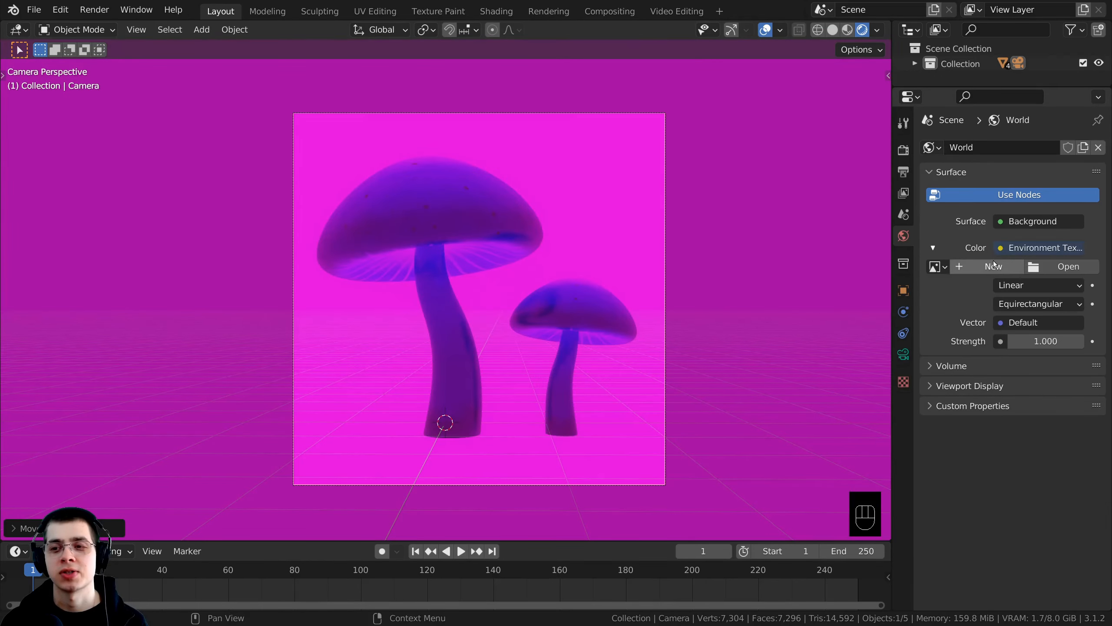
Load cannon_1k.hdr as the world's environment texture and check the lighting around the mushrooms.
{"action": "left_click", "coordinate": [1067, 267]}
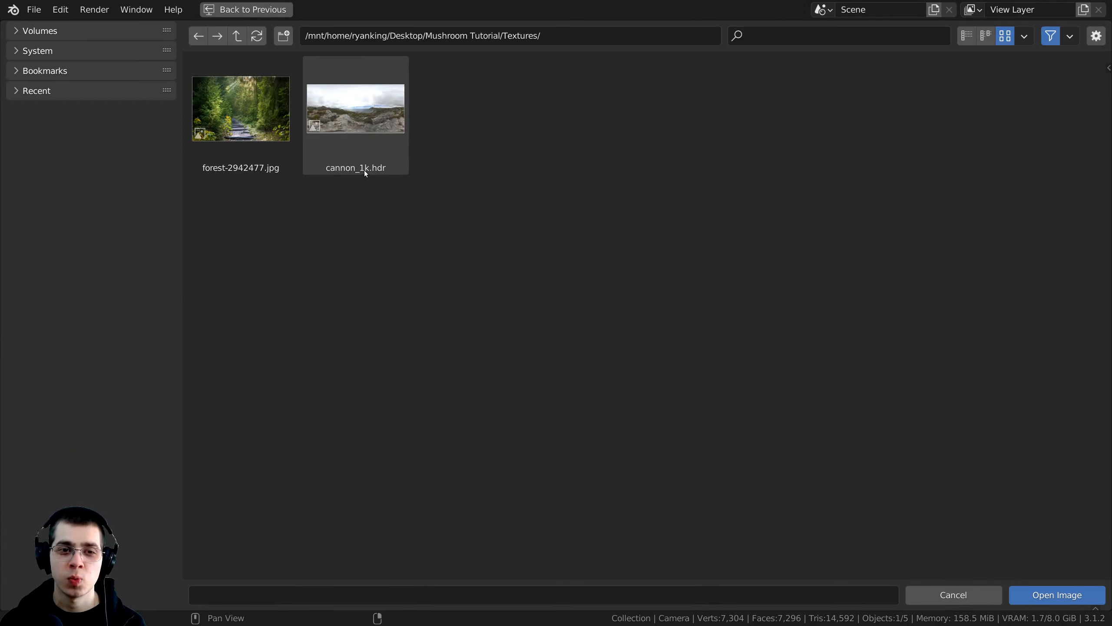
{"action": "left_click", "coordinate": [371, 120]}
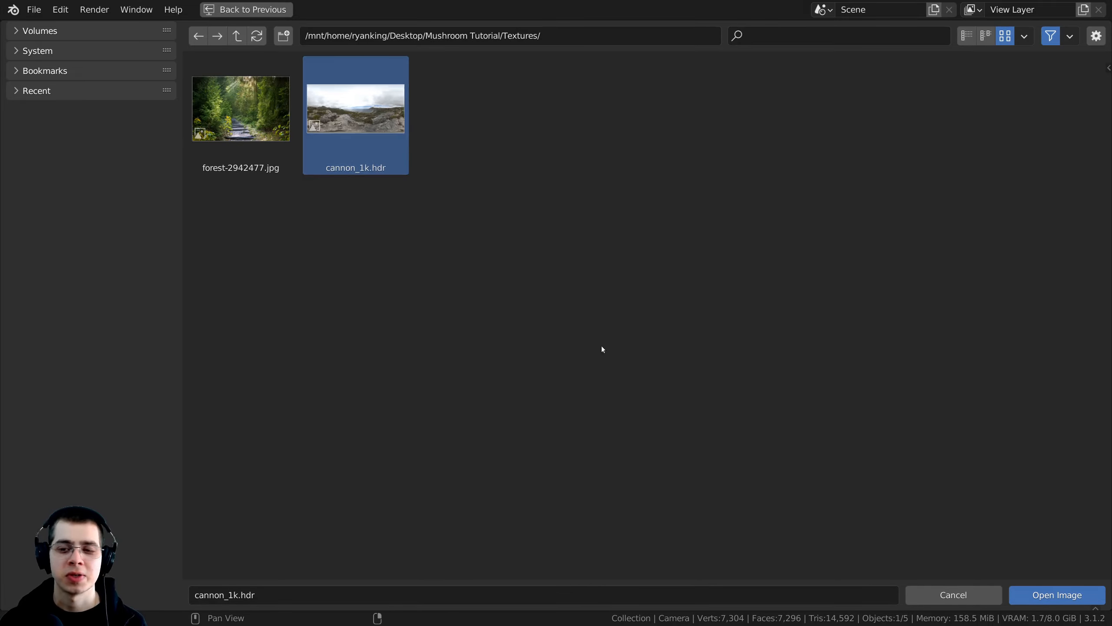
{"action": "left_click", "coordinate": [1038, 594]}
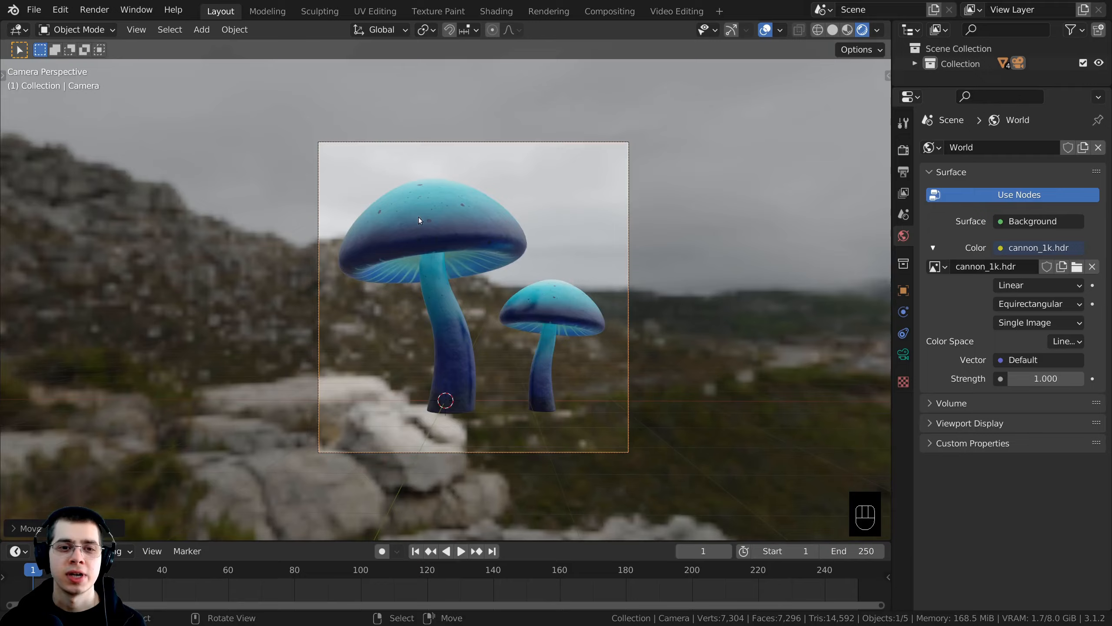
{"action": "middle_click_drag", "start_coordinate": [419, 218], "coordinate": [357, 240]}
{"action": "key", "text": "KP_0"}
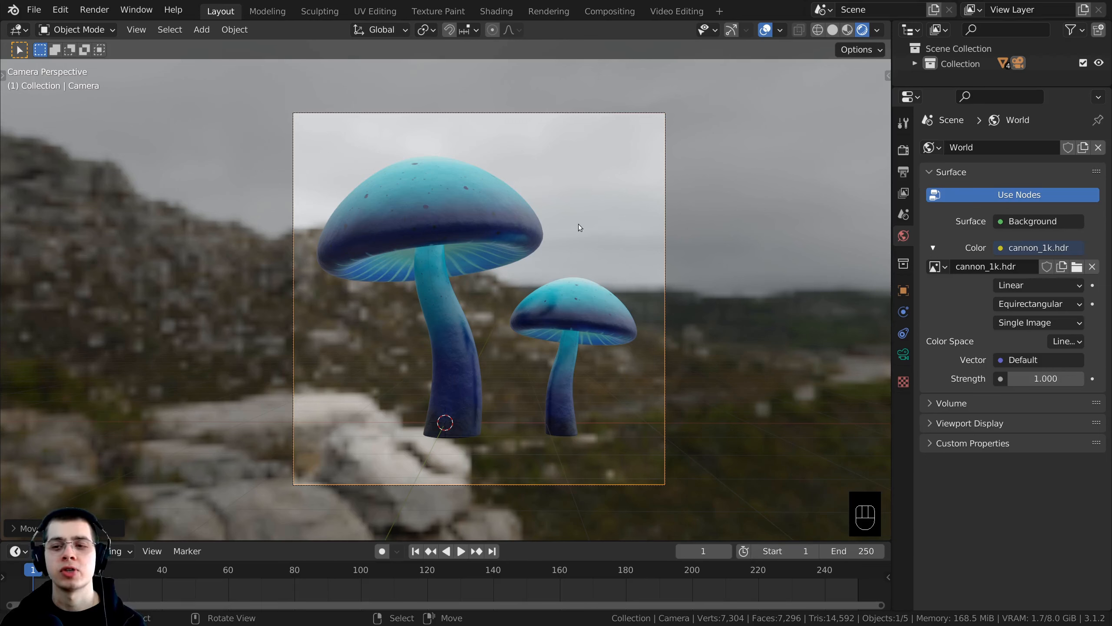
Make the render film background transparent and save the file.
{"action": "left_click", "coordinate": [905, 179]}
{"action": "left_click", "coordinate": [902, 152]}
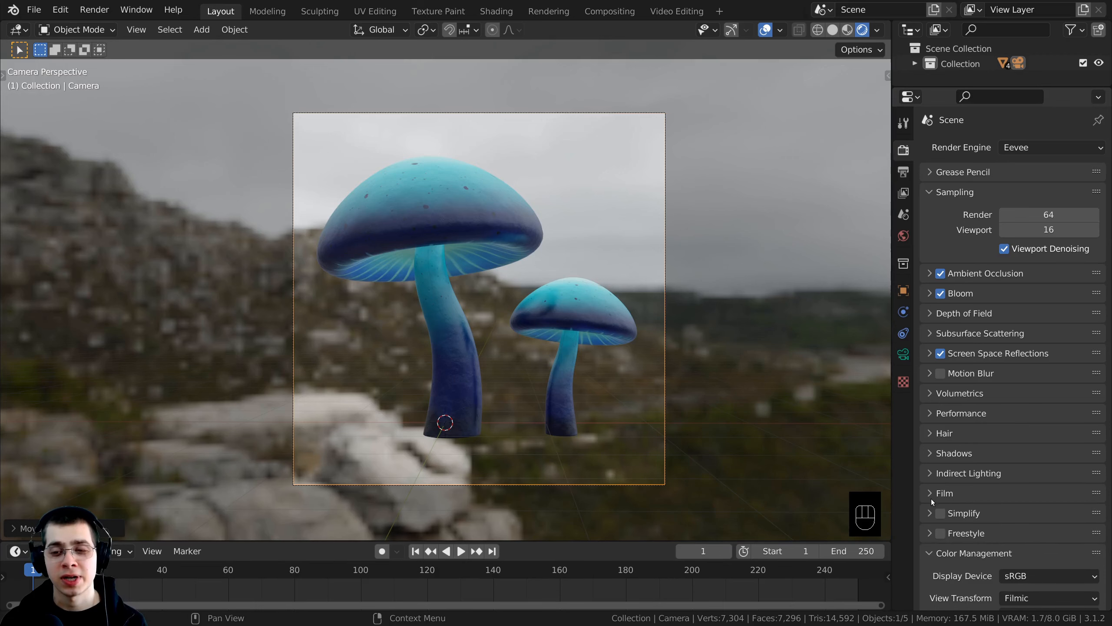
{"action": "left_click", "coordinate": [933, 494]}
{"action": "scroll", "coordinate": [943, 395], "scroll_direction": "down", "scroll_amount": 5}
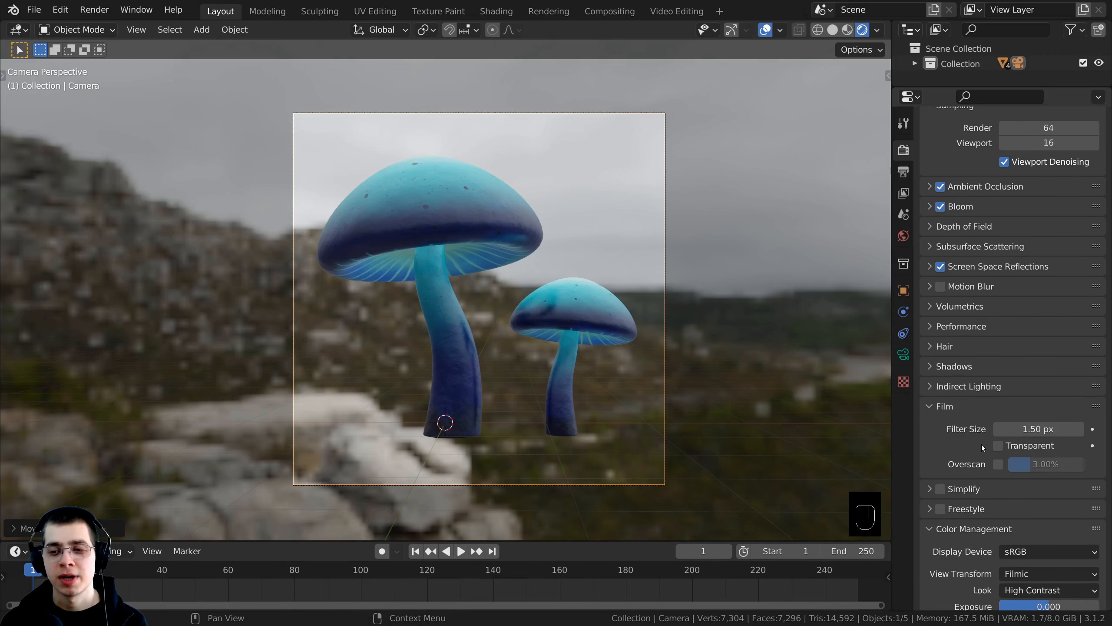
{"action": "left_click", "coordinate": [998, 446]}
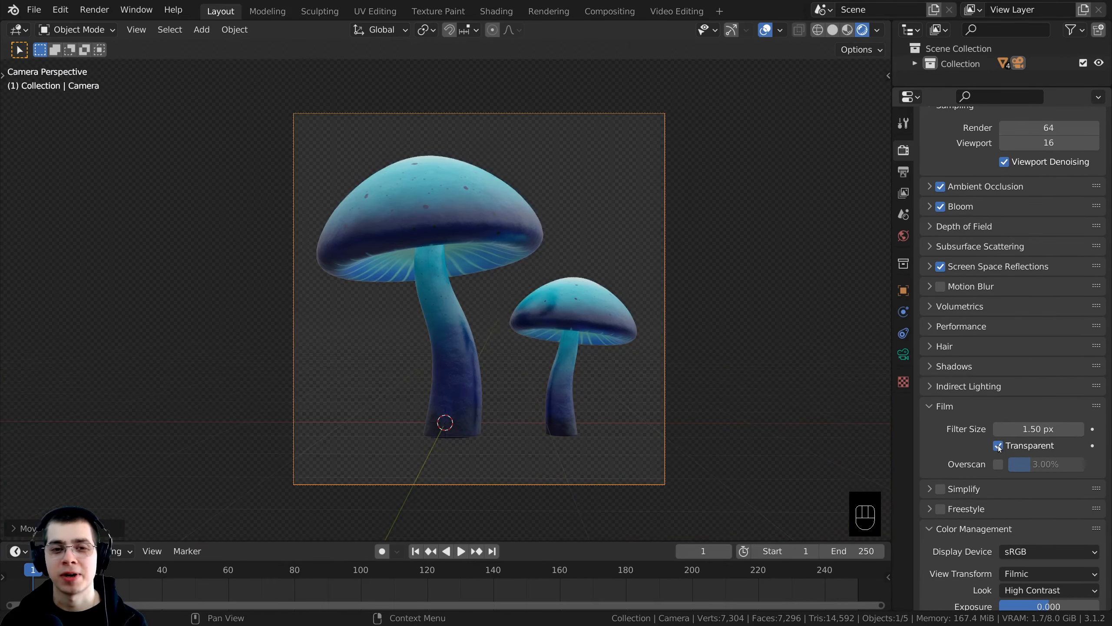
{"action": "middle_click_drag", "start_coordinate": [540, 403], "coordinate": [537, 450]}
{"action": "key", "text": "KP_0"}
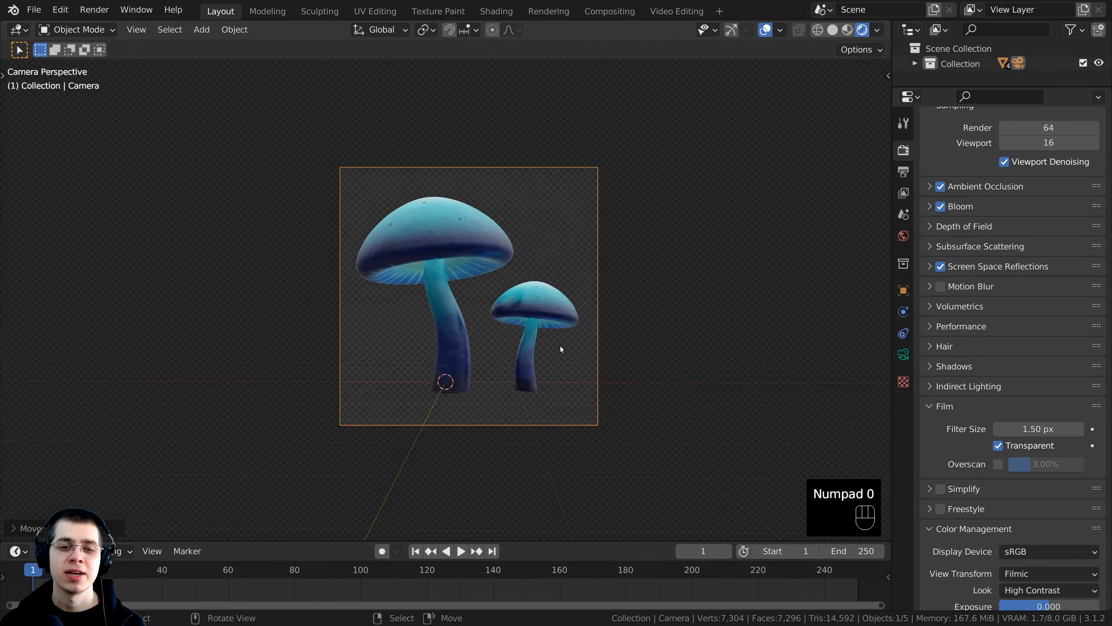
{"action": "scroll", "coordinate": [560, 346], "scroll_direction": "up", "scroll_amount": 2}
{"action": "scroll", "coordinate": [654, 250], "scroll_direction": "up", "scroll_amount": 1}
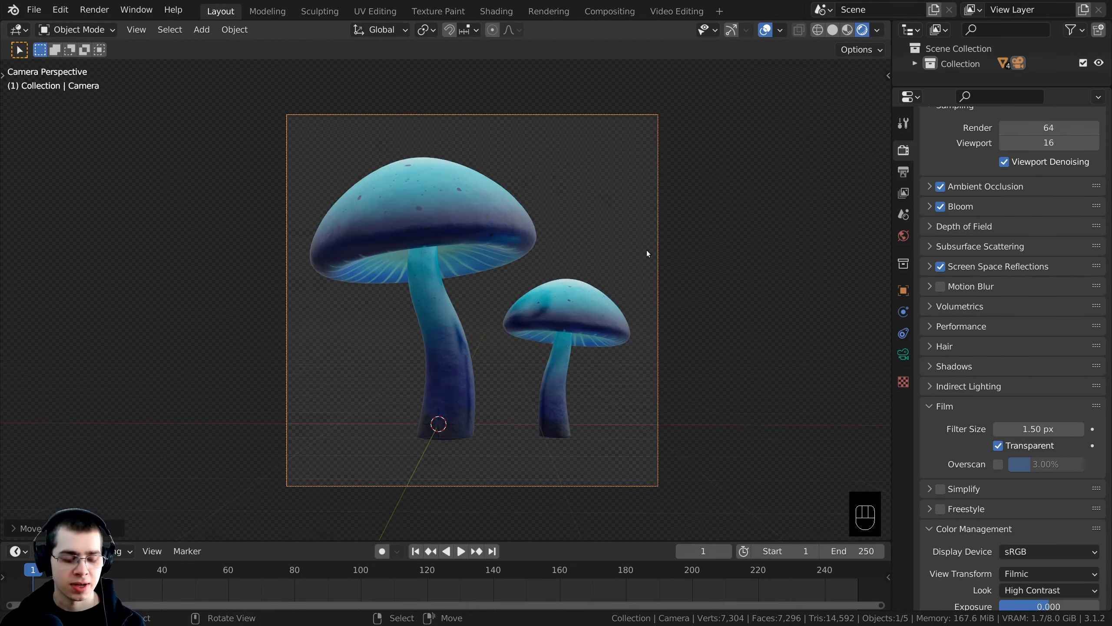
{"action": "key", "text": "ctrl+s"}
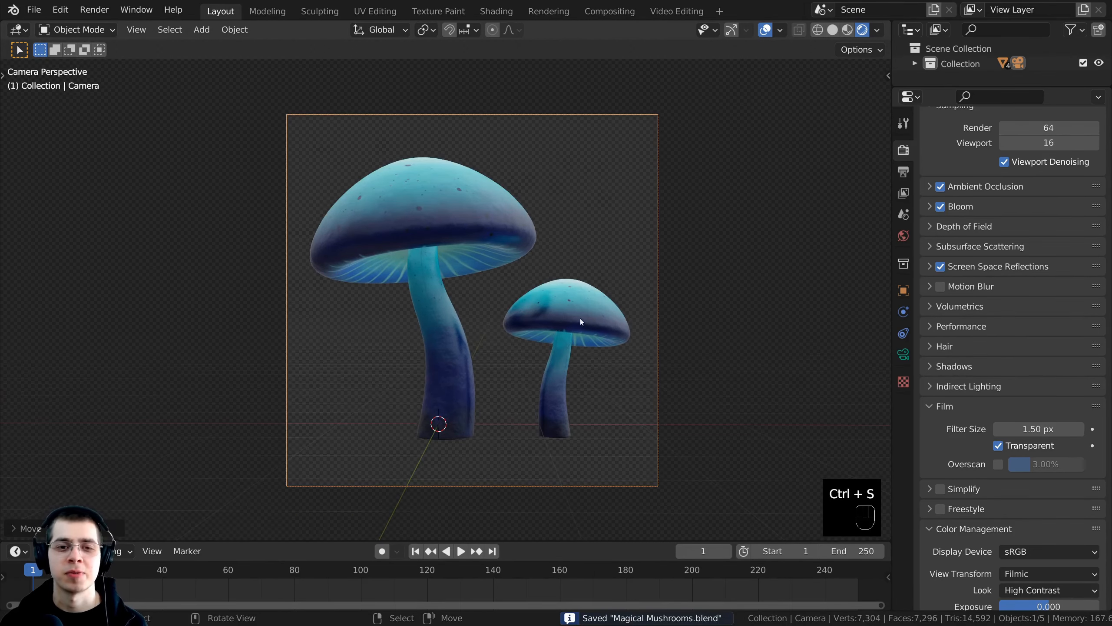
Switch the viewport shading to Solid and leave the camera view to see the mushrooms at an angle.
{"action": "middle_click_drag", "start_coordinate": [580, 318], "coordinate": [583, 282], "text": "shift"}
{"action": "scroll", "coordinate": [554, 249], "scroll_direction": "up", "scroll_amount": 1}
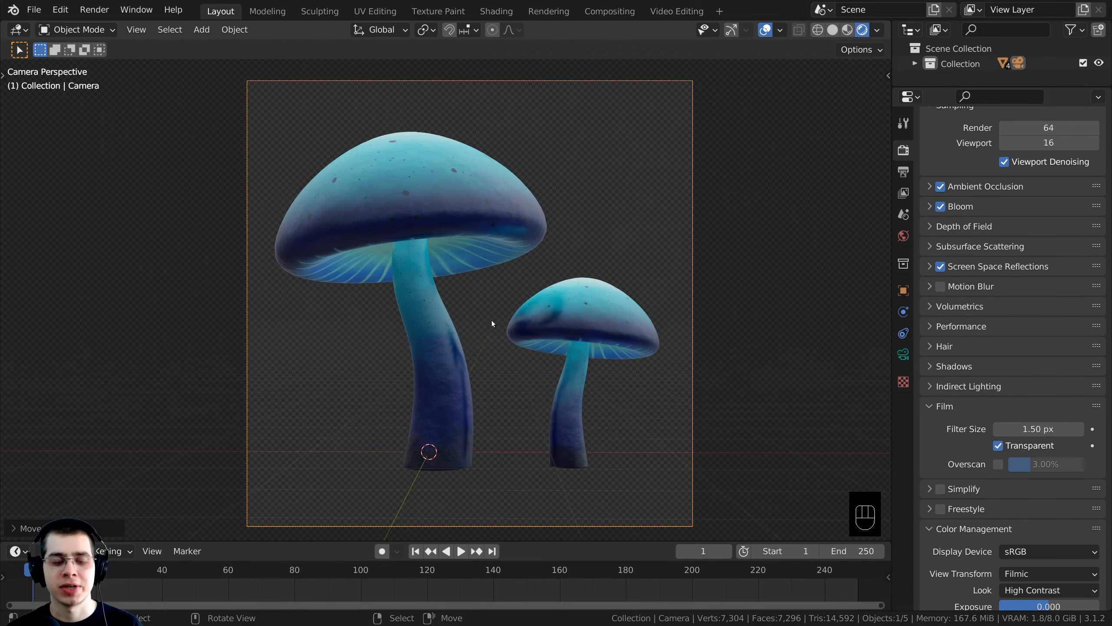
{"action": "key", "text": "z"}
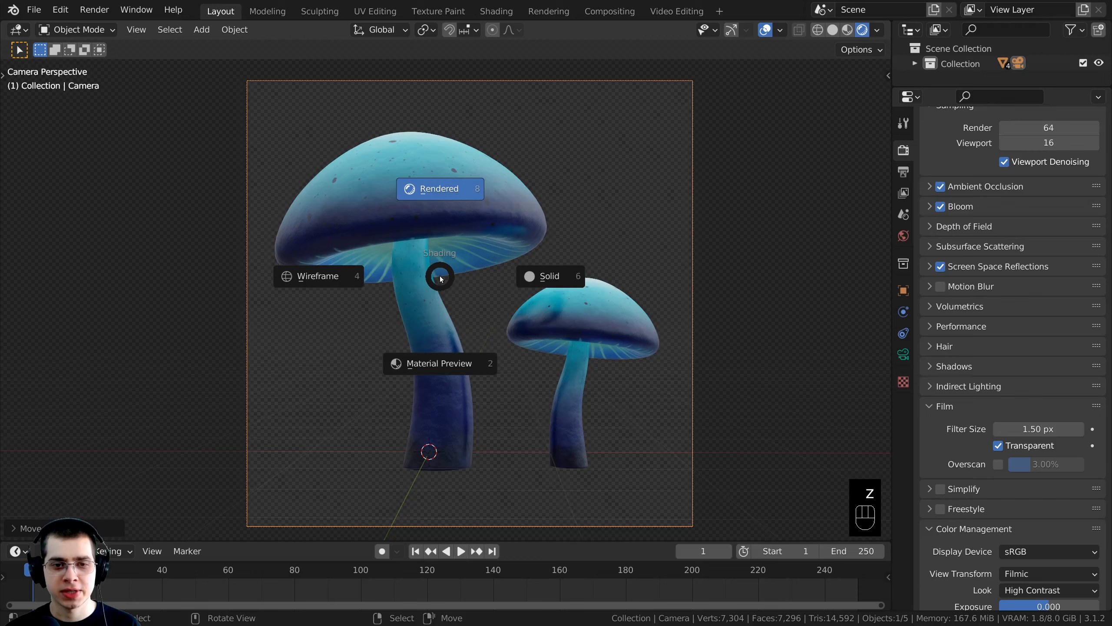
{"action": "left_click", "coordinate": [559, 277]}
{"action": "middle_click_drag", "start_coordinate": [500, 269], "coordinate": [523, 310]}
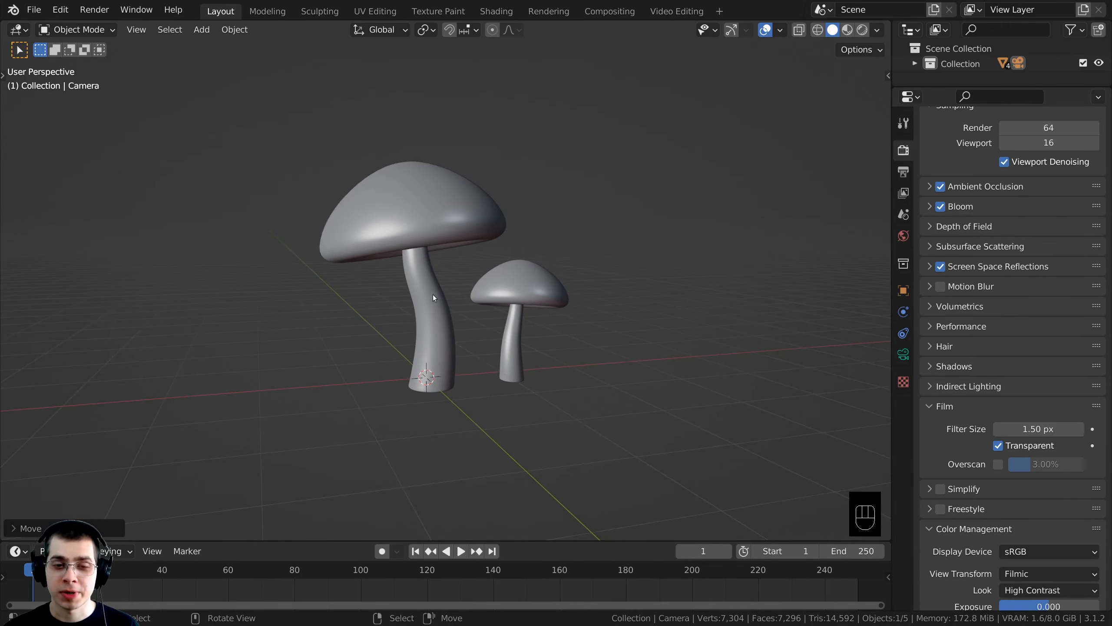
Add a mesh circle with 32 vertices and a 1 m radius at the base of the large mushroom.
{"action": "key", "text": "shift+a"}
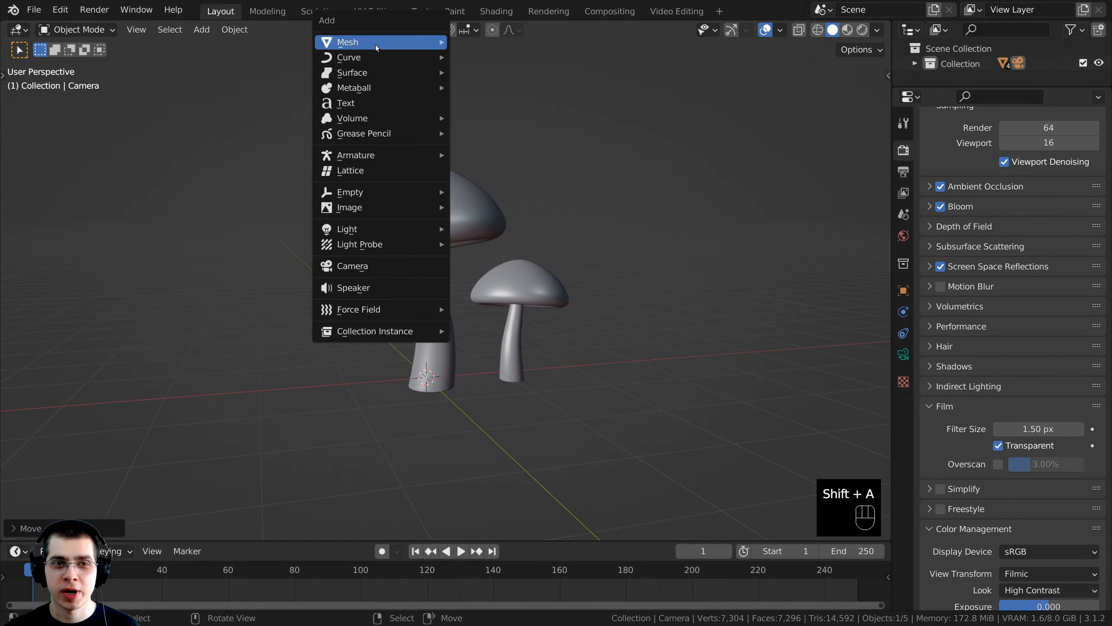
{"action": "mouse_move", "coordinate": [375, 43]}
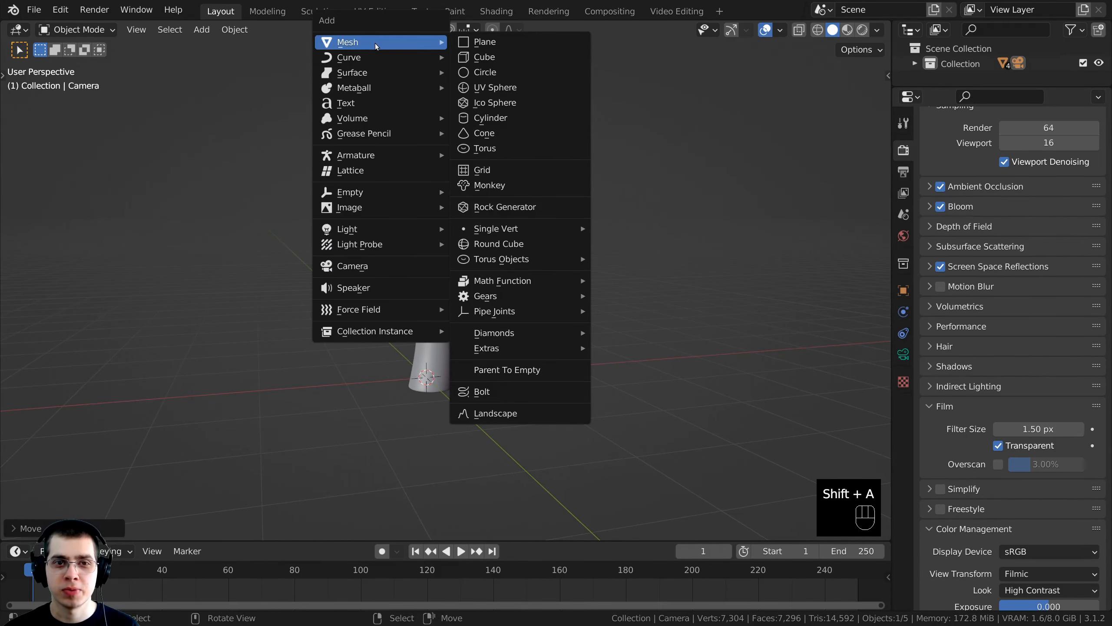
{"action": "left_click", "coordinate": [511, 72]}
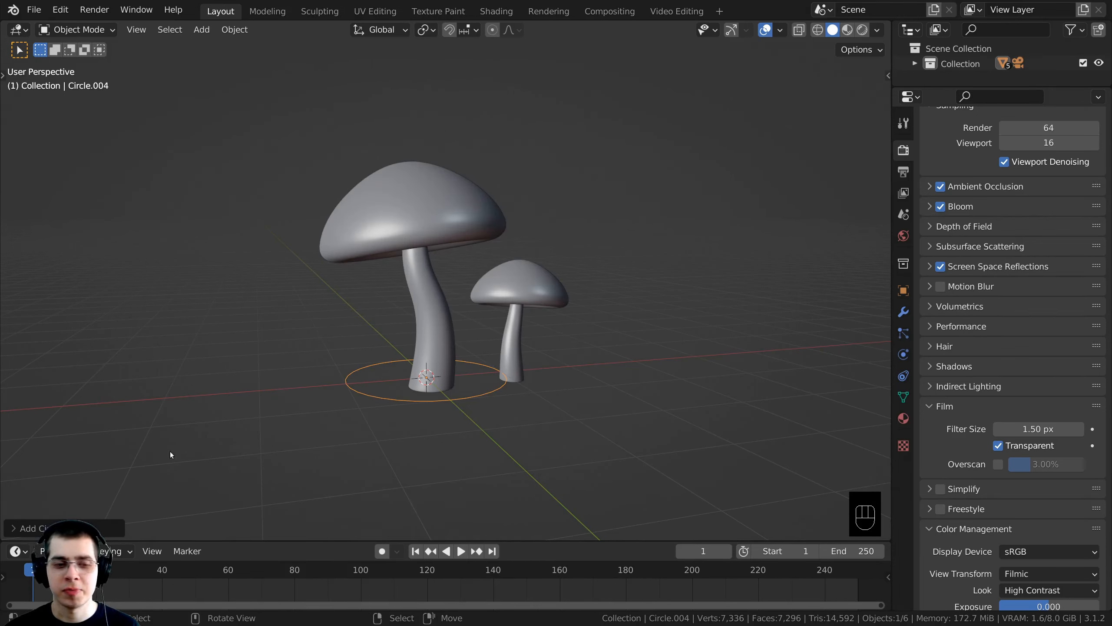
{"action": "left_click", "coordinate": [14, 529]}
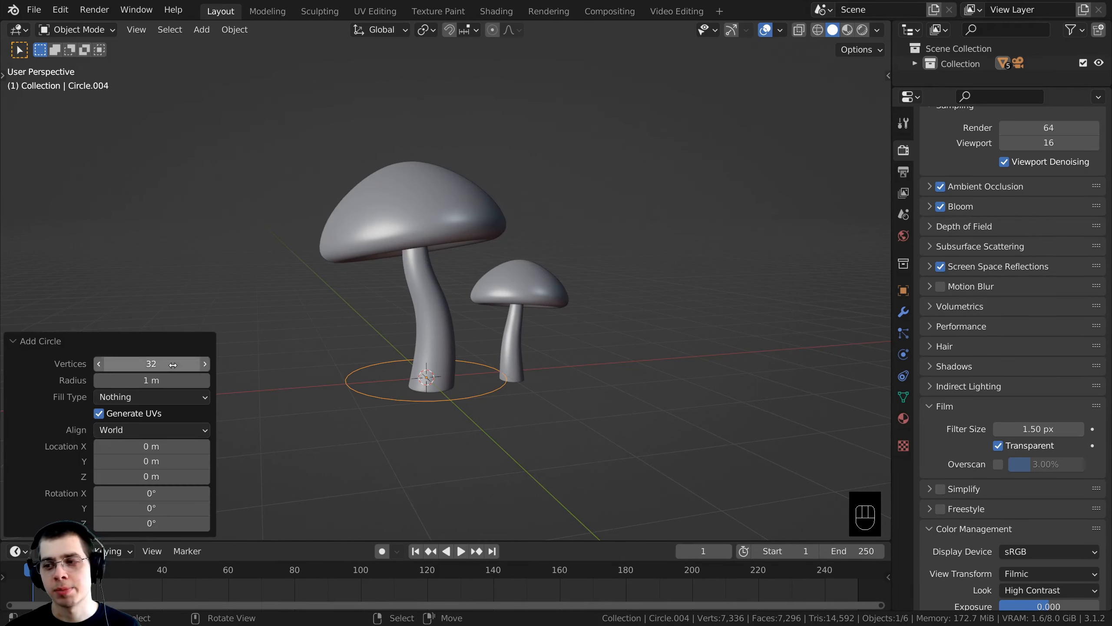
{"action": "left_click", "coordinate": [49, 341]}
In Edit Mode, scale the circle down to about half size so it closely surrounds the large mushroom's stem.
{"action": "middle_click_drag", "start_coordinate": [798, 340], "coordinate": [766, 363]}
{"action": "middle_click_drag", "start_coordinate": [766, 364], "coordinate": [763, 344], "text": "shift"}
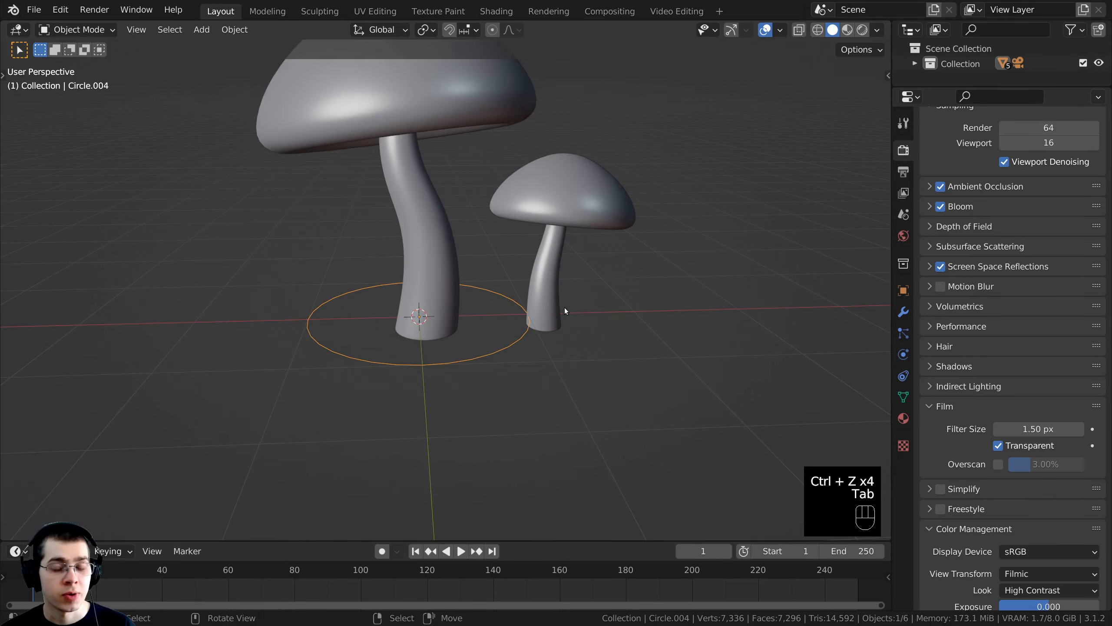
{"action": "key", "text": "Tab"}
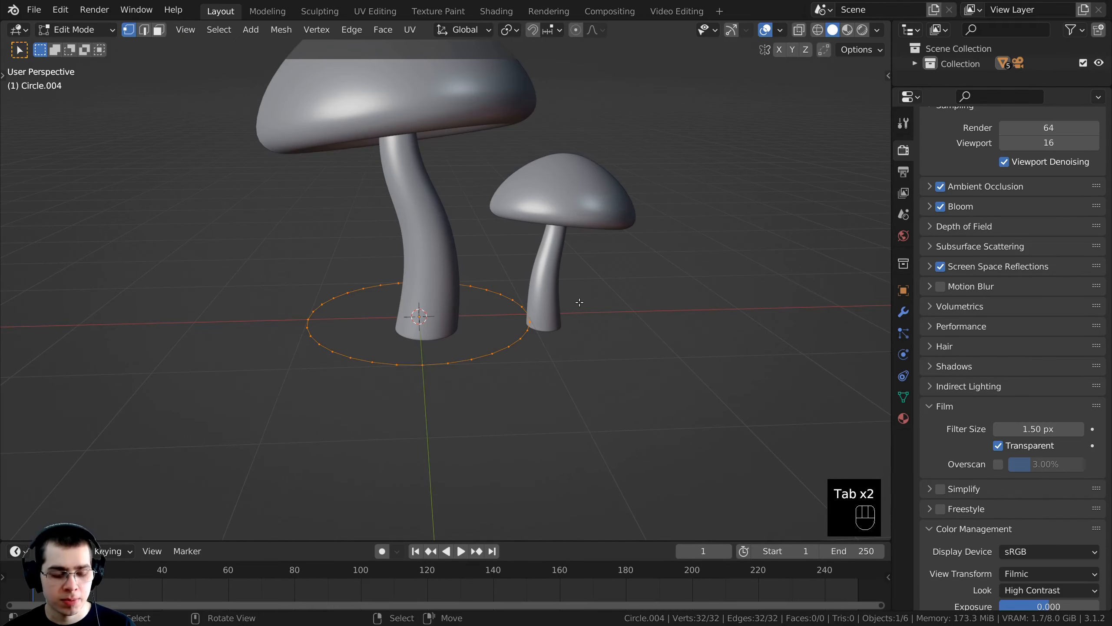
{"action": "key", "text": "s"}
{"action": "left_click", "coordinate": [497, 345]}
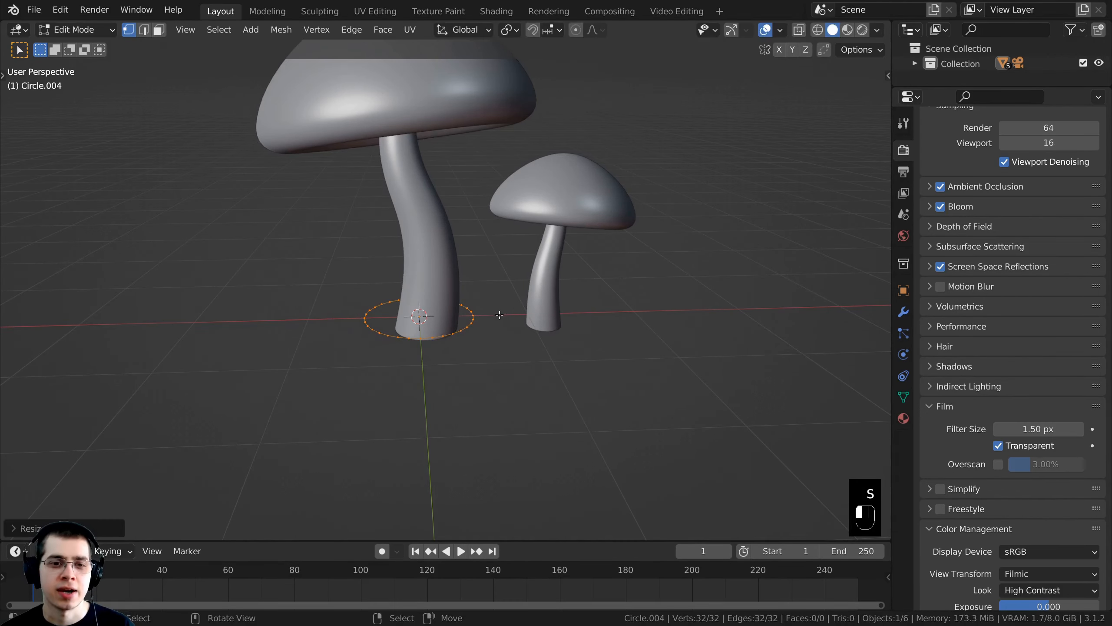
Extrude the circle outward into two flat rings, scaling the first about 2.14 times and the second about 1.68 times.
{"action": "key", "text": "e"}
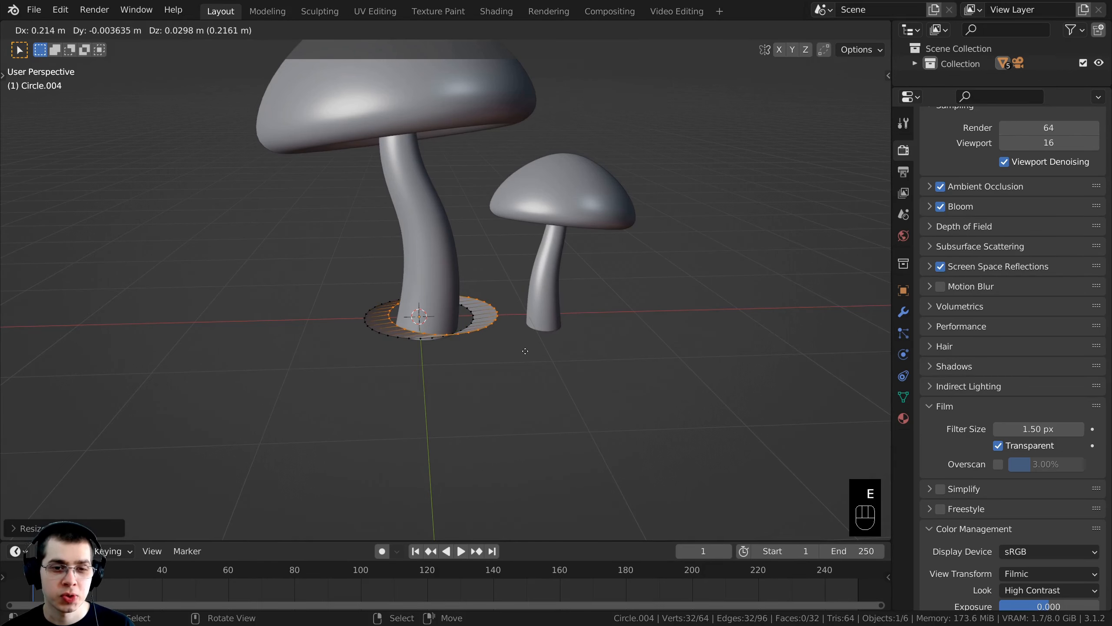
{"action": "key", "text": "s"}
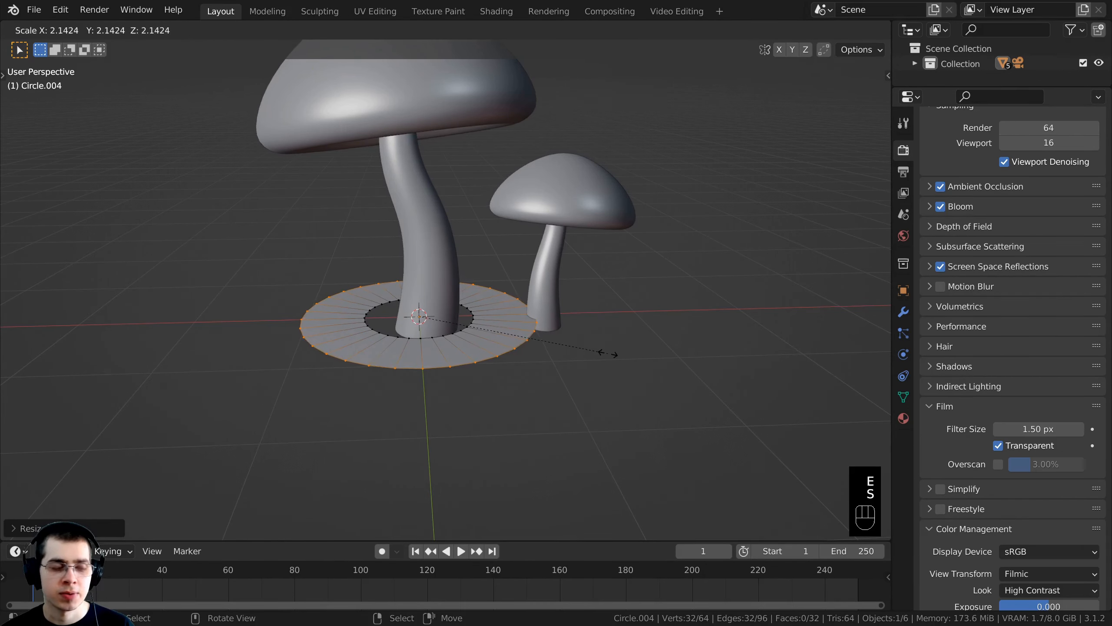
{"action": "left_click", "coordinate": [609, 354]}
{"action": "middle_click_drag", "start_coordinate": [609, 353], "coordinate": [560, 303]}
{"action": "key", "text": "e"}
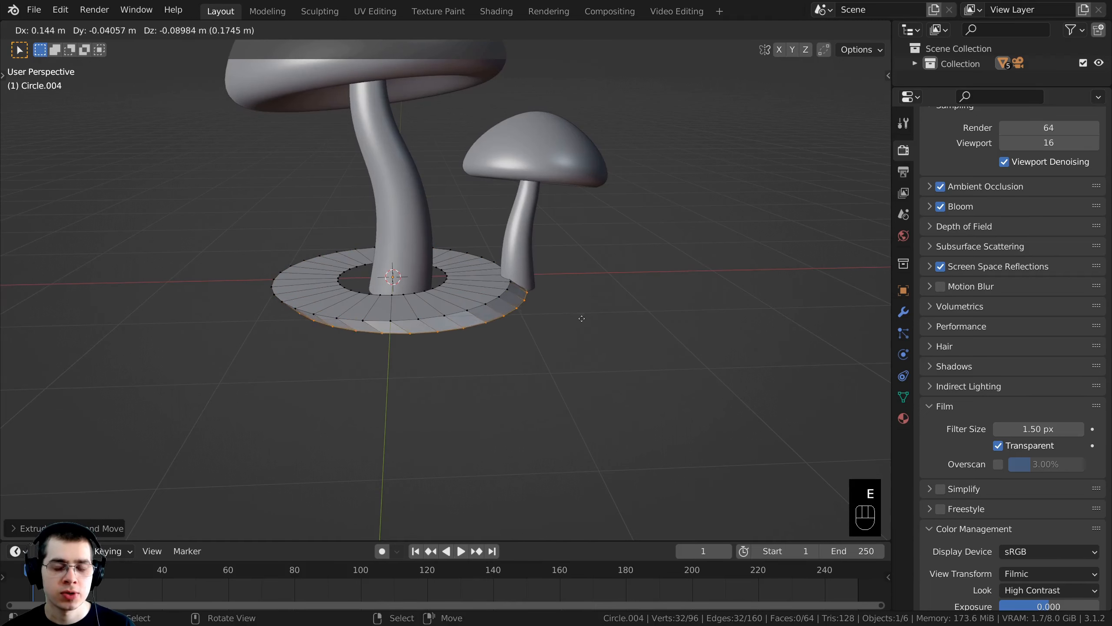
{"action": "key", "text": "s"}
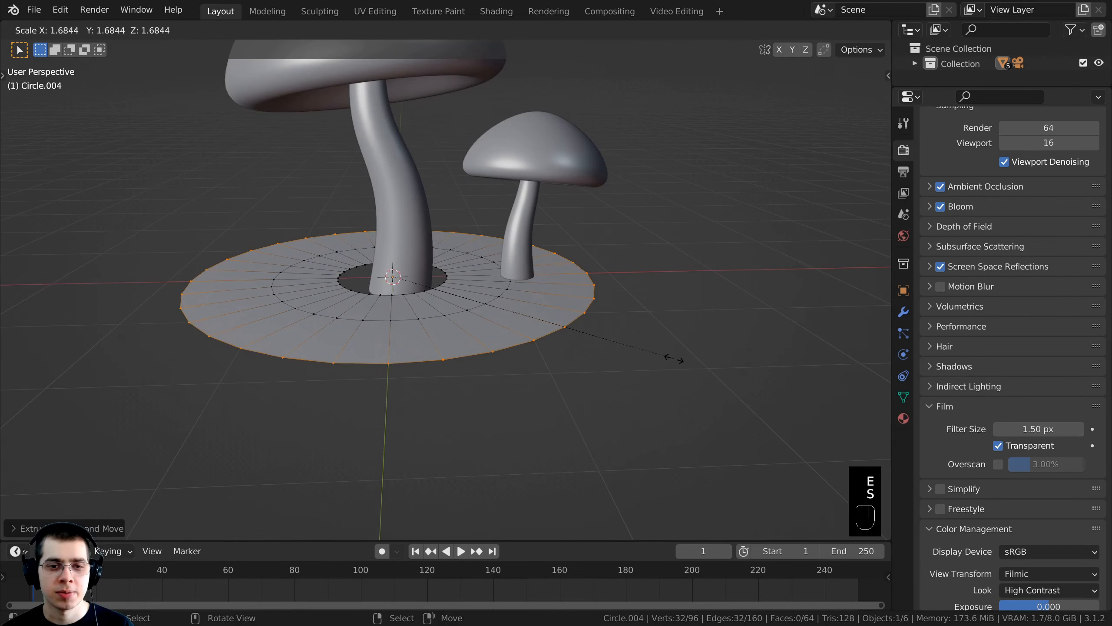
{"action": "left_click", "coordinate": [611, 360]}
Extrude a third ring scaled outward about 1.2 times and lower its outer edge slightly along Z.
{"action": "middle_click_drag", "start_coordinate": [611, 360], "coordinate": [599, 329], "text": "shift"}
{"action": "key", "text": "e"}
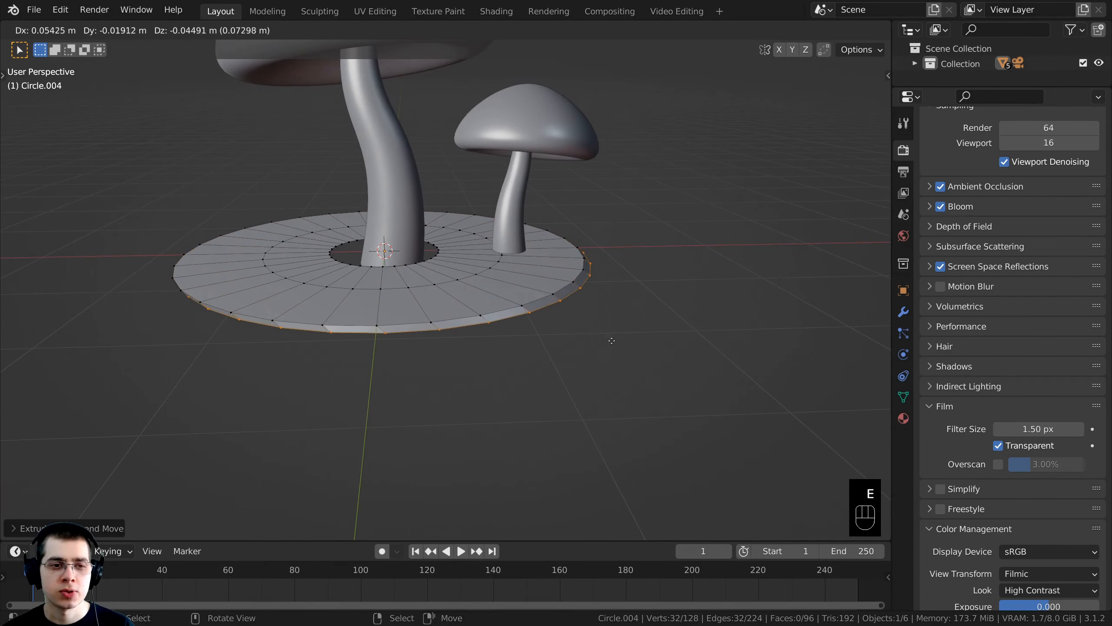
{"action": "key", "text": "s"}
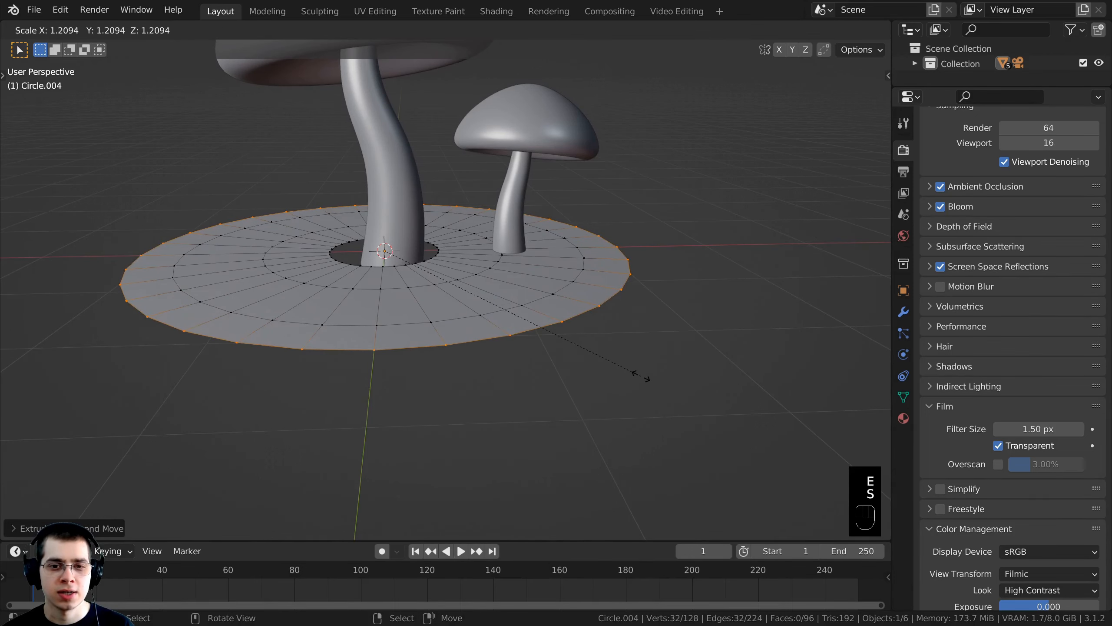
{"action": "left_click", "coordinate": [585, 358]}
{"action": "middle_click_drag", "start_coordinate": [585, 358], "coordinate": [620, 360]}
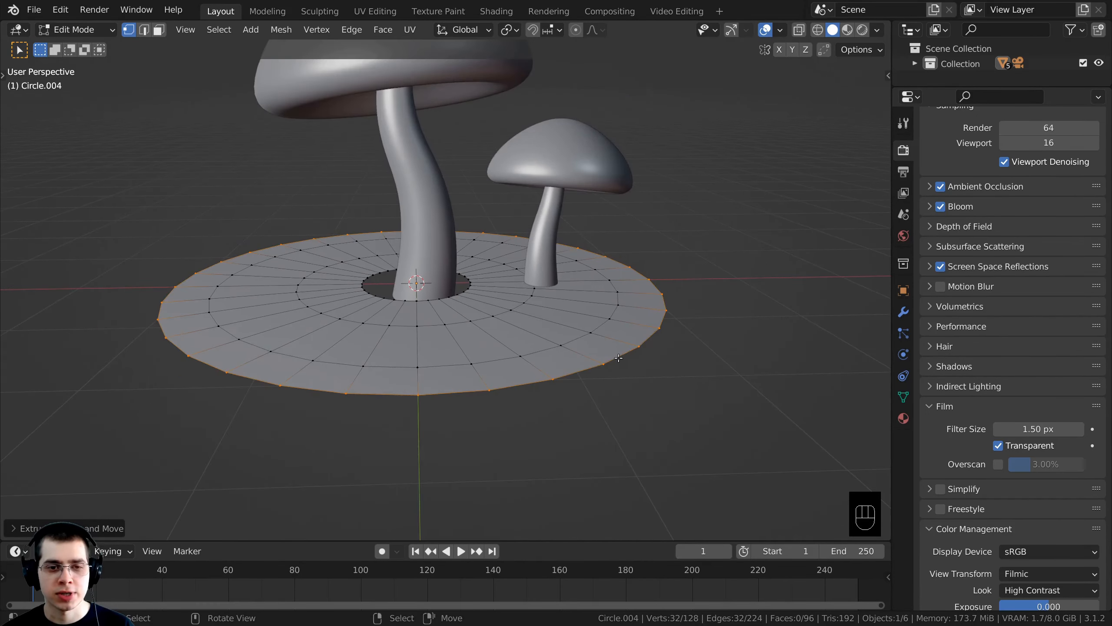
{"action": "key", "text": "g"}
{"action": "key", "text": "z"}
{"action": "left_click", "coordinate": [621, 359]}
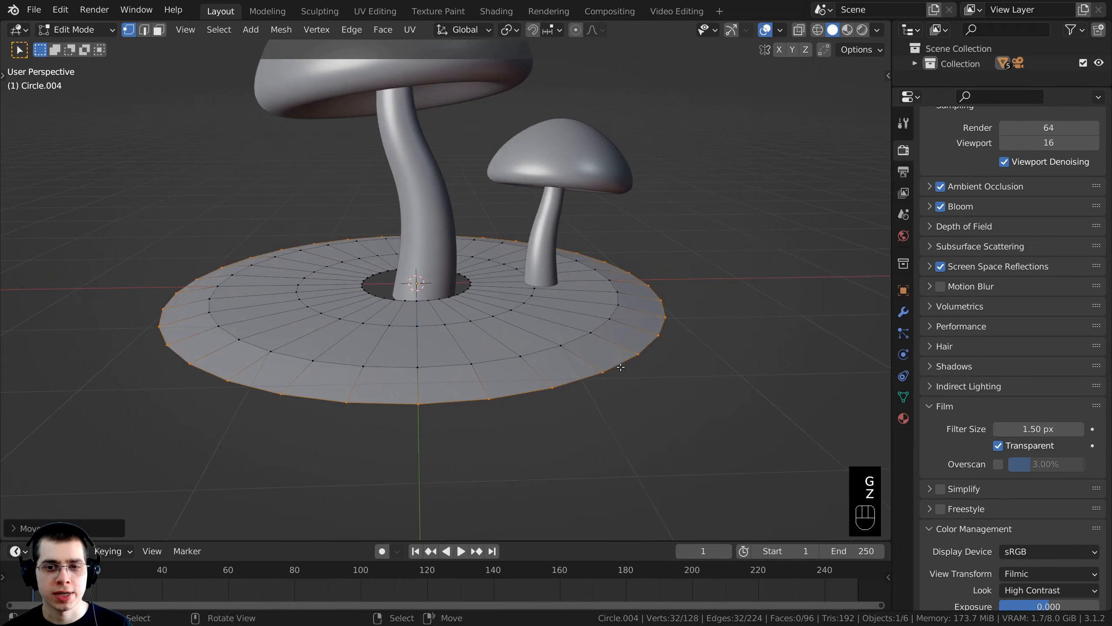
Extrude a fourth ring scaled outward about 1.17 times and lower its outer edge about 0.2 m along Z.
{"action": "scroll", "coordinate": [610, 350], "scroll_direction": "down", "scroll_amount": 3}
{"action": "scroll", "coordinate": [610, 350], "scroll_direction": "up", "scroll_amount": 3}
{"action": "key", "text": "e"}
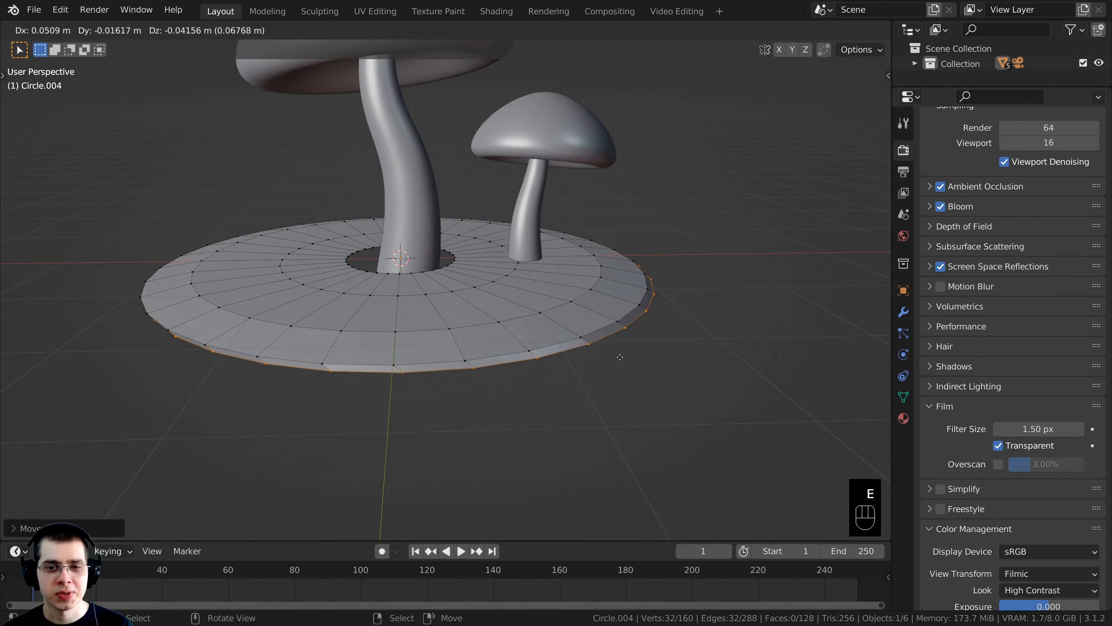
{"action": "left_click", "coordinate": [621, 360]}
{"action": "key", "text": "s"}
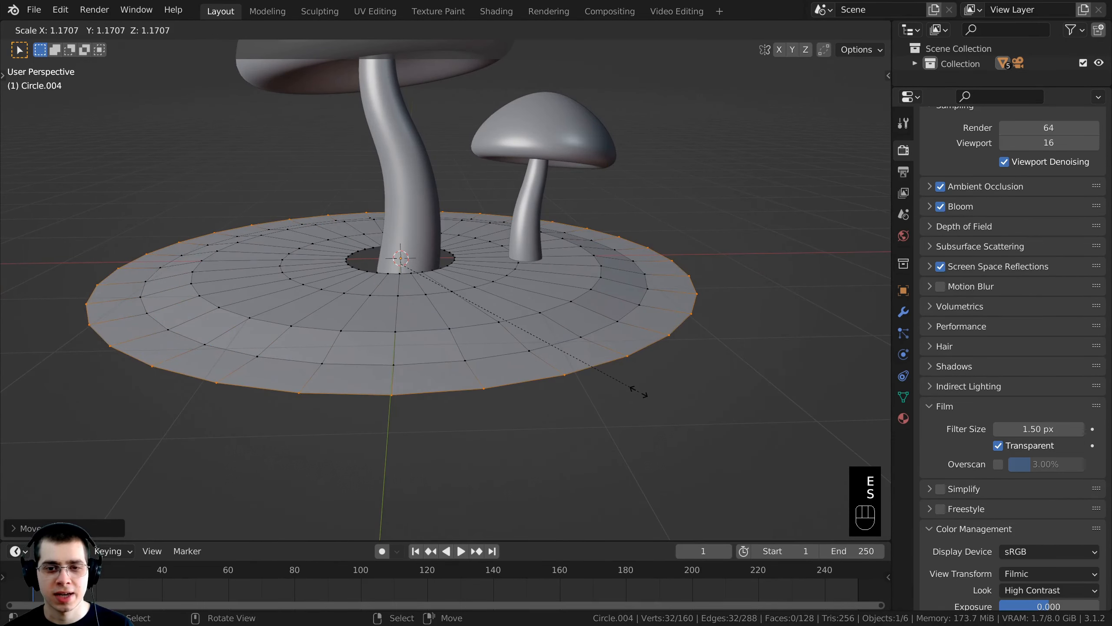
{"action": "left_click", "coordinate": [639, 391]}
{"action": "key", "text": "g"}
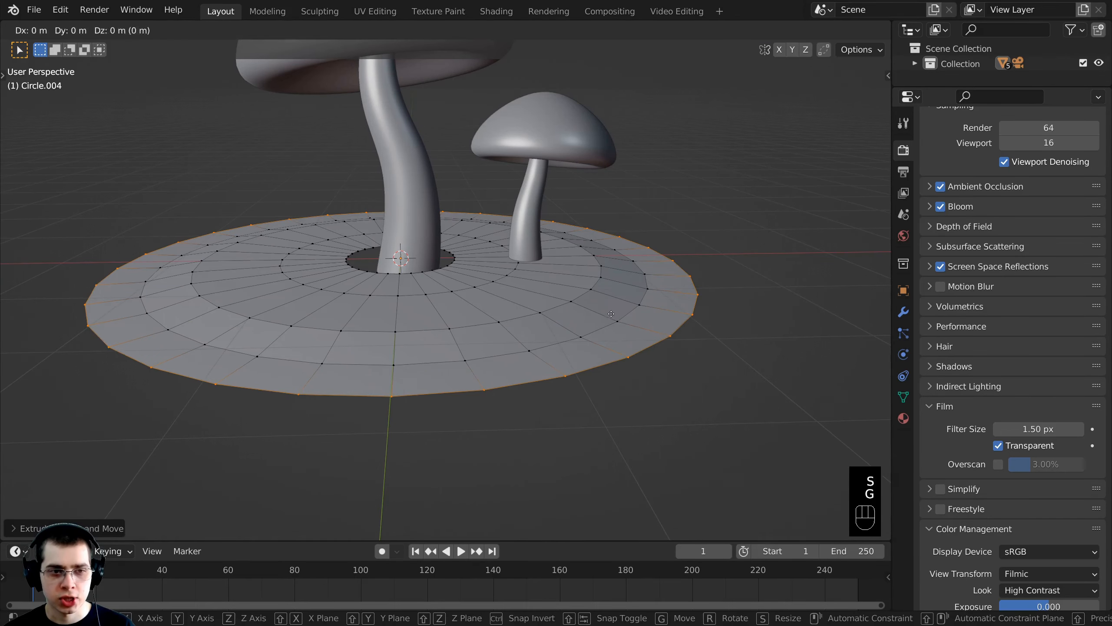
{"action": "key", "text": "z"}
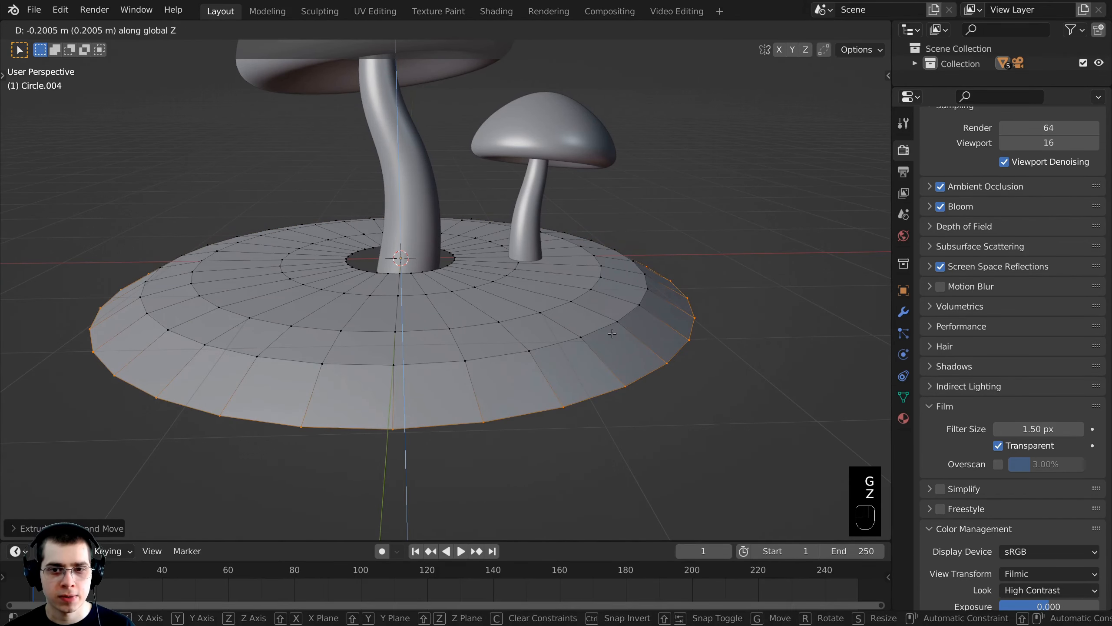
{"action": "left_click", "coordinate": [611, 333]}
Extrude a fifth ring scaled outward about 1.18 times and lower its outer edge along Z.
{"action": "middle_click_drag", "start_coordinate": [599, 331], "coordinate": [593, 330], "text": "shift"}
{"action": "key", "text": "e"}
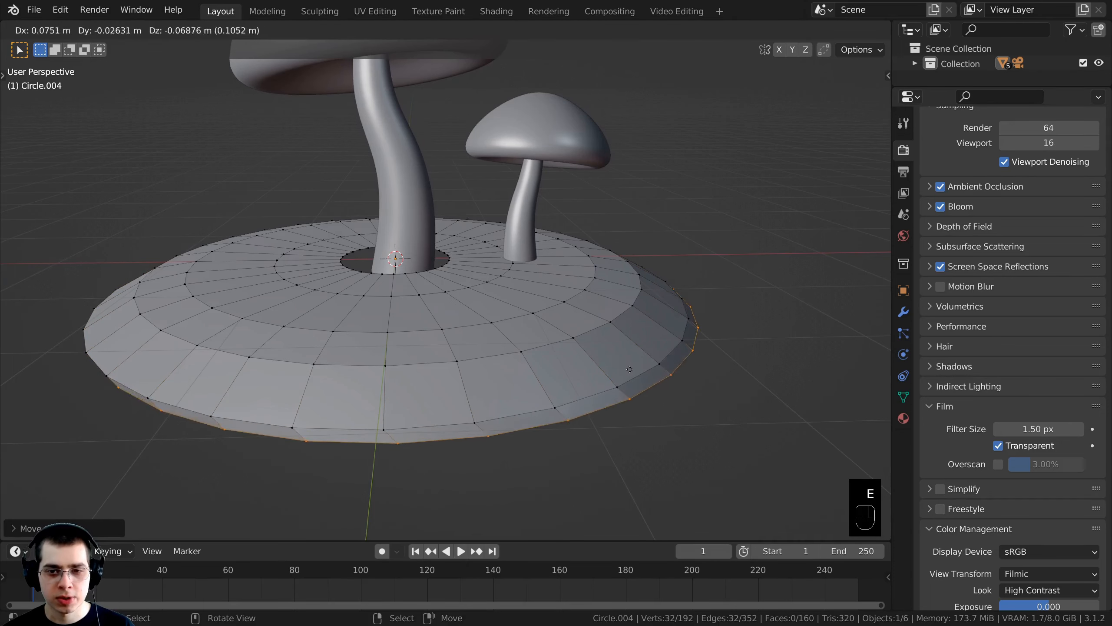
{"action": "key", "text": "s"}
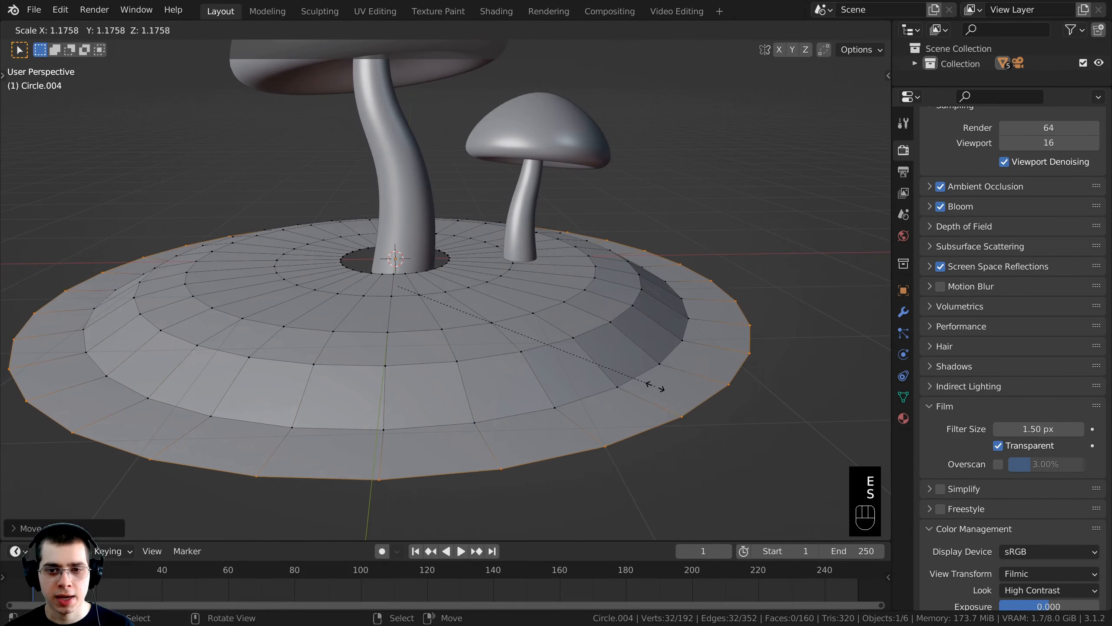
{"action": "left_click", "coordinate": [653, 382]}
{"action": "key", "text": "g"}
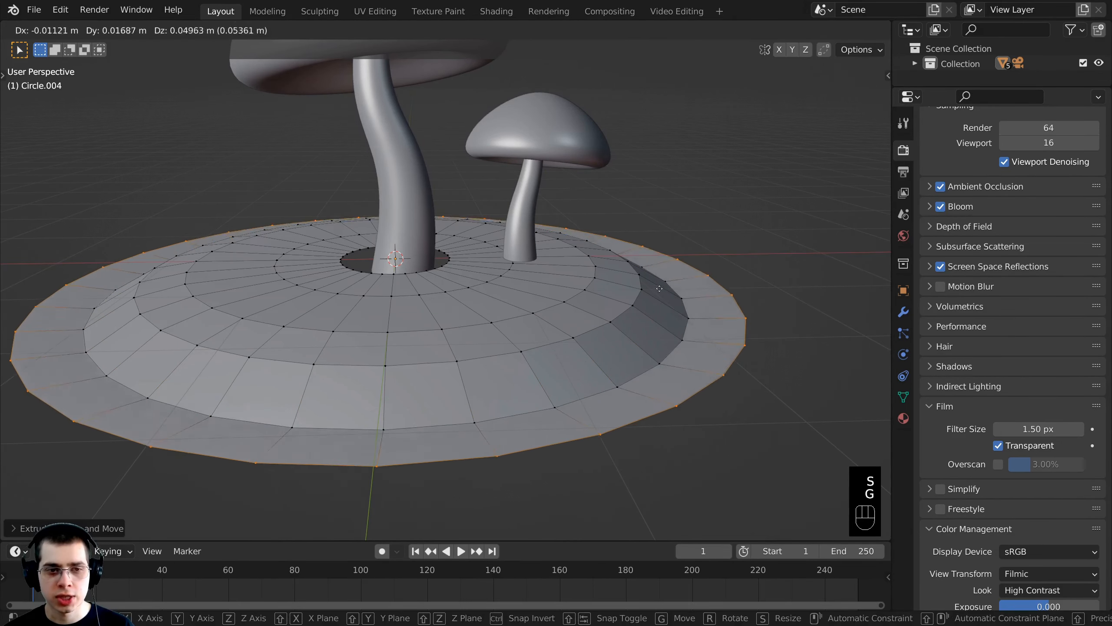
{"action": "key", "text": "z"}
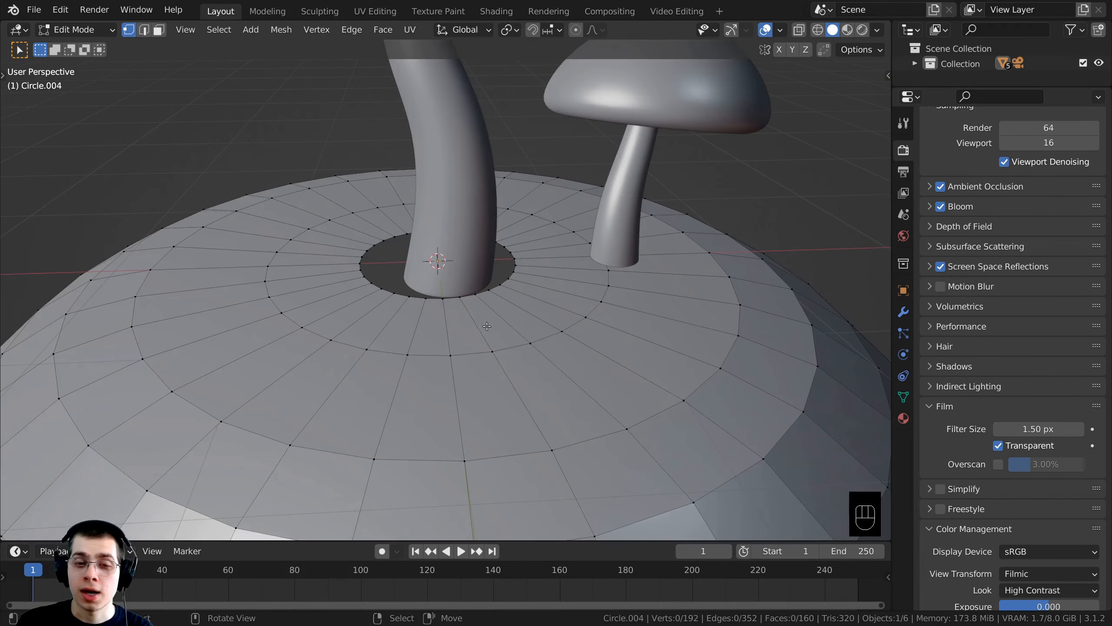
Fill the open hole around the large mushroom's stem with a face from the inner edge loop.
{"action": "middle_click_drag", "start_coordinate": [484, 313], "coordinate": [486, 319], "text": "shift"}
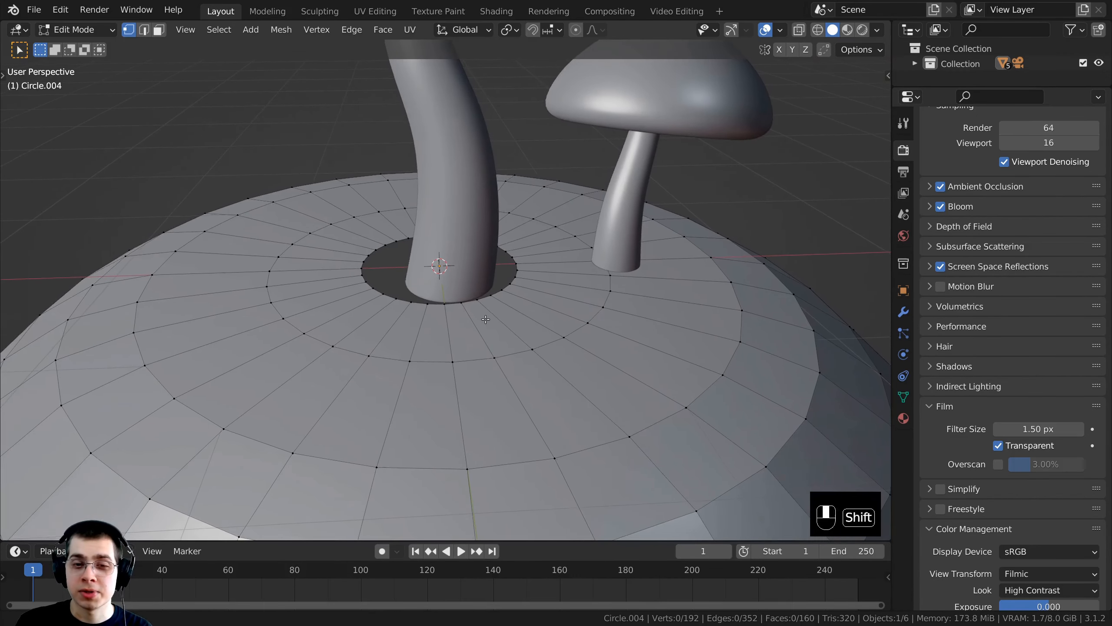
{"action": "scroll", "coordinate": [486, 319], "scroll_direction": "up", "scroll_amount": 3}
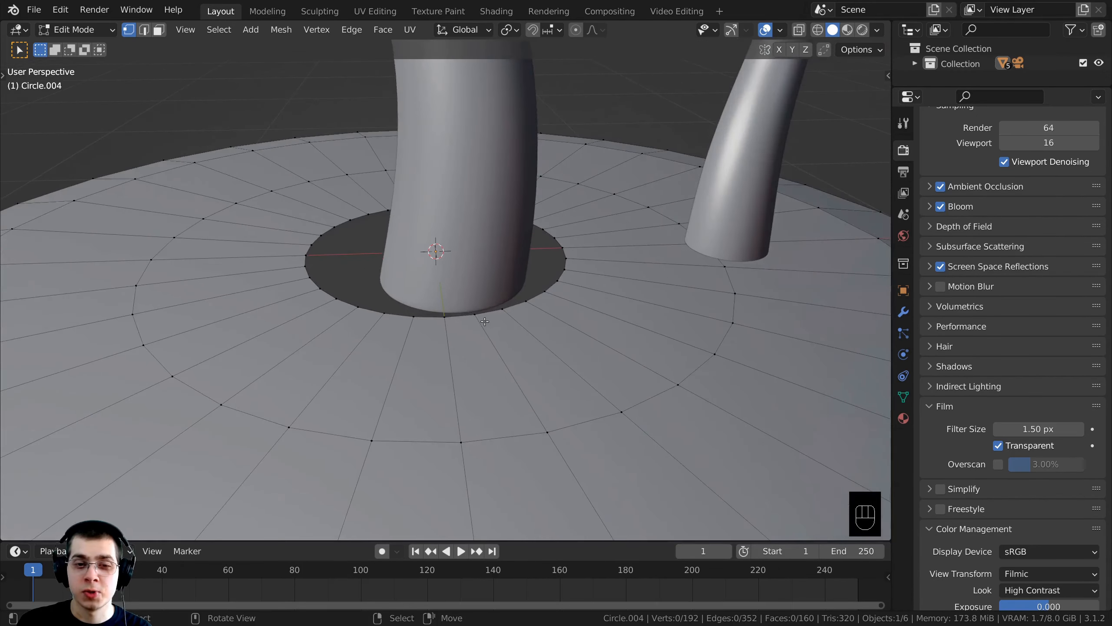
{"action": "left_click", "coordinate": [459, 315], "text": "alt"}
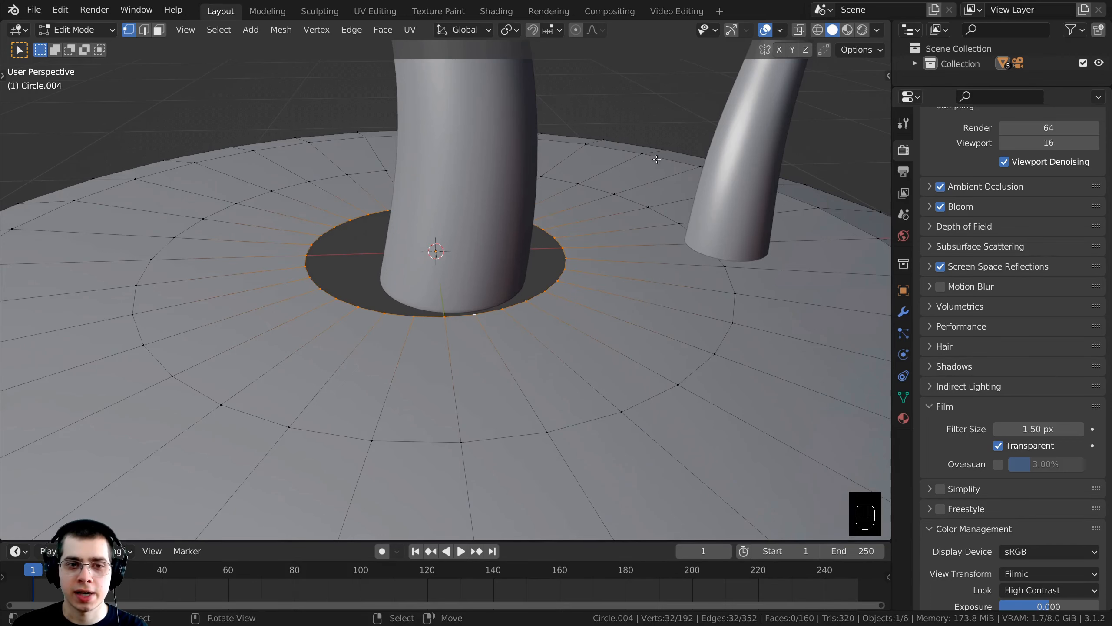
{"action": "middle_click_drag", "start_coordinate": [551, 365], "coordinate": [547, 366]}
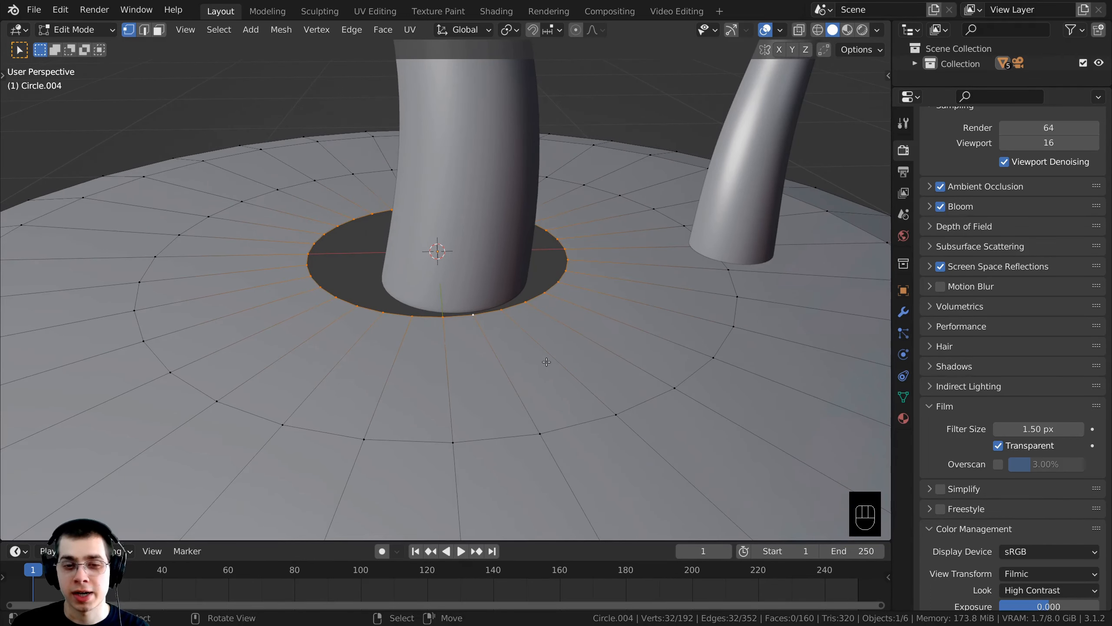
{"action": "key", "text": "f"}
{"action": "scroll", "coordinate": [400, 302], "scroll_direction": "down", "scroll_amount": 5}
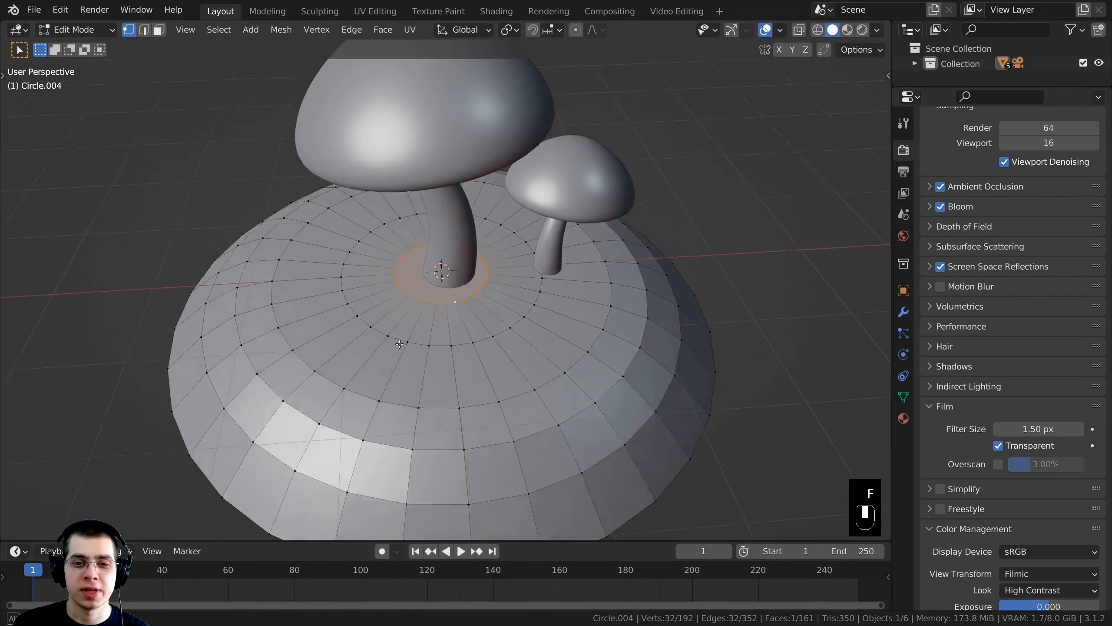
{"action": "scroll", "coordinate": [400, 303], "scroll_direction": "up", "scroll_amount": 2}
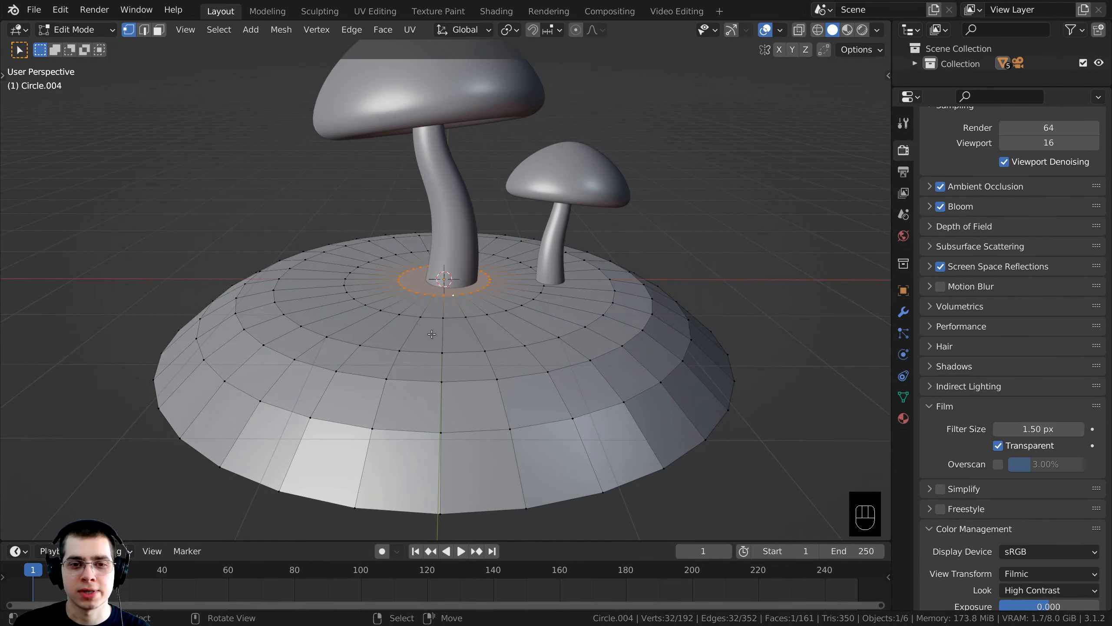
Return to Object Mode and apply Shade Smooth to the ground mound.
{"action": "key", "text": "Tab"}
{"action": "scroll", "coordinate": [435, 251], "scroll_direction": "down", "scroll_amount": 3}
{"action": "mouse_move", "coordinate": [435, 251]}
{"action": "middle_mouse_down"}
{"action": "mouse_move", "coordinate": [508, 259]}
{"action": "mouse_move", "coordinate": [498, 272]}
{"action": "mouse_move", "coordinate": [438, 266]}
{"action": "middle_mouse_up"}
{"action": "scroll", "coordinate": [438, 266], "scroll_direction": "up", "scroll_amount": 2}
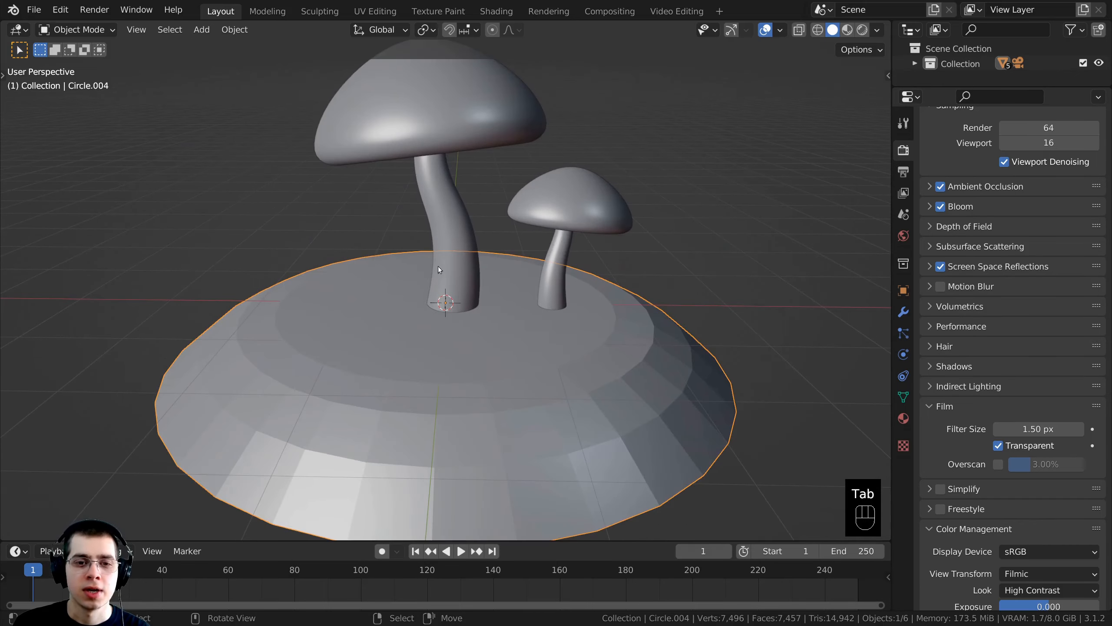
{"action": "key", "text": "w"}
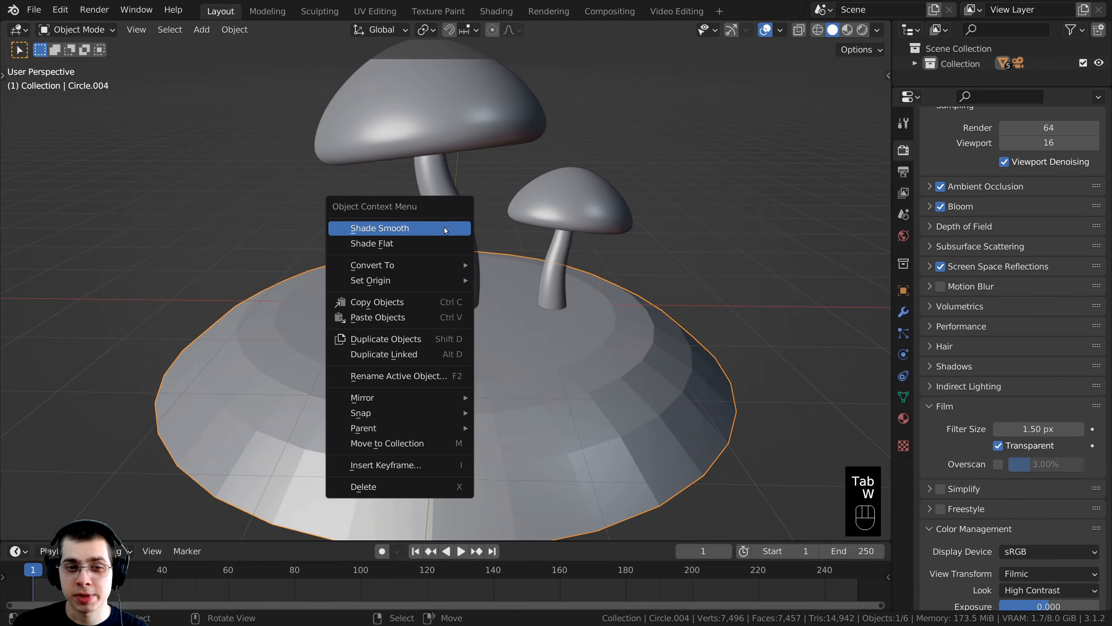
{"action": "left_click", "coordinate": [412, 228]}
{"action": "scroll", "coordinate": [502, 308], "scroll_direction": "up", "scroll_amount": 2}
{"action": "middle_click_drag", "start_coordinate": [493, 277], "coordinate": [399, 290]}
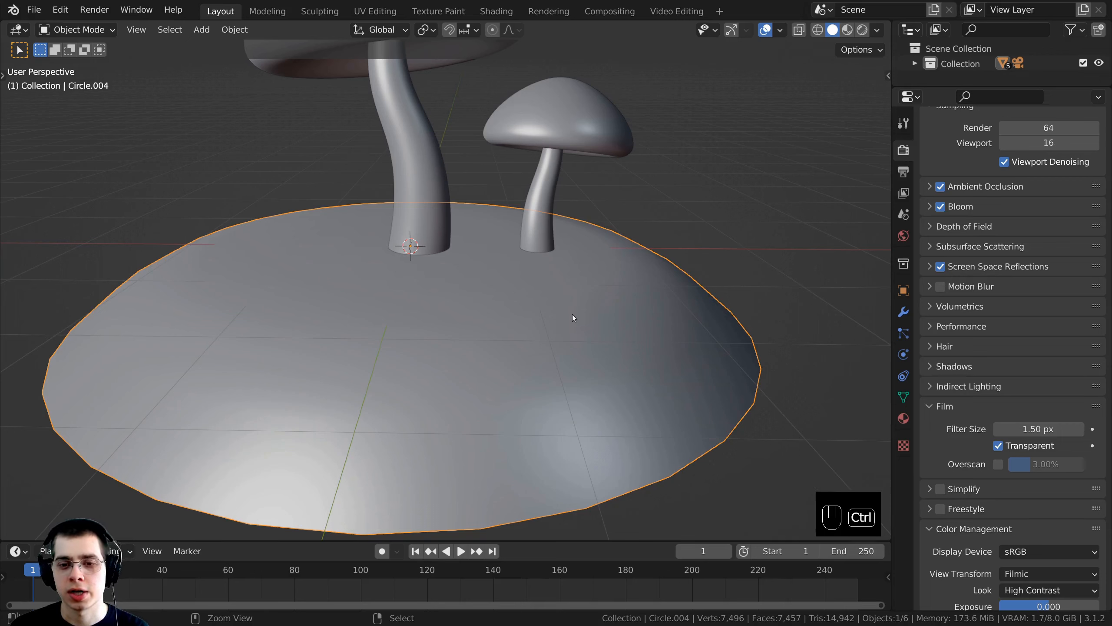
Add a level 2 Subdivision modifier to the ground mound and show its settings in a wider properties area.
{"action": "key", "text": "ctrl+2"}
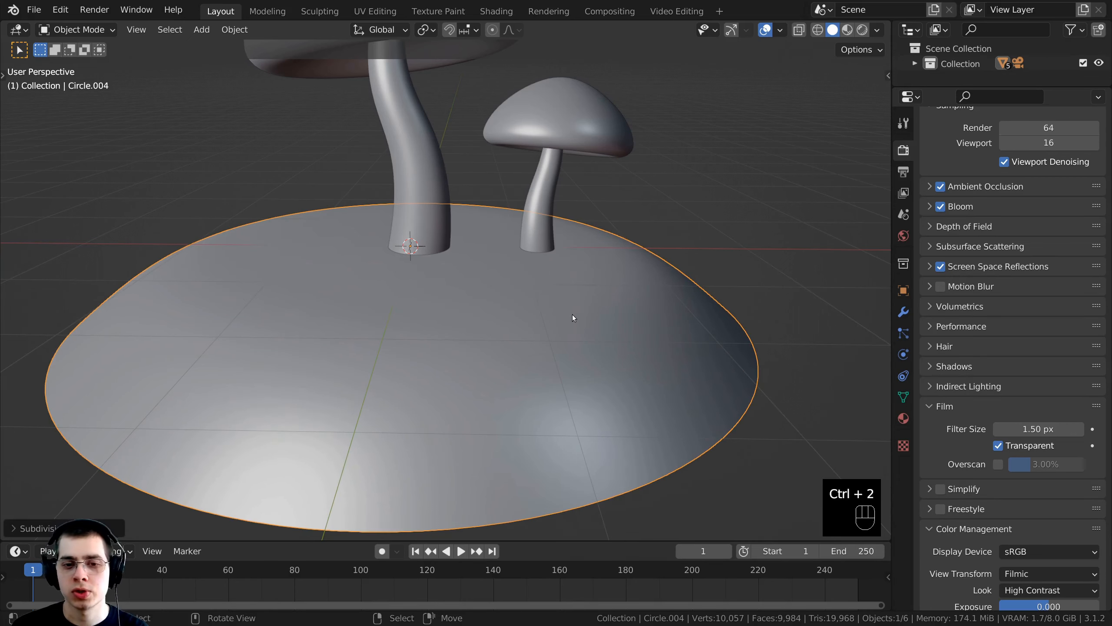
{"action": "left_click", "coordinate": [903, 311]}
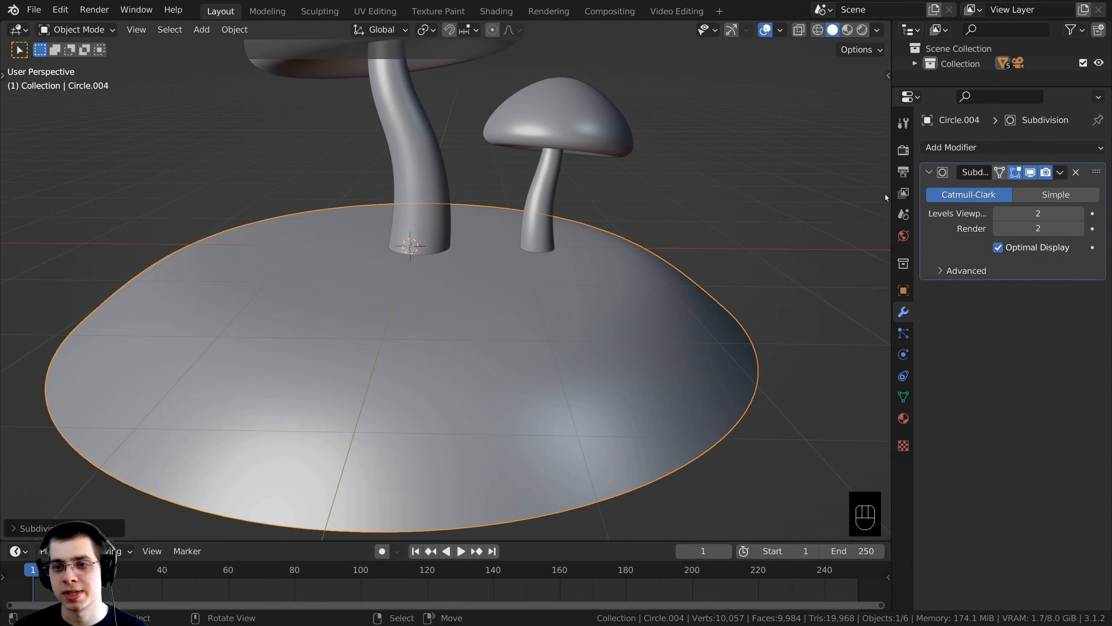
{"action": "left_click_drag", "start_coordinate": [892, 187], "coordinate": [833, 189]}
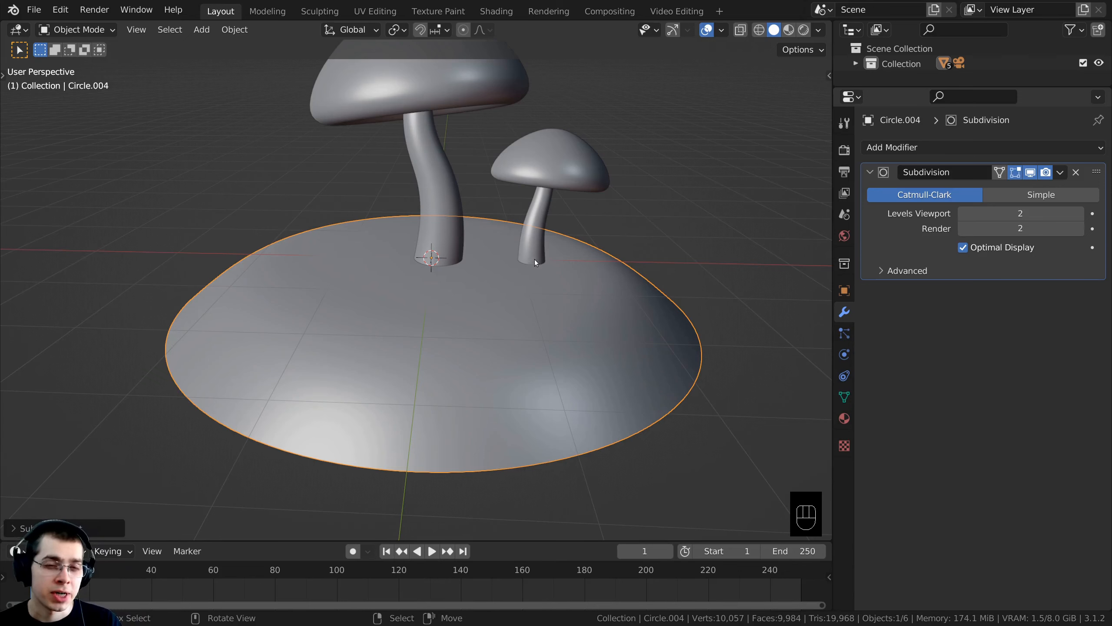
{"action": "scroll", "coordinate": [462, 301], "scroll_direction": "up", "scroll_amount": 2}
{"action": "middle_click_drag", "start_coordinate": [535, 254], "coordinate": [538, 247]}
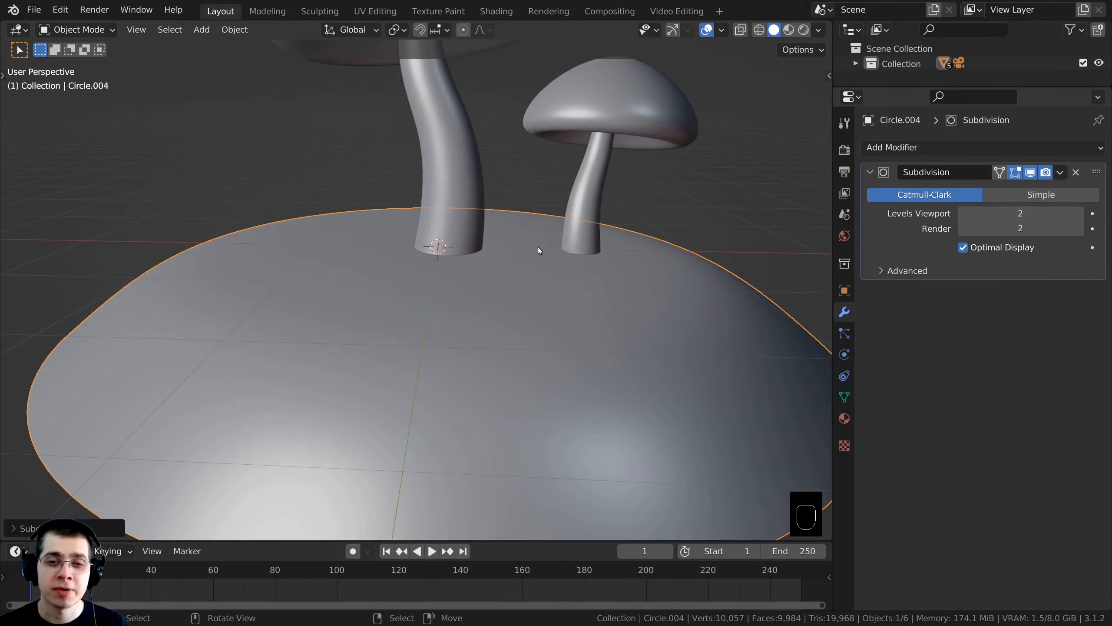
{"action": "middle_click_drag", "start_coordinate": [609, 258], "coordinate": [528, 242], "text": "shift"}
{"action": "middle_click_drag", "start_coordinate": [434, 273], "coordinate": [487, 263], "text": "shift"}
{"action": "scroll", "coordinate": [499, 257], "scroll_direction": "down", "scroll_amount": 1}
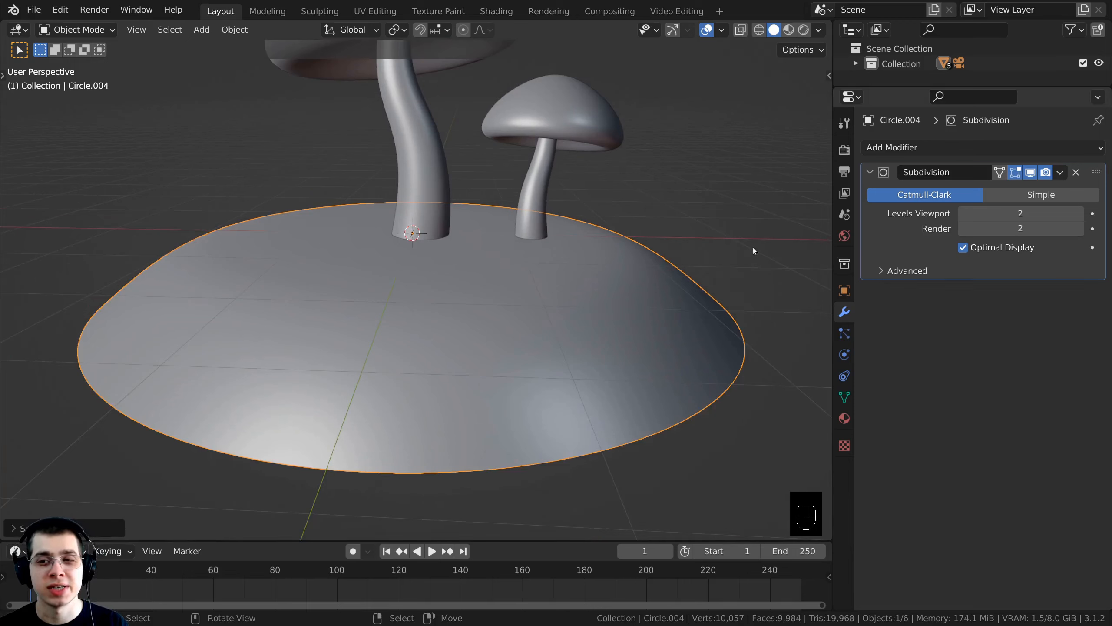
Raise the ground's Subdivision levels to 5 for both viewport and render.
{"action": "left_click", "coordinate": [1079, 214]}
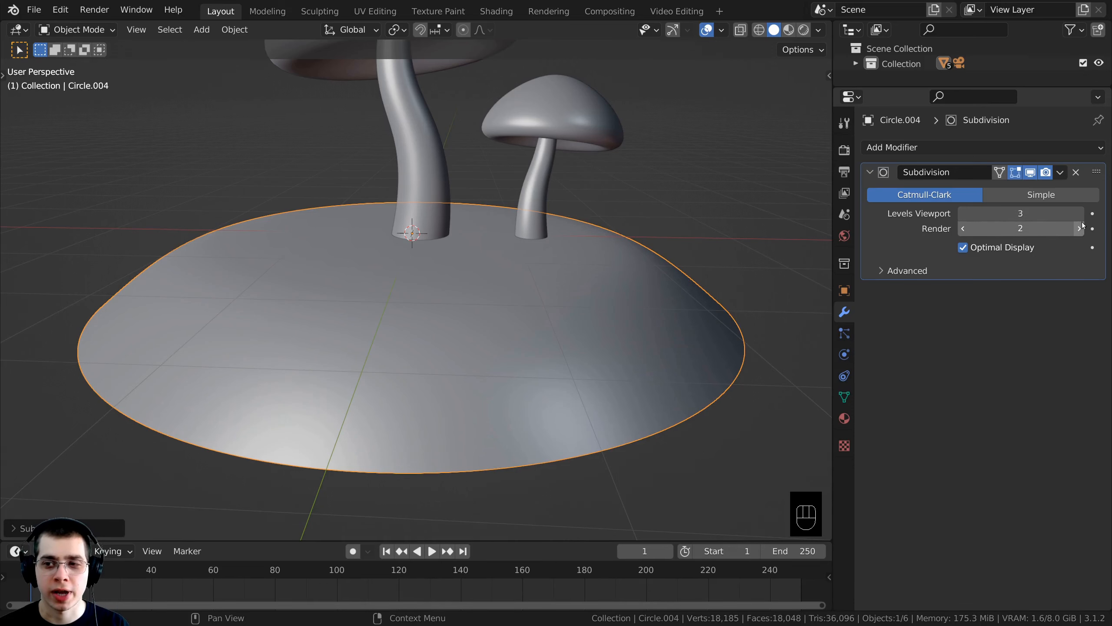
{"action": "left_click", "coordinate": [1080, 225]}
{"action": "left_click", "coordinate": [1081, 215]}
{"action": "left_click", "coordinate": [1080, 226]}
{"action": "left_click", "coordinate": [1080, 215]}
{"action": "left_click", "coordinate": [1080, 227]}
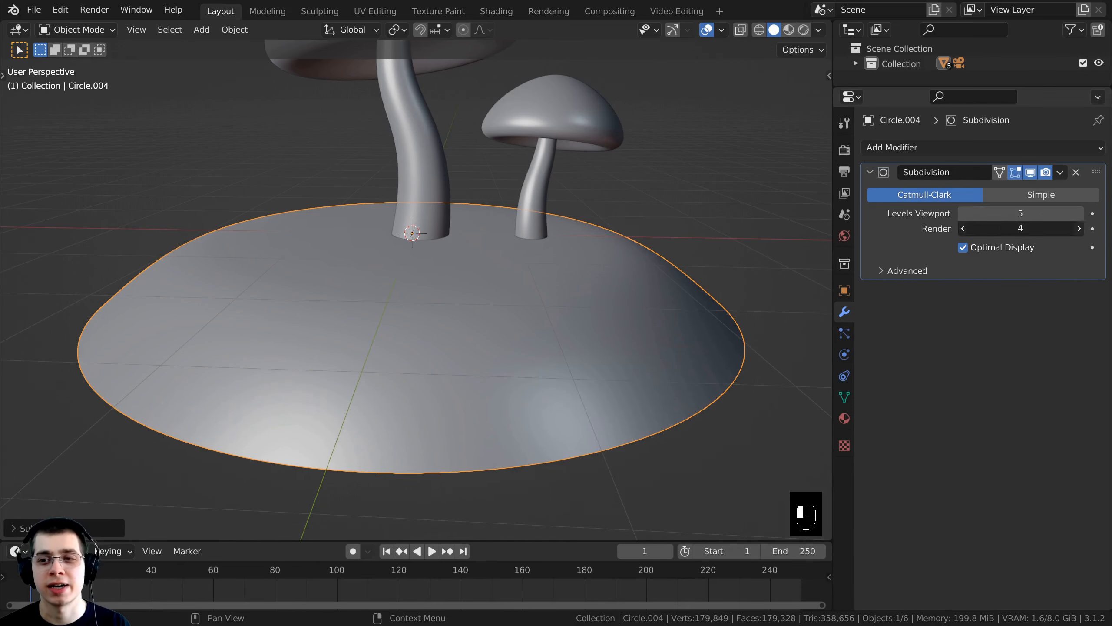
{"action": "scroll", "coordinate": [462, 280], "scroll_direction": "up", "scroll_amount": 1}
{"action": "middle_click_drag", "start_coordinate": [440, 288], "coordinate": [431, 239], "text": "shift"}
{"action": "scroll", "coordinate": [431, 239], "scroll_direction": "up", "scroll_amount": 1}
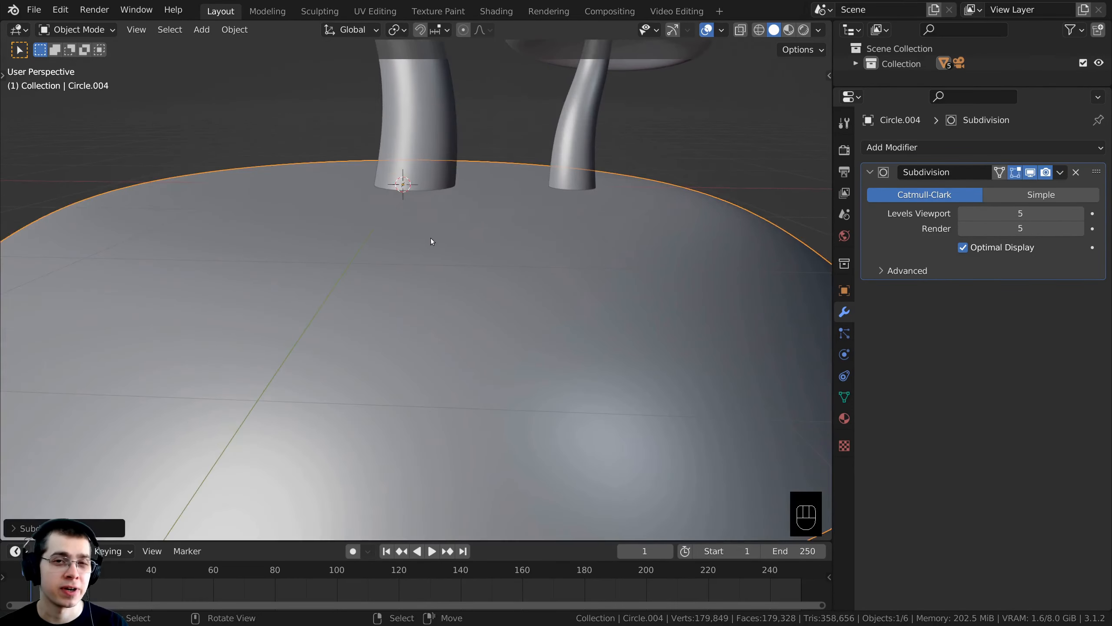
{"action": "scroll", "coordinate": [598, 227], "scroll_direction": "down", "scroll_amount": 1}
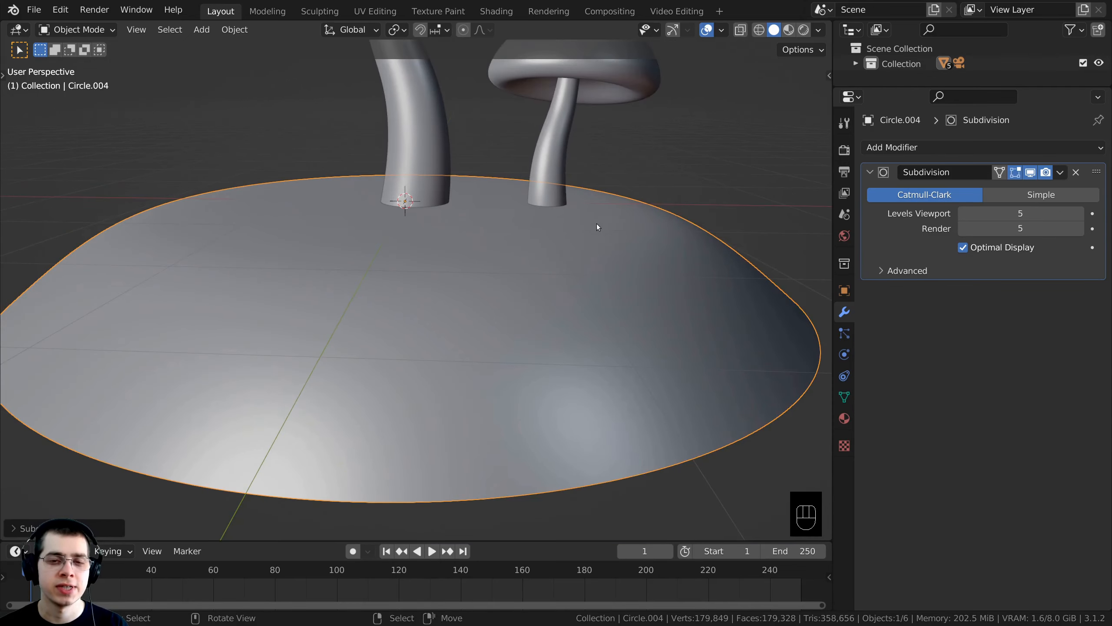
{"action": "middle_click_drag", "start_coordinate": [637, 260], "coordinate": [660, 264], "text": "shift"}
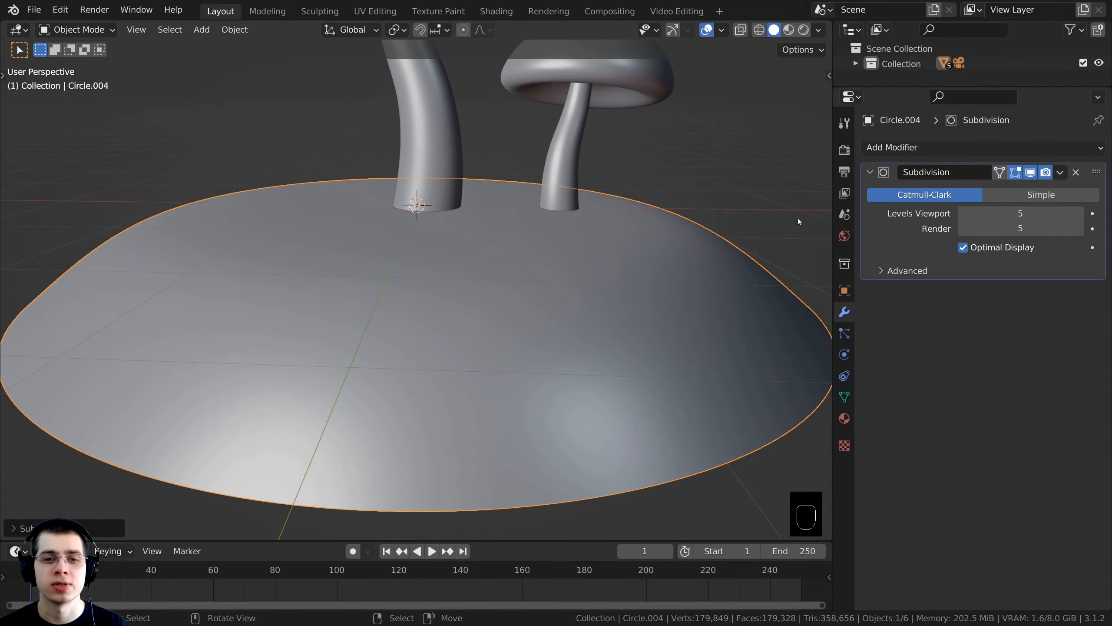
Add a Displace modifier to the ground mound after the Subdivision modifier.
{"action": "left_click", "coordinate": [874, 151]}
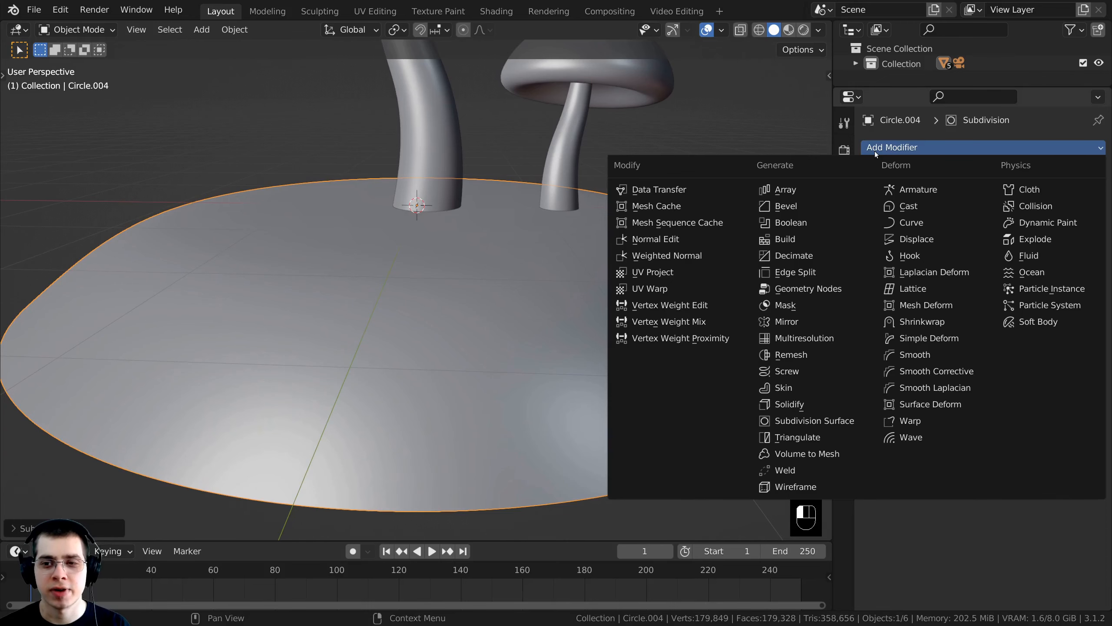
{"action": "left_click", "coordinate": [944, 242]}
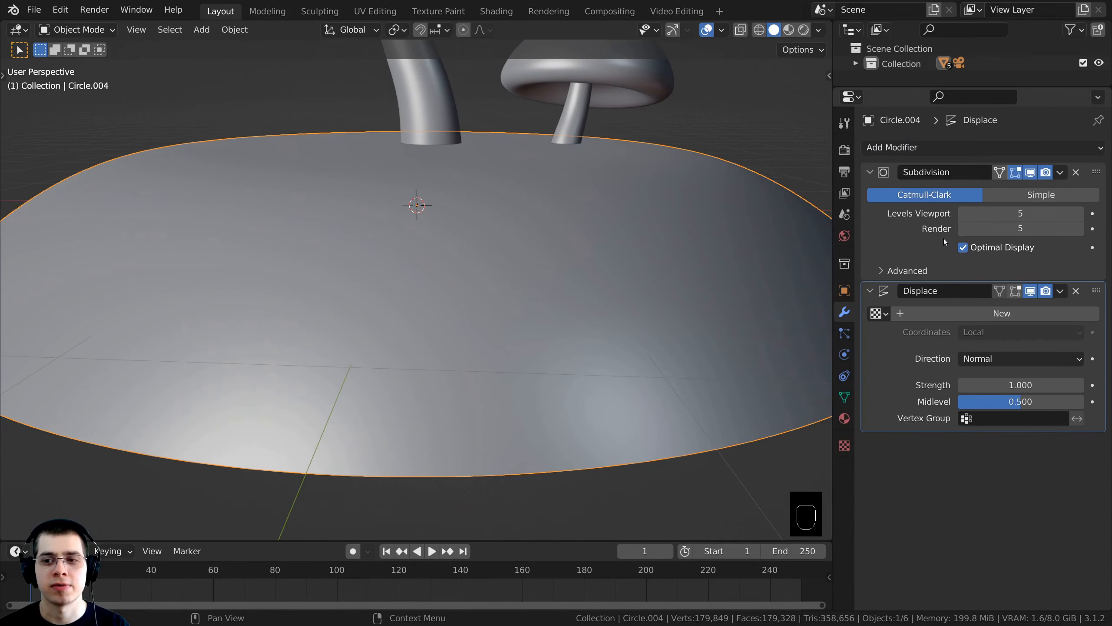
{"action": "scroll", "coordinate": [597, 304], "scroll_direction": "down", "scroll_amount": 3}
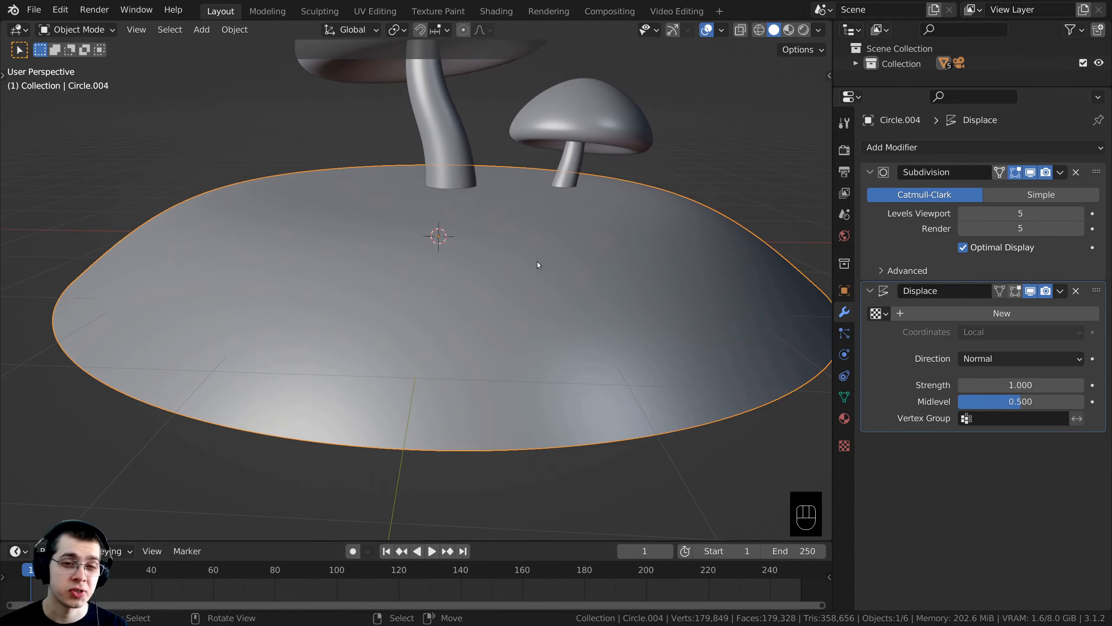
Create a new texture for the Displace modifier and set its type to Clouds.
{"action": "left_click", "coordinate": [939, 309]}
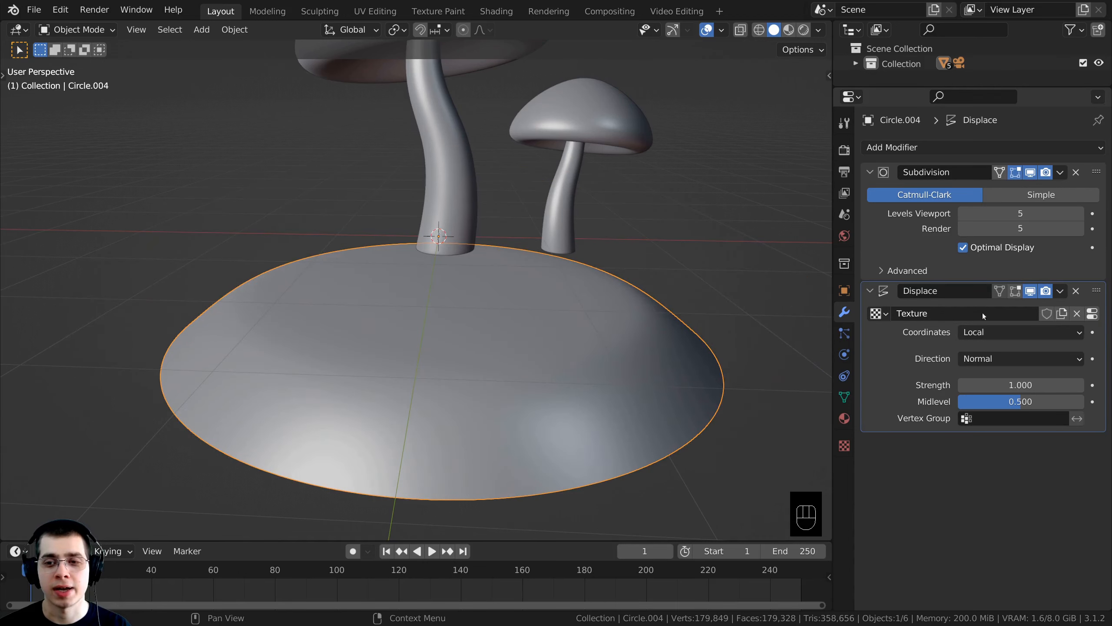
{"action": "left_click", "coordinate": [1090, 315]}
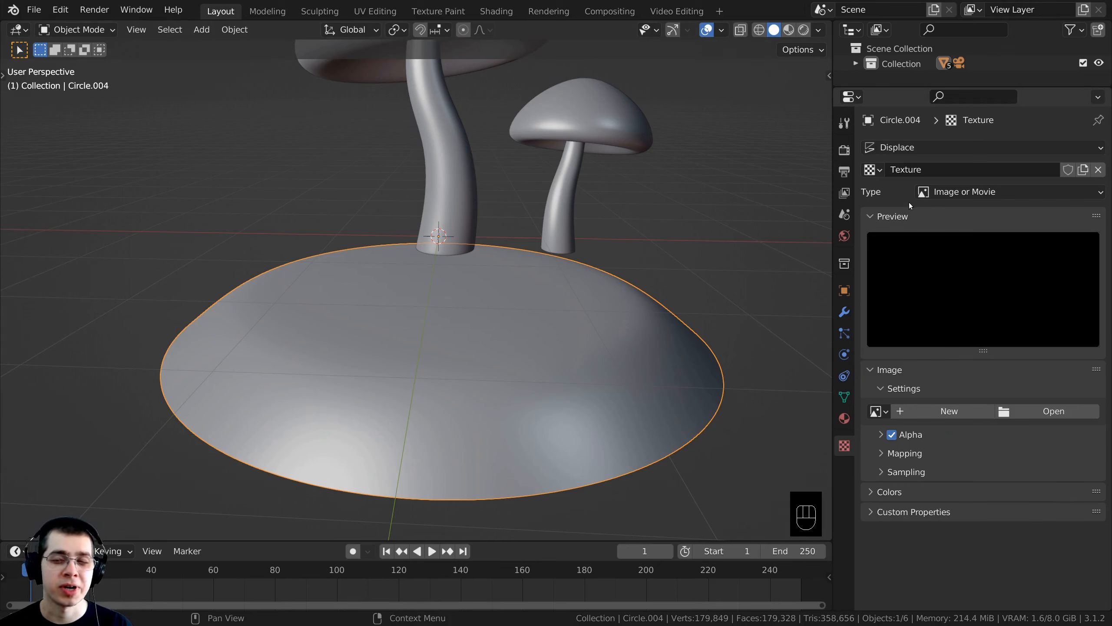
{"action": "left_click", "coordinate": [953, 197]}
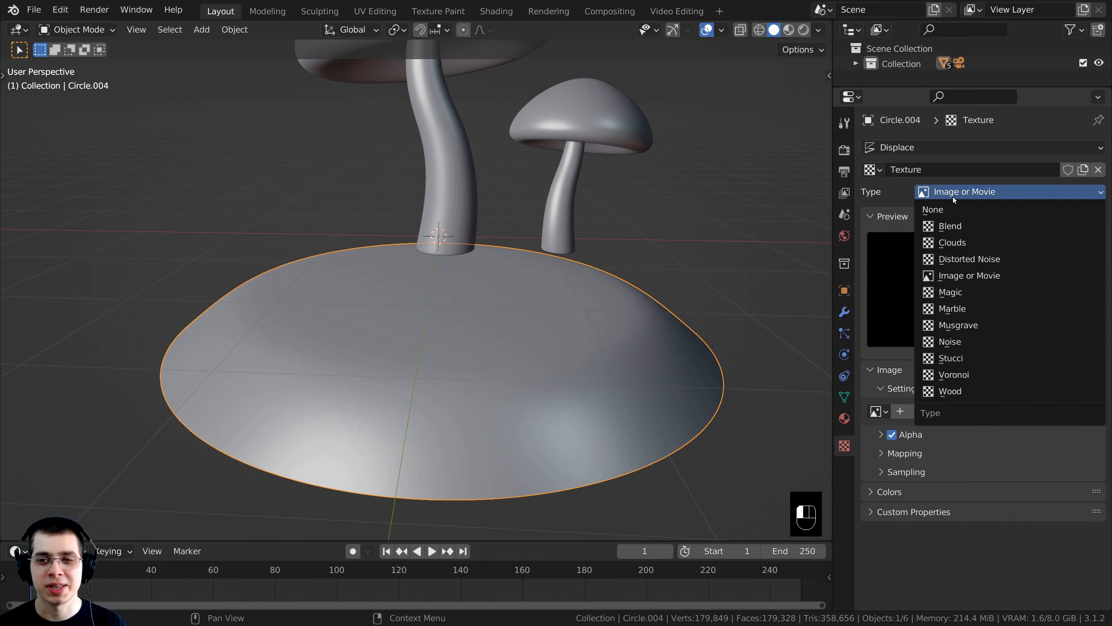
{"action": "left_click", "coordinate": [956, 242]}
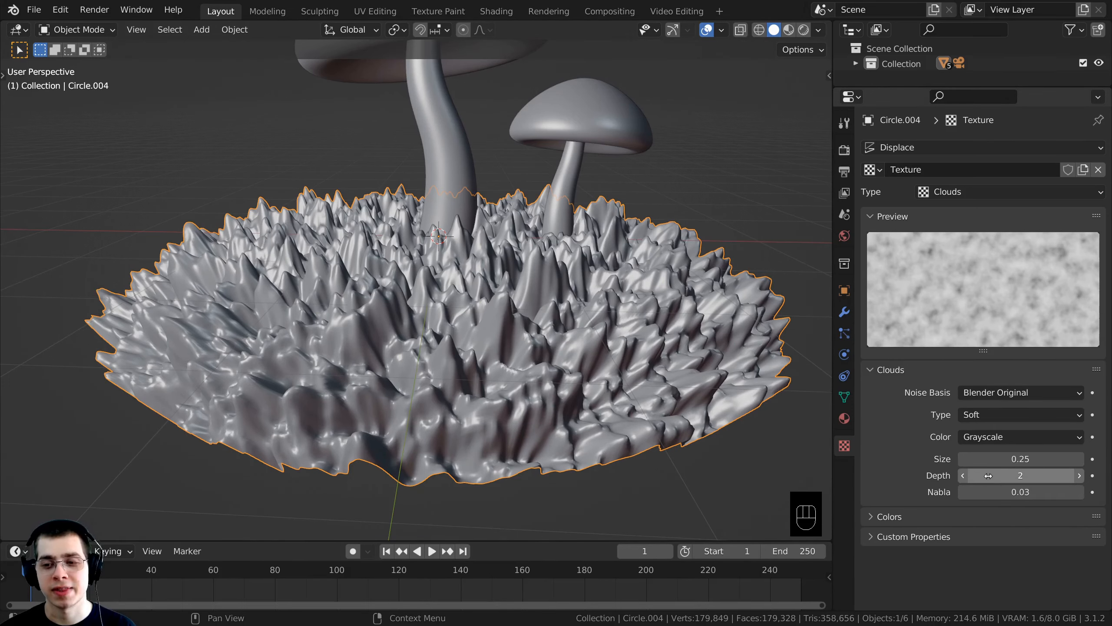
Set the Clouds texture's depth to 24 for finer detail in the ground.
{"action": "left_click_drag", "start_coordinate": [986, 477], "coordinate": [1064, 476]}
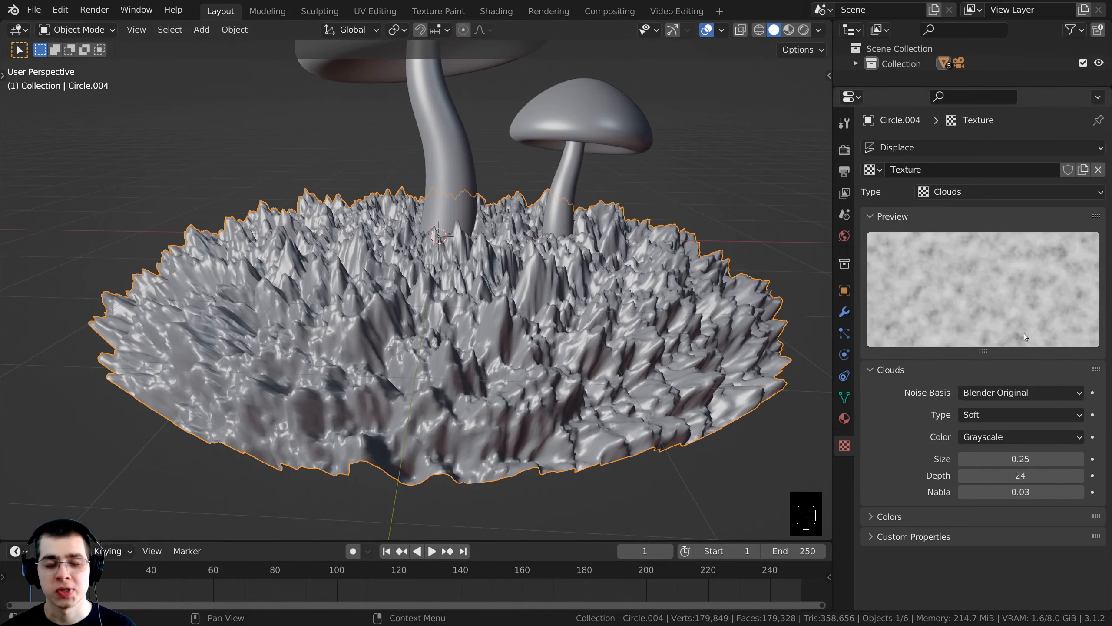
{"action": "scroll", "coordinate": [551, 329], "scroll_direction": "down", "scroll_amount": 2}
{"action": "middle_click_drag", "start_coordinate": [551, 329], "coordinate": [653, 378]}
{"action": "scroll", "coordinate": [653, 378], "scroll_direction": "up", "scroll_amount": 3}
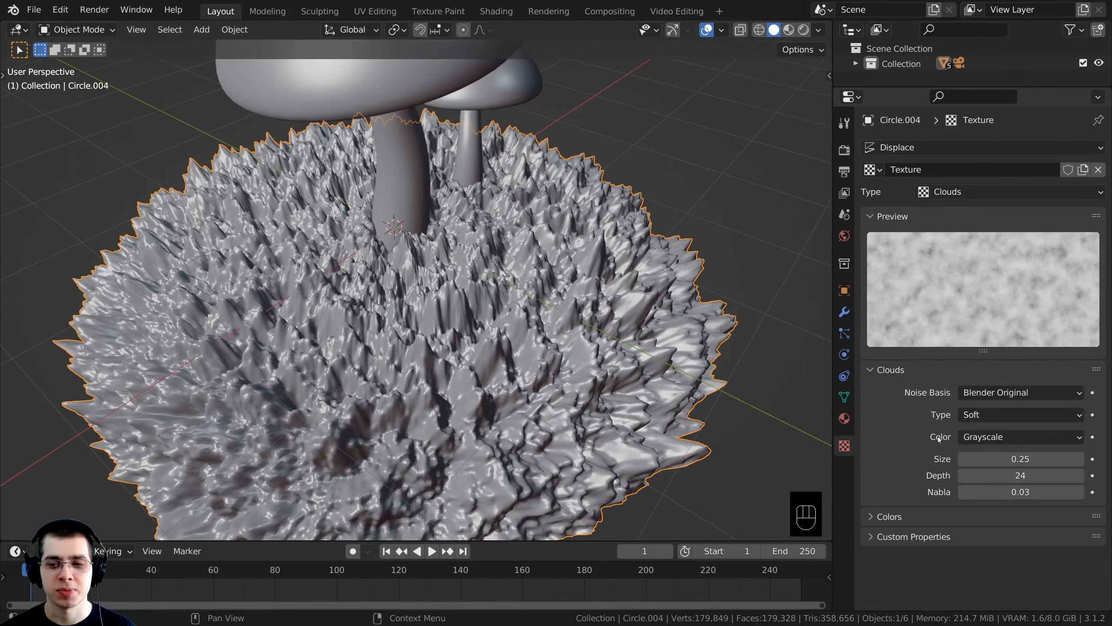
Increase the Clouds texture's size to 0.60 and inspect the ground around the mushroom stems.
{"action": "left_click_drag", "start_coordinate": [1015, 460], "coordinate": [1084, 460]}
{"action": "scroll", "coordinate": [544, 409], "scroll_direction": "down", "scroll_amount": 2}
{"action": "middle_click_drag", "start_coordinate": [505, 433], "coordinate": [485, 370]}
{"action": "middle_click_drag", "start_coordinate": [485, 370], "coordinate": [409, 284], "text": "shift"}
{"action": "scroll", "coordinate": [487, 407], "scroll_direction": "up", "scroll_amount": 6}
{"action": "middle_click_drag", "start_coordinate": [299, 414], "coordinate": [305, 383]}
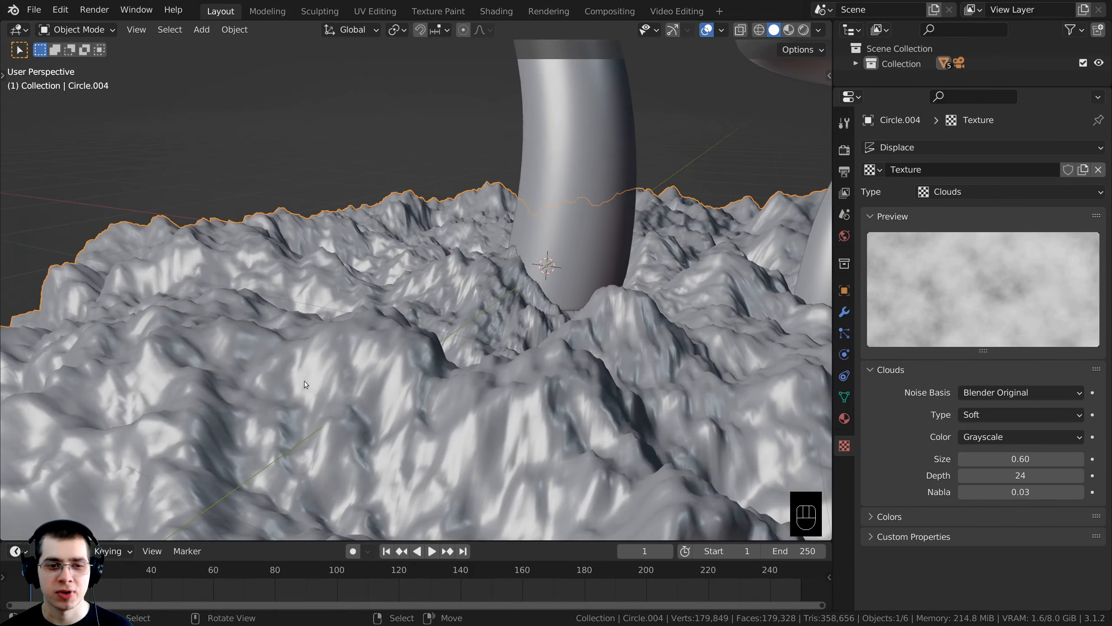
{"action": "middle_click_drag", "start_coordinate": [339, 346], "coordinate": [726, 333]}
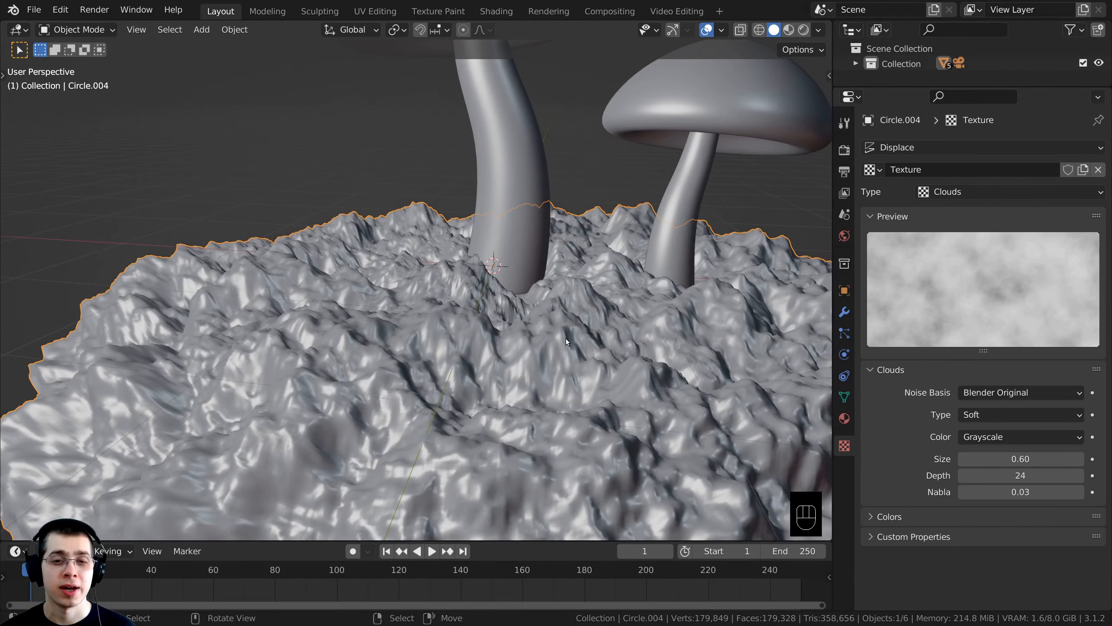
Set the Displace modifier's strength on the ground mound to 0.3.
{"action": "left_click", "coordinate": [844, 312]}
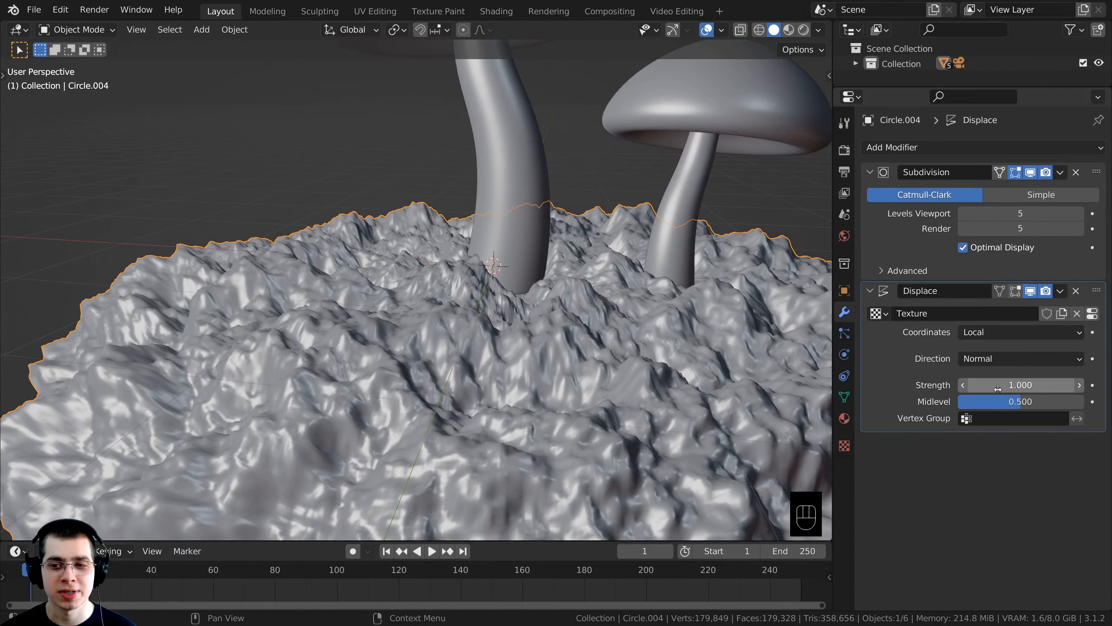
{"action": "left_click_drag", "start_coordinate": [1020, 384], "coordinate": [957, 385]}
{"action": "left_click", "coordinate": [1021, 386]}
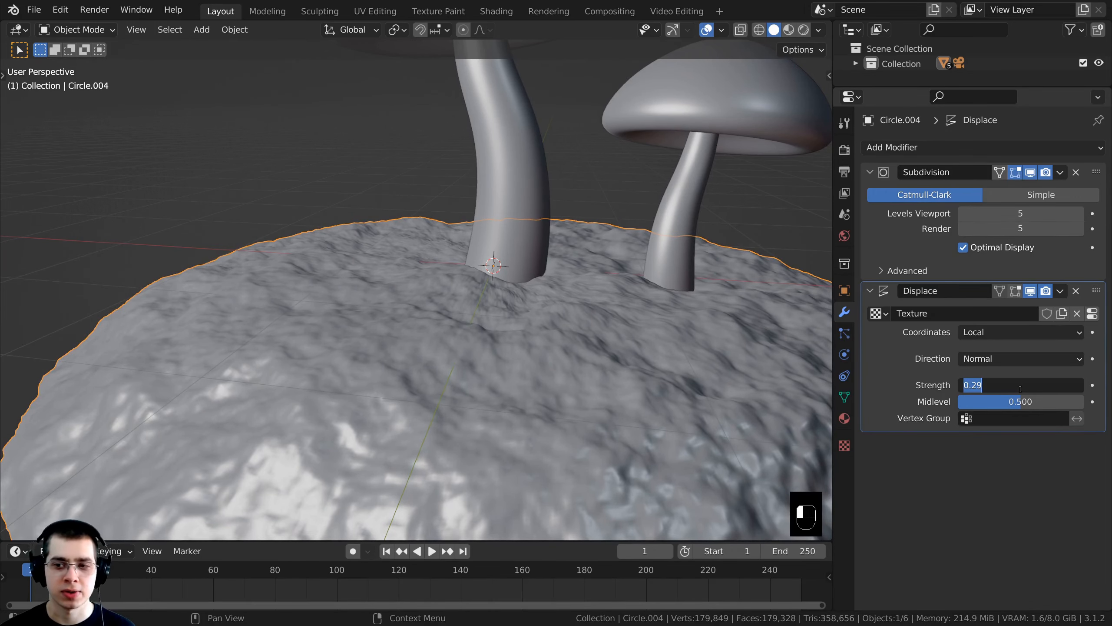
{"action": "type", "text": "."}
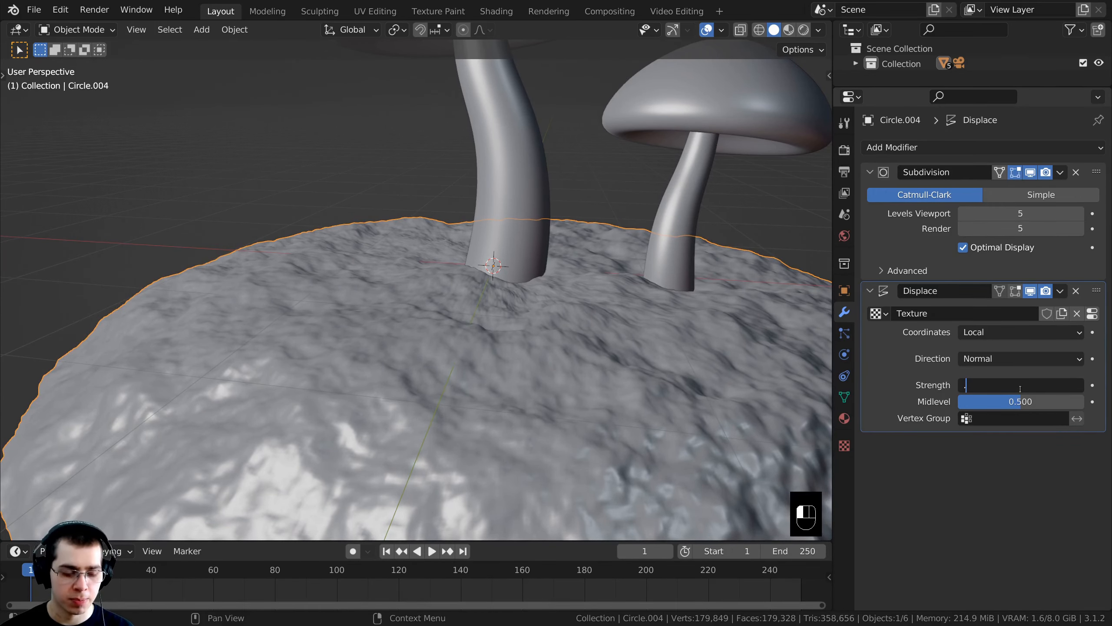
{"action": "type", "text": "3"}
{"action": "key", "text": "Return"}
Examine the softened ground surface around the mushroom stems and along the mound's slopes from several angles.
{"action": "scroll", "coordinate": [696, 376], "scroll_direction": "down", "scroll_amount": 5}
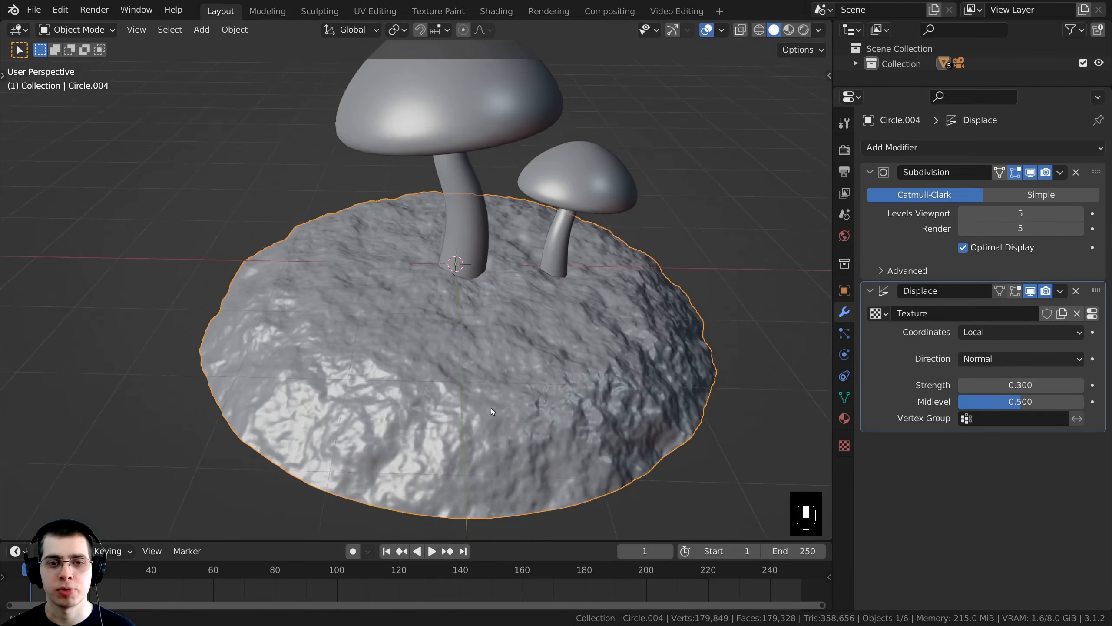
{"action": "middle_click_drag", "start_coordinate": [491, 408], "coordinate": [454, 361]}
{"action": "scroll", "coordinate": [470, 377], "scroll_direction": "up", "scroll_amount": 3}
{"action": "scroll", "coordinate": [554, 219], "scroll_direction": "down", "scroll_amount": 5}
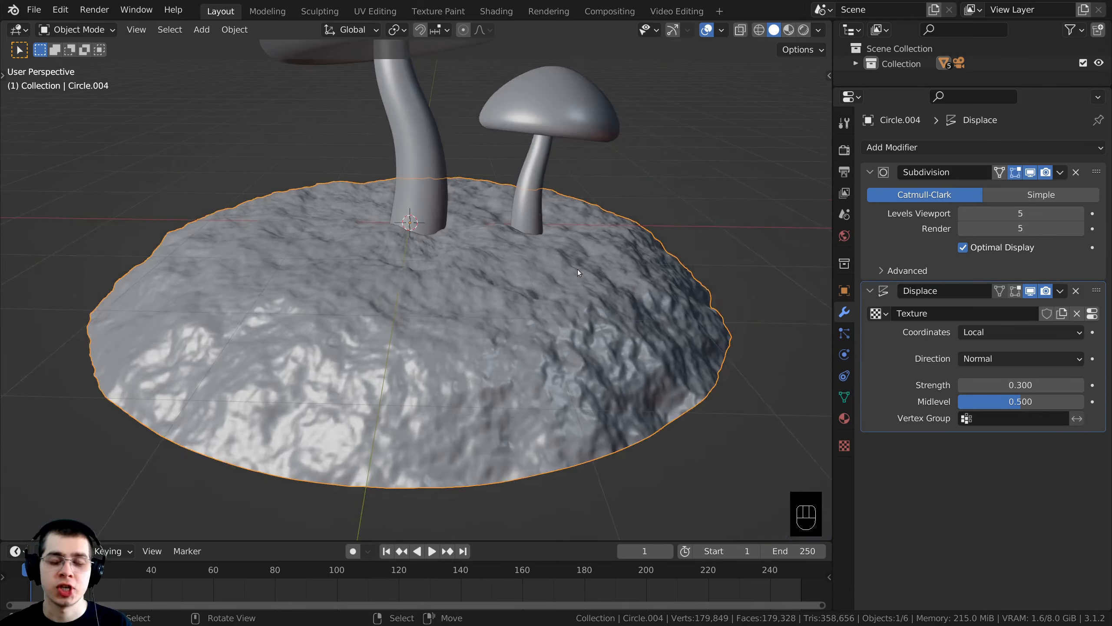
{"action": "middle_click_drag", "start_coordinate": [577, 269], "coordinate": [523, 264]}
{"action": "scroll", "coordinate": [523, 263], "scroll_direction": "up", "scroll_amount": 6}
{"action": "middle_click_drag", "start_coordinate": [457, 308], "coordinate": [503, 206]}
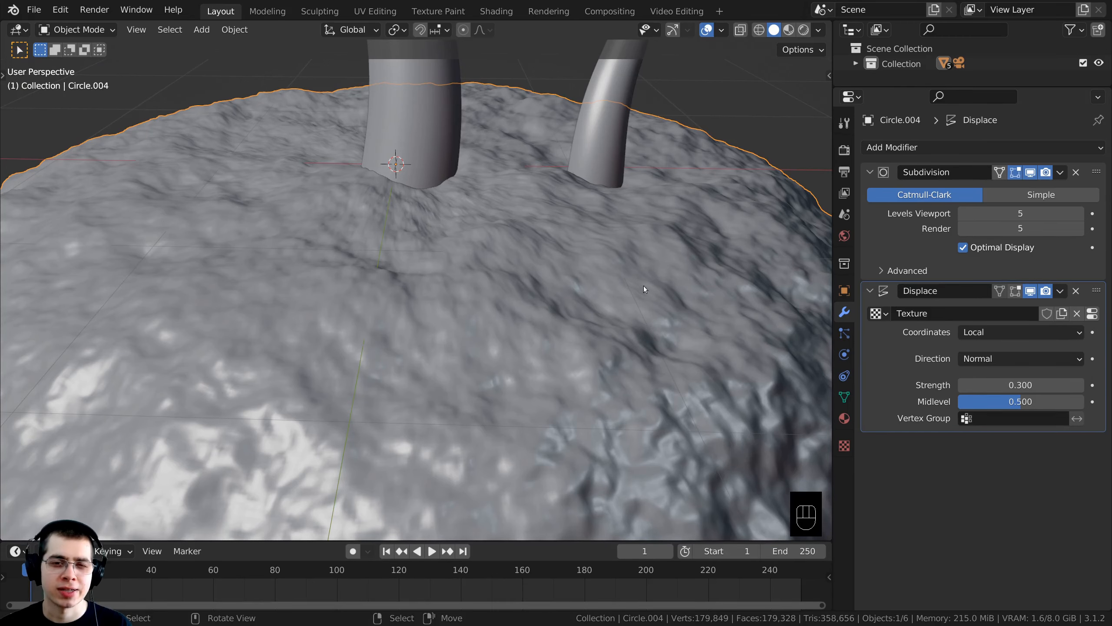
{"action": "scroll", "coordinate": [634, 329], "scroll_direction": "down", "scroll_amount": 5}
{"action": "middle_click_drag", "start_coordinate": [597, 332], "coordinate": [437, 259]}
{"action": "scroll", "coordinate": [438, 259], "scroll_direction": "up", "scroll_amount": 5}
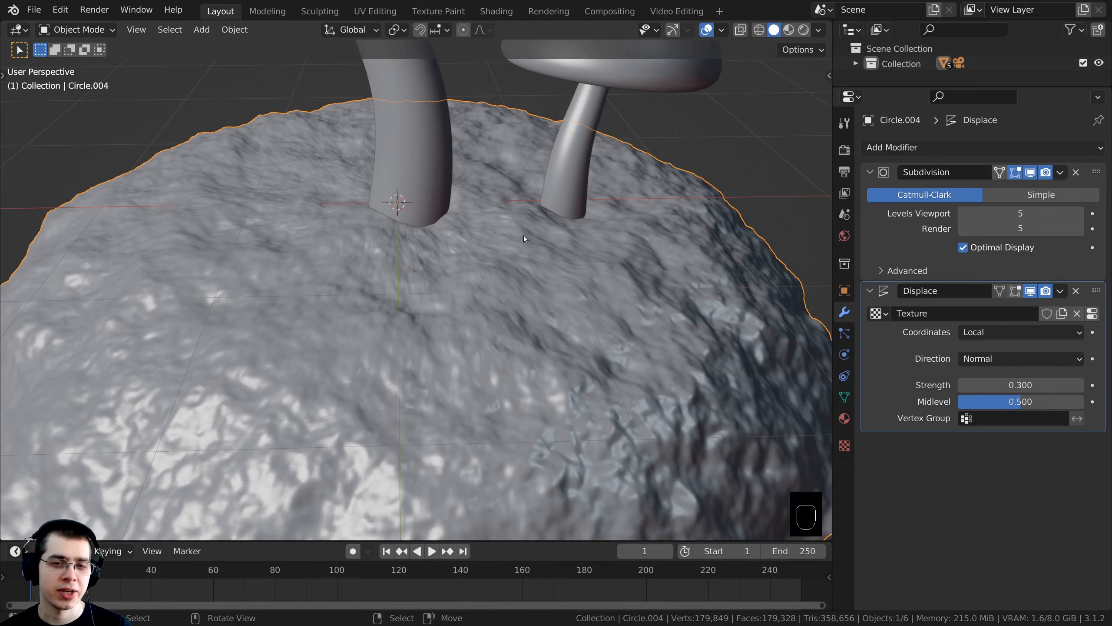
{"action": "scroll", "coordinate": [523, 235], "scroll_direction": "down", "scroll_amount": 5}
{"action": "middle_click_drag", "start_coordinate": [519, 273], "coordinate": [492, 138]}
{"action": "scroll", "coordinate": [523, 285], "scroll_direction": "up", "scroll_amount": 5}
{"action": "scroll", "coordinate": [518, 283], "scroll_direction": "up", "scroll_amount": 2}
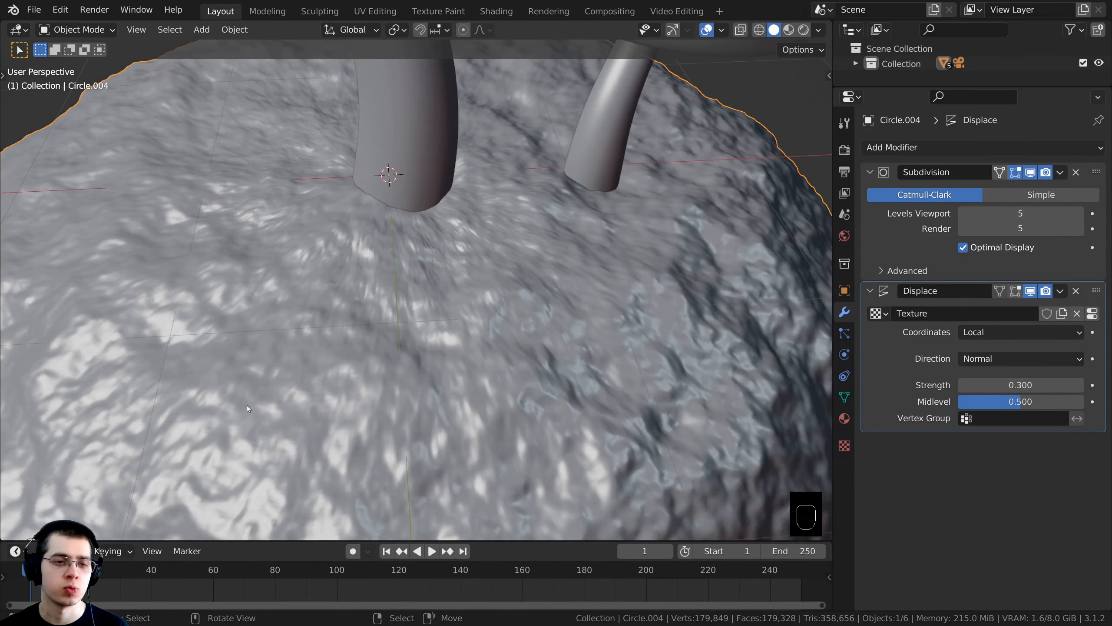
{"action": "scroll", "coordinate": [373, 358], "scroll_direction": "down", "scroll_amount": 5}
{"action": "middle_click_drag", "start_coordinate": [306, 359], "coordinate": [363, 320]}
{"action": "scroll", "coordinate": [364, 320], "scroll_direction": "up", "scroll_amount": 5}
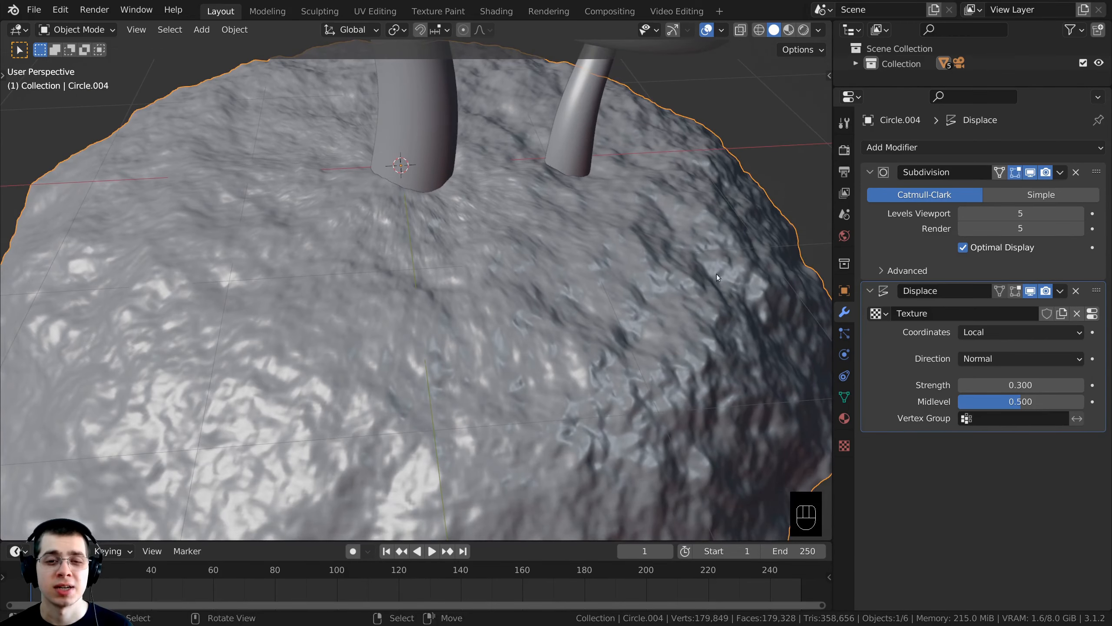
{"action": "middle_click_drag", "start_coordinate": [662, 251], "coordinate": [629, 211]}
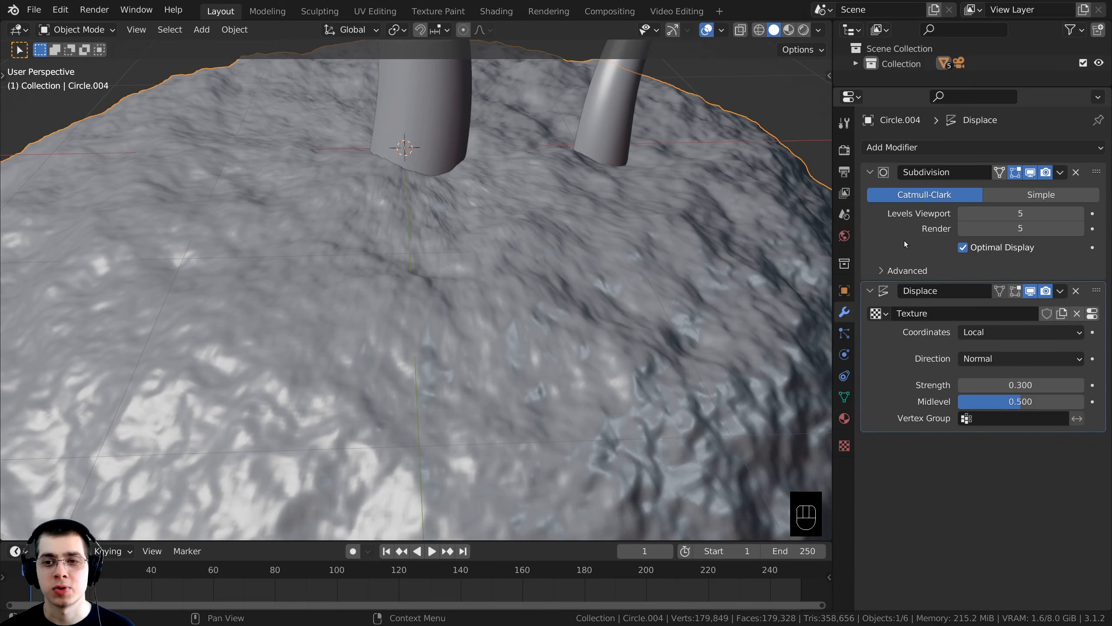
Apply the ground mound's Subdivision modifier and its Displace modifier, in that order.
{"action": "left_click", "coordinate": [1060, 171]}
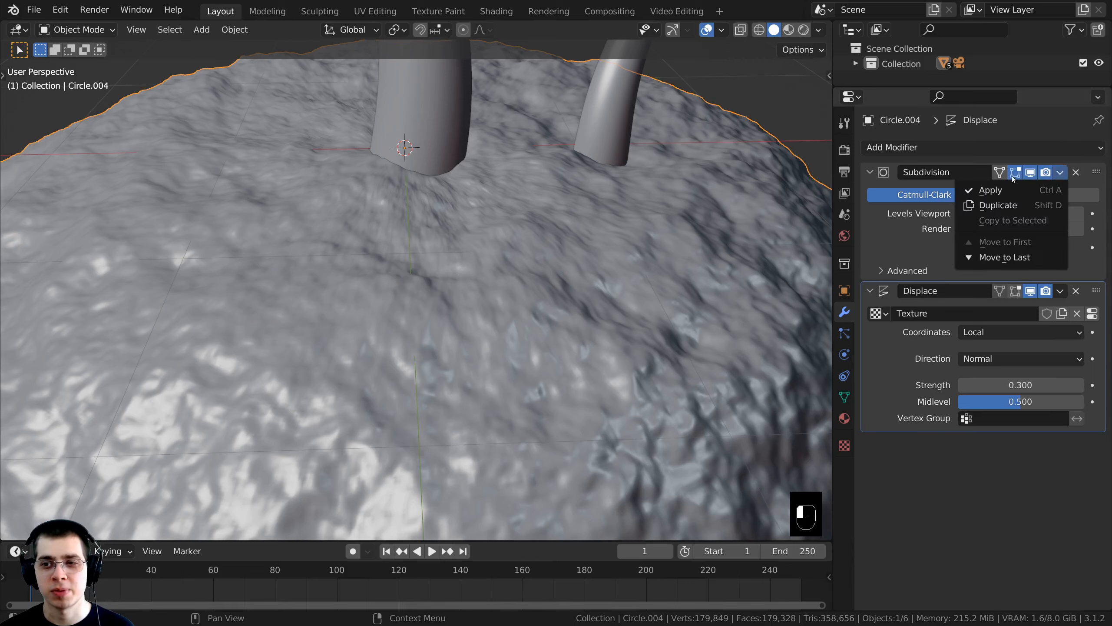
{"action": "left_click", "coordinate": [1002, 189]}
{"action": "left_click", "coordinate": [1060, 172]}
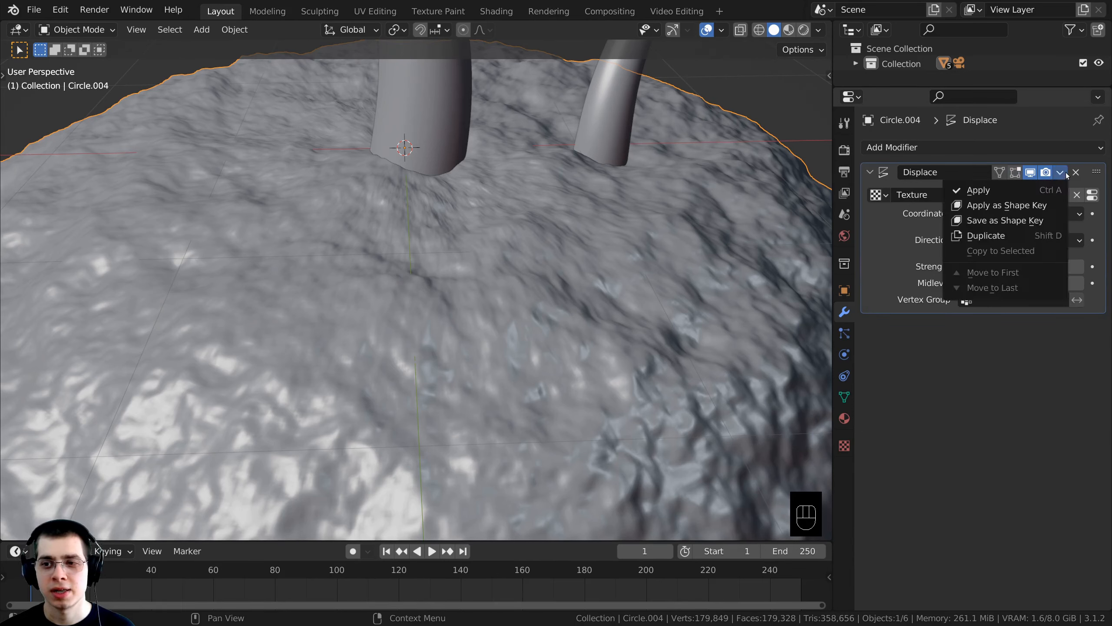
{"action": "left_click", "coordinate": [970, 193]}
{"action": "scroll", "coordinate": [509, 308], "scroll_direction": "down", "scroll_amount": 4}
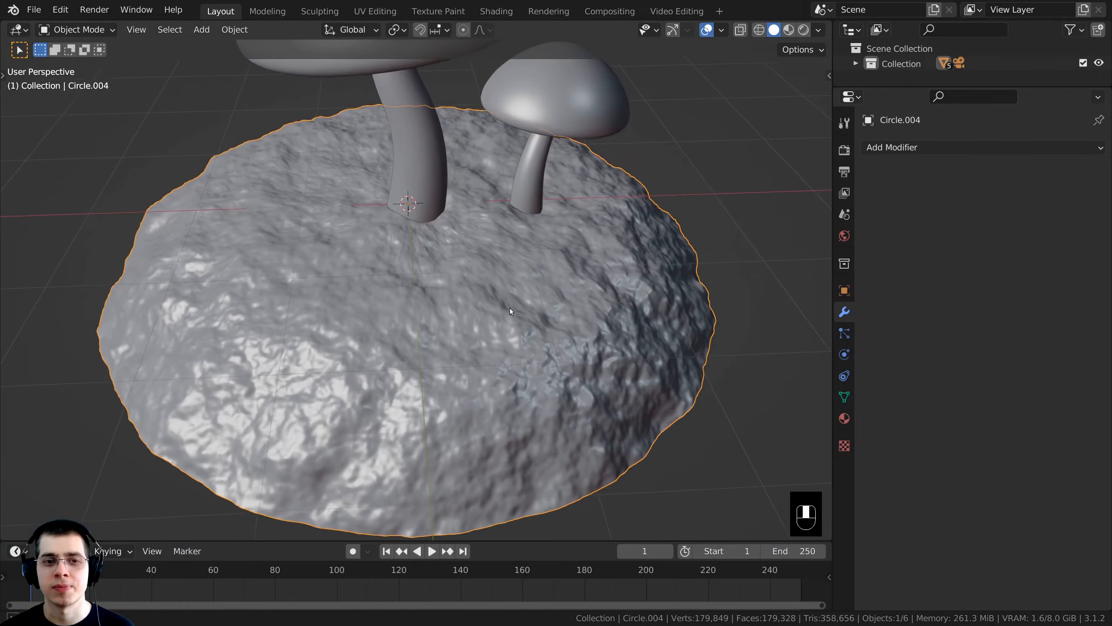
Enter Edit Mode on the ground mound and deselect all of its vertices.
{"action": "key", "text": "Tab"}
{"action": "scroll", "coordinate": [566, 225], "scroll_direction": "up", "scroll_amount": 6}
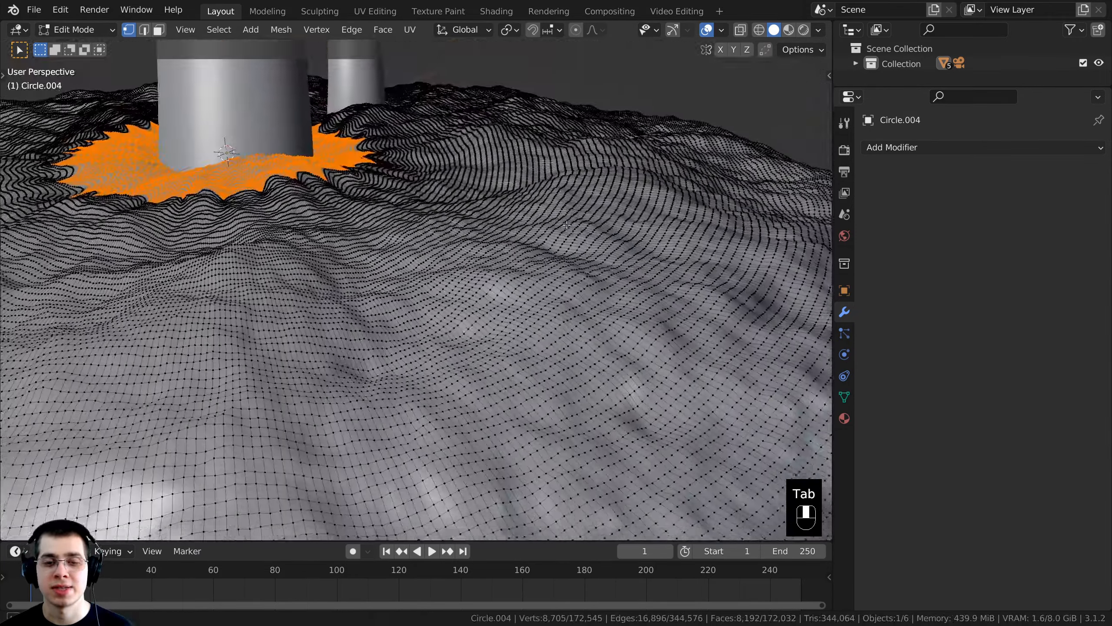
{"action": "scroll", "coordinate": [566, 224], "scroll_direction": "down", "scroll_amount": 4}
{"action": "middle_click_drag", "start_coordinate": [567, 224], "coordinate": [377, 228]}
{"action": "key", "text": "alt+a"}
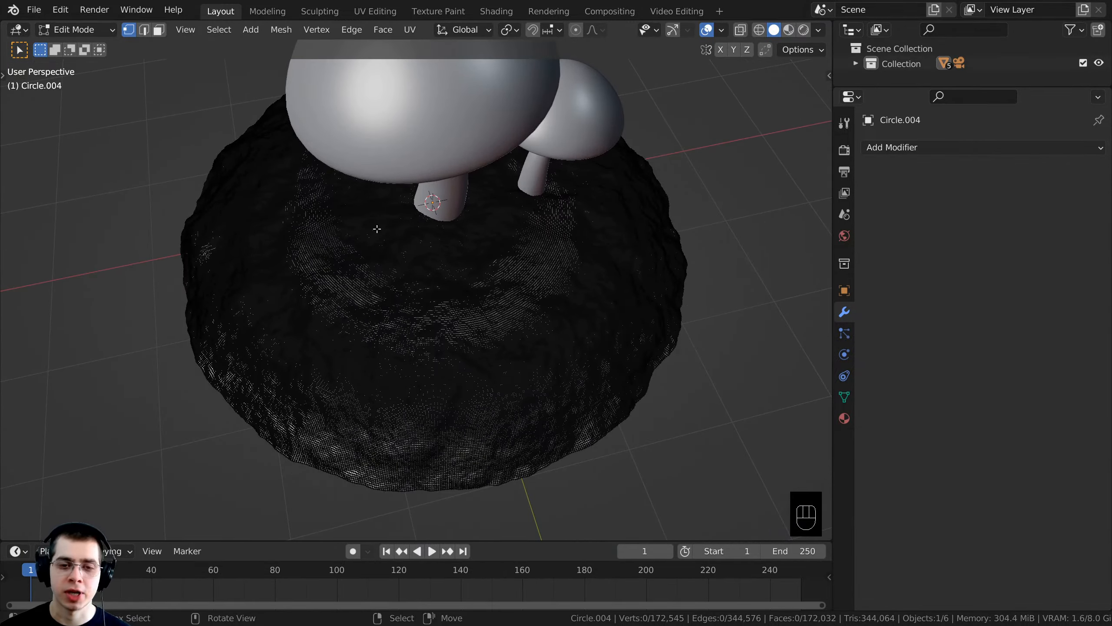
Return to Object Mode and examine through the camera how the ground fills the frame behind the mushrooms.
{"action": "key", "text": "KP_0"}
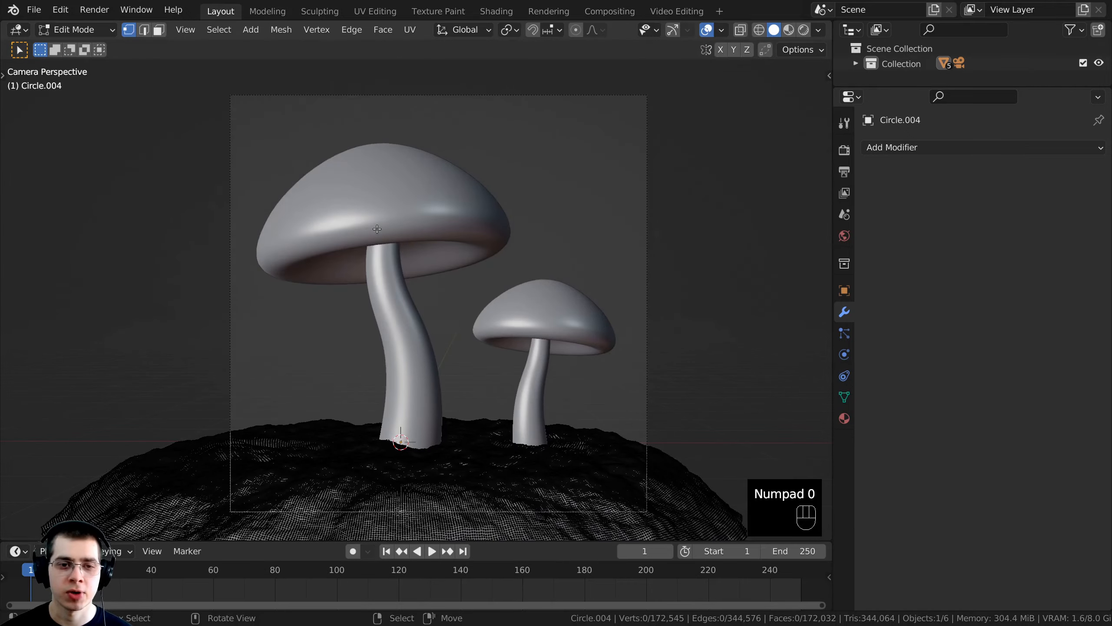
{"action": "middle_click_drag", "start_coordinate": [342, 375], "coordinate": [353, 229], "text": "shift"}
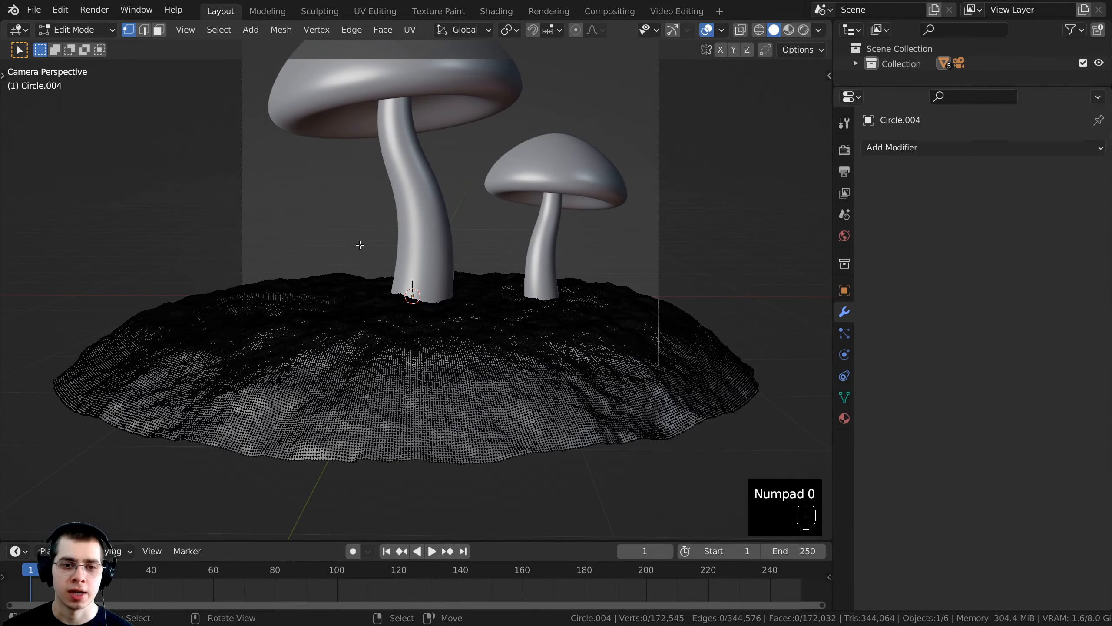
{"action": "key", "text": "Tab"}
{"action": "scroll", "coordinate": [362, 296], "scroll_direction": "up", "scroll_amount": 2}
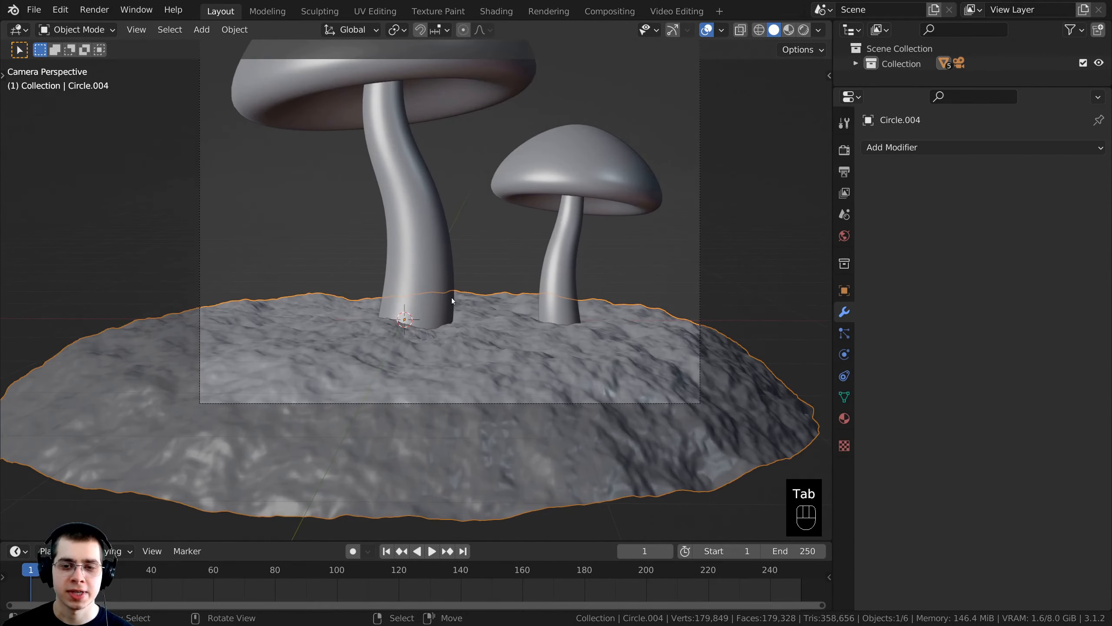
{"action": "scroll", "coordinate": [416, 322], "scroll_direction": "down", "scroll_amount": 1}
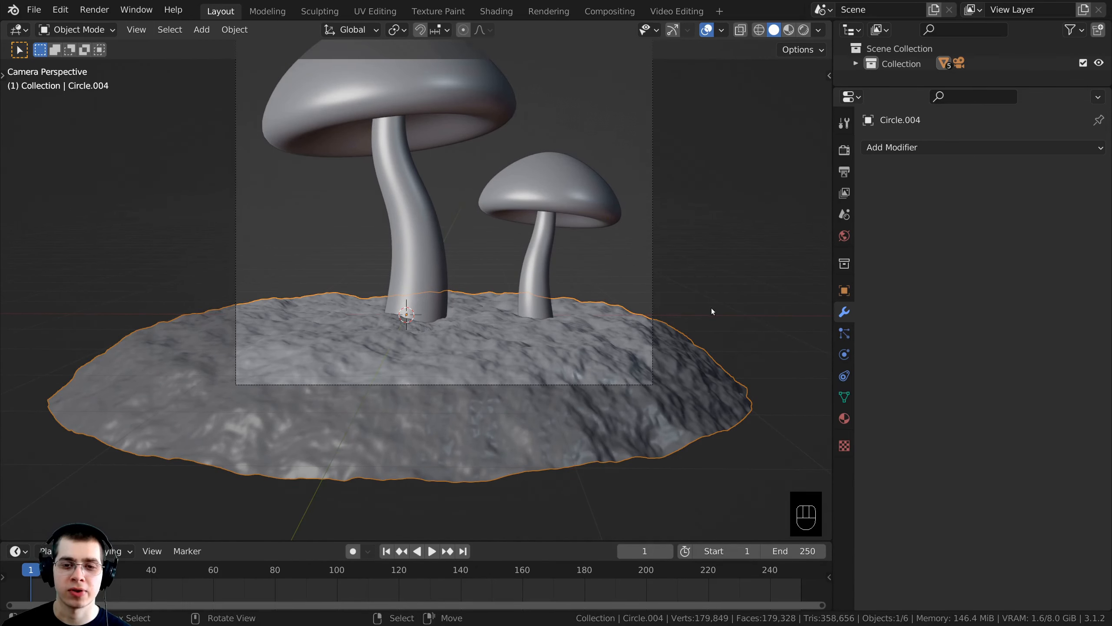
{"action": "scroll", "coordinate": [603, 317], "scroll_direction": "up", "scroll_amount": 1}
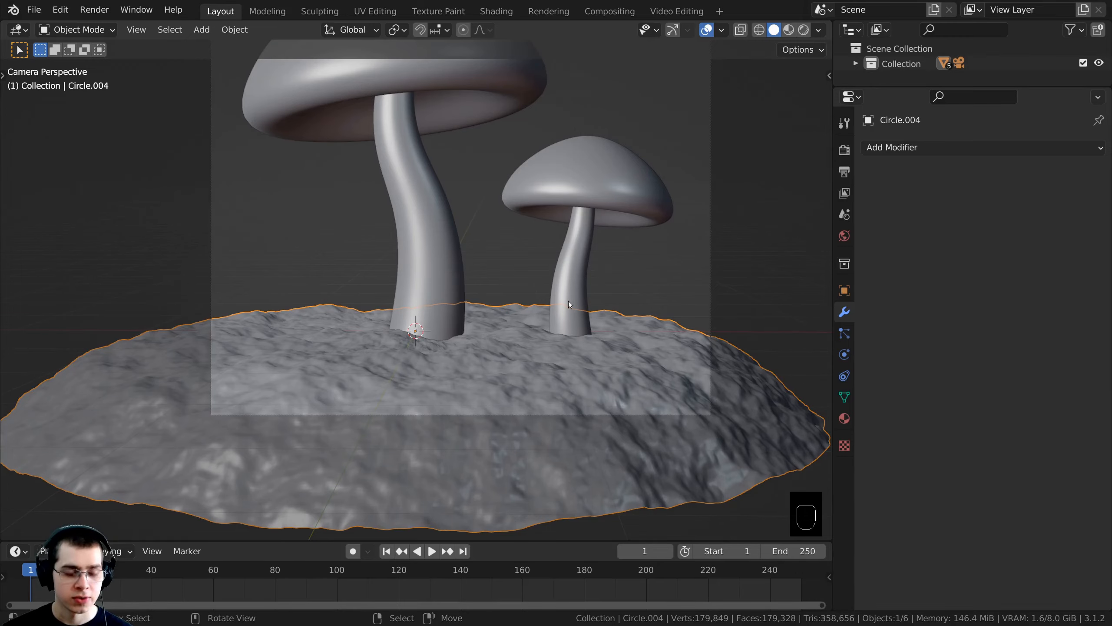
{"action": "scroll", "coordinate": [569, 304], "scroll_direction": "up", "scroll_amount": 1}
Enter Edit Mode on the ground, select a single vertex near the mound's rear edge and enable Proportional Editing.
{"action": "key", "text": "Tab"}
{"action": "middle_click_drag", "start_coordinate": [523, 267], "coordinate": [409, 295]}
{"action": "left_click", "coordinate": [384, 278]}
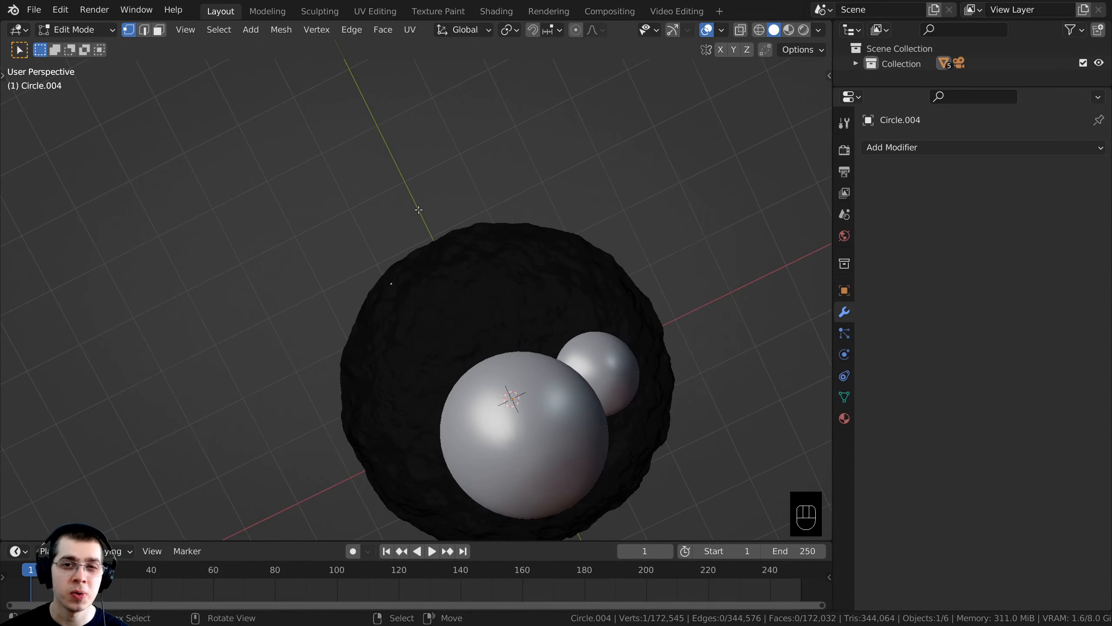
{"action": "key", "text": "o"}
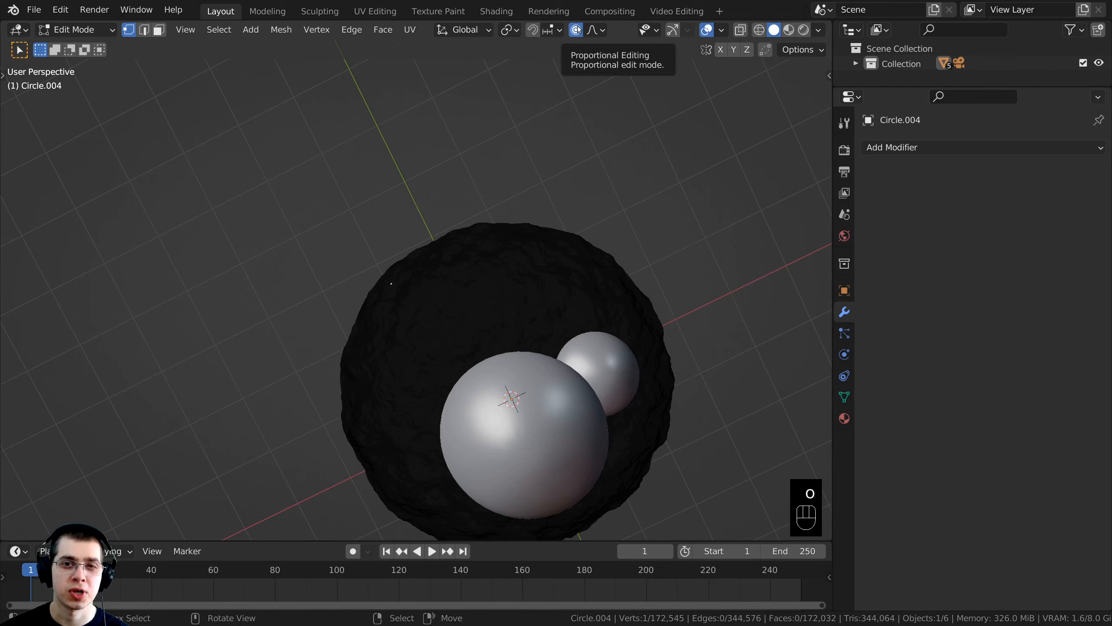
Move the selected rear vertex outward by about 1.6 m, with a smooth proportional size of about 3.14 m.
{"action": "middle_click_drag", "start_coordinate": [355, 276], "coordinate": [424, 259], "text": "shift"}
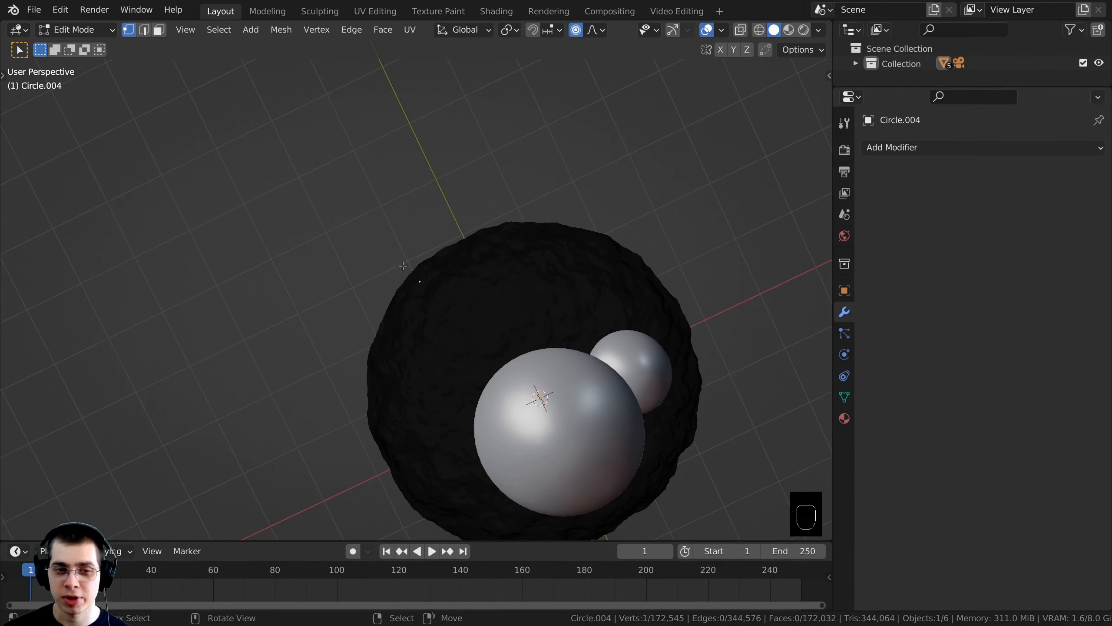
{"action": "key", "text": "g"}
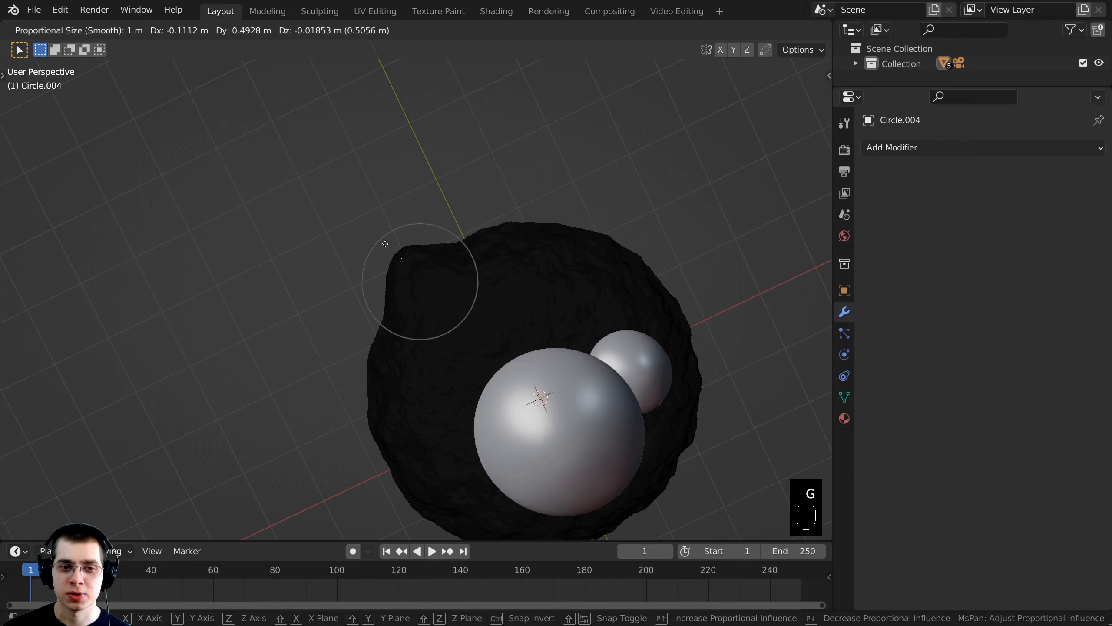
{"action": "scroll", "coordinate": [377, 242], "scroll_direction": "down", "scroll_amount": 10}
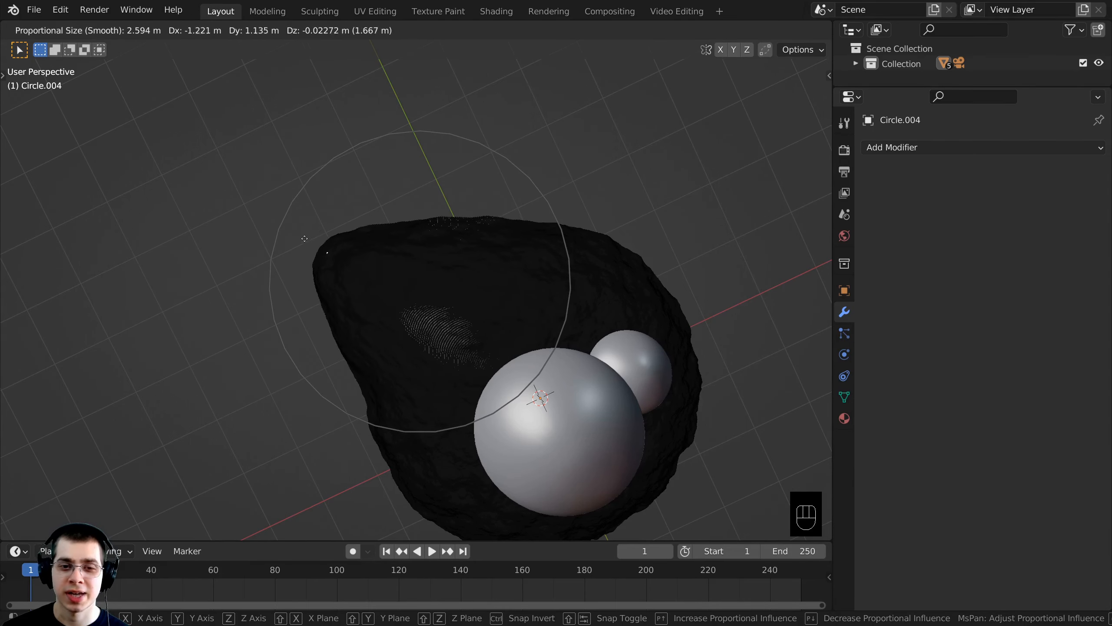
{"action": "scroll", "coordinate": [307, 237], "scroll_direction": "down", "scroll_amount": 2}
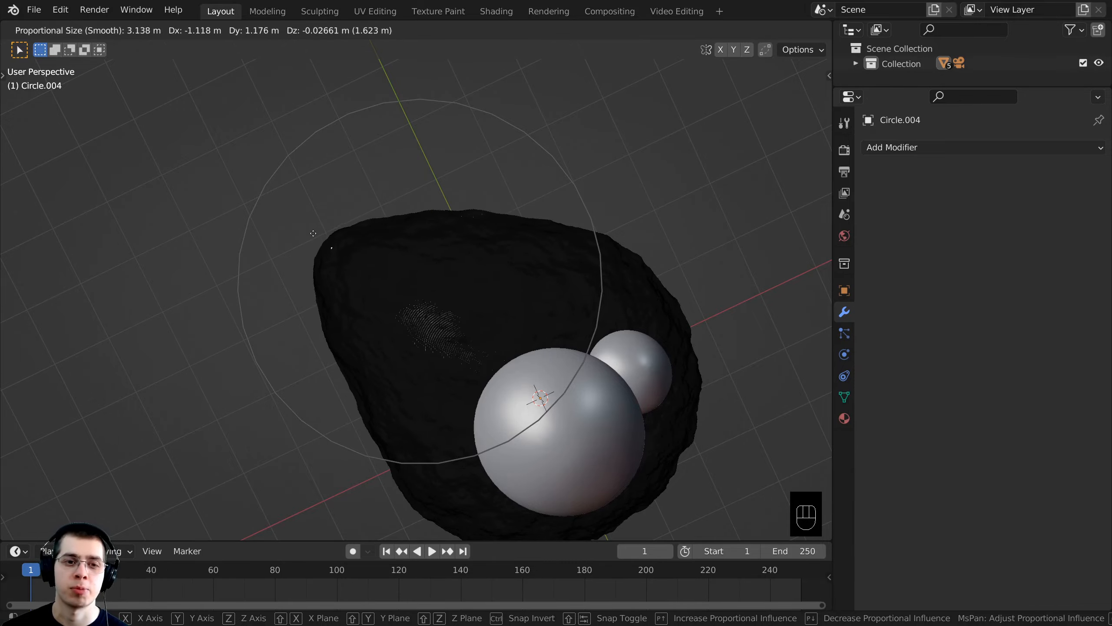
{"action": "left_click", "coordinate": [323, 239]}
Try moving the stretched rear corner of the mound slightly further, and undo that move.
{"action": "middle_click_drag", "start_coordinate": [326, 245], "coordinate": [503, 247]}
{"action": "scroll", "coordinate": [394, 197], "scroll_direction": "up", "scroll_amount": 3}
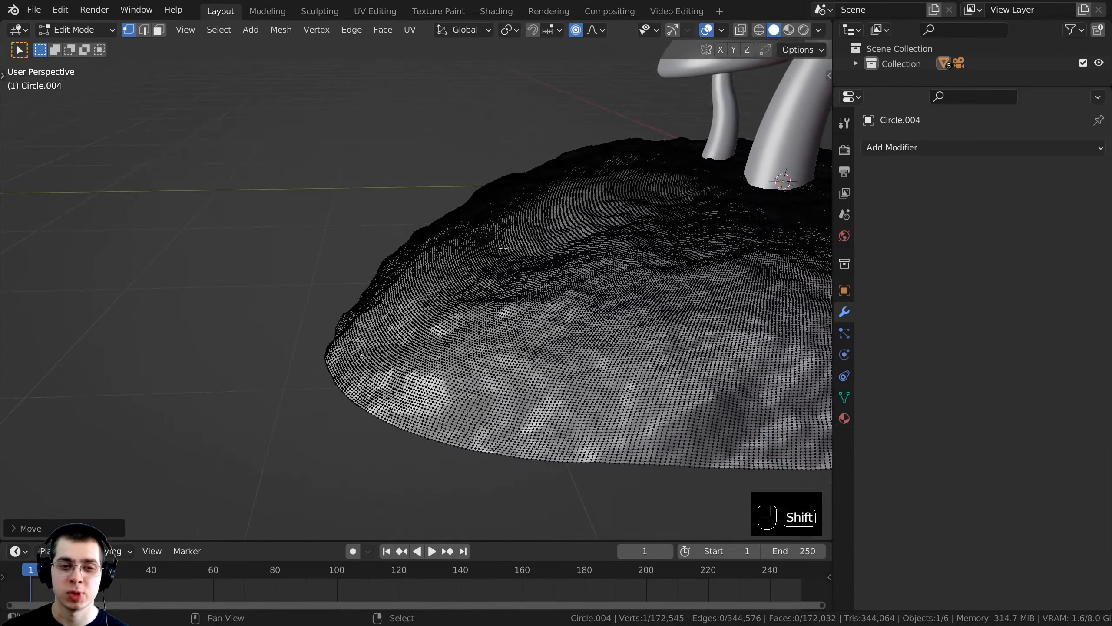
{"action": "key", "text": "g"}
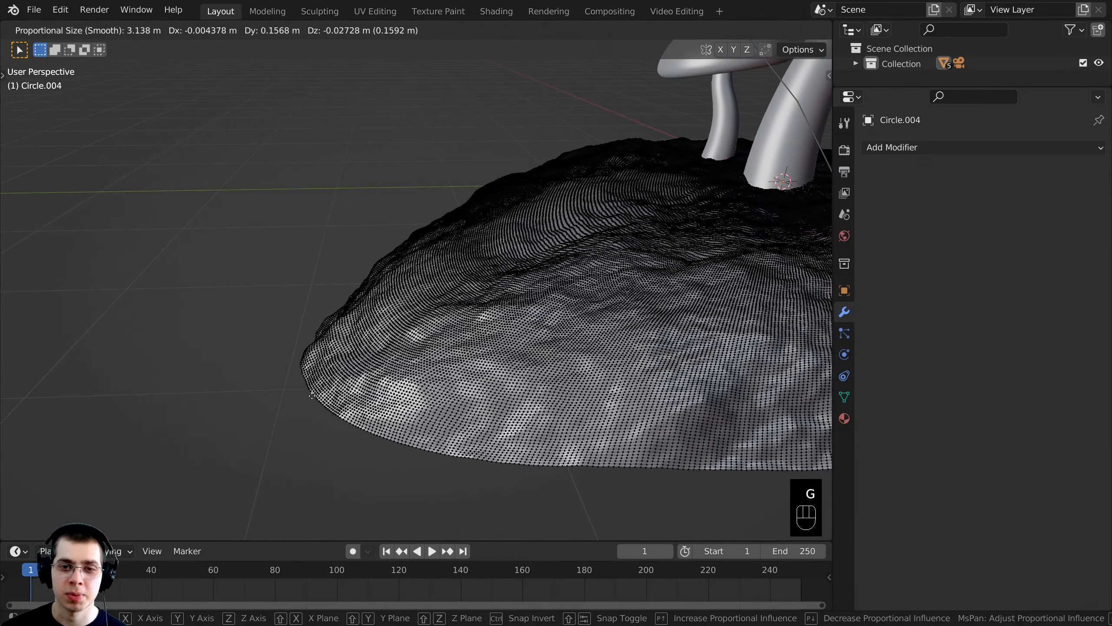
{"action": "left_click", "coordinate": [388, 420]}
{"action": "key", "text": "ctrl+z"}
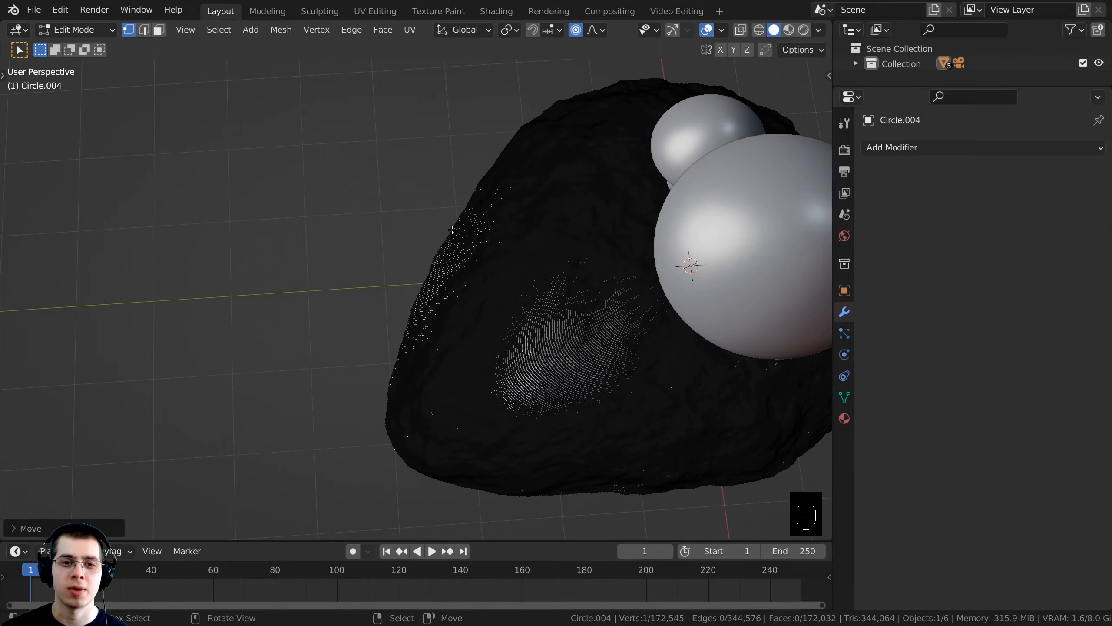
Pull successive vertices on the +X side of the mound's rear edge outward, keeping the proportional size of about 3.14 m.
{"action": "middle_click_drag", "start_coordinate": [452, 227], "coordinate": [435, 325], "text": "shift"}
{"action": "key", "text": "g"}
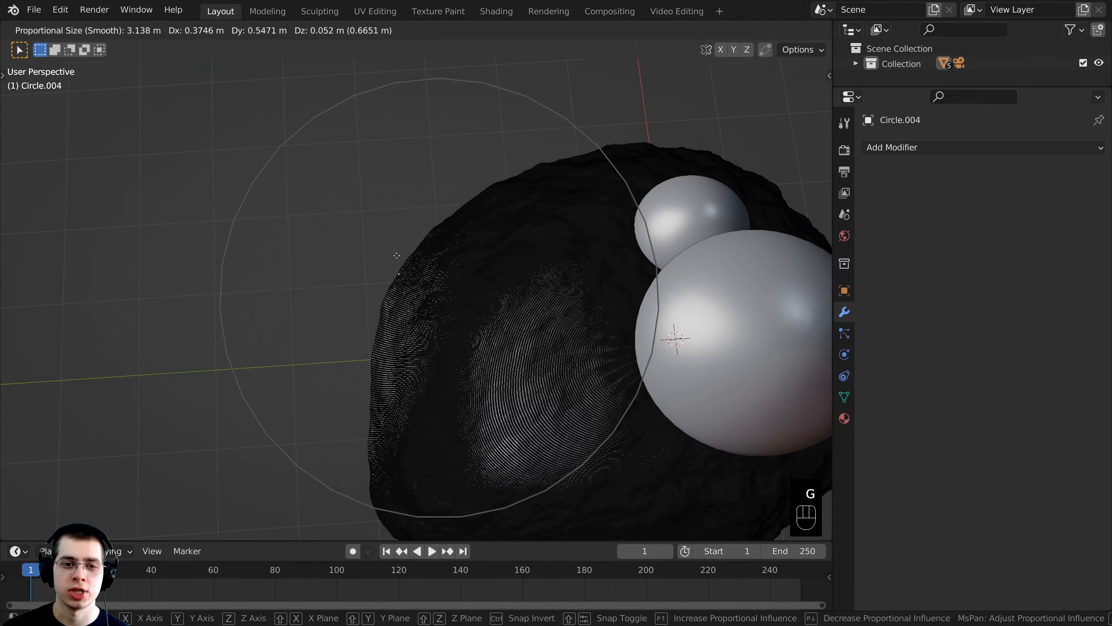
{"action": "left_click", "coordinate": [372, 231]}
{"action": "scroll", "coordinate": [394, 245], "scroll_direction": "down", "scroll_amount": 1}
{"action": "middle_click_drag", "start_coordinate": [421, 259], "coordinate": [441, 374], "text": "shift"}
{"action": "right_click", "coordinate": [471, 316]}
{"action": "key", "text": "g"}
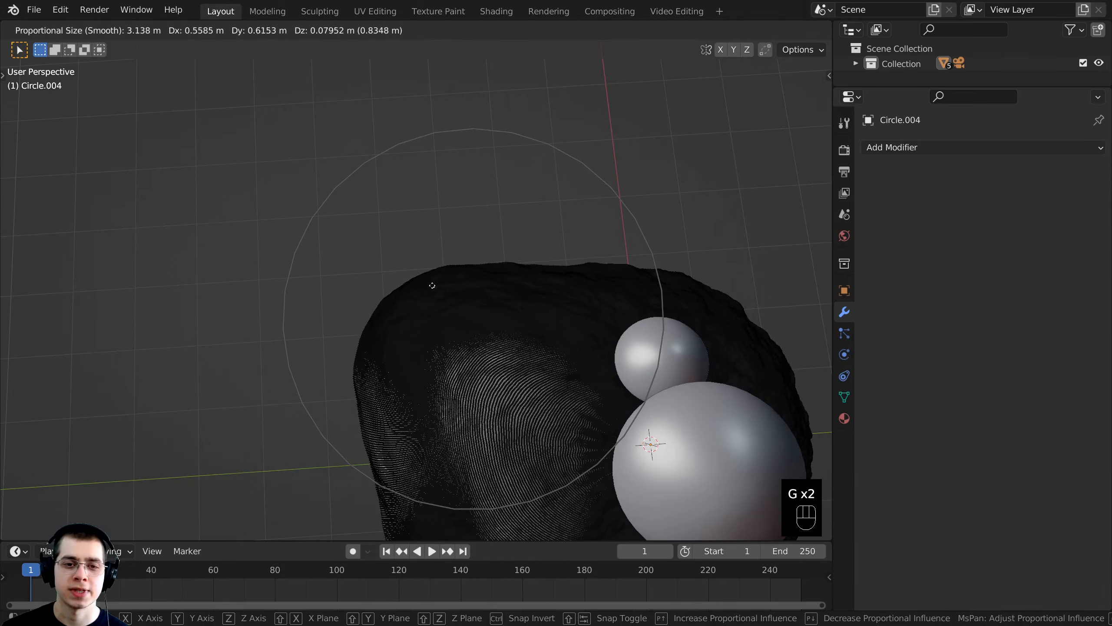
{"action": "left_click", "coordinate": [431, 284]}
{"action": "right_click", "coordinate": [521, 276]}
{"action": "key", "text": "g"}
{"action": "left_click", "coordinate": [521, 253]}
{"action": "middle_click_drag", "start_coordinate": [364, 491], "coordinate": [364, 375], "text": "shift"}
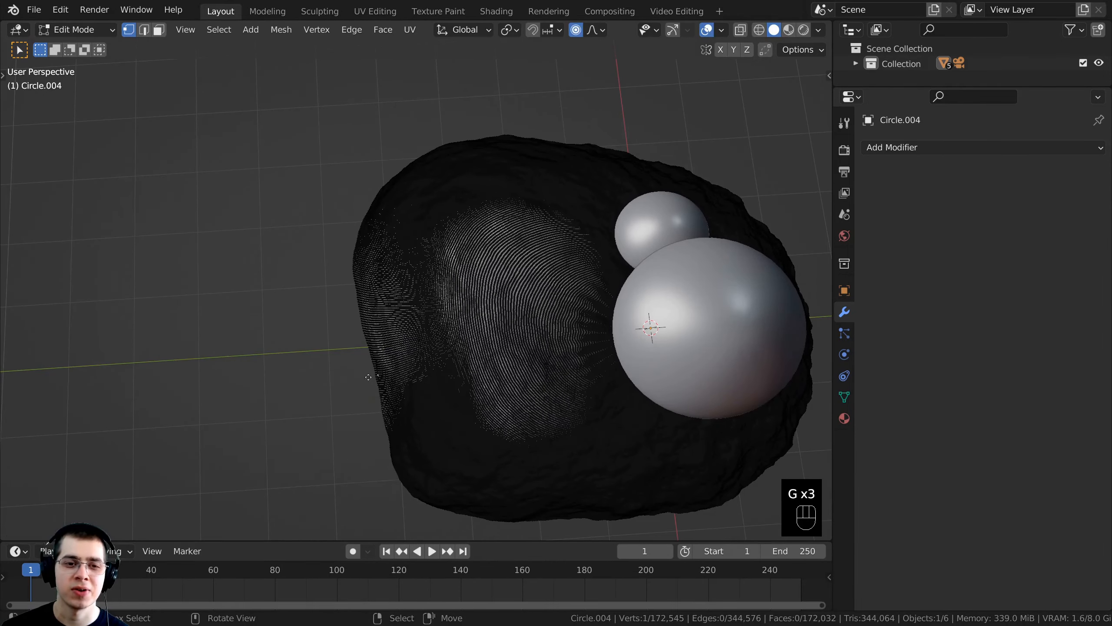
Pull several vertices on the -X side of the mound's rear edge outward with Proportional Editing to round out its outline.
{"action": "key", "text": "g"}
{"action": "left_click", "coordinate": [447, 459]}
{"action": "middle_click_drag", "start_coordinate": [447, 459], "coordinate": [418, 385], "text": "shift"}
{"action": "key", "text": "g"}
{"action": "left_click", "coordinate": [532, 435]}
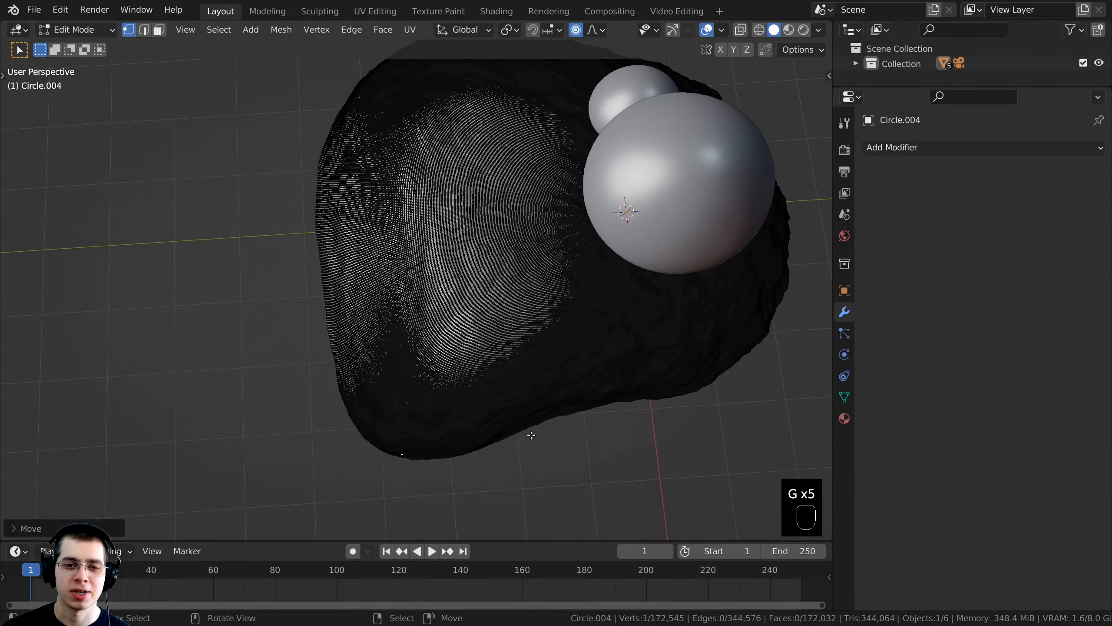
{"action": "key", "text": "g"}
{"action": "left_click", "coordinate": [563, 441]}
{"action": "key", "text": "g"}
{"action": "left_click", "coordinate": [602, 428]}
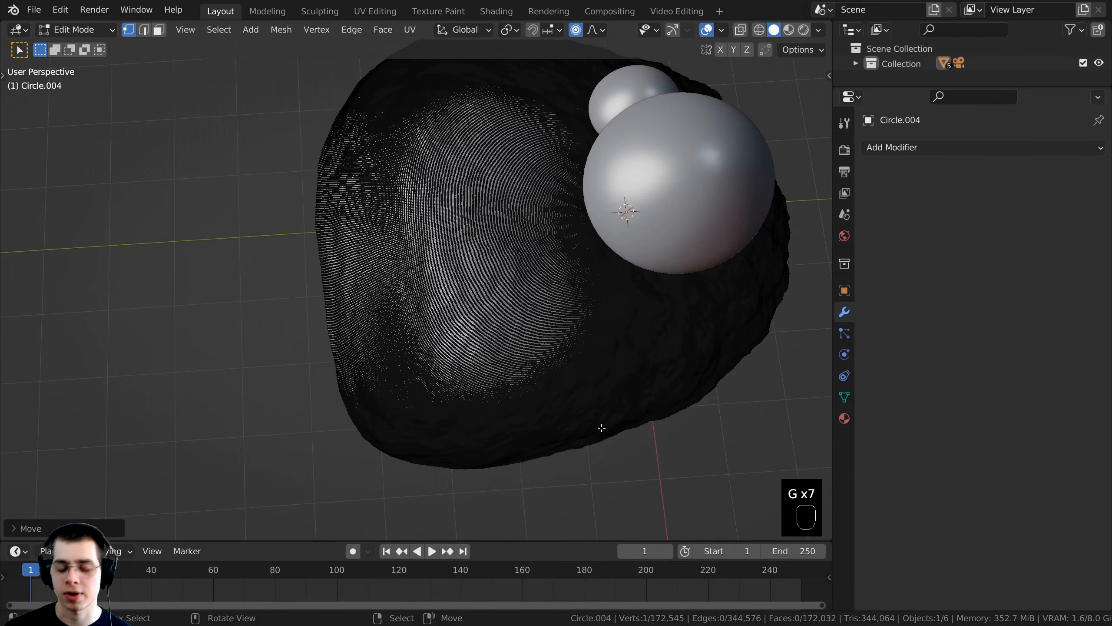
{"action": "key", "text": "KP_0"}
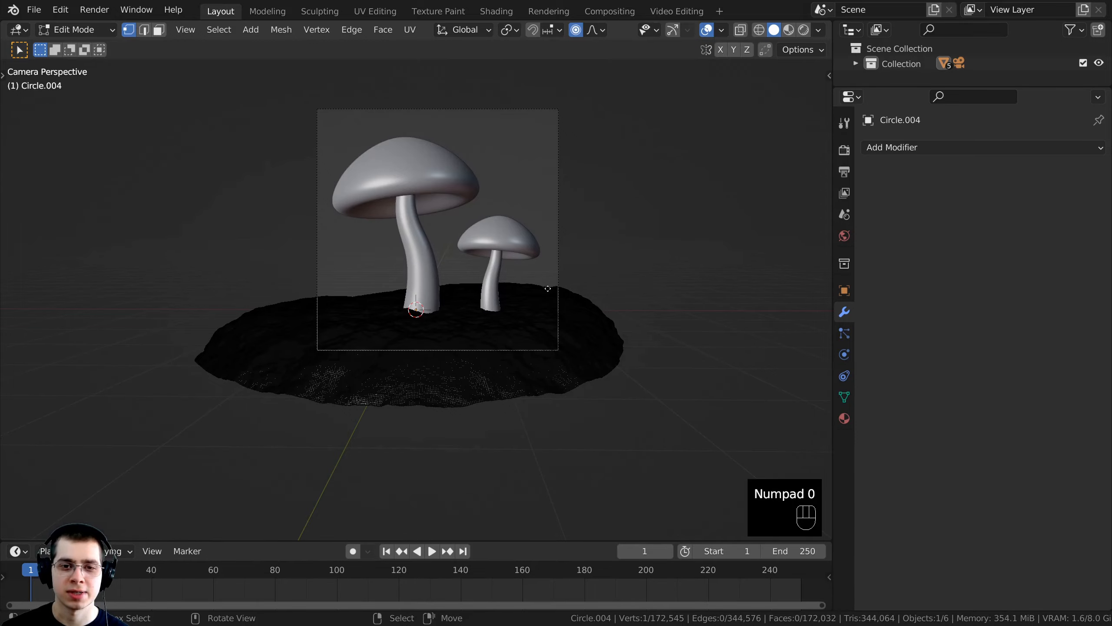
Pull vertices on the mound's rear edge near its +X corner outward with Proportional Editing, working from above.
{"action": "middle_click_drag", "start_coordinate": [548, 288], "coordinate": [473, 471]}
{"action": "key", "text": "g"}
{"action": "key", "text": "g"}
{"action": "left_click", "coordinate": [502, 401]}
{"action": "right_click", "coordinate": [490, 353]}
{"action": "key", "text": "g"}
{"action": "left_click", "coordinate": [508, 350]}
Pull the mound's -X rear corner and two spots along its -X side outward to widen the outline.
{"action": "key", "text": "g"}
{"action": "middle_click_drag", "start_coordinate": [425, 217], "coordinate": [436, 304], "text": "shift"}
{"action": "left_click", "coordinate": [410, 219]}
{"action": "key", "text": "g"}
{"action": "left_click", "coordinate": [426, 184]}
{"action": "left_click", "coordinate": [304, 244]}
{"action": "key", "text": "g"}
{"action": "left_click", "coordinate": [258, 273]}
{"action": "key", "text": "g"}
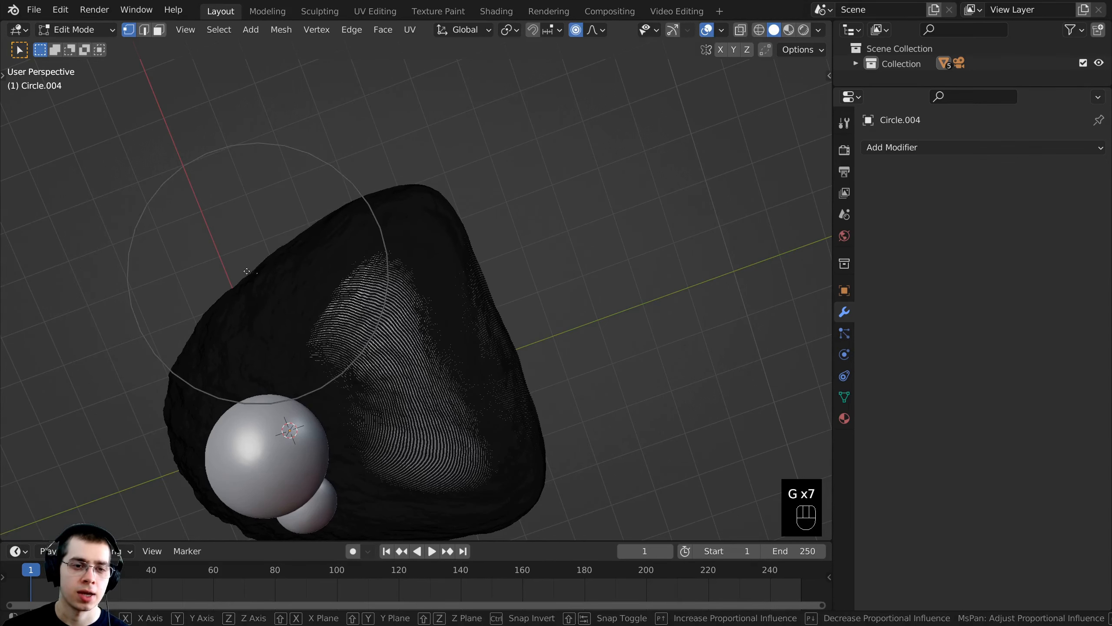
{"action": "left_click", "coordinate": [246, 271]}
Stretch the -X rear corner further out and pull the neighbouring part of the rear edge outward.
{"action": "left_click", "coordinate": [436, 199]}
{"action": "key", "text": "g"}
{"action": "left_click", "coordinate": [439, 179]}
{"action": "left_click", "coordinate": [468, 272]}
{"action": "key", "text": "g"}
{"action": "left_click", "coordinate": [496, 321]}
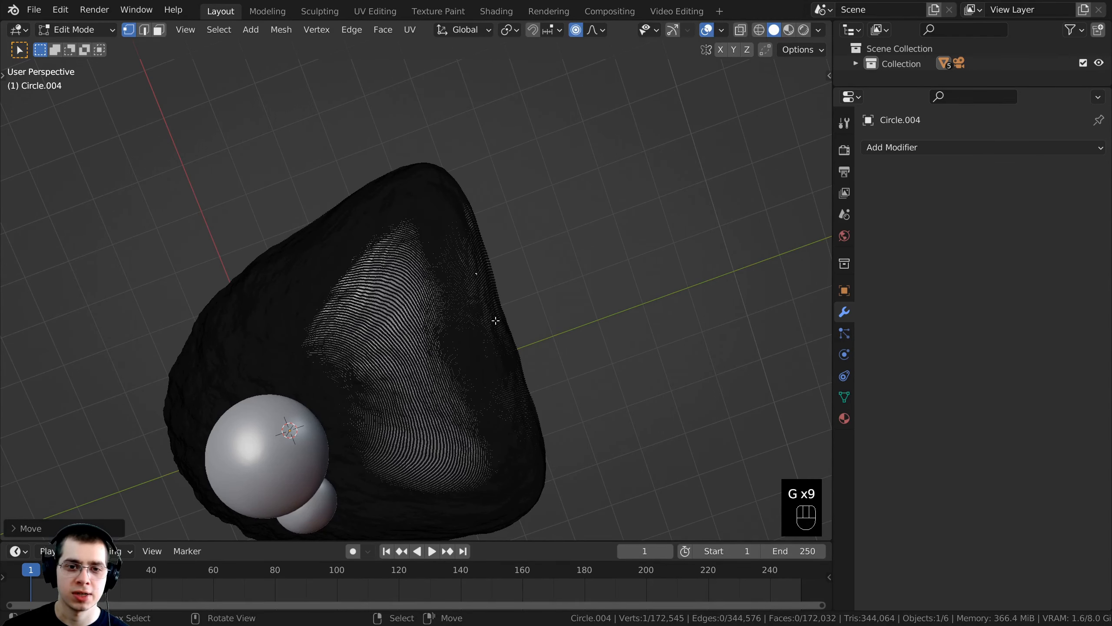
Pull successive vertices from the middle of the rear edge to its +X corner outward, with a proportional size of about 2.85 m.
{"action": "left_click", "coordinate": [504, 332]}
{"action": "key", "text": "g"}
{"action": "left_click", "coordinate": [520, 344]}
{"action": "left_click", "coordinate": [534, 398]}
{"action": "key", "text": "g"}
{"action": "left_click", "coordinate": [553, 412]}
{"action": "left_click", "coordinate": [548, 476]}
{"action": "key", "text": "g"}
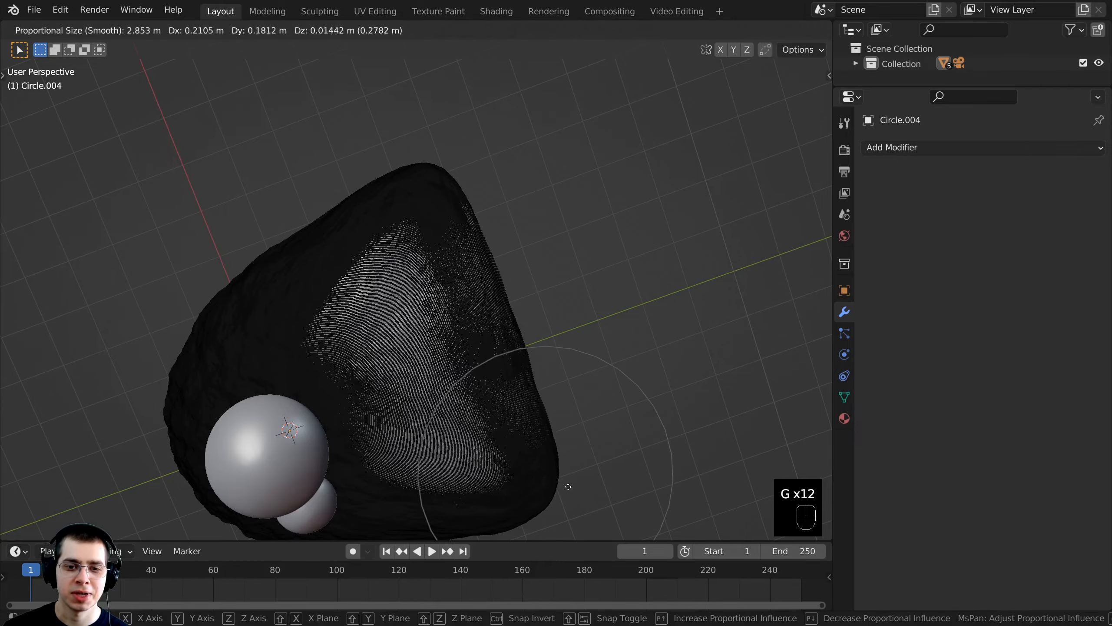
{"action": "left_click", "coordinate": [563, 482]}
In camera view, raise the mound's rear rim on the -X side by about 0.14 m with a proportional size of about 2.85 m.
{"action": "key", "text": "KP_0"}
{"action": "scroll", "coordinate": [607, 340], "scroll_direction": "up", "scroll_amount": 1}
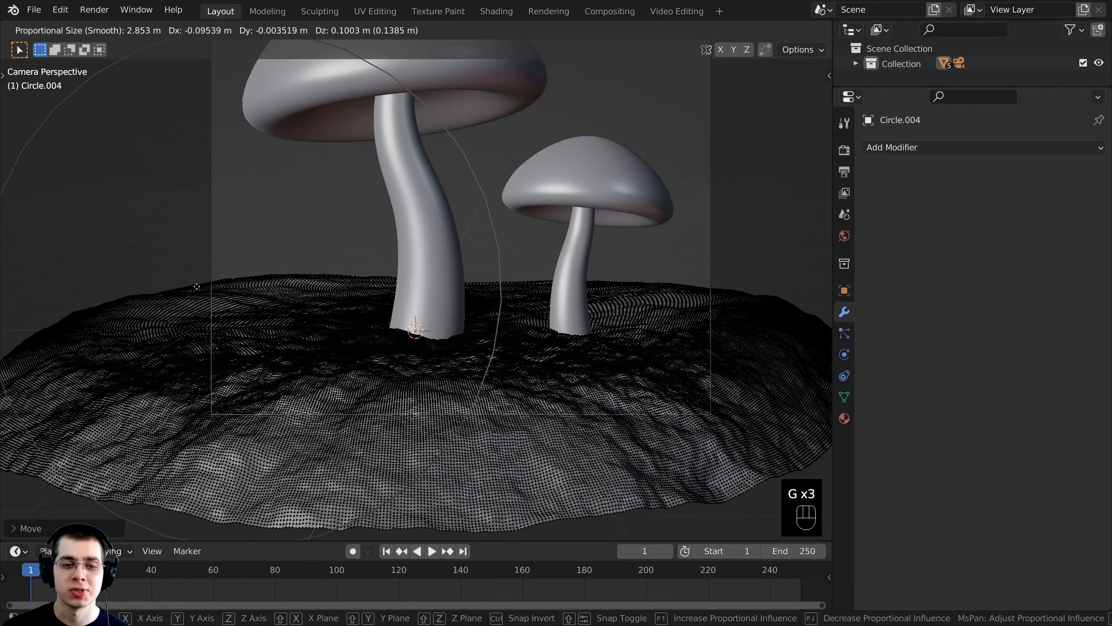
{"action": "left_click", "coordinate": [196, 287]}
{"action": "left_click", "coordinate": [184, 287]}
{"action": "key", "text": "g"}
{"action": "left_click", "coordinate": [184, 288]}
{"action": "scroll", "coordinate": [322, 254], "scroll_direction": "up", "scroll_amount": 2}
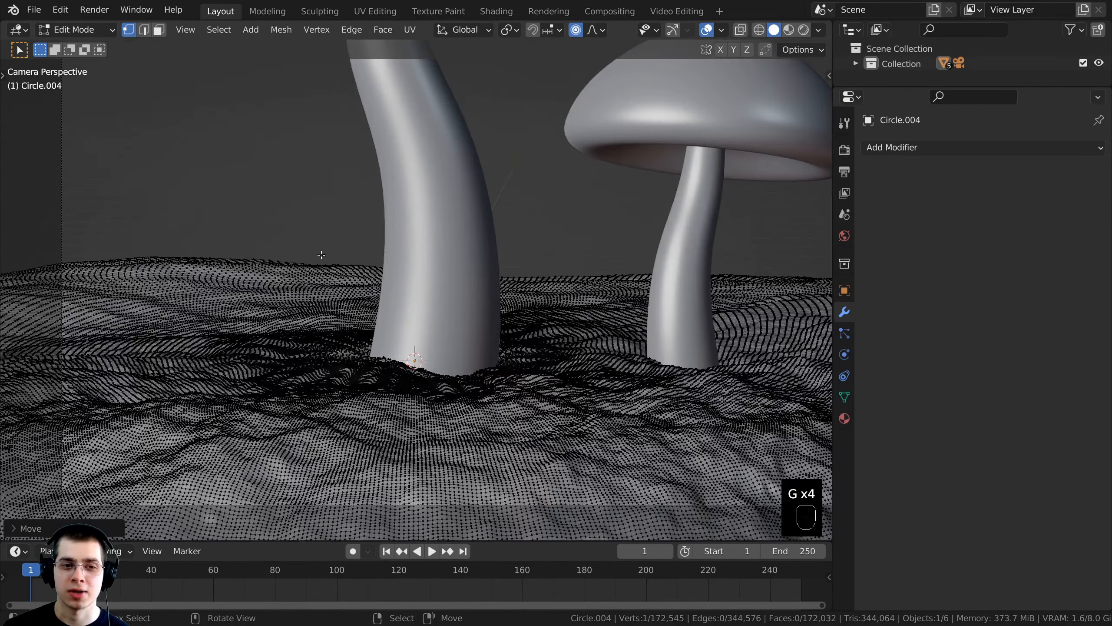
Examine the reshaped mound and its rear silhouette from the camera in Object Mode with nothing selected.
{"action": "scroll", "coordinate": [526, 324], "scroll_direction": "down", "scroll_amount": 3}
{"action": "middle_click_drag", "start_coordinate": [523, 327], "coordinate": [515, 328], "text": "shift"}
{"action": "key", "text": "Tab"}
{"action": "middle_click_drag", "start_coordinate": [368, 326], "coordinate": [370, 288], "text": "shift"}
{"action": "scroll", "coordinate": [386, 270], "scroll_direction": "up", "scroll_amount": 4}
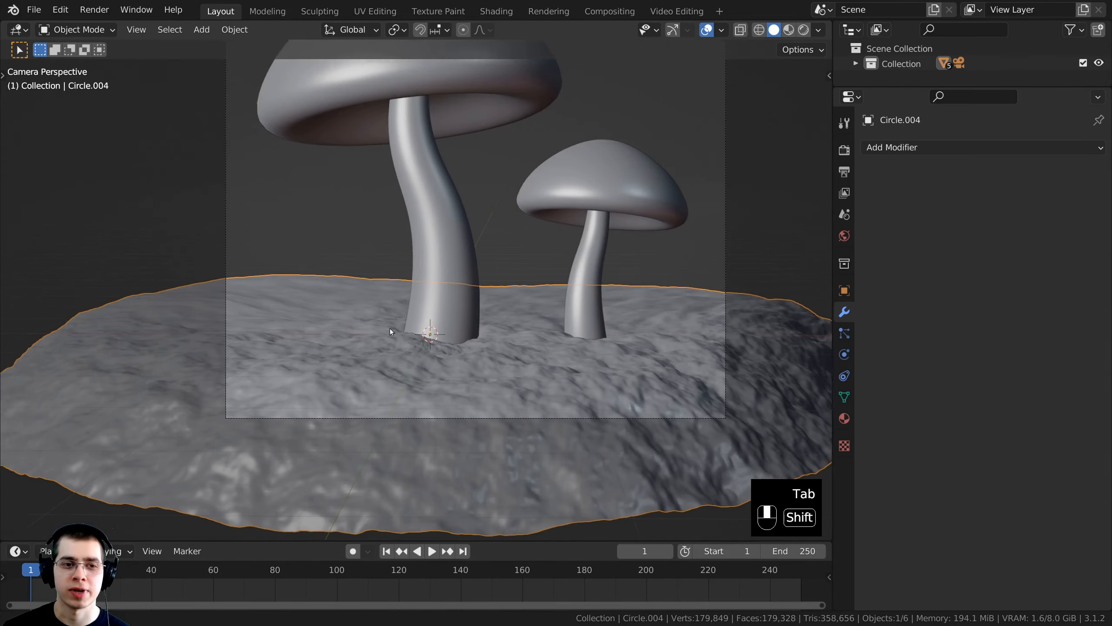
{"action": "scroll", "coordinate": [455, 307], "scroll_direction": "down", "scroll_amount": 5}
{"action": "key", "text": "a"}
{"action": "middle_click_drag", "start_coordinate": [509, 350], "coordinate": [458, 350], "text": "shift"}
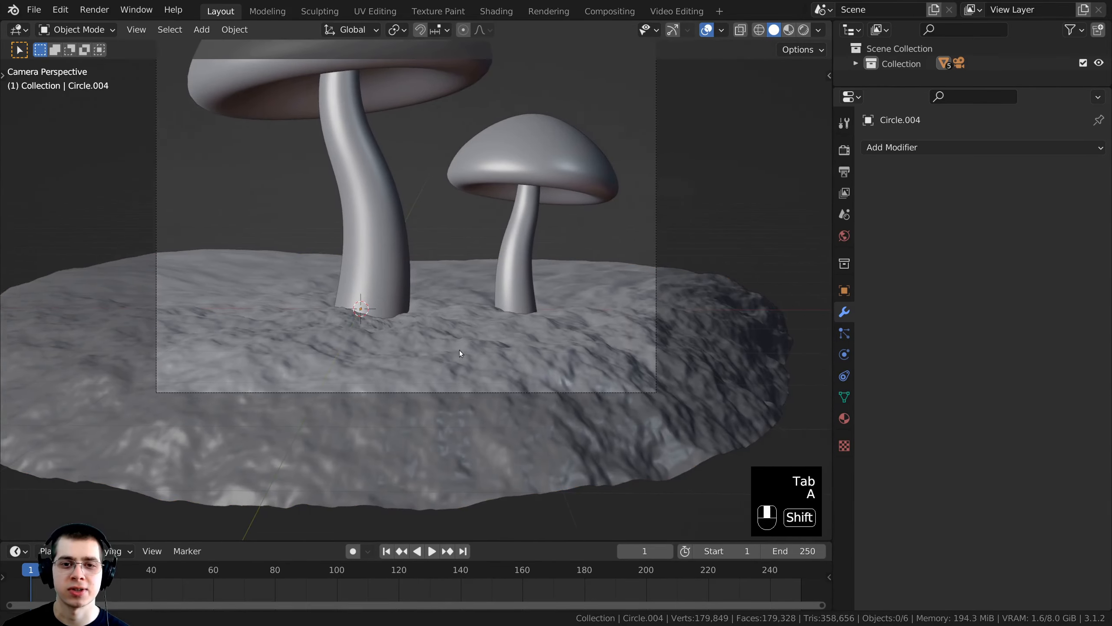
Raise the rear rim beyond the small mushroom on the +X side and adjust a vertex beside it in Edit Mode.
{"action": "scroll", "coordinate": [410, 350], "scroll_direction": "up", "scroll_amount": 1}
{"action": "key", "text": "Tab"}
{"action": "left_click", "coordinate": [706, 268]}
{"action": "key", "text": "g"}
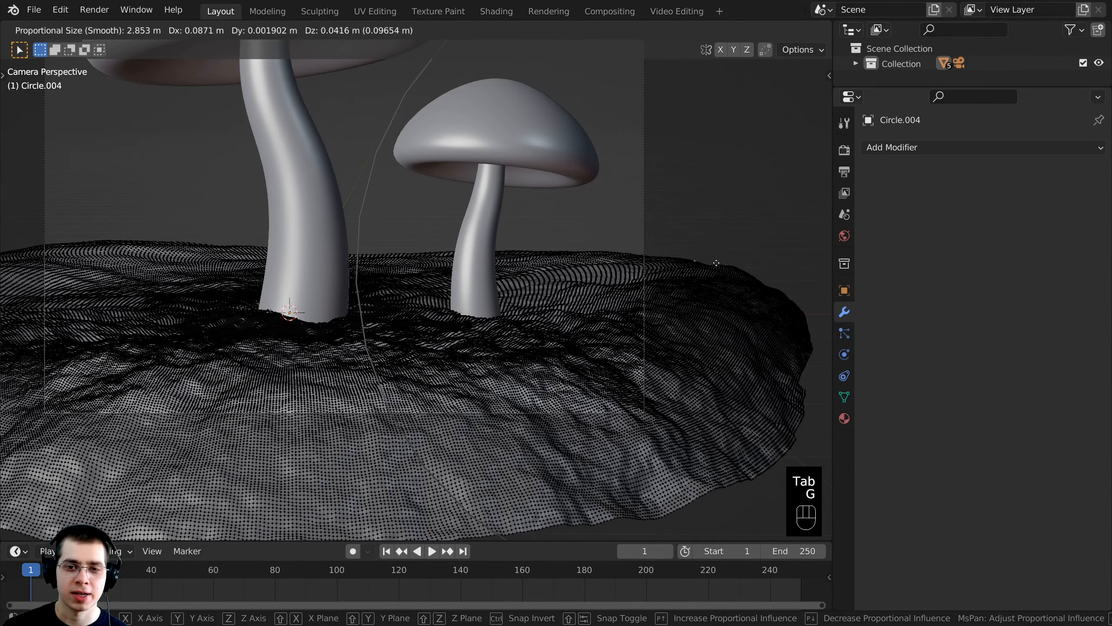
{"action": "left_click", "coordinate": [720, 260]}
{"action": "key", "text": "g"}
{"action": "right_click", "coordinate": [701, 282]}
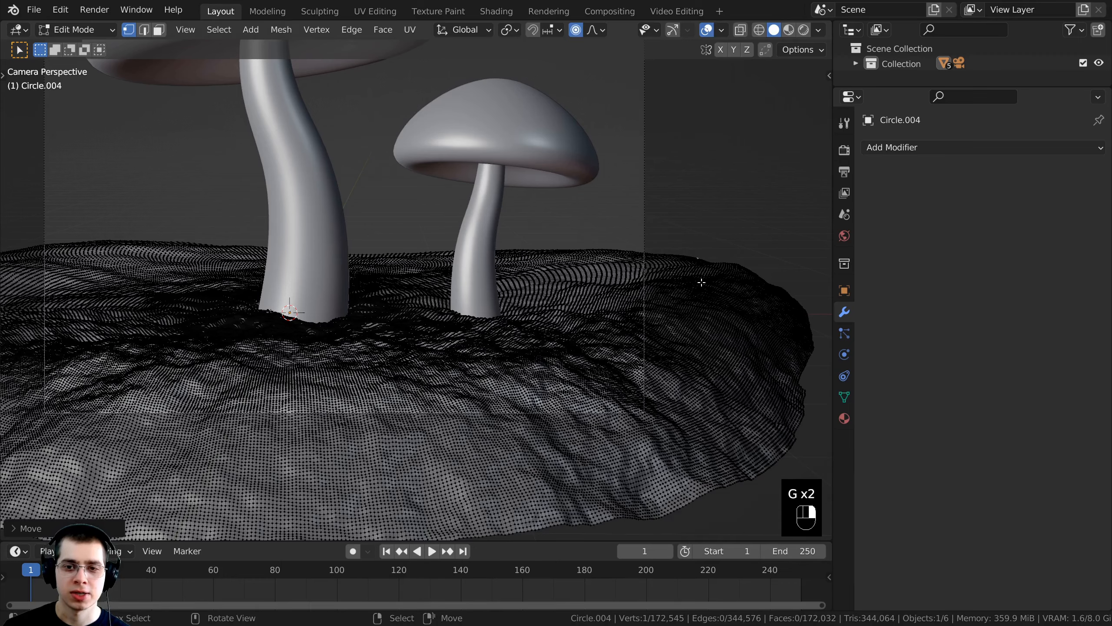
{"action": "key", "text": "g"}
{"action": "left_click", "coordinate": [678, 291]}
Reduce the proportional size to about 0.83 m and raise a bump in the ground behind the large mushroom on its -X side.
{"action": "middle_click_drag", "start_coordinate": [421, 298], "coordinate": [657, 340], "text": "shift"}
{"action": "scroll", "coordinate": [613, 339], "scroll_direction": "up", "scroll_amount": 5}
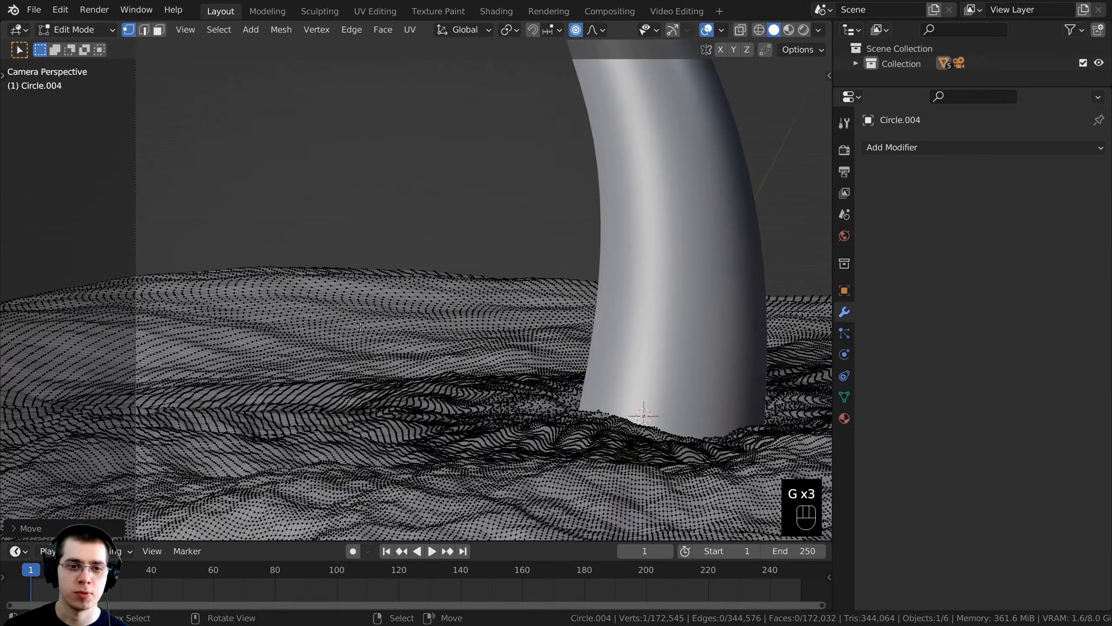
{"action": "right_click", "coordinate": [360, 327]}
{"action": "key", "text": "g"}
{"action": "scroll", "coordinate": [360, 317], "scroll_direction": "up", "scroll_amount": 13}
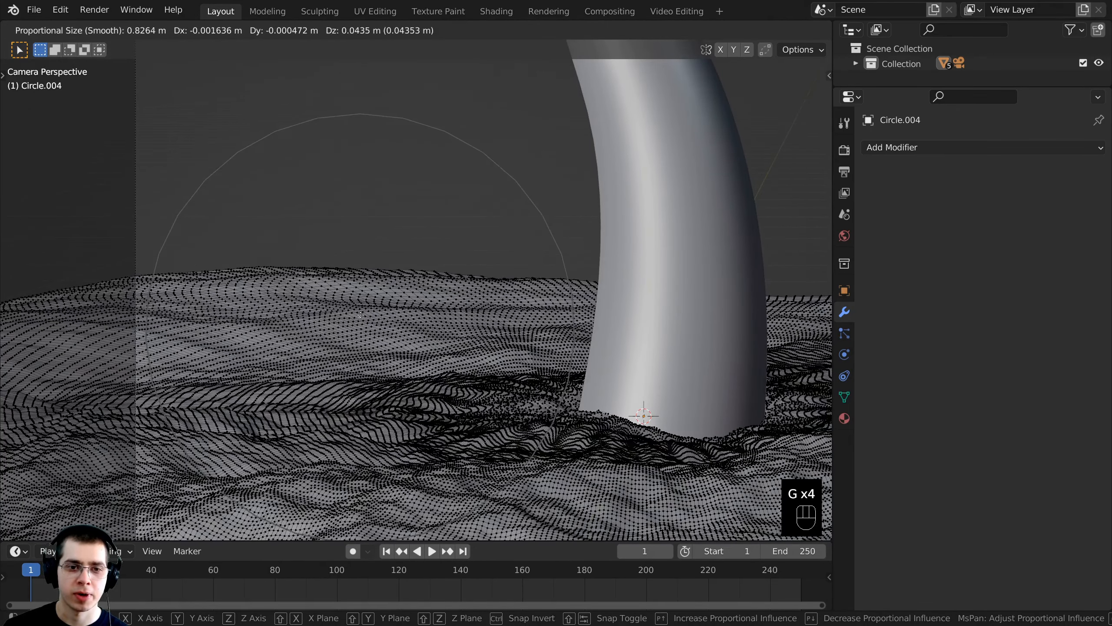
{"action": "left_click", "coordinate": [363, 309]}
Raise three more small bumps along the mound's back on the -X side of the large mushroom, with a 0.83 m proportional size.
{"action": "right_click", "coordinate": [187, 315]}
{"action": "key", "text": "g"}
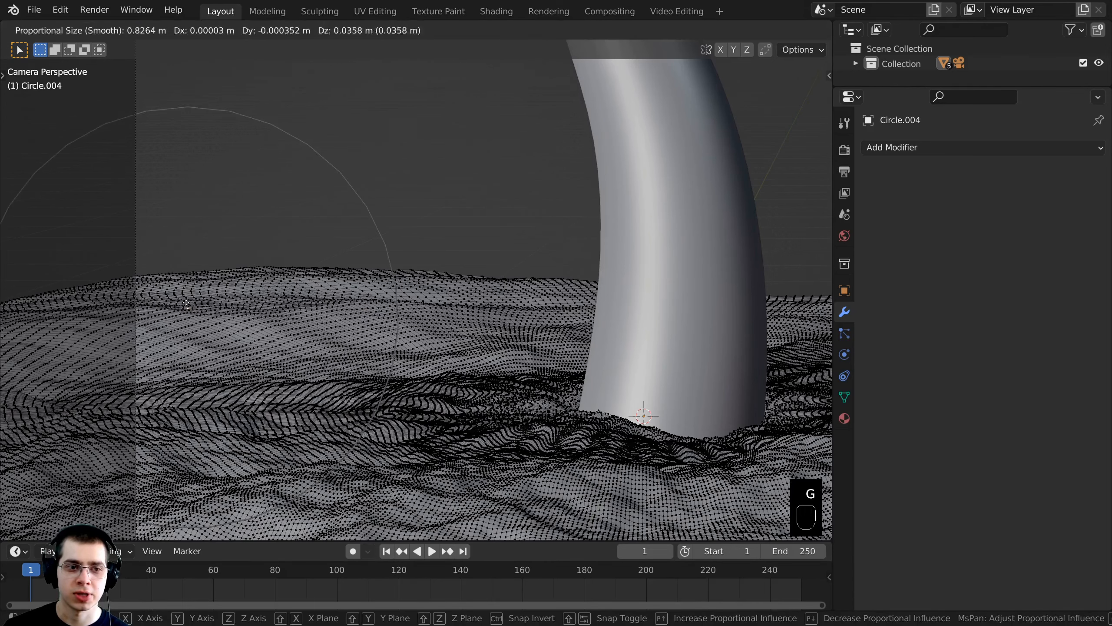
{"action": "left_click", "coordinate": [186, 306]}
{"action": "right_click", "coordinate": [171, 274]}
{"action": "key", "text": "g"}
{"action": "left_click", "coordinate": [169, 260]}
{"action": "right_click", "coordinate": [481, 278]}
{"action": "key", "text": "g"}
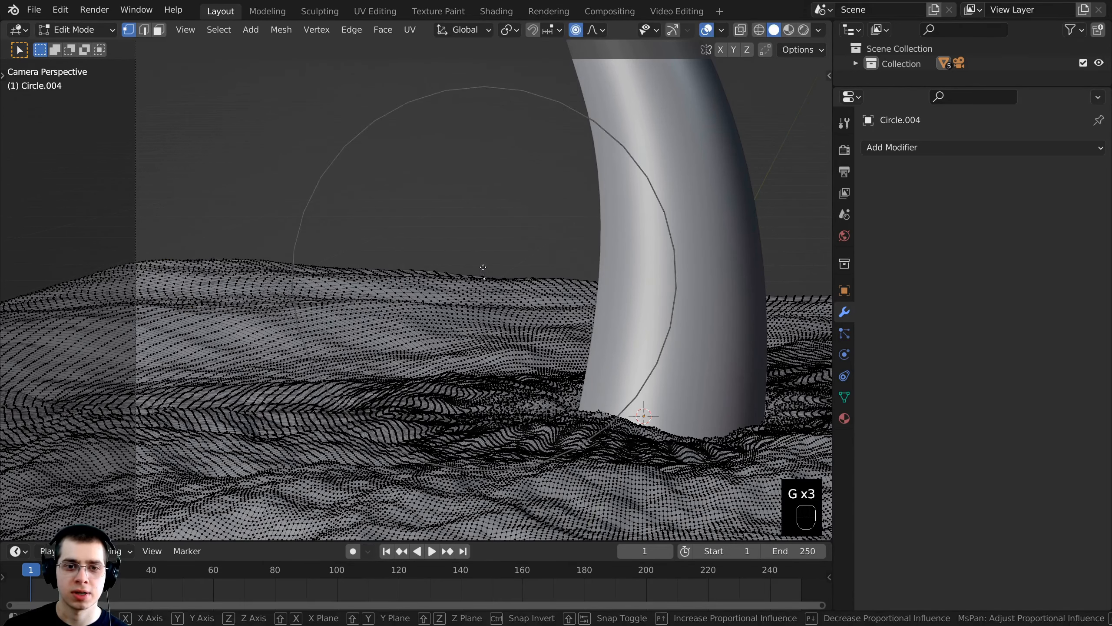
{"action": "left_click", "coordinate": [483, 267]}
Raise small bumps on the rear rim between the two mushrooms and on the +X side of the small mushroom.
{"action": "middle_click_drag", "start_coordinate": [610, 276], "coordinate": [519, 292], "text": "shift"}
{"action": "key", "text": "g"}
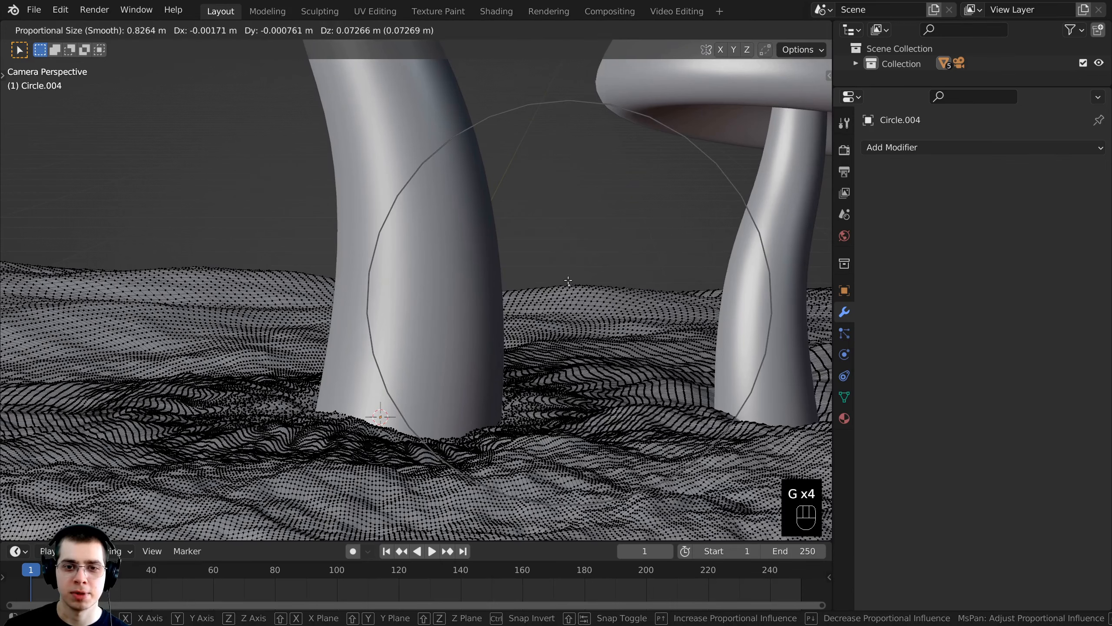
{"action": "left_click", "coordinate": [567, 278]}
{"action": "scroll", "coordinate": [604, 278], "scroll_direction": "up", "scroll_amount": 1}
{"action": "middle_click_drag", "start_coordinate": [613, 279], "coordinate": [520, 276], "text": "shift"}
{"action": "scroll", "coordinate": [519, 276], "scroll_direction": "down", "scroll_amount": 2}
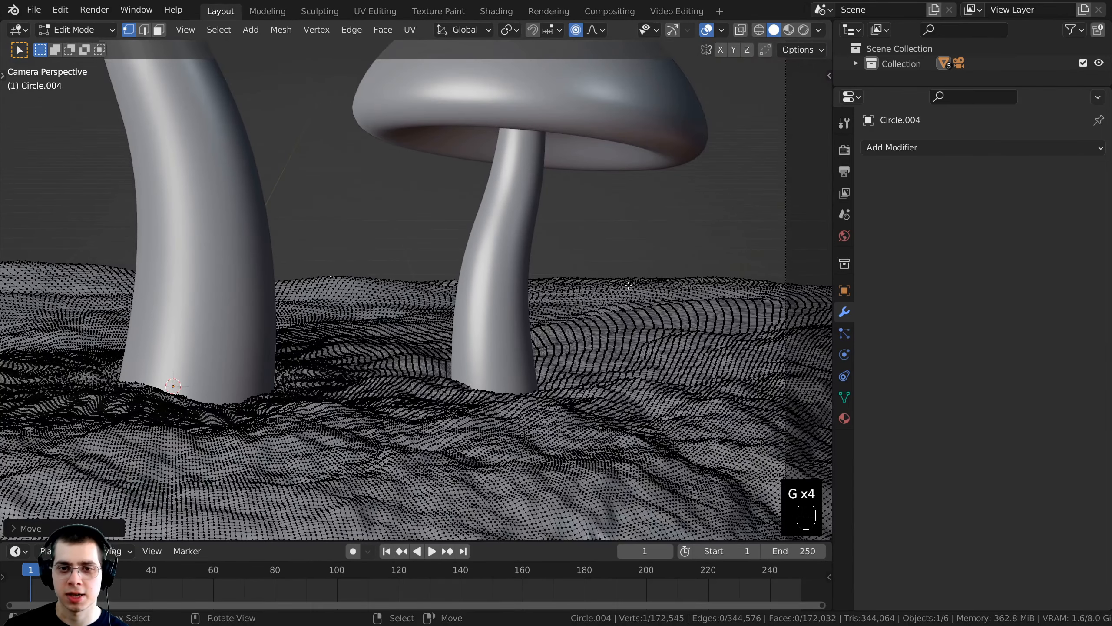
{"action": "key", "text": "g"}
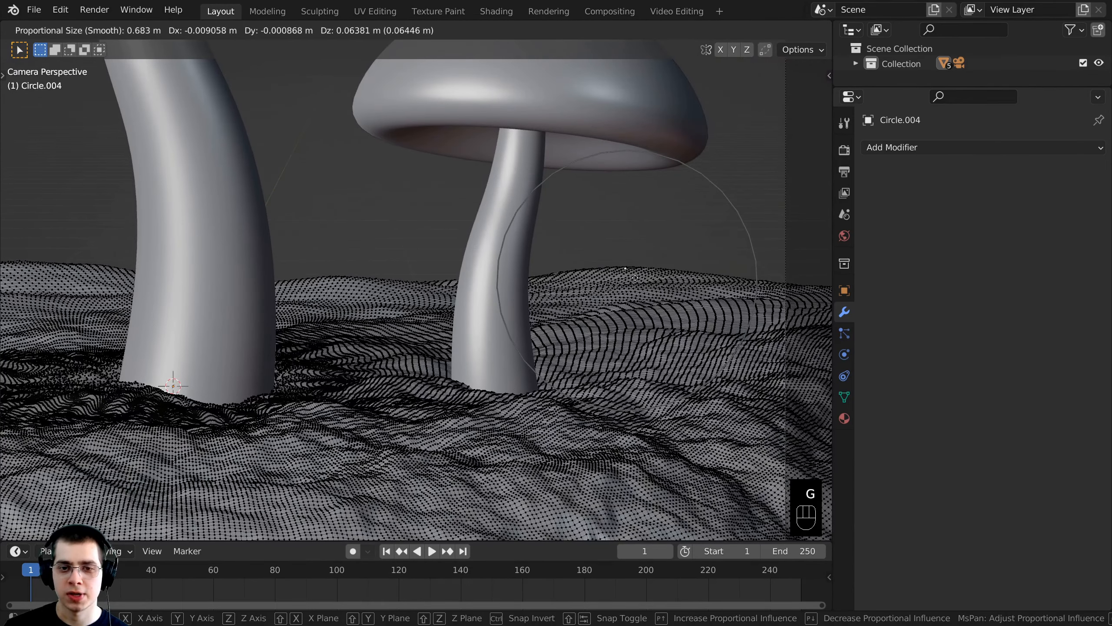
{"action": "left_click", "coordinate": [792, 293]}
{"action": "key", "text": "g"}
{"action": "left_click", "coordinate": [791, 271]}
Enlarge the proportional size to about 3.45 m and pull the middle stretch of the mound's rear edge backward from above.
{"action": "scroll", "coordinate": [569, 250], "scroll_direction": "down", "scroll_amount": 6}
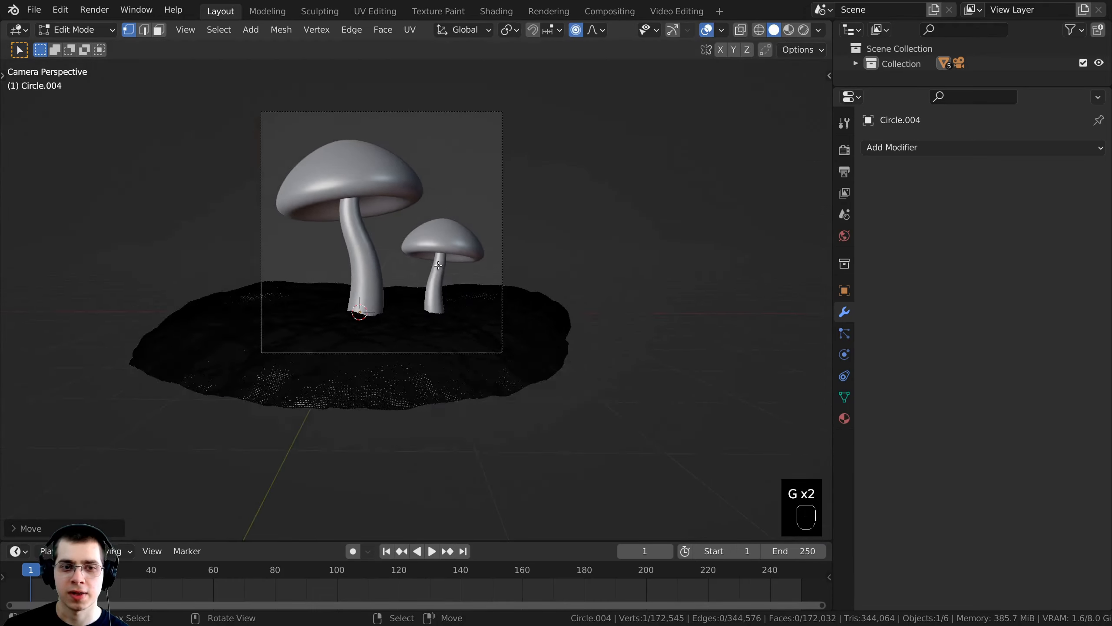
{"action": "middle_click_drag", "start_coordinate": [368, 214], "coordinate": [404, 332]}
{"action": "scroll", "coordinate": [404, 332], "scroll_direction": "down", "scroll_amount": 1}
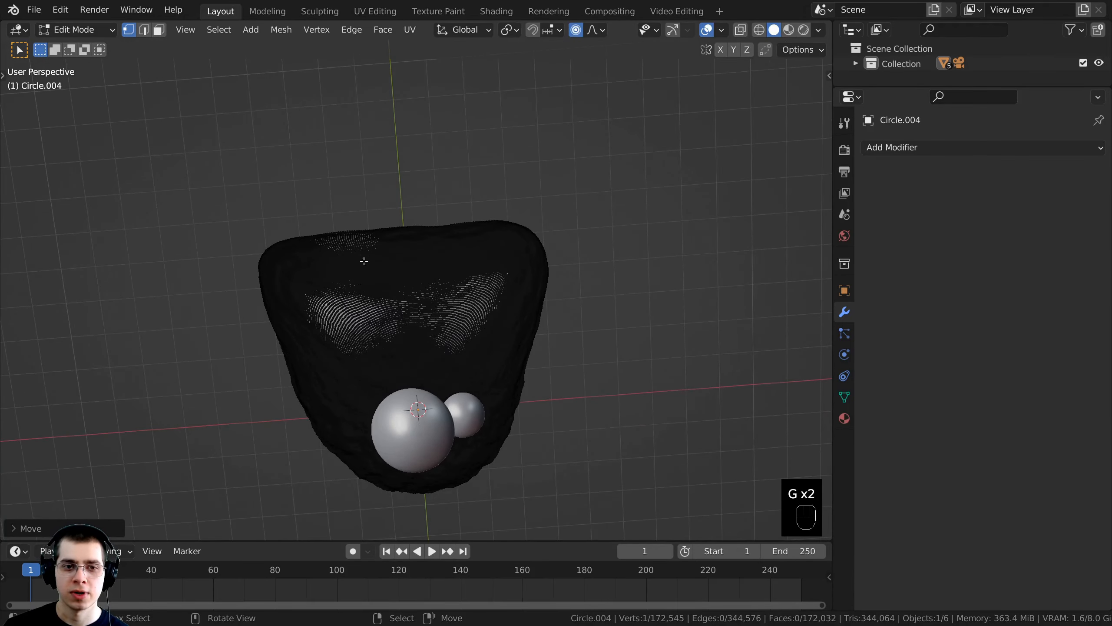
{"action": "key", "text": "g"}
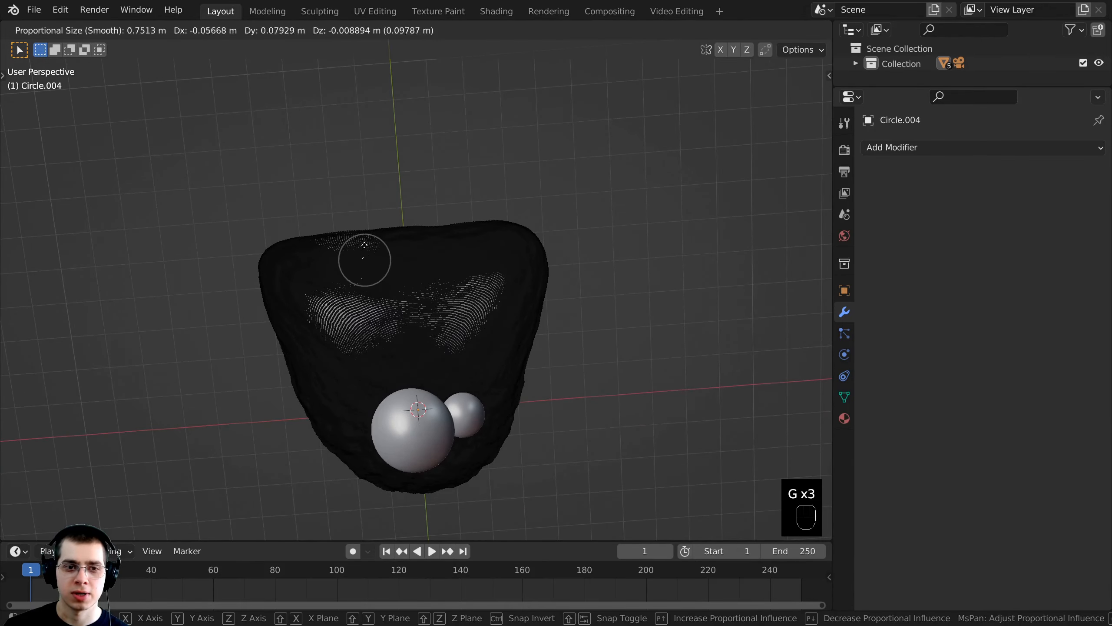
{"action": "scroll", "coordinate": [364, 249], "scroll_direction": "down", "scroll_amount": 10}
{"action": "left_click", "coordinate": [368, 236]}
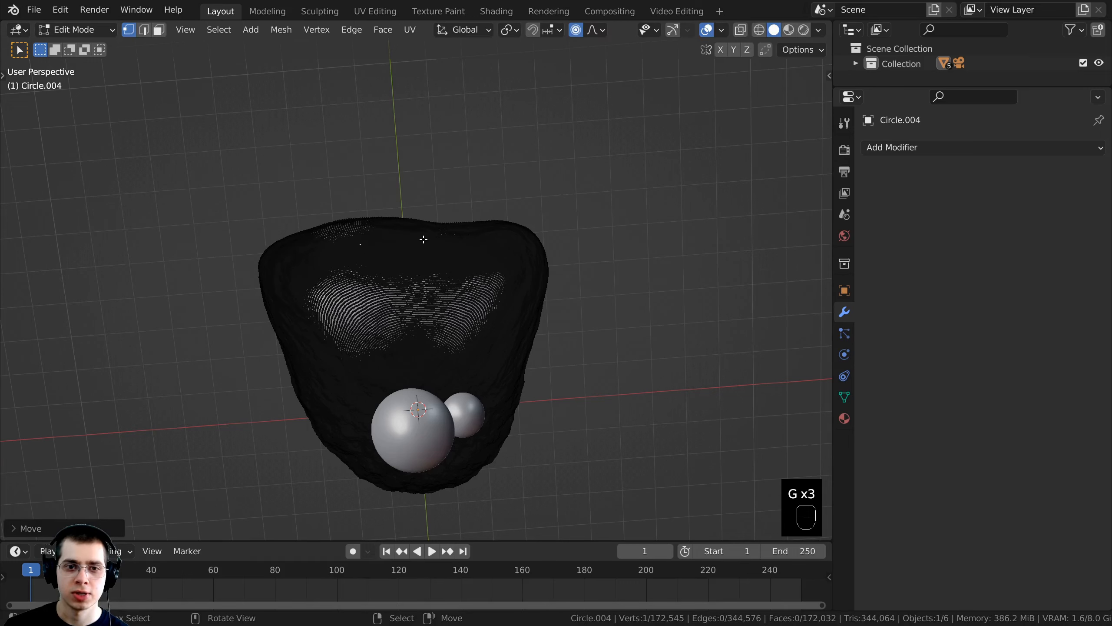
{"action": "key", "text": "g"}
{"action": "left_click", "coordinate": [459, 227]}
{"action": "key", "text": "g"}
{"action": "left_click", "coordinate": [524, 220]}
Pull the mound's +X and -X rear corners outward with Proportional Editing, and leave Edit Mode.
{"action": "right_click", "coordinate": [524, 220]}
{"action": "key", "text": "g"}
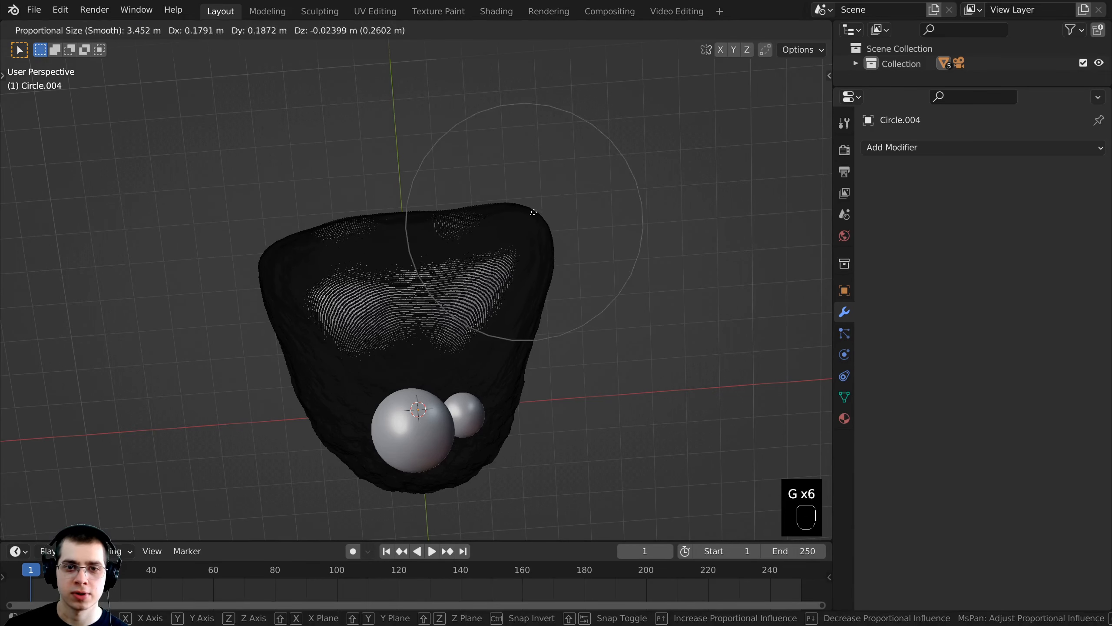
{"action": "left_click", "coordinate": [536, 209]}
{"action": "right_click", "coordinate": [280, 253]}
{"action": "key", "text": "g"}
{"action": "left_click", "coordinate": [269, 245]}
{"action": "right_click", "coordinate": [313, 242]}
{"action": "key", "text": "g"}
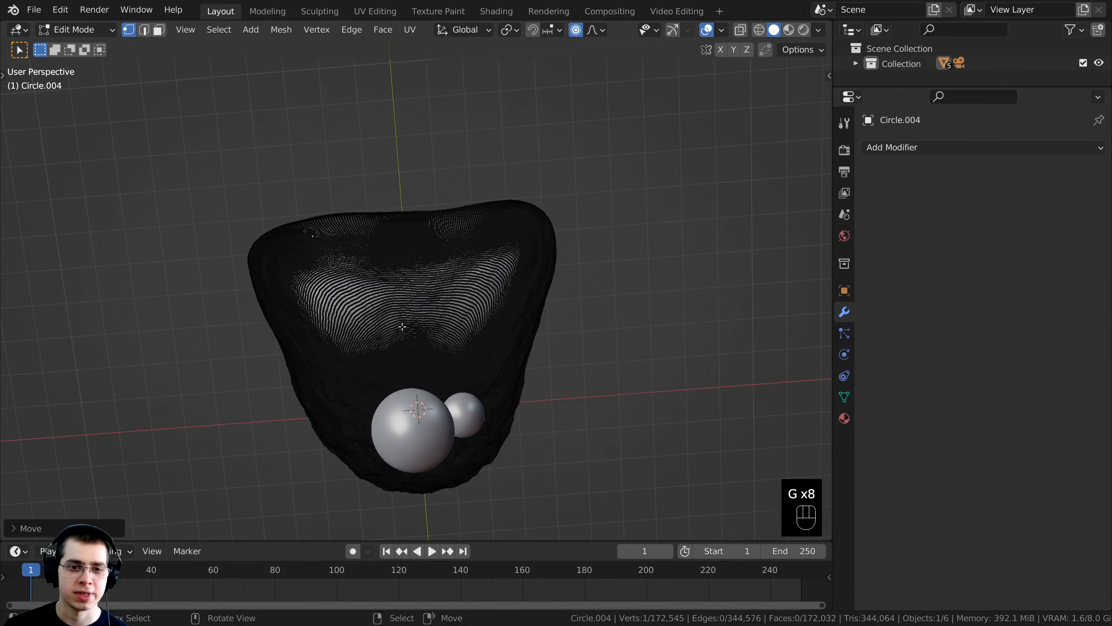
{"action": "key", "text": "Tab"}
Inspect the extended ground and uneven horizon around both mushrooms through the camera with everything deselected.
{"action": "middle_click_drag", "start_coordinate": [434, 414], "coordinate": [501, 341]}
{"action": "key", "text": "a"}
{"action": "key", "text": "KP_0"}
{"action": "scroll", "coordinate": [436, 324], "scroll_direction": "up", "scroll_amount": 4}
{"action": "scroll", "coordinate": [495, 359], "scroll_direction": "up", "scroll_amount": 1}
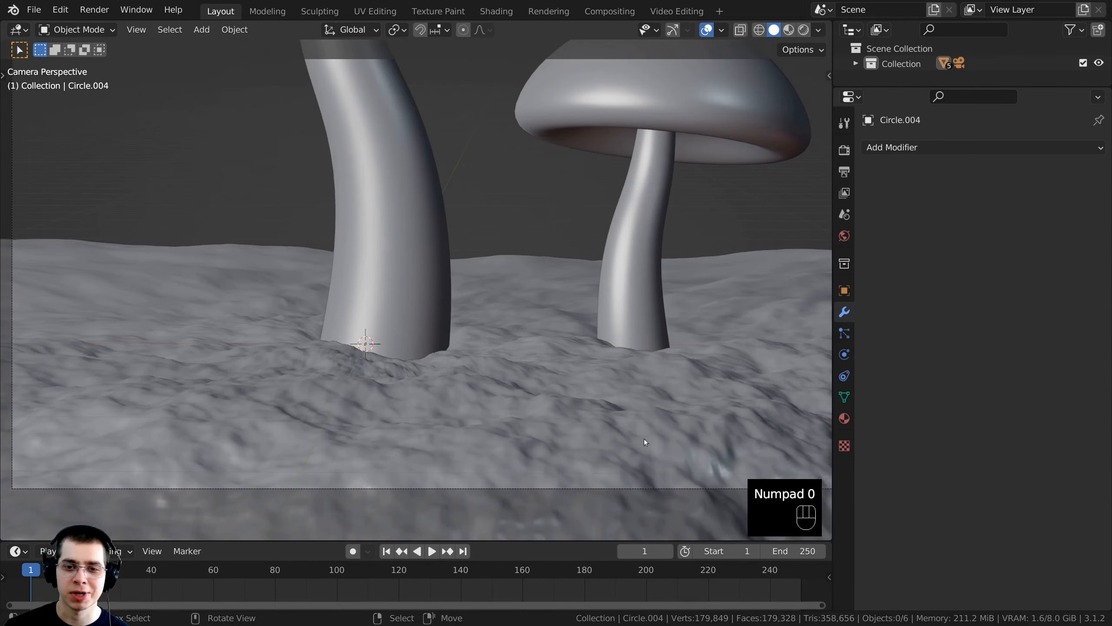
{"action": "middle_click_drag", "start_coordinate": [609, 431], "coordinate": [621, 275], "text": "shift"}
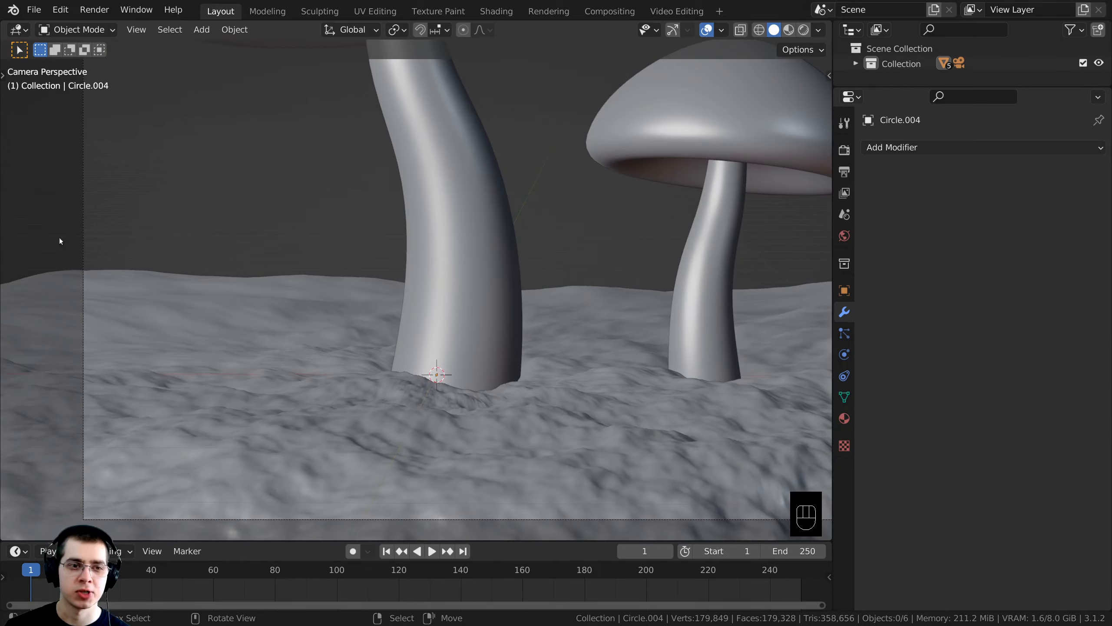
{"action": "scroll", "coordinate": [60, 240], "scroll_direction": "down", "scroll_amount": 4}
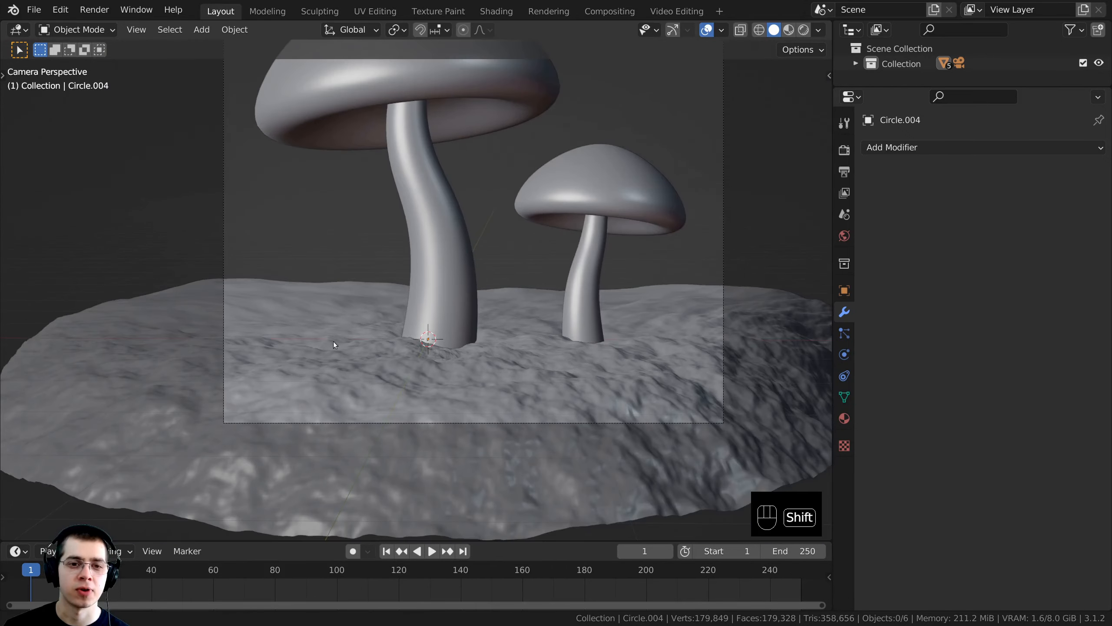
{"action": "middle_click_drag", "start_coordinate": [422, 258], "coordinate": [386, 322], "text": "shift"}
{"action": "scroll", "coordinate": [385, 322], "scroll_direction": "down", "scroll_amount": 2}
{"action": "middle_click_drag", "start_coordinate": [386, 322], "coordinate": [384, 270], "text": "shift"}
{"action": "scroll", "coordinate": [384, 350], "scroll_direction": "up", "scroll_amount": 1}
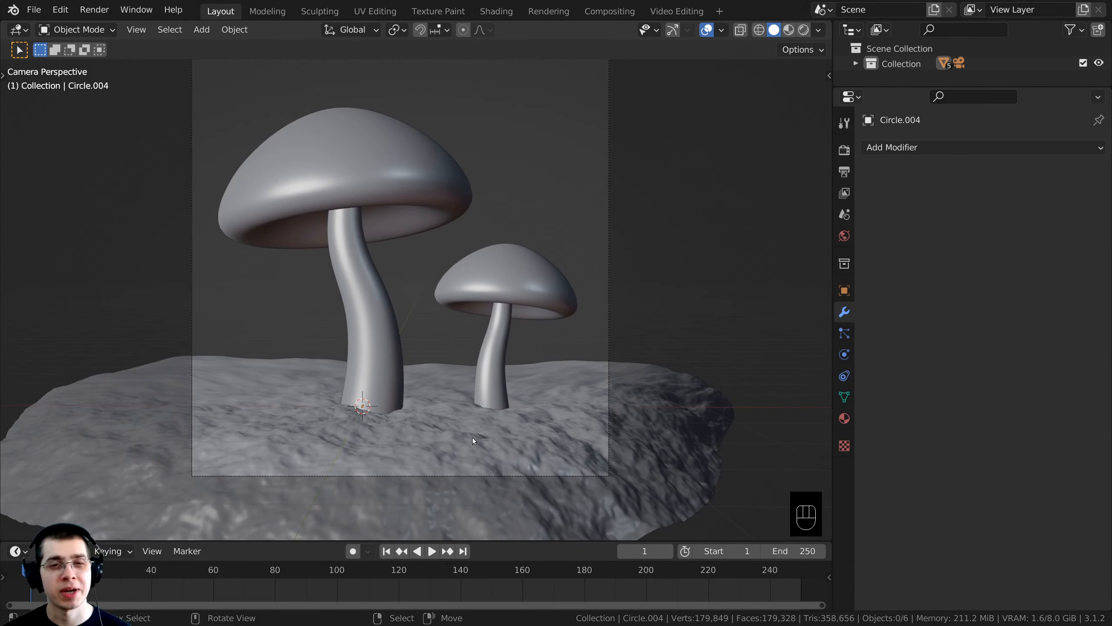
{"action": "middle_click_drag", "start_coordinate": [463, 425], "coordinate": [499, 447], "text": "shift"}
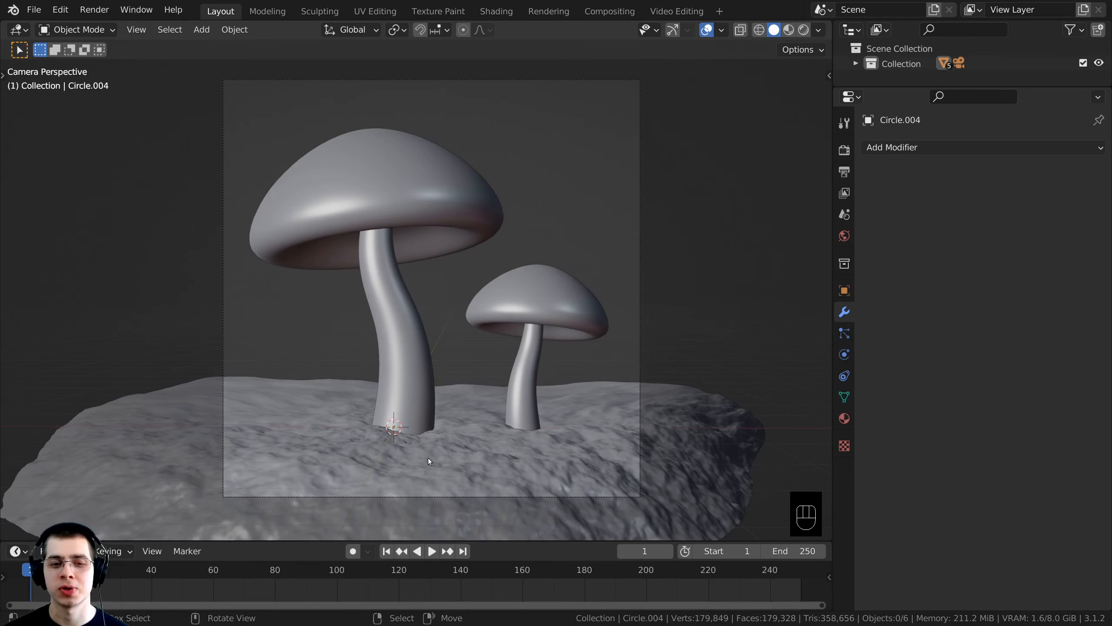
{"action": "middle_click_drag", "start_coordinate": [433, 442], "coordinate": [434, 406], "text": "shift"}
Select the ground mound and switch to the Shading workspace, showing the camera view with Rendered shading.
{"action": "left_click", "coordinate": [367, 457]}
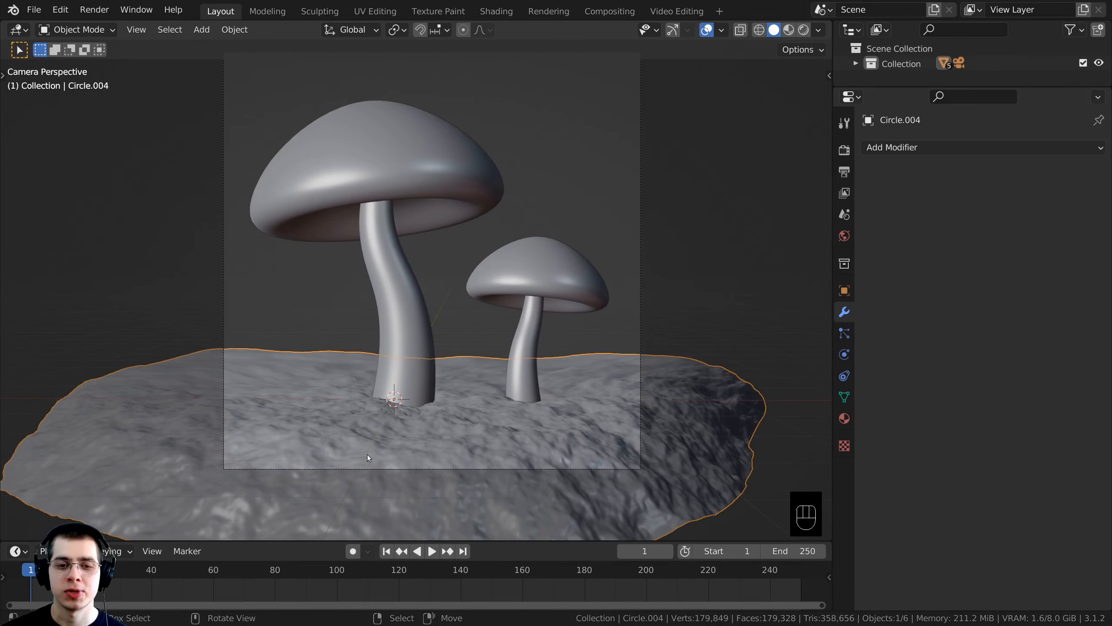
{"action": "left_click", "coordinate": [485, 13]}
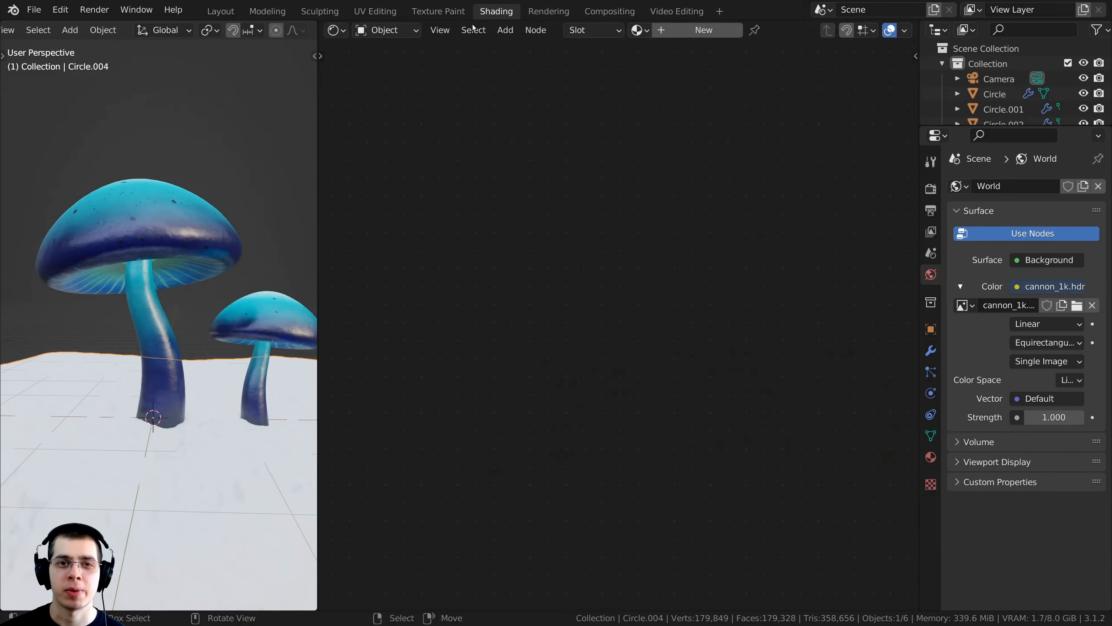
{"action": "key", "text": "KP_0"}
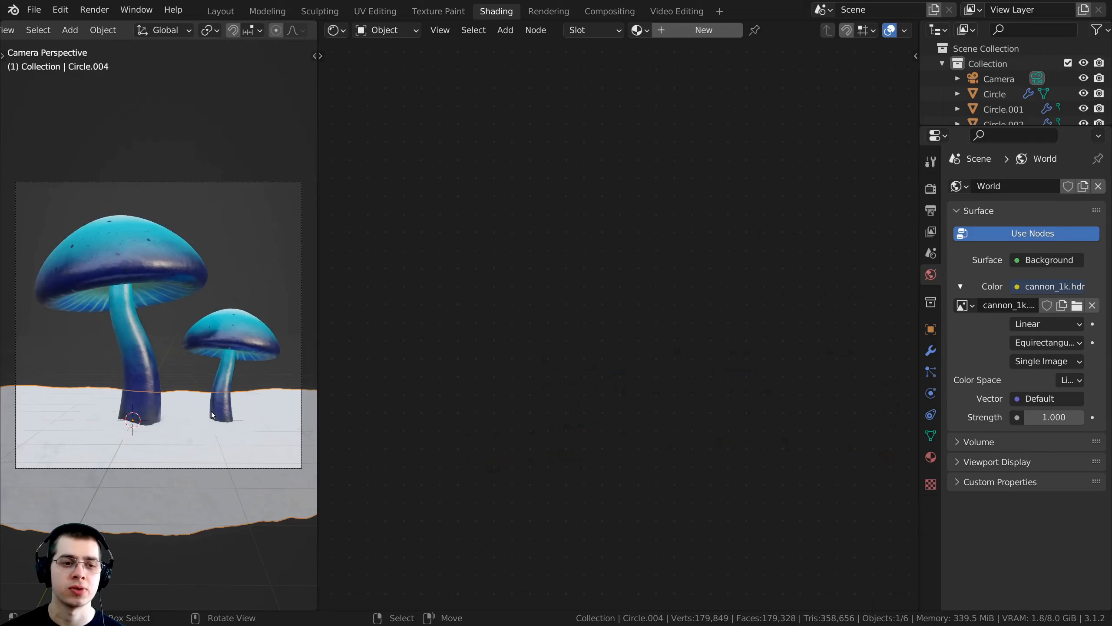
{"action": "key", "text": "z"}
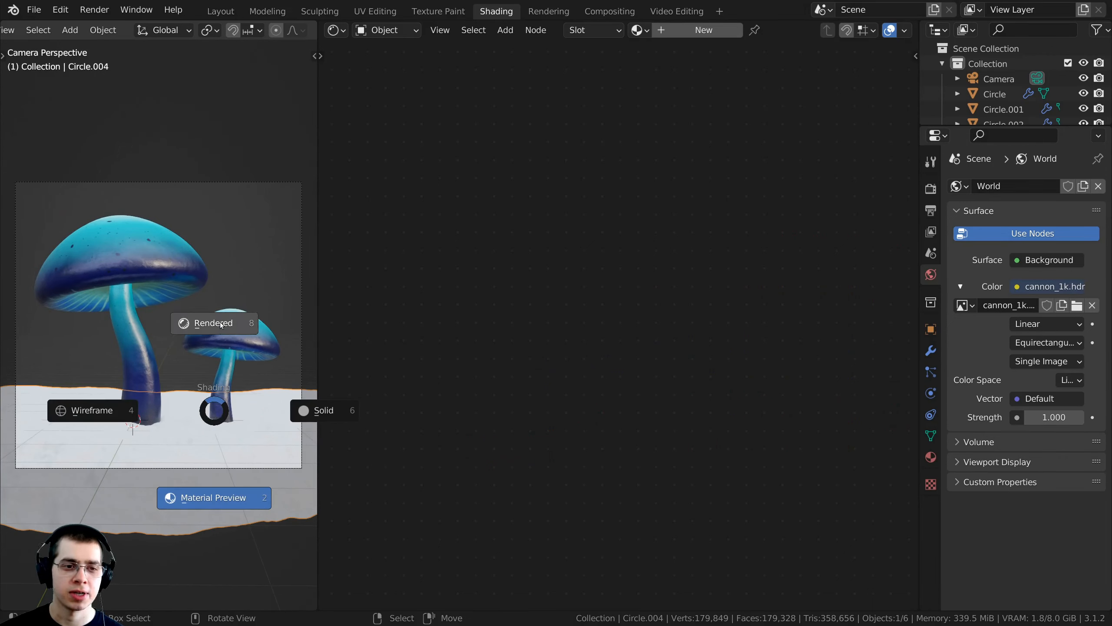
{"action": "left_click", "coordinate": [215, 323]}
{"action": "scroll", "coordinate": [83, 413], "scroll_direction": "down", "scroll_amount": 2, "text": "shift"}
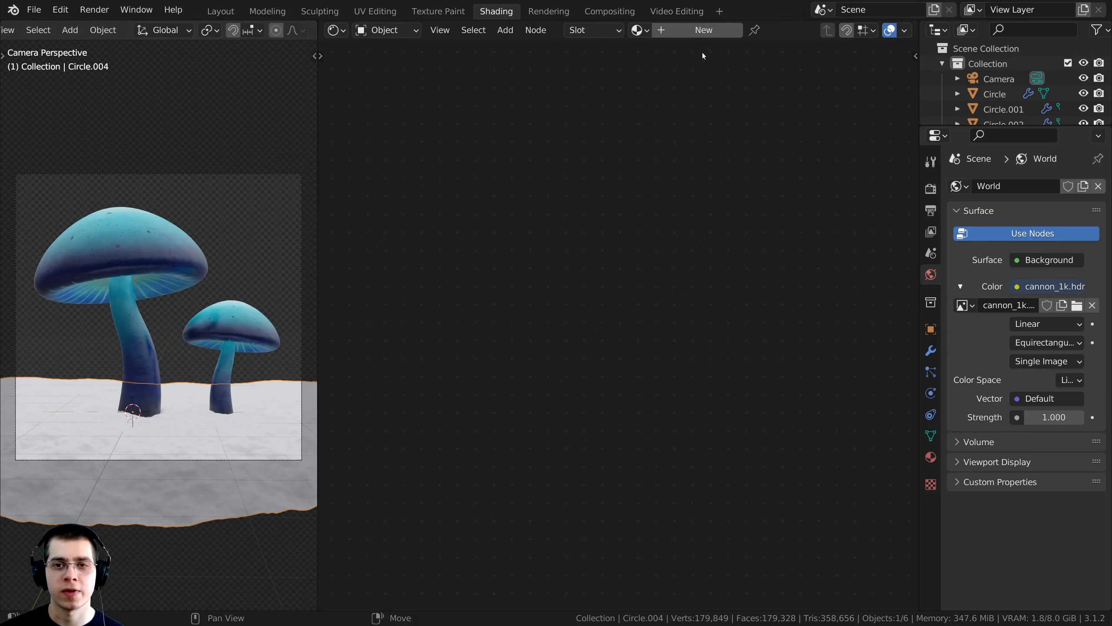
Create a new material for the ground mound and name it Dirt.
{"action": "left_click", "coordinate": [698, 34]}
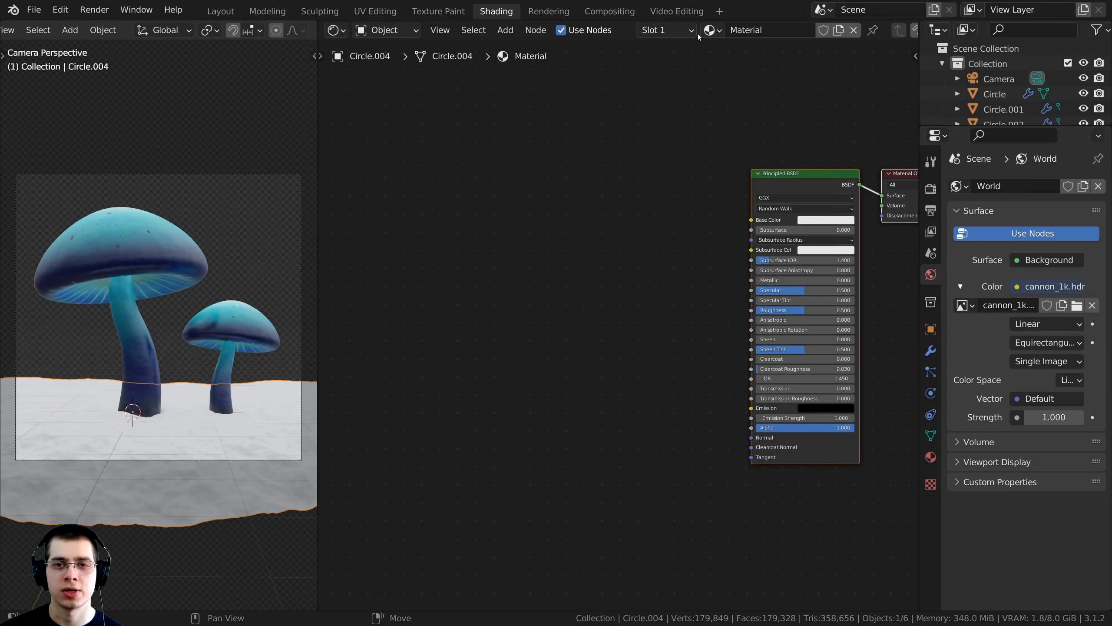
{"action": "double_click", "coordinate": [749, 33]}
{"action": "type", "text": "Dirt"}
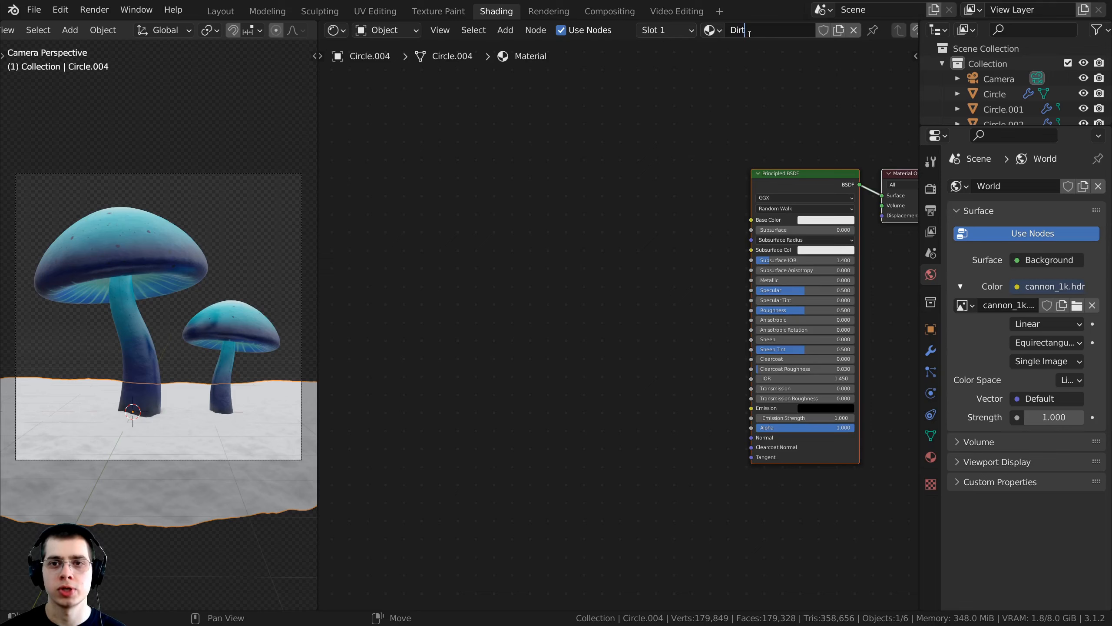
{"action": "key", "text": "Return"}
{"action": "key", "text": "Home"}
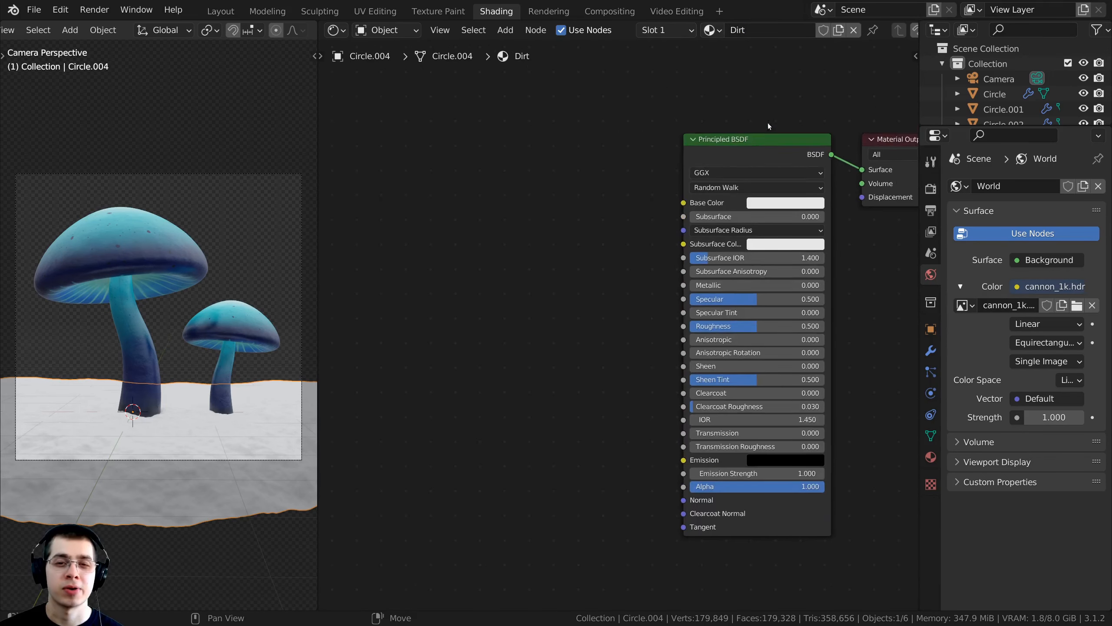
Add a Noise Texture node to the Dirt material and space it well apart from the Principled BSDF.
{"action": "key", "text": "shift+a"}
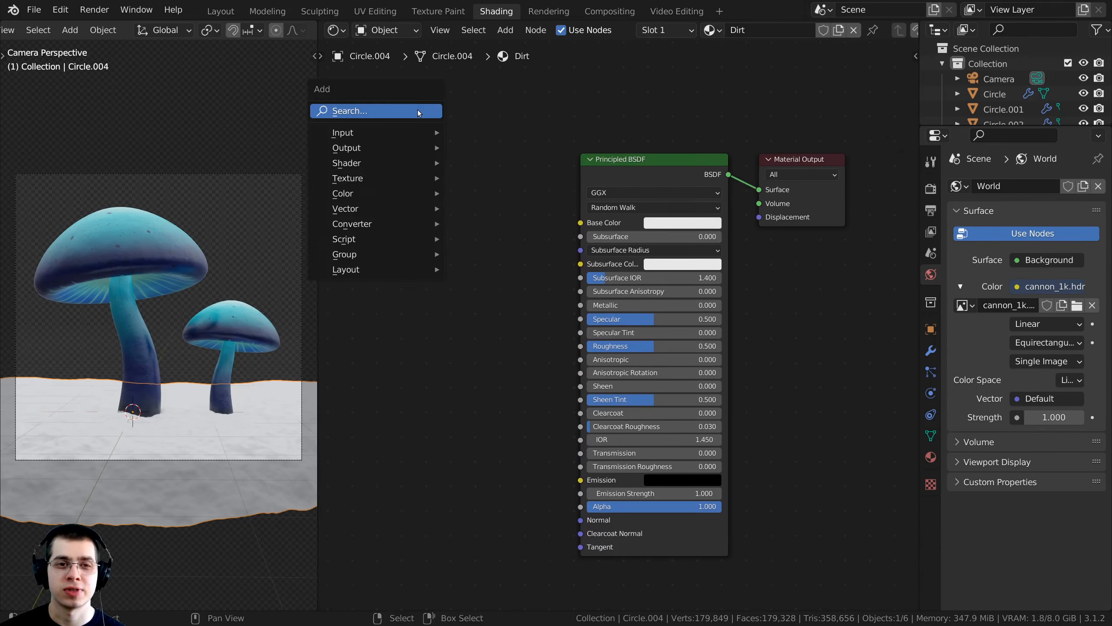
{"action": "left_click", "coordinate": [366, 111]}
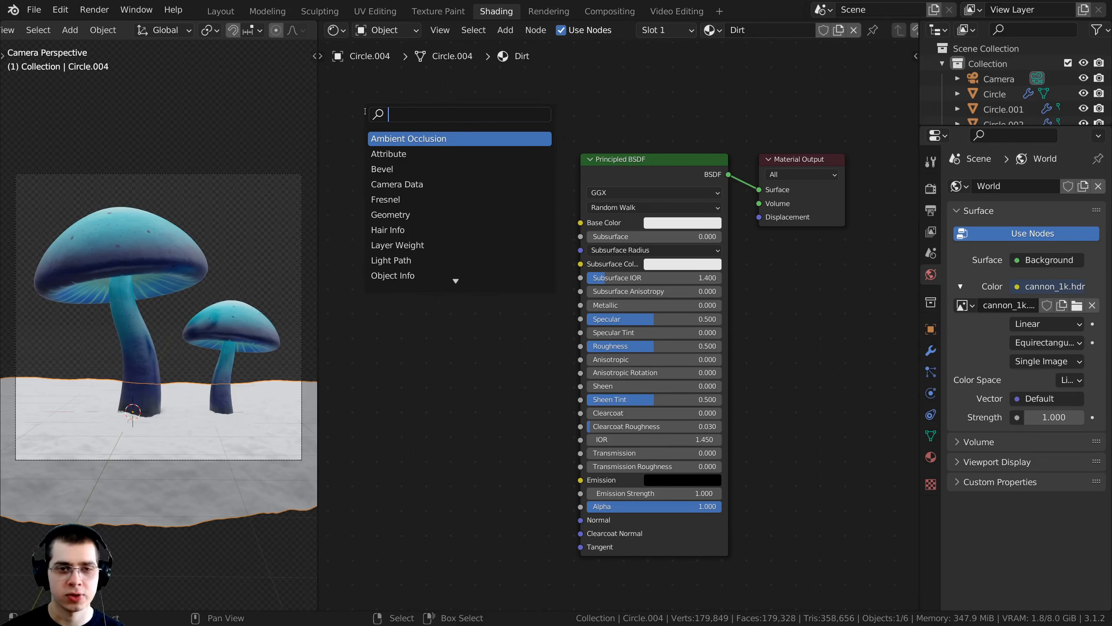
{"action": "type", "text": "noi"}
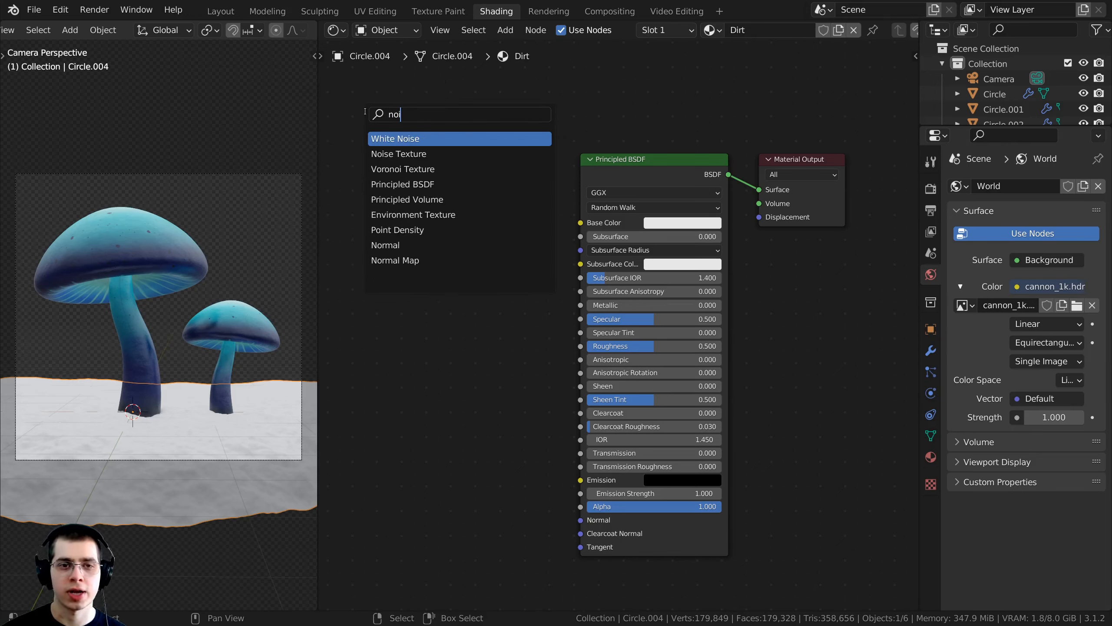
{"action": "left_click", "coordinate": [390, 152]}
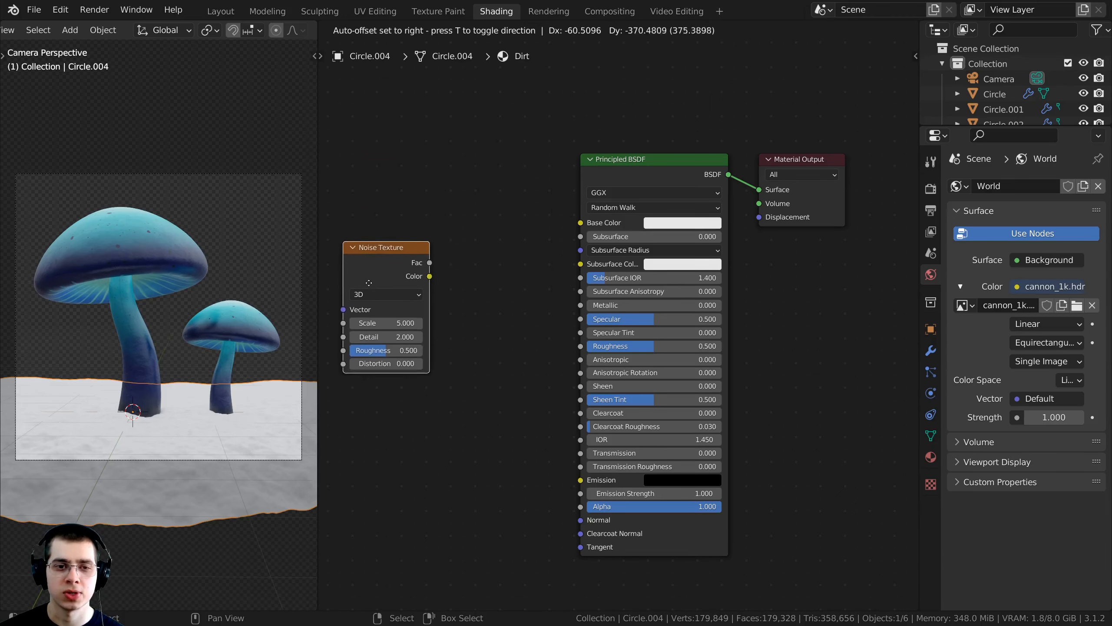
{"action": "left_click", "coordinate": [365, 316]}
{"action": "middle_click_drag", "start_coordinate": [438, 291], "coordinate": [589, 303]}
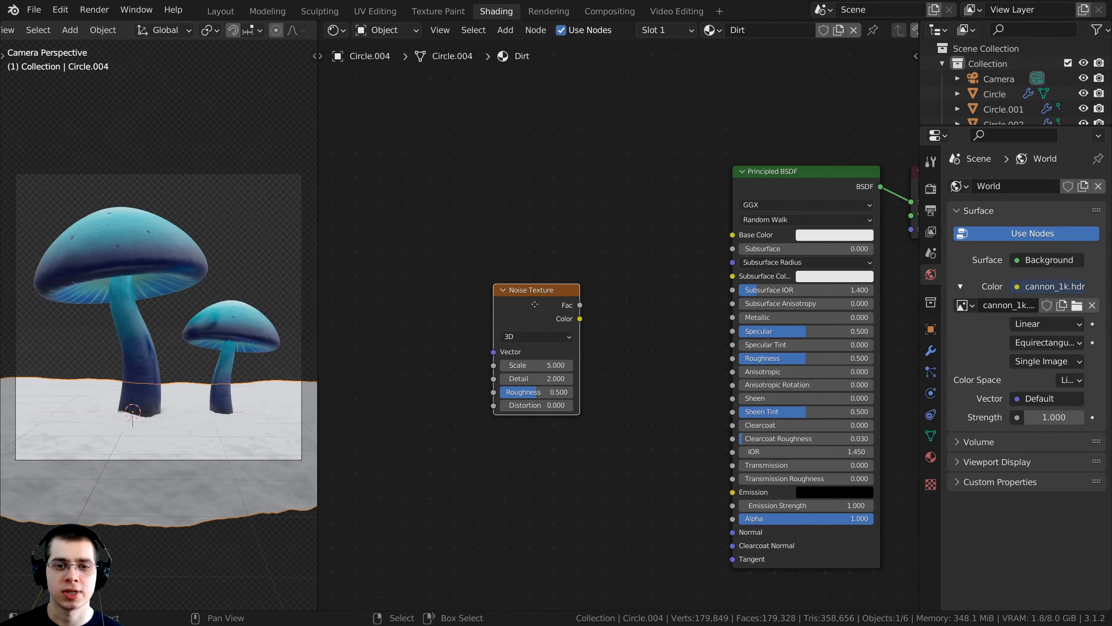
{"action": "left_click_drag", "start_coordinate": [555, 300], "coordinate": [534, 302]}
{"action": "middle_click_drag", "start_coordinate": [631, 267], "coordinate": [619, 260]}
{"action": "left_click_drag", "start_coordinate": [777, 177], "coordinate": [792, 178]}
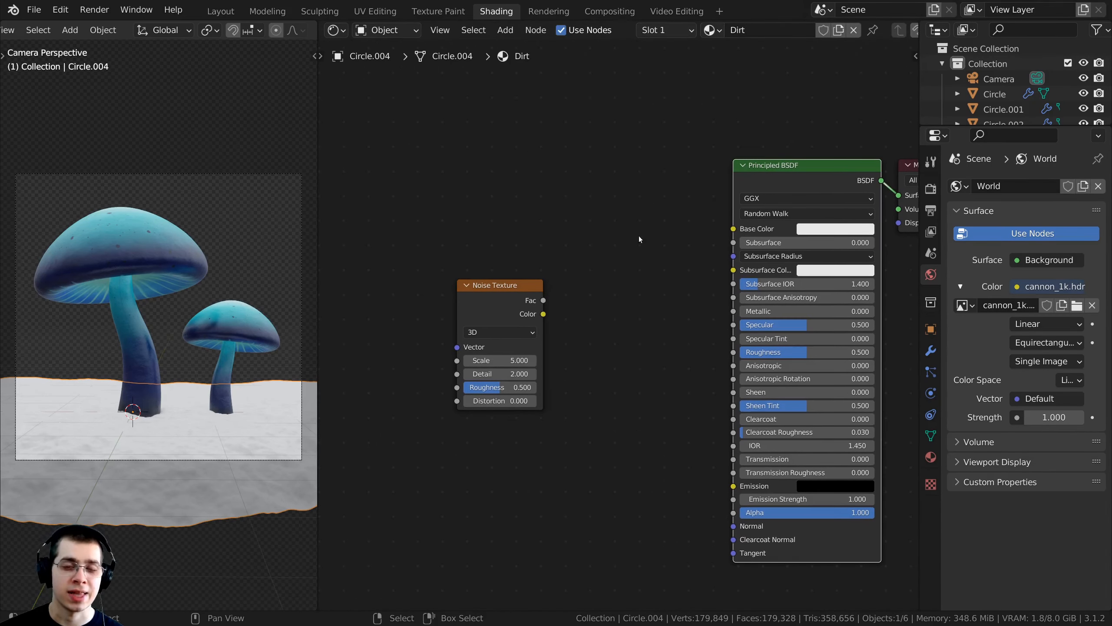
{"action": "left_click_drag", "start_coordinate": [503, 291], "coordinate": [475, 289]}
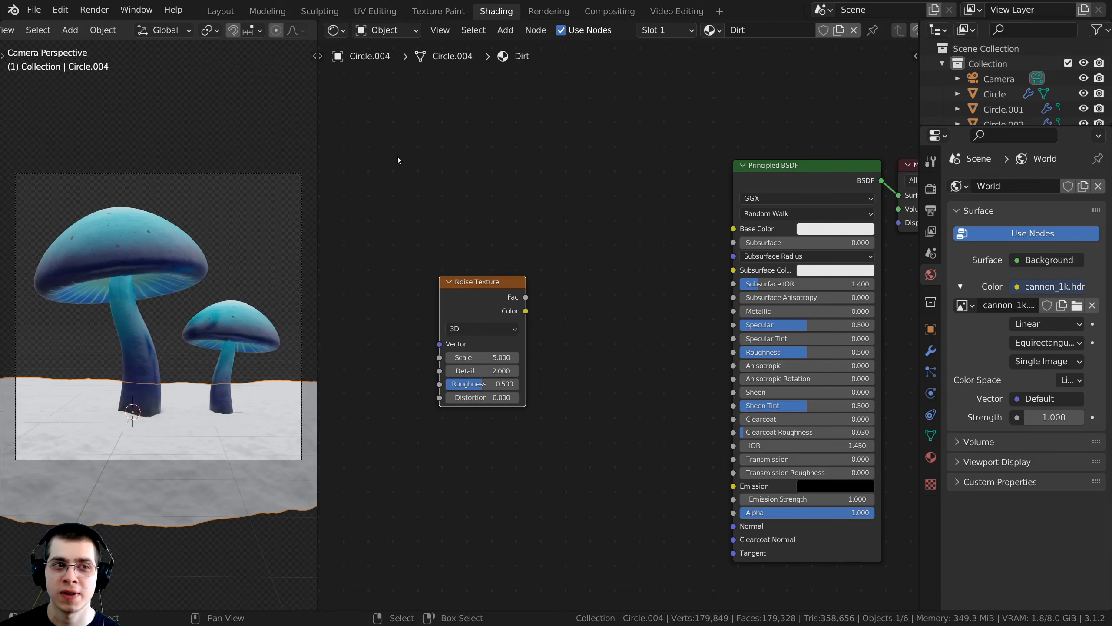
Search the add-ons in Preferences for "node" to check the Node Wrangler add-on.
{"action": "left_click", "coordinate": [60, 13]}
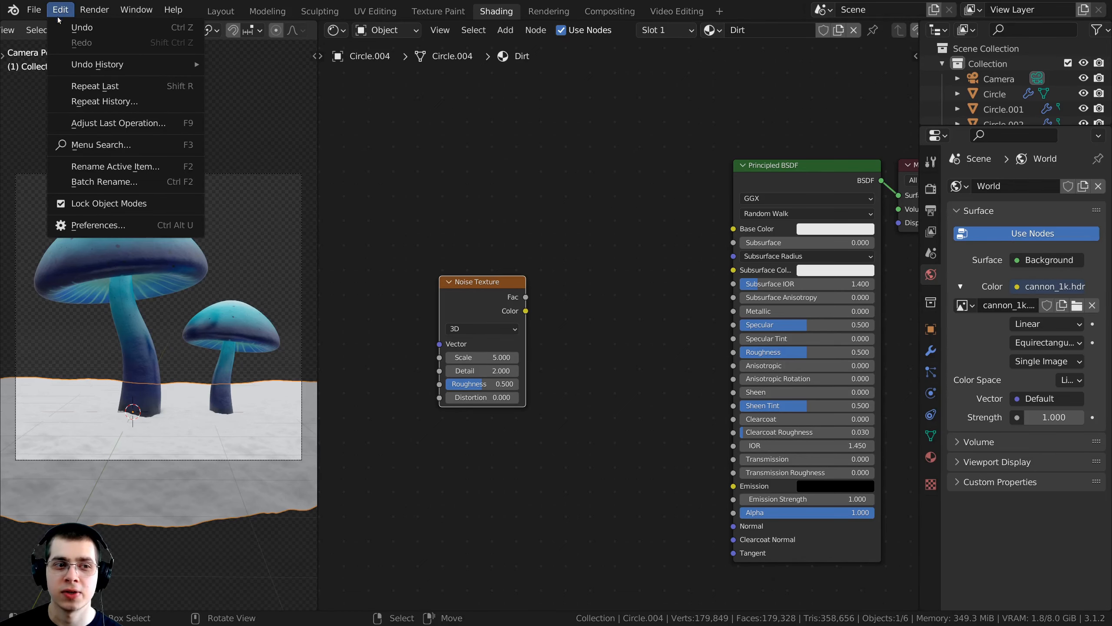
{"action": "left_click", "coordinate": [95, 226]}
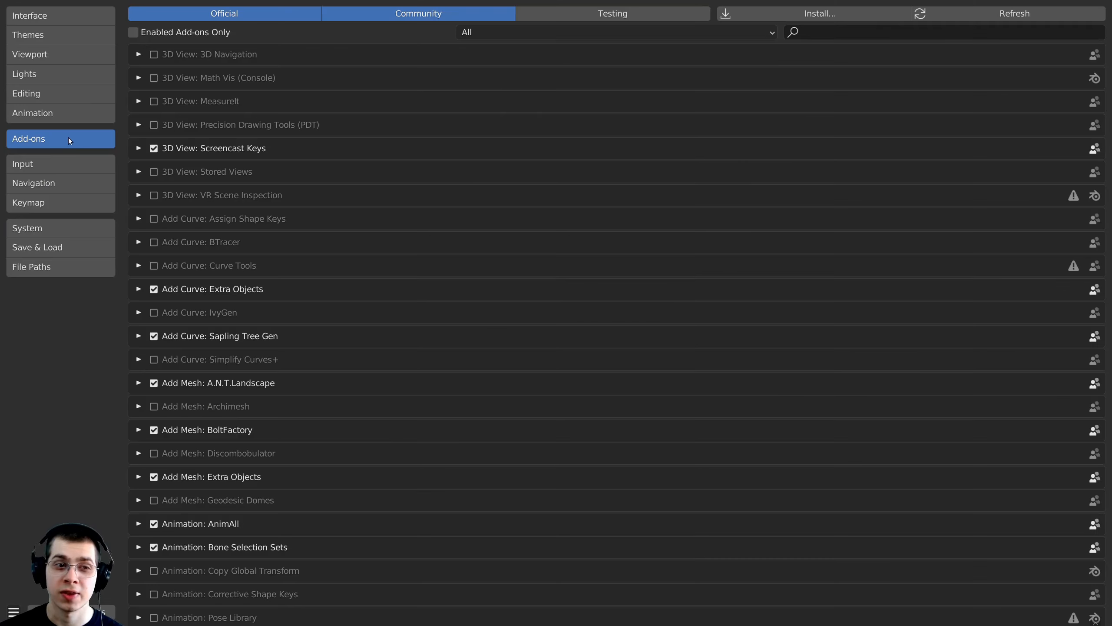
{"action": "left_click", "coordinate": [804, 28]}
{"action": "type", "text": "no"}
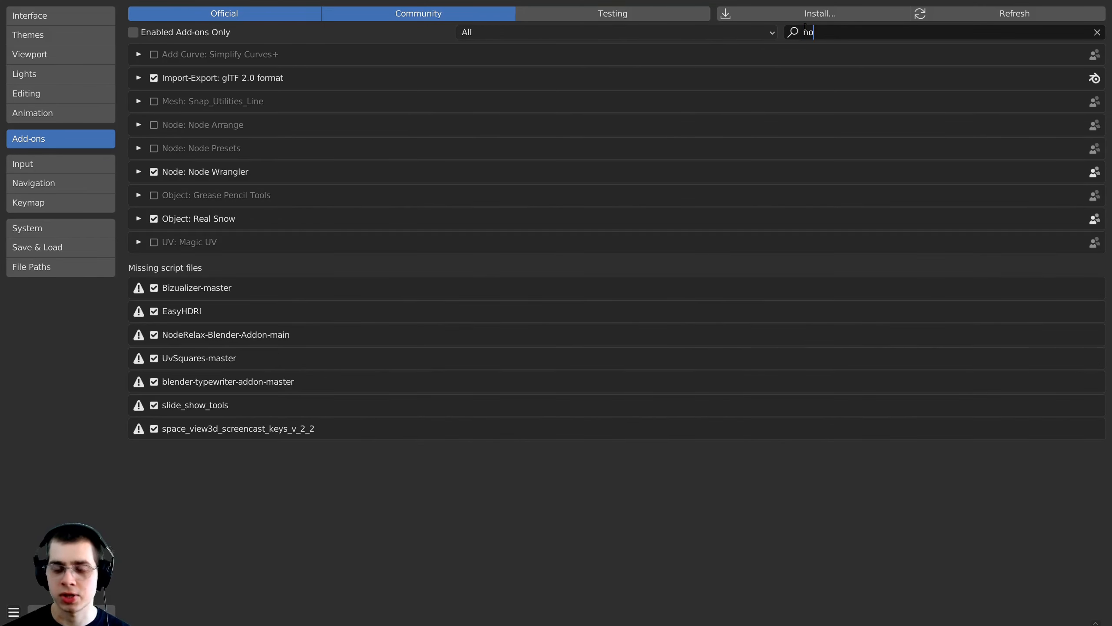
{"action": "type", "text": "de"}
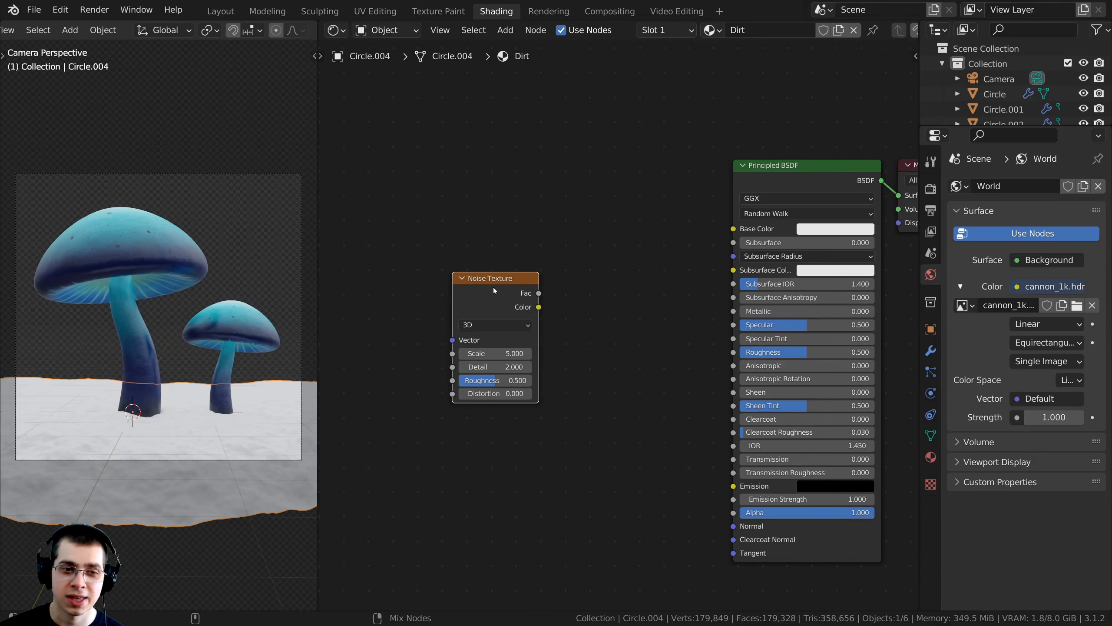
Preview the Noise Texture's Fac output directly on the ground mound and inspect the pattern from above.
{"action": "left_click", "coordinate": [494, 291], "text": "ctrl+shift"}
{"action": "middle_click_drag", "start_coordinate": [454, 284], "coordinate": [445, 273]}
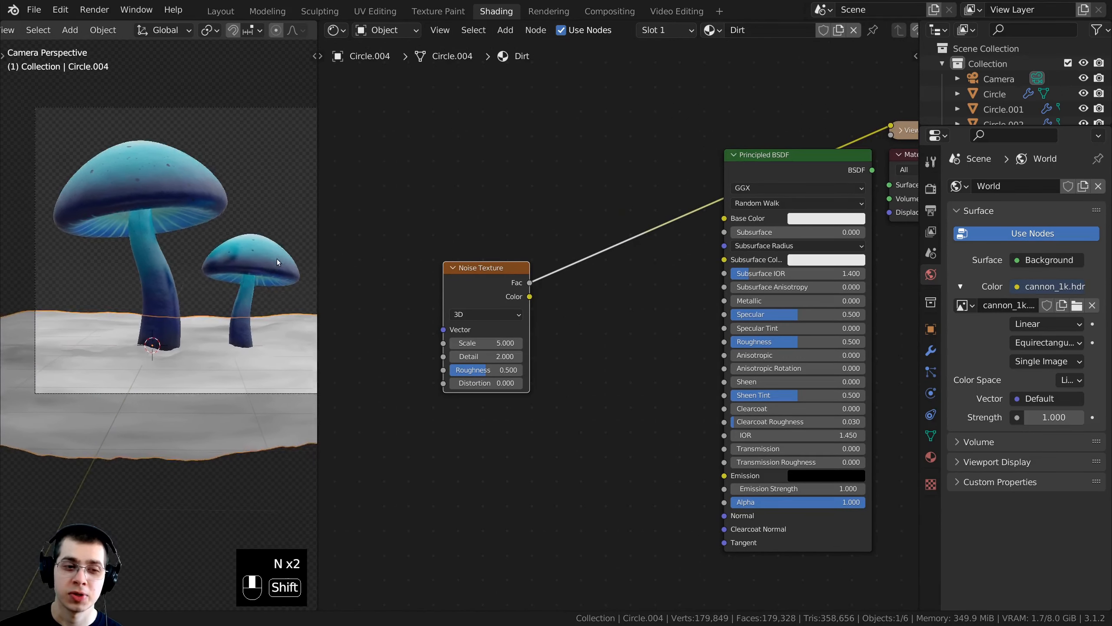
{"action": "scroll", "coordinate": [276, 259], "scroll_direction": "up", "scroll_amount": 2}
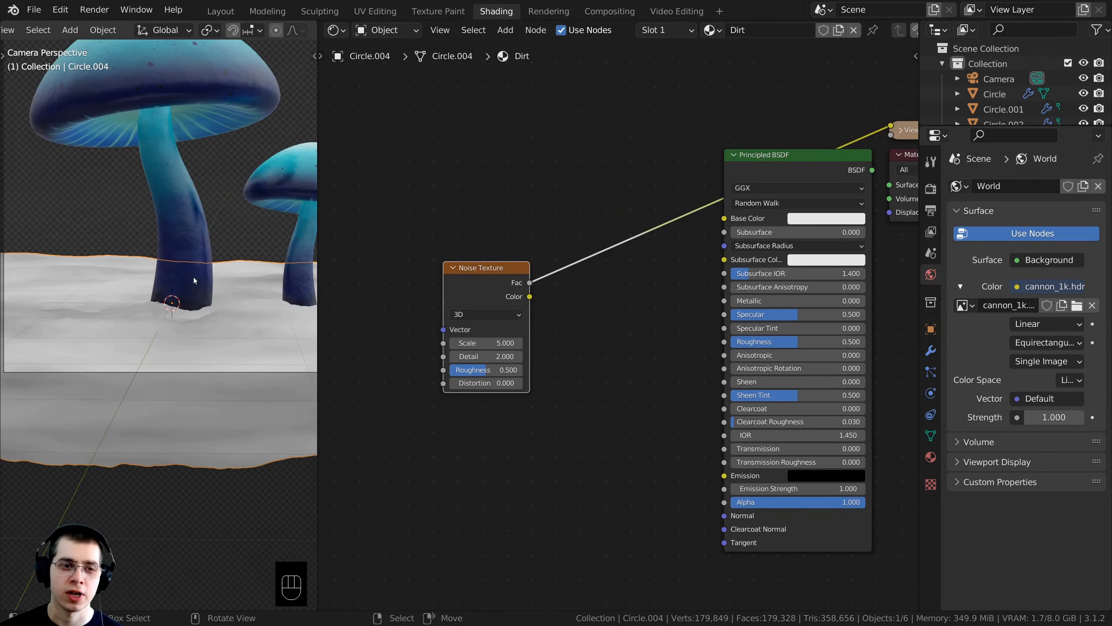
{"action": "middle_click_drag", "start_coordinate": [195, 281], "coordinate": [162, 320]}
{"action": "scroll", "coordinate": [161, 319], "scroll_direction": "up", "scroll_amount": 2}
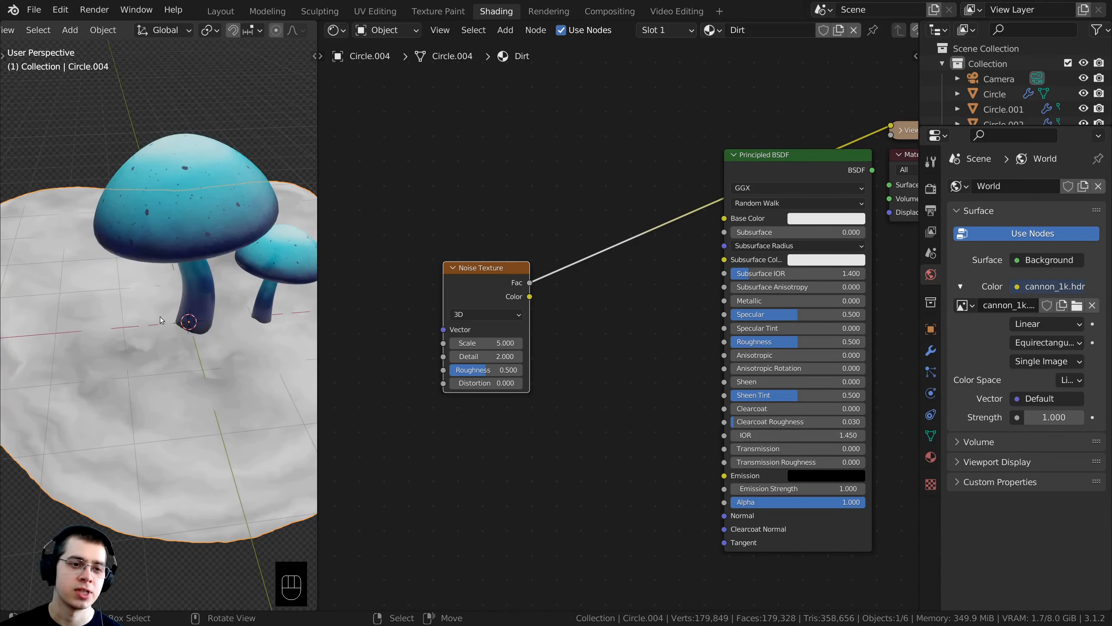
{"action": "scroll", "coordinate": [161, 320], "scroll_direction": "down", "scroll_amount": 2}
Add Texture Coordinate and Mapping nodes to the Noise Texture with Node Wrangler.
{"action": "middle_click_drag", "start_coordinate": [436, 304], "coordinate": [537, 329]}
{"action": "left_click_drag", "start_coordinate": [574, 313], "coordinate": [565, 309]}
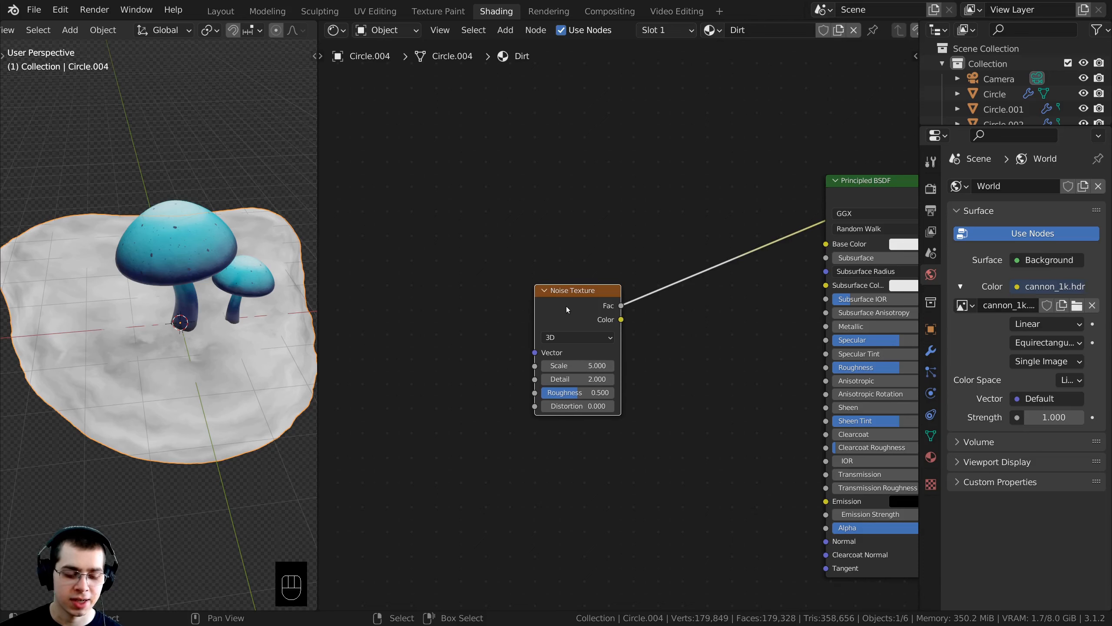
{"action": "key", "text": "ctrl"}
{"action": "key", "text": "ctrl+t"}
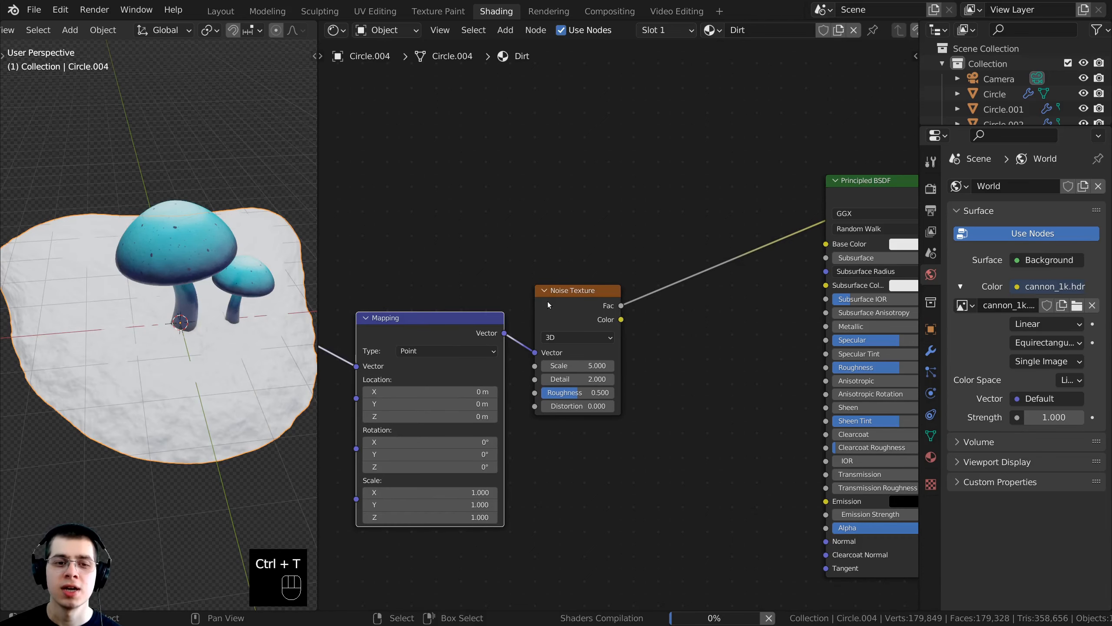
{"action": "middle_click_drag", "start_coordinate": [547, 302], "coordinate": [588, 273]}
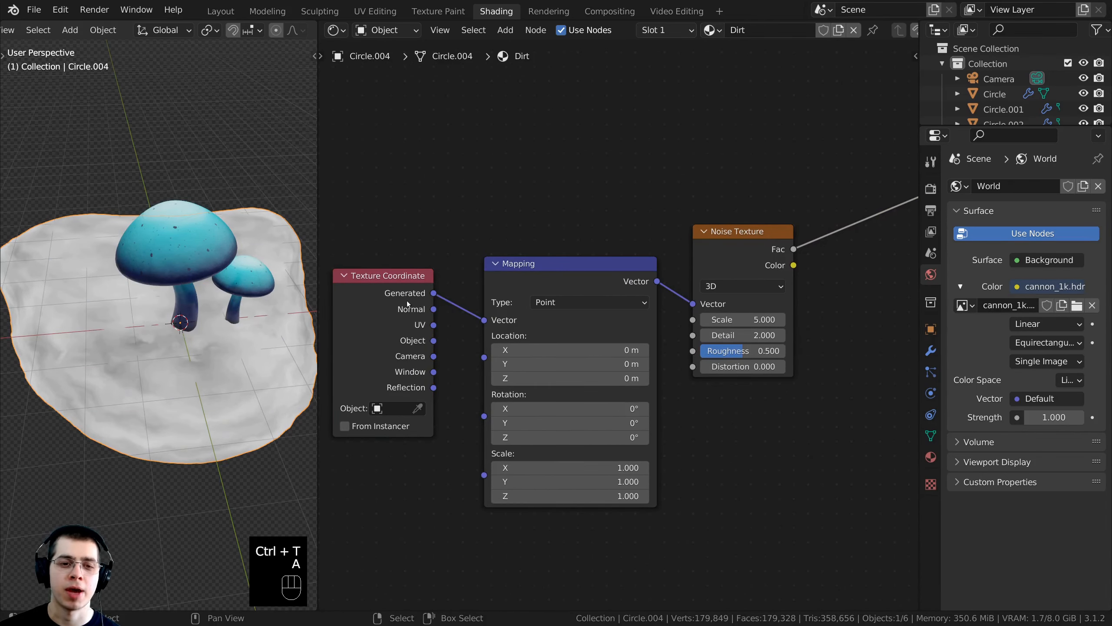
Delete the Mapping node and connect the Texture Coordinate's Object output to the Noise Texture's Vector input.
{"action": "left_click_drag", "start_coordinate": [406, 301], "coordinate": [421, 298]}
{"action": "left_click_drag", "start_coordinate": [518, 288], "coordinate": [525, 240]}
{"action": "key", "text": "x"}
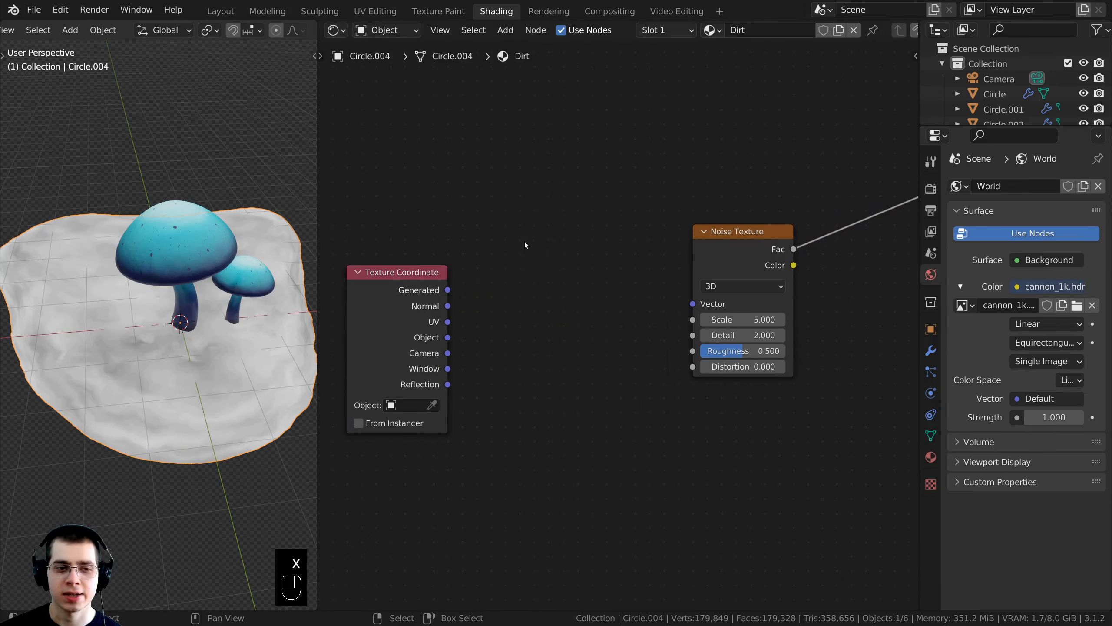
{"action": "left_click_drag", "start_coordinate": [449, 342], "coordinate": [692, 304]}
{"action": "left_click_drag", "start_coordinate": [486, 314], "coordinate": [586, 317]}
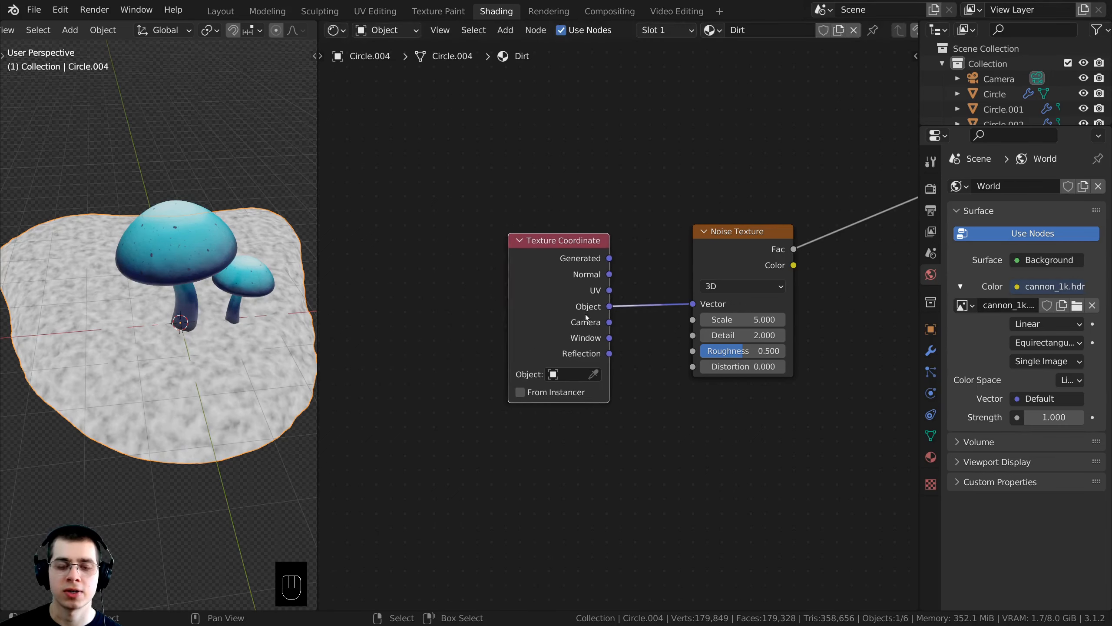
Return to the camera view and set the Noise Texture's Scale to 15.
{"action": "middle_click_drag", "start_coordinate": [188, 306], "coordinate": [186, 272]}
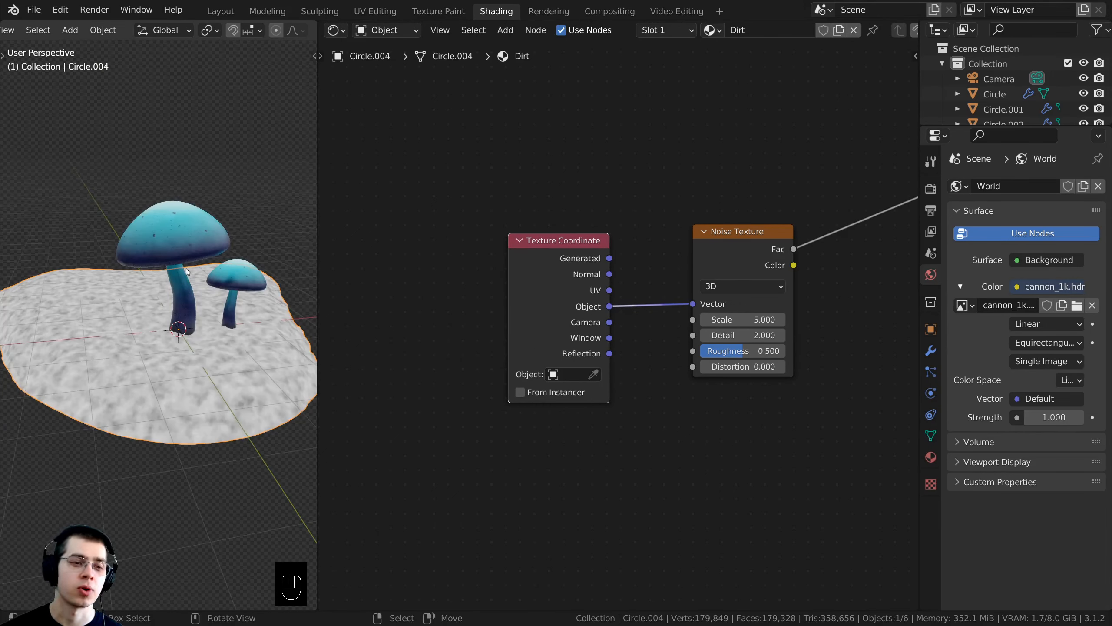
{"action": "key", "text": "KP_0"}
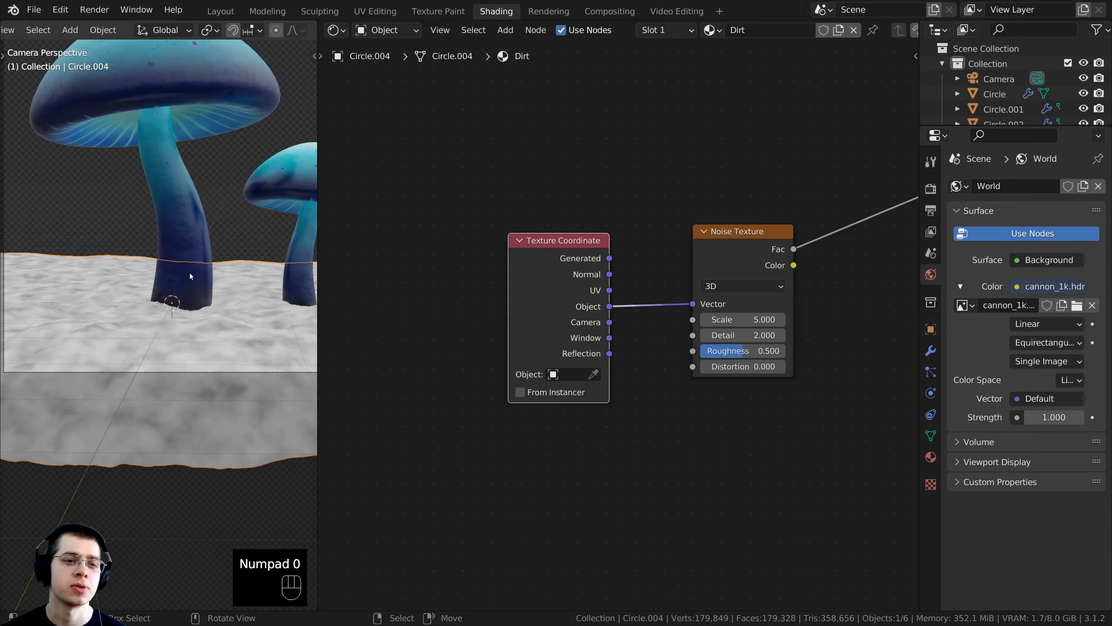
{"action": "middle_click_drag", "start_coordinate": [190, 273], "coordinate": [117, 265], "text": "shift"}
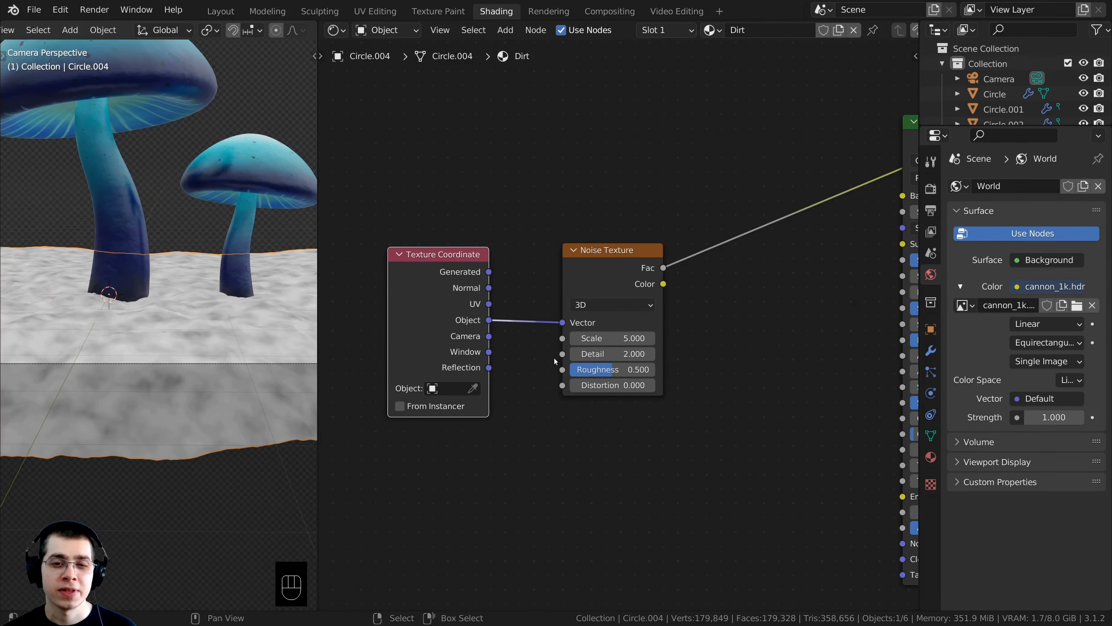
{"action": "scroll", "coordinate": [616, 344], "scroll_direction": "up", "scroll_amount": 1}
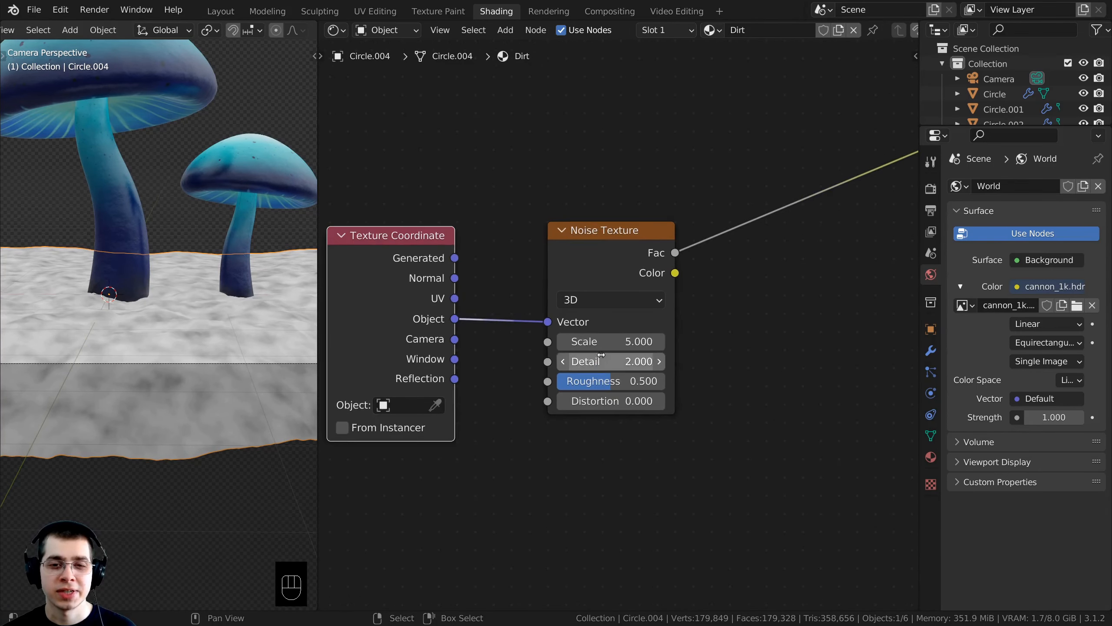
{"action": "left_click", "coordinate": [616, 342]}
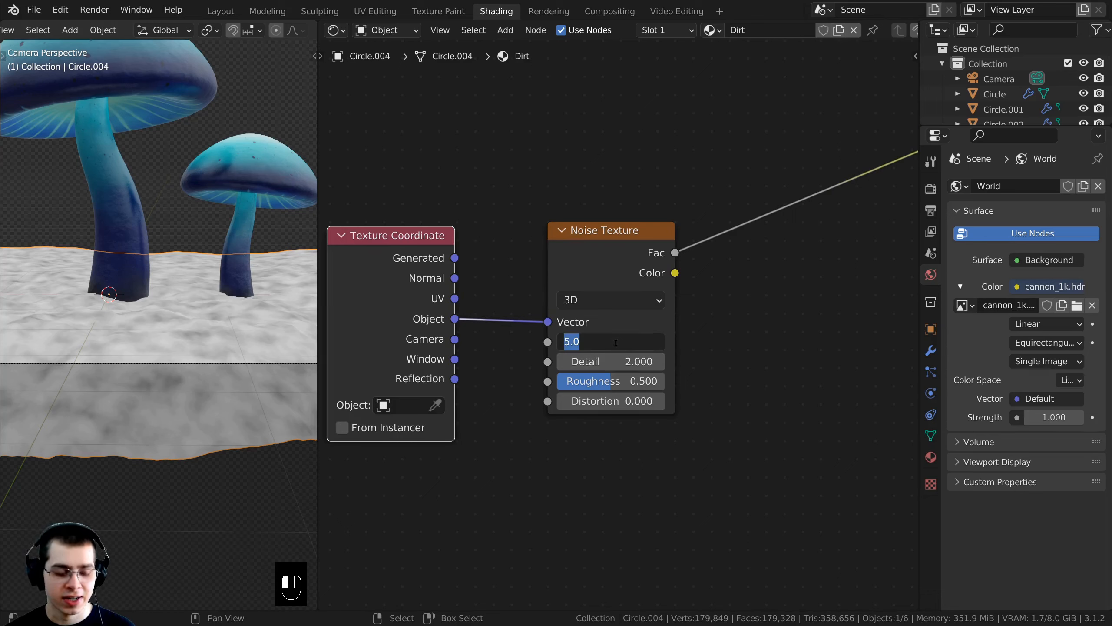
{"action": "type", "text": "15"}
{"action": "key", "text": "Return"}
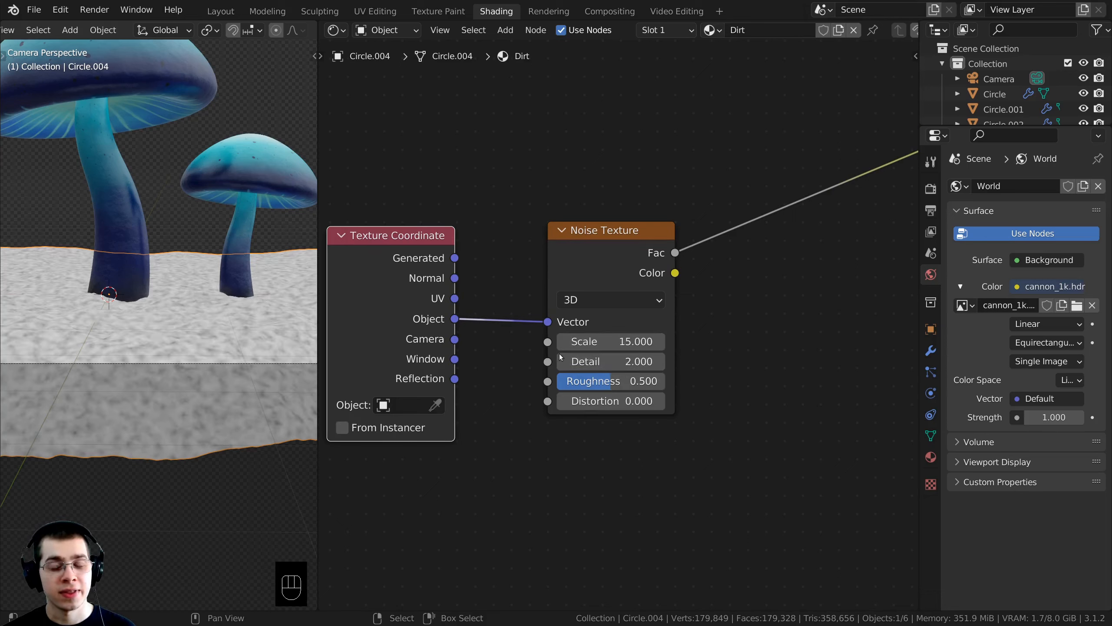
Set the Noise Texture's Detail to 15 and its Roughness to 0.55.
{"action": "left_click", "coordinate": [613, 361]}
{"action": "left_click_drag", "start_coordinate": [585, 366], "coordinate": [683, 366]}
{"action": "middle_click_drag", "start_coordinate": [568, 366], "coordinate": [552, 355]}
{"action": "left_click_drag", "start_coordinate": [593, 259], "coordinate": [577, 258]}
{"action": "middle_click_drag", "start_coordinate": [568, 347], "coordinate": [557, 336]}
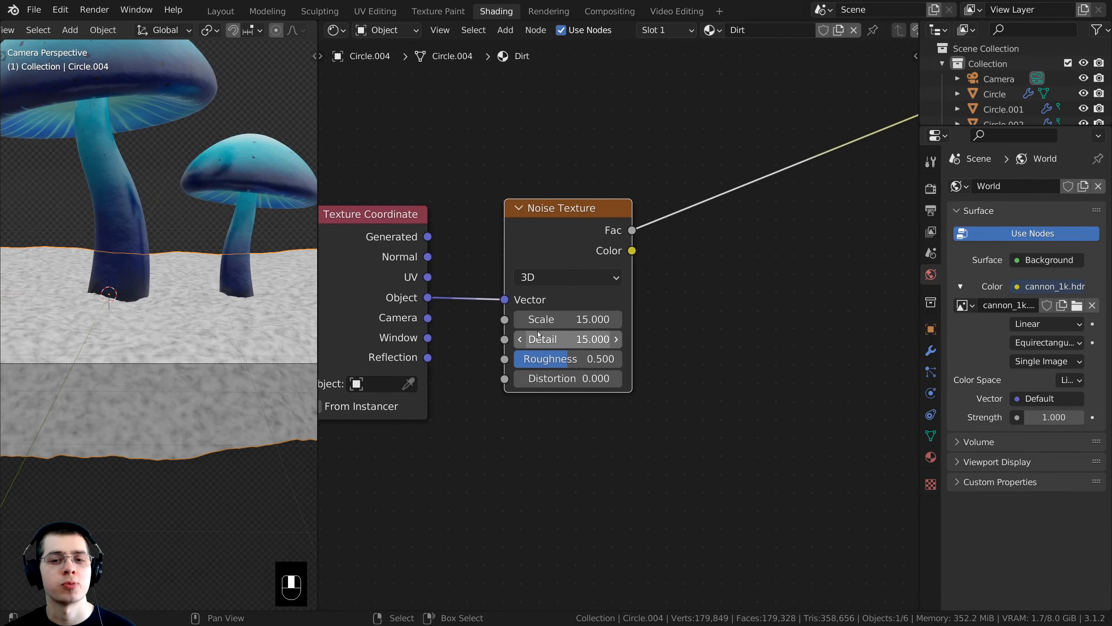
{"action": "left_click", "coordinate": [559, 359]}
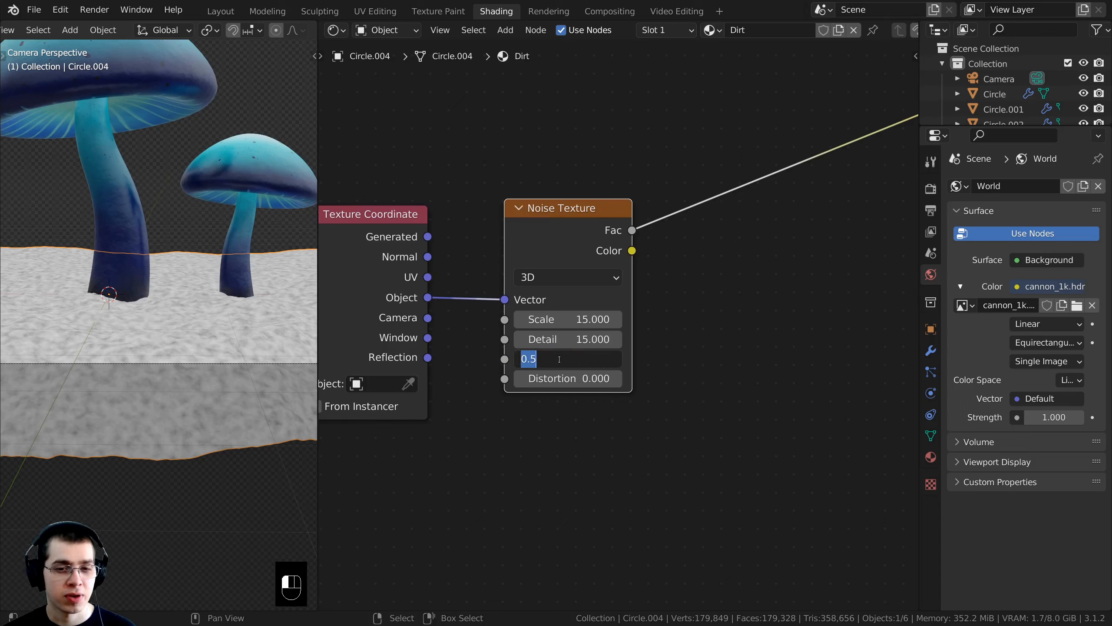
{"action": "left_click", "coordinate": [559, 359]}
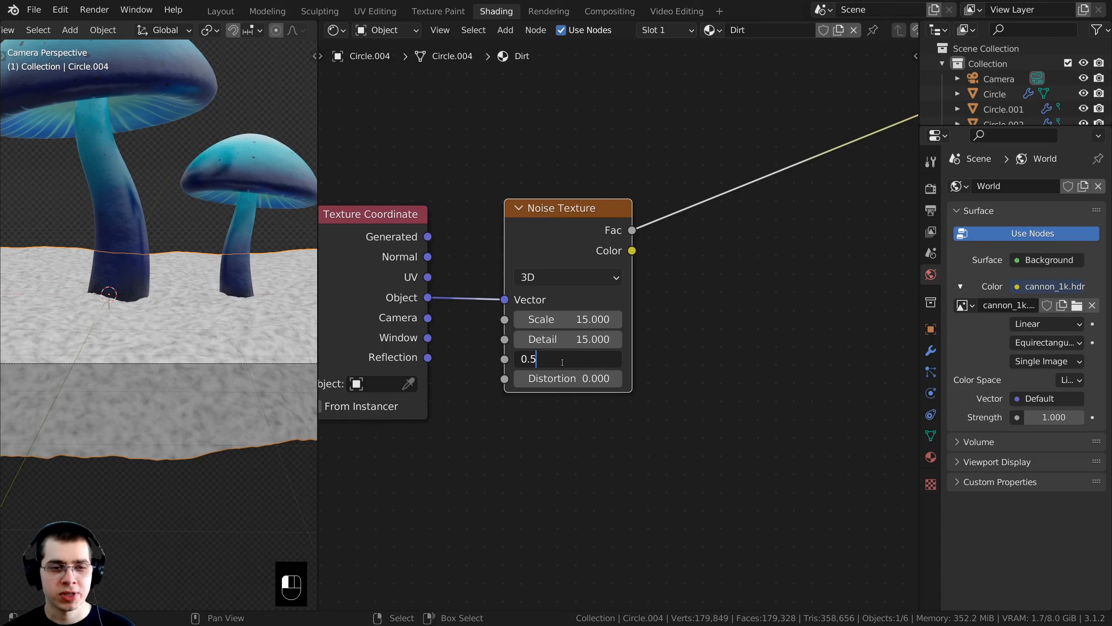
{"action": "type", "text": "5"}
{"action": "key", "text": "Return"}
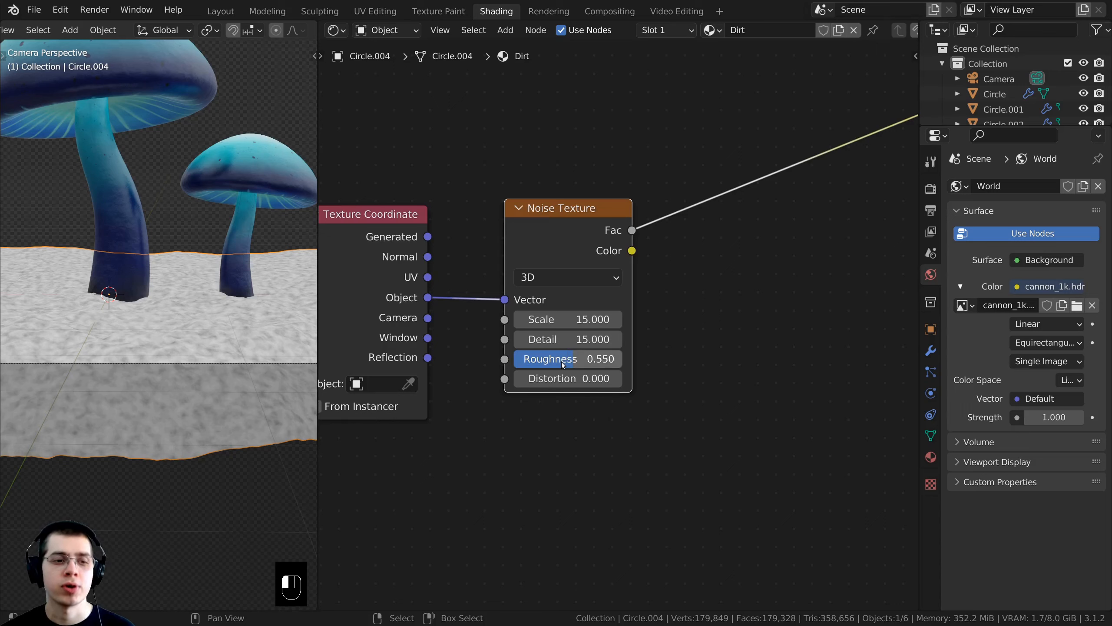
Connect the Noise Texture's Fac output to the Principled BSDF's Base Color and preview the full shader on the ground up close.
{"action": "scroll", "coordinate": [563, 365], "scroll_direction": "down", "scroll_amount": 2}
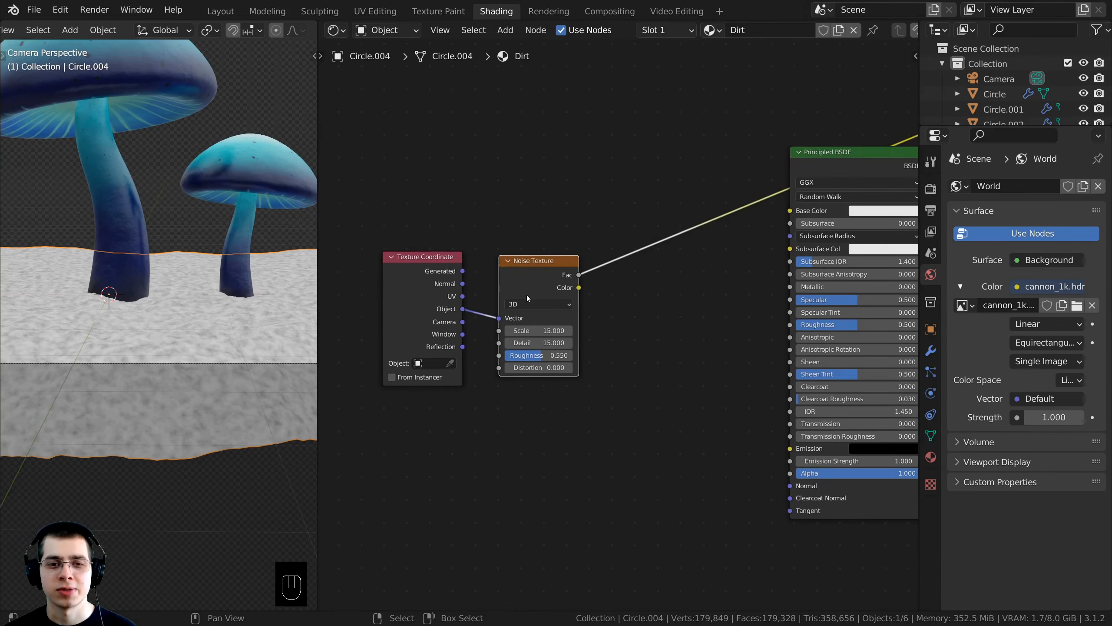
{"action": "middle_click_drag", "start_coordinate": [689, 264], "coordinate": [651, 270]}
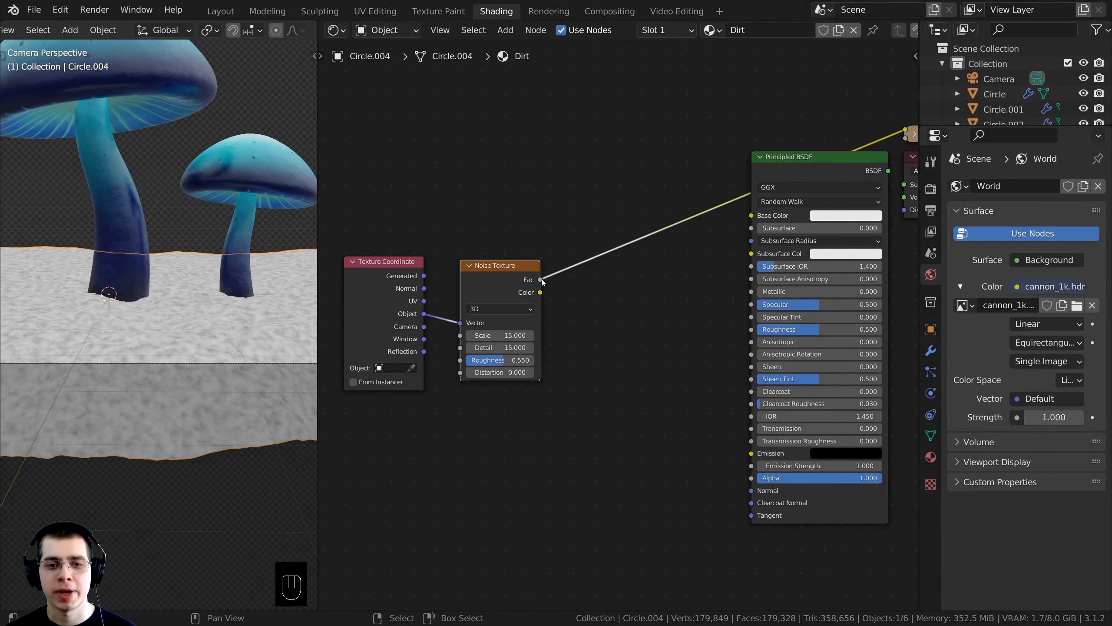
{"action": "left_click_drag", "start_coordinate": [541, 280], "coordinate": [753, 217]}
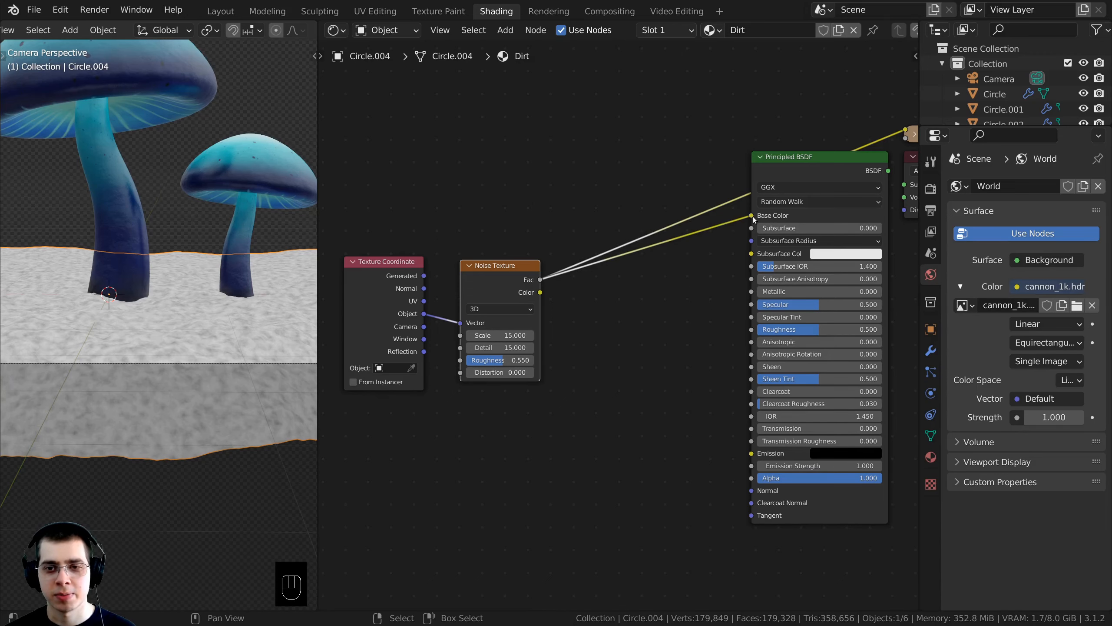
{"action": "scroll", "coordinate": [752, 216], "scroll_direction": "up", "scroll_amount": 1}
{"action": "middle_click_drag", "start_coordinate": [724, 226], "coordinate": [620, 238]}
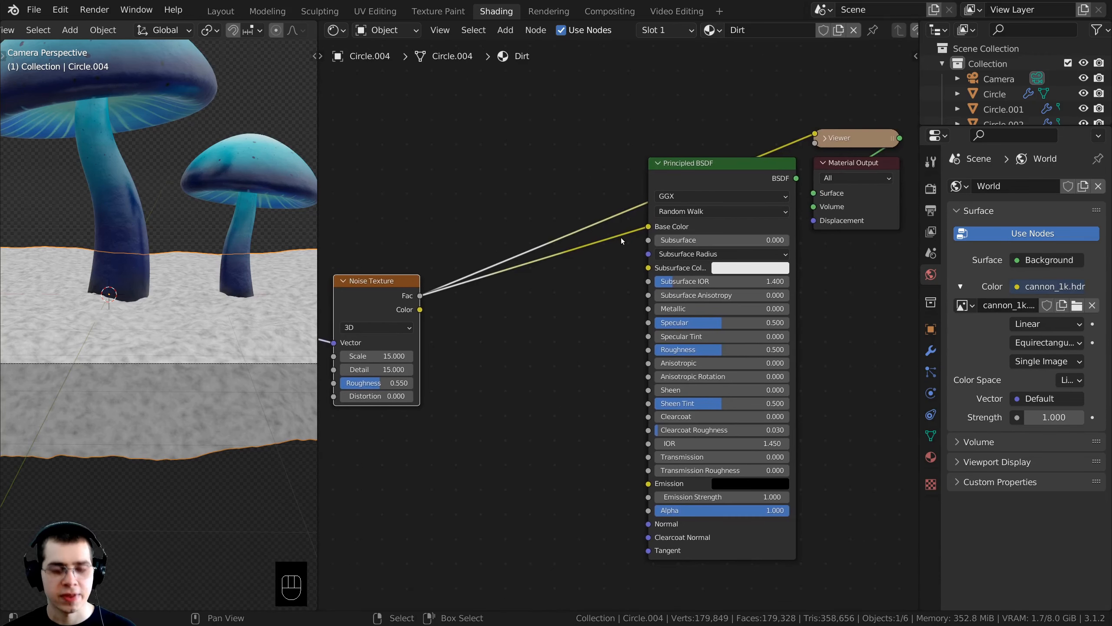
{"action": "left_click", "coordinate": [702, 171], "text": "ctrl+shift"}
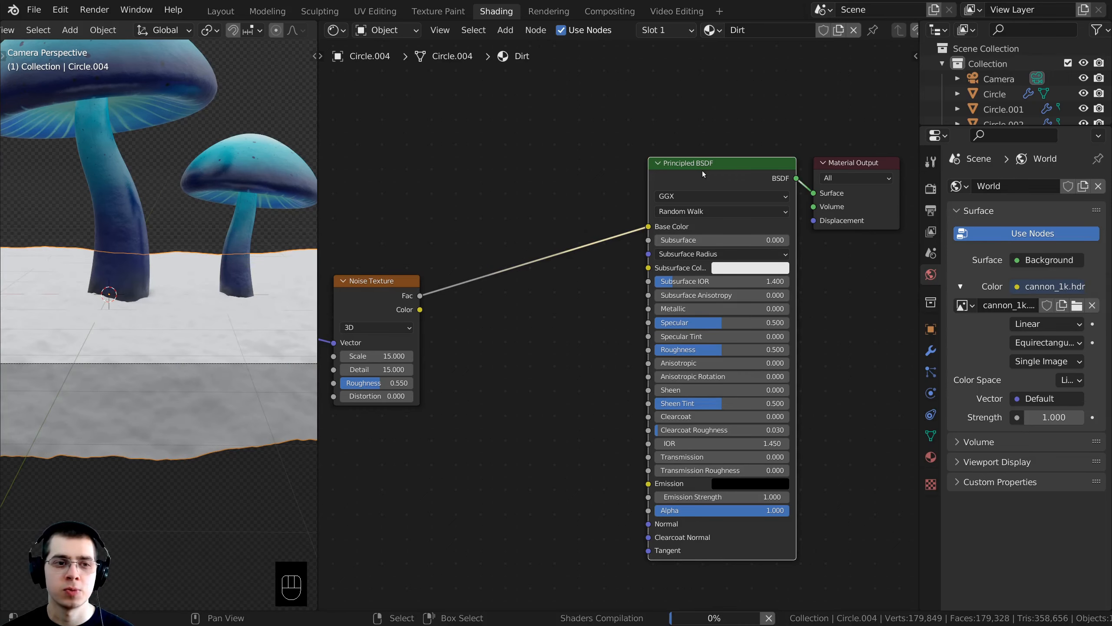
{"action": "middle_click_drag", "start_coordinate": [179, 356], "coordinate": [195, 307]}
{"action": "scroll", "coordinate": [196, 315], "scroll_direction": "up", "scroll_amount": 5}
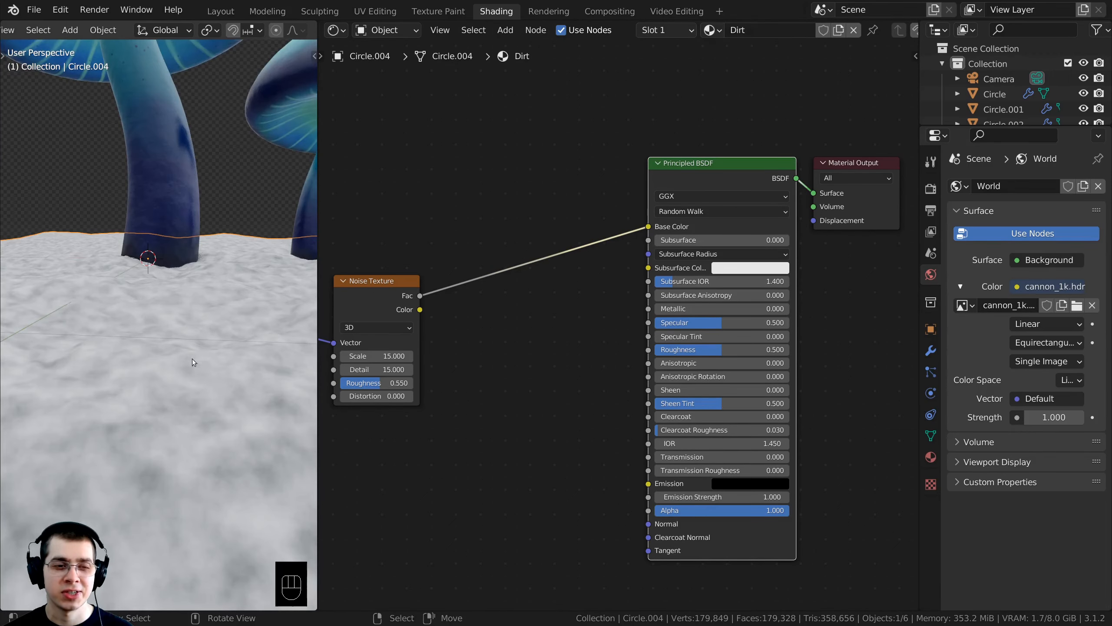
Add a ColorRamp node on the link between the Noise Texture's Fac output and the Principled BSDF's Base Color.
{"action": "middle_click_drag", "start_coordinate": [561, 340], "coordinate": [598, 345]}
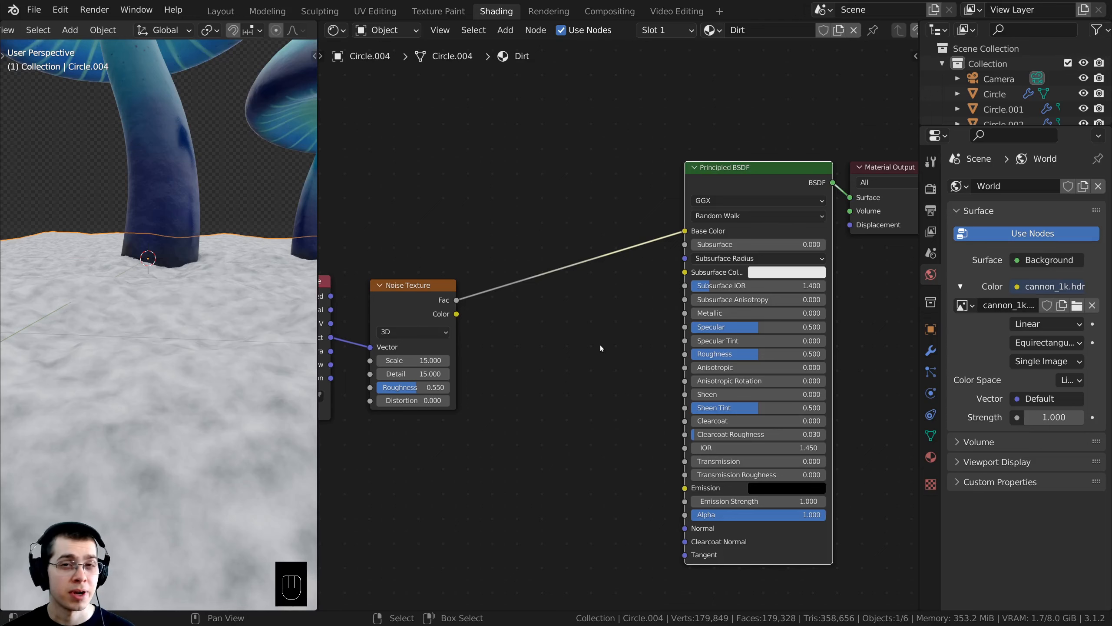
{"action": "scroll", "coordinate": [472, 211], "scroll_direction": "up", "scroll_amount": 1}
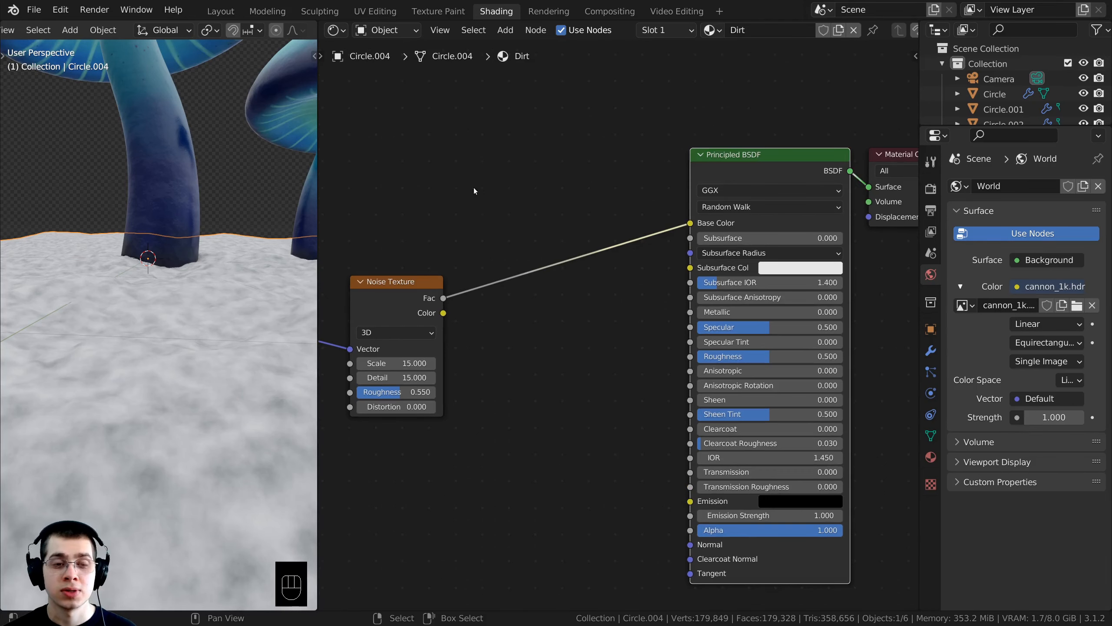
{"action": "key", "text": "shift+a"}
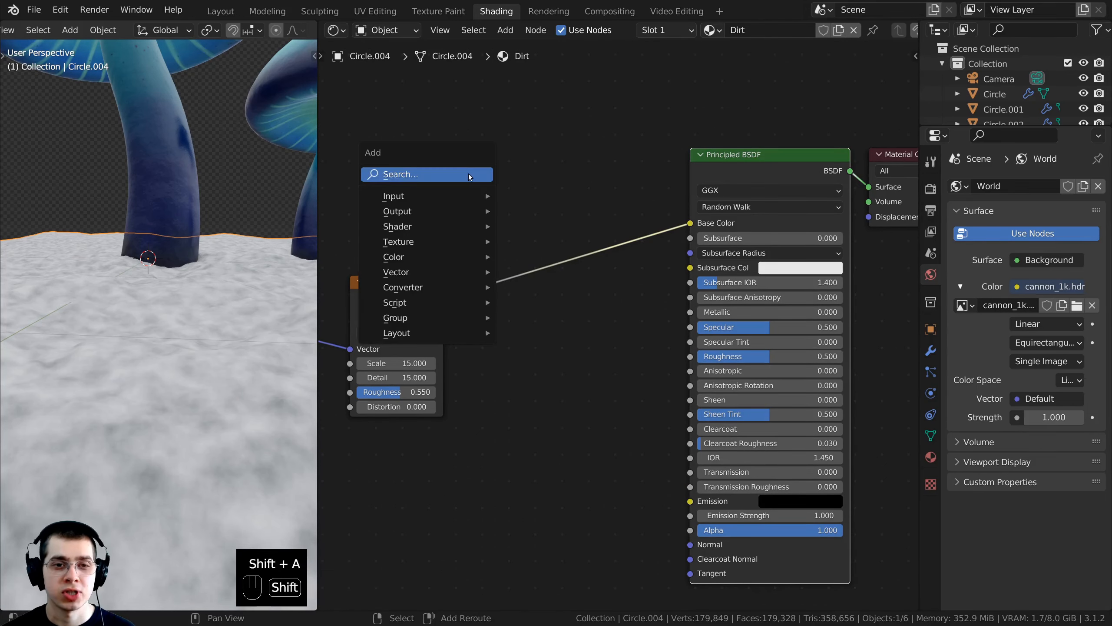
{"action": "left_click", "coordinate": [418, 179]}
{"action": "type", "text": "col"}
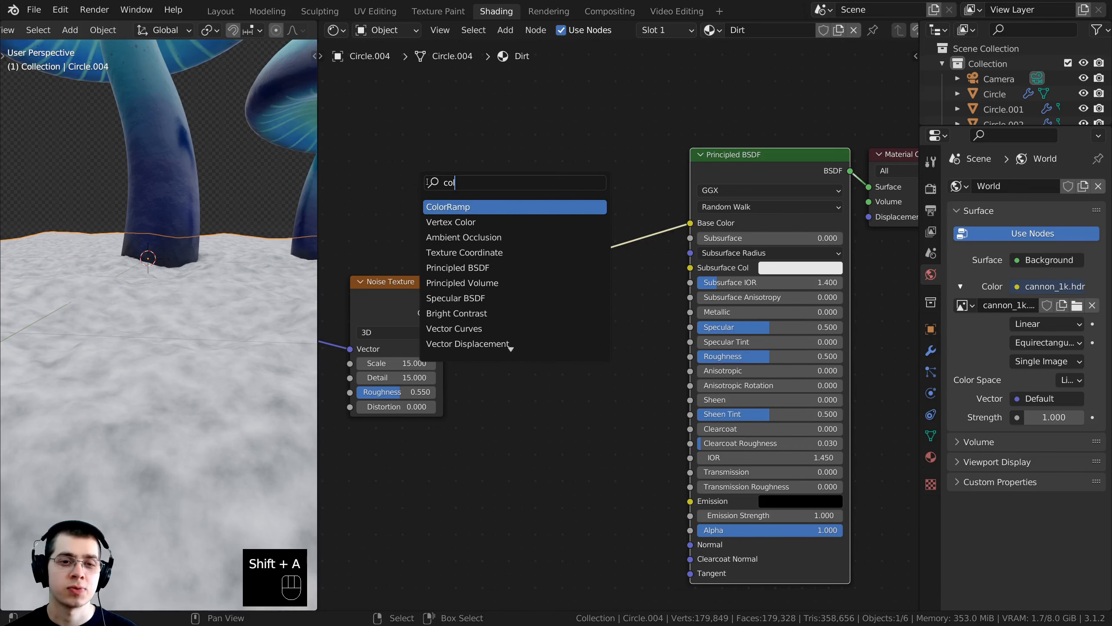
{"action": "key", "text": "Return"}
{"action": "left_click", "coordinate": [504, 207]}
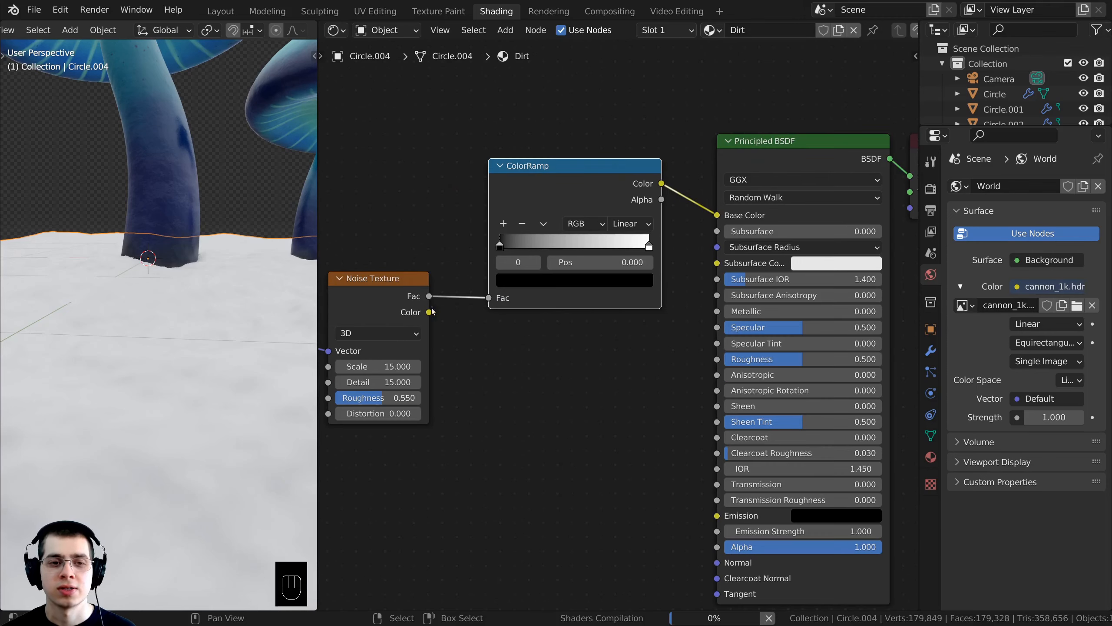
{"action": "scroll", "coordinate": [405, 305], "scroll_direction": "up", "scroll_amount": 1}
{"action": "left_click", "coordinate": [793, 146]}
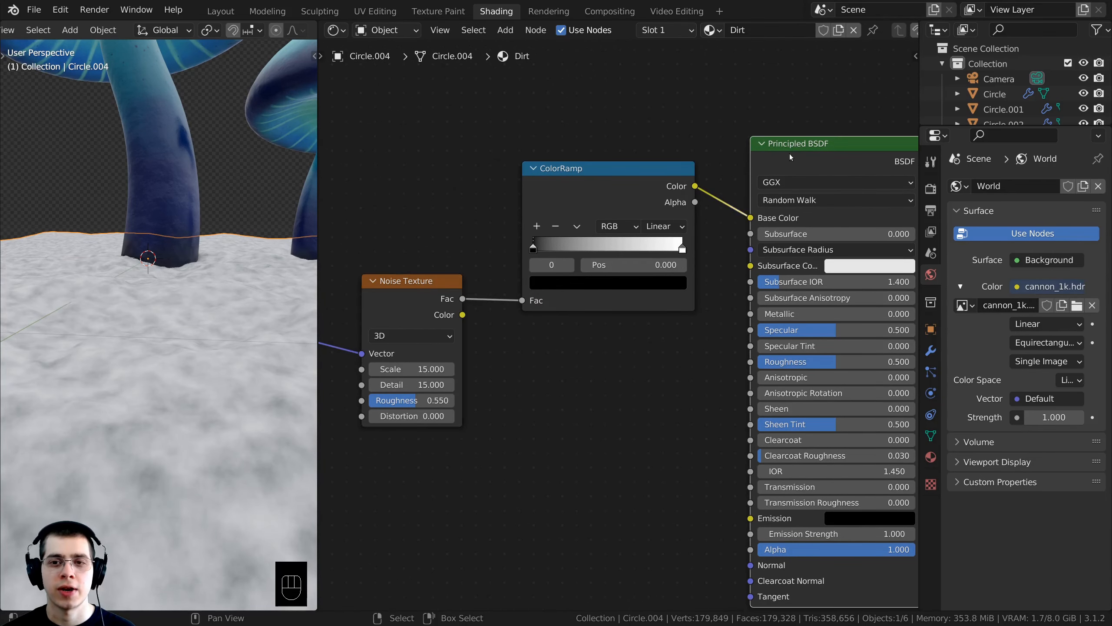
{"action": "scroll", "coordinate": [535, 333], "scroll_direction": "up", "scroll_amount": 1}
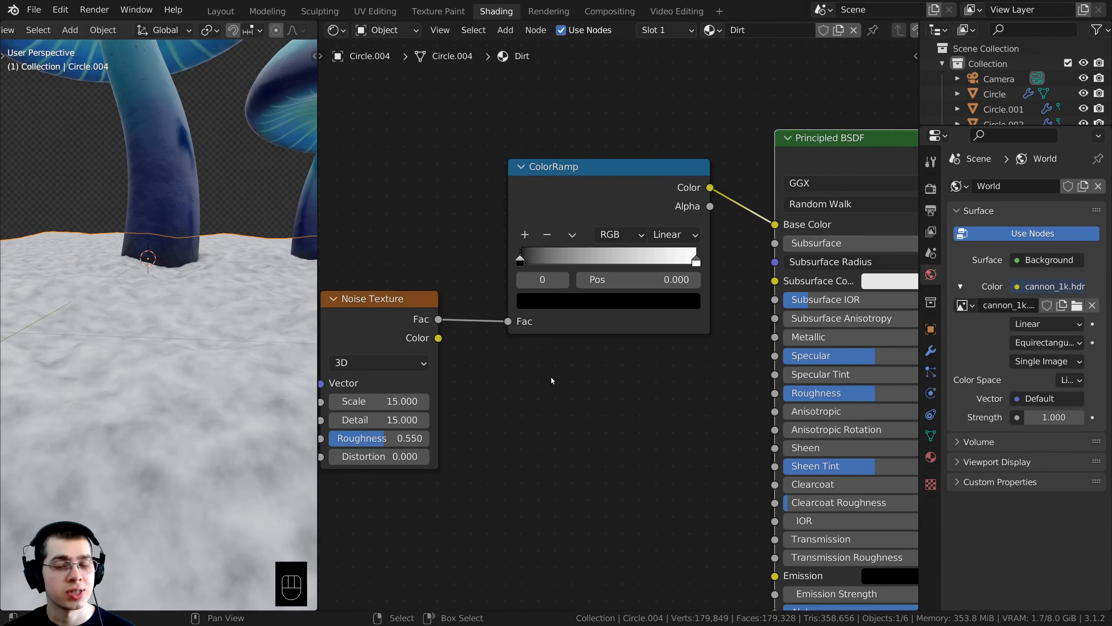
Change the ColorRamp's white stop at position 1.000 to a dark brown and check the ground up close.
{"action": "left_click", "coordinate": [696, 262]}
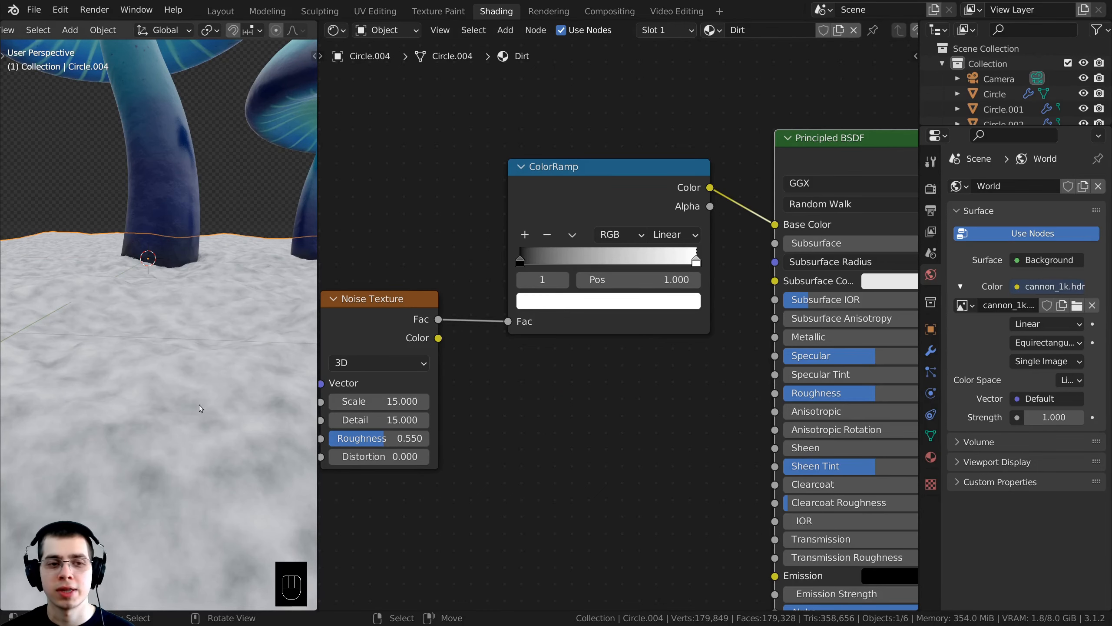
{"action": "left_click", "coordinate": [698, 263]}
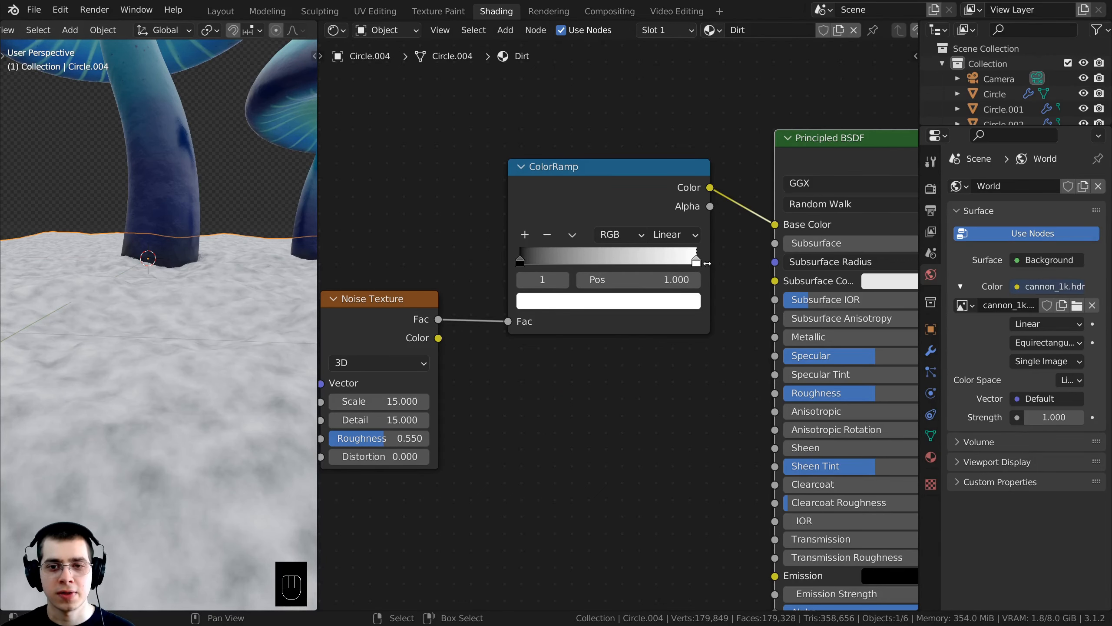
{"action": "scroll", "coordinate": [582, 318], "scroll_direction": "down", "scroll_amount": 1}
{"action": "middle_click_drag", "start_coordinate": [582, 318], "coordinate": [587, 329]}
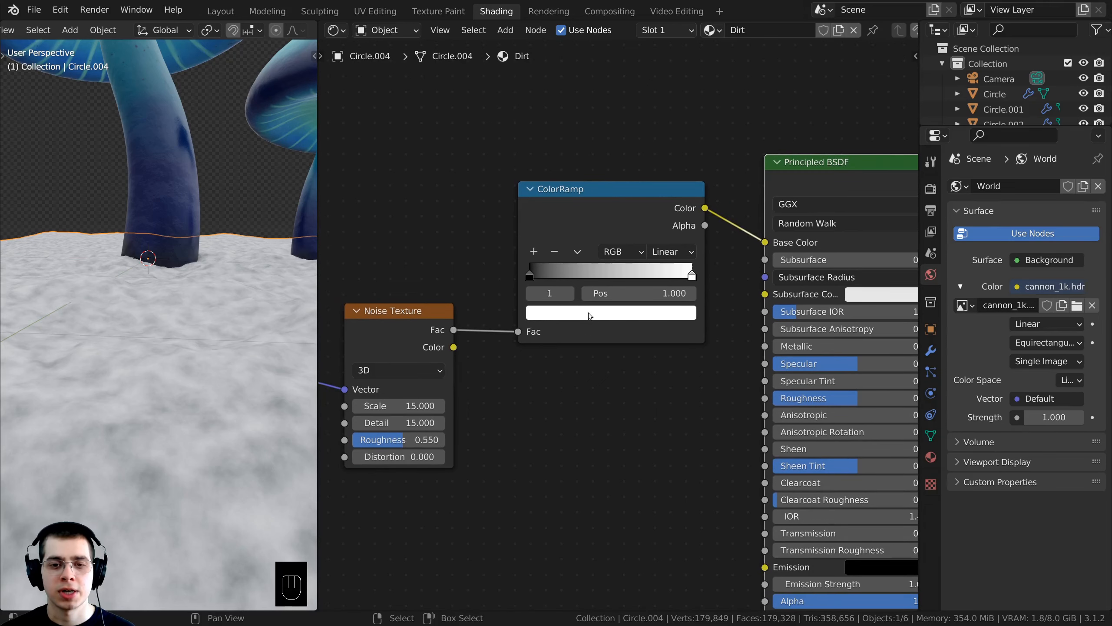
{"action": "left_click", "coordinate": [588, 313]}
{"action": "left_click_drag", "start_coordinate": [596, 154], "coordinate": [576, 171]}
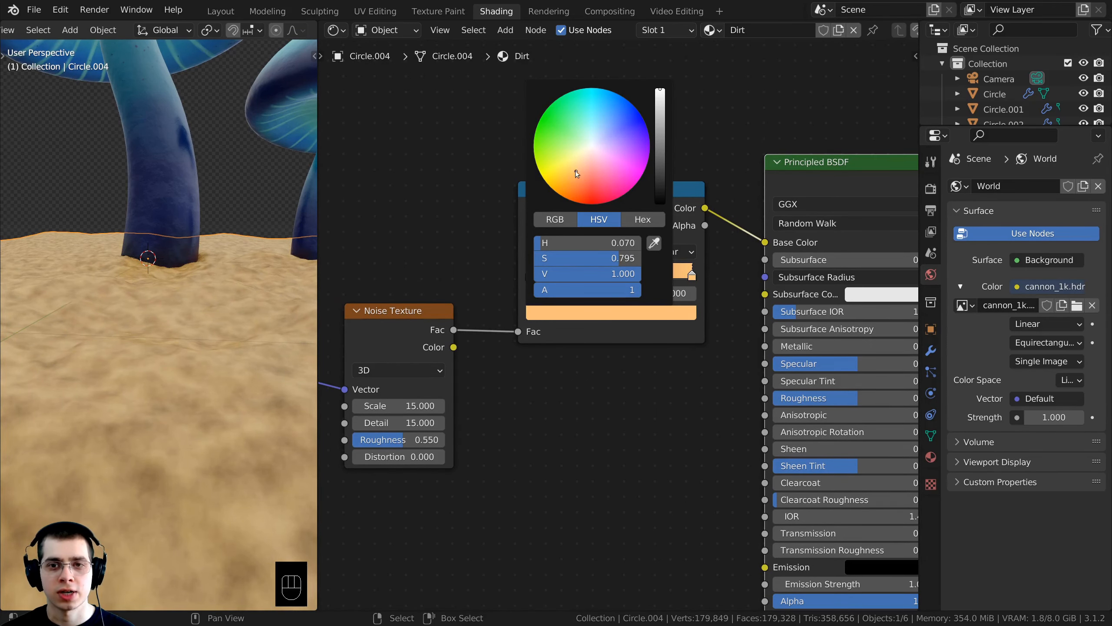
{"action": "left_click_drag", "start_coordinate": [660, 134], "coordinate": [660, 168]}
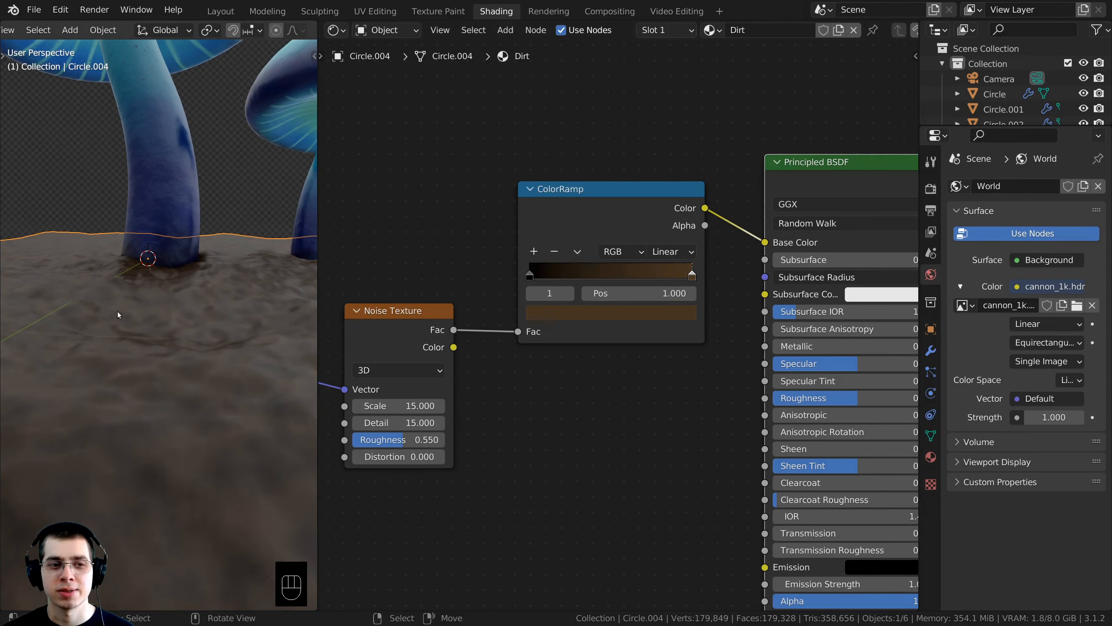
{"action": "middle_click_drag", "start_coordinate": [118, 311], "coordinate": [158, 363]}
{"action": "scroll", "coordinate": [151, 372], "scroll_direction": "up", "scroll_amount": 2}
{"action": "scroll", "coordinate": [492, 372], "scroll_direction": "down", "scroll_amount": 3}
Connect the Noise Texture's Fac output to the Principled BSDF's Roughness input.
{"action": "middle_click_drag", "start_coordinate": [492, 376], "coordinate": [517, 318]}
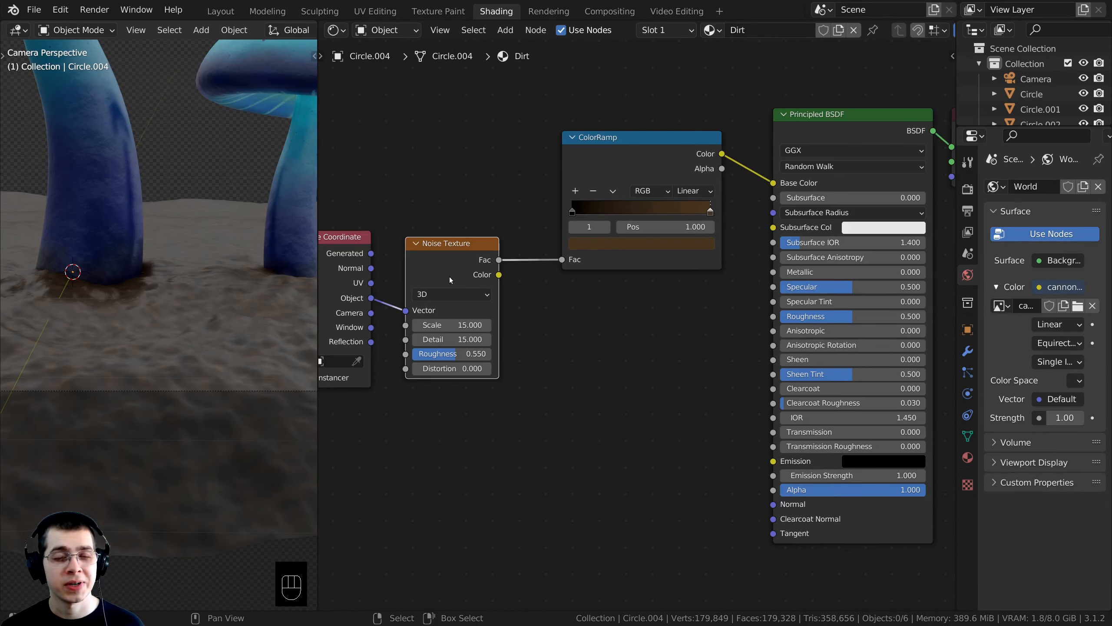
{"action": "left_click", "coordinate": [464, 254]}
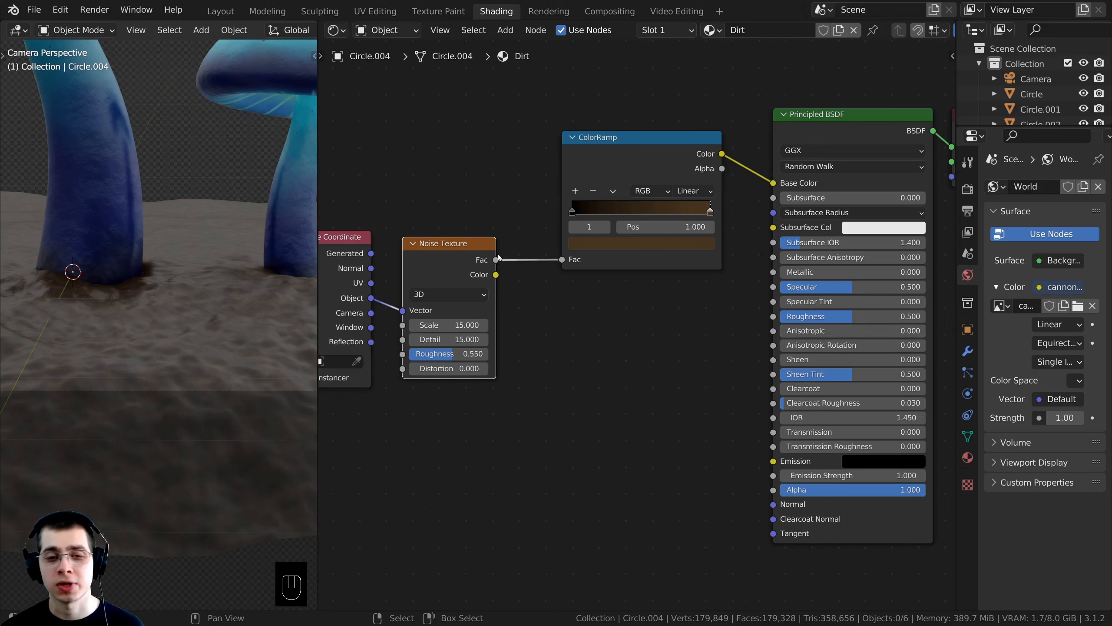
{"action": "left_click_drag", "start_coordinate": [495, 261], "coordinate": [770, 317]}
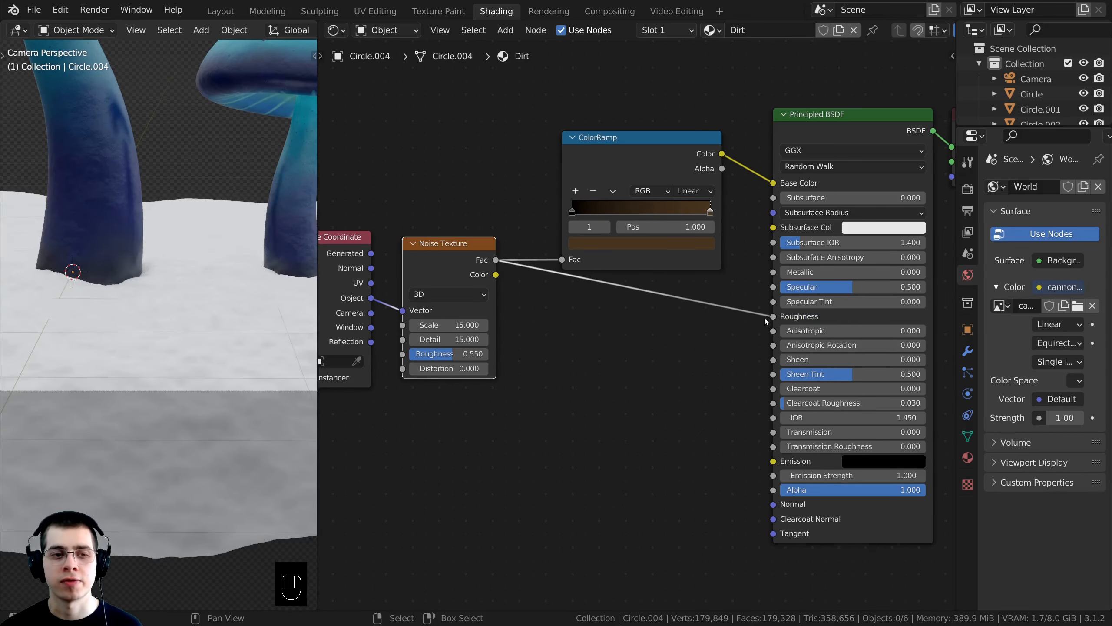
Insert a second ColorRamp node on the link from the Noise Texture to Roughness, below the first ColorRamp.
{"action": "middle_click_drag", "start_coordinate": [544, 294], "coordinate": [508, 293]}
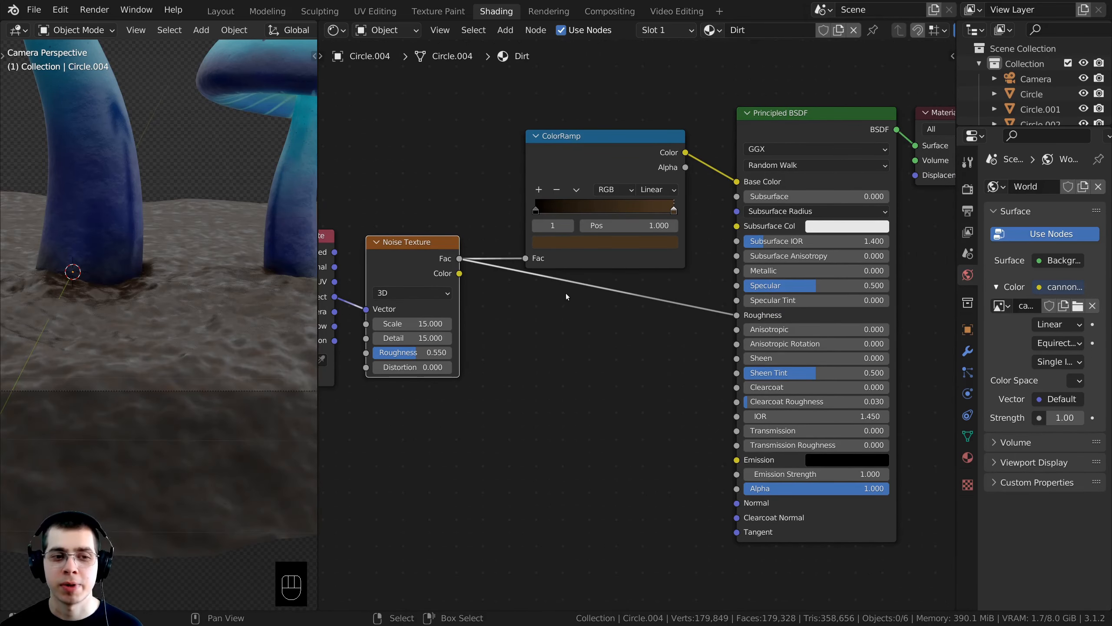
{"action": "scroll", "coordinate": [553, 308], "scroll_direction": "up", "scroll_amount": 1}
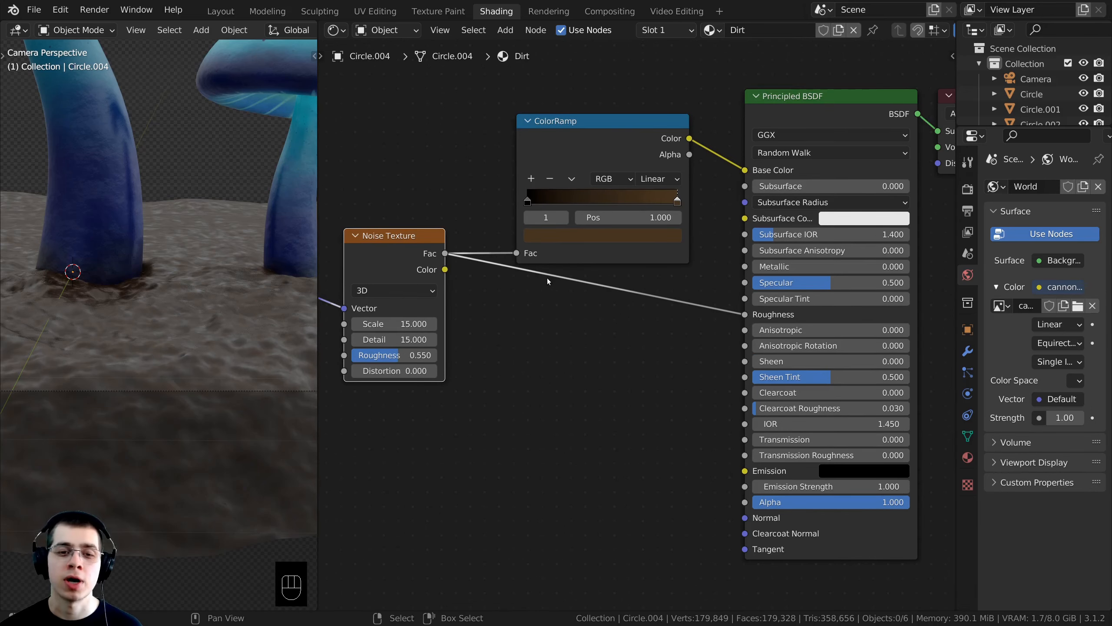
{"action": "key", "text": "shift+a"}
{"action": "left_click", "coordinate": [495, 280]}
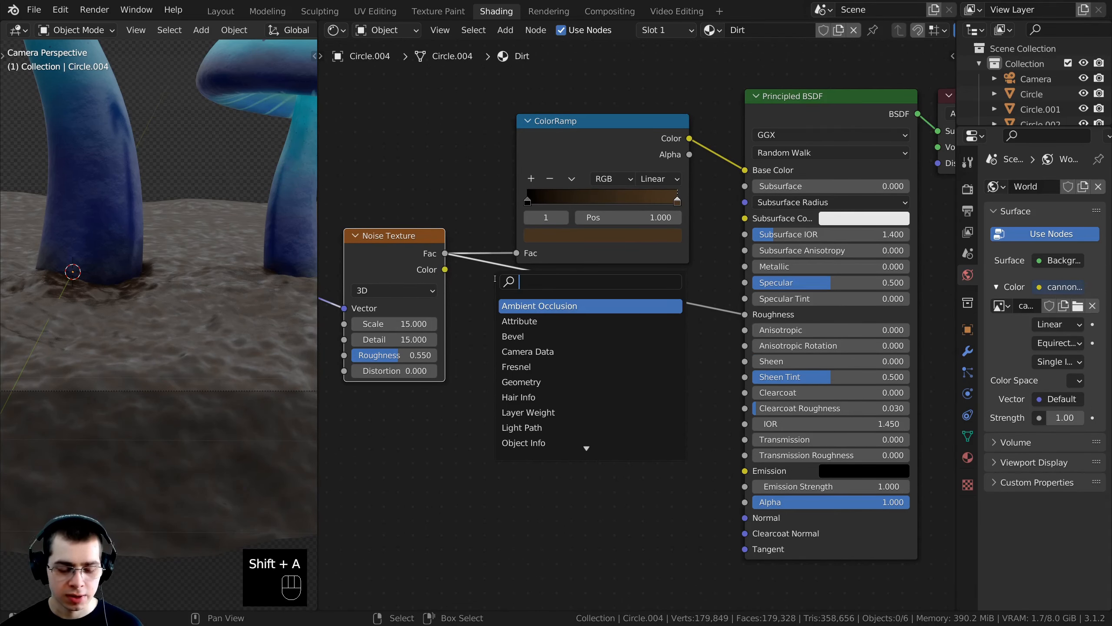
{"action": "type", "text": "col"}
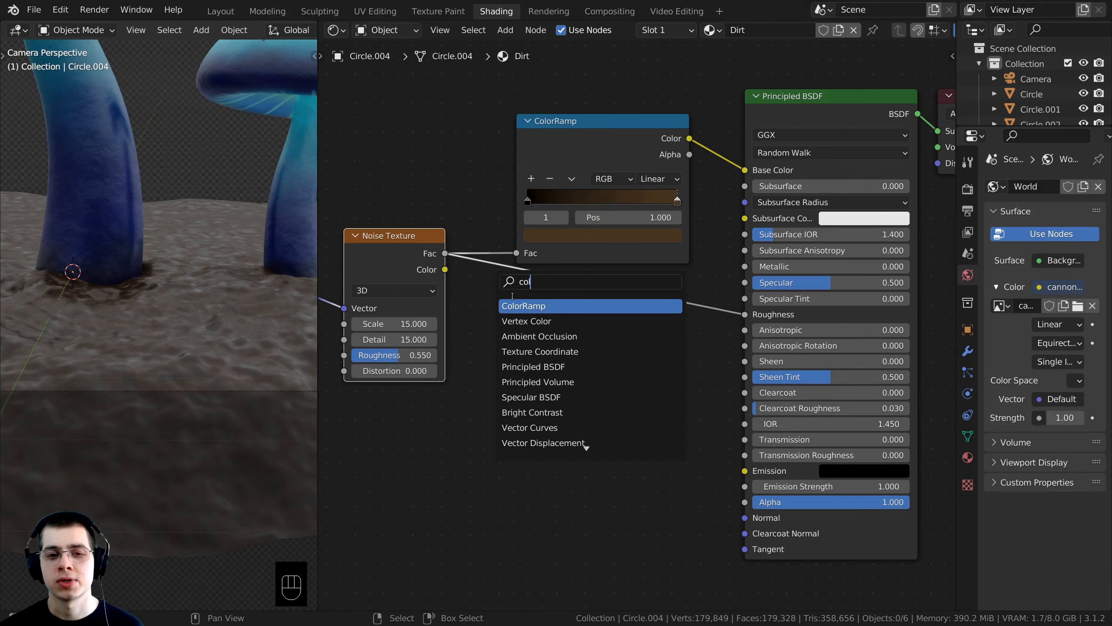
{"action": "left_click", "coordinate": [518, 307]}
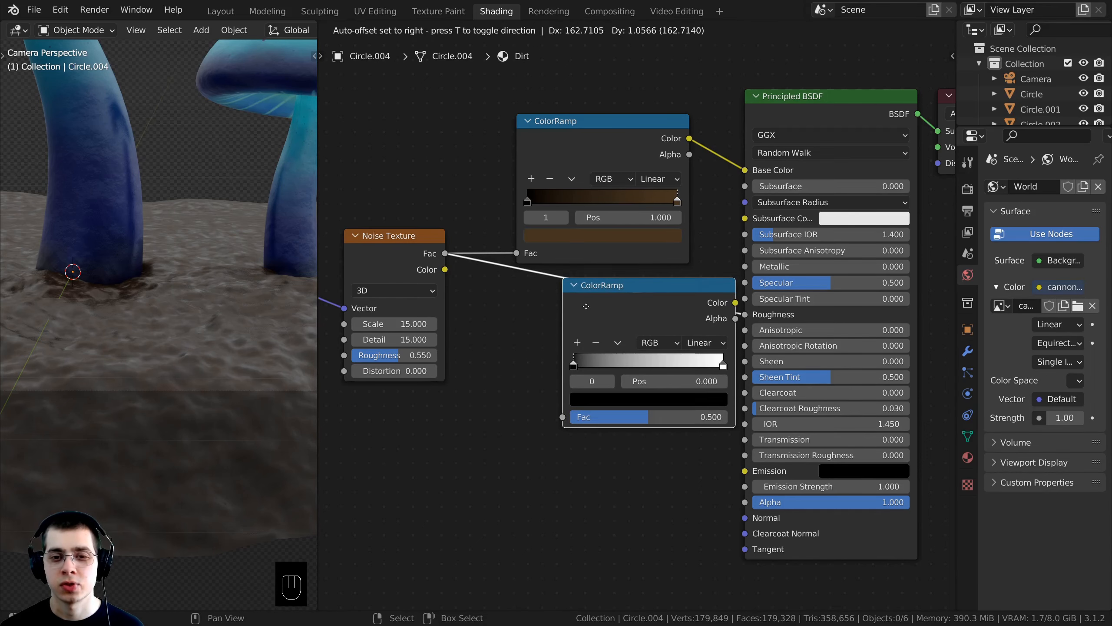
{"action": "left_click", "coordinate": [590, 305]}
{"action": "scroll", "coordinate": [595, 306], "scroll_direction": "up", "scroll_amount": 1}
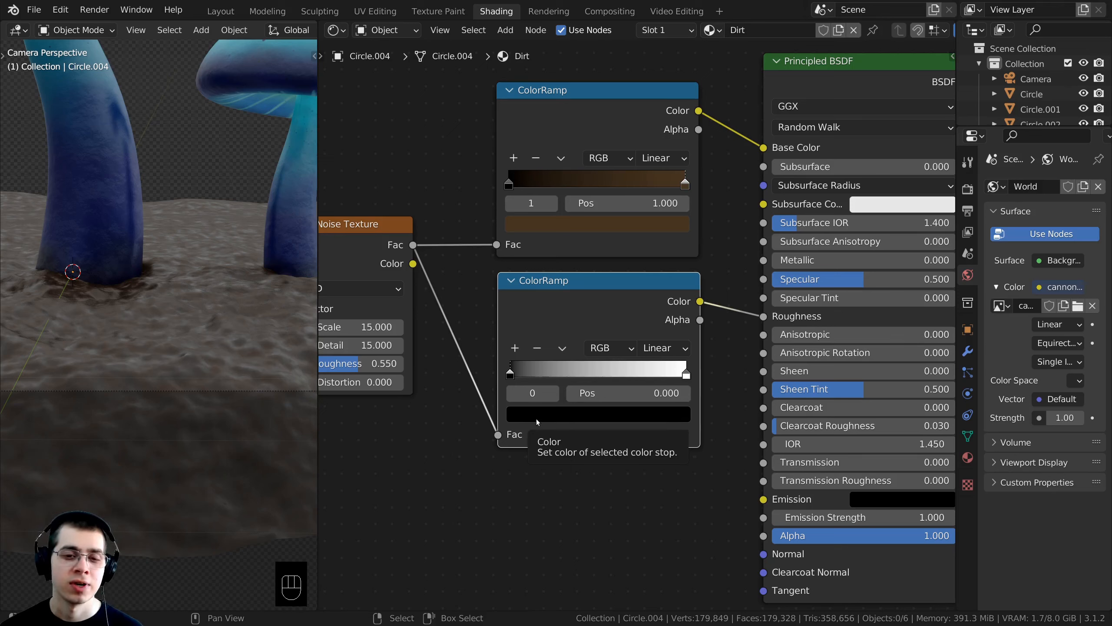
Lighten the black stop of the roughness ColorRamp to a medium gray.
{"action": "left_click", "coordinate": [535, 417]}
{"action": "mouse_move", "coordinate": [569, 372]}
{"action": "left_mouse_down"}
{"action": "mouse_move", "coordinate": [604, 372]}
{"action": "mouse_move", "coordinate": [581, 372]}
{"action": "left_mouse_up"}
{"action": "scroll", "coordinate": [136, 563], "scroll_direction": "down", "scroll_amount": 3}
{"action": "scroll", "coordinate": [501, 472], "scroll_direction": "down", "scroll_amount": 5}
Connect the Noise Texture's Fac output to the Principled BSDF's Normal input.
{"action": "middle_click_drag", "start_coordinate": [496, 400], "coordinate": [560, 365]}
{"action": "scroll", "coordinate": [516, 249], "scroll_direction": "up", "scroll_amount": 1}
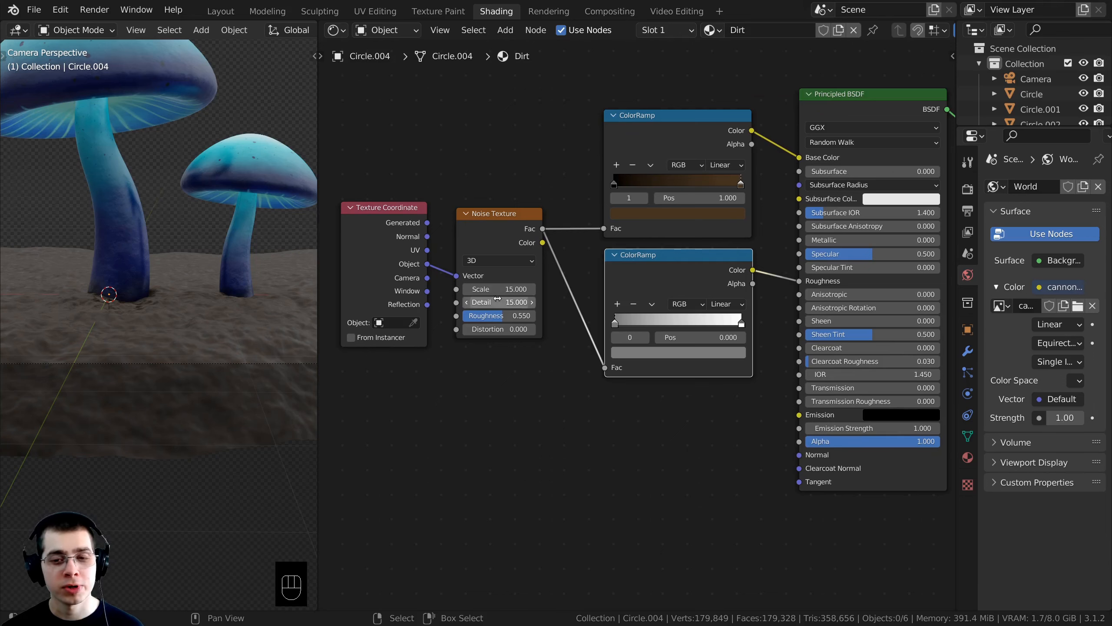
{"action": "scroll", "coordinate": [498, 302], "scroll_direction": "up", "scroll_amount": 1}
{"action": "middle_click_drag", "start_coordinate": [500, 267], "coordinate": [439, 190]}
{"action": "mouse_move", "coordinate": [487, 140]}
{"action": "left_mouse_down"}
{"action": "mouse_move", "coordinate": [533, 175]}
{"action": "mouse_move", "coordinate": [713, 378]}
{"action": "mouse_move", "coordinate": [787, 403]}
{"action": "left_mouse_up"}
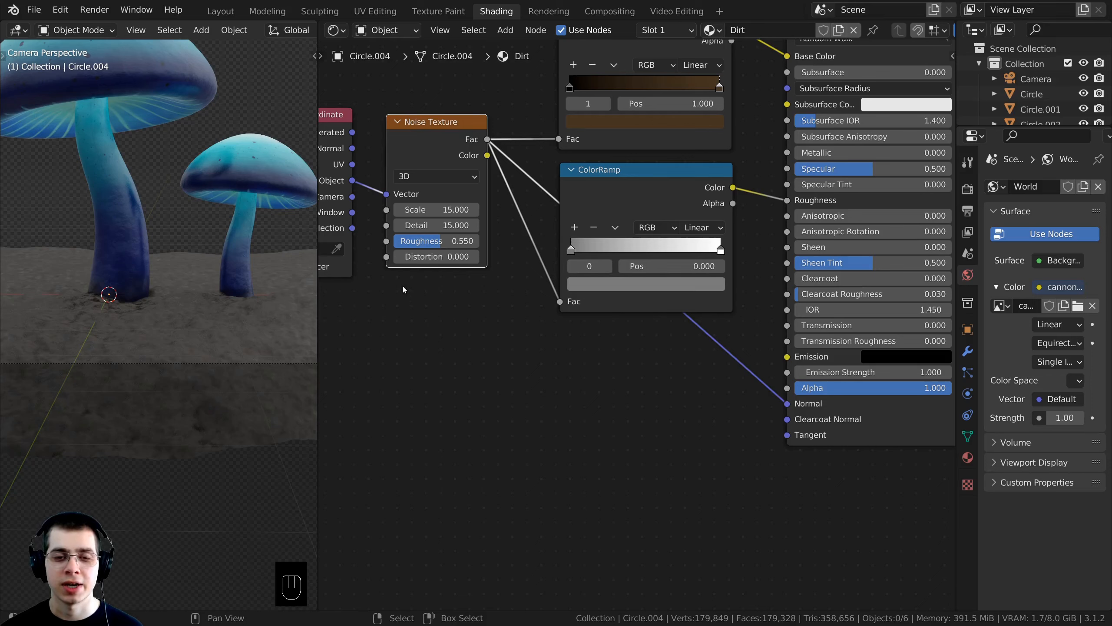
Add a Bump node on the link from the Noise Texture to the Principled BSDF's Normal input.
{"action": "key", "text": "shift+a"}
{"action": "left_click", "coordinate": [375, 290]}
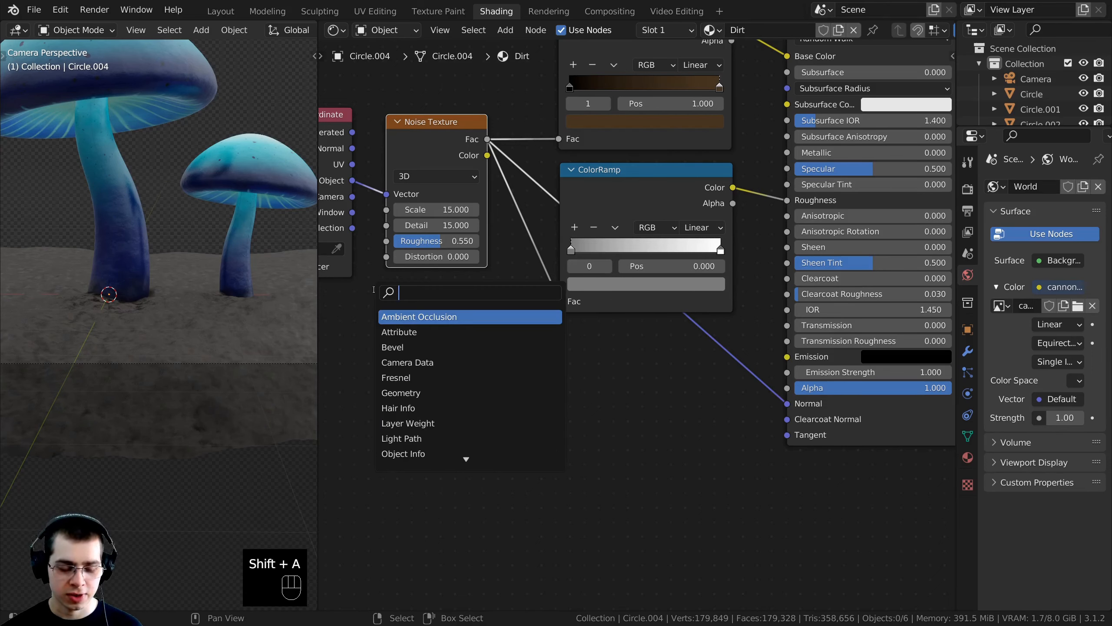
{"action": "type", "text": "bum"}
{"action": "left_click", "coordinate": [408, 316]}
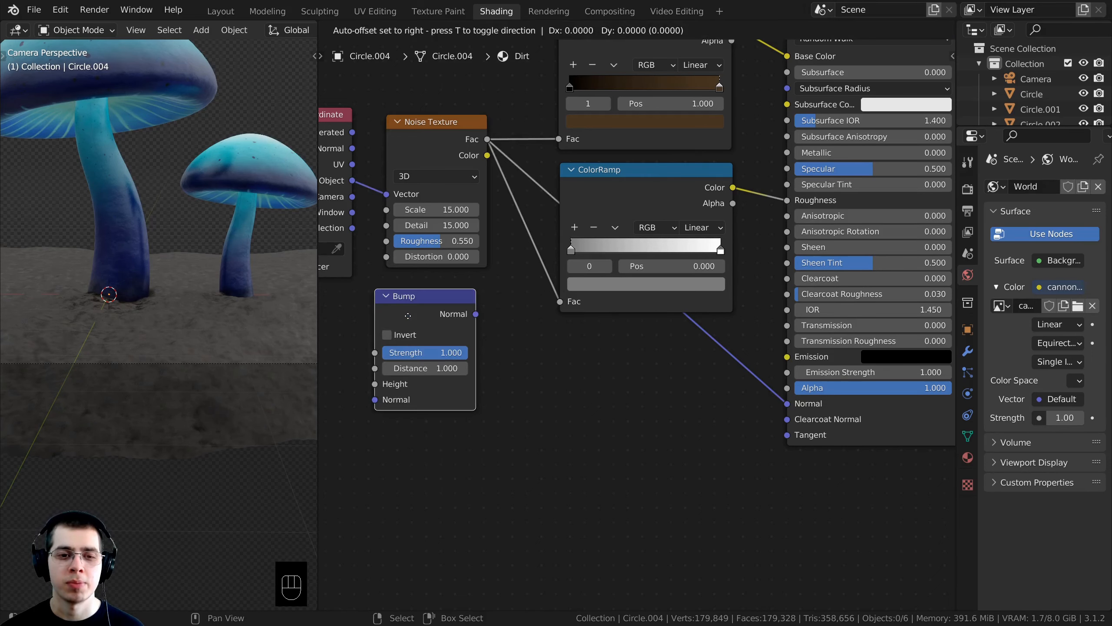
{"action": "left_click", "coordinate": [698, 351]}
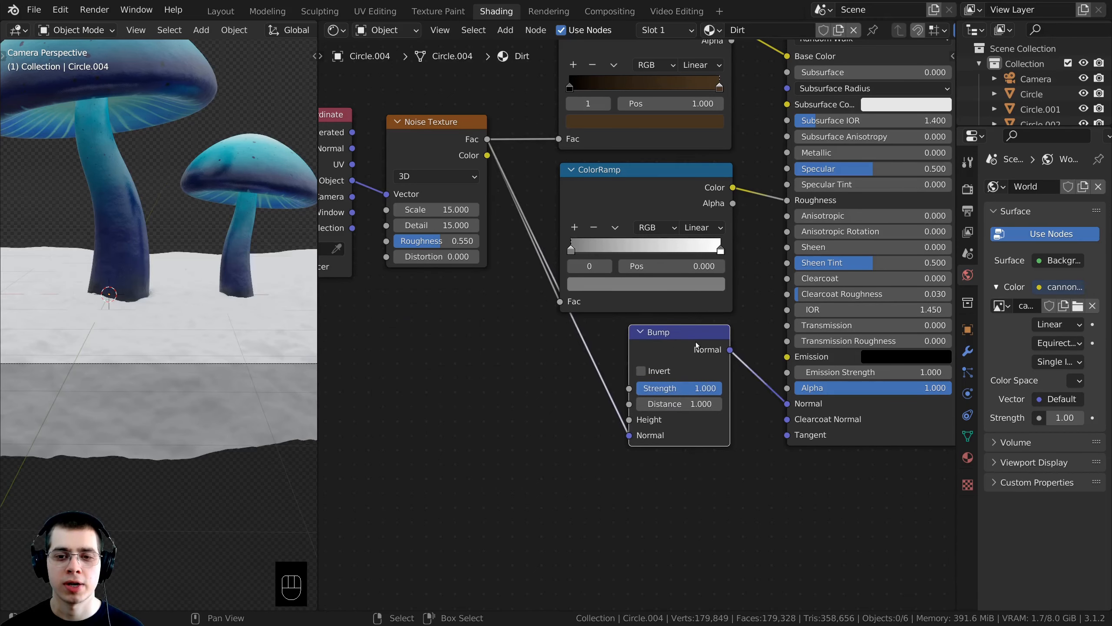
Move the Noise Texture link from the Bump node's Normal input to its Height input and tidy the node placement.
{"action": "left_click_drag", "start_coordinate": [697, 348], "coordinate": [652, 364]}
{"action": "mouse_move", "coordinate": [479, 141]}
{"action": "left_mouse_down"}
{"action": "mouse_move", "coordinate": [464, 164]}
{"action": "mouse_move", "coordinate": [492, 121]}
{"action": "left_mouse_up"}
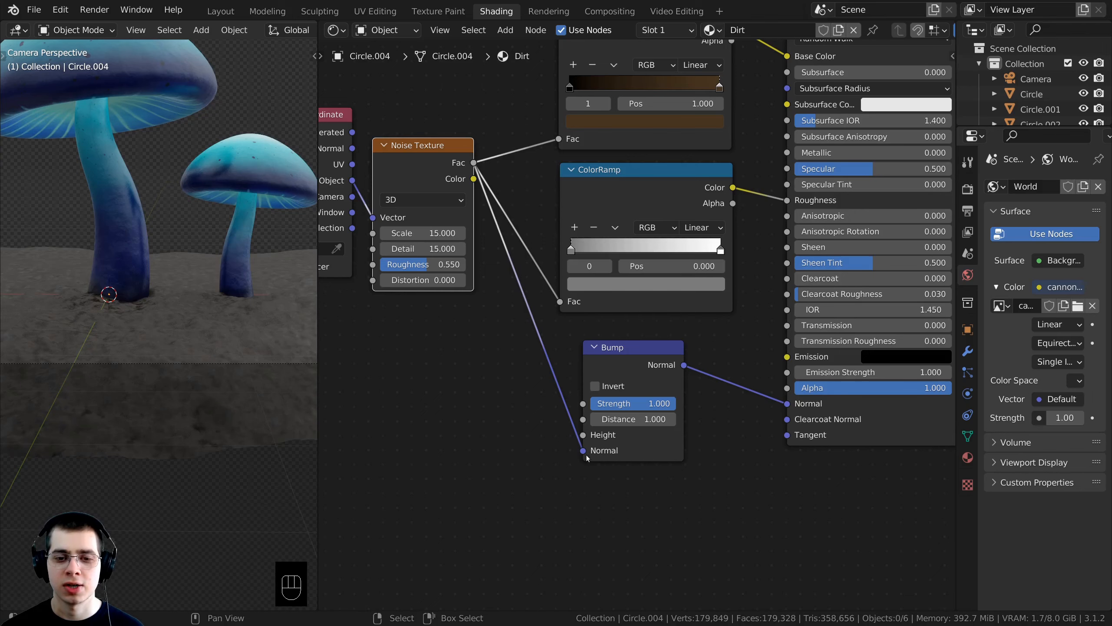
{"action": "mouse_move", "coordinate": [586, 454]}
{"action": "left_mouse_down"}
{"action": "mouse_move", "coordinate": [560, 444]}
{"action": "mouse_move", "coordinate": [581, 439]}
{"action": "left_mouse_up"}
{"action": "scroll", "coordinate": [673, 414], "scroll_direction": "up", "scroll_amount": 4}
{"action": "left_click_drag", "start_coordinate": [622, 324], "coordinate": [631, 307]}
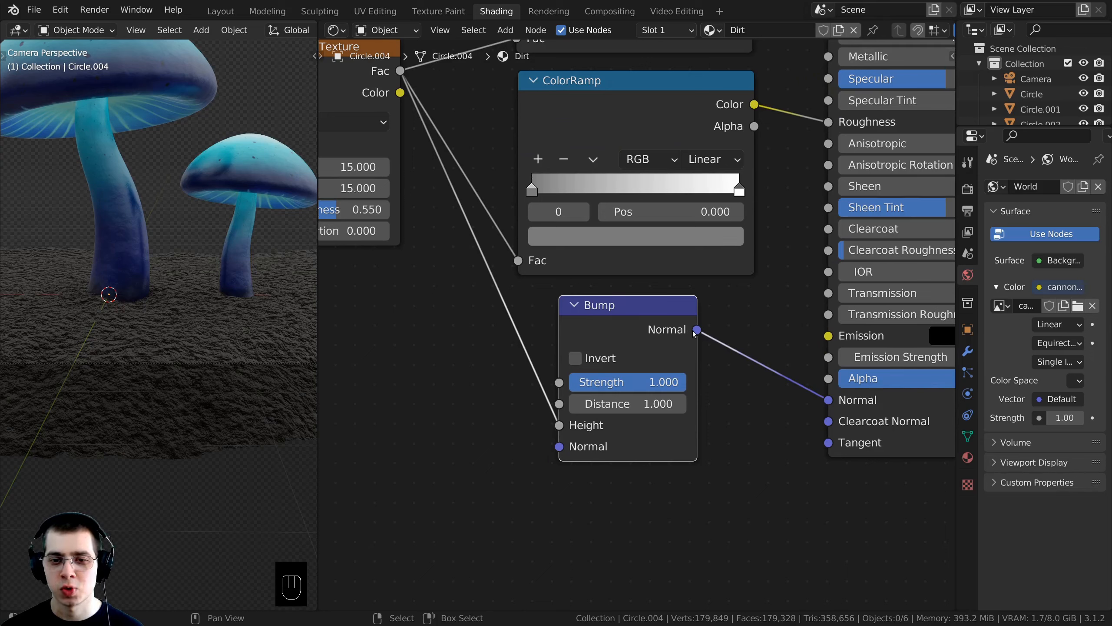
{"action": "left_click_drag", "start_coordinate": [696, 331], "coordinate": [740, 316]}
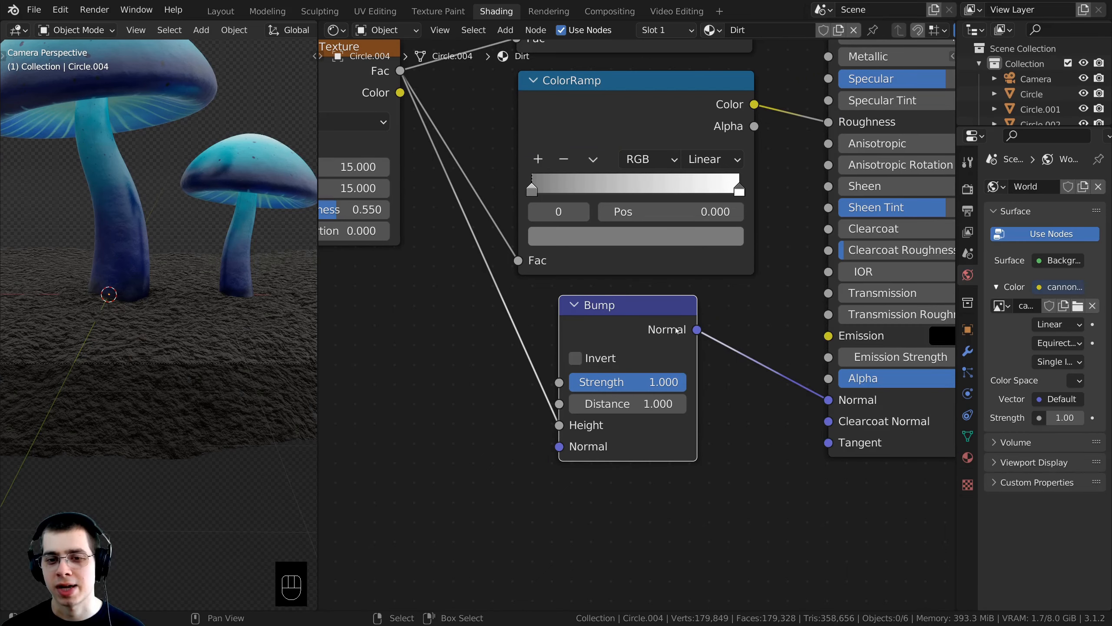
{"action": "left_click_drag", "start_coordinate": [646, 324], "coordinate": [655, 322]}
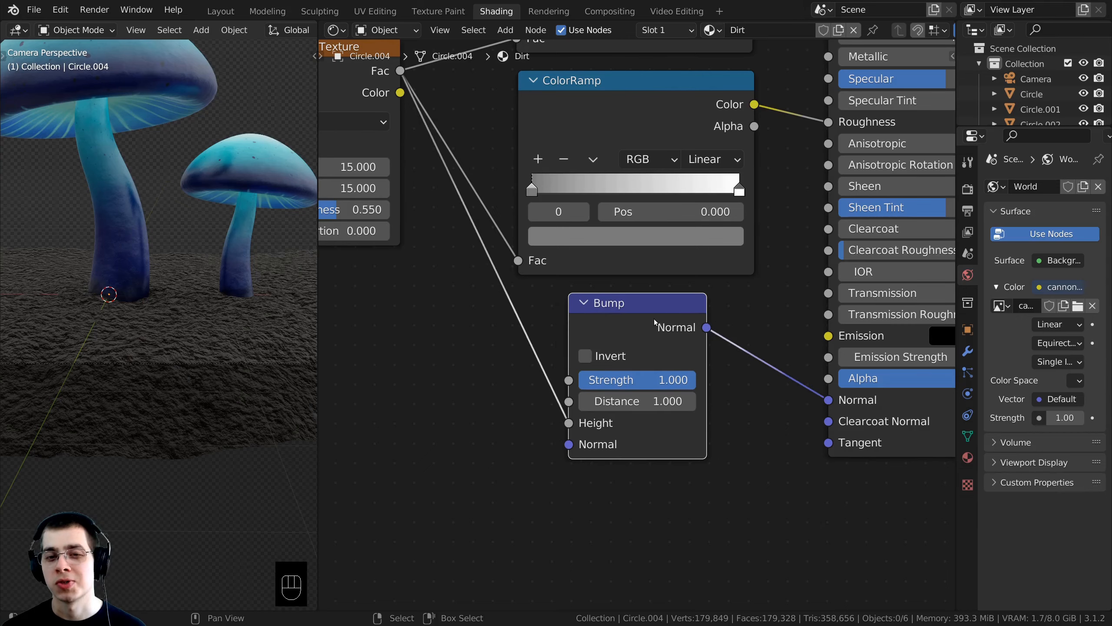
Set the Bump node's Strength to 0.4 and check the ground up close and from the camera view.
{"action": "middle_click_drag", "start_coordinate": [211, 364], "coordinate": [218, 352], "text": "shift"}
{"action": "scroll", "coordinate": [153, 355], "scroll_direction": "up", "scroll_amount": 8}
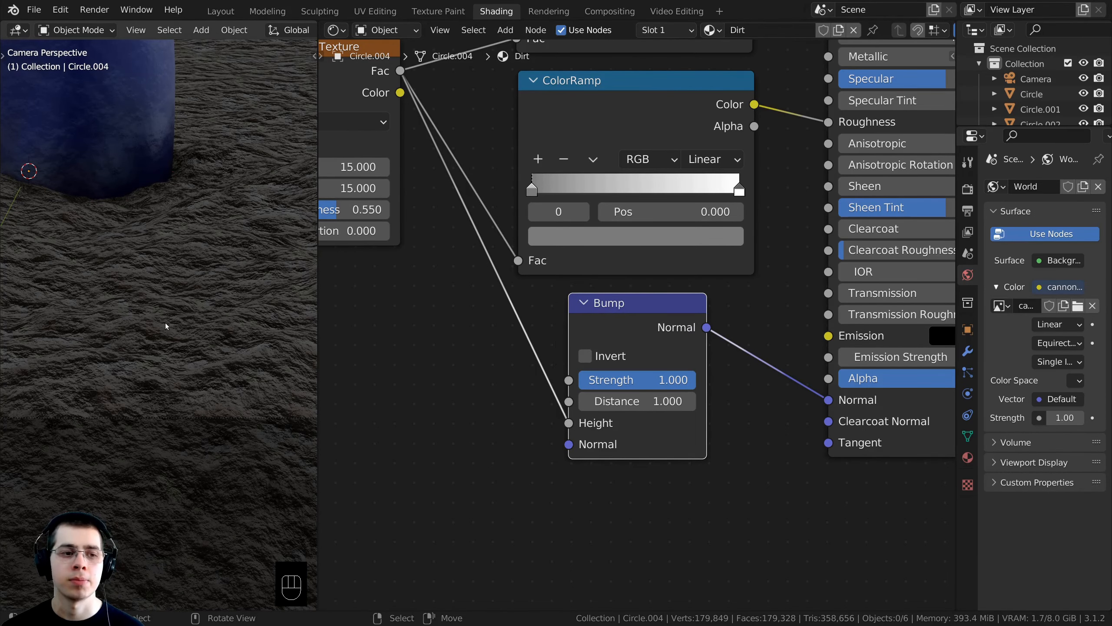
{"action": "middle_click_drag", "start_coordinate": [245, 397], "coordinate": [223, 175]}
{"action": "scroll", "coordinate": [213, 365], "scroll_direction": "up", "scroll_amount": 7}
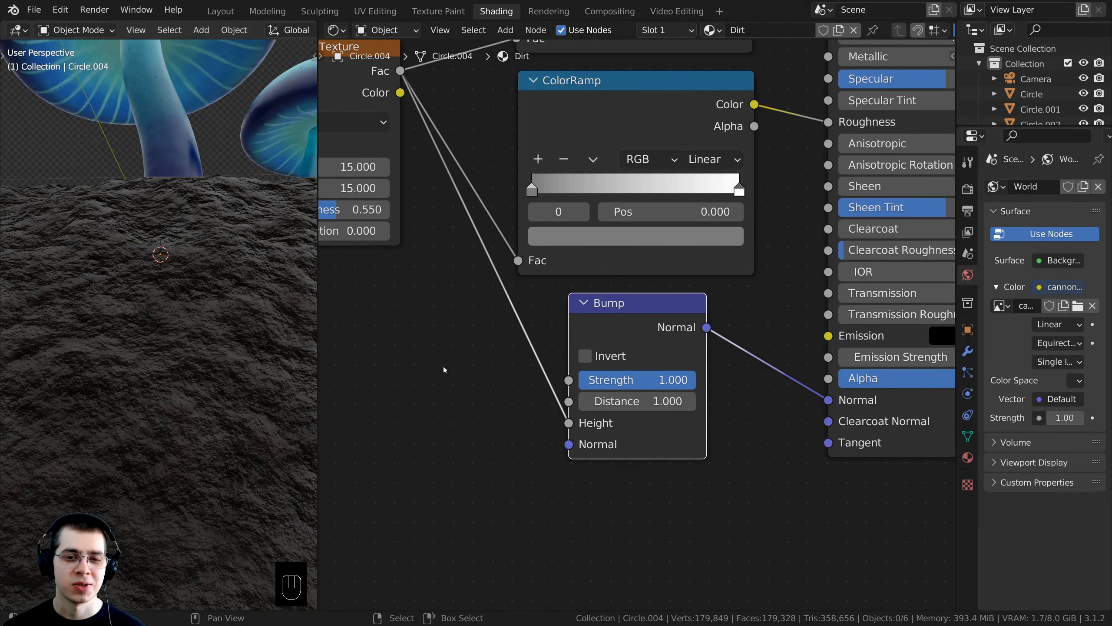
{"action": "left_click", "coordinate": [637, 381]}
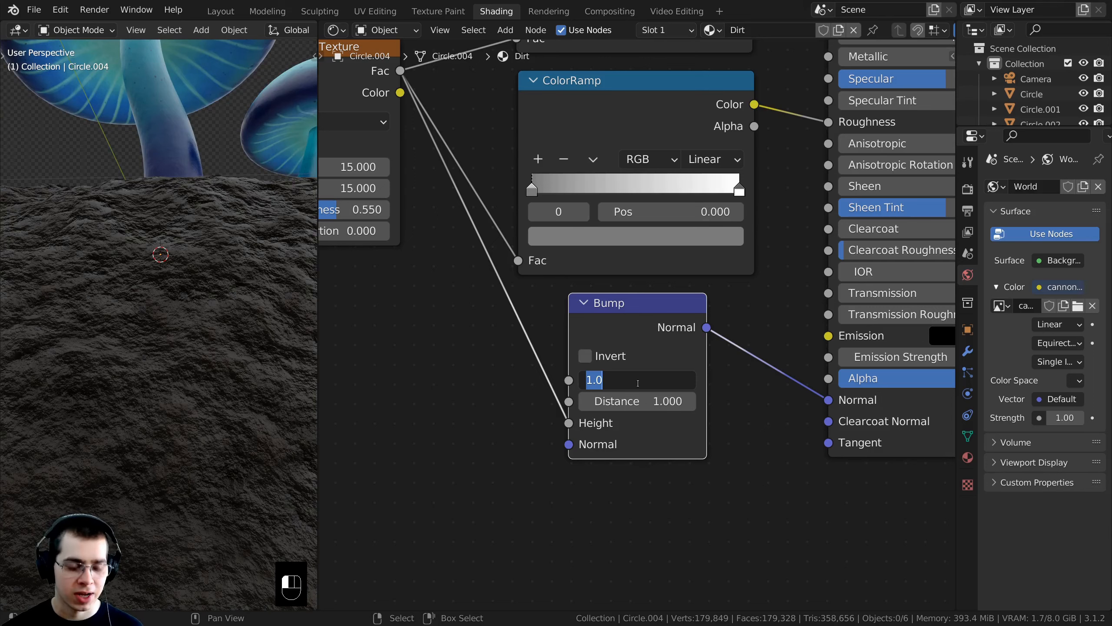
{"action": "type", "text": ".4"}
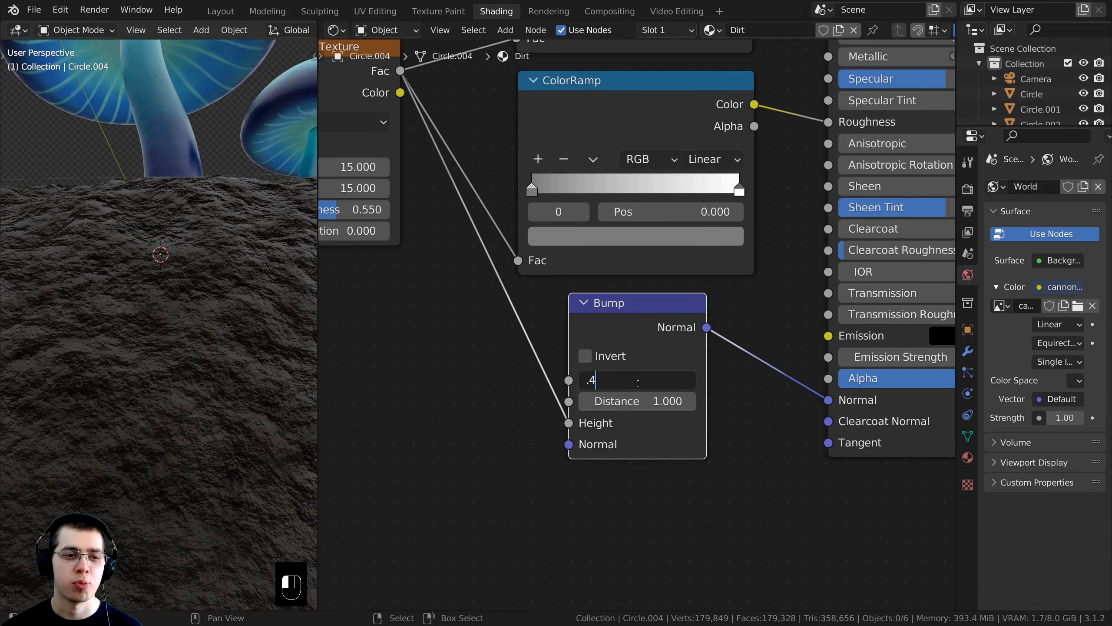
{"action": "key", "text": "Return"}
{"action": "scroll", "coordinate": [162, 398], "scroll_direction": "down", "scroll_amount": 8}
{"action": "mouse_move", "coordinate": [161, 397]}
{"action": "middle_mouse_down"}
{"action": "mouse_move", "coordinate": [176, 439]}
{"action": "mouse_move", "coordinate": [176, 384]}
{"action": "middle_mouse_up"}
{"action": "scroll", "coordinate": [176, 384], "scroll_direction": "up", "scroll_amount": 8}
{"action": "key", "text": "KP_0"}
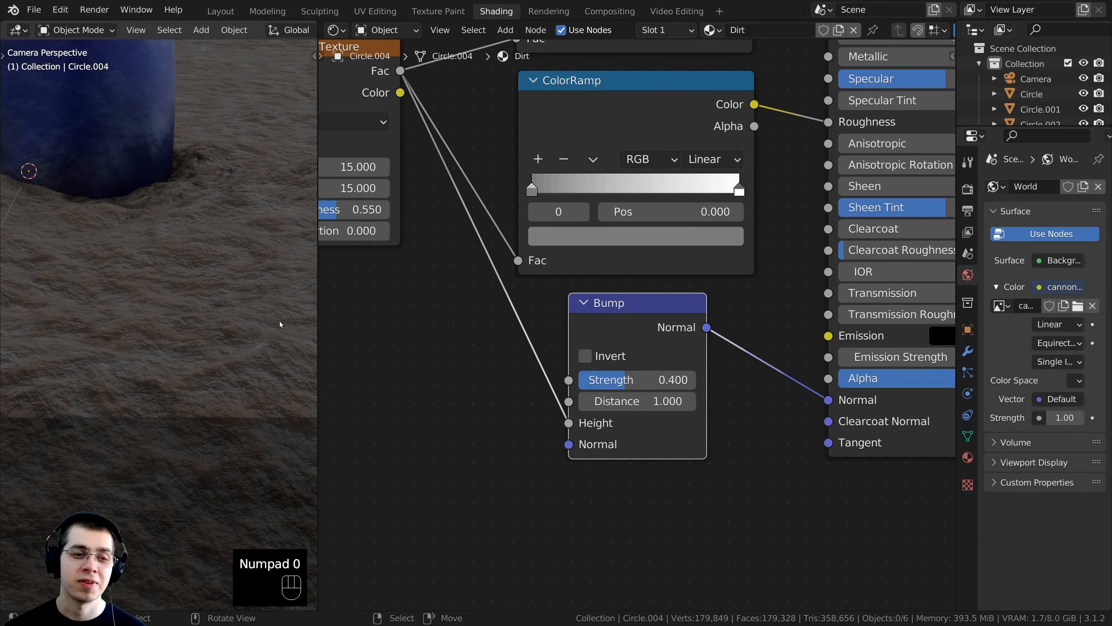
Reposition the Texture Coordinate and Noise Texture nodes in the Dirt material's node tree.
{"action": "scroll", "coordinate": [234, 232], "scroll_direction": "down", "scroll_amount": 5}
{"action": "middle_click_drag", "start_coordinate": [233, 232], "coordinate": [150, 303], "text": "shift"}
{"action": "scroll", "coordinate": [186, 329], "scroll_direction": "down", "scroll_amount": 2}
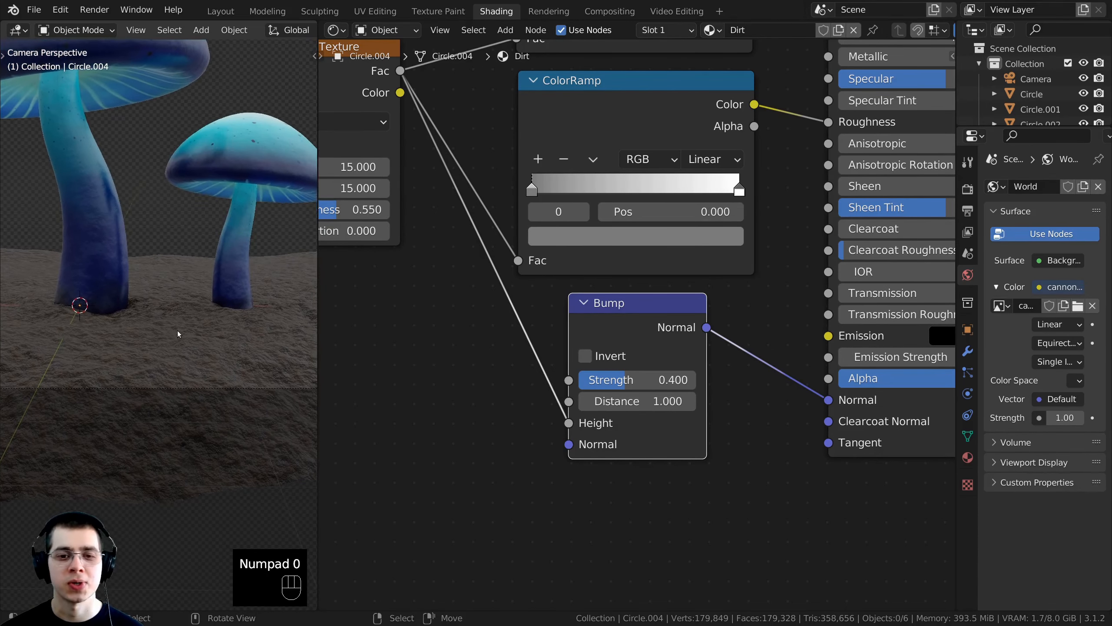
{"action": "scroll", "coordinate": [175, 337], "scroll_direction": "up", "scroll_amount": 4}
{"action": "scroll", "coordinate": [346, 263], "scroll_direction": "down", "scroll_amount": 6}
{"action": "middle_click_drag", "start_coordinate": [346, 223], "coordinate": [425, 271], "text": "shift"}
{"action": "scroll", "coordinate": [425, 272], "scroll_direction": "up", "scroll_amount": 4}
{"action": "left_click_drag", "start_coordinate": [425, 271], "coordinate": [415, 287]}
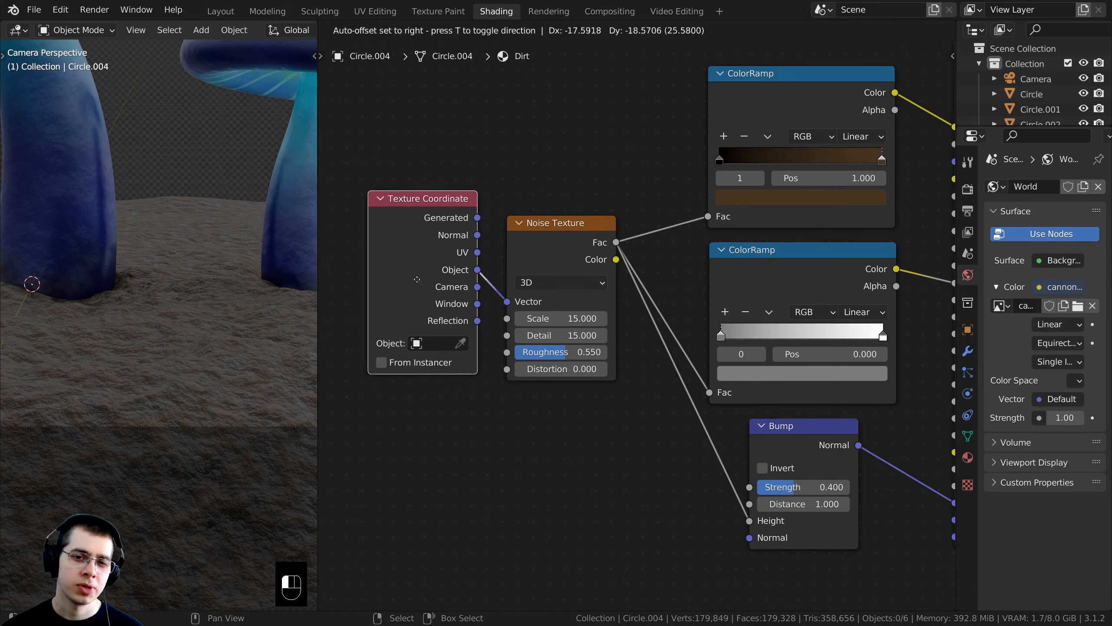
Set the Noise Texture's Scale to 8, check the ground in the camera view and save the file.
{"action": "scroll", "coordinate": [154, 278], "scroll_direction": "down", "scroll_amount": 3}
{"action": "middle_click_drag", "start_coordinate": [154, 278], "coordinate": [180, 324], "text": "shift"}
{"action": "scroll", "coordinate": [181, 325], "scroll_direction": "up", "scroll_amount": 3}
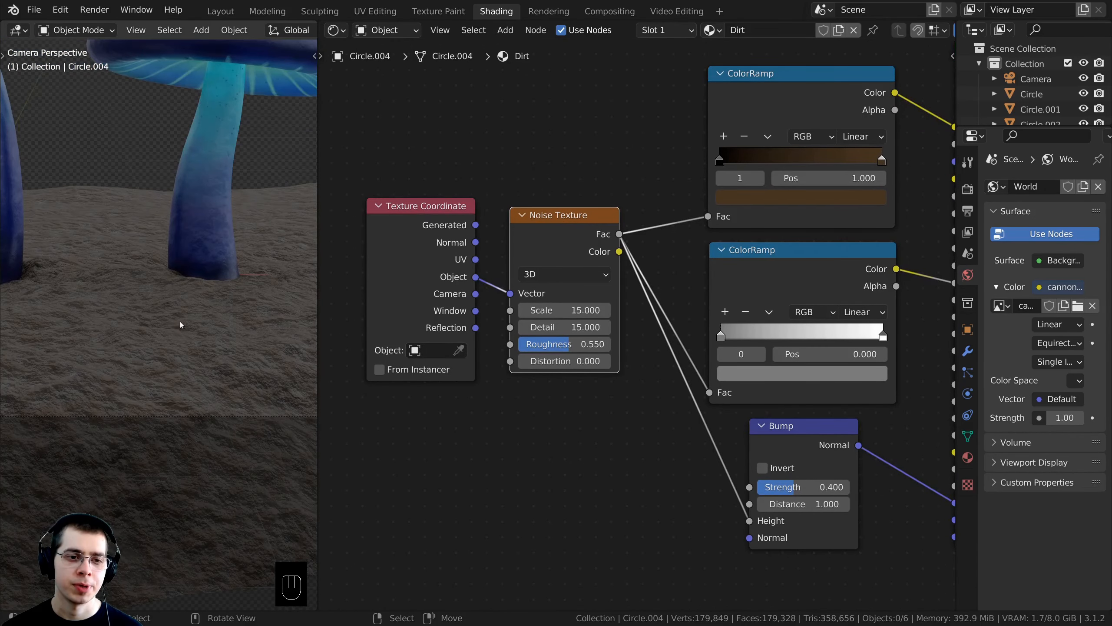
{"action": "left_click", "coordinate": [565, 310]}
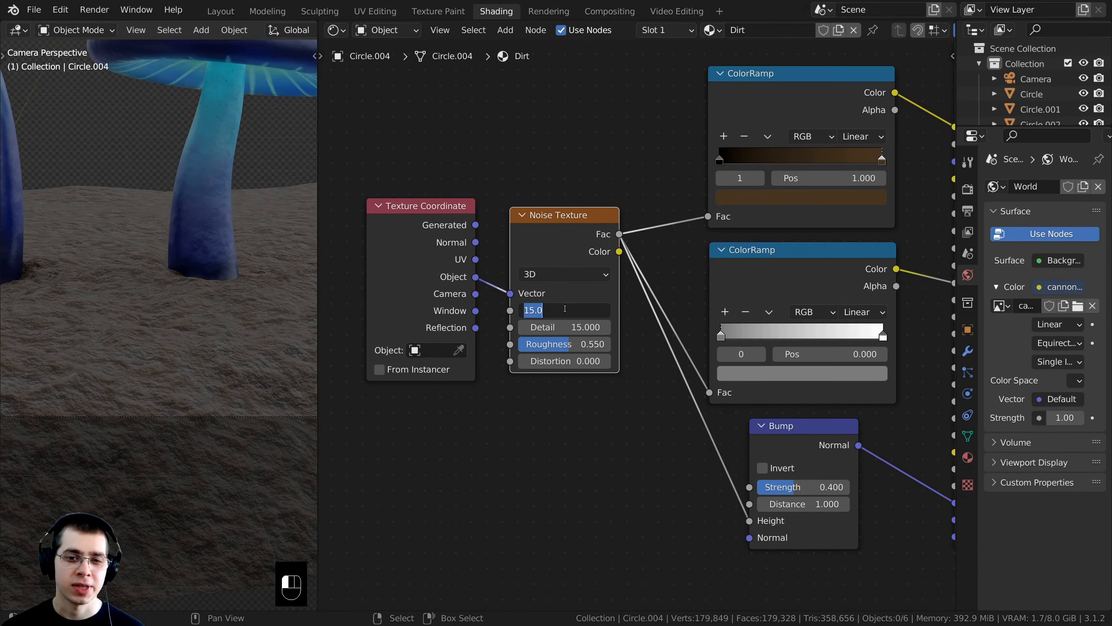
{"action": "type", "text": "8"}
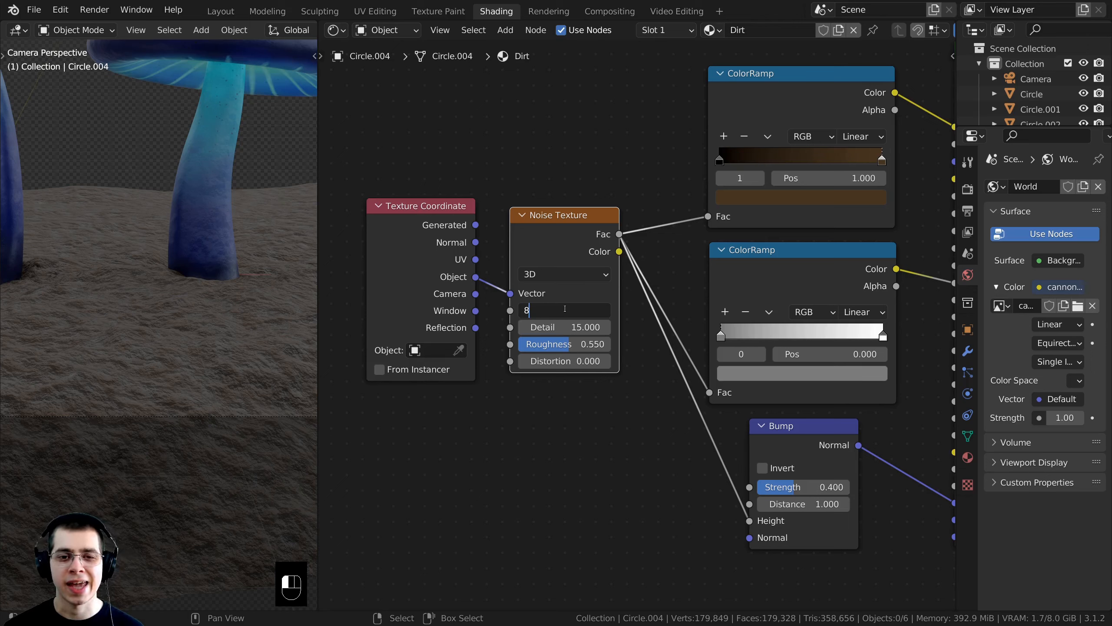
{"action": "key", "text": "Return"}
{"action": "scroll", "coordinate": [198, 307], "scroll_direction": "down", "scroll_amount": 3}
{"action": "scroll", "coordinate": [219, 333], "scroll_direction": "up", "scroll_amount": 4}
{"action": "middle_click_drag", "start_coordinate": [219, 333], "coordinate": [137, 354], "text": "shift"}
{"action": "key", "text": "ctrl+s"}
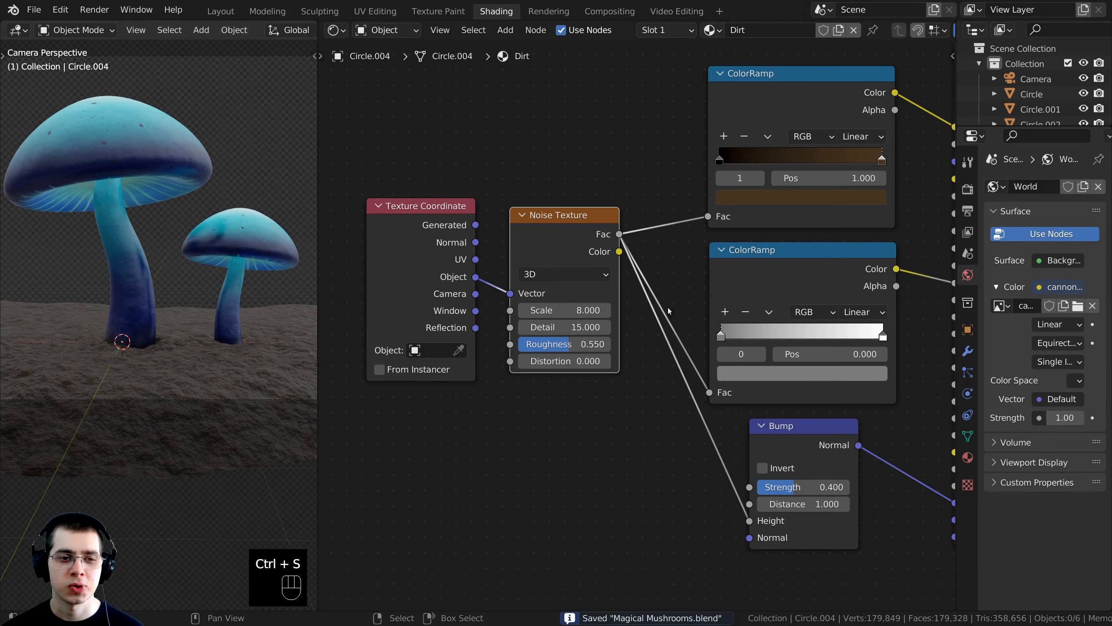
Set the Principled BSDF's Specular value to 0.25 for the Dirt material.
{"action": "middle_click_drag", "start_coordinate": [668, 311], "coordinate": [580, 303]}
{"action": "scroll", "coordinate": [666, 288], "scroll_direction": "up", "scroll_amount": 2}
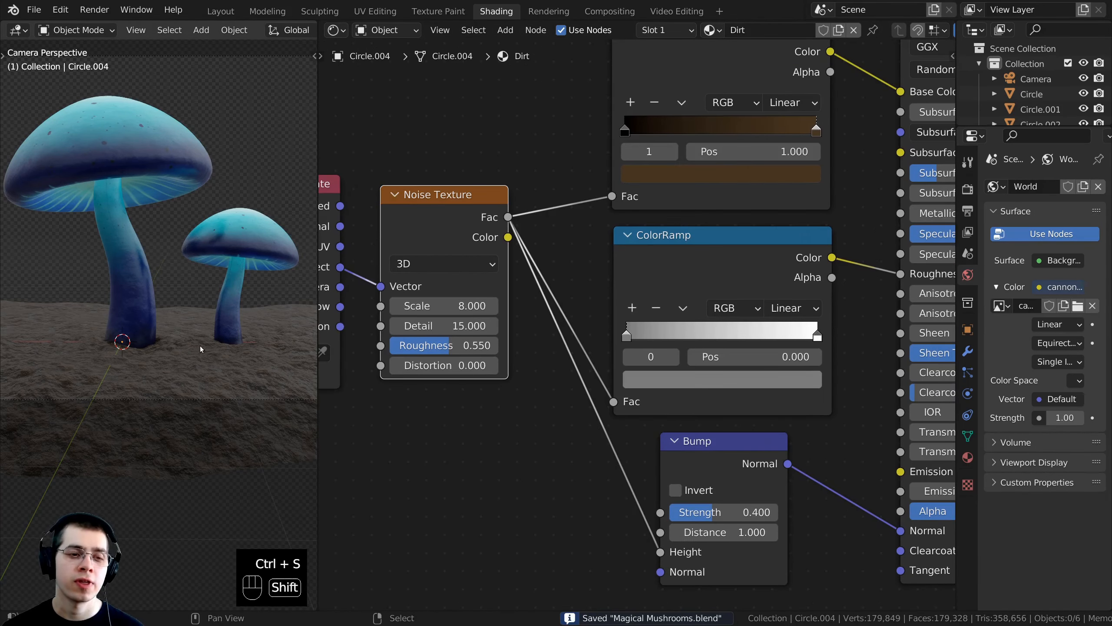
{"action": "scroll", "coordinate": [199, 346], "scroll_direction": "up", "scroll_amount": 4}
{"action": "scroll", "coordinate": [182, 281], "scroll_direction": "up", "scroll_amount": 2, "text": "shift"}
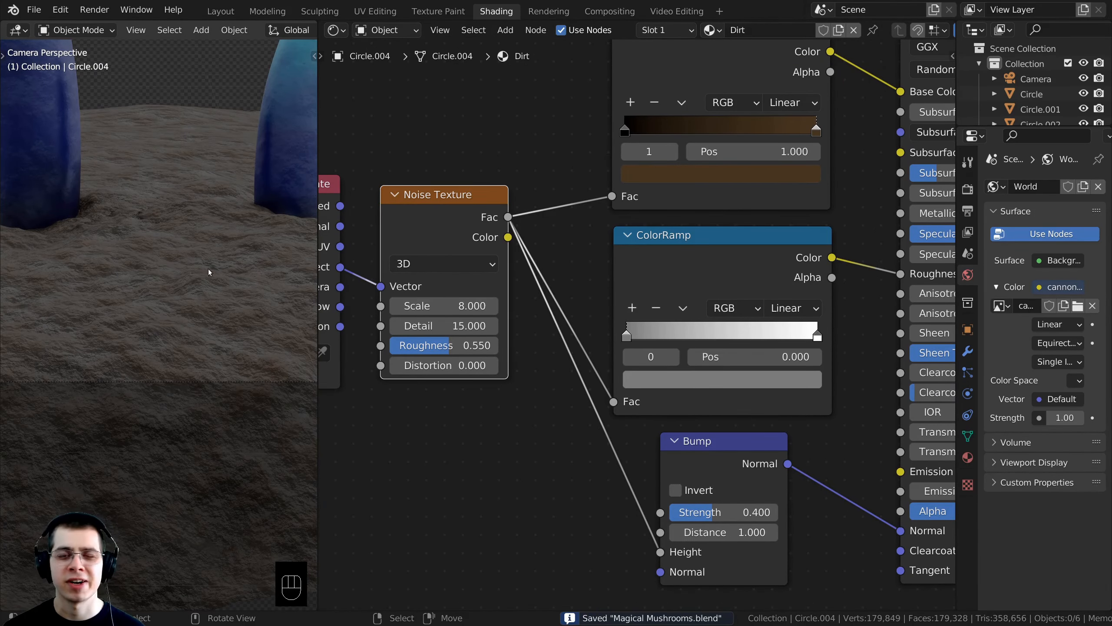
{"action": "scroll", "coordinate": [658, 320], "scroll_direction": "down", "scroll_amount": 2}
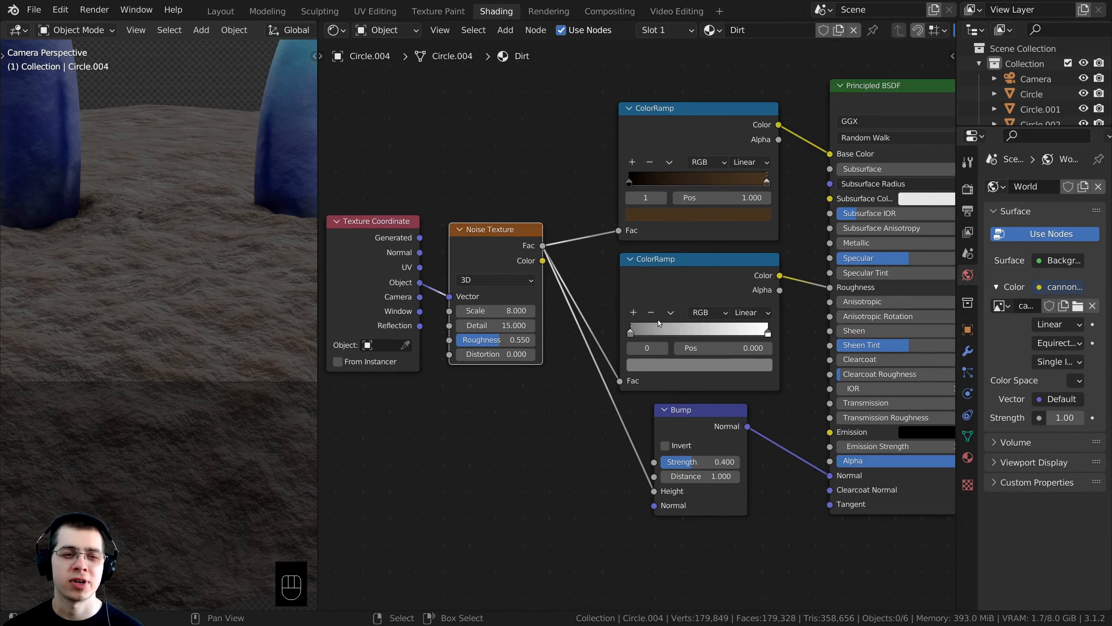
{"action": "middle_click_drag", "start_coordinate": [658, 319], "coordinate": [561, 348]}
{"action": "scroll", "coordinate": [689, 310], "scroll_direction": "up", "scroll_amount": 3}
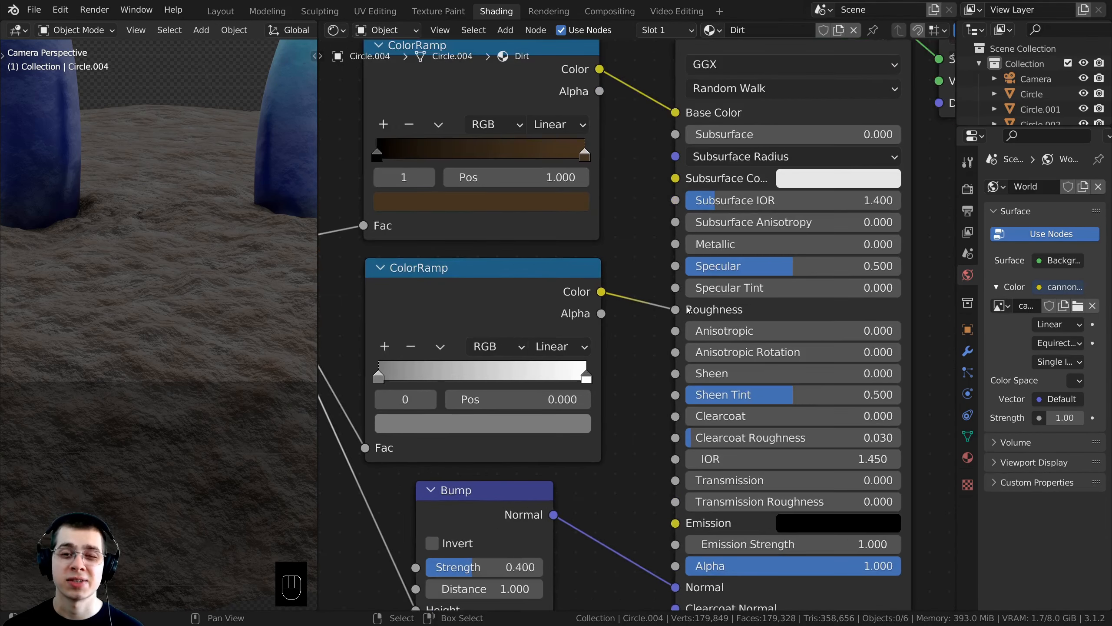
{"action": "left_click", "coordinate": [768, 266]}
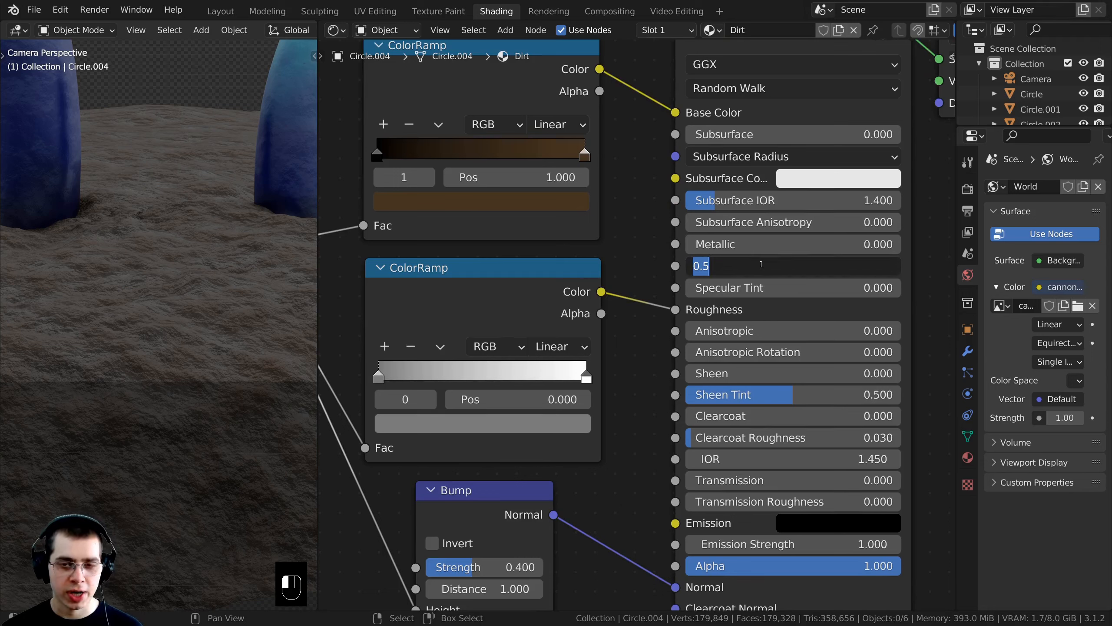
{"action": "type", "text": "0.25"}
{"action": "key", "text": "Return"}
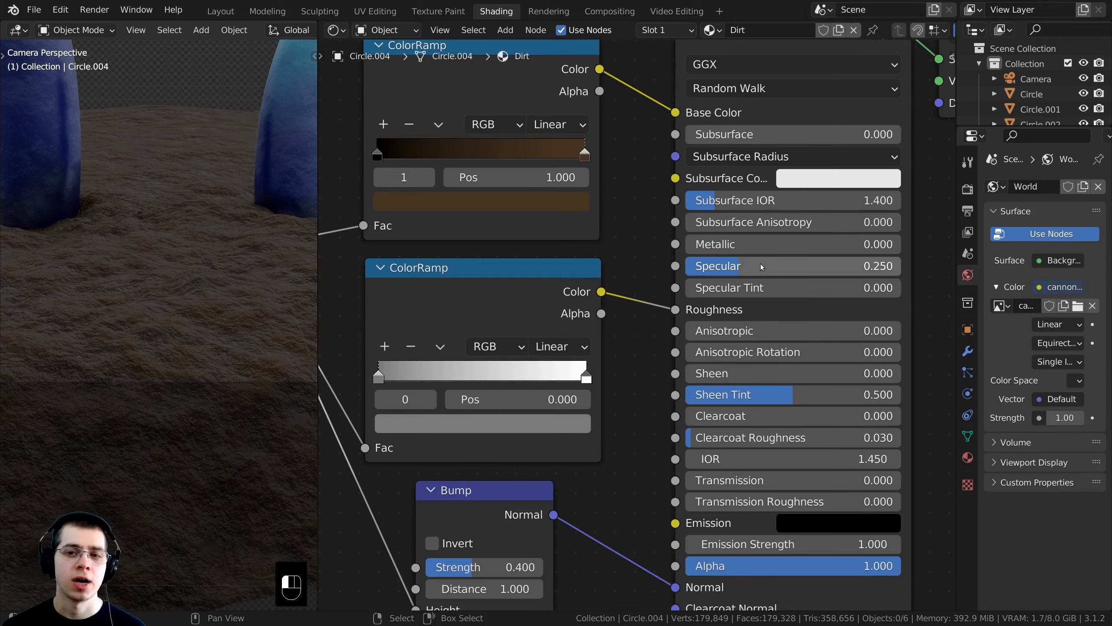
Lower the Dirt material's Specular value to 0.2.
{"action": "left_click", "coordinate": [761, 264]}
{"action": "key", "text": "End"}
{"action": "key", "text": "BackSpace"}
{"action": "key", "text": "Return"}
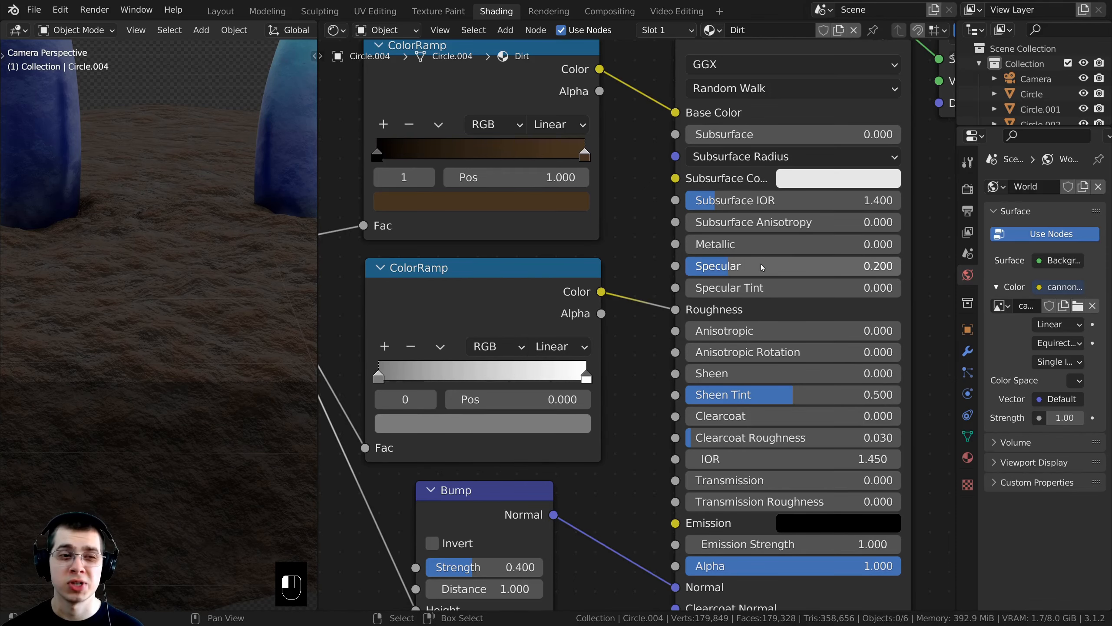
Widen the 3D viewport and examine the dirt ground up close and in the full camera framing, along with the whole node tree.
{"action": "middle_click_drag", "start_coordinate": [166, 314], "coordinate": [193, 333], "text": "shift"}
{"action": "middle_click_drag", "start_coordinate": [105, 344], "coordinate": [243, 442]}
{"action": "scroll", "coordinate": [226, 381], "scroll_direction": "up", "scroll_amount": 1}
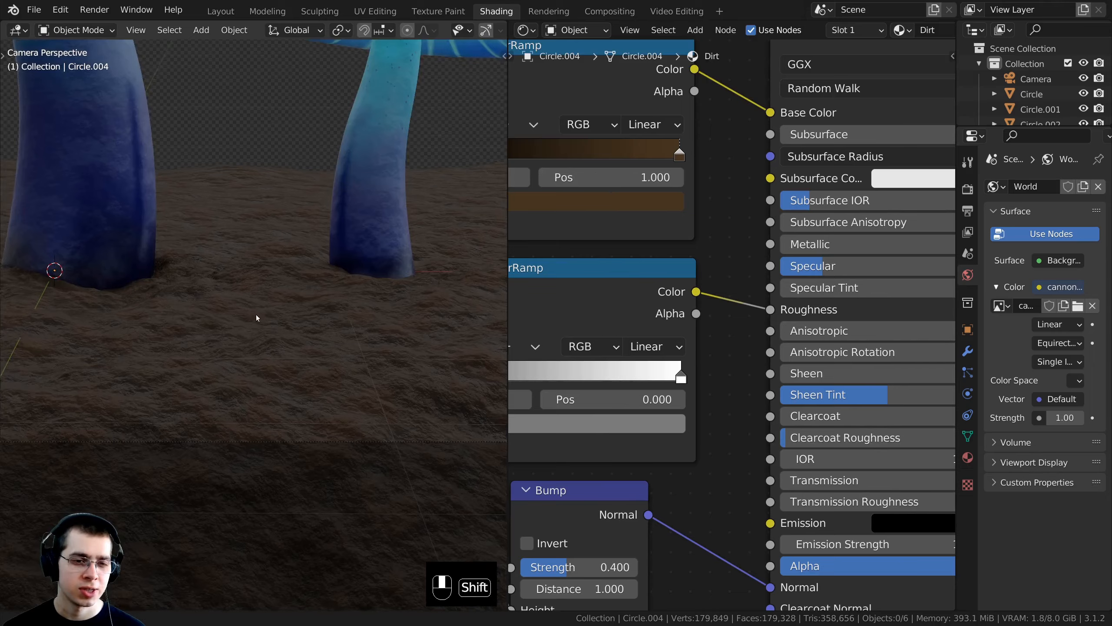
{"action": "middle_click_drag", "start_coordinate": [256, 315], "coordinate": [173, 302], "text": "shift"}
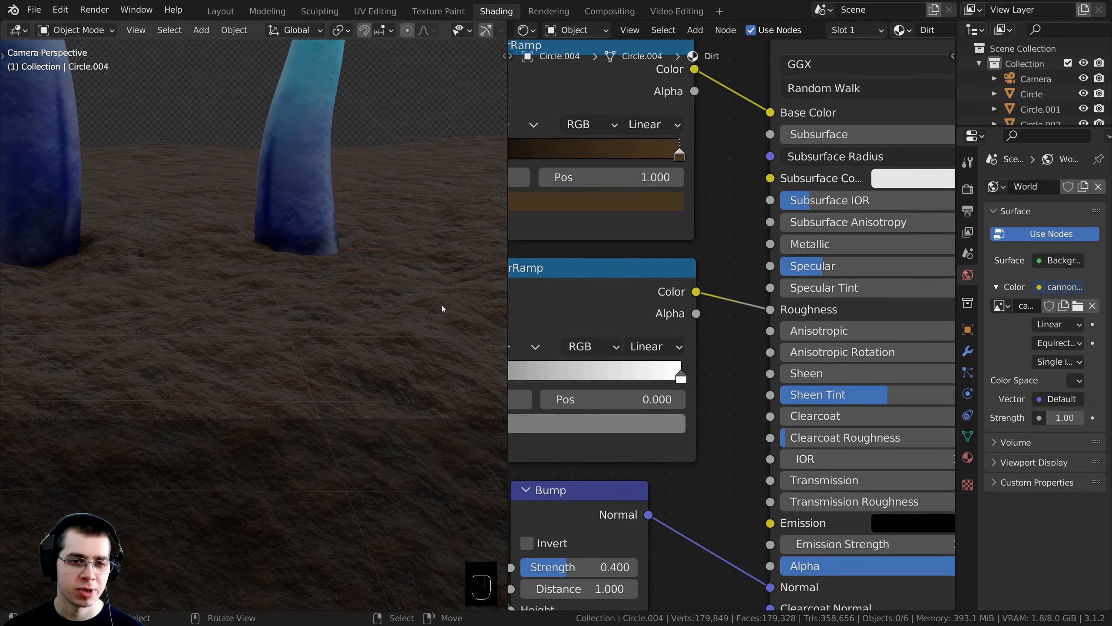
{"action": "middle_click_drag", "start_coordinate": [368, 318], "coordinate": [260, 324], "text": "shift"}
{"action": "scroll", "coordinate": [380, 306], "scroll_direction": "down", "scroll_amount": 3}
{"action": "middle_click_drag", "start_coordinate": [335, 281], "coordinate": [420, 344], "text": "shift"}
{"action": "scroll", "coordinate": [248, 277], "scroll_direction": "down", "scroll_amount": 2}
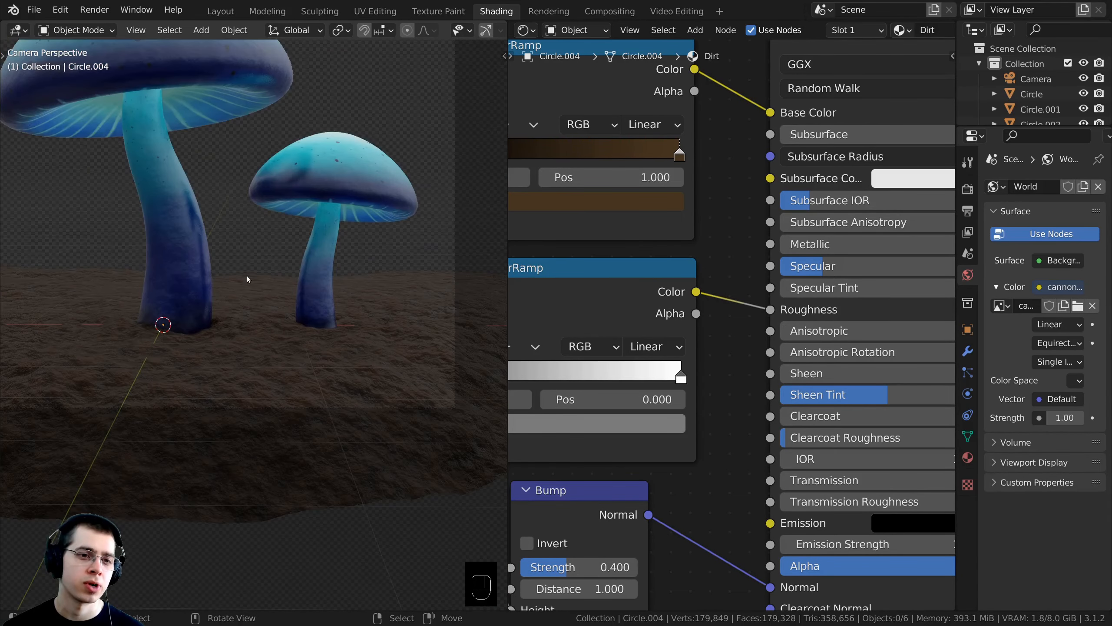
{"action": "middle_click_drag", "start_coordinate": [263, 218], "coordinate": [291, 342], "text": "shift"}
{"action": "scroll", "coordinate": [291, 343], "scroll_direction": "down", "scroll_amount": 2}
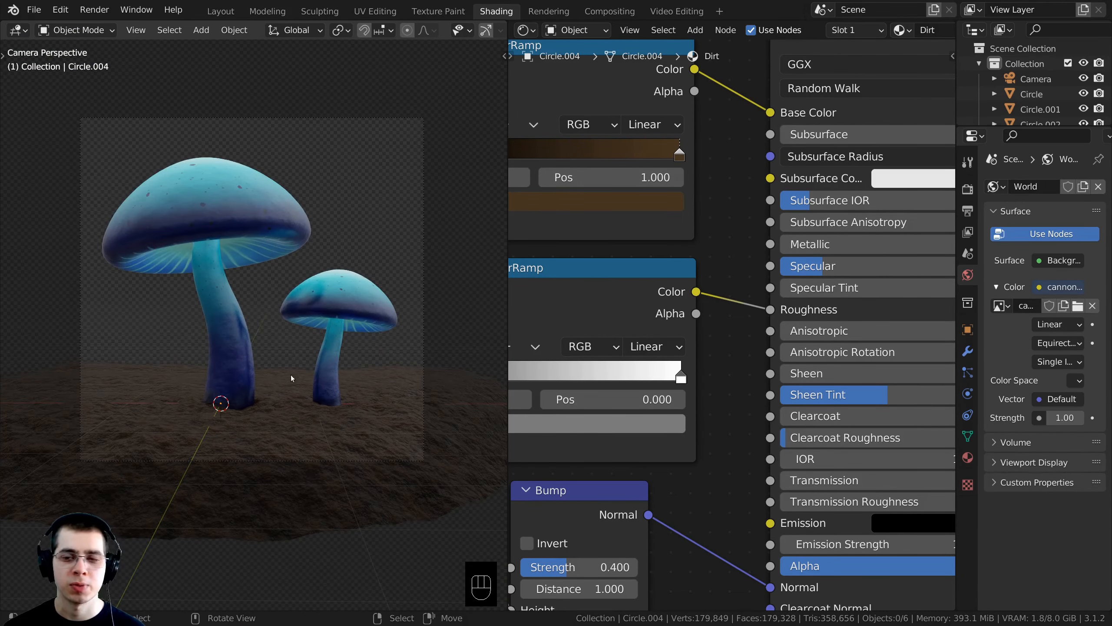
{"action": "middle_click_drag", "start_coordinate": [398, 335], "coordinate": [385, 339], "text": "shift"}
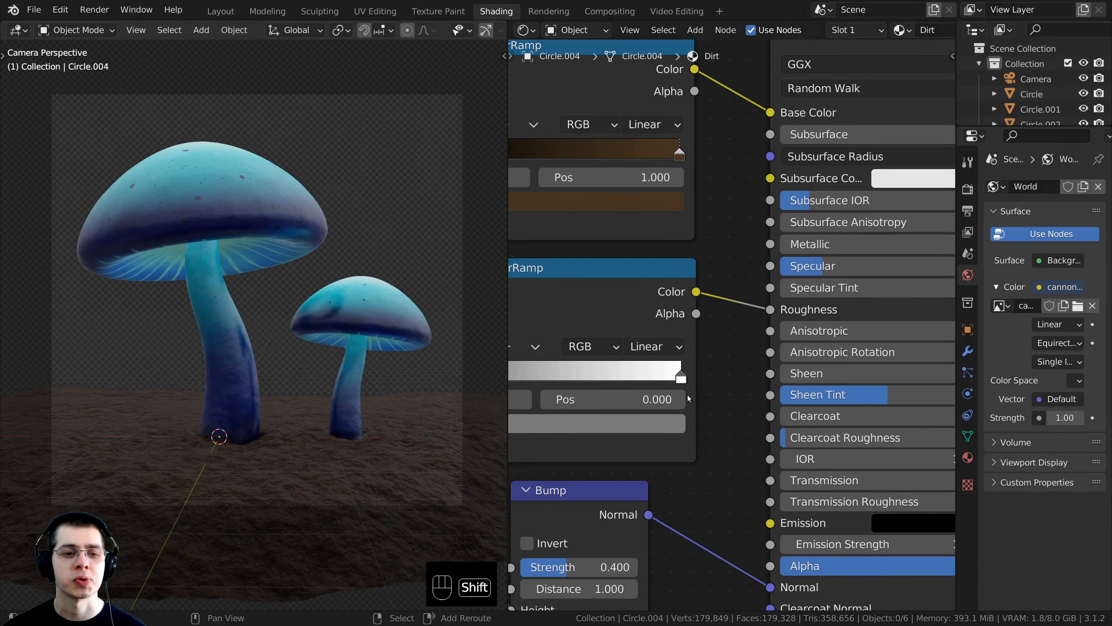
{"action": "key", "text": "Home"}
{"action": "scroll", "coordinate": [357, 189], "scroll_direction": "up", "scroll_amount": 1}
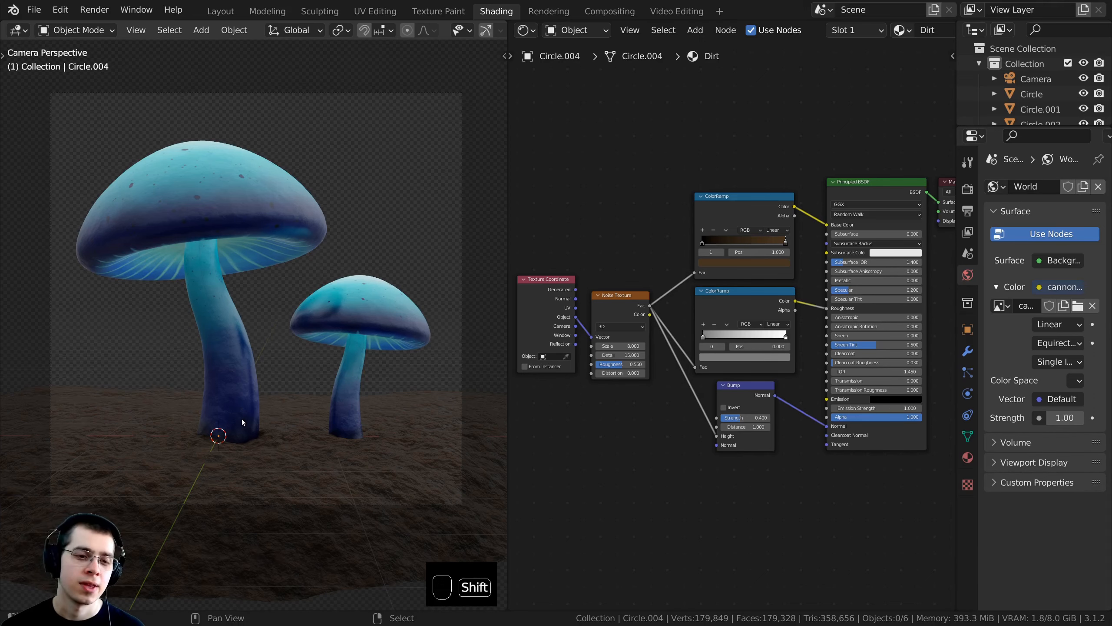
Duplicate the small mushroom's stem and cap and place the copy below the ground mound.
{"action": "middle_click_drag", "start_coordinate": [241, 419], "coordinate": [158, 353], "text": "shift"}
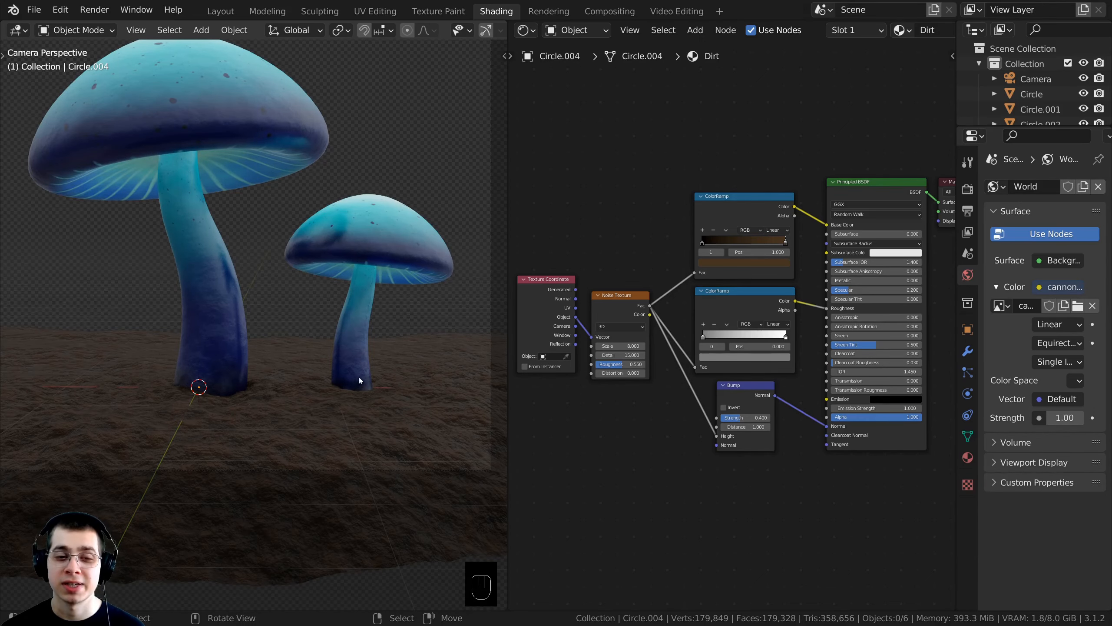
{"action": "left_click", "coordinate": [357, 307]}
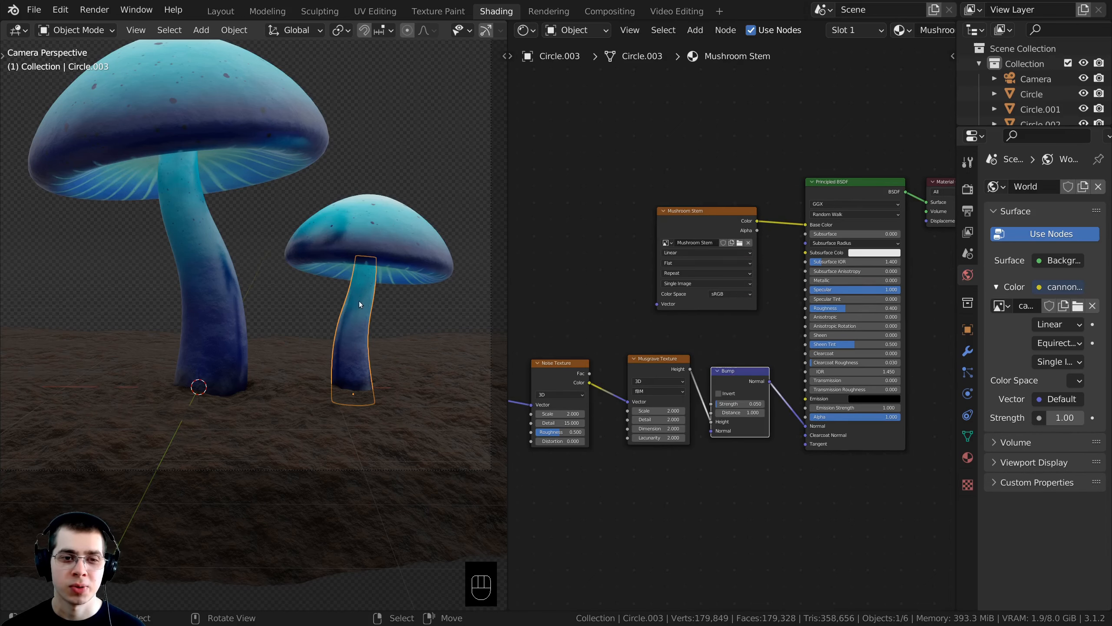
{"action": "left_click", "coordinate": [377, 234], "text": "shift"}
{"action": "scroll", "coordinate": [378, 251], "scroll_direction": "down", "scroll_amount": 2}
{"action": "middle_click_drag", "start_coordinate": [359, 329], "coordinate": [334, 253], "text": "shift"}
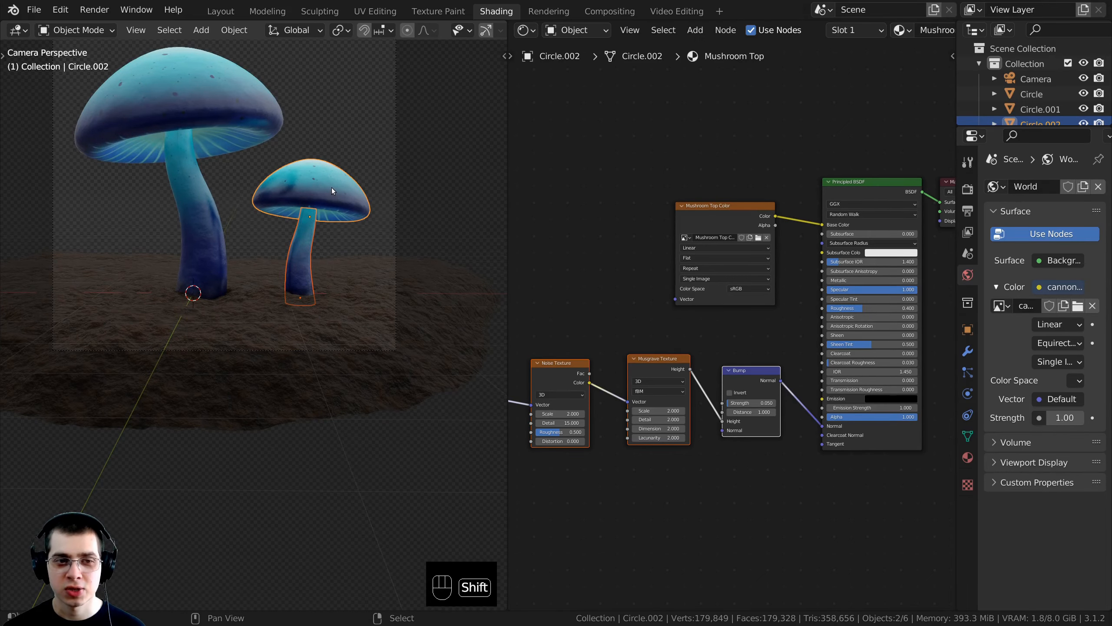
{"action": "key", "text": "shift+d"}
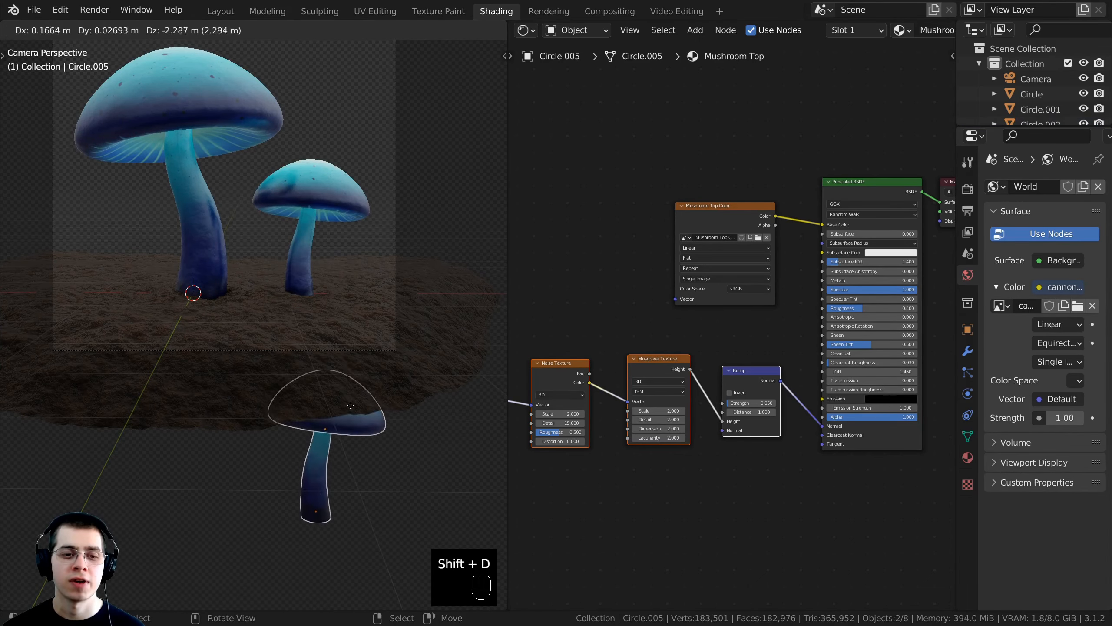
{"action": "left_click", "coordinate": [363, 457]}
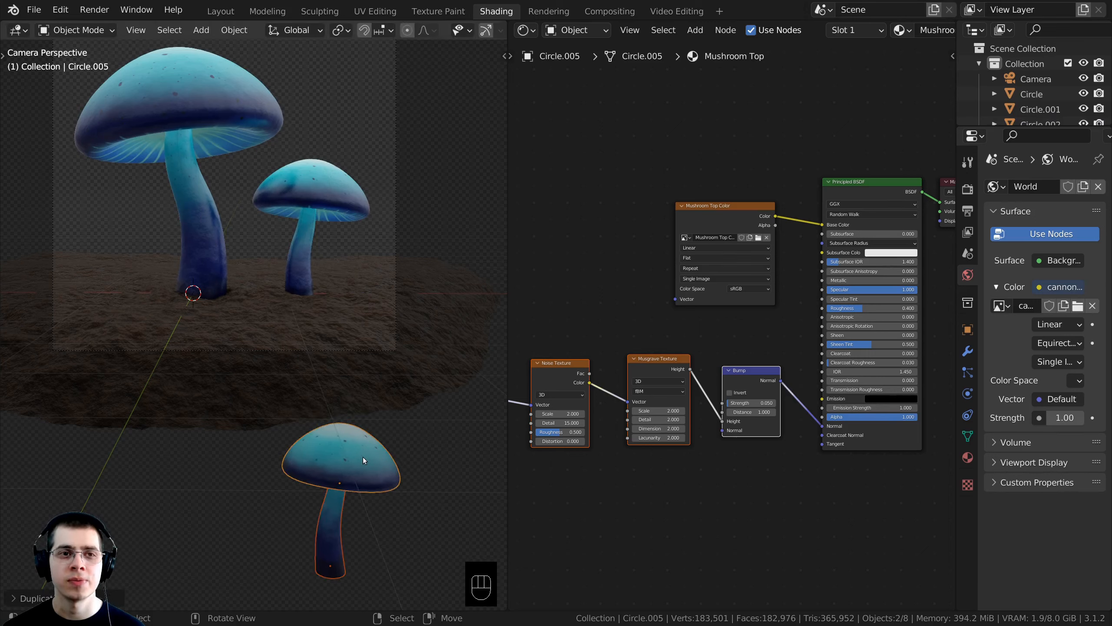
Switch to the Layout workspace and scale down the duplicated mushroom.
{"action": "scroll", "coordinate": [658, 300], "scroll_direction": "down", "scroll_amount": 1}
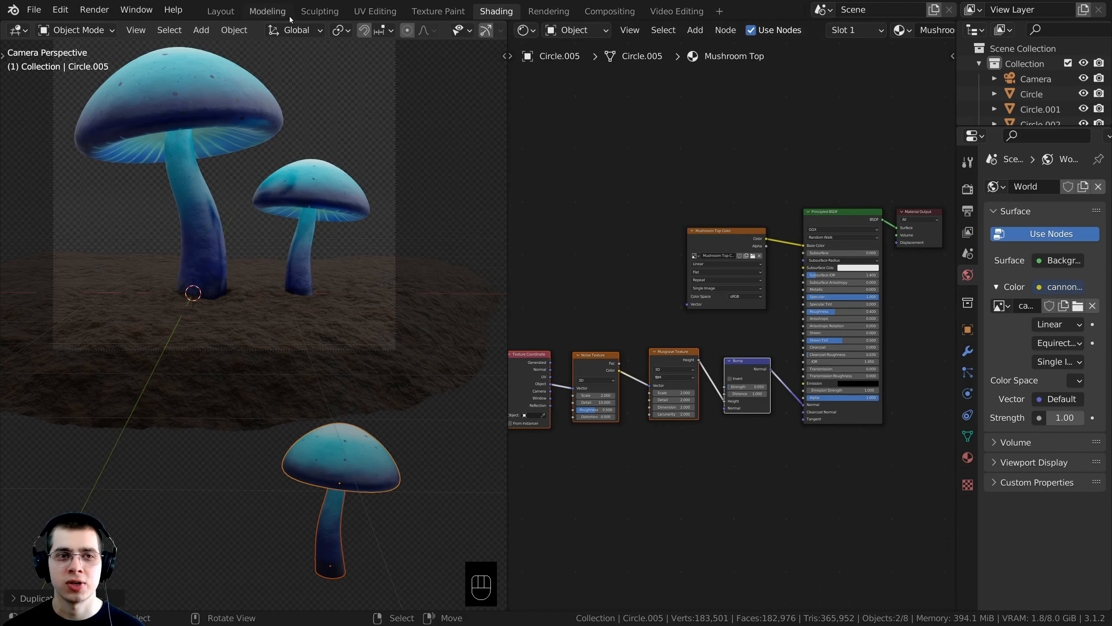
{"action": "left_click", "coordinate": [221, 12]}
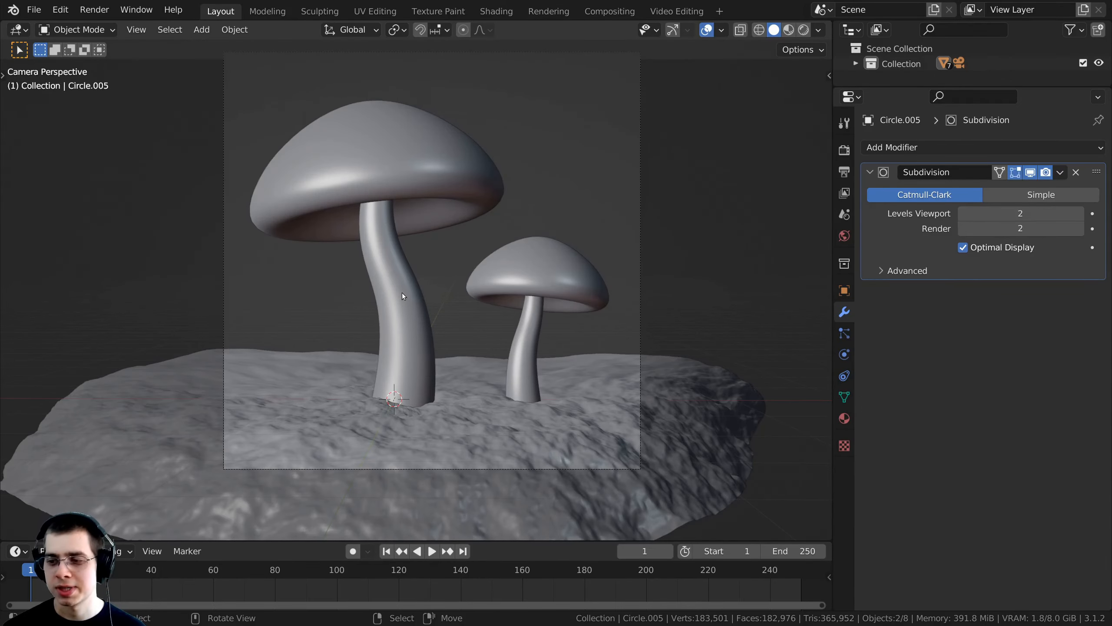
{"action": "key", "text": "KP_Decimal"}
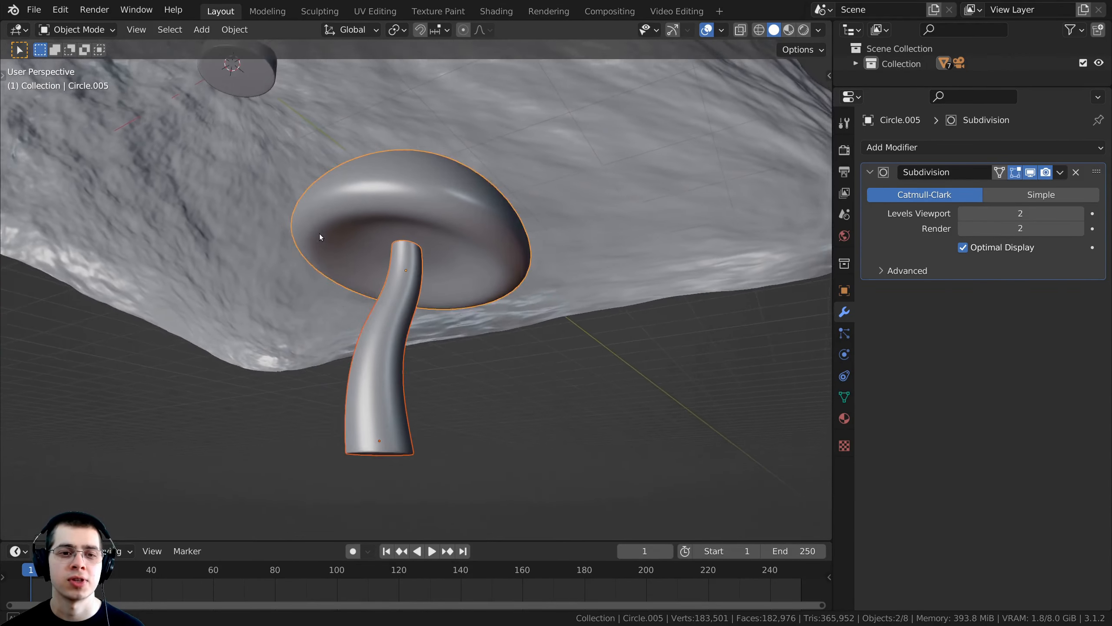
{"action": "scroll", "coordinate": [320, 233], "scroll_direction": "down", "scroll_amount": 6}
{"action": "key", "text": "s"}
{"action": "left_click", "coordinate": [480, 296]}
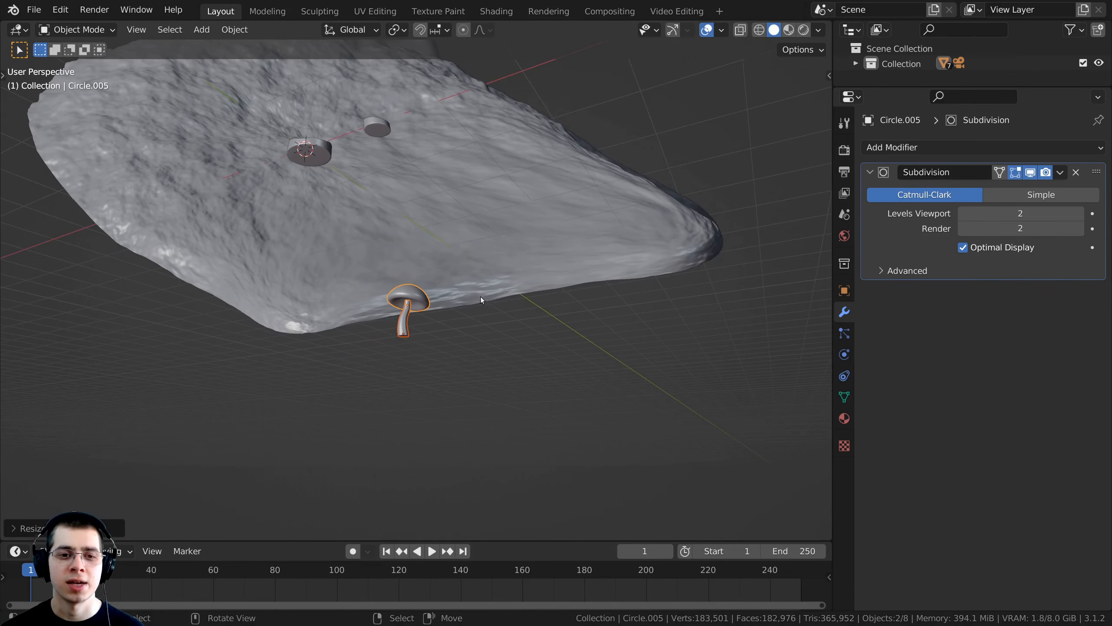
Move the duplicated mushroom into the empty space clear of the ground mound.
{"action": "scroll", "coordinate": [552, 322], "scroll_direction": "down", "scroll_amount": 2}
{"action": "middle_click_drag", "start_coordinate": [527, 315], "coordinate": [503, 322]}
{"action": "key", "text": "g"}
{"action": "left_click", "coordinate": [487, 258]}
{"action": "middle_click_drag", "start_coordinate": [487, 261], "coordinate": [600, 295]}
{"action": "key", "text": "g"}
{"action": "left_click", "coordinate": [473, 309]}
{"action": "key", "text": "g"}
{"action": "left_click", "coordinate": [548, 313]}
{"action": "scroll", "coordinate": [326, 224], "scroll_direction": "up", "scroll_amount": 6}
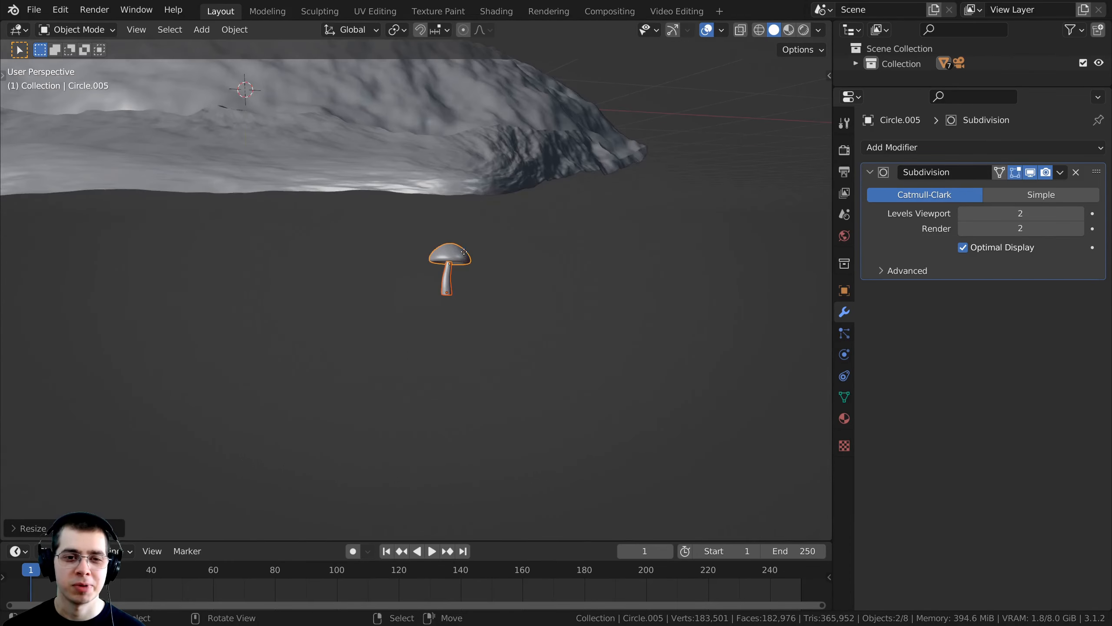
Scale the duplicated mushroom down further and compare its size with the mound and the original mushrooms.
{"action": "key", "text": "s"}
{"action": "left_click", "coordinate": [540, 232]}
{"action": "middle_click_drag", "start_coordinate": [529, 273], "coordinate": [515, 251]}
{"action": "scroll", "coordinate": [514, 251], "scroll_direction": "down", "scroll_amount": 2}
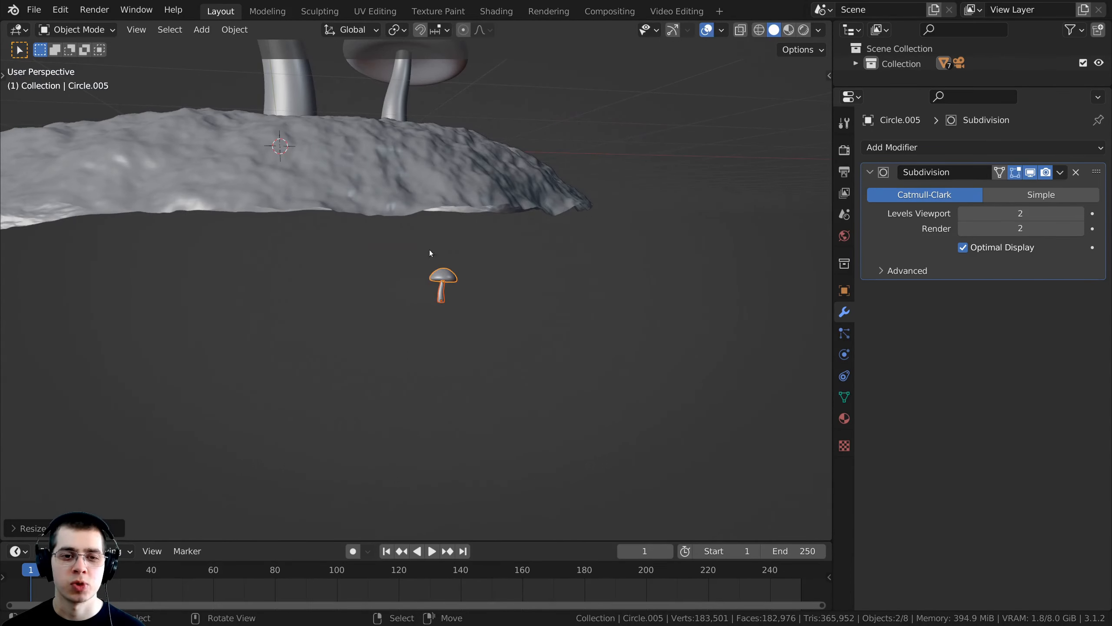
{"action": "scroll", "coordinate": [485, 231], "scroll_direction": "up", "scroll_amount": 3}
{"action": "middle_click_drag", "start_coordinate": [429, 251], "coordinate": [461, 255]}
{"action": "scroll", "coordinate": [480, 235], "scroll_direction": "up", "scroll_amount": 2}
{"action": "scroll", "coordinate": [490, 256], "scroll_direction": "down", "scroll_amount": 1}
{"action": "scroll", "coordinate": [461, 255], "scroll_direction": "down", "scroll_amount": 5}
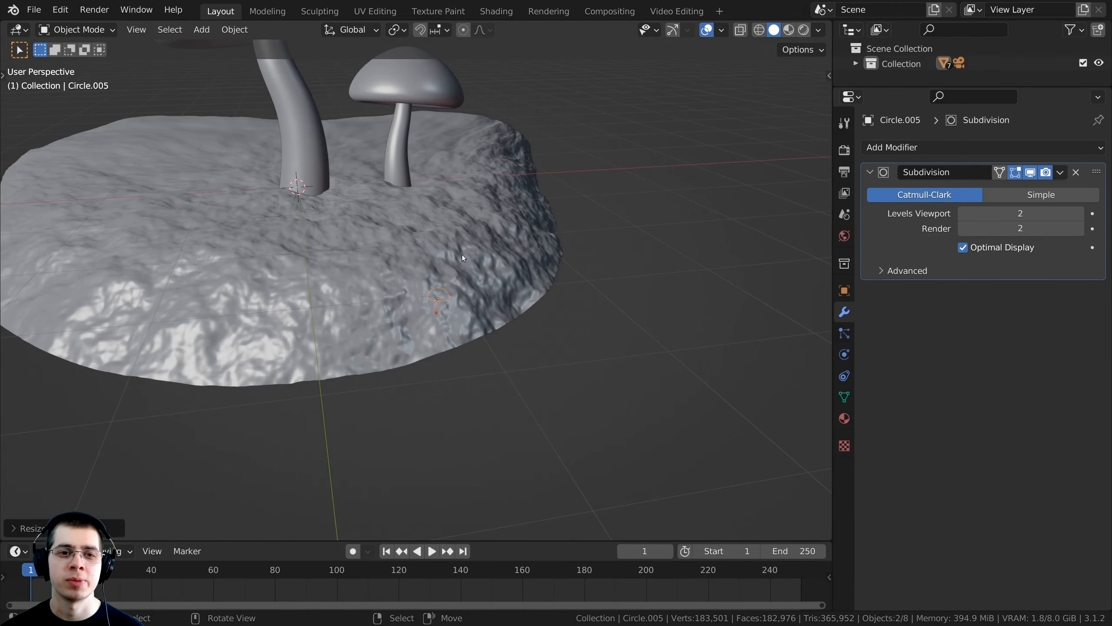
Adjust the tiny mushroom copy's position relative to the underside of the mound.
{"action": "middle_click_drag", "start_coordinate": [341, 175], "coordinate": [334, 194]}
{"action": "middle_click_drag", "start_coordinate": [463, 357], "coordinate": [497, 280]}
{"action": "key", "text": "g"}
{"action": "left_click", "coordinate": [525, 307]}
Join the tiny mushroom's stem and cap into a single object, with the cap as the active object.
{"action": "scroll", "coordinate": [507, 329], "scroll_direction": "up", "scroll_amount": 6}
{"action": "left_click", "coordinate": [460, 326]}
{"action": "left_click", "coordinate": [435, 348]}
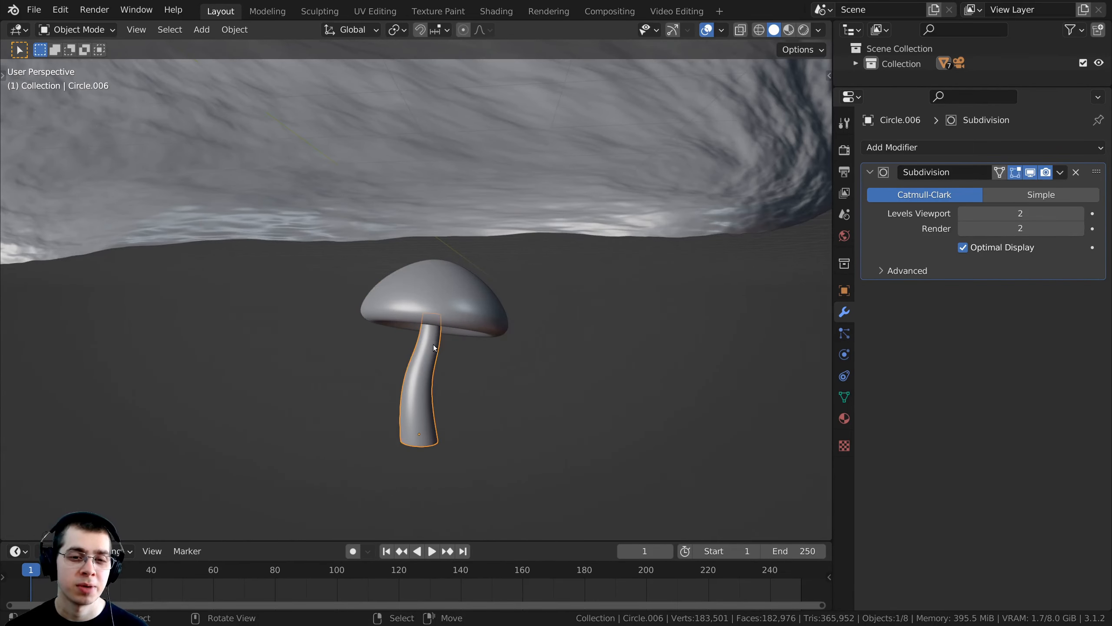
{"action": "left_click", "coordinate": [441, 276]}
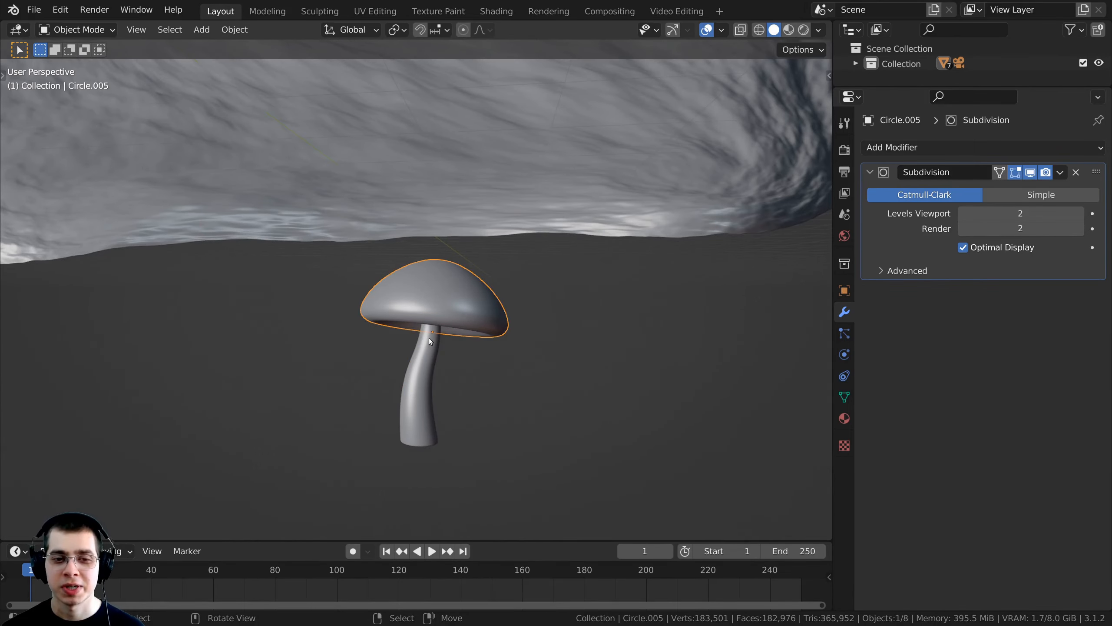
{"action": "left_click", "coordinate": [429, 338]}
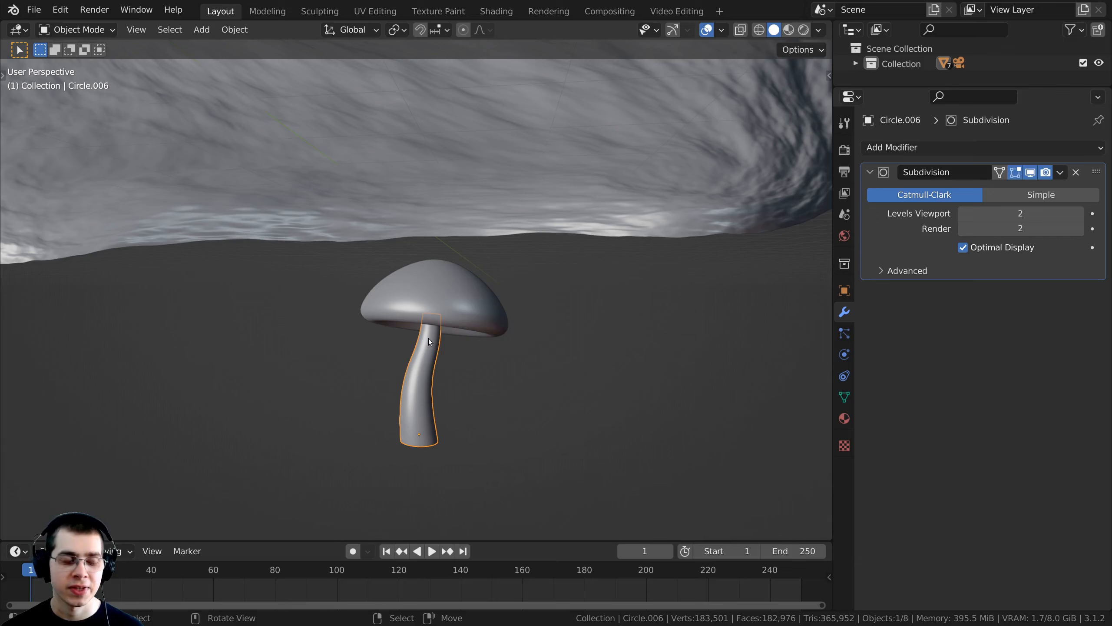
{"action": "left_click", "coordinate": [440, 292], "text": "shift"}
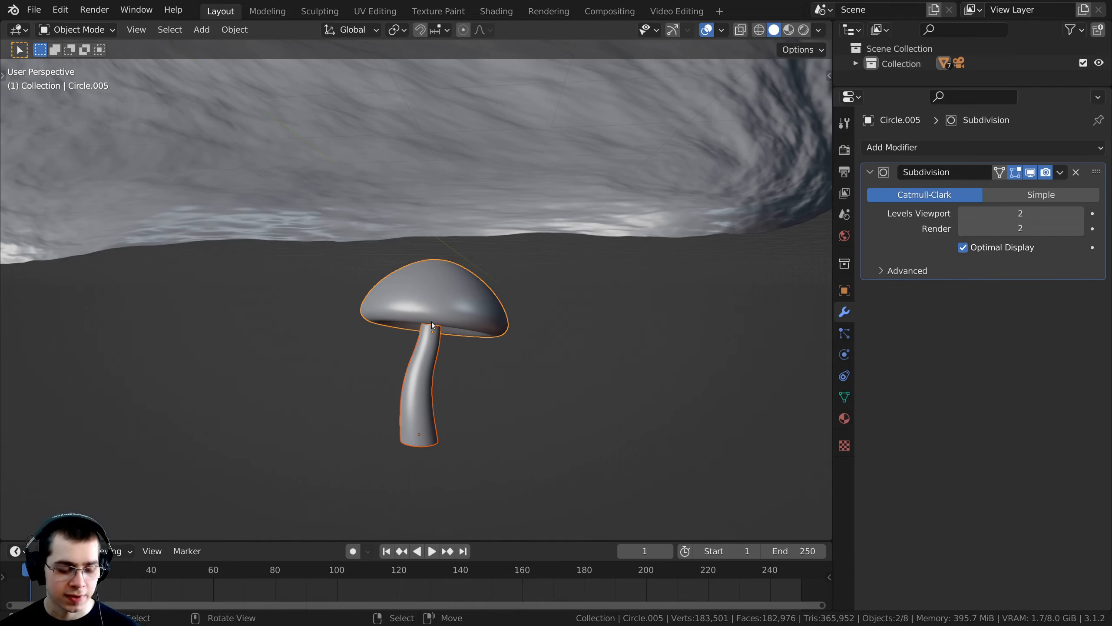
{"action": "key", "text": "ctrl+j"}
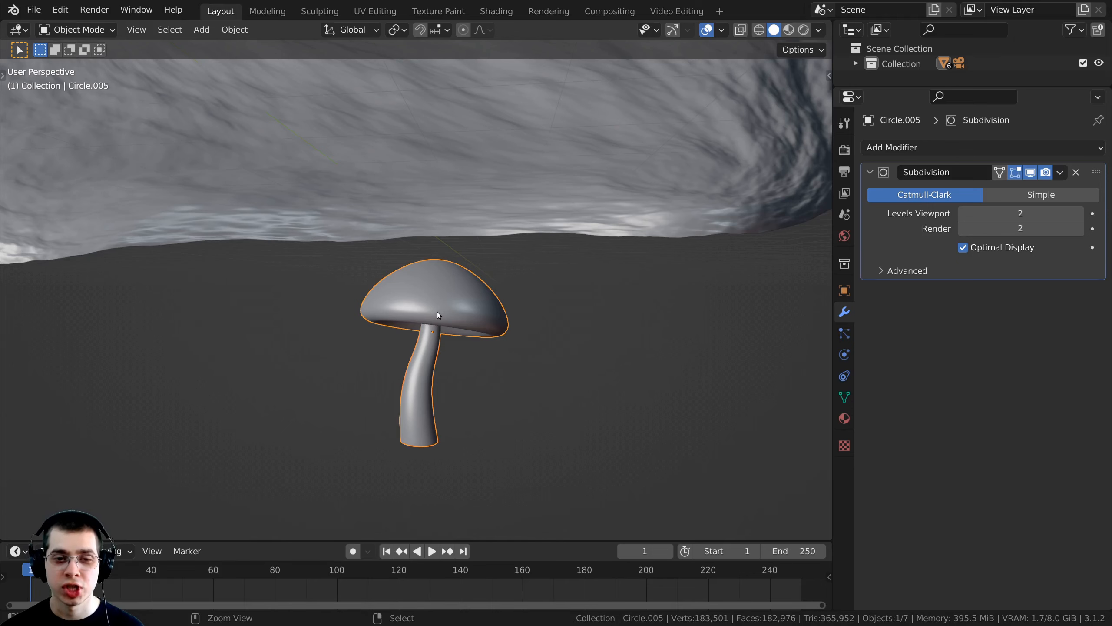
Set the viewport to Rendered shading and look at the joined tiny mushroom up close.
{"action": "scroll", "coordinate": [501, 266], "scroll_direction": "up", "scroll_amount": 2}
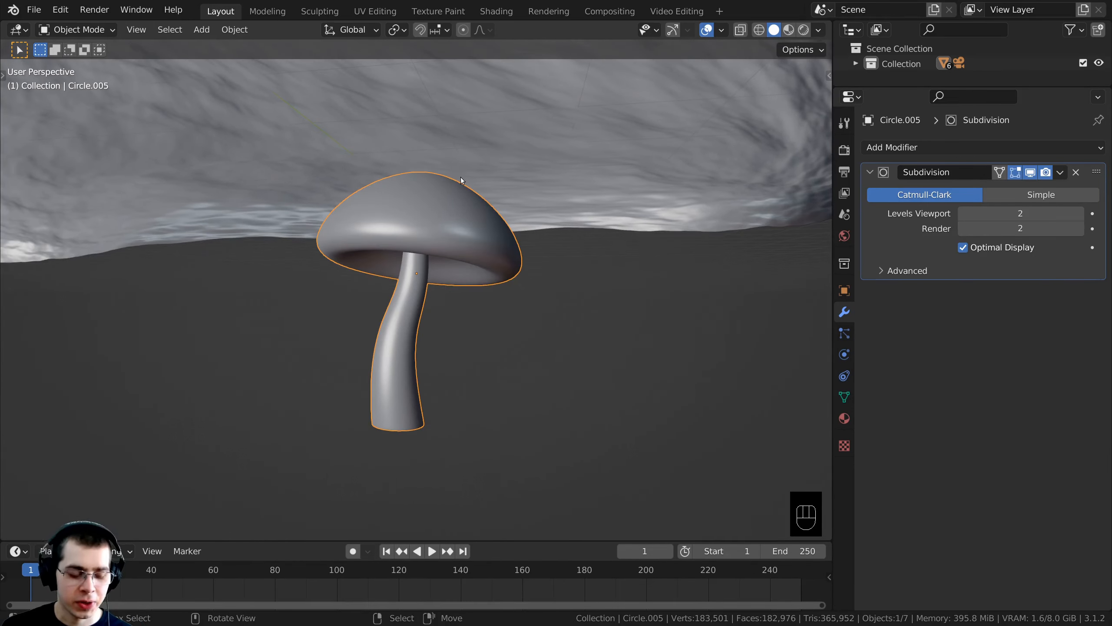
{"action": "key", "text": "z"}
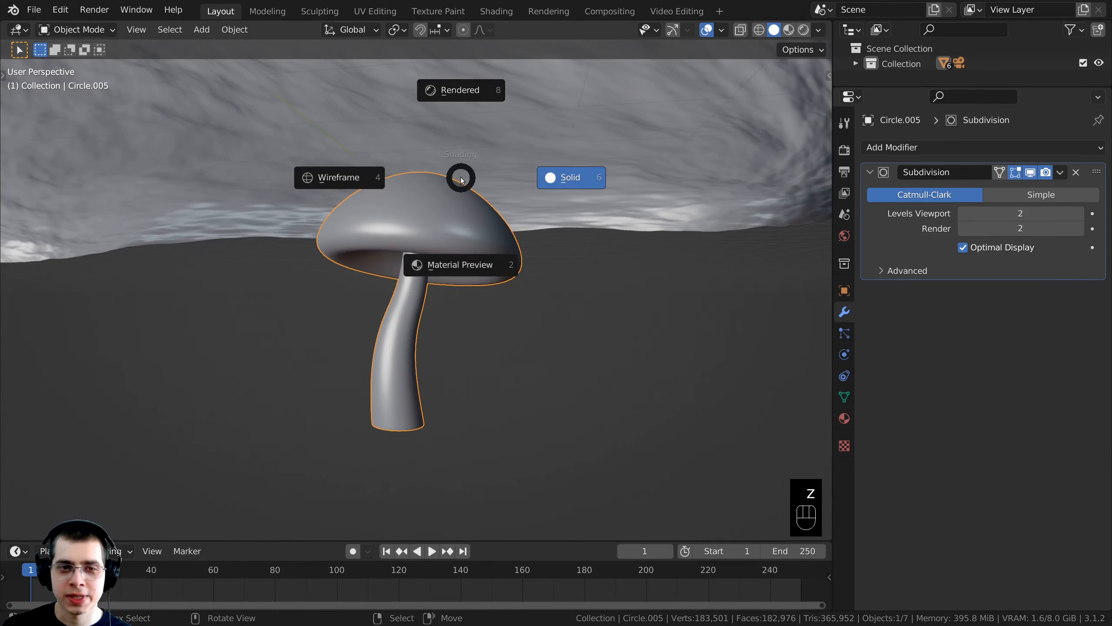
{"action": "left_click", "coordinate": [459, 91]}
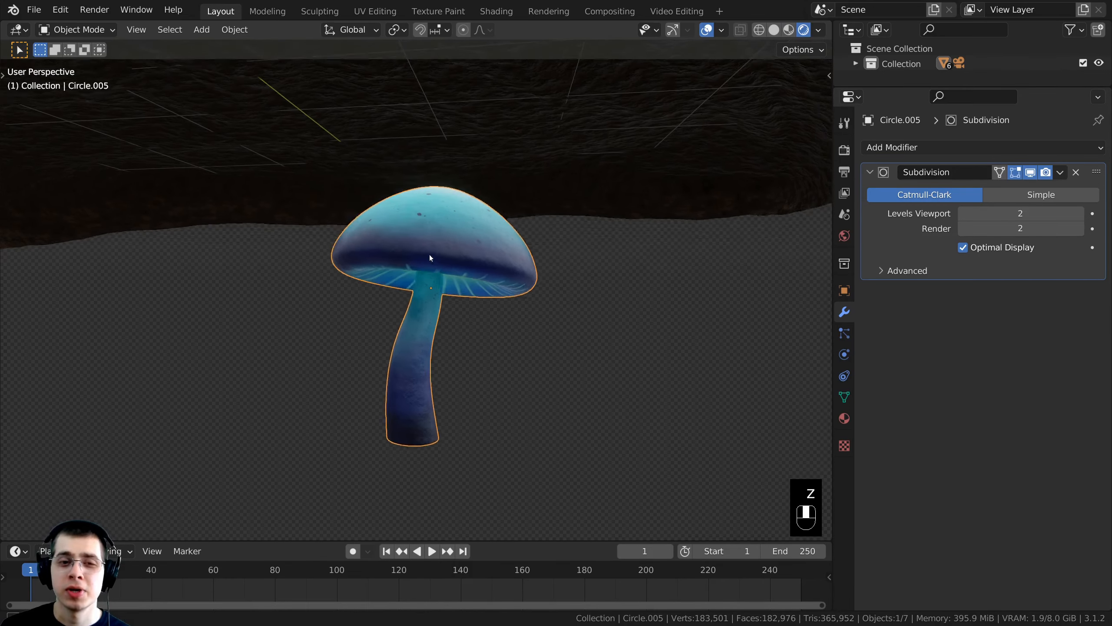
{"action": "scroll", "coordinate": [400, 296], "scroll_direction": "up", "scroll_amount": 2}
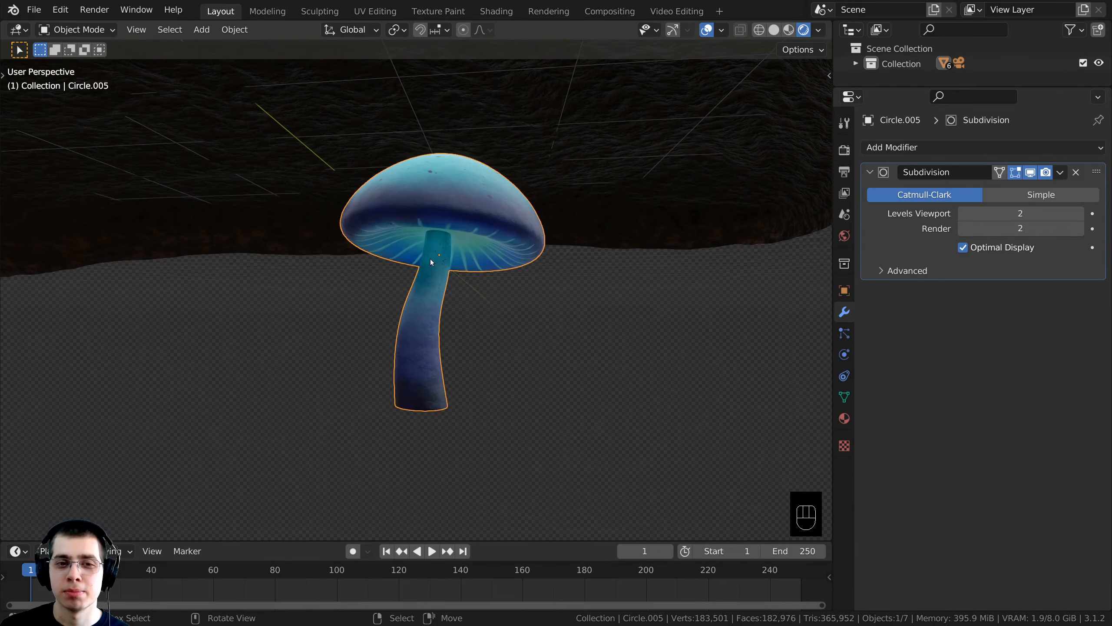
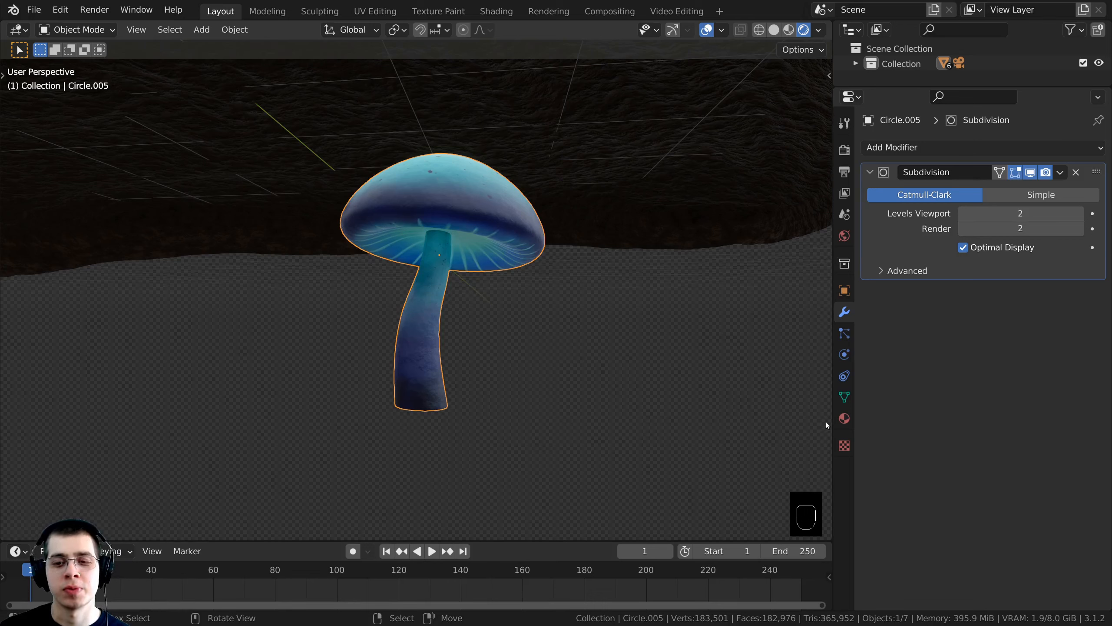
Widen the properties area and remove the Mushroom Stem material slot from the tiny mushroom, leaving only Mushroom Top.
{"action": "left_click", "coordinate": [839, 412]}
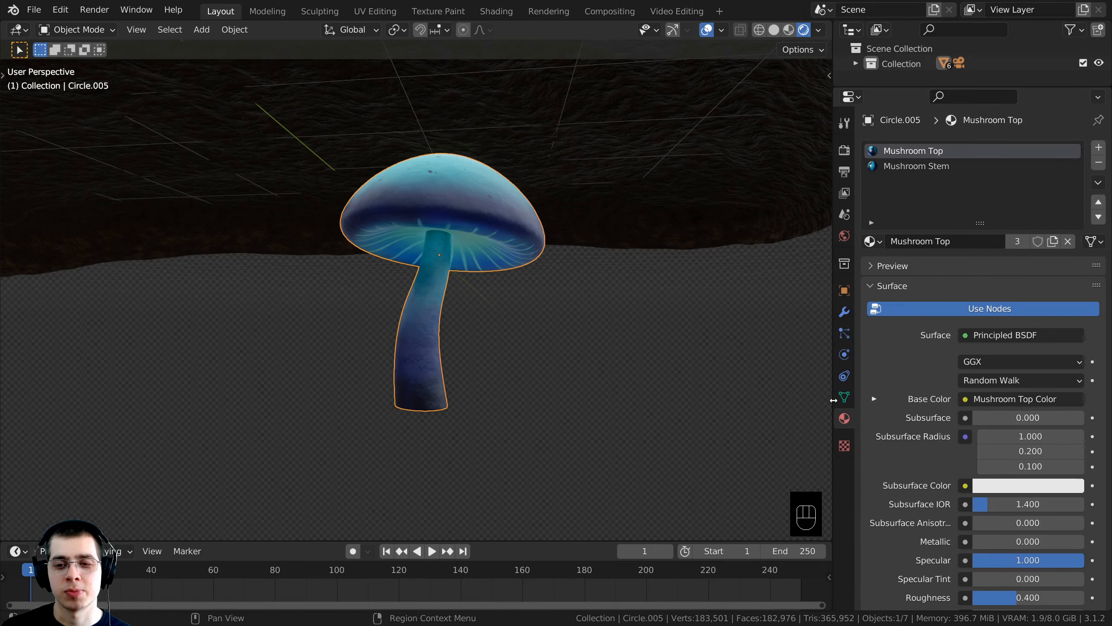
{"action": "left_click_drag", "start_coordinate": [833, 400], "coordinate": [692, 379]}
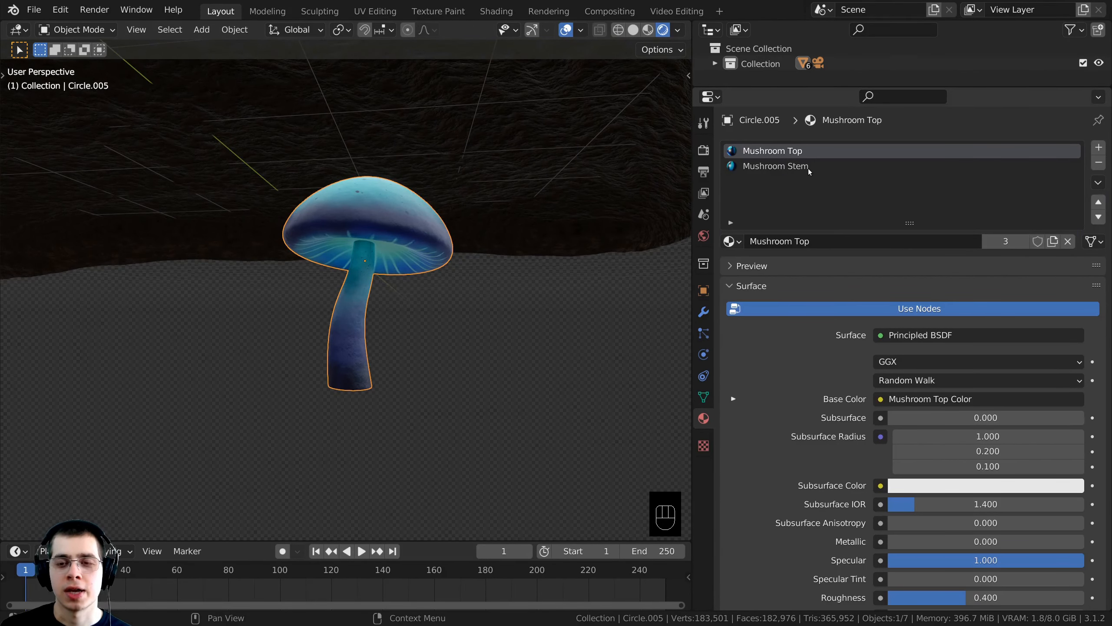
{"action": "left_click", "coordinate": [777, 166]}
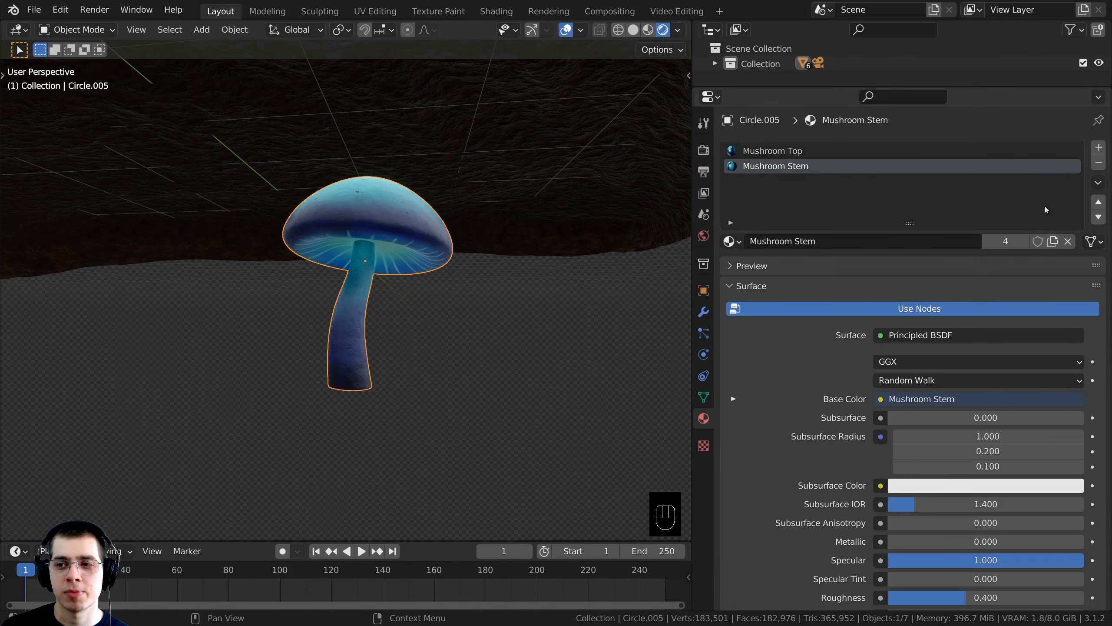
{"action": "left_click", "coordinate": [1098, 163]}
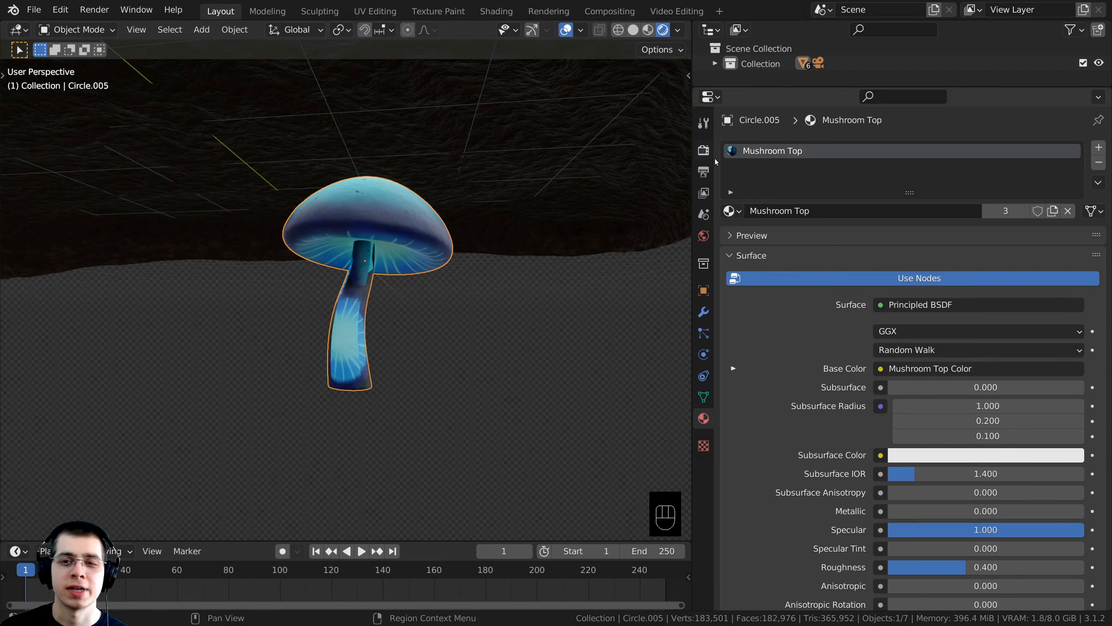
Make an independent copy of the tiny mushroom's Mushroom Top material, name it "Mushroom Gray" and save the file.
{"action": "left_click", "coordinate": [1052, 214]}
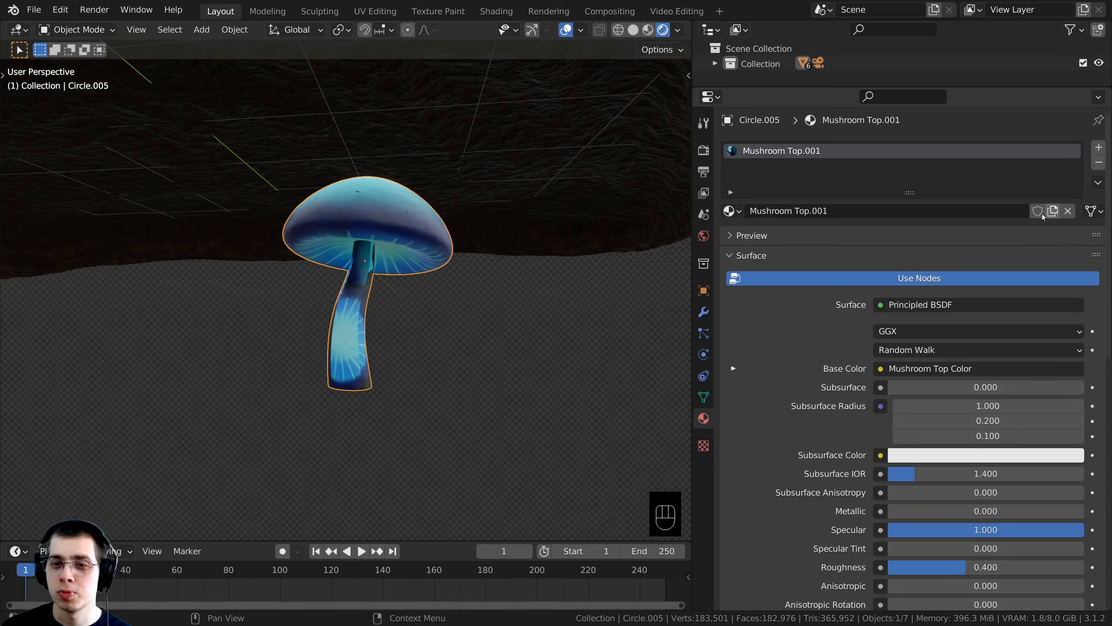
{"action": "double_click", "coordinate": [848, 211]}
{"action": "left_click_drag", "start_coordinate": [848, 207], "coordinate": [793, 208]}
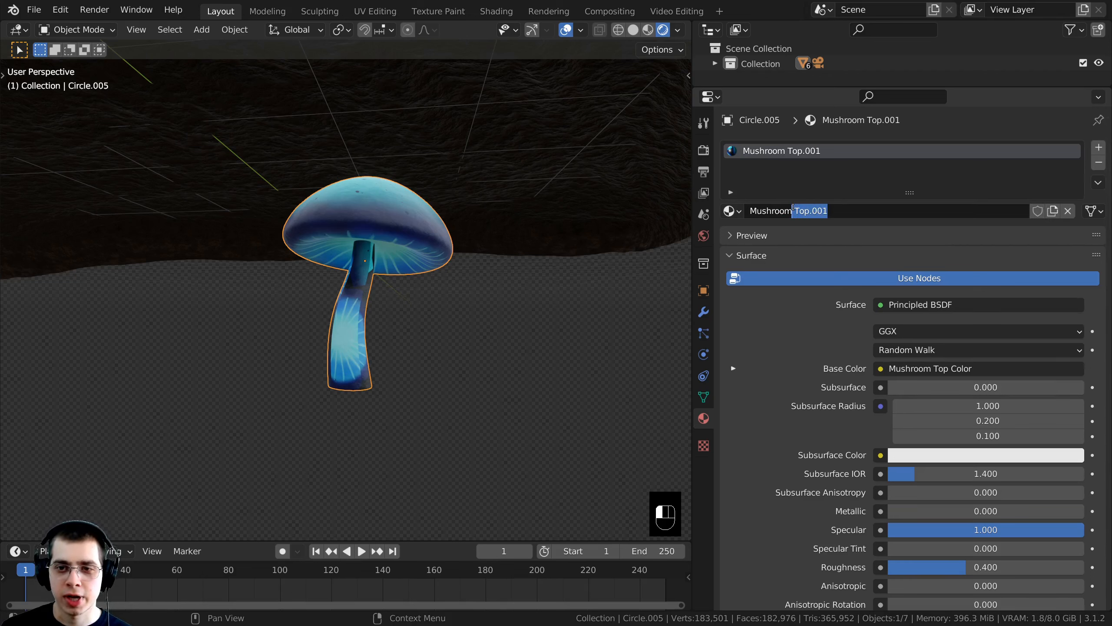
{"action": "type", "text": "Gray"}
{"action": "key", "text": "Return"}
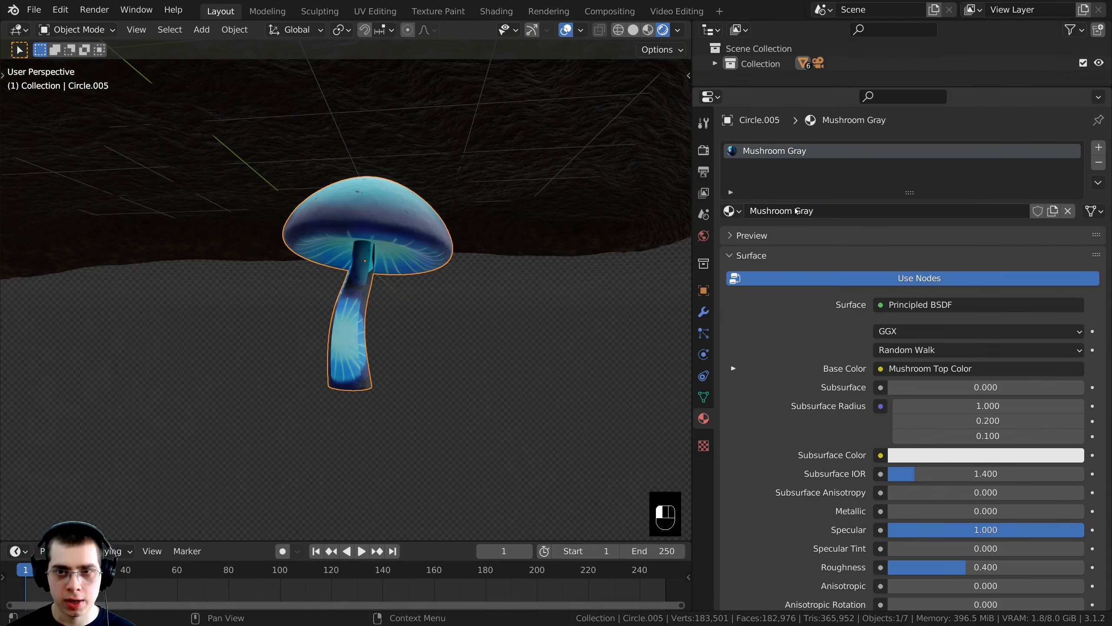
{"action": "key", "text": "ctrl+s"}
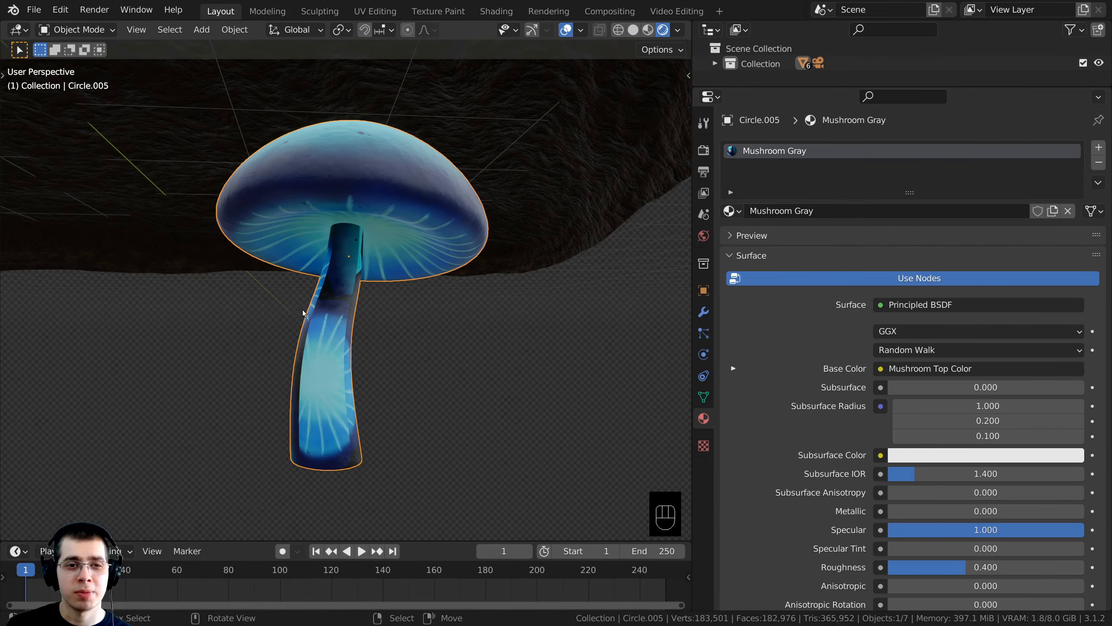
Switch to the Shading workspace and frame the tiny mushroom in the viewport beside its Mushroom Gray nodes.
{"action": "mouse_move", "coordinate": [485, 209]}
{"action": "middle_mouse_down"}
{"action": "mouse_move", "coordinate": [494, 251]}
{"action": "mouse_move", "coordinate": [476, 209]}
{"action": "middle_mouse_up"}
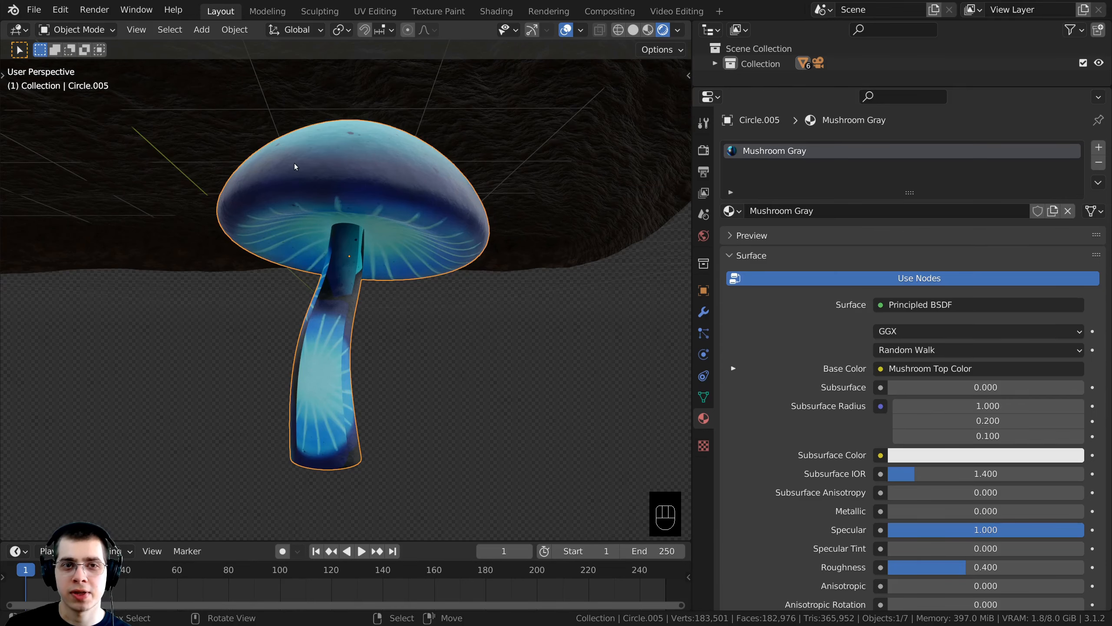
{"action": "left_click", "coordinate": [495, 14]}
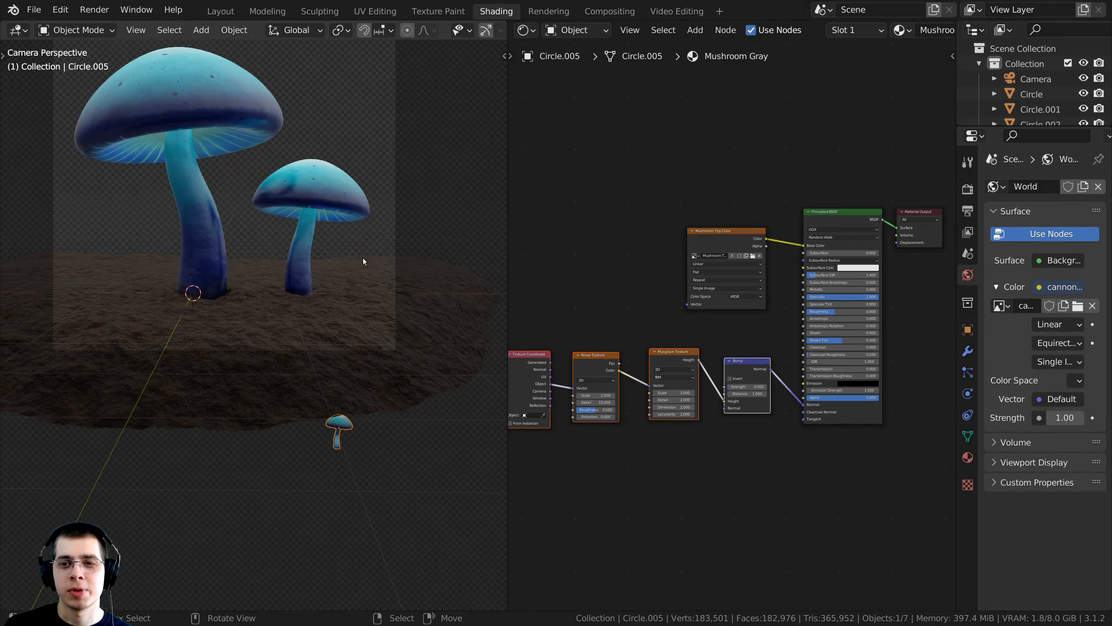
{"action": "scroll", "coordinate": [377, 479], "scroll_direction": "up", "scroll_amount": 5, "text": "shift"}
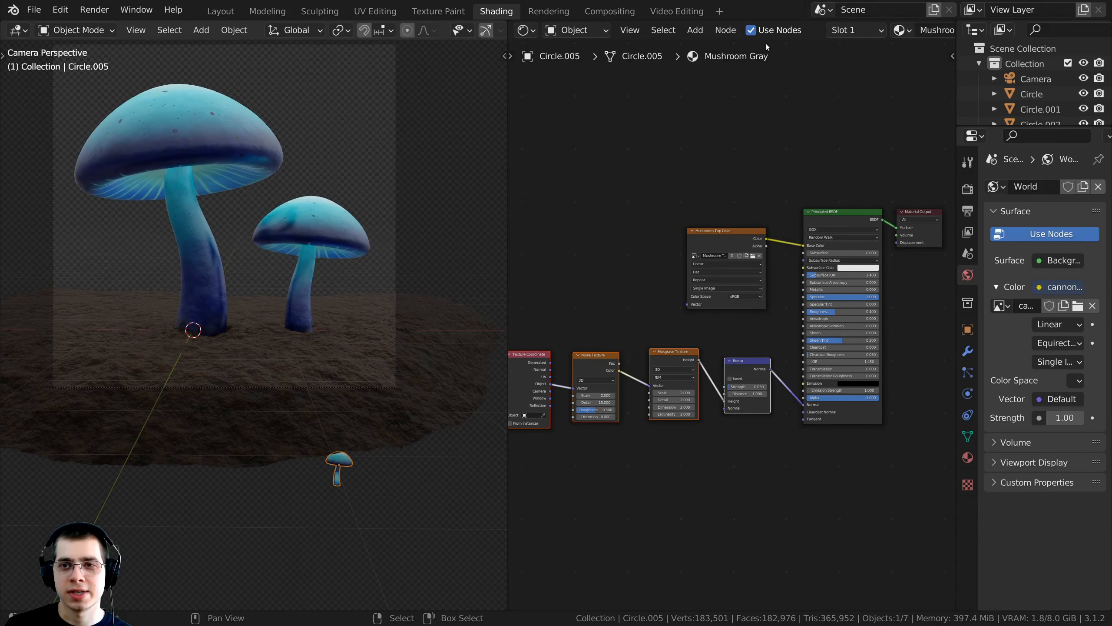
{"action": "scroll", "coordinate": [766, 44], "scroll_direction": "down", "scroll_amount": 2}
{"action": "scroll", "coordinate": [817, 29], "scroll_direction": "down", "scroll_amount": 4}
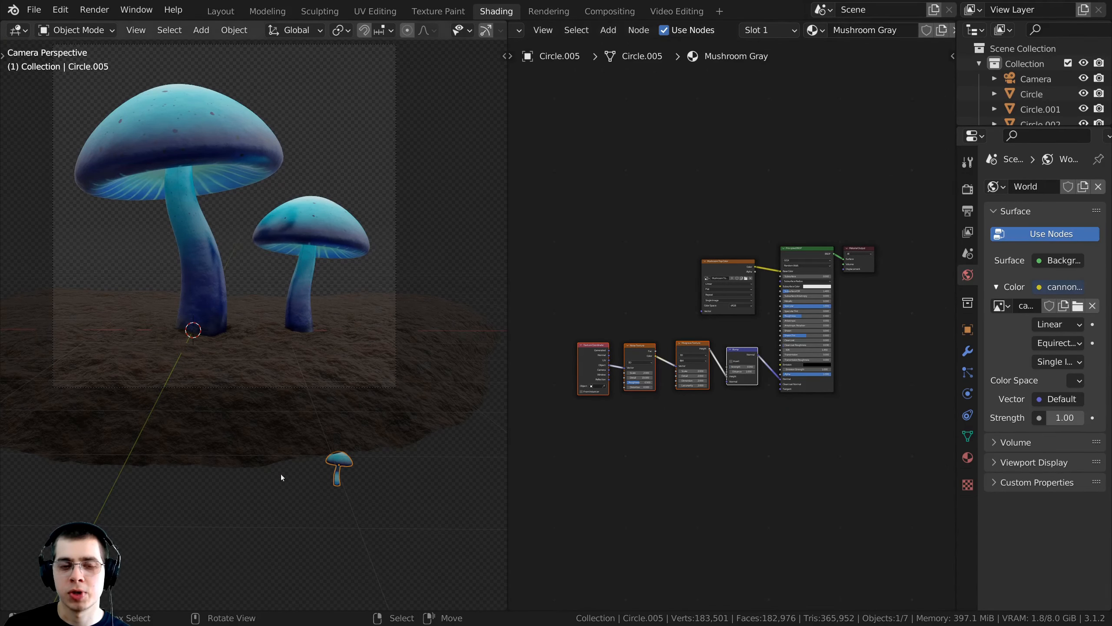
{"action": "scroll", "coordinate": [744, 127], "scroll_direction": "up", "scroll_amount": 1}
{"action": "scroll", "coordinate": [373, 408], "scroll_direction": "up", "scroll_amount": 7}
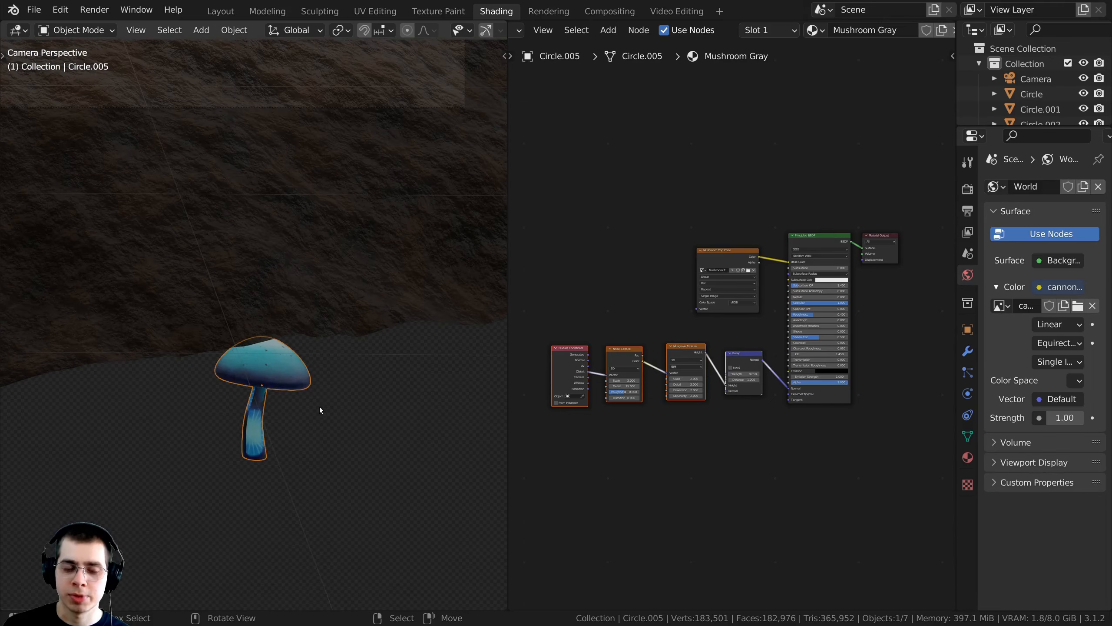
{"action": "key", "text": "KP_Decimal"}
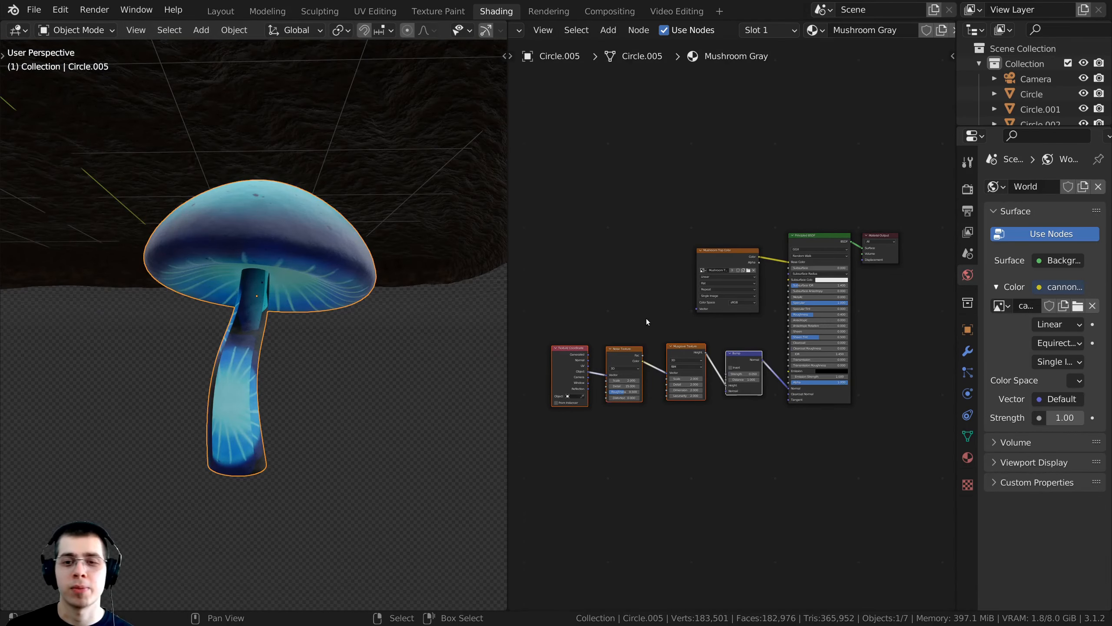
Delete the Mushroom Top Color image texture node from the Mushroom Gray material.
{"action": "scroll", "coordinate": [679, 319], "scroll_direction": "up", "scroll_amount": 4}
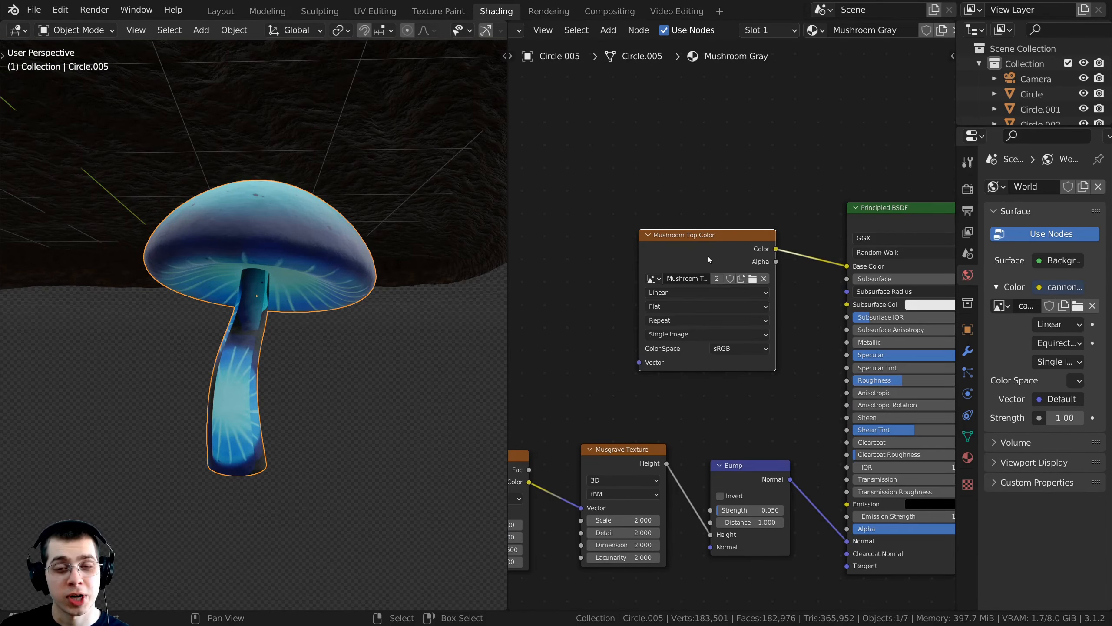
{"action": "left_click_drag", "start_coordinate": [718, 257], "coordinate": [720, 234]}
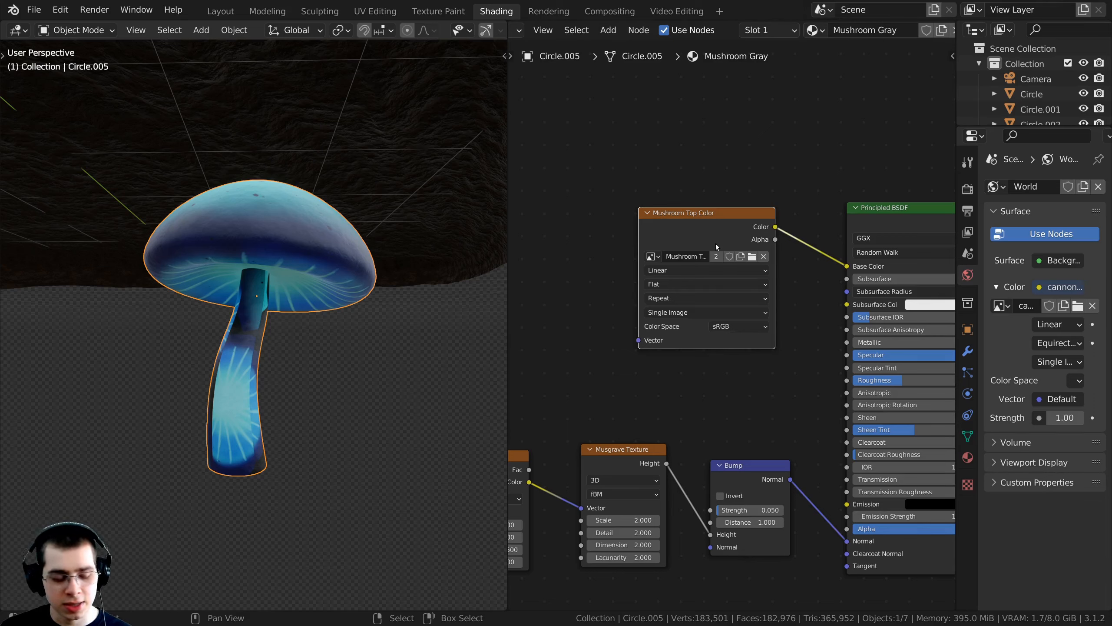
{"action": "key", "text": "x"}
{"action": "scroll", "coordinate": [697, 269], "scroll_direction": "down", "scroll_amount": 2}
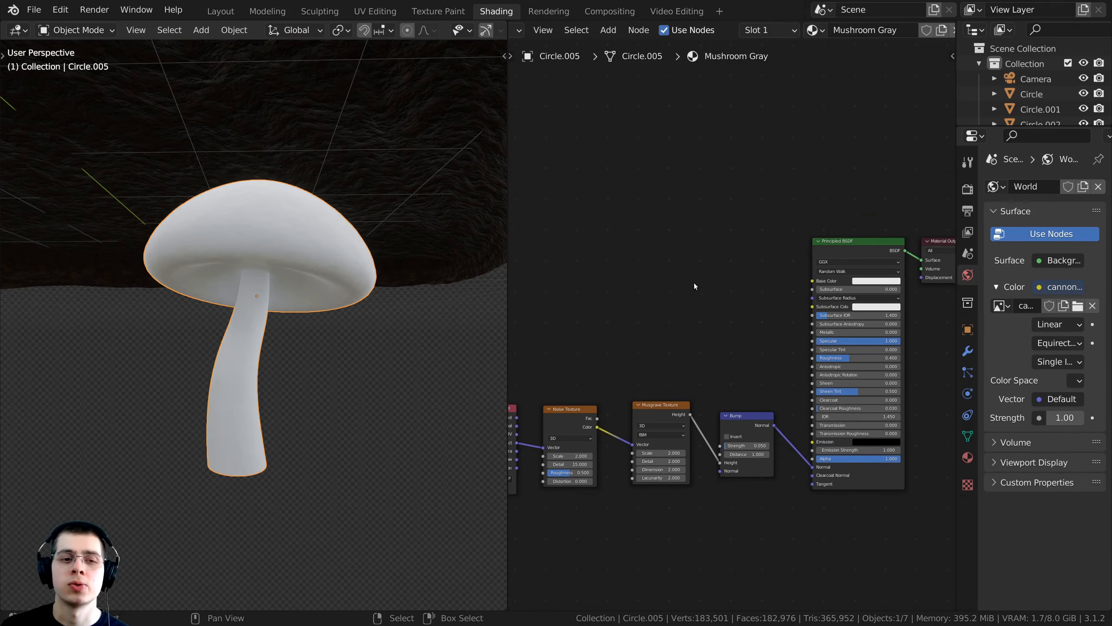
Connect the Noise Texture's Color output to the Principled BSDF's Base Color and check the tiny mushroom.
{"action": "scroll", "coordinate": [684, 353], "scroll_direction": "up", "scroll_amount": 3}
{"action": "middle_click_drag", "start_coordinate": [632, 393], "coordinate": [560, 422]}
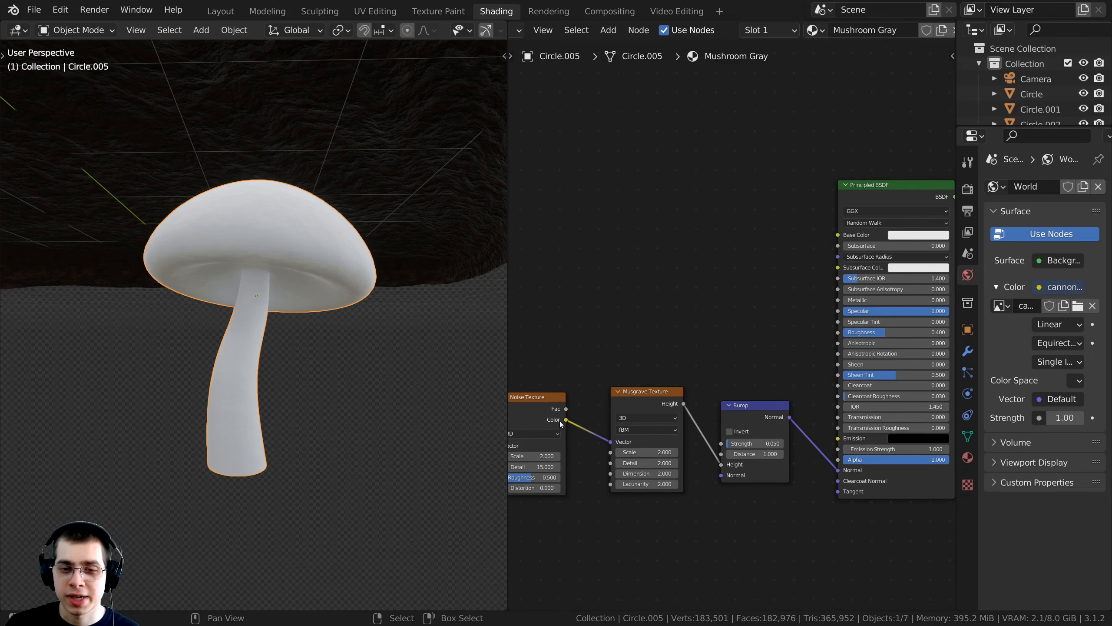
{"action": "left_click_drag", "start_coordinate": [550, 417], "coordinate": [840, 236]}
{"action": "middle_click_drag", "start_coordinate": [285, 329], "coordinate": [311, 338]}
{"action": "middle_click_drag", "start_coordinate": [392, 336], "coordinate": [397, 352], "text": "shift"}
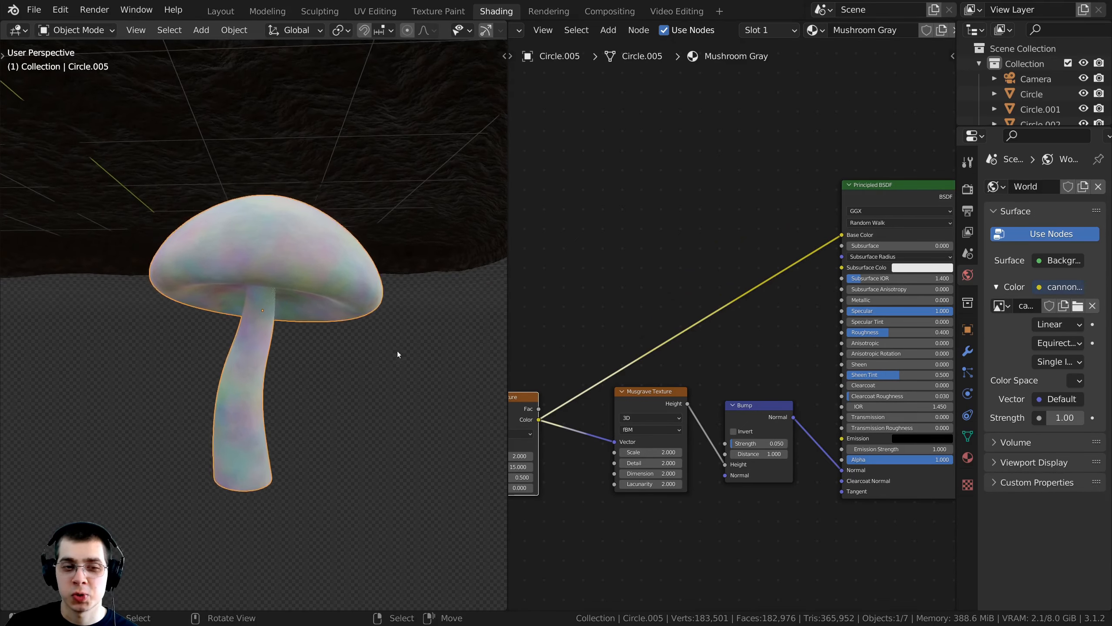
Insert a ColorRamp node into the link between the Noise Texture and the Principled BSDF's Base Color.
{"action": "scroll", "coordinate": [397, 351], "scroll_direction": "up", "scroll_amount": 1}
{"action": "middle_click_drag", "start_coordinate": [739, 340], "coordinate": [774, 353]}
{"action": "key", "text": "shift+a"}
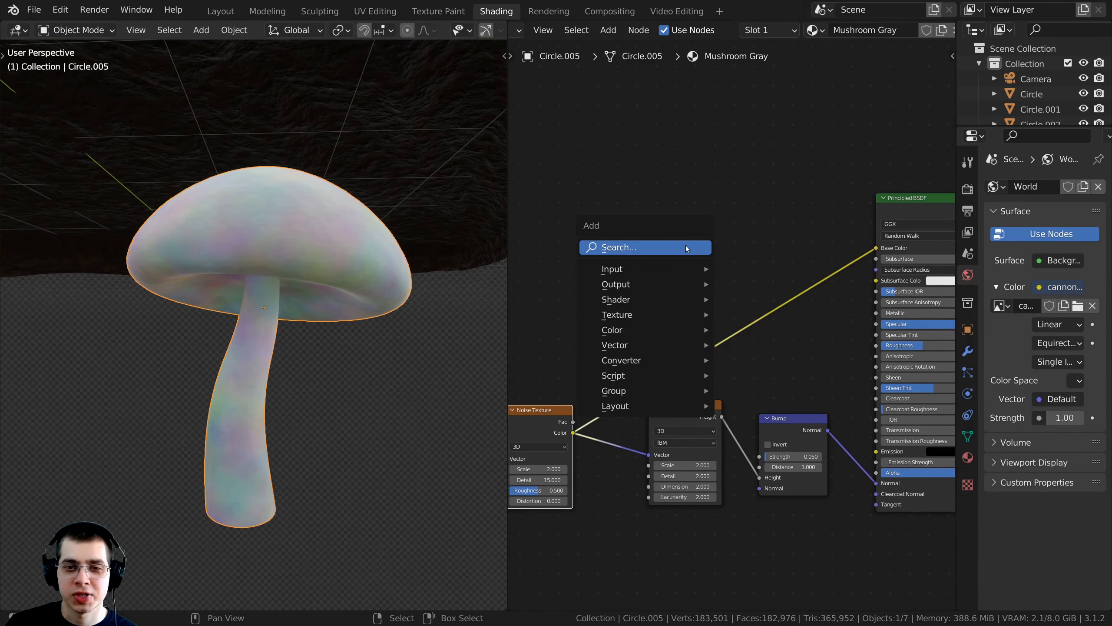
{"action": "left_click", "coordinate": [686, 245]}
{"action": "type", "text": "col"}
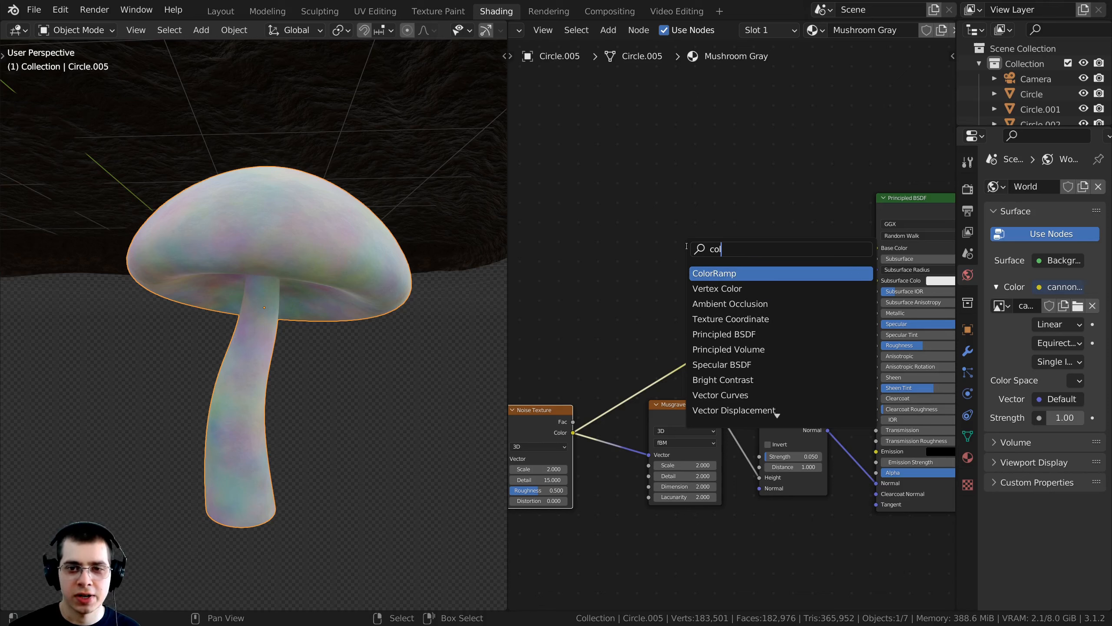
{"action": "left_click", "coordinate": [702, 273]}
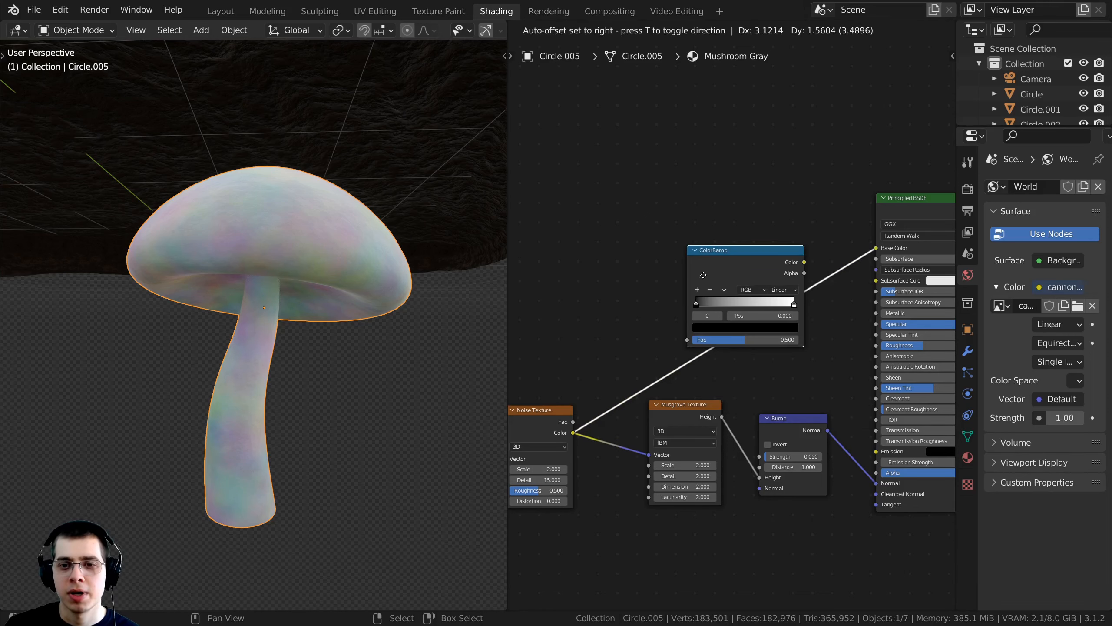
{"action": "left_click", "coordinate": [735, 270]}
Increase the ColorRamp's contrast by moving the black stop inward and the white stop to about 0.714.
{"action": "scroll", "coordinate": [756, 344], "scroll_direction": "up", "scroll_amount": 3}
{"action": "middle_click_drag", "start_coordinate": [302, 226], "coordinate": [349, 259]}
{"action": "scroll", "coordinate": [736, 309], "scroll_direction": "up", "scroll_amount": 3}
{"action": "middle_click_drag", "start_coordinate": [738, 298], "coordinate": [717, 314]}
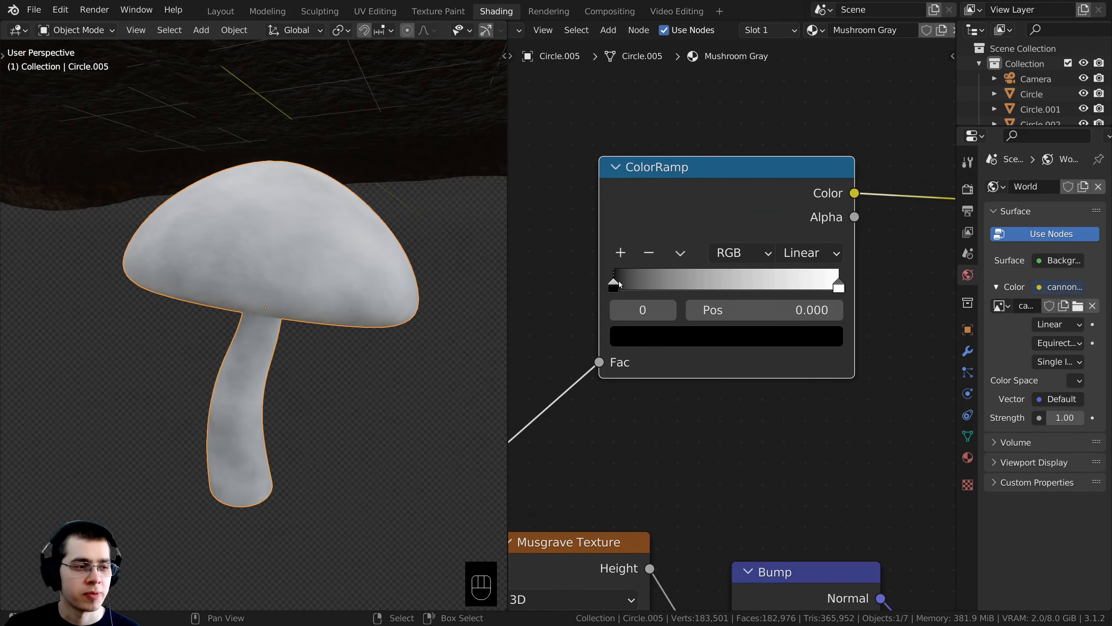
{"action": "left_click_drag", "start_coordinate": [619, 284], "coordinate": [680, 283]}
{"action": "left_click_drag", "start_coordinate": [838, 285], "coordinate": [770, 284]}
{"action": "middle_click_drag", "start_coordinate": [240, 360], "coordinate": [280, 348]}
{"action": "scroll", "coordinate": [298, 348], "scroll_direction": "up", "scroll_amount": 1}
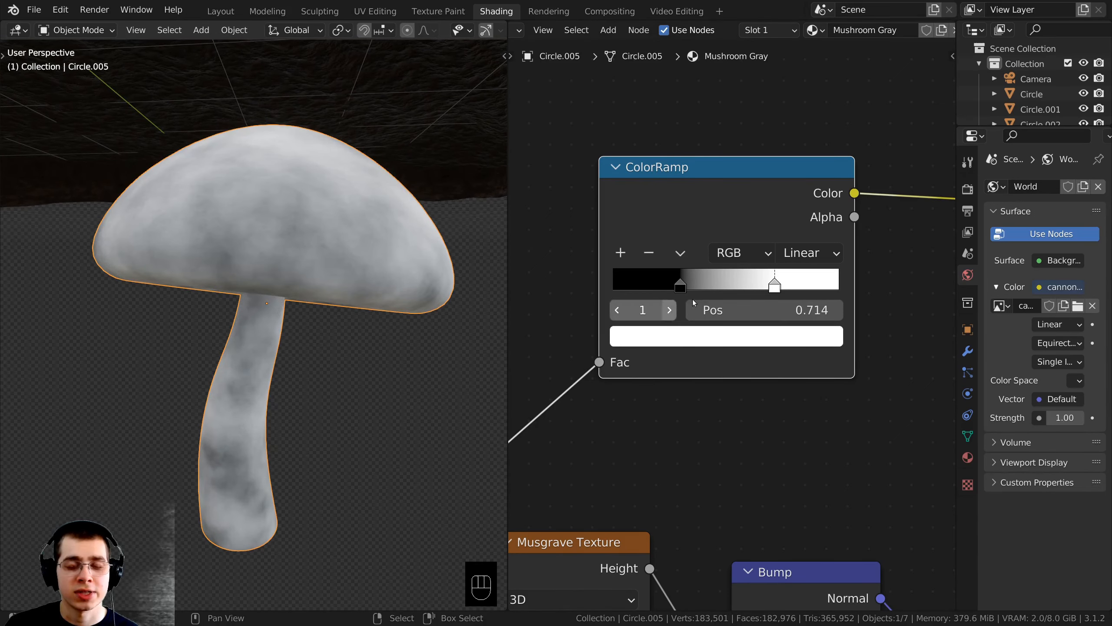
Darken the ColorRamp's white stop to mid gray, and lighten the black stop to value 0.060 and move it to 0.338.
{"action": "left_click", "coordinate": [717, 333]}
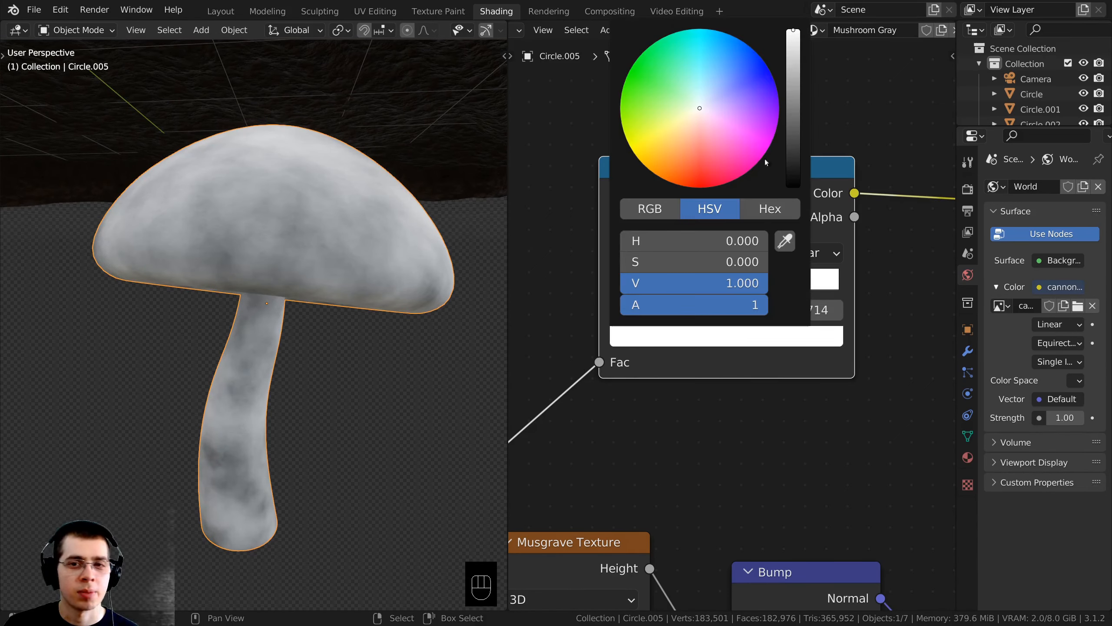
{"action": "left_click_drag", "start_coordinate": [793, 60], "coordinate": [793, 109]}
{"action": "left_click", "coordinate": [680, 281]}
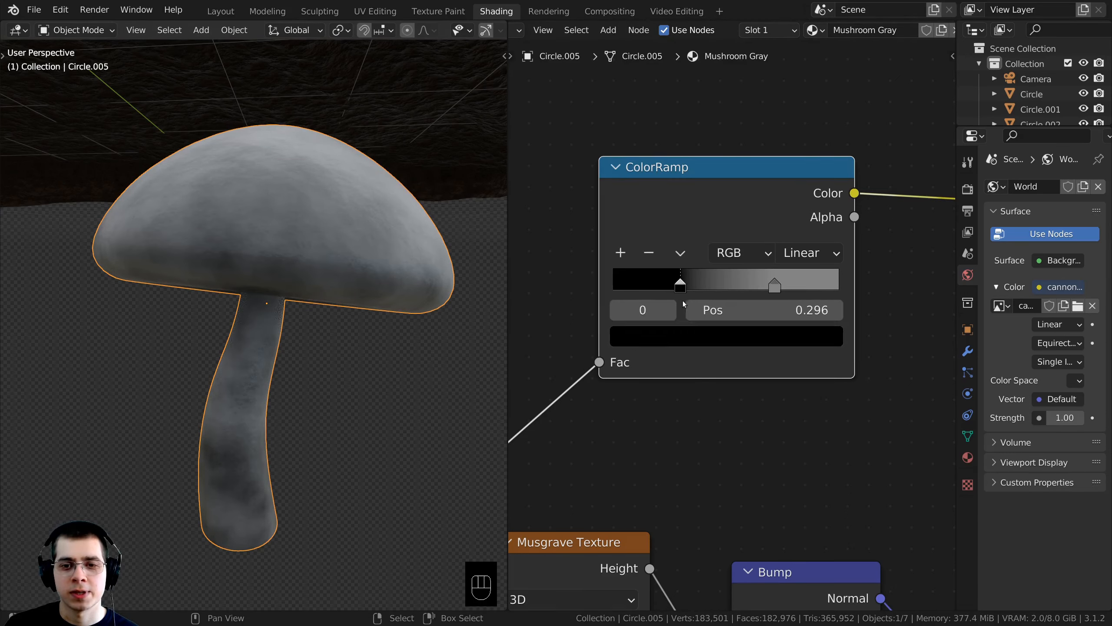
{"action": "left_click", "coordinate": [683, 337]}
{"action": "left_click_drag", "start_coordinate": [793, 187], "coordinate": [794, 144]}
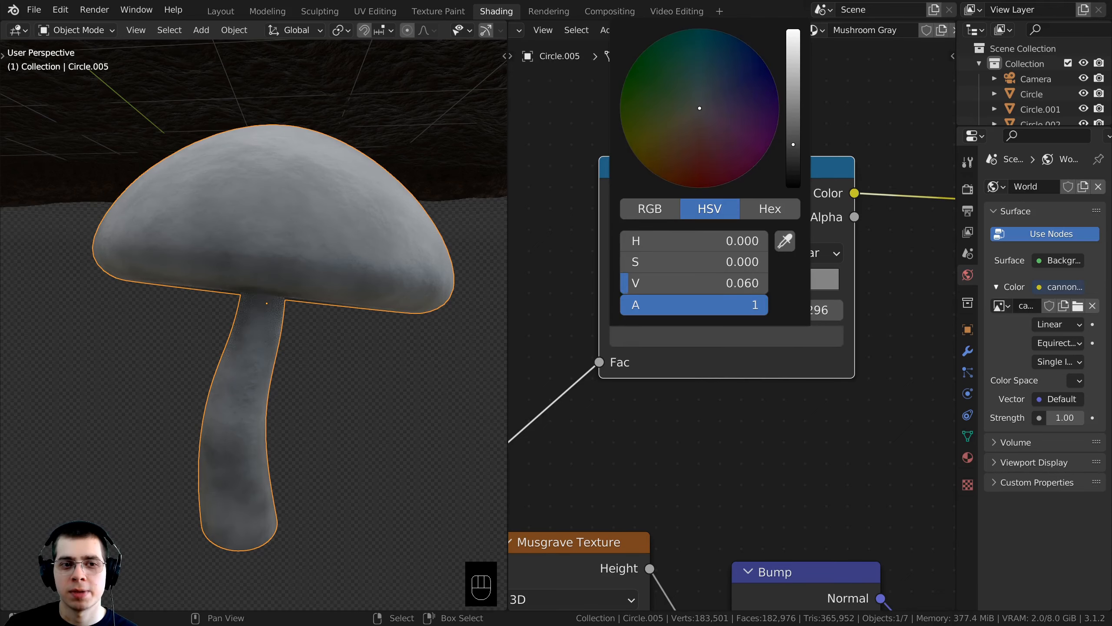
{"action": "left_click_drag", "start_coordinate": [681, 281], "coordinate": [694, 282]}
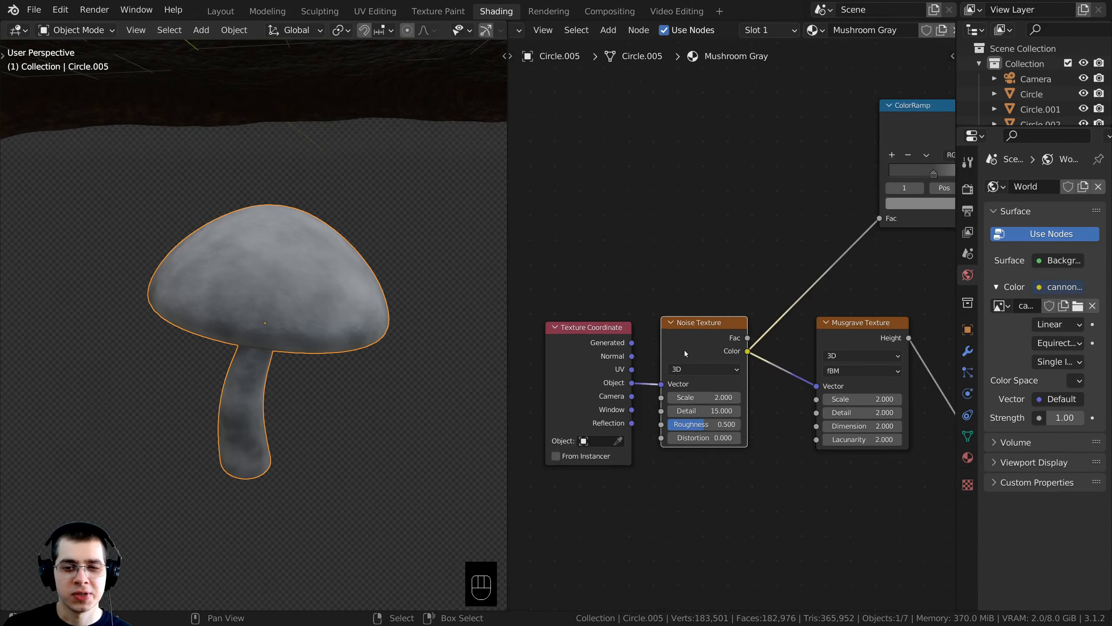
Set the Noise Texture's Scale to 4 and check the mottling on the tiny mushroom.
{"action": "scroll", "coordinate": [685, 350], "scroll_direction": "up", "scroll_amount": 1}
{"action": "left_click", "coordinate": [699, 416]}
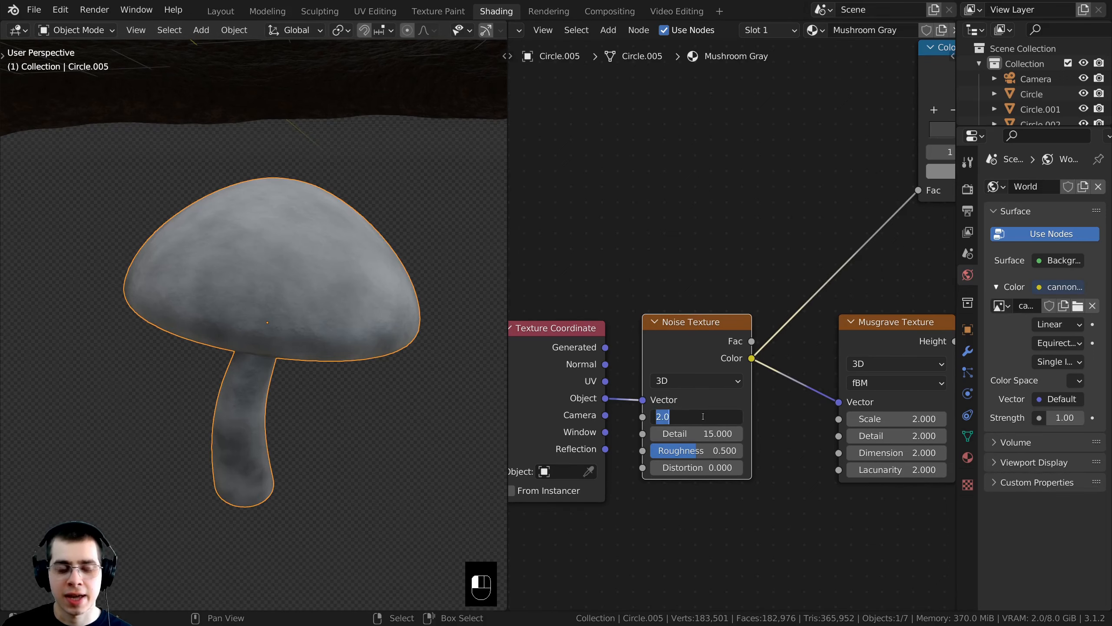
{"action": "type", "text": "4"}
{"action": "key", "text": "Return"}
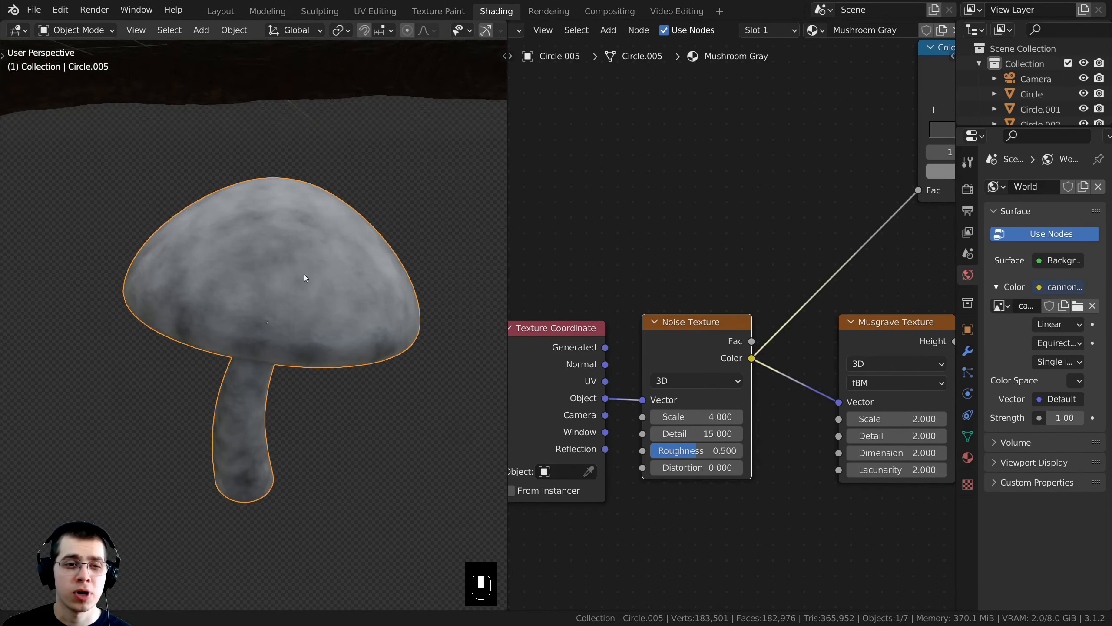
{"action": "middle_click_drag", "start_coordinate": [377, 245], "coordinate": [360, 276]}
{"action": "scroll", "coordinate": [637, 337], "scroll_direction": "down", "scroll_amount": 4}
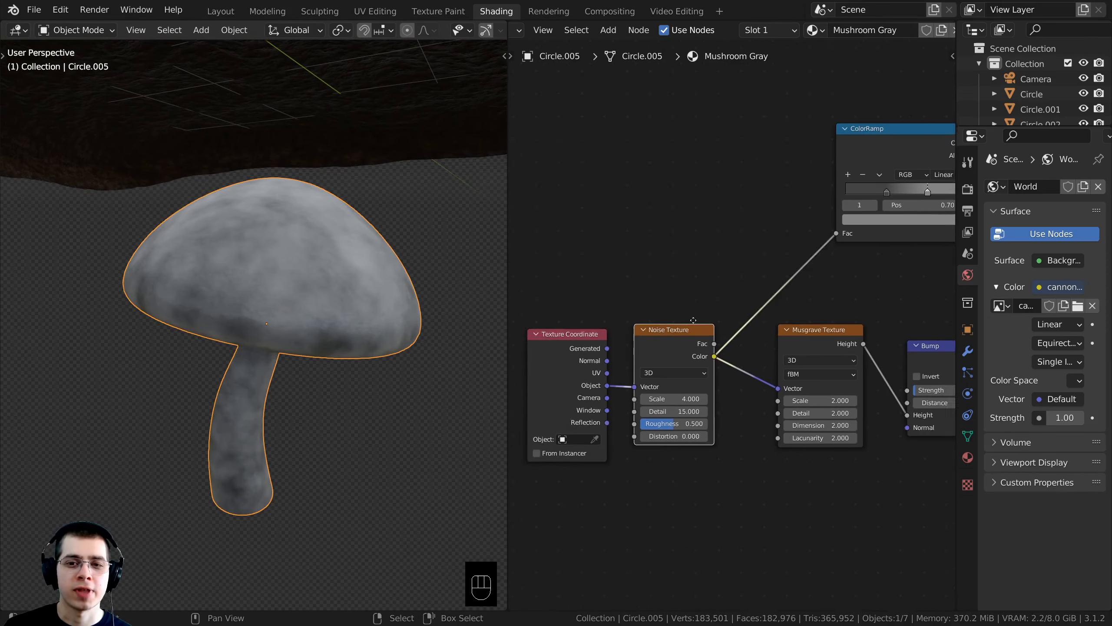
Set the Principled BSDF's Roughness to 0.6.
{"action": "middle_click_drag", "start_coordinate": [783, 314], "coordinate": [508, 351]}
{"action": "middle_click_drag", "start_coordinate": [836, 301], "coordinate": [777, 321]}
{"action": "scroll", "coordinate": [777, 320], "scroll_direction": "up", "scroll_amount": 5}
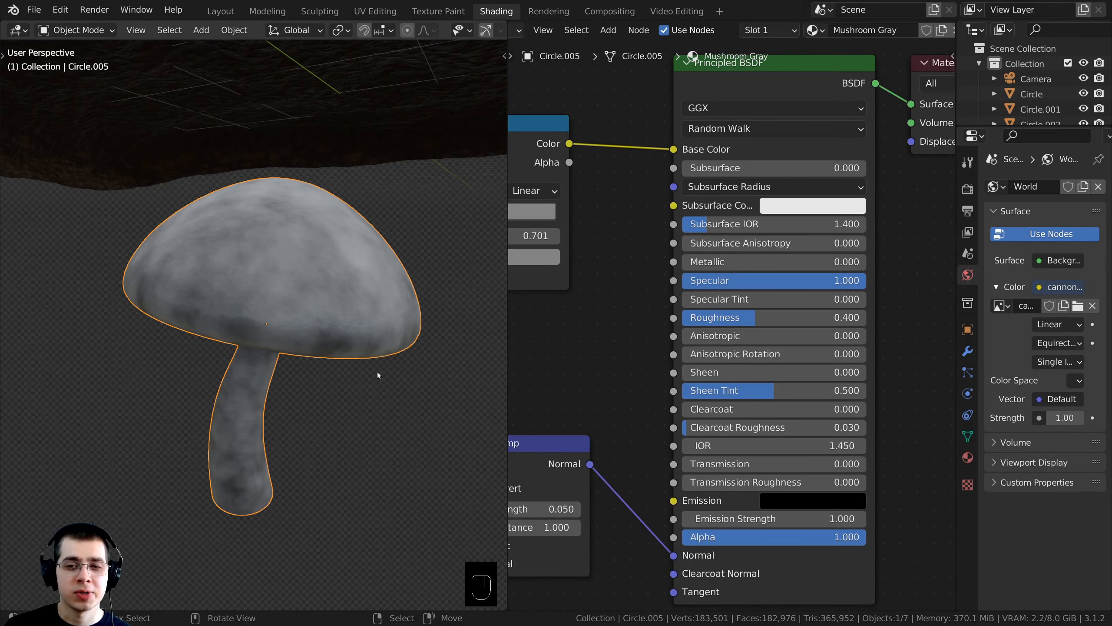
{"action": "middle_click_drag", "start_coordinate": [378, 375], "coordinate": [378, 438]}
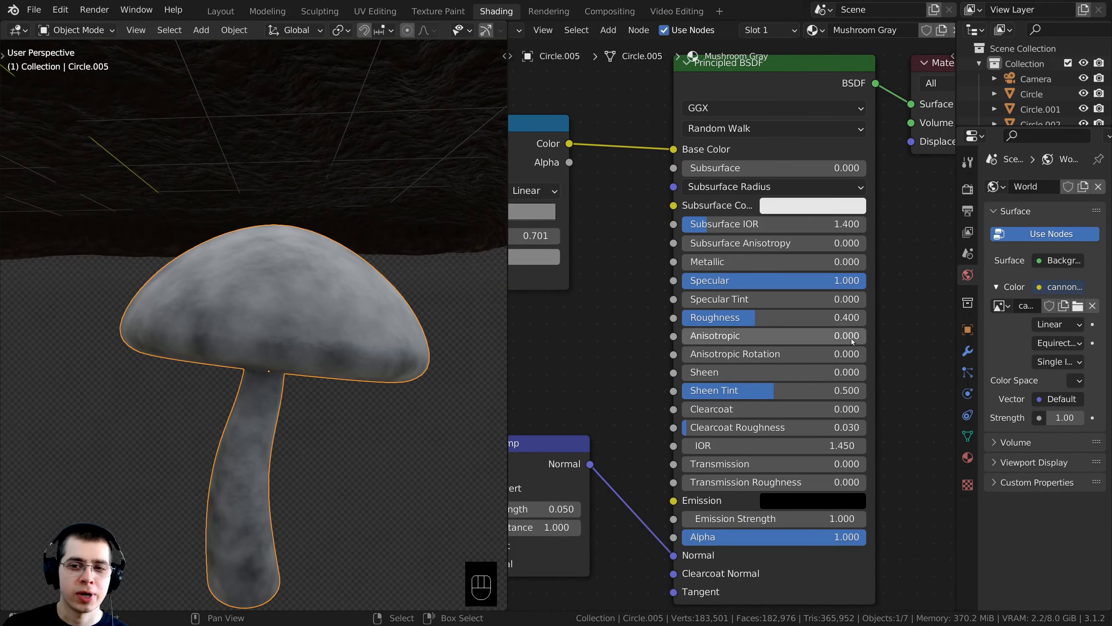
{"action": "scroll", "coordinate": [851, 339], "scroll_direction": "up", "scroll_amount": 1}
{"action": "left_click", "coordinate": [747, 325]}
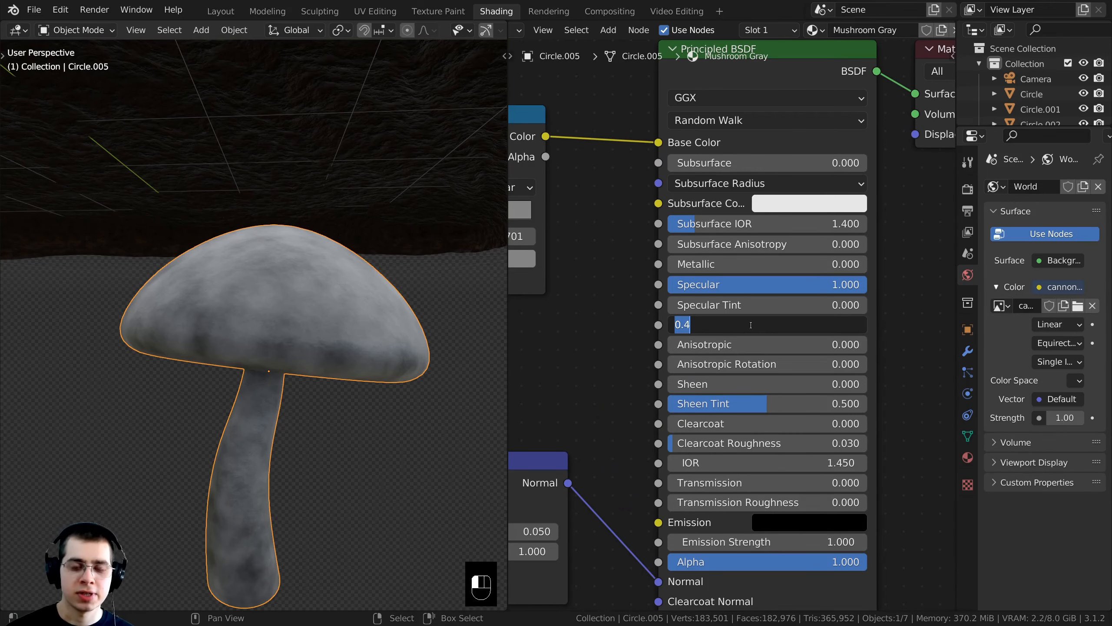
{"action": "type", "text": ".6"}
{"action": "key", "text": "Return"}
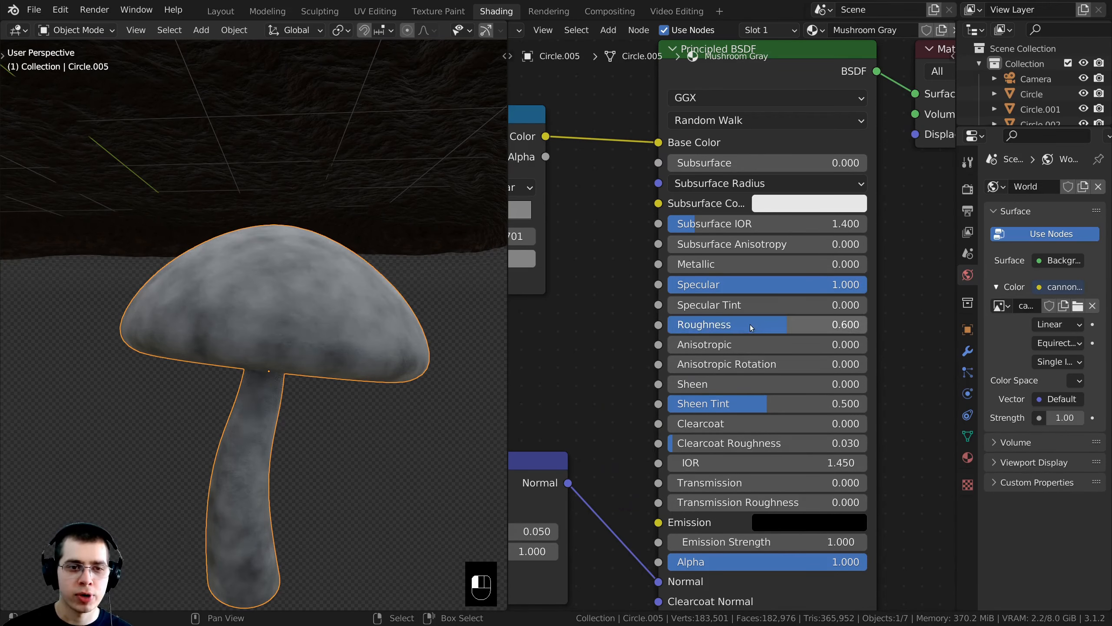
Set the Principled BSDF's Roughness to 0.55 and inspect the deselected mushroom's shine.
{"action": "middle_click_drag", "start_coordinate": [280, 306], "coordinate": [316, 280]}
{"action": "key", "text": "alt+a"}
{"action": "left_click", "coordinate": [775, 325]}
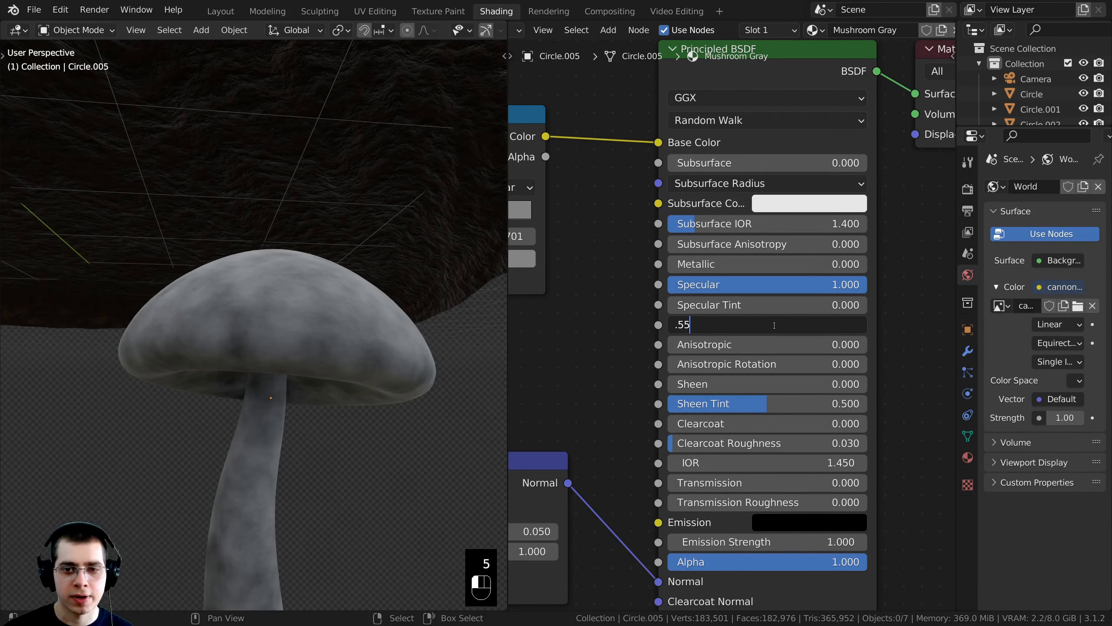
{"action": "type", "text": ".55"}
{"action": "key", "text": "Return"}
{"action": "middle_click_drag", "start_coordinate": [281, 353], "coordinate": [285, 332]}
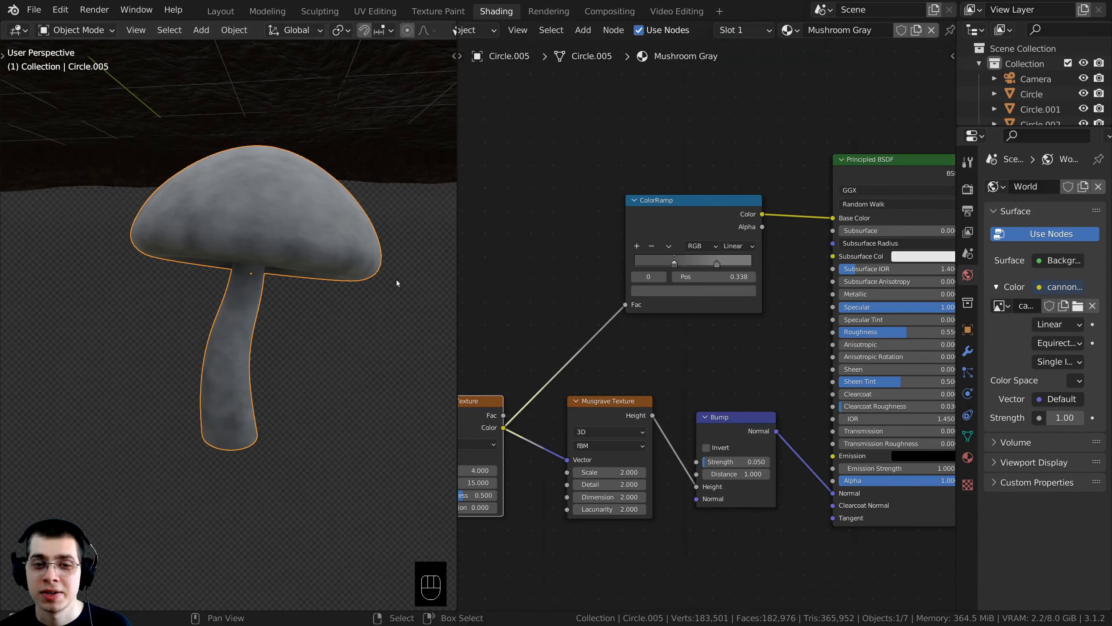
{"action": "middle_click_drag", "start_coordinate": [299, 243], "coordinate": [289, 219]}
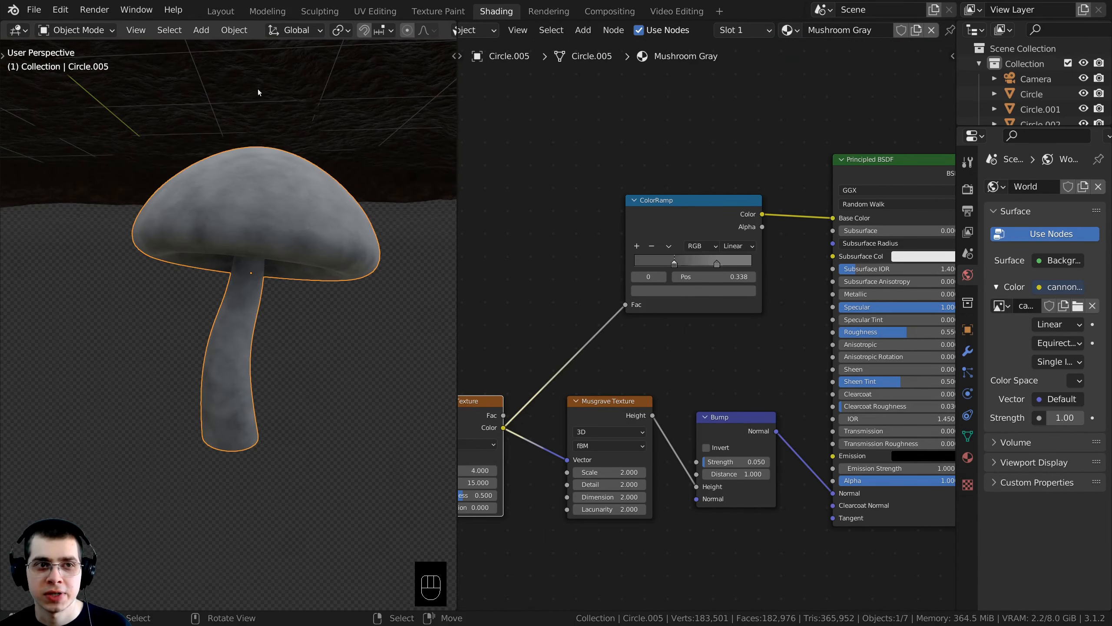
Return to the Layout workspace, duplicate the gray mushroom and place the copy beside the original.
{"action": "left_click", "coordinate": [220, 11]}
{"action": "scroll", "coordinate": [422, 343], "scroll_direction": "down", "scroll_amount": 3}
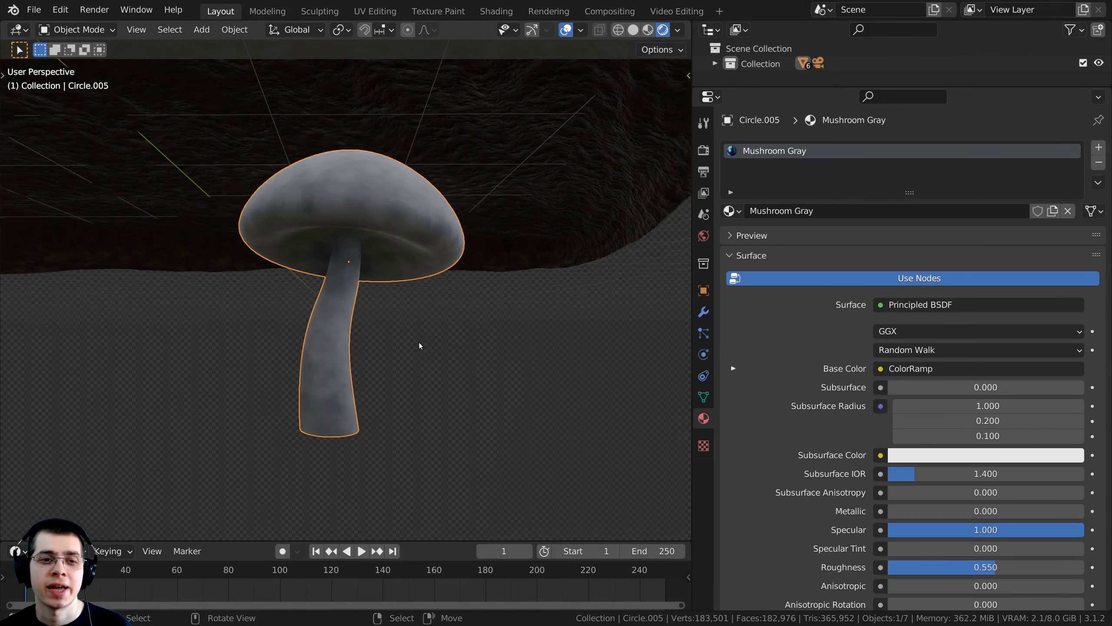
{"action": "scroll", "coordinate": [366, 269], "scroll_direction": "up", "scroll_amount": 1}
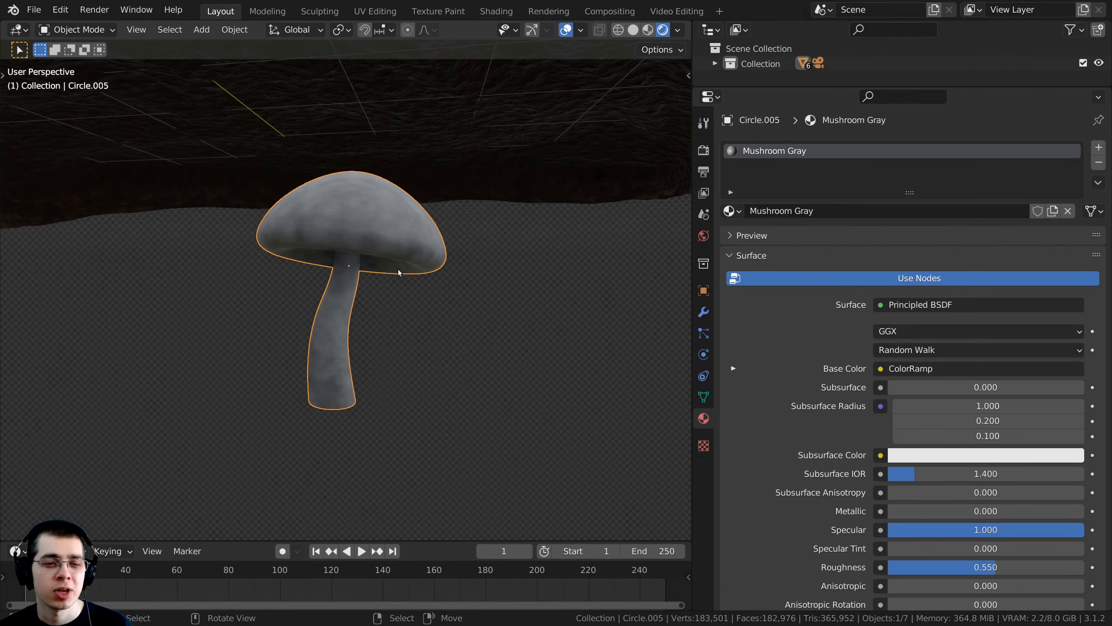
{"action": "middle_click_drag", "start_coordinate": [402, 274], "coordinate": [401, 277]}
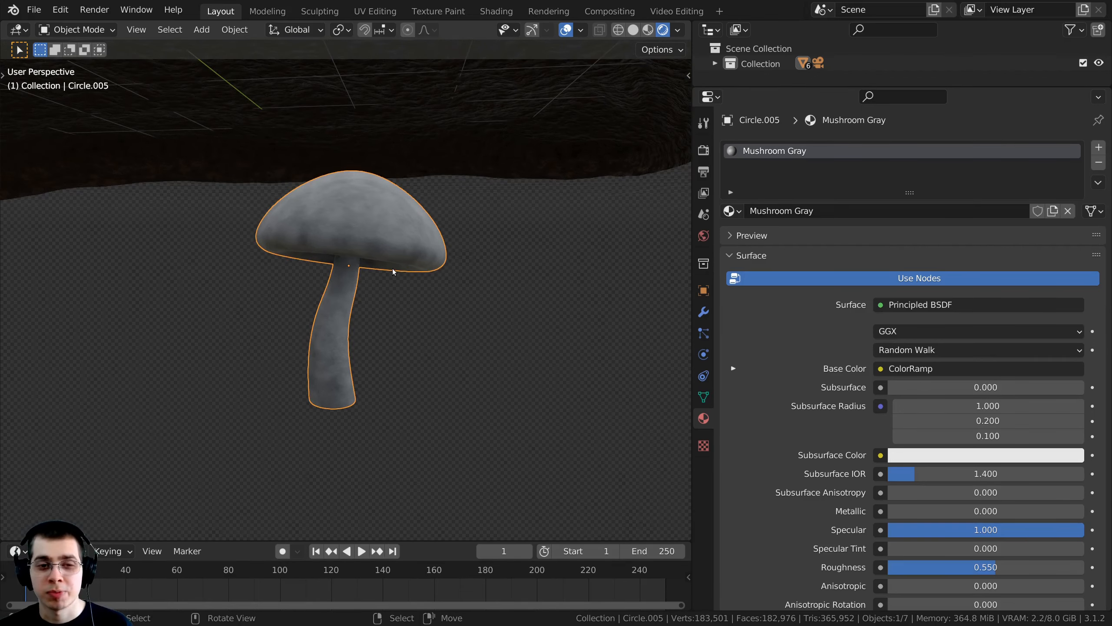
{"action": "key", "text": "shift+d"}
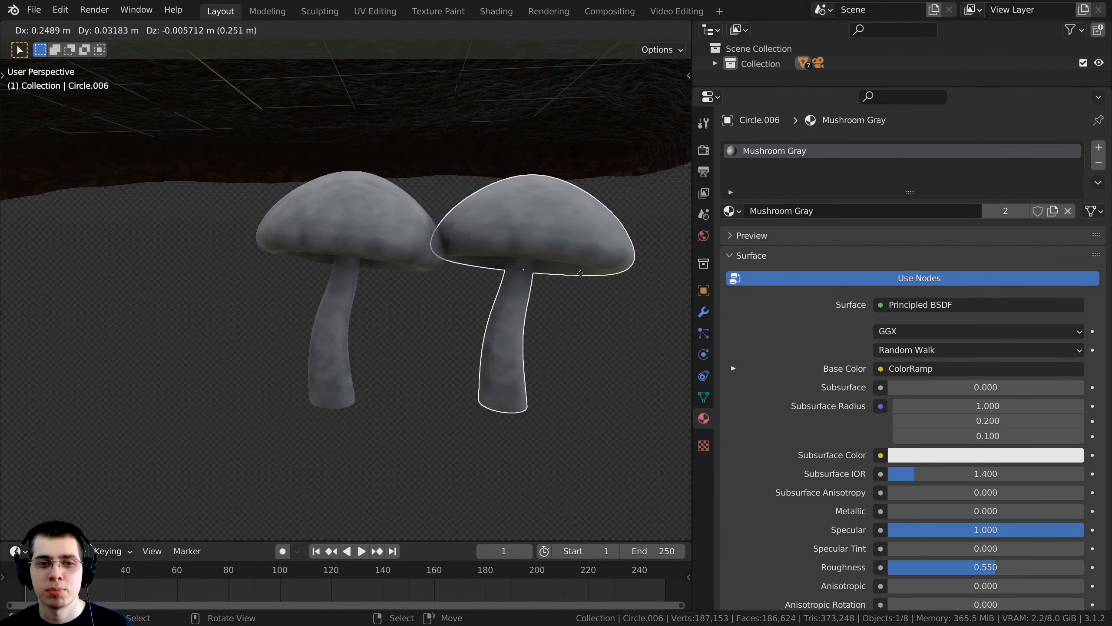
{"action": "left_click", "coordinate": [612, 273]}
Rotate the mushroom copy slightly and adjust its position beside the original.
{"action": "scroll", "coordinate": [613, 245], "scroll_direction": "down", "scroll_amount": 2}
{"action": "key", "text": "r"}
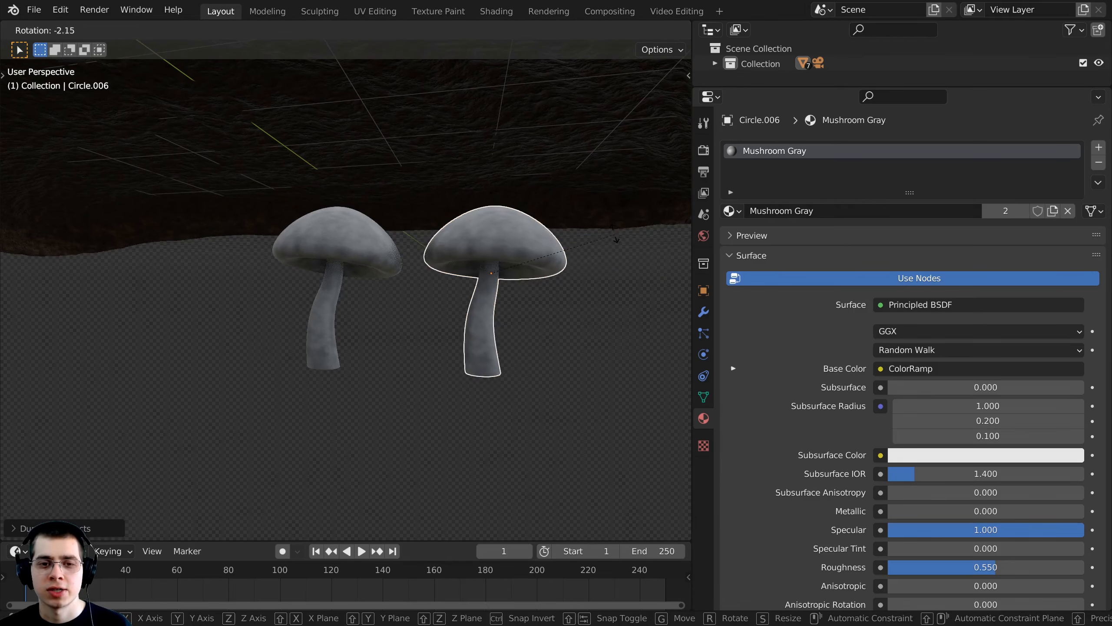
{"action": "left_click", "coordinate": [608, 225]}
{"action": "key", "text": "g"}
{"action": "left_click", "coordinate": [601, 228]}
{"action": "scroll", "coordinate": [583, 246], "scroll_direction": "up", "scroll_amount": 2}
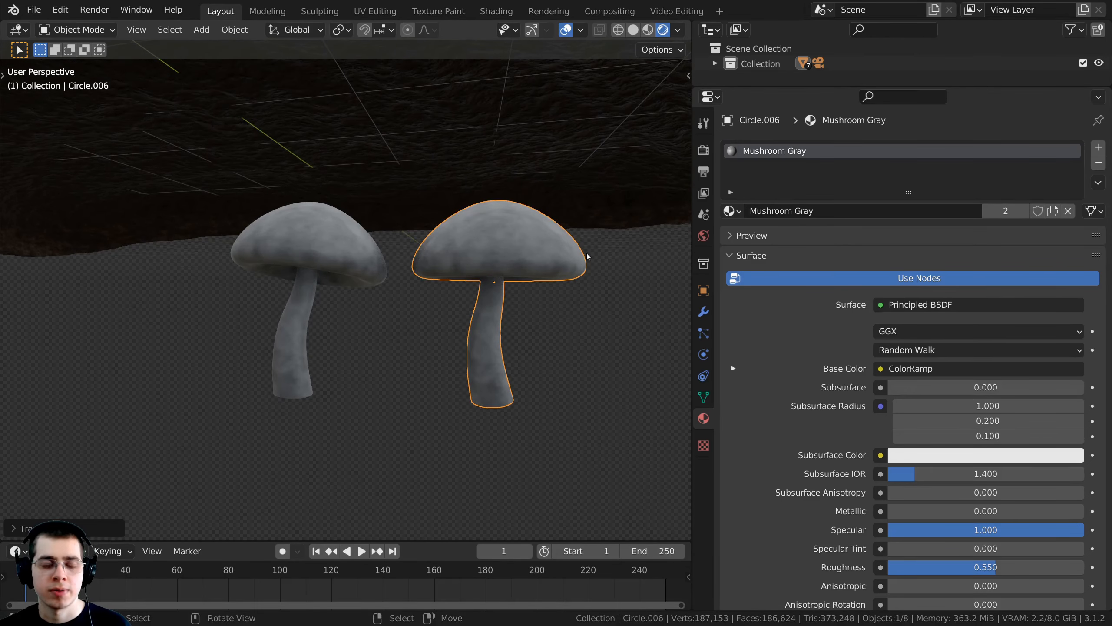
In Edit Mode with proportional editing off, select the copy's whole cap, tilt it and shift it on the stem.
{"action": "key", "text": "Tab"}
{"action": "middle_click_drag", "start_coordinate": [587, 256], "coordinate": [487, 225]}
{"action": "key", "text": "alt+a"}
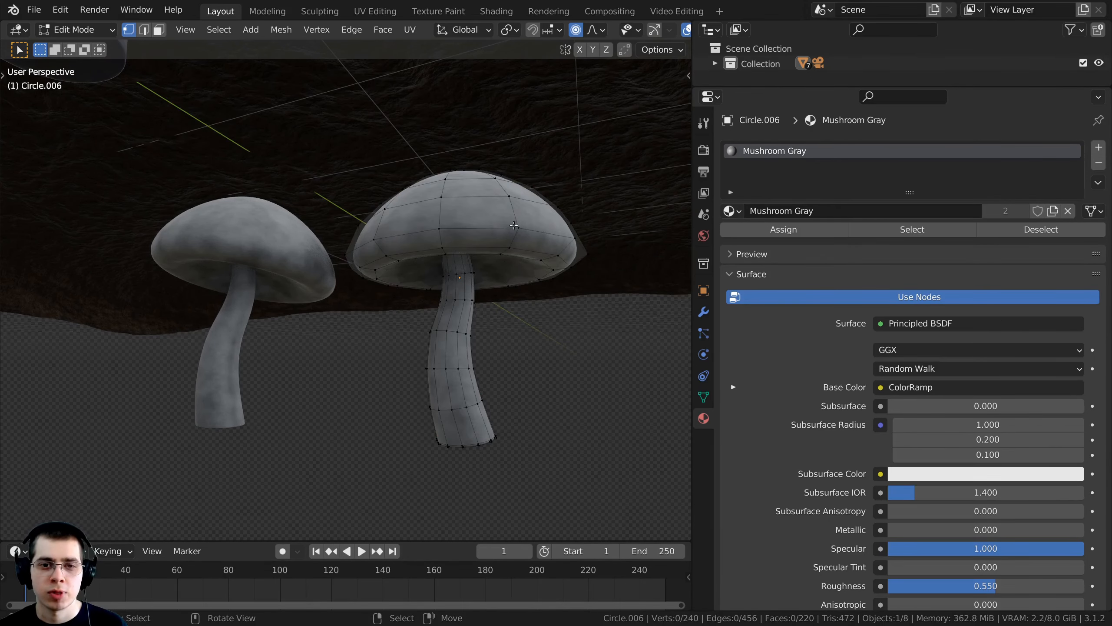
{"action": "middle_click_drag", "start_coordinate": [514, 226], "coordinate": [525, 235]}
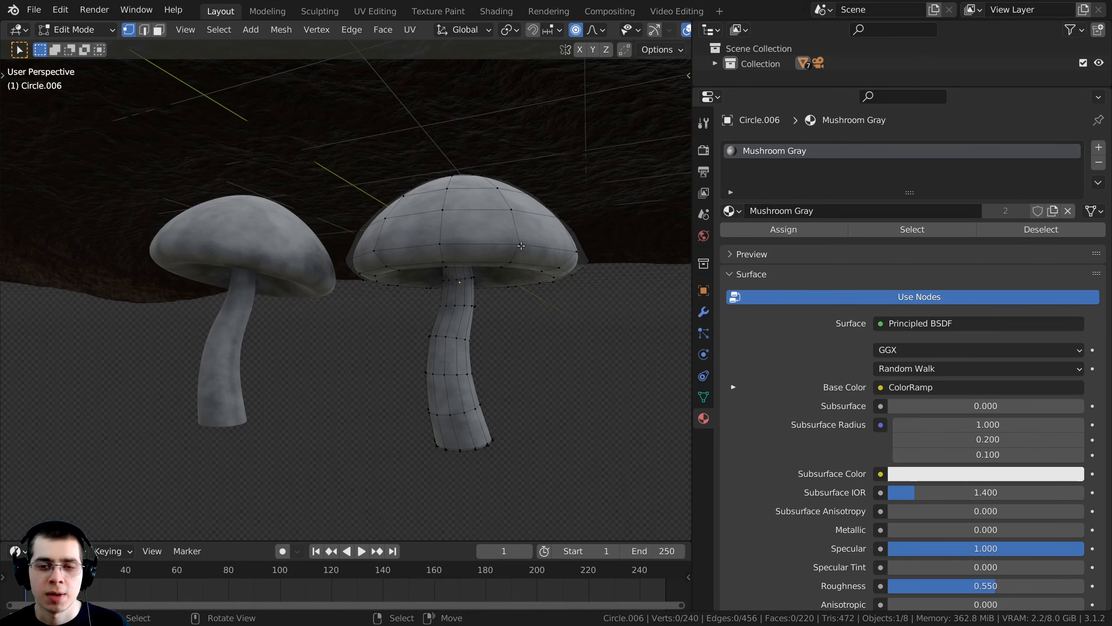
{"action": "key", "text": "l"}
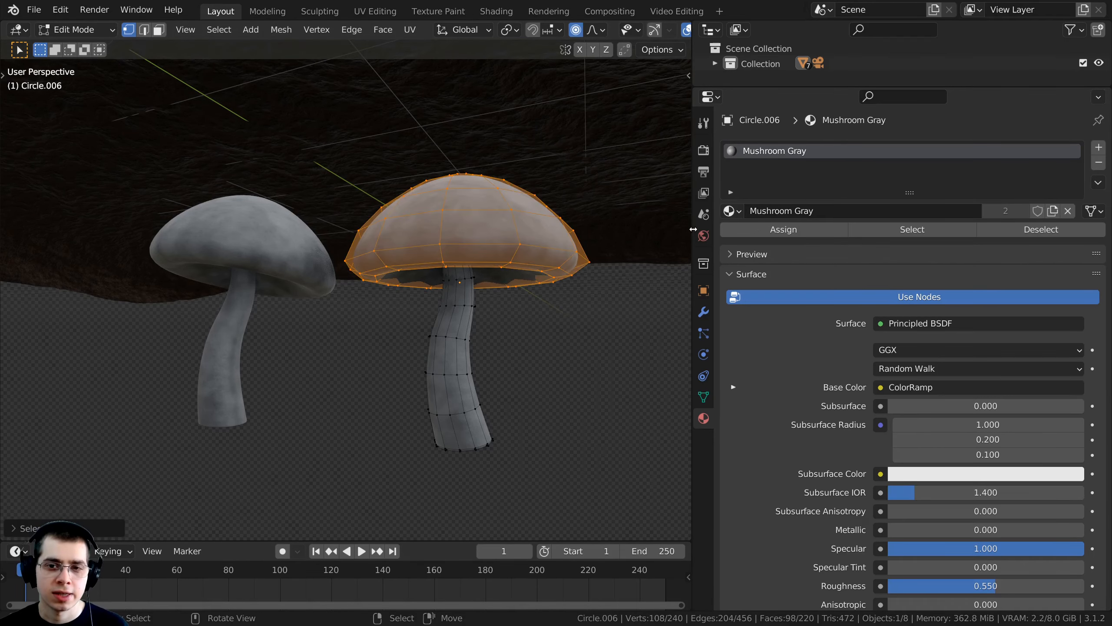
{"action": "left_click_drag", "start_coordinate": [693, 307], "coordinate": [829, 307]}
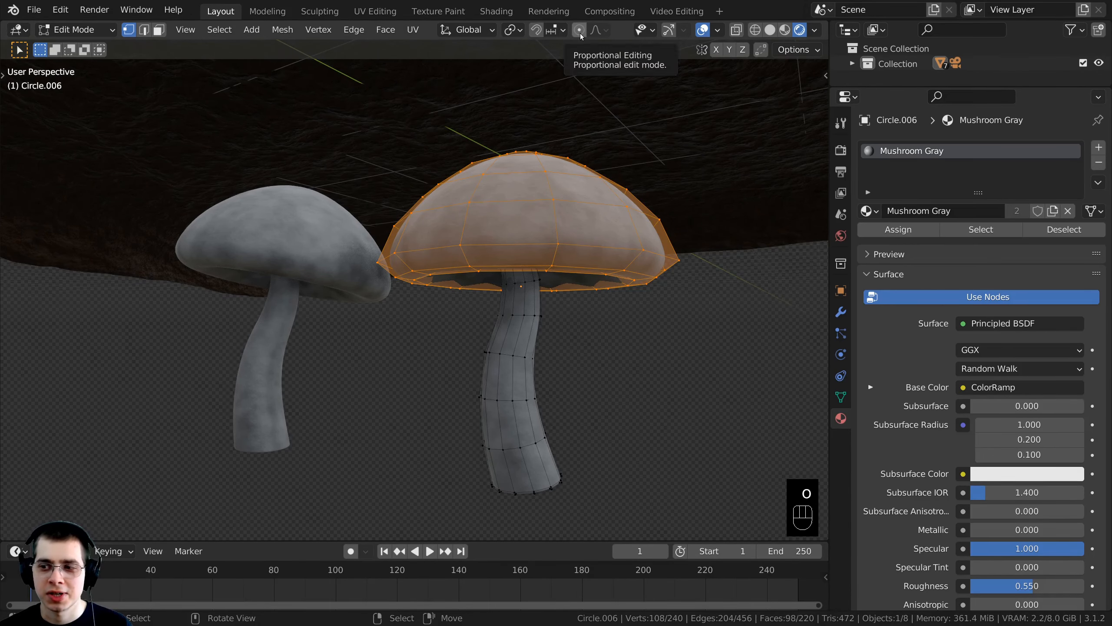
{"action": "middle_click_drag", "start_coordinate": [501, 238], "coordinate": [525, 228]}
{"action": "key", "text": "r"}
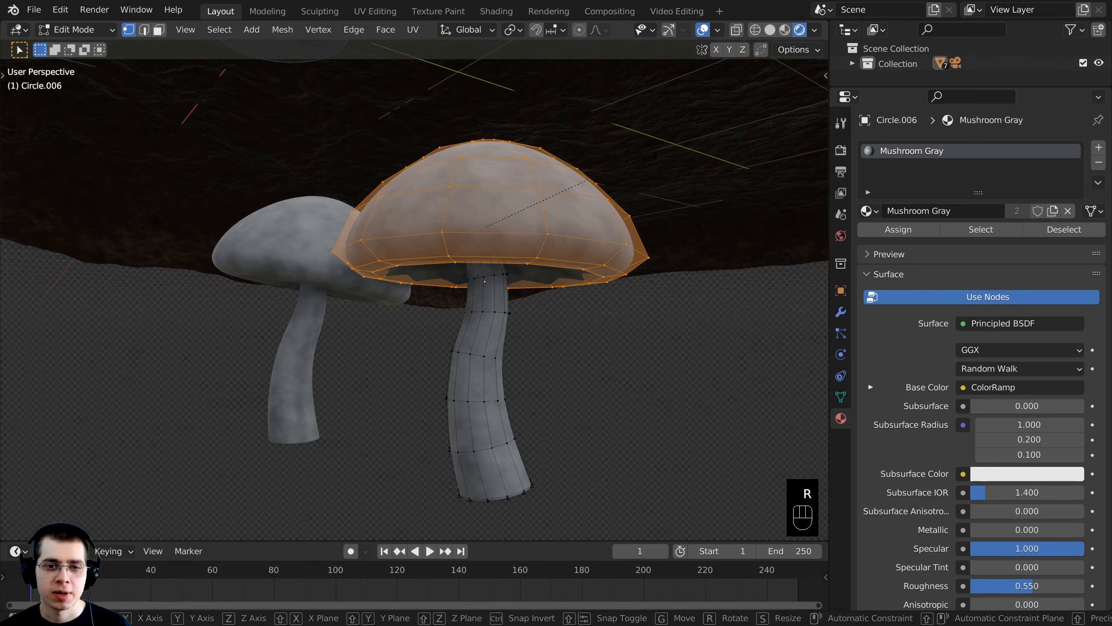
{"action": "key", "text": "g"}
{"action": "left_click", "coordinate": [613, 144]}
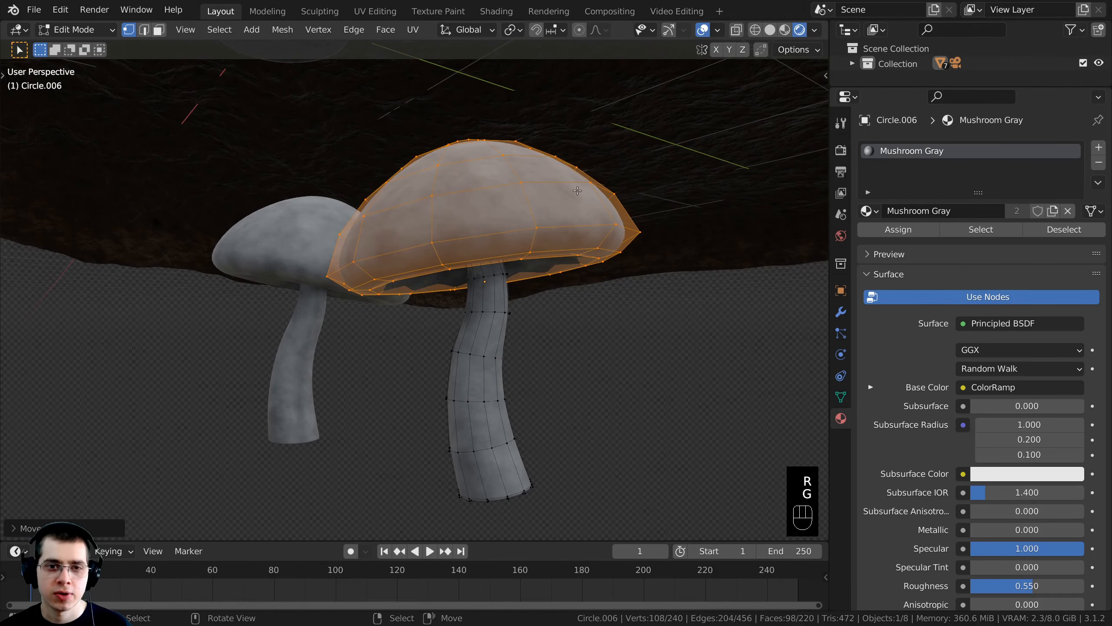
Stretch the copy's cap taller along the Z axis, reposition it over the stem and deselect it.
{"action": "middle_click_drag", "start_coordinate": [613, 145], "coordinate": [543, 286]}
{"action": "key", "text": "s"}
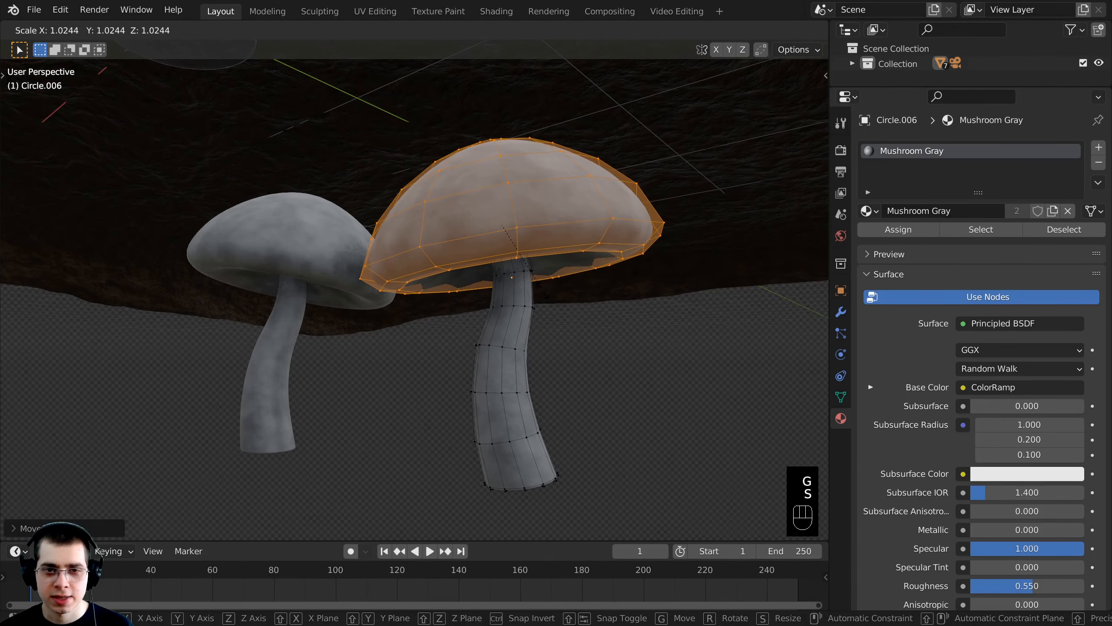
{"action": "key", "text": "z"}
{"action": "left_click", "coordinate": [547, 308]}
{"action": "key", "text": "g"}
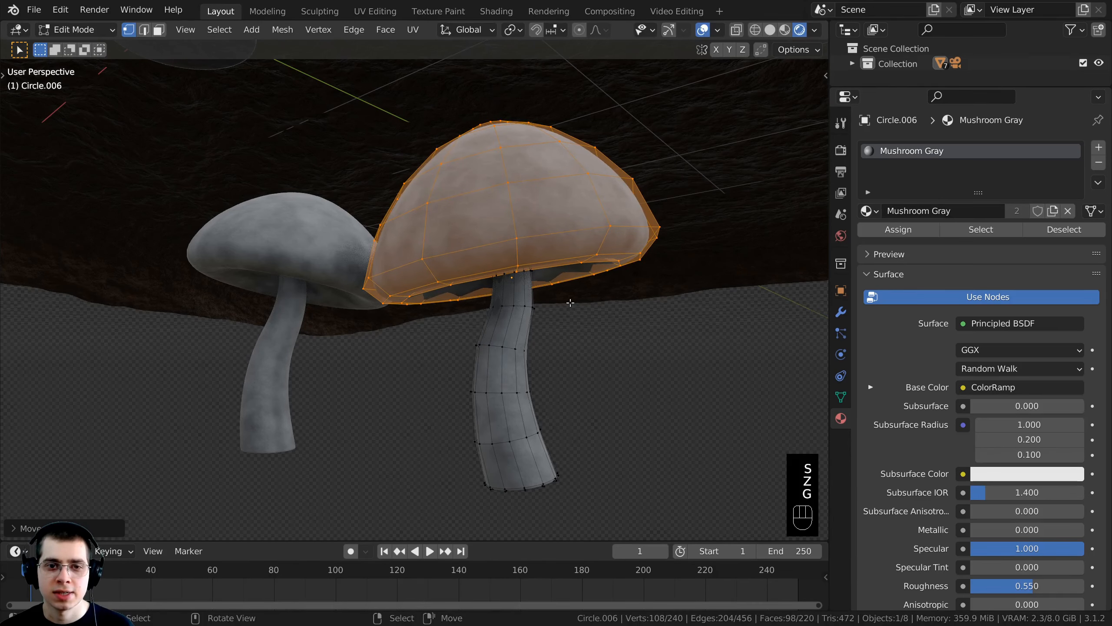
{"action": "key", "text": "s"}
{"action": "key", "text": "z"}
{"action": "left_click", "coordinate": [547, 367]}
{"action": "key", "text": "a"}
In wireframe shading, select the two middle edge loops of the copy's stem, then rotate and shift them to straighten the bend.
{"action": "middle_click_drag", "start_coordinate": [547, 367], "coordinate": [495, 354]}
{"action": "key", "text": "z"}
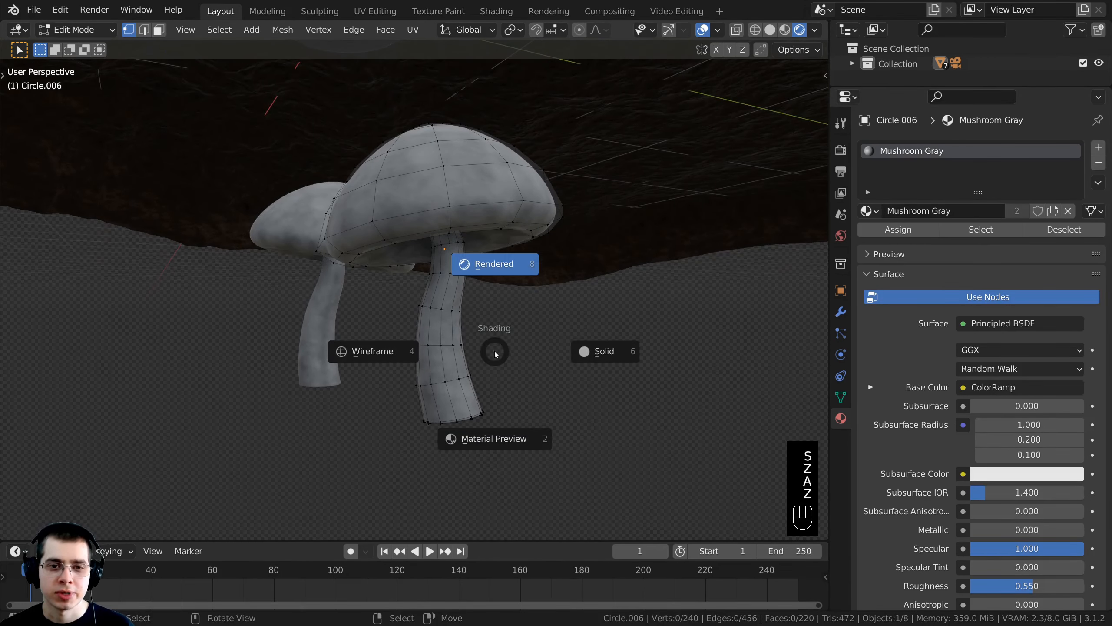
{"action": "left_click", "coordinate": [311, 361]}
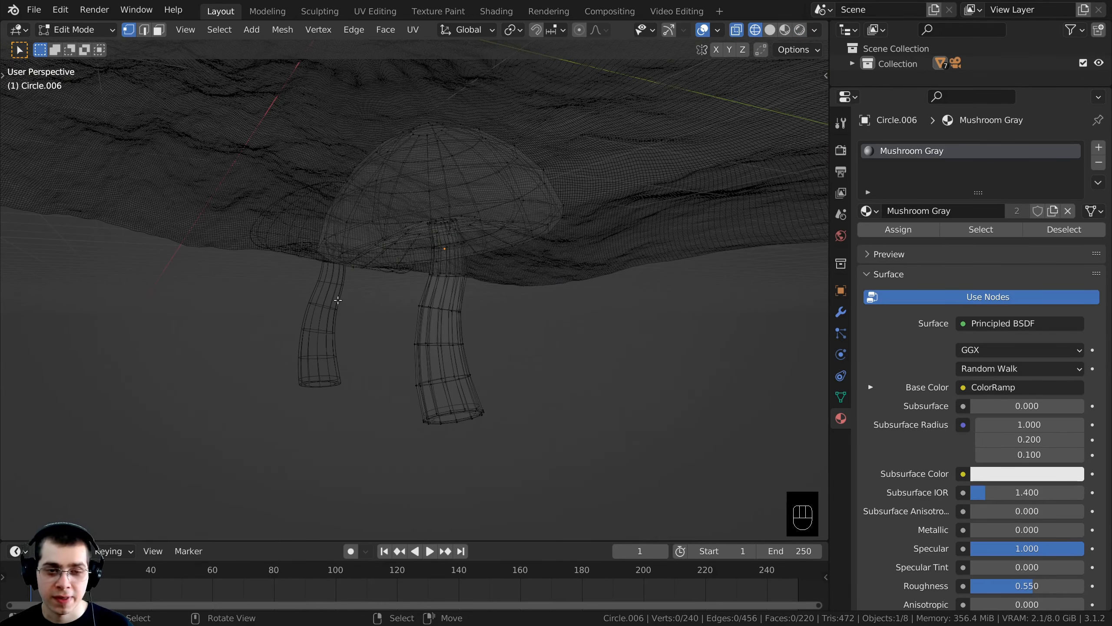
{"action": "key", "text": "b"}
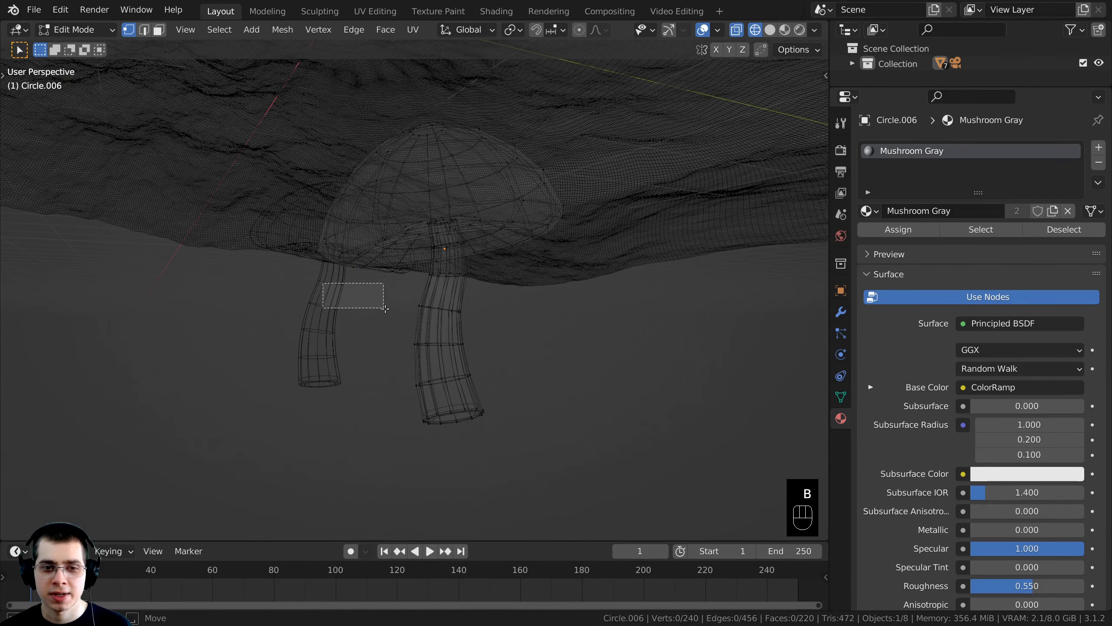
{"action": "left_click_drag", "start_coordinate": [385, 309], "coordinate": [499, 356]}
{"action": "scroll", "coordinate": [562, 321], "scroll_direction": "up", "scroll_amount": 2}
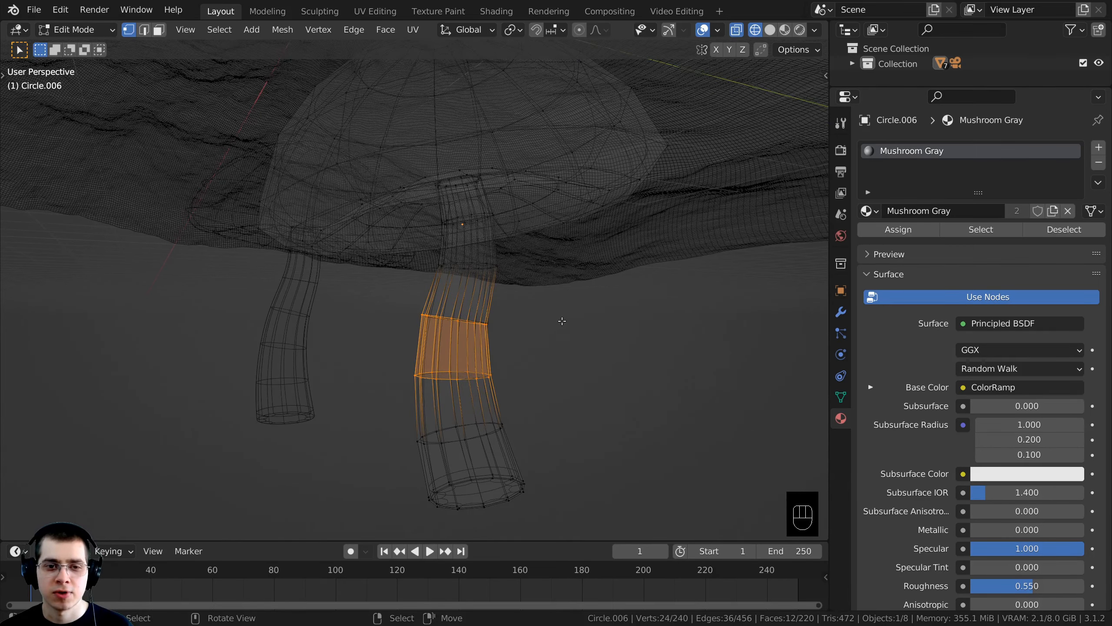
{"action": "key", "text": "r"}
{"action": "key", "text": "g"}
{"action": "key", "text": "r"}
{"action": "left_click", "coordinate": [436, 335]}
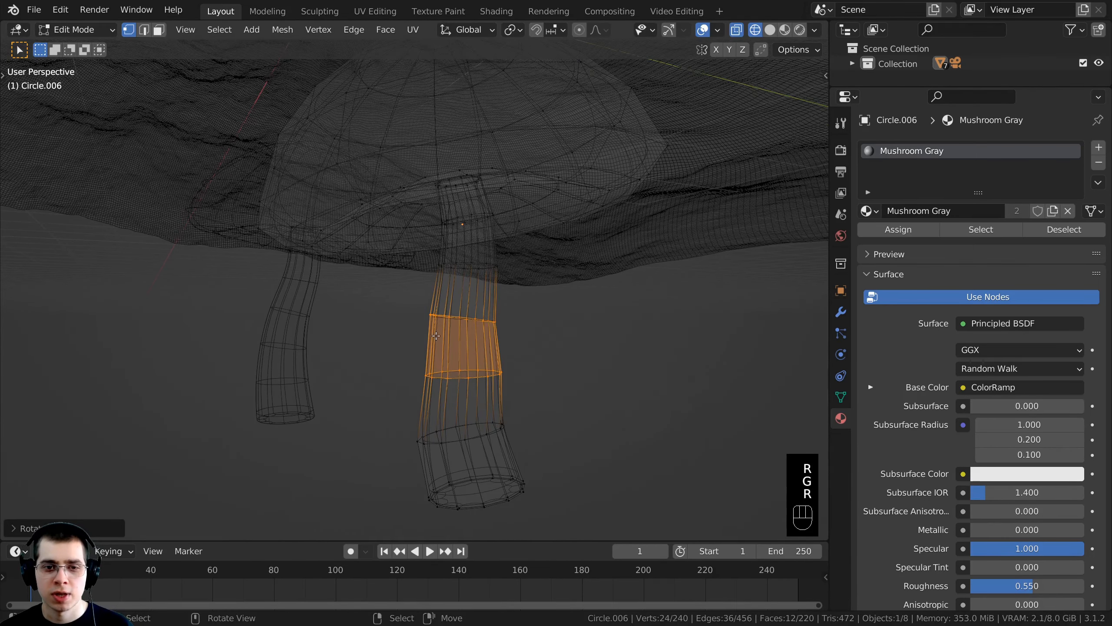
{"action": "middle_click_drag", "start_coordinate": [436, 336], "coordinate": [388, 305]}
{"action": "key", "text": "alt+a"}
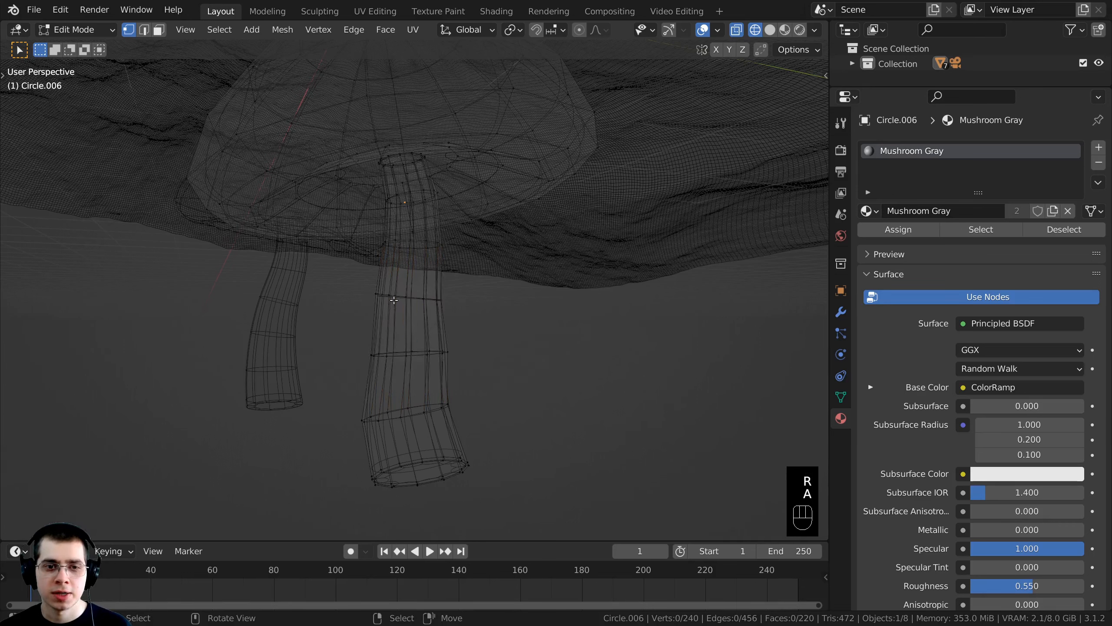
Select the copy's middle stem loop, then rotate and shift it slightly to smooth the stem.
{"action": "key", "text": "b"}
{"action": "left_click_drag", "start_coordinate": [339, 284], "coordinate": [472, 319]}
{"action": "key", "text": "r"}
{"action": "left_click", "coordinate": [486, 304]}
{"action": "key", "text": "r"}
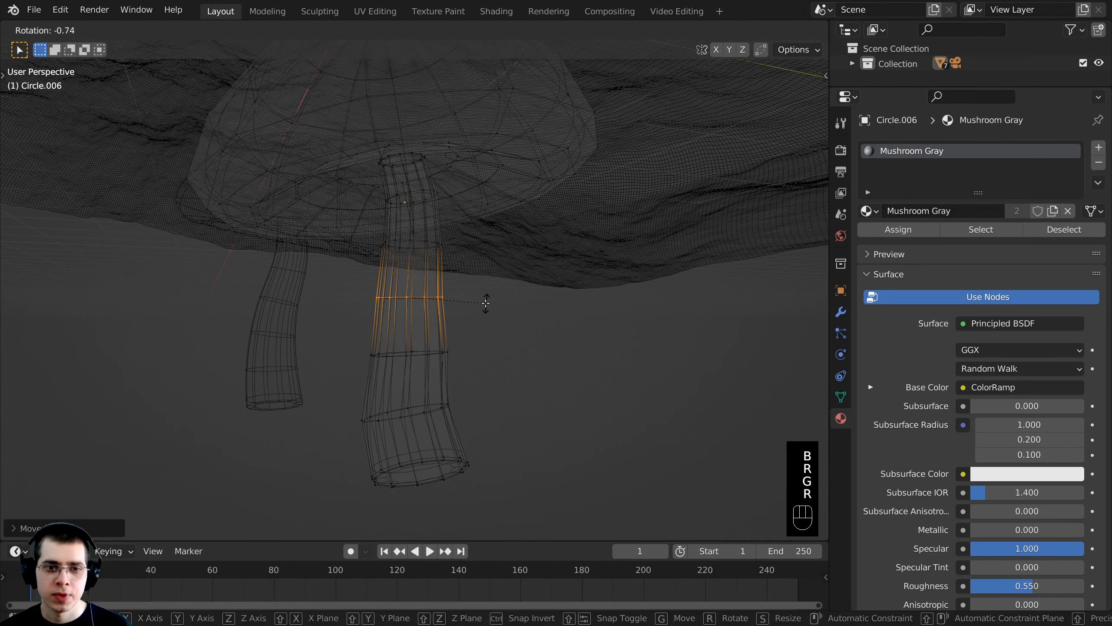
{"action": "left_click", "coordinate": [486, 301]}
{"action": "key", "text": "g"}
{"action": "left_click", "coordinate": [488, 300]}
{"action": "key", "text": "r"}
{"action": "key", "text": "g"}
{"action": "left_click", "coordinate": [489, 300]}
{"action": "middle_click_drag", "start_coordinate": [456, 338], "coordinate": [373, 304]}
Select the base section of the copy's stem, then rotate and move it to line up with the stem above.
{"action": "key", "text": "alt+a"}
{"action": "key", "text": "b"}
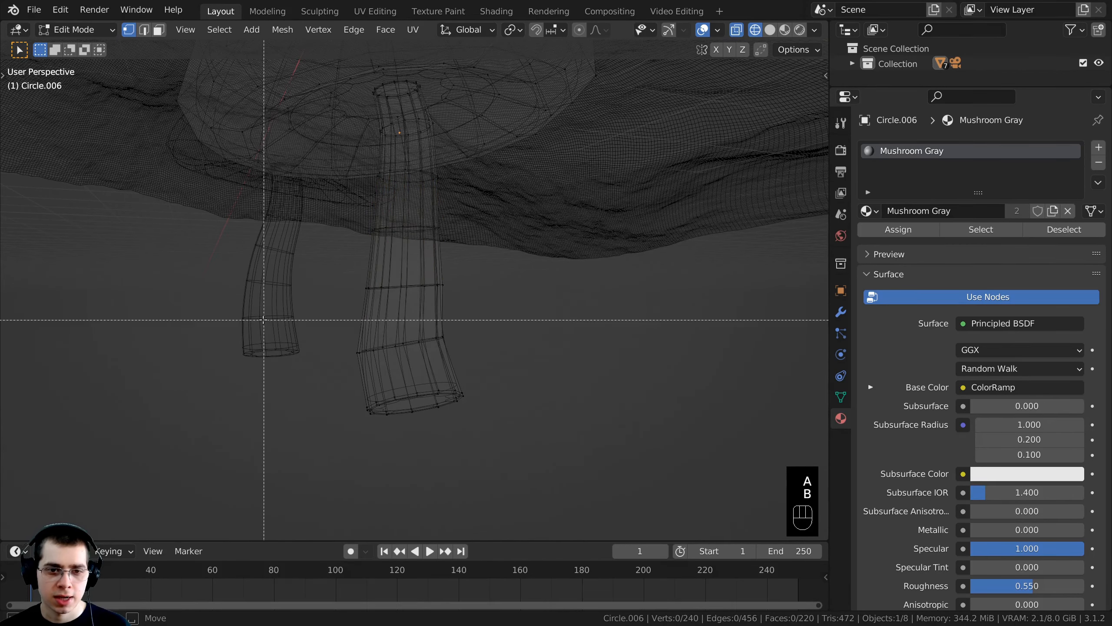
{"action": "left_click_drag", "start_coordinate": [263, 320], "coordinate": [499, 452]}
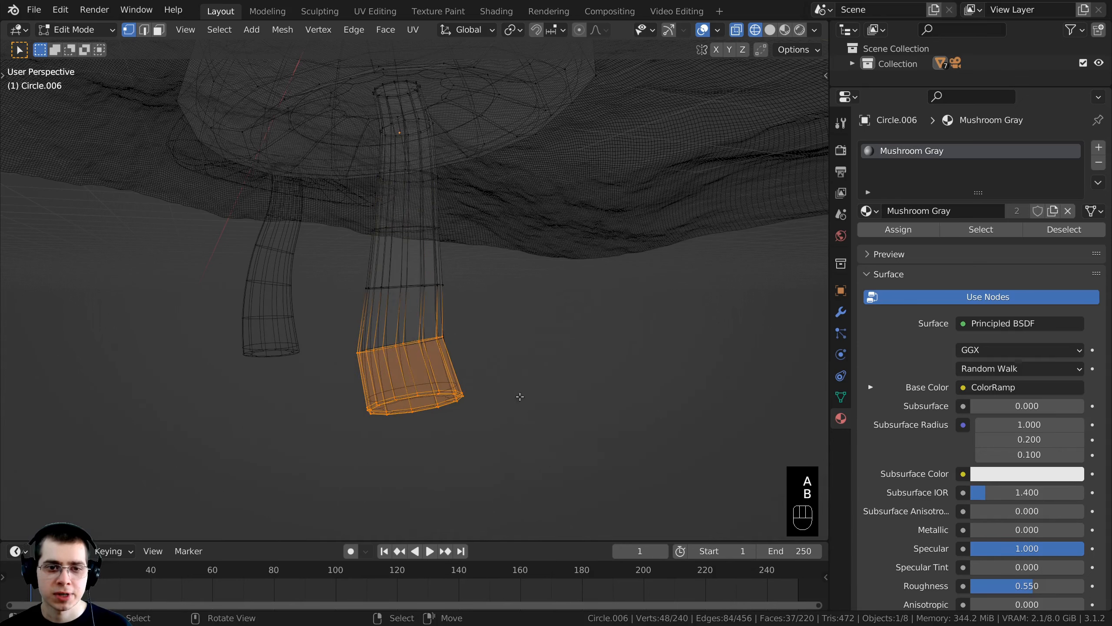
{"action": "key", "text": "r"}
{"action": "key", "text": "g"}
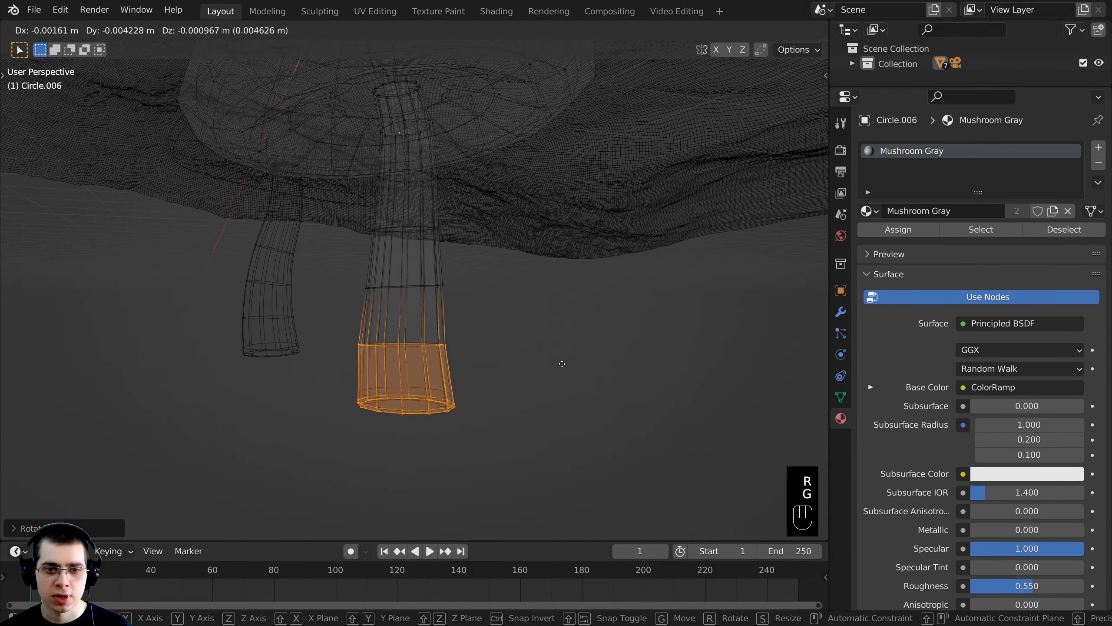
{"action": "key", "text": "r"}
{"action": "key", "text": "g"}
{"action": "left_click", "coordinate": [560, 372]}
Return to solid shading and Object Mode, rotate the mushroom copy around the Z axis and deselect it.
{"action": "key", "text": "z"}
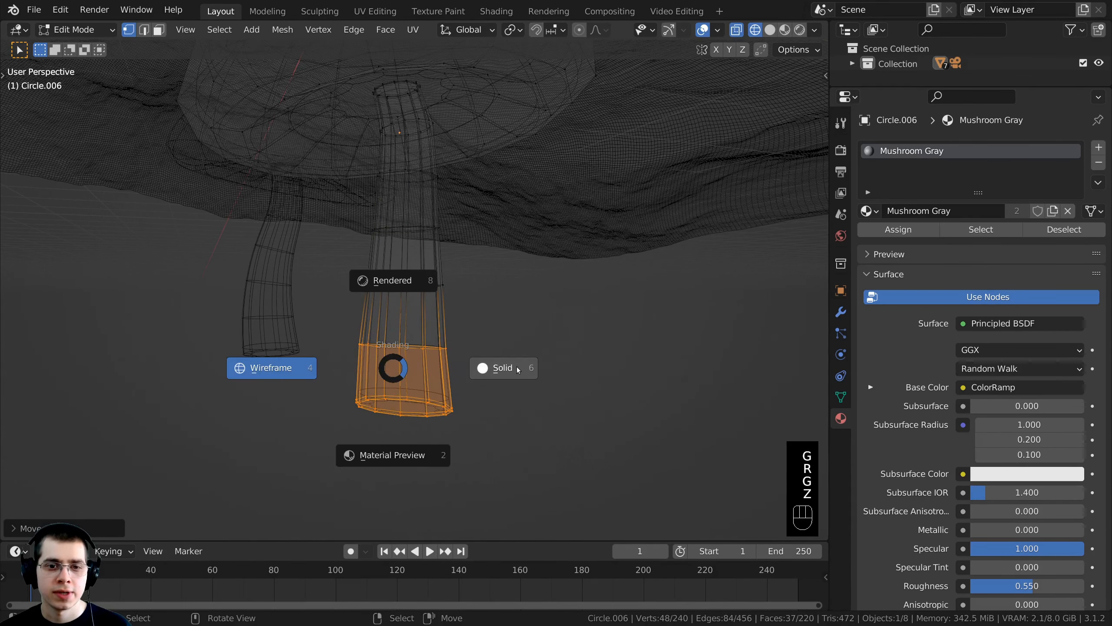
{"action": "left_click", "coordinate": [559, 369]}
{"action": "mouse_move", "coordinate": [558, 370]}
{"action": "middle_mouse_down"}
{"action": "mouse_move", "coordinate": [460, 315]}
{"action": "mouse_move", "coordinate": [528, 316]}
{"action": "mouse_move", "coordinate": [510, 317]}
{"action": "mouse_move", "coordinate": [553, 301]}
{"action": "middle_mouse_up"}
{"action": "key", "text": "Tab"}
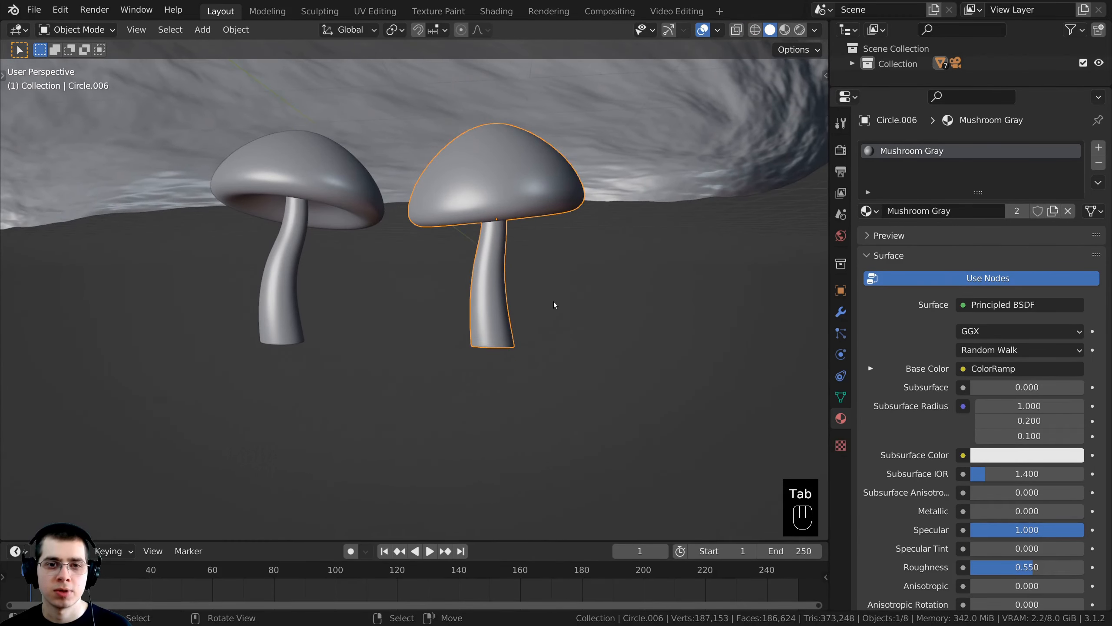
{"action": "key", "text": "r"}
{"action": "key", "text": "z"}
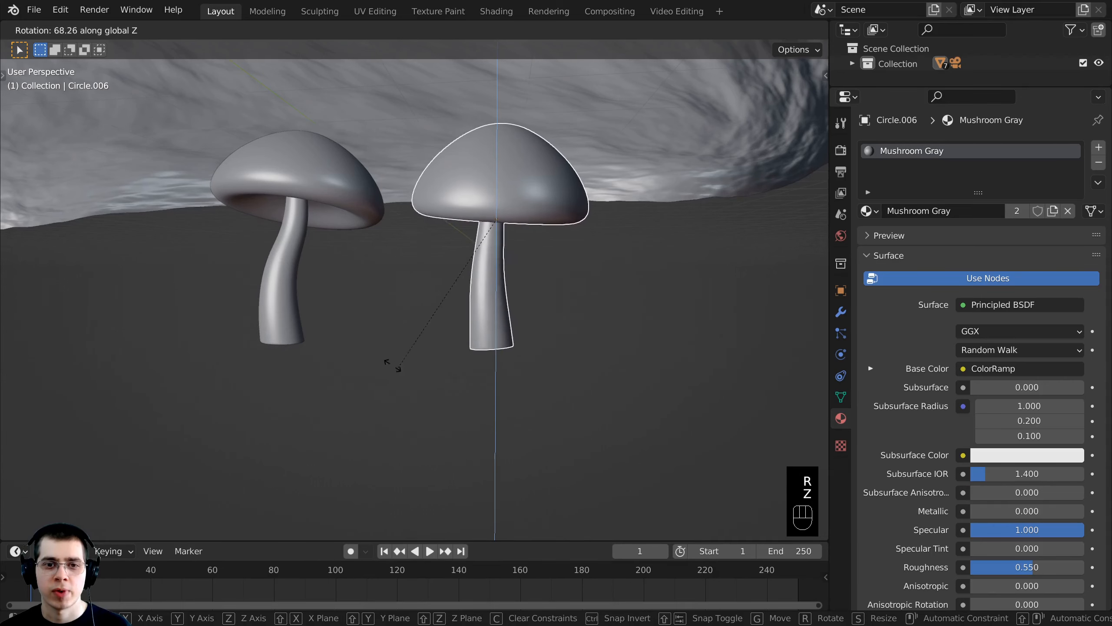
{"action": "left_click", "coordinate": [373, 298]}
{"action": "key", "text": "alt+a"}
{"action": "middle_click_drag", "start_coordinate": [375, 298], "coordinate": [433, 325]}
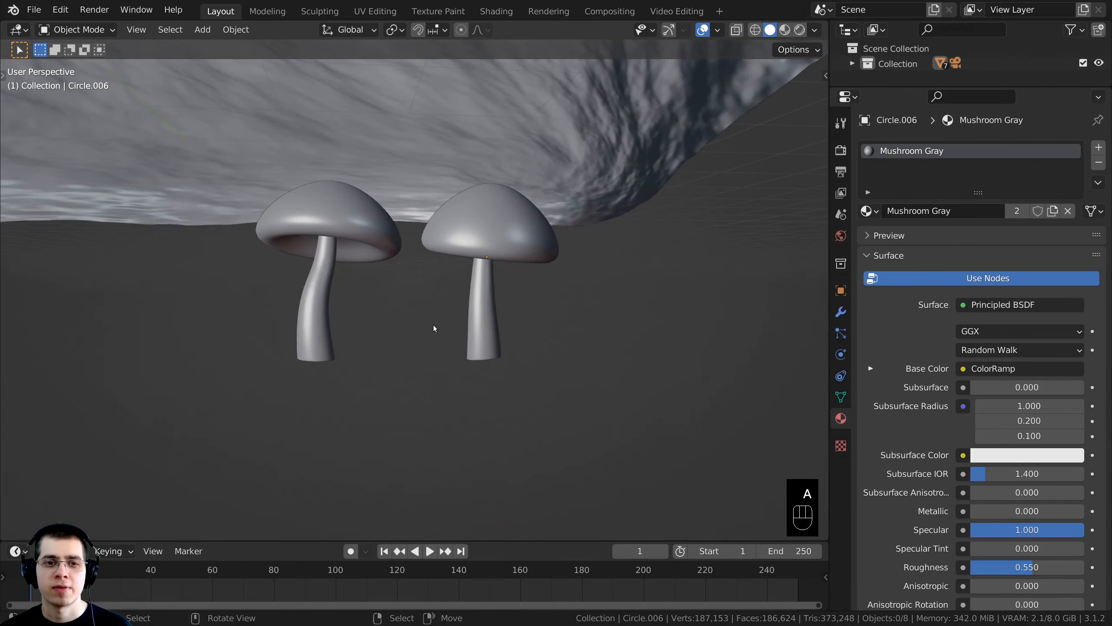
In Edit Mode with wireframe shading, select the copy's cap and upper stem and move them down to shorten the mushroom.
{"action": "left_click", "coordinate": [473, 287]}
{"action": "scroll", "coordinate": [455, 298], "scroll_direction": "up", "scroll_amount": 3}
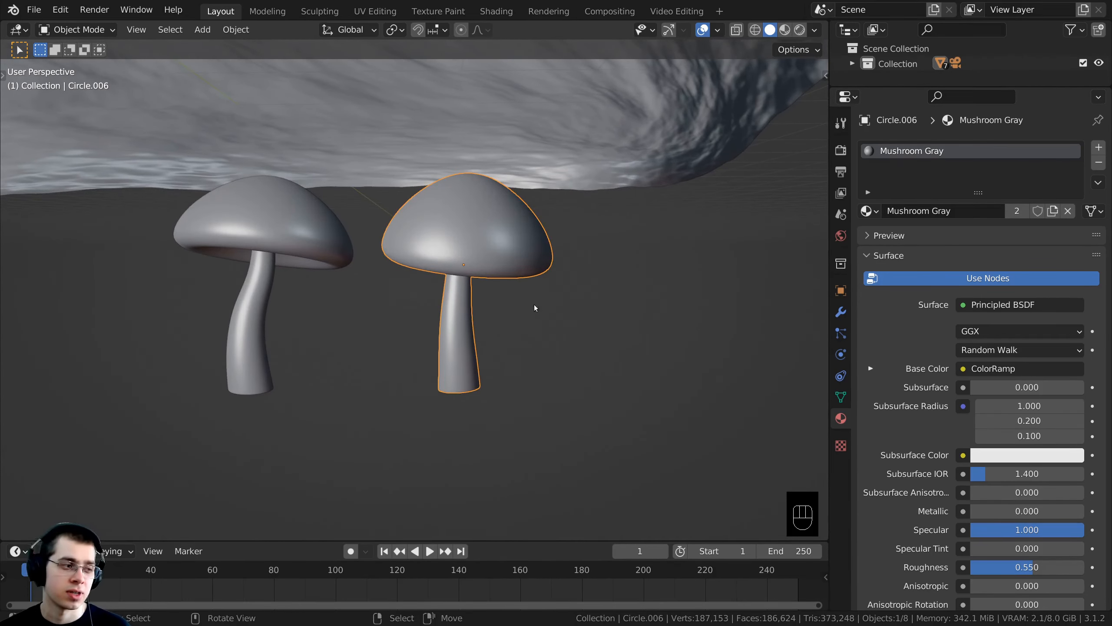
{"action": "scroll", "coordinate": [538, 298], "scroll_direction": "up", "scroll_amount": 2}
{"action": "key", "text": "Tab"}
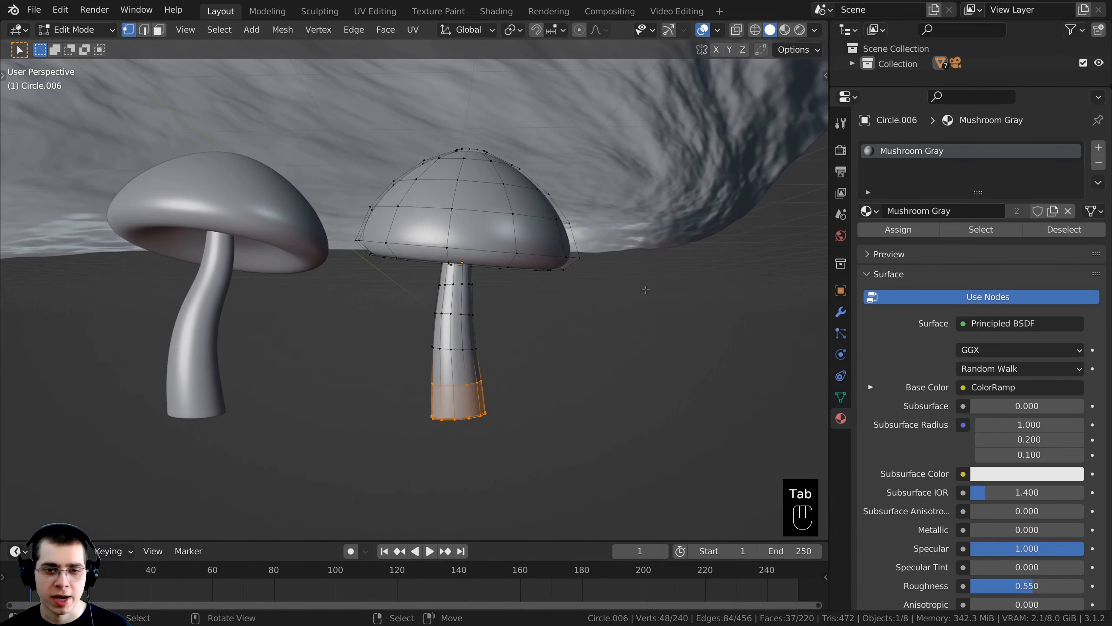
{"action": "key", "text": "z"}
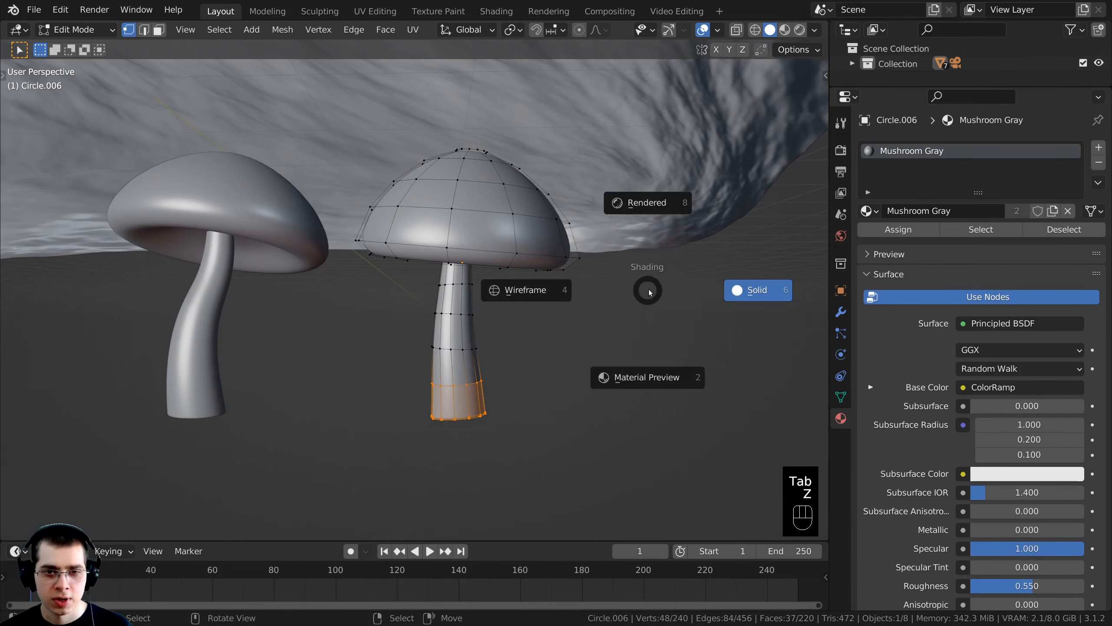
{"action": "left_click", "coordinate": [477, 292]}
{"action": "key", "text": "a"}
{"action": "key", "text": "a"}
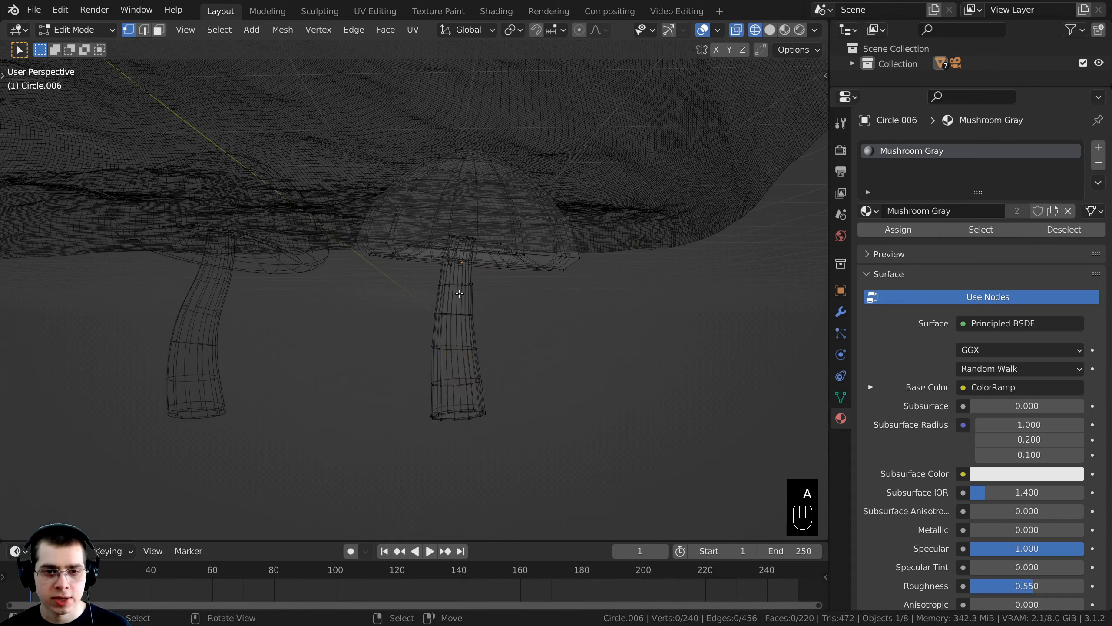
{"action": "key", "text": "b"}
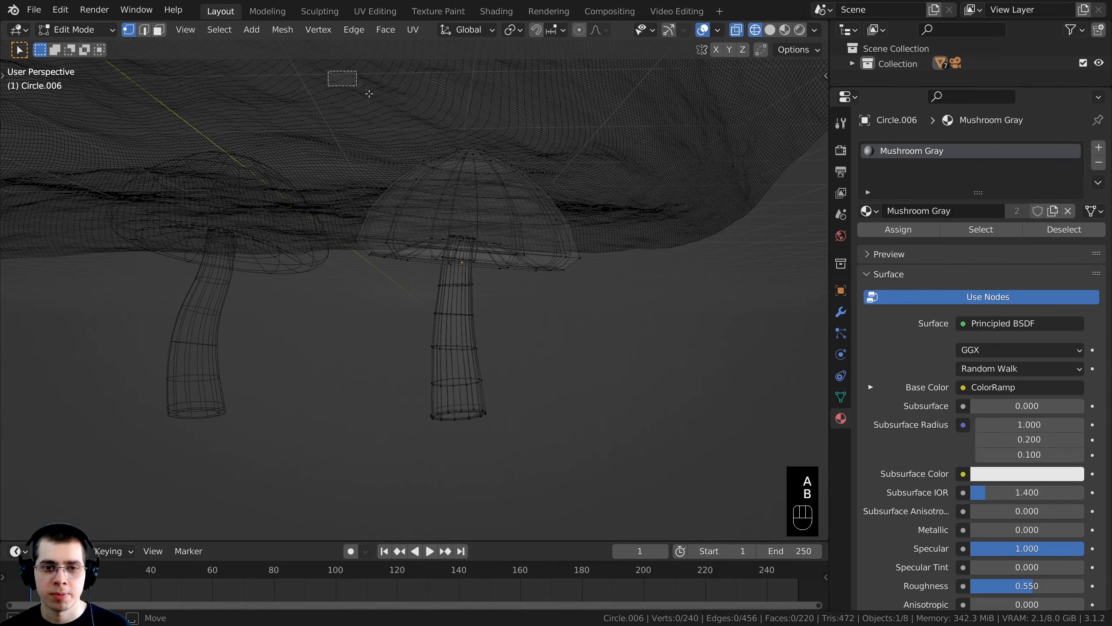
{"action": "left_click_drag", "start_coordinate": [328, 71], "coordinate": [601, 324]}
{"action": "scroll", "coordinate": [587, 309], "scroll_direction": "up", "scroll_amount": 2}
{"action": "key", "text": "g"}
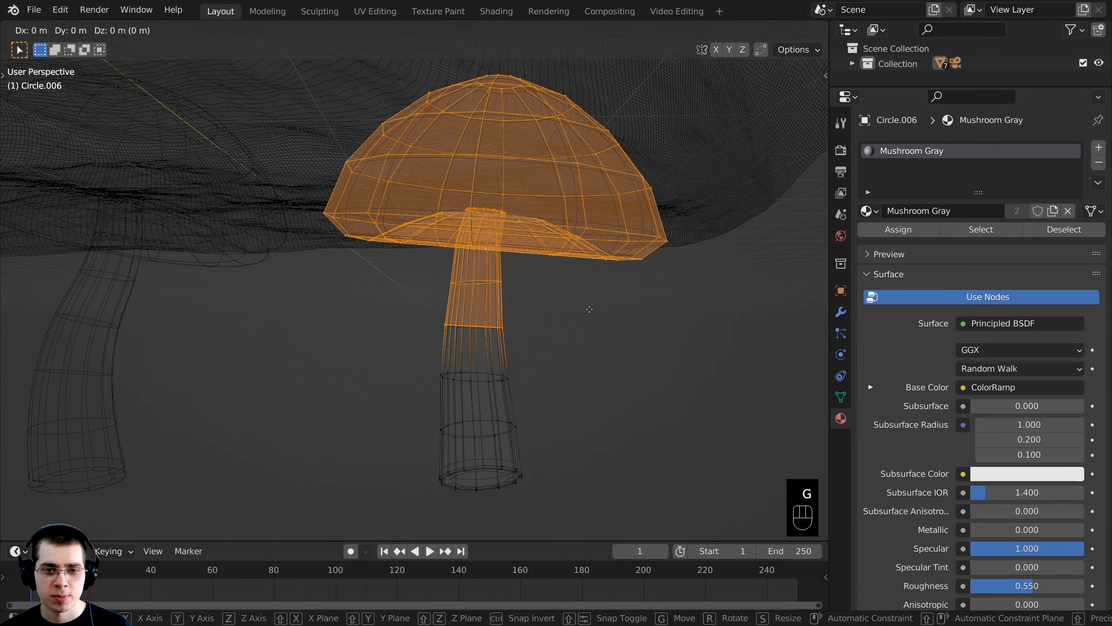
{"action": "left_click", "coordinate": [588, 330]}
Add the next lower stem loop to the selection, move everything down slightly and return to solid shading.
{"action": "middle_click_drag", "start_coordinate": [588, 330], "coordinate": [575, 289], "text": "shift"}
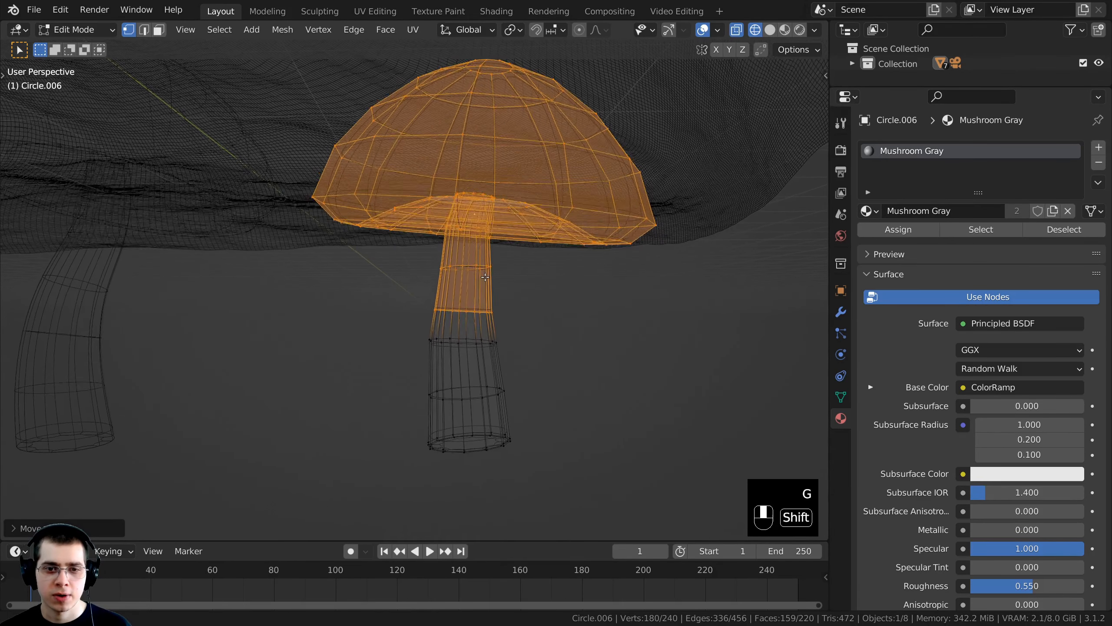
{"action": "key", "text": "b"}
{"action": "left_click_drag", "start_coordinate": [366, 201], "coordinate": [550, 363]}
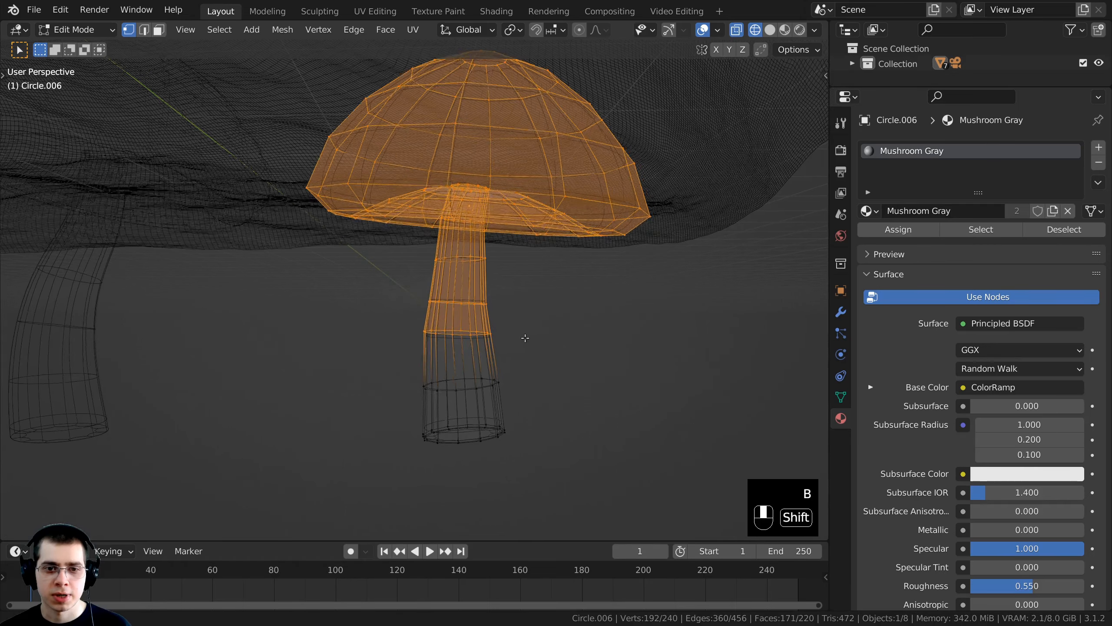
{"action": "middle_click_drag", "start_coordinate": [528, 335], "coordinate": [501, 274], "text": "shift"}
{"action": "key", "text": "g"}
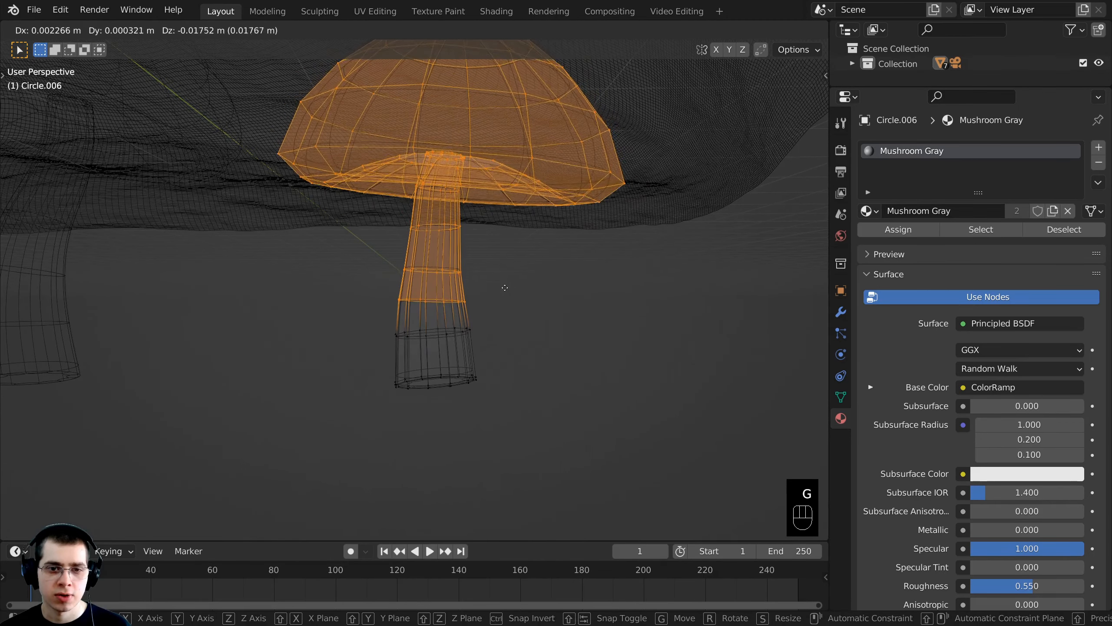
{"action": "left_click", "coordinate": [503, 282]}
{"action": "key", "text": "shift+z"}
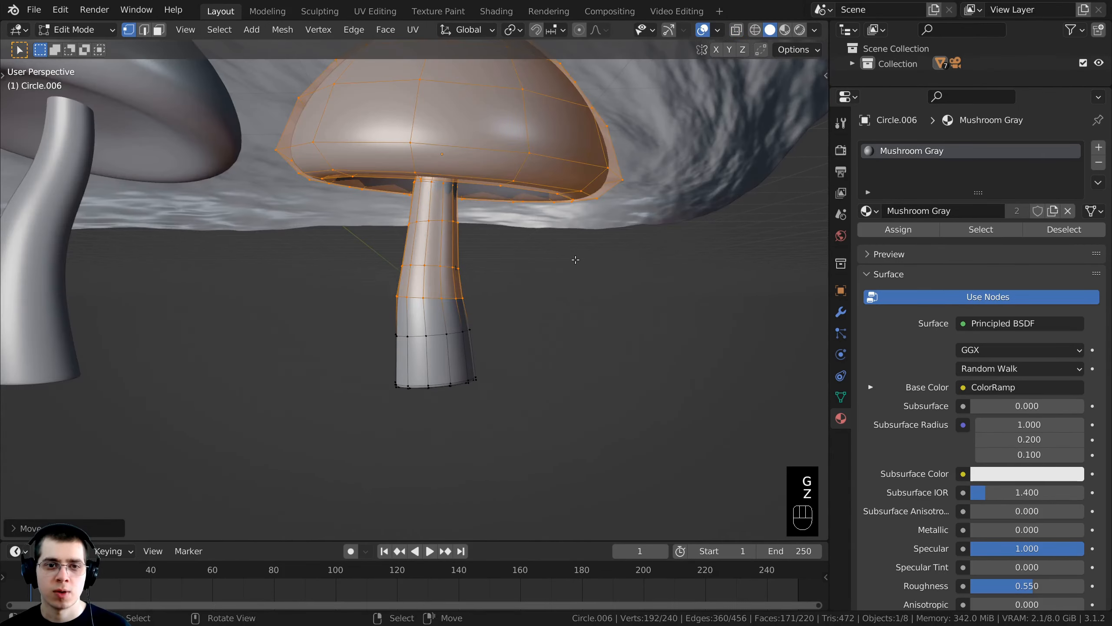
Leave Edit Mode and save the blend file.
{"action": "scroll", "coordinate": [548, 274], "scroll_direction": "down", "scroll_amount": 4}
{"action": "middle_click_drag", "start_coordinate": [553, 283], "coordinate": [538, 226]}
{"action": "key", "text": "Tab"}
{"action": "scroll", "coordinate": [525, 227], "scroll_direction": "down", "scroll_amount": 3}
{"action": "key", "text": "ctrl+s"}
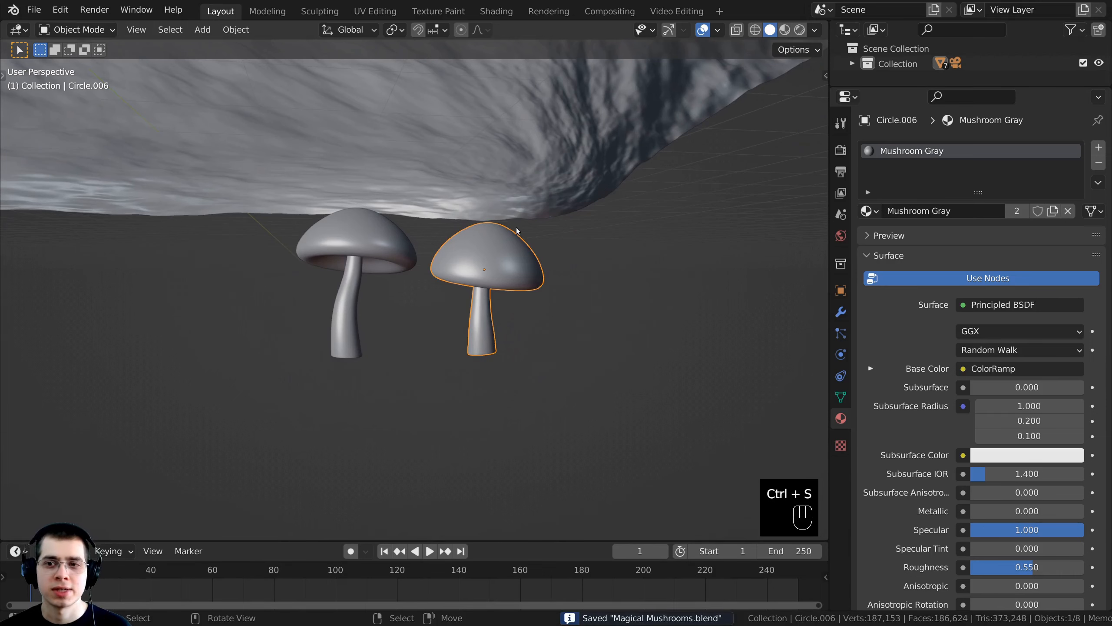
Switch the viewport to rendered shading and compare the two small gray mushrooms with the rest of the scene.
{"action": "scroll", "coordinate": [519, 236], "scroll_direction": "up", "scroll_amount": 3}
{"action": "key", "text": "z"}
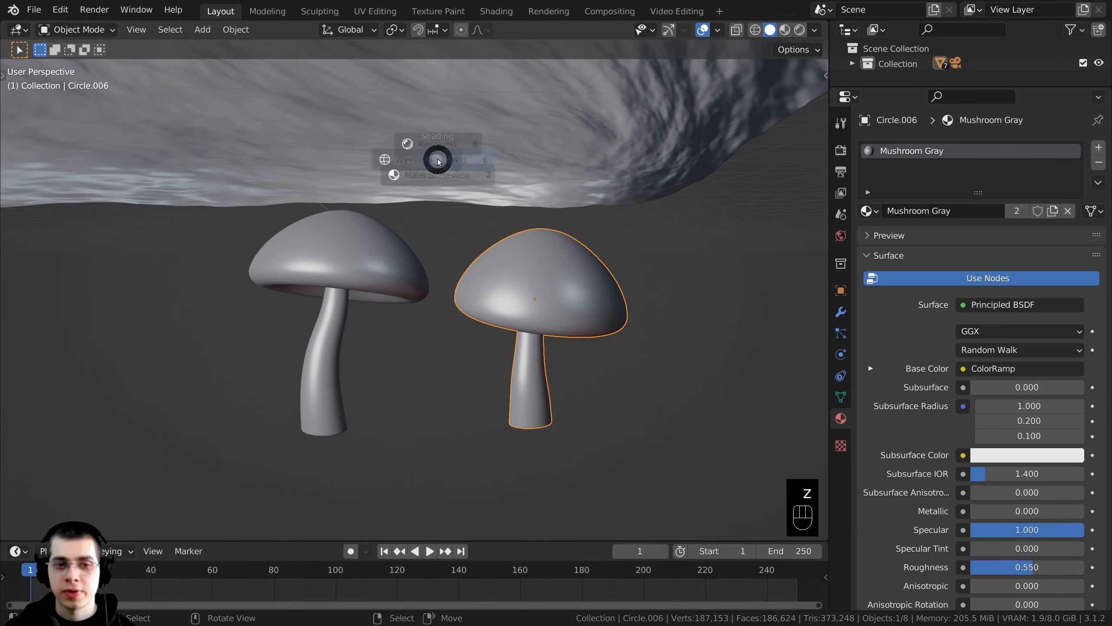
{"action": "left_click", "coordinate": [440, 82]}
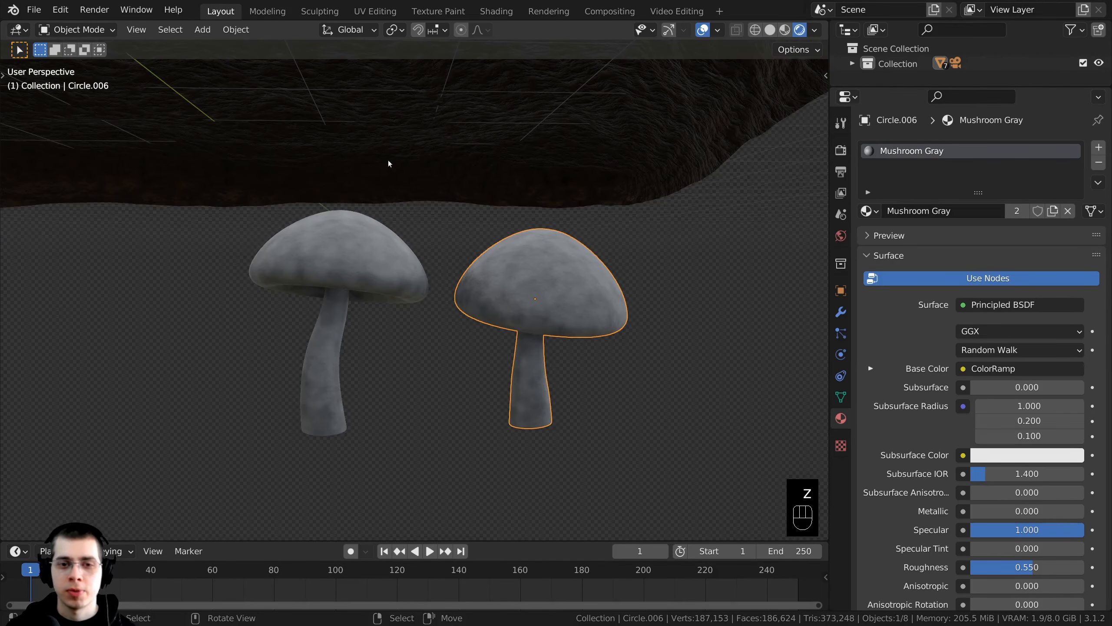
{"action": "scroll", "coordinate": [387, 215], "scroll_direction": "down", "scroll_amount": 2}
{"action": "scroll", "coordinate": [385, 299], "scroll_direction": "up", "scroll_amount": 1}
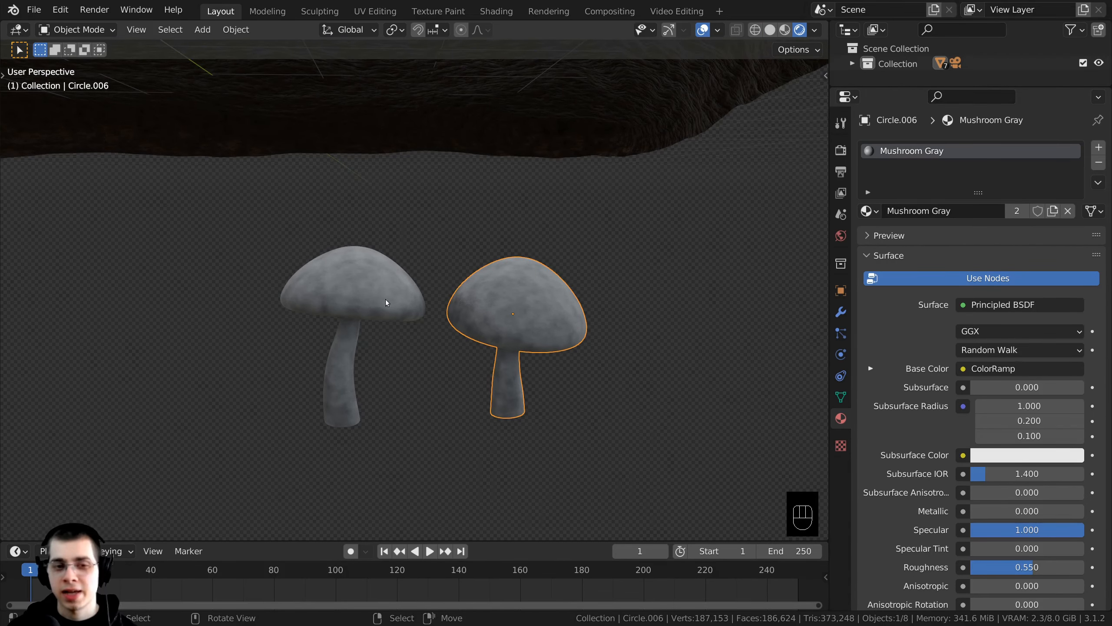
{"action": "scroll", "coordinate": [442, 248], "scroll_direction": "down", "scroll_amount": 8}
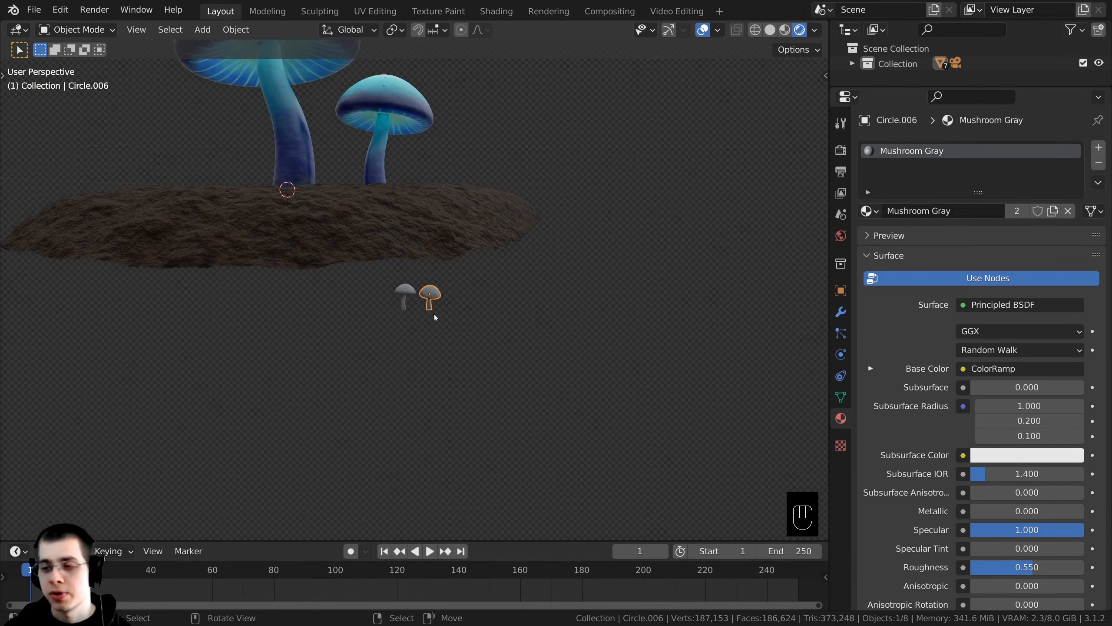
{"action": "scroll", "coordinate": [415, 302], "scroll_direction": "up", "scroll_amount": 8}
Select both gray mushrooms and apply their scale.
{"action": "left_click", "coordinate": [389, 291]}
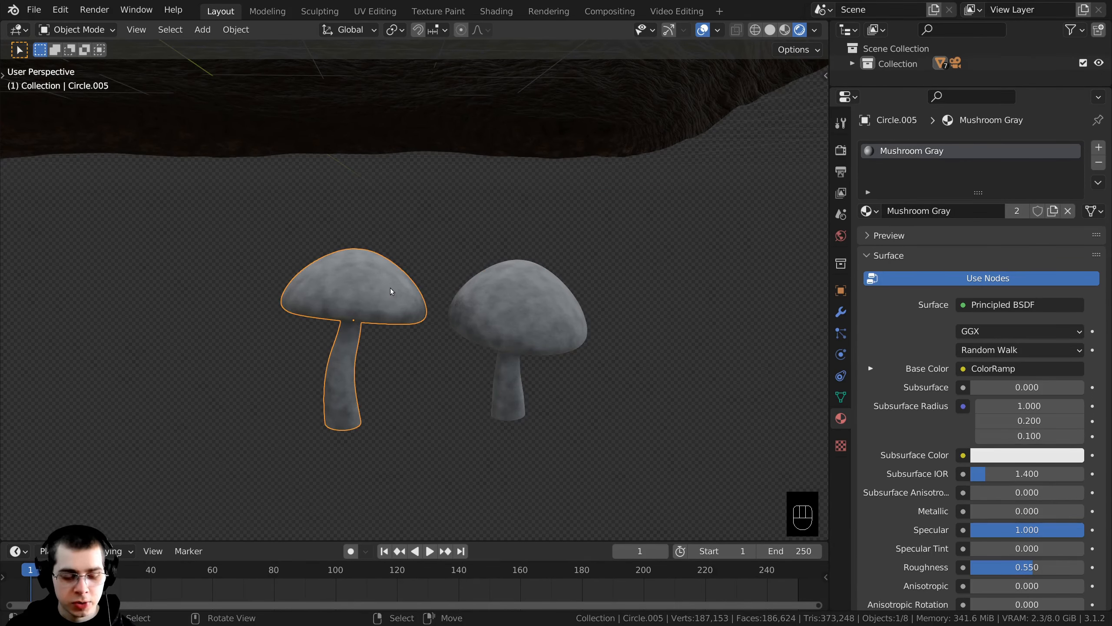
{"action": "left_click", "coordinate": [506, 292], "text": "shift"}
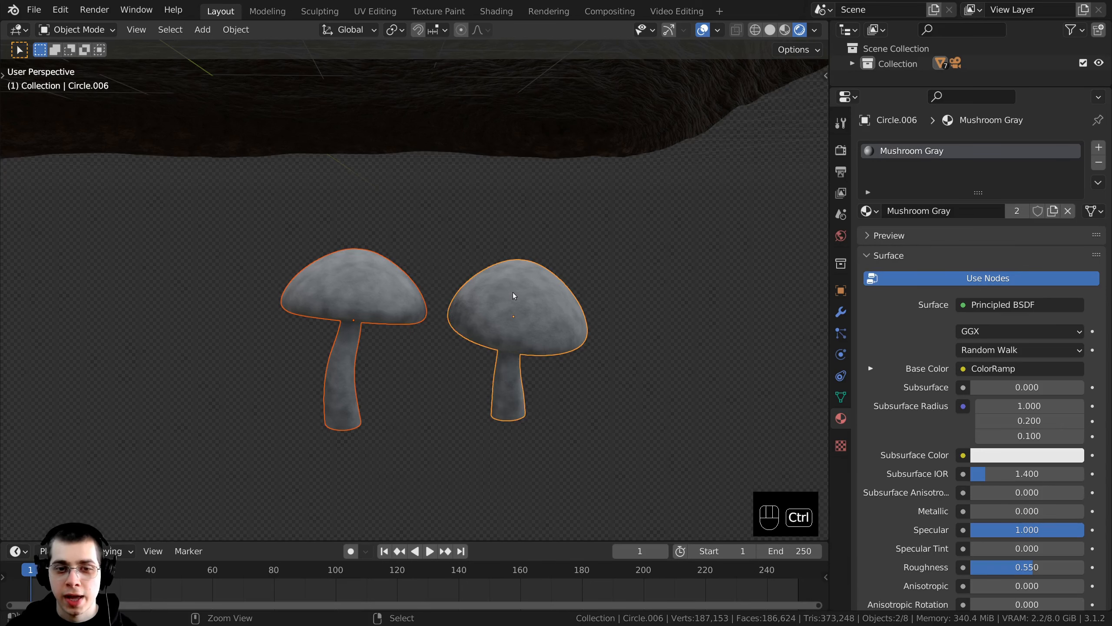
{"action": "key", "text": "ctrl+a"}
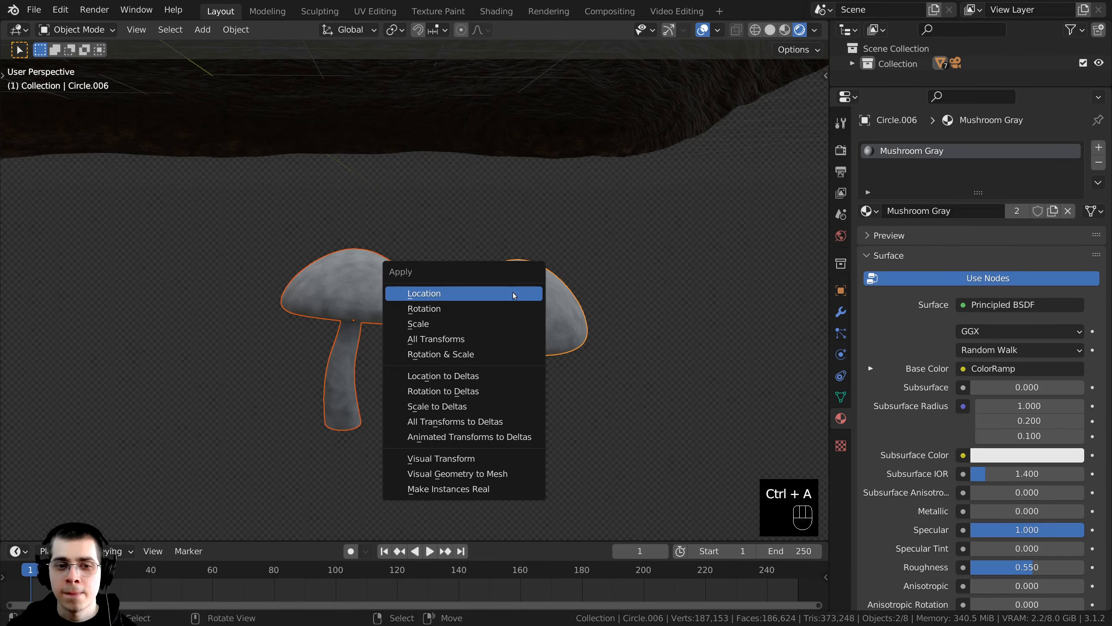
{"action": "left_click", "coordinate": [454, 324]}
In the Shading workspace, raise the Mushroom Gray material's Noise Texture scale to 25.
{"action": "middle_click_drag", "start_coordinate": [477, 335], "coordinate": [491, 362]}
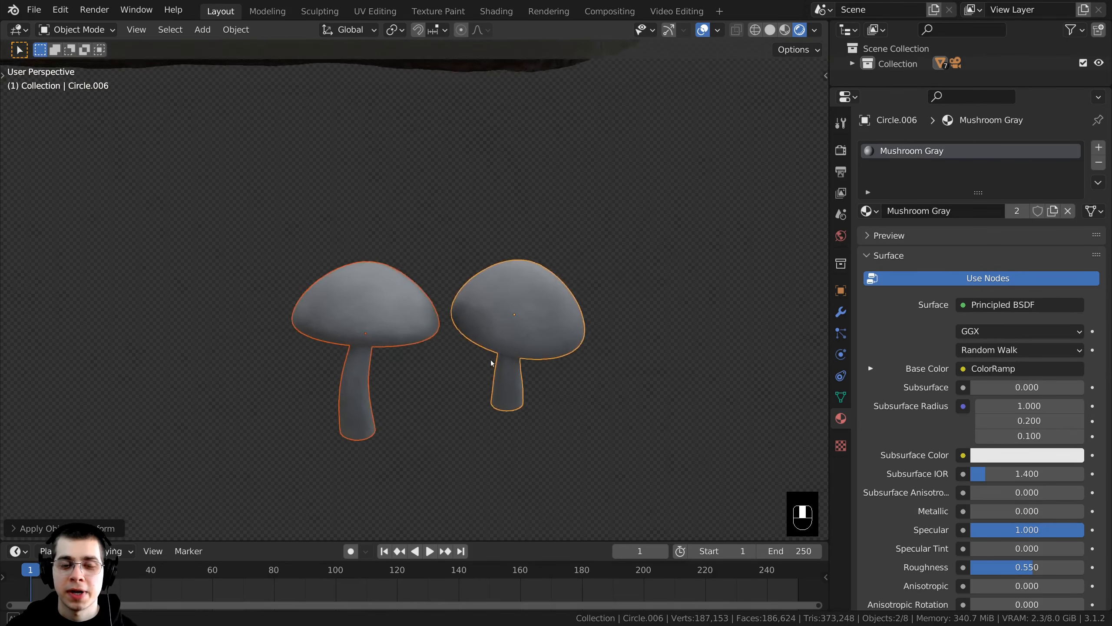
{"action": "scroll", "coordinate": [489, 363], "scroll_direction": "up", "scroll_amount": 3}
{"action": "scroll", "coordinate": [368, 364], "scroll_direction": "down", "scroll_amount": 1}
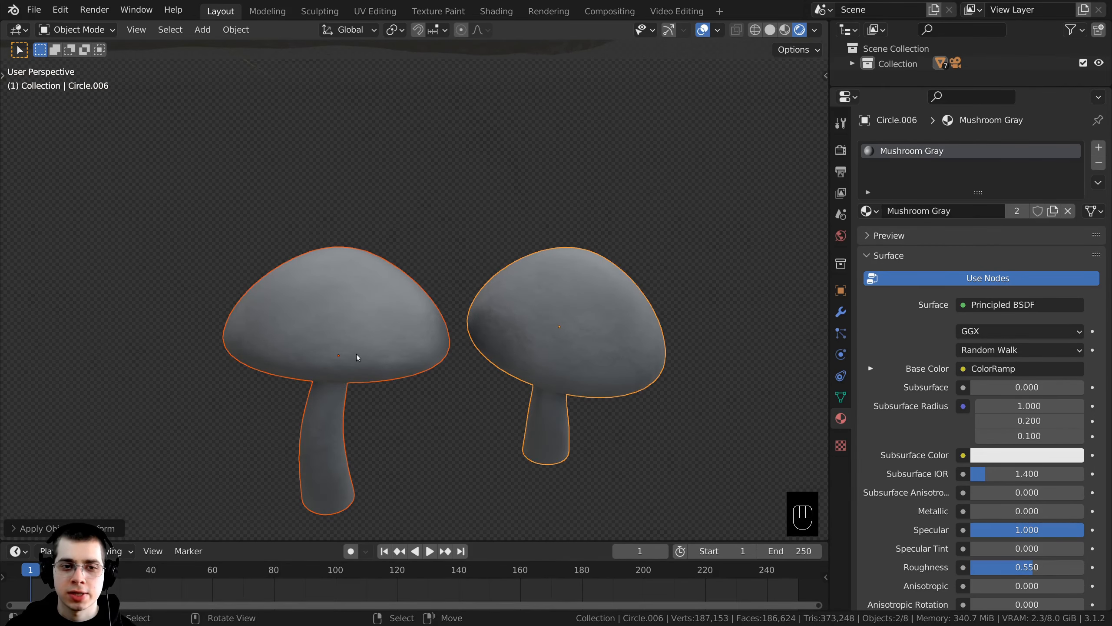
{"action": "scroll", "coordinate": [378, 268], "scroll_direction": "up", "scroll_amount": 1}
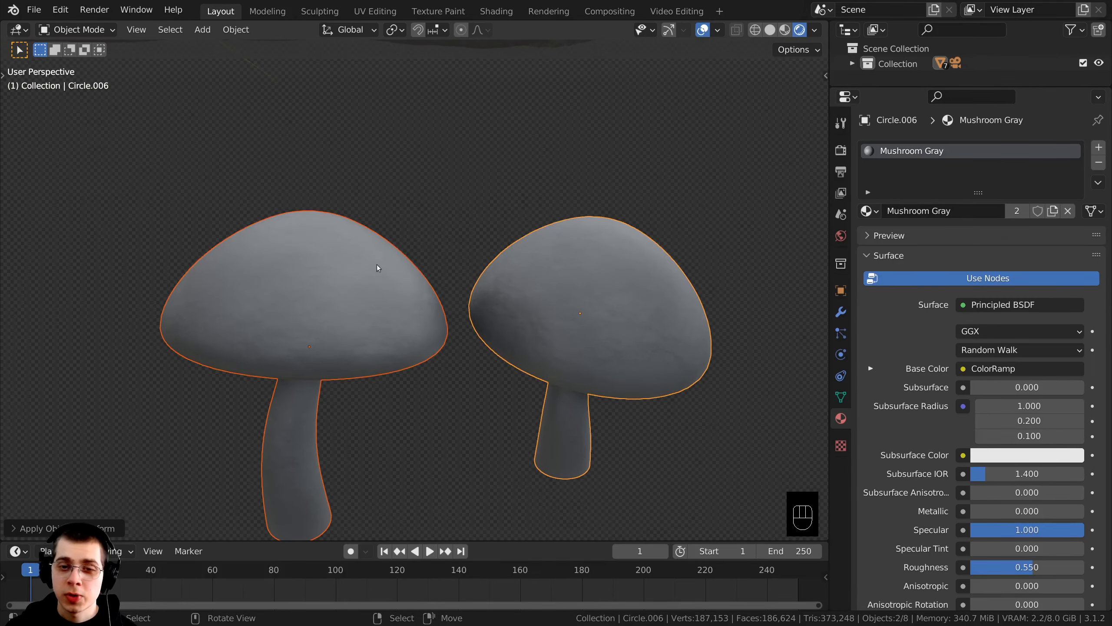
{"action": "left_click", "coordinate": [496, 11]}
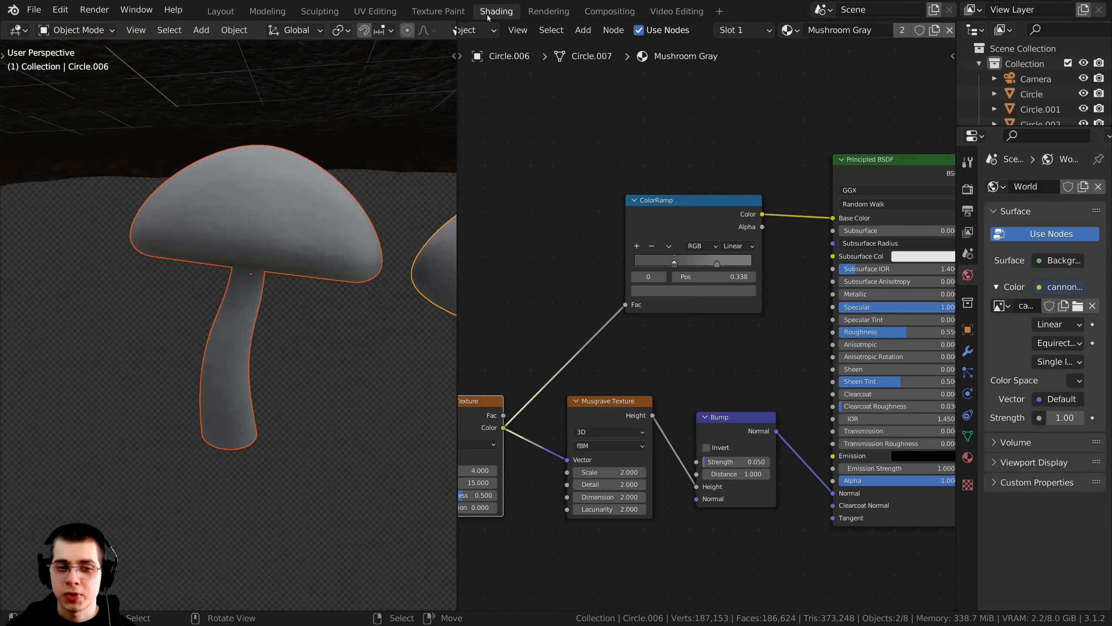
{"action": "middle_click_drag", "start_coordinate": [251, 281], "coordinate": [252, 287]}
{"action": "middle_click_drag", "start_coordinate": [503, 370], "coordinate": [576, 343]}
{"action": "scroll", "coordinate": [576, 343], "scroll_direction": "up", "scroll_amount": 4}
{"action": "middle_click_drag", "start_coordinate": [550, 393], "coordinate": [673, 318]}
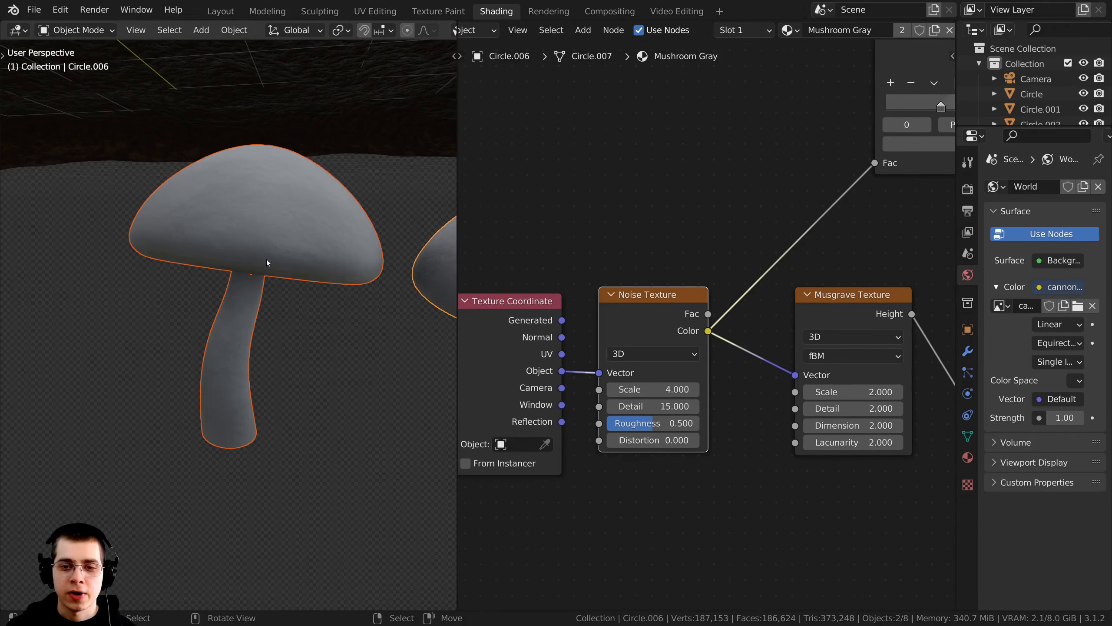
{"action": "middle_click_drag", "start_coordinate": [268, 260], "coordinate": [270, 291]}
{"action": "left_click_drag", "start_coordinate": [657, 389], "coordinate": [709, 389]}
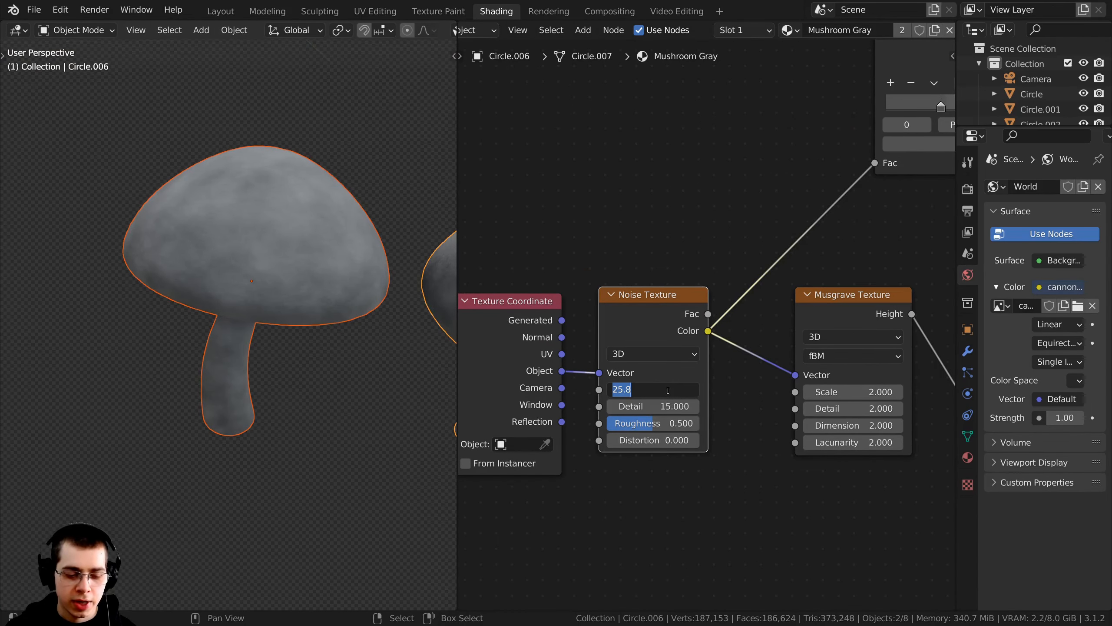
{"action": "mouse_move", "coordinate": [261, 262]}
{"action": "middle_mouse_down"}
{"action": "mouse_move", "coordinate": [259, 348]}
{"action": "mouse_move", "coordinate": [260, 250]}
{"action": "middle_mouse_up"}
{"action": "scroll", "coordinate": [271, 268], "scroll_direction": "down", "scroll_amount": 1}
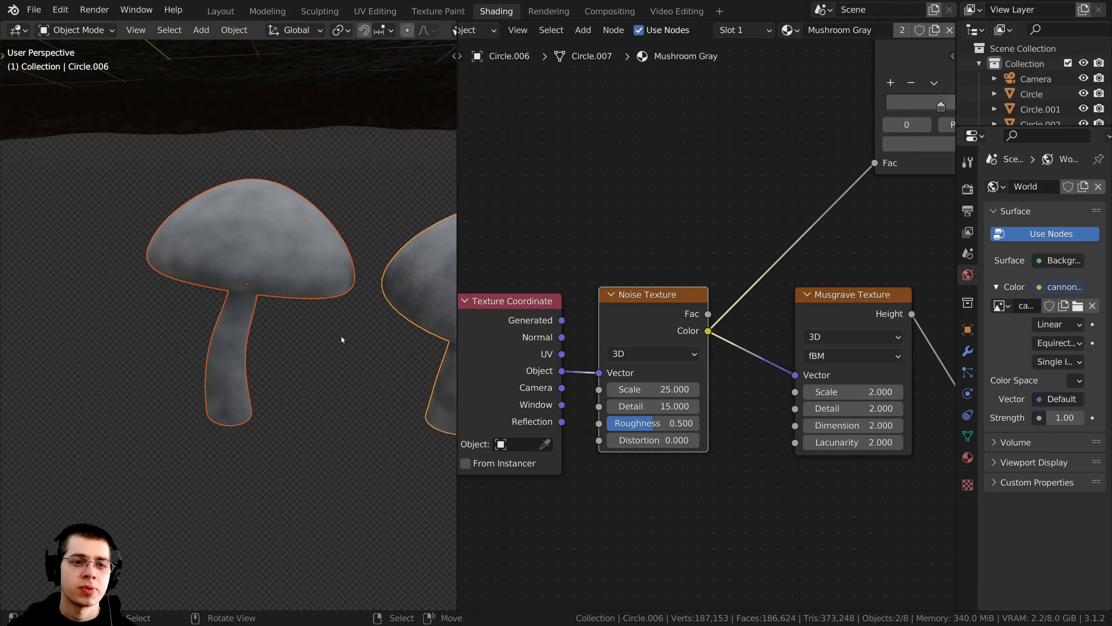
Lower the Noise Texture scale to 20 and return to the Layout workspace.
{"action": "scroll", "coordinate": [607, 395], "scroll_direction": "up", "scroll_amount": 2}
{"action": "left_click_drag", "start_coordinate": [609, 398], "coordinate": [610, 398]}
{"action": "type", "text": "20"}
{"action": "key", "text": "Return"}
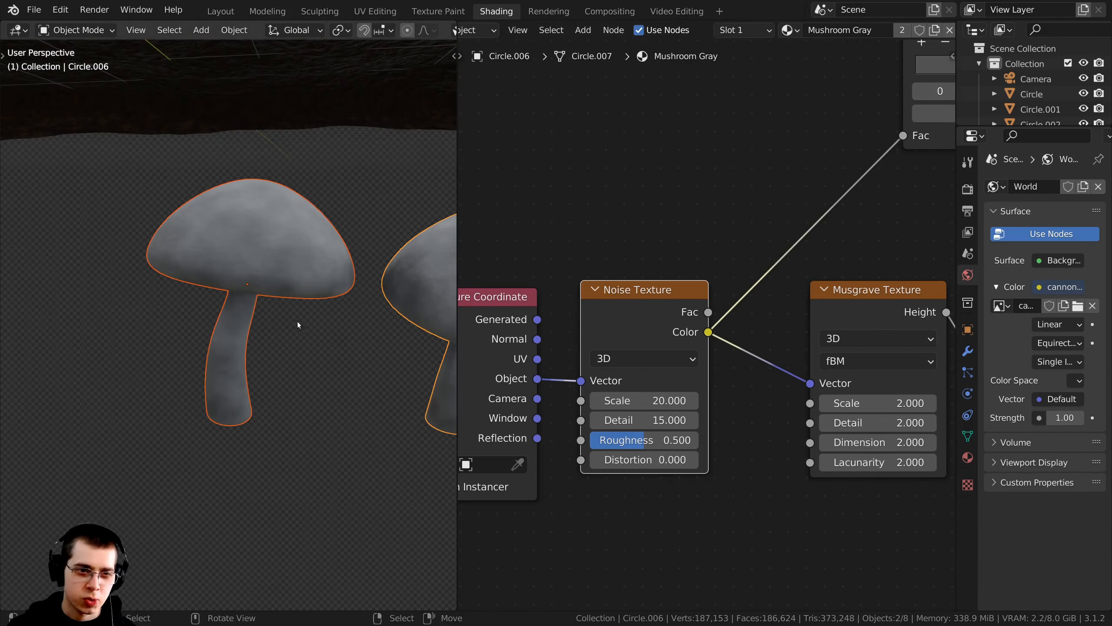
{"action": "middle_click_drag", "start_coordinate": [297, 323], "coordinate": [289, 204]}
{"action": "left_click", "coordinate": [220, 12]}
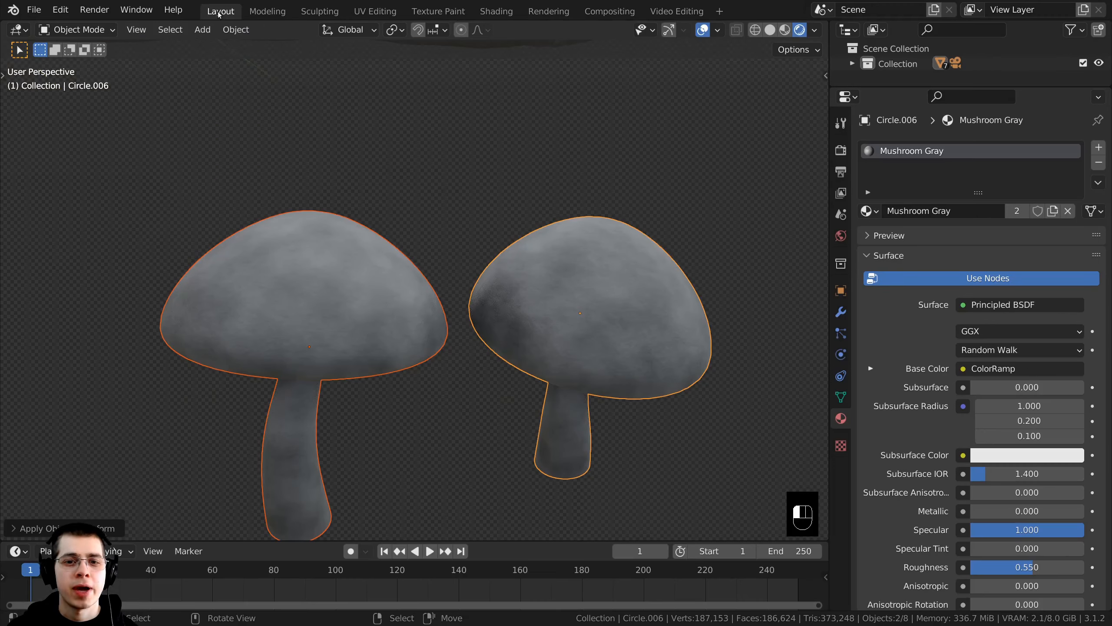
Save the Magical Mushrooms.blend project.
{"action": "middle_click_drag", "start_coordinate": [469, 373], "coordinate": [426, 273]}
{"action": "key", "text": "ctrl+s"}
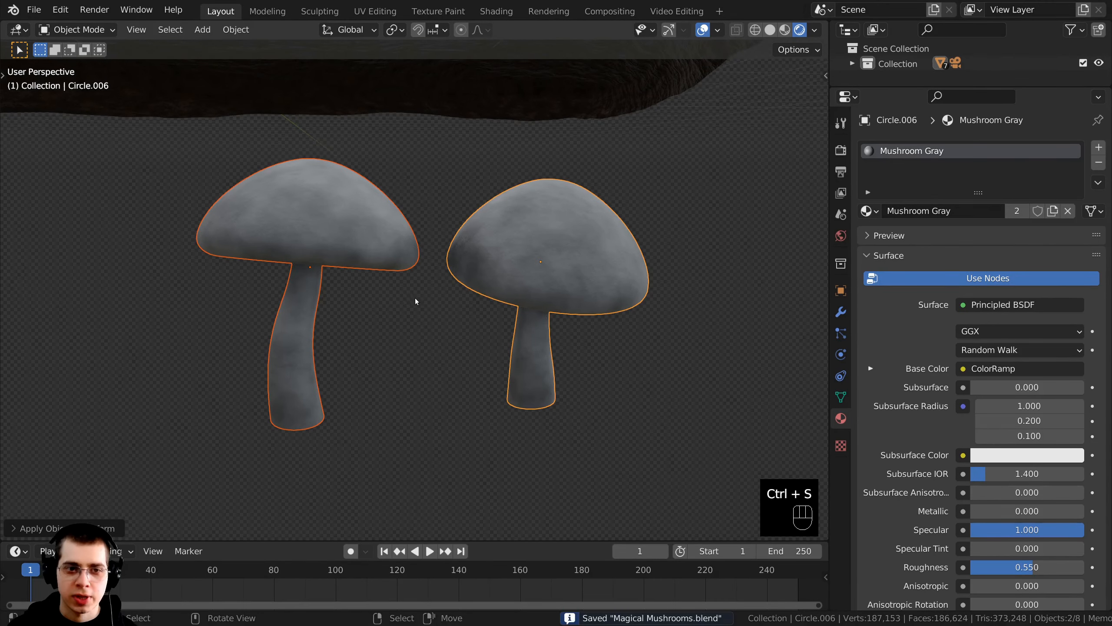
Select each small gray mushroom in turn and examine where its origin point sits relative to the base of its stem.
{"action": "key", "text": "a"}
{"action": "left_click", "coordinate": [467, 250]}
{"action": "scroll", "coordinate": [402, 242], "scroll_direction": "up", "scroll_amount": 2}
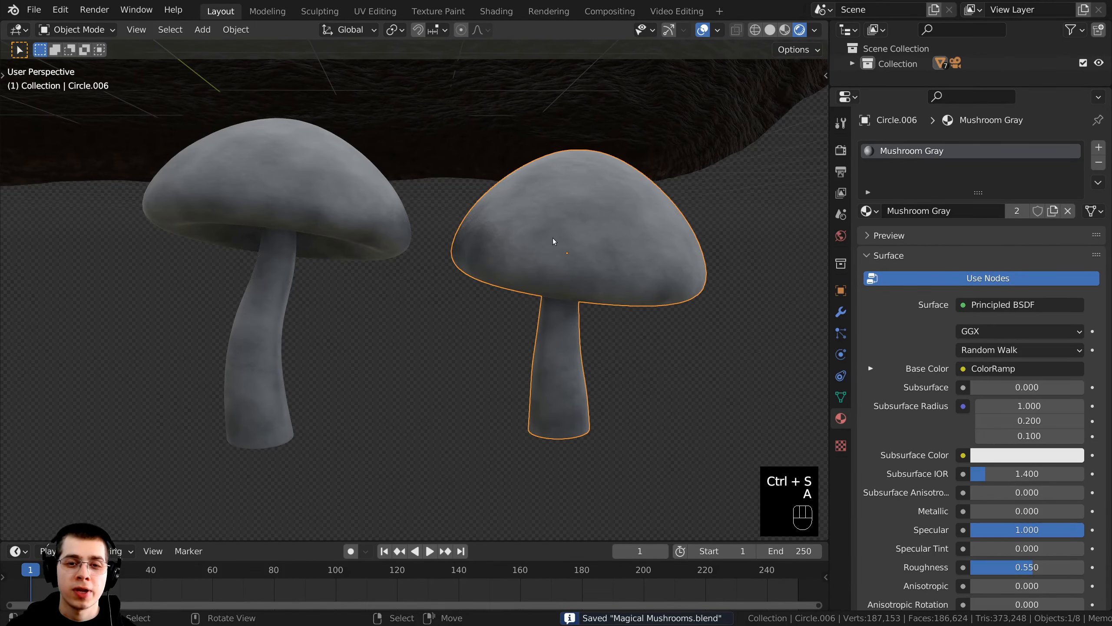
{"action": "left_click", "coordinate": [330, 237]}
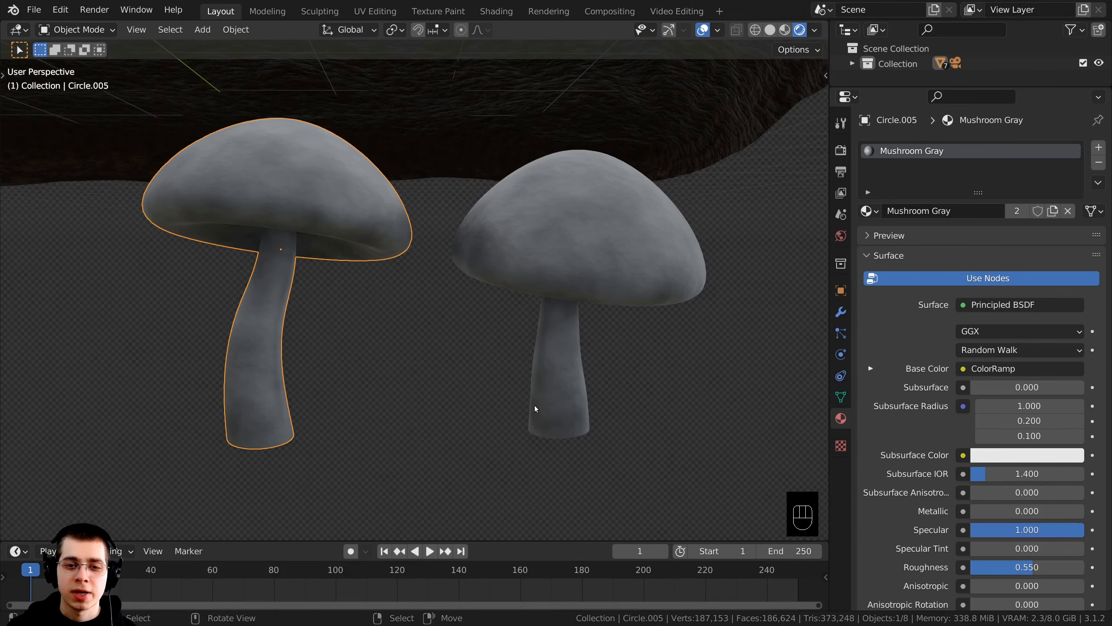
{"action": "middle_click_drag", "start_coordinate": [535, 409], "coordinate": [544, 393]}
{"action": "left_click", "coordinate": [560, 423]}
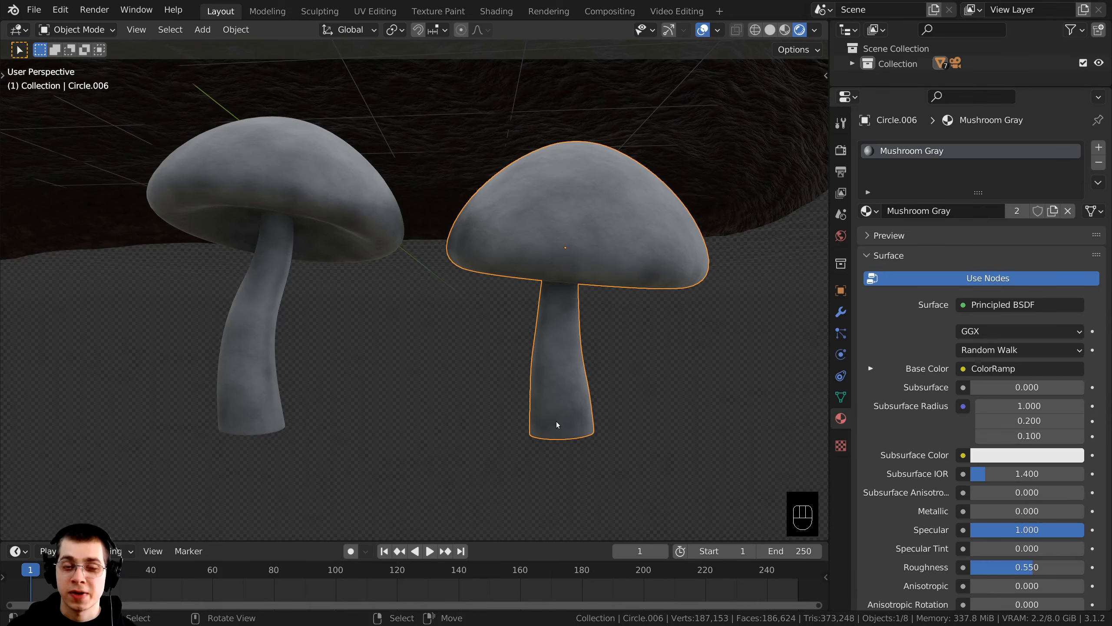
{"action": "scroll", "coordinate": [558, 420], "scroll_direction": "down", "scroll_amount": 12}
{"action": "middle_click_drag", "start_coordinate": [399, 151], "coordinate": [297, 196]}
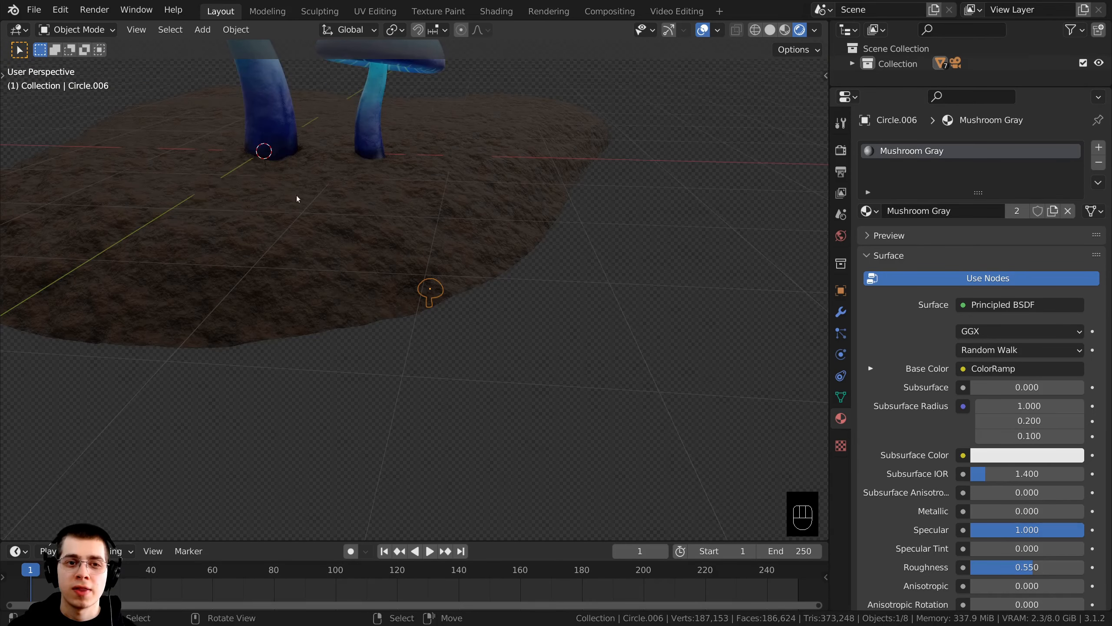
{"action": "middle_click_drag", "start_coordinate": [386, 203], "coordinate": [403, 252]}
{"action": "scroll", "coordinate": [402, 252], "scroll_direction": "up", "scroll_amount": 12}
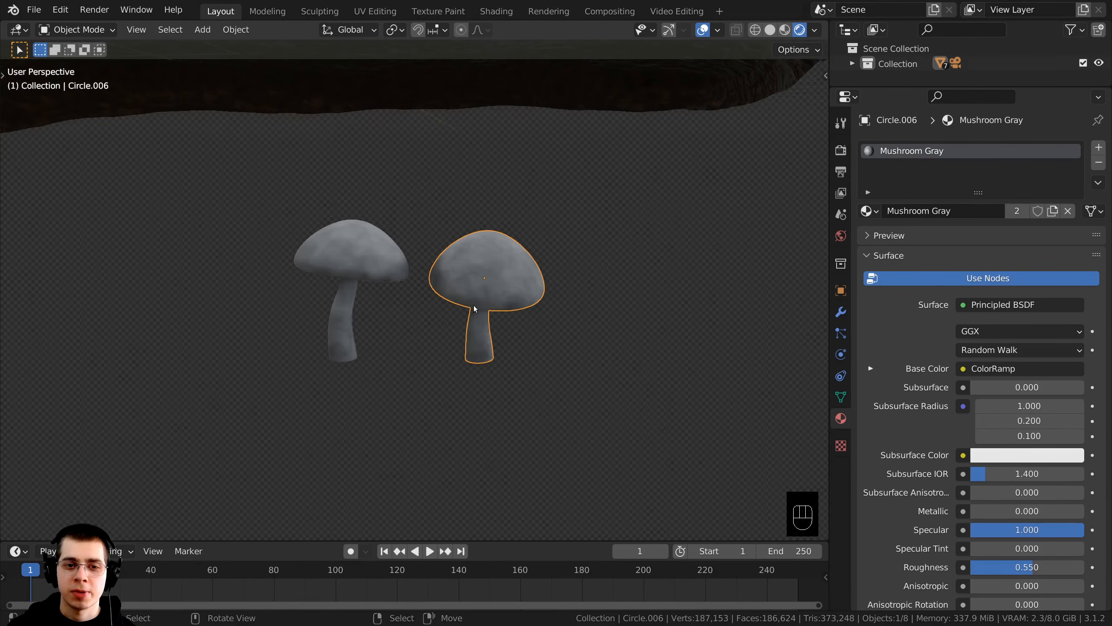
{"action": "middle_click_drag", "start_coordinate": [502, 380], "coordinate": [463, 361]}
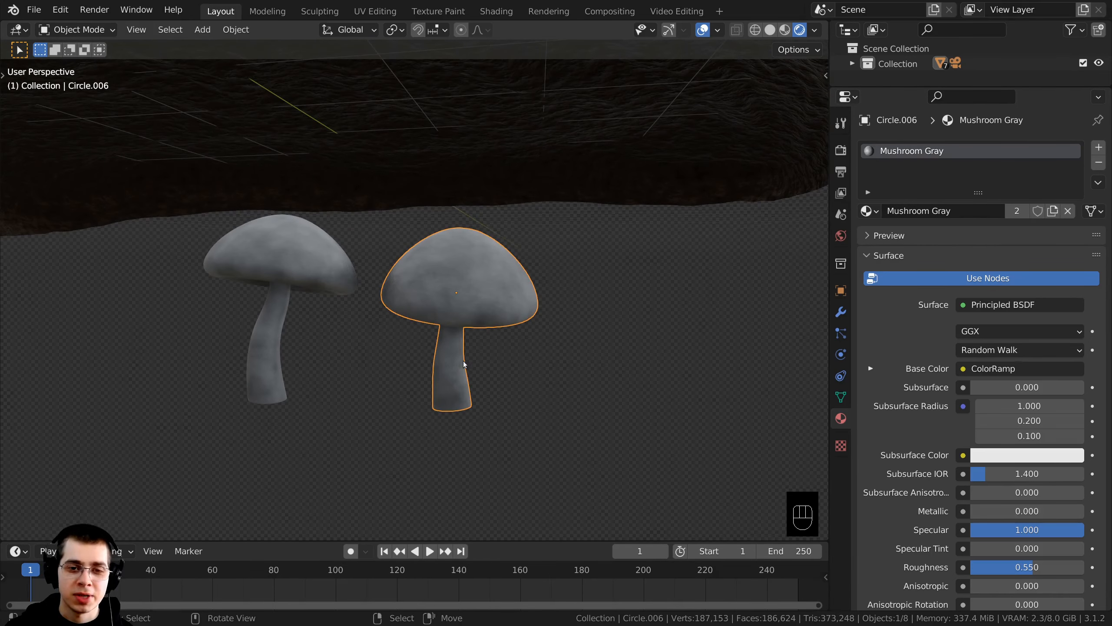
In Edit Mode, select the whole mesh of the shorter gray mushroom and move it up until its stem base reaches the origin.
{"action": "key", "text": "Tab"}
{"action": "key", "text": "a"}
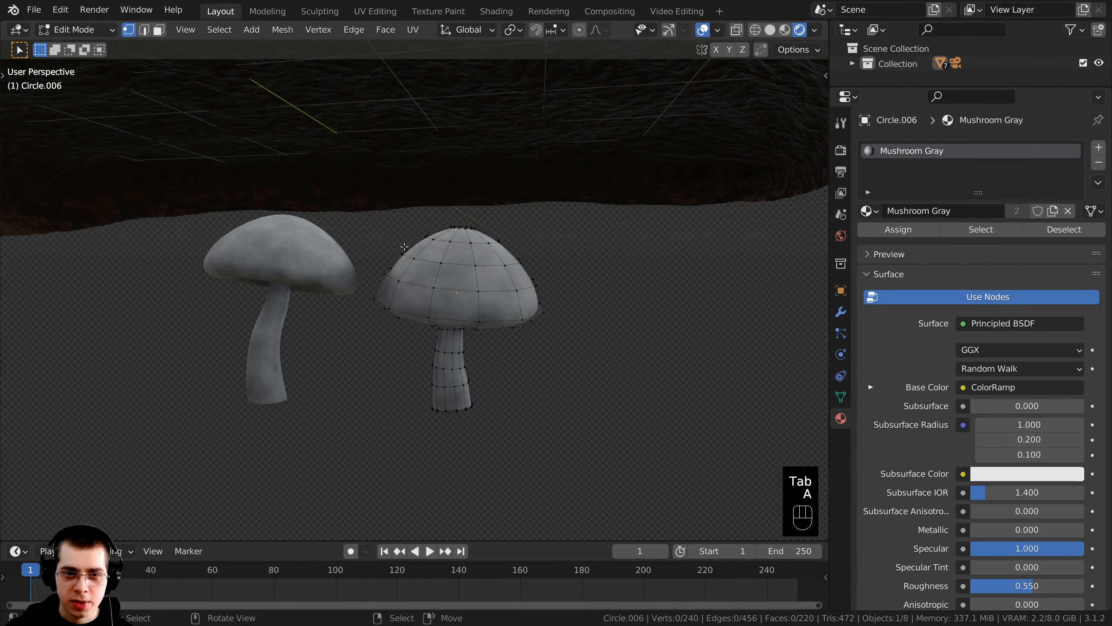
{"action": "key", "text": "a"}
{"action": "key", "text": "KP_3"}
{"action": "key", "text": "KP_Decimal"}
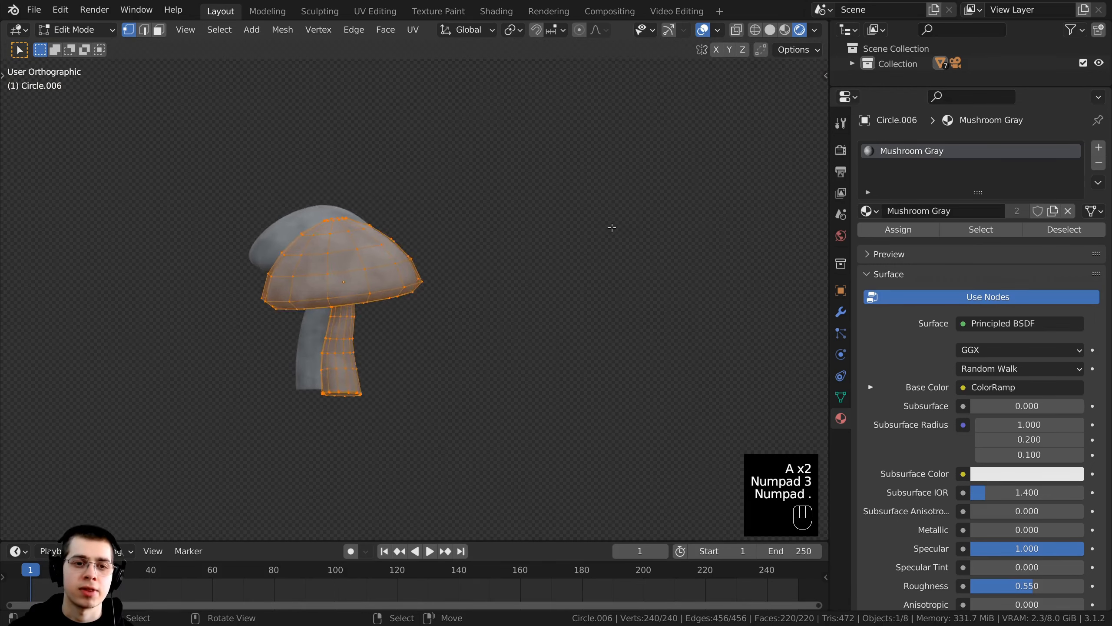
{"action": "middle_click_drag", "start_coordinate": [611, 227], "coordinate": [500, 429]}
{"action": "key", "text": "g"}
{"action": "key", "text": "z"}
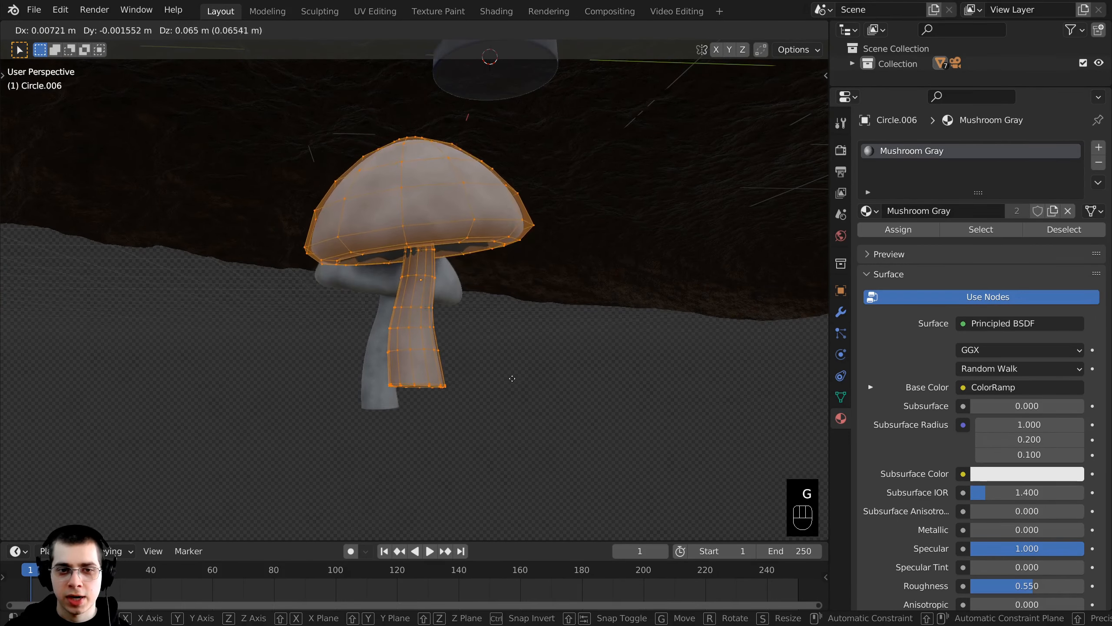
{"action": "left_click", "coordinate": [510, 298]}
Fine-tune the shorter mushroom's mesh position from different angles so the origin lies inside the stem base, and return to Object Mode.
{"action": "key", "text": "g"}
{"action": "left_click", "coordinate": [510, 300]}
{"action": "scroll", "coordinate": [502, 335], "scroll_direction": "up", "scroll_amount": 1}
{"action": "middle_click_drag", "start_coordinate": [509, 300], "coordinate": [442, 341]}
{"action": "key", "text": "g"}
{"action": "left_click", "coordinate": [500, 336]}
{"action": "key", "text": "Tab"}
{"action": "scroll", "coordinate": [525, 327], "scroll_direction": "down", "scroll_amount": 4}
{"action": "scroll", "coordinate": [528, 329], "scroll_direction": "up", "scroll_amount": 5}
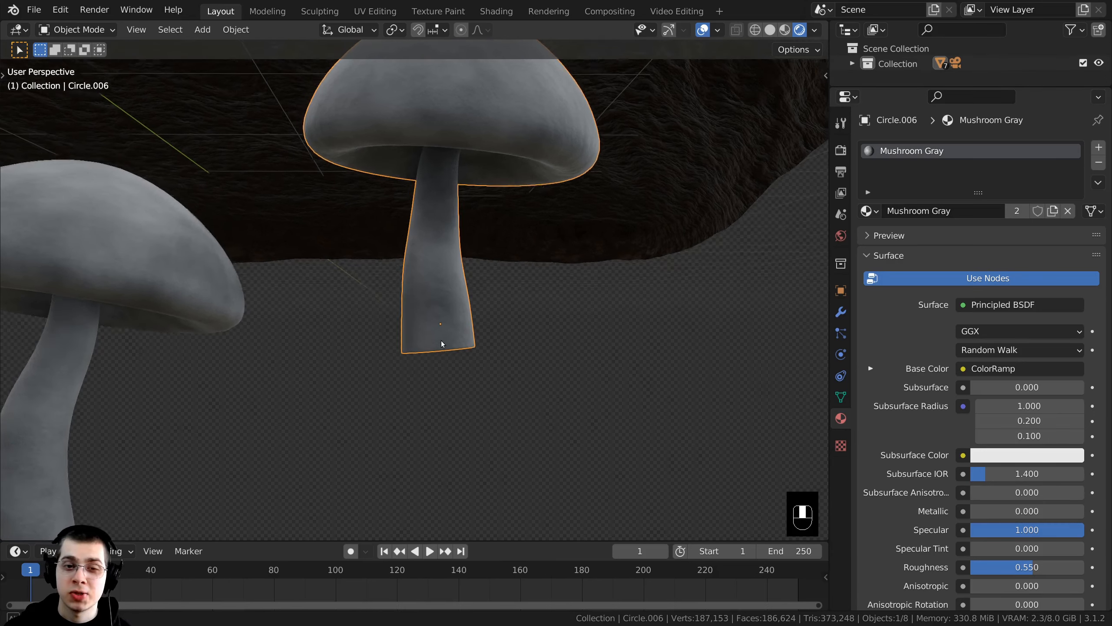
{"action": "scroll", "coordinate": [443, 340], "scroll_direction": "up", "scroll_amount": 3}
{"action": "scroll", "coordinate": [385, 346], "scroll_direction": "down", "scroll_amount": 1}
{"action": "scroll", "coordinate": [521, 349], "scroll_direction": "down", "scroll_amount": 3}
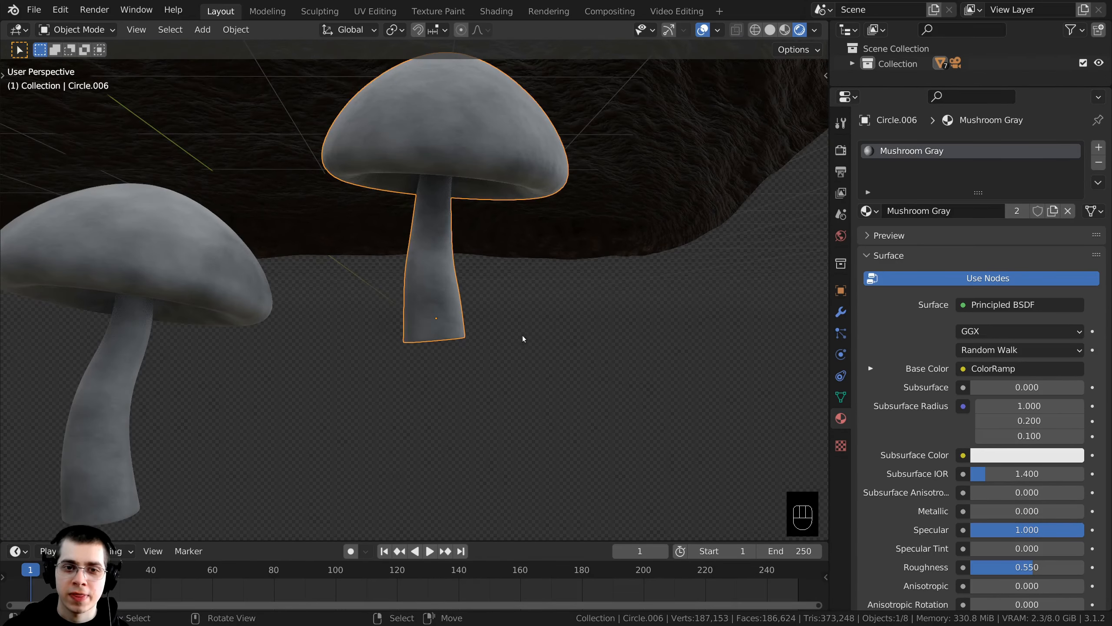
{"action": "scroll", "coordinate": [368, 325], "scroll_direction": "down", "scroll_amount": 2}
Edit the taller, curved-stem gray mushroom and raise its whole mesh along Z until the stem base is at the origin.
{"action": "middle_click_drag", "start_coordinate": [292, 322], "coordinate": [379, 307], "text": "shift"}
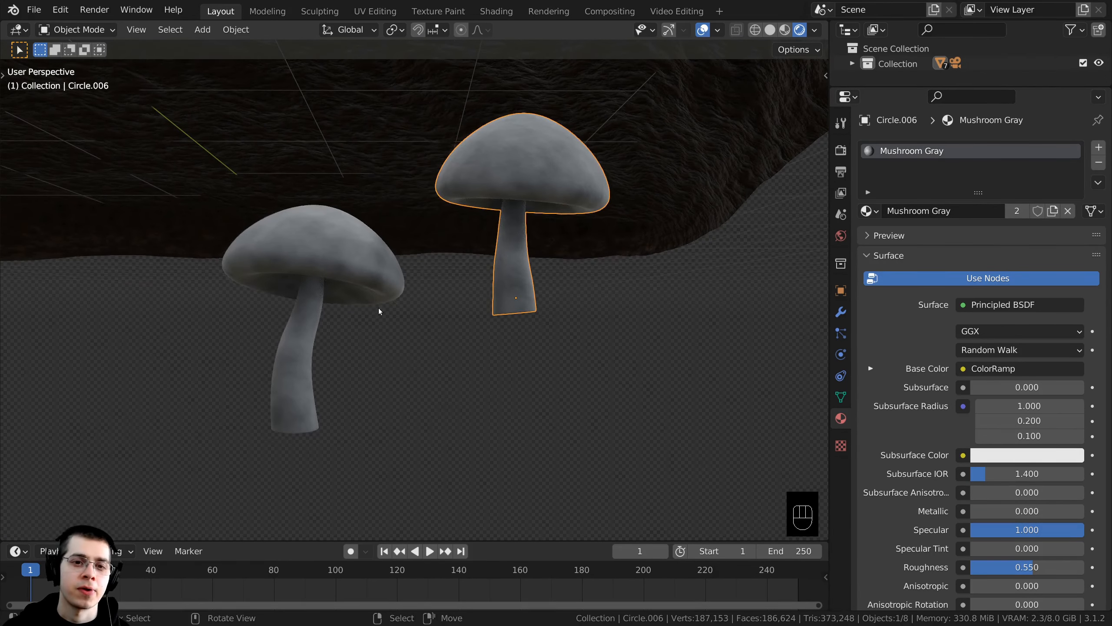
{"action": "left_click", "coordinate": [280, 257]}
{"action": "middle_click_drag", "start_coordinate": [308, 270], "coordinate": [321, 276], "text": "shift"}
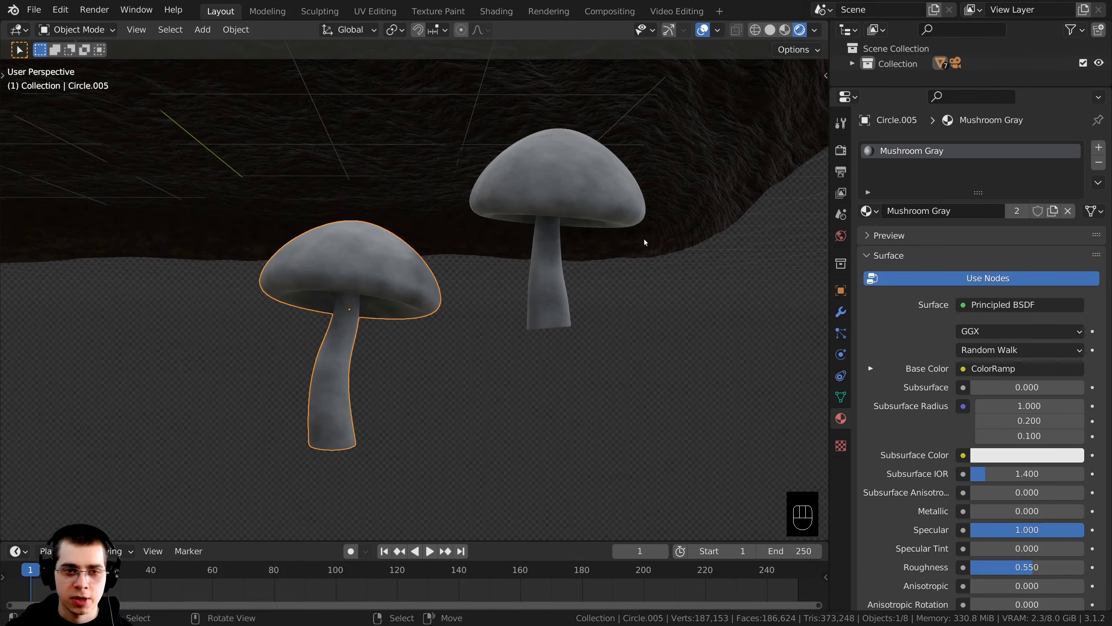
{"action": "key", "text": "Tab"}
{"action": "key", "text": "a"}
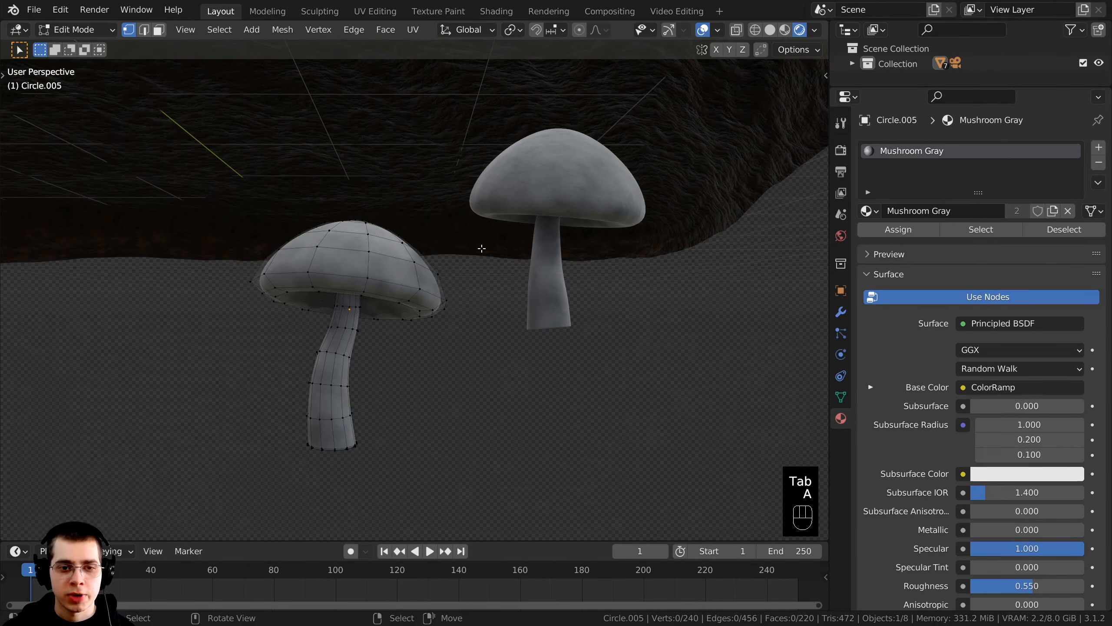
{"action": "key", "text": "a"}
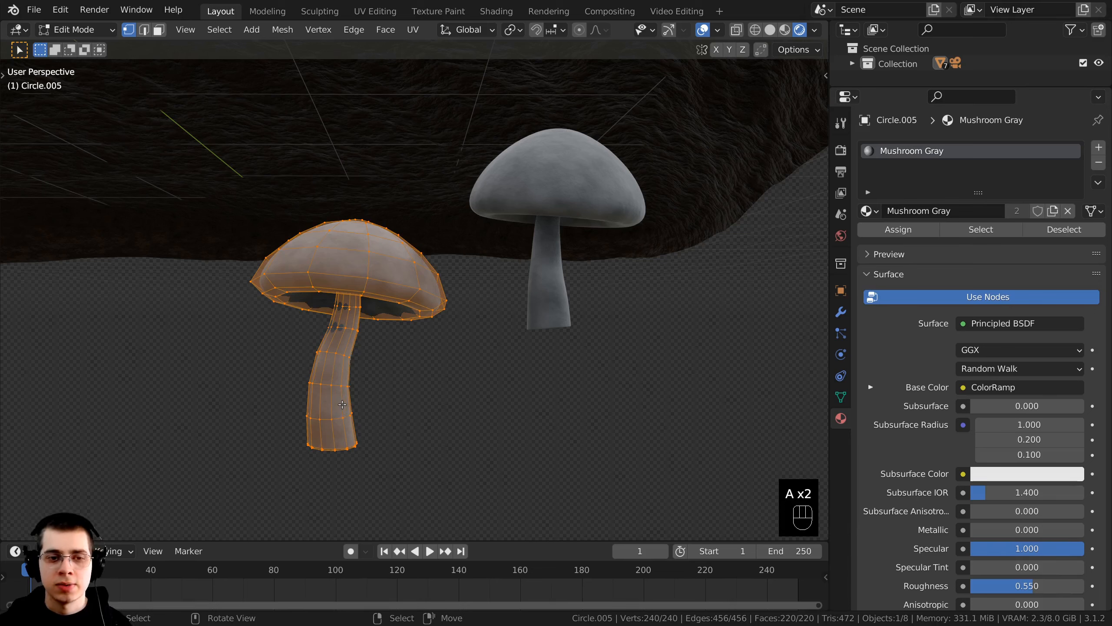
{"action": "key", "text": "g"}
{"action": "key", "text": "z"}
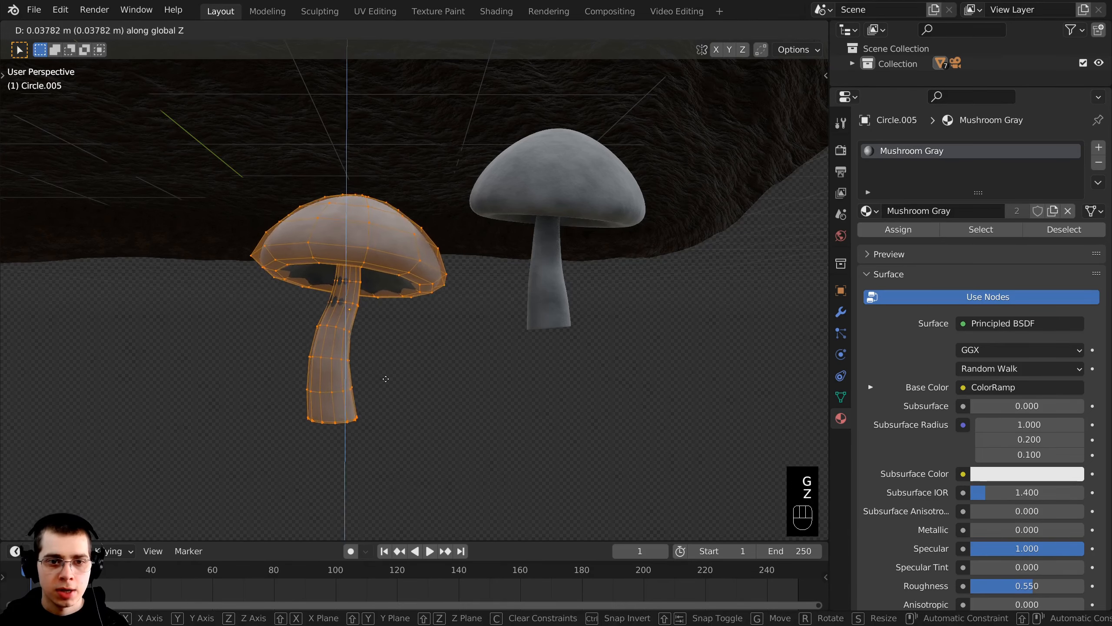
{"action": "left_click", "coordinate": [399, 285]}
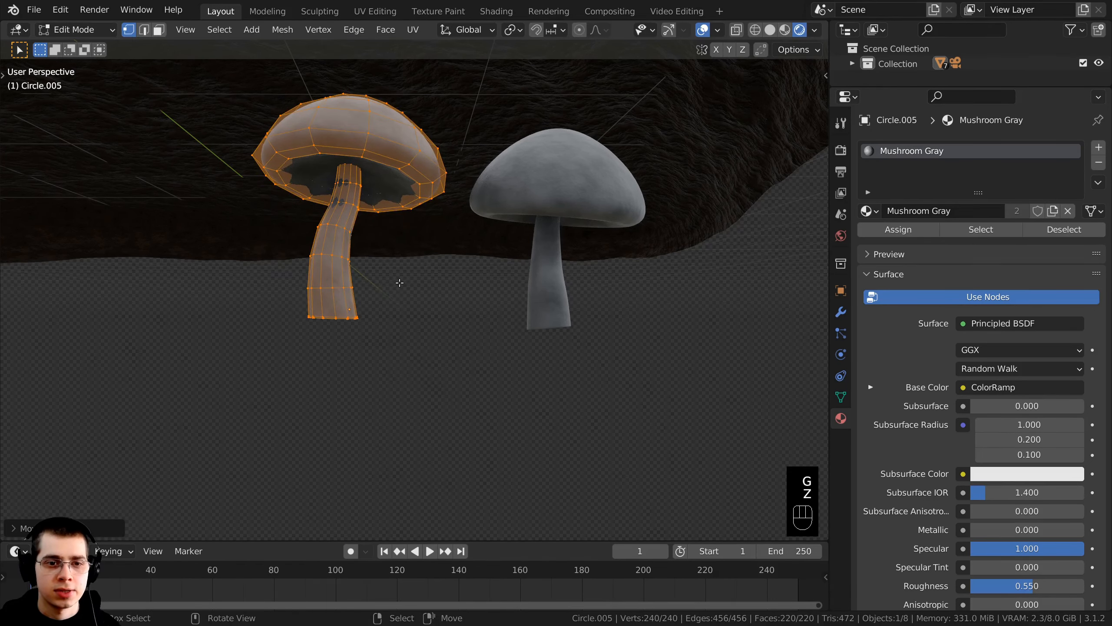
Nudge the taller mushroom's mesh to center its stem base on the origin from several angles, and return to Object Mode.
{"action": "key", "text": "g"}
{"action": "left_click", "coordinate": [419, 275]}
{"action": "middle_click_drag", "start_coordinate": [418, 276], "coordinate": [620, 184]}
{"action": "key", "text": "g"}
{"action": "left_click", "coordinate": [548, 277]}
{"action": "middle_click_drag", "start_coordinate": [639, 221], "coordinate": [531, 224]}
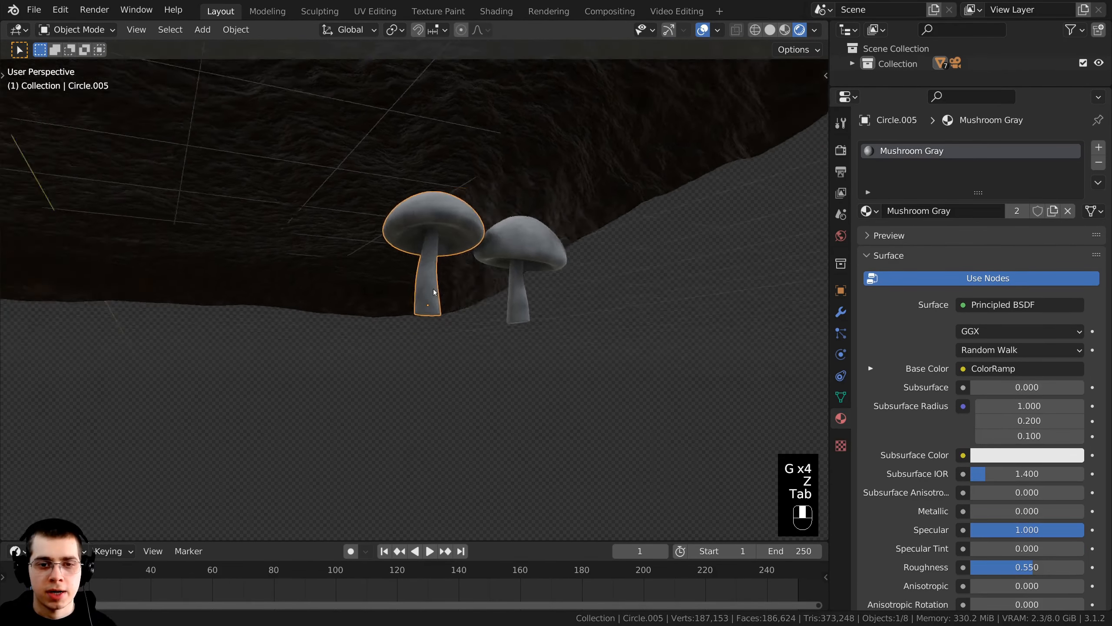
{"action": "key", "text": "a"}
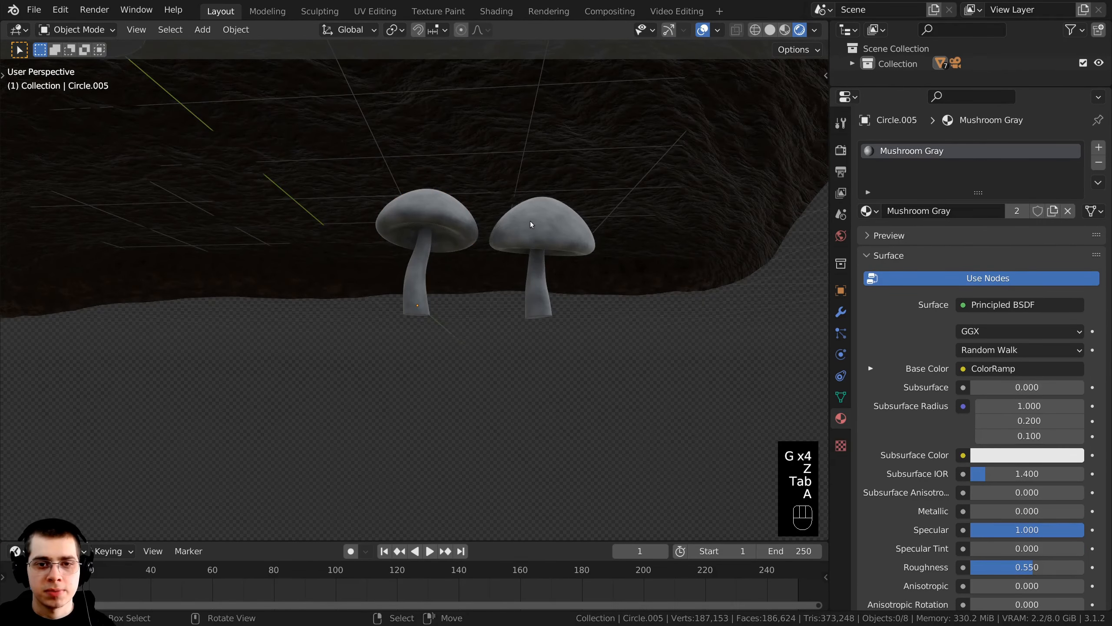
{"action": "middle_click_drag", "start_coordinate": [412, 222], "coordinate": [402, 306]}
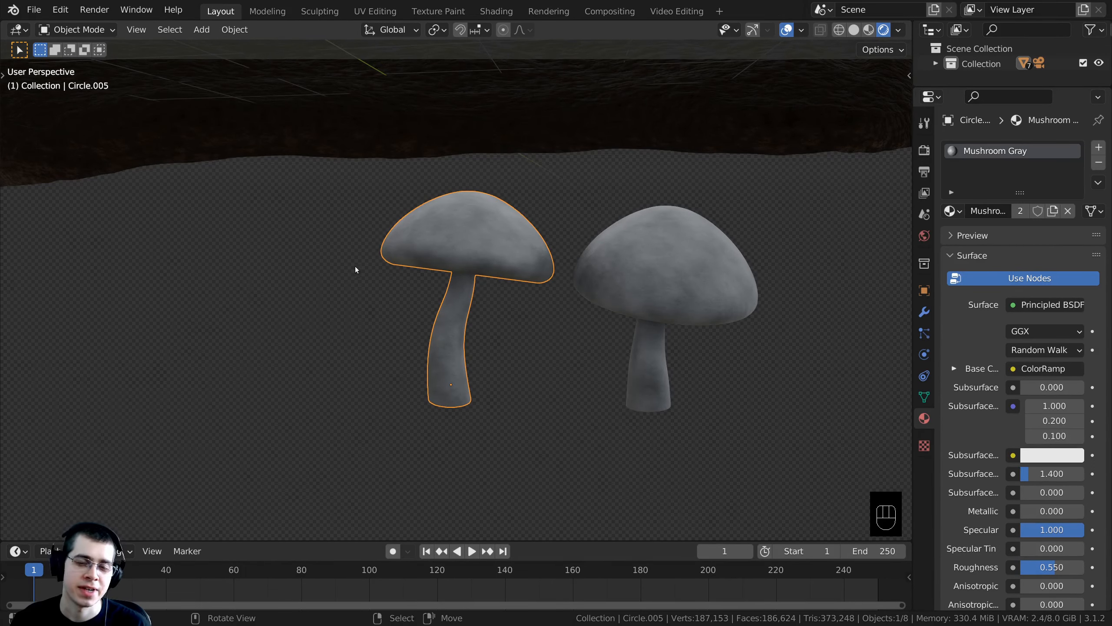
Add a cube mesh to the scene.
{"action": "middle_click_drag", "start_coordinate": [356, 270], "coordinate": [419, 262], "text": "shift"}
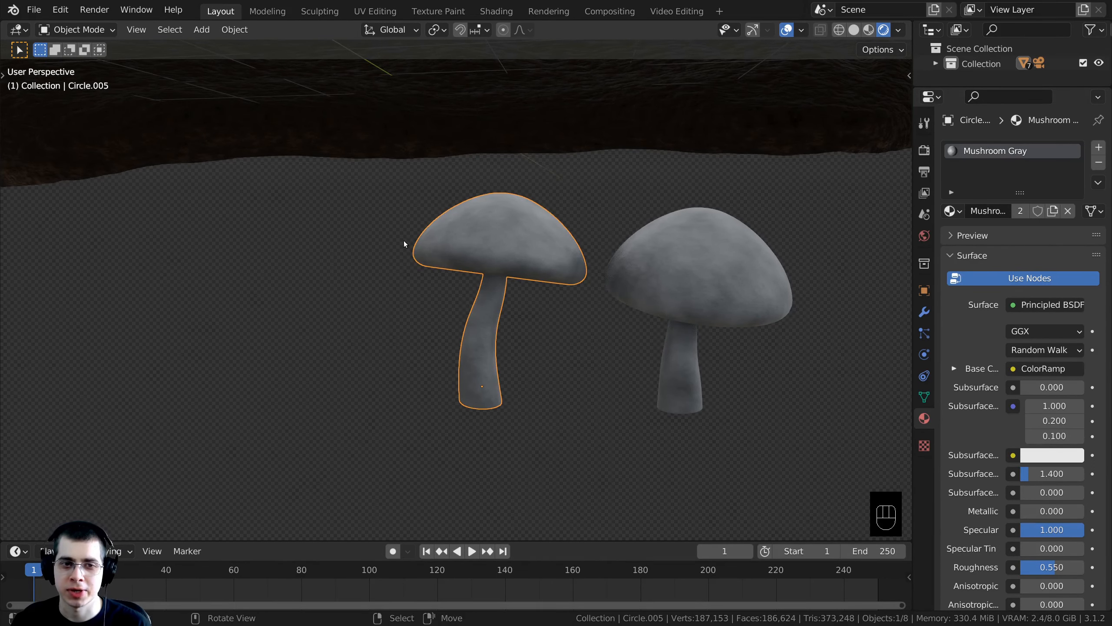
{"action": "key", "text": "shift+a"}
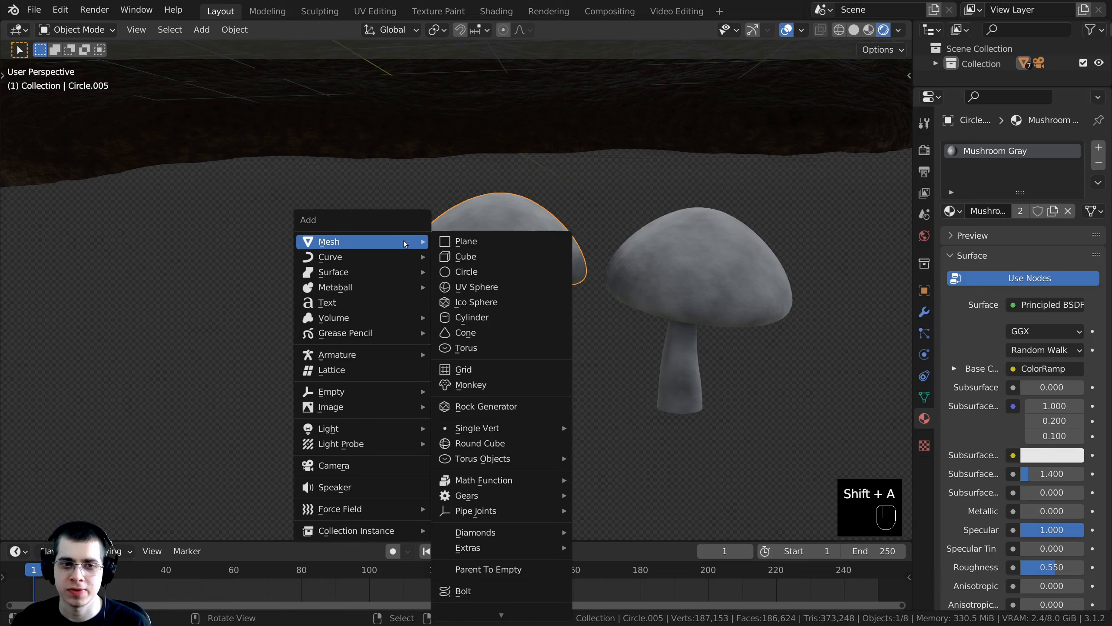
{"action": "left_click", "coordinate": [480, 257]}
{"action": "scroll", "coordinate": [476, 251], "scroll_direction": "down", "scroll_amount": 4}
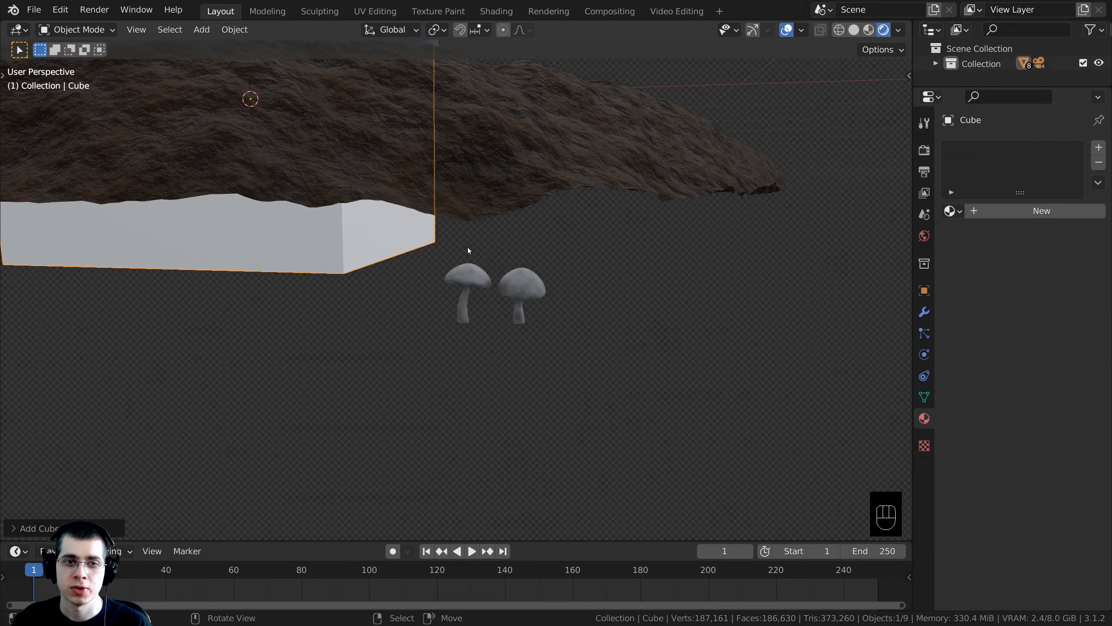
Scale the cube down to about the height of the small gray mushrooms and move it below the ground beside them.
{"action": "key", "text": "s"}
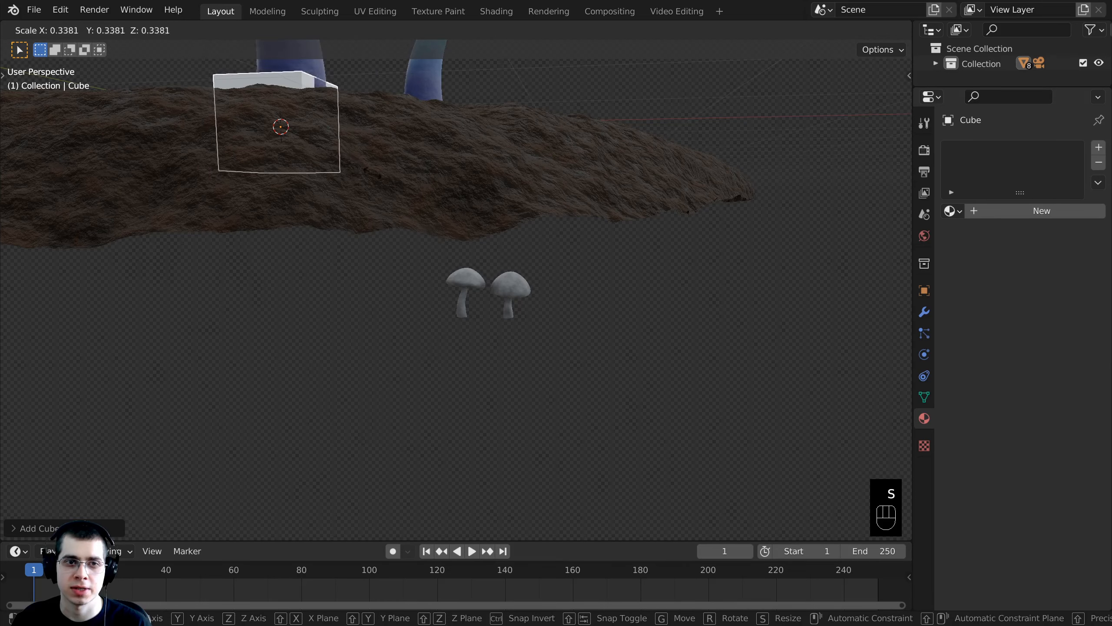
{"action": "left_click", "coordinate": [330, 154]}
{"action": "key", "text": "g"}
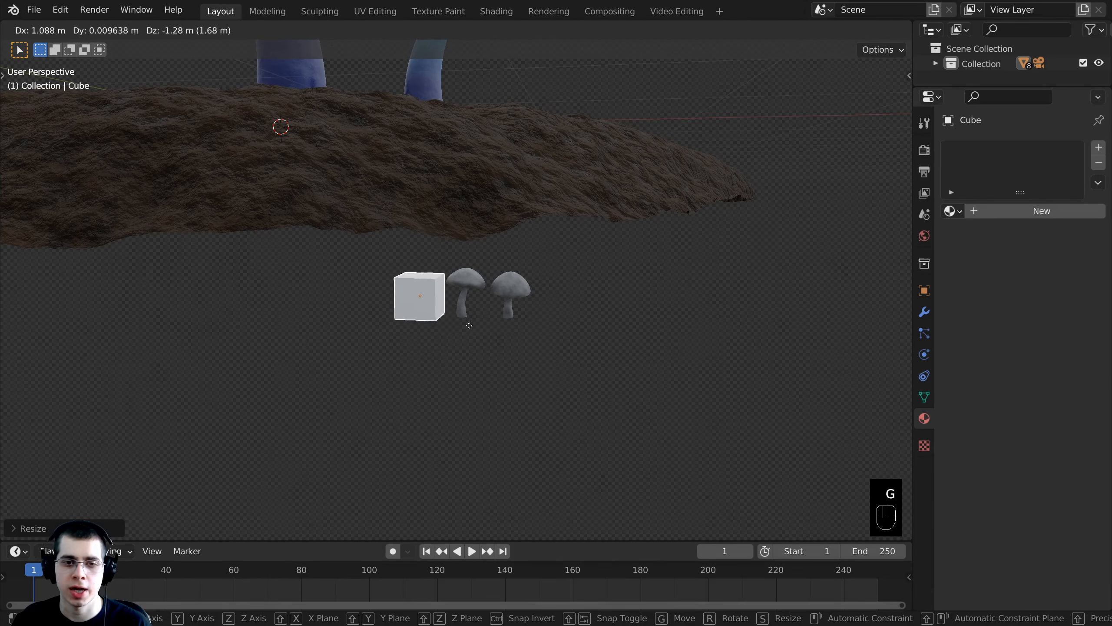
Place the cube beneath the terrain near the two mushrooms and scale it down to a small block.
{"action": "left_click", "coordinate": [431, 302]}
{"action": "scroll", "coordinate": [434, 304], "scroll_direction": "up", "scroll_amount": 3}
{"action": "key", "text": "s"}
{"action": "left_click", "coordinate": [618, 313]}
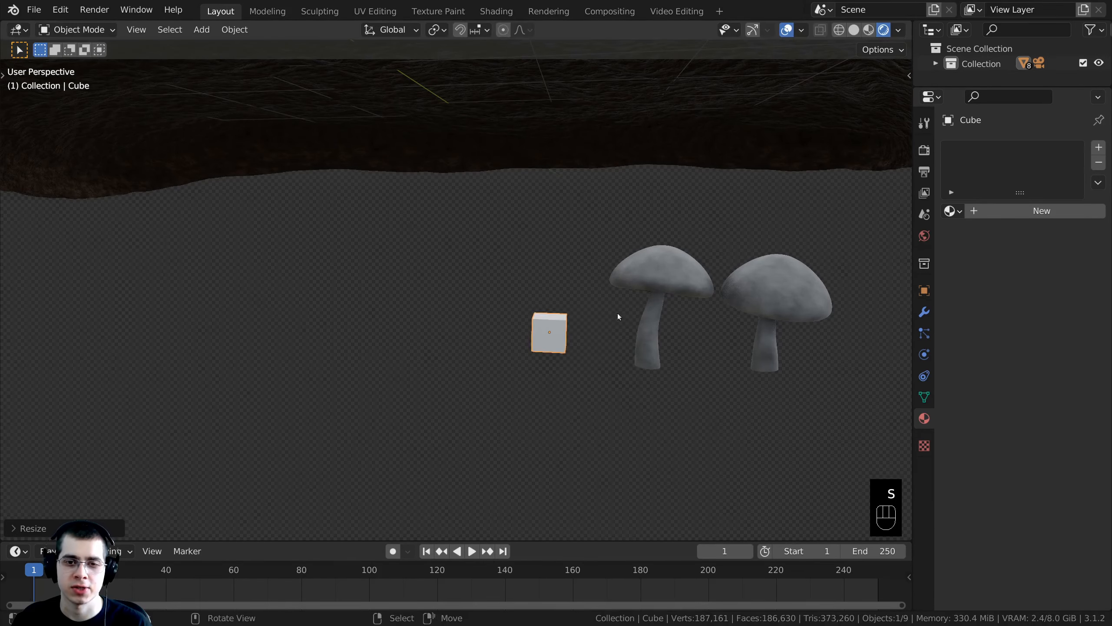
Move the small cube so it sits beside the mushrooms, level with the lower part of their stems.
{"action": "scroll", "coordinate": [578, 281], "scroll_direction": "up", "scroll_amount": 3}
{"action": "middle_click_drag", "start_coordinate": [608, 264], "coordinate": [698, 257]}
{"action": "key", "text": "g"}
{"action": "left_click", "coordinate": [490, 274]}
{"action": "key", "text": "g"}
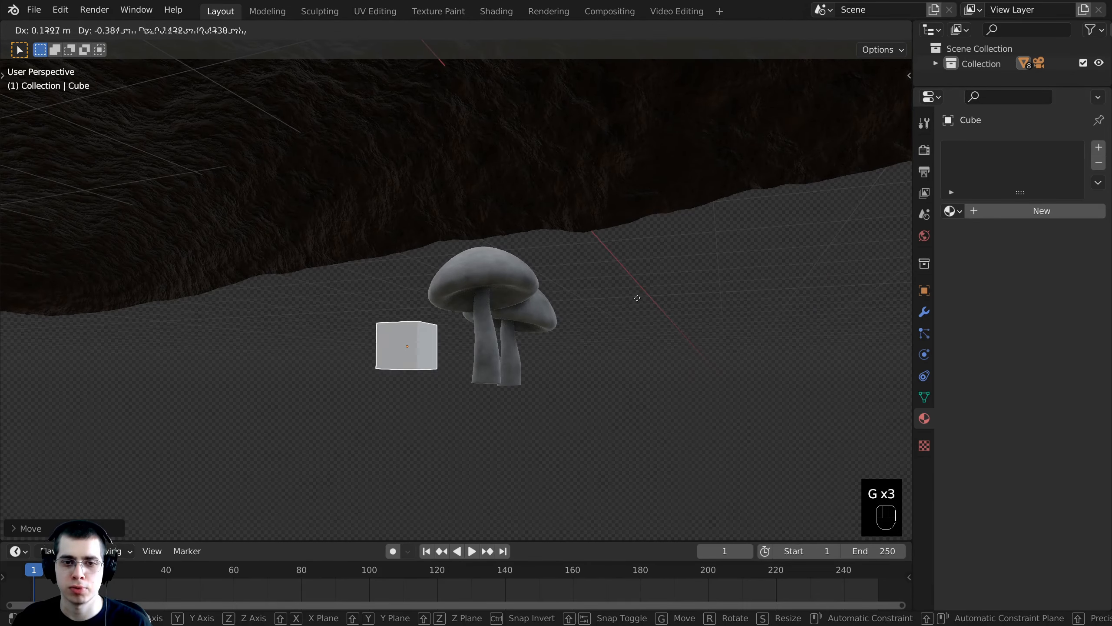
{"action": "left_click", "coordinate": [514, 315]}
{"action": "scroll", "coordinate": [514, 315], "scroll_direction": "up", "scroll_amount": 3}
{"action": "key", "text": "g"}
{"action": "left_click", "coordinate": [507, 322]}
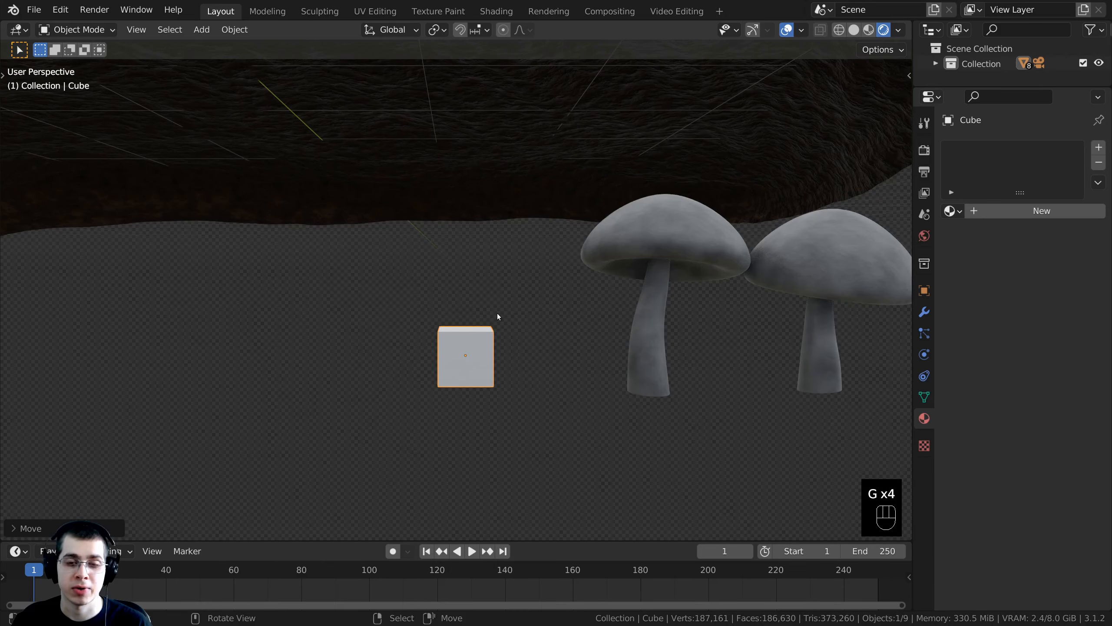
Extrude the cube's top face upward into a tall column about as high as the mushrooms and narrow its top slightly.
{"action": "key", "text": "Tab"}
{"action": "middle_click_drag", "start_coordinate": [496, 315], "coordinate": [460, 356]}
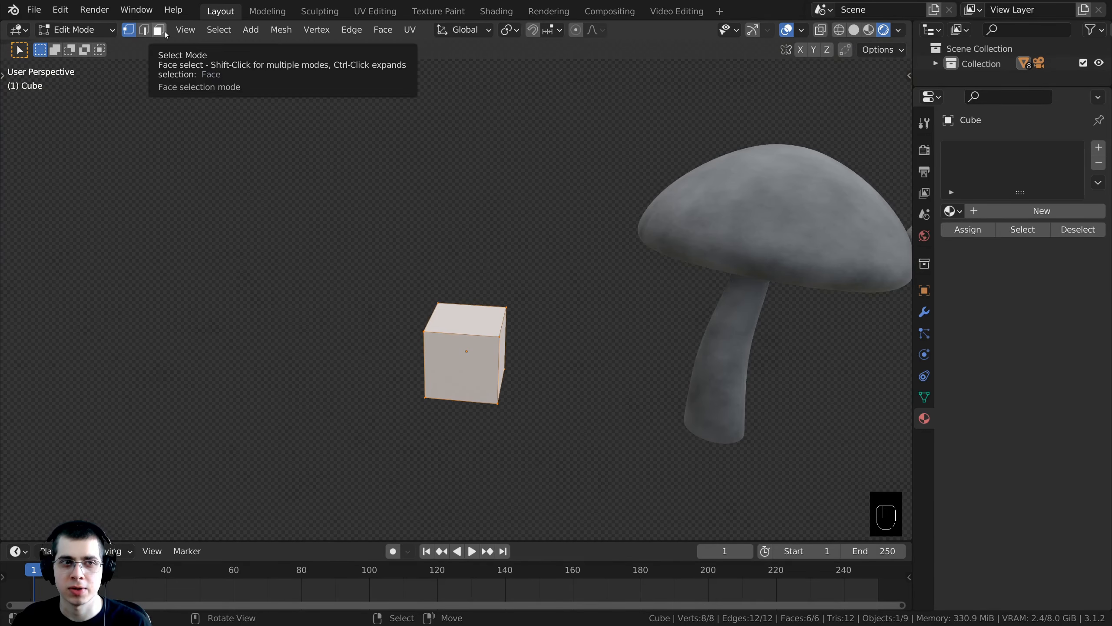
{"action": "left_click", "coordinate": [162, 32]}
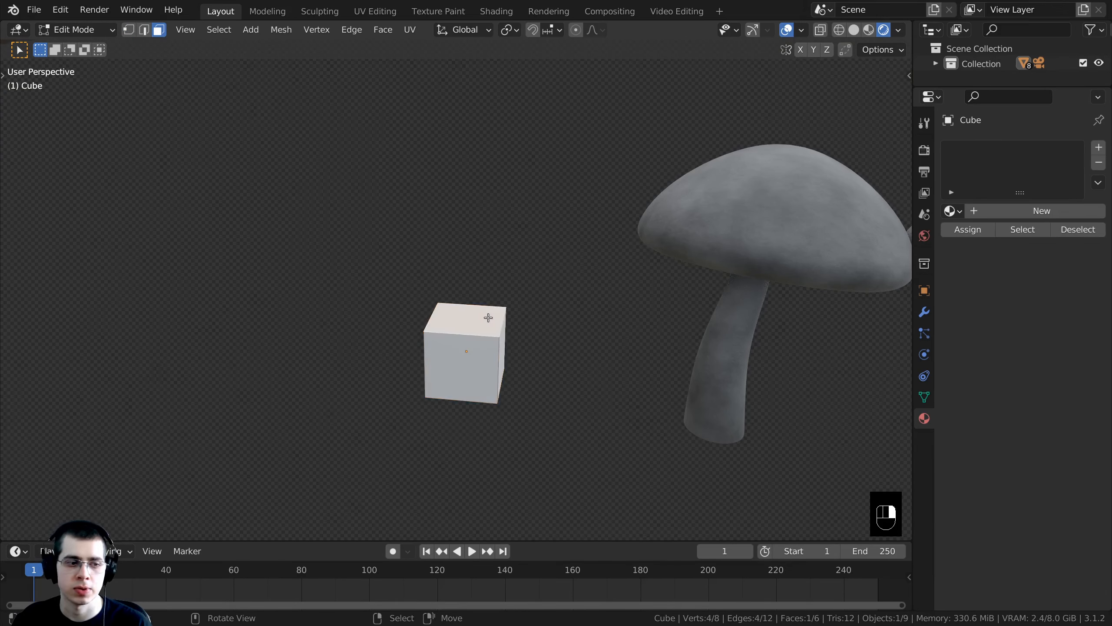
{"action": "middle_click_drag", "start_coordinate": [488, 317], "coordinate": [544, 389]}
{"action": "key", "text": "e"}
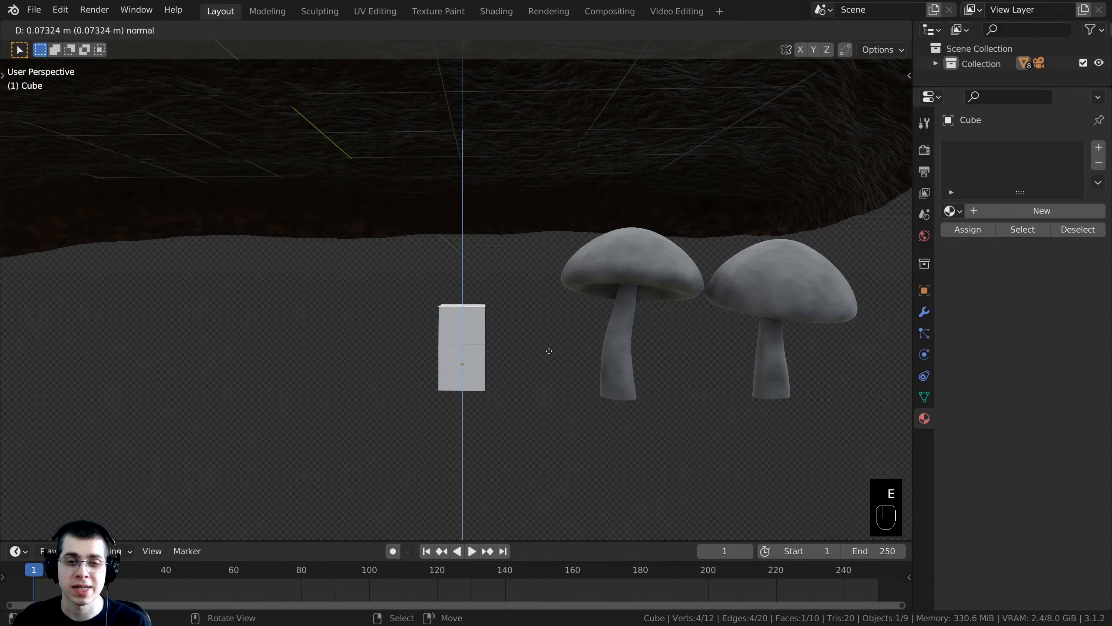
{"action": "left_click", "coordinate": [565, 283]}
{"action": "key", "text": "s"}
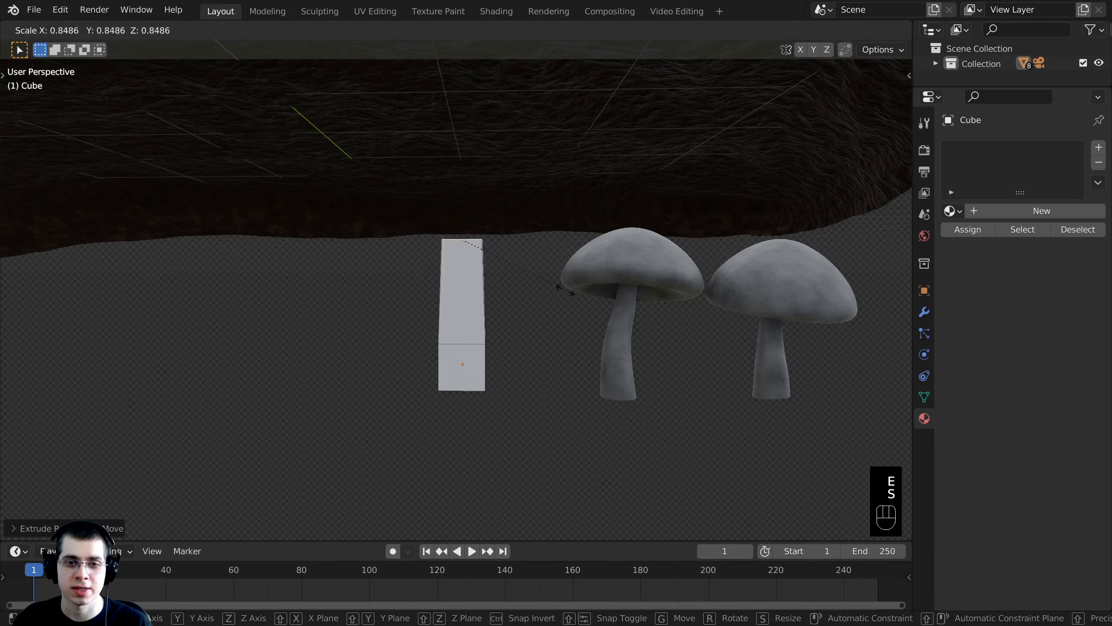
{"action": "left_click", "coordinate": [554, 296]}
Tilt the column's top face and shift it sideways so the shape leans away from the mushrooms.
{"action": "key", "text": "r"}
{"action": "left_click", "coordinate": [591, 314]}
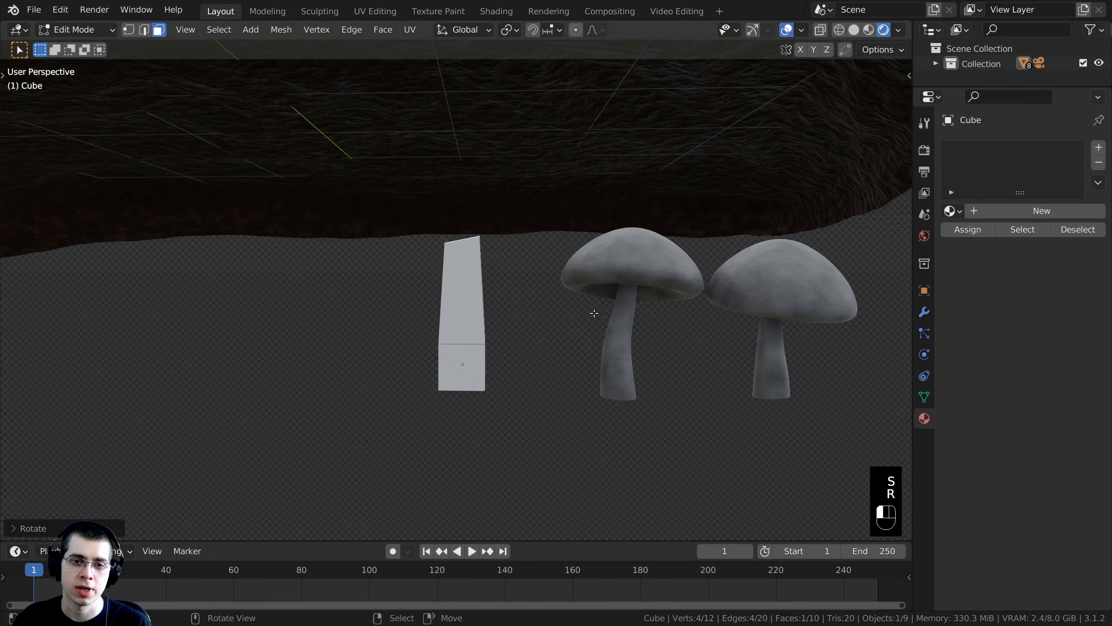
{"action": "middle_click_drag", "start_coordinate": [591, 314], "coordinate": [608, 342]}
{"action": "scroll", "coordinate": [613, 359], "scroll_direction": "up", "scroll_amount": 2}
{"action": "key", "text": "g"}
{"action": "left_click", "coordinate": [615, 364]}
{"action": "key", "text": "r"}
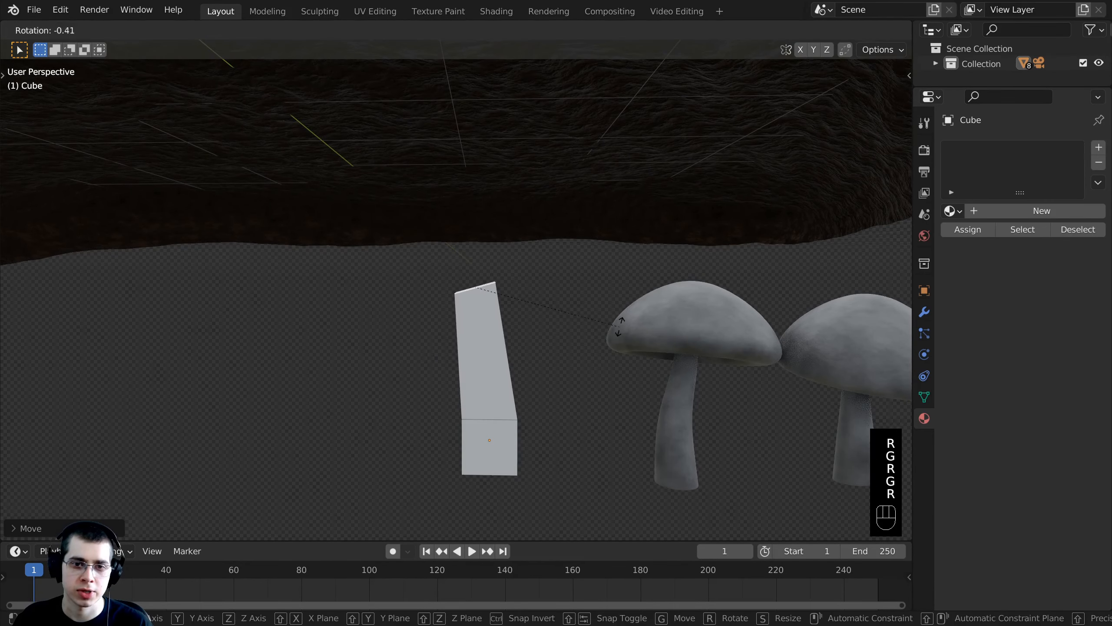
{"action": "key", "text": "g"}
{"action": "left_click", "coordinate": [618, 322]}
{"action": "key", "text": "g"}
{"action": "left_click", "coordinate": [618, 321]}
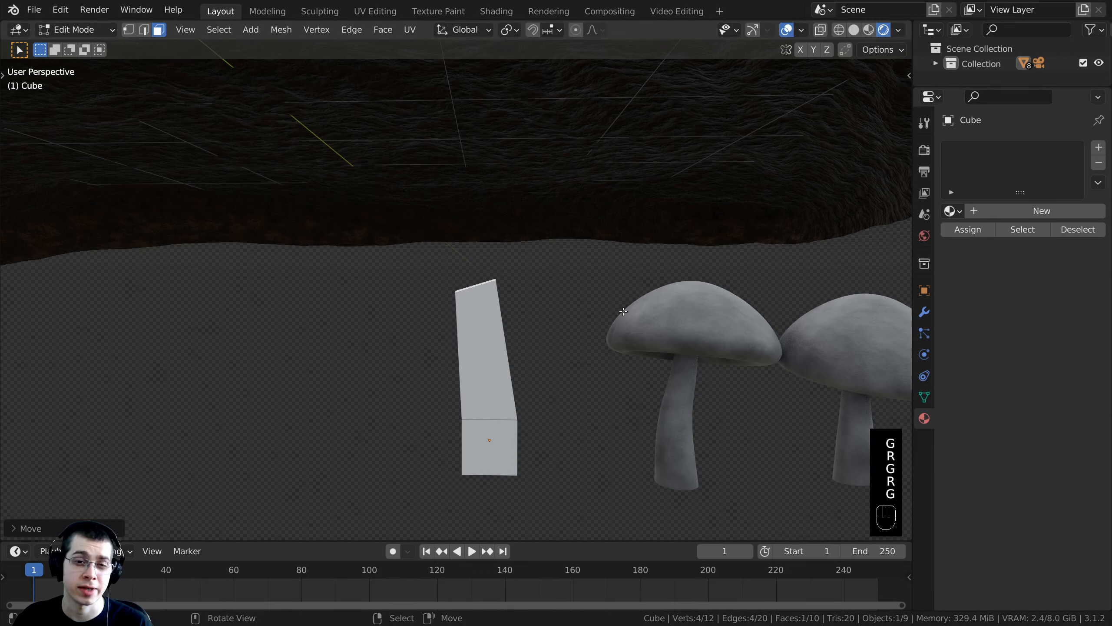
Extrude a second segment about 0.16 m from the tilted face, taper its end, and rotate and lower it to continue the bend.
{"action": "key", "text": "e"}
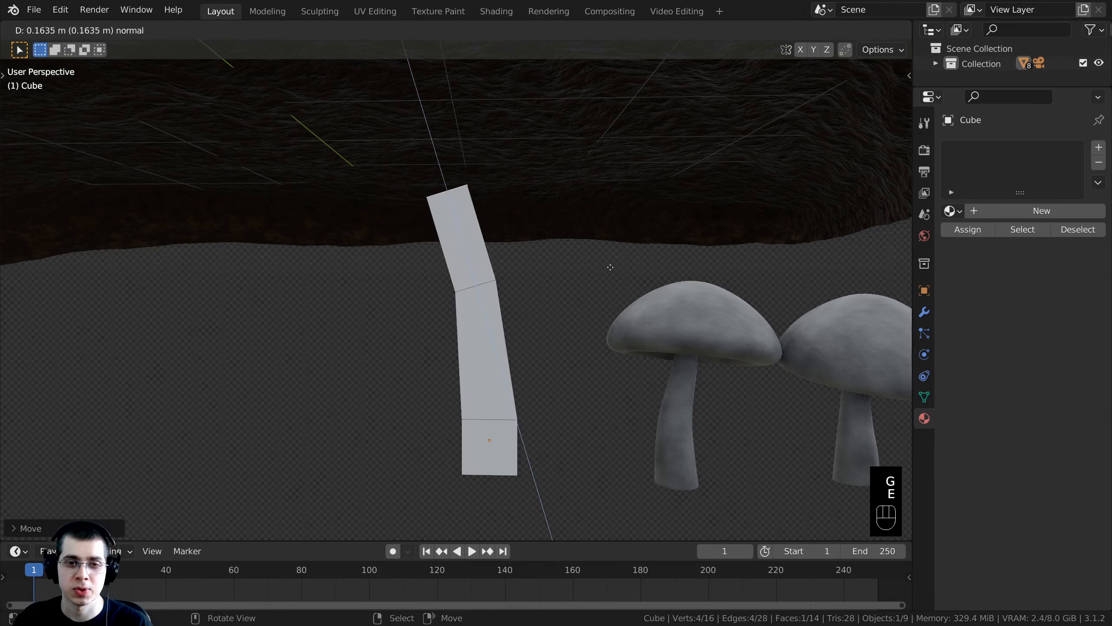
{"action": "left_click", "coordinate": [611, 267]}
{"action": "key", "text": "s"}
{"action": "left_click", "coordinate": [540, 250]}
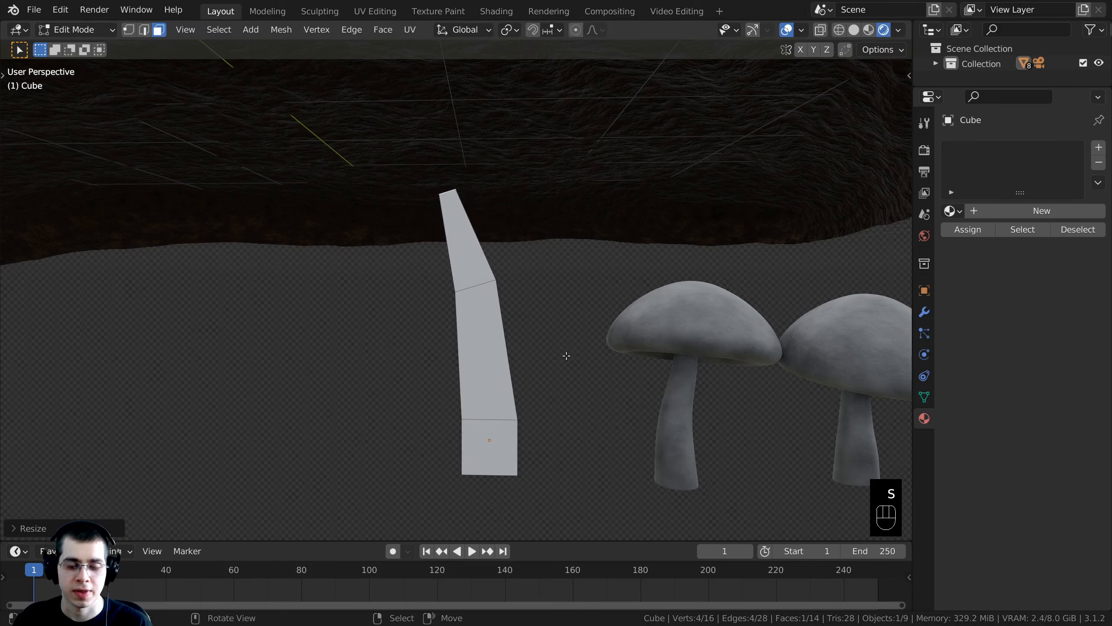
{"action": "key", "text": "r"}
{"action": "left_click", "coordinate": [584, 332]}
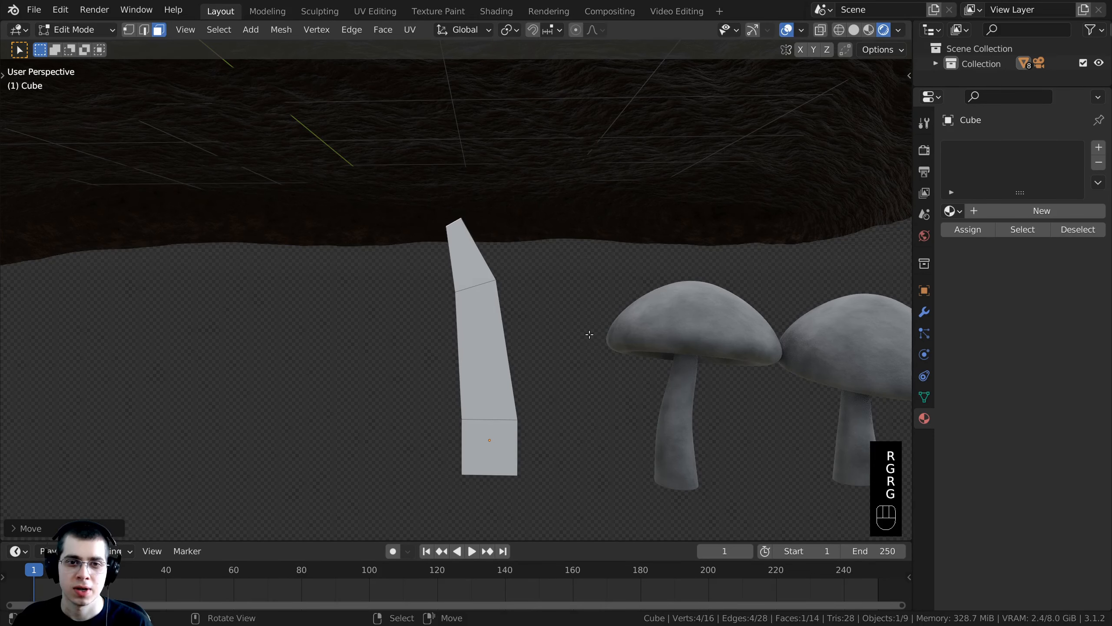
{"action": "key", "text": "s"}
{"action": "left_click", "coordinate": [598, 332]}
Extrude a short tip segment from the top face, scale it smaller, and return to Object Mode.
{"action": "key", "text": "e"}
{"action": "left_click", "coordinate": [589, 322]}
{"action": "key", "text": "s"}
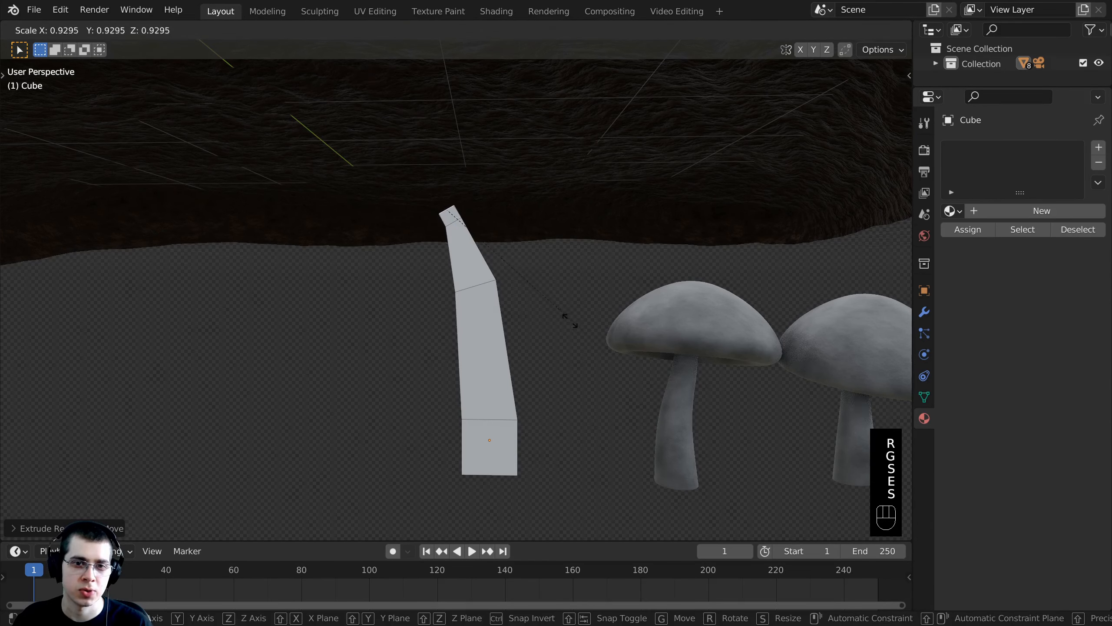
{"action": "left_click", "coordinate": [531, 310]}
{"action": "key", "text": "Tab"}
{"action": "middle_click_drag", "start_coordinate": [527, 291], "coordinate": [505, 316]}
{"action": "scroll", "coordinate": [503, 315], "scroll_direction": "up", "scroll_amount": 1}
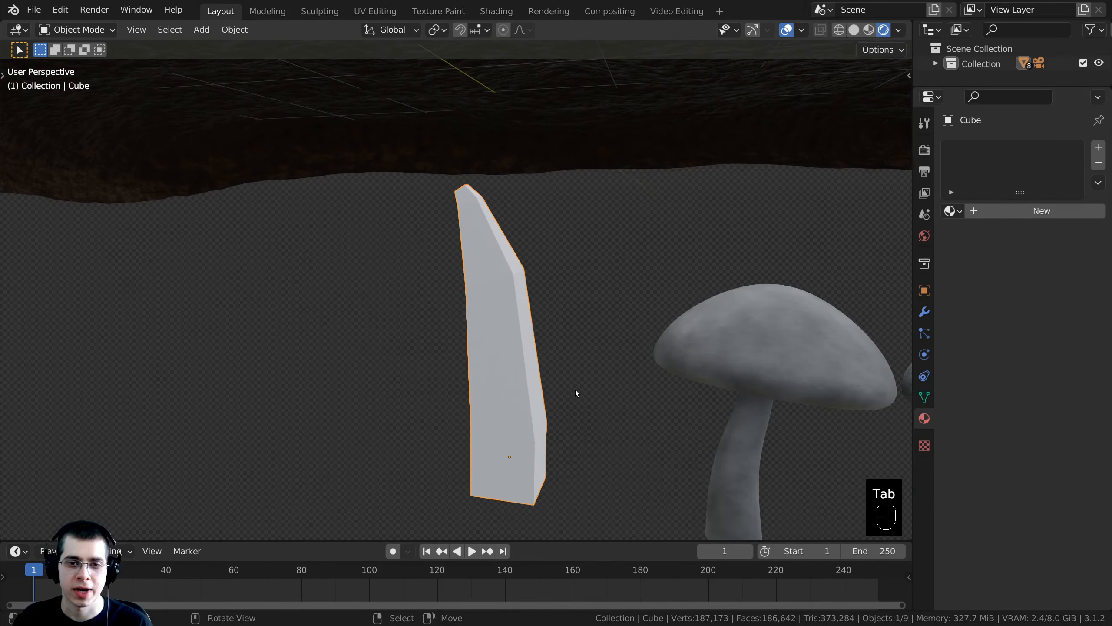
Add a level 2 Subdivision Surface modifier to the blade shape and shade it smooth.
{"action": "middle_click_drag", "start_coordinate": [545, 349], "coordinate": [517, 333], "text": "shift"}
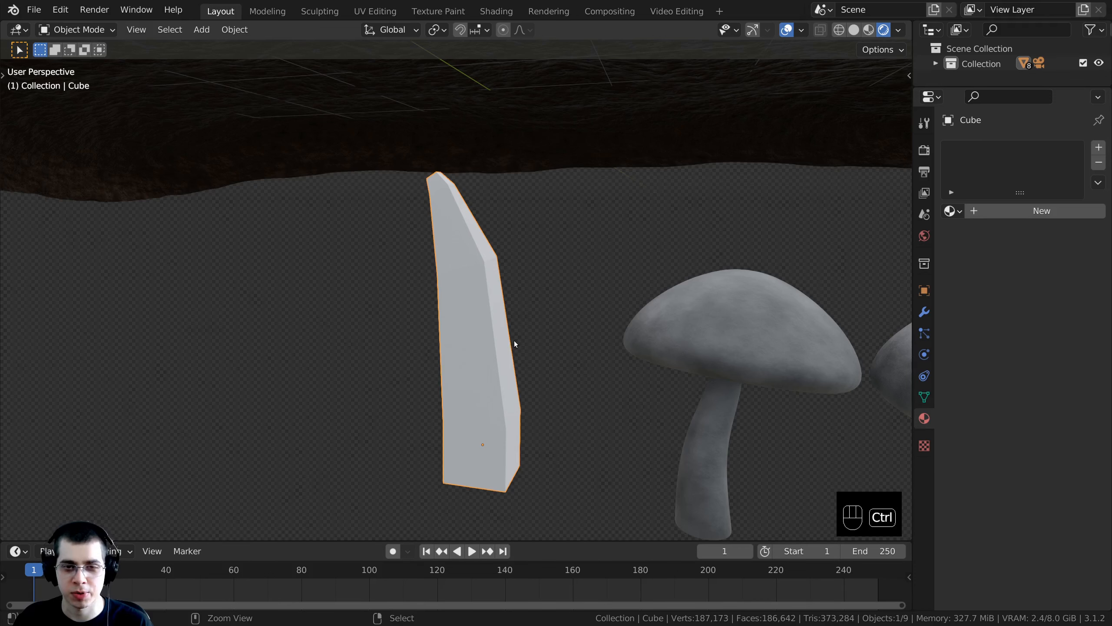
{"action": "key", "text": "ctrl+2"}
{"action": "middle_click_drag", "start_coordinate": [479, 231], "coordinate": [564, 224]}
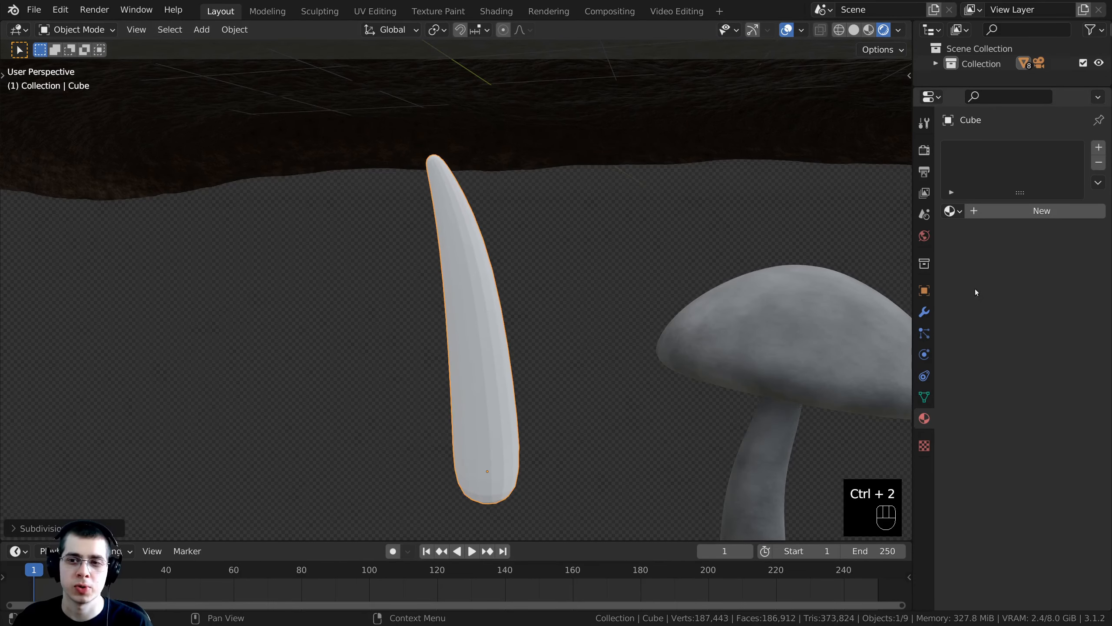
{"action": "left_click", "coordinate": [924, 312]}
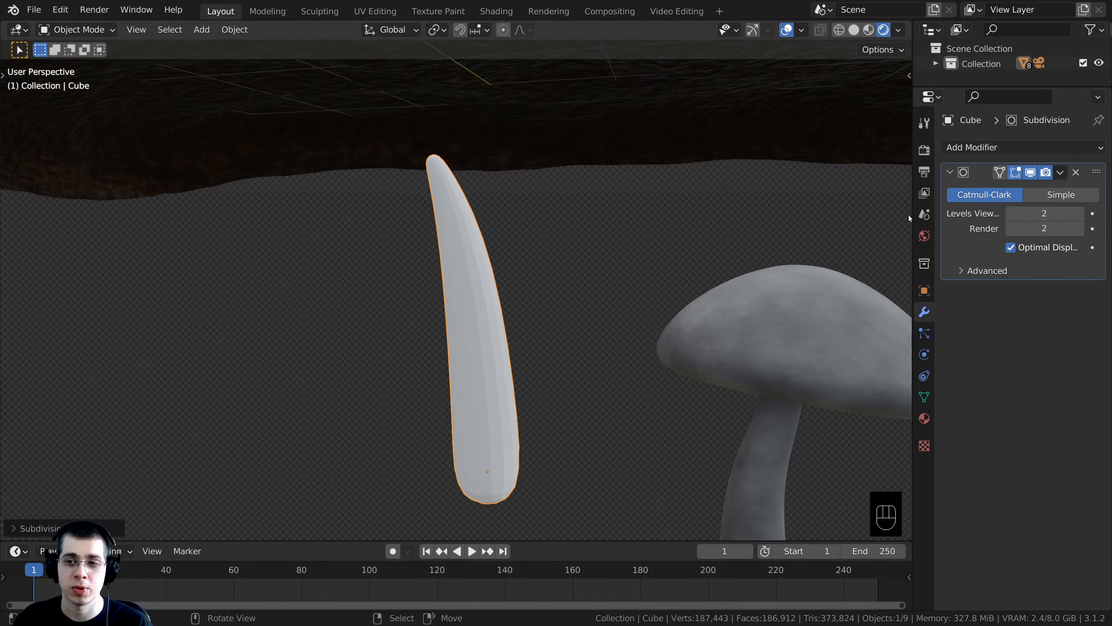
{"action": "left_click_drag", "start_coordinate": [898, 215], "coordinate": [856, 215]}
{"action": "middle_click_drag", "start_coordinate": [446, 422], "coordinate": [459, 345]}
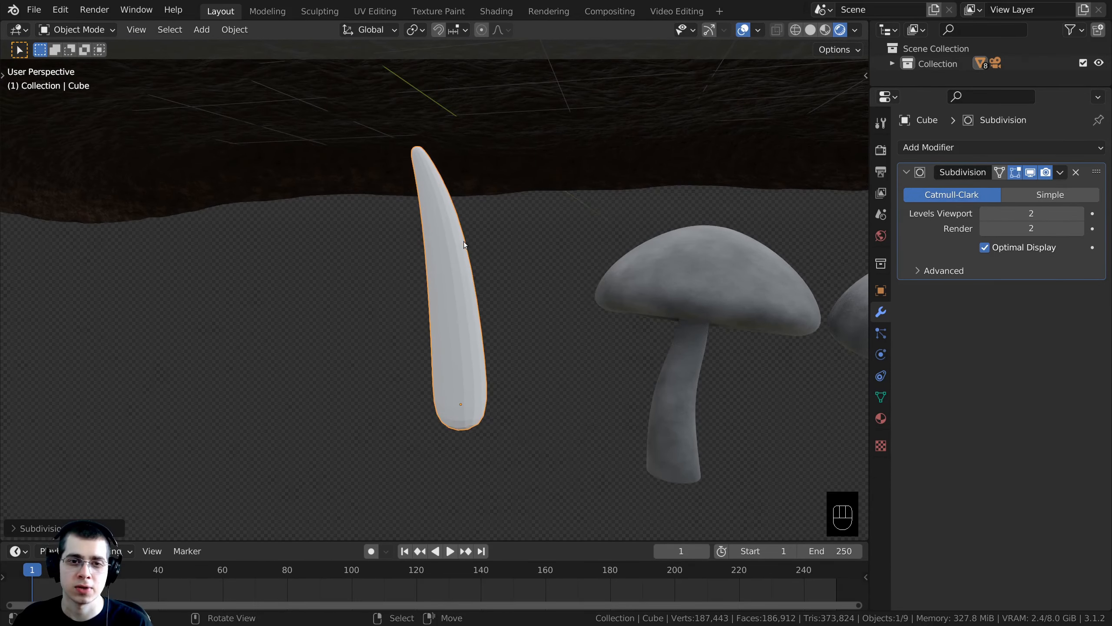
{"action": "key", "text": "w"}
{"action": "left_click", "coordinate": [431, 244]}
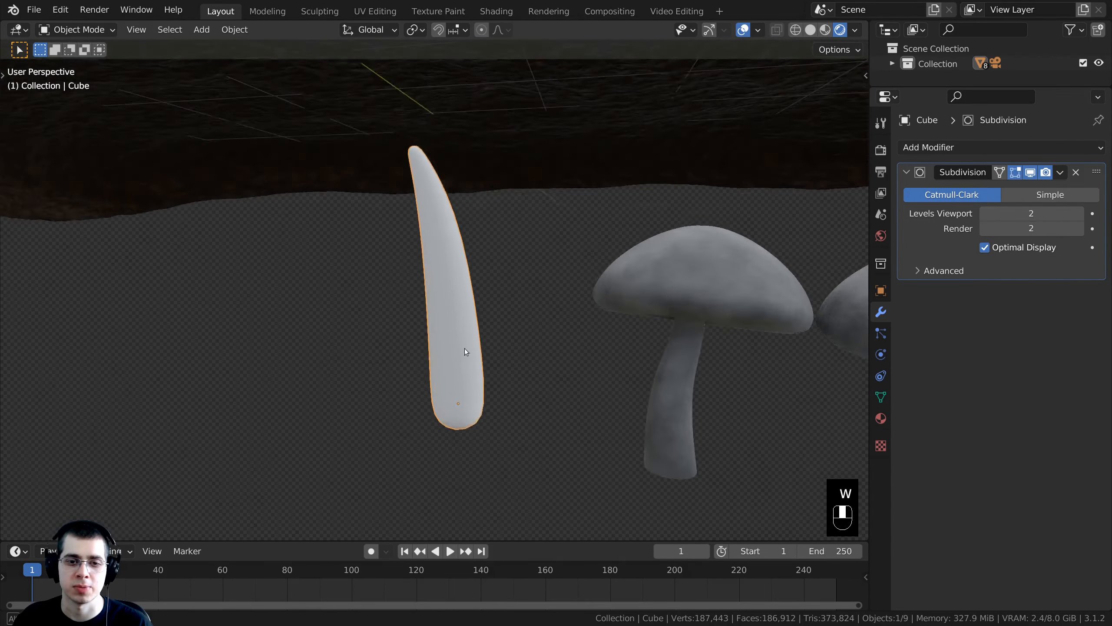
Delete the blade's bottom face so its base is left open.
{"action": "middle_click_drag", "start_coordinate": [464, 348], "coordinate": [456, 516]}
{"action": "middle_click_drag", "start_coordinate": [424, 431], "coordinate": [427, 331]}
{"action": "key", "text": "Tab"}
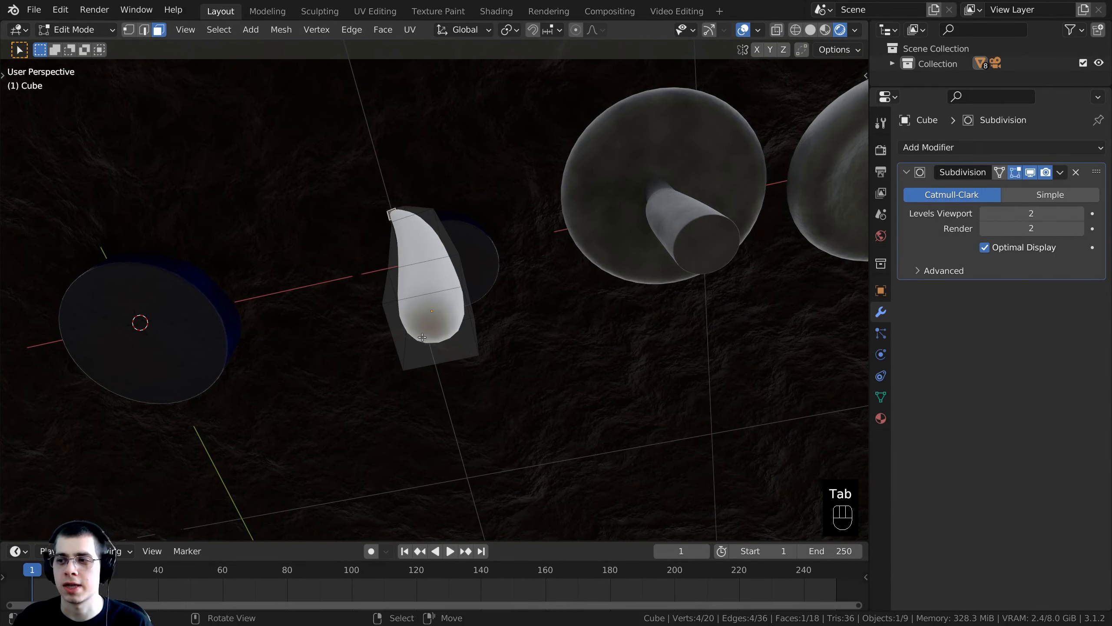
{"action": "left_click", "coordinate": [424, 336]}
{"action": "middle_click_drag", "start_coordinate": [423, 336], "coordinate": [414, 316]}
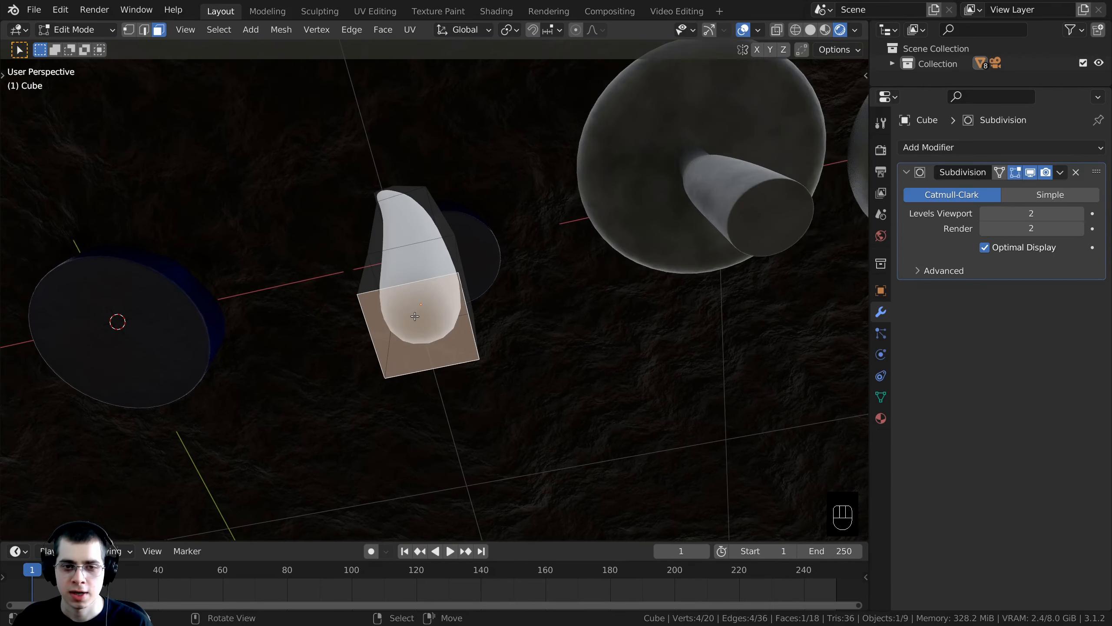
{"action": "key", "text": "x"}
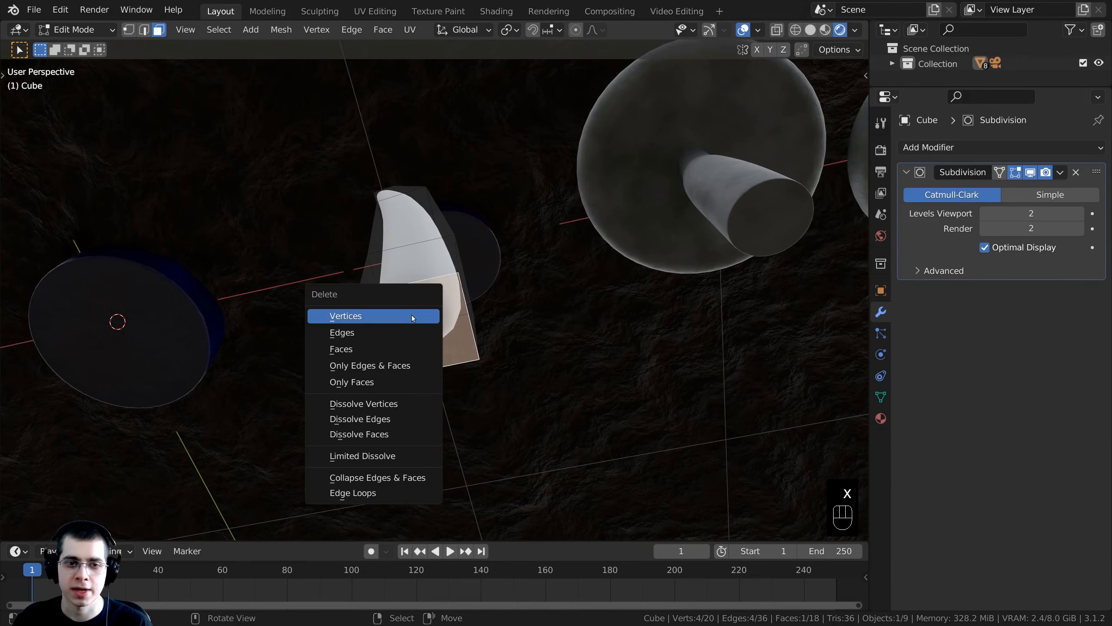
{"action": "left_click", "coordinate": [390, 347]}
{"action": "scroll", "coordinate": [389, 342], "scroll_direction": "down", "scroll_amount": 4}
{"action": "middle_click_drag", "start_coordinate": [390, 342], "coordinate": [420, 402]}
{"action": "scroll", "coordinate": [431, 412], "scroll_direction": "up", "scroll_amount": 3}
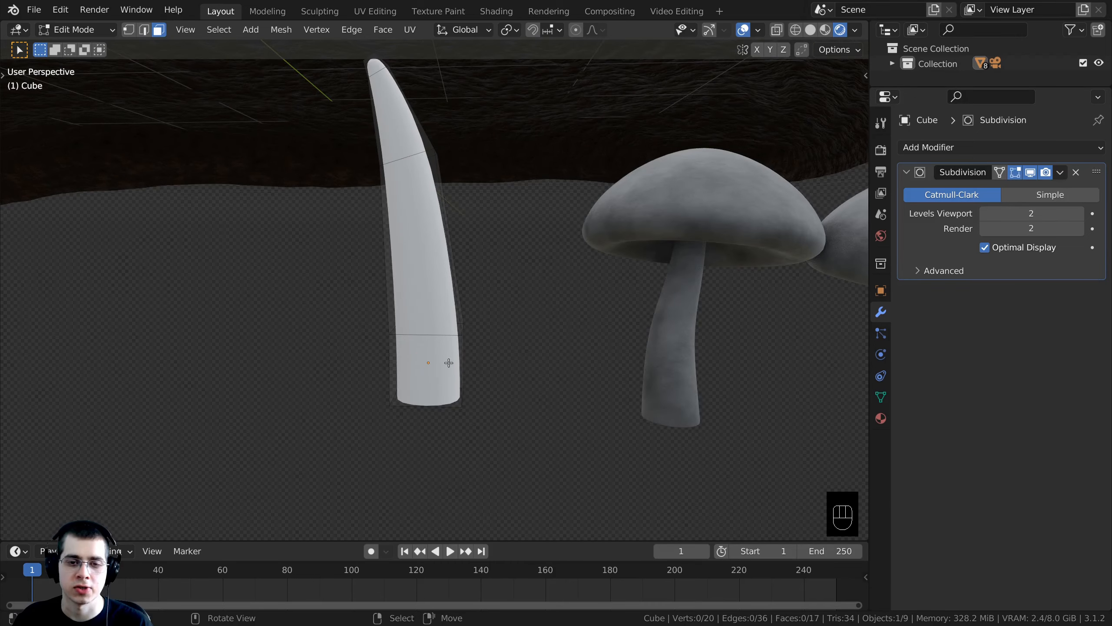
{"action": "middle_click_drag", "start_coordinate": [425, 249], "coordinate": [422, 288]}
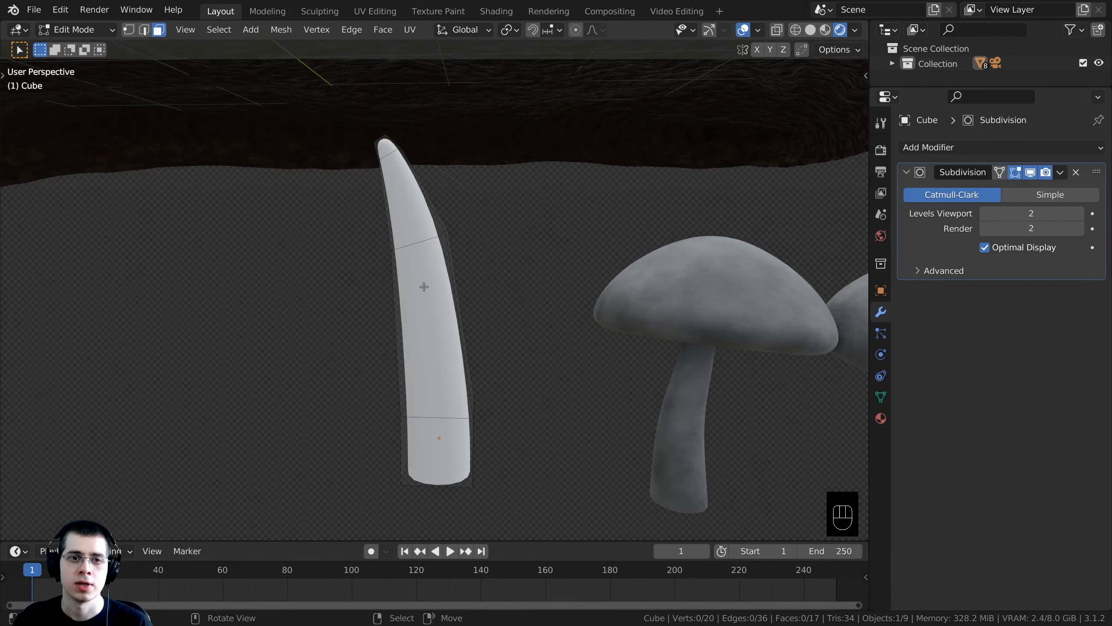
Move the blade's tip face outward and shrink it repeatedly to give the blade a sharper point.
{"action": "key", "text": "Tab"}
{"action": "scroll", "coordinate": [399, 303], "scroll_direction": "down", "scroll_amount": 3}
{"action": "key", "text": "Tab"}
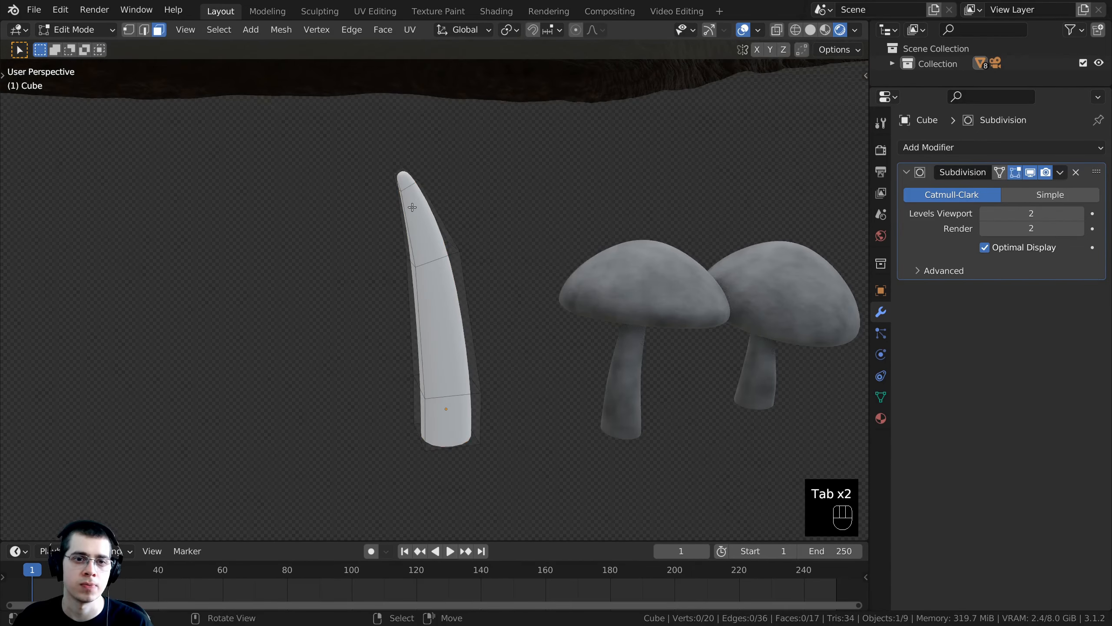
{"action": "scroll", "coordinate": [409, 268], "scroll_direction": "up", "scroll_amount": 5}
{"action": "middle_click_drag", "start_coordinate": [409, 268], "coordinate": [404, 230]}
{"action": "key", "text": "g"}
{"action": "left_click", "coordinate": [460, 219]}
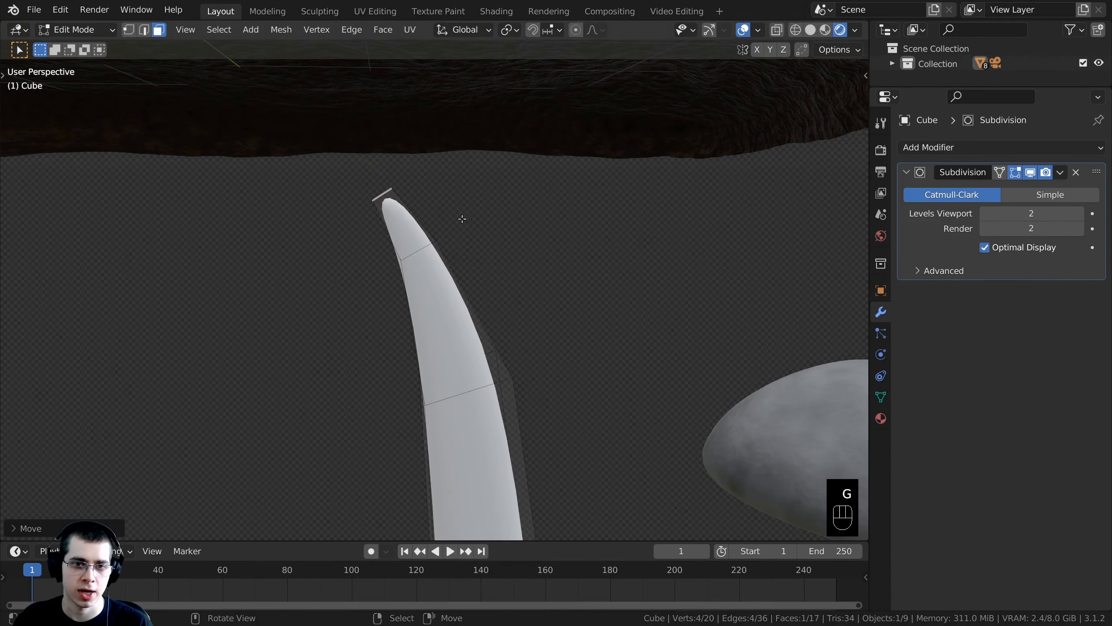
{"action": "key", "text": "s"}
{"action": "left_click", "coordinate": [443, 213]}
{"action": "key", "text": "g"}
{"action": "left_click", "coordinate": [444, 214]}
{"action": "key", "text": "s"}
{"action": "left_click", "coordinate": [432, 212]}
{"action": "key", "text": "g"}
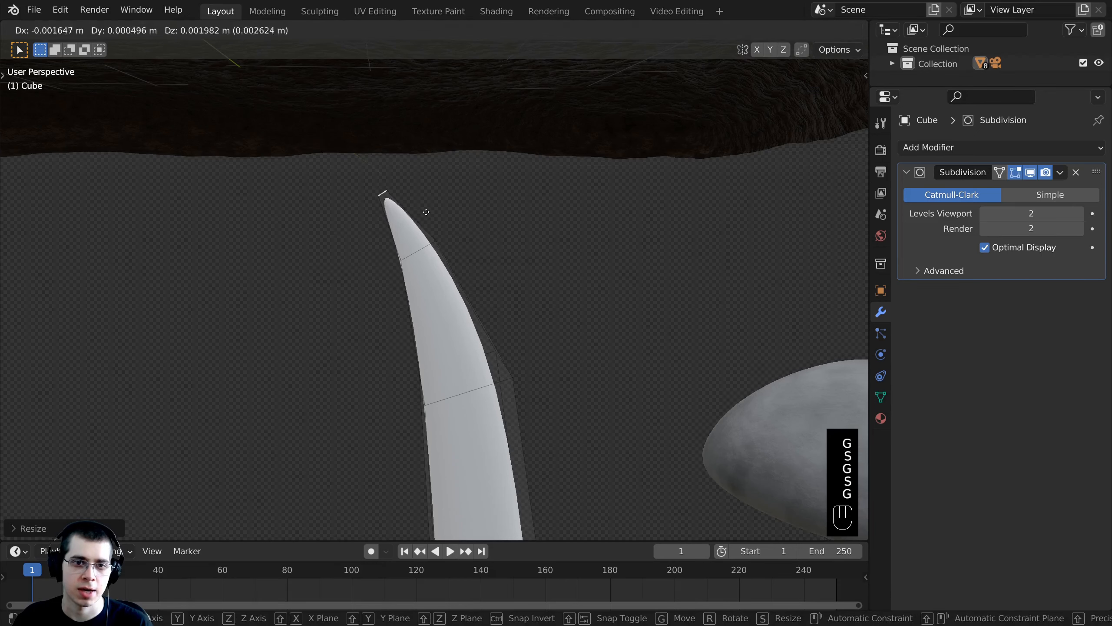
{"action": "left_click", "coordinate": [426, 212]}
Duplicate the whole blade mesh in Edit Mode, place the copy beside the original, and scale it down.
{"action": "key", "text": "Tab"}
{"action": "scroll", "coordinate": [482, 323], "scroll_direction": "down", "scroll_amount": 4}
{"action": "middle_click_drag", "start_coordinate": [442, 214], "coordinate": [460, 219], "text": "shift"}
{"action": "scroll", "coordinate": [460, 219], "scroll_direction": "down", "scroll_amount": 2}
{"action": "middle_click_drag", "start_coordinate": [459, 219], "coordinate": [468, 271]}
{"action": "scroll", "coordinate": [491, 267], "scroll_direction": "up", "scroll_amount": 2}
{"action": "key", "text": "Tab"}
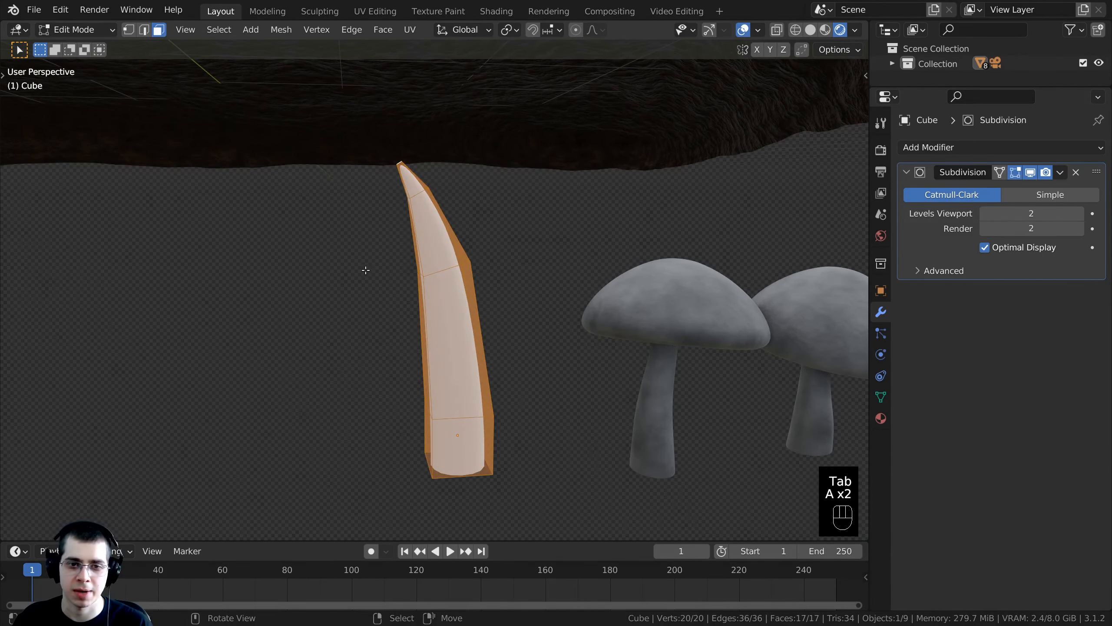
{"action": "middle_click_drag", "start_coordinate": [382, 297], "coordinate": [529, 281]}
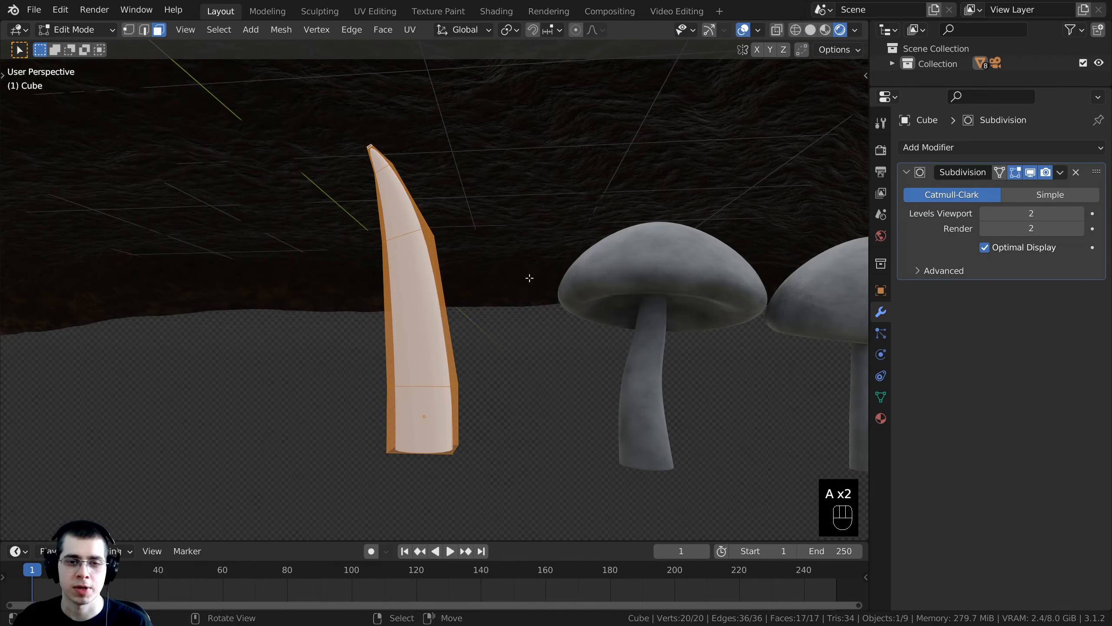
{"action": "key", "text": "shift+d"}
{"action": "left_click", "coordinate": [649, 283]}
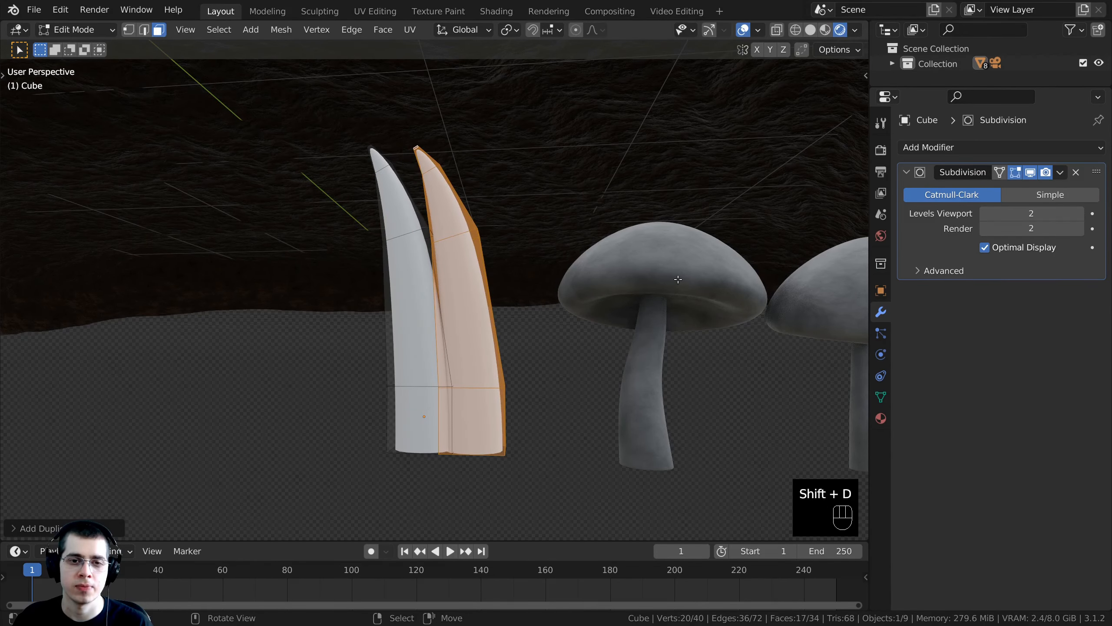
{"action": "key", "text": "s"}
{"action": "left_click", "coordinate": [571, 303]}
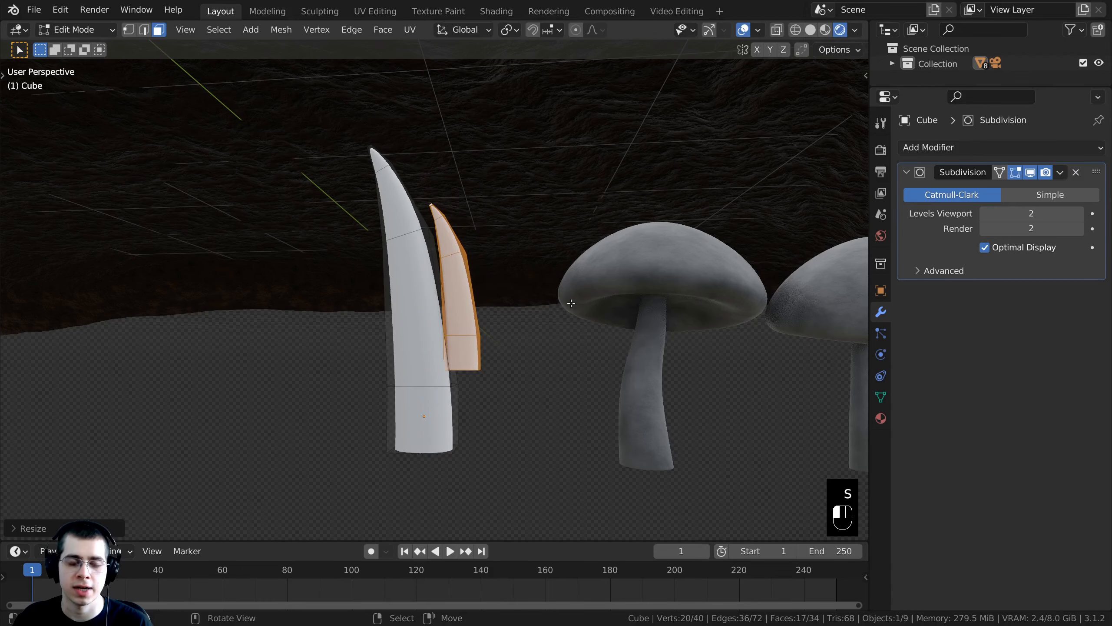
Rotate the small blade copy around the global Z axis so it curves away from the tall blade, and enlarge it slightly.
{"action": "middle_click_drag", "start_coordinate": [573, 358], "coordinate": [569, 380]}
{"action": "key", "text": "r"}
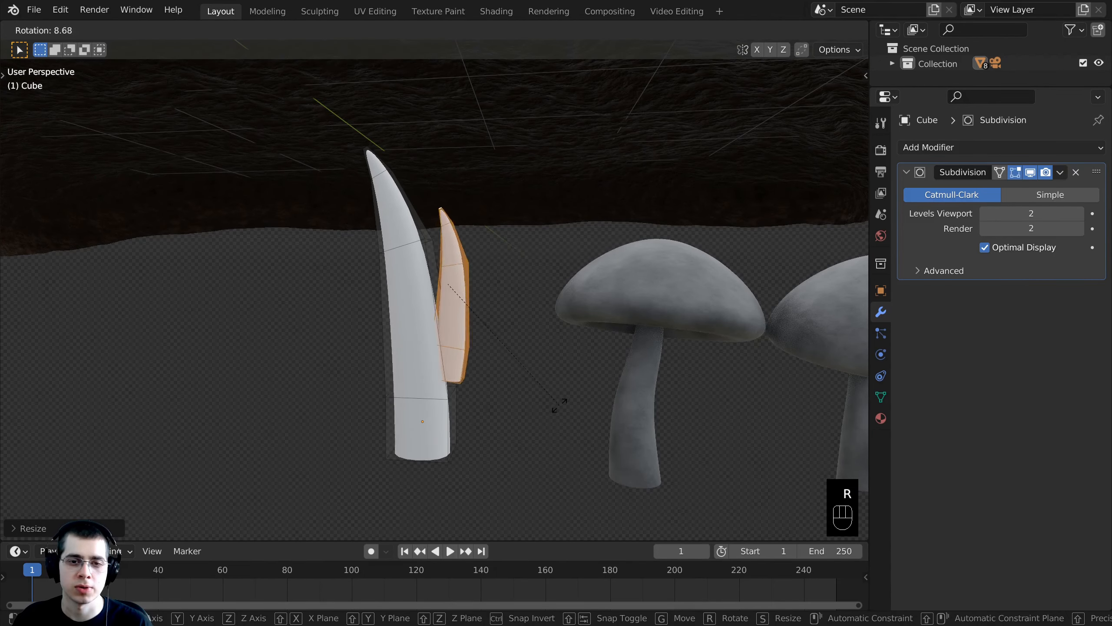
{"action": "key", "text": "z"}
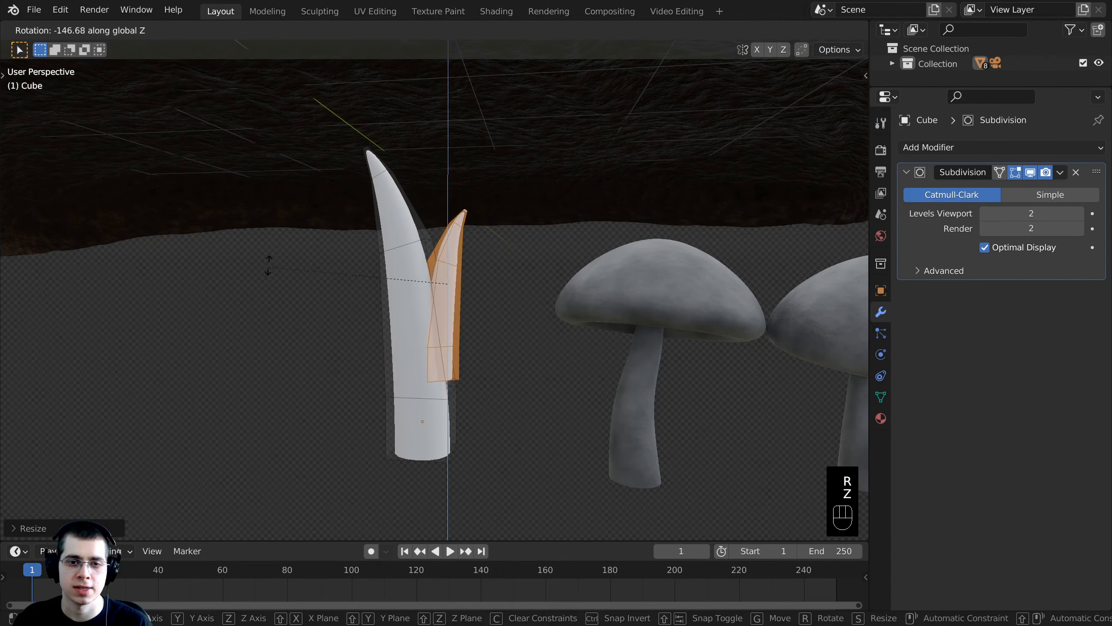
{"action": "left_click", "coordinate": [276, 256]}
{"action": "middle_click_drag", "start_coordinate": [276, 256], "coordinate": [422, 324]}
{"action": "key", "text": "s"}
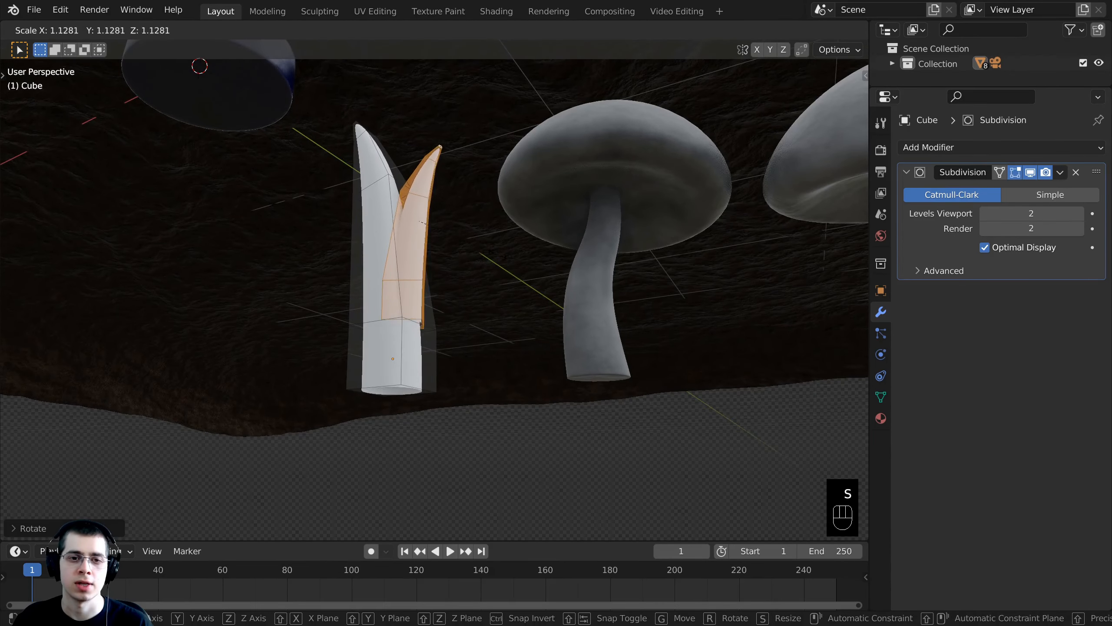
{"action": "left_click", "coordinate": [429, 225]}
{"action": "middle_click_drag", "start_coordinate": [429, 225], "coordinate": [509, 268]}
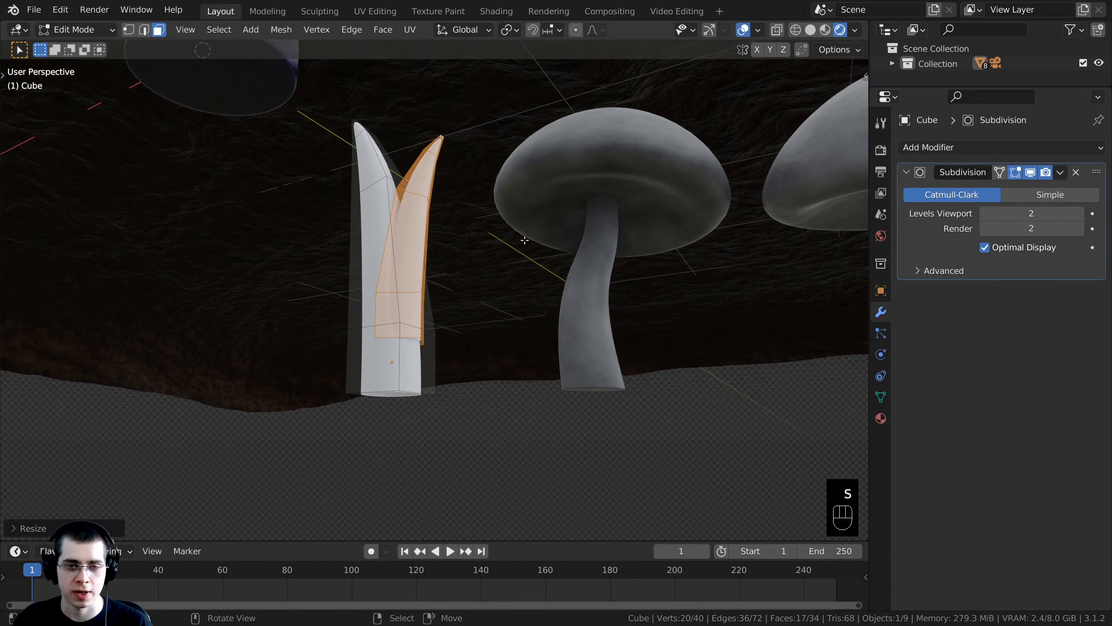
Tilt the small blade outward and move it down against the tall blade's base so their bottoms line up.
{"action": "key", "text": "r"}
{"action": "left_click", "coordinate": [530, 261]}
{"action": "key", "text": "g"}
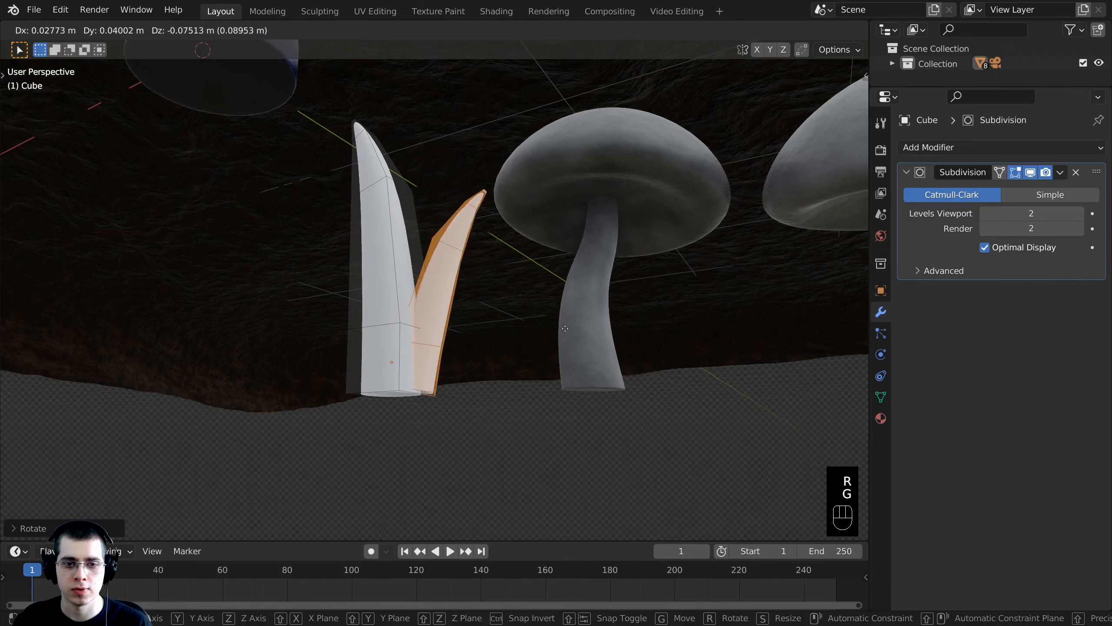
{"action": "left_click", "coordinate": [564, 328]}
{"action": "middle_click_drag", "start_coordinate": [564, 328], "coordinate": [542, 267]}
{"action": "key", "text": "g"}
{"action": "left_click", "coordinate": [562, 431]}
{"action": "key", "text": "g"}
{"action": "left_click", "coordinate": [571, 216]}
Switch the viewport to wireframe shading and the mesh selection to vertices.
{"action": "key", "text": "z"}
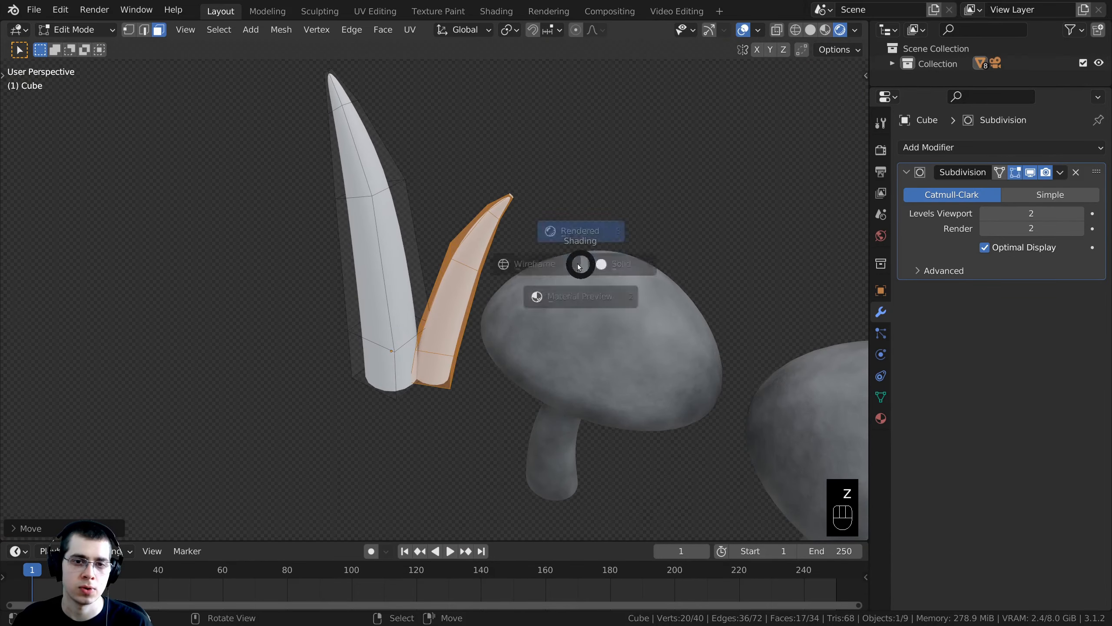
{"action": "left_click", "coordinate": [381, 254]}
{"action": "middle_click_drag", "start_coordinate": [381, 255], "coordinate": [401, 228]}
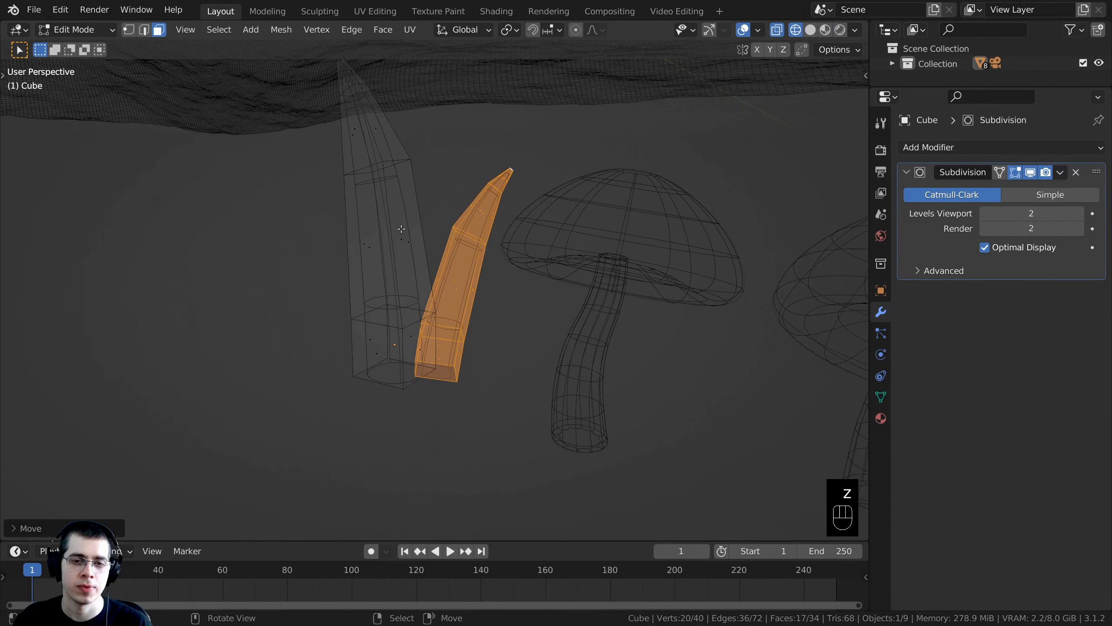
{"action": "left_click", "coordinate": [131, 30]}
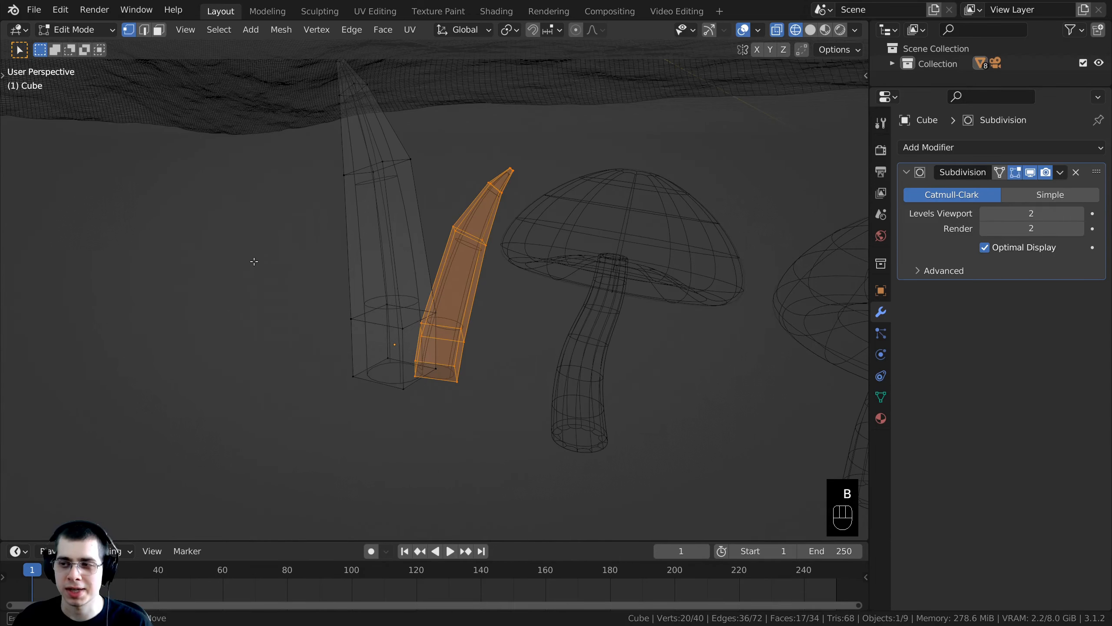
Deselect the small blade's lower vertices, then rotate and move its upper part to bend the tip further outward.
{"action": "middle_click_drag", "start_coordinate": [293, 289], "coordinate": [532, 415]}
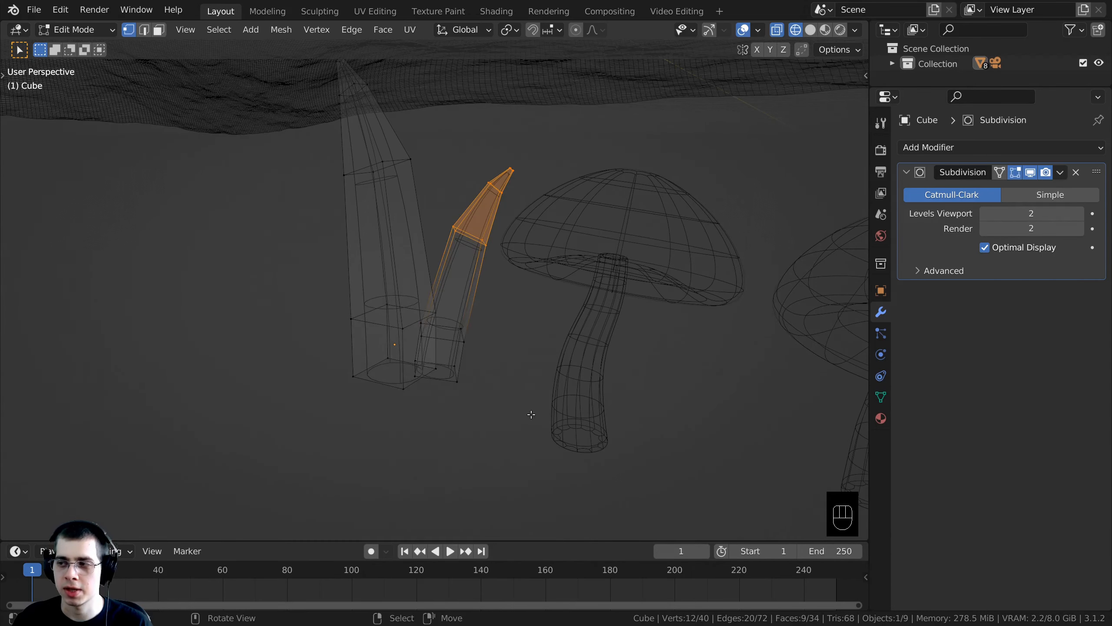
{"action": "middle_click_drag", "start_coordinate": [426, 329], "coordinate": [423, 294]}
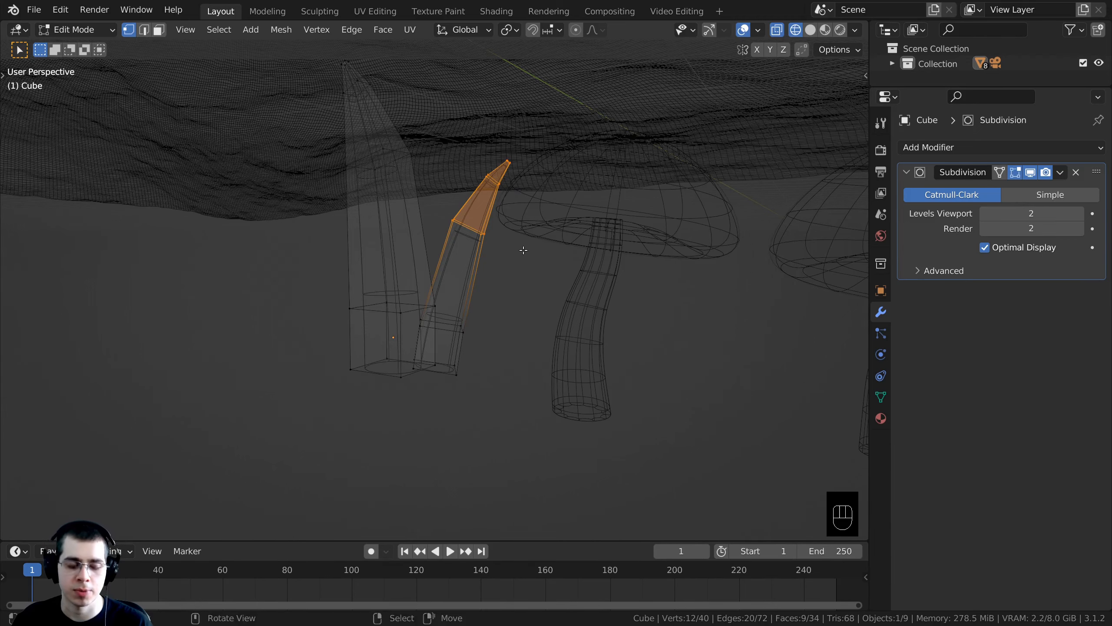
{"action": "middle_click_drag", "start_coordinate": [523, 251], "coordinate": [547, 219]}
{"action": "key", "text": "r"}
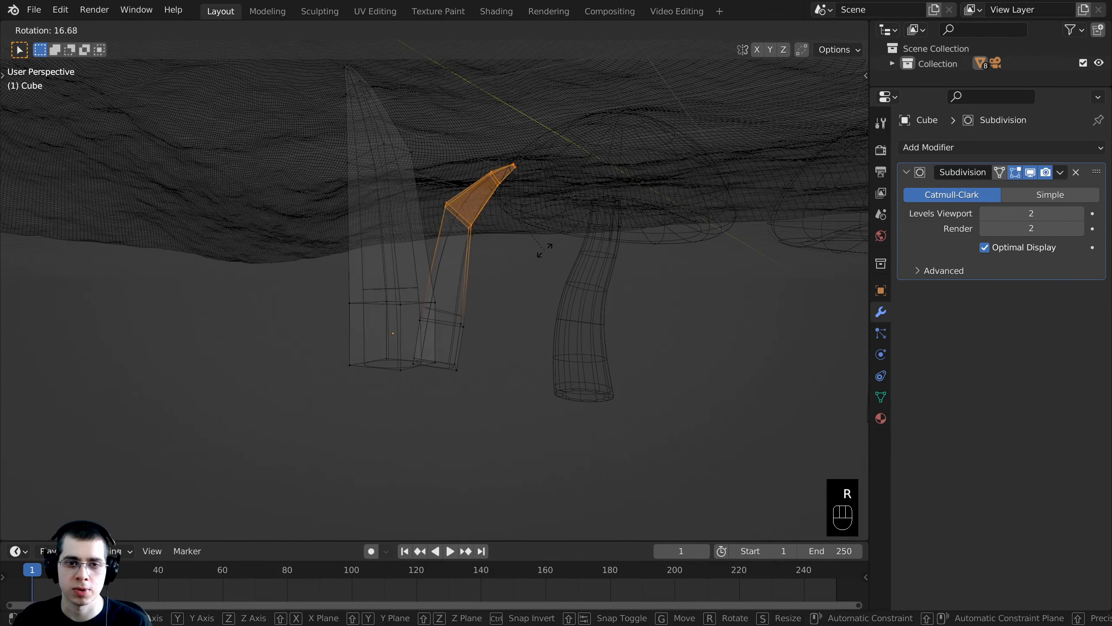
{"action": "left_click", "coordinate": [546, 254]}
{"action": "key", "text": "g"}
{"action": "left_click", "coordinate": [554, 291]}
{"action": "key", "text": "r"}
{"action": "left_click", "coordinate": [556, 302]}
{"action": "key", "text": "g"}
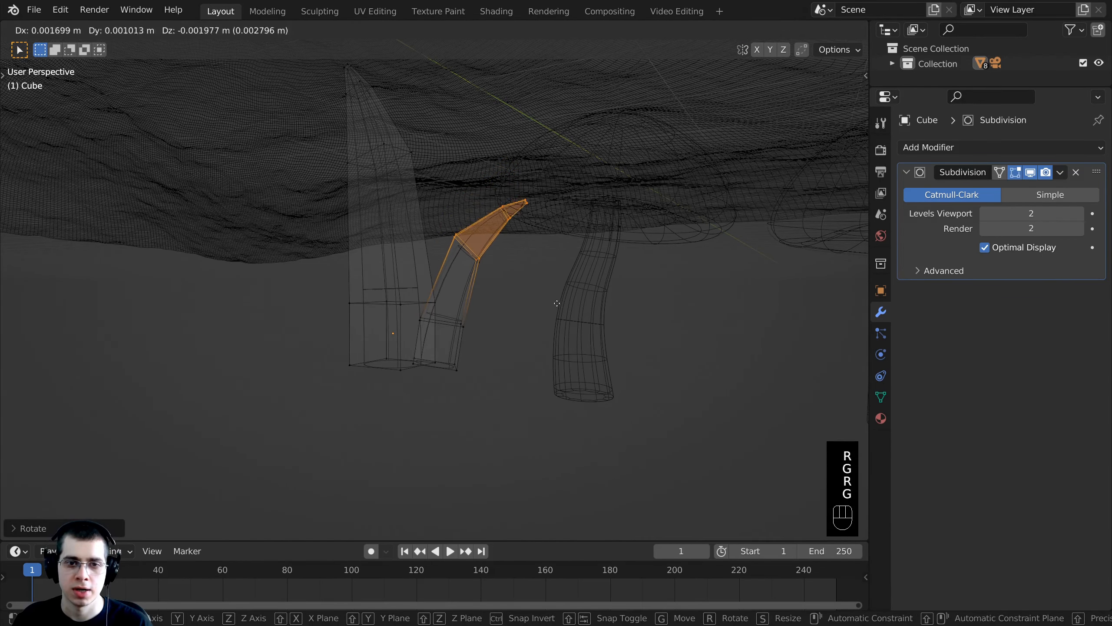
{"action": "left_click", "coordinate": [556, 303]}
{"action": "middle_click_drag", "start_coordinate": [529, 281], "coordinate": [501, 296]}
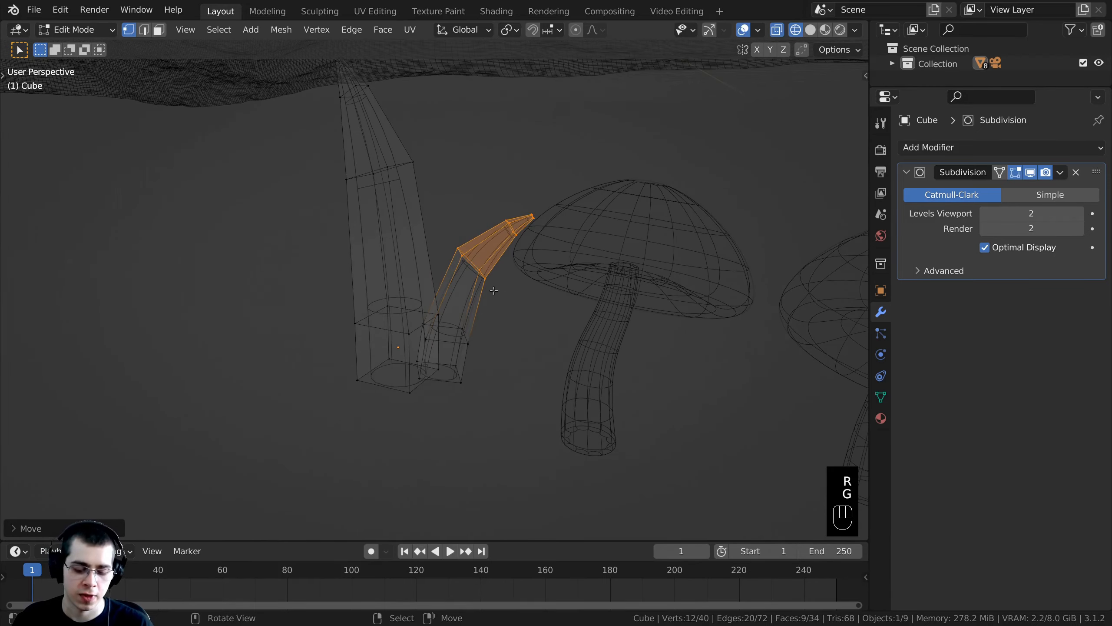
Select the entire small blade, duplicate it, and rotate the copy to point in a different direction.
{"action": "key", "text": "l"}
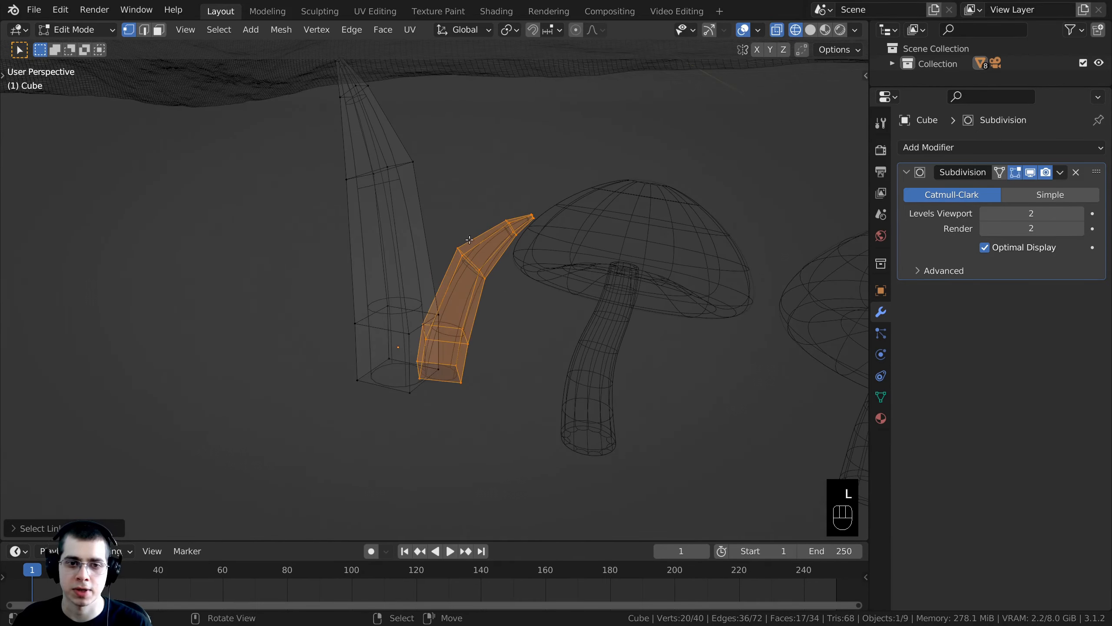
{"action": "middle_click_drag", "start_coordinate": [487, 278], "coordinate": [437, 372]}
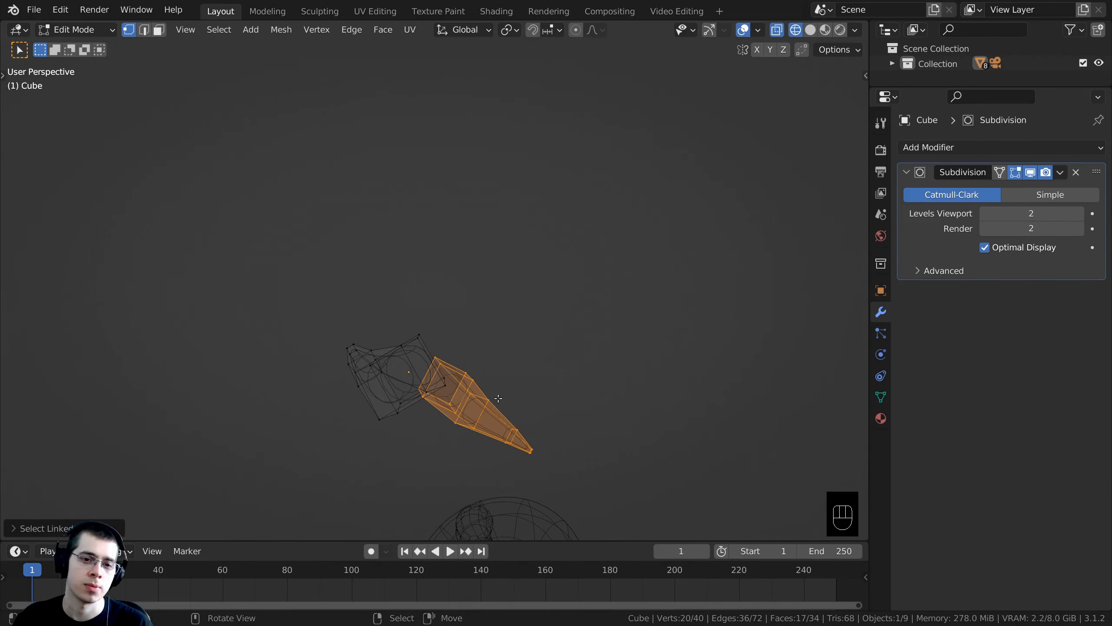
{"action": "key", "text": "shift+d"}
{"action": "key", "text": "r"}
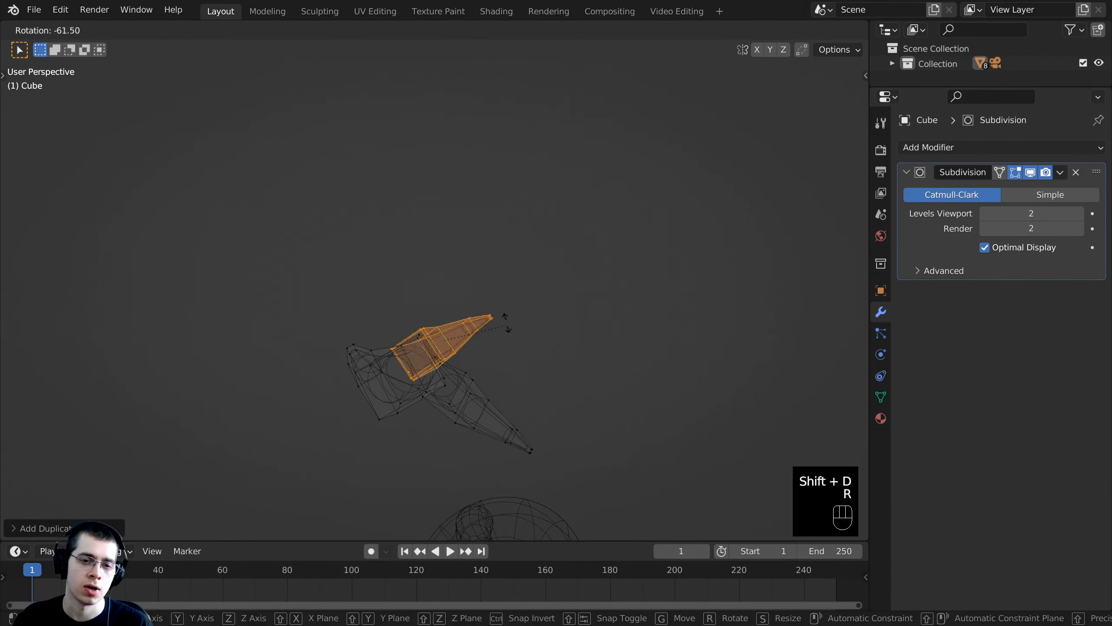
{"action": "left_click", "coordinate": [559, 403]}
{"action": "middle_click_drag", "start_coordinate": [559, 401], "coordinate": [549, 322]}
Move and rotate the third blade into place at the tall blade's base, leaning out opposite the small blade.
{"action": "key", "text": "g"}
{"action": "left_click", "coordinate": [580, 259]}
{"action": "key", "text": "g"}
{"action": "left_click", "coordinate": [725, 354]}
{"action": "key", "text": "r"}
{"action": "key", "text": "r"}
{"action": "left_click", "coordinate": [720, 351]}
{"action": "key", "text": "g"}
{"action": "left_click", "coordinate": [706, 338]}
{"action": "left_click", "coordinate": [543, 323]}
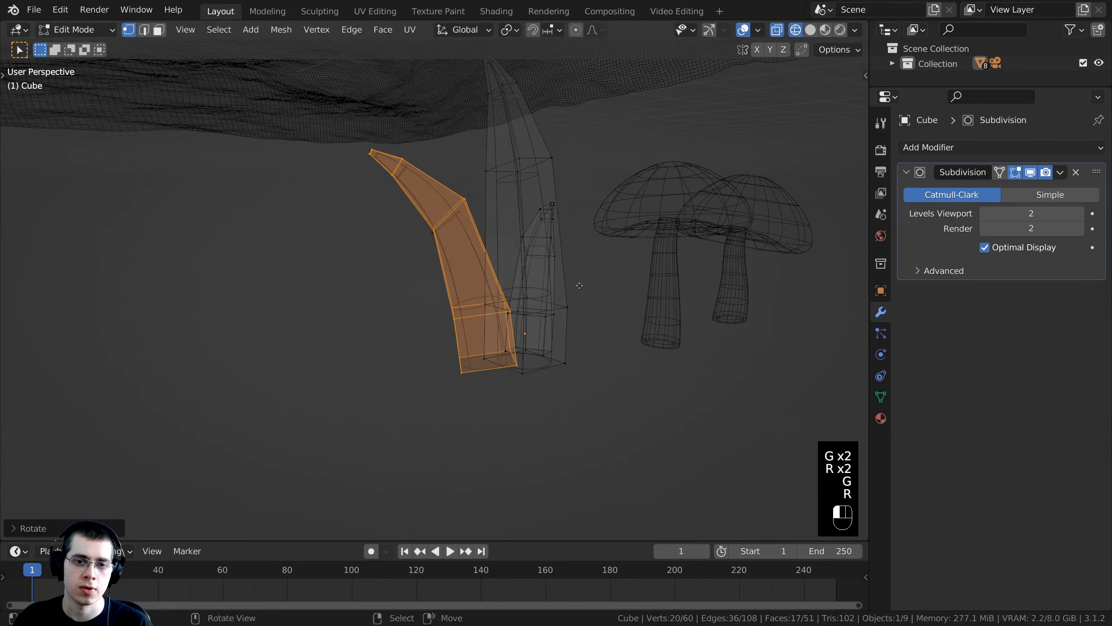
Switch the viewport to solid shading, finish positioning the third blade, and return to Object Mode.
{"action": "key", "text": "z"}
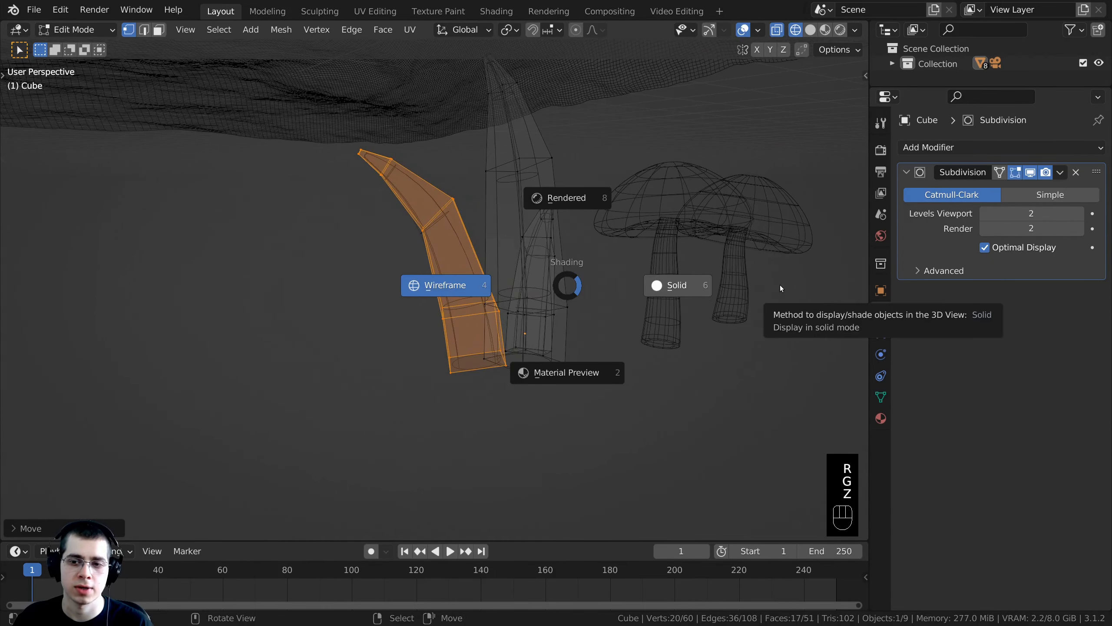
{"action": "left_click", "coordinate": [781, 285]}
{"action": "key", "text": "g"}
{"action": "key", "text": "g"}
{"action": "key", "text": "Tab"}
Examine the three-blade plant beside the mushrooms from several angles and distances.
{"action": "scroll", "coordinate": [587, 296], "scroll_direction": "down", "scroll_amount": 2}
{"action": "middle_click_drag", "start_coordinate": [578, 294], "coordinate": [497, 318]}
{"action": "scroll", "coordinate": [474, 301], "scroll_direction": "down", "scroll_amount": 3}
{"action": "key", "text": "a"}
{"action": "middle_click_drag", "start_coordinate": [497, 318], "coordinate": [491, 350], "text": "shift"}
{"action": "scroll", "coordinate": [484, 297], "scroll_direction": "up", "scroll_amount": 4}
{"action": "mouse_move", "coordinate": [483, 293]}
{"action": "middle_mouse_down", "text": "shift"}
{"action": "mouse_move", "coordinate": [477, 346]}
{"action": "mouse_move", "coordinate": [447, 332]}
{"action": "mouse_move", "coordinate": [469, 298]}
{"action": "middle_mouse_up", "text": "shift"}
{"action": "left_click", "coordinate": [477, 347]}
{"action": "middle_click_drag", "start_coordinate": [468, 298], "coordinate": [477, 271]}
{"action": "middle_click_drag", "start_coordinate": [477, 271], "coordinate": [469, 332], "text": "shift"}
{"action": "scroll", "coordinate": [469, 332], "scroll_direction": "up", "scroll_amount": 1}
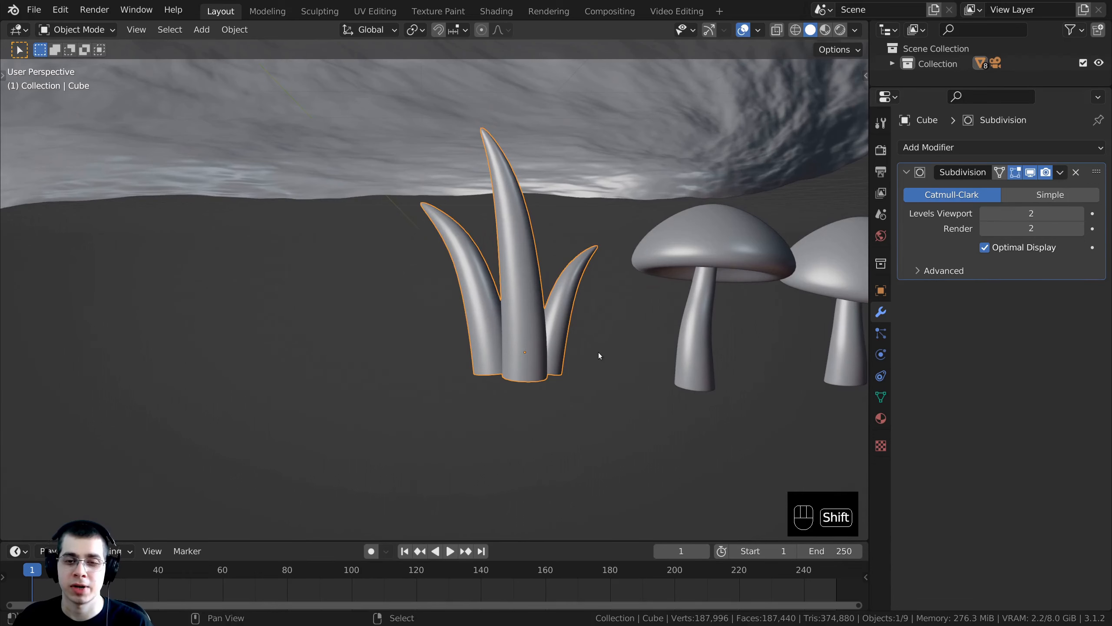
{"action": "middle_click_drag", "start_coordinate": [599, 355], "coordinate": [464, 351]}
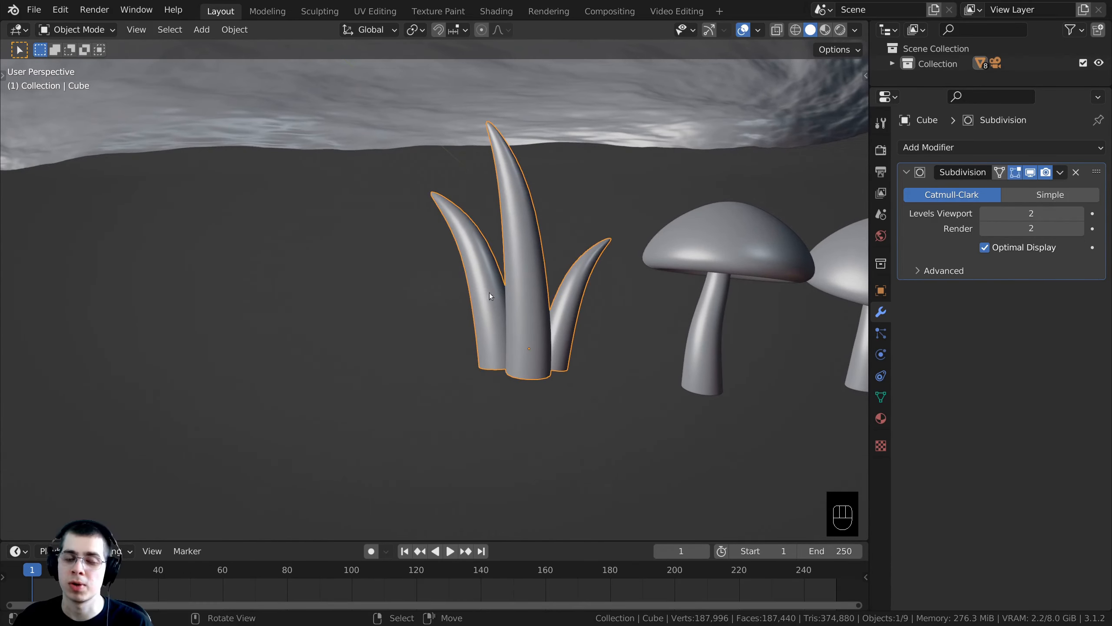
{"action": "scroll", "coordinate": [489, 292], "scroll_direction": "down", "scroll_amount": 2}
{"action": "scroll", "coordinate": [467, 342], "scroll_direction": "up", "scroll_amount": 2}
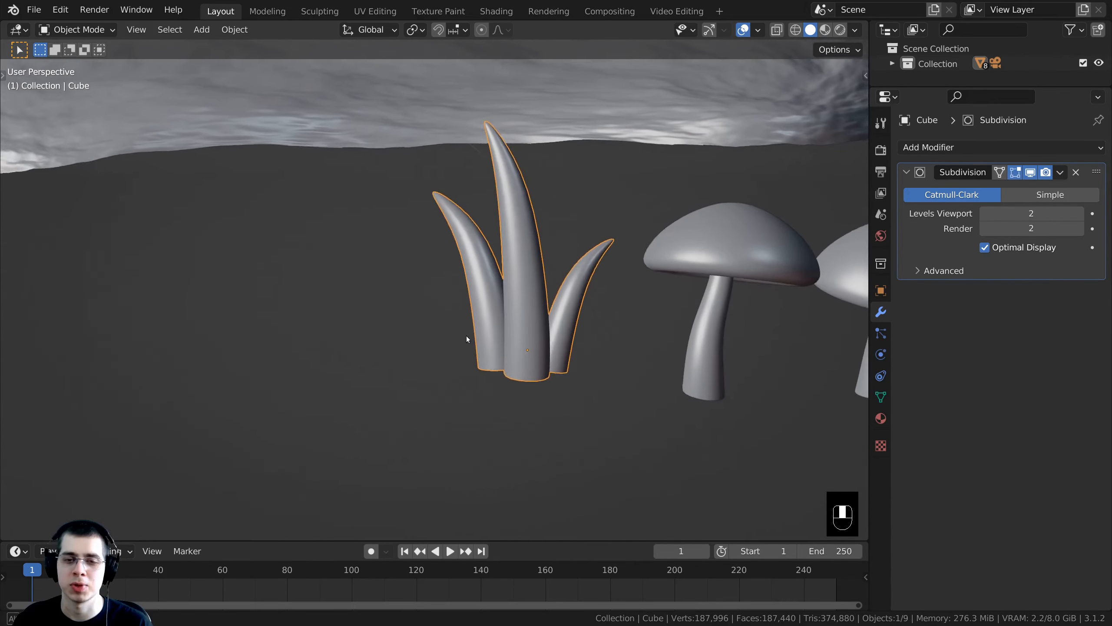
Duplicate the three-blade plant and place the copy beside the original on the side away from the mushrooms.
{"action": "key", "text": "shift+d"}
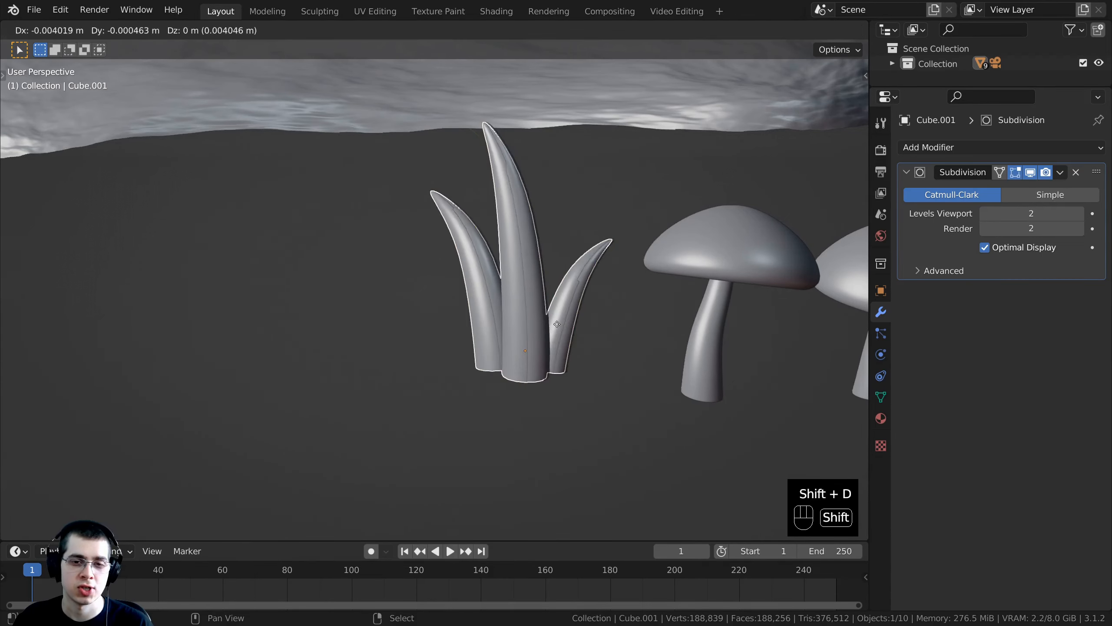
{"action": "left_click", "coordinate": [340, 315]}
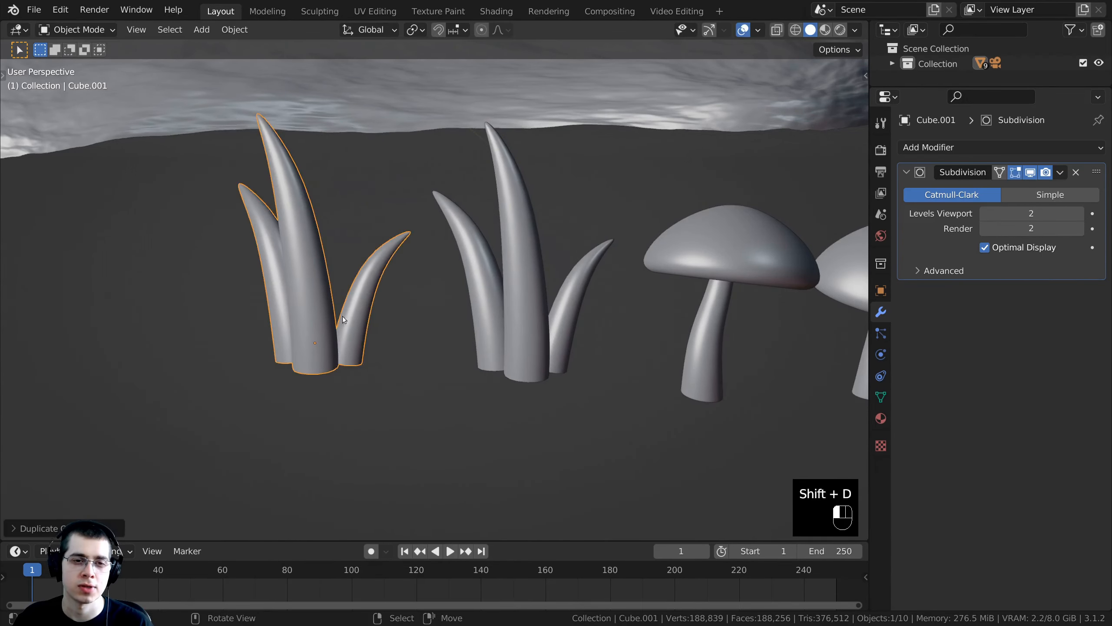
{"action": "mouse_move", "coordinate": [340, 314]}
{"action": "middle_mouse_down"}
{"action": "mouse_move", "coordinate": [397, 239]}
{"action": "mouse_move", "coordinate": [459, 240]}
{"action": "middle_mouse_up"}
Edit the copied plant's mesh in wireframe shading and duplicate its selected curved side blade, placing it beside the cluster.
{"action": "key", "text": "Tab"}
{"action": "key", "text": "z"}
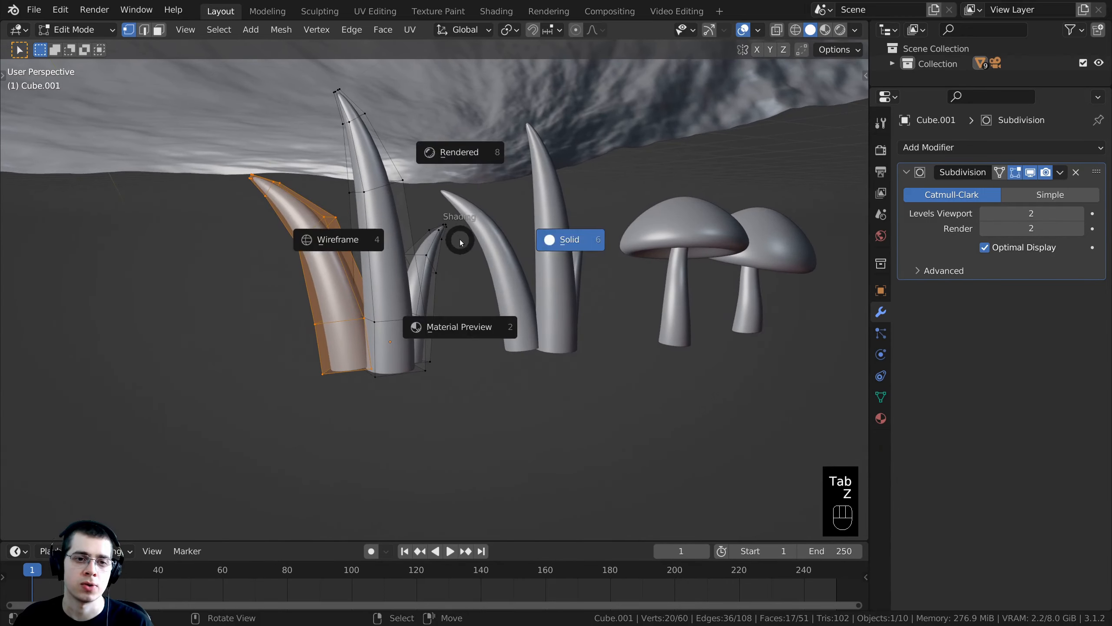
{"action": "left_click", "coordinate": [317, 243]}
{"action": "mouse_move", "coordinate": [318, 244]}
{"action": "middle_mouse_down"}
{"action": "mouse_move", "coordinate": [550, 281]}
{"action": "mouse_move", "coordinate": [631, 390]}
{"action": "middle_mouse_up"}
{"action": "key", "text": "shift+d"}
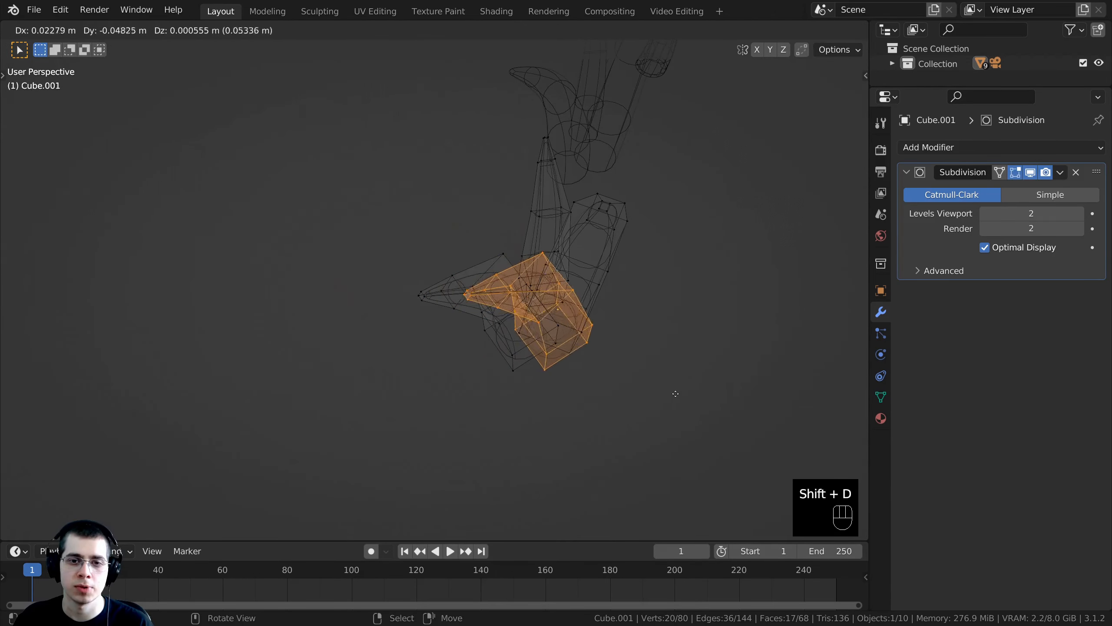
{"action": "left_click", "coordinate": [720, 398]}
Rotate the new fourth blade around the global Z axis to face outward, and scale it down.
{"action": "key", "text": "r"}
{"action": "key", "text": "z"}
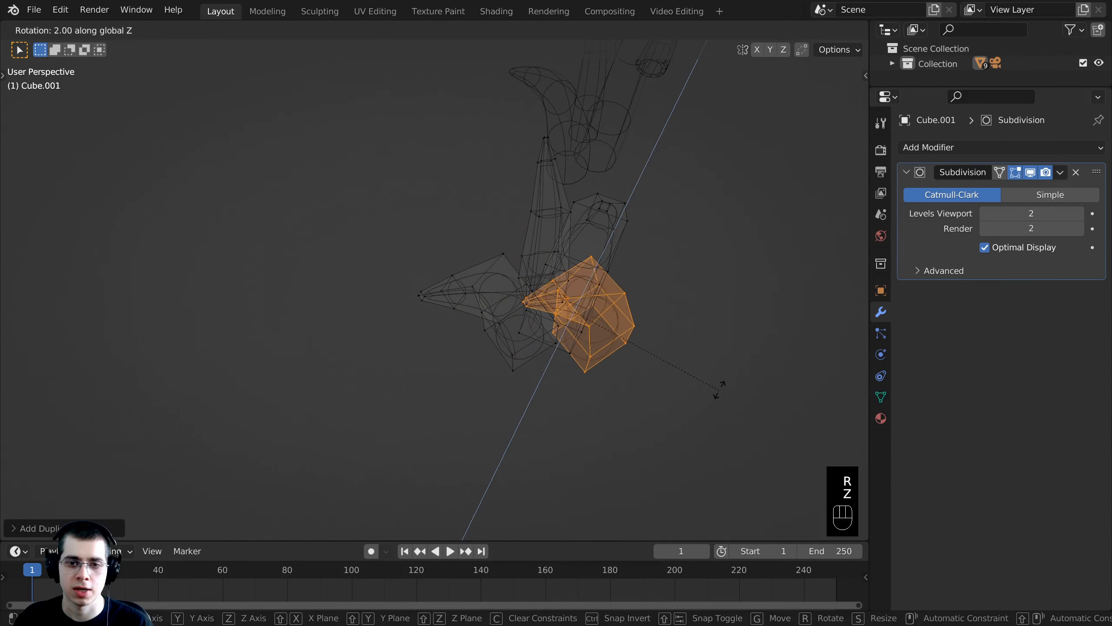
{"action": "left_click", "coordinate": [615, 186]}
{"action": "middle_click_drag", "start_coordinate": [615, 186], "coordinate": [596, 175]}
{"action": "key", "text": "s"}
{"action": "left_click", "coordinate": [585, 197]}
Tilt the fourth blade outward and move it so its base meets the other blades of the copied plant.
{"action": "key", "text": "r"}
{"action": "left_click", "coordinate": [646, 197]}
{"action": "key", "text": "g"}
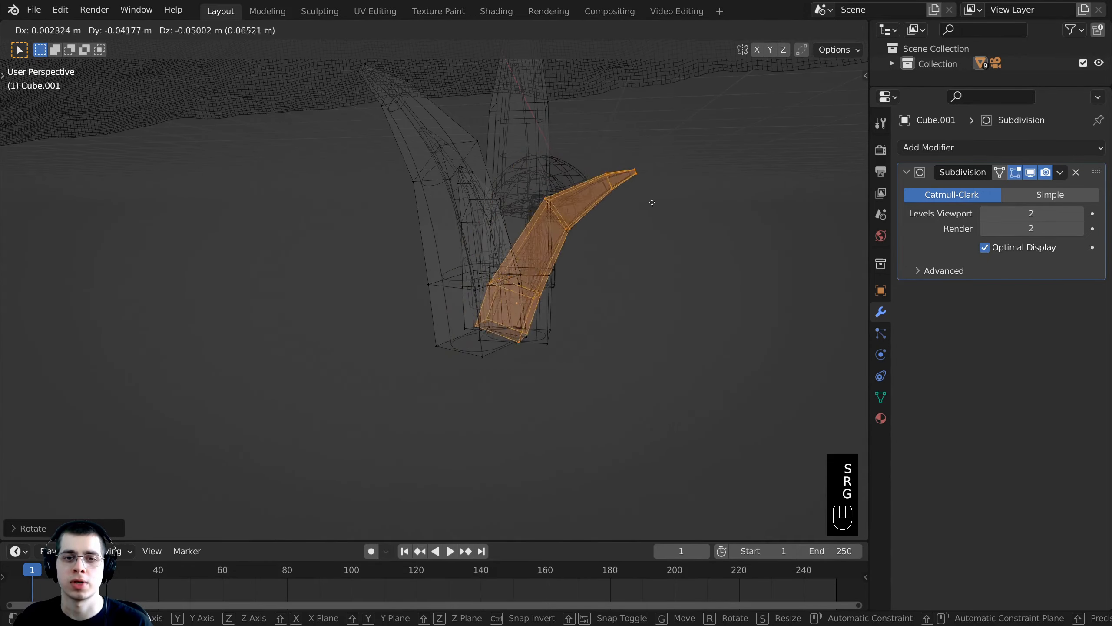
{"action": "left_click", "coordinate": [660, 218]}
{"action": "middle_click_drag", "start_coordinate": [661, 218], "coordinate": [475, 209]}
{"action": "key", "text": "g"}
{"action": "left_click", "coordinate": [503, 225]}
{"action": "key", "text": "g"}
{"action": "right_click", "coordinate": [464, 203]}
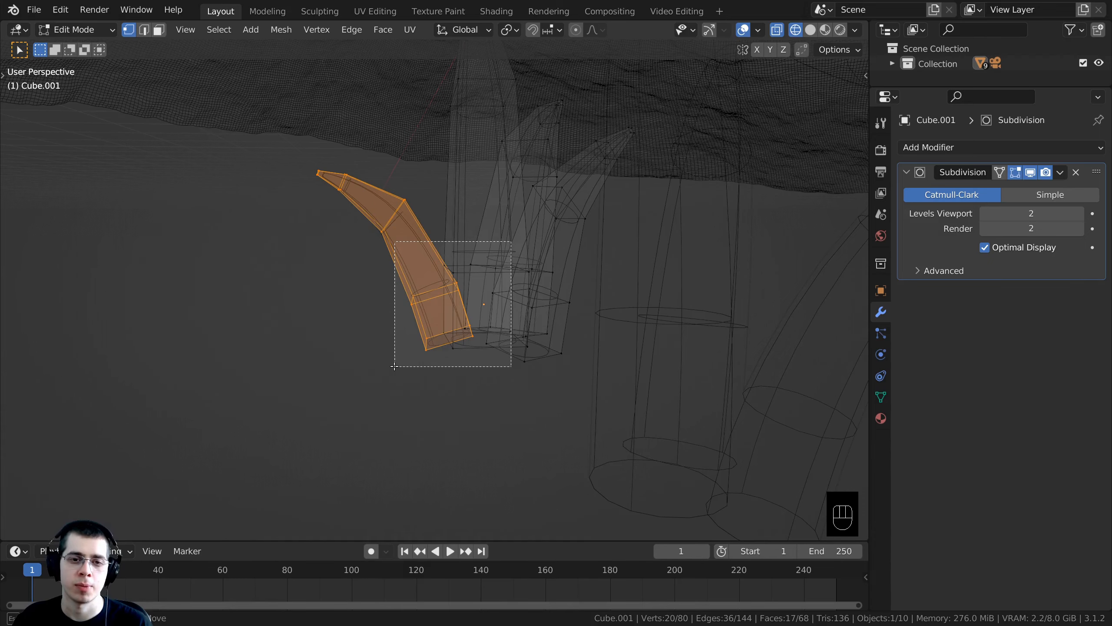
Deselect the fourth blade's lower vertices, then rotate, move, and scale its upper part to curve the tip outward.
{"action": "left_click_drag", "start_coordinate": [395, 367], "coordinate": [397, 367], "text": "ctrl"}
{"action": "scroll", "coordinate": [487, 188], "scroll_direction": "up", "scroll_amount": 1}
{"action": "middle_click_drag", "start_coordinate": [488, 188], "coordinate": [509, 214], "text": "shift"}
{"action": "key", "text": "r"}
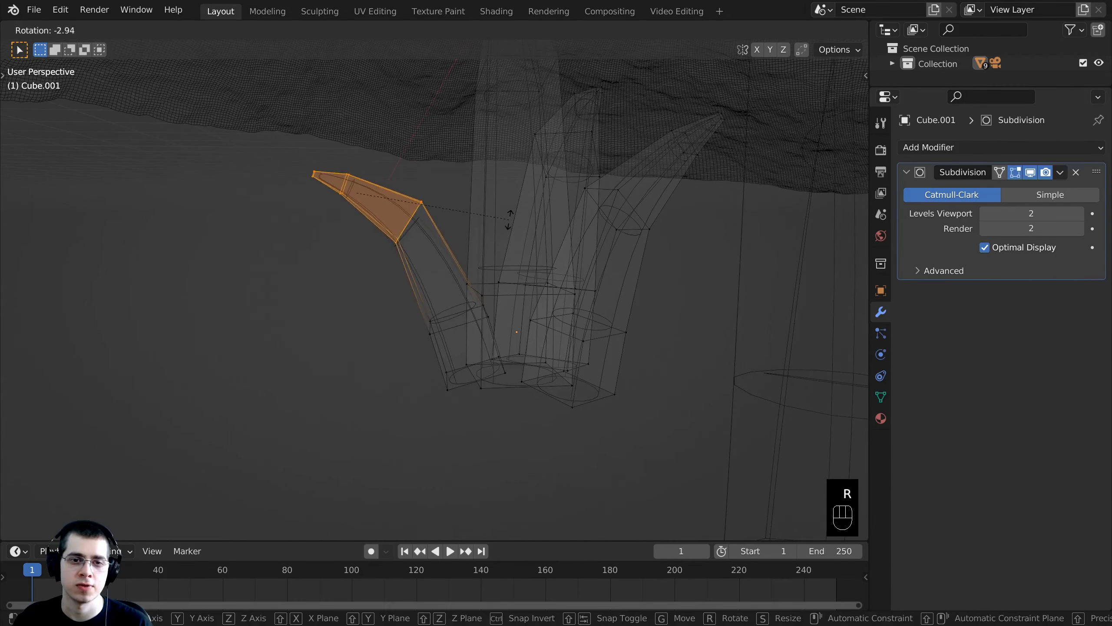
{"action": "left_click", "coordinate": [509, 209]}
{"action": "key", "text": "g"}
{"action": "left_click", "coordinate": [513, 216]}
{"action": "key", "text": "r"}
{"action": "left_click", "coordinate": [514, 217]}
{"action": "key", "text": "g"}
{"action": "left_click", "coordinate": [508, 212]}
{"action": "key", "text": "s"}
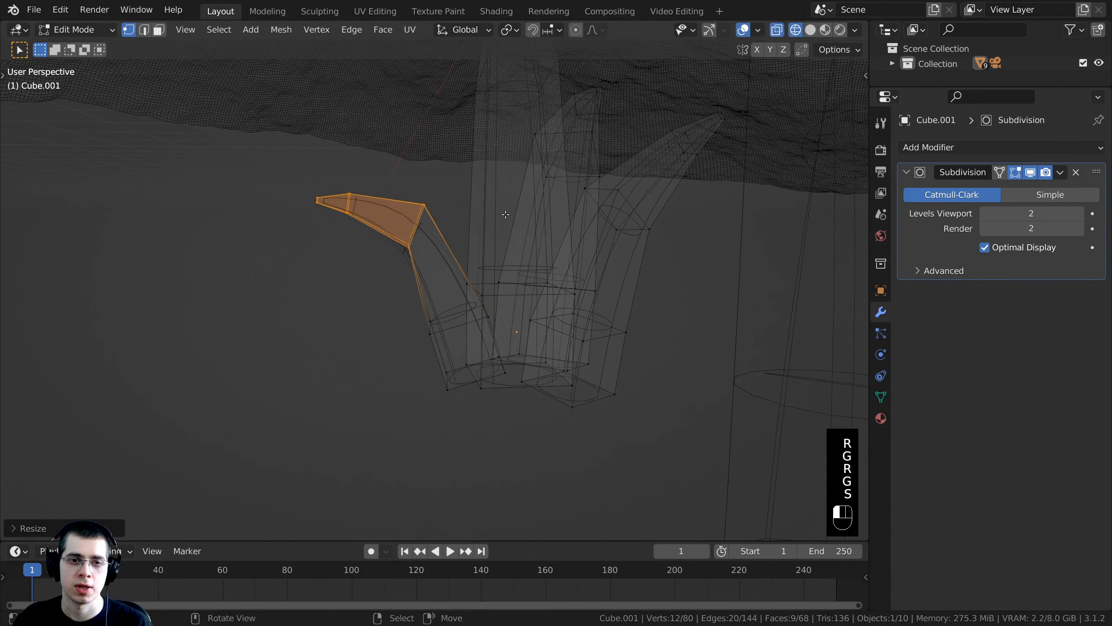
{"action": "left_click", "coordinate": [505, 214]}
Inspect the four-blade plant from several angles in Object Mode with solid shading.
{"action": "key", "text": "Tab"}
{"action": "middle_click_drag", "start_coordinate": [505, 214], "coordinate": [479, 252]}
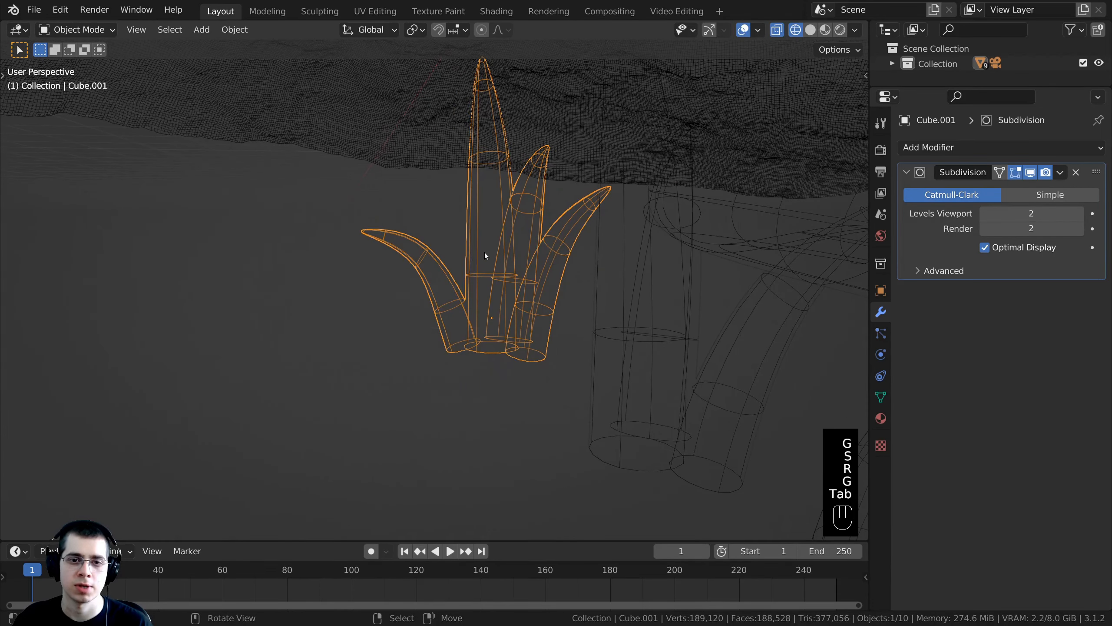
{"action": "key", "text": "z"}
{"action": "left_click", "coordinate": [569, 255]}
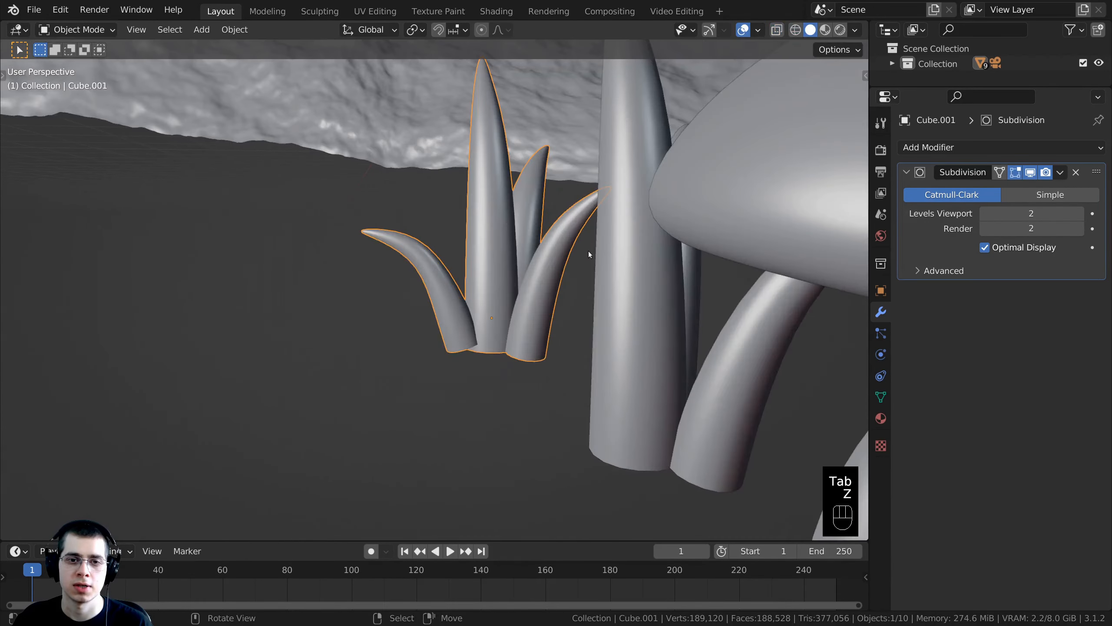
{"action": "middle_click_drag", "start_coordinate": [588, 251], "coordinate": [800, 226]}
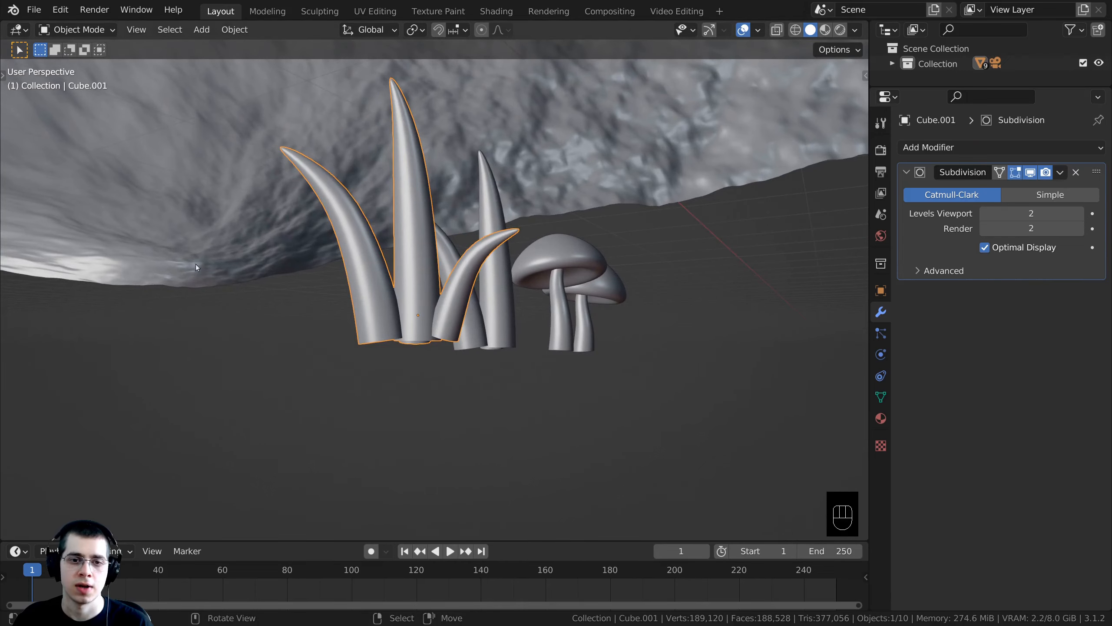
{"action": "middle_click_drag", "start_coordinate": [245, 284], "coordinate": [372, 386]}
{"action": "scroll", "coordinate": [482, 342], "scroll_direction": "up", "scroll_amount": 2}
{"action": "mouse_move", "coordinate": [556, 316]}
{"action": "middle_mouse_down"}
{"action": "mouse_move", "coordinate": [488, 306]}
{"action": "mouse_move", "coordinate": [422, 270]}
{"action": "mouse_move", "coordinate": [455, 285]}
{"action": "mouse_move", "coordinate": [528, 281]}
{"action": "middle_mouse_up"}
In wireframe Edit Mode, select the upper part of the copied plant's tallest blade, then rotate and move it to bend the other way.
{"action": "key", "text": "Tab"}
{"action": "key", "text": "z"}
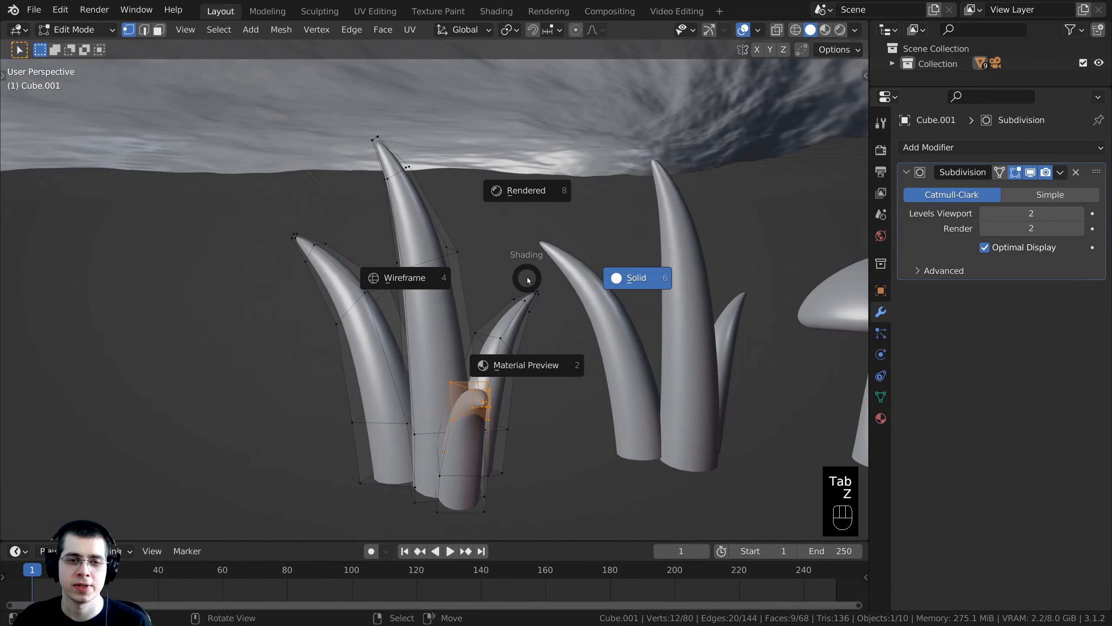
{"action": "left_click", "coordinate": [433, 278]}
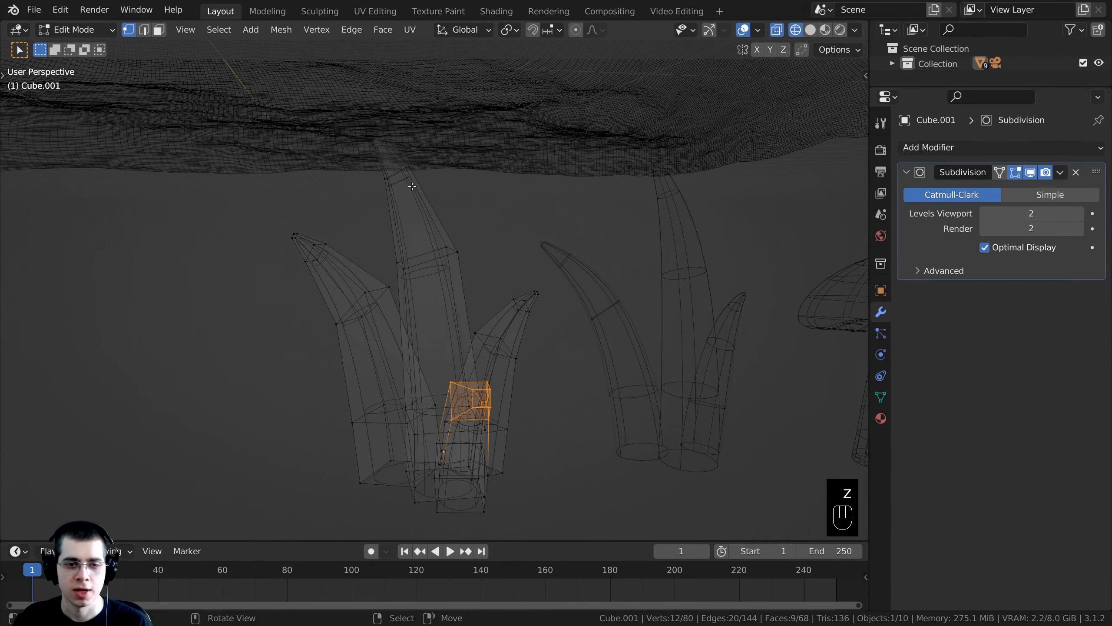
{"action": "key", "text": "a"}
{"action": "key", "text": "a"}
{"action": "key", "text": "b"}
{"action": "left_click_drag", "start_coordinate": [358, 88], "coordinate": [479, 279]}
{"action": "scroll", "coordinate": [521, 239], "scroll_direction": "down", "scroll_amount": 2}
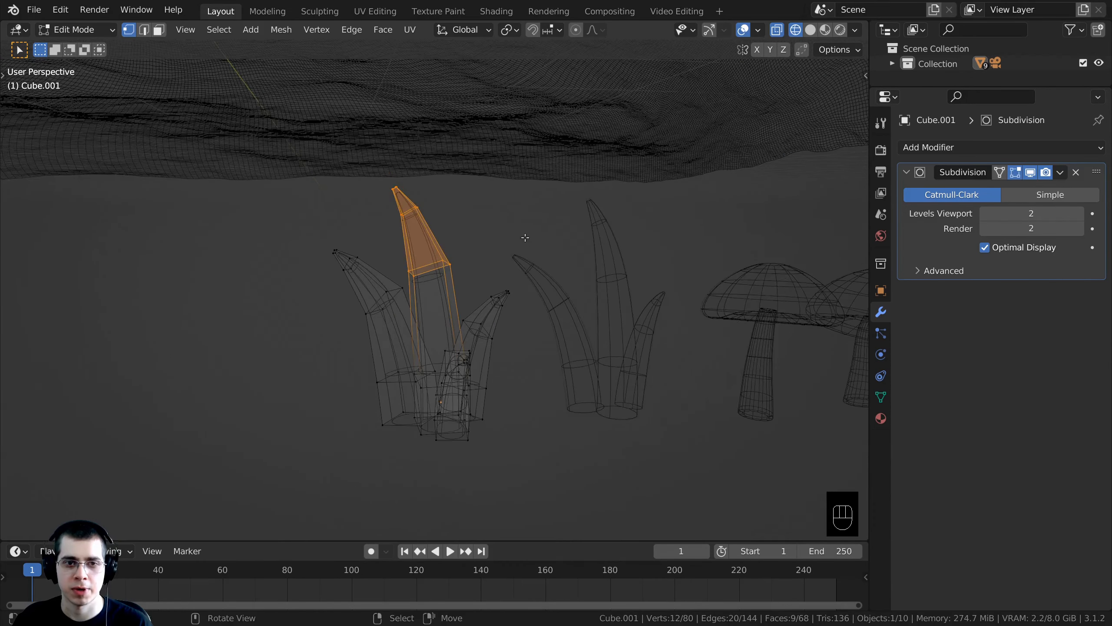
{"action": "key", "text": "r"}
{"action": "left_click", "coordinate": [528, 259]}
{"action": "key", "text": "g"}
{"action": "left_click", "coordinate": [545, 268]}
{"action": "key", "text": "r"}
{"action": "left_click", "coordinate": [563, 293]}
{"action": "left_click", "coordinate": [575, 296]}
{"action": "key", "text": "r"}
{"action": "left_click", "coordinate": [577, 301]}
{"action": "key", "text": "g"}
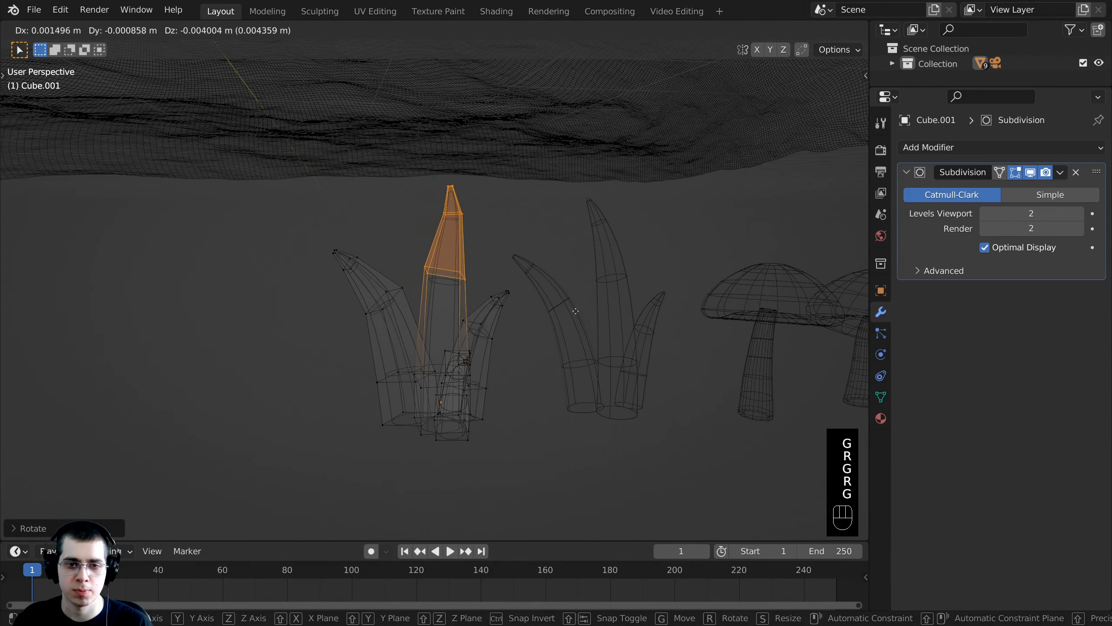
{"action": "left_click", "coordinate": [577, 305]}
{"action": "key", "text": "r"}
{"action": "left_click", "coordinate": [571, 316]}
Select only the tallest blade's tip vertices, rotate and move them to curve the tip, and return to solid shading with nothing selected.
{"action": "key", "text": "b"}
{"action": "left_click", "coordinate": [551, 296]}
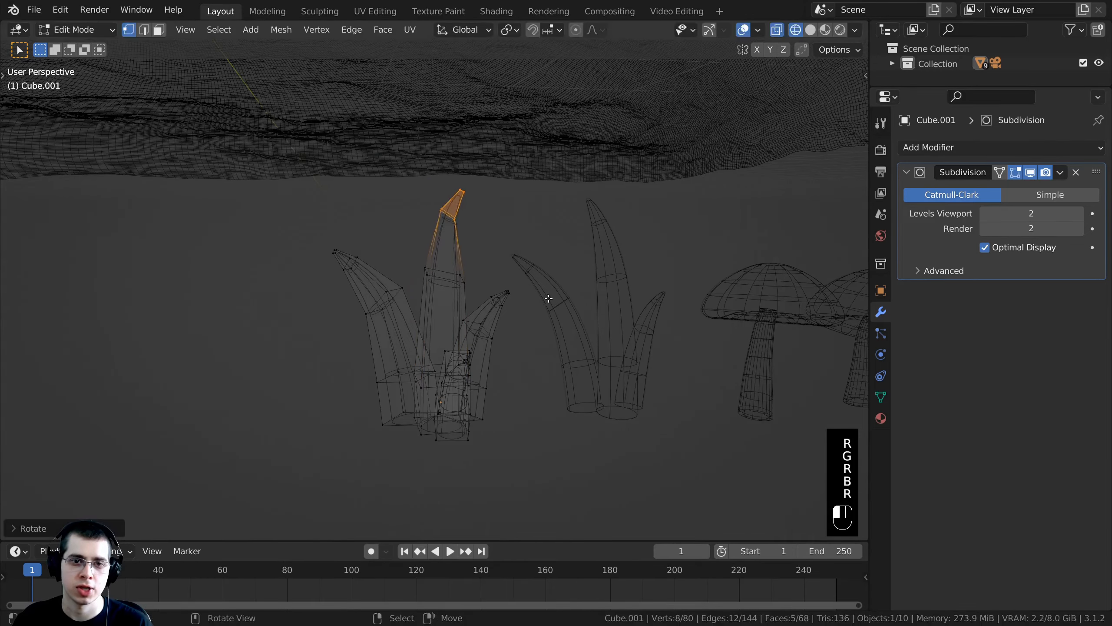
{"action": "key", "text": "g"}
{"action": "left_click", "coordinate": [571, 305]}
{"action": "key", "text": "r"}
{"action": "left_click", "coordinate": [571, 327]}
{"action": "key", "text": "g"}
{"action": "left_click", "coordinate": [567, 338]}
{"action": "mouse_move", "coordinate": [563, 333]}
{"action": "middle_mouse_down"}
{"action": "mouse_move", "coordinate": [405, 265]}
{"action": "mouse_move", "coordinate": [531, 330]}
{"action": "middle_mouse_up"}
{"action": "key", "text": "r"}
{"action": "left_click", "coordinate": [407, 263]}
{"action": "key", "text": "g"}
{"action": "left_click", "coordinate": [392, 261]}
{"action": "key", "text": "a"}
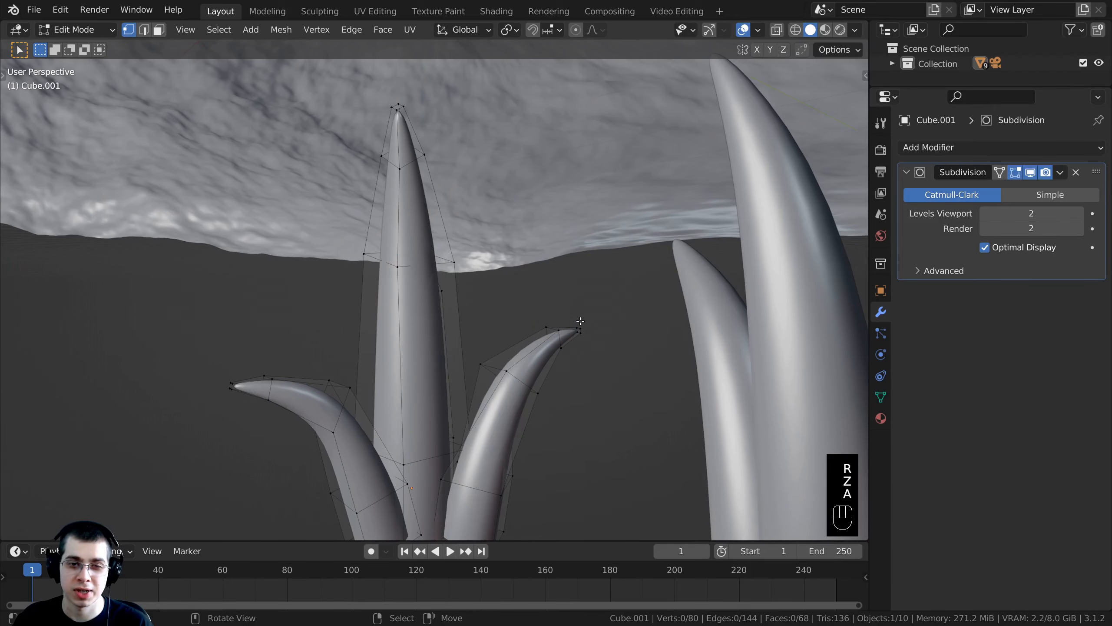
Select the whole mesh of the four-blade plant and rotate it around the global Z axis.
{"action": "scroll", "coordinate": [580, 321], "scroll_direction": "down", "scroll_amount": 2}
{"action": "key", "text": "a"}
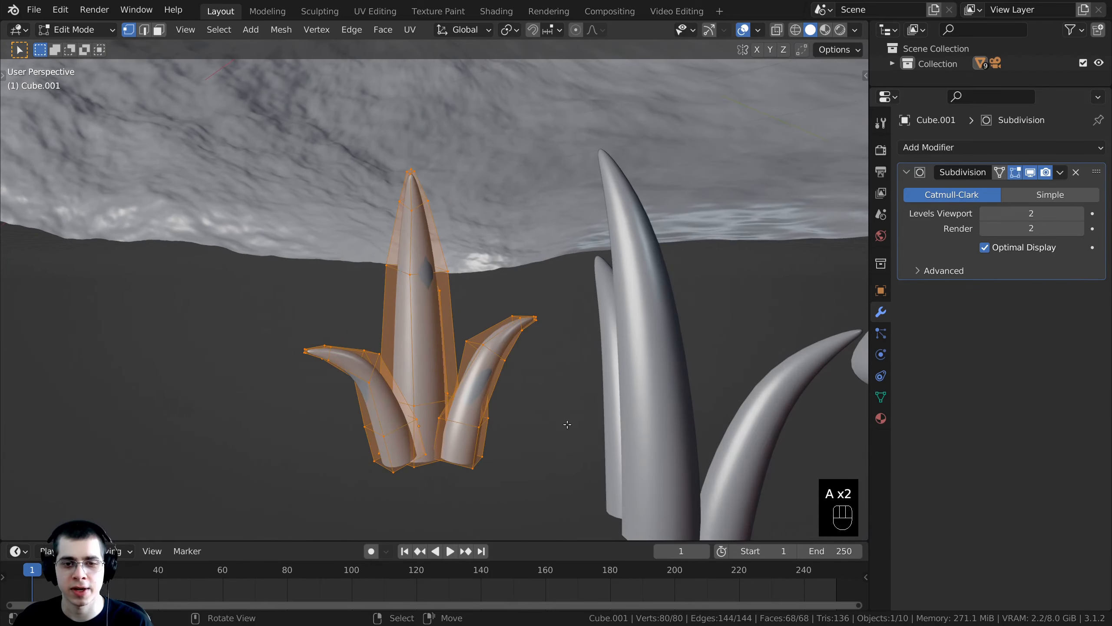
{"action": "key", "text": "r"}
{"action": "key", "text": "z"}
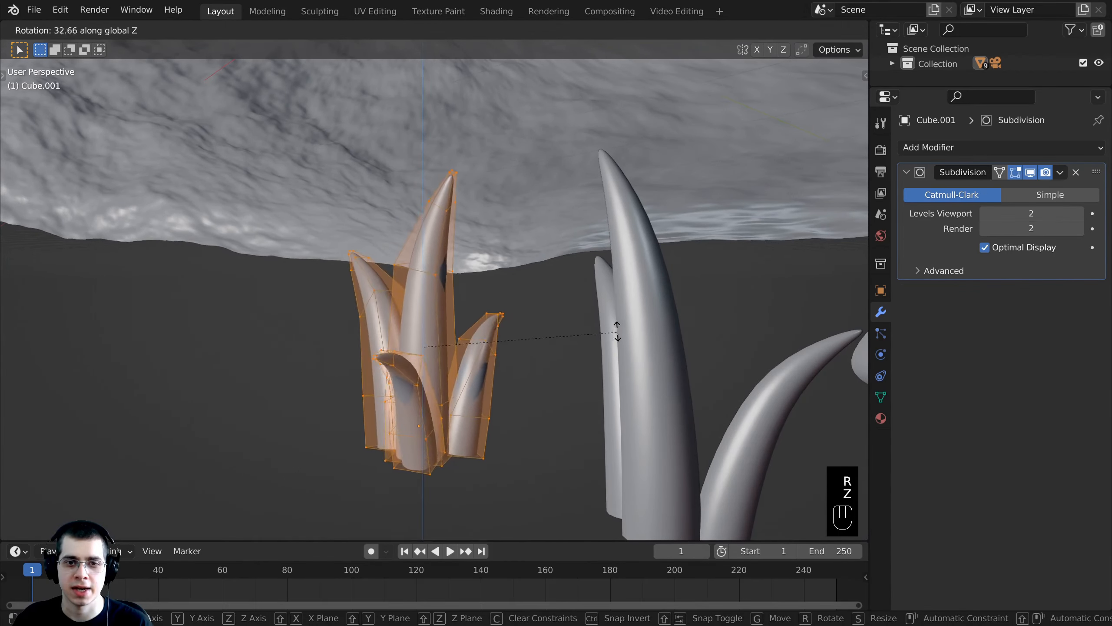
{"action": "left_click", "coordinate": [599, 208]}
{"action": "scroll", "coordinate": [553, 315], "scroll_direction": "down", "scroll_amount": 4}
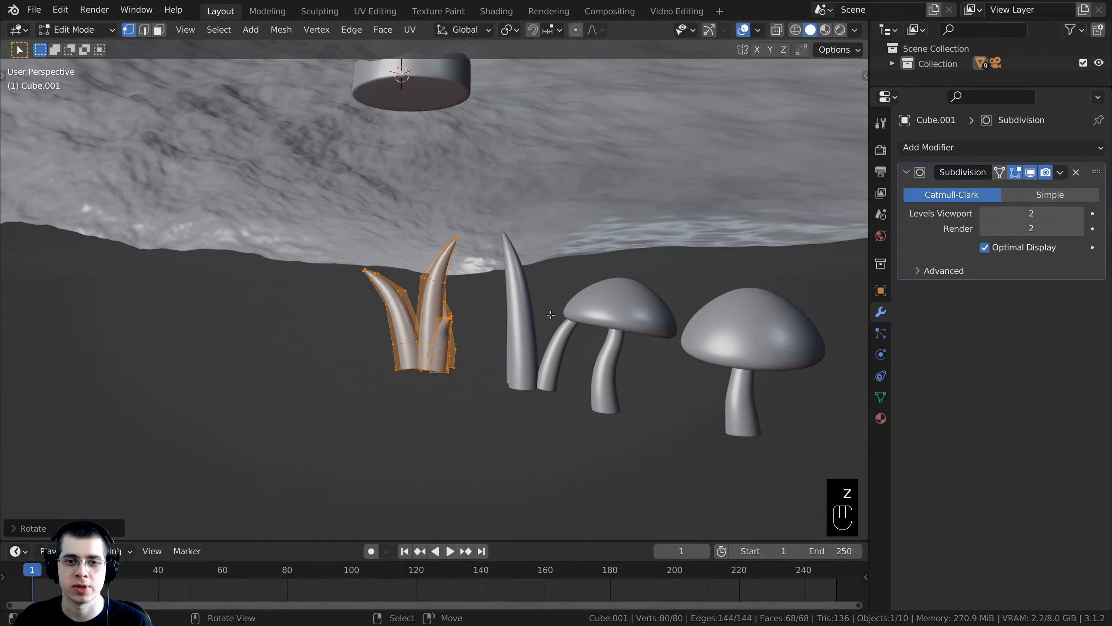
In Object Mode, reposition the two plants beside the mushrooms and deselect everything.
{"action": "key", "text": "Tab"}
{"action": "middle_click_drag", "start_coordinate": [552, 315], "coordinate": [626, 319]}
{"action": "middle_click_drag", "start_coordinate": [626, 320], "coordinate": [589, 282], "text": "shift"}
{"action": "key", "text": "g"}
{"action": "left_click", "coordinate": [602, 285]}
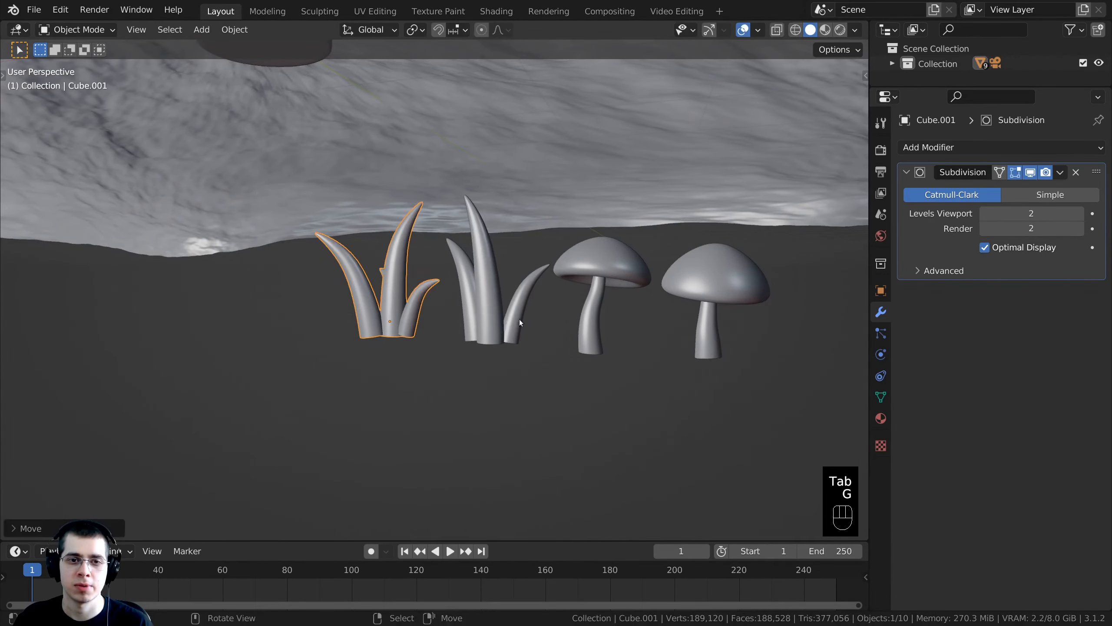
{"action": "right_click", "coordinate": [519, 319], "text": "shift"}
{"action": "key", "text": "g"}
{"action": "left_click", "coordinate": [521, 333]}
{"action": "key", "text": "a"}
{"action": "middle_click_drag", "start_coordinate": [523, 335], "coordinate": [562, 346]}
{"action": "scroll", "coordinate": [561, 245], "scroll_direction": "up", "scroll_amount": 1}
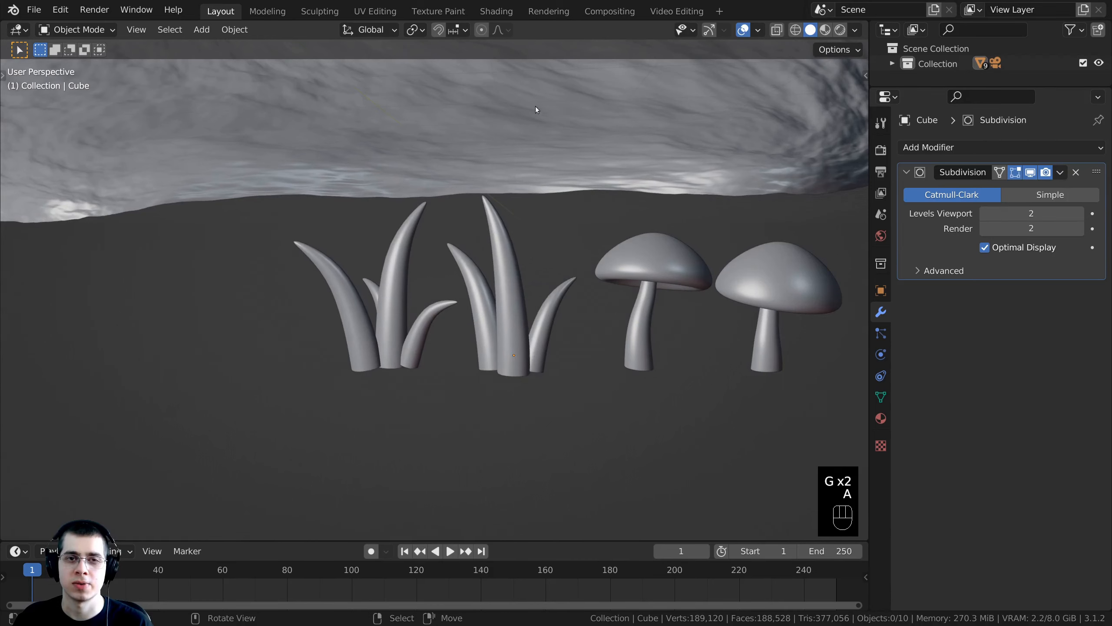
{"action": "scroll", "coordinate": [537, 110], "scroll_direction": "up", "scroll_amount": 1}
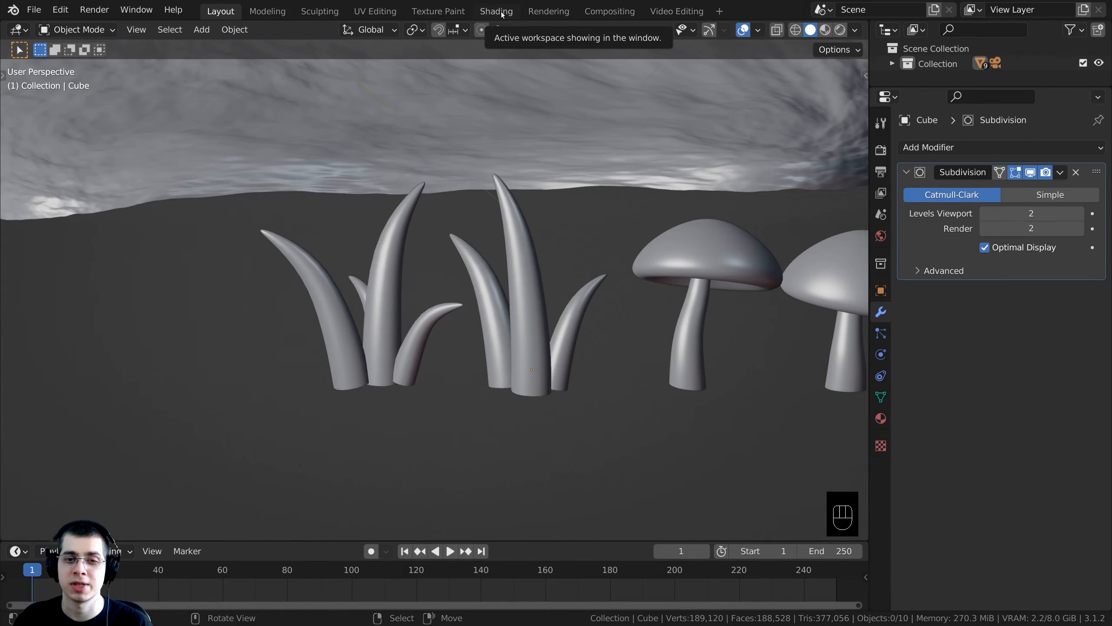
In the Shading workspace, create a new material named Grass on the three-blade plant.
{"action": "left_click", "coordinate": [496, 11]}
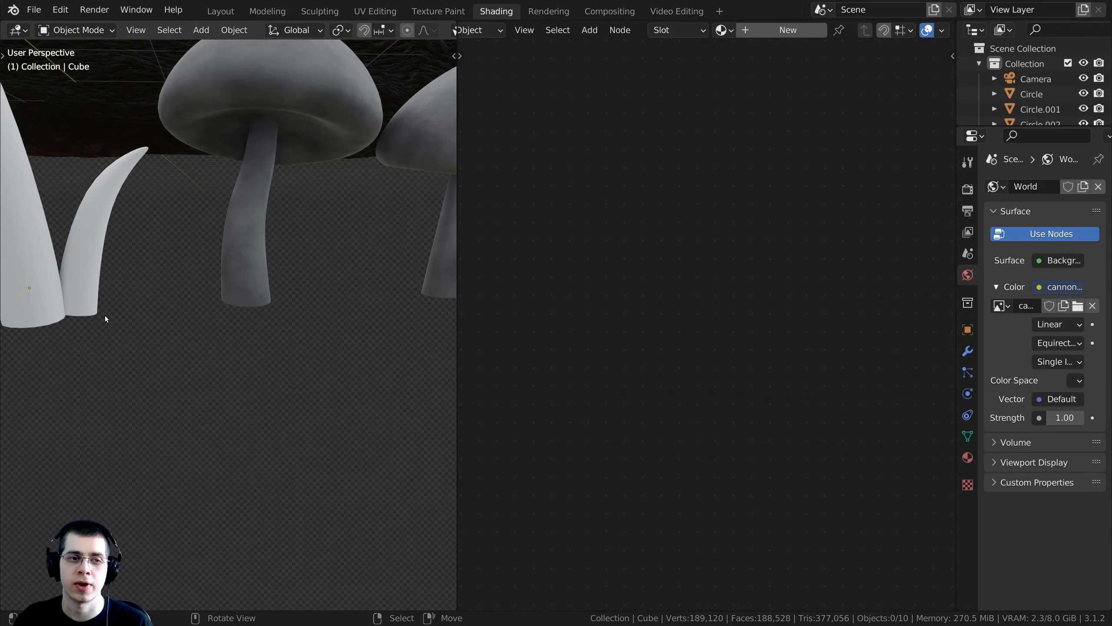
{"action": "scroll", "coordinate": [105, 316], "scroll_direction": "down", "scroll_amount": 3}
{"action": "middle_click_drag", "start_coordinate": [166, 353], "coordinate": [394, 447], "text": "shift"}
{"action": "right_click", "coordinate": [337, 331]}
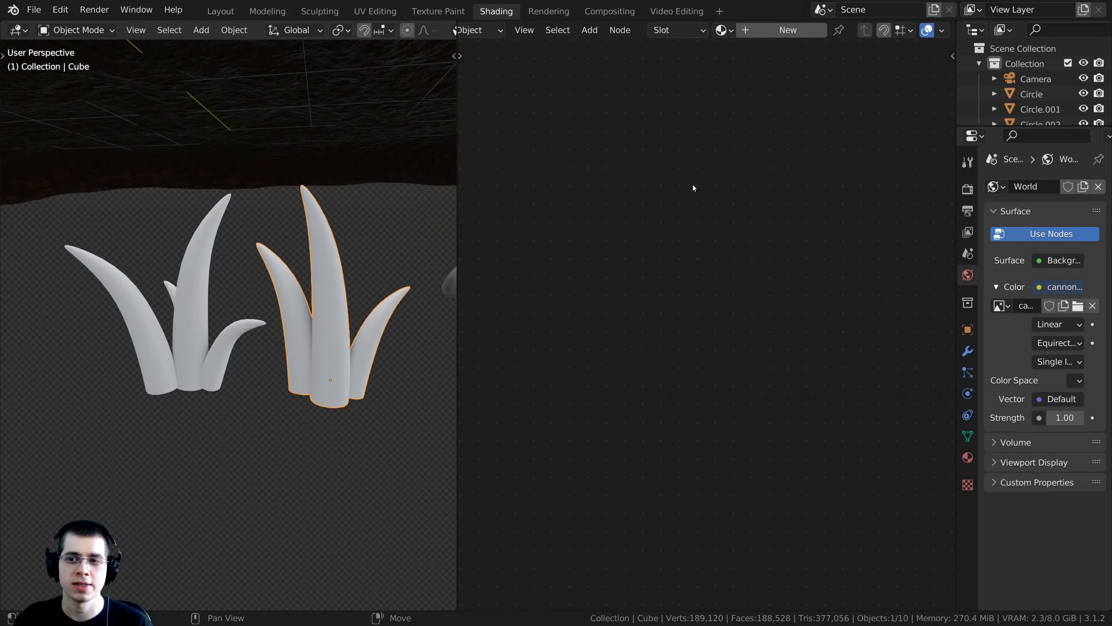
{"action": "left_click", "coordinate": [783, 33]}
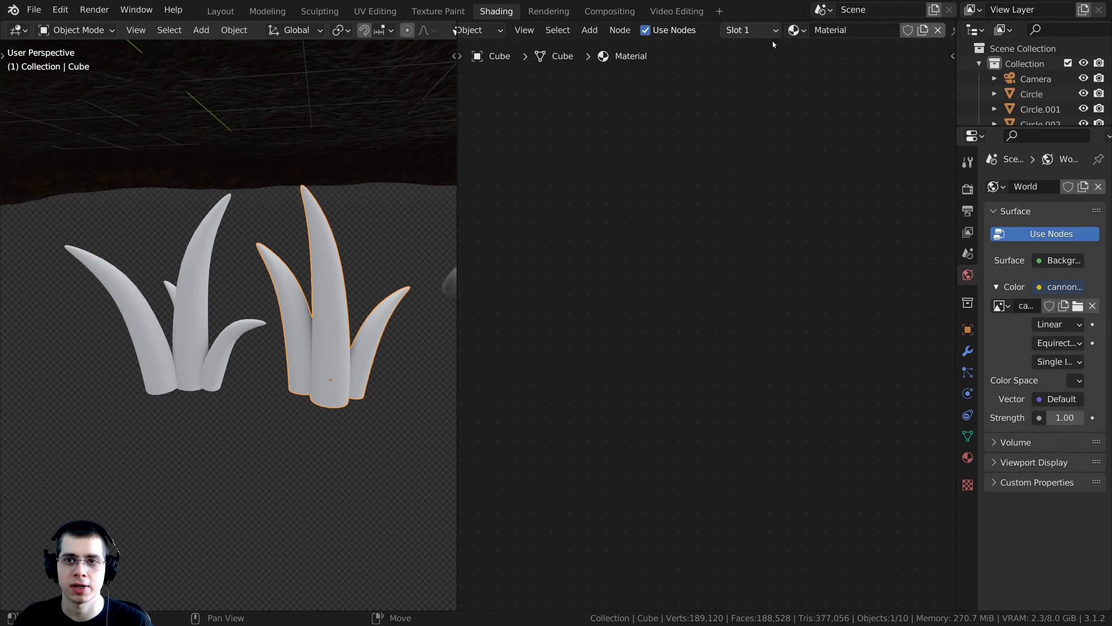
{"action": "scroll", "coordinate": [427, 204], "scroll_direction": "up", "scroll_amount": 1}
{"action": "double_click", "coordinate": [832, 30]}
{"action": "type", "text": "Grass"}
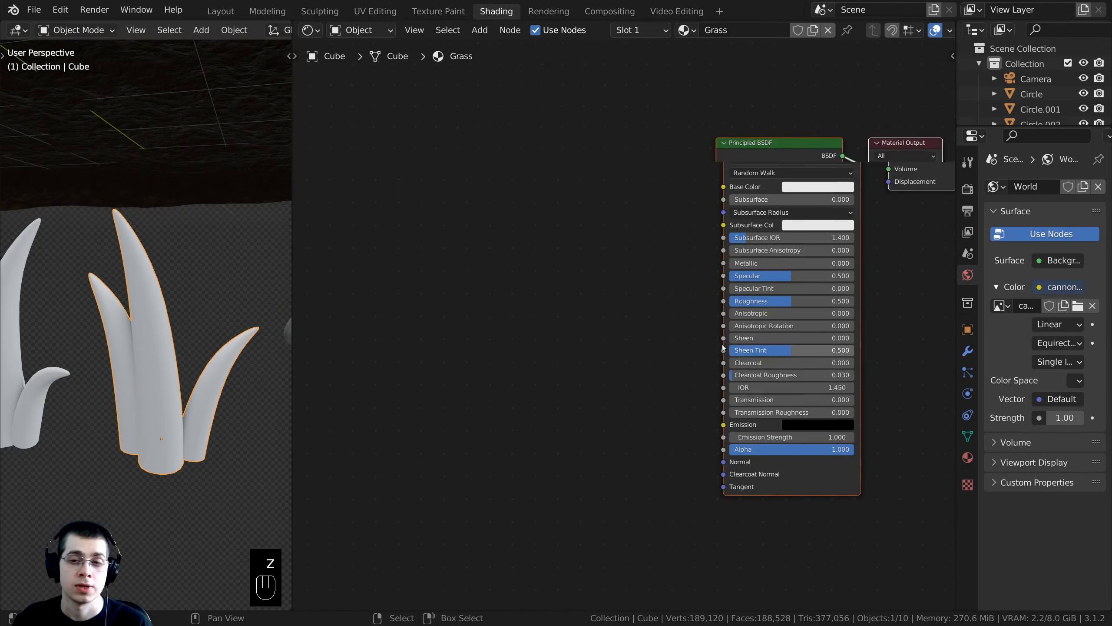
Set the Grass material's base color to a darkened green with hue 0.326 and saturation 0.984.
{"action": "scroll", "coordinate": [731, 324], "scroll_direction": "up", "scroll_amount": 1}
{"action": "middle_click_drag", "start_coordinate": [733, 320], "coordinate": [607, 381]}
{"action": "scroll", "coordinate": [626, 346], "scroll_direction": "up", "scroll_amount": 2}
{"action": "middle_click_drag", "start_coordinate": [627, 345], "coordinate": [639, 302]}
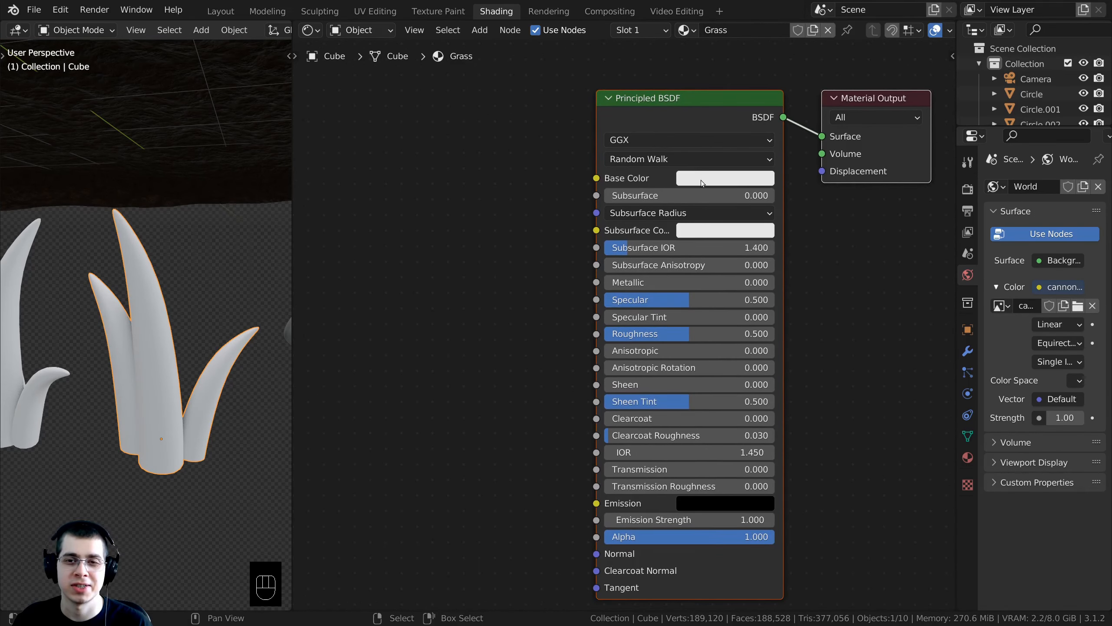
{"action": "left_click", "coordinate": [722, 180]}
{"action": "left_click_drag", "start_coordinate": [720, 212], "coordinate": [689, 233]}
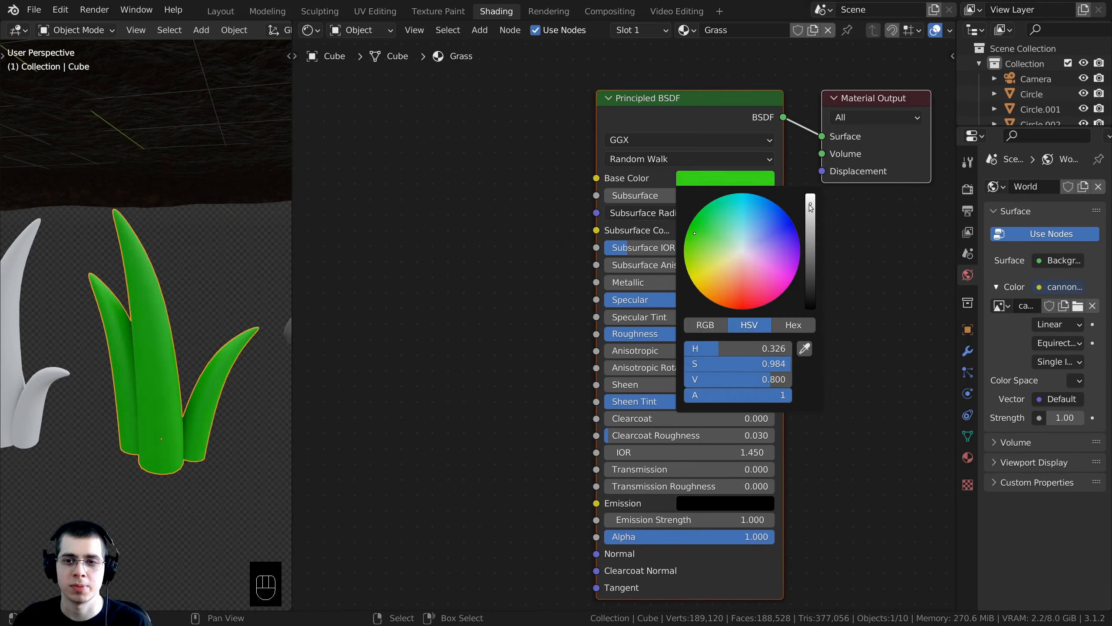
{"action": "left_click_drag", "start_coordinate": [811, 208], "coordinate": [810, 223]}
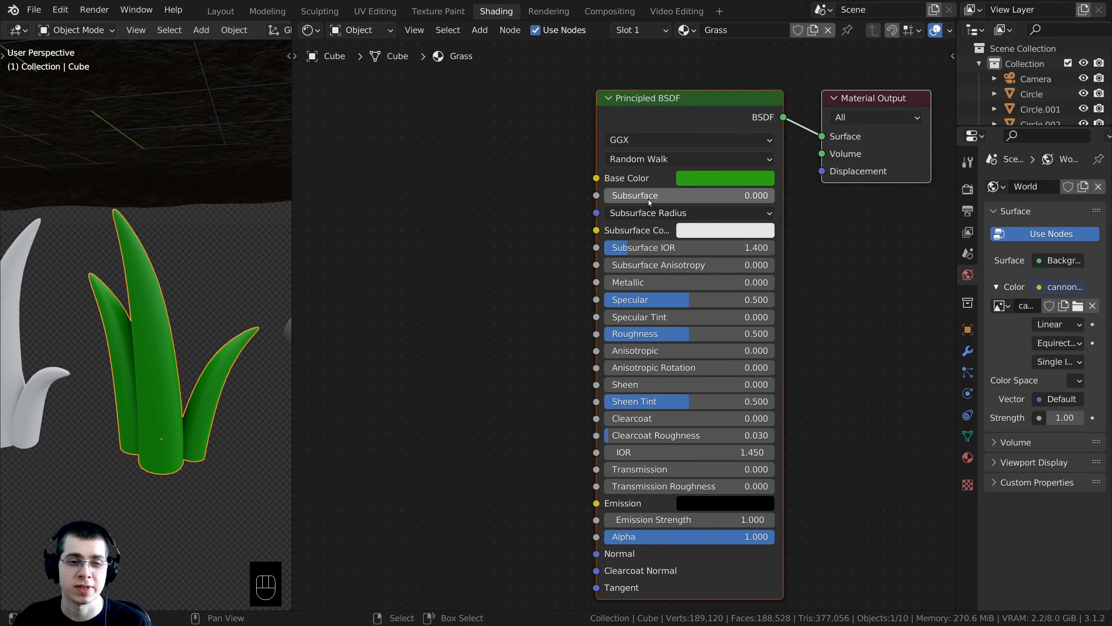
Set the Grass material's Subsurface to 0.1 and its subsurface color to yellow (hue 0.152, saturation 1.000, value 0.800).
{"action": "scroll", "coordinate": [651, 201], "scroll_direction": "up", "scroll_amount": 1}
{"action": "left_click", "coordinate": [664, 192]}
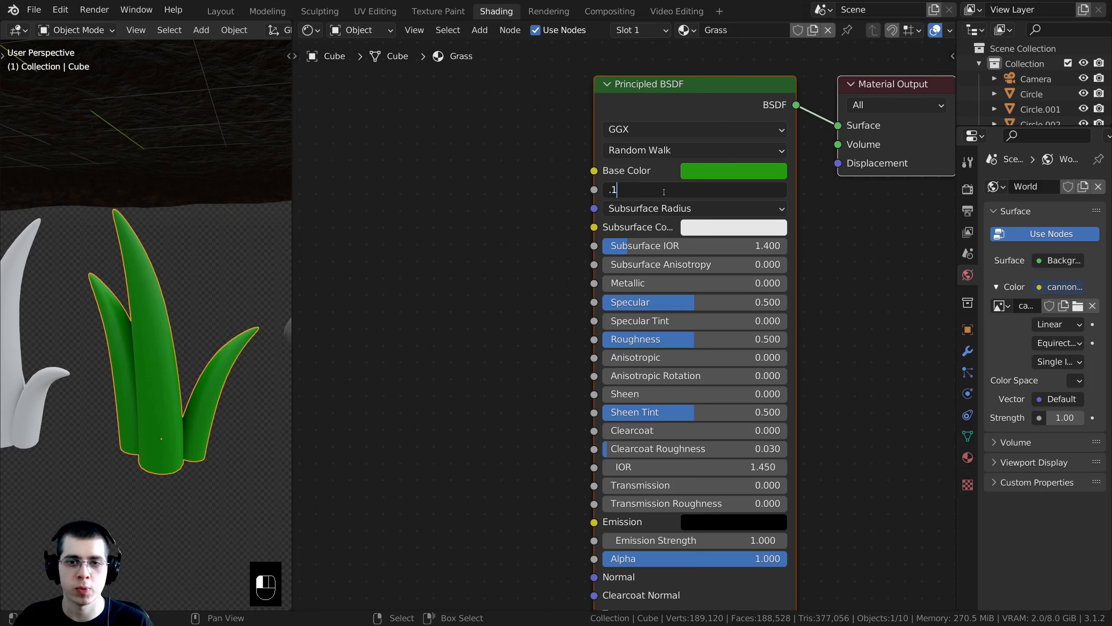
{"action": "type", "text": ".1"}
{"action": "key", "text": "Return"}
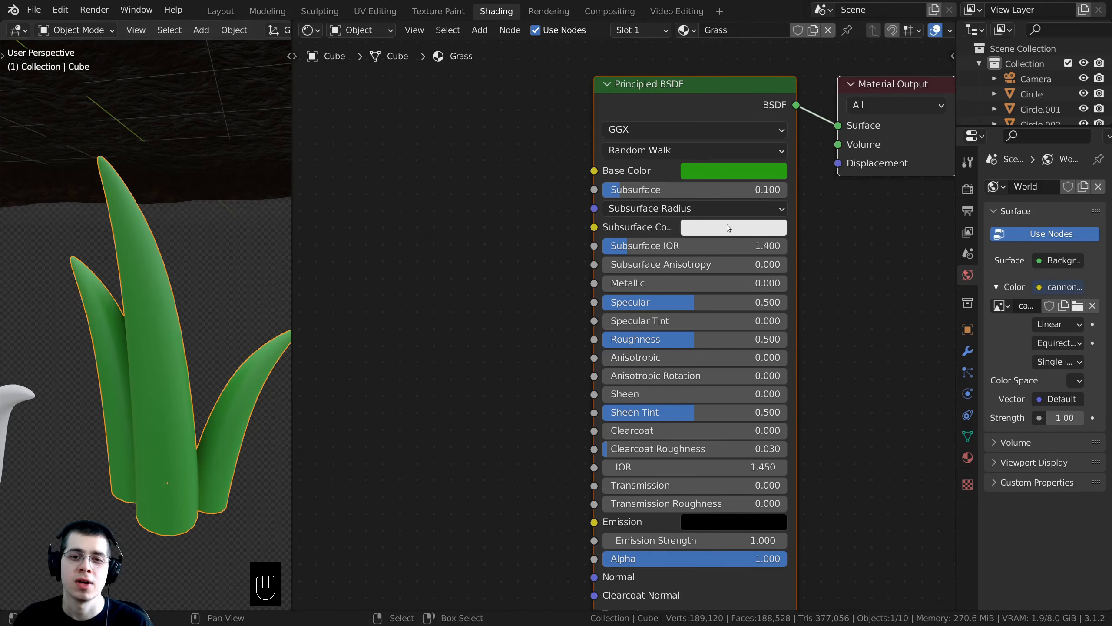
{"action": "left_click", "coordinate": [729, 227]}
{"action": "left_click", "coordinate": [699, 340]}
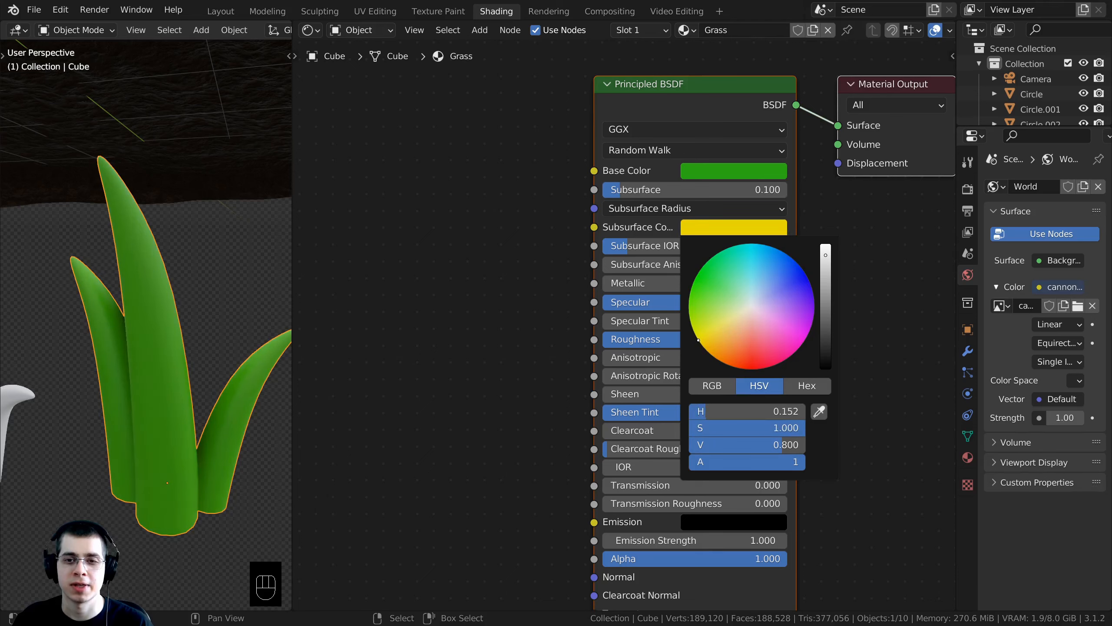
Bring both plants into view and assign the existing Grass material to the four-blade plant as well.
{"action": "scroll", "coordinate": [173, 302], "scroll_direction": "down", "scroll_amount": 4}
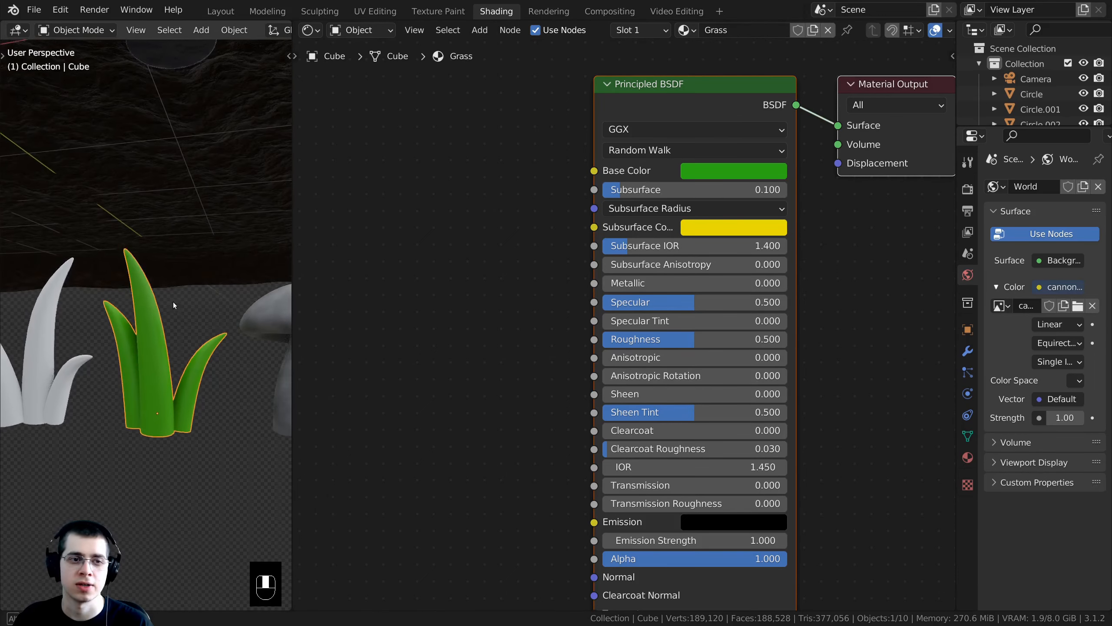
{"action": "key", "text": "a"}
{"action": "key", "text": "a"}
{"action": "middle_click_drag", "start_coordinate": [154, 303], "coordinate": [218, 306], "text": "shift"}
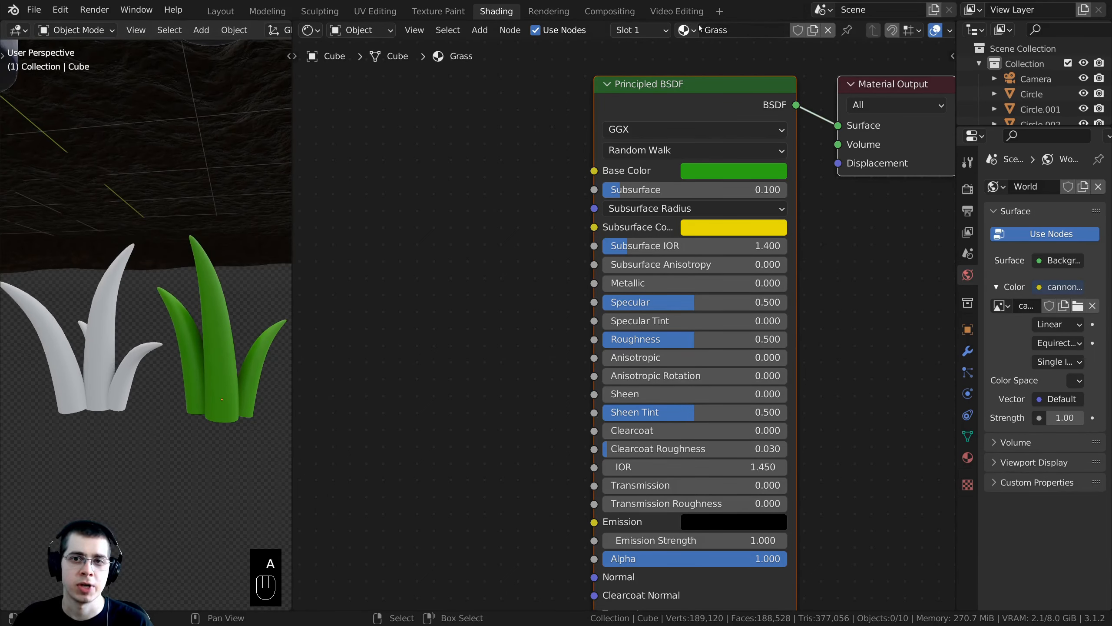
{"action": "left_click_drag", "start_coordinate": [668, 30], "coordinate": [103, 376]}
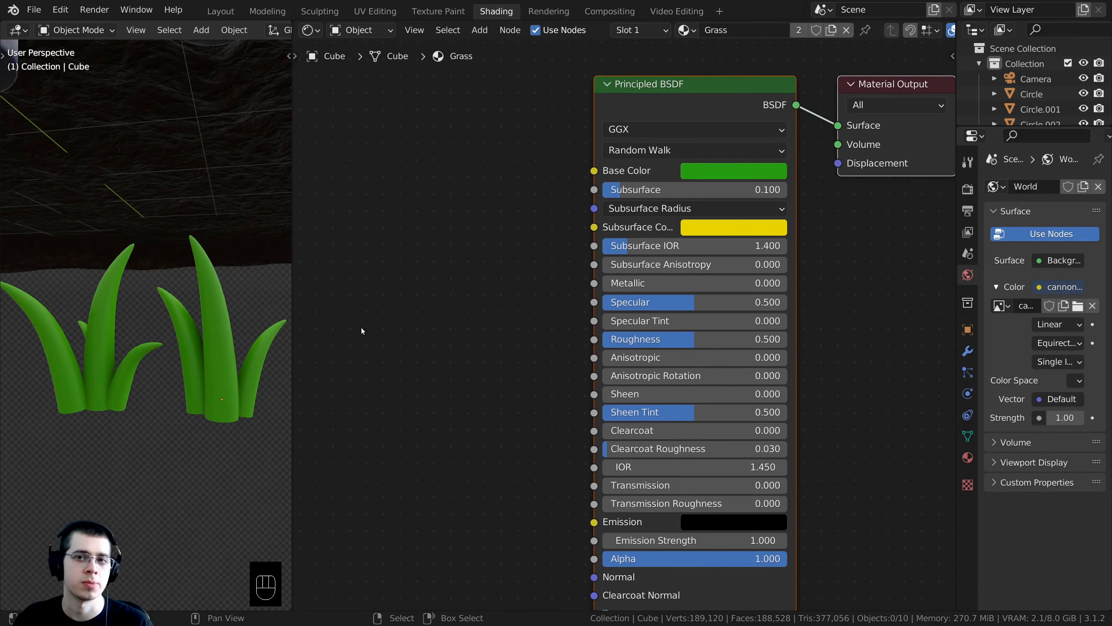
Select both grass plants, apply their scale, and deselect them.
{"action": "middle_click_drag", "start_coordinate": [361, 327], "coordinate": [369, 334]}
{"action": "right_click", "coordinate": [116, 336]}
{"action": "scroll", "coordinate": [163, 359], "scroll_direction": "down", "scroll_amount": 2}
{"action": "middle_click_drag", "start_coordinate": [163, 359], "coordinate": [214, 346]}
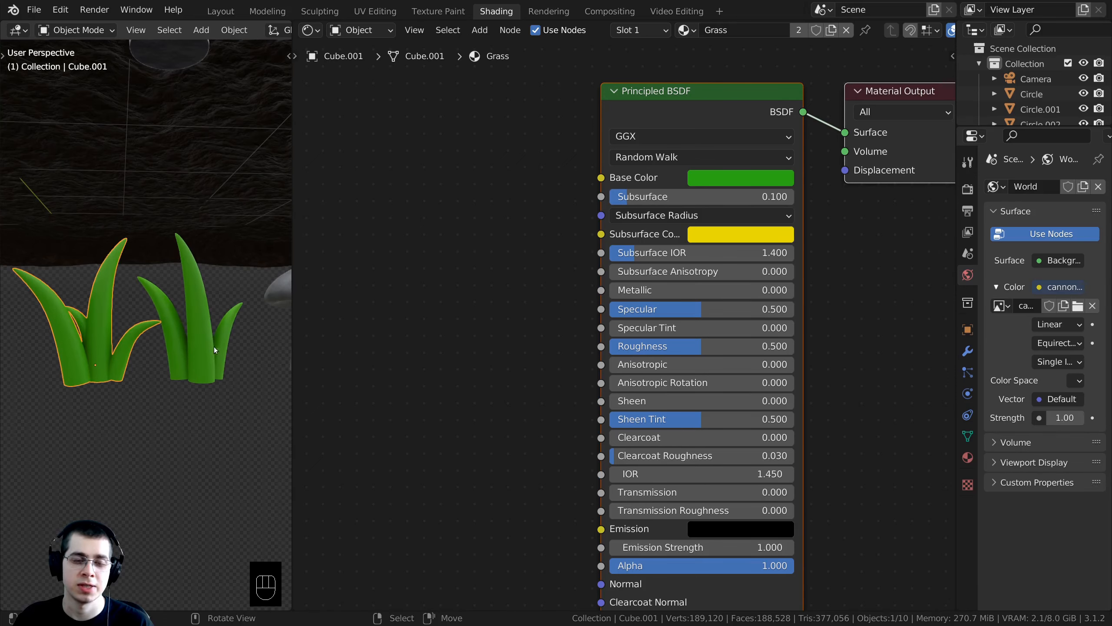
{"action": "right_click", "coordinate": [181, 339], "text": "shift"}
{"action": "middle_click_drag", "start_coordinate": [187, 365], "coordinate": [188, 319]}
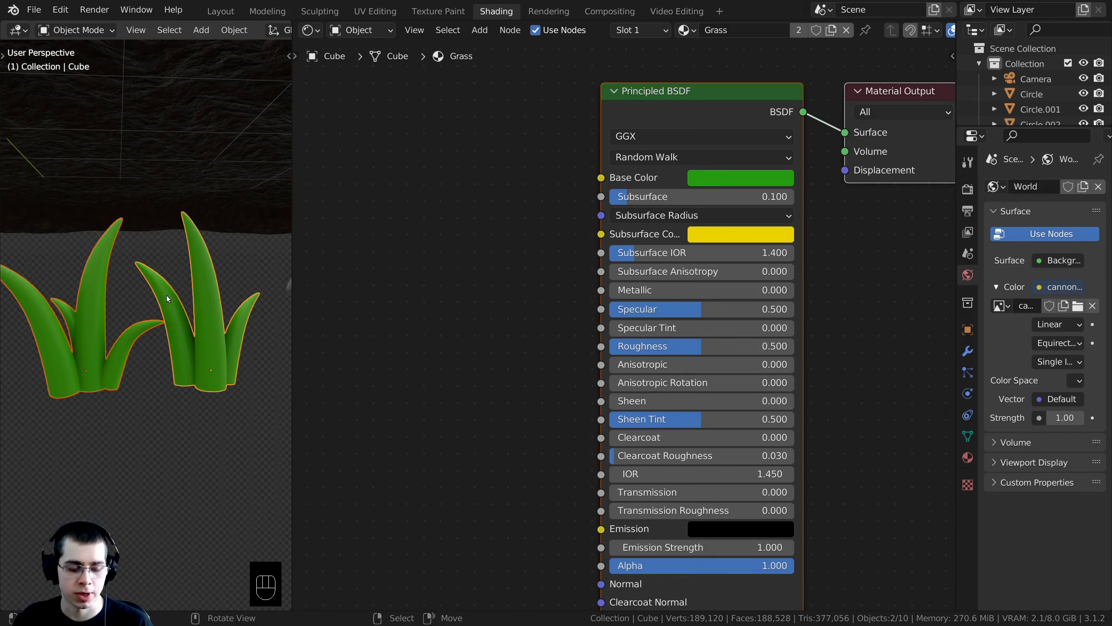
{"action": "key", "text": "ctrl+a"}
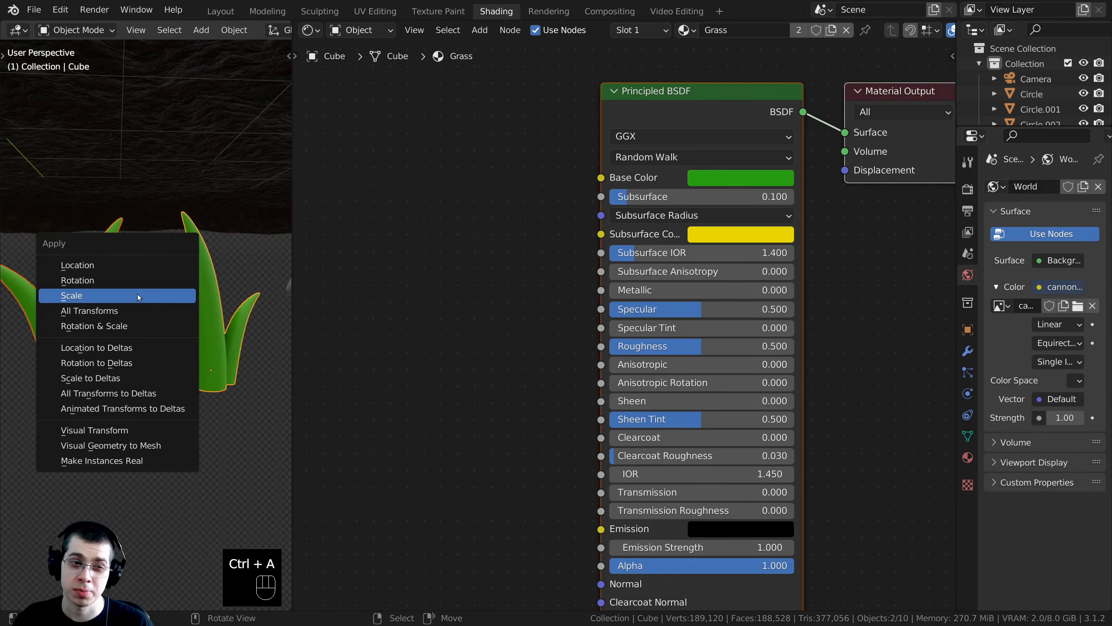
{"action": "left_click", "coordinate": [137, 295]}
{"action": "scroll", "coordinate": [178, 328], "scroll_direction": "down", "scroll_amount": 1}
{"action": "key", "text": "a"}
Set the Grass material's Roughness to 0.3 and check the shine on both plants.
{"action": "scroll", "coordinate": [183, 295], "scroll_direction": "up", "scroll_amount": 1}
{"action": "middle_click_drag", "start_coordinate": [189, 275], "coordinate": [192, 279], "text": "shift"}
{"action": "middle_click_drag", "start_coordinate": [207, 159], "coordinate": [203, 158]}
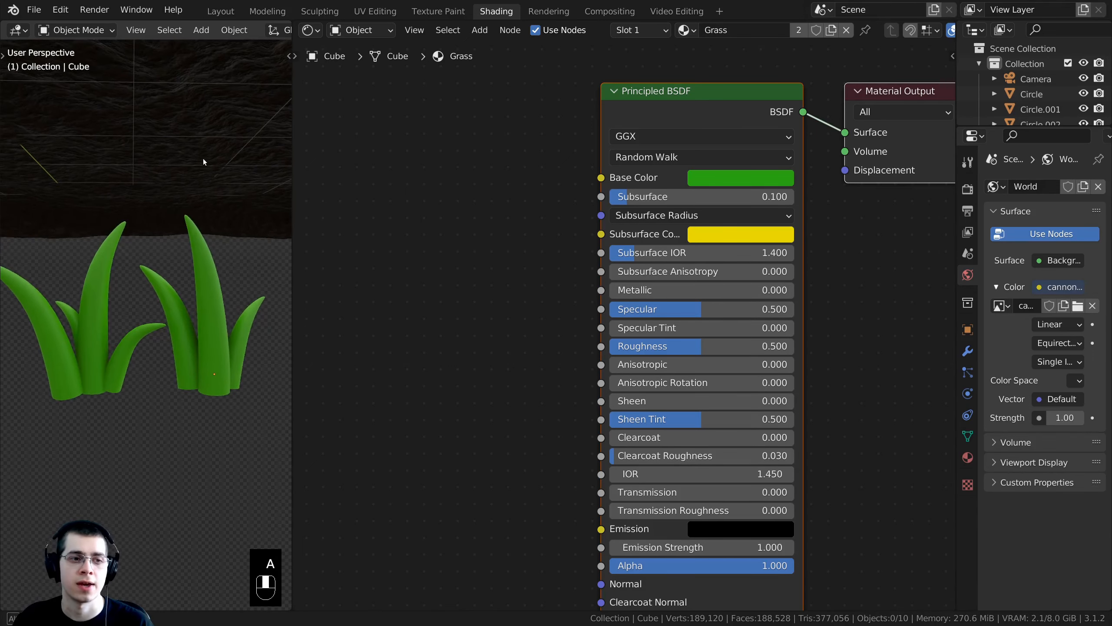
{"action": "left_click", "coordinate": [695, 346]}
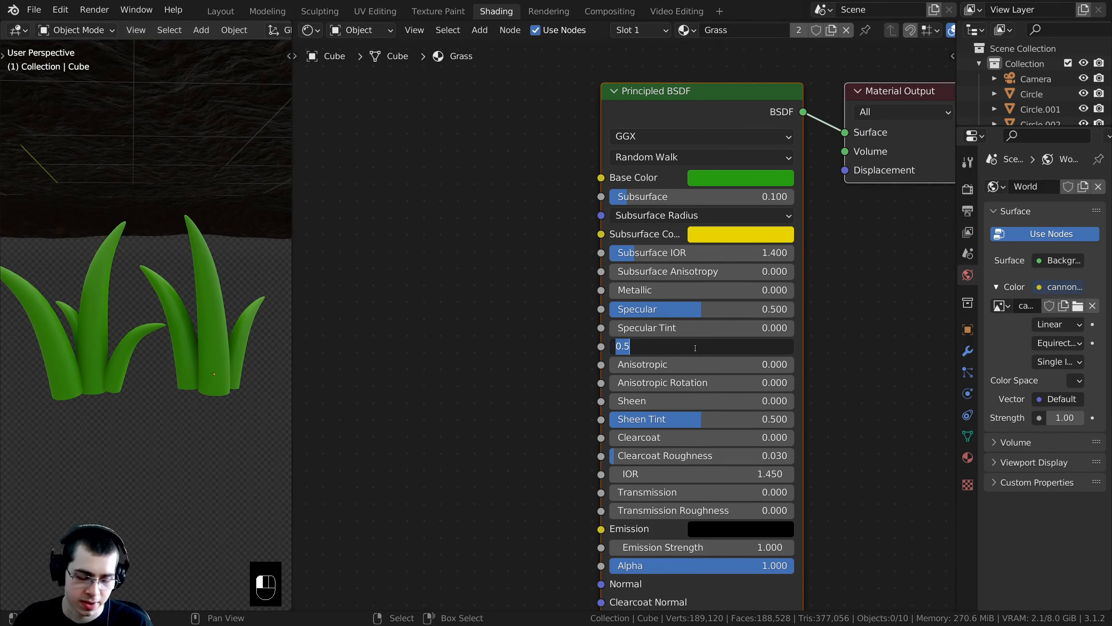
{"action": "type", "text": ".3"}
{"action": "key", "text": "Return"}
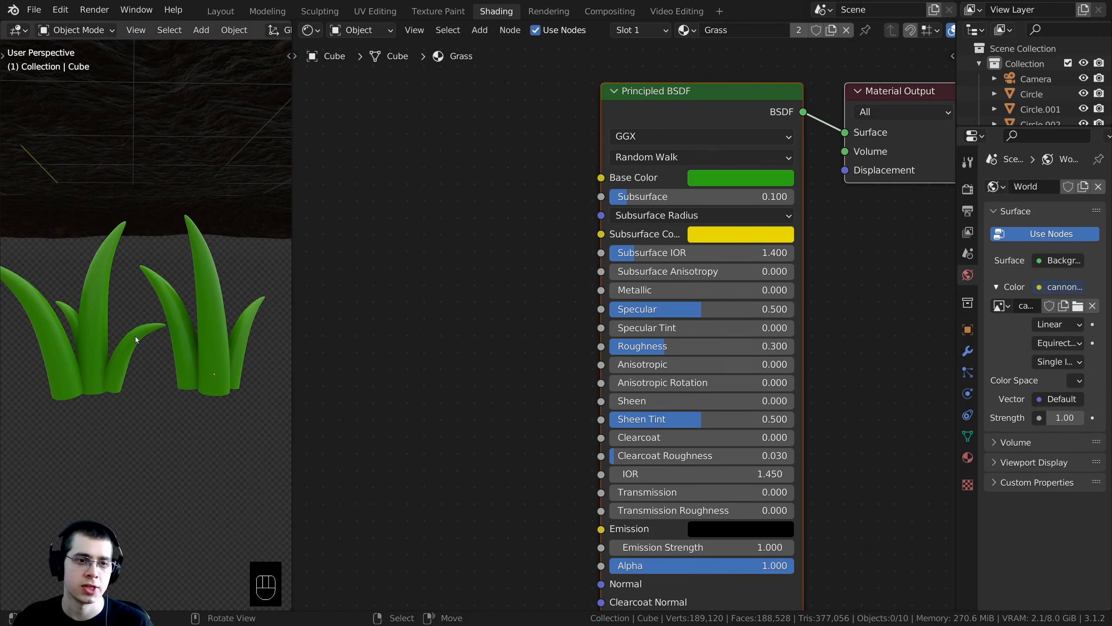
{"action": "middle_click_drag", "start_coordinate": [136, 335], "coordinate": [227, 9]}
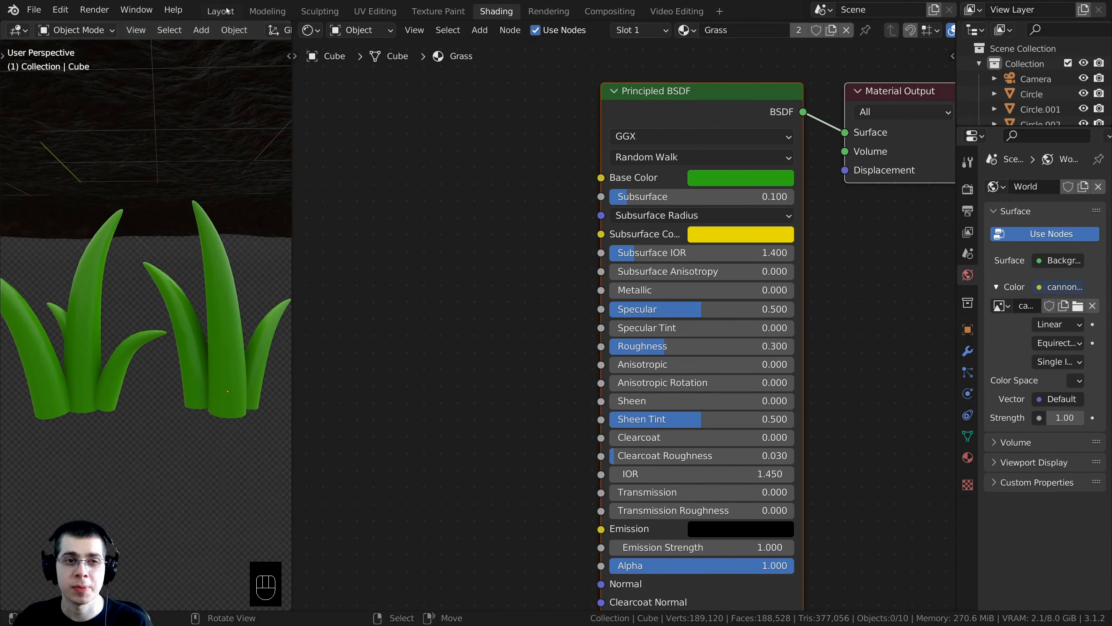
Return to the Layout workspace and save the file.
{"action": "left_click", "coordinate": [221, 11]}
{"action": "scroll", "coordinate": [404, 304], "scroll_direction": "down", "scroll_amount": 1}
{"action": "key", "text": "ctrl+s"}
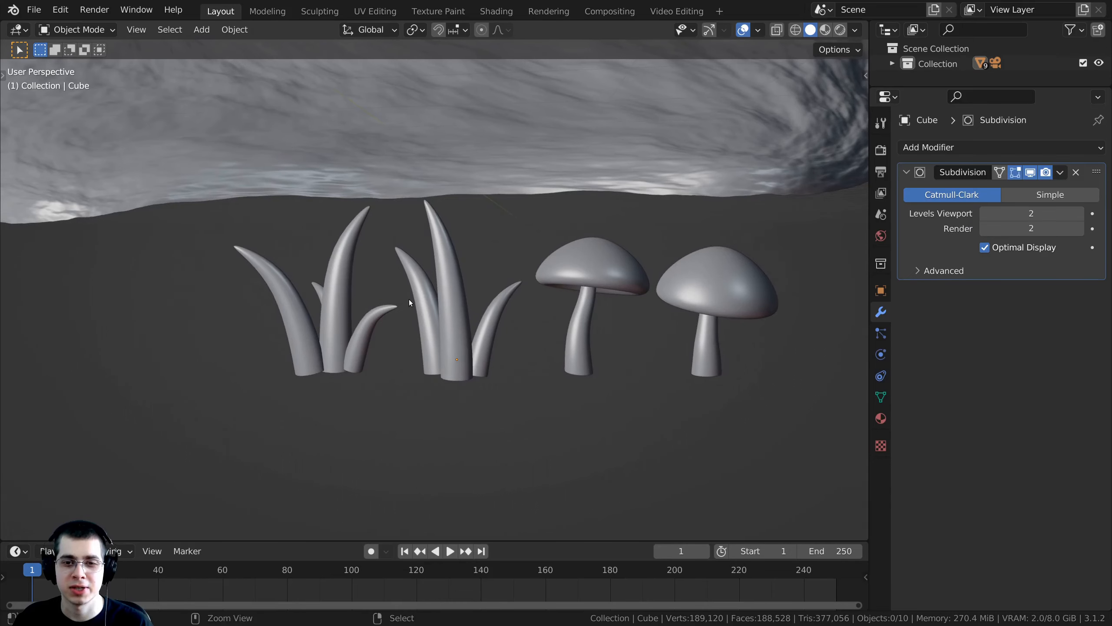
Select both grass plants and examine their bases up close.
{"action": "scroll", "coordinate": [404, 271], "scroll_direction": "up", "scroll_amount": 2}
{"action": "left_click", "coordinate": [421, 289]}
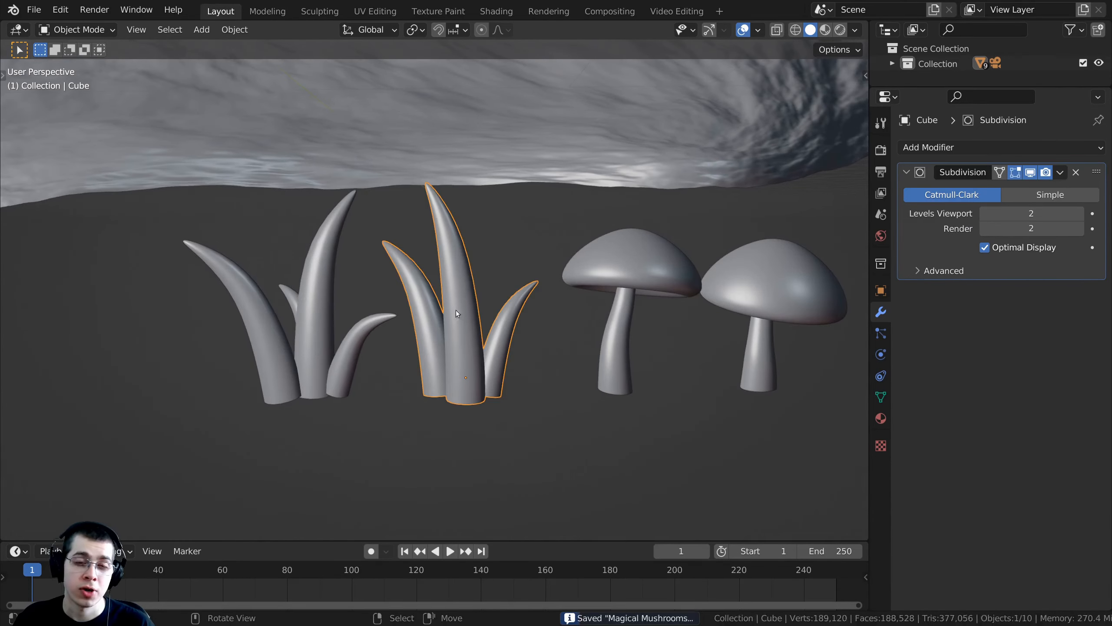
{"action": "scroll", "coordinate": [455, 310], "scroll_direction": "up", "scroll_amount": 2}
{"action": "left_click", "coordinate": [354, 325], "text": "shift"}
{"action": "scroll", "coordinate": [391, 324], "scroll_direction": "up", "scroll_amount": 4}
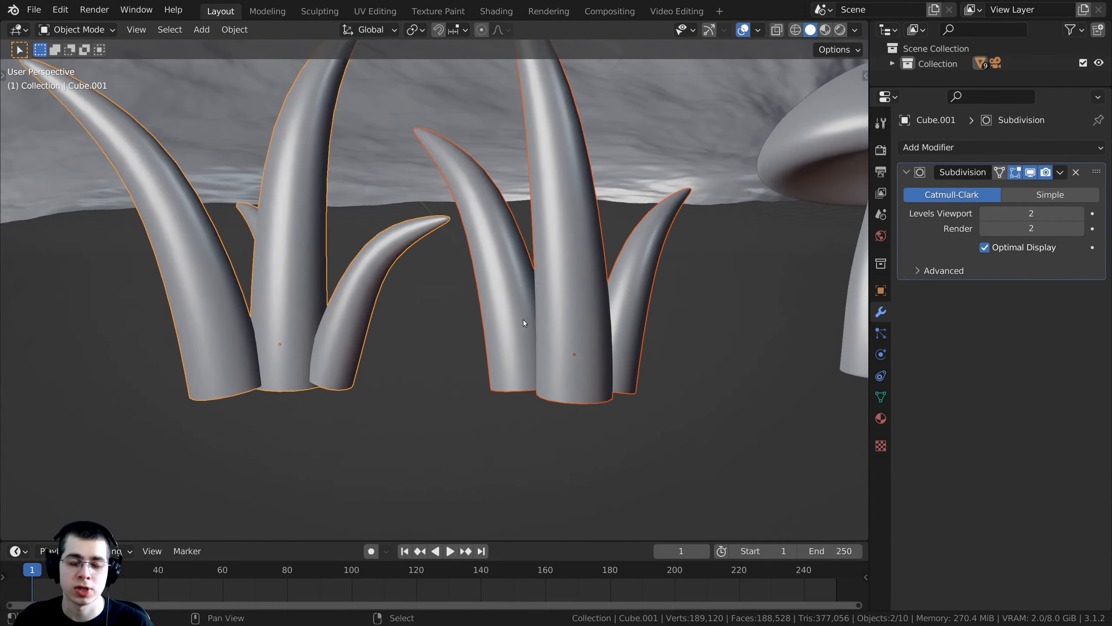
{"action": "middle_click_drag", "start_coordinate": [640, 355], "coordinate": [619, 368]}
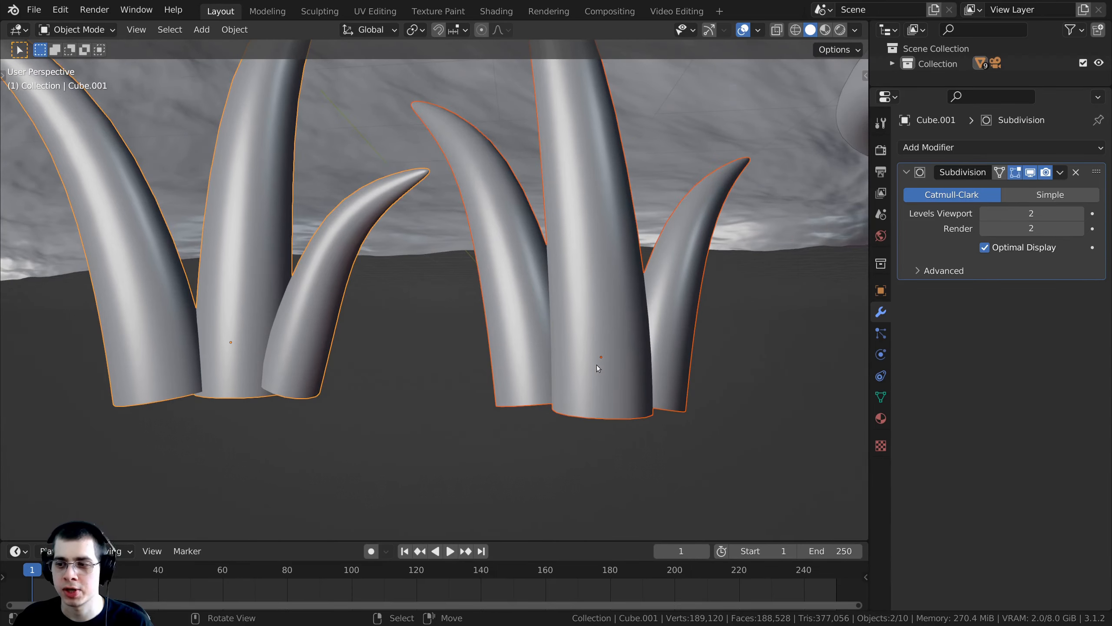
{"action": "scroll", "coordinate": [581, 348], "scroll_direction": "down", "scroll_amount": 2}
Try to move the three-blade plant's entire mesh along the X axis in Edit Mode.
{"action": "left_click", "coordinate": [580, 342]}
{"action": "key", "text": "Tab"}
{"action": "middle_click_drag", "start_coordinate": [510, 399], "coordinate": [583, 221]}
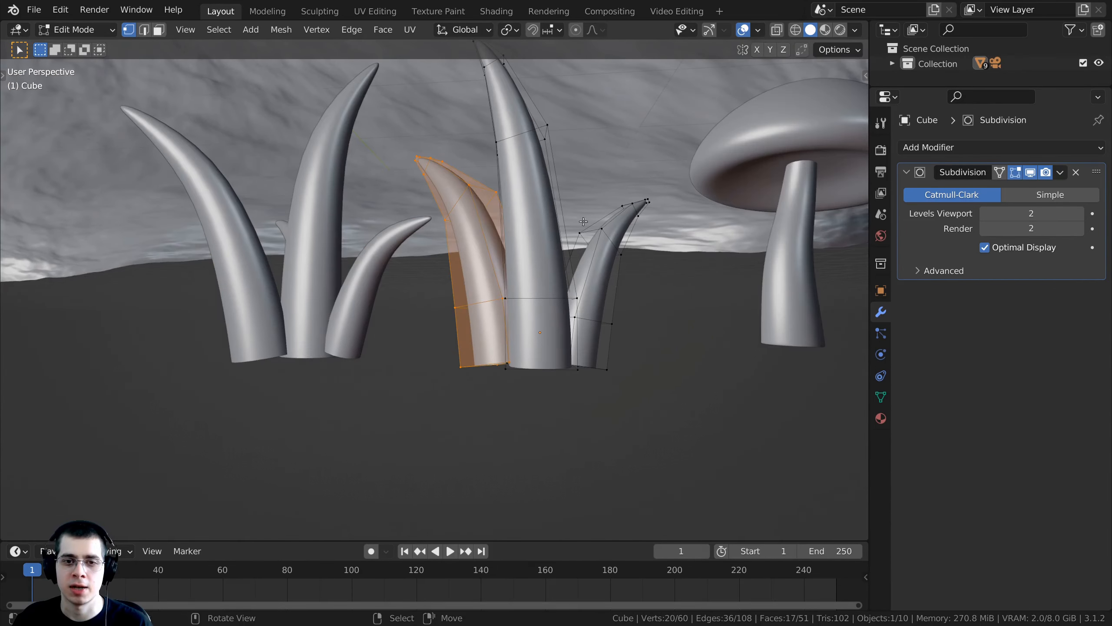
{"action": "key", "text": "alt+a"}
{"action": "key", "text": "a"}
{"action": "key", "text": "g"}
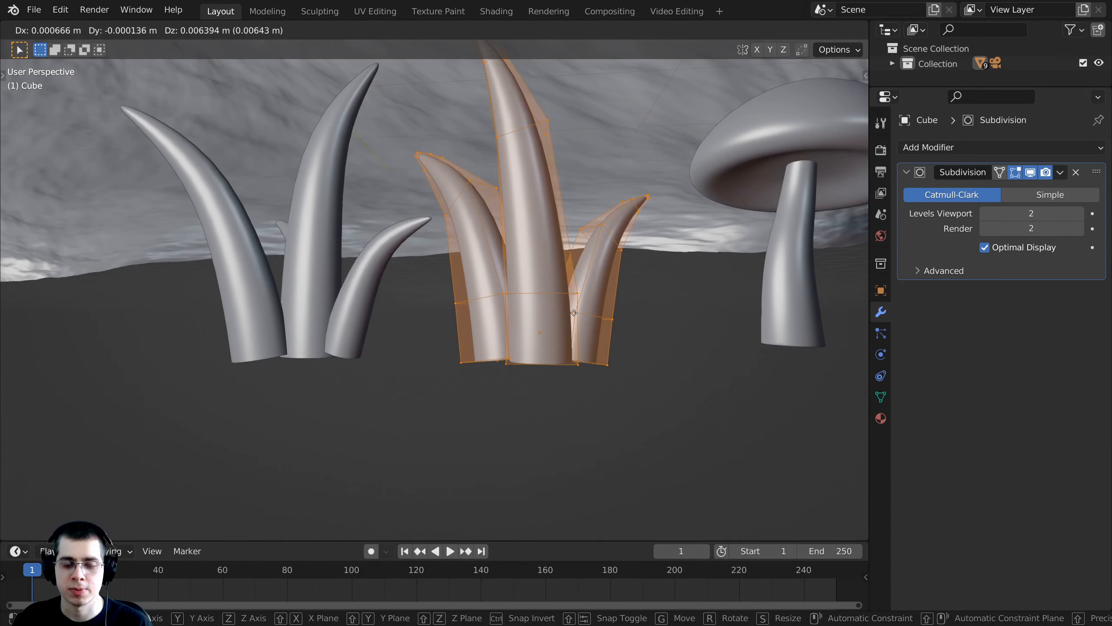
{"action": "key", "text": "x"}
{"action": "right_click", "coordinate": [610, 322]}
{"action": "key", "text": "Tab"}
{"action": "middle_click_drag", "start_coordinate": [565, 325], "coordinate": [599, 330]}
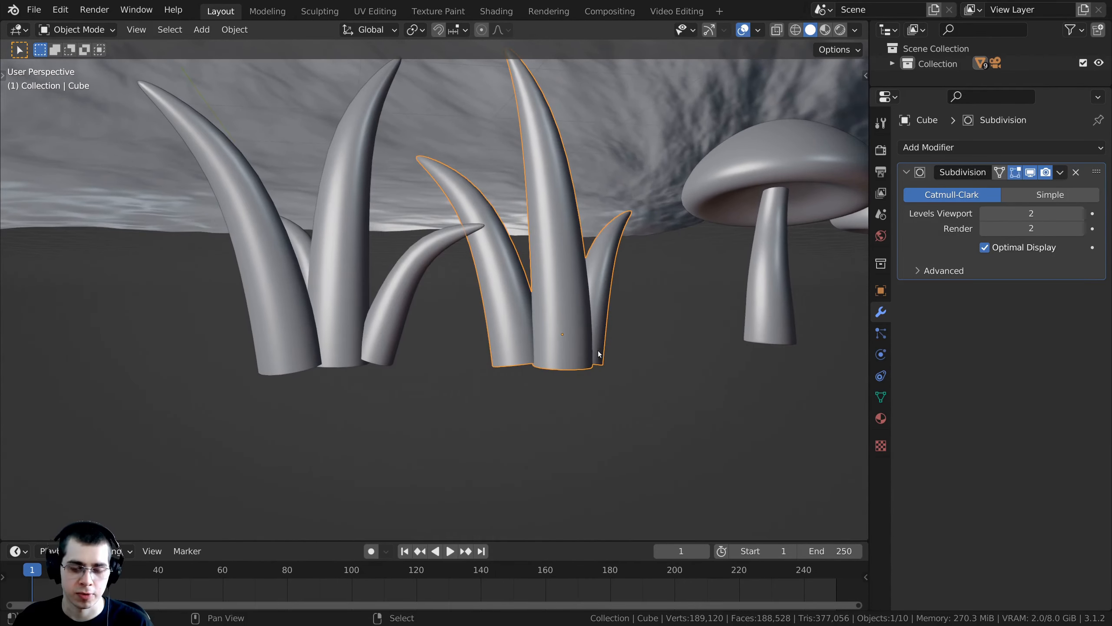
{"action": "scroll", "coordinate": [532, 325], "scroll_direction": "down", "scroll_amount": 4}
{"action": "left_click", "coordinate": [337, 318], "text": "shift"}
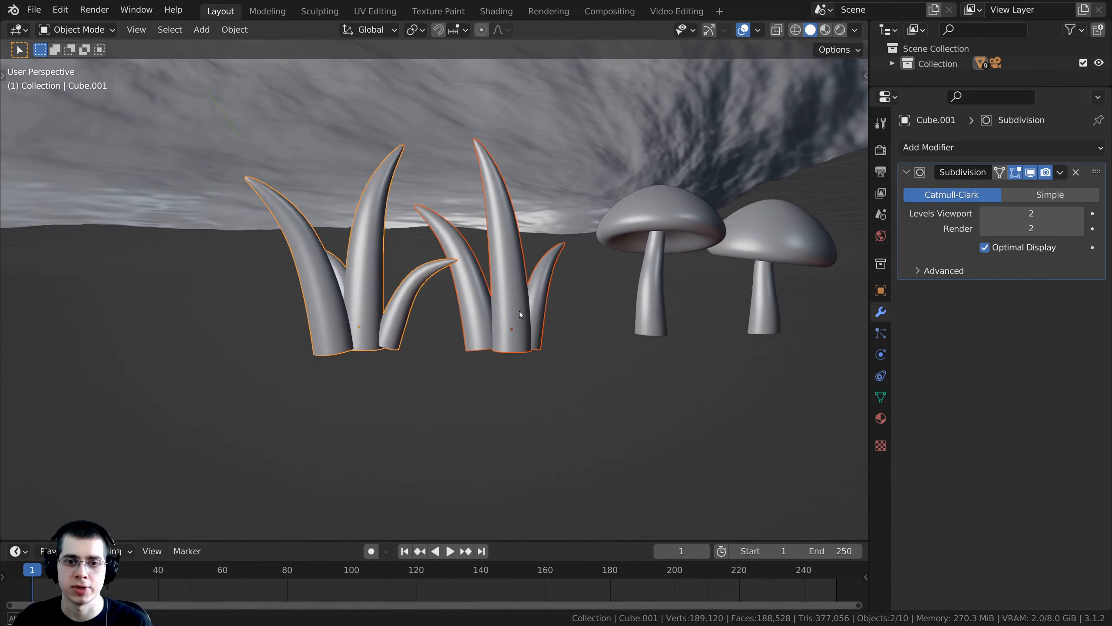
{"action": "scroll", "coordinate": [358, 243], "scroll_direction": "down", "scroll_amount": 2}
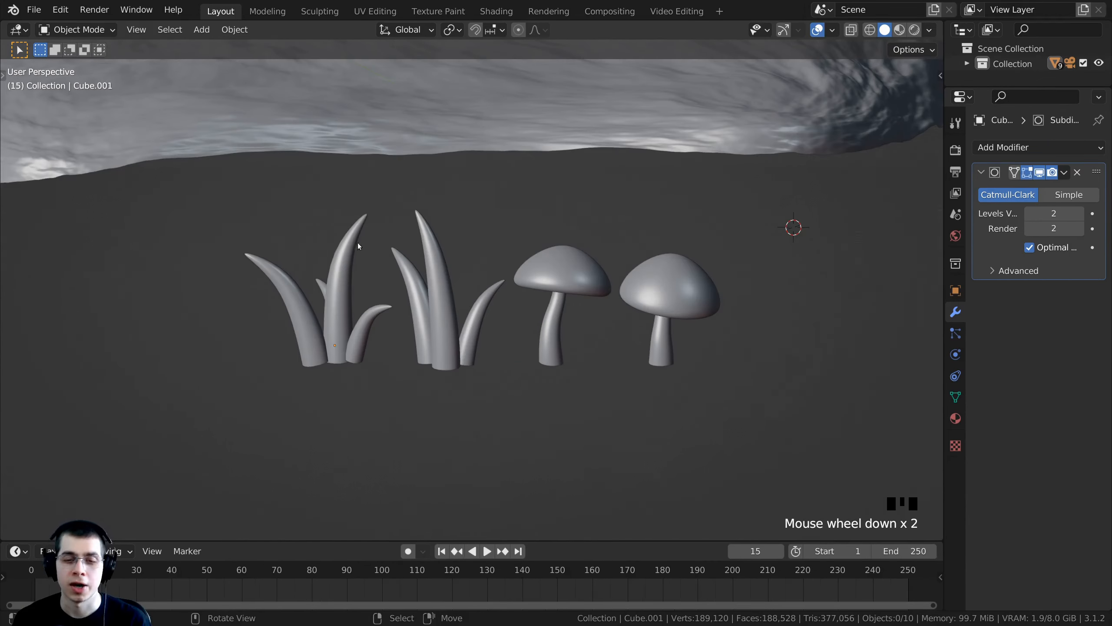
{"action": "middle_click_drag", "start_coordinate": [358, 242], "coordinate": [402, 306], "text": "shift"}
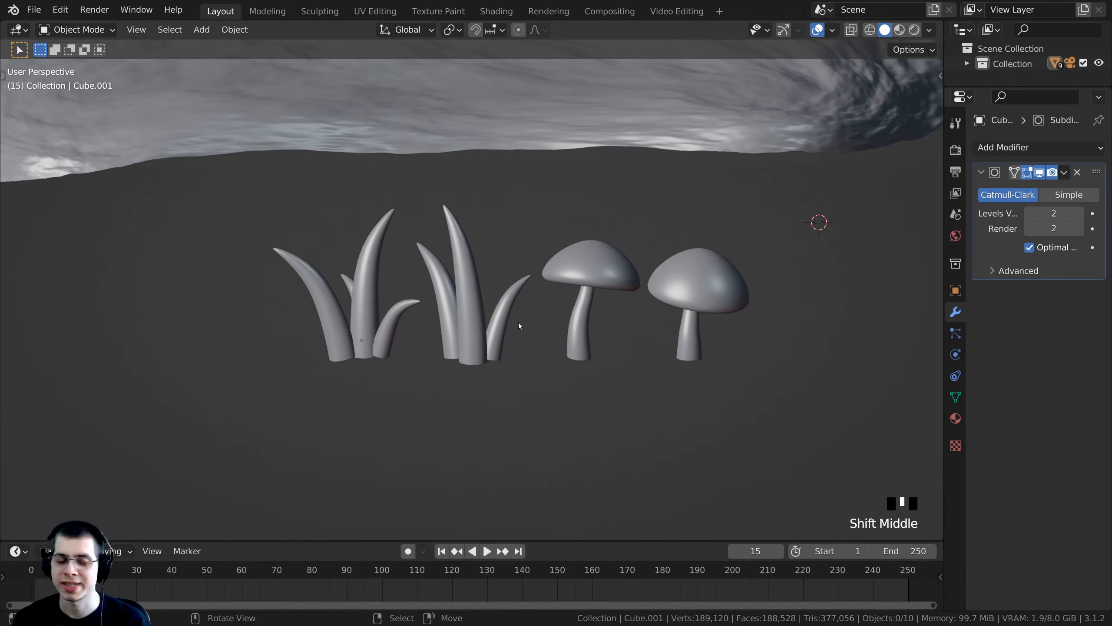
{"action": "scroll", "coordinate": [442, 341], "scroll_direction": "down", "scroll_amount": 1}
{"action": "mouse_move", "coordinate": [443, 342]}
{"action": "middle_mouse_down"}
{"action": "mouse_move", "coordinate": [419, 367]}
{"action": "mouse_move", "coordinate": [417, 282]}
{"action": "mouse_move", "coordinate": [444, 308]}
{"action": "mouse_move", "coordinate": [432, 332]}
{"action": "middle_mouse_up"}
{"action": "scroll", "coordinate": [411, 317], "scroll_direction": "down", "scroll_amount": 1}
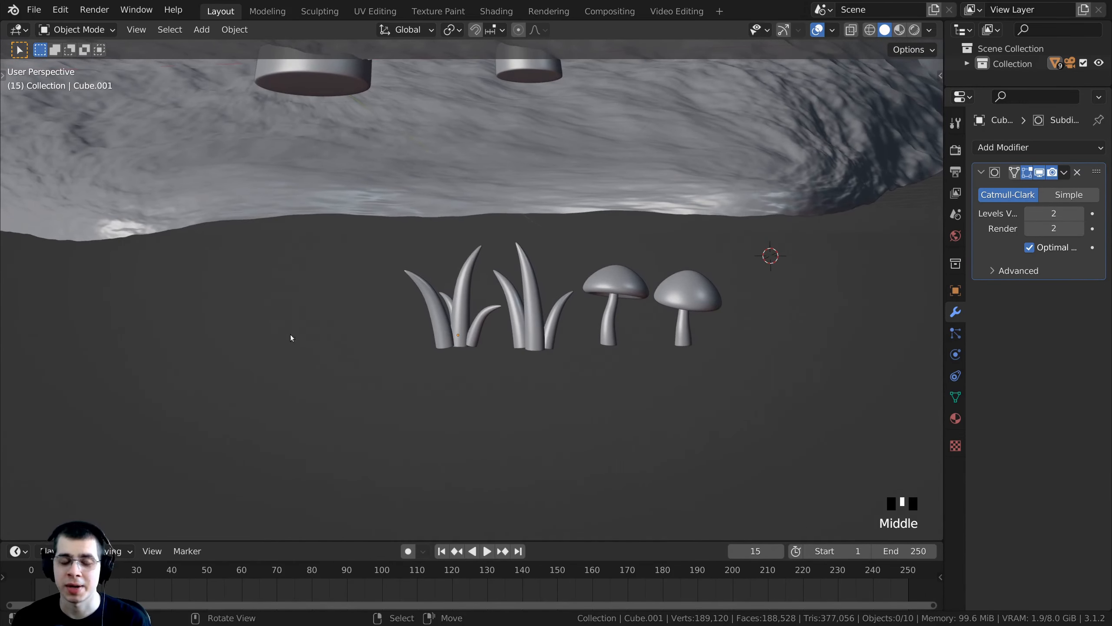
{"action": "middle_click_drag", "start_coordinate": [373, 306], "coordinate": [385, 294], "text": "shift"}
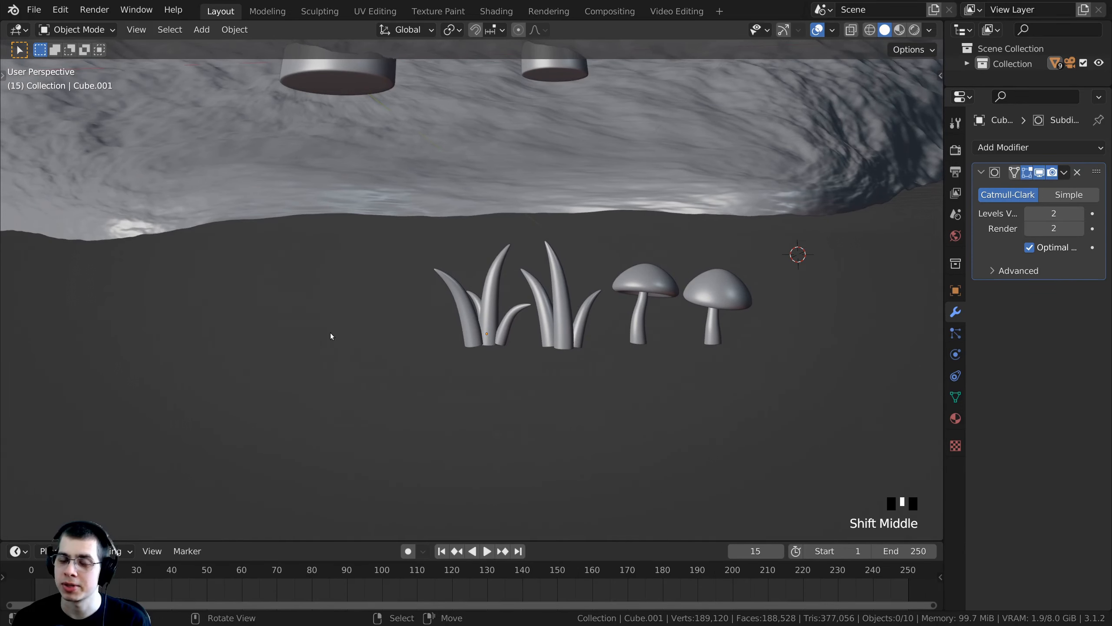
{"action": "middle_click_drag", "start_coordinate": [311, 266], "coordinate": [375, 280], "text": "shift"}
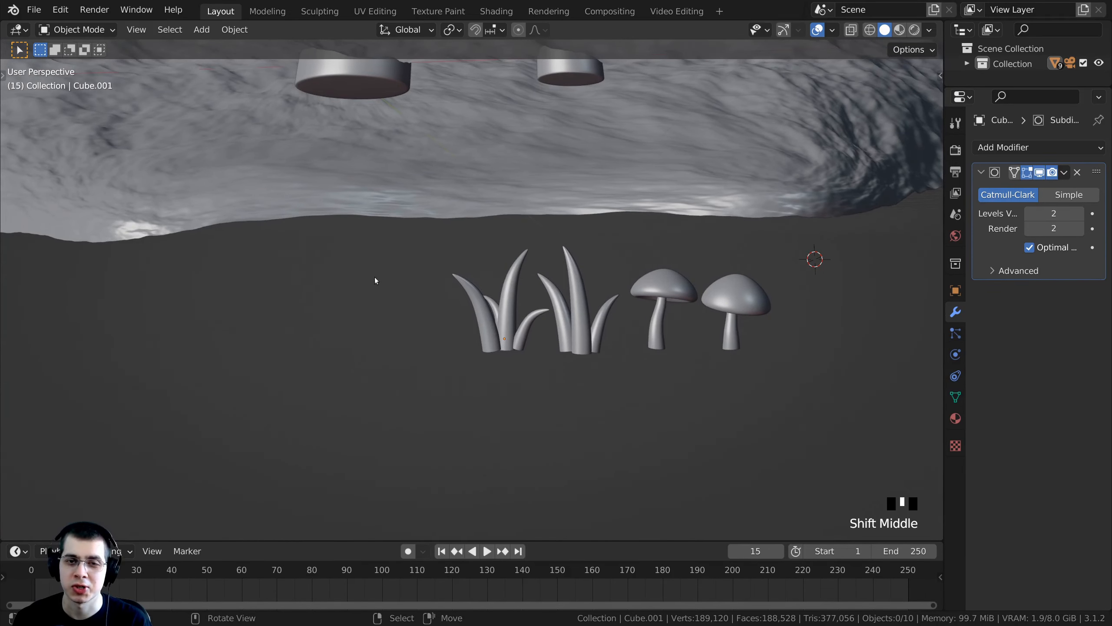
Search the add-on preferences for "extra" and check that the Add Mesh: Extra Objects add-on is enabled.
{"action": "left_click", "coordinate": [52, 13]}
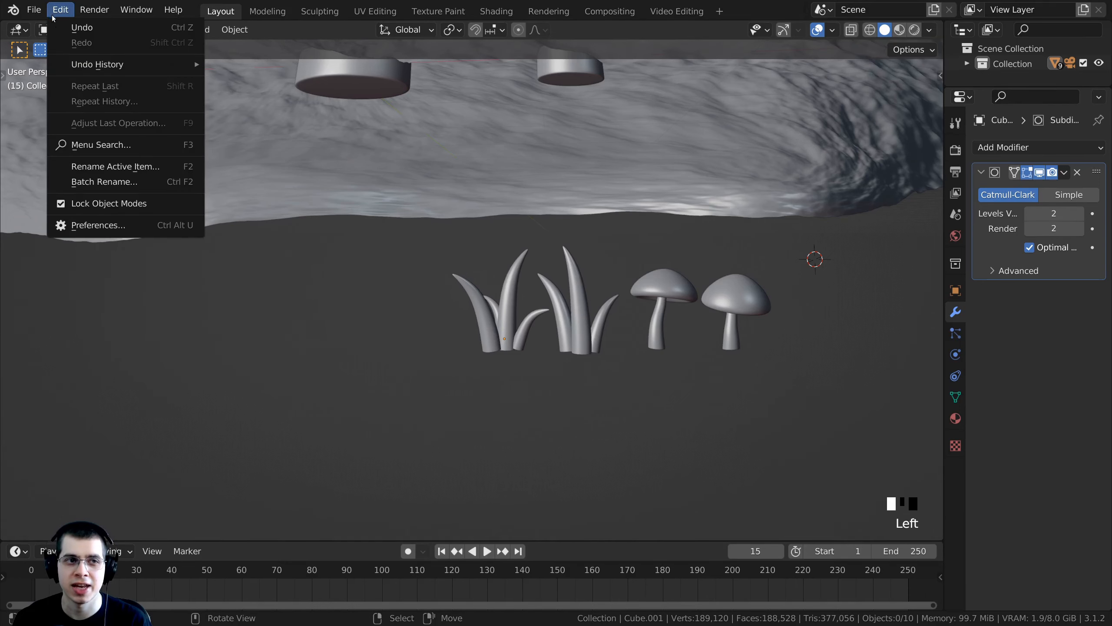
{"action": "left_click", "coordinate": [100, 225]}
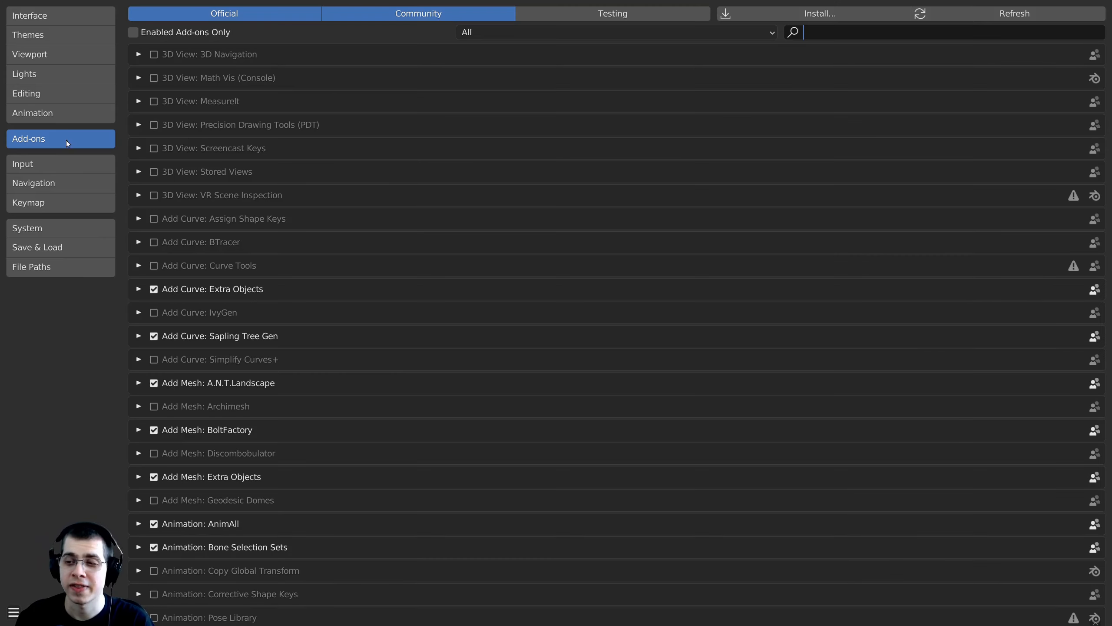
{"action": "left_click", "coordinate": [810, 32]}
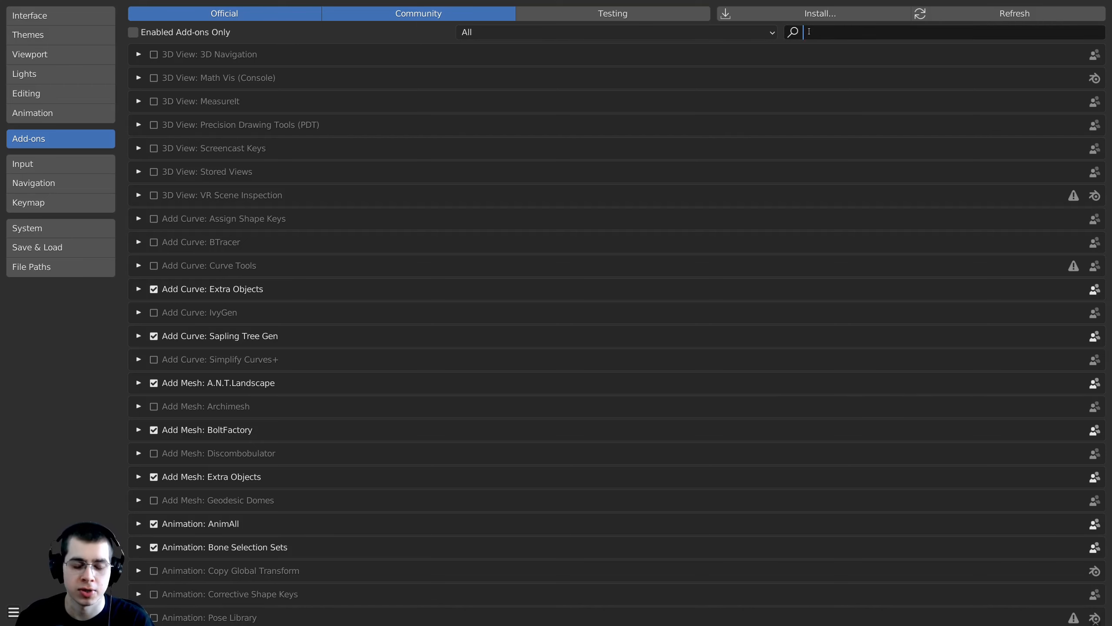
{"action": "type", "text": "ektr"}
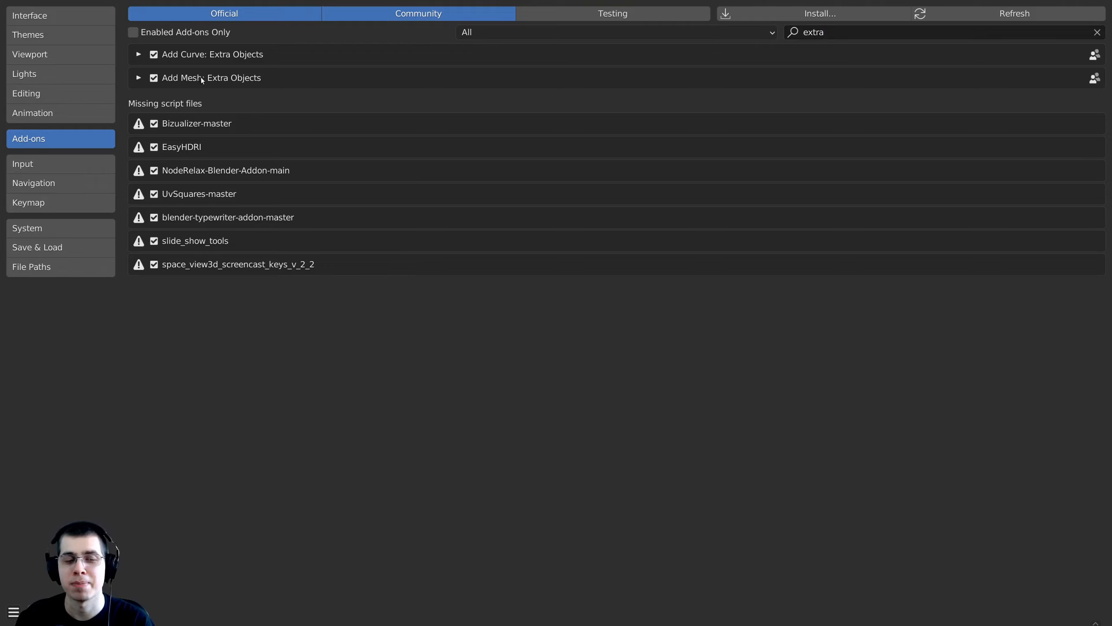
{"action": "left_click", "coordinate": [139, 77]}
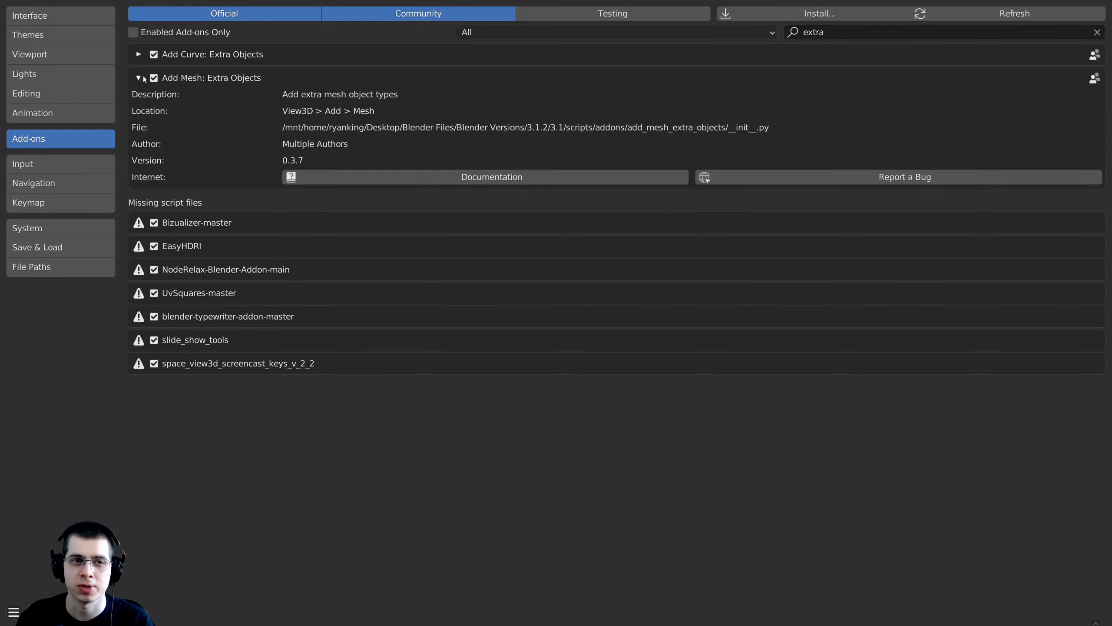
{"action": "left_click", "coordinate": [139, 79]}
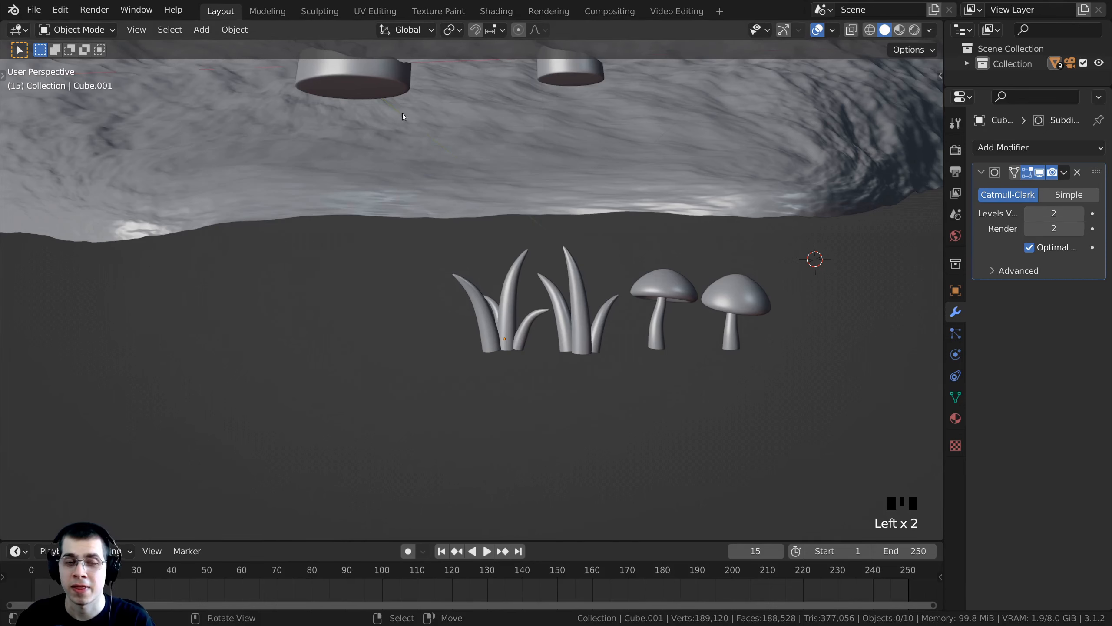
Add a rock mesh with the Rock Generator and view it beside the small mushrooms.
{"action": "middle_click_drag", "start_coordinate": [404, 116], "coordinate": [447, 142], "text": "shift"}
{"action": "scroll", "coordinate": [465, 143], "scroll_direction": "down", "scroll_amount": 1}
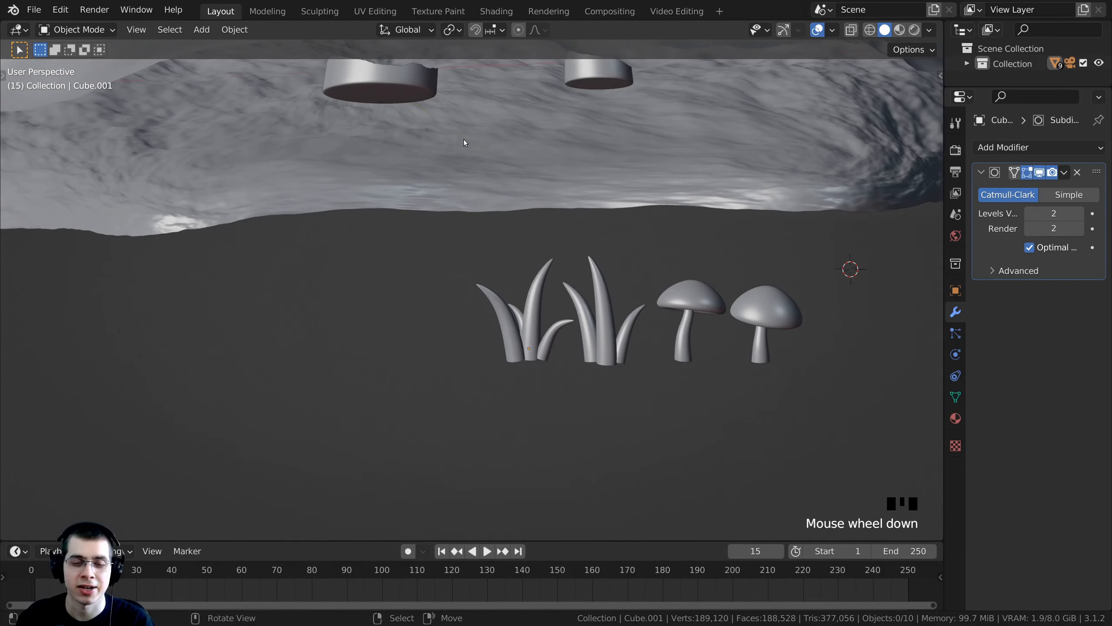
{"action": "key", "text": "shift+a"}
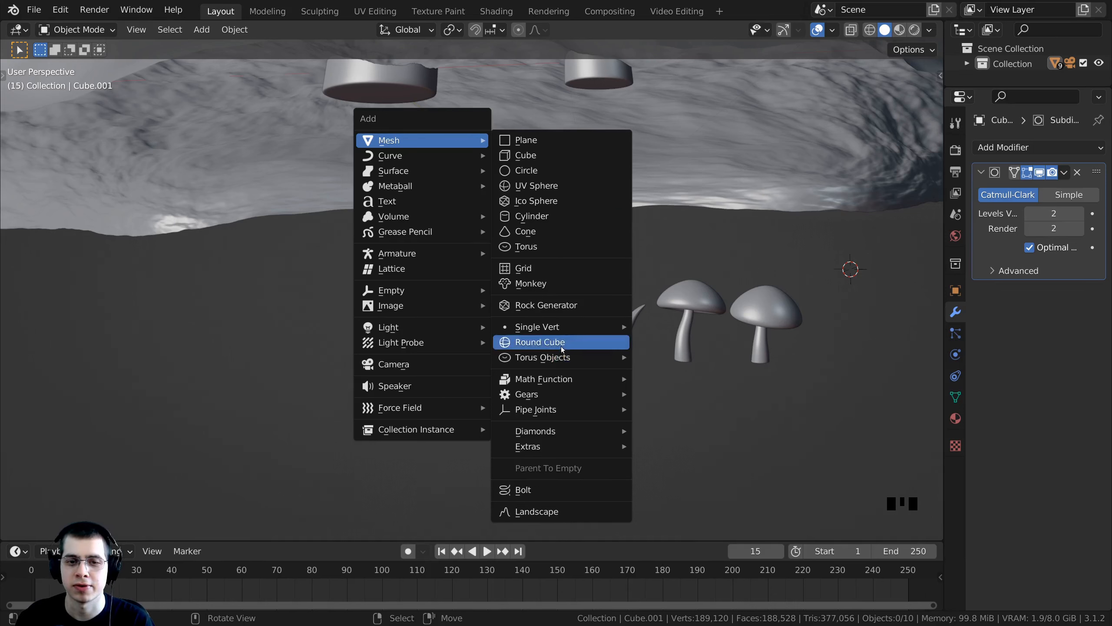
{"action": "left_click", "coordinate": [527, 307]}
{"action": "mouse_move", "coordinate": [526, 306]}
{"action": "middle_mouse_down", "text": "shift"}
{"action": "mouse_move", "coordinate": [492, 326]}
{"action": "mouse_move", "coordinate": [465, 316]}
{"action": "mouse_move", "coordinate": [514, 288]}
{"action": "middle_mouse_up", "text": "shift"}
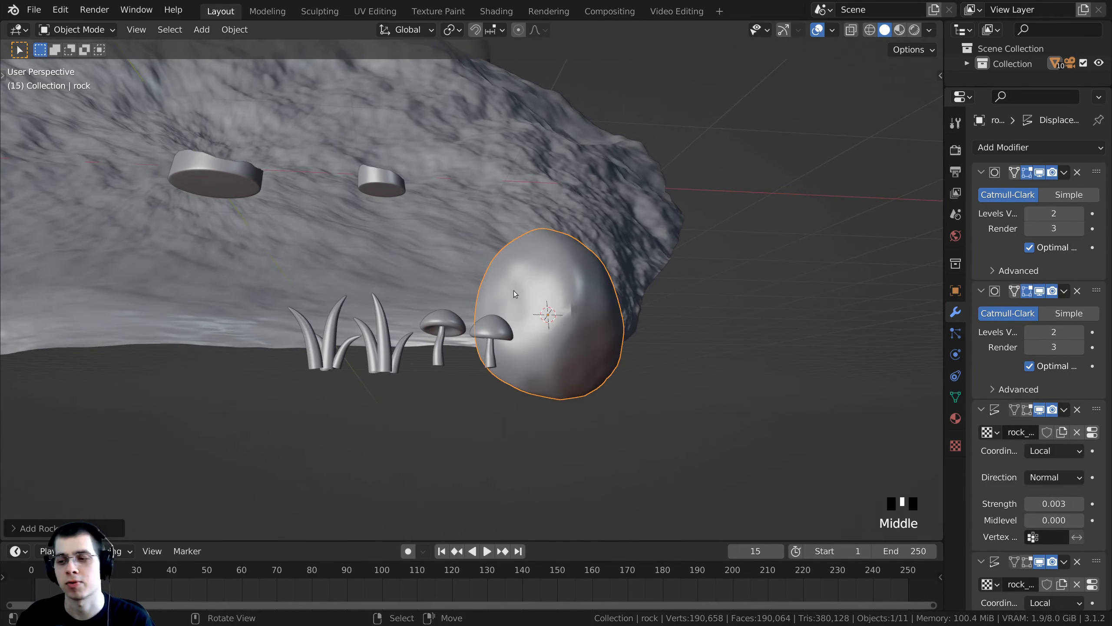
Set the number of generated rocks to 3 in the Add Rocks settings.
{"action": "left_click", "coordinate": [10, 528]}
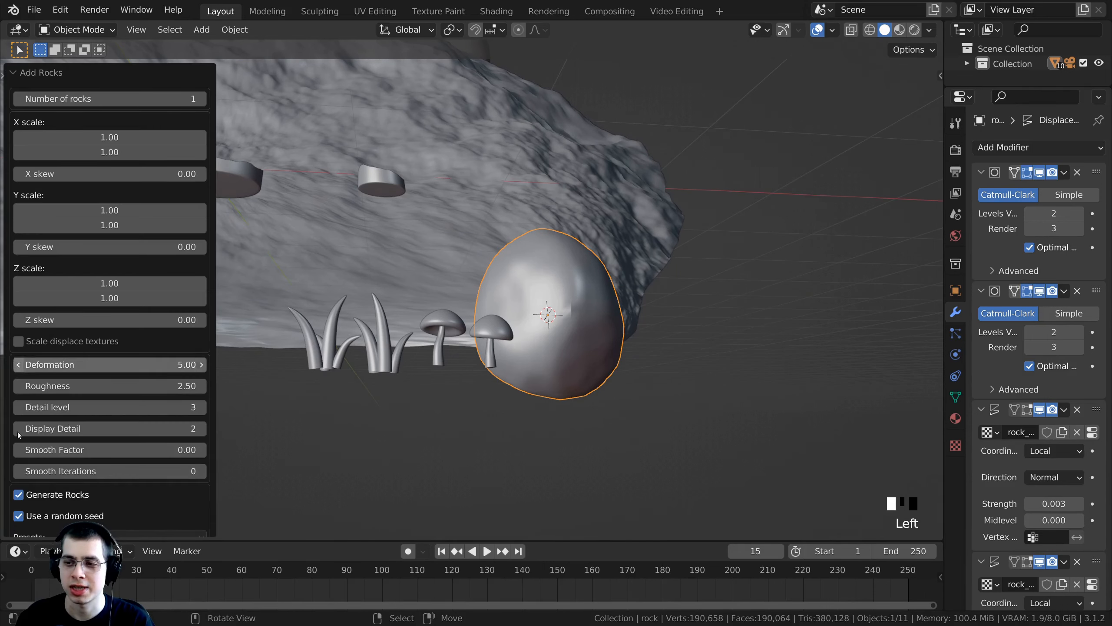
{"action": "scroll", "coordinate": [101, 405], "scroll_direction": "up", "scroll_amount": 8}
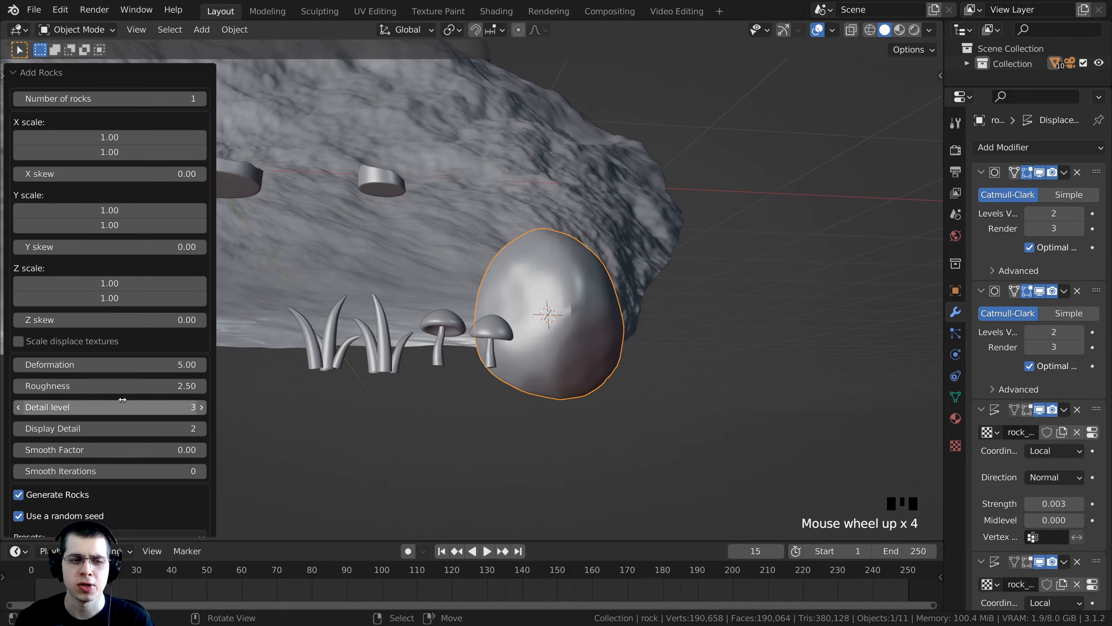
{"action": "scroll", "coordinate": [101, 386], "scroll_direction": "down", "scroll_amount": 1}
{"action": "scroll", "coordinate": [101, 363], "scroll_direction": "up", "scroll_amount": 7}
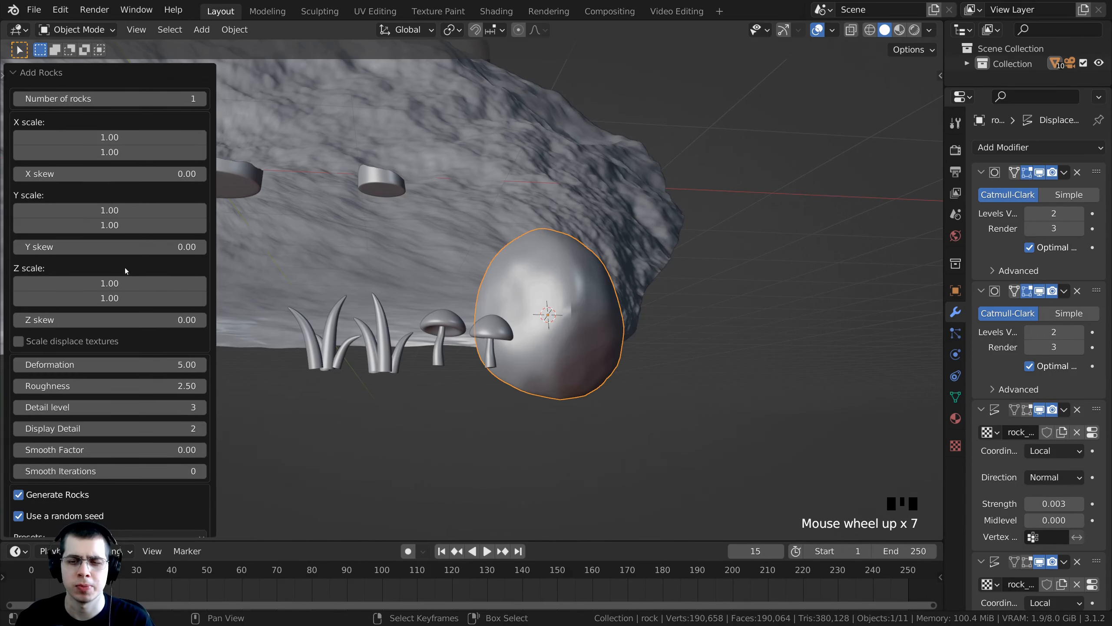
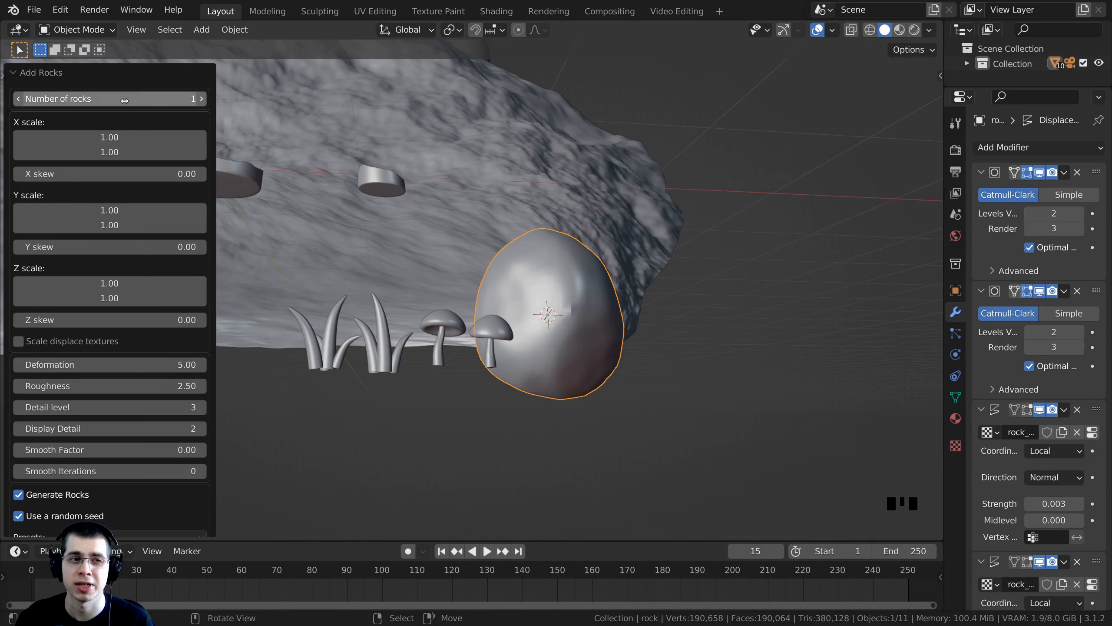
{"action": "left_click", "coordinate": [202, 99]}
{"action": "left_click", "coordinate": [202, 99]}
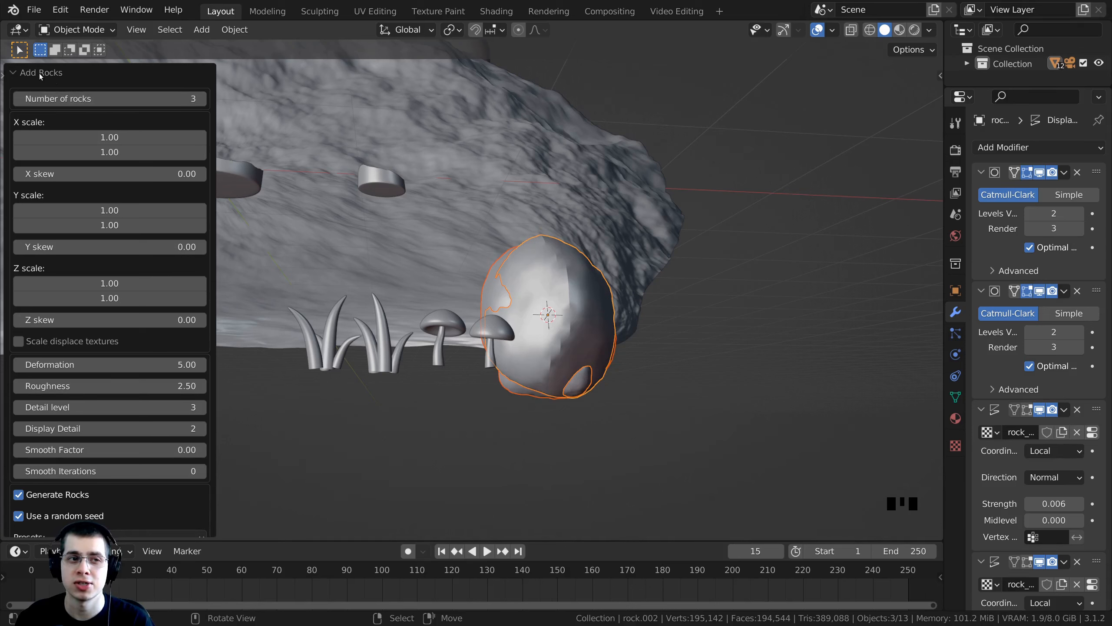
Move two of the overlapping rocks away from the third so all three stand separately in a row.
{"action": "left_click", "coordinate": [484, 324]}
{"action": "middle_click_drag", "start_coordinate": [483, 323], "coordinate": [507, 302]}
{"action": "scroll", "coordinate": [503, 307], "scroll_direction": "up", "scroll_amount": 2}
{"action": "key", "text": "g"}
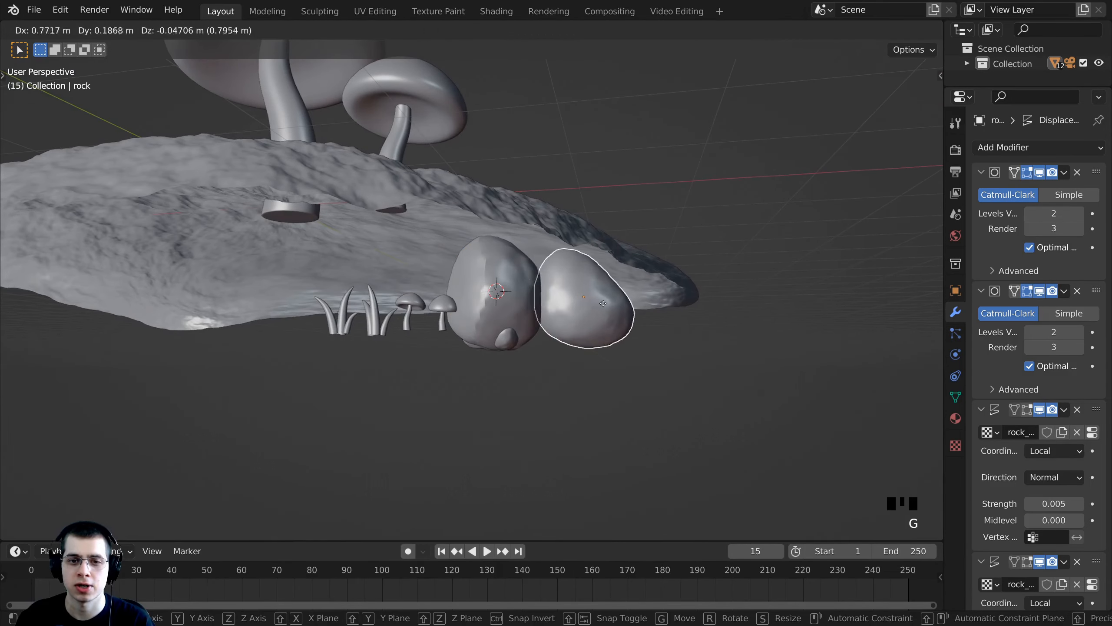
{"action": "left_click", "coordinate": [603, 307]}
{"action": "left_click", "coordinate": [525, 303]}
{"action": "key", "text": "g"}
{"action": "left_click", "coordinate": [774, 305]}
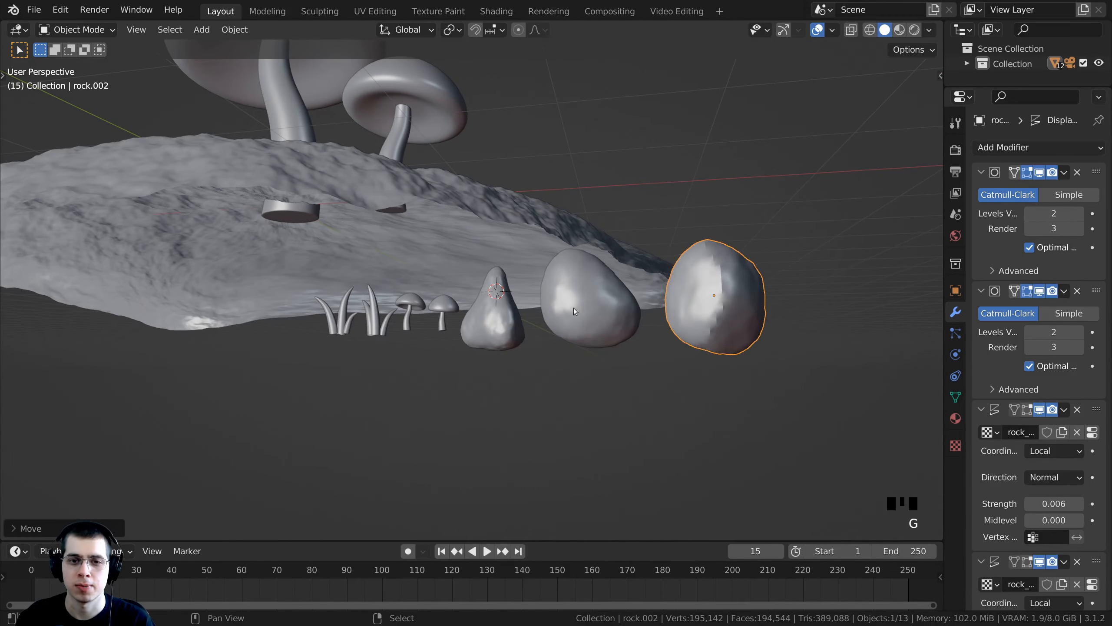
Select all three rocks together and scale them down closer to the size of the grass plants.
{"action": "right_click", "coordinate": [602, 309], "text": "shift"}
{"action": "right_click", "coordinate": [518, 322], "text": "shift"}
{"action": "middle_click_drag", "start_coordinate": [547, 329], "coordinate": [562, 332]}
{"action": "middle_click_drag", "start_coordinate": [562, 331], "coordinate": [618, 324], "text": "shift"}
{"action": "right_click", "coordinate": [734, 291]}
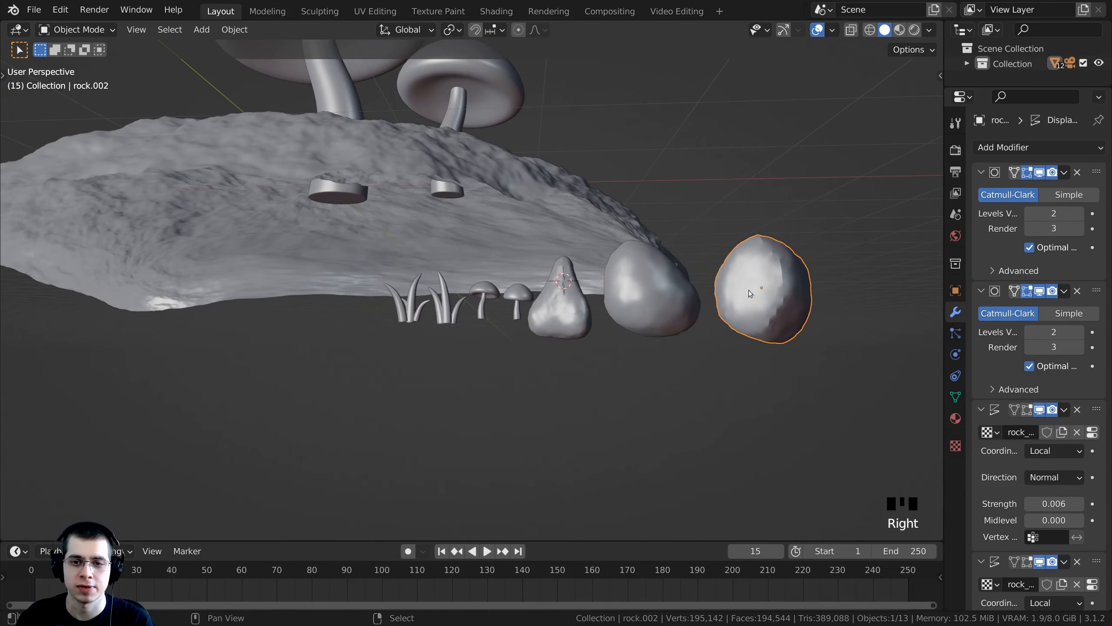
{"action": "right_click", "coordinate": [673, 298], "text": "shift"}
{"action": "right_click", "coordinate": [567, 321], "text": "shift"}
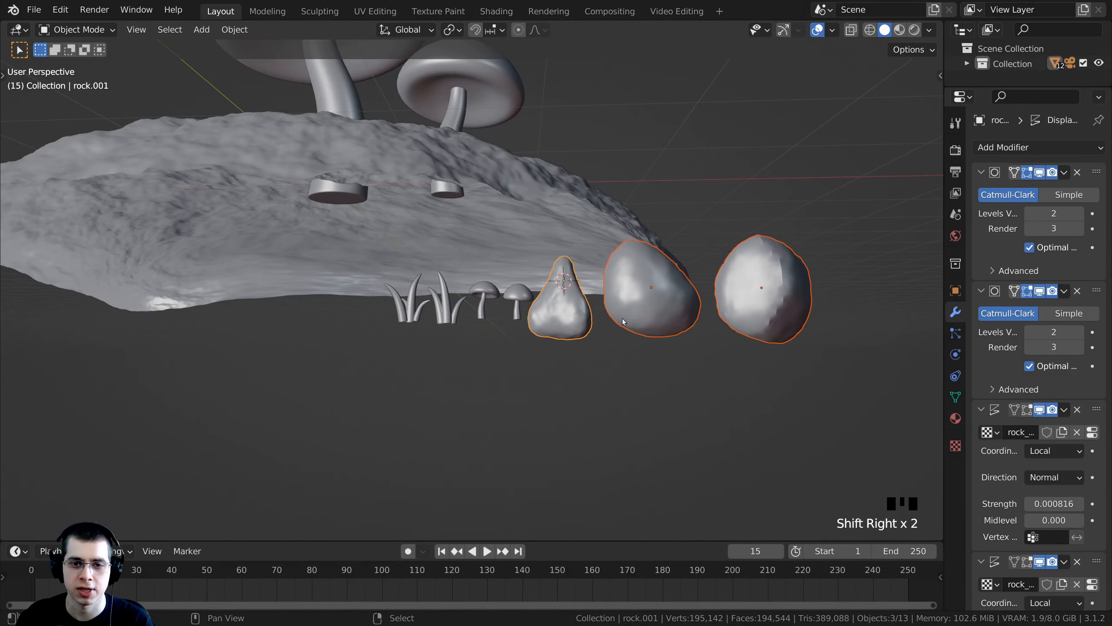
{"action": "scroll", "coordinate": [844, 310], "scroll_direction": "up", "scroll_amount": 1}
{"action": "key", "text": "s"}
{"action": "left_click", "coordinate": [755, 298]}
Move the three rocks over to the grass plants and scale them down further.
{"action": "key", "text": "g"}
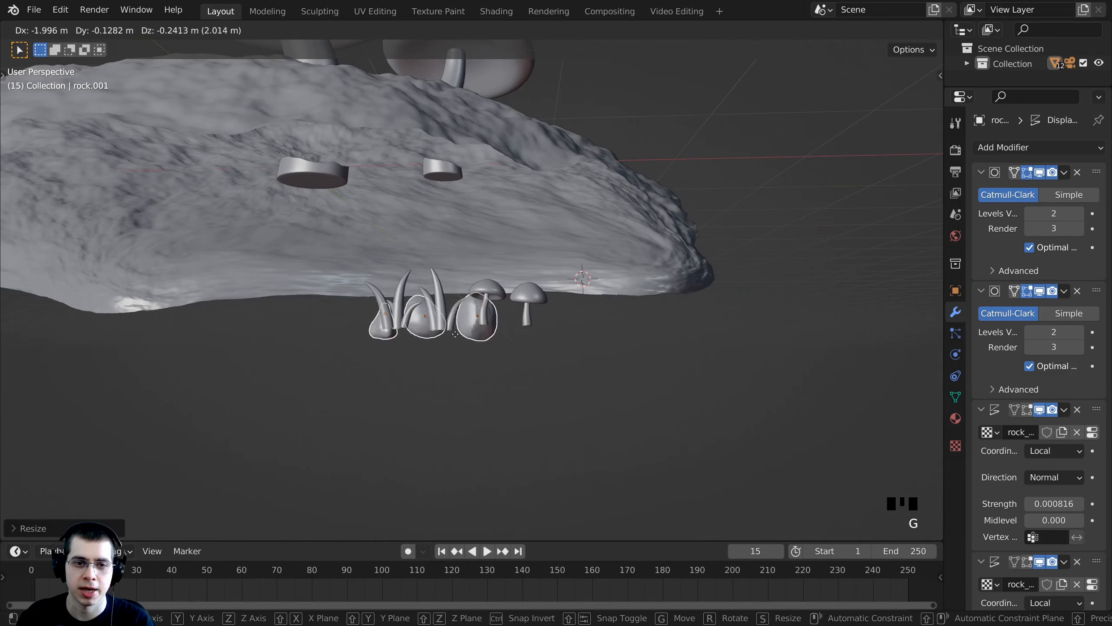
{"action": "left_click", "coordinate": [416, 330]}
{"action": "middle_click_drag", "start_coordinate": [477, 328], "coordinate": [384, 326], "text": "shift"}
{"action": "scroll", "coordinate": [635, 324], "scroll_direction": "up", "scroll_amount": 2}
{"action": "key", "text": "s"}
{"action": "left_click", "coordinate": [581, 320]}
Shrink the rocks once more and place them beside the grass, on the side away from the mushrooms.
{"action": "key", "text": "g"}
{"action": "left_click", "coordinate": [637, 310]}
{"action": "key", "text": "g"}
{"action": "left_click", "coordinate": [573, 339]}
{"action": "key", "text": "s"}
{"action": "left_click", "coordinate": [547, 332]}
{"action": "key", "text": "g"}
{"action": "left_click", "coordinate": [554, 360]}
{"action": "key", "text": "g"}
{"action": "left_click", "coordinate": [884, 373]}
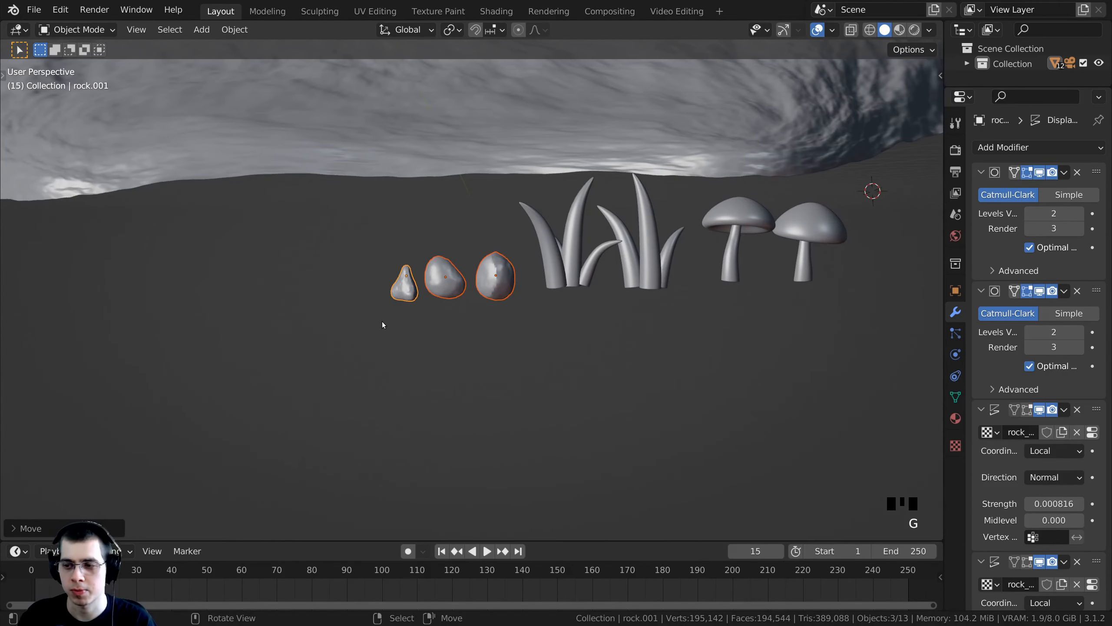
In Edit Mode, move the top vertex of the pointed rock's cage downward to make the rock shorter and blunter.
{"action": "key", "text": "KP_Decimal"}
{"action": "left_click", "coordinate": [362, 332]}
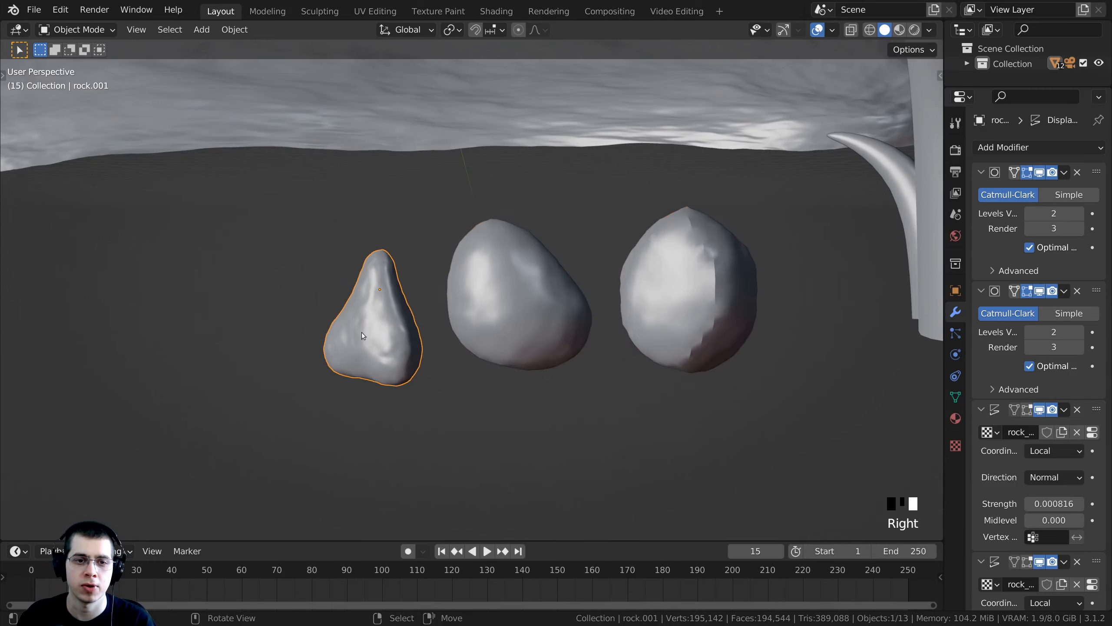
{"action": "middle_click_drag", "start_coordinate": [362, 332], "coordinate": [545, 332], "text": "shift"}
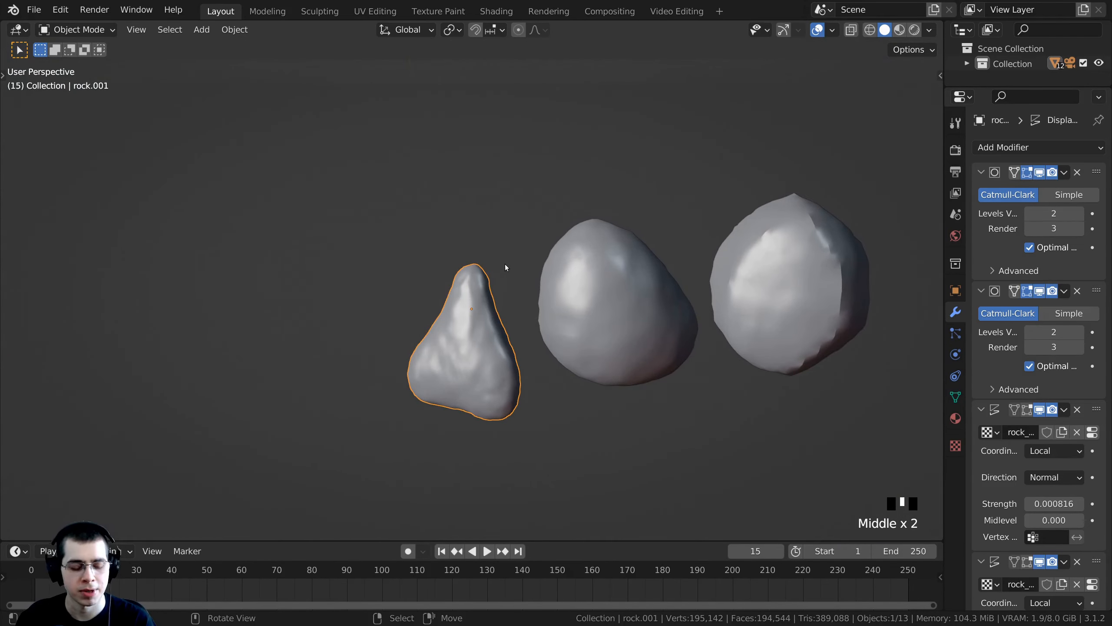
{"action": "key", "text": "Tab"}
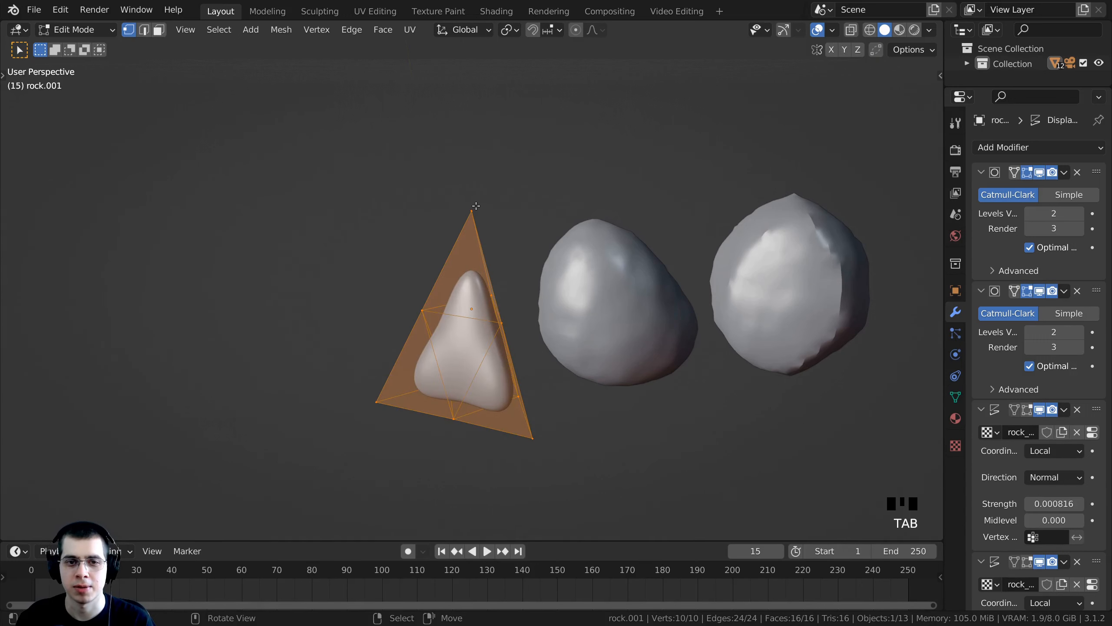
{"action": "right_click", "coordinate": [476, 205]}
{"action": "middle_click_drag", "start_coordinate": [477, 206], "coordinate": [512, 192]}
{"action": "key", "text": "g"}
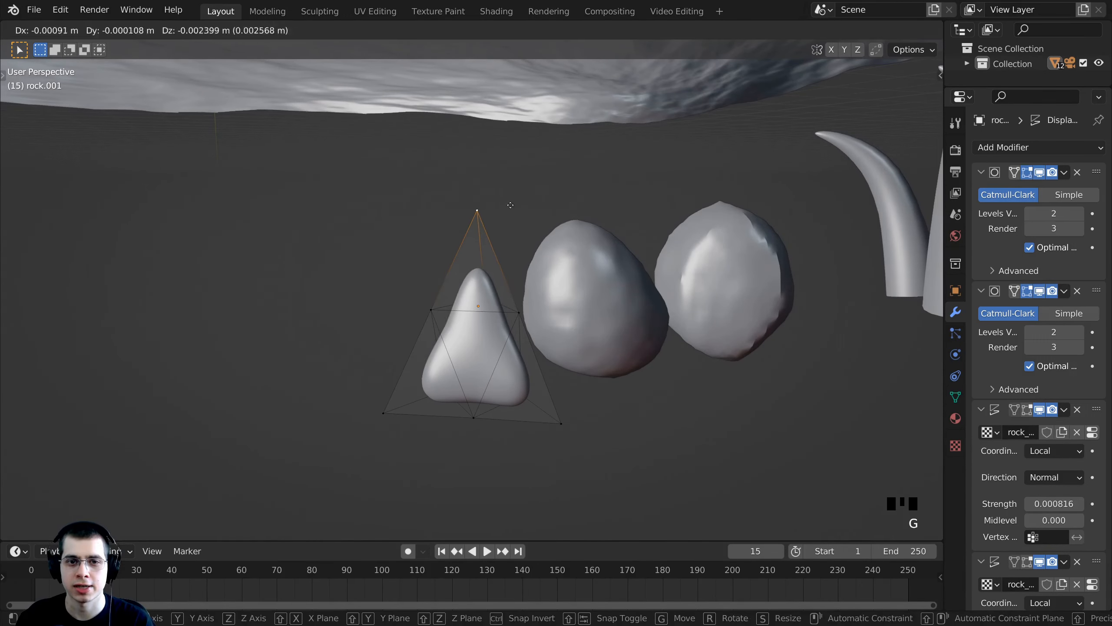
{"action": "left_click", "coordinate": [507, 277]}
Pull the base corner vertices of the same rock outward to widen its bottom.
{"action": "right_click", "coordinate": [382, 414]}
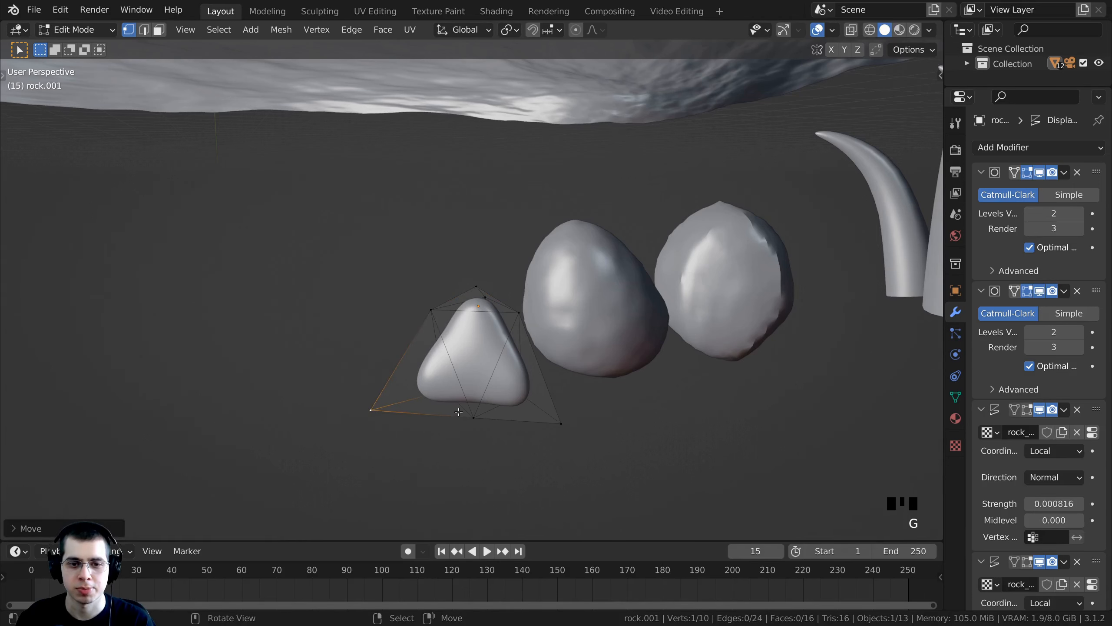
{"action": "middle_click_drag", "start_coordinate": [381, 416], "coordinate": [319, 412]}
{"action": "key", "text": "g"}
{"action": "left_click", "coordinate": [257, 419]}
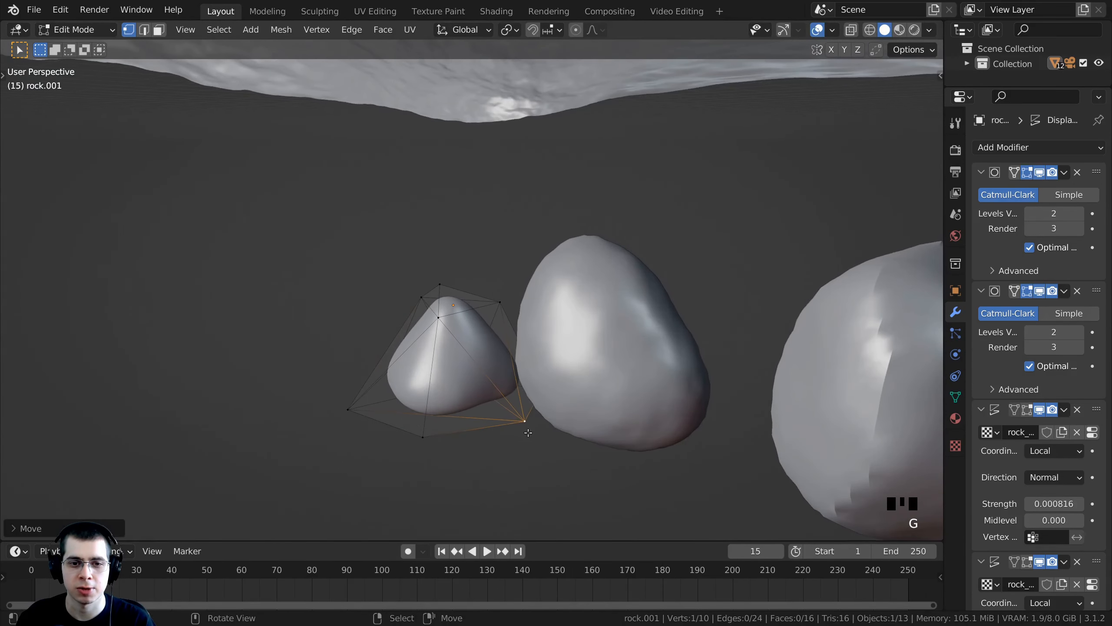
{"action": "key", "text": "Tab"}
{"action": "middle_click_drag", "start_coordinate": [526, 422], "coordinate": [527, 472]}
Select the upper vertices of this rock's cage and move them down together along the Z axis.
{"action": "key", "text": "Tab"}
{"action": "right_click", "coordinate": [465, 312]}
{"action": "right_click", "coordinate": [470, 315], "text": "shift"}
{"action": "right_click", "coordinate": [418, 304], "text": "shift"}
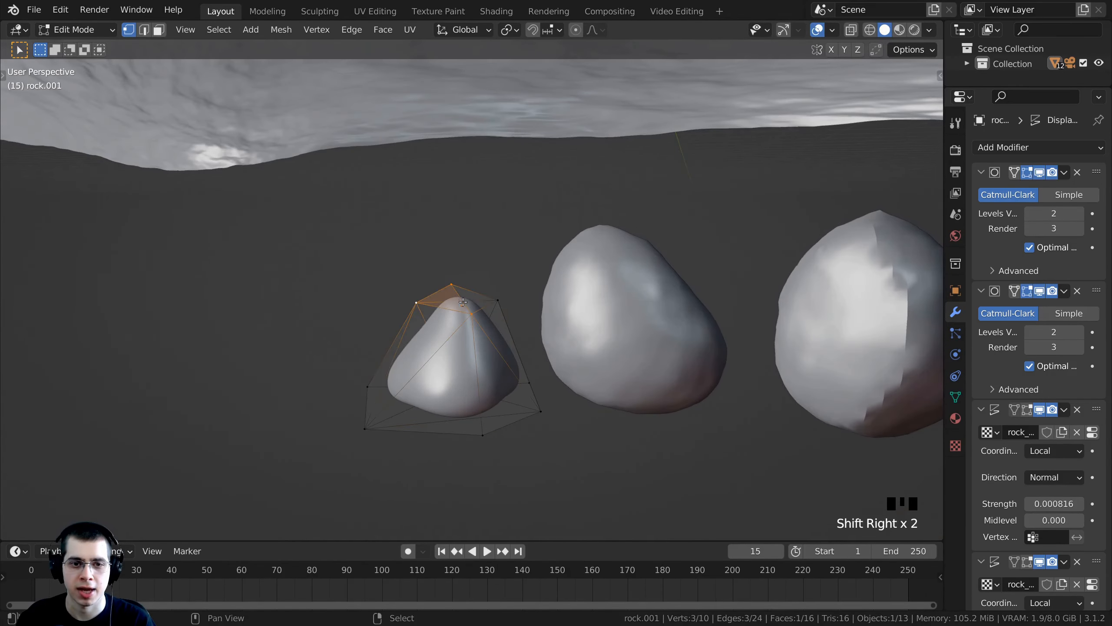
{"action": "right_click", "coordinate": [497, 301], "text": "shift"}
{"action": "middle_click_drag", "start_coordinate": [498, 303], "coordinate": [548, 324], "text": "shift"}
{"action": "middle_click_drag", "start_coordinate": [547, 324], "coordinate": [576, 323]}
{"action": "key", "text": "g"}
{"action": "key", "text": "z"}
{"action": "left_click", "coordinate": [524, 357]}
In Object Mode, scale the flattened rock up to about the width of its neighbour.
{"action": "key", "text": "Tab"}
{"action": "right_click", "coordinate": [521, 343]}
{"action": "scroll", "coordinate": [564, 326], "scroll_direction": "up", "scroll_amount": 2}
{"action": "key", "text": "s"}
{"action": "left_click", "coordinate": [565, 316]}
{"action": "key", "text": "g"}
{"action": "right_click", "coordinate": [565, 316]}
Select the rock nearest the grass and widen the properties editor so its modifier settings are readable.
{"action": "right_click", "coordinate": [587, 322]}
{"action": "scroll", "coordinate": [609, 315], "scroll_direction": "up", "scroll_amount": 2}
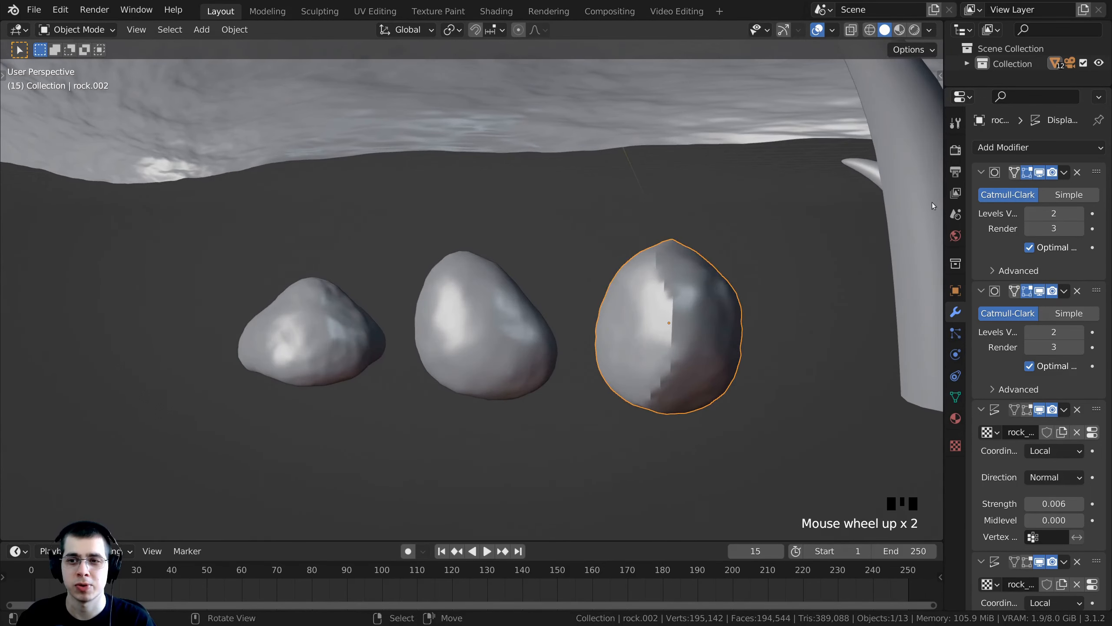
{"action": "left_click_drag", "start_coordinate": [943, 200], "coordinate": [739, 201]}
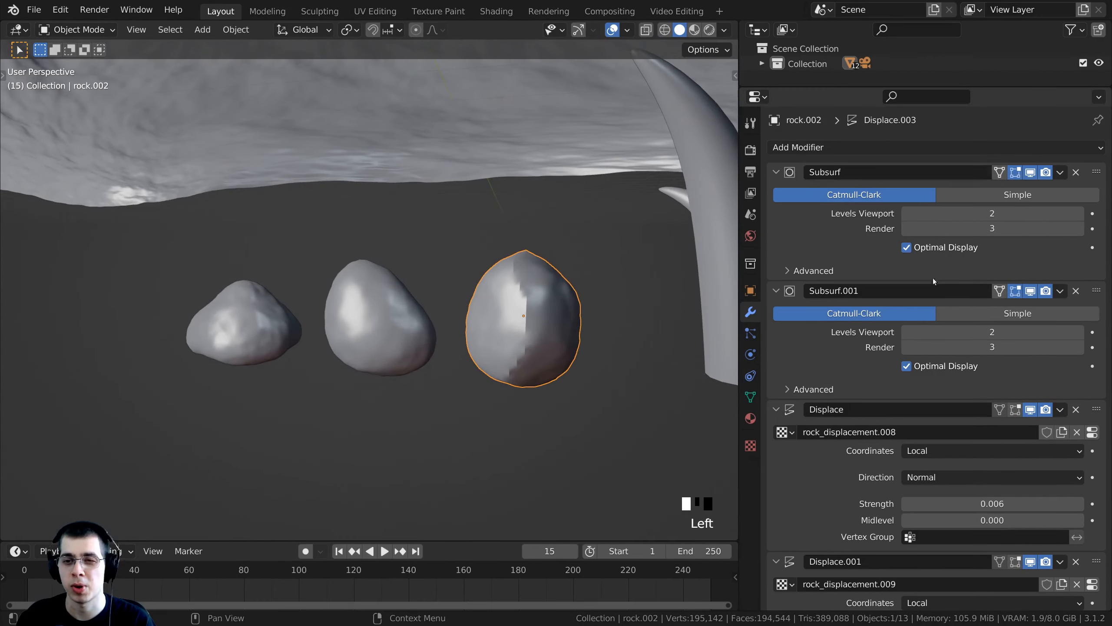
Try 4 viewport levels and 5 render levels on the selected rock's first Subsurf modifier.
{"action": "left_click", "coordinate": [1079, 213]}
{"action": "left_click", "coordinate": [1079, 228]}
{"action": "left_click", "coordinate": [1079, 213]}
{"action": "left_click", "coordinate": [1079, 228]}
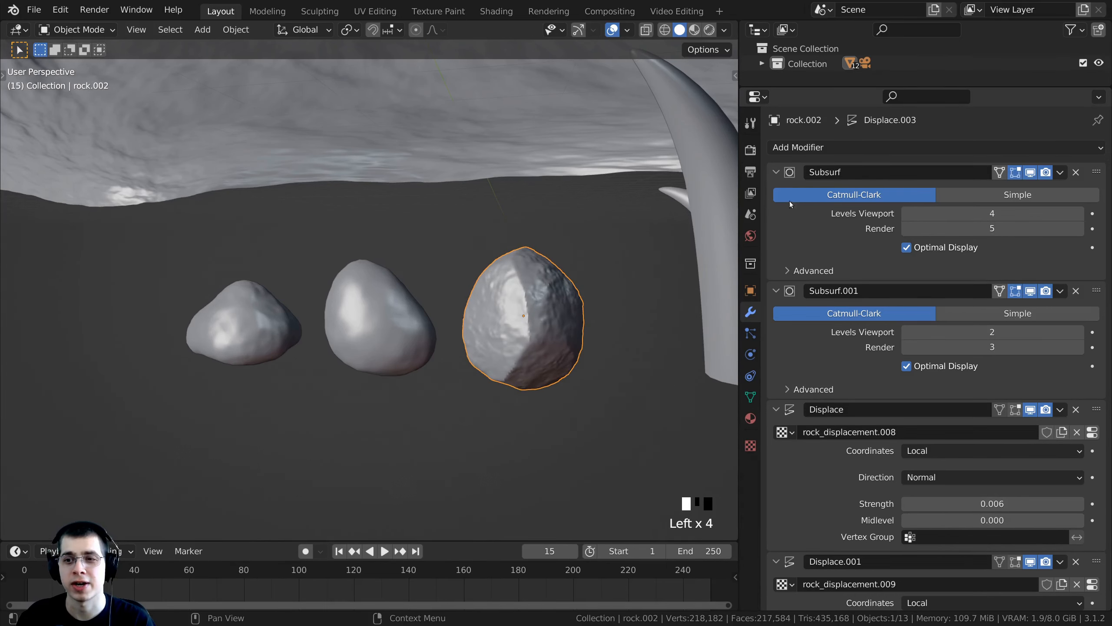
{"action": "middle_click_drag", "start_coordinate": [545, 280], "coordinate": [411, 296], "text": "shift"}
{"action": "scroll", "coordinate": [412, 296], "scroll_direction": "up", "scroll_amount": 3}
{"action": "scroll", "coordinate": [412, 296], "scroll_direction": "up", "scroll_amount": 1}
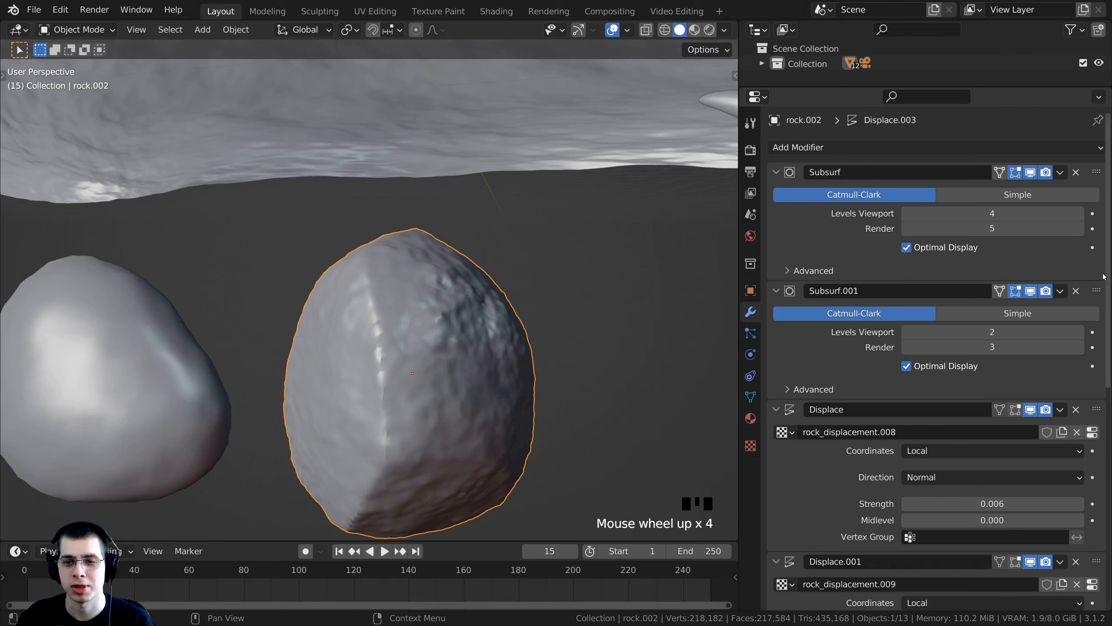
Try 3 viewport levels on the rock's second Subsurf modifier and inspect the denser surface up close.
{"action": "left_click", "coordinate": [1078, 331]}
{"action": "middle_click_drag", "start_coordinate": [525, 369], "coordinate": [508, 328], "text": "shift"}
{"action": "scroll", "coordinate": [517, 352], "scroll_direction": "up", "scroll_amount": 2}
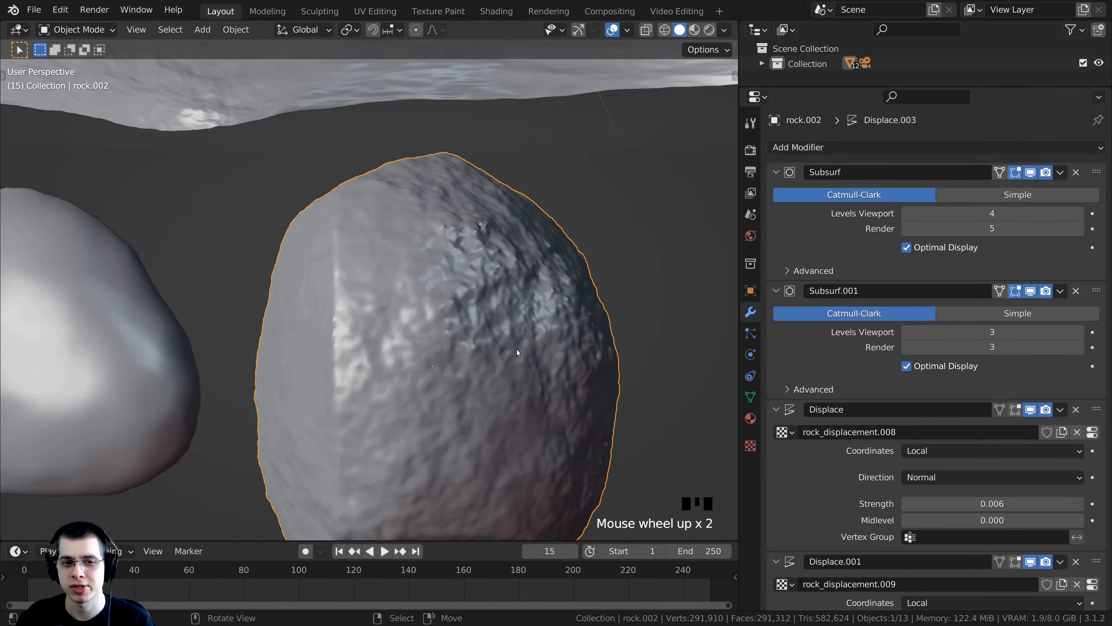
{"action": "mouse_move", "coordinate": [479, 269]}
{"action": "middle_mouse_down"}
{"action": "mouse_move", "coordinate": [434, 307]}
{"action": "mouse_move", "coordinate": [461, 263]}
{"action": "middle_mouse_up"}
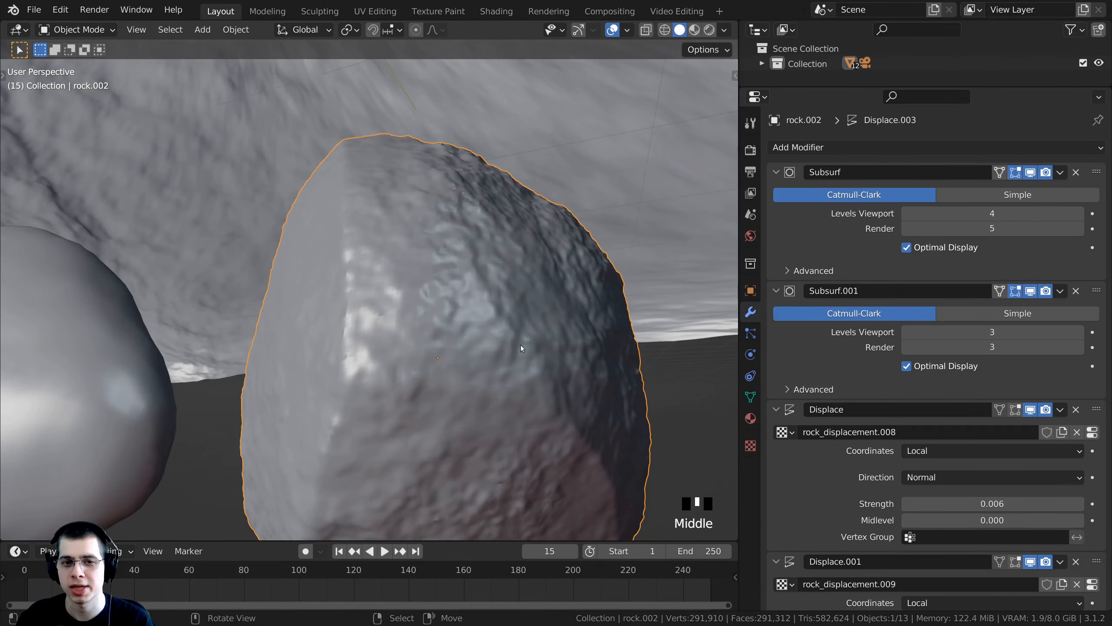
Lower the rock's first Subsurf to 2 viewport and 4 render levels, and its second Subsurf to 2 viewport levels.
{"action": "scroll", "coordinate": [587, 315], "scroll_direction": "down", "scroll_amount": 11}
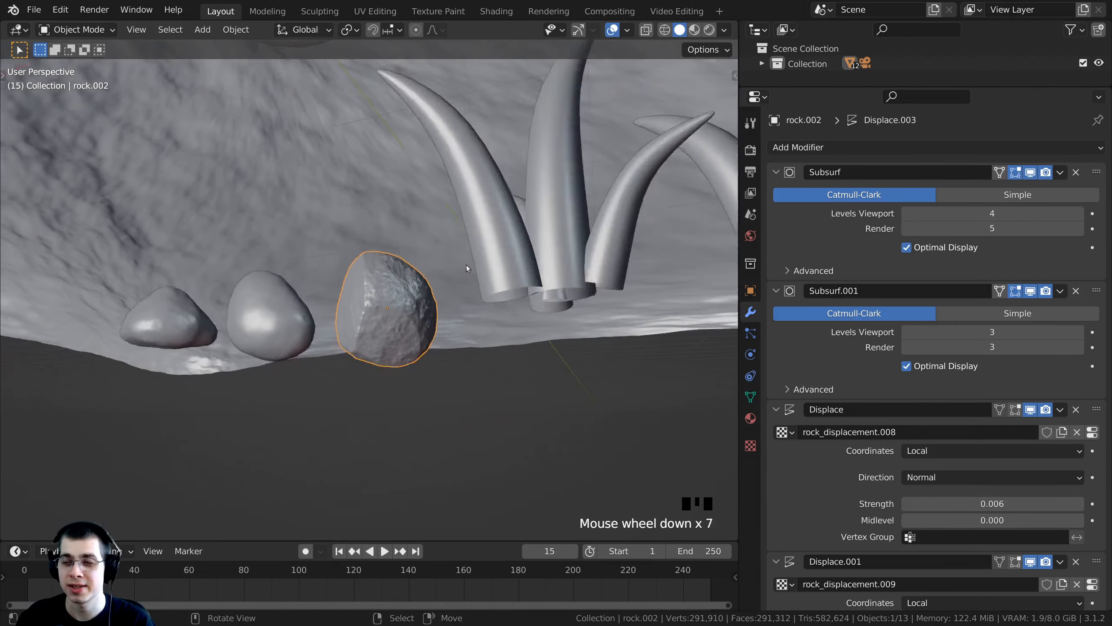
{"action": "middle_click_drag", "start_coordinate": [343, 238], "coordinate": [357, 271]}
{"action": "scroll", "coordinate": [371, 308], "scroll_direction": "up", "scroll_amount": 2}
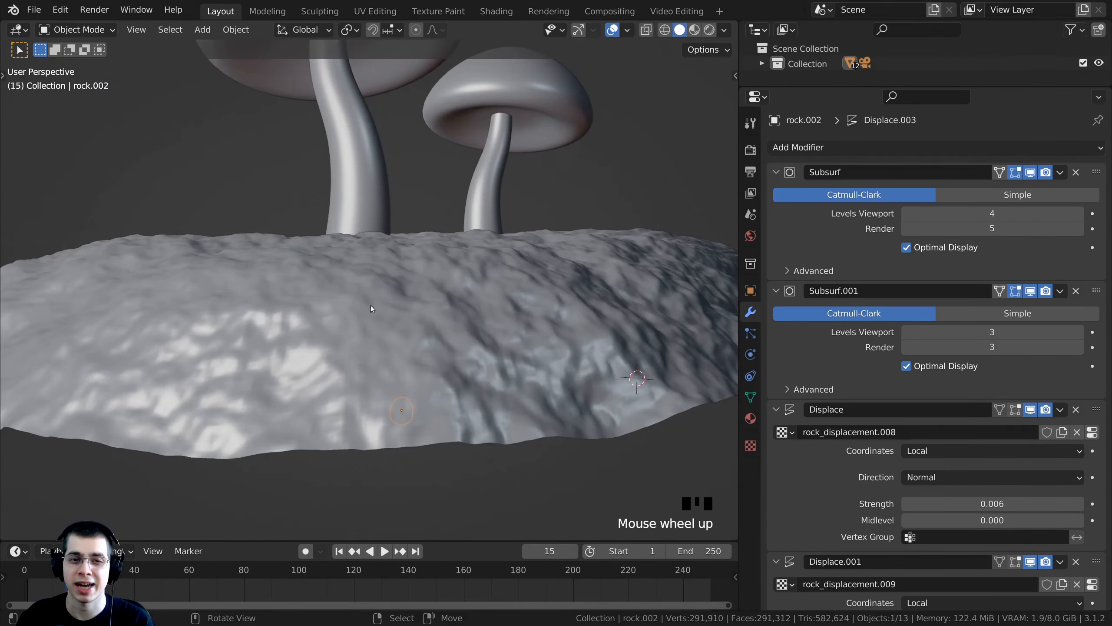
{"action": "middle_click_drag", "start_coordinate": [449, 365], "coordinate": [477, 339]}
{"action": "scroll", "coordinate": [460, 363], "scroll_direction": "up", "scroll_amount": 3}
{"action": "scroll", "coordinate": [504, 307], "scroll_direction": "up", "scroll_amount": 3}
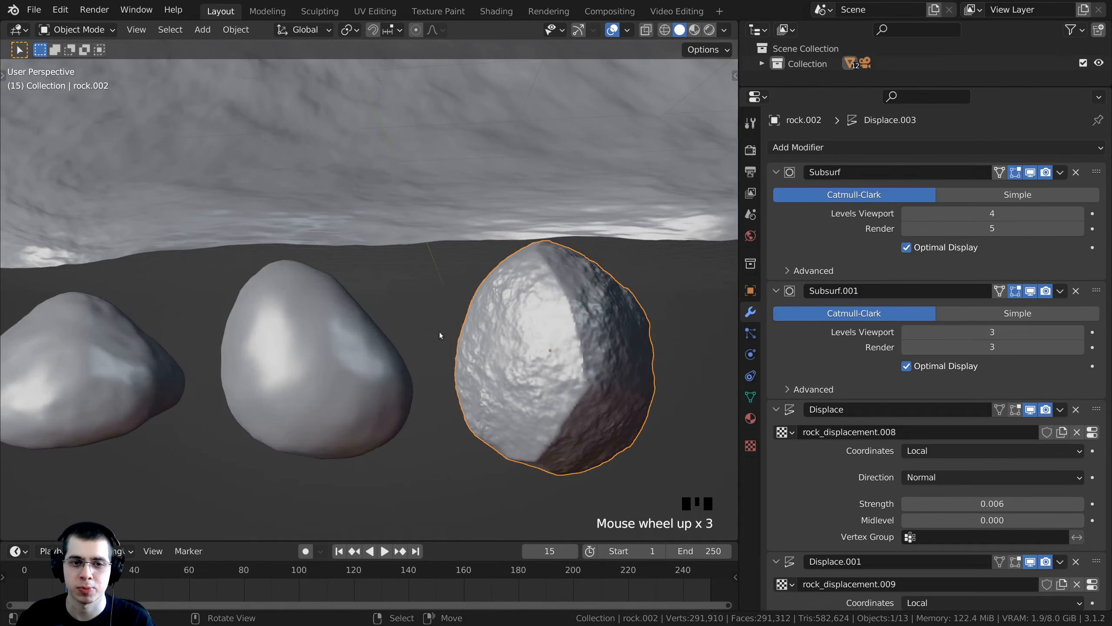
{"action": "left_click", "coordinate": [906, 213]}
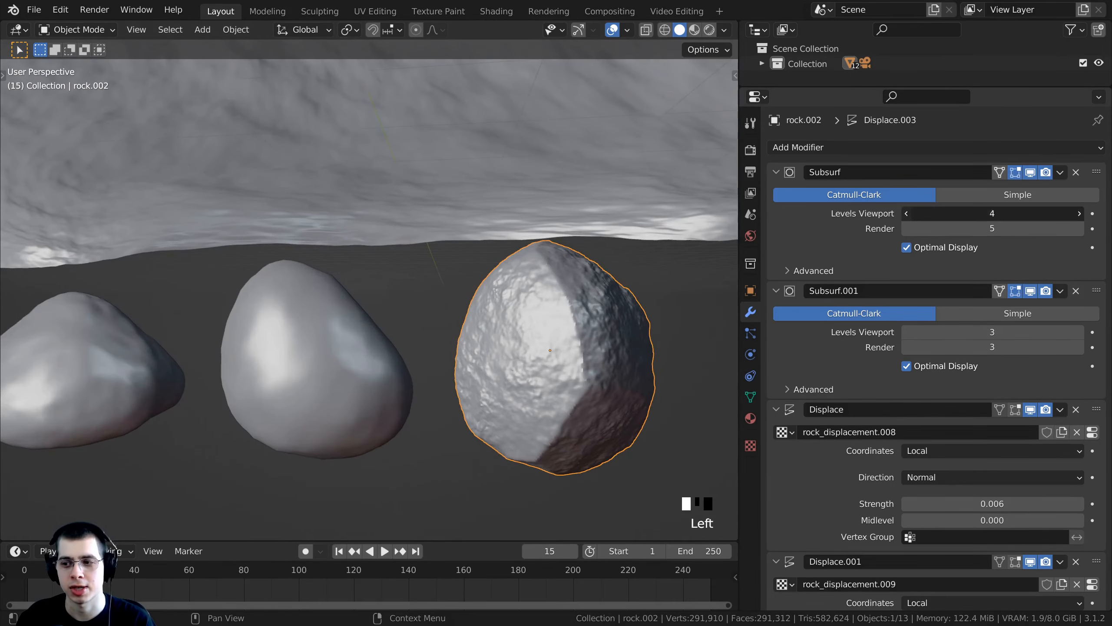
{"action": "left_click", "coordinate": [906, 213]}
{"action": "left_click", "coordinate": [905, 228]}
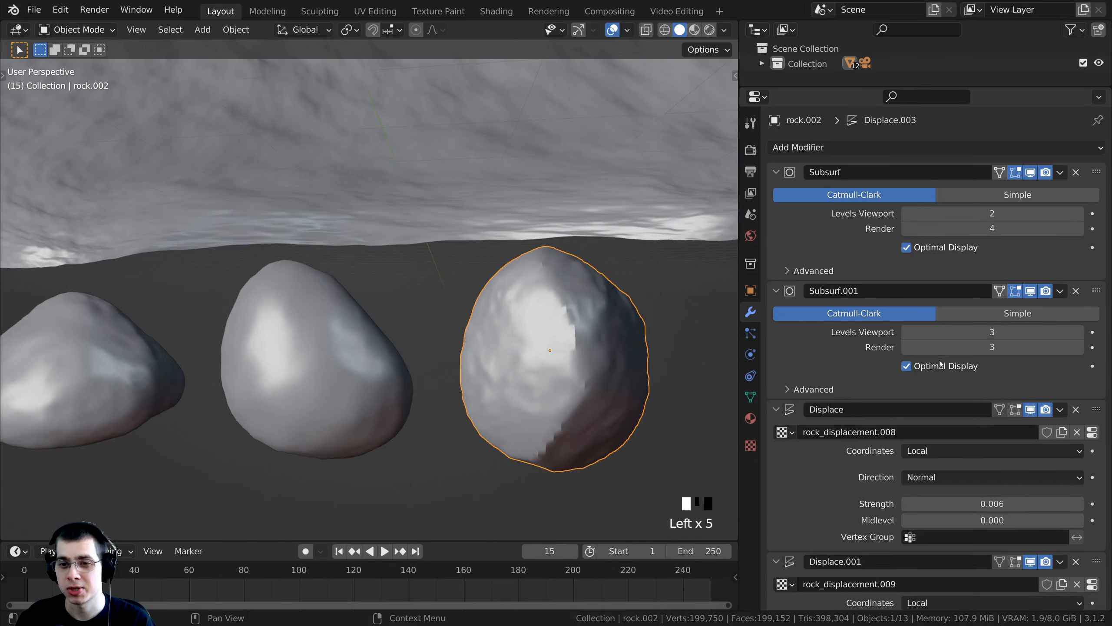
{"action": "left_click", "coordinate": [906, 332]}
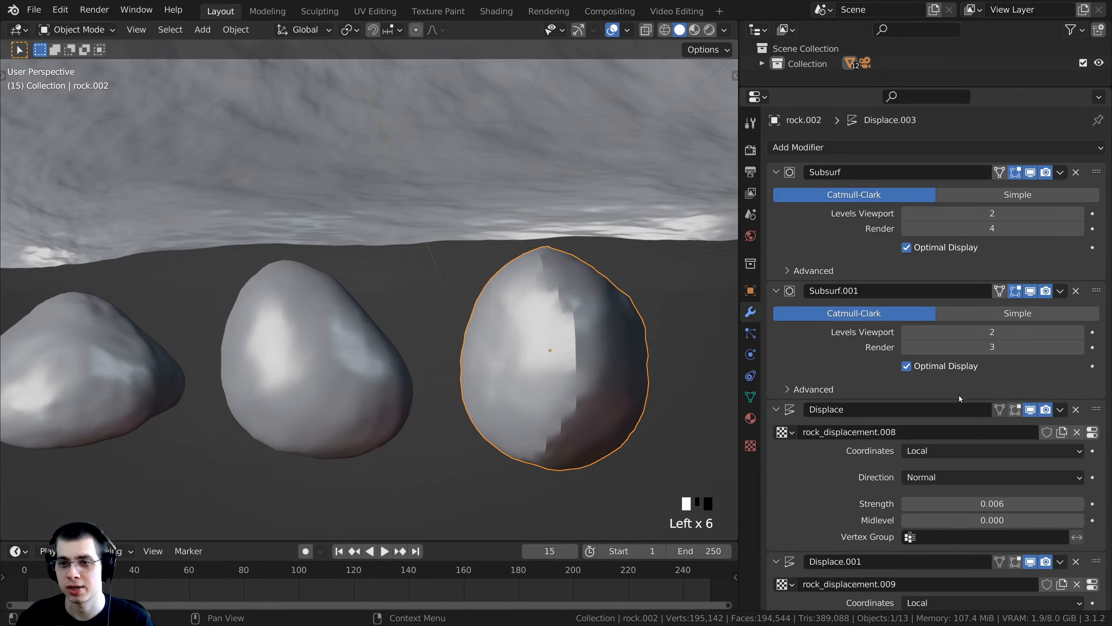
Review the selected rock's stack of subdivision and displacement modifiers alongside the three rocks.
{"action": "scroll", "coordinate": [447, 409], "scroll_direction": "down", "scroll_amount": 2}
{"action": "middle_click_drag", "start_coordinate": [447, 409], "coordinate": [521, 385], "text": "shift"}
{"action": "scroll", "coordinate": [919, 359], "scroll_direction": "down", "scroll_amount": 9}
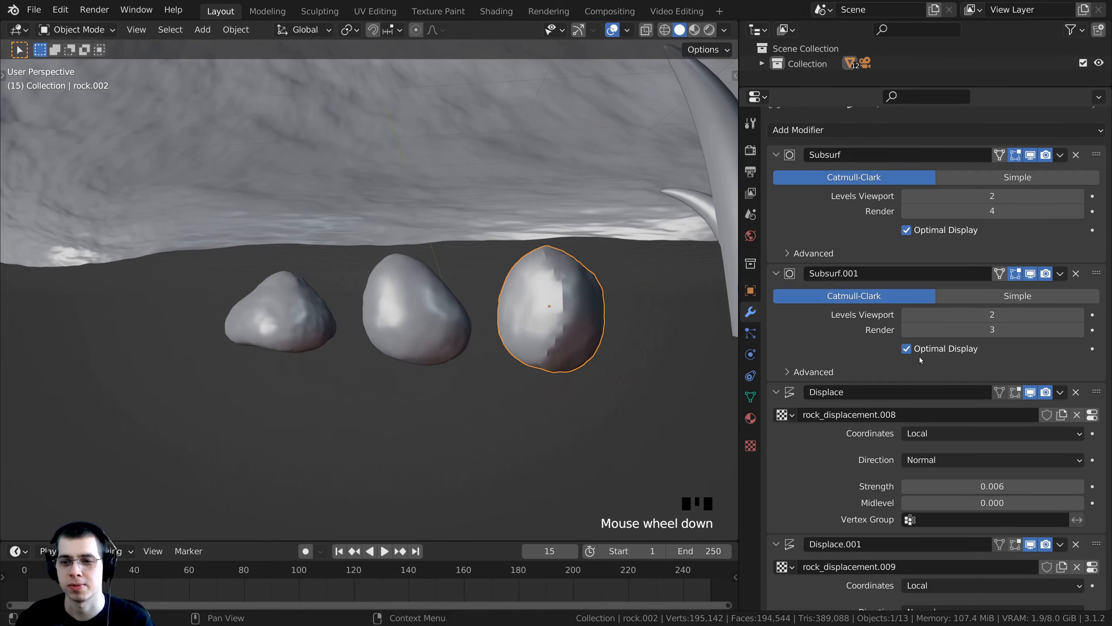
{"action": "scroll", "coordinate": [920, 358], "scroll_direction": "down", "scroll_amount": 1}
{"action": "scroll", "coordinate": [914, 249], "scroll_direction": "down", "scroll_amount": 9}
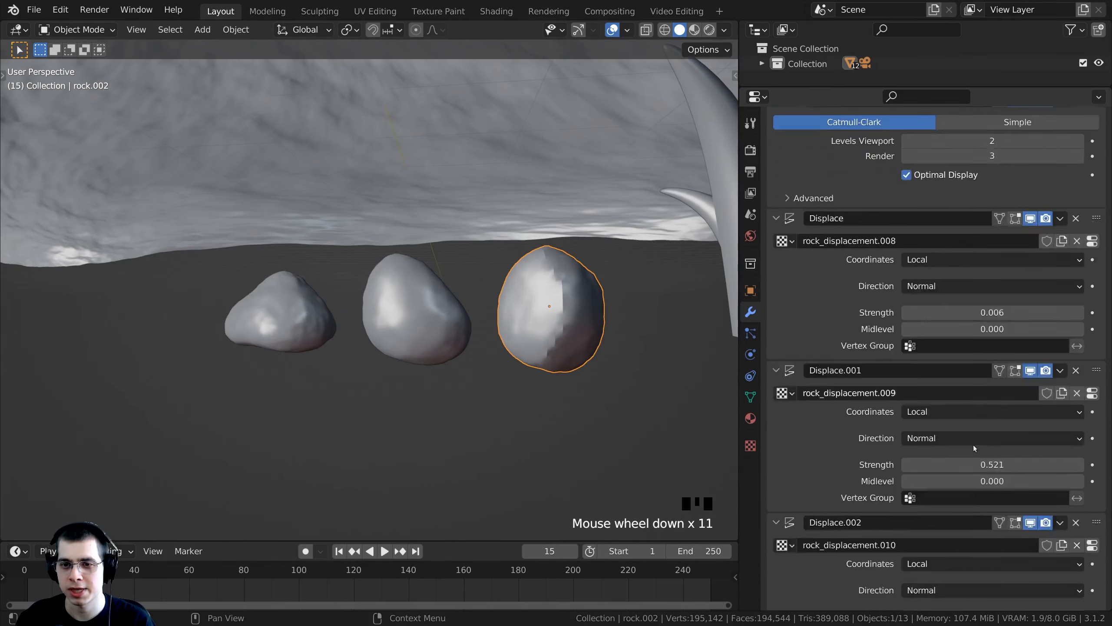
{"action": "scroll", "coordinate": [904, 321], "scroll_direction": "up", "scroll_amount": 19}
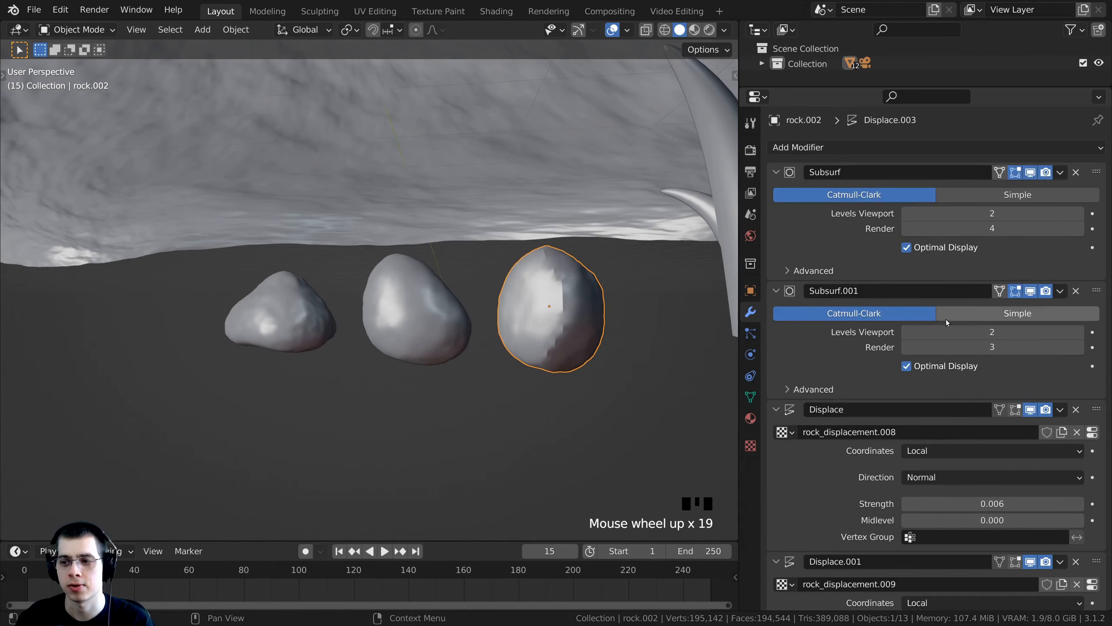
{"action": "scroll", "coordinate": [937, 351], "scroll_direction": "down", "scroll_amount": 7}
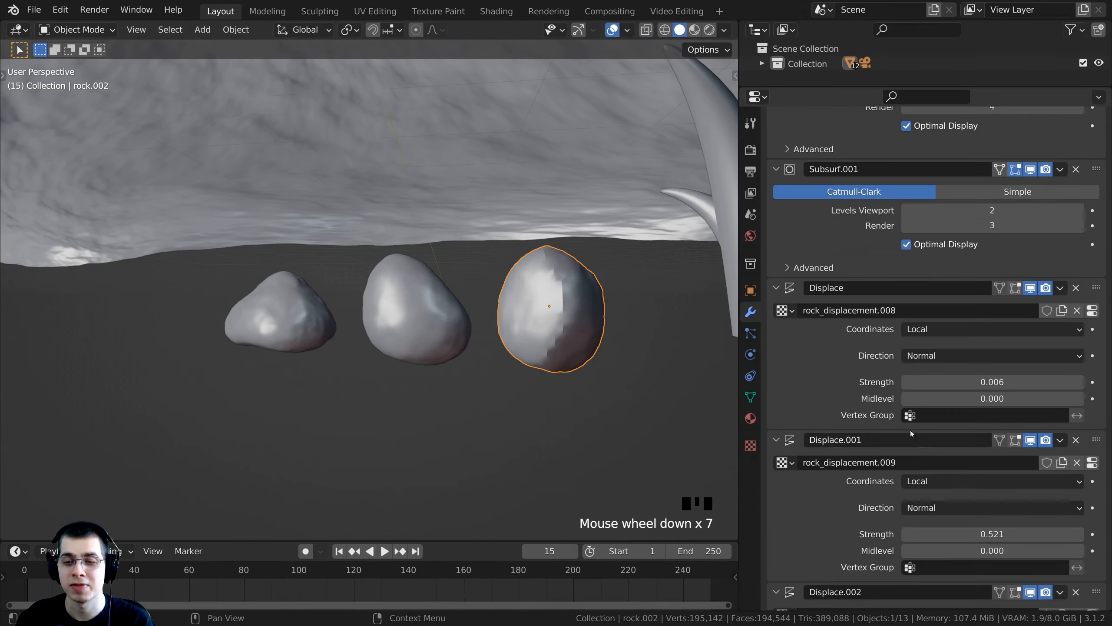
{"action": "middle_click_drag", "start_coordinate": [319, 339], "coordinate": [346, 324], "text": "shift"}
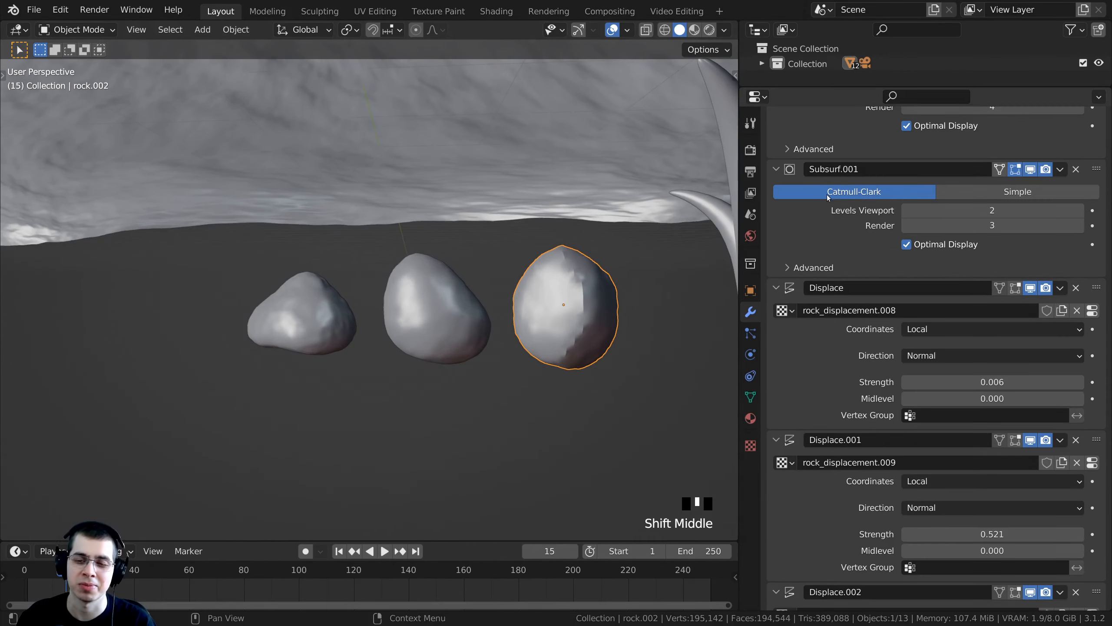
{"action": "scroll", "coordinate": [916, 493], "scroll_direction": "up", "scroll_amount": 10}
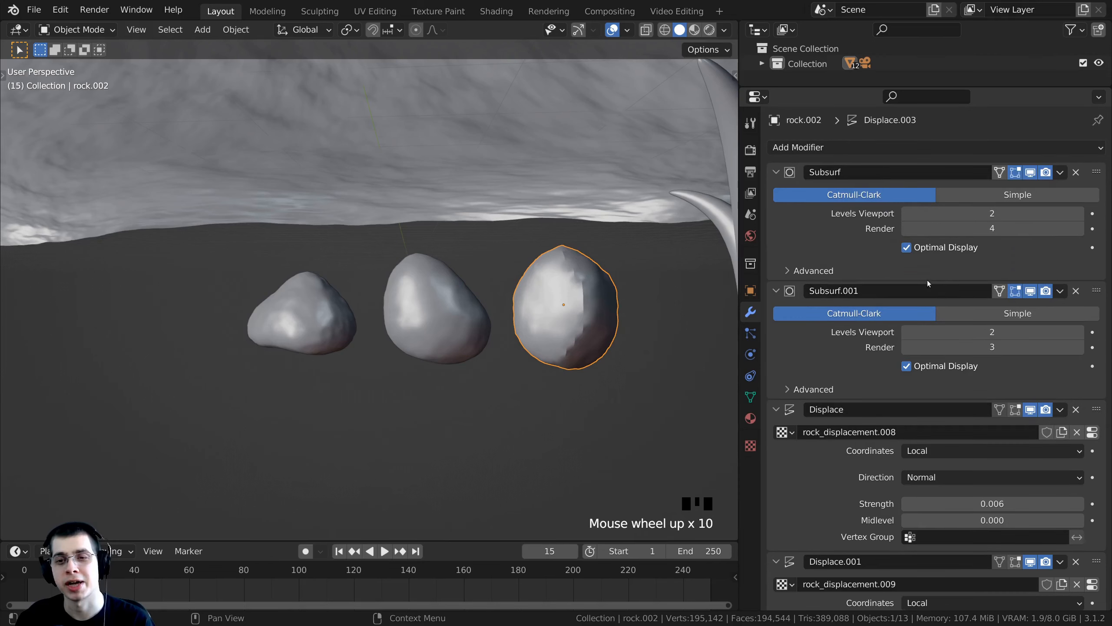
Select all three rocks and convert them to plain meshes with their modifiers applied.
{"action": "right_click", "coordinate": [439, 329]}
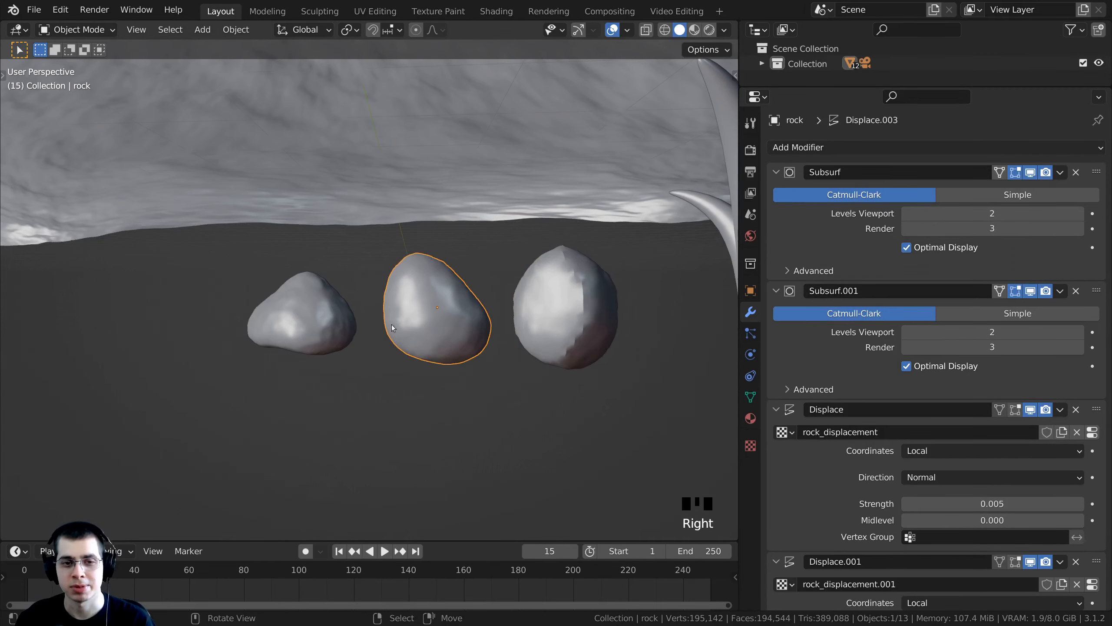
{"action": "right_click", "coordinate": [312, 324], "text": "shift"}
{"action": "right_click", "coordinate": [581, 326], "text": "shift"}
{"action": "middle_click_drag", "start_coordinate": [333, 324], "coordinate": [313, 245], "text": "shift"}
{"action": "left_click", "coordinate": [236, 30]}
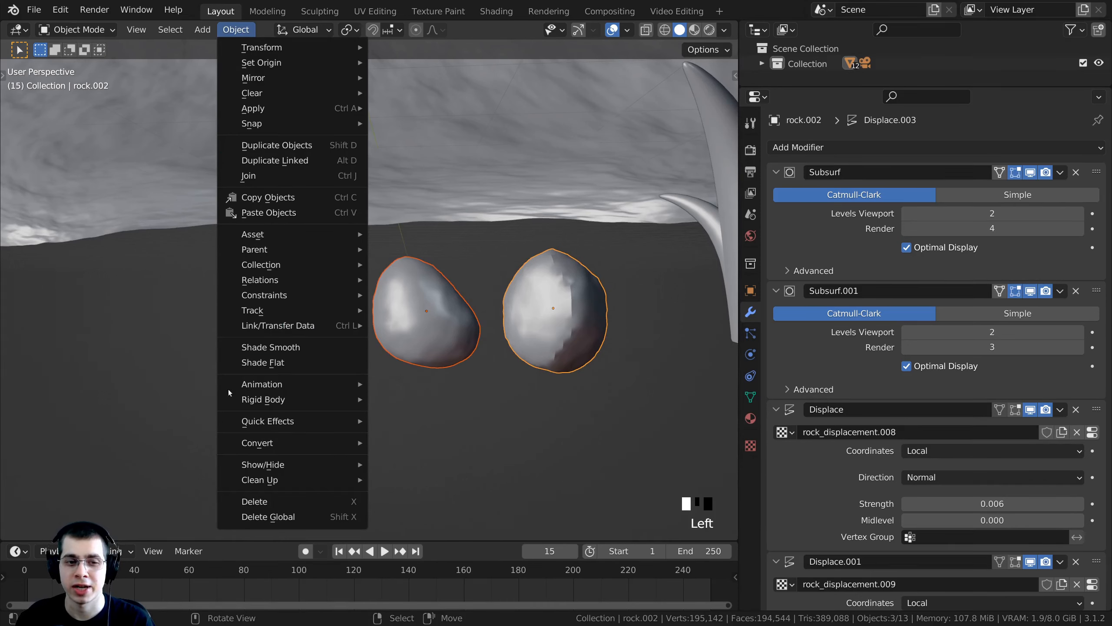
{"action": "mouse_move", "coordinate": [289, 446]}
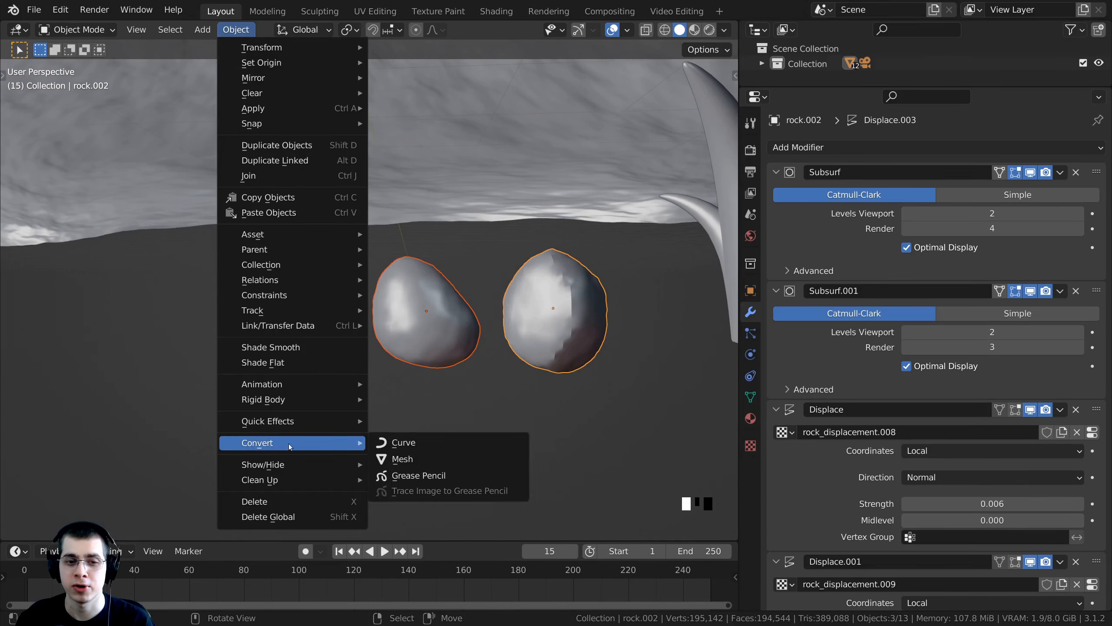
{"action": "left_click", "coordinate": [432, 459]}
Examine the vertex density of the three converted rocks in Edit Mode, and return to Object Mode.
{"action": "middle_click_drag", "start_coordinate": [514, 385], "coordinate": [447, 259]}
{"action": "scroll", "coordinate": [448, 248], "scroll_direction": "up", "scroll_amount": 2}
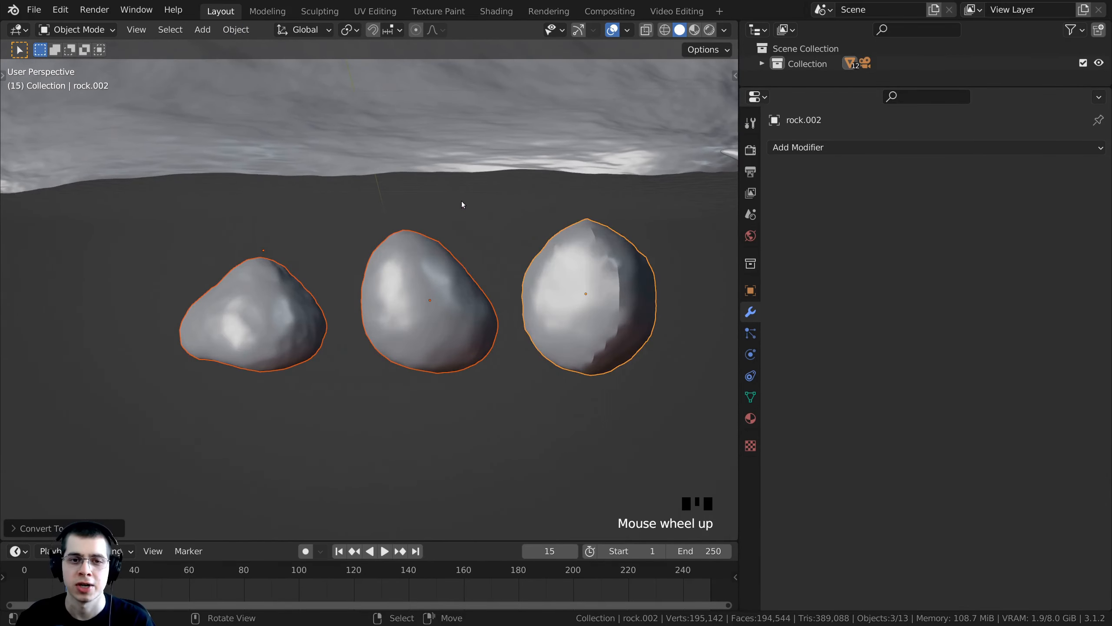
{"action": "key", "text": "Tab"}
{"action": "middle_click_drag", "start_coordinate": [451, 187], "coordinate": [449, 220]}
{"action": "scroll", "coordinate": [447, 222], "scroll_direction": "up", "scroll_amount": 2}
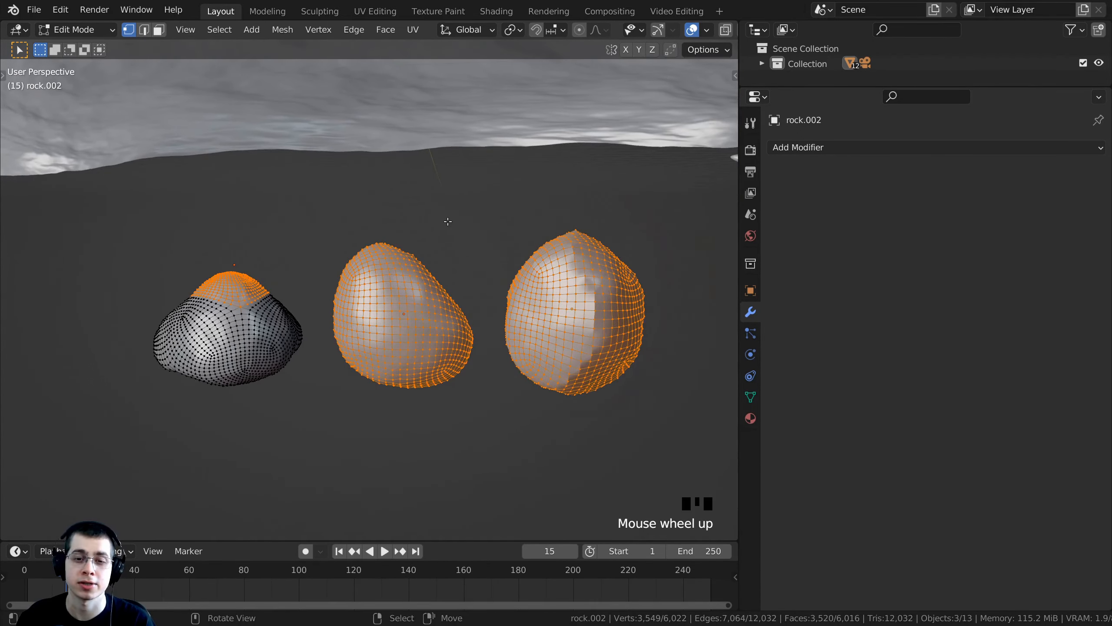
{"action": "scroll", "coordinate": [471, 301], "scroll_direction": "up", "scroll_amount": 1}
{"action": "scroll", "coordinate": [460, 281], "scroll_direction": "down", "scroll_amount": 1}
{"action": "key", "text": "Tab"}
Examine the surface shading of the rock nearest the grass up close.
{"action": "middle_click_drag", "start_coordinate": [435, 241], "coordinate": [389, 265], "text": "shift"}
{"action": "scroll", "coordinate": [388, 265], "scroll_direction": "up", "scroll_amount": 3}
{"action": "middle_click_drag", "start_coordinate": [628, 236], "coordinate": [584, 285], "text": "shift"}
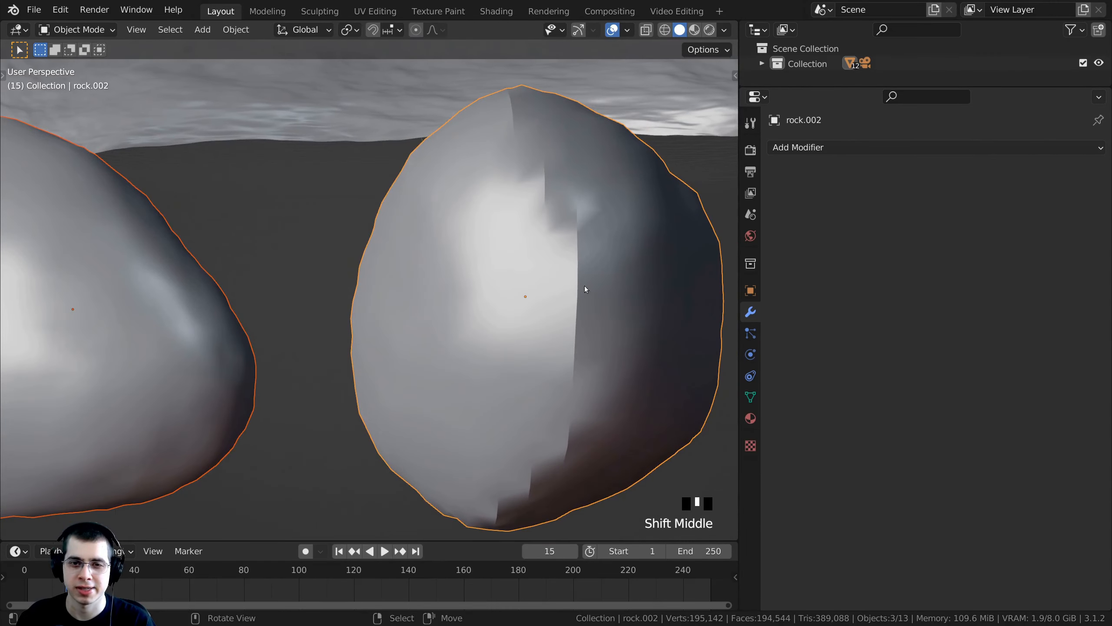
{"action": "scroll", "coordinate": [566, 240], "scroll_direction": "down", "scroll_amount": 1}
{"action": "middle_click_drag", "start_coordinate": [565, 240], "coordinate": [541, 244], "text": "shift"}
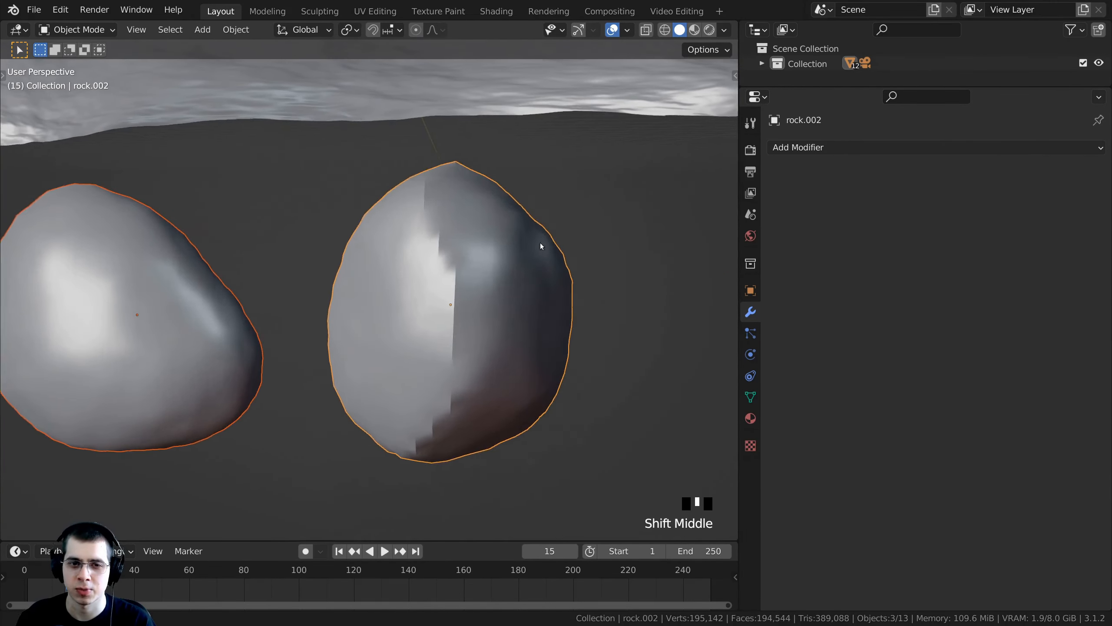
{"action": "scroll", "coordinate": [524, 253], "scroll_direction": "up", "scroll_amount": 1}
{"action": "scroll", "coordinate": [458, 294], "scroll_direction": "down", "scroll_amount": 2}
{"action": "scroll", "coordinate": [458, 295], "scroll_direction": "up", "scroll_amount": 2}
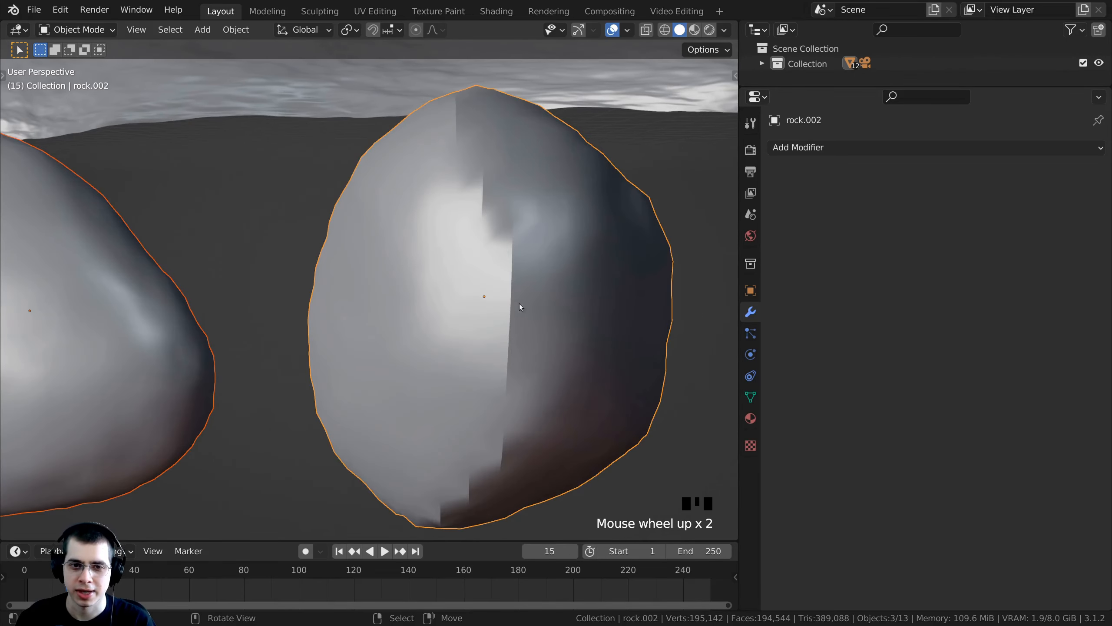
Turn off Auto Smooth in the normals settings of the rock nearest the grass.
{"action": "scroll", "coordinate": [519, 307], "scroll_direction": "down", "scroll_amount": 4}
{"action": "middle_click_drag", "start_coordinate": [427, 310], "coordinate": [508, 311], "text": "shift"}
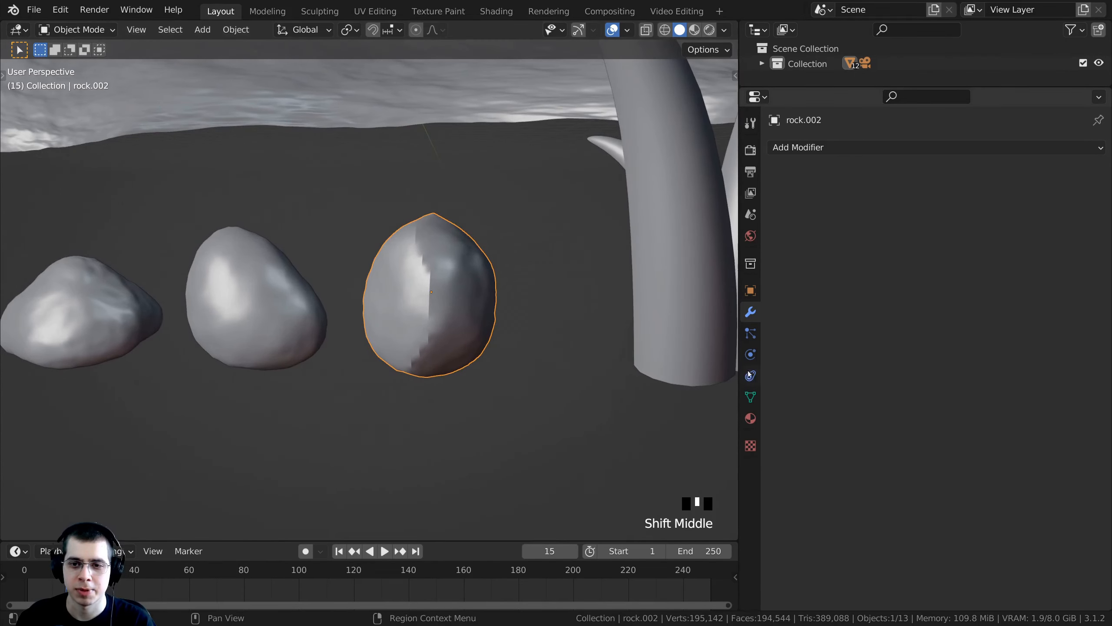
{"action": "left_click", "coordinate": [749, 397]}
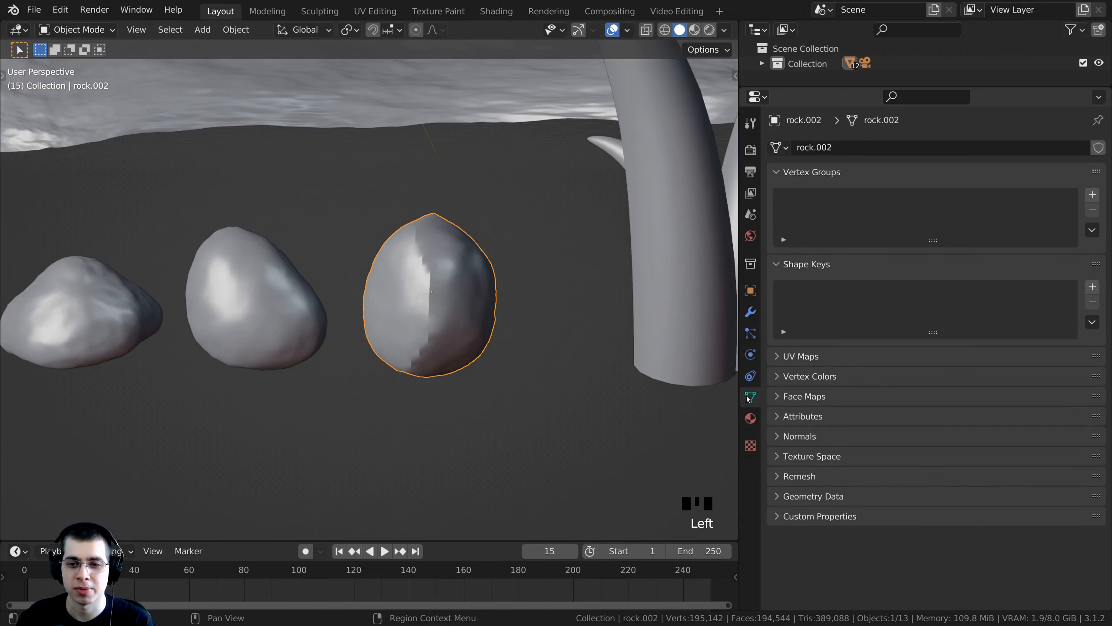
{"action": "left_click", "coordinate": [777, 436]}
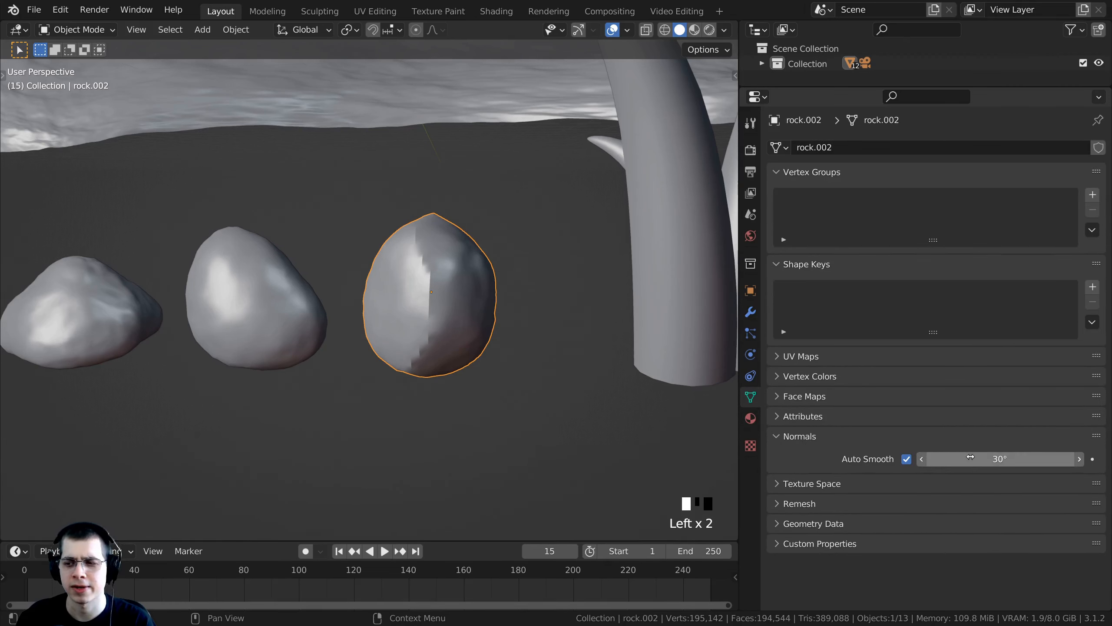
{"action": "middle_click_drag", "start_coordinate": [457, 397], "coordinate": [686, 425], "text": "shift"}
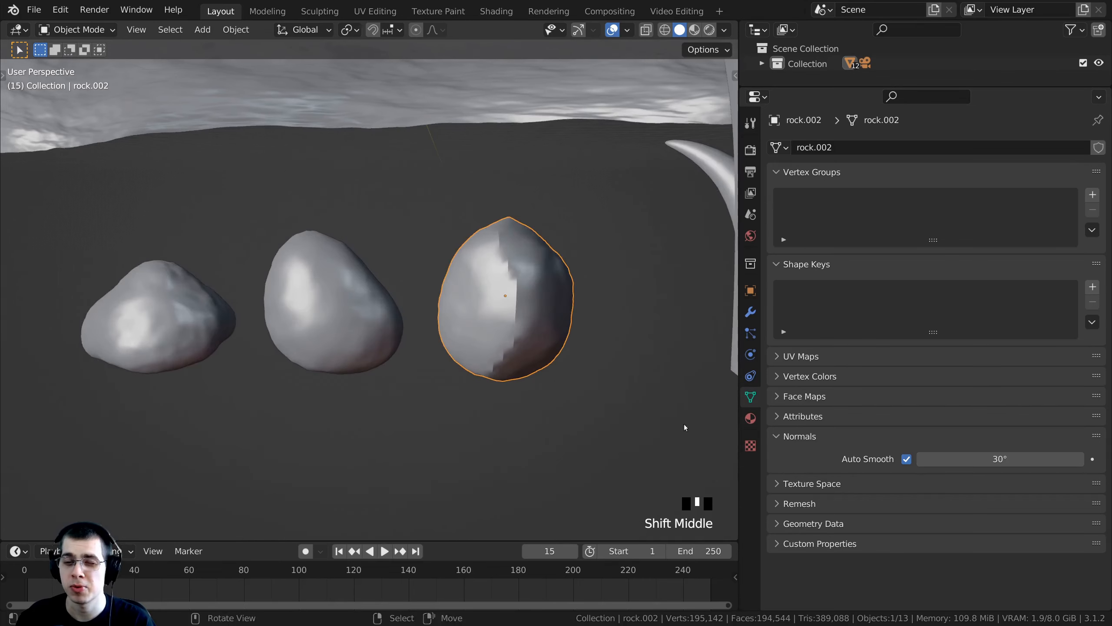
{"action": "left_click", "coordinate": [907, 460]}
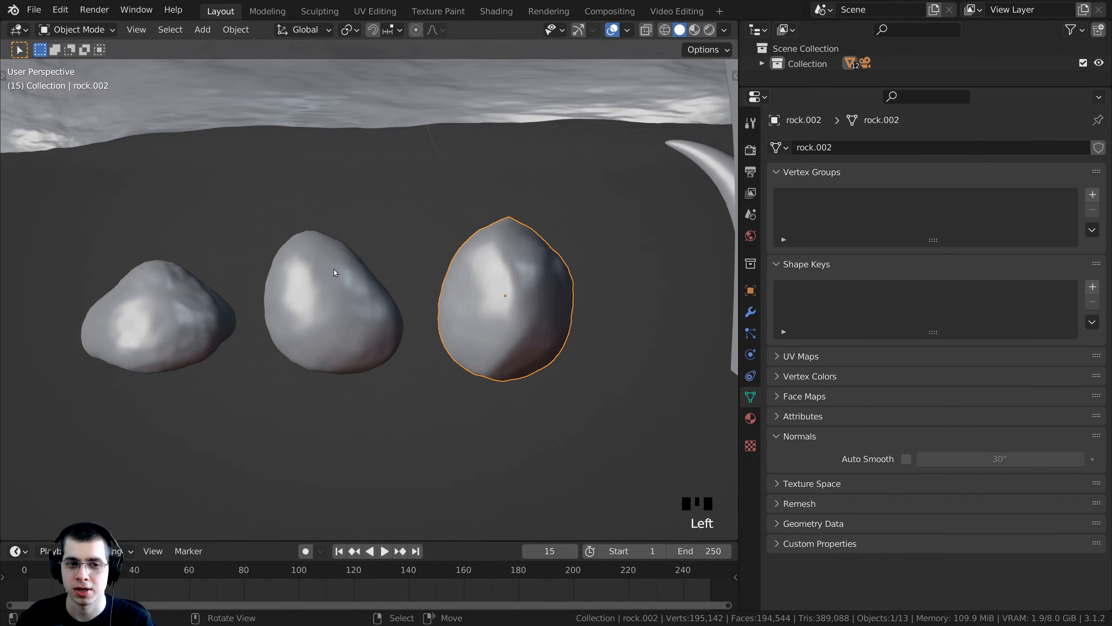
Turn off Auto Smooth for the middle rock and for the rock farthest from the grass.
{"action": "left_click", "coordinate": [335, 273]}
{"action": "left_click", "coordinate": [905, 459]}
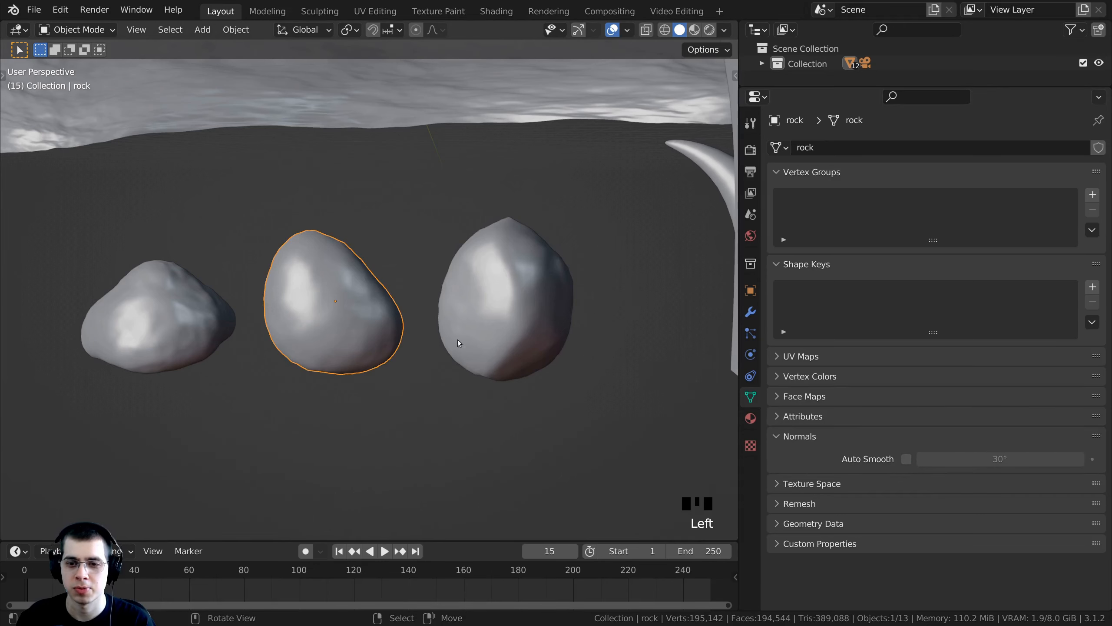
{"action": "left_click", "coordinate": [184, 322]}
{"action": "left_click", "coordinate": [906, 459]}
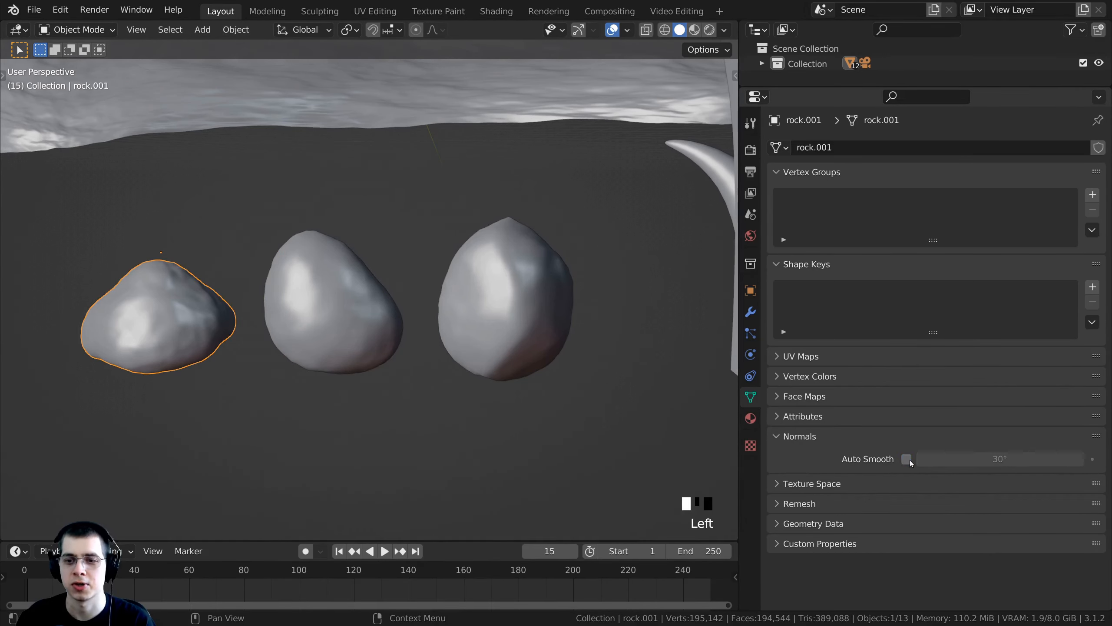
Inspect the middle rock's mesh density in Edit Mode, widen the 3D viewport and return to Object Mode.
{"action": "middle_click_drag", "start_coordinate": [391, 338], "coordinate": [395, 310], "text": "shift"}
{"action": "right_click", "coordinate": [372, 281]}
{"action": "key", "text": "Tab"}
{"action": "scroll", "coordinate": [357, 266], "scroll_direction": "up", "scroll_amount": 1}
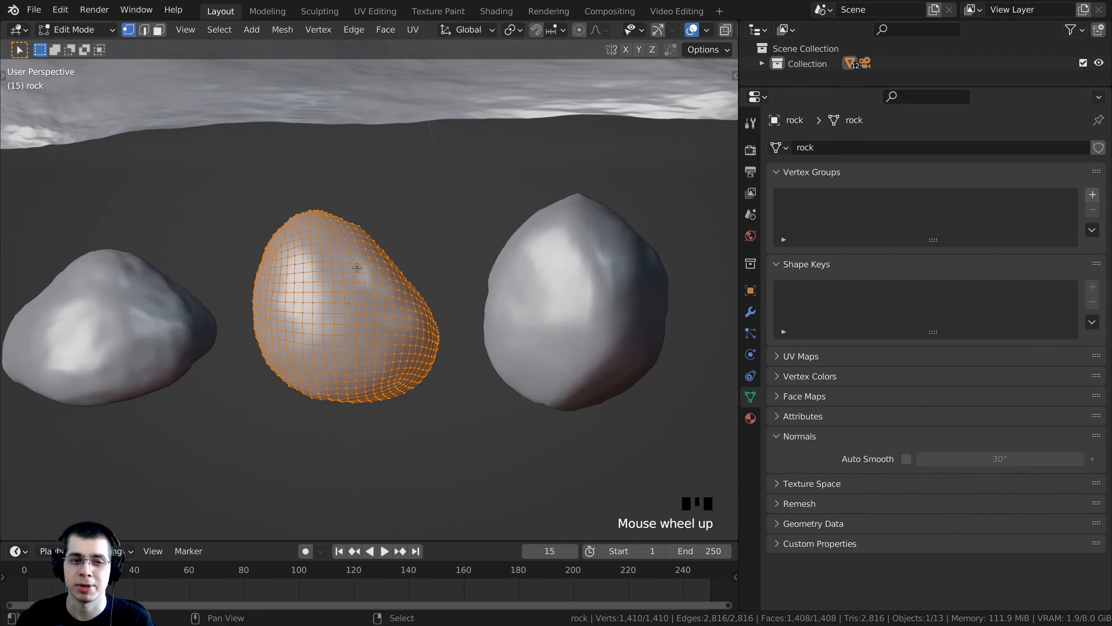
{"action": "middle_click_drag", "start_coordinate": [276, 305], "coordinate": [291, 306], "text": "shift"}
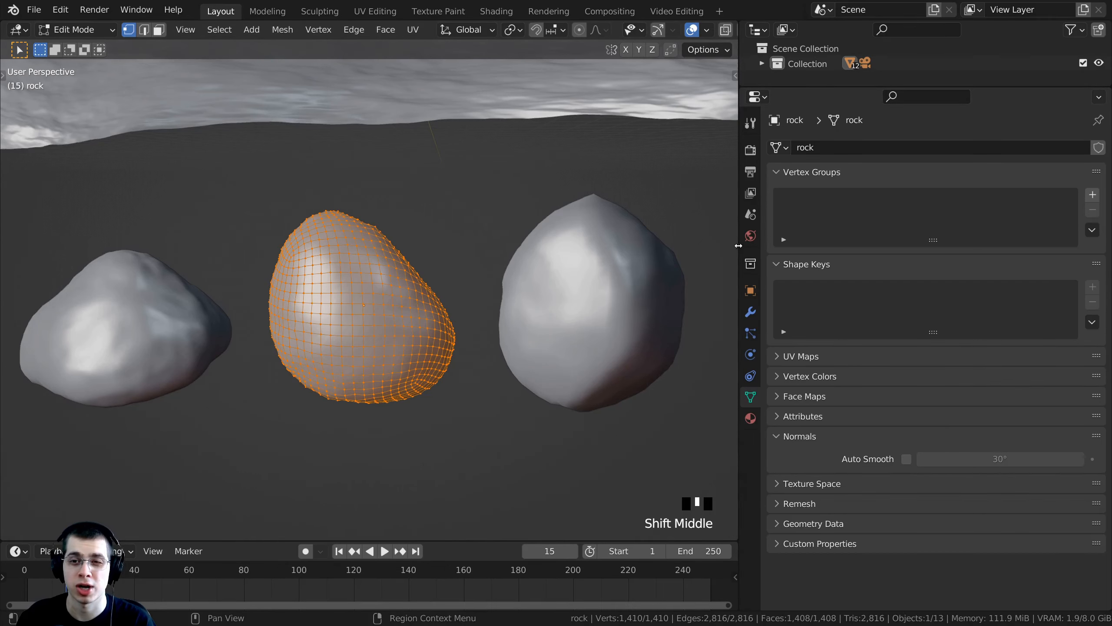
{"action": "left_click_drag", "start_coordinate": [738, 246], "coordinate": [886, 248]}
{"action": "key", "text": "Tab"}
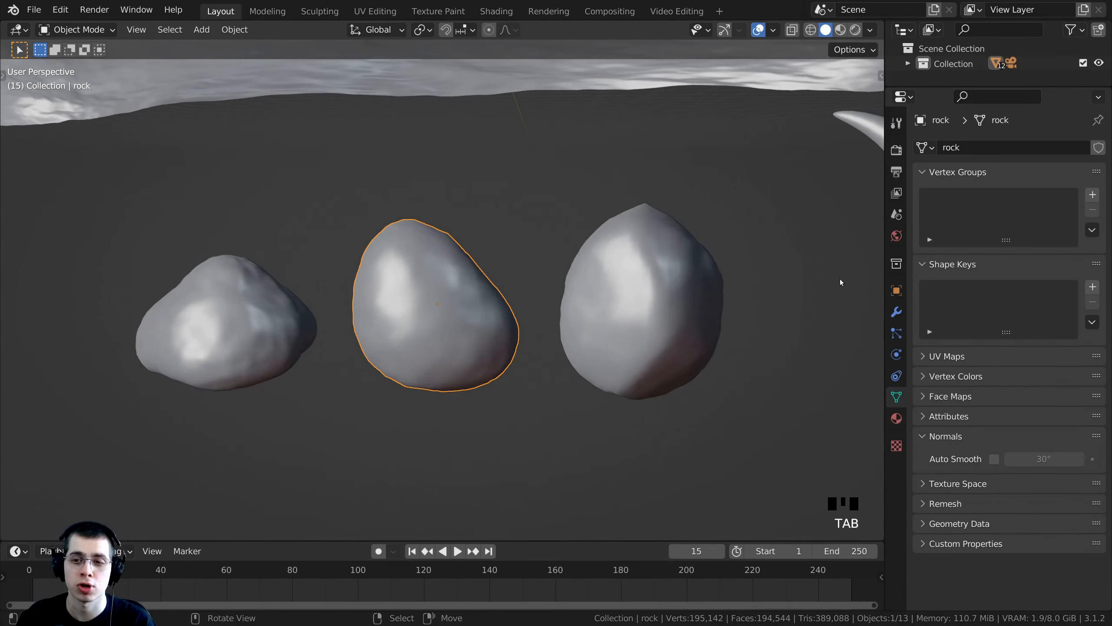
Add a Decimate modifier to the middle rock and lower its collapse ratio to 0.2036.
{"action": "left_click", "coordinate": [893, 314]}
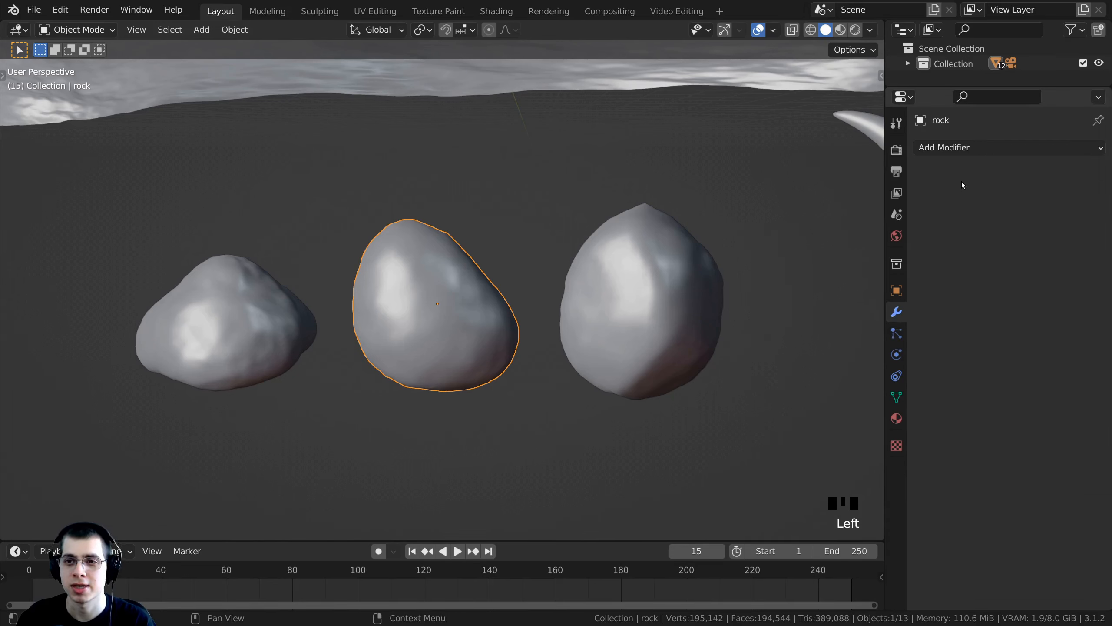
{"action": "left_click", "coordinate": [958, 148]}
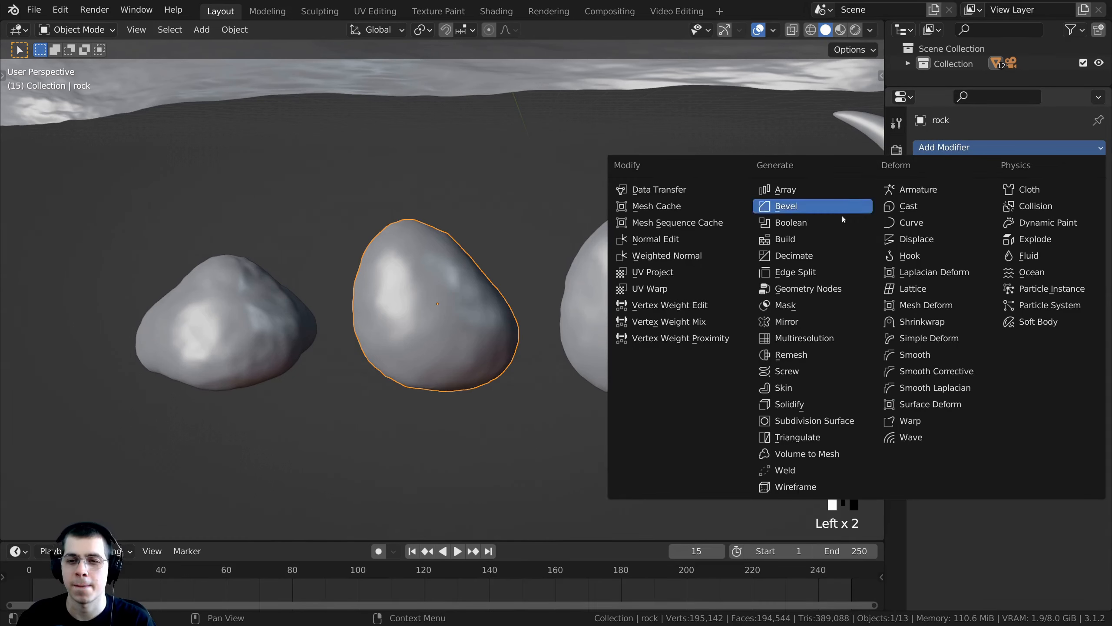
{"action": "left_click", "coordinate": [814, 256]}
{"action": "middle_click_drag", "start_coordinate": [632, 278], "coordinate": [636, 274]}
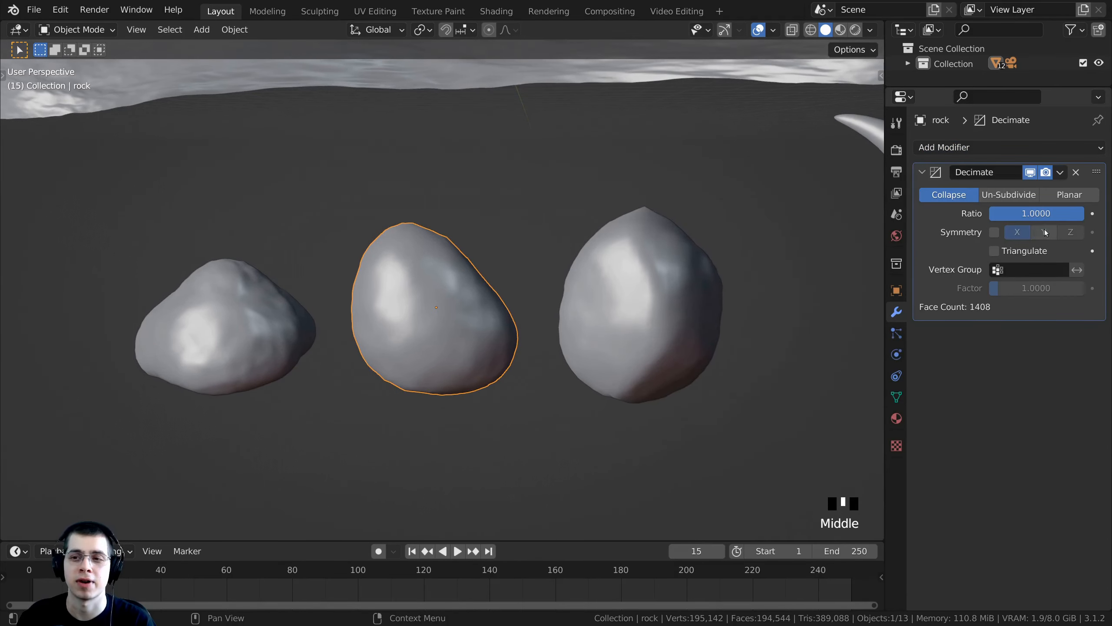
{"action": "left_click_drag", "start_coordinate": [1066, 214], "coordinate": [1013, 214]}
{"action": "mouse_move", "coordinate": [401, 241]}
{"action": "middle_mouse_down"}
{"action": "mouse_move", "coordinate": [422, 243]}
{"action": "mouse_move", "coordinate": [412, 244]}
{"action": "middle_mouse_up"}
{"action": "left_click_drag", "start_coordinate": [1016, 219], "coordinate": [1007, 214]}
{"action": "middle_click_drag", "start_coordinate": [846, 217], "coordinate": [827, 226]}
{"action": "middle_click_drag", "start_coordinate": [631, 255], "coordinate": [593, 260]}
{"action": "scroll", "coordinate": [989, 198], "scroll_direction": "up", "scroll_amount": 1}
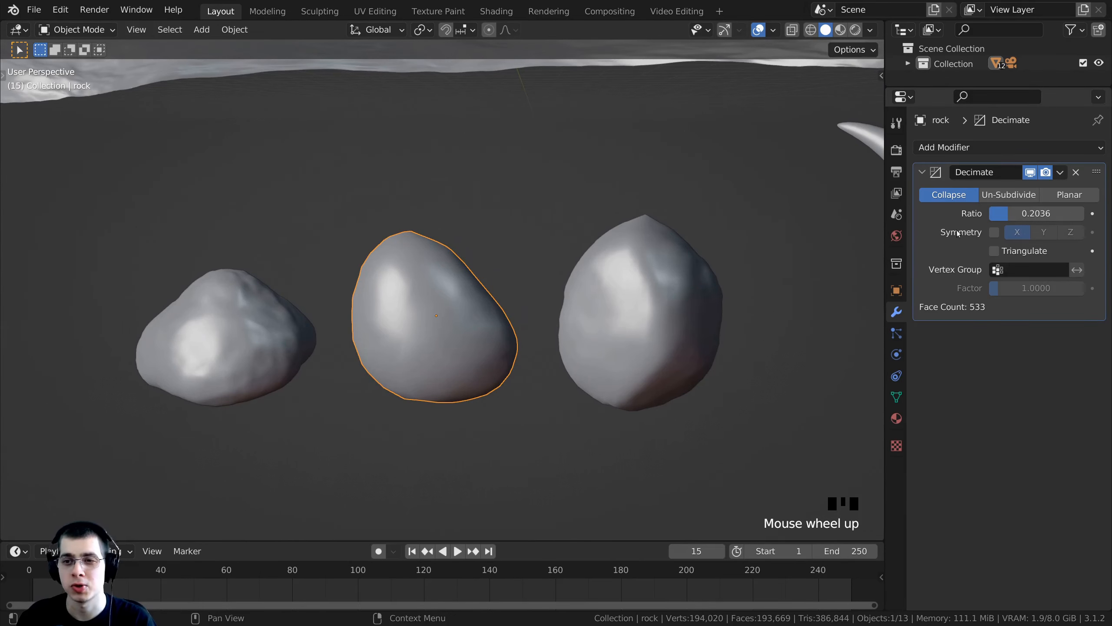
Apply the middle rock's Decimate modifier and check the reduced mesh in Edit Mode.
{"action": "left_click", "coordinate": [1056, 173]}
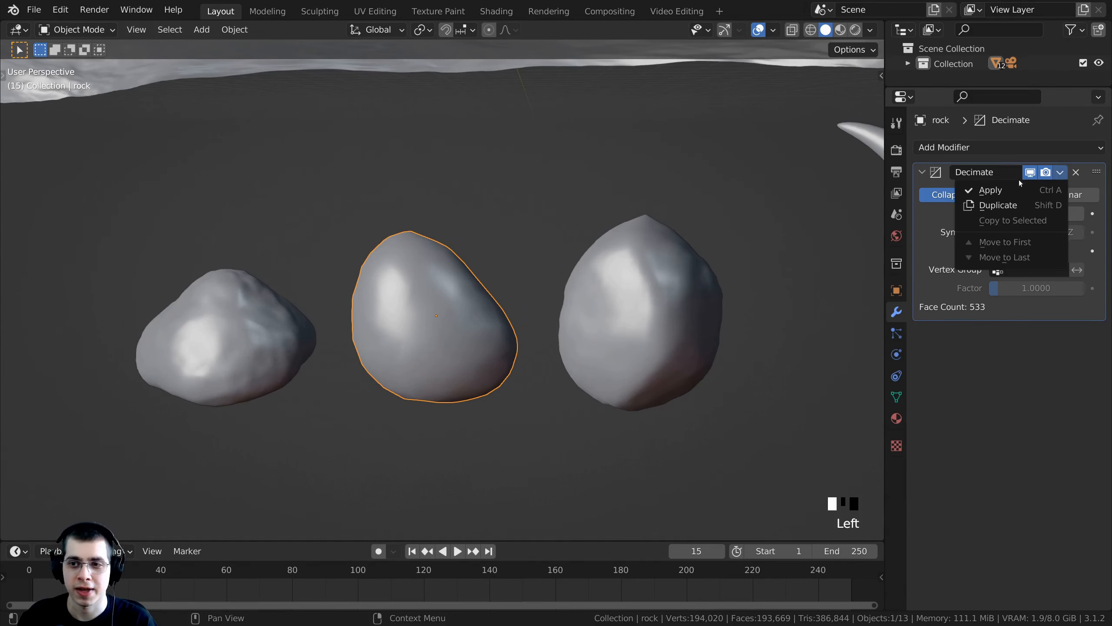
{"action": "left_click", "coordinate": [990, 192]}
{"action": "mouse_move", "coordinate": [517, 265]}
{"action": "middle_mouse_down"}
{"action": "mouse_move", "coordinate": [529, 209]}
{"action": "mouse_move", "coordinate": [514, 249]}
{"action": "middle_mouse_up"}
{"action": "key", "text": "Tab"}
{"action": "key", "text": "Tab"}
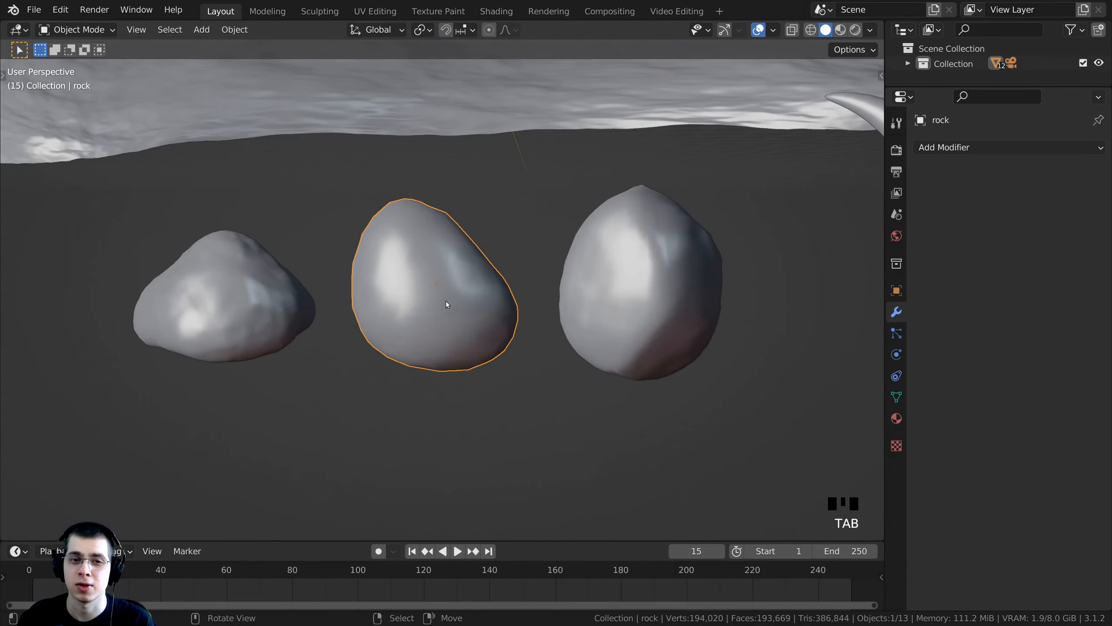
Add a Decimate modifier with a ratio of 0.2 to the rock nearest the grass.
{"action": "right_click", "coordinate": [607, 285]}
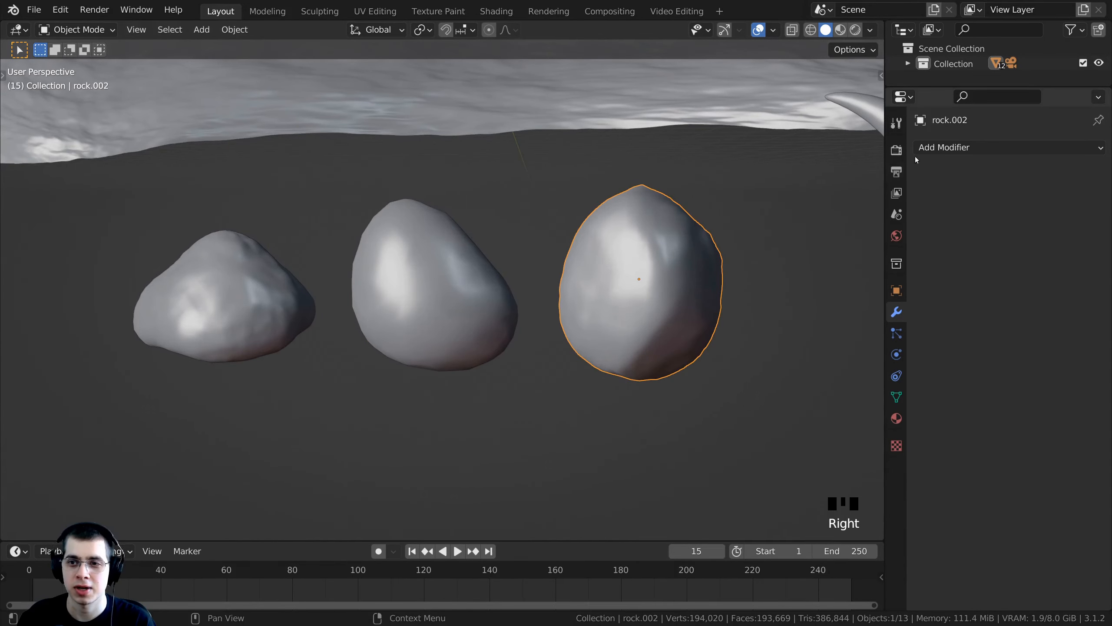
{"action": "left_click", "coordinate": [928, 149]}
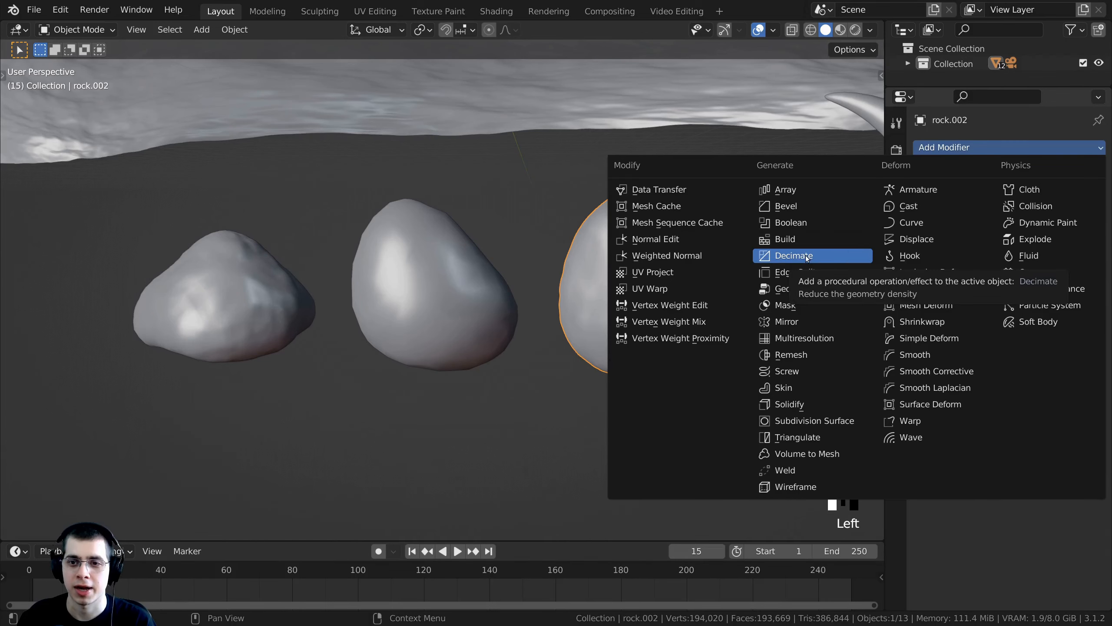
{"action": "left_click", "coordinate": [790, 256]}
{"action": "left_click", "coordinate": [1030, 214]}
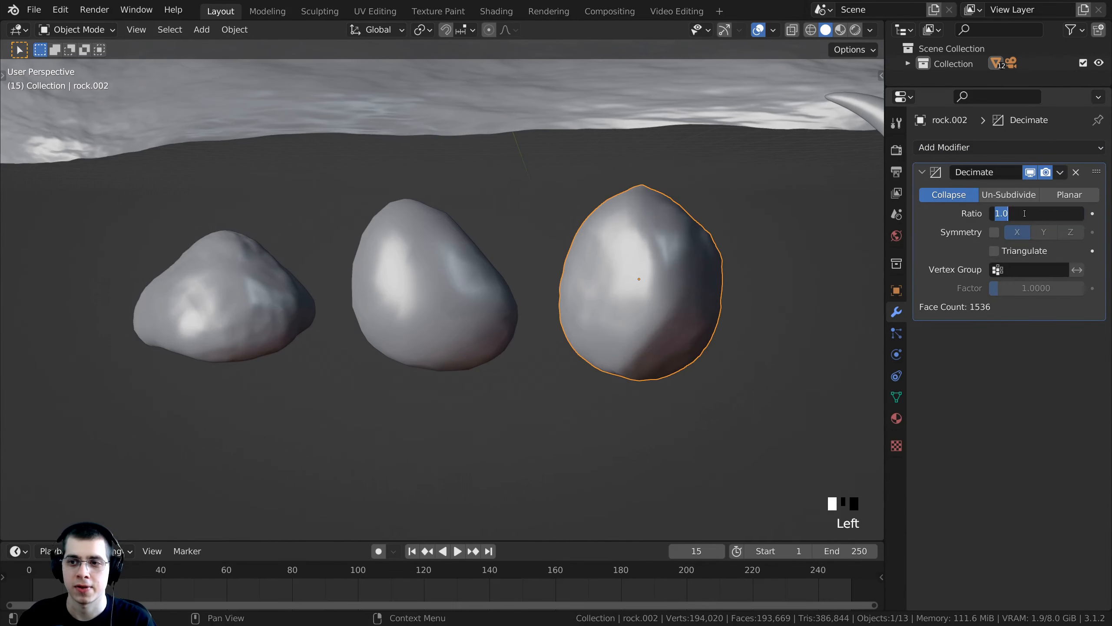
{"action": "type", "text": "."}
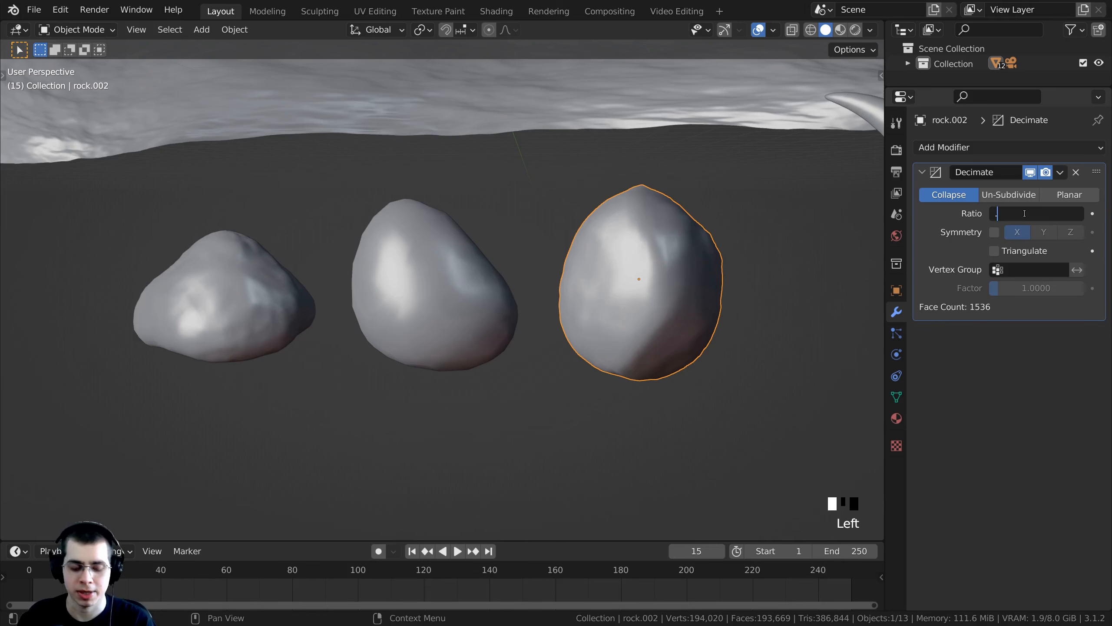
{"action": "type", "text": "2"}
{"action": "key", "text": "Return"}
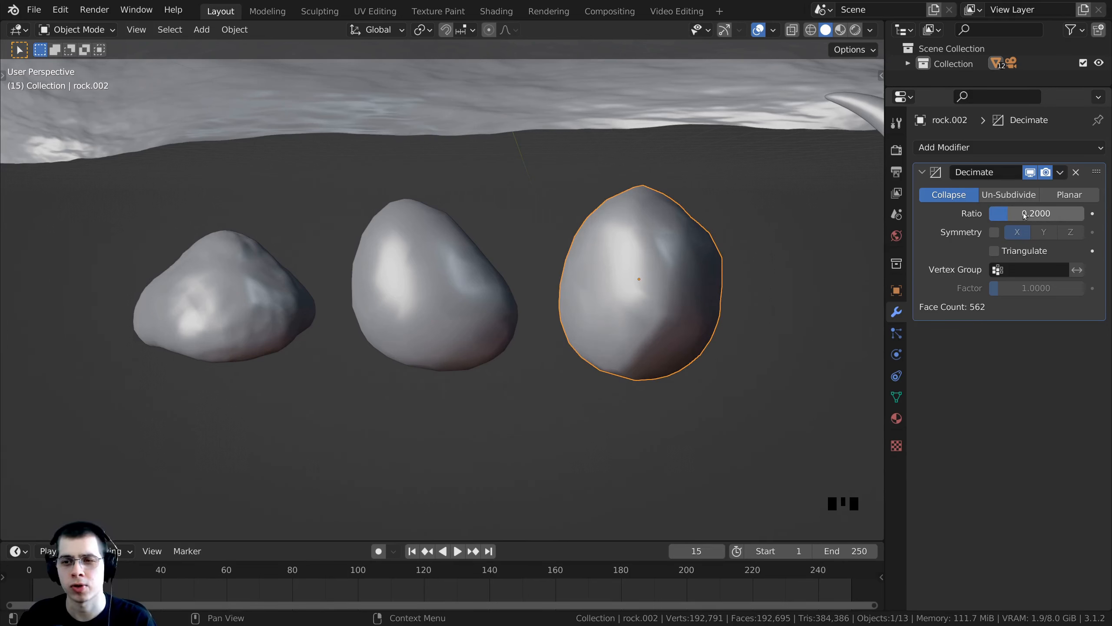
Apply the Decimate modifier on the rock nearest the grass and check its mesh in Edit Mode.
{"action": "left_click", "coordinate": [1060, 172]}
{"action": "left_click", "coordinate": [1022, 190]}
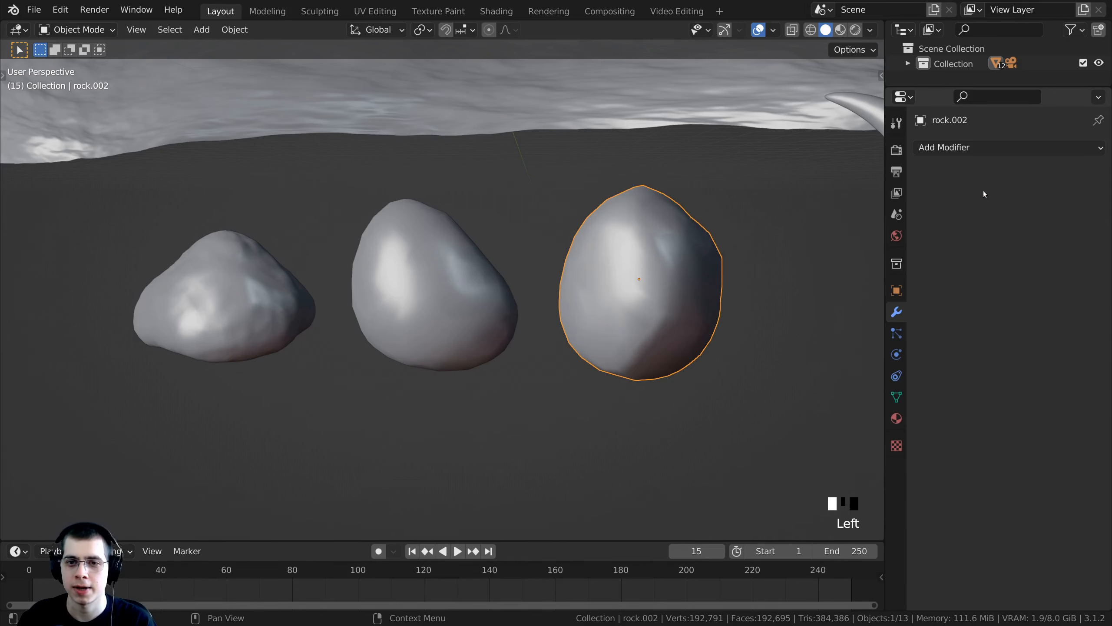
{"action": "key", "text": "Tab"}
{"action": "middle_click_drag", "start_coordinate": [598, 225], "coordinate": [317, 325], "text": "shift"}
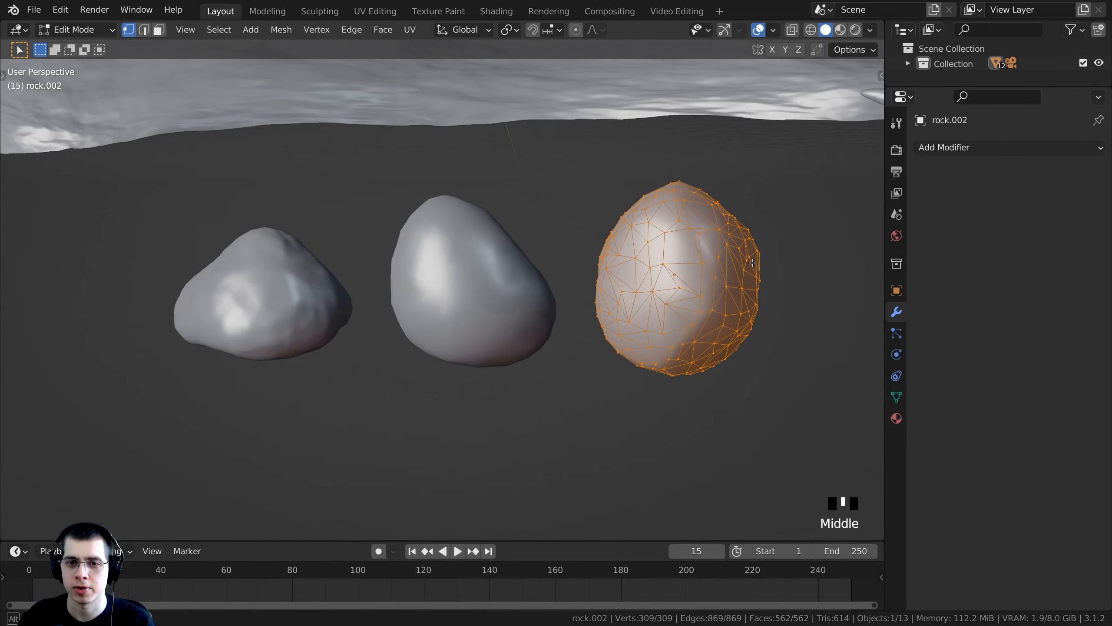
{"action": "key", "text": "Tab"}
Check the mesh density of the rock farthest from the grass and add a Decimate modifier with a ratio of 0.1357.
{"action": "left_click", "coordinate": [262, 297]}
{"action": "scroll", "coordinate": [263, 298], "scroll_direction": "up", "scroll_amount": 2}
{"action": "key", "text": "Tab"}
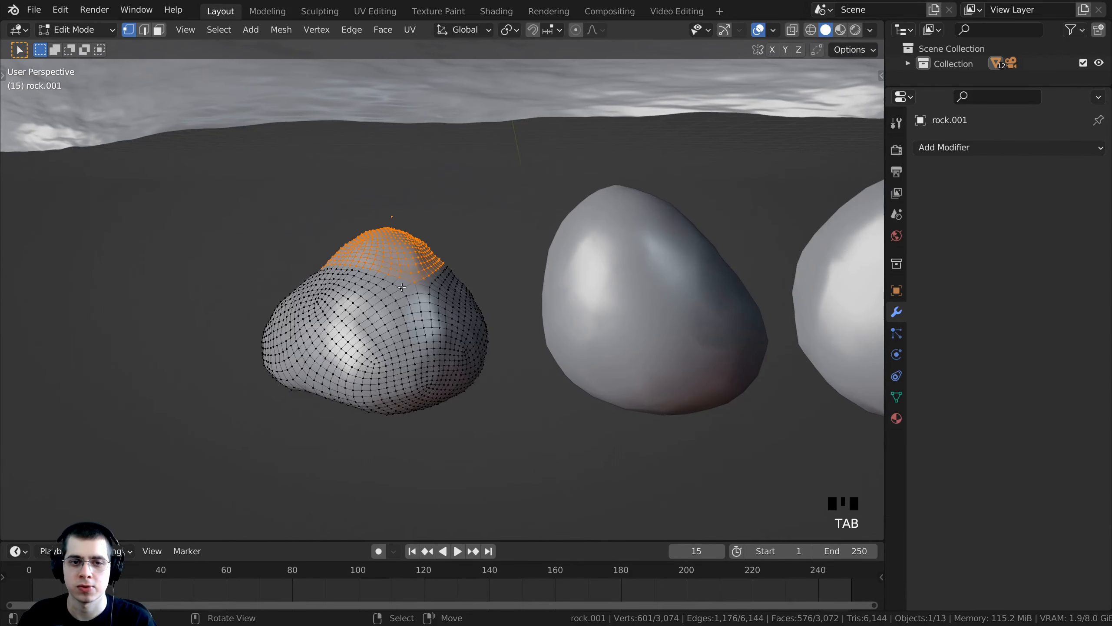
{"action": "key", "text": "Tab"}
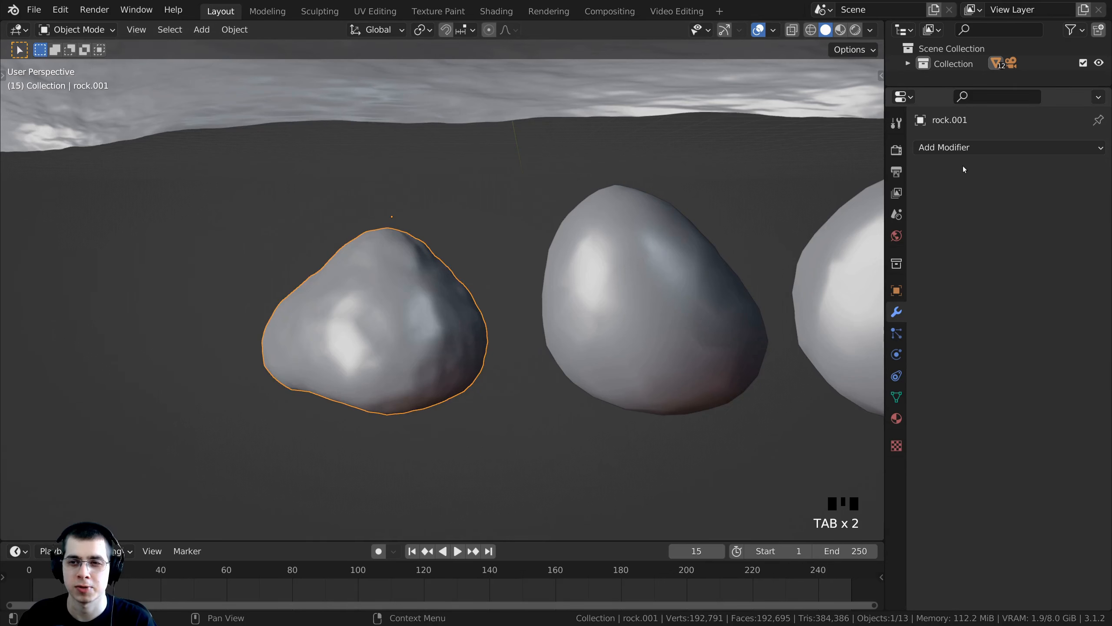
{"action": "left_click", "coordinate": [966, 152]}
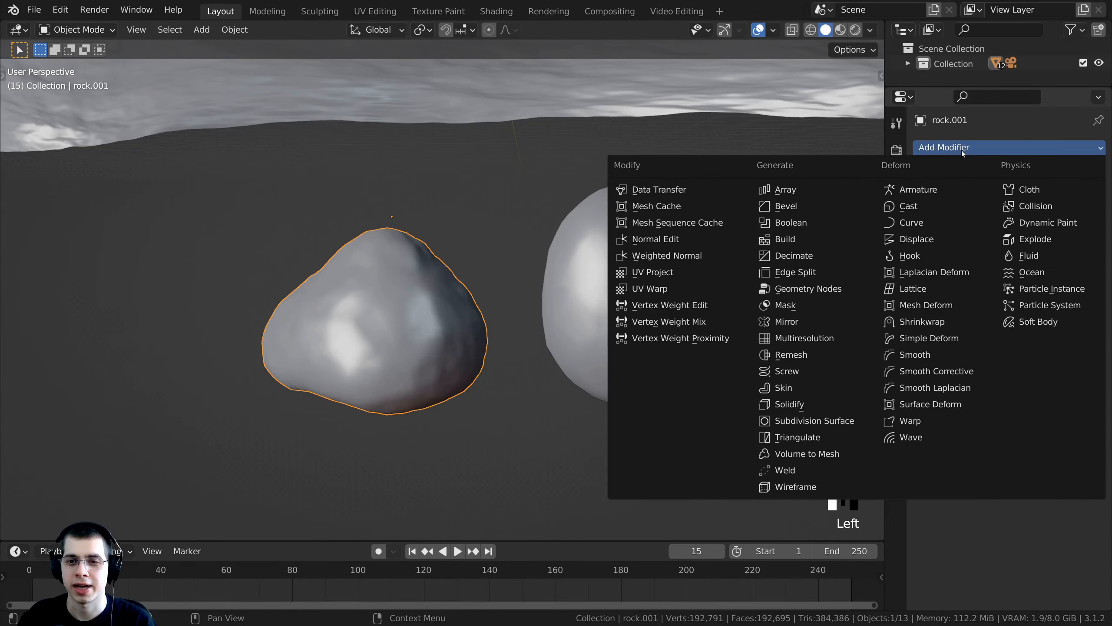
{"action": "left_click", "coordinate": [816, 258]}
{"action": "left_click_drag", "start_coordinate": [1034, 215], "coordinate": [1012, 213]}
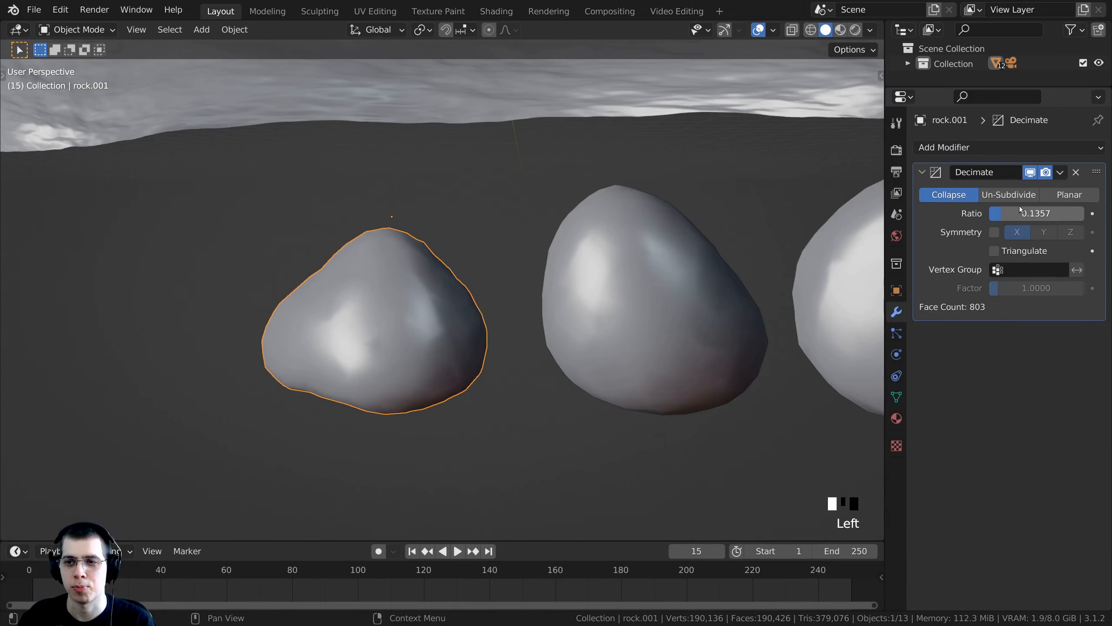
Apply the Decimate modifier on the rock farthest from the grass and check its mesh in Edit Mode.
{"action": "left_click", "coordinate": [1060, 173]}
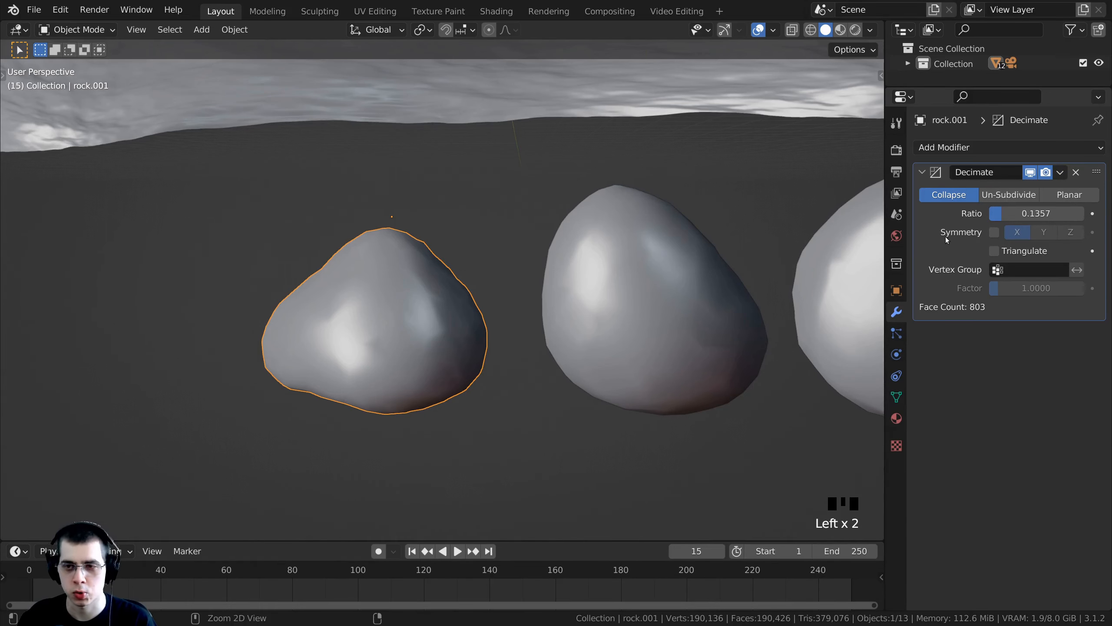
{"action": "key", "text": "ctrl+a"}
{"action": "scroll", "coordinate": [604, 330], "scroll_direction": "down", "scroll_amount": 2}
{"action": "key", "text": "Tab"}
{"action": "middle_click_drag", "start_coordinate": [603, 330], "coordinate": [595, 303], "text": "shift"}
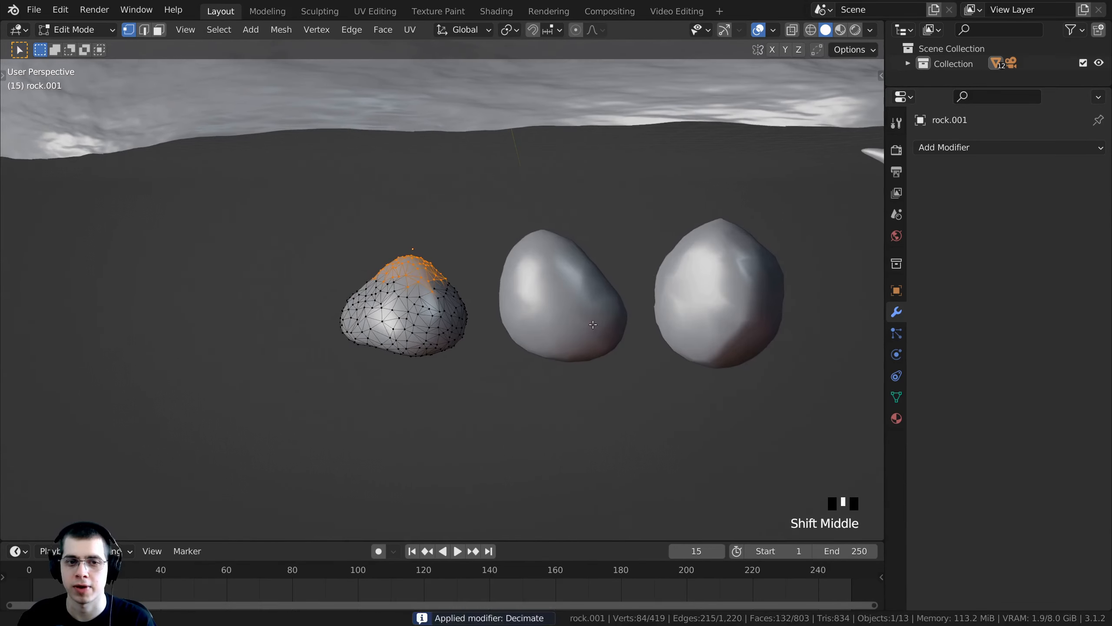
{"action": "key", "text": "Tab"}
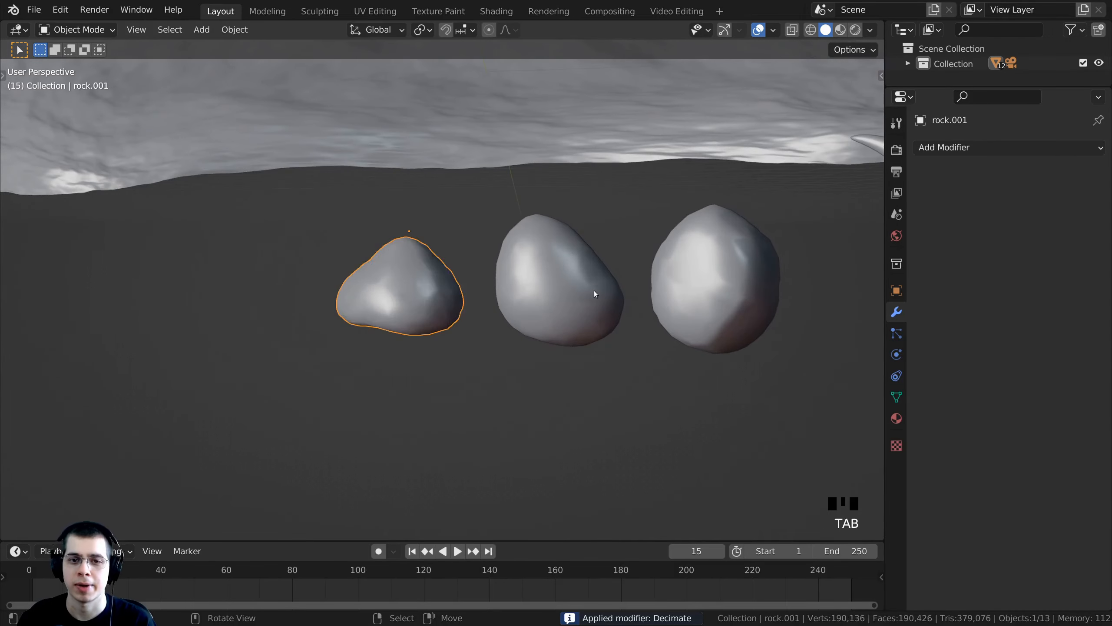
Select all three decimated rocks together and examine their meshes in Edit Mode, returning to Object Mode.
{"action": "right_click", "coordinate": [561, 298], "text": "shift"}
{"action": "right_click", "coordinate": [714, 290], "text": "shift"}
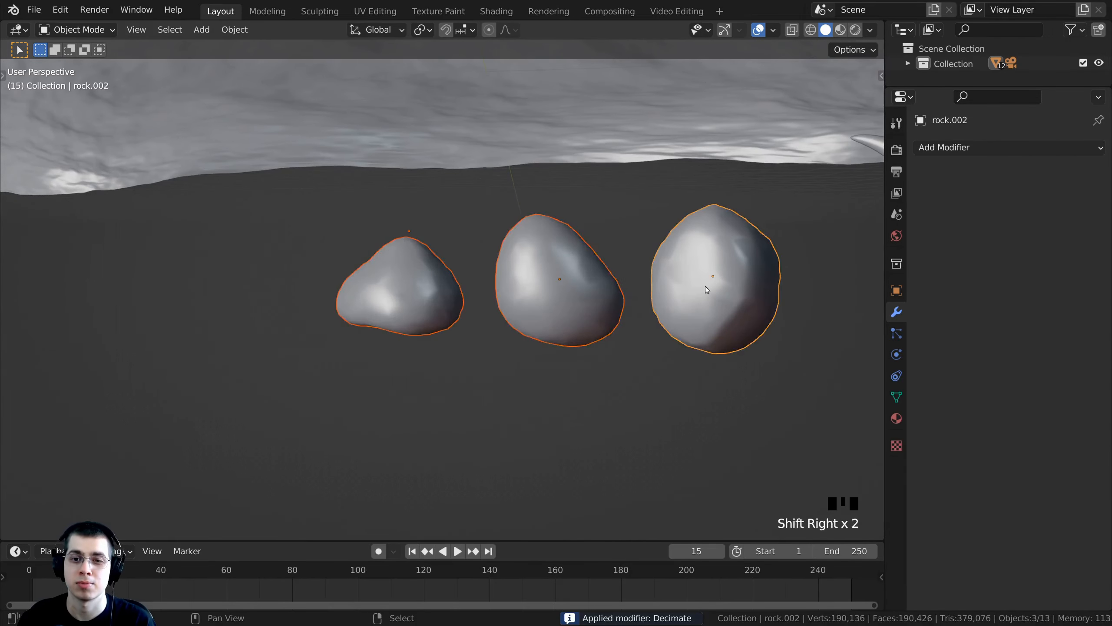
{"action": "key", "text": "Tab"}
{"action": "key", "text": "Tab"}
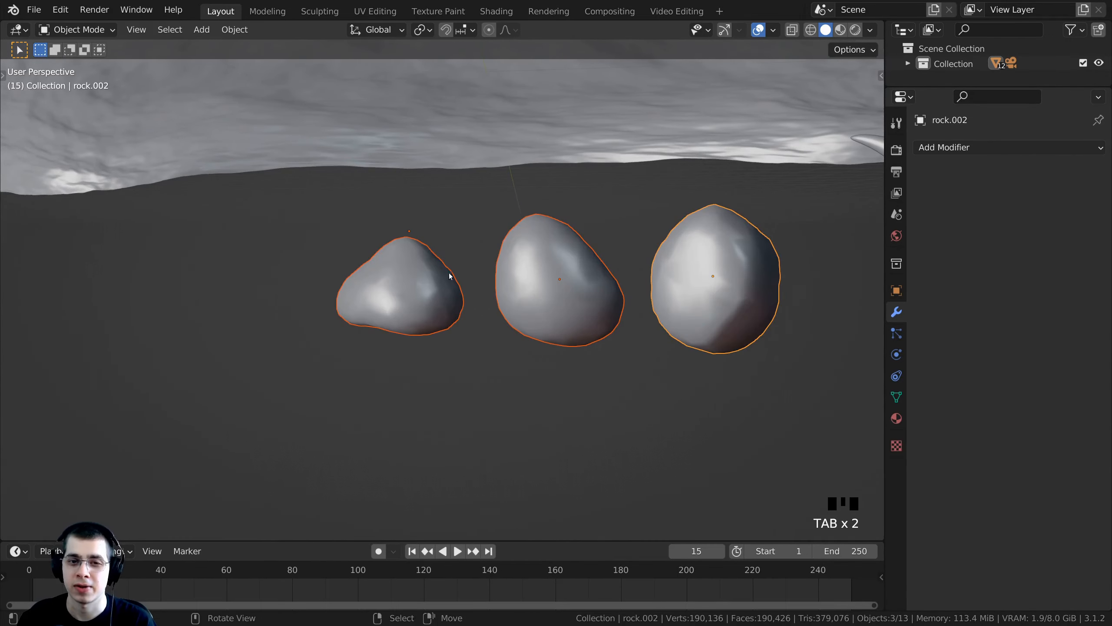
{"action": "scroll", "coordinate": [552, 307], "scroll_direction": "up", "scroll_amount": 1}
{"action": "middle_click_drag", "start_coordinate": [528, 288], "coordinate": [603, 274], "text": "shift"}
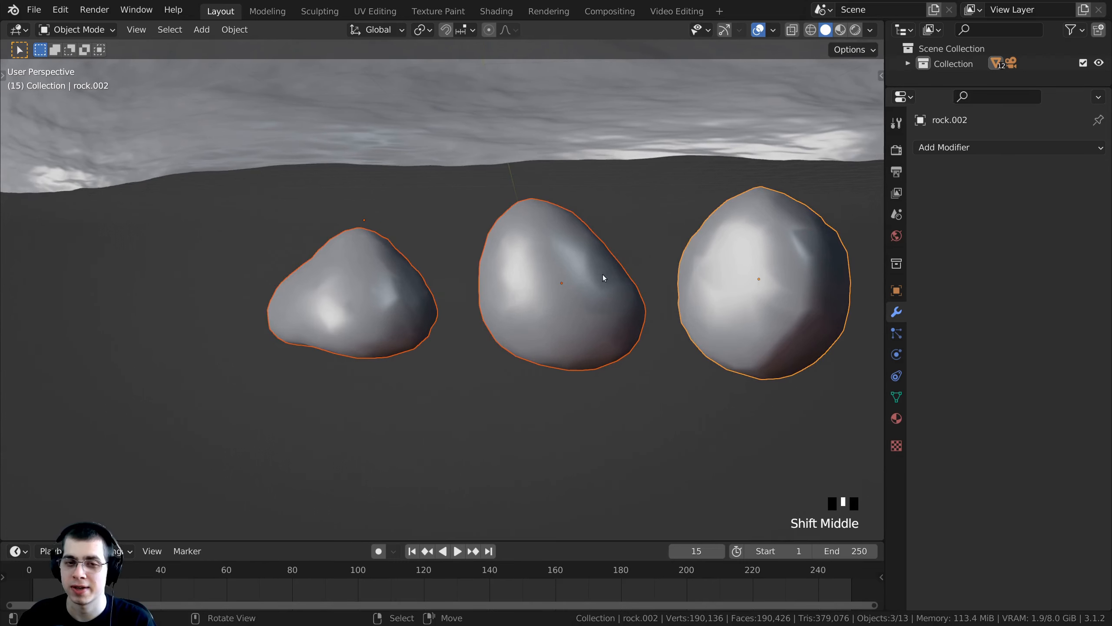
Reselect all three rocks in Object Mode, making the one nearest the grass the active object.
{"action": "scroll", "coordinate": [601, 274], "scroll_direction": "down", "scroll_amount": 2}
{"action": "right_click", "coordinate": [419, 275]}
{"action": "right_click", "coordinate": [511, 280], "text": "shift"}
{"action": "right_click", "coordinate": [615, 279], "text": "shift"}
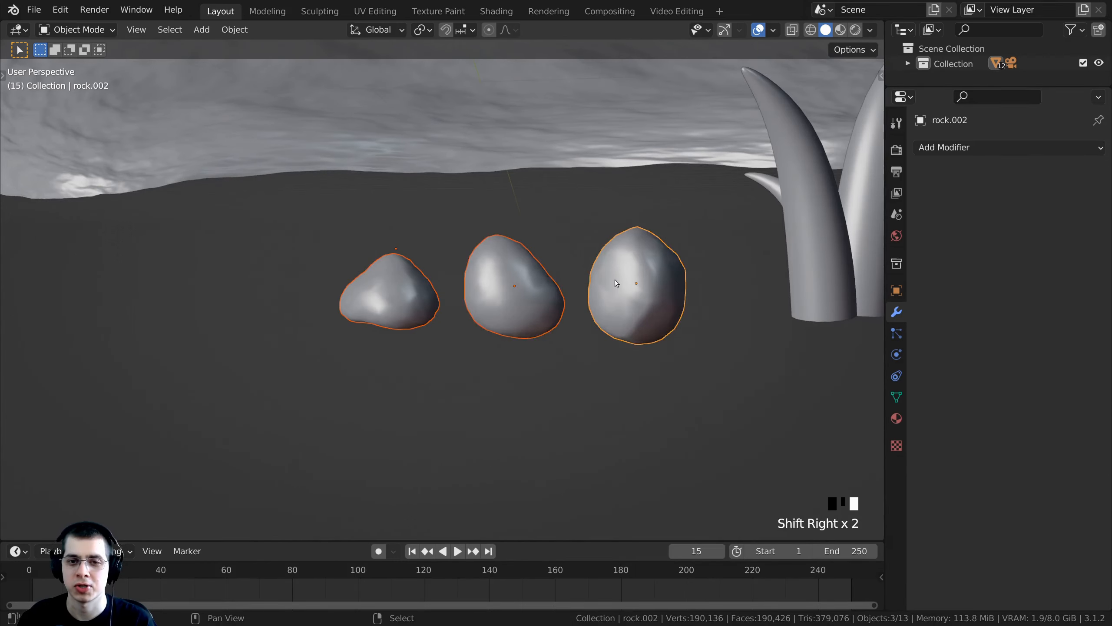
{"action": "scroll", "coordinate": [647, 277], "scroll_direction": "up", "scroll_amount": 2}
{"action": "middle_click_drag", "start_coordinate": [630, 252], "coordinate": [420, 231], "text": "shift"}
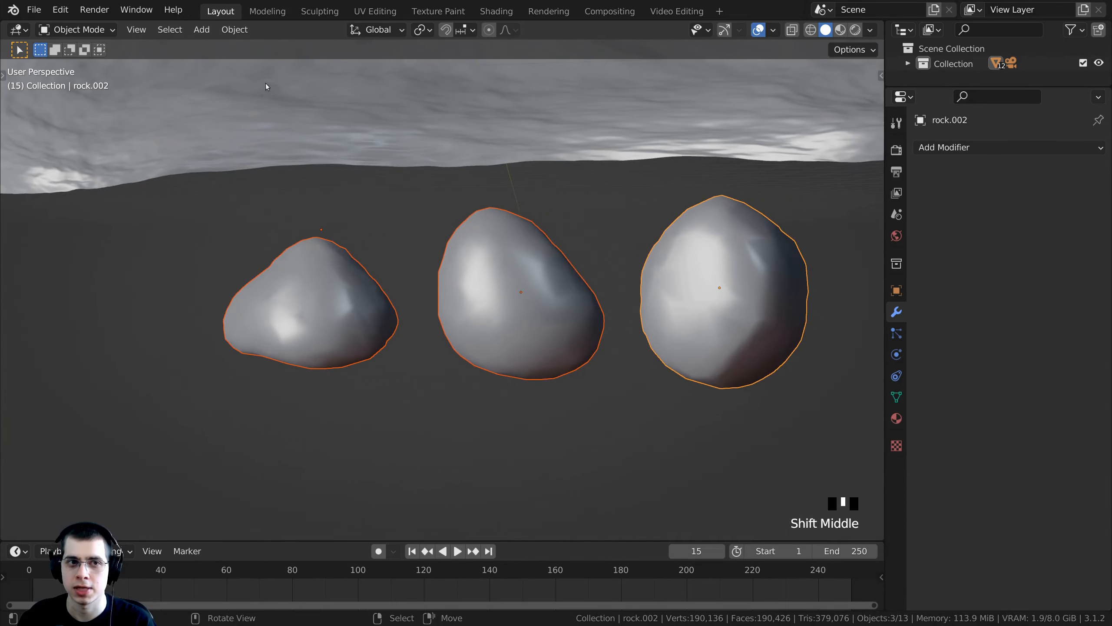
Set the origins of the three selected rocks to their geometry.
{"action": "left_click", "coordinate": [232, 35]}
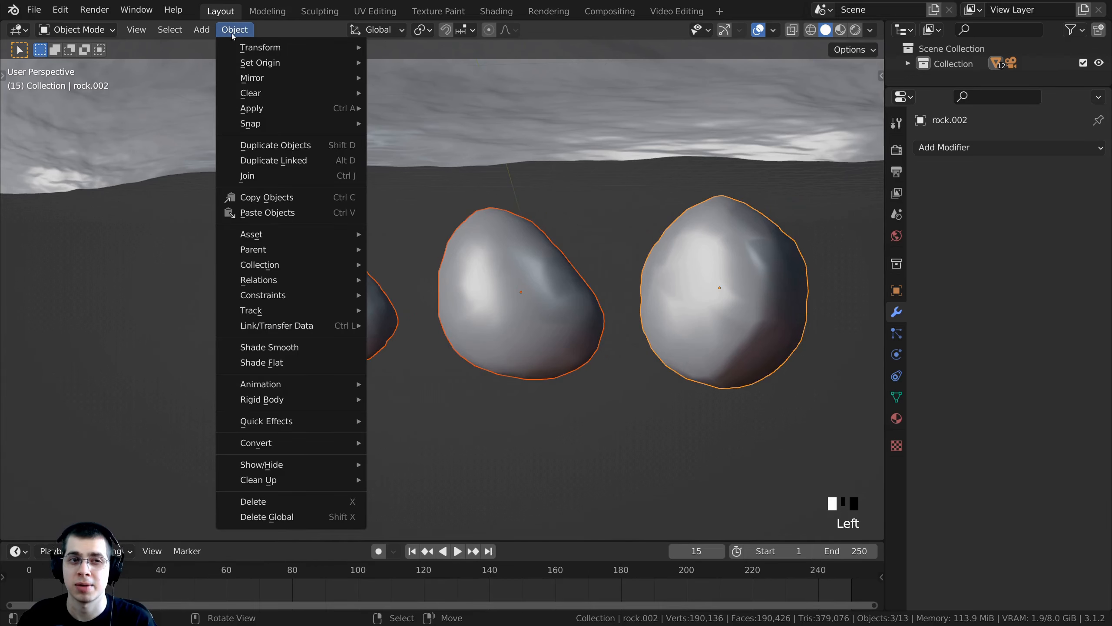
{"action": "mouse_move", "coordinate": [235, 64]}
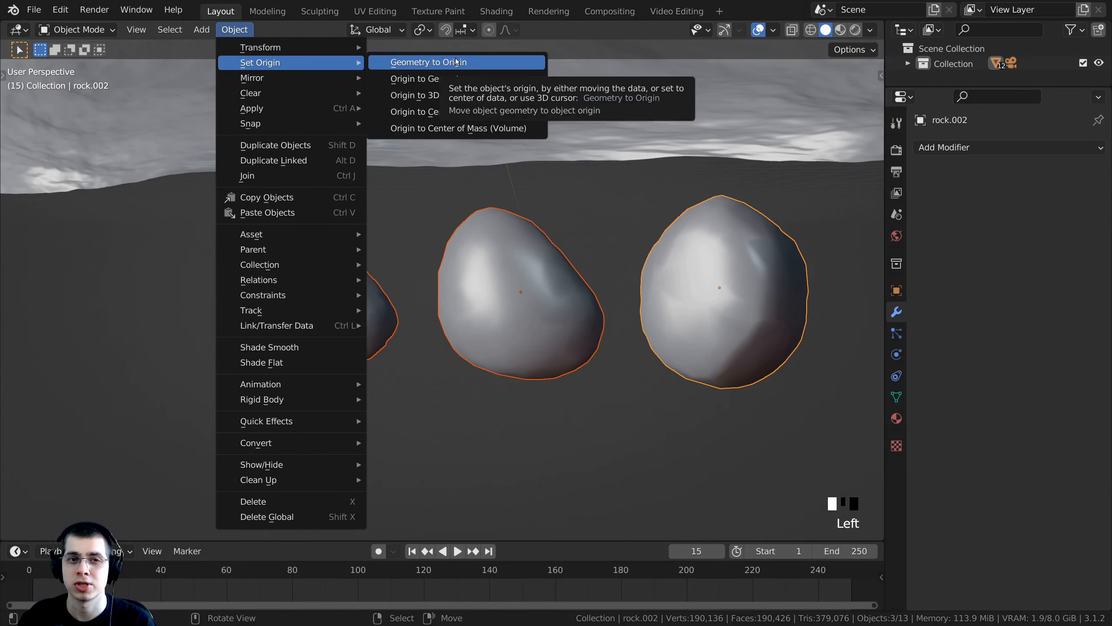
{"action": "left_click", "coordinate": [420, 78]}
{"action": "scroll", "coordinate": [543, 296], "scroll_direction": "down", "scroll_amount": 2}
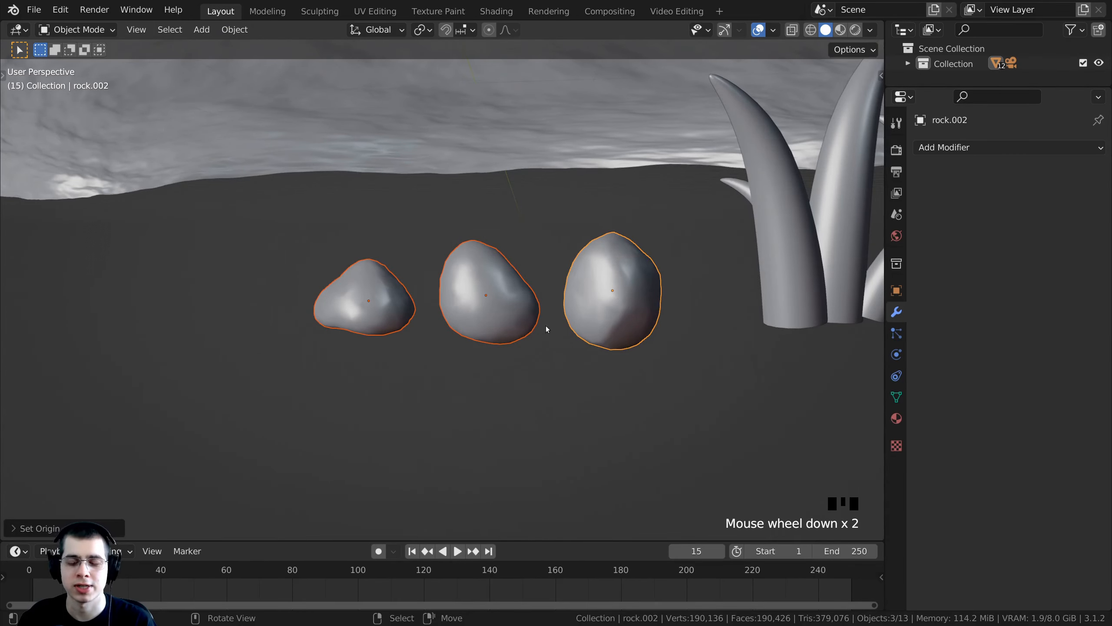
{"action": "scroll", "coordinate": [556, 323], "scroll_direction": "up", "scroll_amount": 1}
{"action": "scroll", "coordinate": [551, 318], "scroll_direction": "down", "scroll_amount": 1}
{"action": "scroll", "coordinate": [539, 307], "scroll_direction": "up", "scroll_amount": 1}
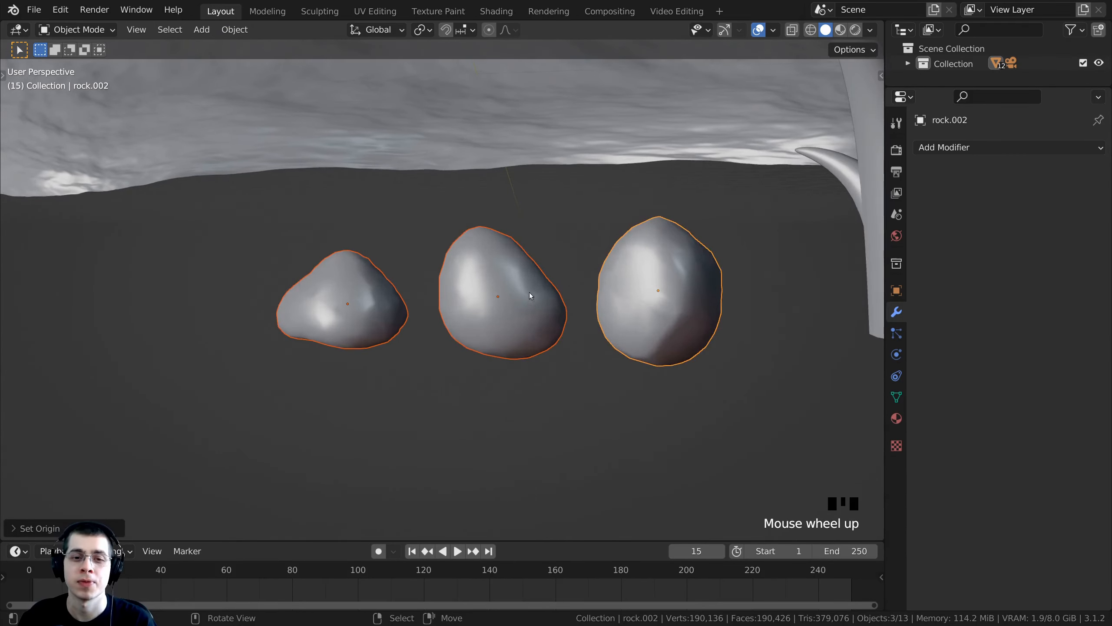
{"action": "scroll", "coordinate": [532, 298], "scroll_direction": "down", "scroll_amount": 3}
{"action": "scroll", "coordinate": [420, 280], "scroll_direction": "down", "scroll_amount": 6}
{"action": "scroll", "coordinate": [442, 298], "scroll_direction": "up", "scroll_amount": 4}
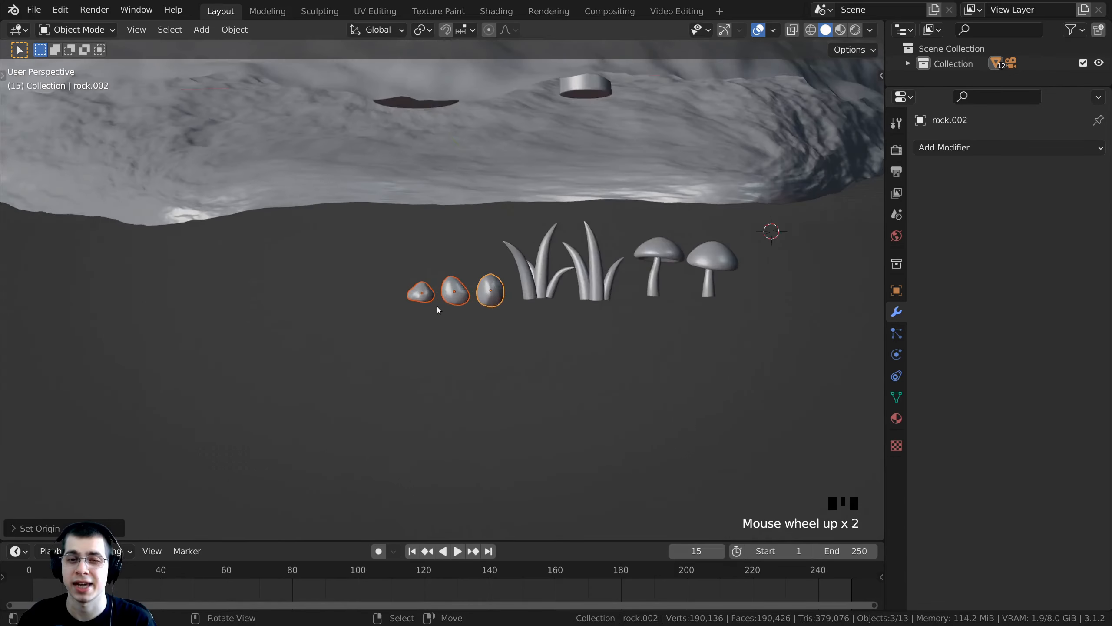
{"action": "scroll", "coordinate": [441, 301], "scroll_direction": "up", "scroll_amount": 3}
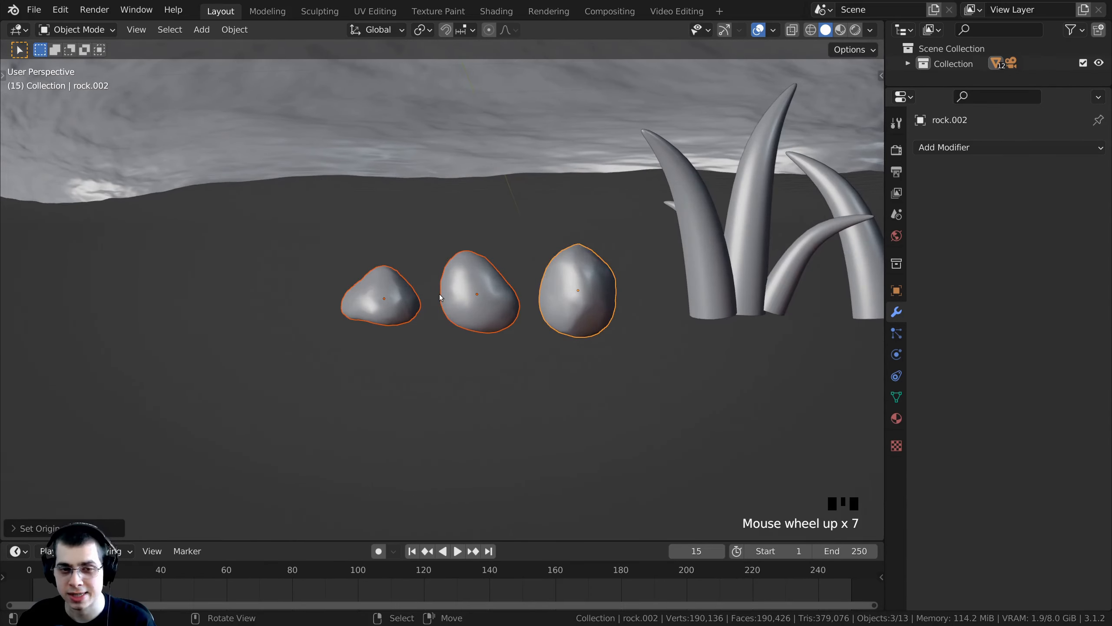
Apply the scale of the three selected rocks and deselect everything.
{"action": "key", "text": "ctrl+a"}
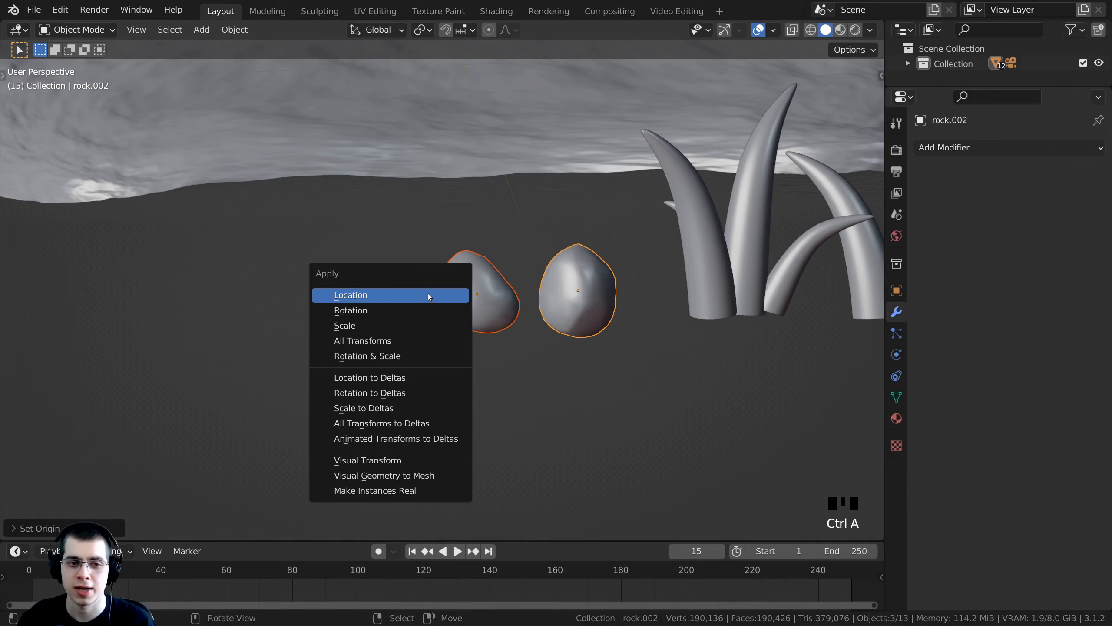
{"action": "left_click", "coordinate": [393, 328]}
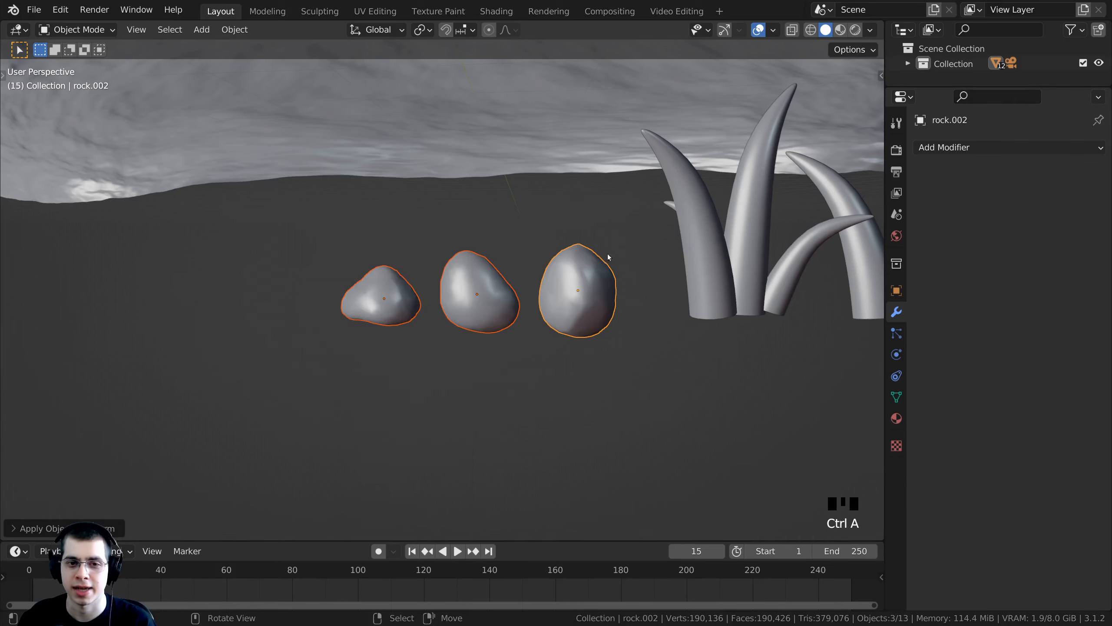
{"action": "right_click", "coordinate": [434, 278]}
{"action": "scroll", "coordinate": [409, 272], "scroll_direction": "up", "scroll_amount": 1, "text": "shift"}
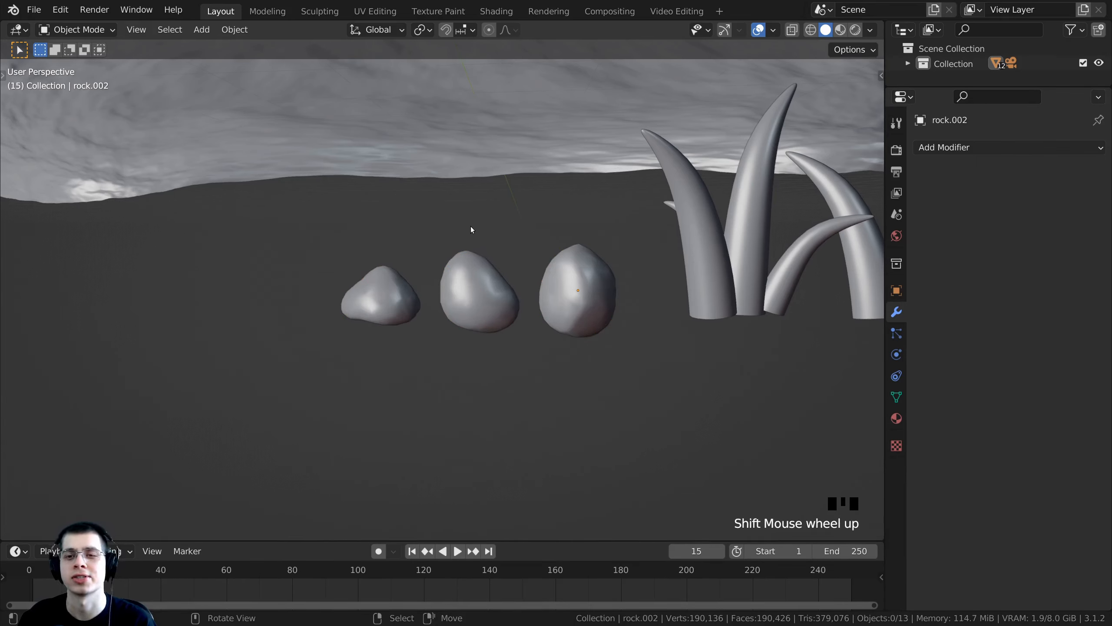
Display the scene in Rendered shading and assign the existing Dirt material to the rock nearest the grass.
{"action": "key", "text": "z"}
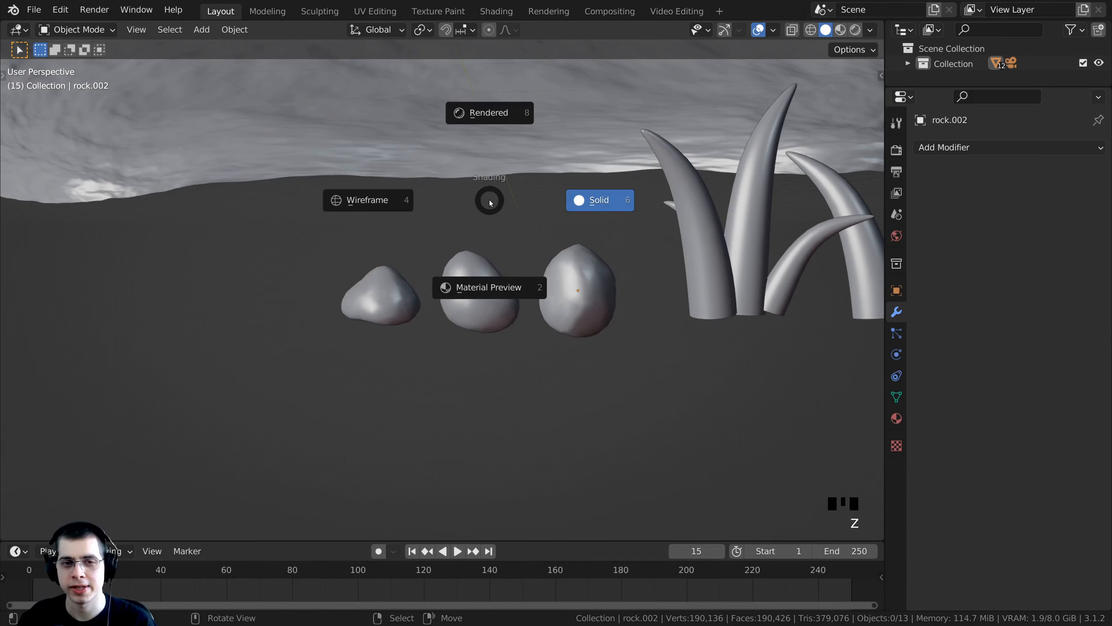
{"action": "left_click", "coordinate": [493, 119]}
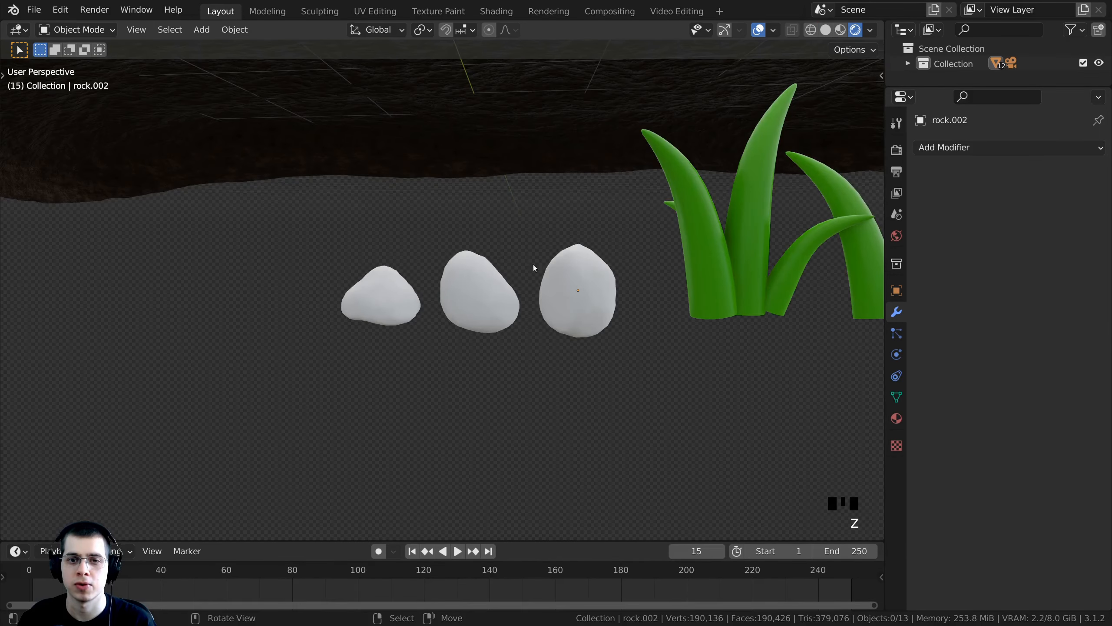
{"action": "middle_click_drag", "start_coordinate": [553, 285], "coordinate": [554, 273]}
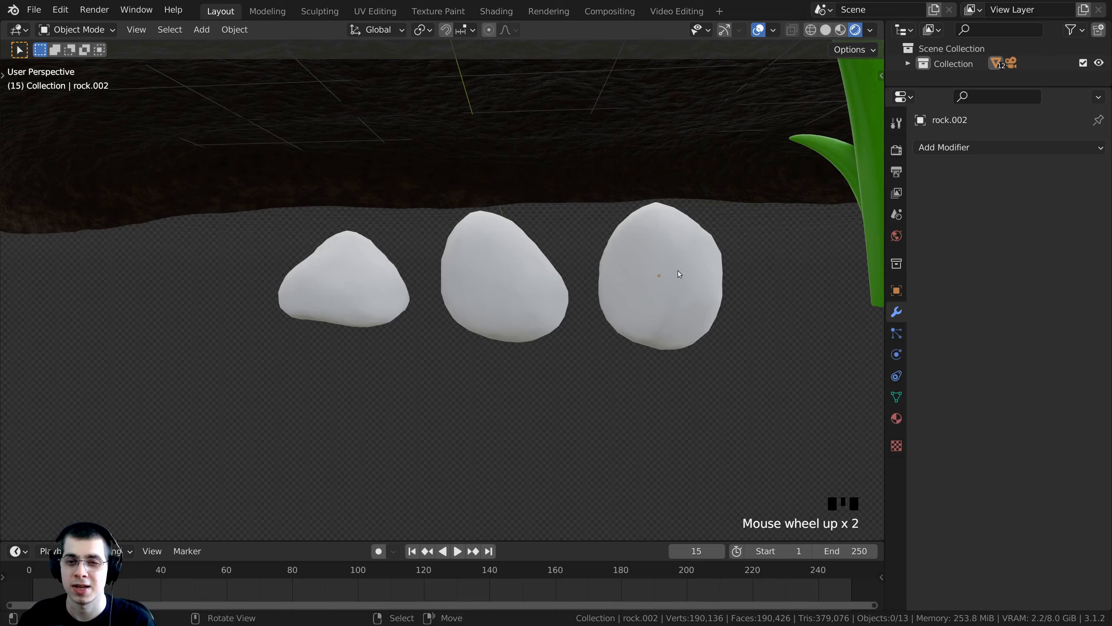
{"action": "right_click", "coordinate": [651, 269]}
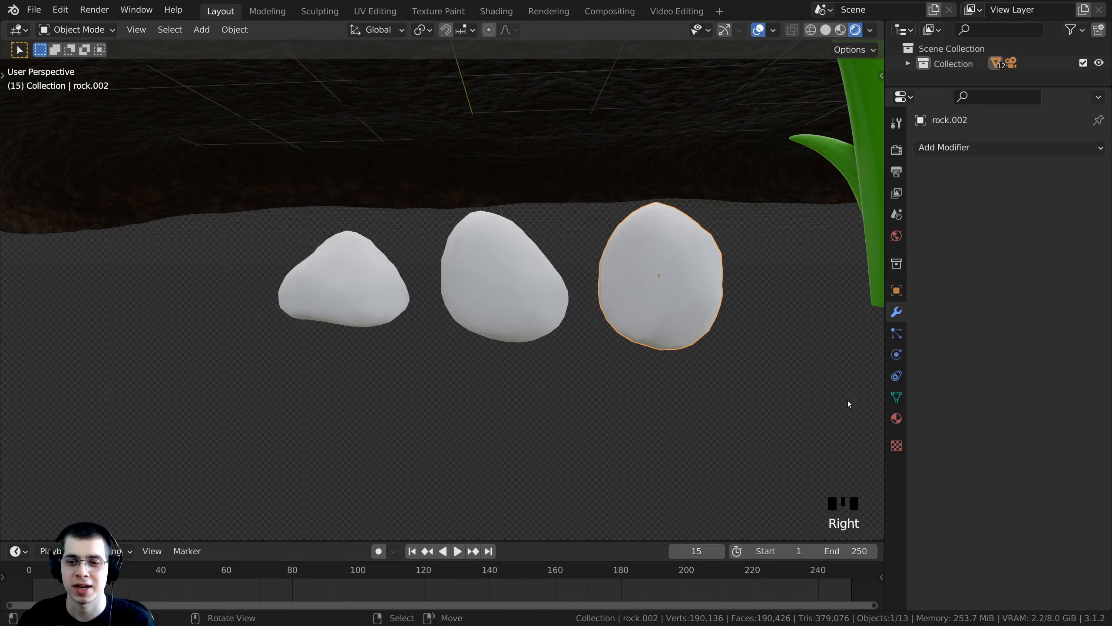
{"action": "left_click", "coordinate": [896, 419]}
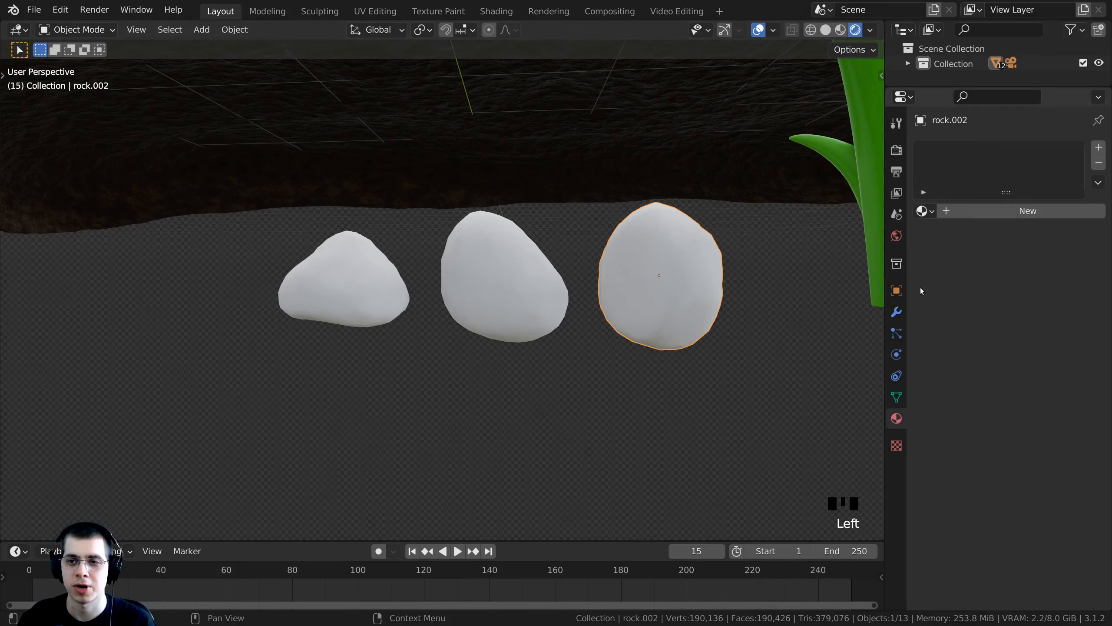
{"action": "left_click", "coordinate": [931, 212]}
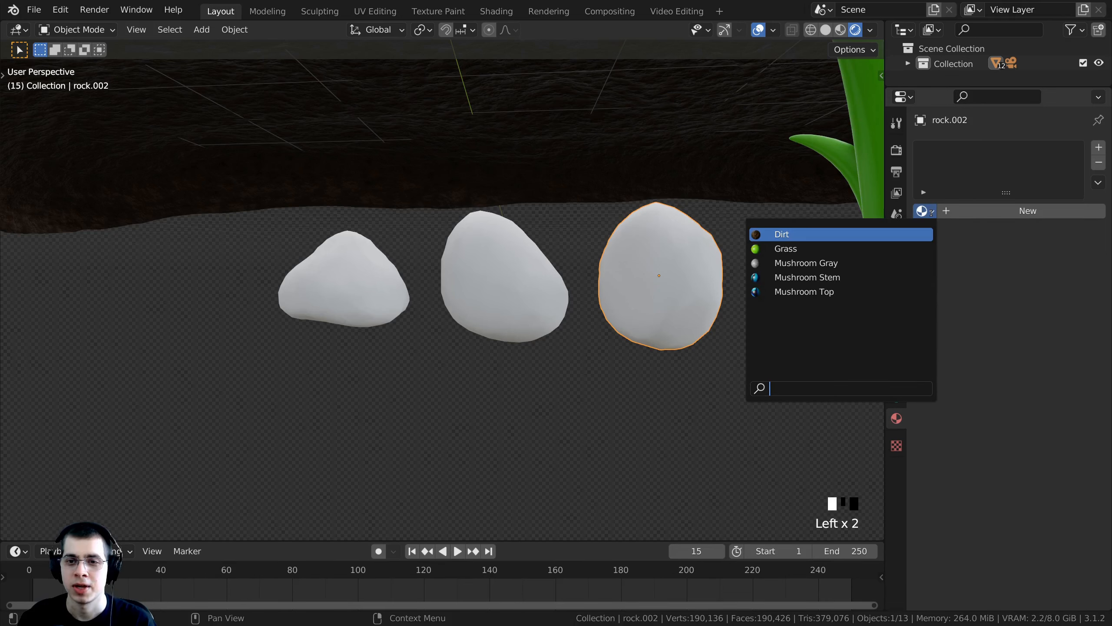
{"action": "left_click", "coordinate": [785, 233]}
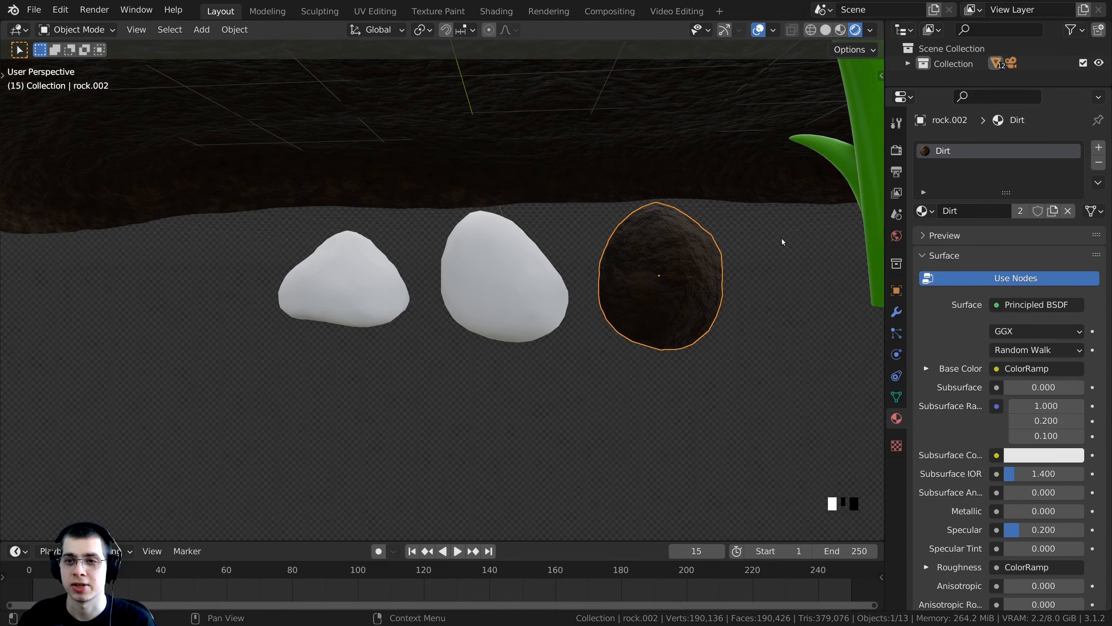
Copy the Dirt material onto the other two rocks and save the file.
{"action": "left_click_drag", "start_coordinate": [923, 213], "coordinate": [504, 265]}
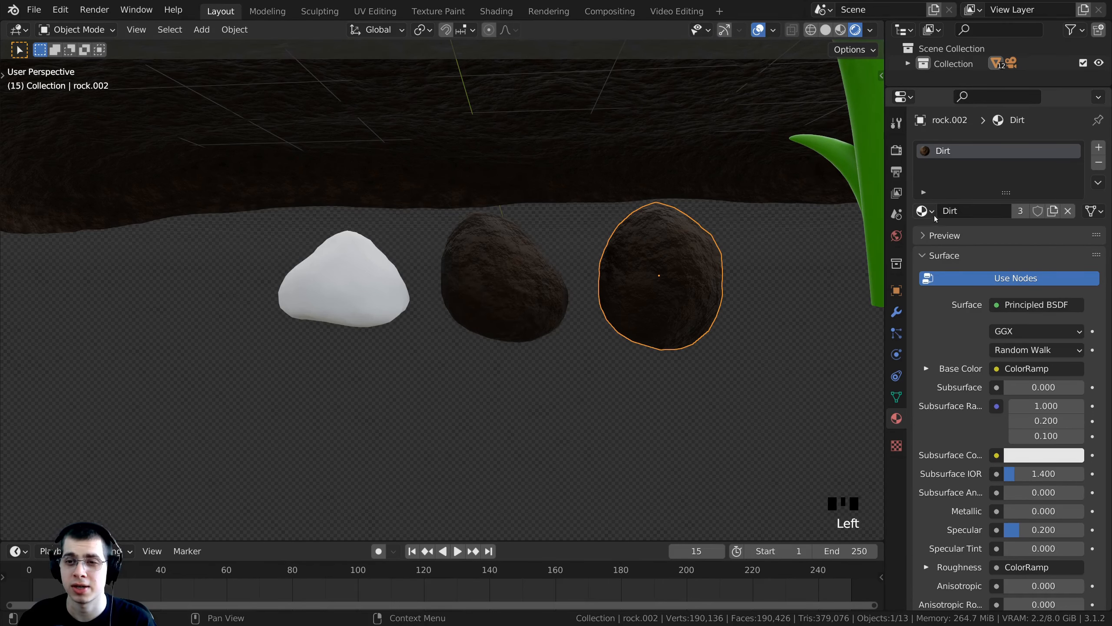
{"action": "left_click_drag", "start_coordinate": [922, 213], "coordinate": [295, 281]}
{"action": "scroll", "coordinate": [367, 312], "scroll_direction": "down", "scroll_amount": 6}
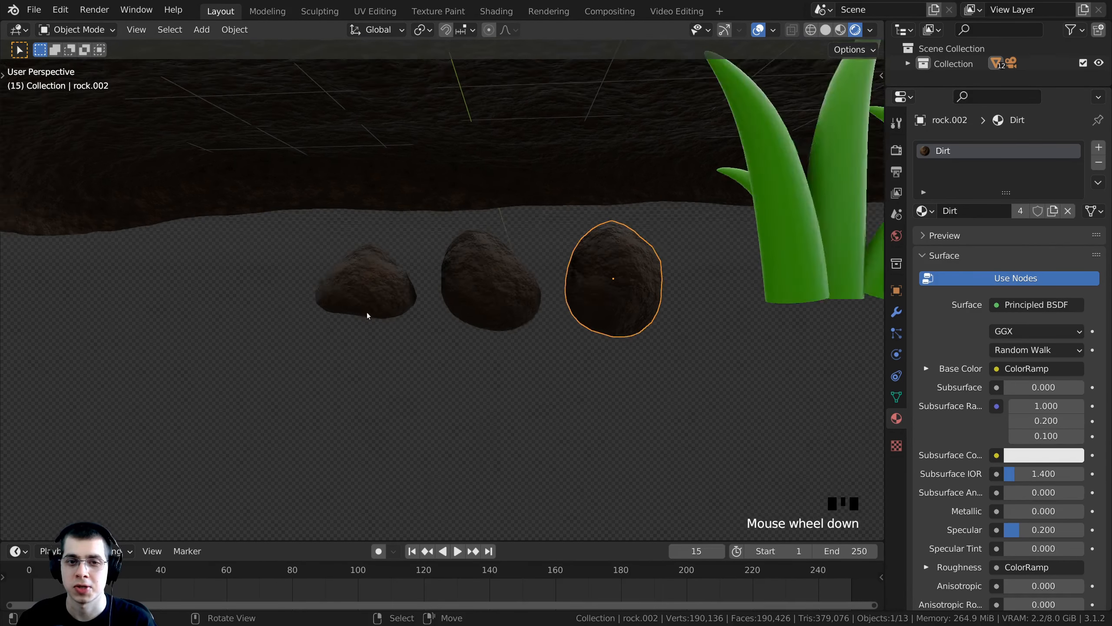
{"action": "mouse_move", "coordinate": [418, 357]}
{"action": "middle_mouse_down"}
{"action": "mouse_move", "coordinate": [421, 396]}
{"action": "mouse_move", "coordinate": [423, 370]}
{"action": "middle_mouse_up"}
{"action": "scroll", "coordinate": [425, 368], "scroll_direction": "down", "scroll_amount": 3}
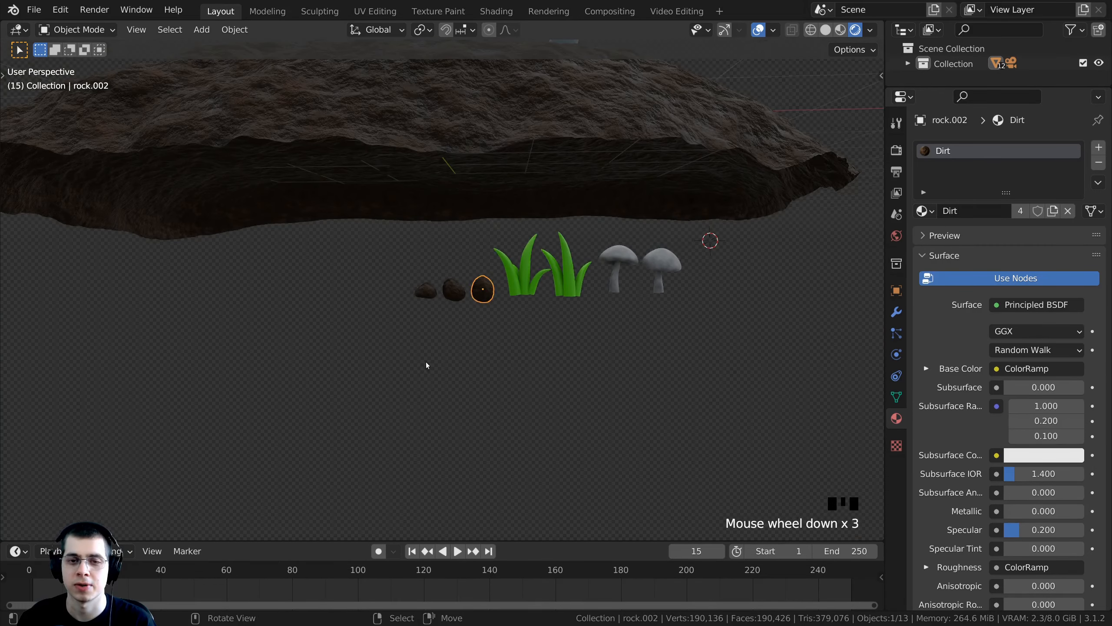
{"action": "scroll", "coordinate": [422, 343], "scroll_direction": "up", "scroll_amount": 4}
{"action": "key", "text": "ctrl+s"}
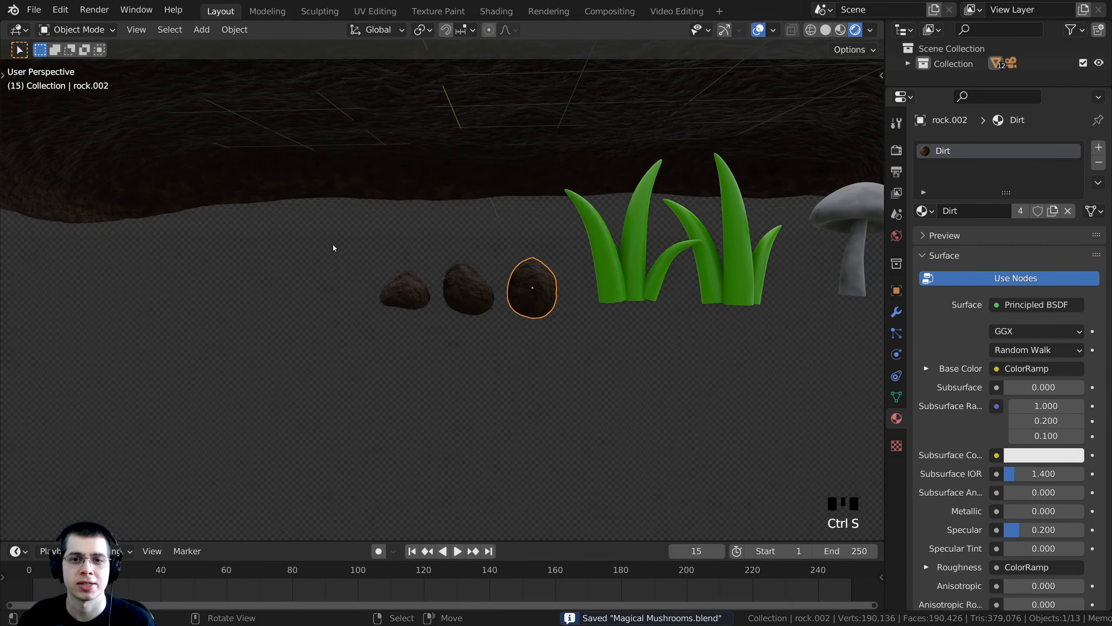
Select the dirt ground mesh under the large mushrooms and switch the viewport to Solid shading.
{"action": "middle_click_drag", "start_coordinate": [423, 342], "coordinate": [658, 423], "text": "shift"}
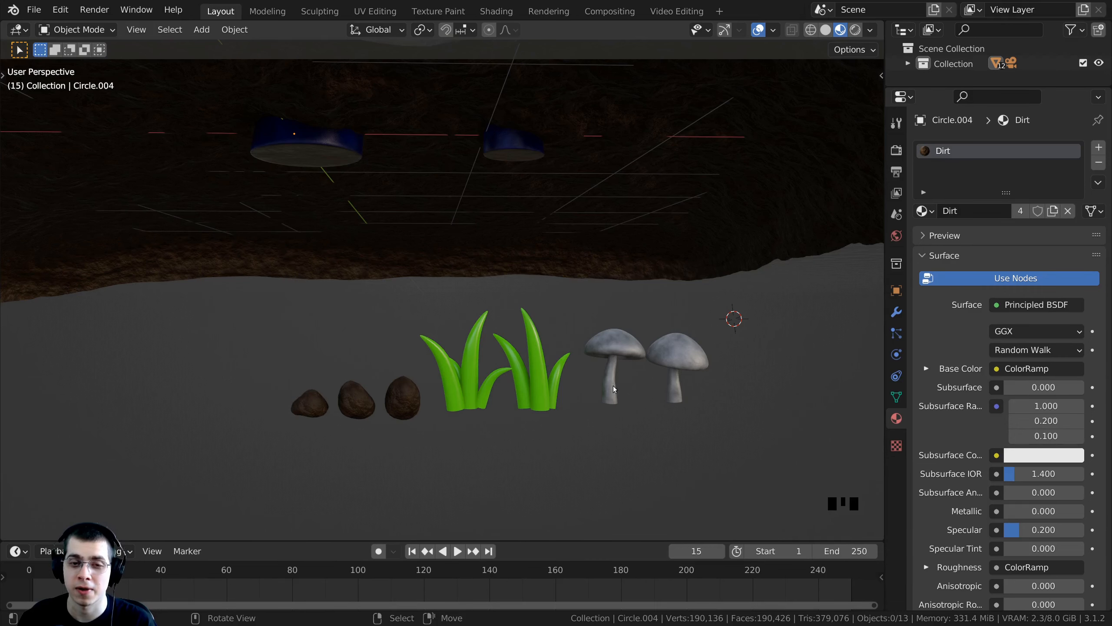
{"action": "scroll", "coordinate": [432, 363], "scroll_direction": "down", "scroll_amount": 4}
{"action": "middle_click_drag", "start_coordinate": [432, 361], "coordinate": [425, 377]}
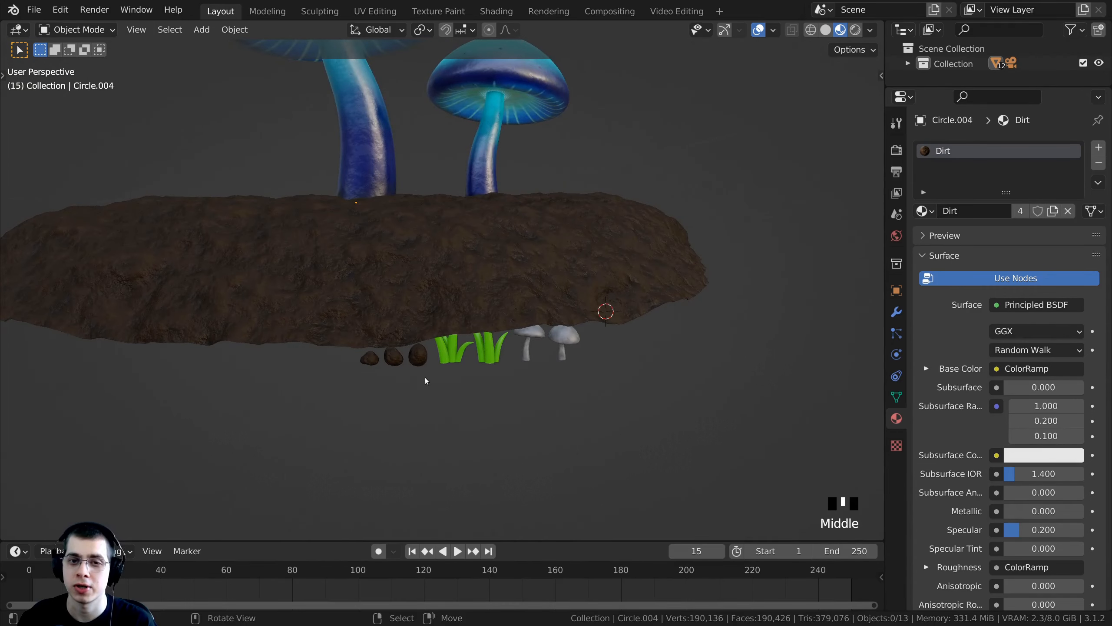
{"action": "left_click", "coordinate": [471, 263]}
{"action": "middle_click_drag", "start_coordinate": [471, 292], "coordinate": [407, 303]}
{"action": "key", "text": "z"}
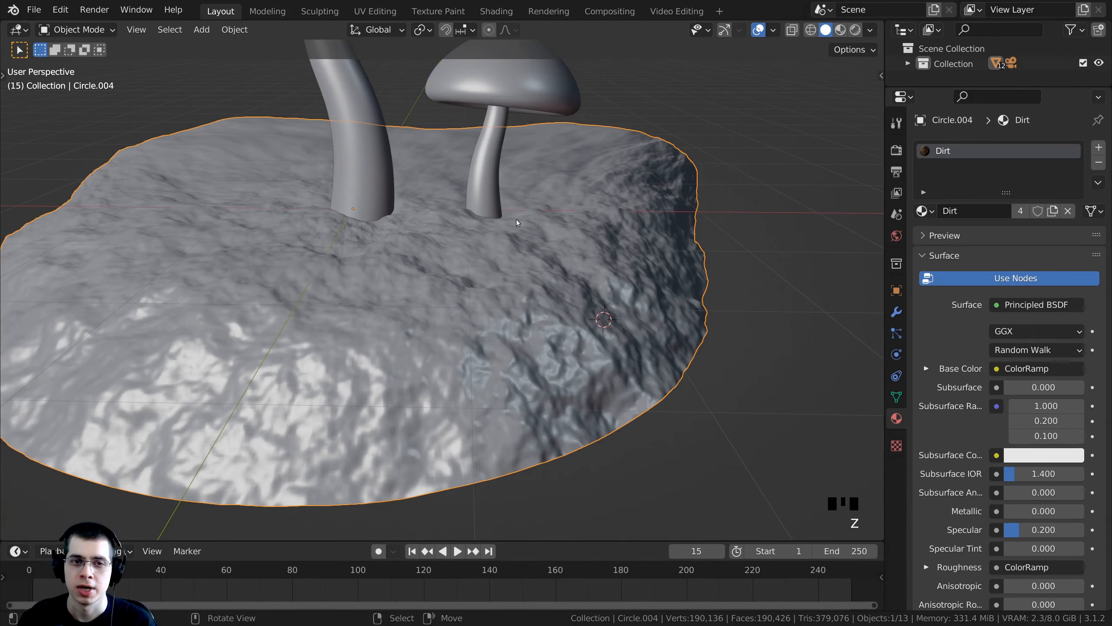
{"action": "scroll", "coordinate": [516, 224], "scroll_direction": "down", "scroll_amount": 2}
{"action": "middle_click_drag", "start_coordinate": [621, 60], "coordinate": [661, 91], "text": "shift"}
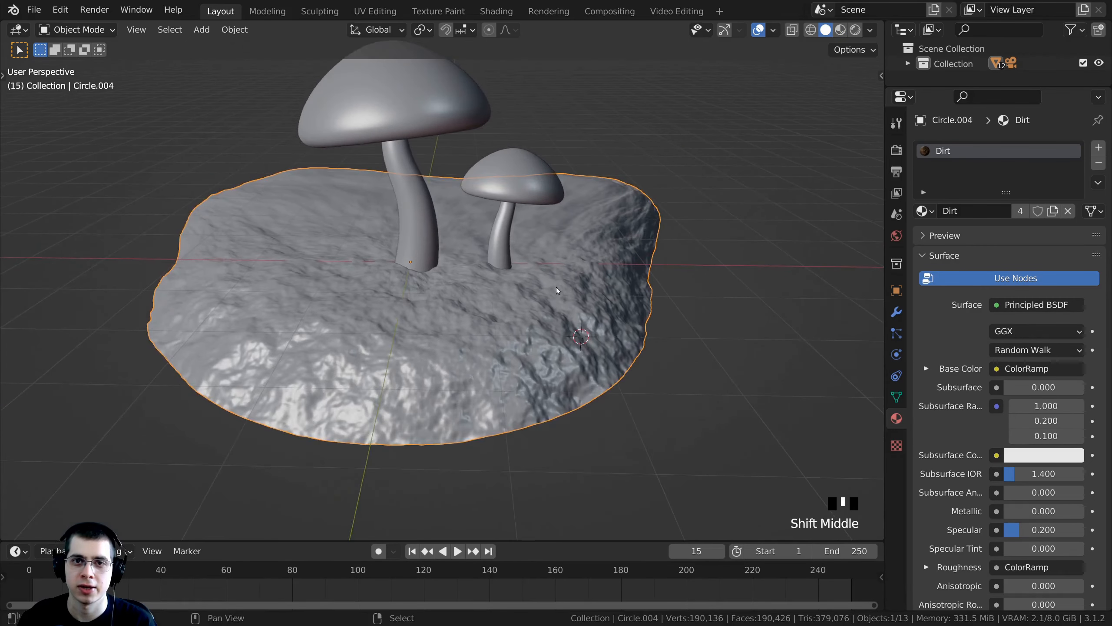
Add a Geometry Nodes workspace and expand its 3D viewport over the spreadsheet area.
{"action": "left_click", "coordinate": [719, 11]}
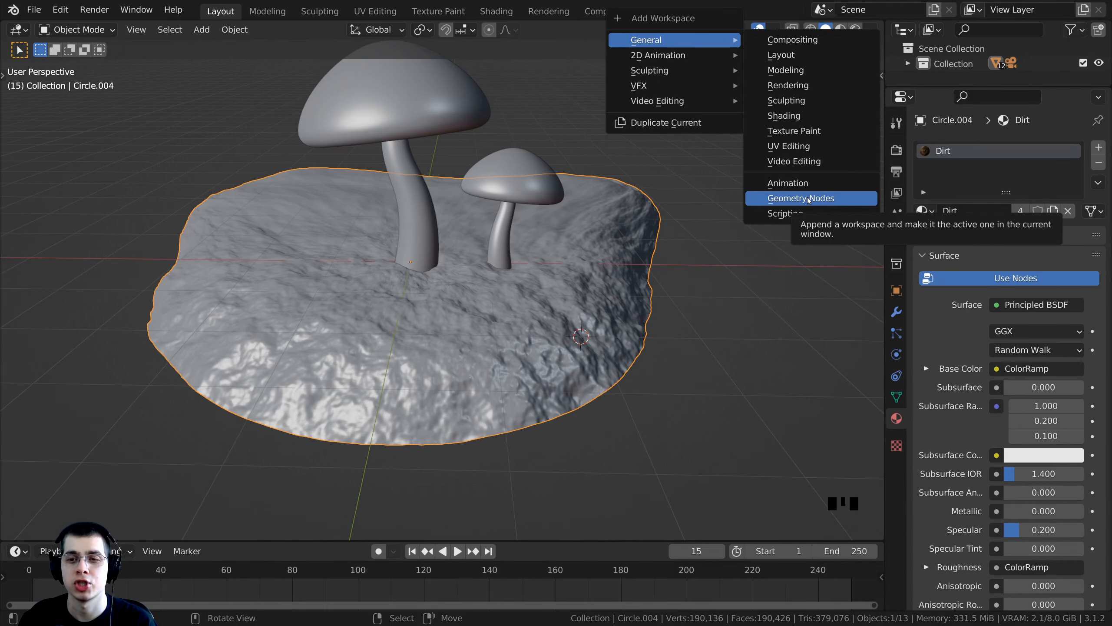
{"action": "left_click", "coordinate": [809, 199]}
{"action": "middle_click_drag", "start_coordinate": [588, 158], "coordinate": [643, 117], "text": "shift"}
{"action": "scroll", "coordinate": [628, 117], "scroll_direction": "up", "scroll_amount": 3}
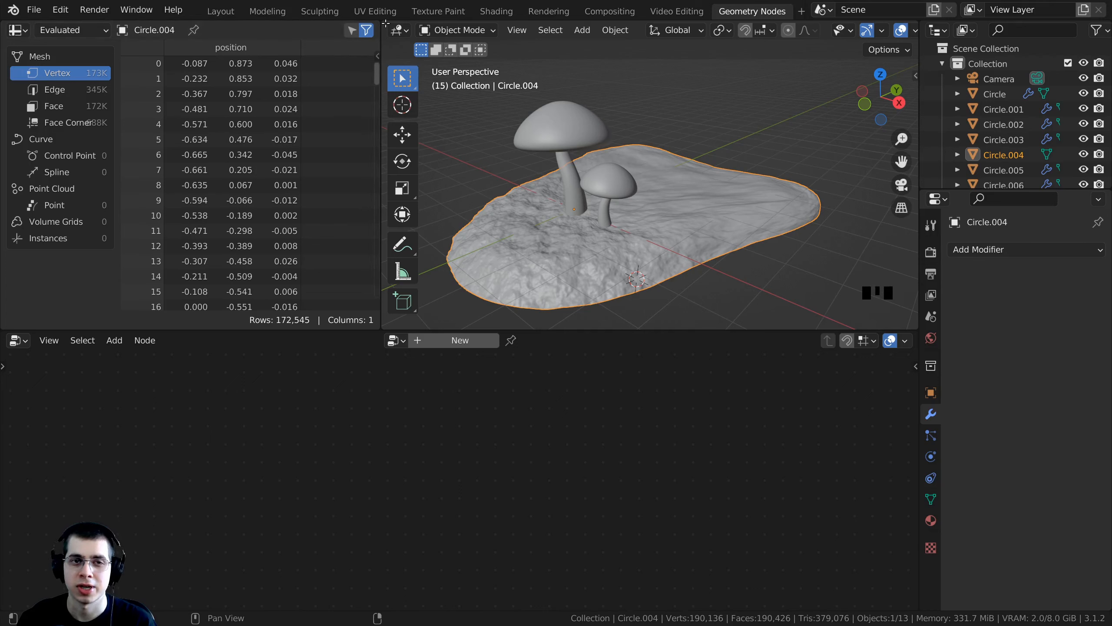
{"action": "left_click_drag", "start_coordinate": [383, 22], "coordinate": [185, 56]}
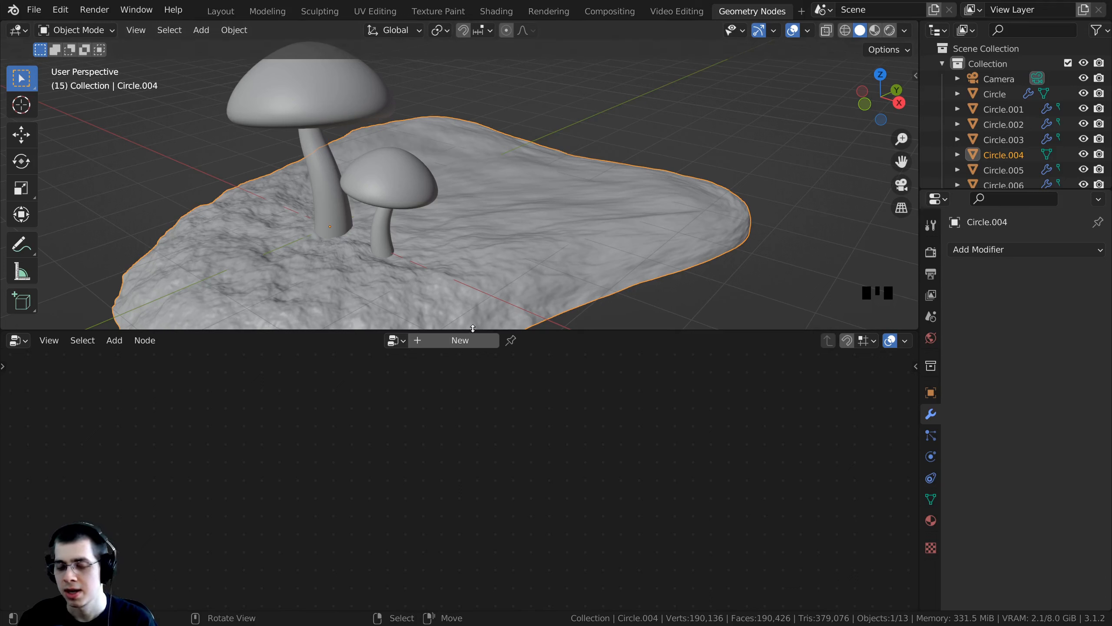
Split the node editor vertically and rejoin the areas so a narrow 3D viewport stands full height beside a large node editor.
{"action": "right_click", "coordinate": [472, 328]}
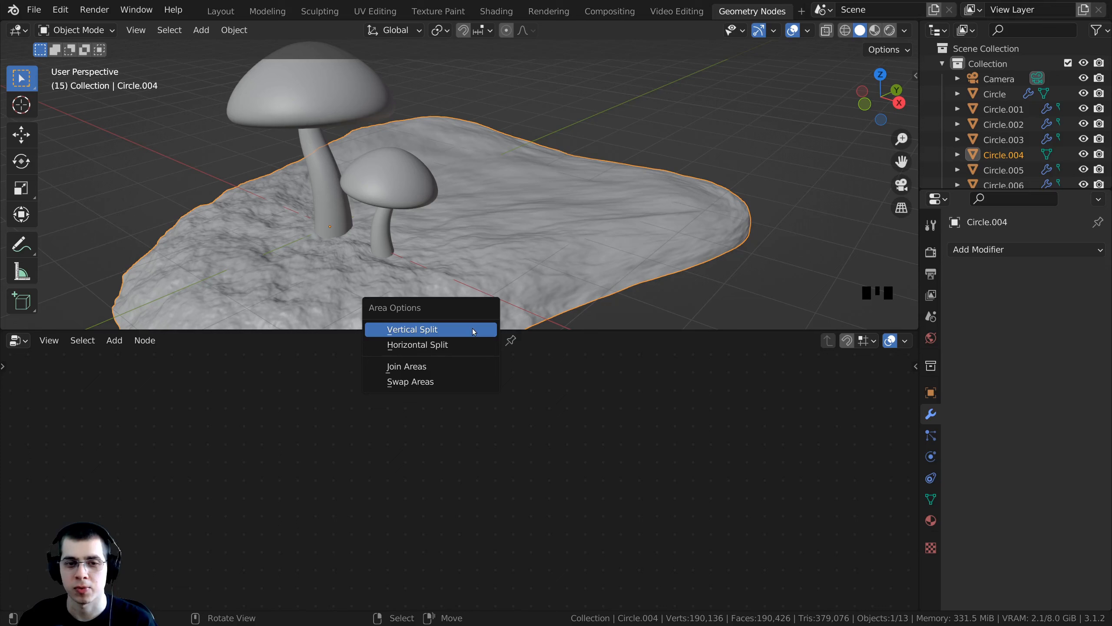
{"action": "left_click", "coordinate": [431, 336]}
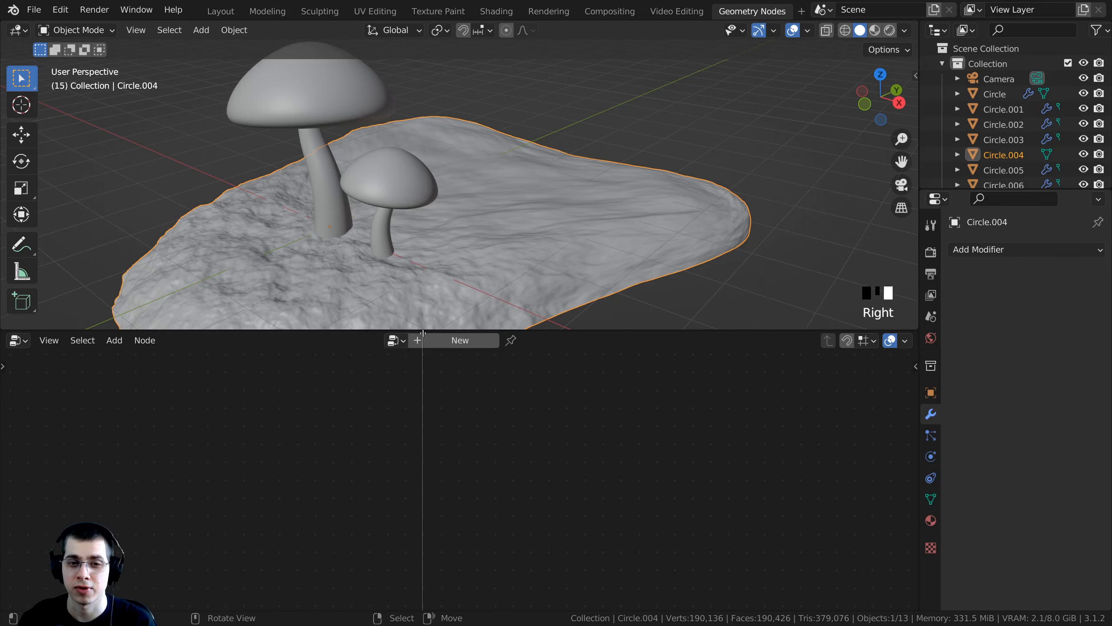
{"action": "left_click", "coordinate": [475, 331]}
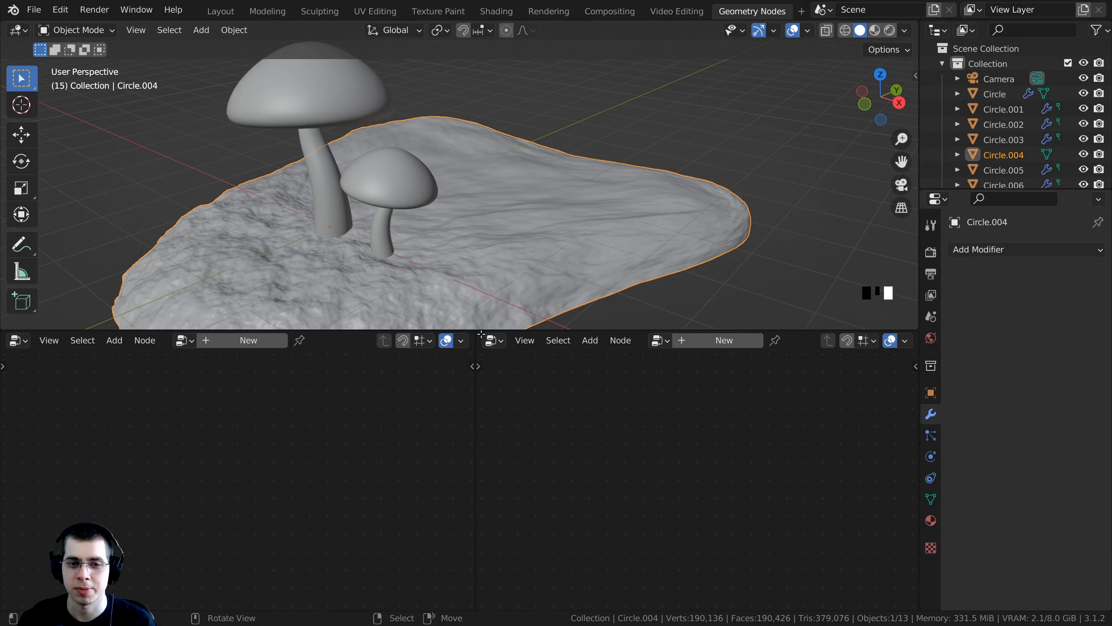
{"action": "left_click_drag", "start_coordinate": [480, 334], "coordinate": [477, 262]}
{"action": "left_click_drag", "start_coordinate": [475, 156], "coordinate": [473, 158]}
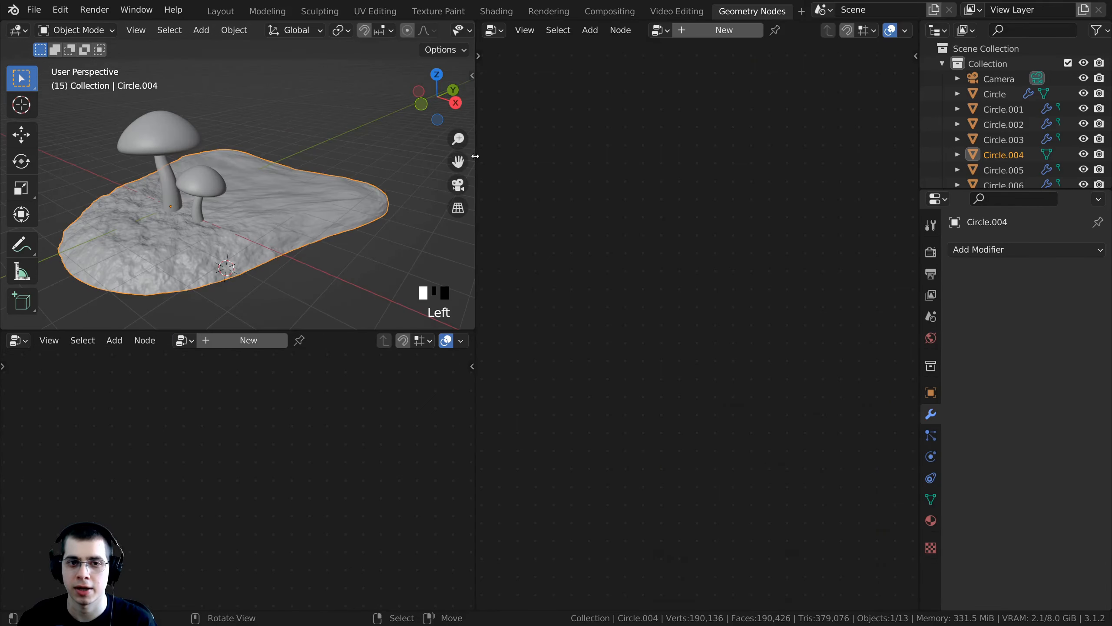
{"action": "left_click", "coordinate": [469, 322]}
{"action": "left_click_drag", "start_coordinate": [463, 401], "coordinate": [464, 401]}
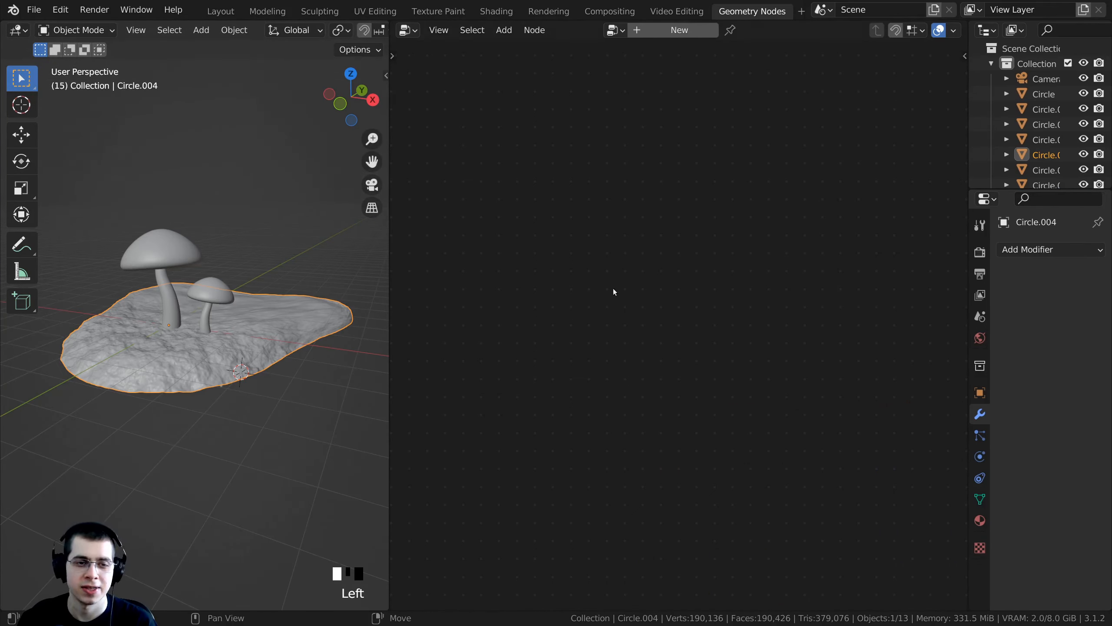
Hide the 3D viewport's toolbar and shift its header to reach more of the display options.
{"action": "middle_click_drag", "start_coordinate": [290, 413], "coordinate": [297, 420], "text": "shift"}
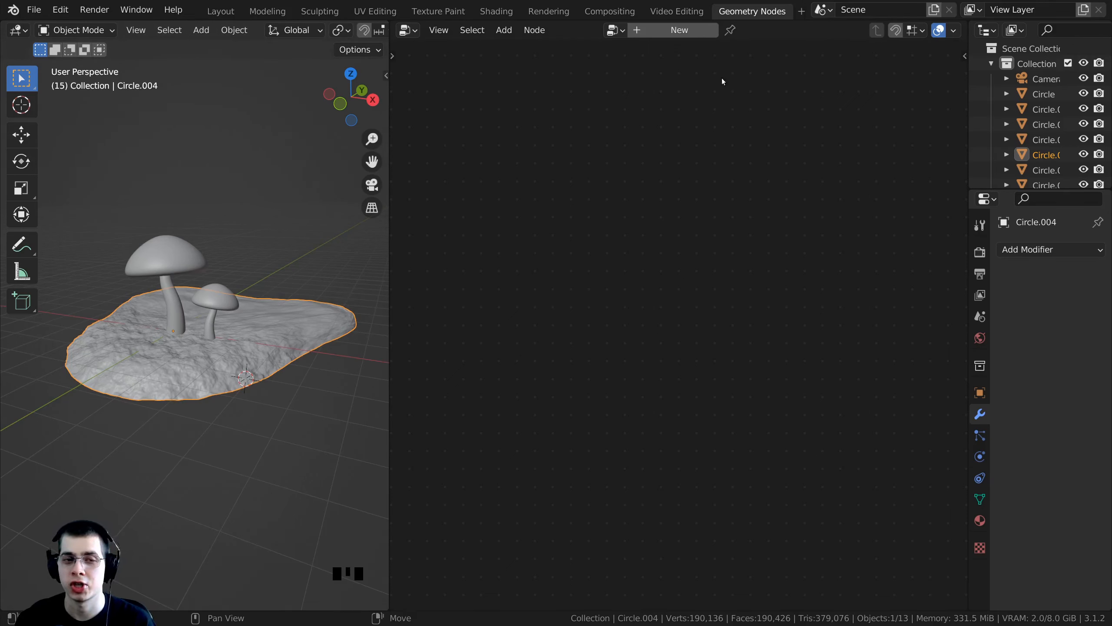
{"action": "middle_click_drag", "start_coordinate": [305, 281], "coordinate": [346, 154]}
{"action": "middle_click_drag", "start_coordinate": [135, 66], "coordinate": [205, 241]}
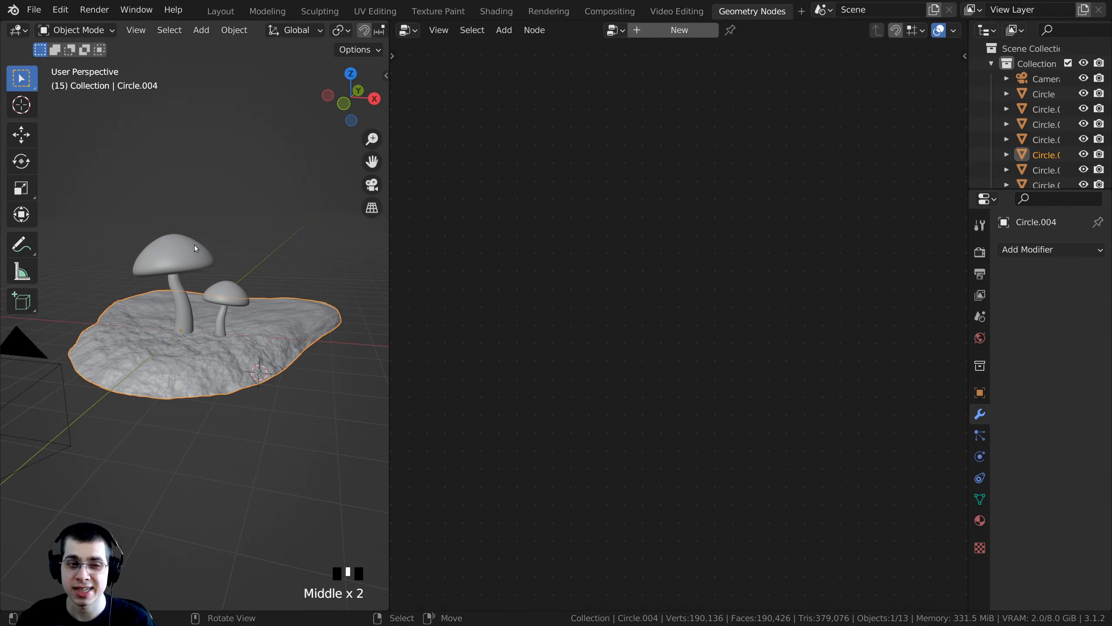
{"action": "key", "text": "t"}
{"action": "scroll", "coordinate": [269, 30], "scroll_direction": "down", "scroll_amount": 5}
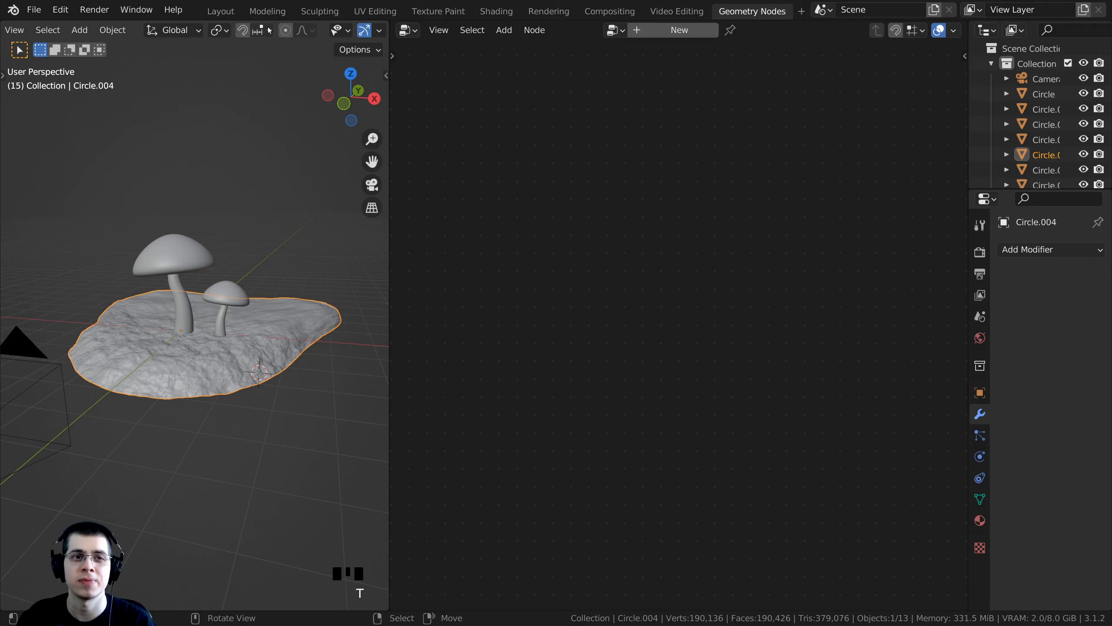
Hide the viewport gizmos and narrow the 3D viewport to give the node editor more room.
{"action": "scroll", "coordinate": [265, 31], "scroll_direction": "down", "scroll_amount": 5}
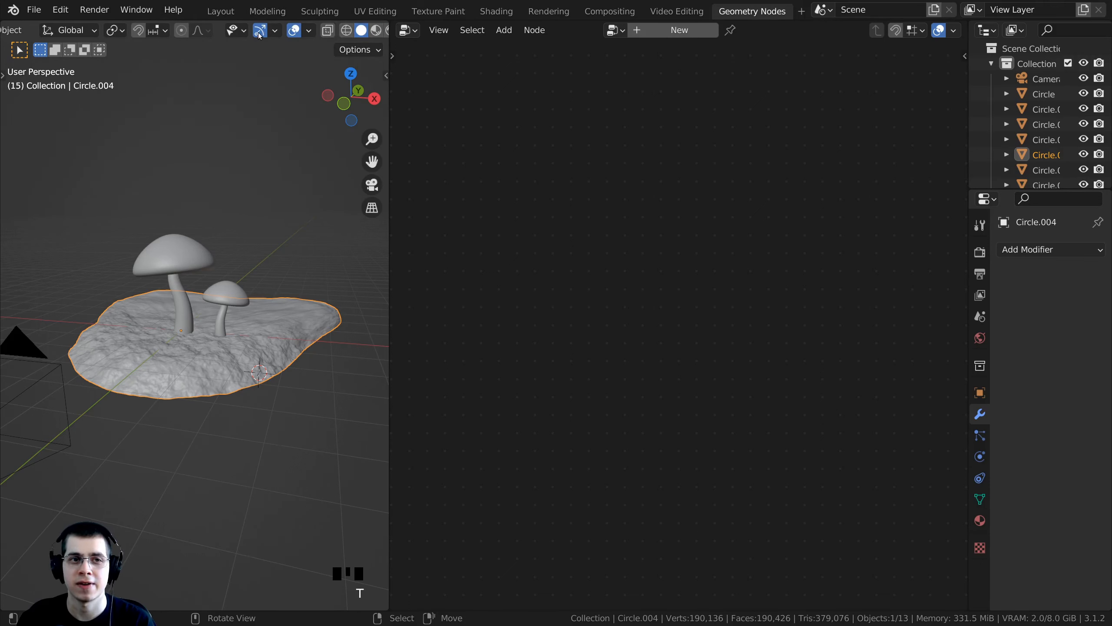
{"action": "left_click", "coordinate": [259, 33]}
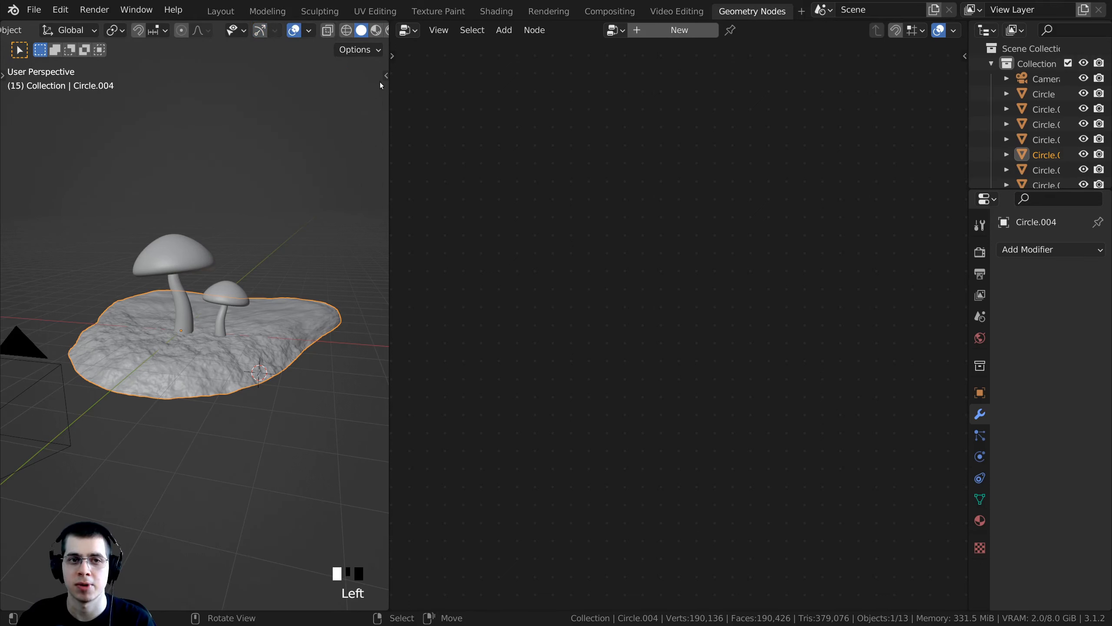
{"action": "left_click_drag", "start_coordinate": [388, 90], "coordinate": [329, 103]}
{"action": "left_click_drag", "start_coordinate": [389, 153], "coordinate": [337, 154]}
{"action": "middle_click_drag", "start_coordinate": [211, 263], "coordinate": [220, 282]}
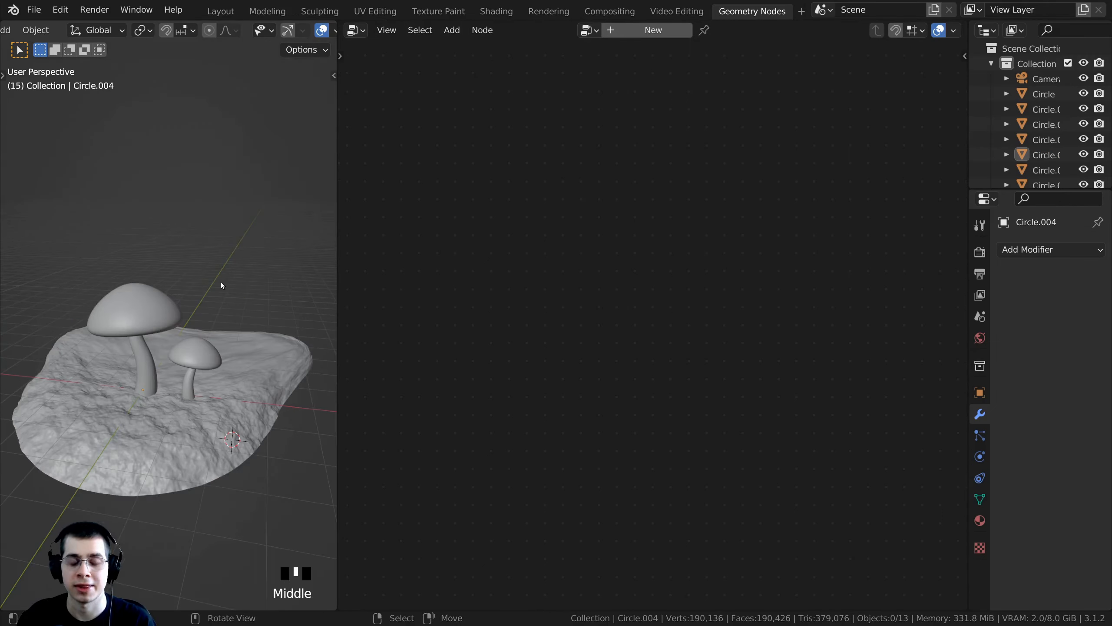
Switch to the camera view, select the dirt ground and create a new Geometry Nodes tree on it.
{"action": "key", "text": "KP_0"}
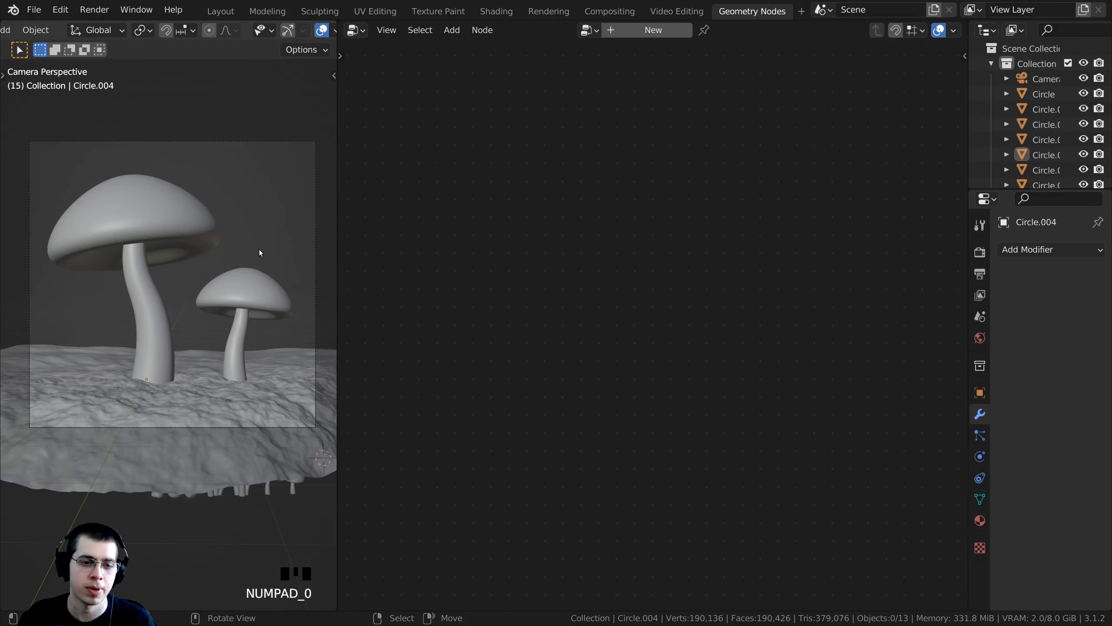
{"action": "right_click", "coordinate": [163, 475]}
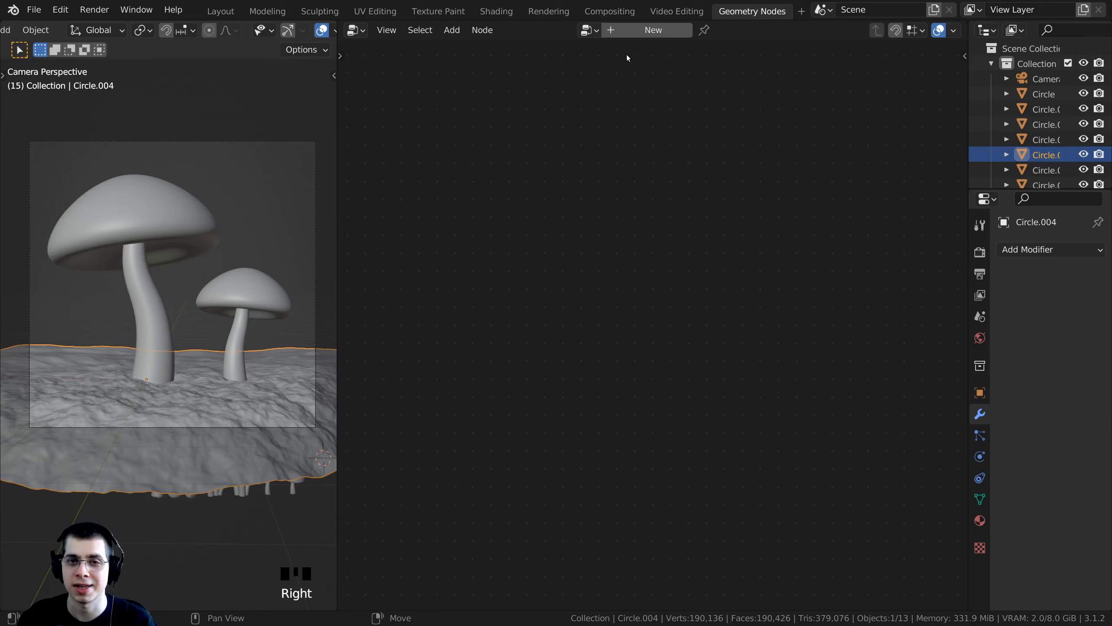
{"action": "left_click", "coordinate": [651, 30]}
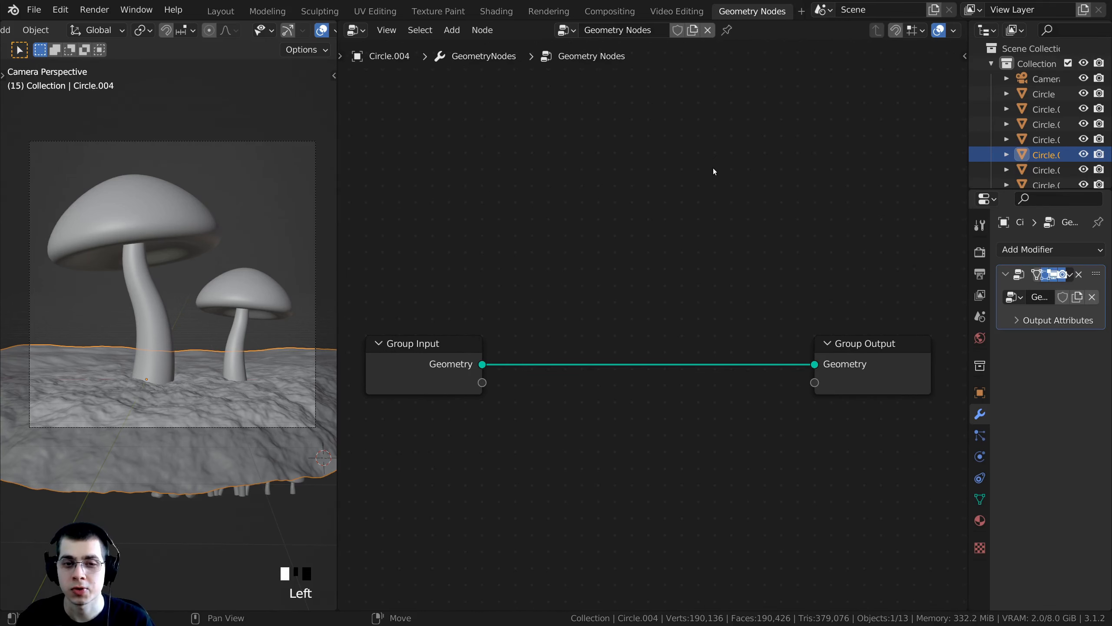
Insert a Distribute Points on Faces node between Group Input and Group Output.
{"action": "key", "text": "shift+a"}
{"action": "left_click", "coordinate": [615, 40]}
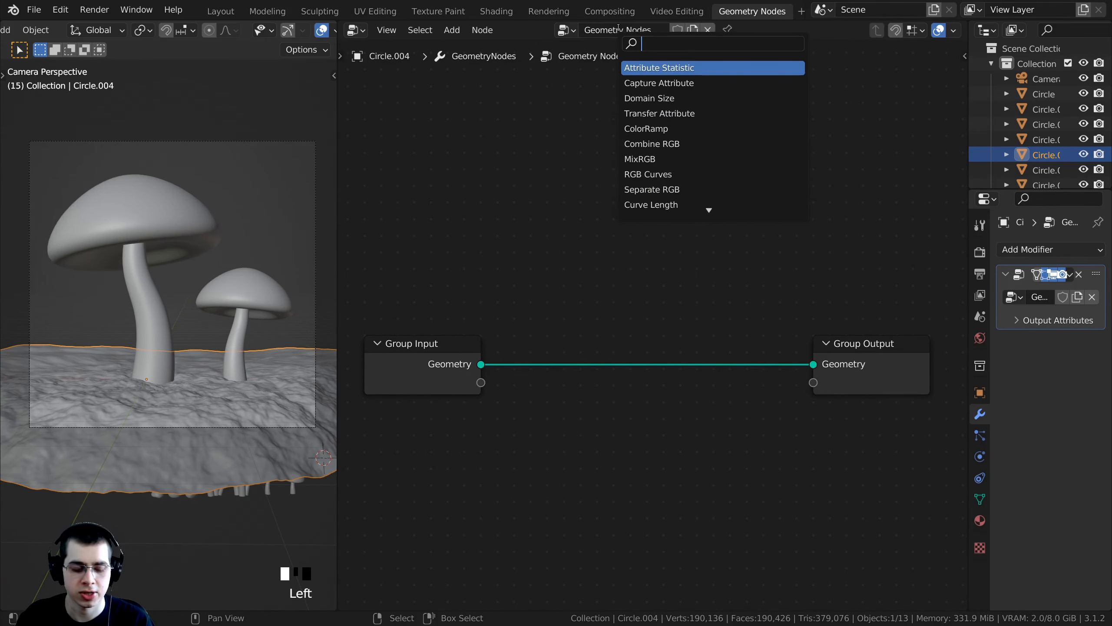
{"action": "type", "text": "dis"}
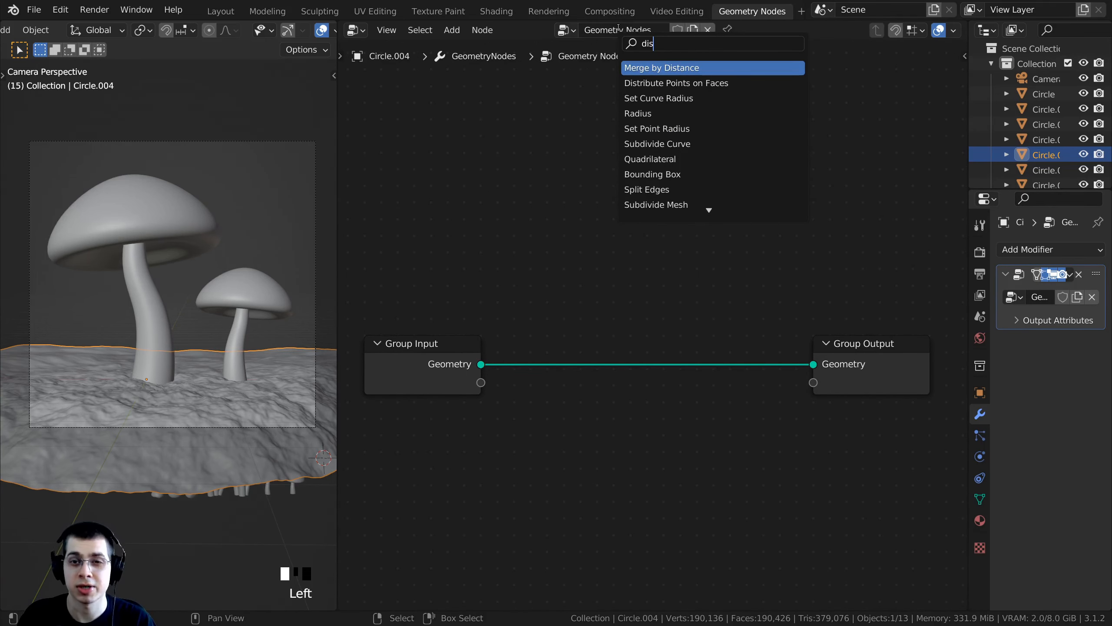
{"action": "left_click", "coordinate": [698, 83]}
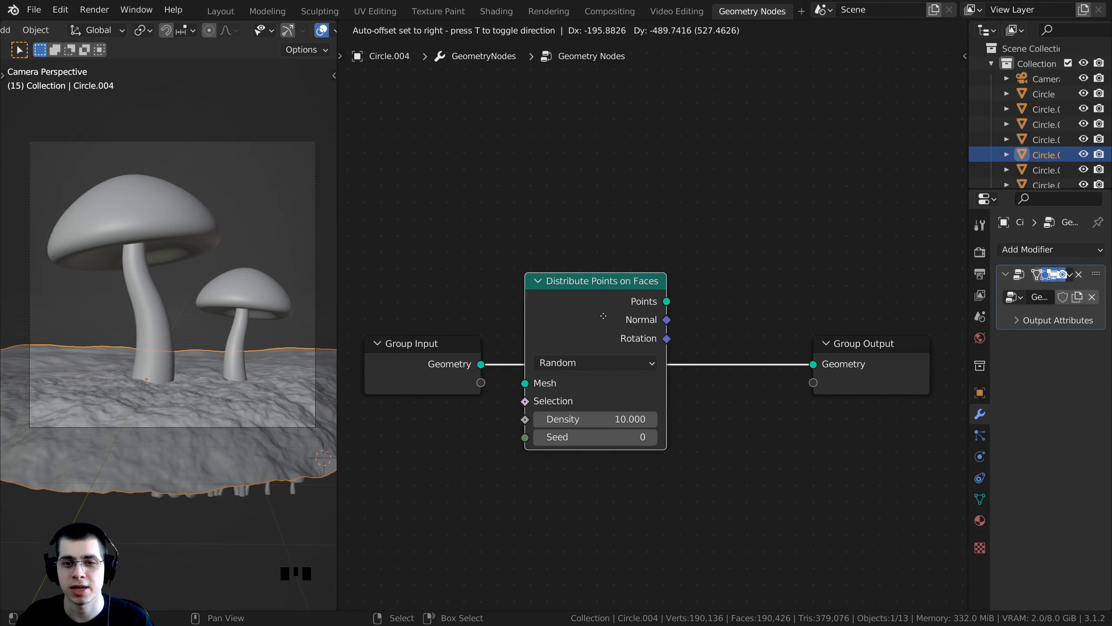
{"action": "left_click", "coordinate": [609, 350]}
Add an Instance on Points node to the dirt ground's node tree.
{"action": "scroll", "coordinate": [578, 245], "scroll_direction": "down", "scroll_amount": 1}
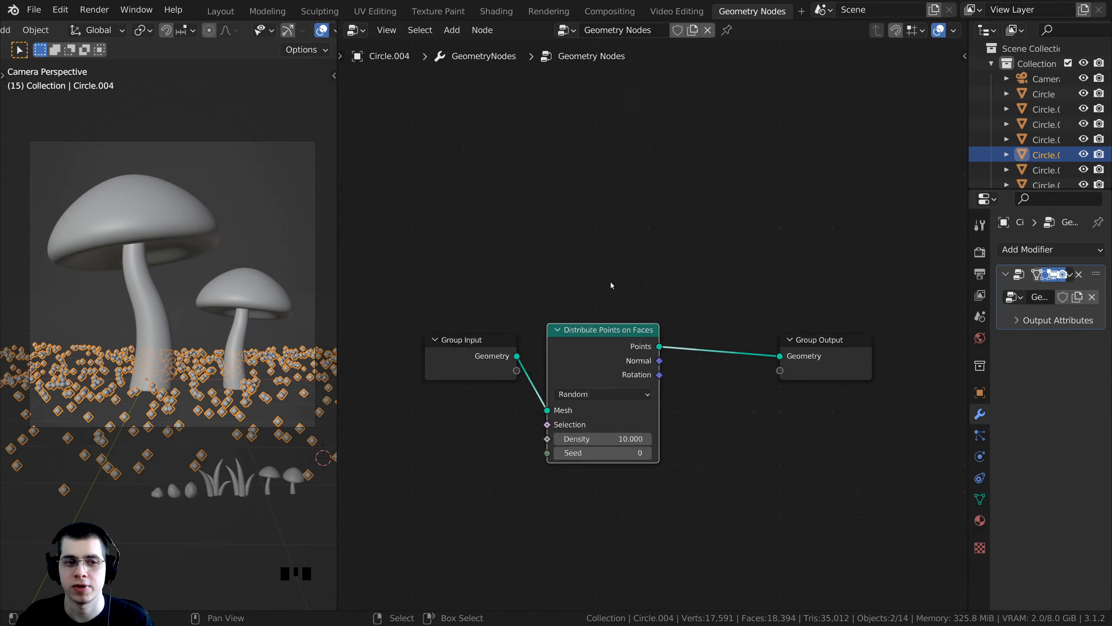
{"action": "key", "text": "shift+a"}
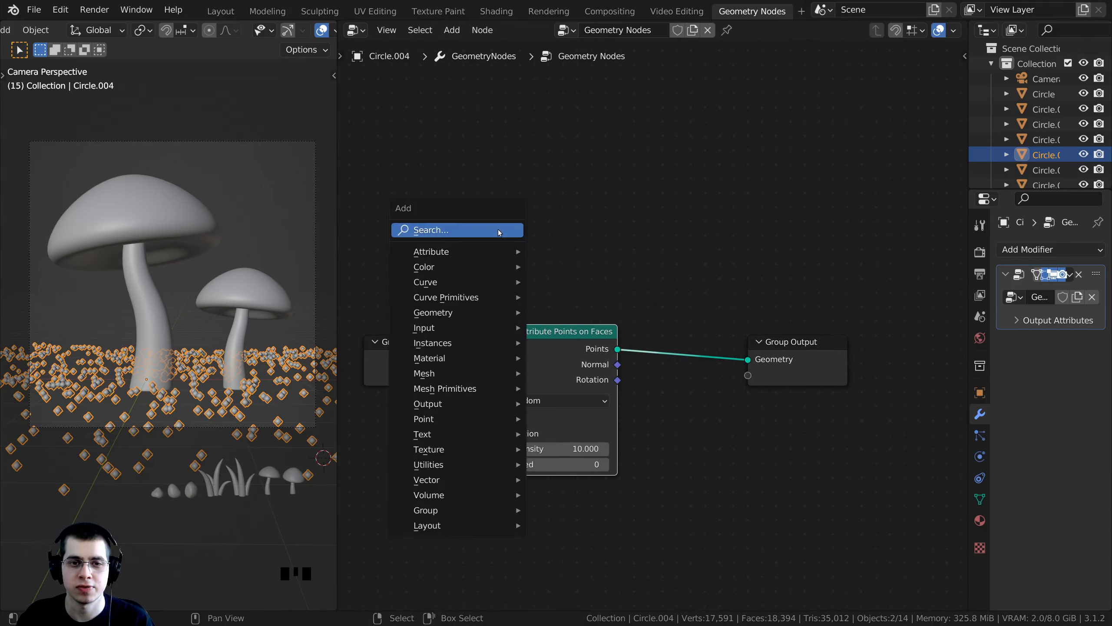
{"action": "left_click", "coordinate": [497, 230]}
{"action": "type", "text": "ins"}
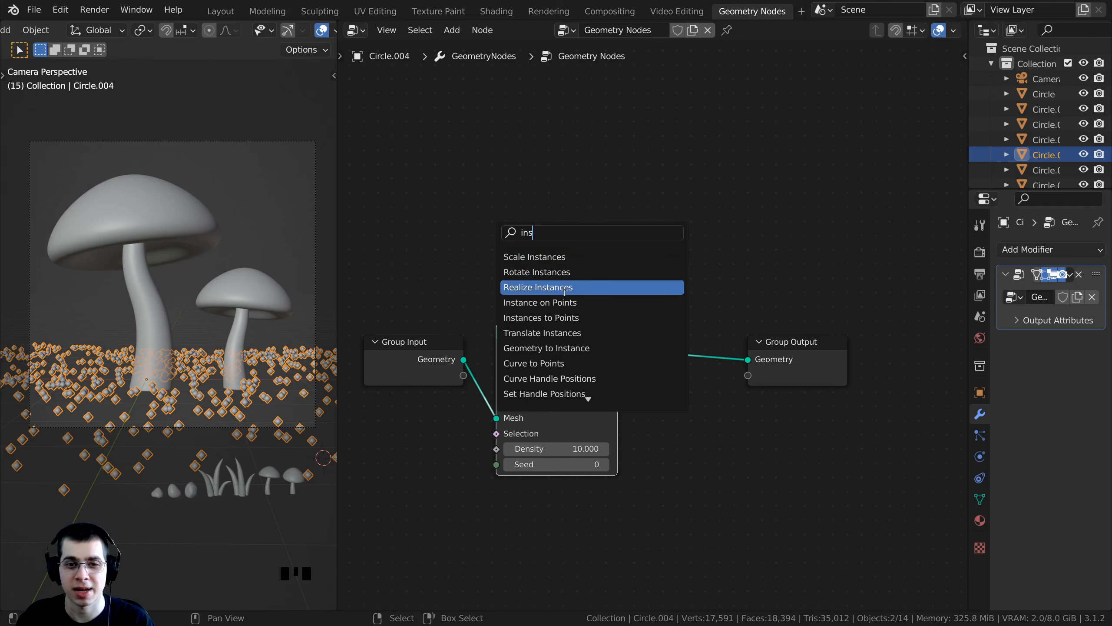
{"action": "left_click", "coordinate": [551, 303]}
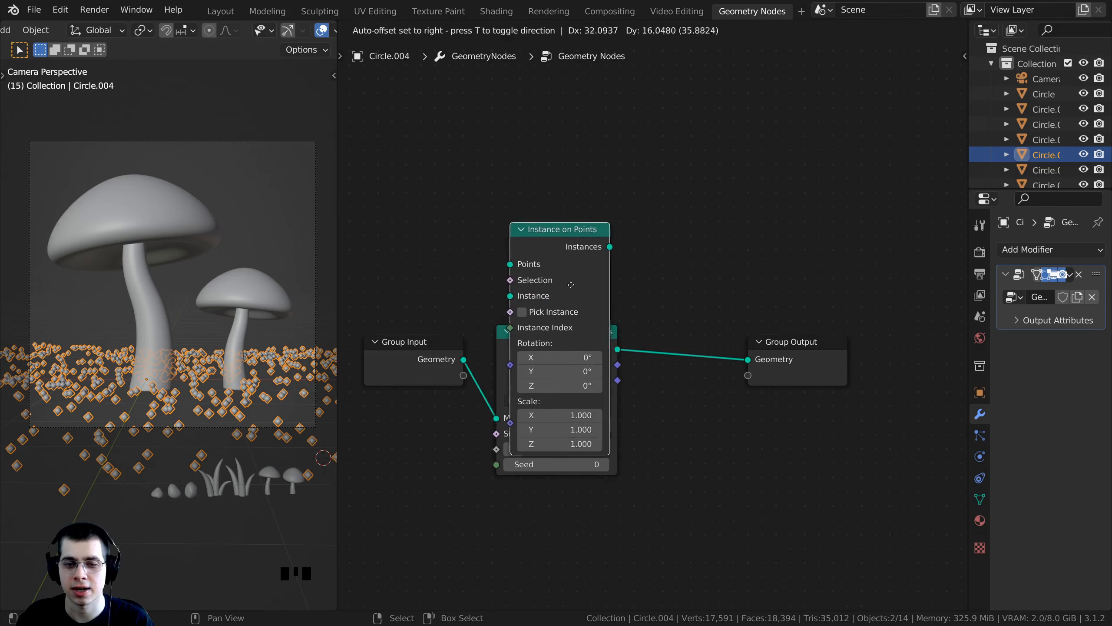
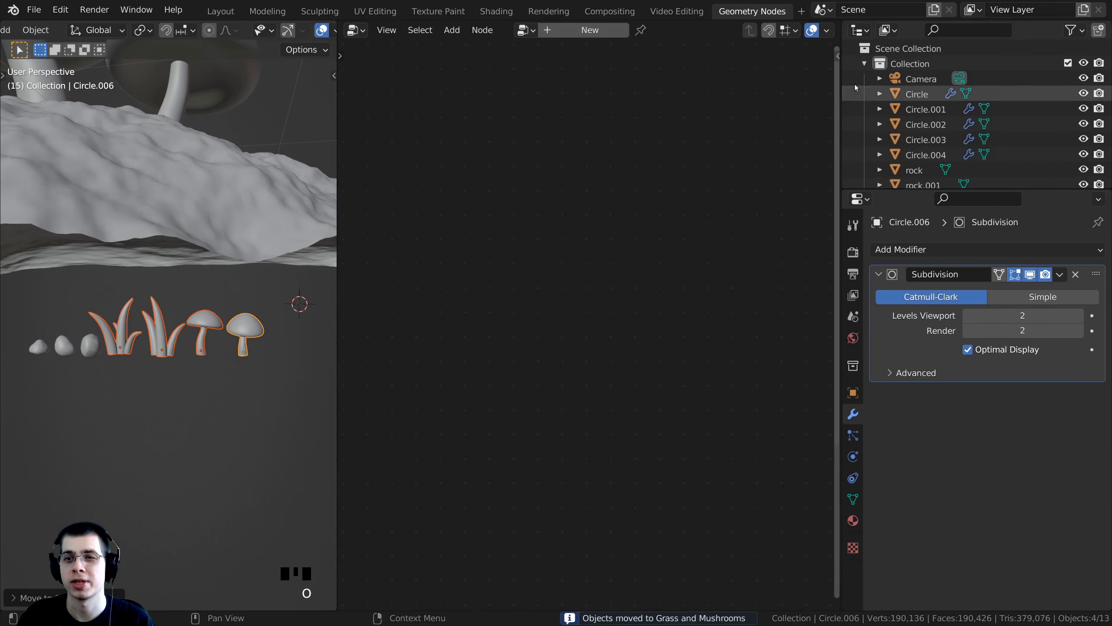
Collapse the Collection and Grass and Mushrooms collections in the Outliner and highlight each in turn.
{"action": "left_click", "coordinate": [865, 64]}
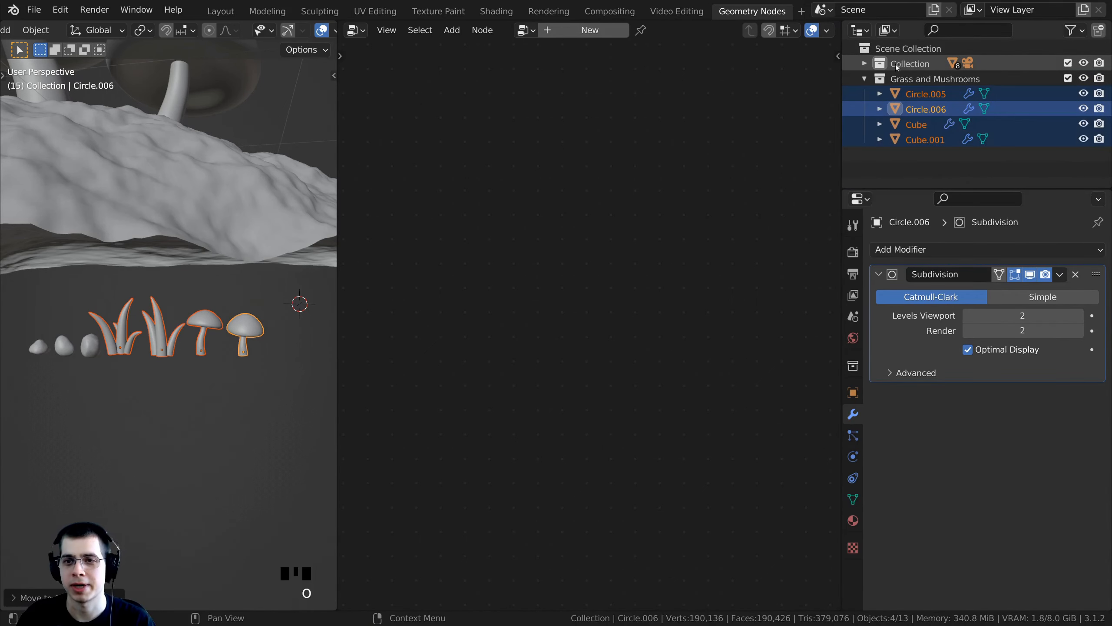
{"action": "left_click", "coordinate": [865, 80]}
{"action": "left_click", "coordinate": [909, 64]}
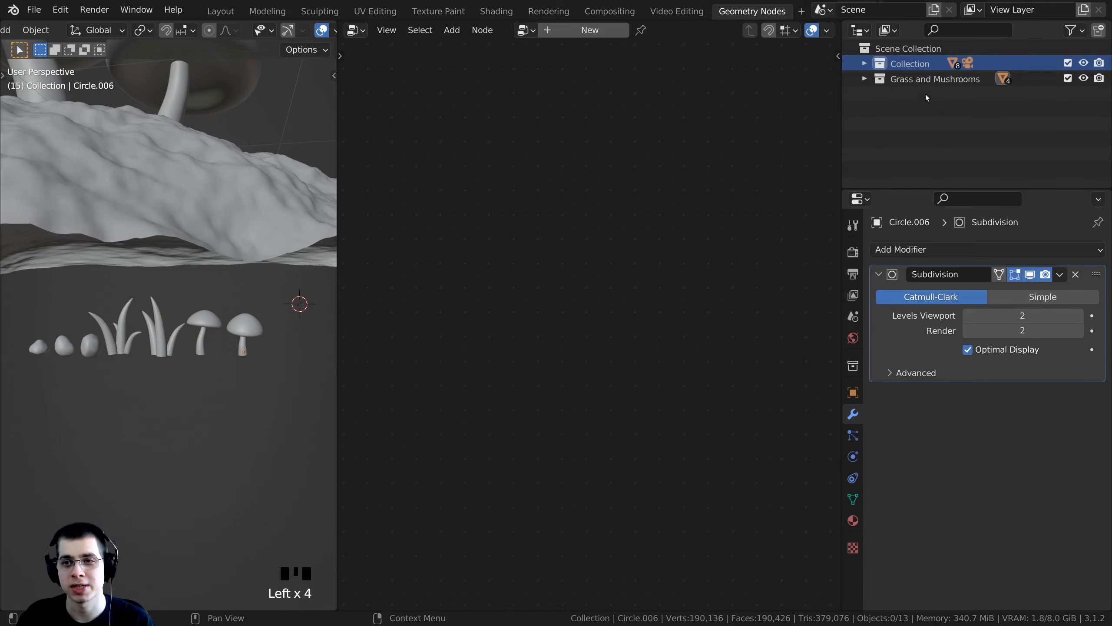
{"action": "left_click", "coordinate": [913, 80]}
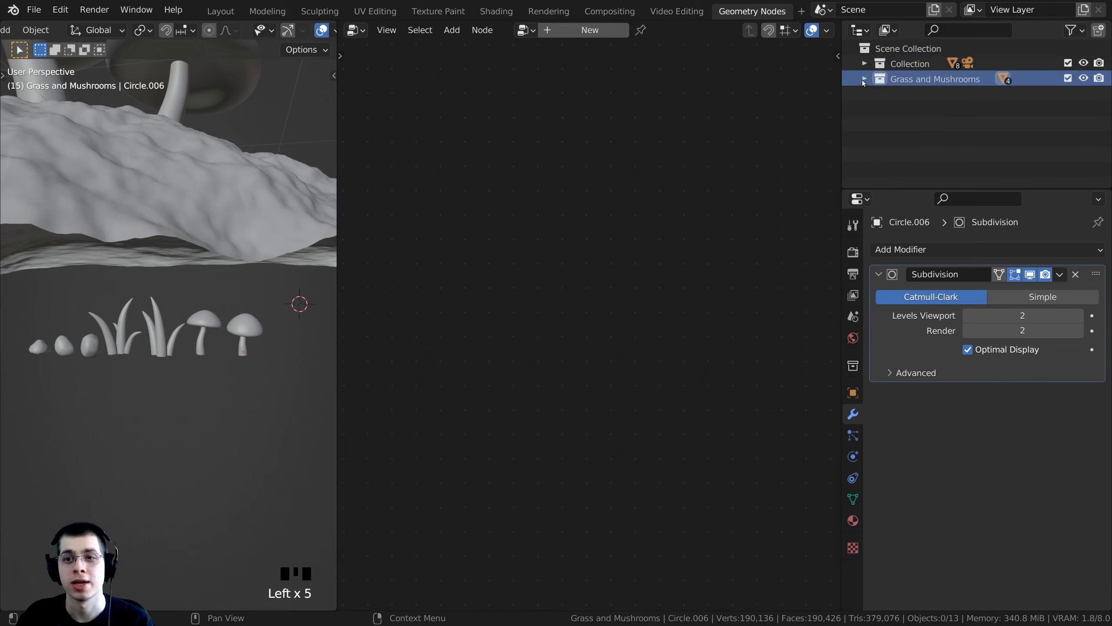
Check the contents of the Grass and Mushrooms collection by selecting its grass and mushroom models individually and together.
{"action": "left_click", "coordinate": [864, 80]}
{"action": "left_click", "coordinate": [924, 94]}
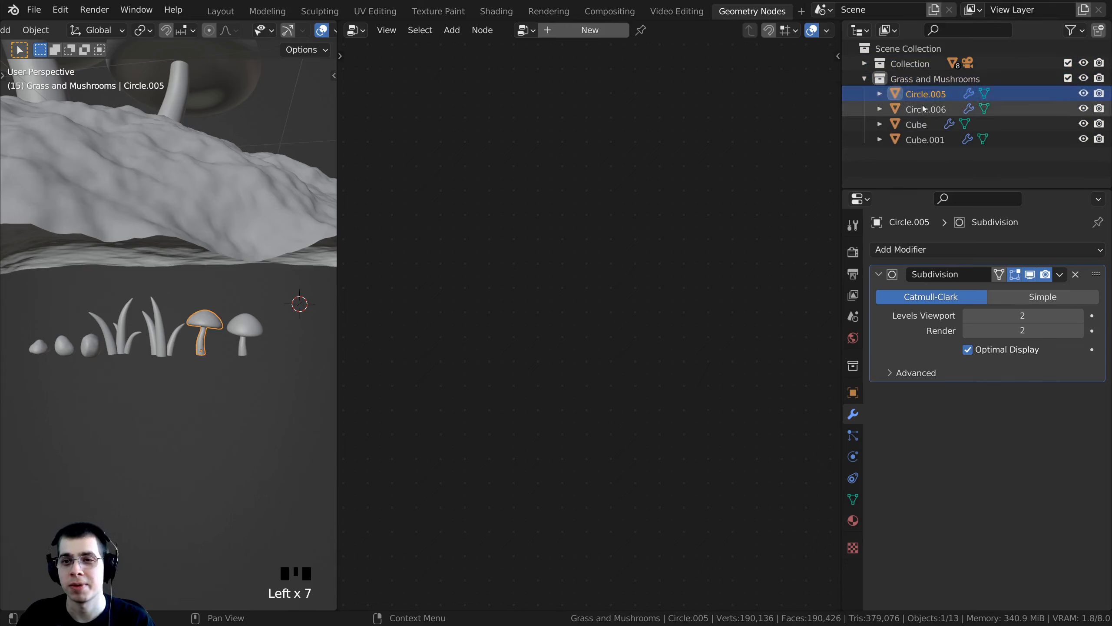
{"action": "left_click", "coordinate": [925, 109]}
{"action": "left_click", "coordinate": [920, 124]}
{"action": "left_click", "coordinate": [925, 140]}
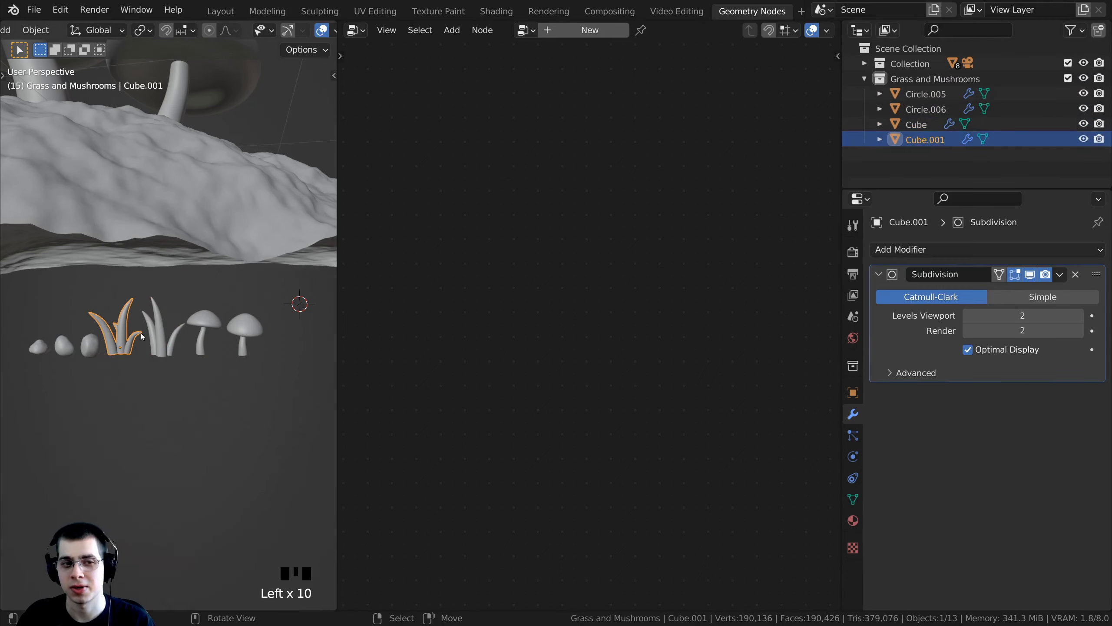
{"action": "scroll", "coordinate": [144, 346], "scroll_direction": "up", "scroll_amount": 2}
{"action": "scroll", "coordinate": [145, 346], "scroll_direction": "down", "scroll_amount": 1}
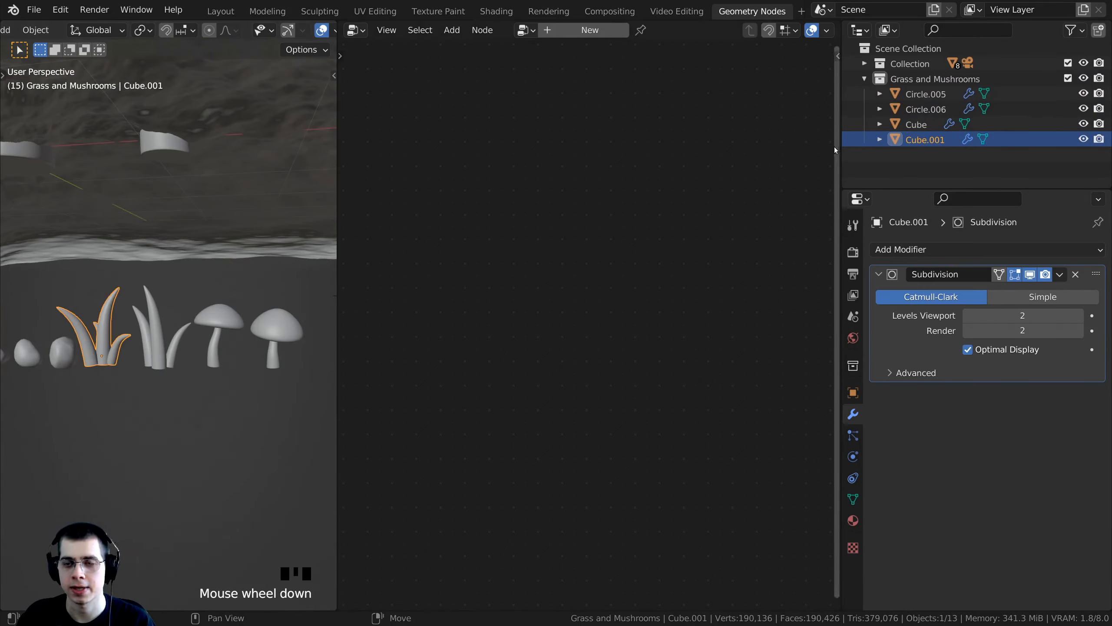
{"action": "left_click", "coordinate": [864, 79]}
{"action": "key", "text": "b"}
{"action": "key", "text": "b"}
{"action": "left_click_drag", "start_coordinate": [127, 289], "coordinate": [311, 386]}
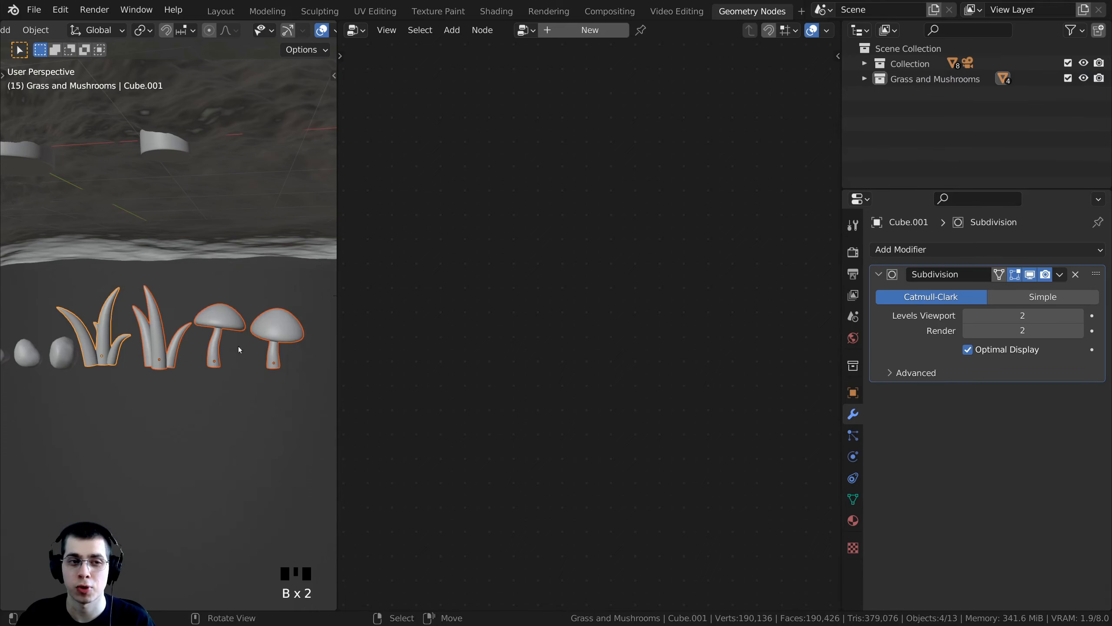
Reselect the dirt ground mesh to bring back its Geometry Nodes tree.
{"action": "scroll", "coordinate": [233, 269], "scroll_direction": "down", "scroll_amount": 2}
{"action": "middle_click_drag", "start_coordinate": [233, 269], "coordinate": [224, 296]}
{"action": "right_click", "coordinate": [224, 295]}
{"action": "scroll", "coordinate": [544, 211], "scroll_direction": "up", "scroll_amount": 1}
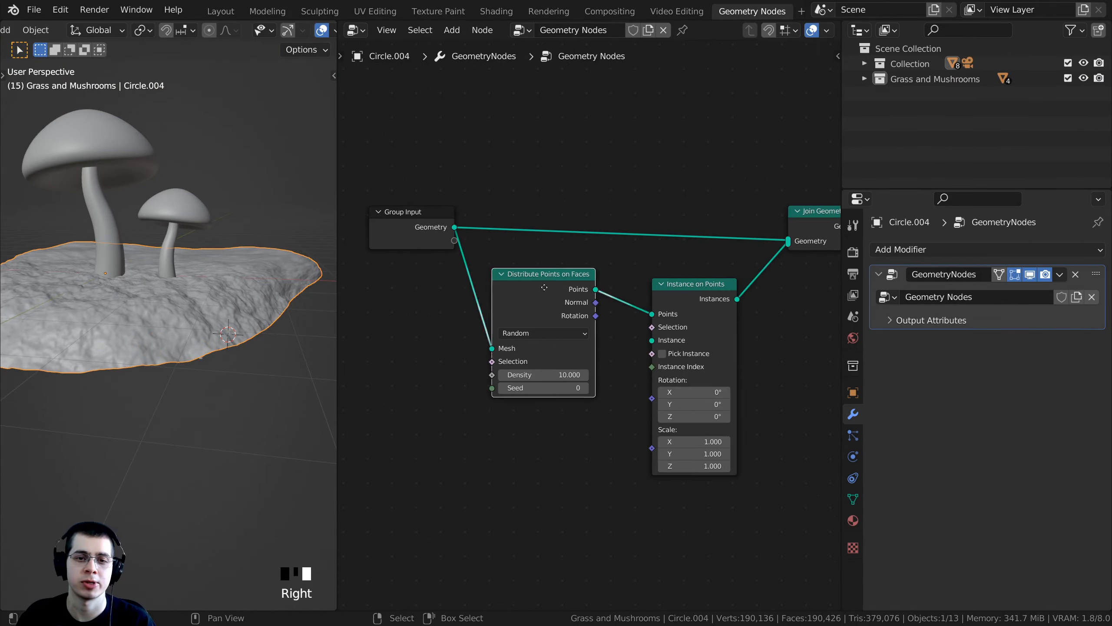
Add a Collection Info node and place it below the Distribute Points on Faces node.
{"action": "key", "text": "shift+a"}
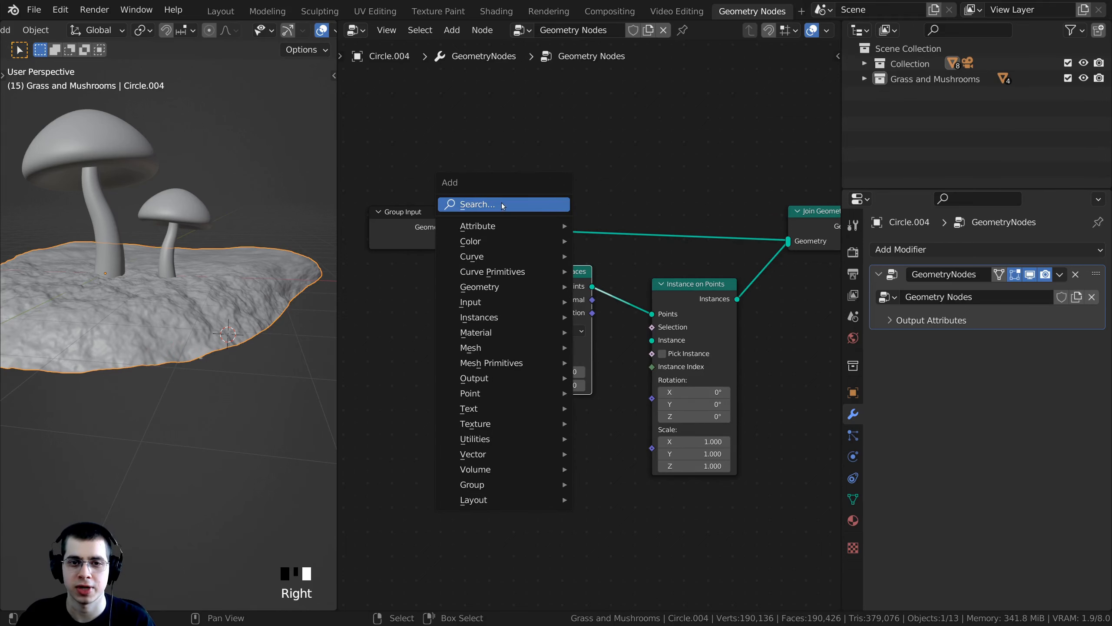
{"action": "left_click", "coordinate": [493, 203]}
{"action": "type", "text": "jo"}
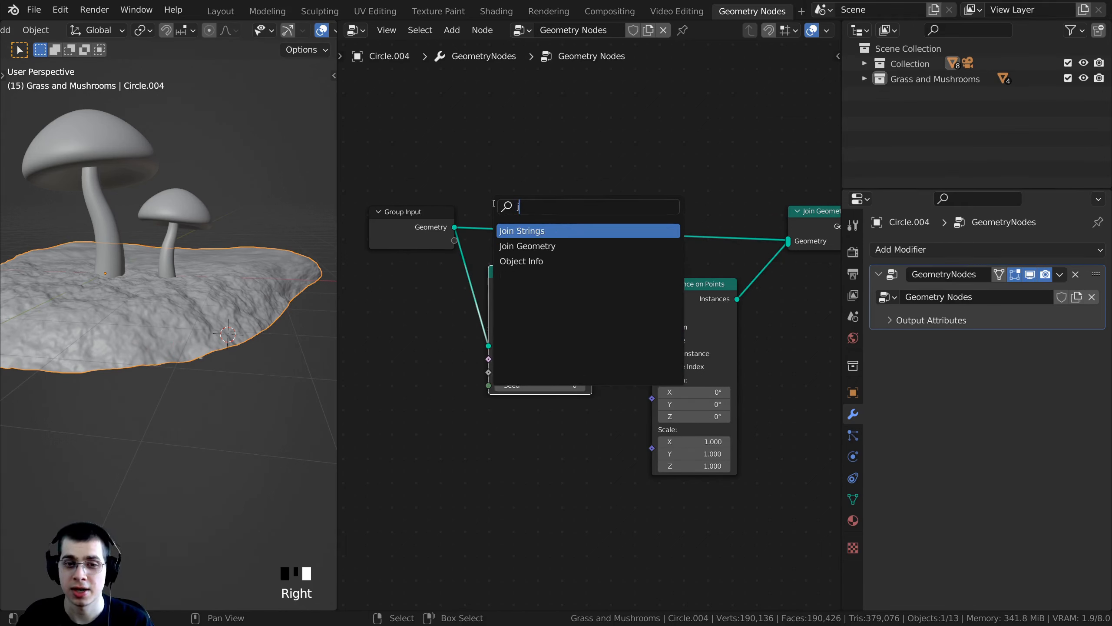
{"action": "key", "text": "BackSpace"}
{"action": "key", "text": "BackSpace"}
{"action": "type", "text": "col"}
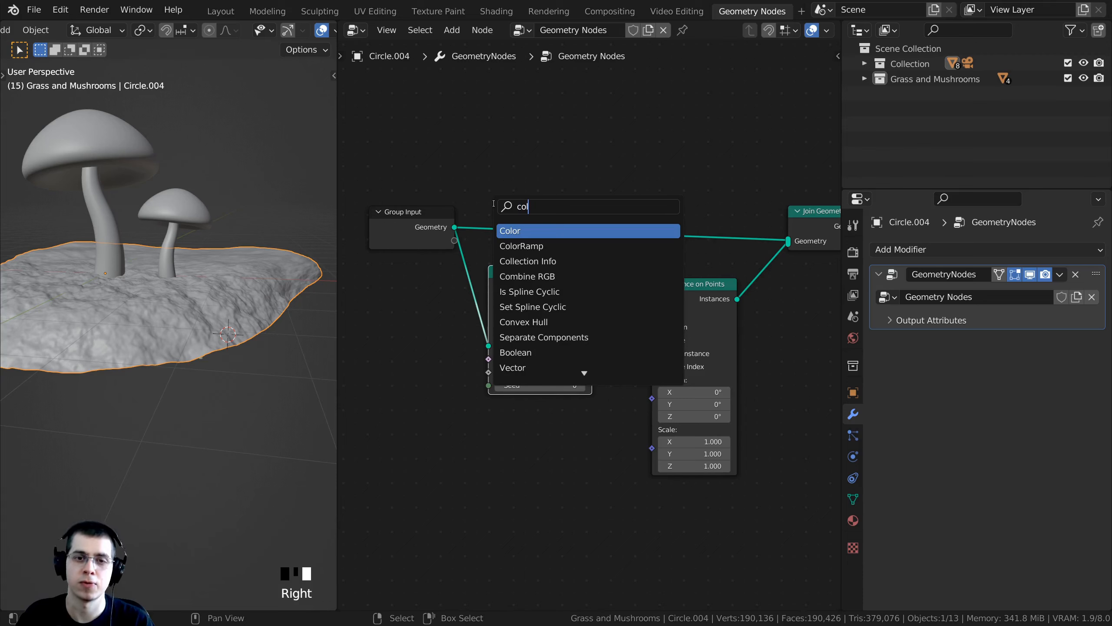
{"action": "type", "text": "le"}
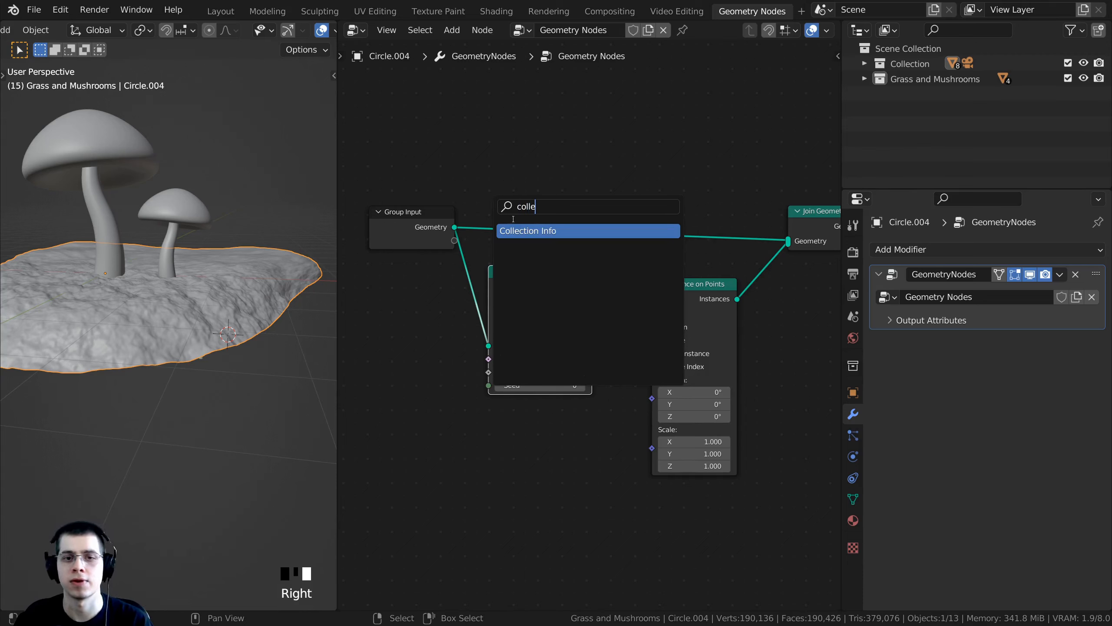
{"action": "left_click", "coordinate": [524, 230]}
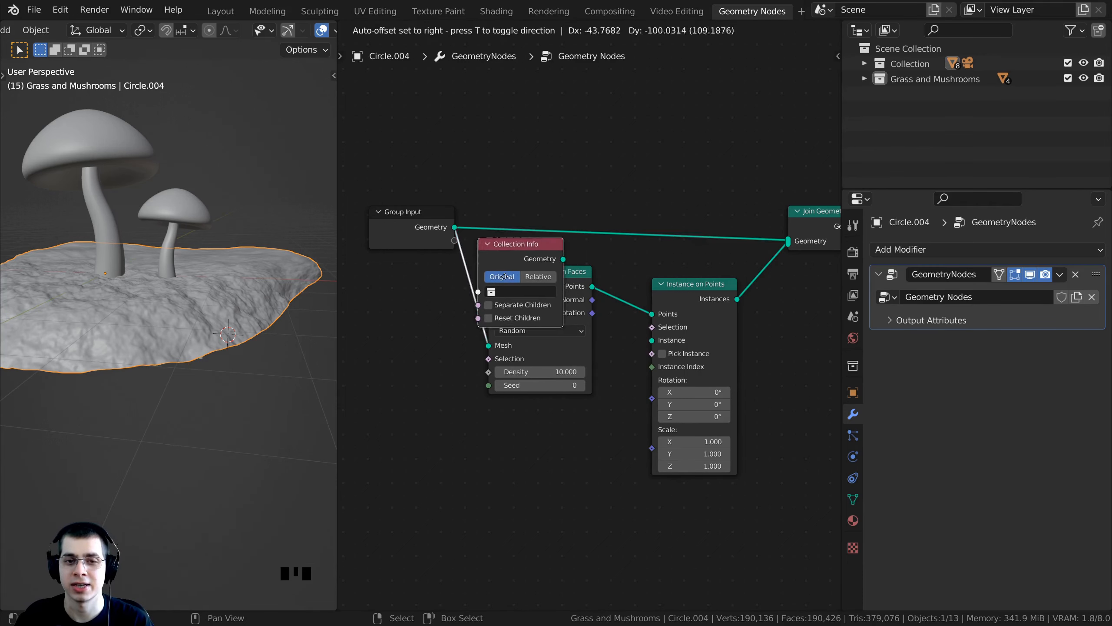
{"action": "left_click", "coordinate": [511, 456]}
Connect Collection Info's Geometry output to the Instance input of Instance on Points, and shift Instance on Points further along.
{"action": "middle_click_drag", "start_coordinate": [510, 456], "coordinate": [479, 386]}
{"action": "scroll", "coordinate": [552, 377], "scroll_direction": "up", "scroll_amount": 1}
{"action": "left_click_drag", "start_coordinate": [530, 418], "coordinate": [671, 288]}
{"action": "left_click_drag", "start_coordinate": [710, 230], "coordinate": [735, 241]}
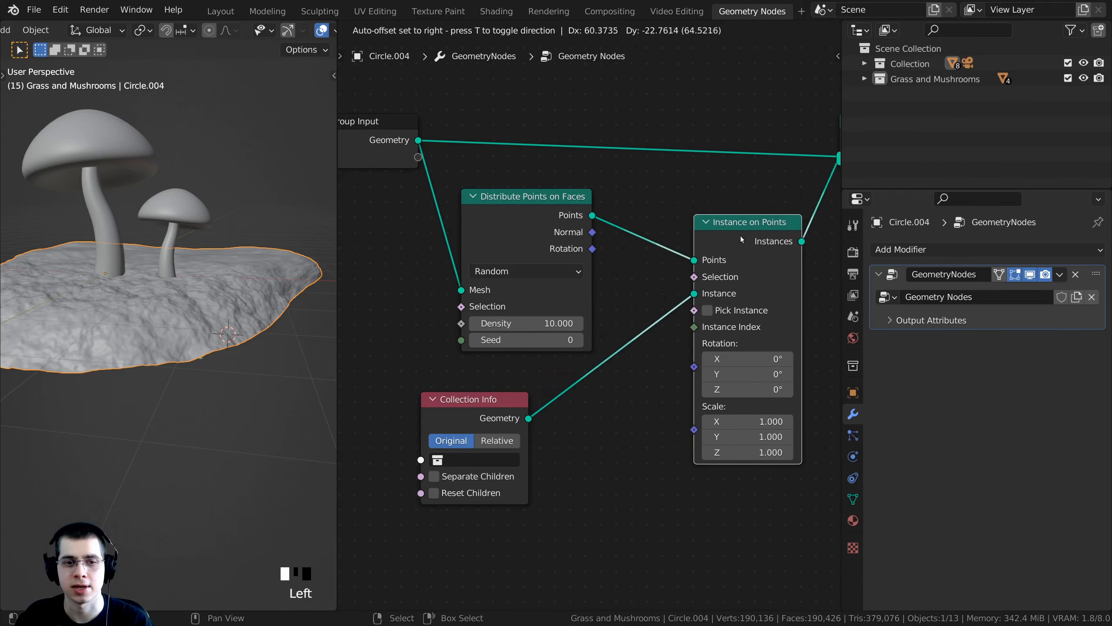
Reposition the Collection Info node slightly and set its collection to Grass and Mushrooms.
{"action": "middle_click_drag", "start_coordinate": [464, 401], "coordinate": [529, 346]}
{"action": "scroll", "coordinate": [528, 347], "scroll_direction": "up", "scroll_amount": 1}
{"action": "left_click_drag", "start_coordinate": [527, 347], "coordinate": [531, 334]}
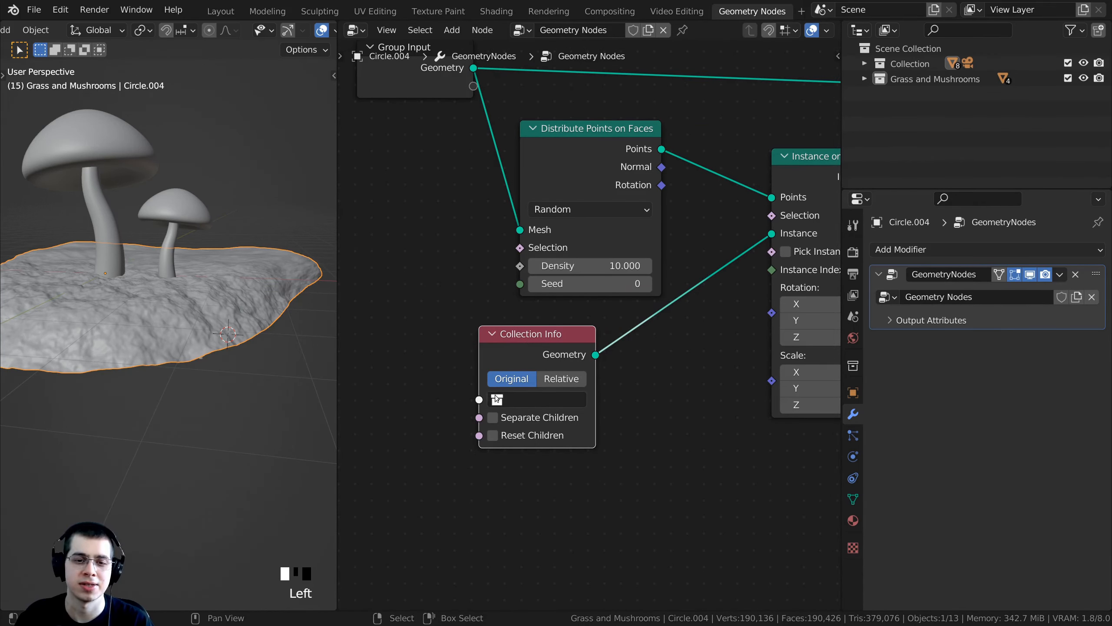
{"action": "left_click", "coordinate": [500, 400]}
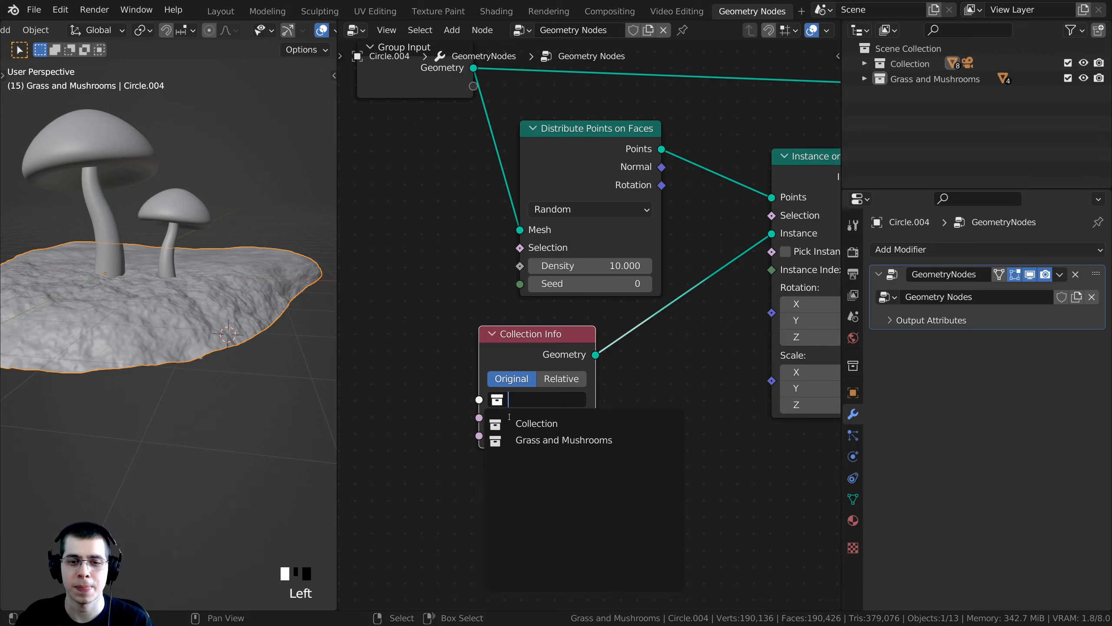
{"action": "left_click", "coordinate": [518, 440]}
Inspect the scattered instances around the dirt ground and widen the 3D viewport to show more of them.
{"action": "scroll", "coordinate": [210, 351], "scroll_direction": "down", "scroll_amount": 2}
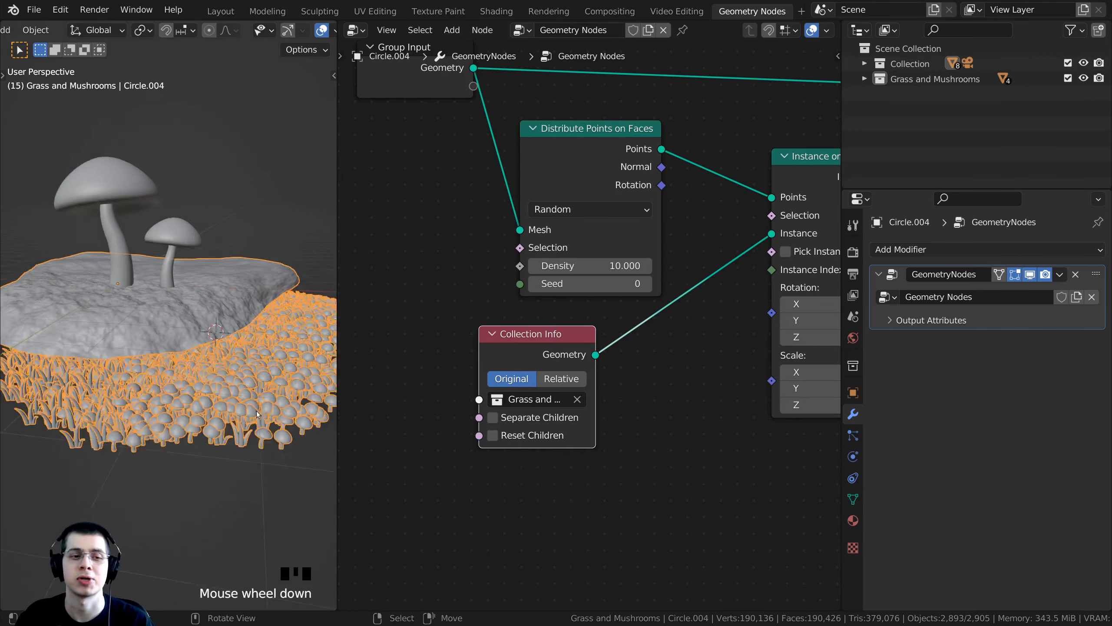
{"action": "middle_click_drag", "start_coordinate": [210, 350], "coordinate": [335, 388]}
{"action": "scroll", "coordinate": [165, 346], "scroll_direction": "up", "scroll_amount": 2}
{"action": "scroll", "coordinate": [171, 348], "scroll_direction": "up", "scroll_amount": 1}
{"action": "scroll", "coordinate": [222, 390], "scroll_direction": "up", "scroll_amount": 2}
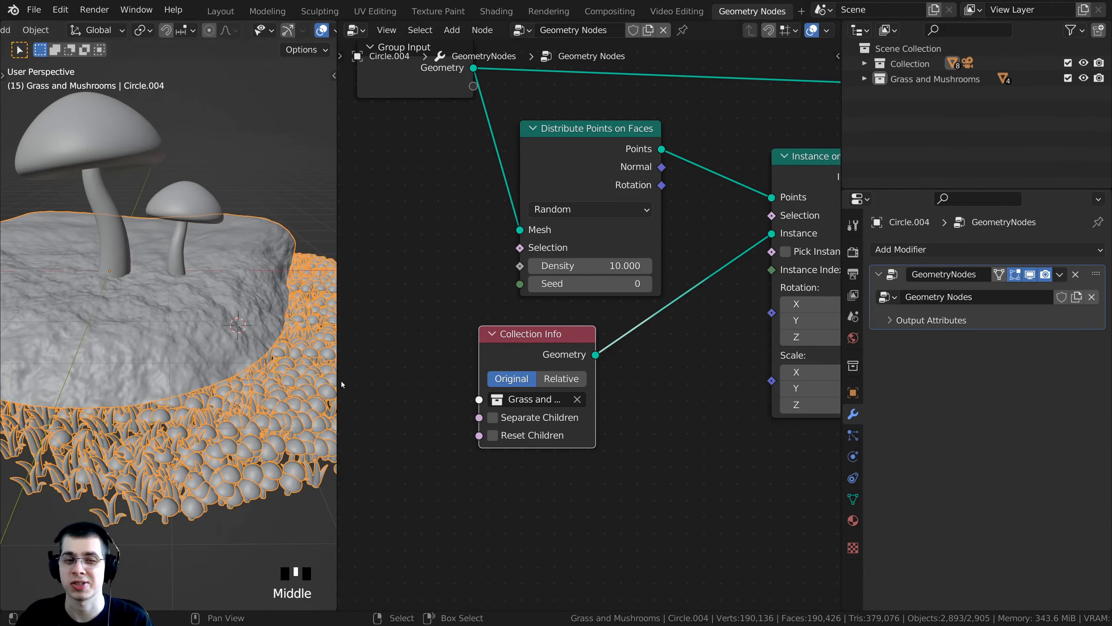
{"action": "left_click_drag", "start_coordinate": [338, 376], "coordinate": [391, 377]}
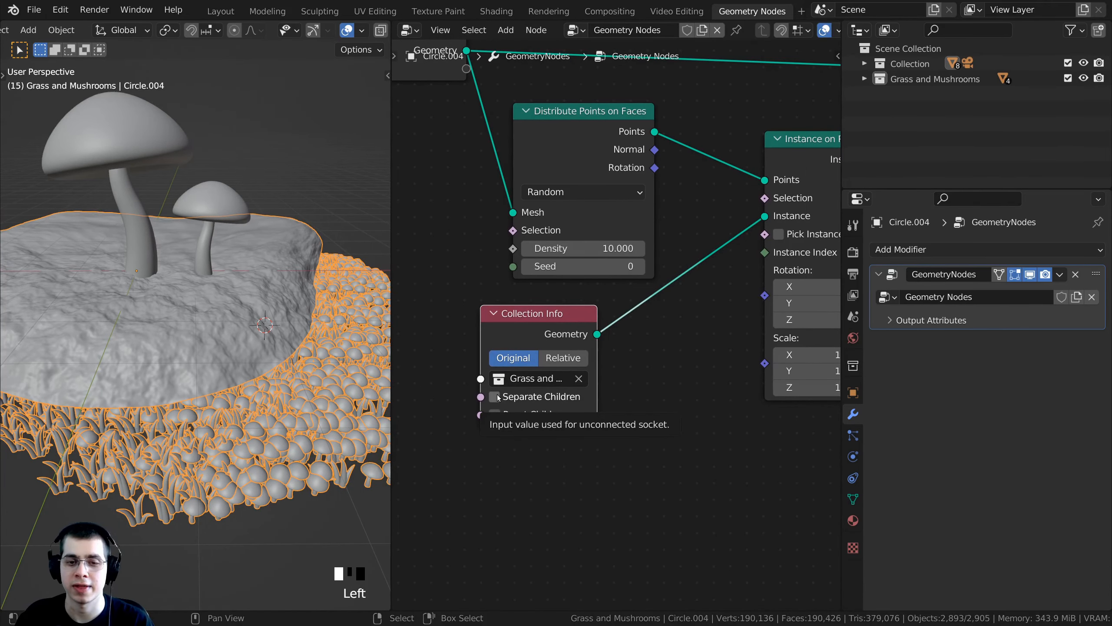
Enable Separate Children and Reset Children on the Collection Info node.
{"action": "left_click", "coordinate": [496, 397]}
{"action": "left_click", "coordinate": [495, 415]}
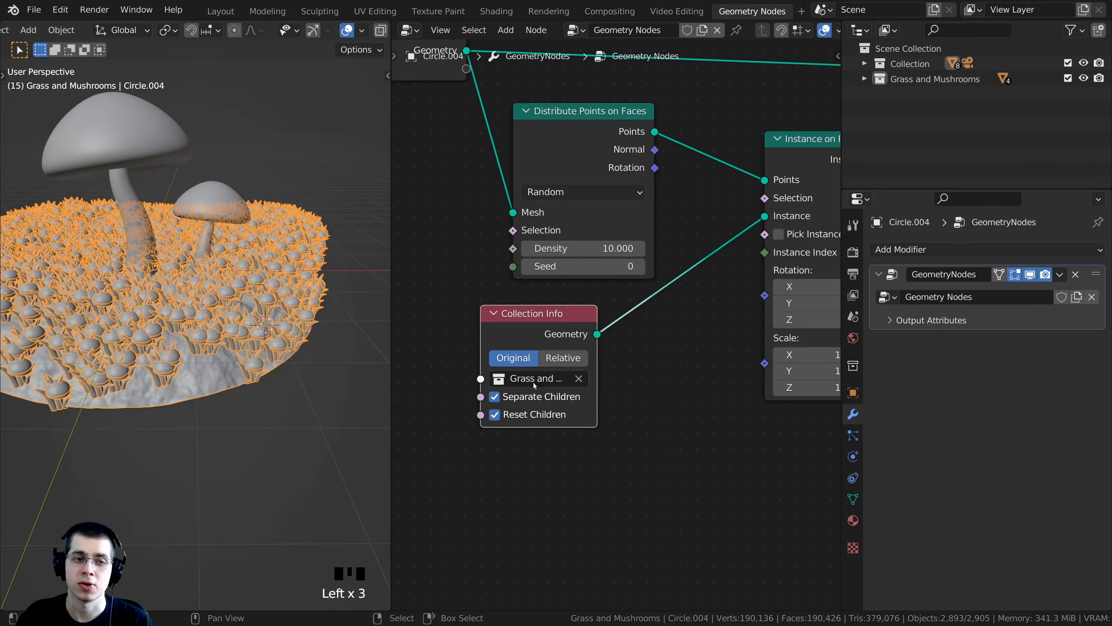
{"action": "middle_click_drag", "start_coordinate": [759, 253], "coordinate": [622, 292]}
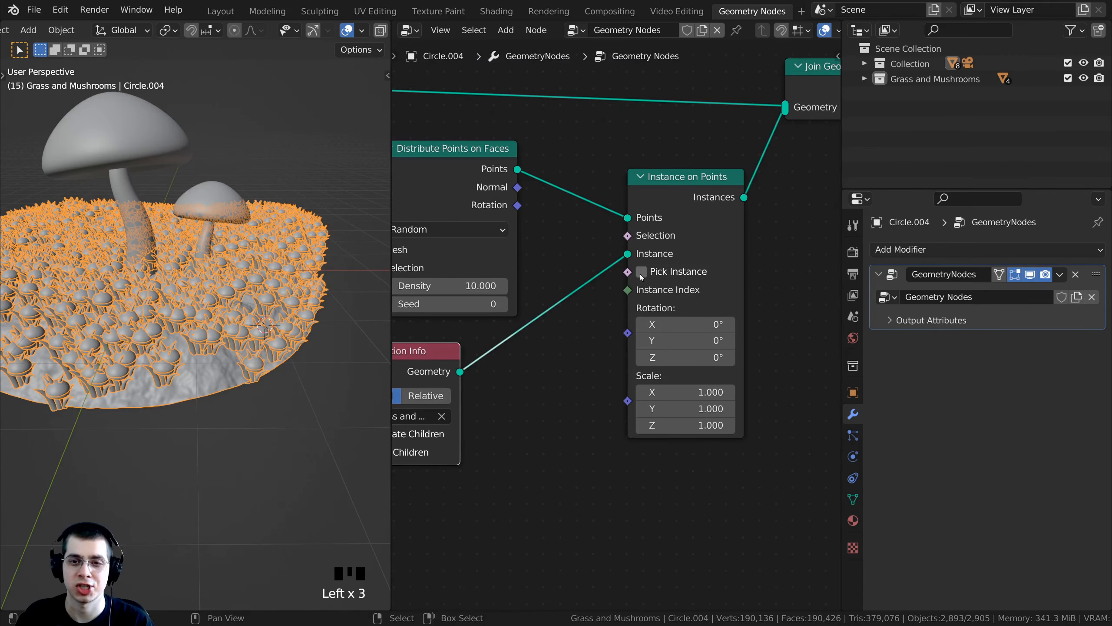
Enable Pick Instance on the Instance on Points node and check the scatter through the camera with materials displayed.
{"action": "left_click", "coordinate": [641, 271]}
{"action": "middle_click_drag", "start_coordinate": [254, 346], "coordinate": [278, 314]}
{"action": "scroll", "coordinate": [269, 359], "scroll_direction": "up", "scroll_amount": 3}
{"action": "key", "text": "KP_0"}
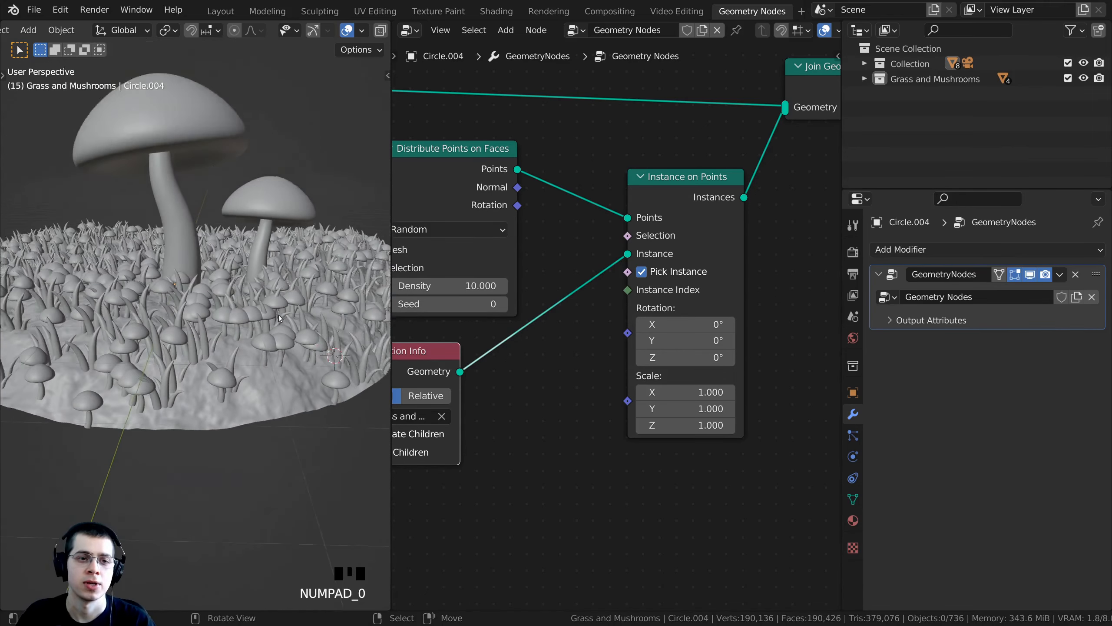
{"action": "key", "text": "z"}
{"action": "middle_click_drag", "start_coordinate": [261, 290], "coordinate": [248, 283], "text": "shift"}
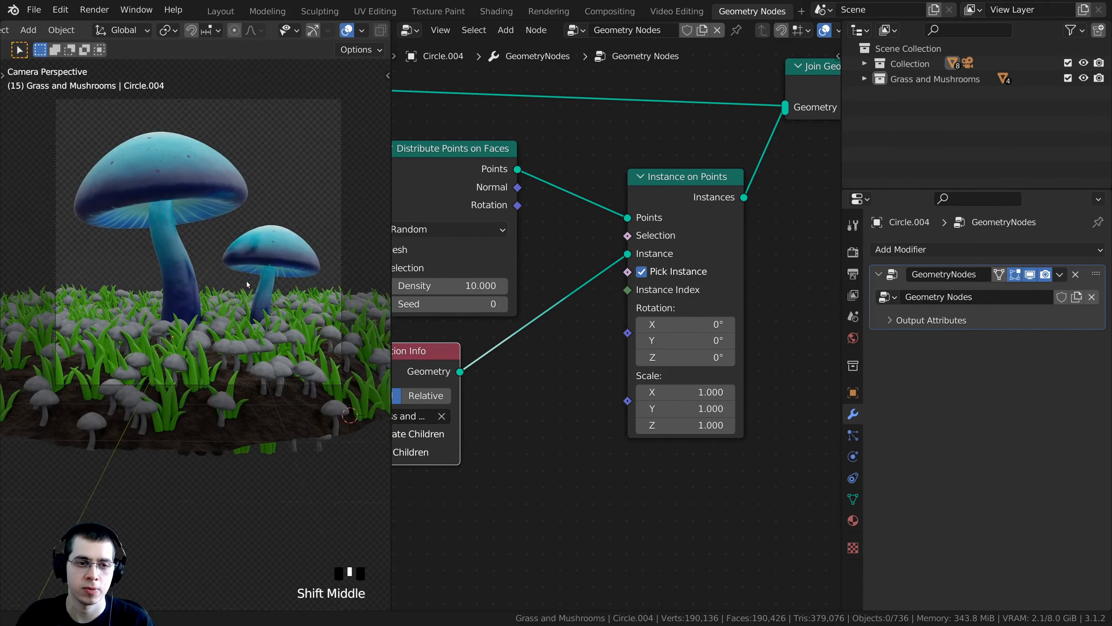
{"action": "scroll", "coordinate": [247, 283], "scroll_direction": "up", "scroll_amount": 2}
{"action": "key", "text": "Home"}
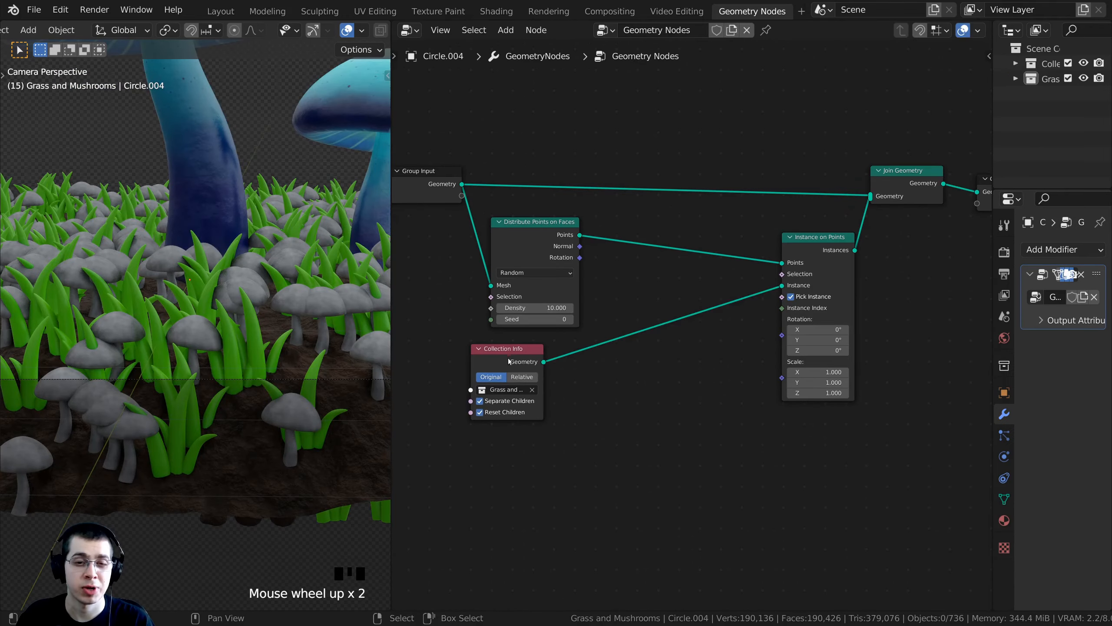
Nudge the Collection Info node and add a Random Value node between it and Instance on Points, placed lower down.
{"action": "left_click_drag", "start_coordinate": [509, 361], "coordinate": [515, 365]}
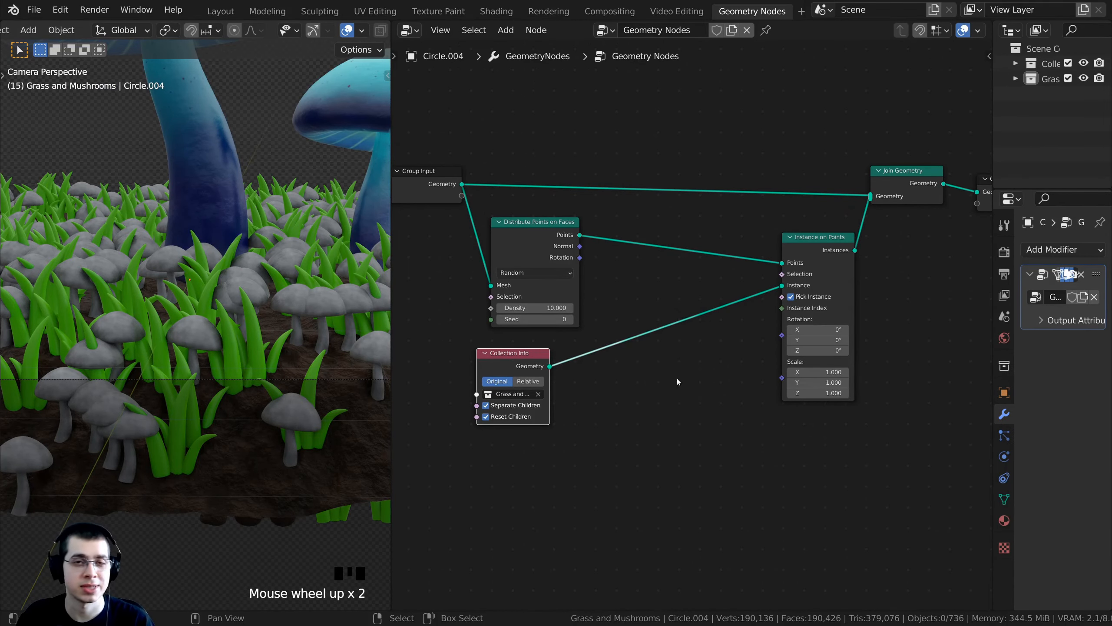
{"action": "scroll", "coordinate": [677, 382], "scroll_direction": "up", "scroll_amount": 1}
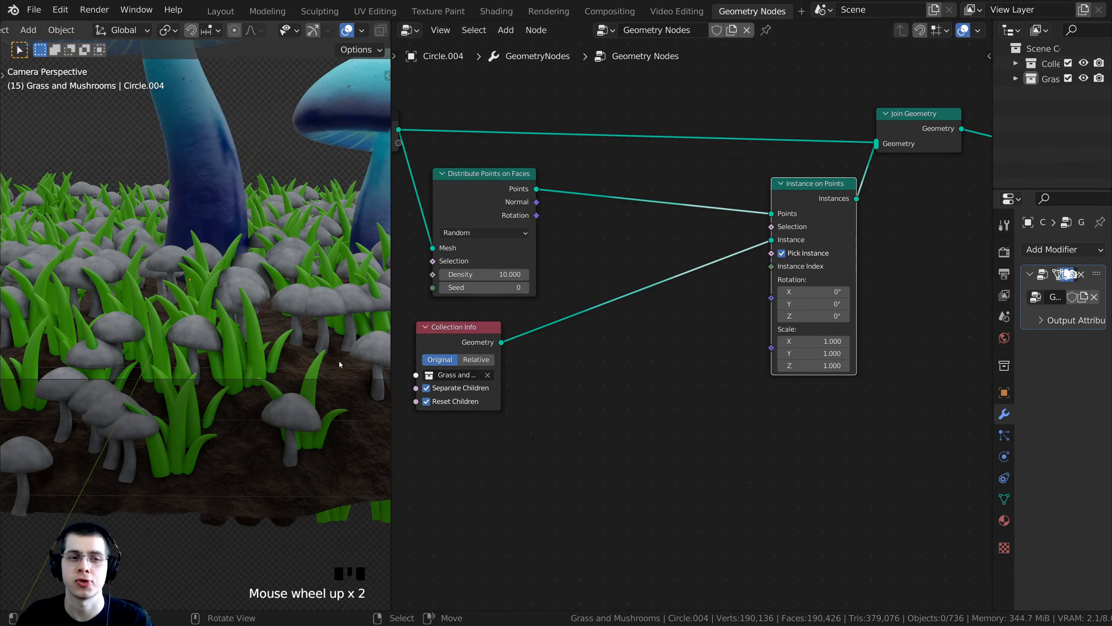
{"action": "scroll", "coordinate": [603, 316], "scroll_direction": "up", "scroll_amount": 1}
{"action": "key", "text": "shift+a"}
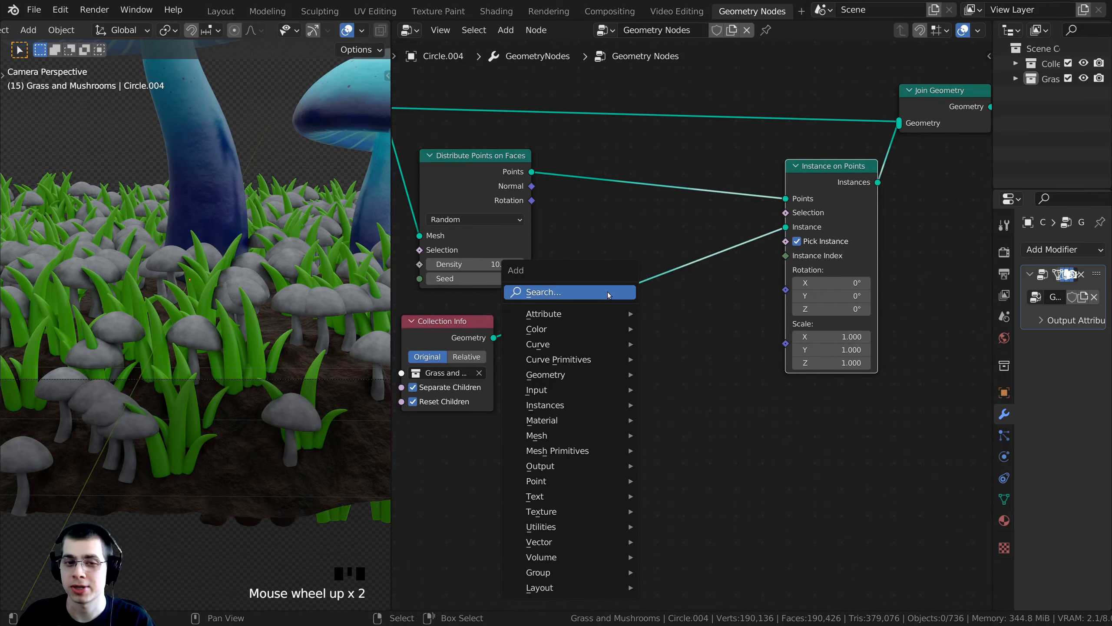
{"action": "left_click", "coordinate": [608, 293]}
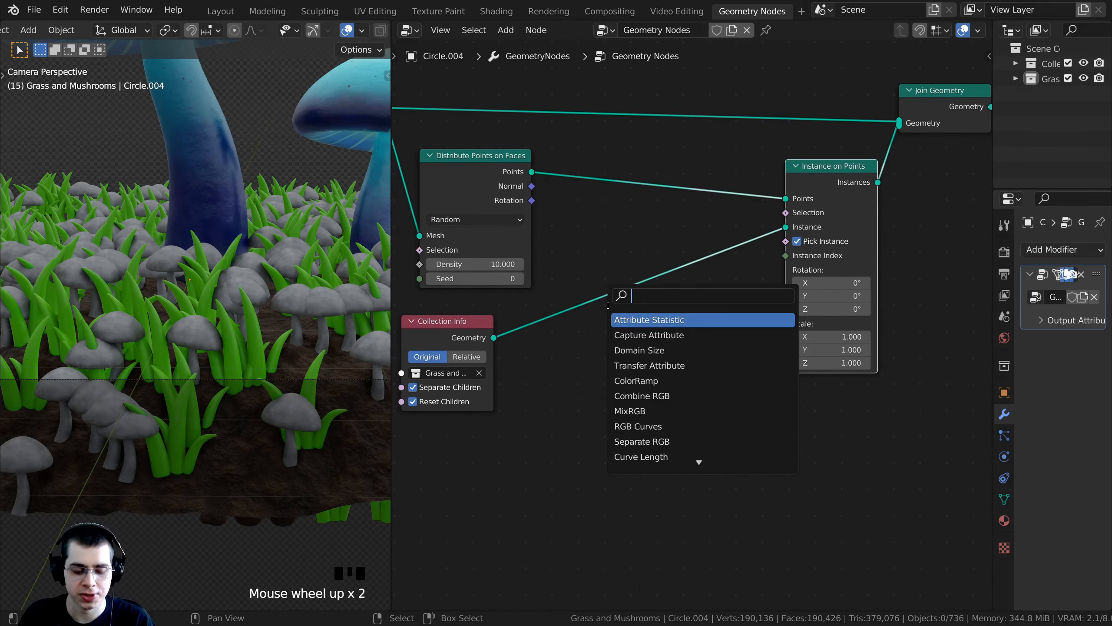
{"action": "type", "text": "ran"}
{"action": "left_click", "coordinate": [644, 335]}
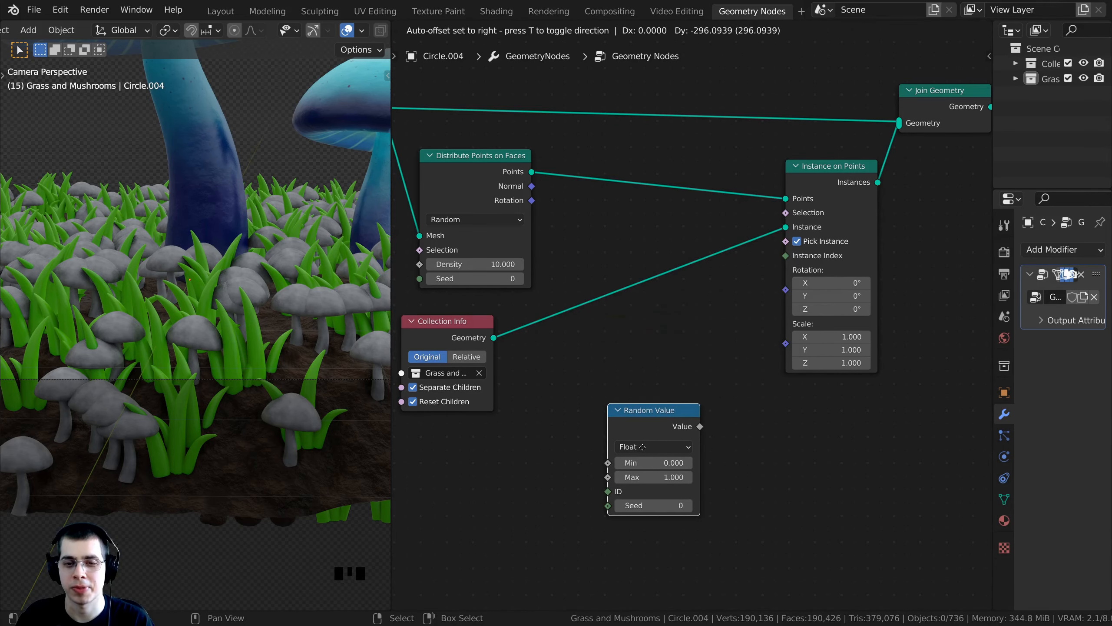
{"action": "left_click", "coordinate": [642, 447]}
Connect the Random Value node's Value output to the Scale input of Instance on Points and check the varied sizes.
{"action": "scroll", "coordinate": [655, 440], "scroll_direction": "up", "scroll_amount": 1}
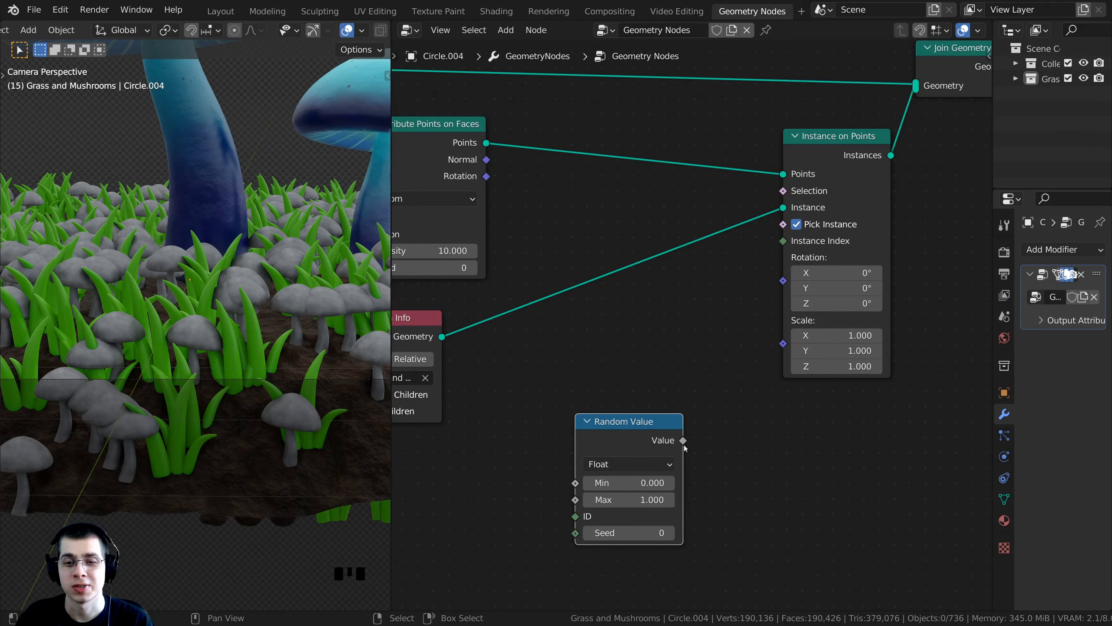
{"action": "left_click_drag", "start_coordinate": [683, 440], "coordinate": [783, 345]}
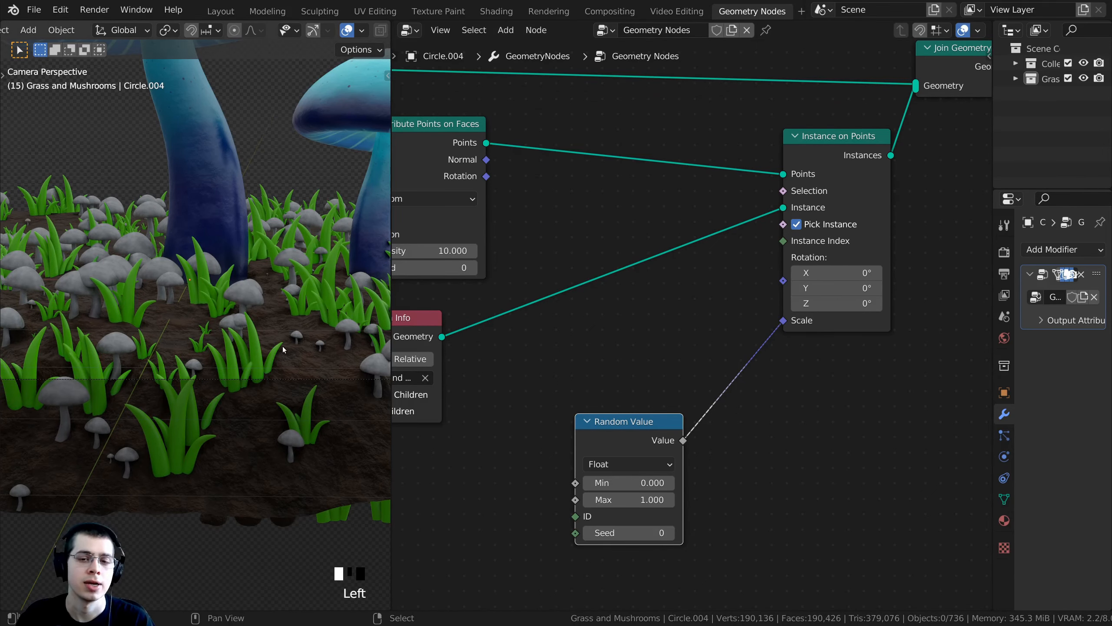
{"action": "scroll", "coordinate": [252, 338], "scroll_direction": "up", "scroll_amount": 2}
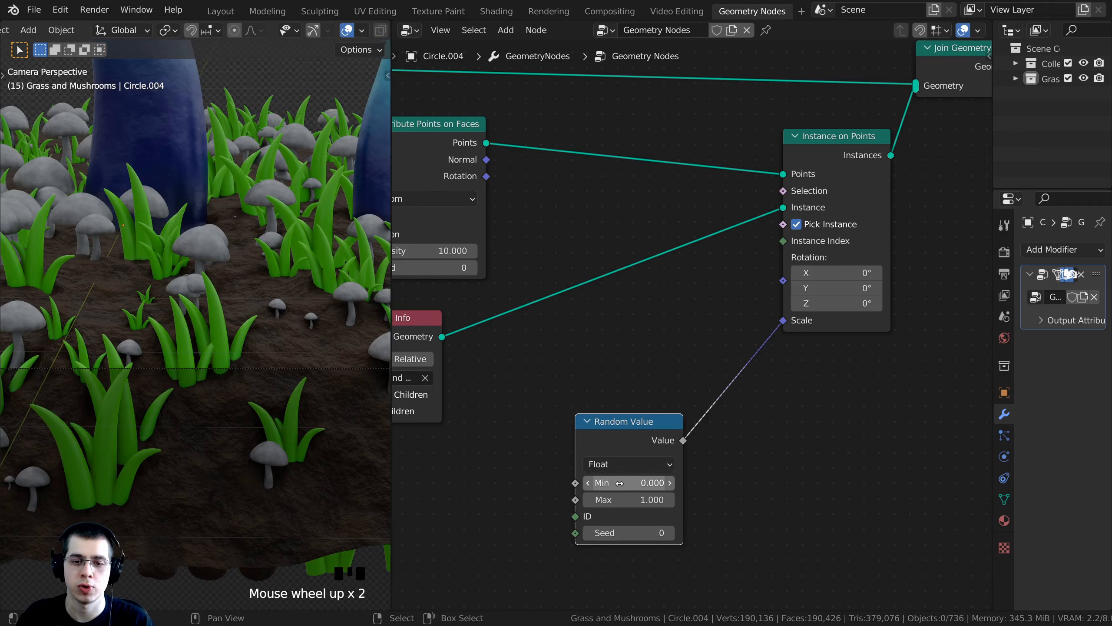
{"action": "scroll", "coordinate": [636, 448], "scroll_direction": "down", "scroll_amount": 3}
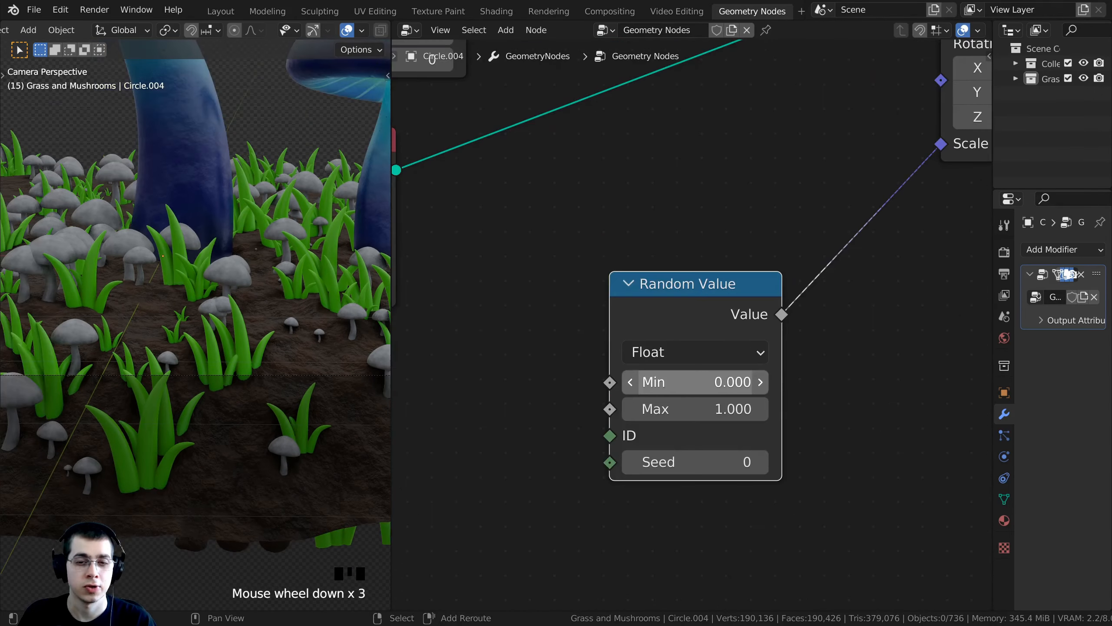
{"action": "left_click_drag", "start_coordinate": [697, 381], "coordinate": [828, 381], "text": "shift"}
{"action": "key", "text": "ctrl+z"}
{"action": "key", "text": "ctrl+z"}
Set the scale Random Value node's Min to 0.310 and Max to 0.950 while judging the sizes in the camera view.
{"action": "scroll", "coordinate": [335, 367], "scroll_direction": "down", "scroll_amount": 3}
{"action": "middle_click_drag", "start_coordinate": [335, 367], "coordinate": [340, 378], "text": "shift"}
{"action": "left_click_drag", "start_coordinate": [682, 381], "coordinate": [640, 382]}
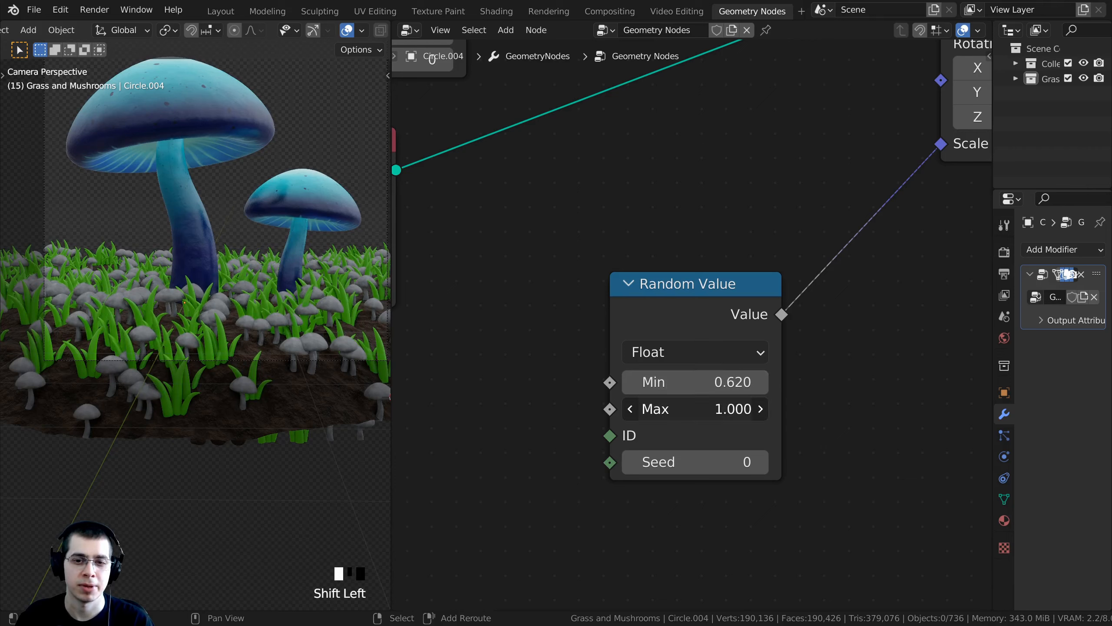
{"action": "left_click_drag", "start_coordinate": [701, 408], "coordinate": [625, 382], "text": "shift"}
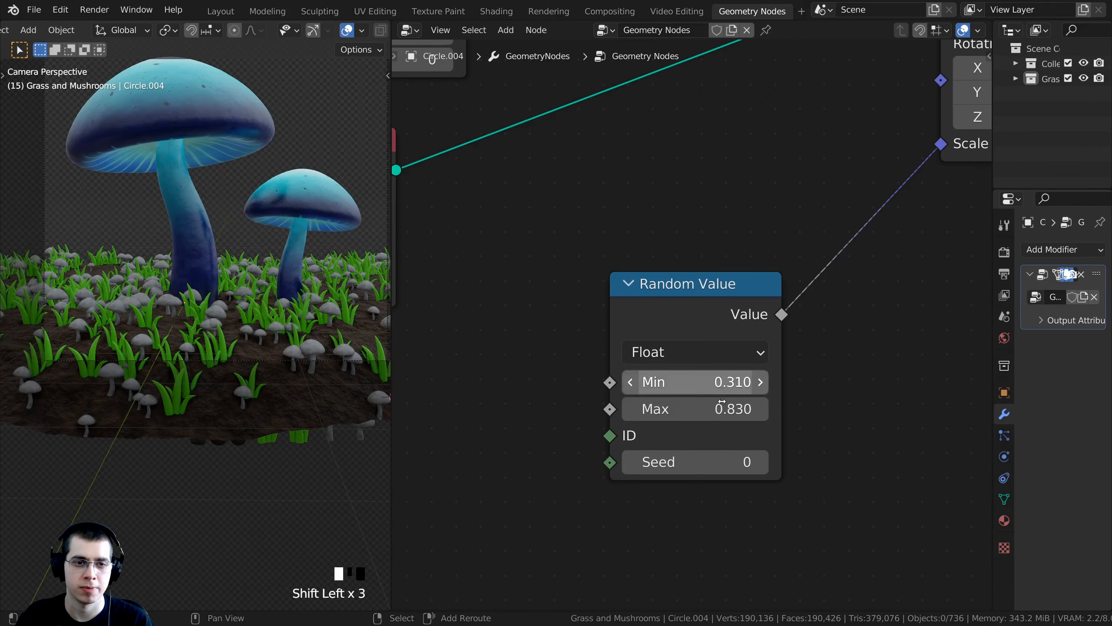
{"action": "mouse_move", "coordinate": [674, 408]}
{"action": "left_mouse_down", "text": "shift"}
{"action": "mouse_move", "coordinate": [657, 408]}
{"action": "mouse_move", "coordinate": [693, 408]}
{"action": "left_mouse_up", "text": "shift"}
{"action": "scroll", "coordinate": [249, 398], "scroll_direction": "up", "scroll_amount": 2, "text": "shift"}
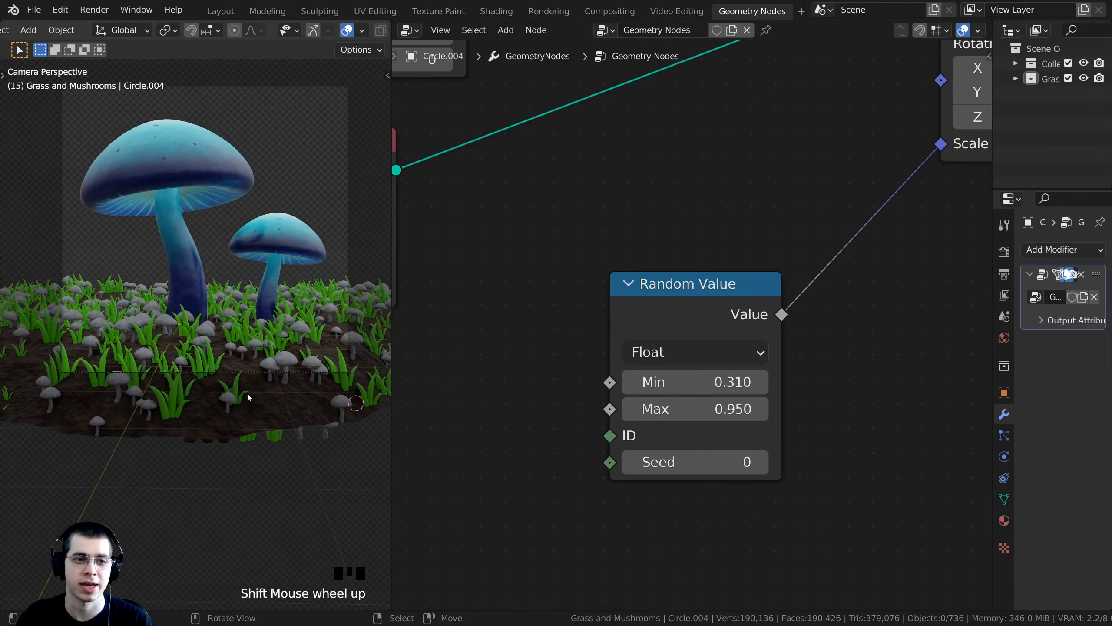
{"action": "scroll", "coordinate": [254, 381], "scroll_direction": "up", "scroll_amount": 3}
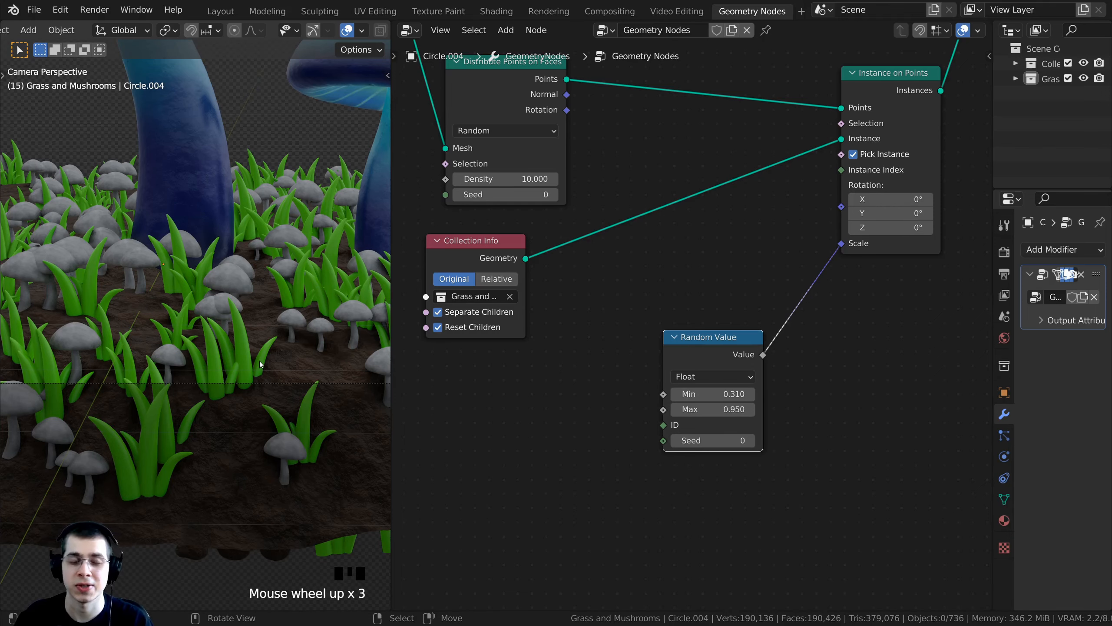
{"action": "middle_click_drag", "start_coordinate": [269, 337], "coordinate": [275, 343], "text": "shift"}
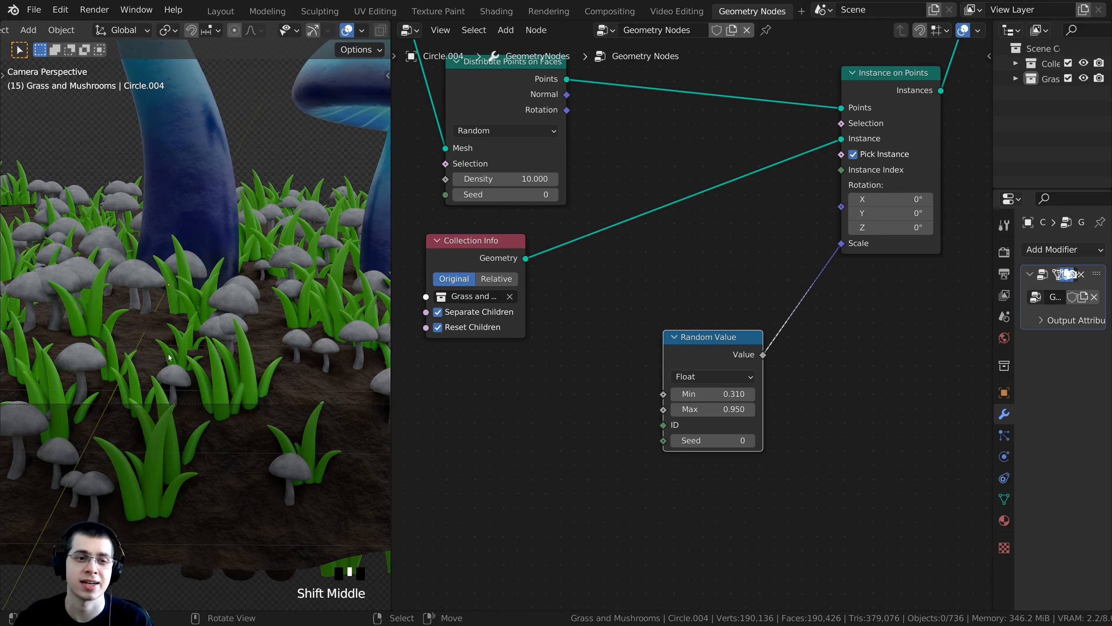
Duplicate the Random Value node, place the copy beside the Collection Info node, and set its data type to Vector.
{"action": "left_click_drag", "start_coordinate": [701, 349], "coordinate": [717, 351]}
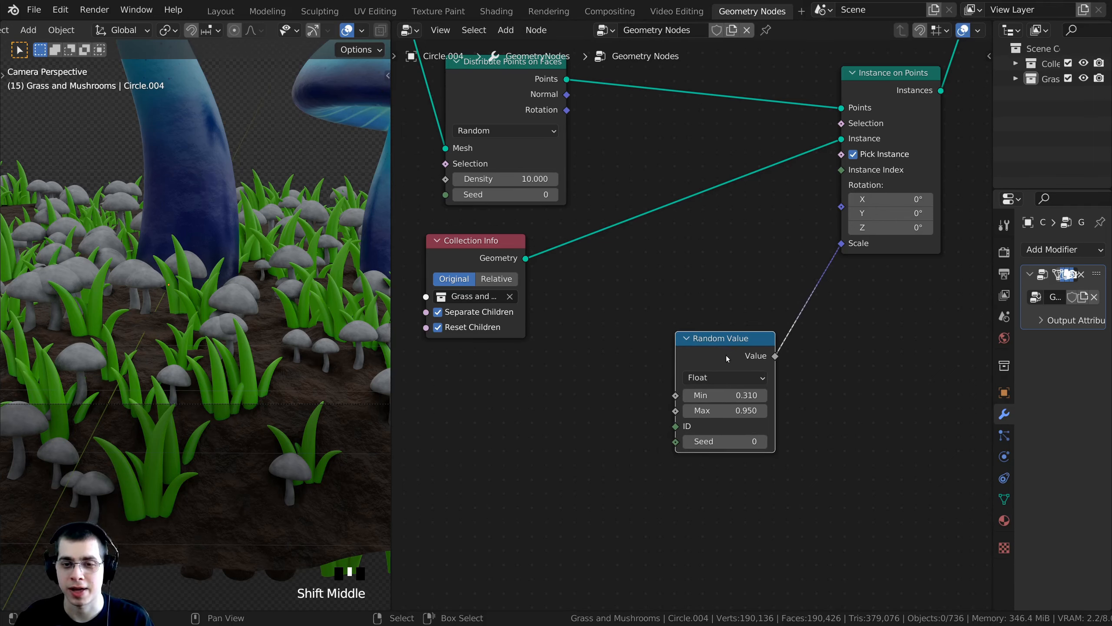
{"action": "key", "text": "shift+d"}
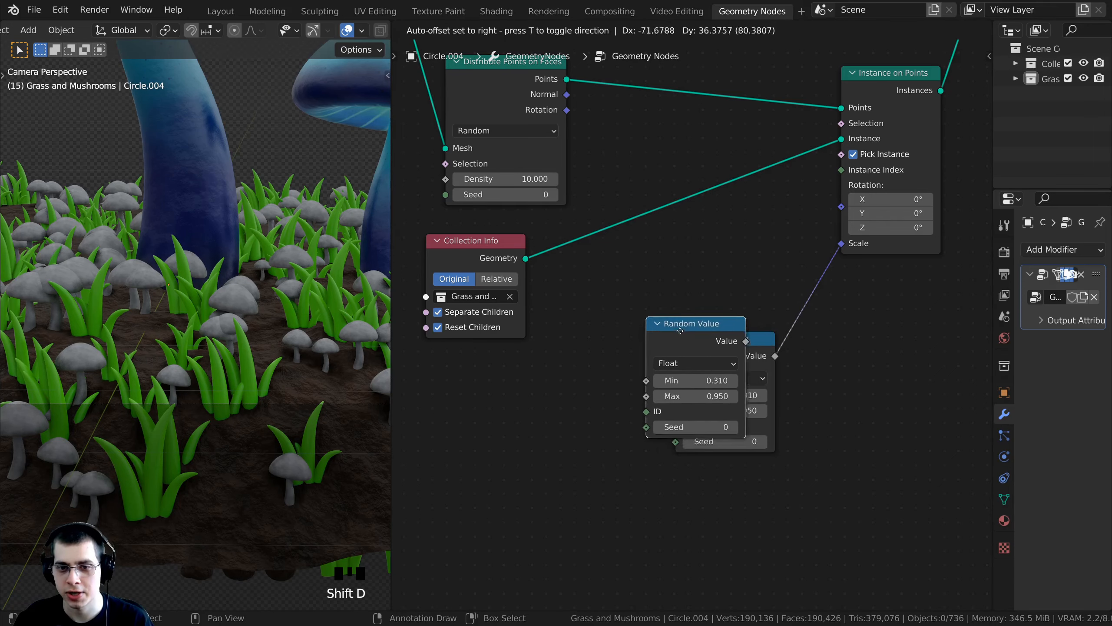
{"action": "left_click", "coordinate": [589, 300]}
{"action": "scroll", "coordinate": [577, 332], "scroll_direction": "up", "scroll_amount": 2}
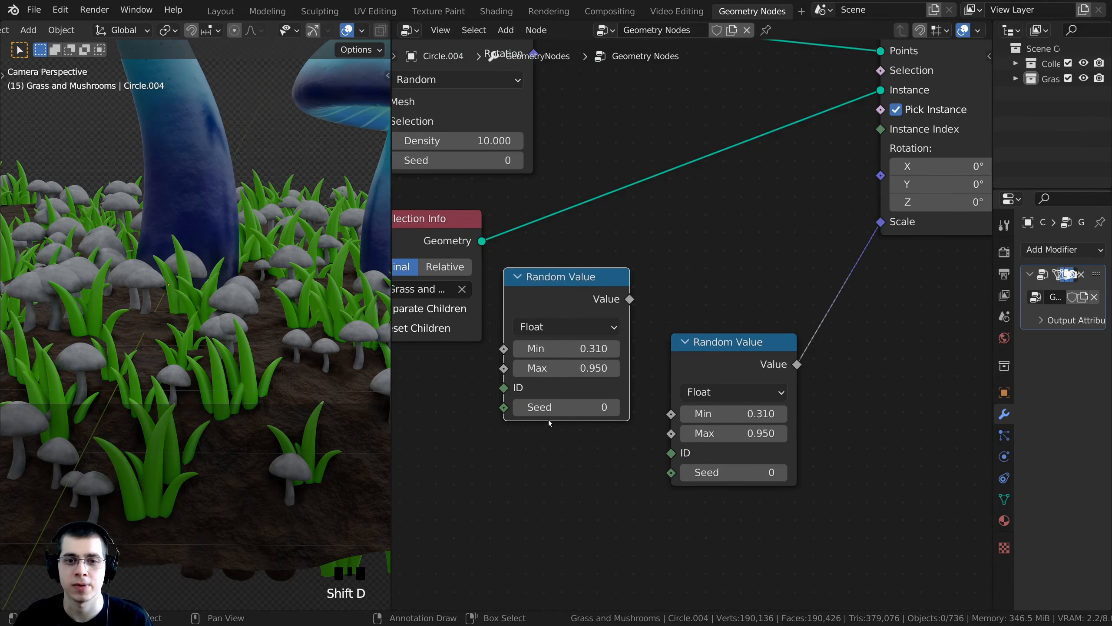
{"action": "left_click", "coordinate": [567, 348]}
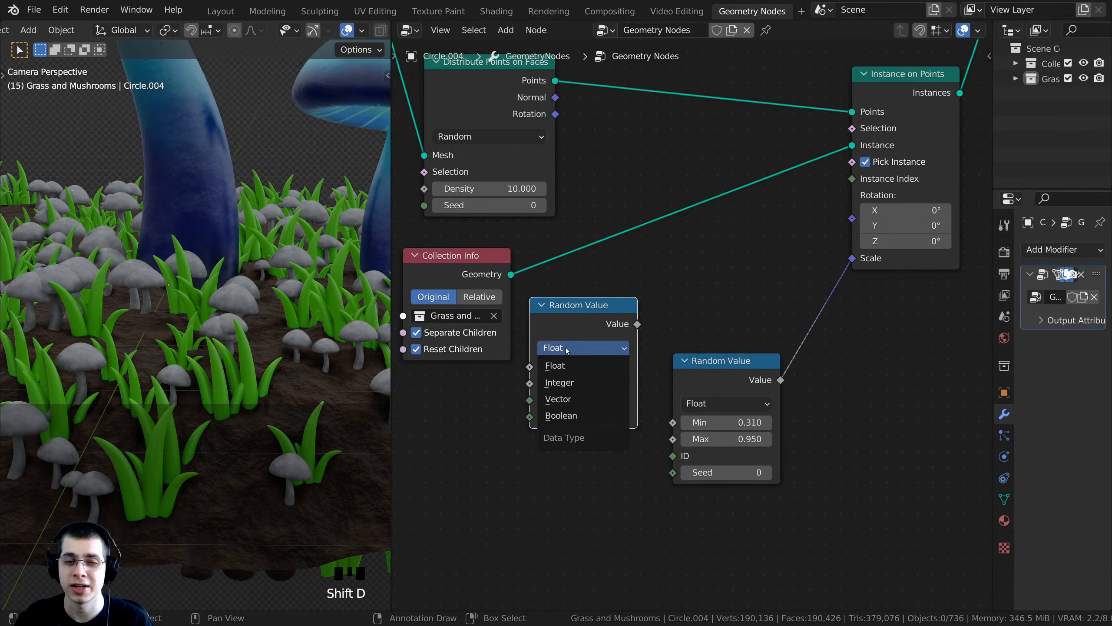
{"action": "left_click", "coordinate": [567, 399]}
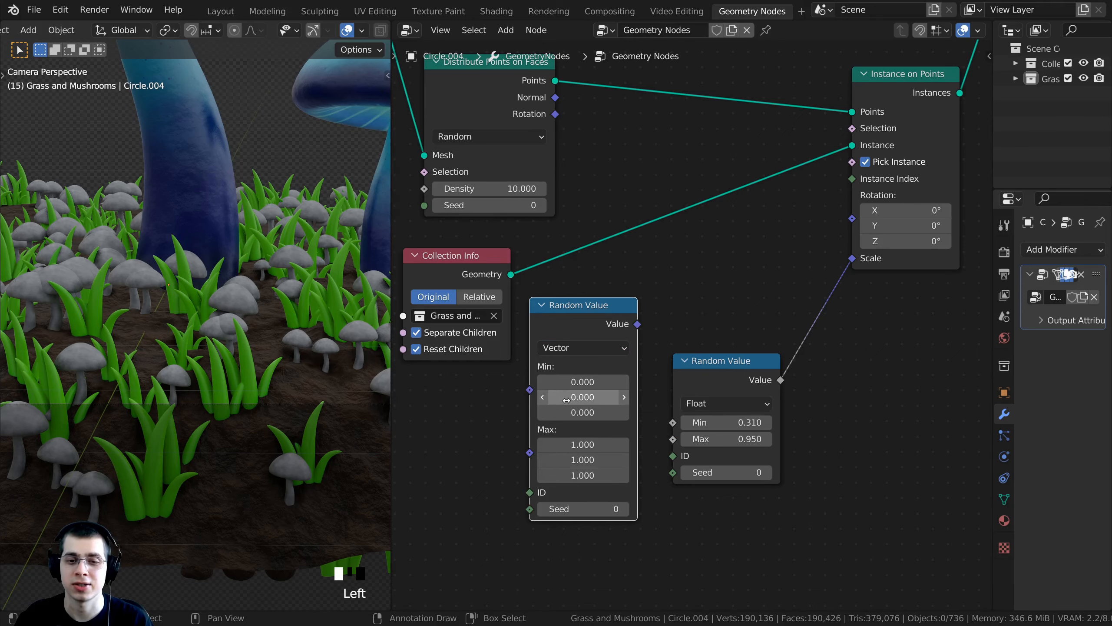
{"action": "scroll", "coordinate": [587, 342], "scroll_direction": "up", "scroll_amount": 2}
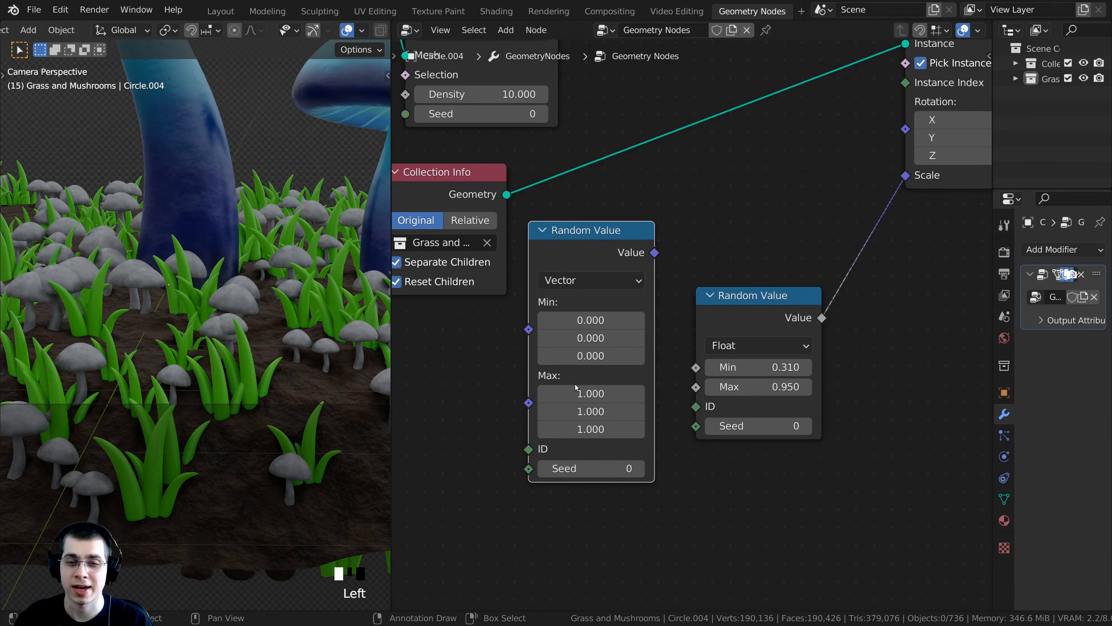
{"action": "left_click", "coordinate": [578, 317]}
{"action": "left_click", "coordinate": [577, 335]}
{"action": "left_click", "coordinate": [577, 336]}
{"action": "left_click", "coordinate": [575, 356]}
{"action": "left_click", "coordinate": [574, 356]}
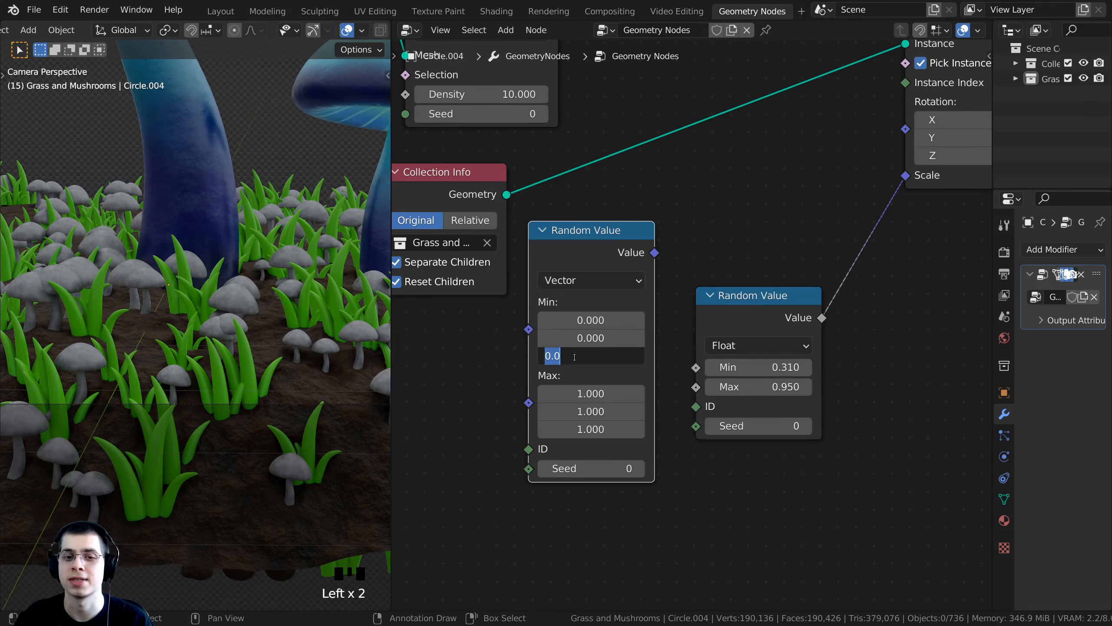
{"action": "left_click", "coordinate": [614, 244]}
Connect the vector Random Value to the Rotation input of Instance on Points and set all three of its Max components to 0.25.
{"action": "middle_click_drag", "start_coordinate": [614, 243], "coordinate": [573, 341]}
{"action": "left_click_drag", "start_coordinate": [614, 351], "coordinate": [872, 237]}
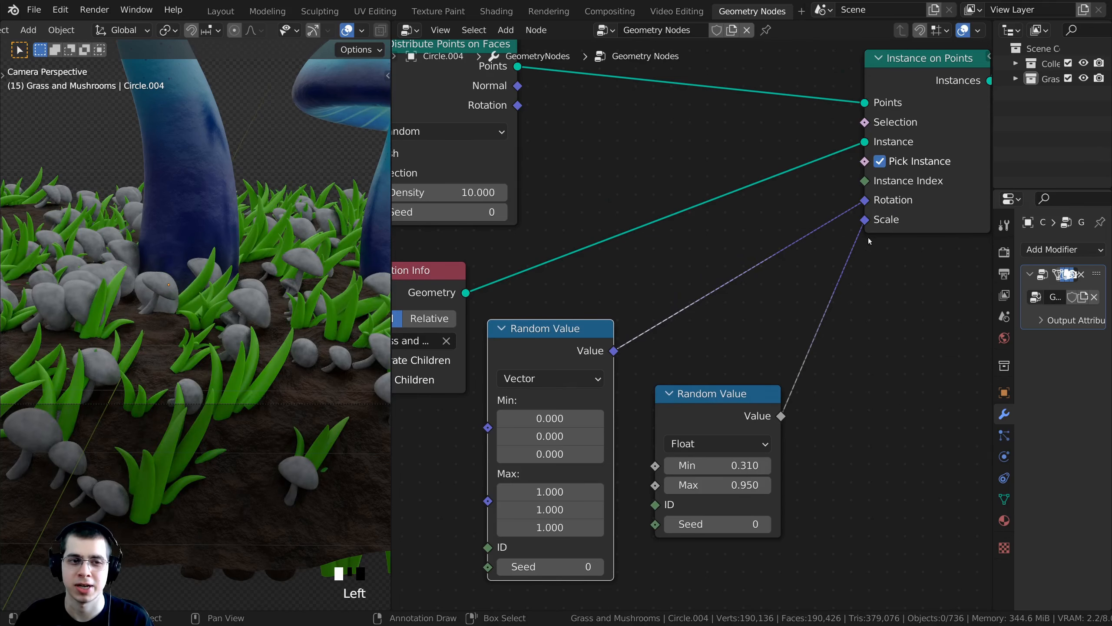
{"action": "middle_click_drag", "start_coordinate": [580, 491], "coordinate": [674, 440]}
{"action": "scroll", "coordinate": [674, 440], "scroll_direction": "up", "scroll_amount": 3}
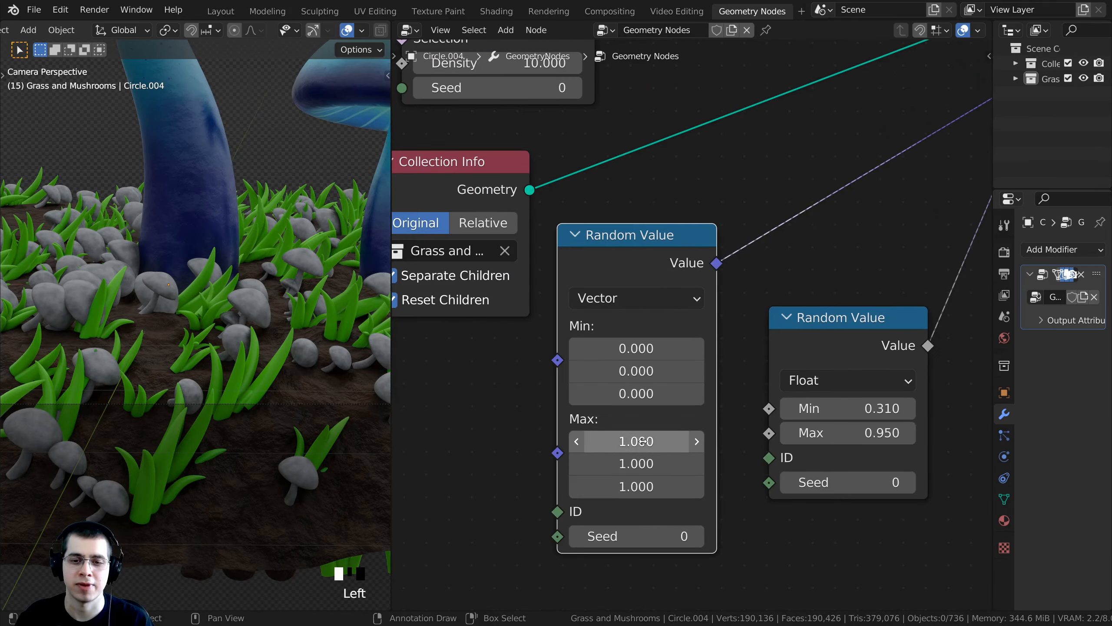
{"action": "left_click_drag", "start_coordinate": [642, 440], "coordinate": [641, 485]}
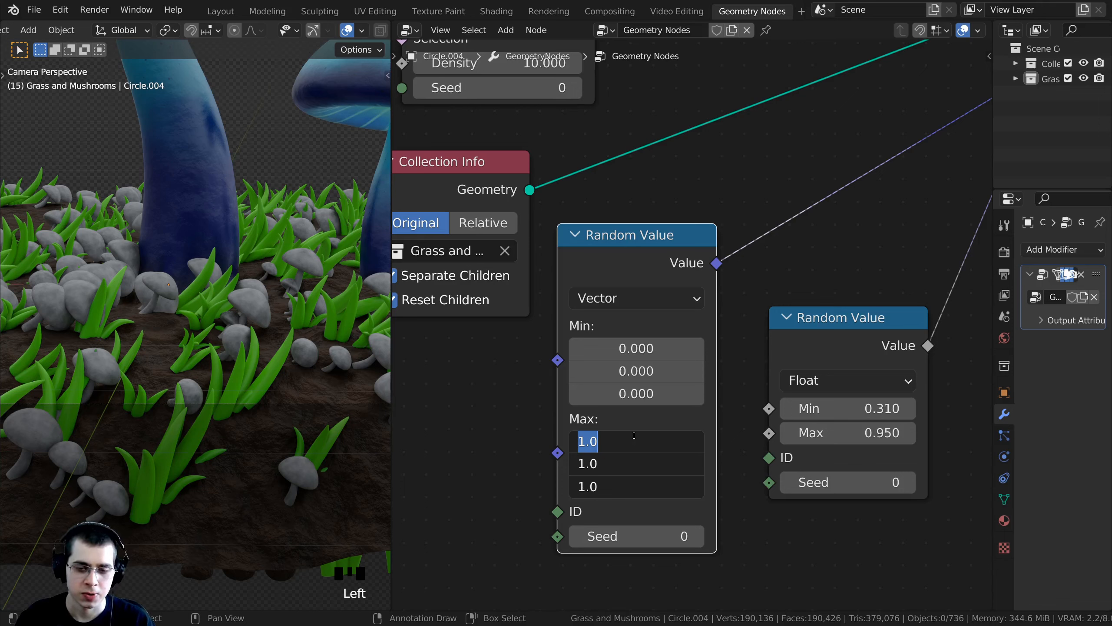
{"action": "type", "text": ".25"}
{"action": "key", "text": "Return"}
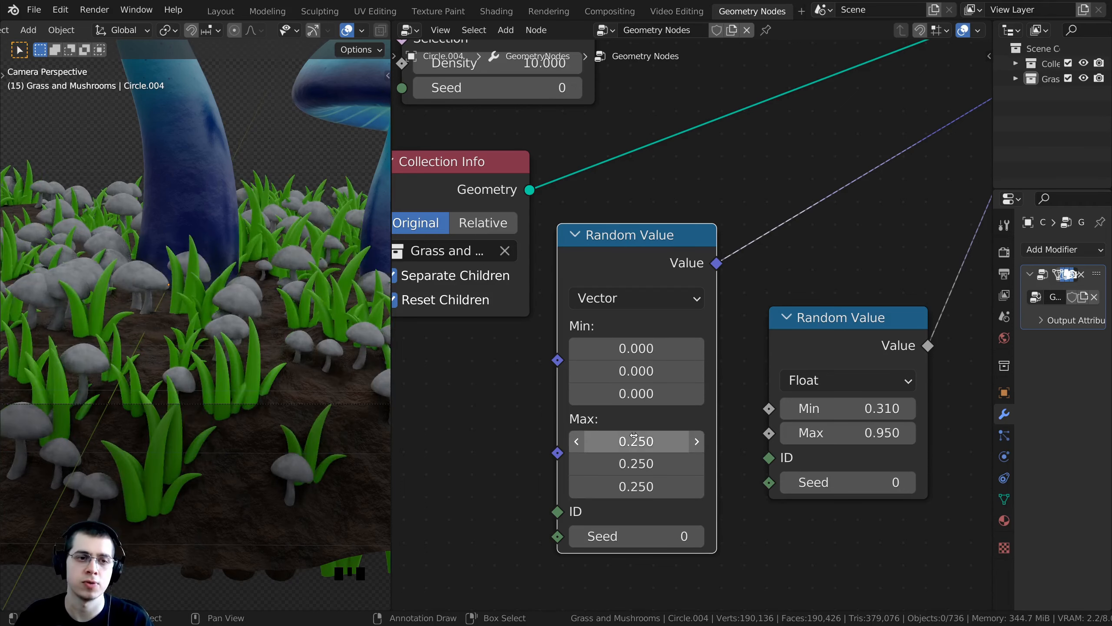
Examine the tilt of the scattered grass and small mushrooms up close around the large mushroom's stem.
{"action": "middle_click_drag", "start_coordinate": [192, 289], "coordinate": [269, 477], "text": "shift"}
{"action": "scroll", "coordinate": [239, 290], "scroll_direction": "up", "scroll_amount": 3}
{"action": "scroll", "coordinate": [227, 316], "scroll_direction": "up", "scroll_amount": 2}
{"action": "scroll", "coordinate": [220, 296], "scroll_direction": "down", "scroll_amount": 2}
{"action": "scroll", "coordinate": [267, 298], "scroll_direction": "down", "scroll_amount": 2, "text": "shift"}
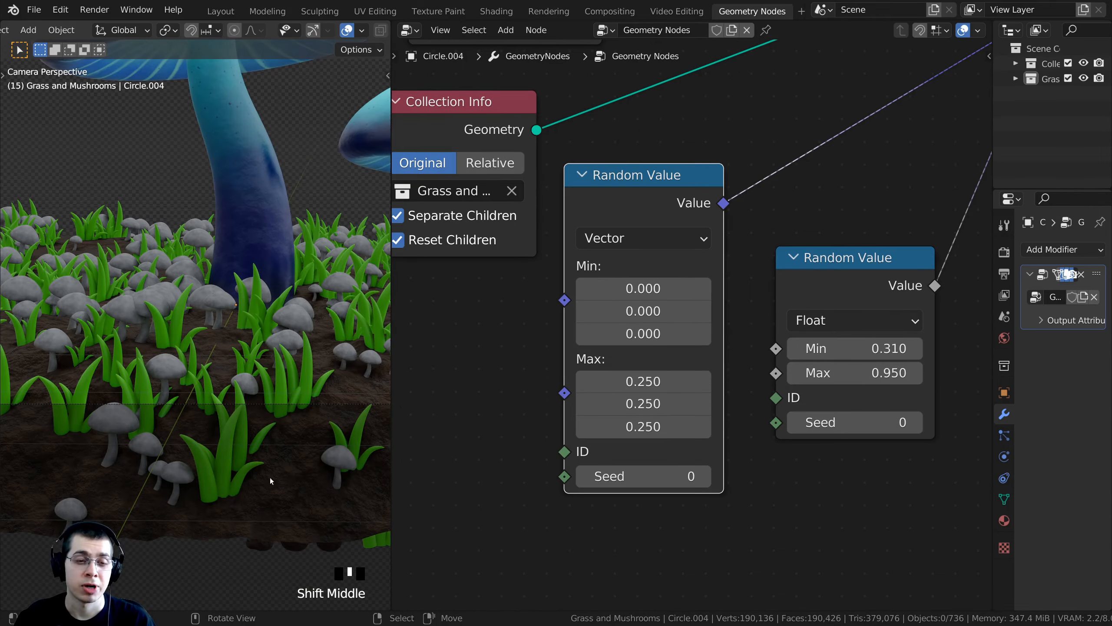
{"action": "scroll", "coordinate": [194, 431], "scroll_direction": "up", "scroll_amount": 3}
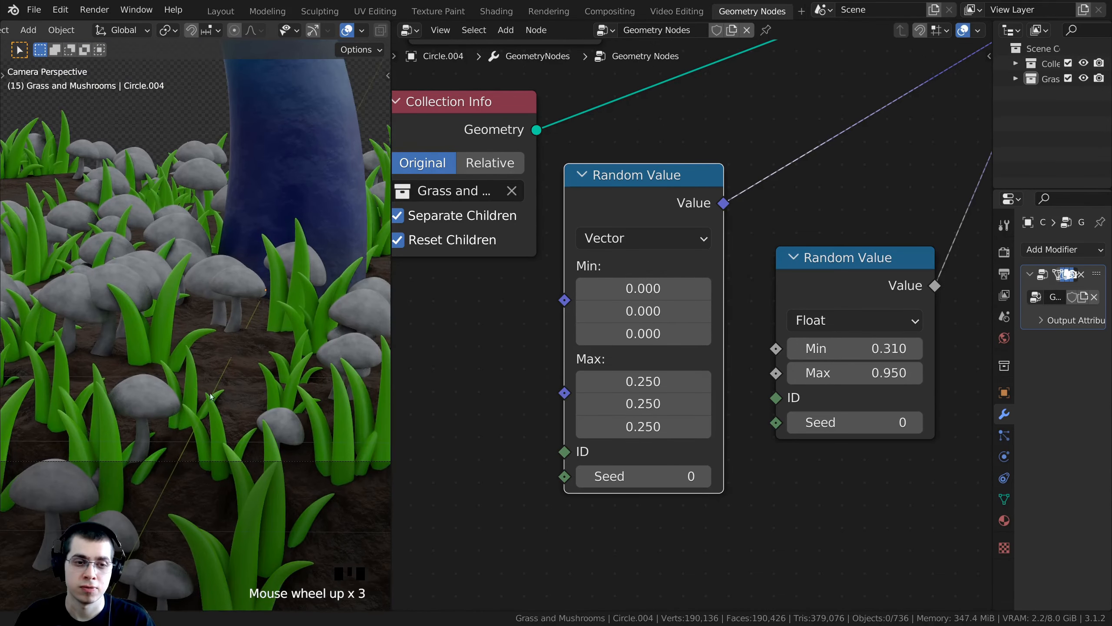
{"action": "middle_click_drag", "start_coordinate": [194, 431], "coordinate": [280, 388], "text": "shift"}
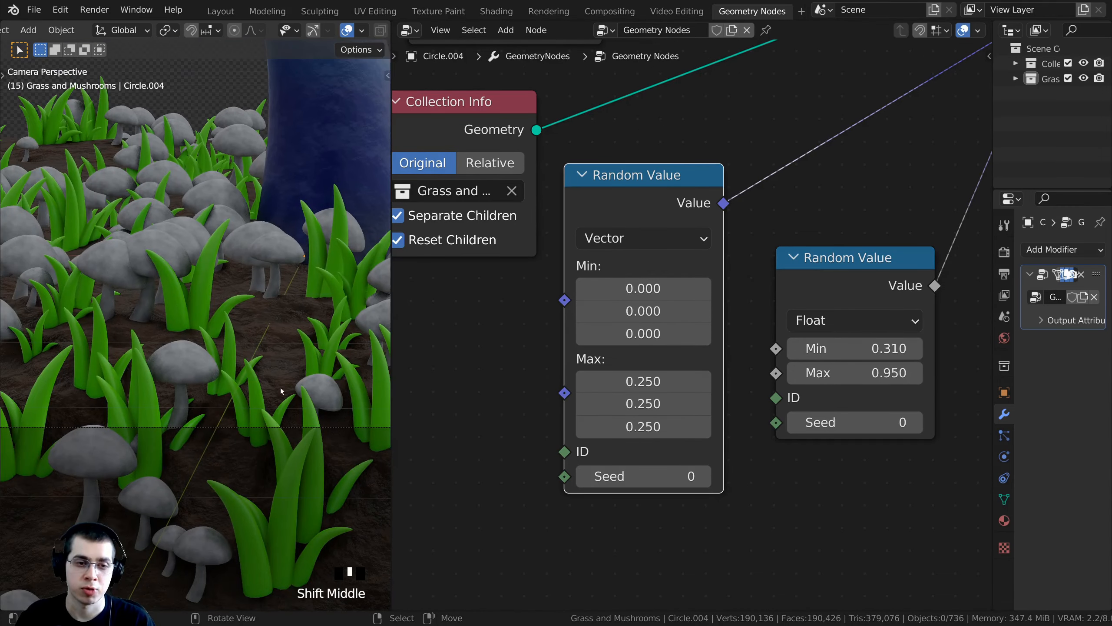
Set the Max Z component of the vector Random Value node to 100.
{"action": "left_click_drag", "start_coordinate": [639, 426], "coordinate": [674, 427]}
{"action": "left_click", "coordinate": [638, 427]}
{"action": "type", "text": "100"}
{"action": "key", "text": "Return"}
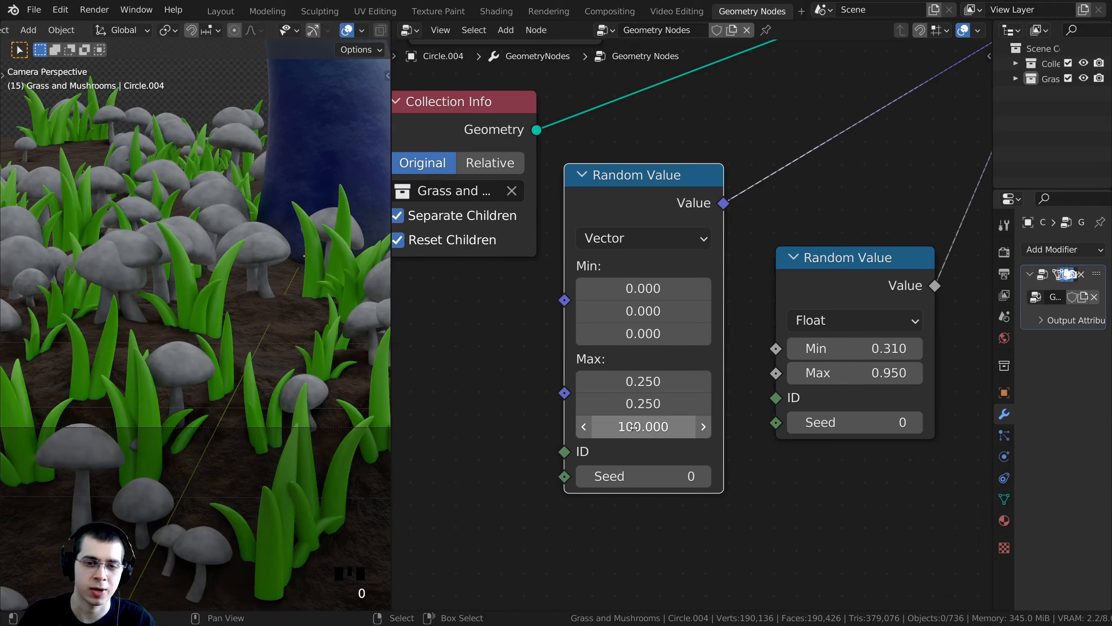
Inspect the randomized rotation of the grass and mushrooms from above and through the camera.
{"action": "scroll", "coordinate": [135, 265], "scroll_direction": "down", "scroll_amount": 4}
{"action": "middle_click_drag", "start_coordinate": [135, 265], "coordinate": [212, 437]}
{"action": "scroll", "coordinate": [214, 378], "scroll_direction": "up", "scroll_amount": 5}
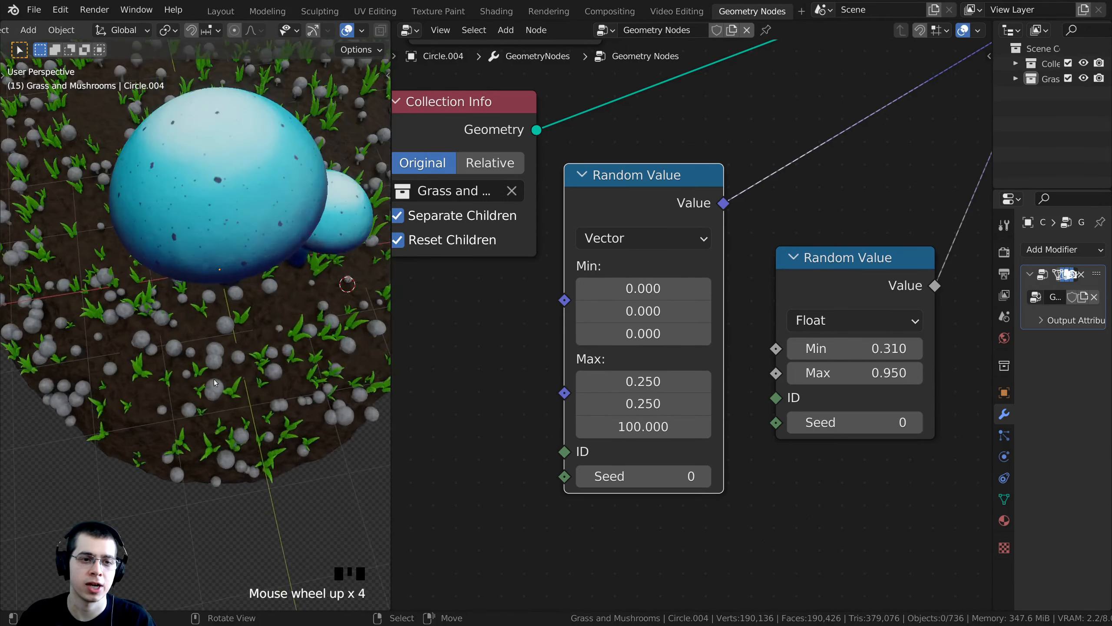
{"action": "mouse_move", "coordinate": [643, 427]}
{"action": "left_mouse_down"}
{"action": "mouse_move", "coordinate": [675, 427]}
{"action": "mouse_move", "coordinate": [643, 427]}
{"action": "left_mouse_up"}
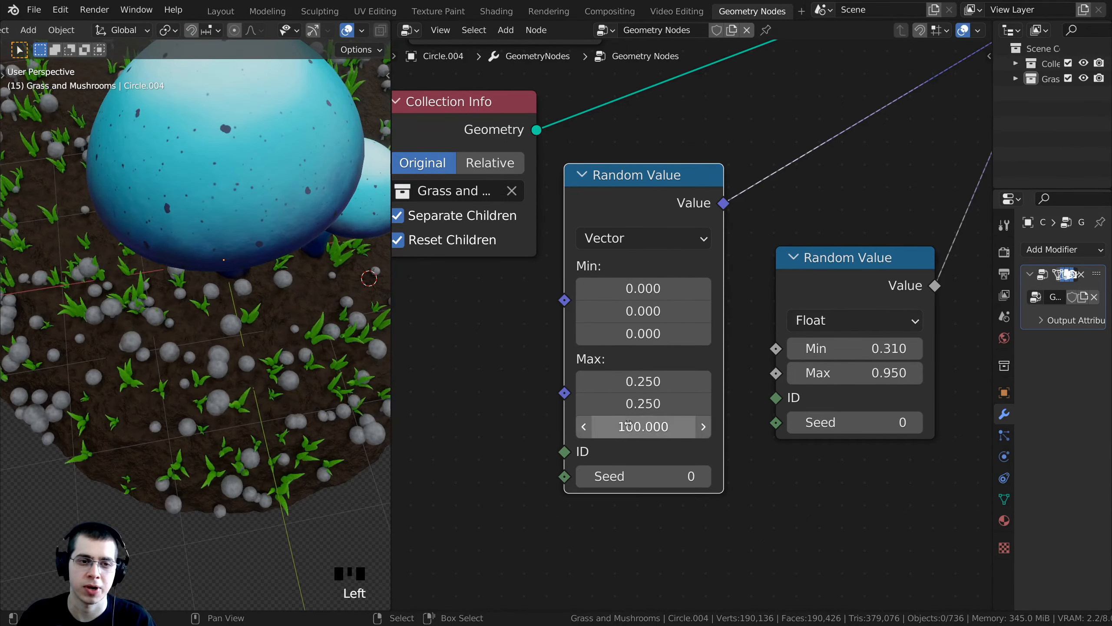
{"action": "scroll", "coordinate": [271, 407], "scroll_direction": "down", "scroll_amount": 4}
{"action": "middle_click_drag", "start_coordinate": [272, 407], "coordinate": [241, 371]}
{"action": "key", "text": "KP_0"}
{"action": "scroll", "coordinate": [263, 368], "scroll_direction": "down", "scroll_amount": 5}
{"action": "scroll", "coordinate": [420, 350], "scroll_direction": "down", "scroll_amount": 1}
{"action": "scroll", "coordinate": [359, 351], "scroll_direction": "up", "scroll_amount": 11}
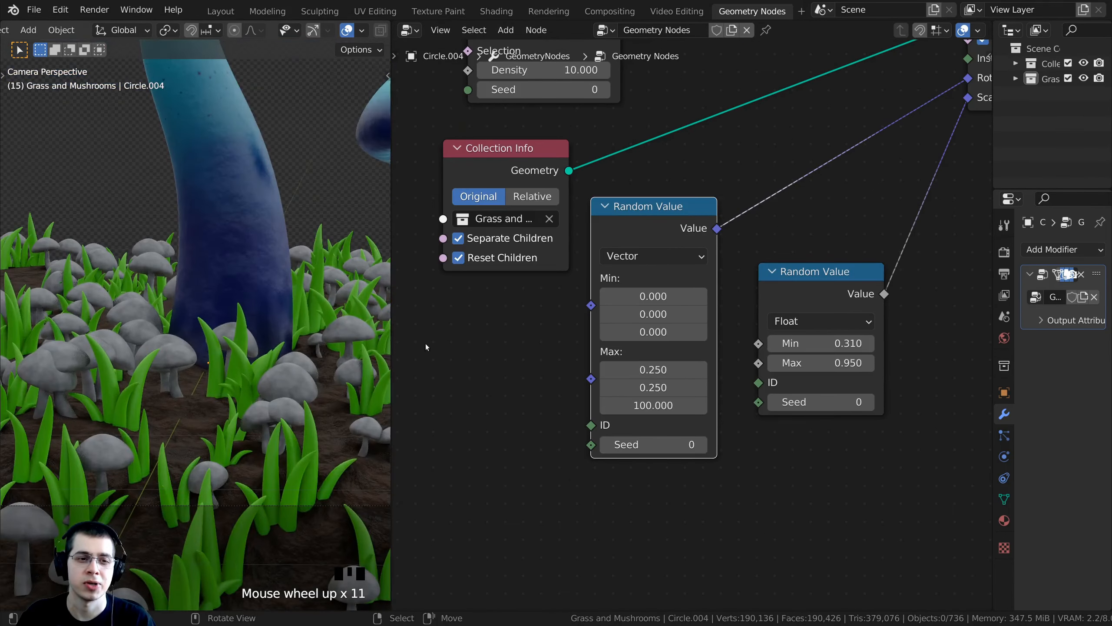
Set the distribution method of the Distribute Points on Faces node to Poisson Disk and shift the node slightly aside.
{"action": "scroll", "coordinate": [423, 344], "scroll_direction": "down", "scroll_amount": 2}
{"action": "middle_click_drag", "start_coordinate": [402, 333], "coordinate": [292, 322]}
{"action": "scroll", "coordinate": [482, 351], "scroll_direction": "down", "scroll_amount": 4}
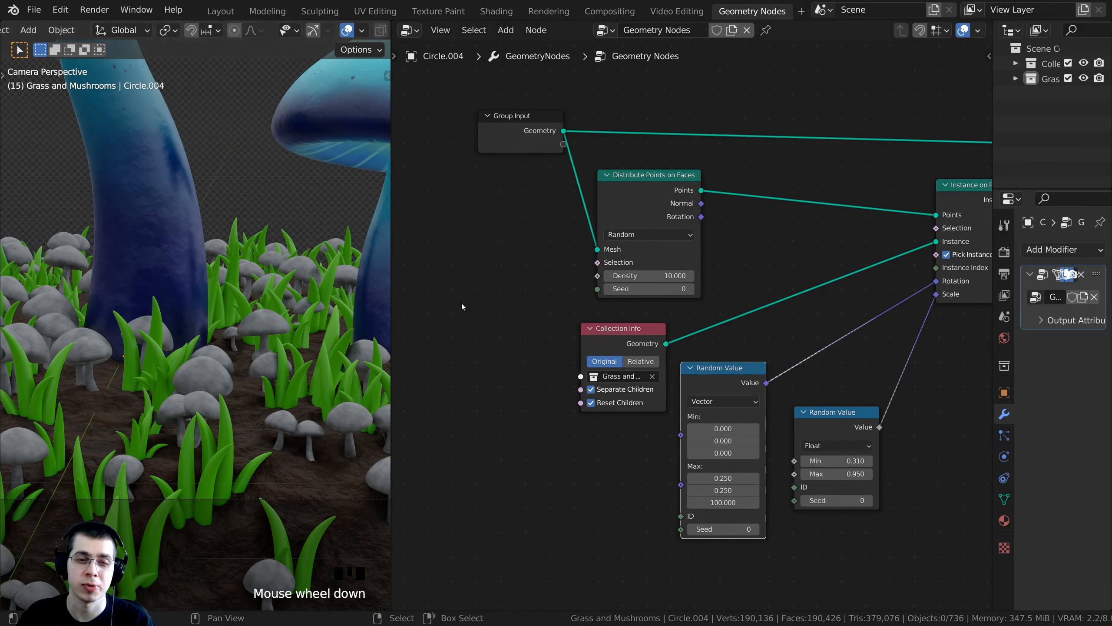
{"action": "scroll", "coordinate": [303, 373], "scroll_direction": "up", "scroll_amount": 2}
{"action": "middle_click_drag", "start_coordinate": [303, 372], "coordinate": [291, 346], "text": "shift"}
{"action": "scroll", "coordinate": [709, 266], "scroll_direction": "up", "scroll_amount": 3}
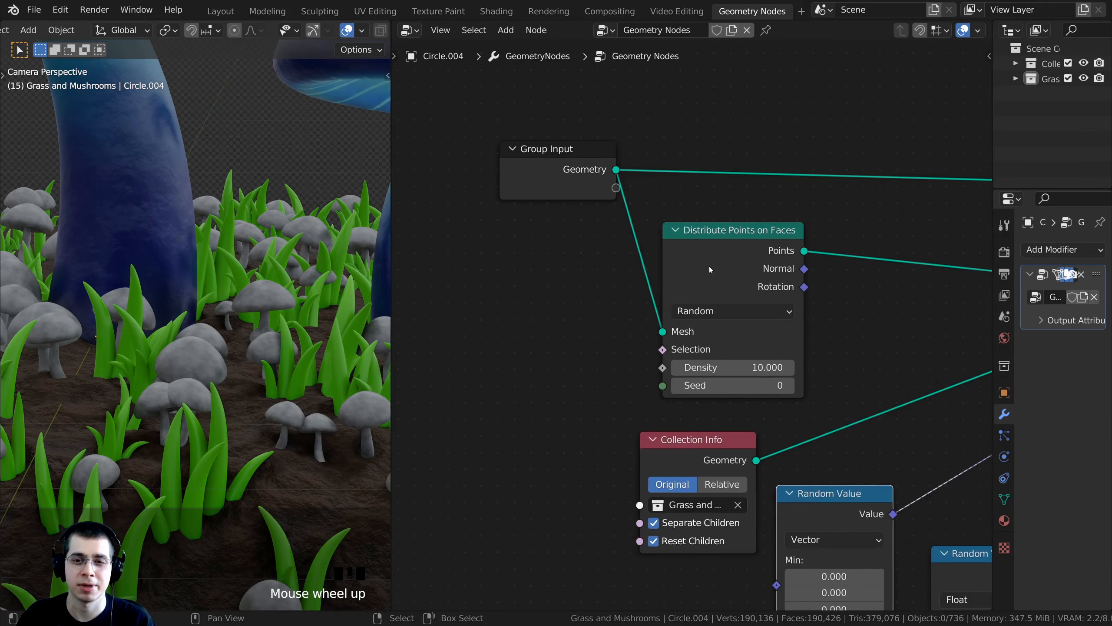
{"action": "middle_click_drag", "start_coordinate": [711, 203], "coordinate": [691, 167]}
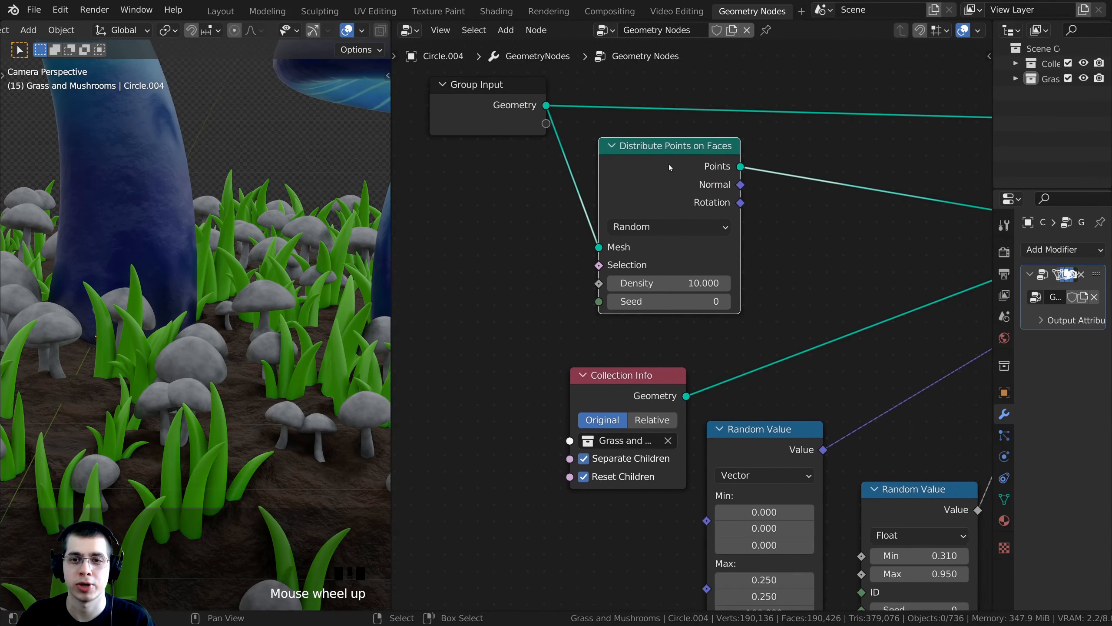
{"action": "left_click", "coordinate": [652, 226]}
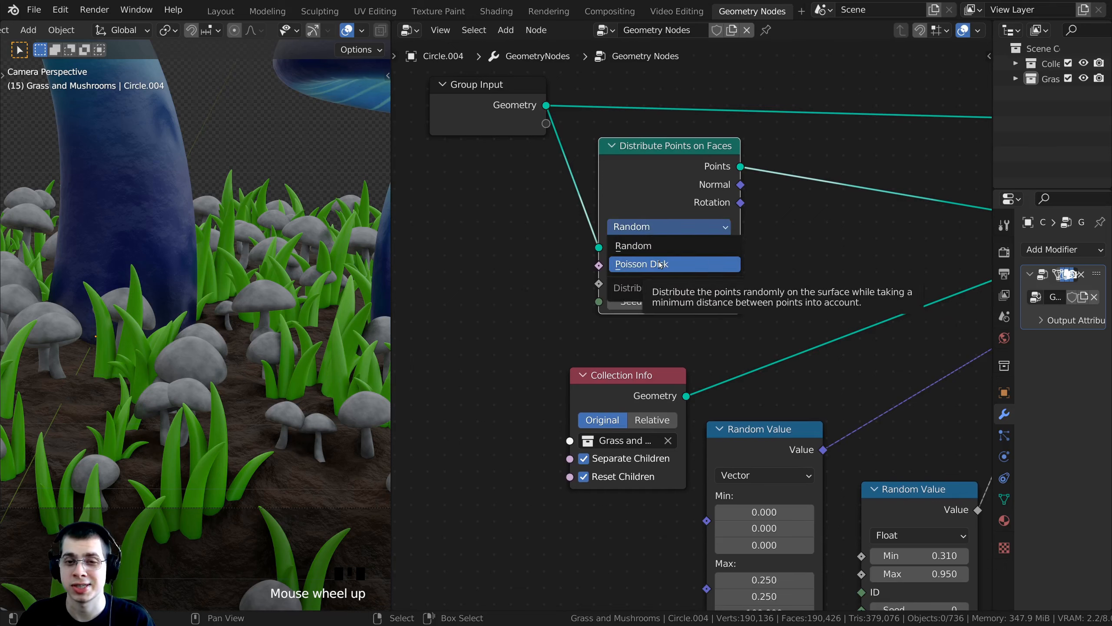
{"action": "left_click_drag", "start_coordinate": [647, 198], "coordinate": [660, 187]}
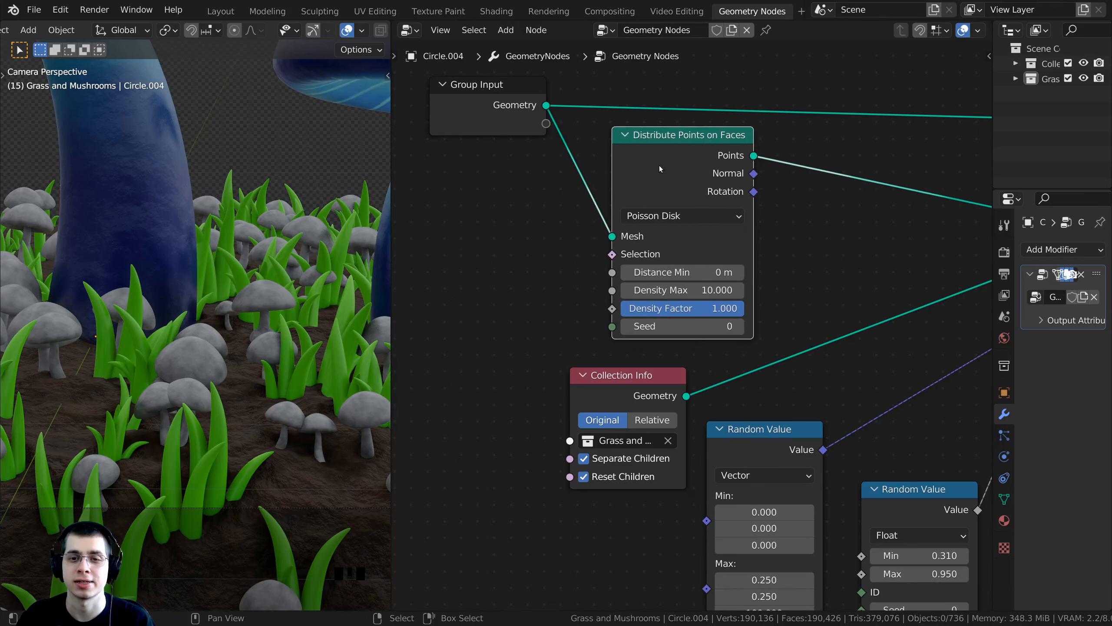
Try Distance Min values of 0.28 m and 0.71 m on Distribute Points on Faces, checking the scatter over the whole ground.
{"action": "middle_click_drag", "start_coordinate": [351, 309], "coordinate": [360, 253], "text": "shift"}
{"action": "scroll", "coordinate": [630, 256], "scroll_direction": "up", "scroll_amount": 2}
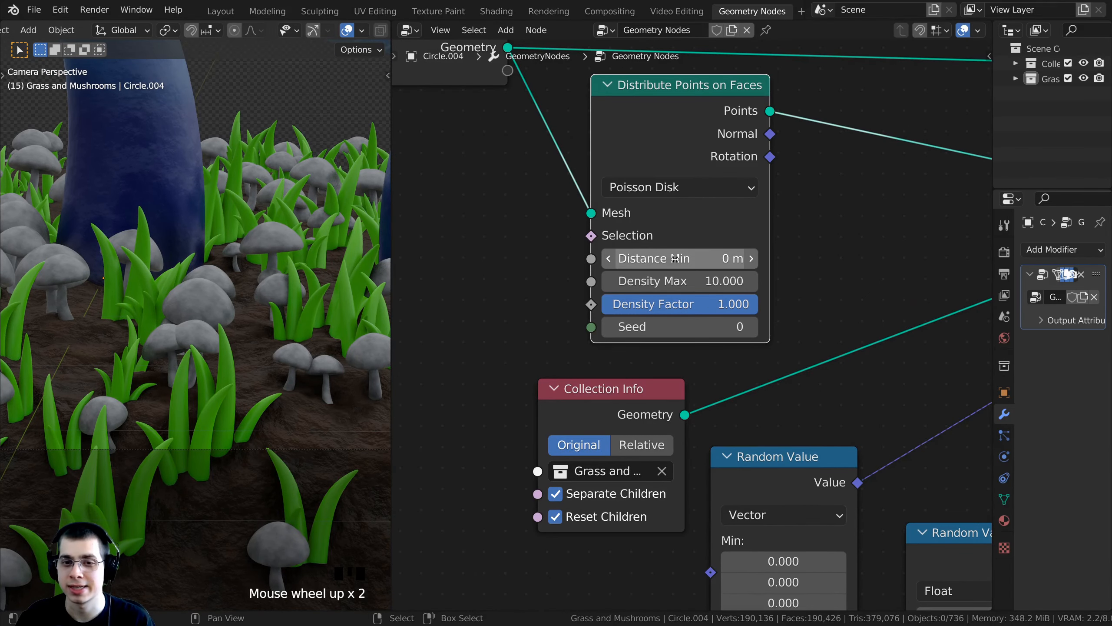
{"action": "left_click_drag", "start_coordinate": [676, 259], "coordinate": [711, 259], "text": "shift"}
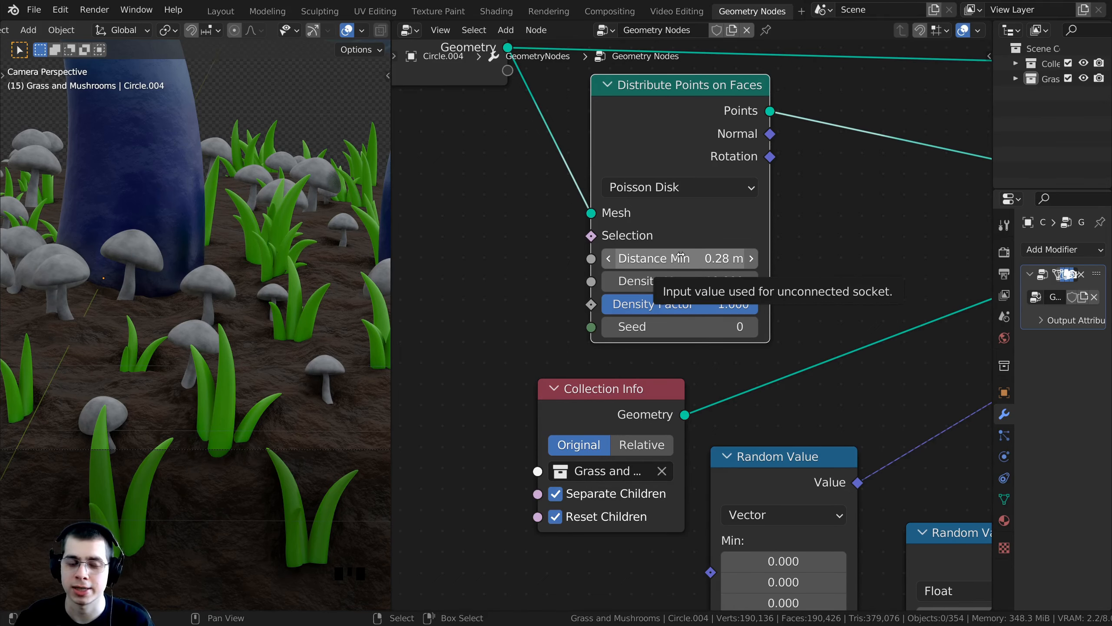
{"action": "scroll", "coordinate": [206, 307], "scroll_direction": "down", "scroll_amount": 5}
{"action": "middle_click_drag", "start_coordinate": [198, 301], "coordinate": [210, 368]}
{"action": "middle_click_drag", "start_coordinate": [210, 368], "coordinate": [223, 337], "text": "shift"}
{"action": "scroll", "coordinate": [224, 337], "scroll_direction": "up", "scroll_amount": 3}
{"action": "left_click_drag", "start_coordinate": [678, 258], "coordinate": [722, 259], "text": "shift"}
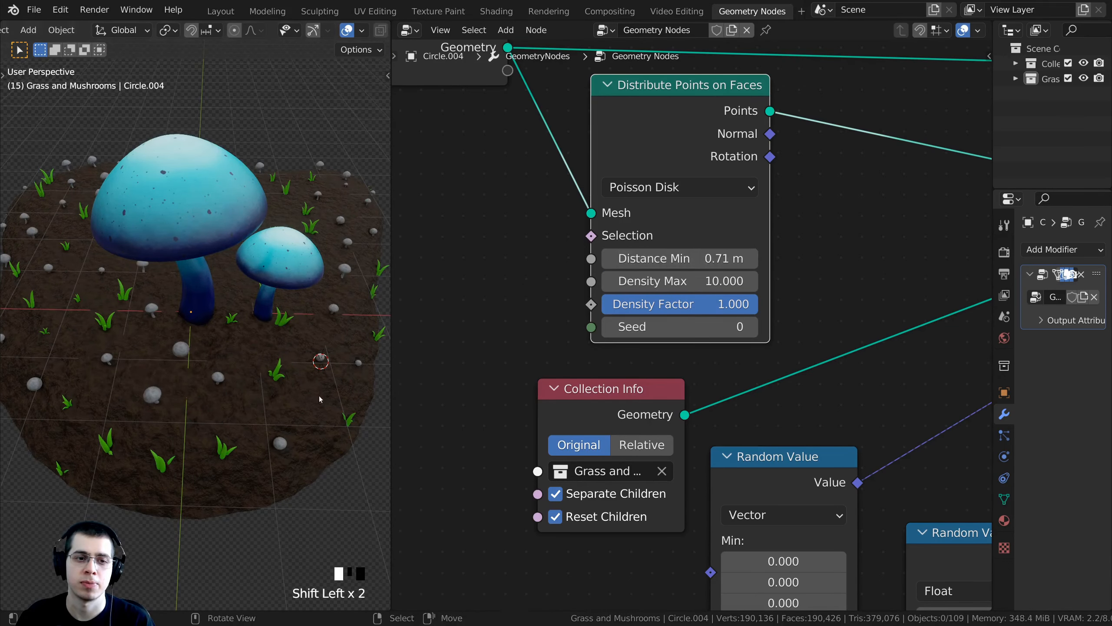
{"action": "scroll", "coordinate": [319, 395], "scroll_direction": "up", "scroll_amount": 3}
{"action": "middle_click_drag", "start_coordinate": [319, 396], "coordinate": [265, 393], "text": "shift"}
{"action": "scroll", "coordinate": [241, 373], "scroll_direction": "up", "scroll_amount": 3}
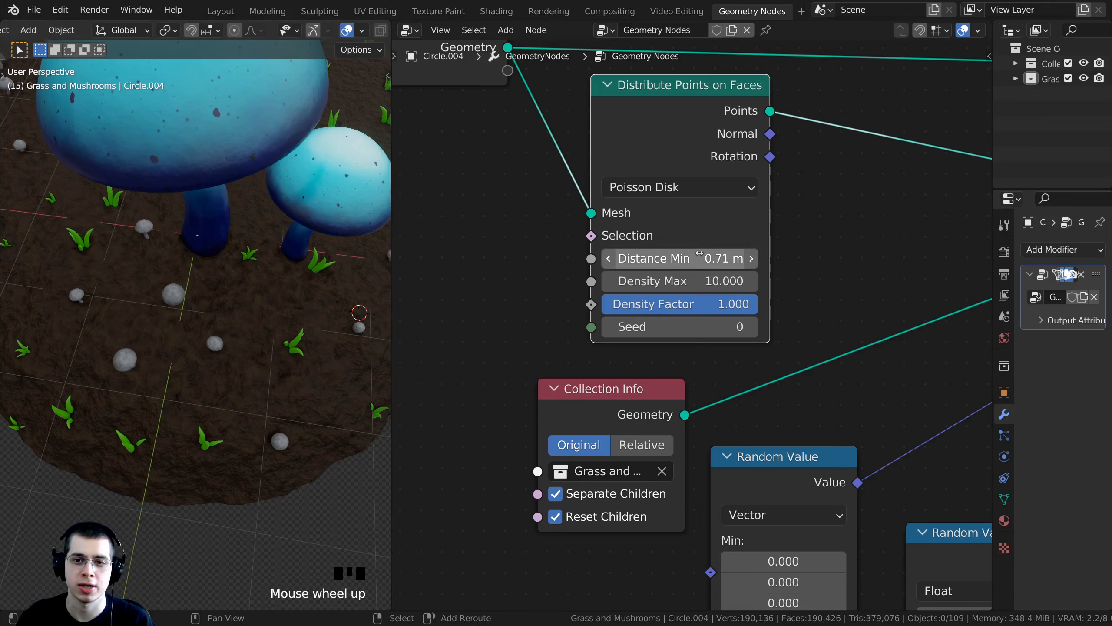
Lower Distance Min on the Distribute Points on Faces node, settling on 0.14 m.
{"action": "left_click_drag", "start_coordinate": [679, 259], "coordinate": [617, 259], "text": "shift"}
{"action": "middle_click_drag", "start_coordinate": [162, 378], "coordinate": [181, 379], "text": "shift"}
{"action": "scroll", "coordinate": [178, 380], "scroll_direction": "up", "scroll_amount": 2, "text": "shift"}
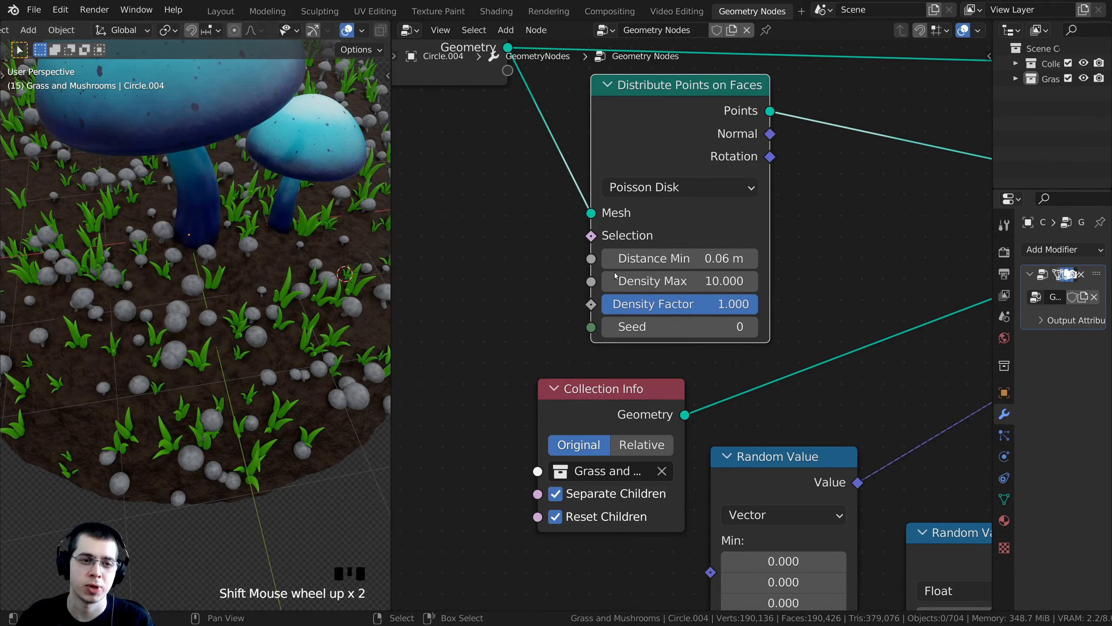
{"action": "left_click_drag", "start_coordinate": [618, 259], "coordinate": [625, 259], "text": "shift"}
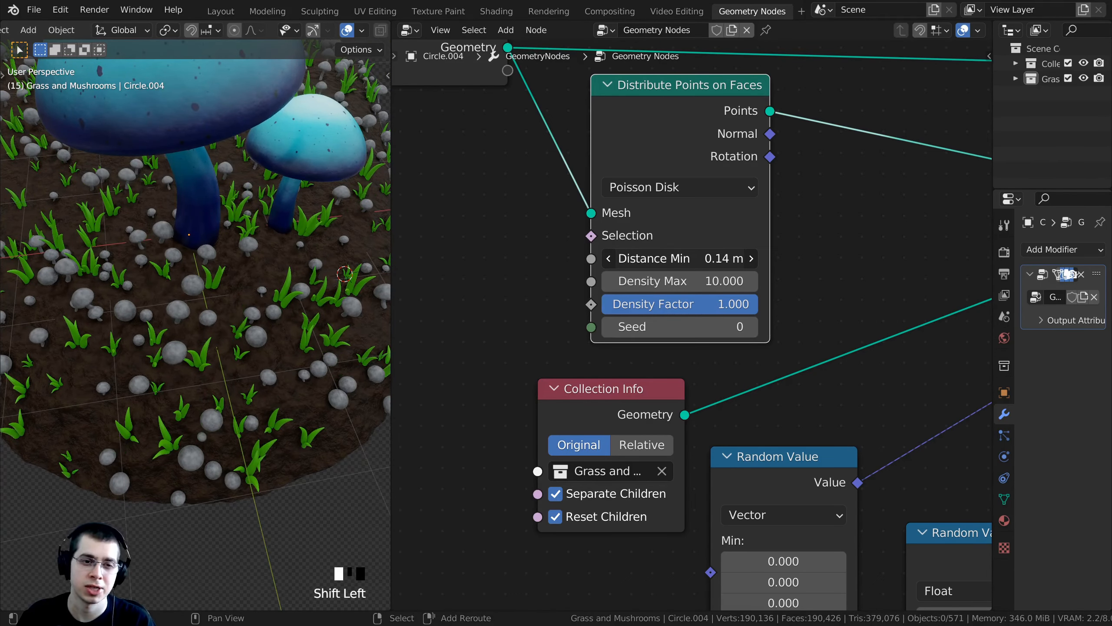
Examine the spacing and overlap of the scattered grass and small mushrooms up close and from above.
{"action": "middle_click_drag", "start_coordinate": [245, 332], "coordinate": [133, 377]}
{"action": "scroll", "coordinate": [219, 410], "scroll_direction": "up", "scroll_amount": 2, "text": "shift"}
{"action": "scroll", "coordinate": [151, 353], "scroll_direction": "up", "scroll_amount": 2}
{"action": "scroll", "coordinate": [248, 303], "scroll_direction": "down", "scroll_amount": 1}
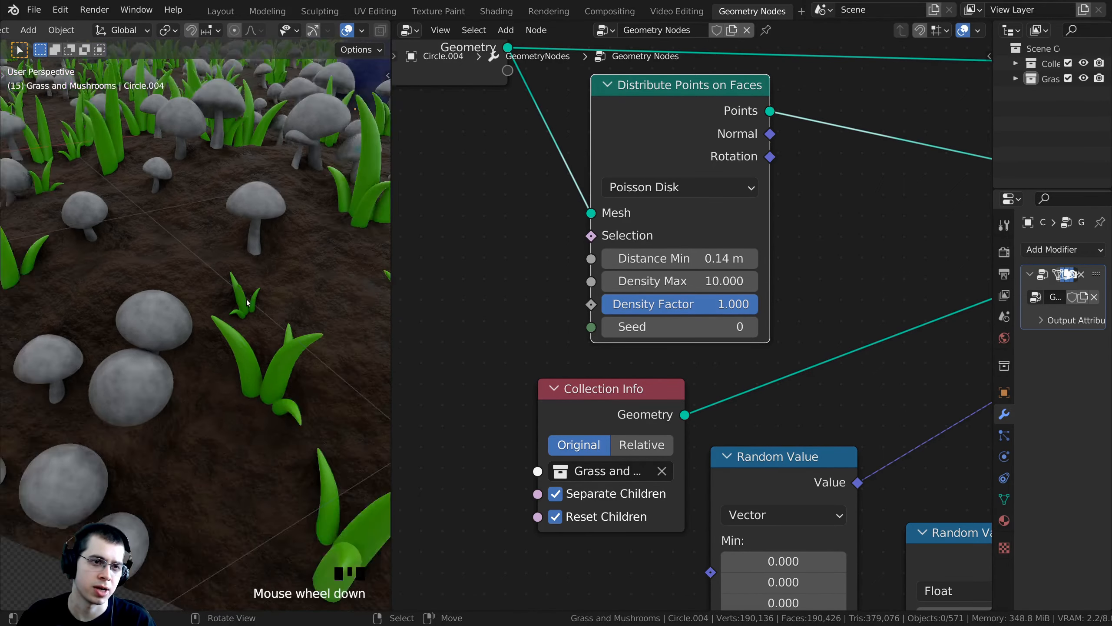
{"action": "scroll", "coordinate": [248, 302], "scroll_direction": "down", "scroll_amount": 3}
{"action": "mouse_move", "coordinate": [247, 302]}
{"action": "middle_mouse_down"}
{"action": "mouse_move", "coordinate": [144, 442]}
{"action": "mouse_move", "coordinate": [127, 393]}
{"action": "mouse_move", "coordinate": [230, 308]}
{"action": "middle_mouse_up"}
{"action": "scroll", "coordinate": [235, 267], "scroll_direction": "down", "scroll_amount": 1}
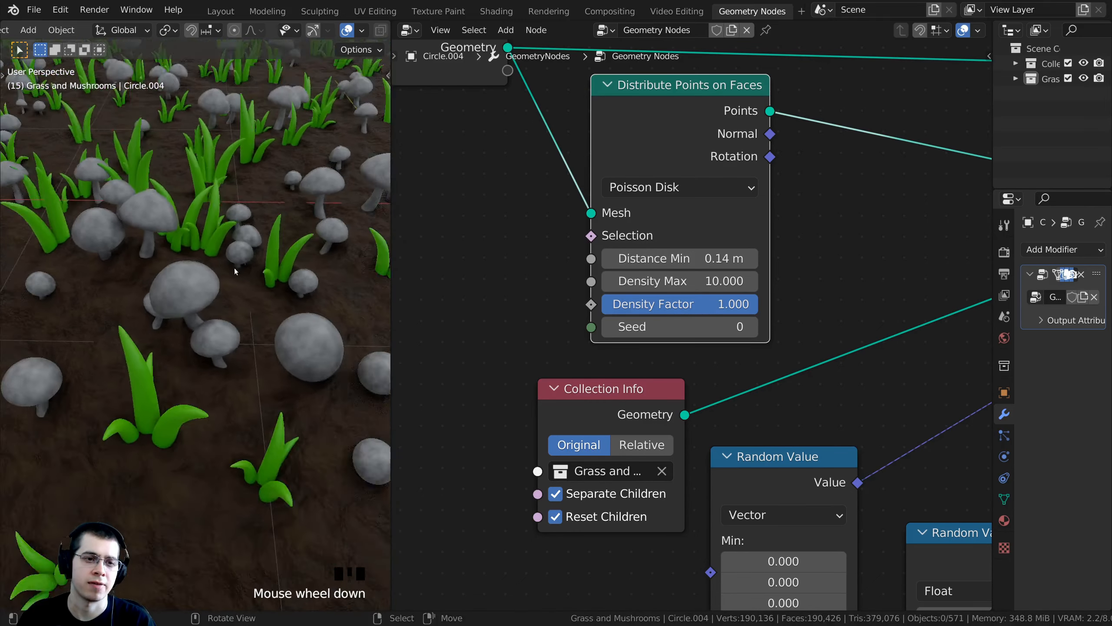
{"action": "middle_click_drag", "start_coordinate": [234, 267], "coordinate": [232, 333], "text": "shift"}
{"action": "mouse_move", "coordinate": [688, 258]}
{"action": "left_mouse_down", "text": "shift"}
{"action": "mouse_move", "coordinate": [714, 258]}
{"action": "mouse_move", "coordinate": [688, 258]}
{"action": "left_mouse_up", "text": "shift"}
{"action": "scroll", "coordinate": [280, 267], "scroll_direction": "down", "scroll_amount": 2}
{"action": "middle_click_drag", "start_coordinate": [280, 268], "coordinate": [284, 311]}
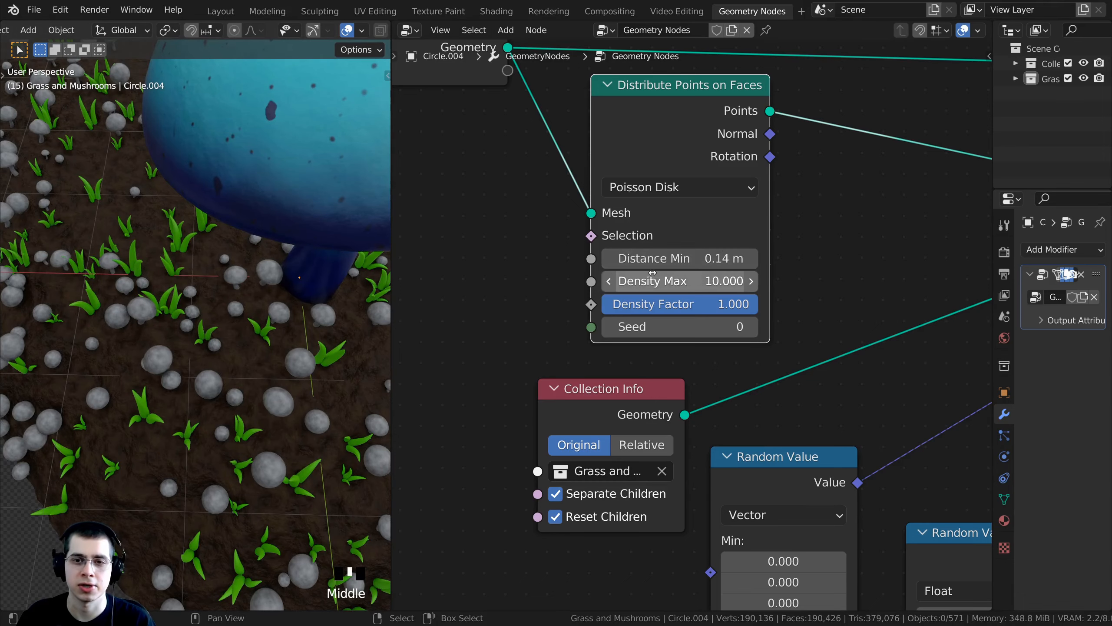
{"action": "left_click", "coordinate": [688, 254], "text": "shift"}
{"action": "scroll", "coordinate": [676, 256], "scroll_direction": "up", "scroll_amount": 1}
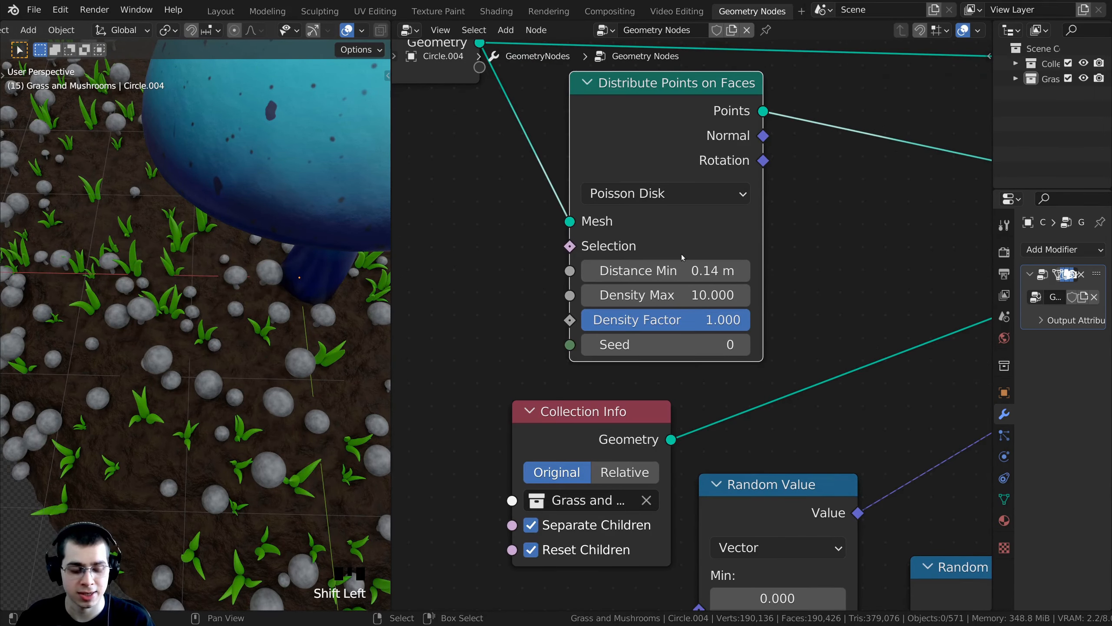
{"action": "mouse_move", "coordinate": [653, 268]}
{"action": "left_mouse_down"}
{"action": "mouse_move", "coordinate": [723, 269]}
{"action": "mouse_move", "coordinate": [624, 269]}
{"action": "mouse_move", "coordinate": [665, 269]}
{"action": "mouse_move", "coordinate": [652, 269]}
{"action": "left_mouse_up"}
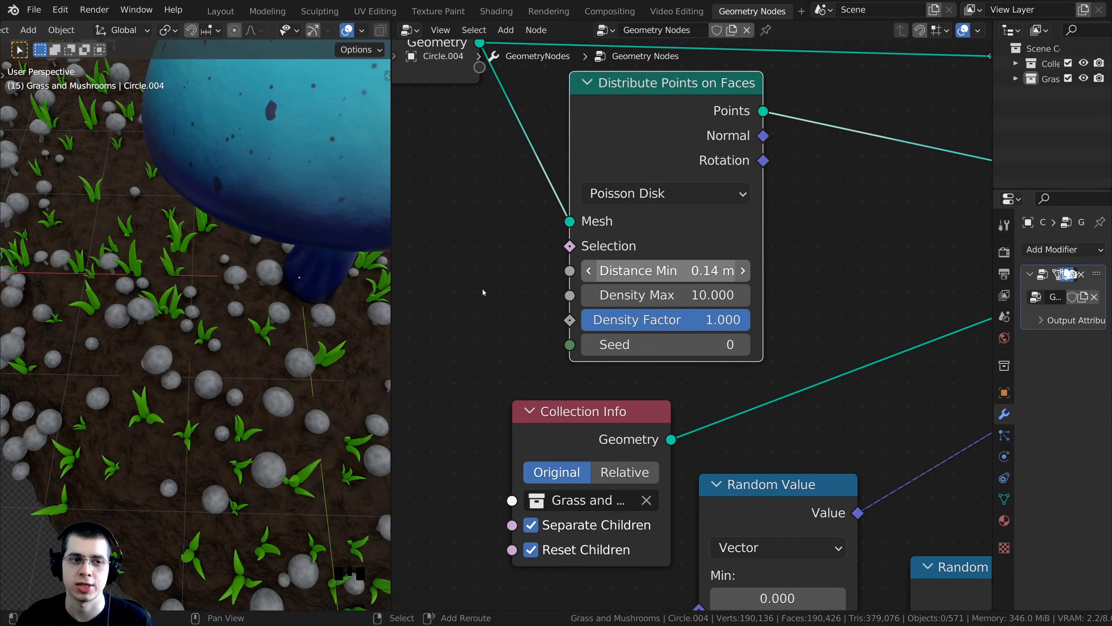
Select the dirt ground object with its scattered assets and switch it to Weight Paint mode.
{"action": "scroll", "coordinate": [228, 324], "scroll_direction": "down", "scroll_amount": 5}
{"action": "middle_click_drag", "start_coordinate": [228, 324], "coordinate": [206, 313]}
{"action": "scroll", "coordinate": [188, 285], "scroll_direction": "down", "scroll_amount": 2}
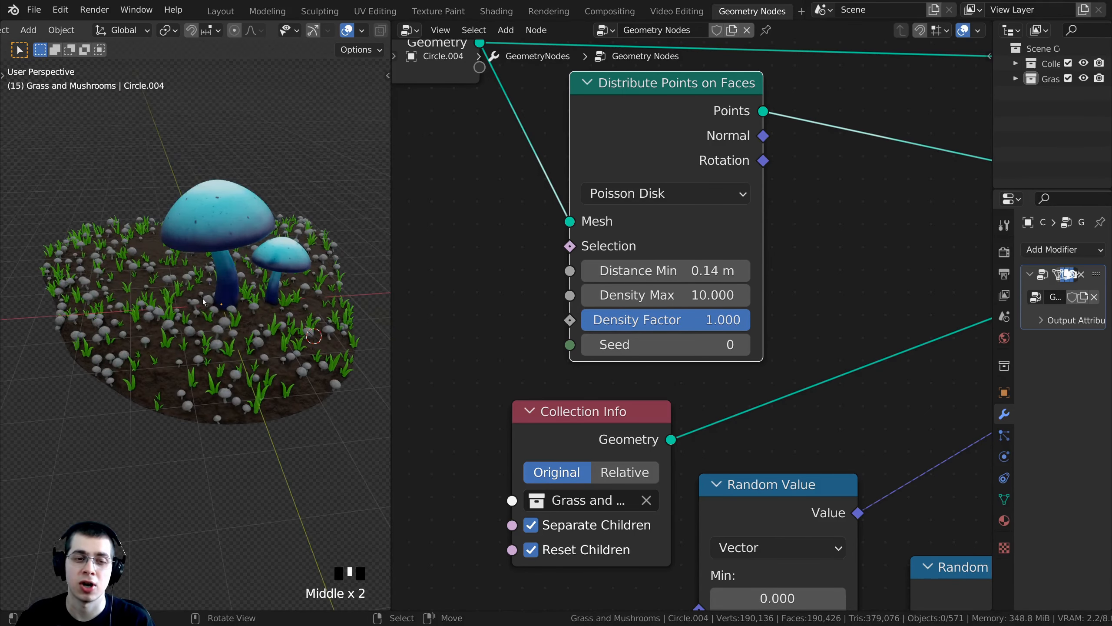
{"action": "scroll", "coordinate": [206, 314], "scroll_direction": "up", "scroll_amount": 1, "text": "shift"}
{"action": "scroll", "coordinate": [210, 312], "scroll_direction": "up", "scroll_amount": 2}
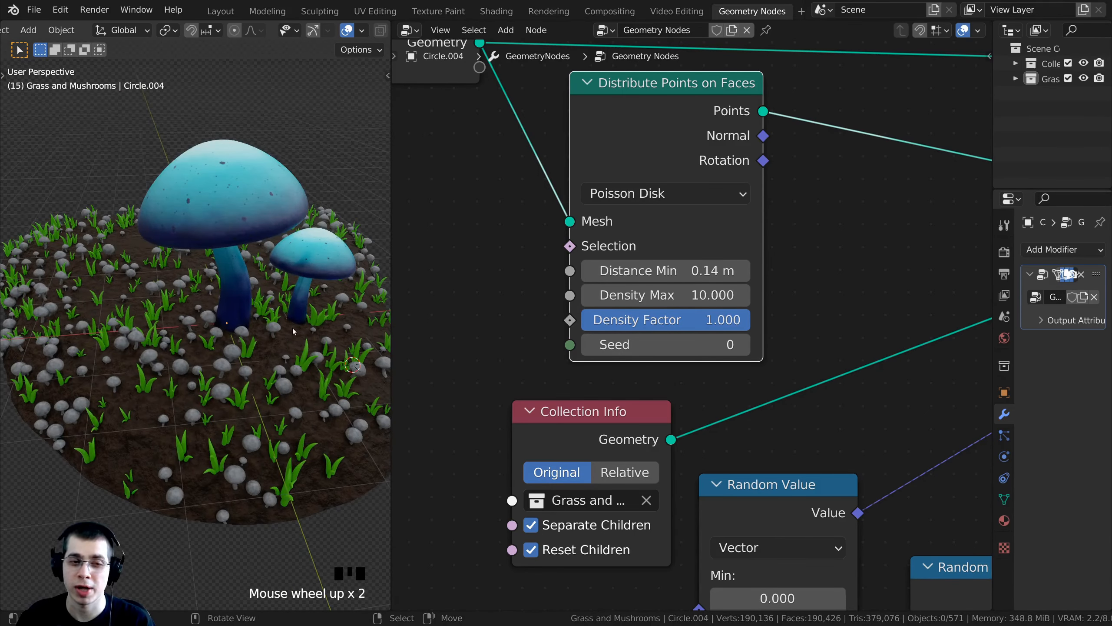
{"action": "middle_click_drag", "start_coordinate": [293, 331], "coordinate": [248, 346], "text": "shift"}
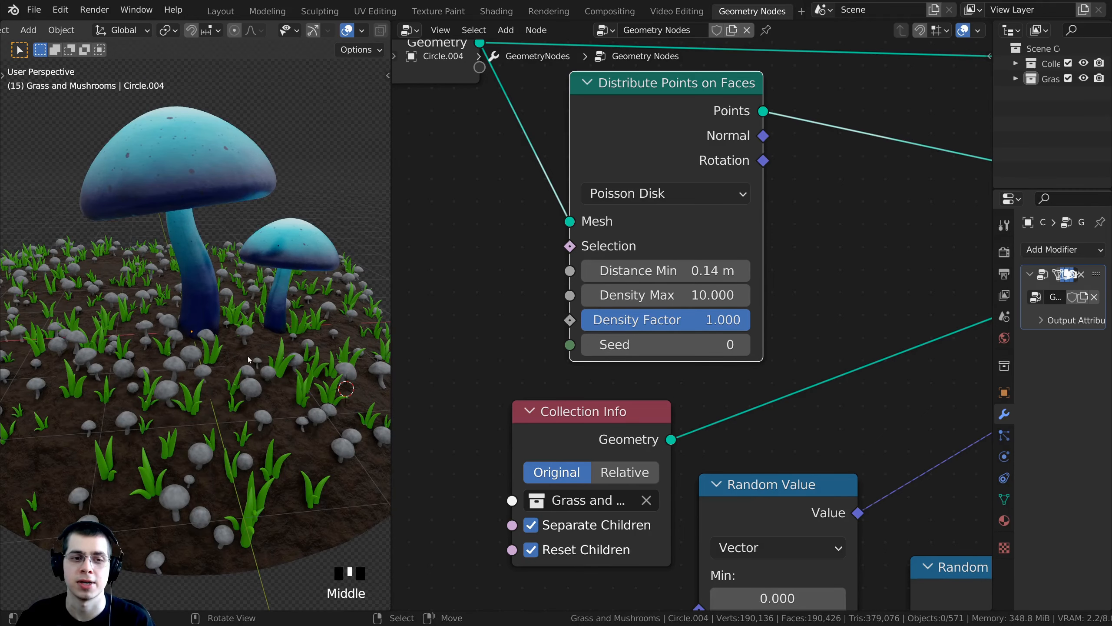
{"action": "right_click", "coordinate": [208, 369]}
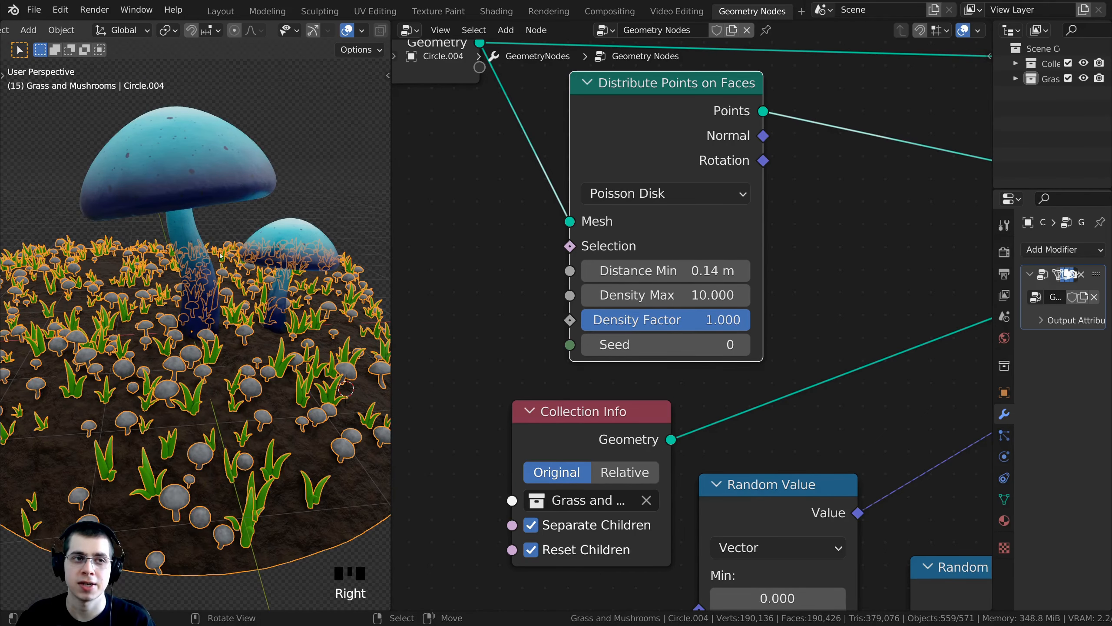
{"action": "scroll", "coordinate": [61, 32], "scroll_direction": "up", "scroll_amount": 4}
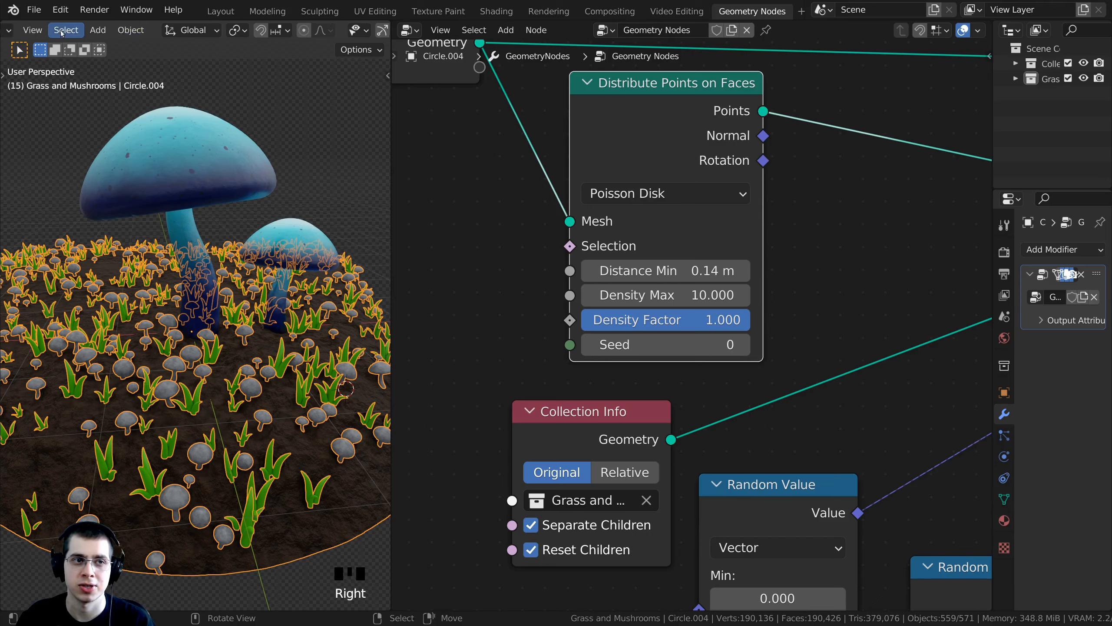
{"action": "left_click", "coordinate": [72, 31]}
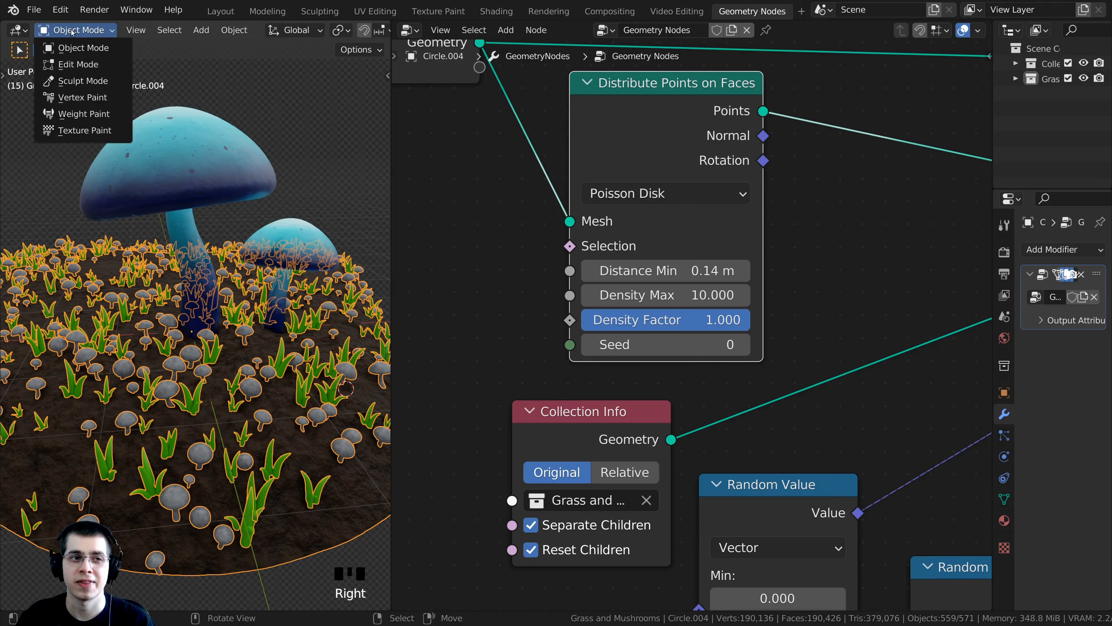
{"action": "left_click", "coordinate": [85, 115]}
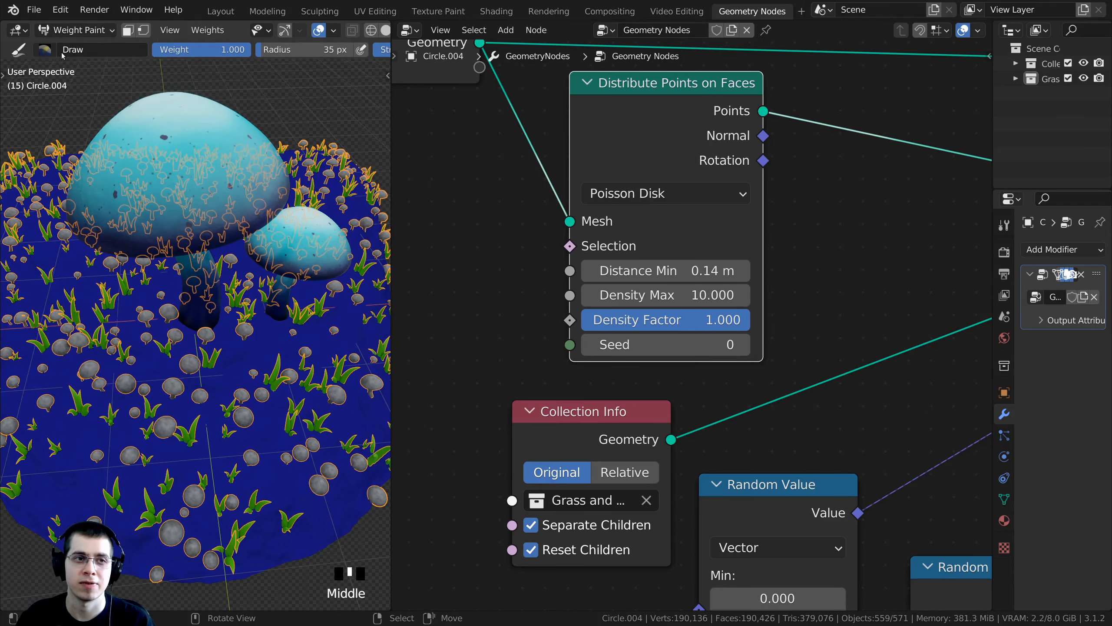
Widen the 3D viewport and paint weight 1.000 on the ground before the large mushroom's stem with the 35 px Draw brush.
{"action": "left_click", "coordinate": [45, 49]}
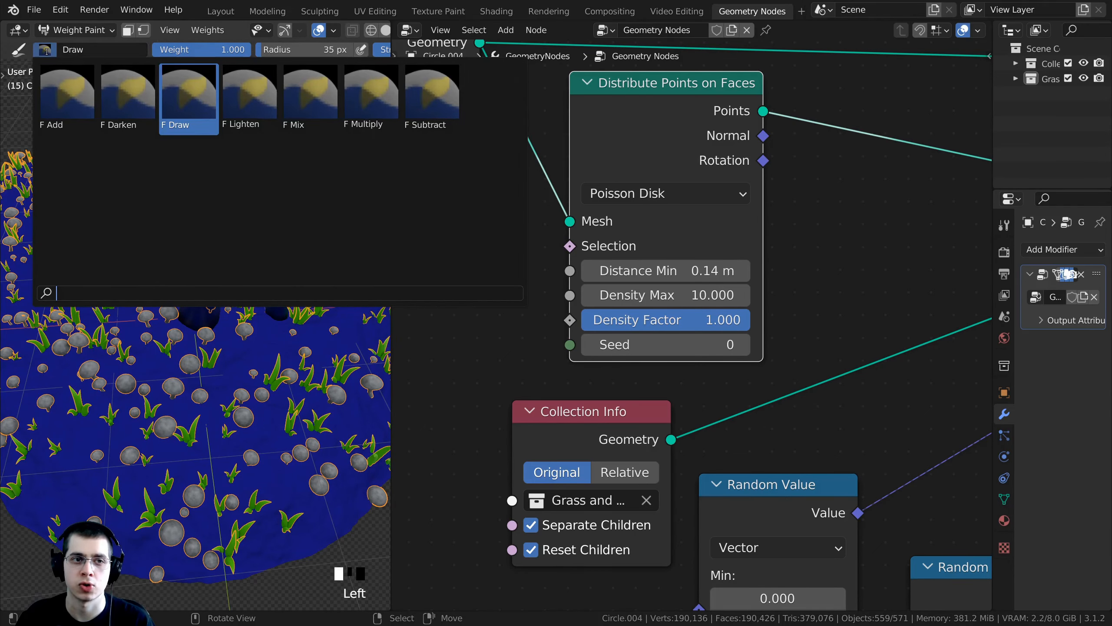
{"action": "left_click", "coordinate": [47, 51]}
{"action": "left_click_drag", "start_coordinate": [391, 248], "coordinate": [445, 248]}
{"action": "mouse_move", "coordinate": [271, 280]}
{"action": "middle_mouse_down", "text": "shift"}
{"action": "mouse_move", "coordinate": [293, 280]}
{"action": "mouse_move", "coordinate": [282, 300]}
{"action": "middle_mouse_up", "text": "shift"}
{"action": "scroll", "coordinate": [280, 280], "scroll_direction": "up", "scroll_amount": 1}
{"action": "left_click", "coordinate": [265, 304]}
{"action": "left_click", "coordinate": [249, 305]}
{"action": "left_click", "coordinate": [237, 305]}
{"action": "left_click", "coordinate": [229, 321]}
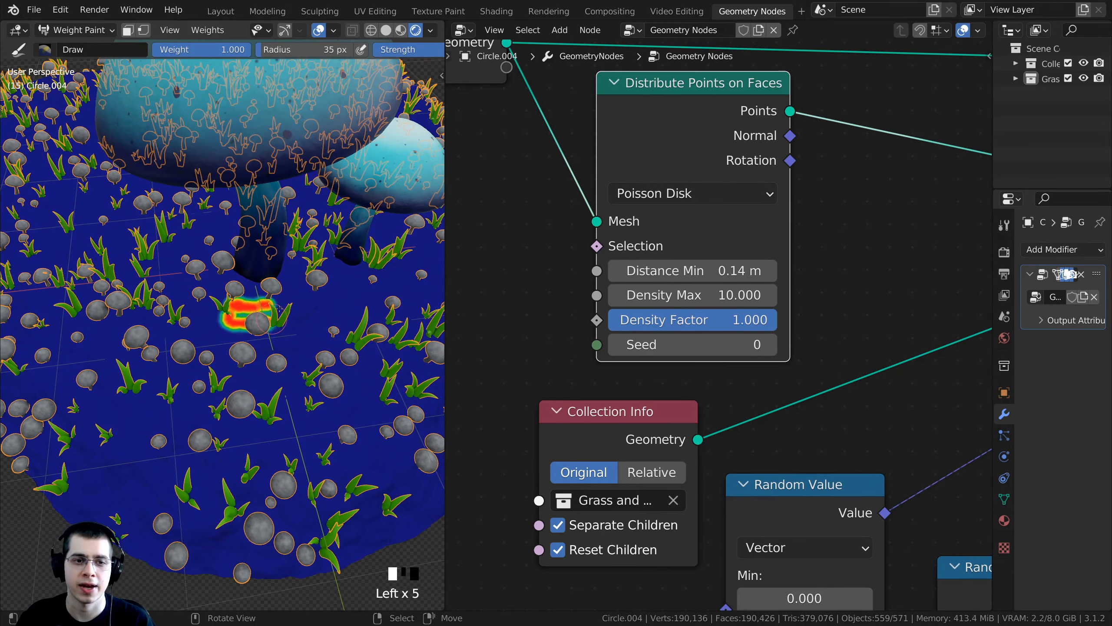
Enlarge the brush radius to 81 px and extend the weight patch to both sides in front of the large mushroom's stem.
{"action": "key", "text": "f"}
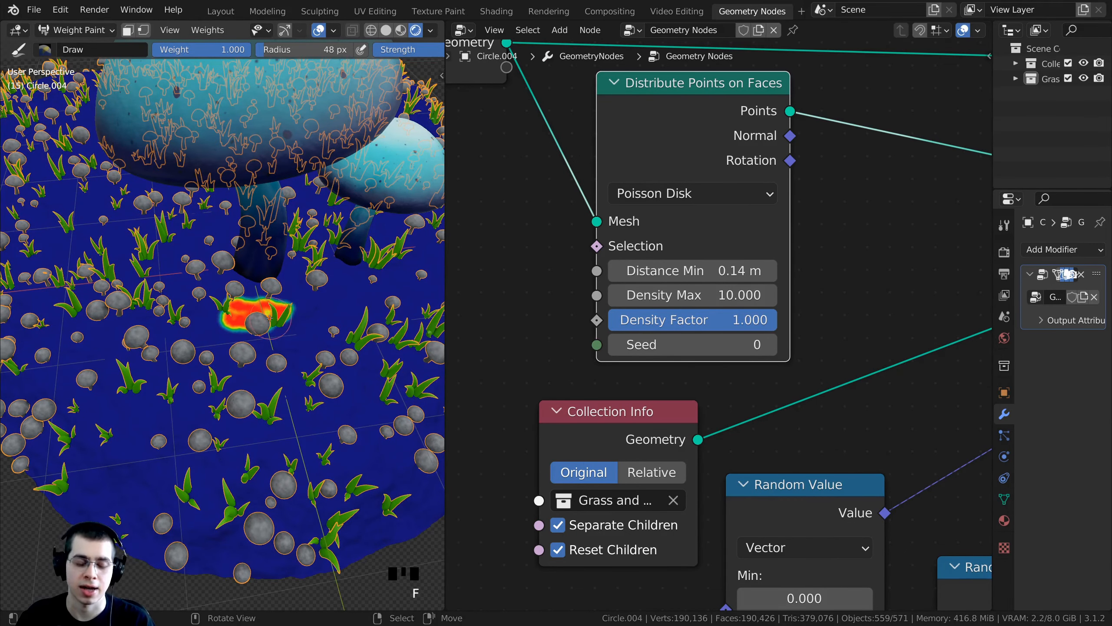
{"action": "key", "text": "f"}
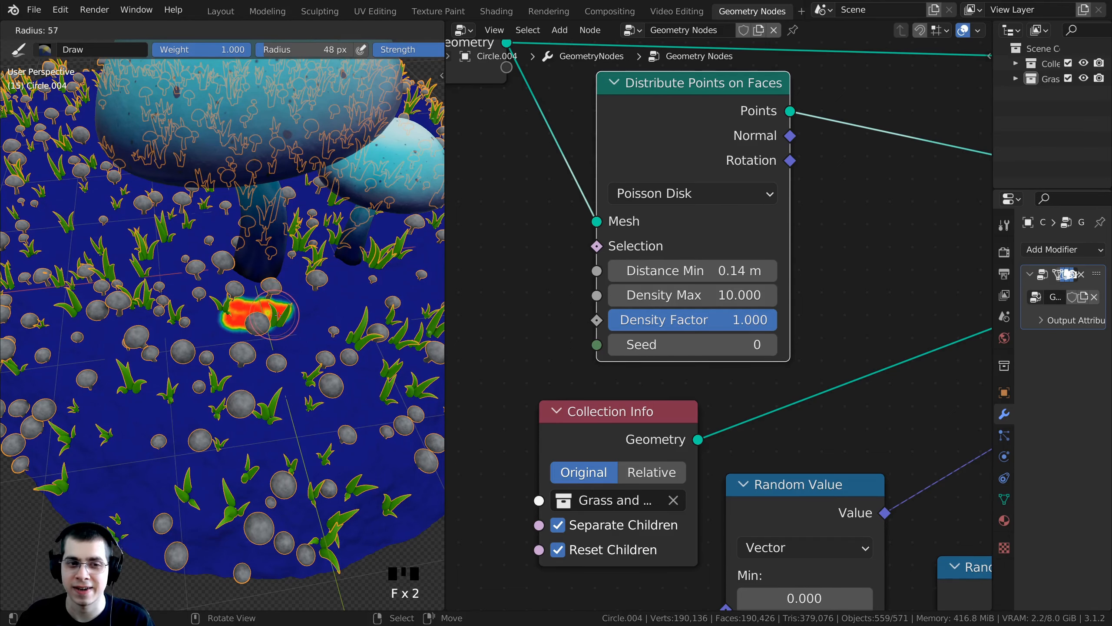
{"action": "left_click", "coordinate": [289, 315]}
{"action": "middle_click_drag", "start_coordinate": [290, 315], "coordinate": [271, 316]}
{"action": "middle_click_drag", "start_coordinate": [280, 316], "coordinate": [251, 312], "text": "shift"}
{"action": "scroll", "coordinate": [251, 312], "scroll_direction": "up", "scroll_amount": 1}
{"action": "left_click_drag", "start_coordinate": [278, 311], "coordinate": [265, 328]}
{"action": "left_click", "coordinate": [249, 330]}
{"action": "middle_click_drag", "start_coordinate": [249, 330], "coordinate": [280, 331]}
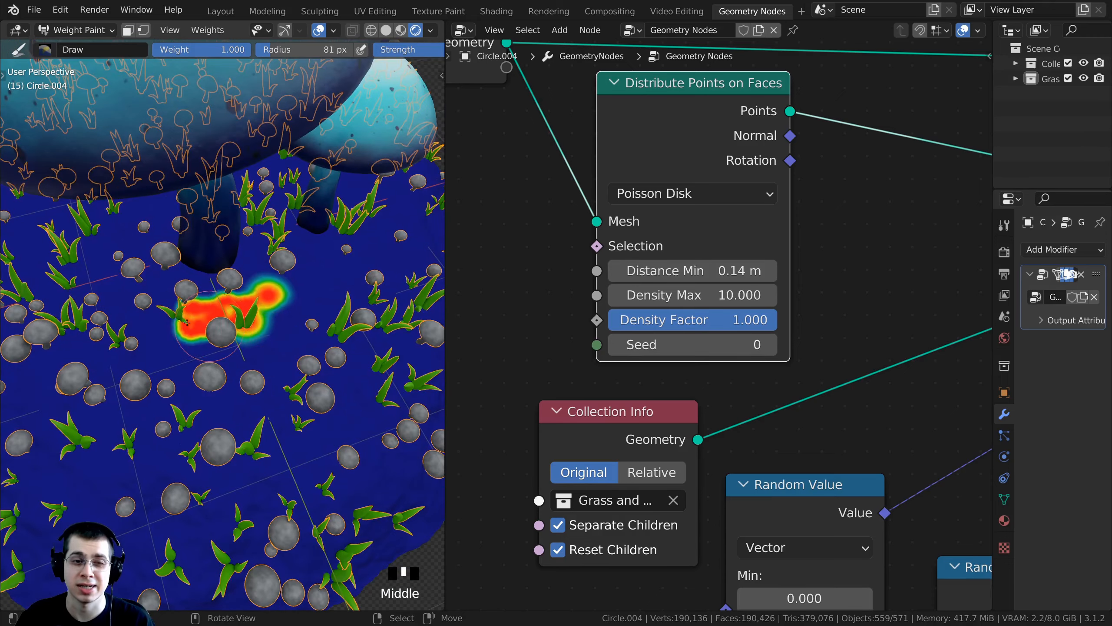
{"action": "left_click", "coordinate": [178, 326]}
{"action": "left_click", "coordinate": [158, 297]}
{"action": "middle_click_drag", "start_coordinate": [201, 331], "coordinate": [158, 336], "text": "shift"}
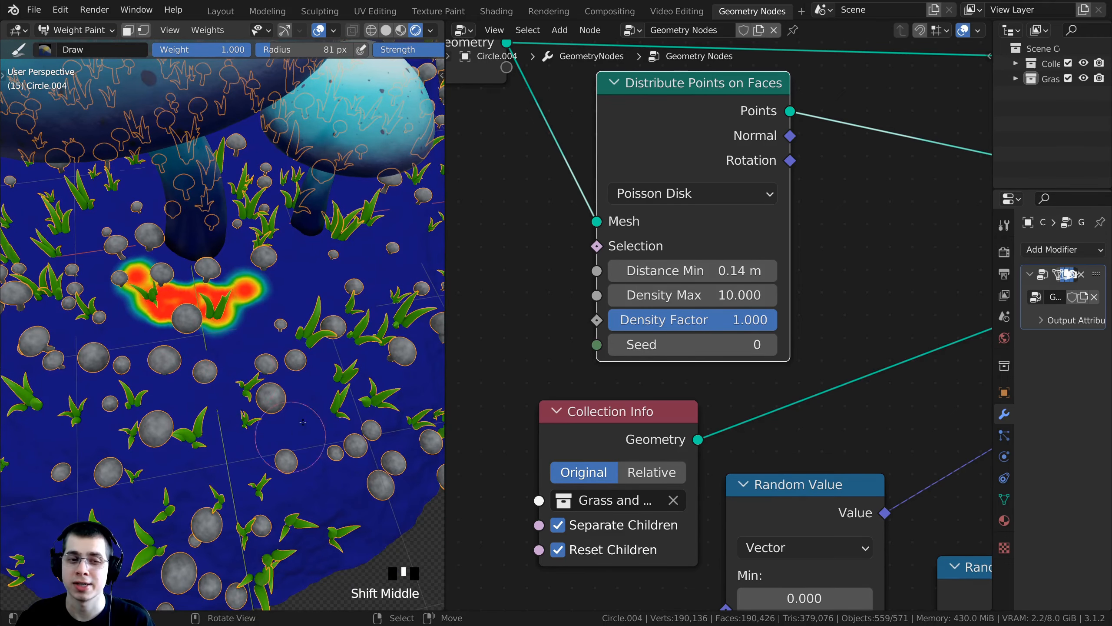
Examine the painted weight patch at the base of the large mushroom's stem from several distances and angles.
{"action": "middle_click_drag", "start_coordinate": [271, 446], "coordinate": [243, 326]}
{"action": "scroll", "coordinate": [263, 386], "scroll_direction": "up", "scroll_amount": 2}
{"action": "scroll", "coordinate": [243, 326], "scroll_direction": "up", "scroll_amount": 1}
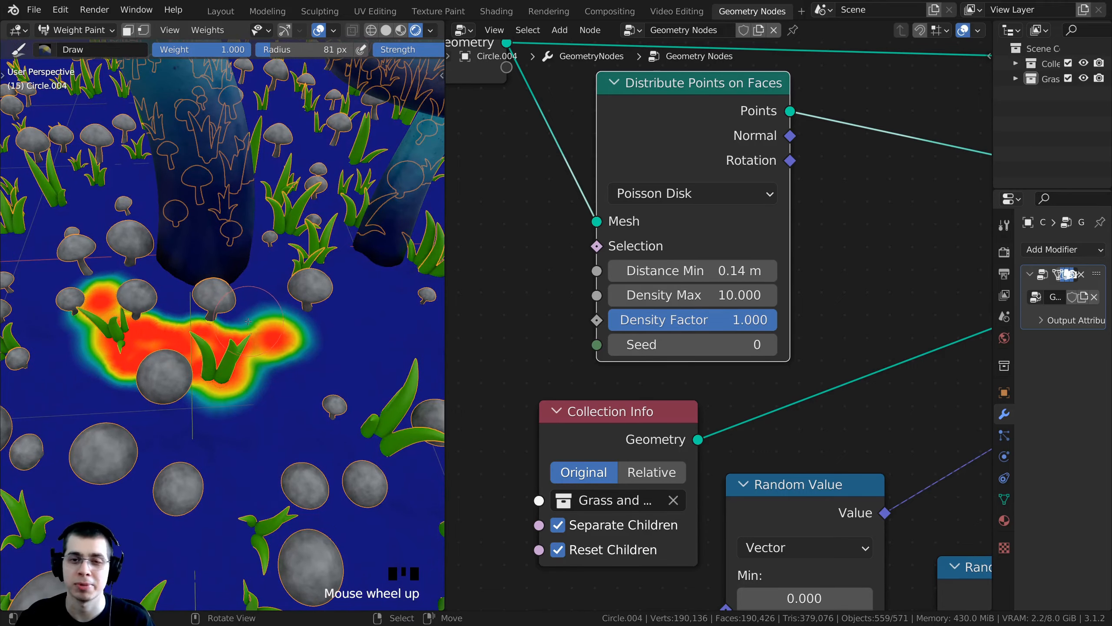
{"action": "scroll", "coordinate": [248, 321], "scroll_direction": "down", "scroll_amount": 5}
{"action": "left_click", "coordinate": [248, 320]}
{"action": "middle_click_drag", "start_coordinate": [248, 320], "coordinate": [214, 319]}
{"action": "scroll", "coordinate": [214, 319], "scroll_direction": "up", "scroll_amount": 3}
{"action": "scroll", "coordinate": [623, 344], "scroll_direction": "down", "scroll_amount": 3}
Connect the Density Factor input of Distribute Points on Faces to a new Group Input socket and widen the properties editor.
{"action": "middle_click_drag", "start_coordinate": [623, 345], "coordinate": [720, 392]}
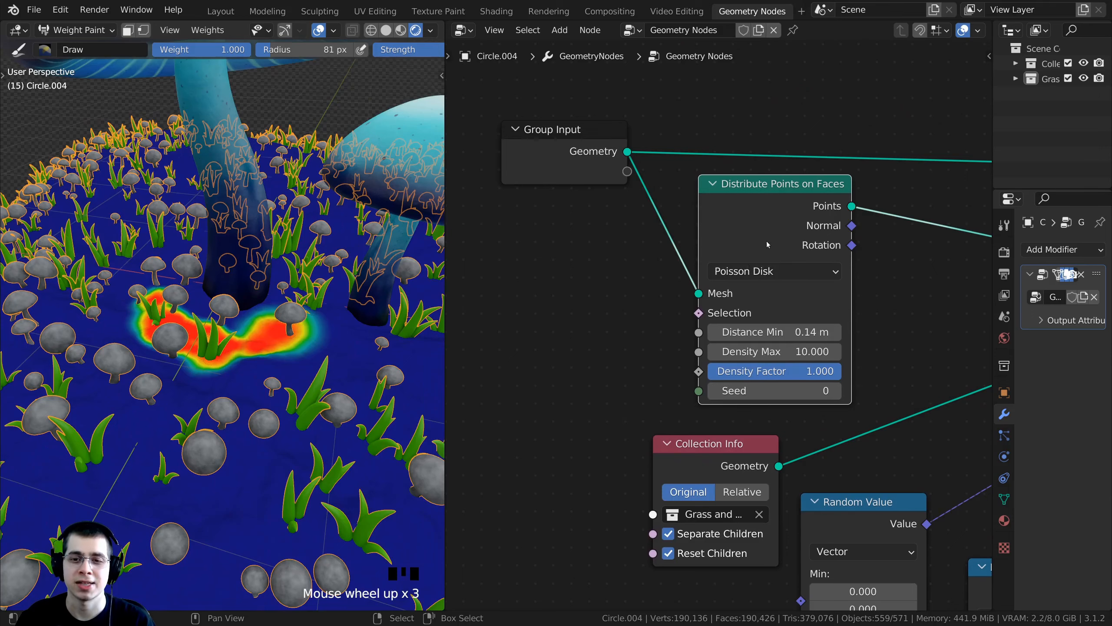
{"action": "left_click_drag", "start_coordinate": [767, 245], "coordinate": [807, 245]}
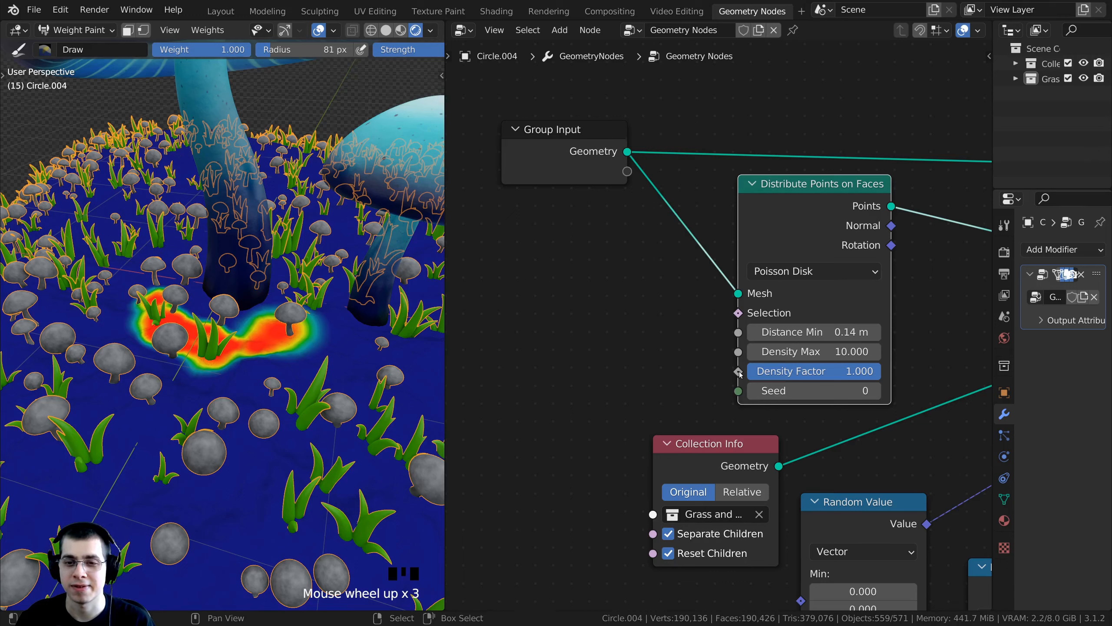
{"action": "left_click_drag", "start_coordinate": [739, 372], "coordinate": [713, 372]}
{"action": "left_click_drag", "start_coordinate": [638, 323], "coordinate": [579, 170]}
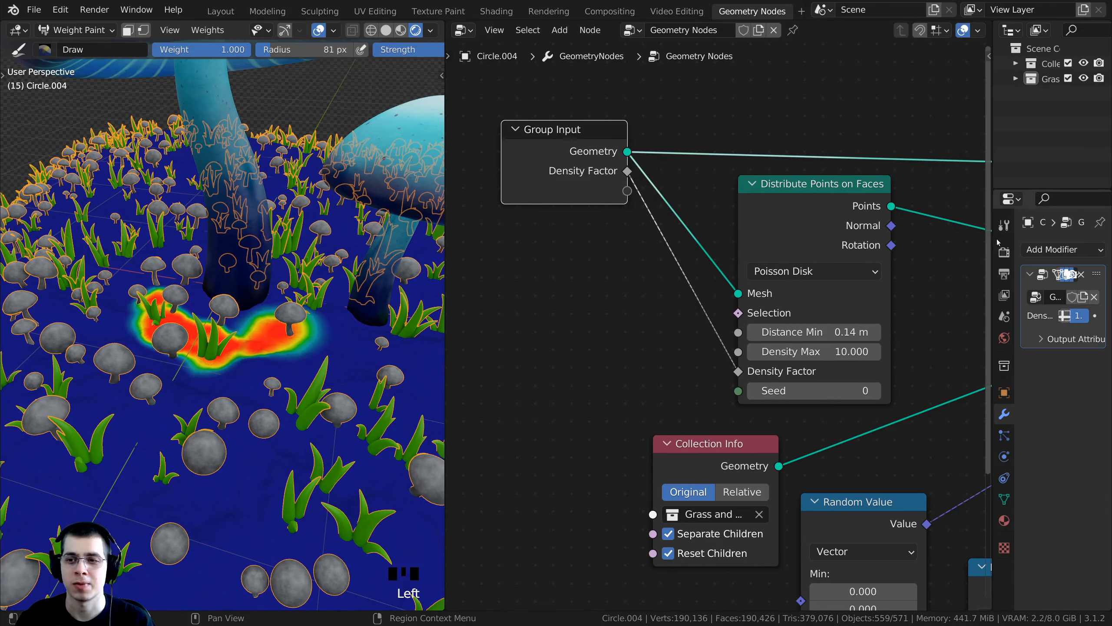
{"action": "left_click_drag", "start_coordinate": [992, 235], "coordinate": [810, 235]}
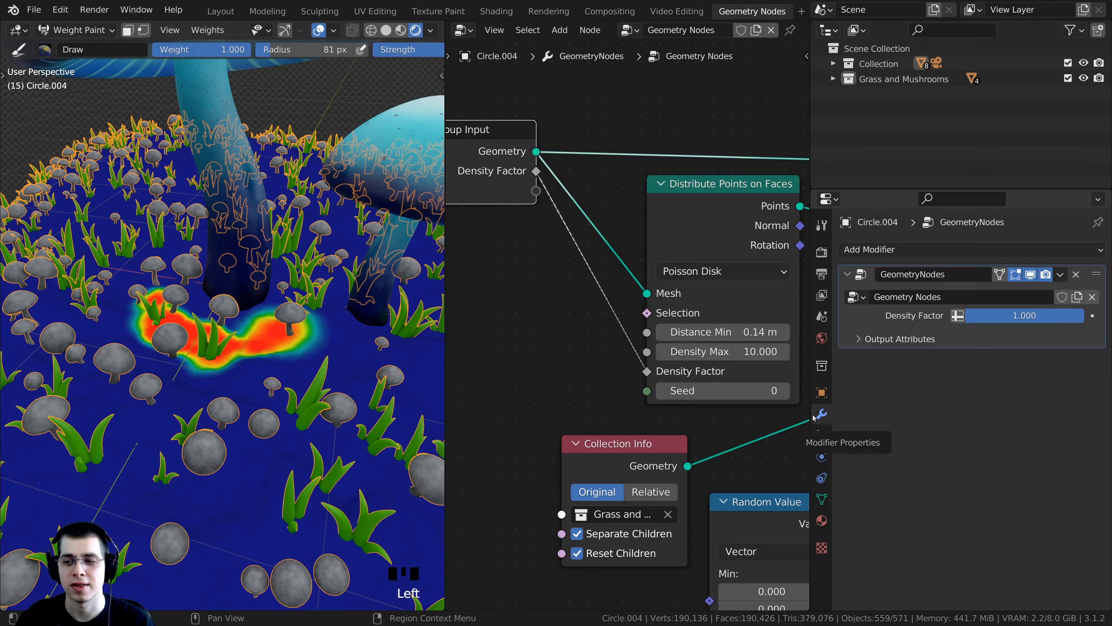
{"action": "left_click_drag", "start_coordinate": [1020, 320], "coordinate": [1051, 317]}
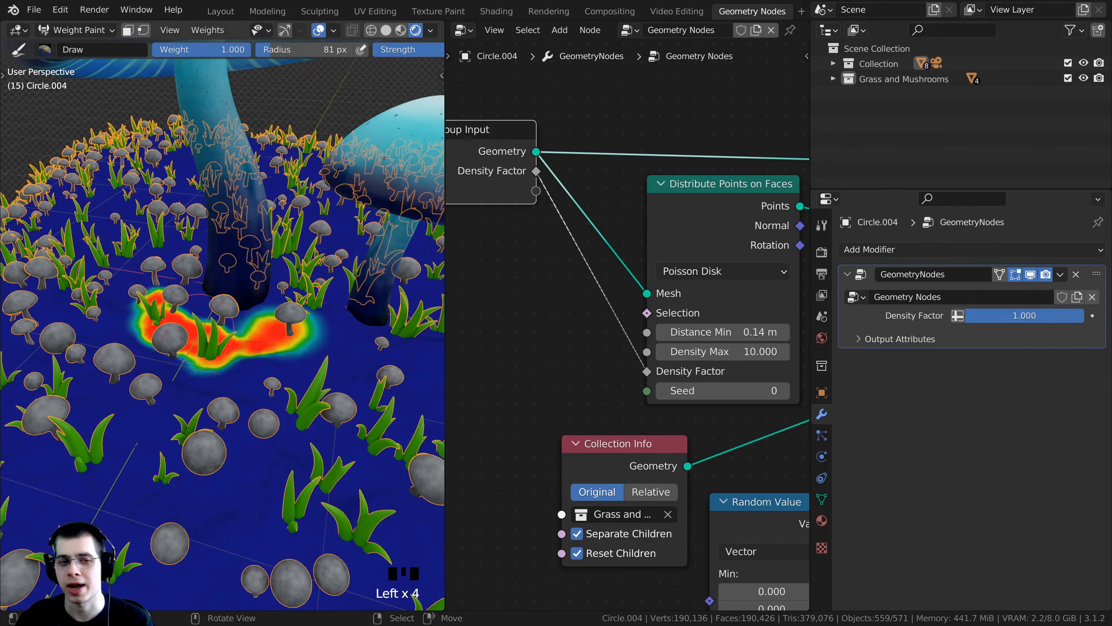
Switch the modifier's Density Factor input to an attribute and assign the vertex group Group to it.
{"action": "middle_click_drag", "start_coordinate": [244, 333], "coordinate": [243, 368]}
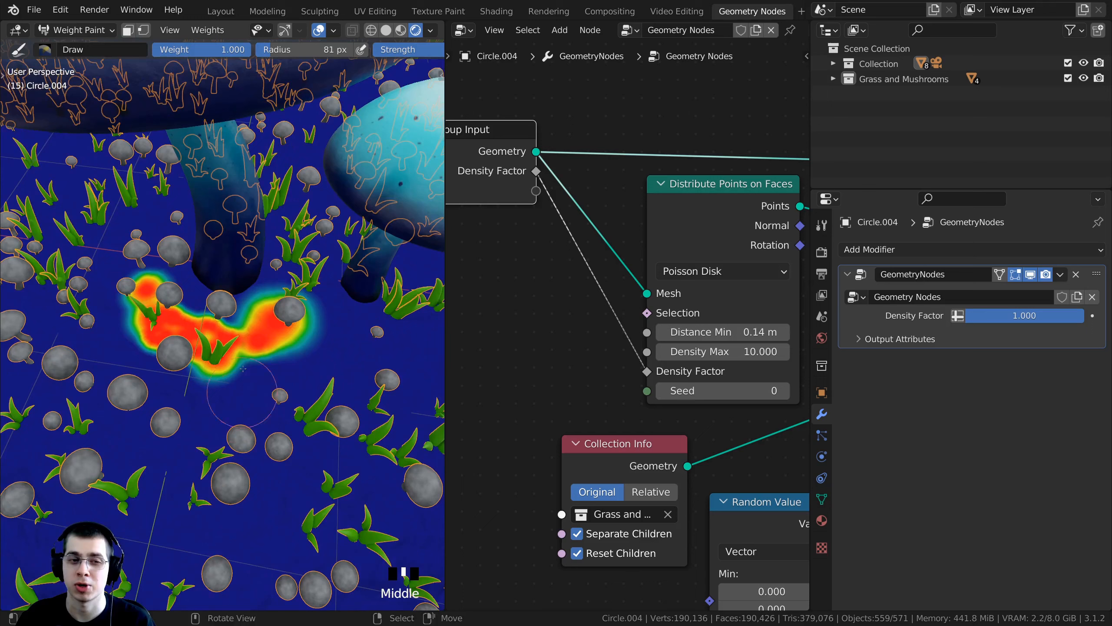
{"action": "left_click", "coordinate": [958, 316]}
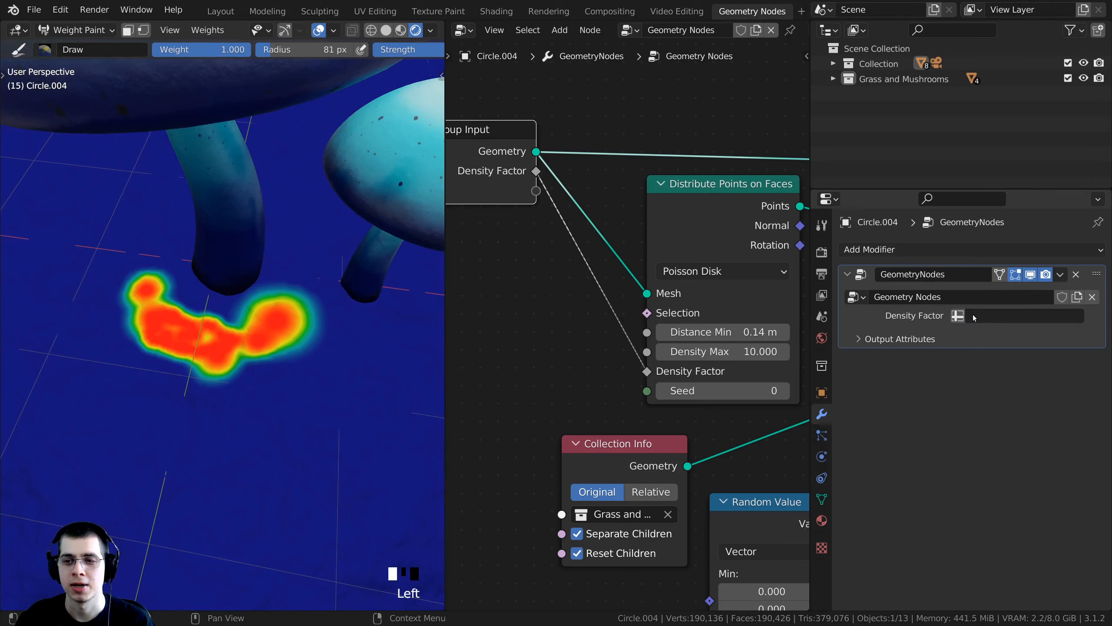
{"action": "left_click", "coordinate": [1002, 313]}
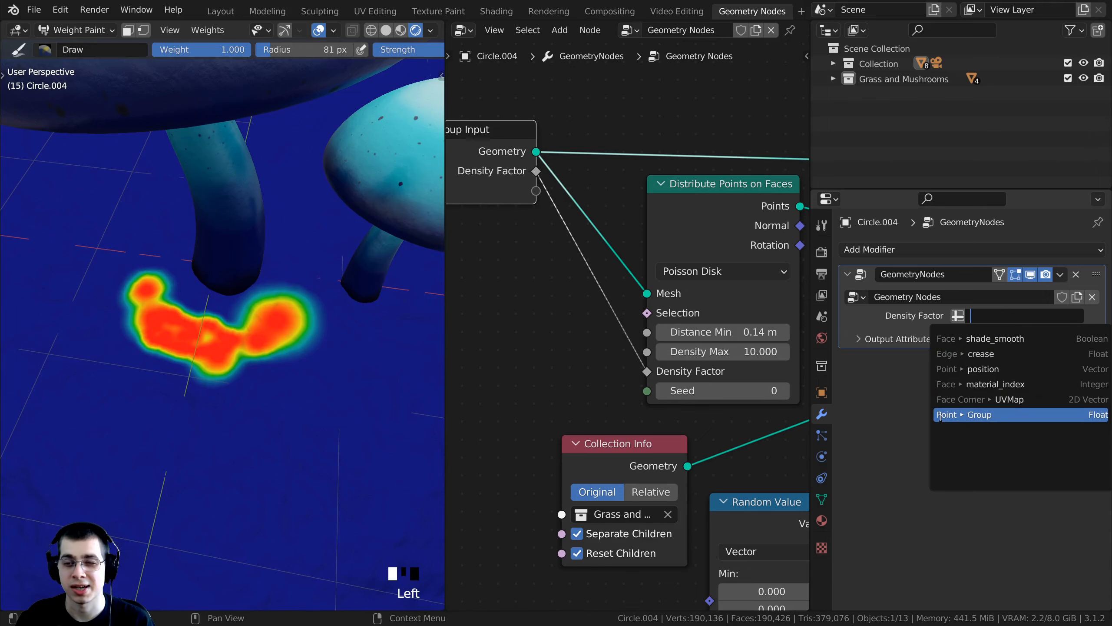
{"action": "left_click", "coordinate": [991, 418]}
Extend the full-weight patch in front of the large mushroom's stem and across the ground around the small mushroom's stem.
{"action": "scroll", "coordinate": [174, 331], "scroll_direction": "down", "scroll_amount": 2}
{"action": "middle_click_drag", "start_coordinate": [173, 330], "coordinate": [120, 304]}
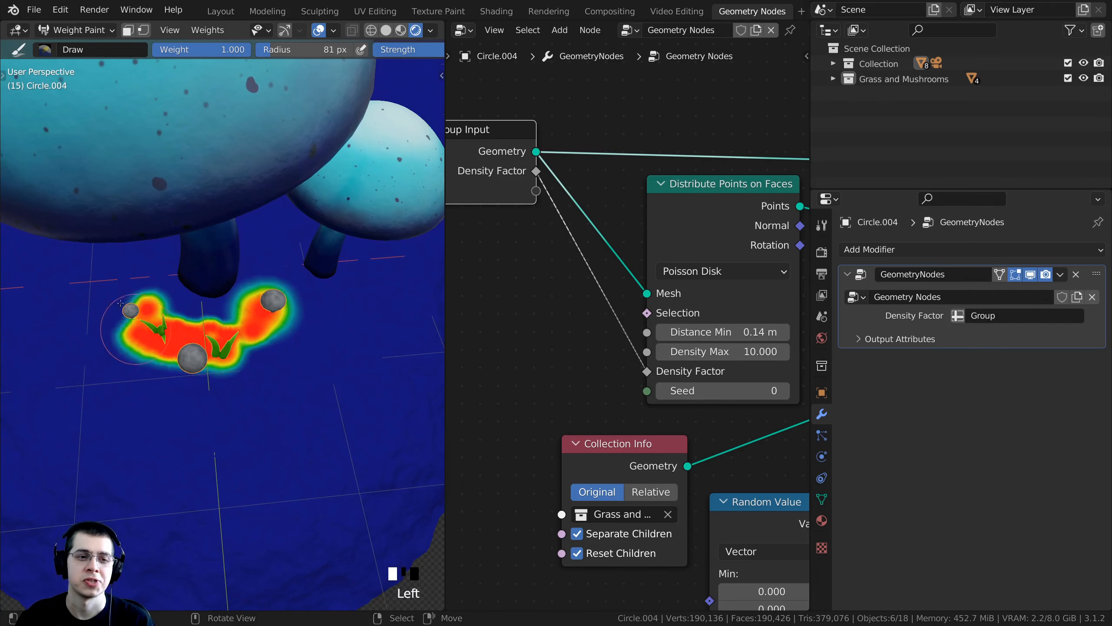
{"action": "mouse_move", "coordinate": [121, 304]}
{"action": "left_mouse_down"}
{"action": "mouse_move", "coordinate": [302, 329]}
{"action": "mouse_move", "coordinate": [245, 366]}
{"action": "left_mouse_up"}
{"action": "left_click_drag", "start_coordinate": [280, 350], "coordinate": [323, 345]}
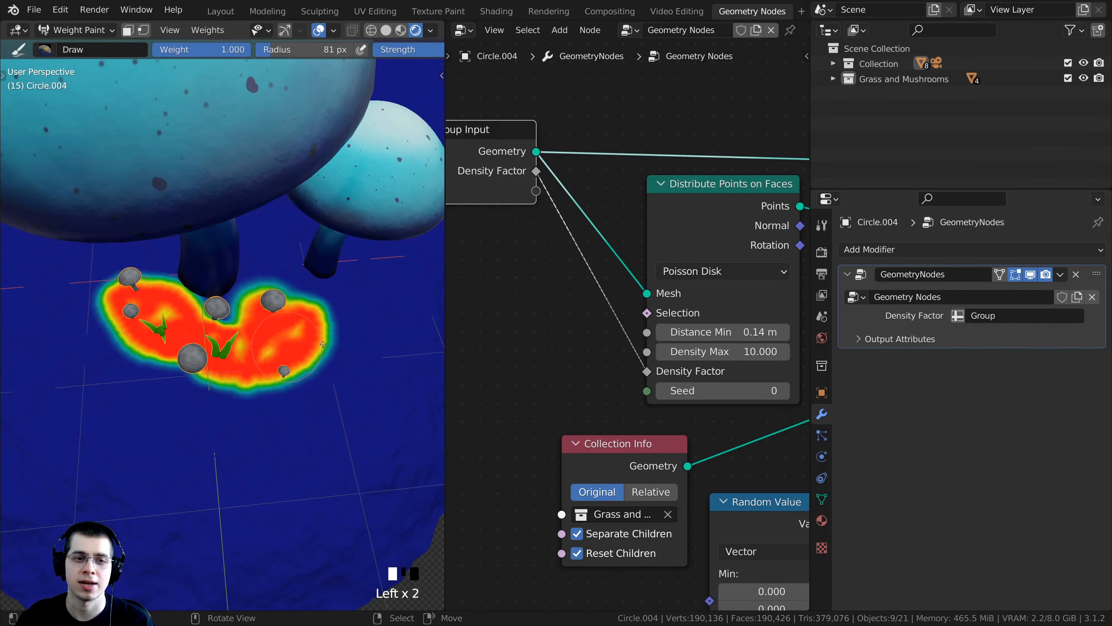
{"action": "middle_click_drag", "start_coordinate": [323, 344], "coordinate": [210, 346], "text": "shift"}
{"action": "mouse_move", "coordinate": [210, 346]}
{"action": "left_mouse_down"}
{"action": "mouse_move", "coordinate": [254, 363]}
{"action": "mouse_move", "coordinate": [307, 316]}
{"action": "mouse_move", "coordinate": [249, 319]}
{"action": "left_mouse_up"}
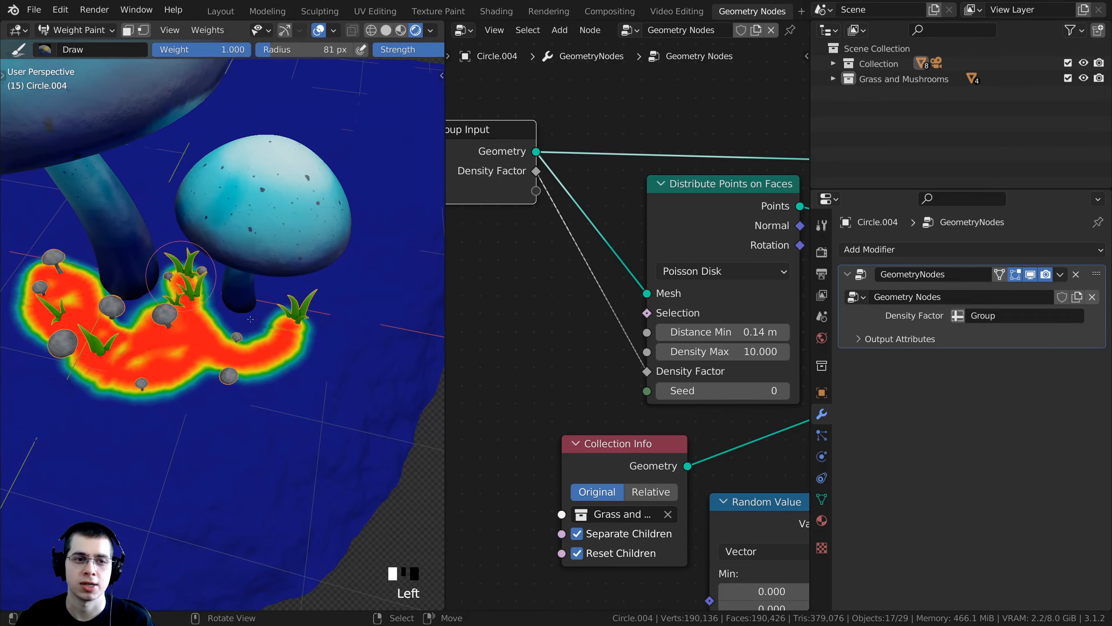
{"action": "middle_click_drag", "start_coordinate": [250, 318], "coordinate": [245, 328]}
{"action": "left_click_drag", "start_coordinate": [245, 328], "coordinate": [253, 327]}
{"action": "scroll", "coordinate": [253, 327], "scroll_direction": "down", "scroll_amount": 2}
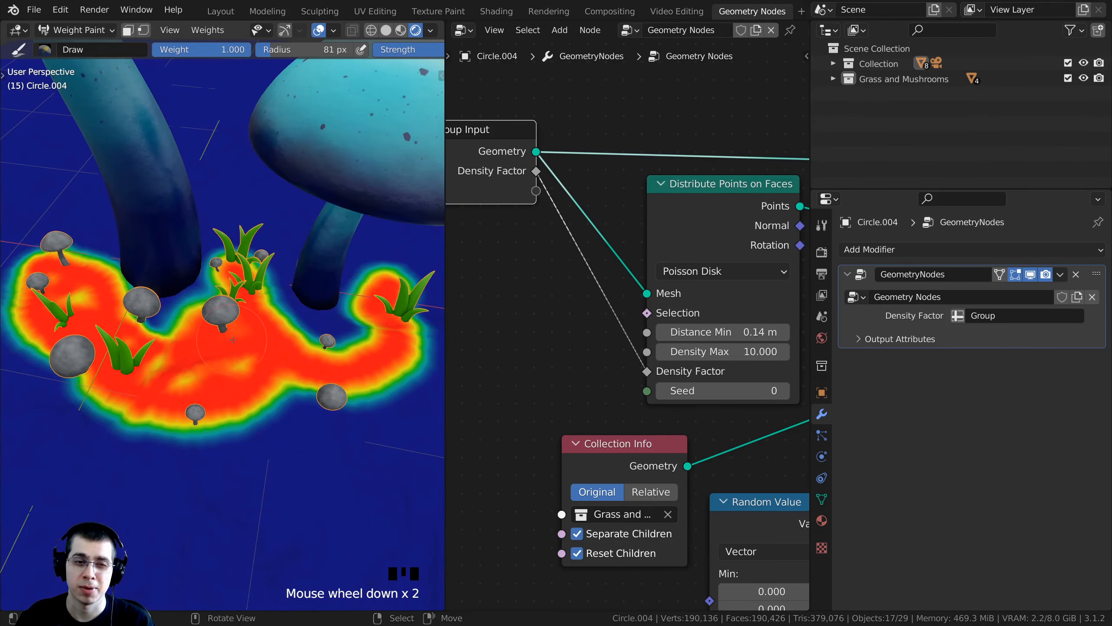
{"action": "scroll", "coordinate": [262, 416], "scroll_direction": "up", "scroll_amount": 1}
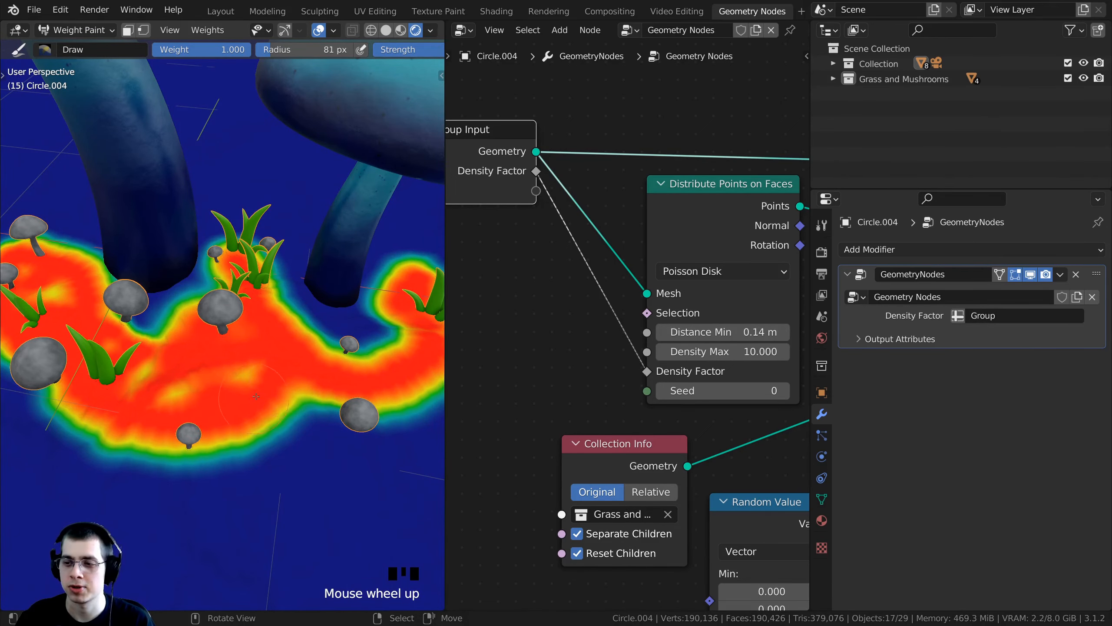
Set Density Max of the Distribute Points on Faces node to 46.600.
{"action": "middle_click_drag", "start_coordinate": [663, 352], "coordinate": [581, 341]}
{"action": "scroll", "coordinate": [591, 341], "scroll_direction": "up", "scroll_amount": 1}
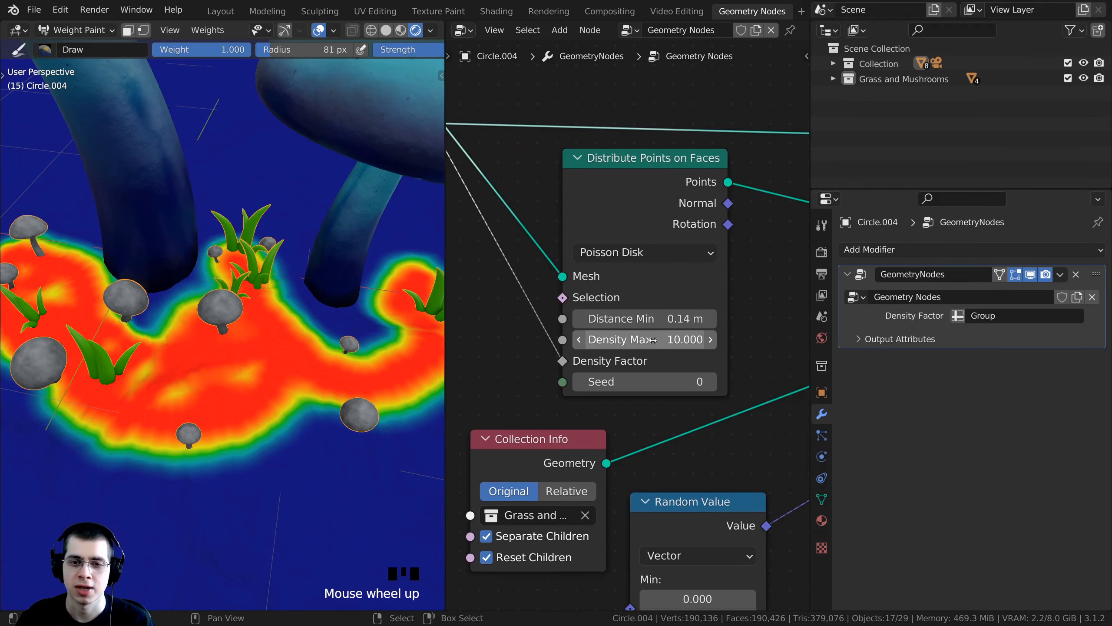
{"action": "left_click_drag", "start_coordinate": [653, 341], "coordinate": [722, 341]}
Paint more full weight on the ground around the base of the small mushroom.
{"action": "scroll", "coordinate": [285, 341], "scroll_direction": "down", "scroll_amount": 2}
{"action": "middle_click_drag", "start_coordinate": [285, 341], "coordinate": [163, 335]}
{"action": "scroll", "coordinate": [236, 334], "scroll_direction": "up", "scroll_amount": 1}
{"action": "left_click_drag", "start_coordinate": [251, 385], "coordinate": [238, 254]}
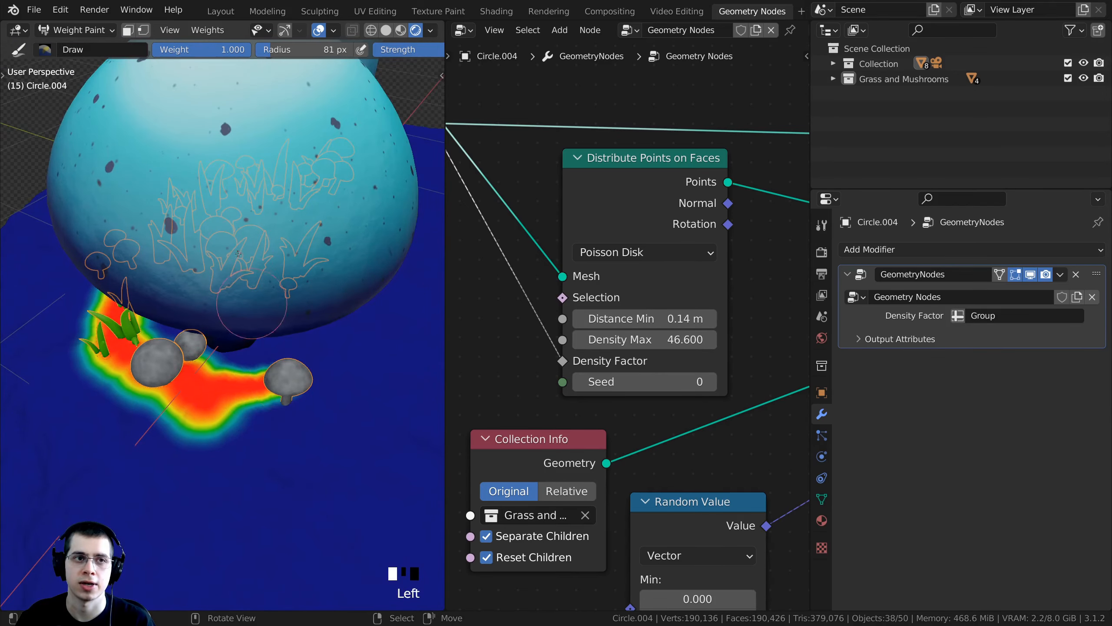
Switch to the Layout workspace and dab separate full-weight spots on the ground behind the two mushroom stems.
{"action": "left_click", "coordinate": [221, 12]}
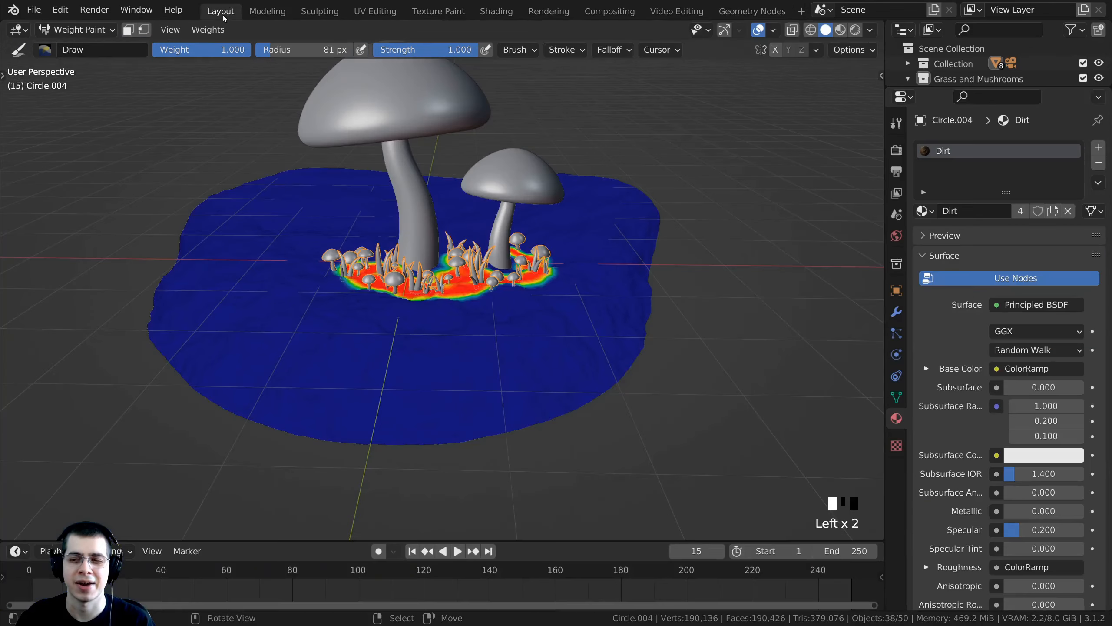
{"action": "middle_click_drag", "start_coordinate": [372, 241], "coordinate": [507, 325]}
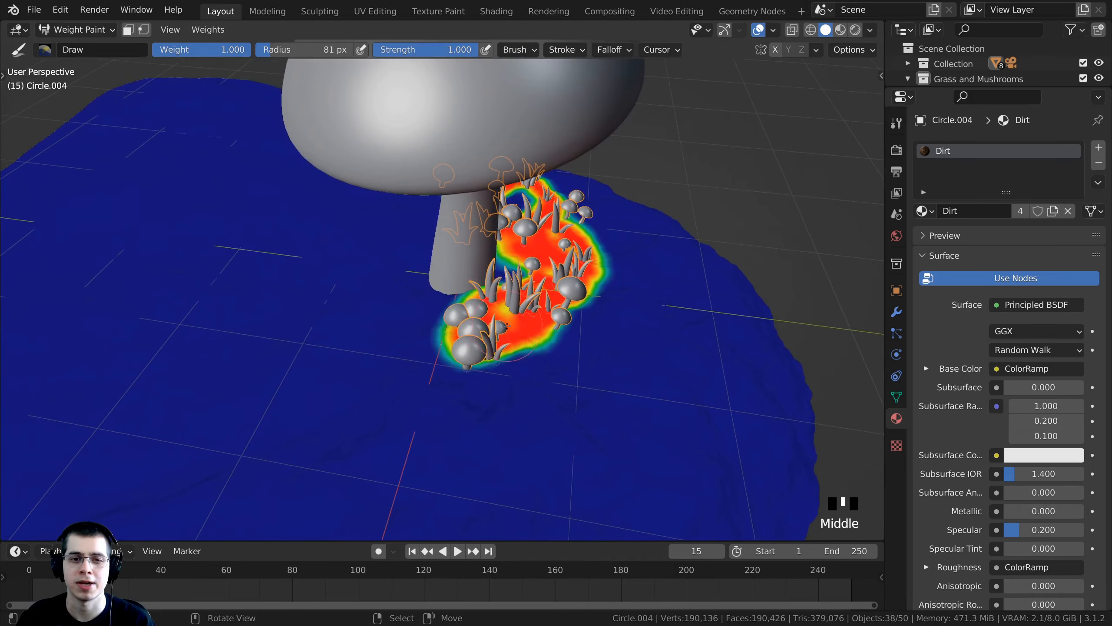
{"action": "left_click", "coordinate": [410, 327]}
{"action": "middle_click_drag", "start_coordinate": [383, 325], "coordinate": [429, 342]}
{"action": "left_click", "coordinate": [422, 321]}
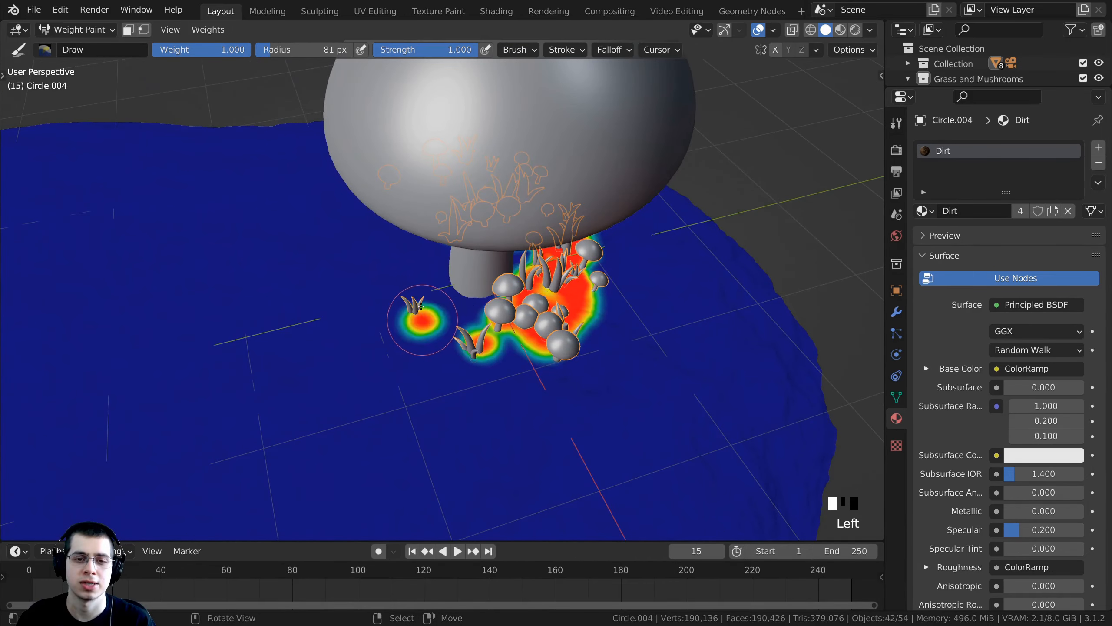
{"action": "left_click", "coordinate": [424, 288]}
{"action": "middle_click_drag", "start_coordinate": [407, 263], "coordinate": [511, 352]}
{"action": "left_click", "coordinate": [571, 355]}
{"action": "left_click", "coordinate": [442, 326]}
{"action": "left_click", "coordinate": [413, 276]}
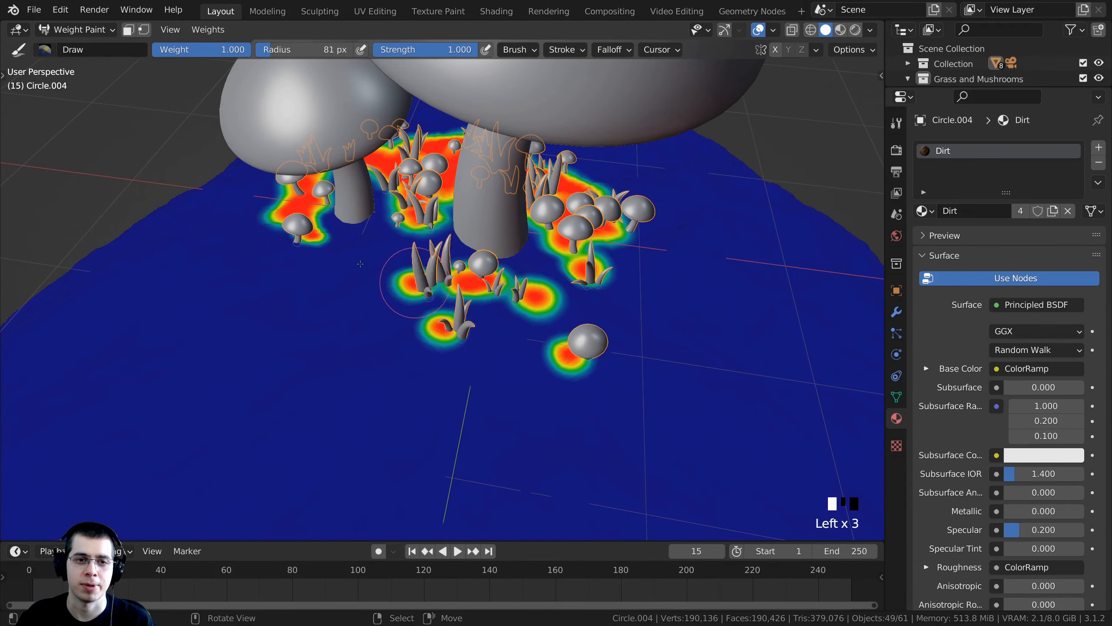
{"action": "left_click", "coordinate": [359, 264]}
Look through the camera and dab three full-weight spots on the foreground dirt near the frame's right edge.
{"action": "scroll", "coordinate": [392, 330], "scroll_direction": "down", "scroll_amount": 3}
{"action": "middle_click_drag", "start_coordinate": [392, 330], "coordinate": [253, 325]}
{"action": "key", "text": "KP_0"}
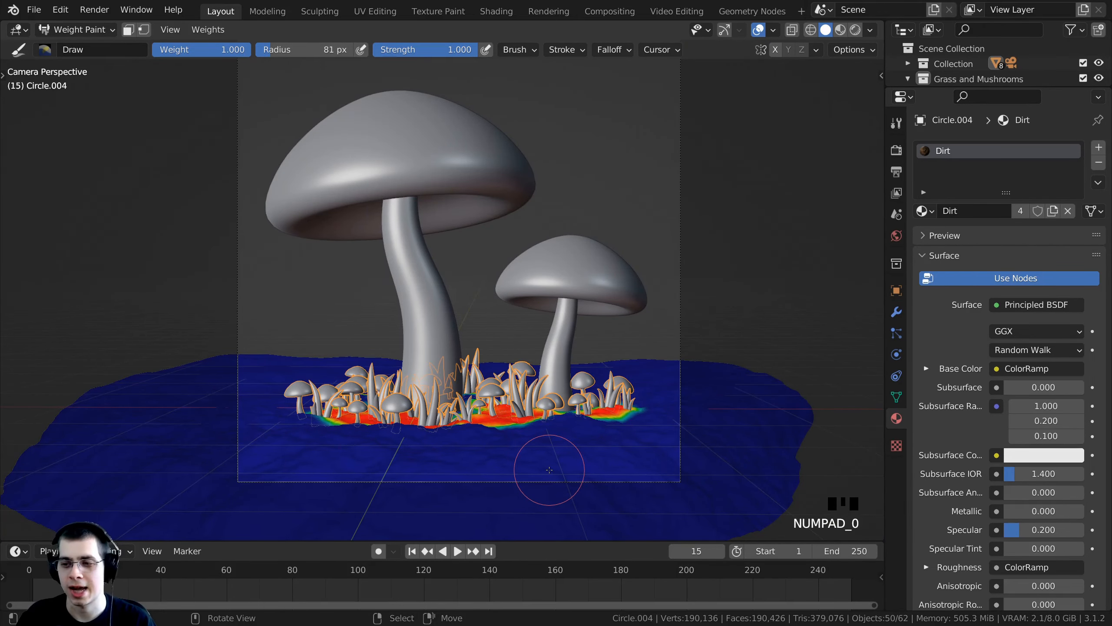
{"action": "key", "text": "KP_0"}
{"action": "key", "text": "KP_0"}
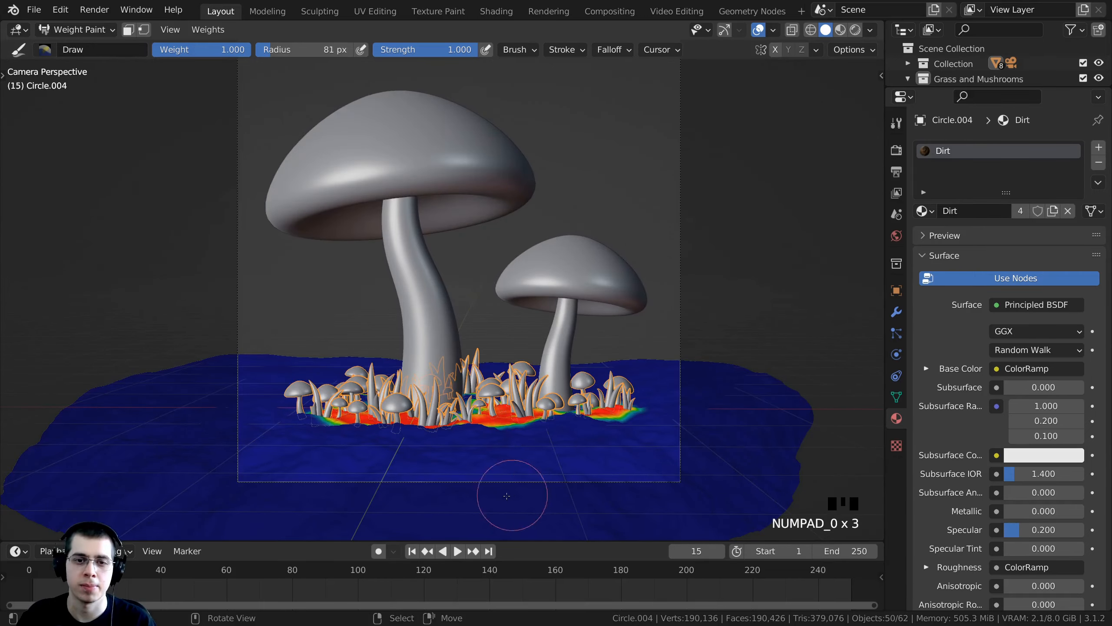
{"action": "scroll", "coordinate": [640, 421], "scroll_direction": "up", "scroll_amount": 1}
{"action": "left_click", "coordinate": [678, 402]}
{"action": "left_click", "coordinate": [644, 428]}
{"action": "left_click", "coordinate": [616, 440]}
Dab four full-weight spots on the foreground dirt to the left of the mushrooms in the camera view.
{"action": "middle_click_drag", "start_coordinate": [615, 440], "coordinate": [388, 433], "text": "shift"}
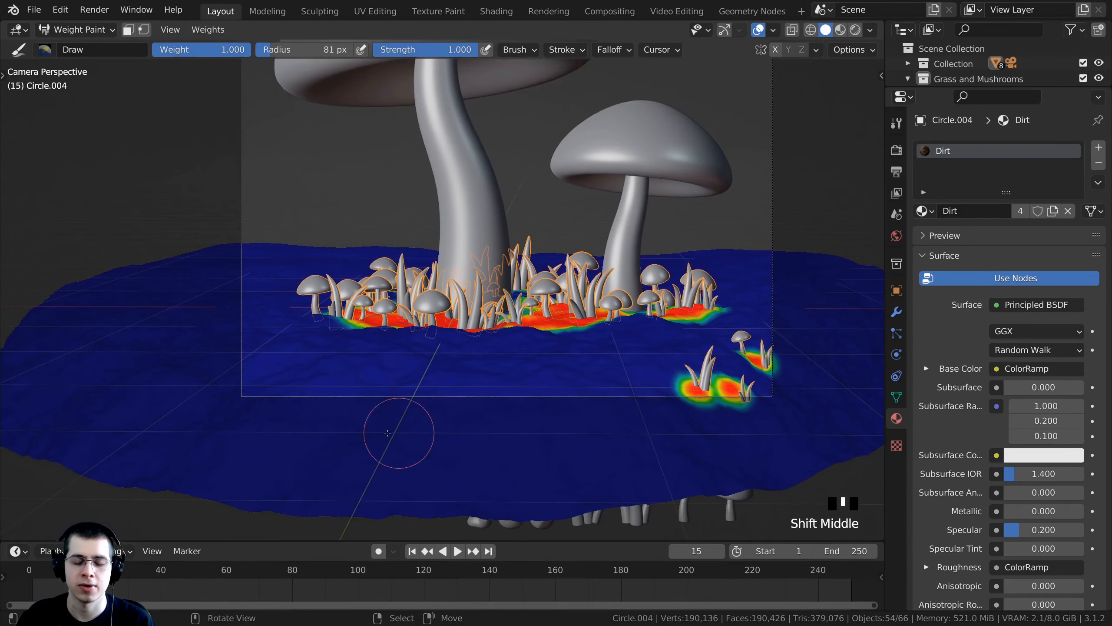
{"action": "left_click", "coordinate": [372, 382]}
{"action": "left_click", "coordinate": [322, 365]}
{"action": "left_click", "coordinate": [268, 368]}
{"action": "left_click", "coordinate": [236, 356]}
Dab four full-weight spots on the open ground well behind the mushrooms.
{"action": "middle_click_drag", "start_coordinate": [235, 356], "coordinate": [284, 385]}
{"action": "middle_click_drag", "start_coordinate": [267, 377], "coordinate": [331, 405]}
{"action": "left_click", "coordinate": [279, 341]}
{"action": "left_click", "coordinate": [198, 386]}
{"action": "left_click", "coordinate": [164, 350]}
{"action": "left_click", "coordinate": [213, 314]}
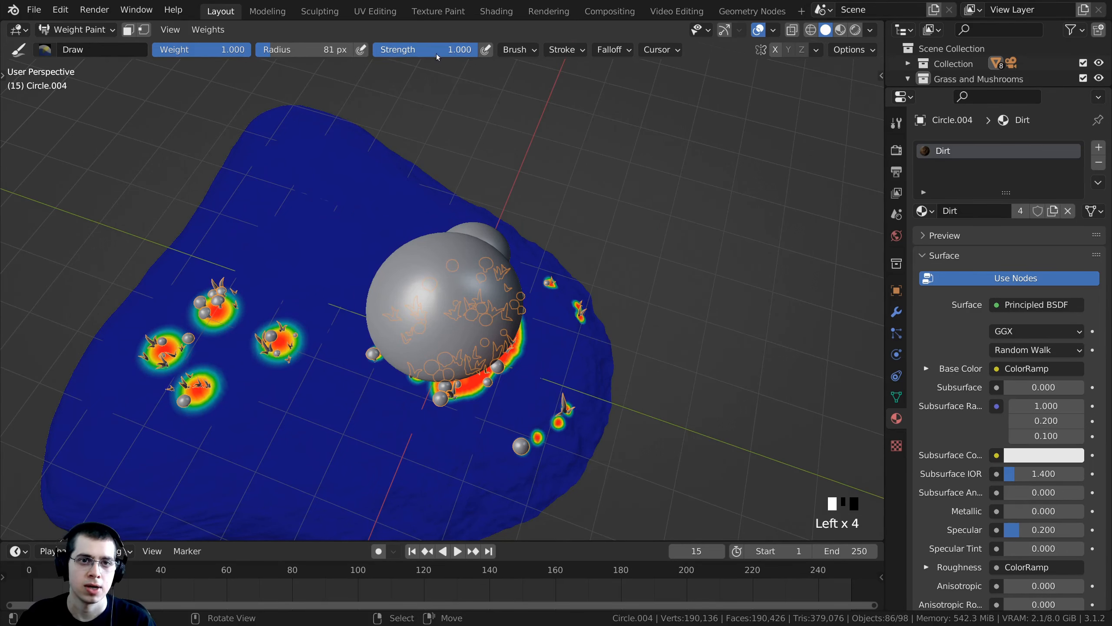
Lower the brush strength to 0.447 and dab a softer weight patch on the rear ground beside the full-weight spots.
{"action": "left_click_drag", "start_coordinate": [437, 54], "coordinate": [379, 54]}
{"action": "middle_click_drag", "start_coordinate": [302, 206], "coordinate": [284, 254]}
{"action": "middle_click_drag", "start_coordinate": [285, 254], "coordinate": [345, 260], "text": "shift"}
{"action": "left_click", "coordinate": [348, 260]}
{"action": "left_click", "coordinate": [348, 258]}
{"action": "left_click_drag", "start_coordinate": [340, 241], "coordinate": [302, 237]}
{"action": "middle_click_drag", "start_coordinate": [307, 252], "coordinate": [366, 315]}
{"action": "left_click", "coordinate": [323, 247]}
{"action": "left_click", "coordinate": [323, 234]}
{"action": "left_click", "coordinate": [359, 205]}
{"action": "left_click", "coordinate": [355, 206]}
{"action": "left_click", "coordinate": [314, 193]}
{"action": "left_click", "coordinate": [316, 196]}
Spread the softer weight patch to the rear corner and outer edge of the ground.
{"action": "middle_click_drag", "start_coordinate": [299, 203], "coordinate": [324, 242], "text": "shift"}
{"action": "double_click", "coordinate": [371, 154]}
{"action": "left_click", "coordinate": [387, 173]}
{"action": "left_click", "coordinate": [339, 204]}
{"action": "left_click", "coordinate": [316, 188]}
{"action": "left_click", "coordinate": [314, 187]}
{"action": "left_click", "coordinate": [292, 238]}
{"action": "left_click", "coordinate": [296, 292]}
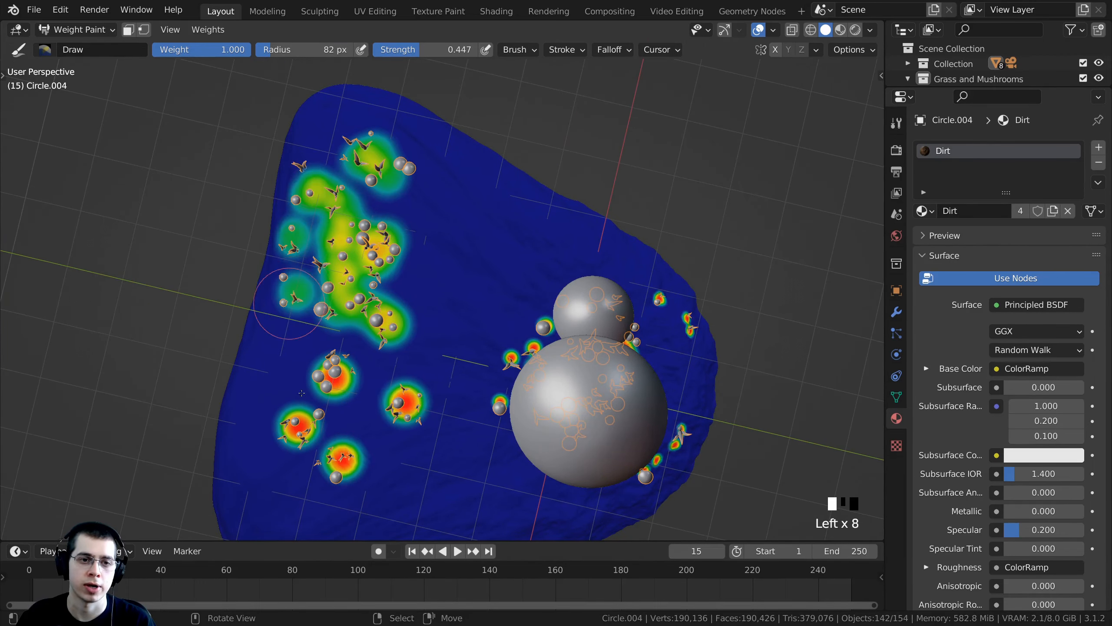
Dab five light weight spots down the rear edge of the ground past the full-weight spots.
{"action": "middle_click_drag", "start_coordinate": [301, 393], "coordinate": [396, 204], "text": "shift"}
{"action": "left_click", "coordinate": [333, 270]}
{"action": "left_click", "coordinate": [335, 317]}
{"action": "left_click", "coordinate": [344, 363]}
{"action": "left_click", "coordinate": [379, 390]}
{"action": "left_click", "coordinate": [326, 412]}
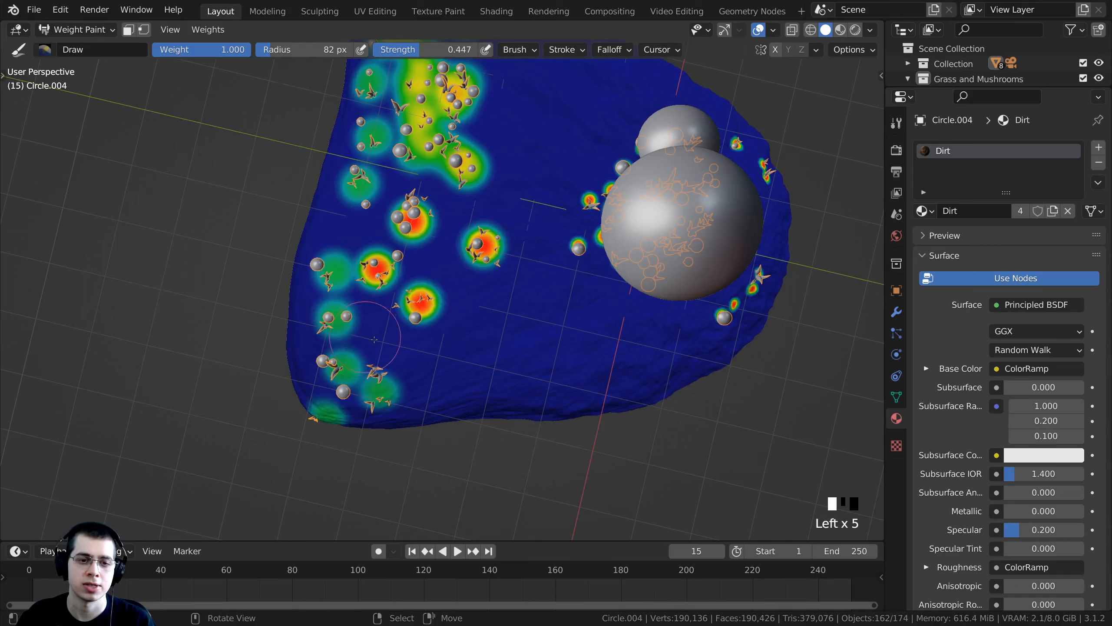
Fill the gaps between the rear weight spots with overlapping 0.447-strength dabs to form a continuous band.
{"action": "left_click", "coordinate": [375, 340]}
{"action": "left_click", "coordinate": [374, 327]}
{"action": "left_click", "coordinate": [346, 267]}
{"action": "left_click", "coordinate": [341, 237]}
{"action": "left_click", "coordinate": [348, 223]}
{"action": "left_click", "coordinate": [384, 220]}
{"action": "left_click", "coordinate": [361, 212]}
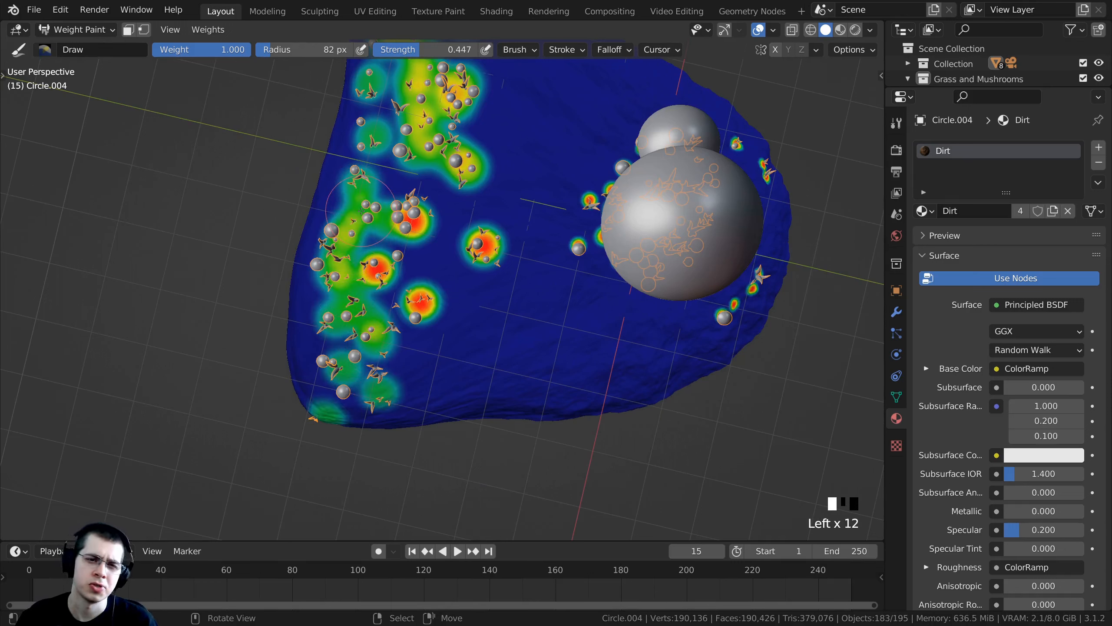
{"action": "left_click", "coordinate": [359, 213]}
{"action": "left_click", "coordinate": [323, 247]}
{"action": "left_click", "coordinate": [396, 168]}
{"action": "left_click", "coordinate": [397, 199]}
{"action": "left_click", "coordinate": [441, 191]}
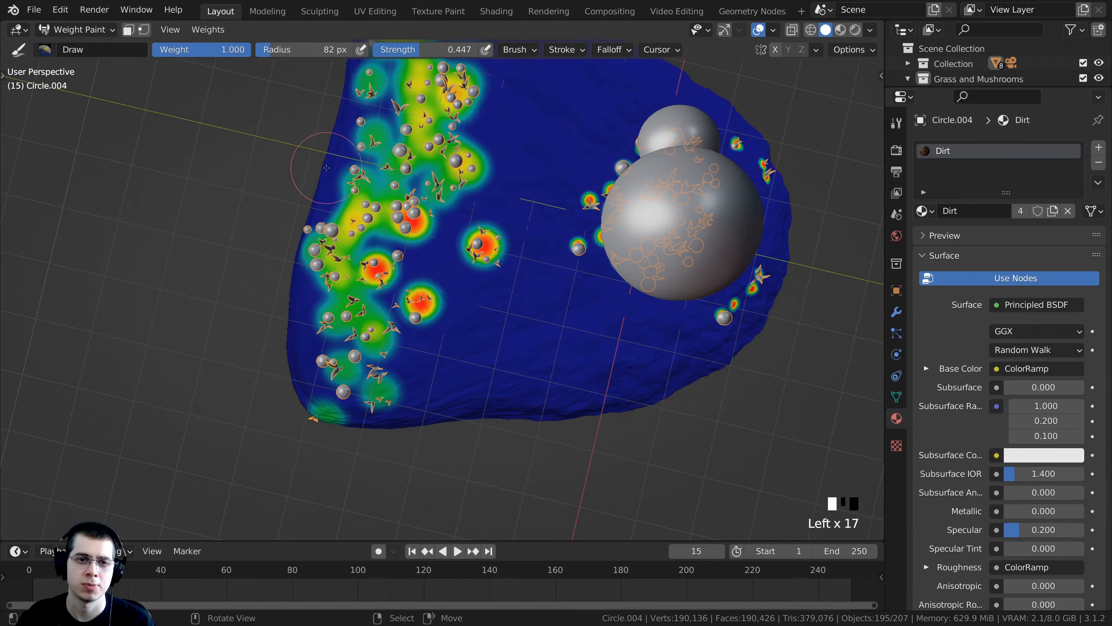
{"action": "left_click", "coordinate": [327, 168]}
{"action": "left_click", "coordinate": [357, 149]}
Add light weight spots on both sides of the mushrooms, using the camera view to place the one on the right.
{"action": "middle_click_drag", "start_coordinate": [356, 126], "coordinate": [370, 196], "text": "shift"}
{"action": "left_click", "coordinate": [370, 195]}
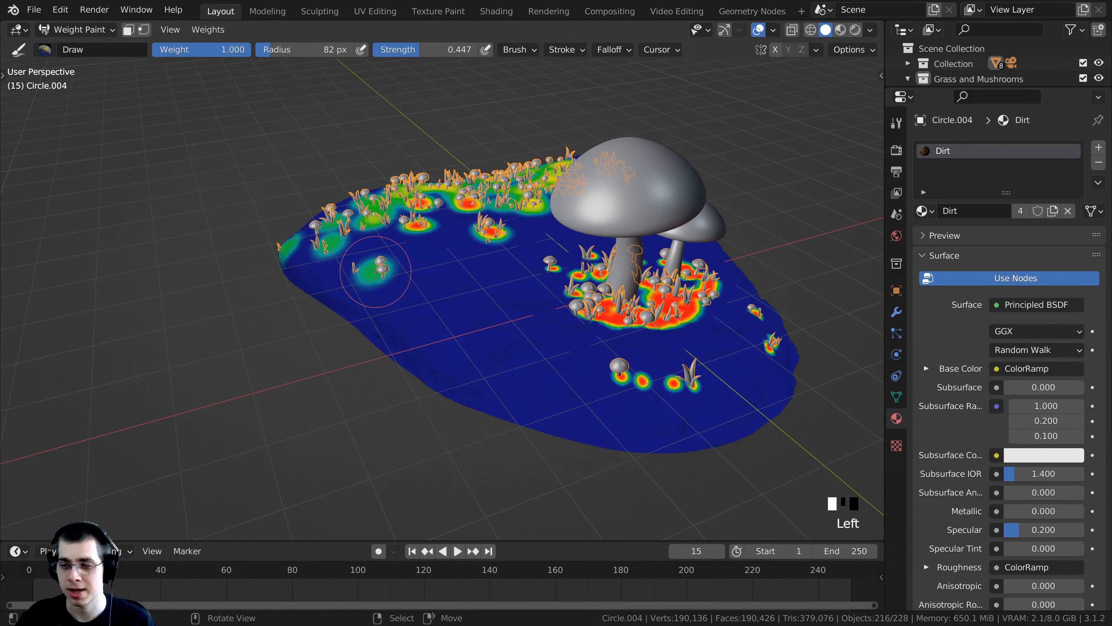
{"action": "key", "text": "KP_0"}
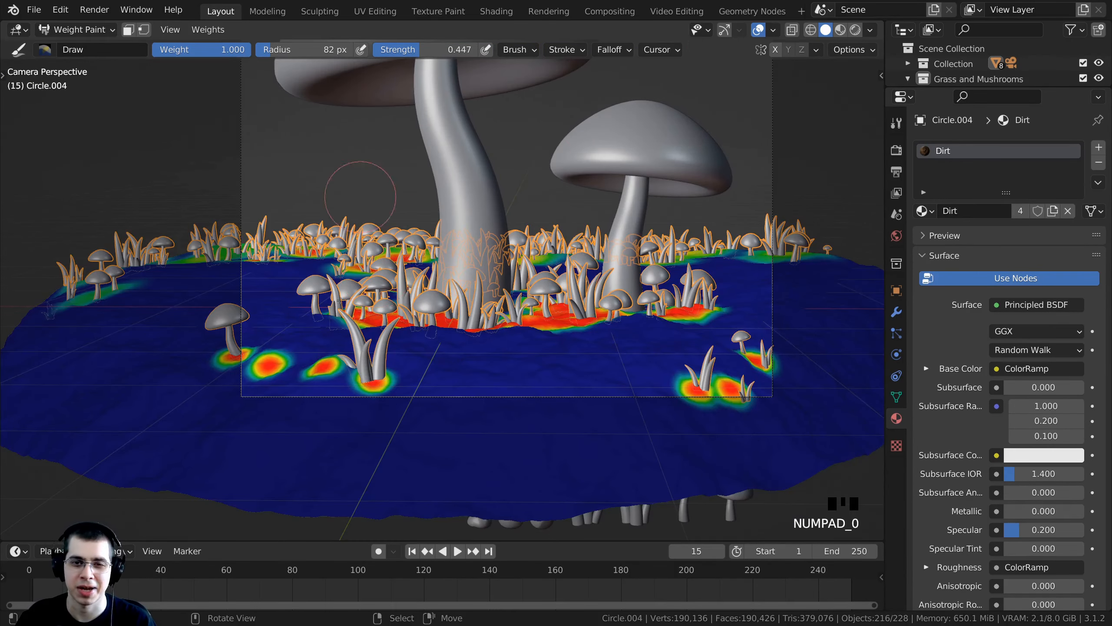
{"action": "left_click", "coordinate": [776, 290]}
{"action": "middle_click_drag", "start_coordinate": [440, 265], "coordinate": [466, 282], "text": "shift"}
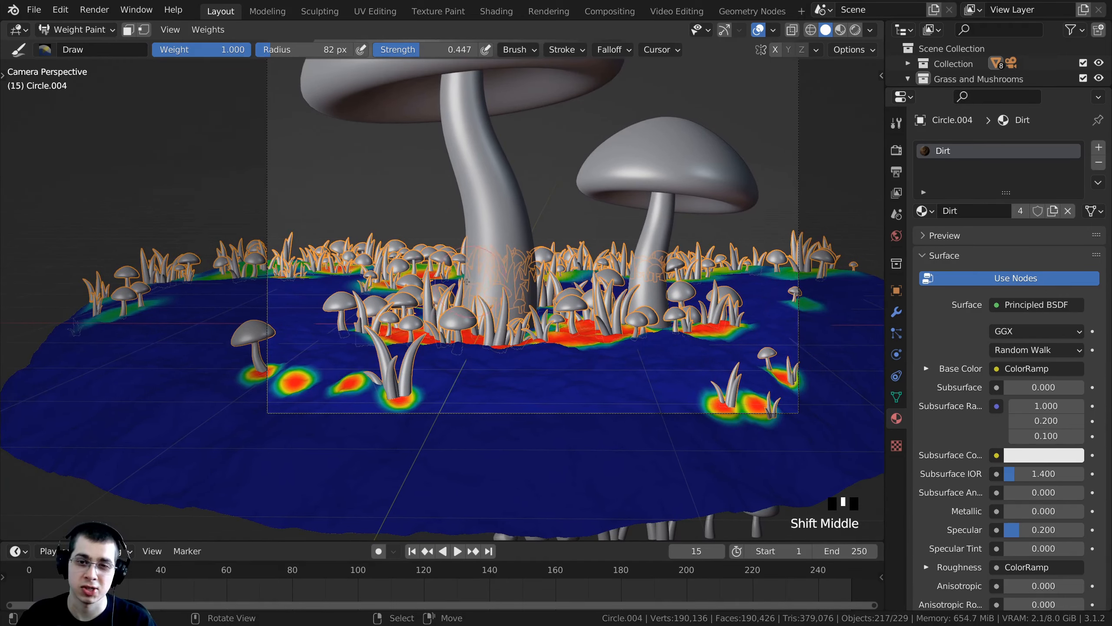
Dab light weight on the bare middle ground to the left of the large mushroom.
{"action": "mouse_move", "coordinate": [299, 311]}
{"action": "middle_mouse_down"}
{"action": "mouse_move", "coordinate": [316, 396]}
{"action": "mouse_move", "coordinate": [411, 372]}
{"action": "mouse_move", "coordinate": [451, 379]}
{"action": "middle_mouse_up"}
{"action": "left_click", "coordinate": [411, 373]}
{"action": "left_click", "coordinate": [412, 373]}
{"action": "left_click", "coordinate": [532, 378]}
{"action": "left_click", "coordinate": [527, 363]}
Return to the camera view and scatter sparse 0.447-strength weight spots across the foreground dirt before the mushrooms.
{"action": "key", "text": "KP_0"}
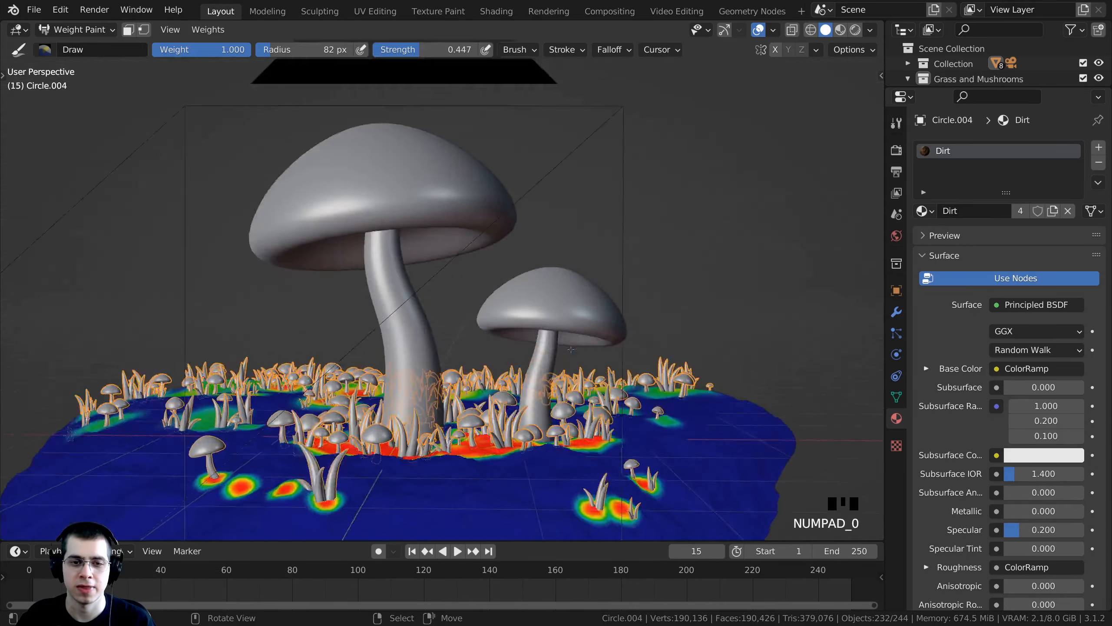
{"action": "left_click", "coordinate": [557, 371]}
{"action": "left_click", "coordinate": [618, 394]}
{"action": "left_click", "coordinate": [482, 408]}
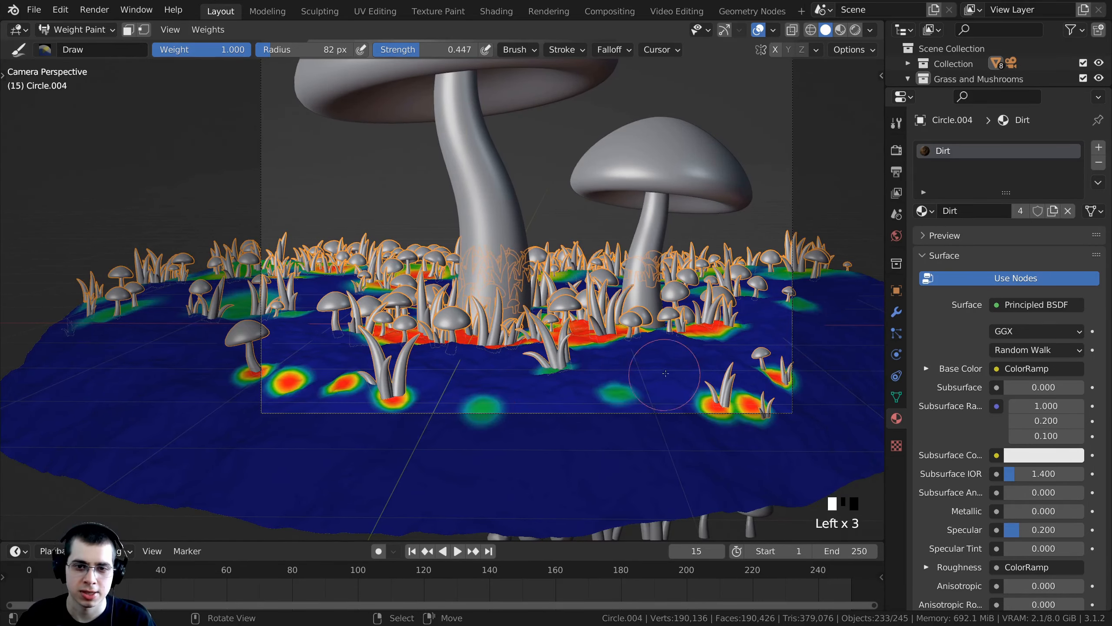
{"action": "left_click", "coordinate": [670, 370]}
{"action": "left_click", "coordinate": [681, 356]}
{"action": "left_click", "coordinate": [595, 397]}
{"action": "left_click", "coordinate": [578, 405]}
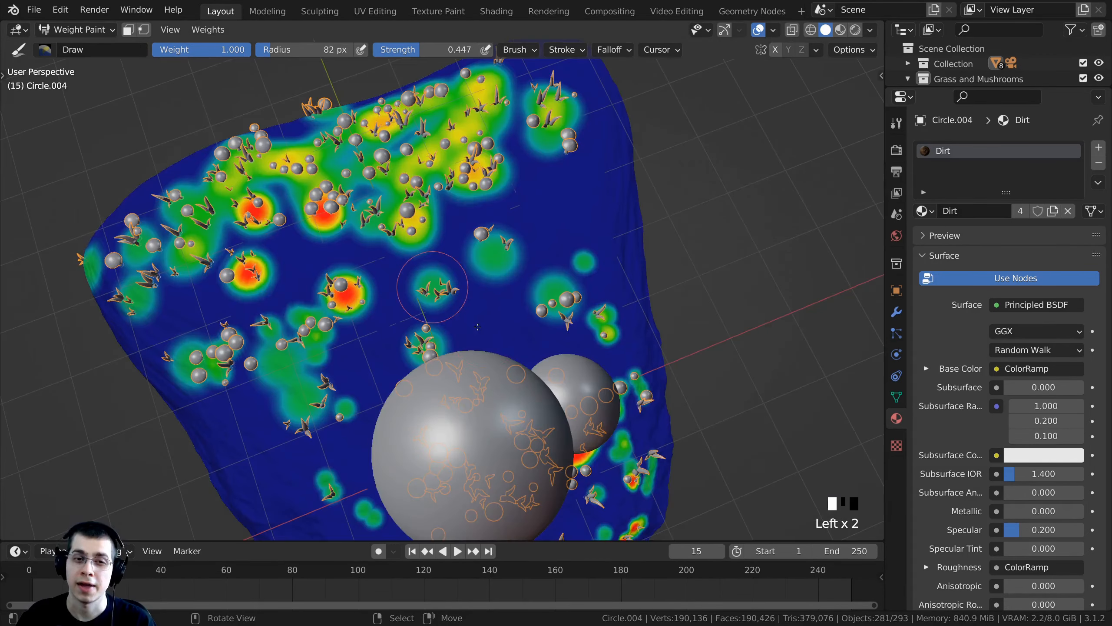
Paint extra dabs of weight onto bare spots of the ground with the Draw brush.
{"action": "left_click", "coordinate": [486, 330]}
{"action": "mouse_move", "coordinate": [480, 271]}
{"action": "middle_mouse_down"}
{"action": "mouse_move", "coordinate": [498, 259]}
{"action": "mouse_move", "coordinate": [577, 284]}
{"action": "middle_mouse_up"}
{"action": "left_click", "coordinate": [607, 253]}
{"action": "left_click", "coordinate": [591, 275]}
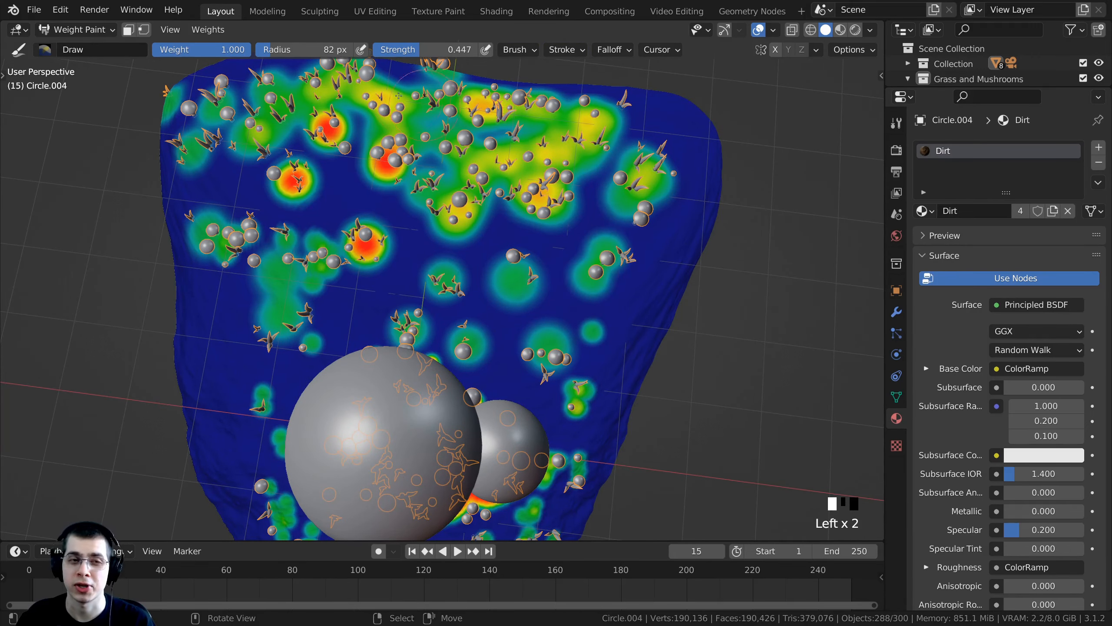
Switch to the Subtract brush and erase a short stroke of weight inside the dense patch at the ground's far side.
{"action": "left_click", "coordinate": [46, 50]}
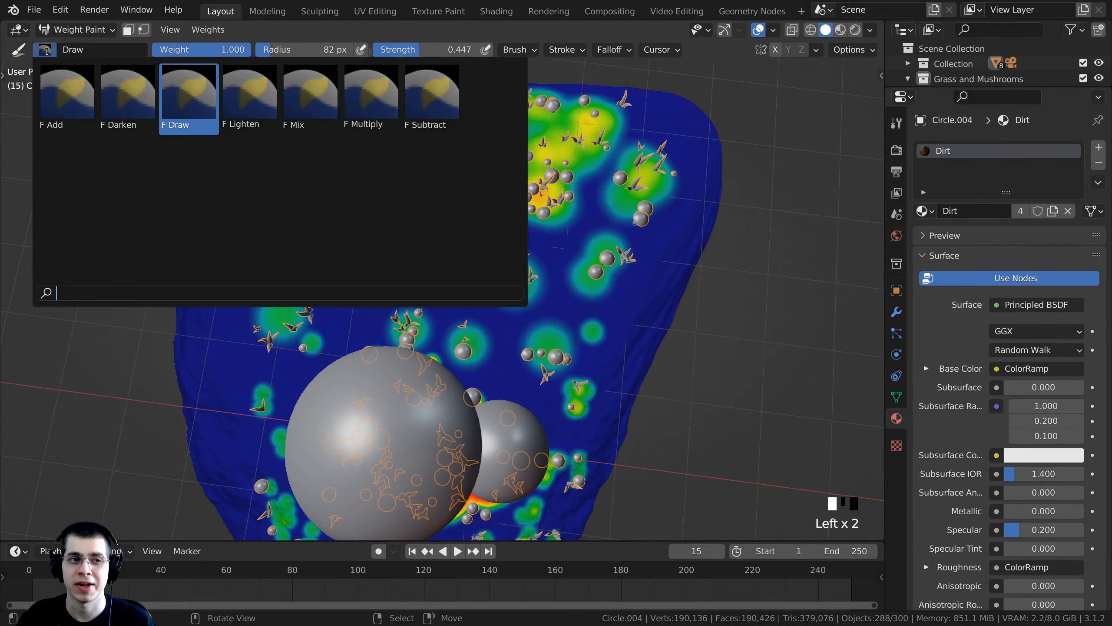
{"action": "left_click", "coordinate": [440, 100]}
{"action": "middle_click_drag", "start_coordinate": [453, 168], "coordinate": [461, 217], "text": "shift"}
{"action": "mouse_move", "coordinate": [463, 221]}
{"action": "left_mouse_down"}
{"action": "mouse_move", "coordinate": [486, 224]}
{"action": "mouse_move", "coordinate": [486, 210]}
{"action": "left_mouse_up"}
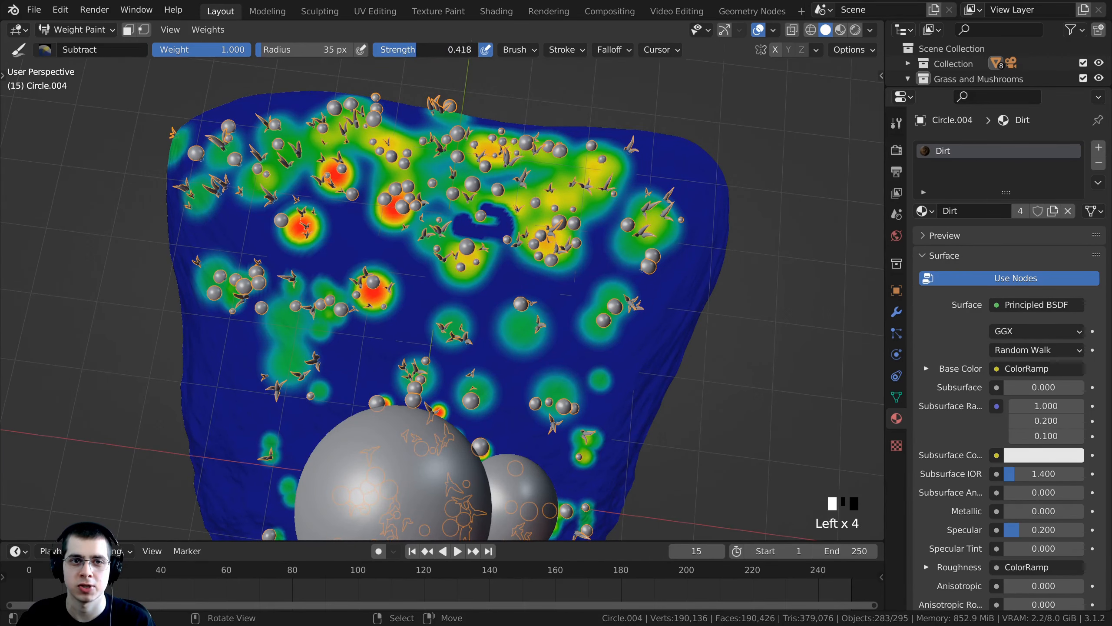
Set the Subtract brush's strength to 0.373 and radius to 134 px, and thin out the dense weight patch on the far side.
{"action": "left_click_drag", "start_coordinate": [438, 50], "coordinate": [432, 49]}
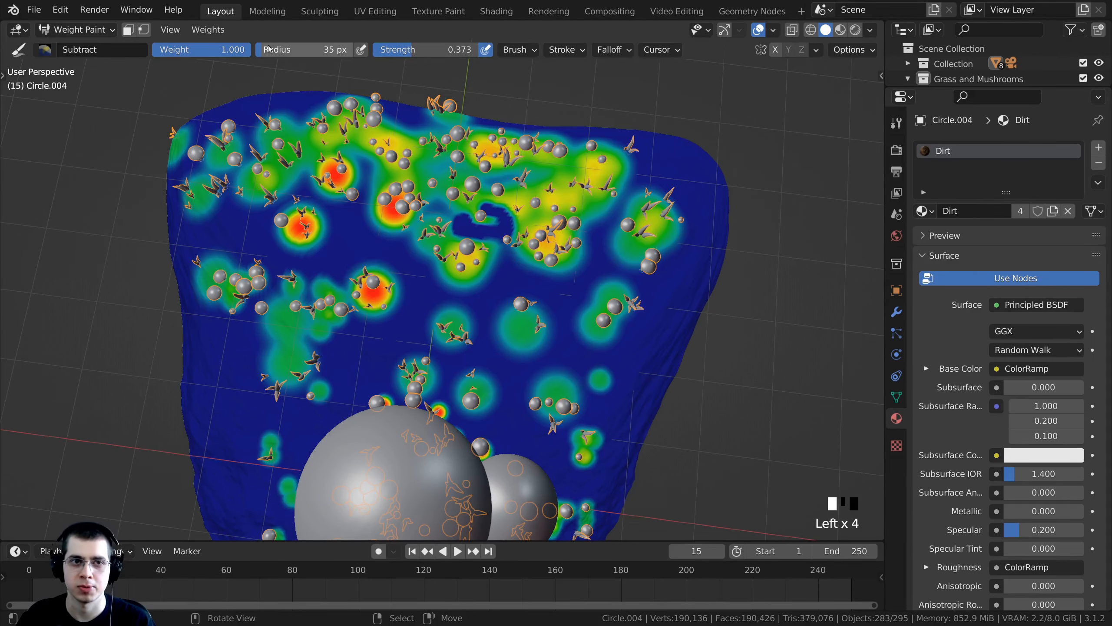
{"action": "left_click_drag", "start_coordinate": [268, 49], "coordinate": [280, 49]}
{"action": "left_click", "coordinate": [470, 219]}
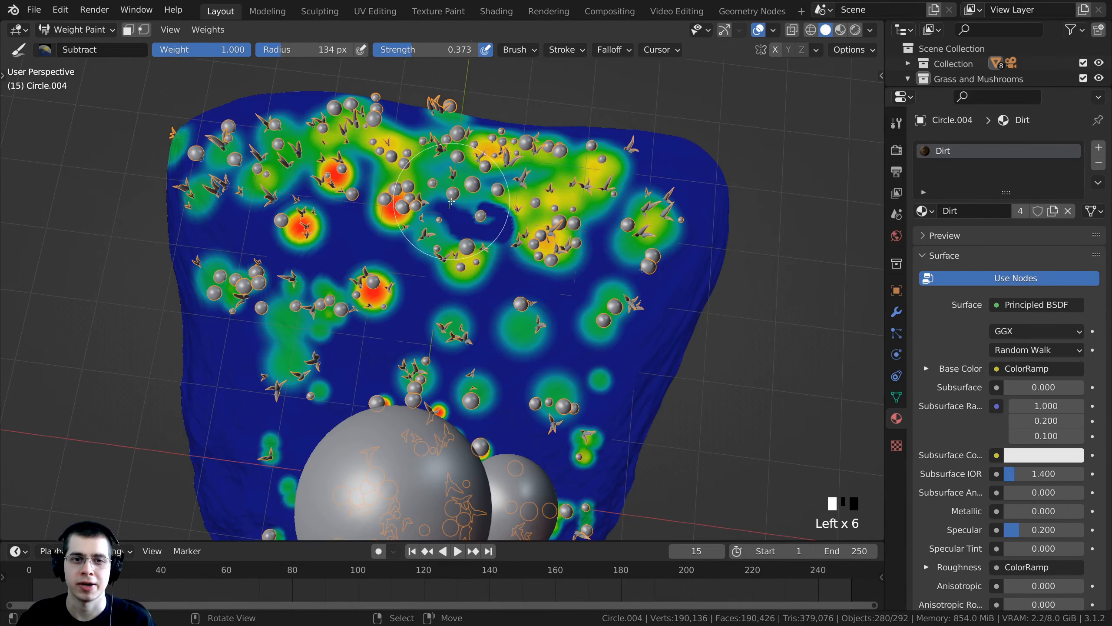
{"action": "scroll", "coordinate": [459, 311], "scroll_direction": "up", "scroll_amount": 3}
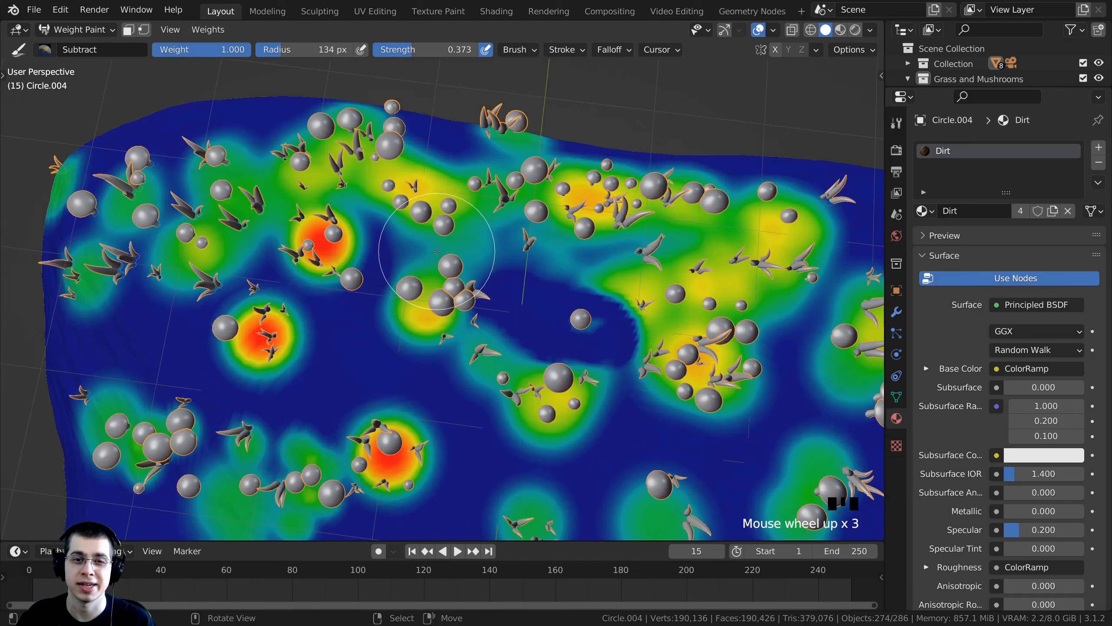
{"action": "left_click", "coordinate": [437, 251]}
{"action": "left_click", "coordinate": [485, 253]}
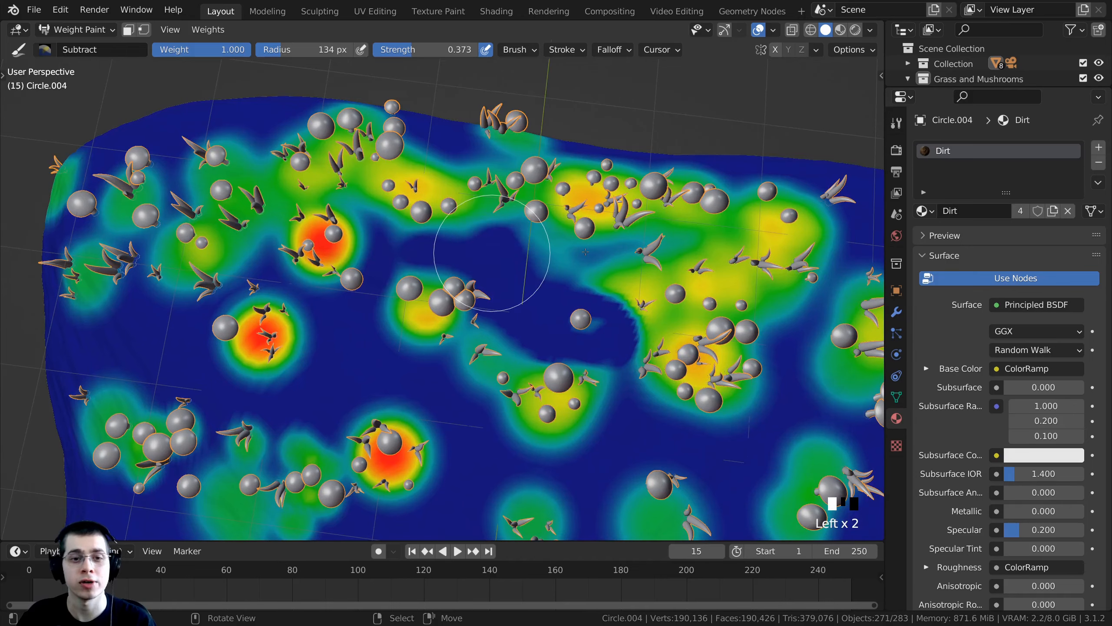
{"action": "left_click", "coordinate": [684, 275]}
Subtract more weight around and behind the large mushroom, working from the camera view and from above.
{"action": "key", "text": "KP_0"}
{"action": "scroll", "coordinate": [576, 264], "scroll_direction": "up", "scroll_amount": 2}
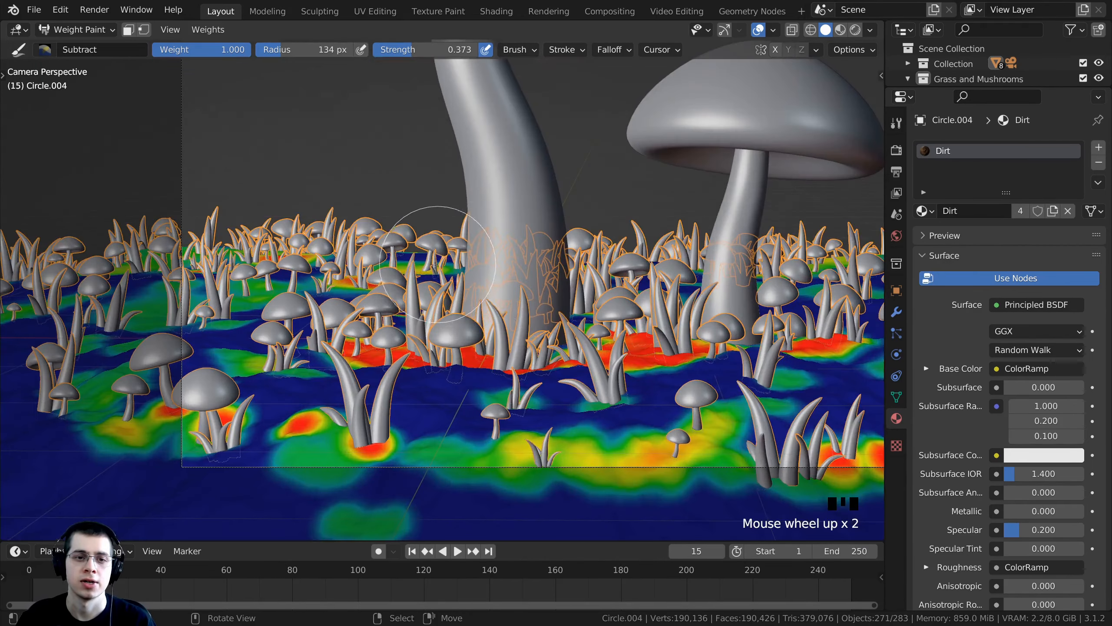
{"action": "left_click", "coordinate": [475, 364]}
{"action": "left_click", "coordinate": [422, 311]}
{"action": "middle_click_drag", "start_coordinate": [400, 246], "coordinate": [401, 345], "text": "shift"}
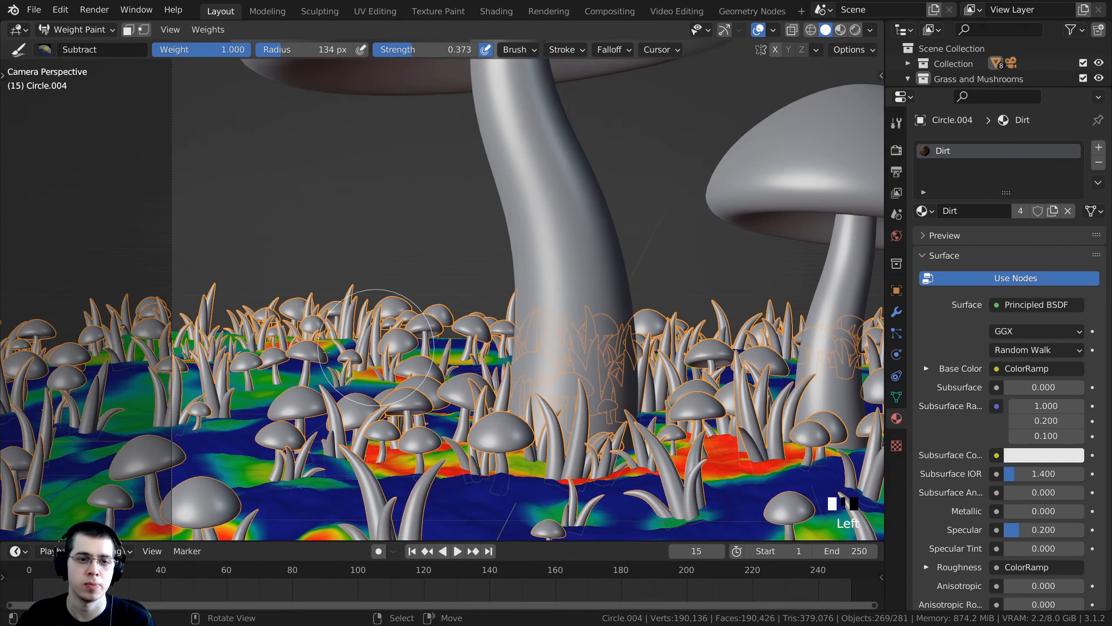
{"action": "left_click", "coordinate": [400, 348]}
{"action": "middle_click_drag", "start_coordinate": [735, 350], "coordinate": [469, 347]}
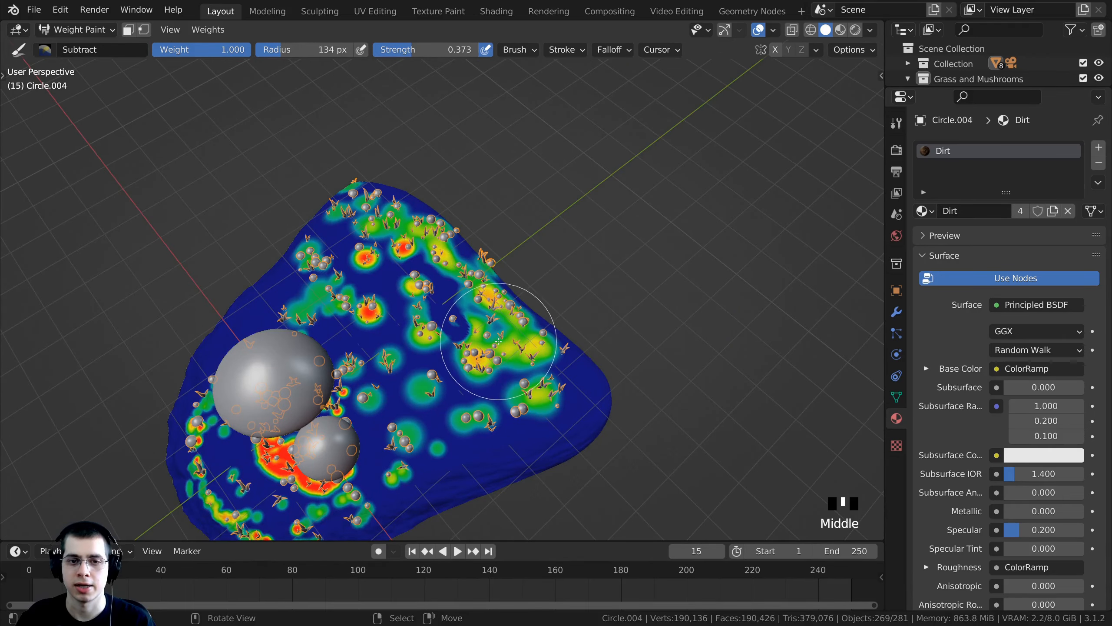
{"action": "scroll", "coordinate": [488, 348], "scroll_direction": "up", "scroll_amount": 5}
{"action": "middle_click_drag", "start_coordinate": [522, 450], "coordinate": [603, 288]}
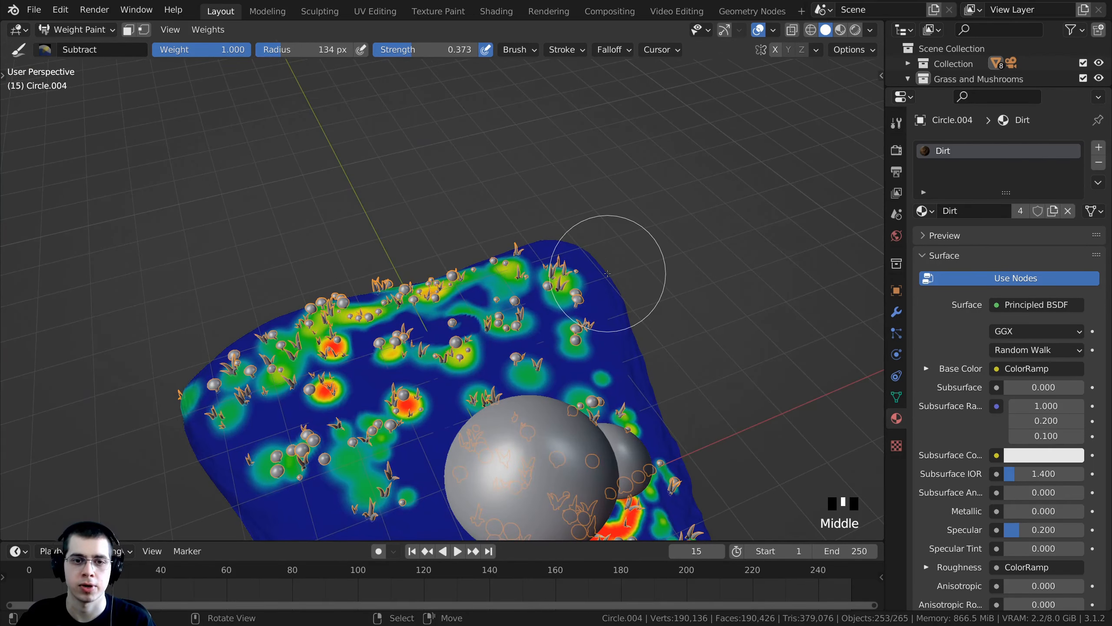
Return to the camera view and switch the ground from Weight Paint to Object Mode.
{"action": "key", "text": "KP_0"}
{"action": "middle_click_drag", "start_coordinate": [548, 355], "coordinate": [346, 306], "text": "shift"}
{"action": "scroll", "coordinate": [346, 306], "scroll_direction": "down", "scroll_amount": 3}
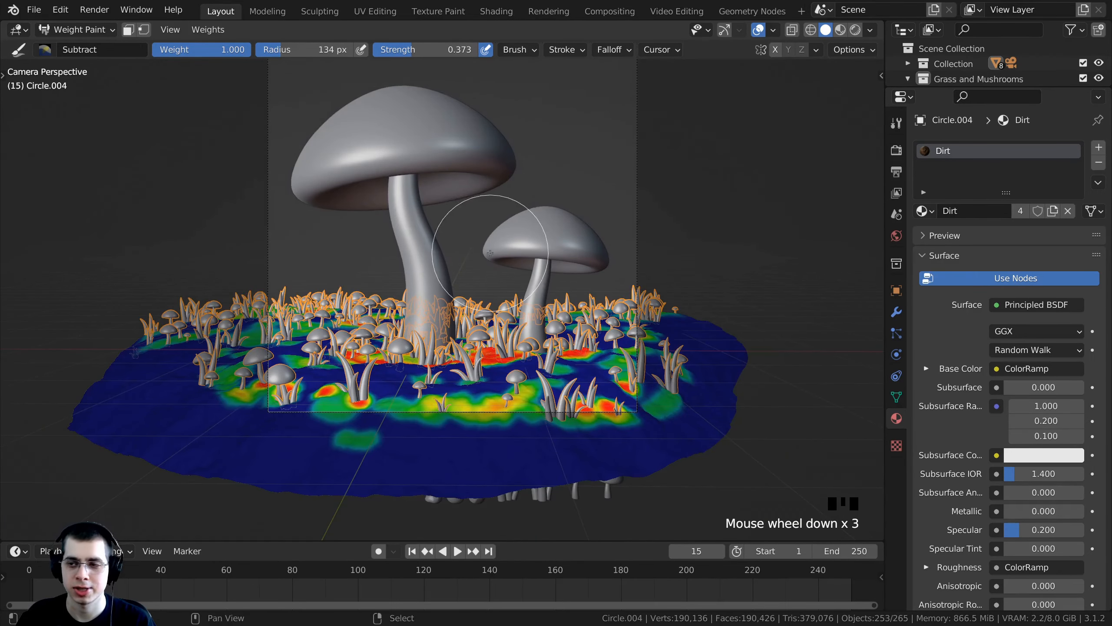
{"action": "scroll", "coordinate": [490, 253], "scroll_direction": "up", "scroll_amount": 1}
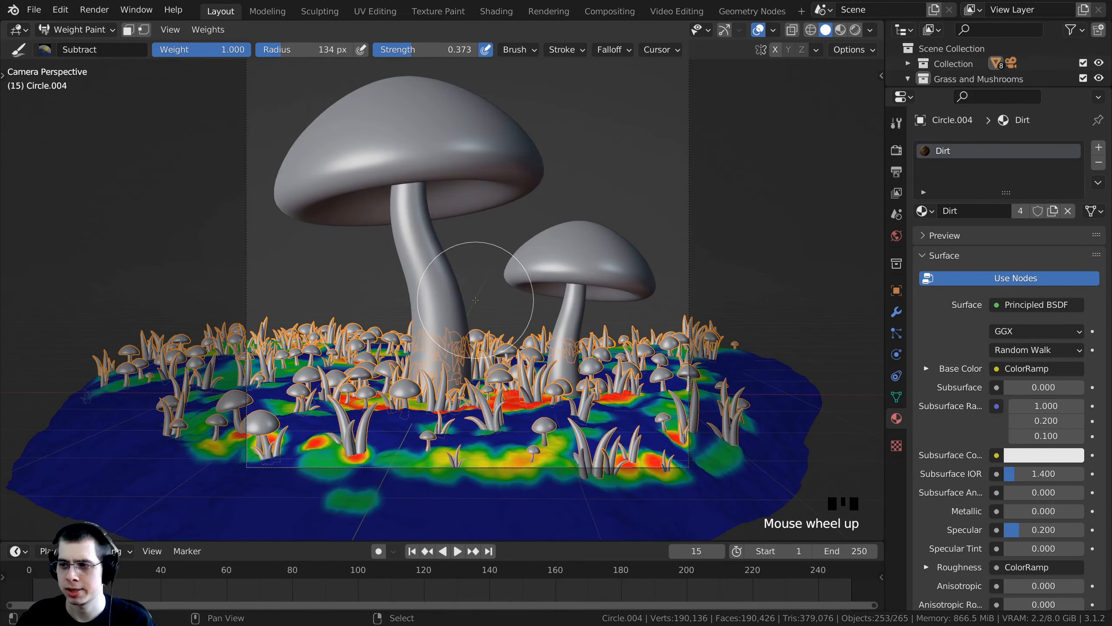
{"action": "middle_click_drag", "start_coordinate": [486, 289], "coordinate": [351, 252], "text": "shift"}
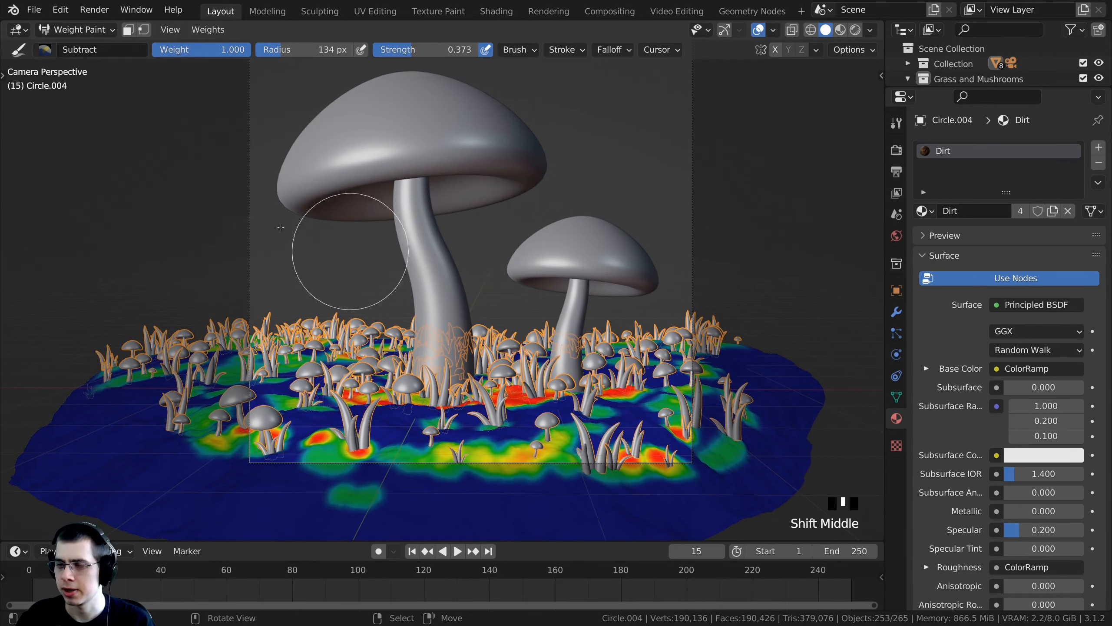
{"action": "left_click", "coordinate": [61, 36]}
{"action": "left_click", "coordinate": [88, 47]}
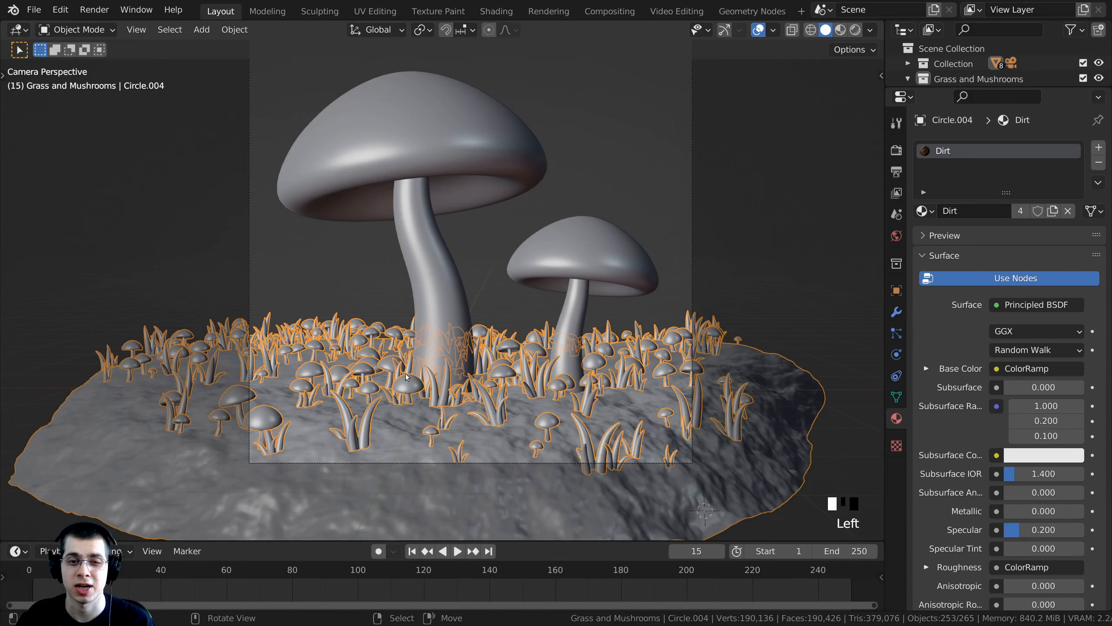
Deselect everything, preview the scene in Rendered shading and save the file.
{"action": "key", "text": "a"}
{"action": "key", "text": "z"}
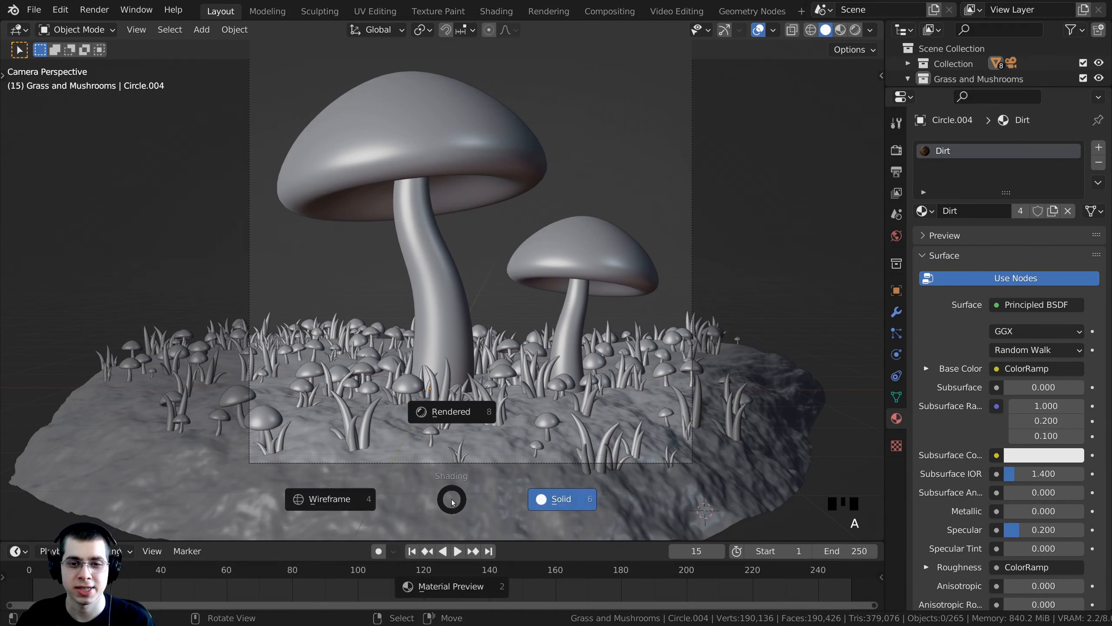
{"action": "left_click", "coordinate": [452, 410]}
{"action": "mouse_move", "coordinate": [545, 322]}
{"action": "middle_mouse_down", "text": "shift"}
{"action": "mouse_move", "coordinate": [459, 373]}
{"action": "mouse_move", "coordinate": [407, 433]}
{"action": "mouse_move", "coordinate": [463, 433]}
{"action": "mouse_move", "coordinate": [516, 382]}
{"action": "middle_mouse_up", "text": "shift"}
{"action": "scroll", "coordinate": [544, 315], "scroll_direction": "up", "scroll_amount": 3}
{"action": "scroll", "coordinate": [544, 315], "scroll_direction": "down", "scroll_amount": 3}
{"action": "scroll", "coordinate": [407, 434], "scroll_direction": "down", "scroll_amount": 1}
{"action": "scroll", "coordinate": [407, 434], "scroll_direction": "down", "scroll_amount": 2}
{"action": "key", "text": "ctrl+s"}
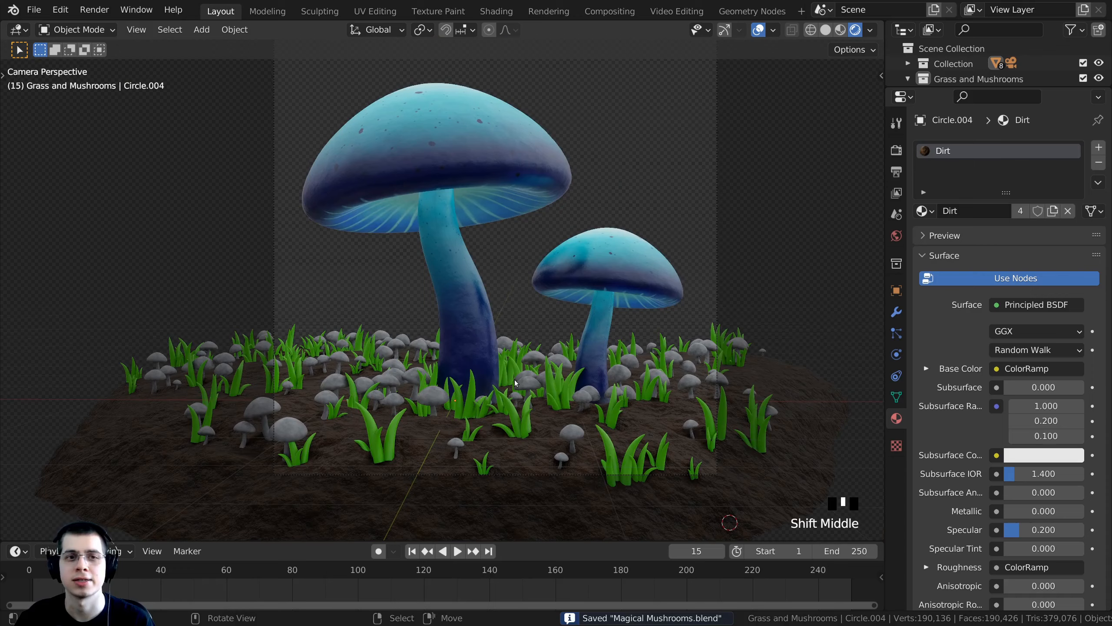
Open the Geometry Nodes workspace and show the scene through the camera in its viewport.
{"action": "left_click", "coordinate": [747, 11]}
{"action": "scroll", "coordinate": [300, 346], "scroll_direction": "down", "scroll_amount": 2}
{"action": "mouse_move", "coordinate": [302, 346]}
{"action": "middle_mouse_down"}
{"action": "mouse_move", "coordinate": [319, 325]}
{"action": "mouse_move", "coordinate": [308, 364]}
{"action": "middle_mouse_up"}
{"action": "key", "text": "KP_0"}
{"action": "scroll", "coordinate": [319, 330], "scroll_direction": "down", "scroll_amount": 2}
{"action": "scroll", "coordinate": [630, 326], "scroll_direction": "down", "scroll_amount": 6}
{"action": "scroll", "coordinate": [210, 338], "scroll_direction": "up", "scroll_amount": 4}
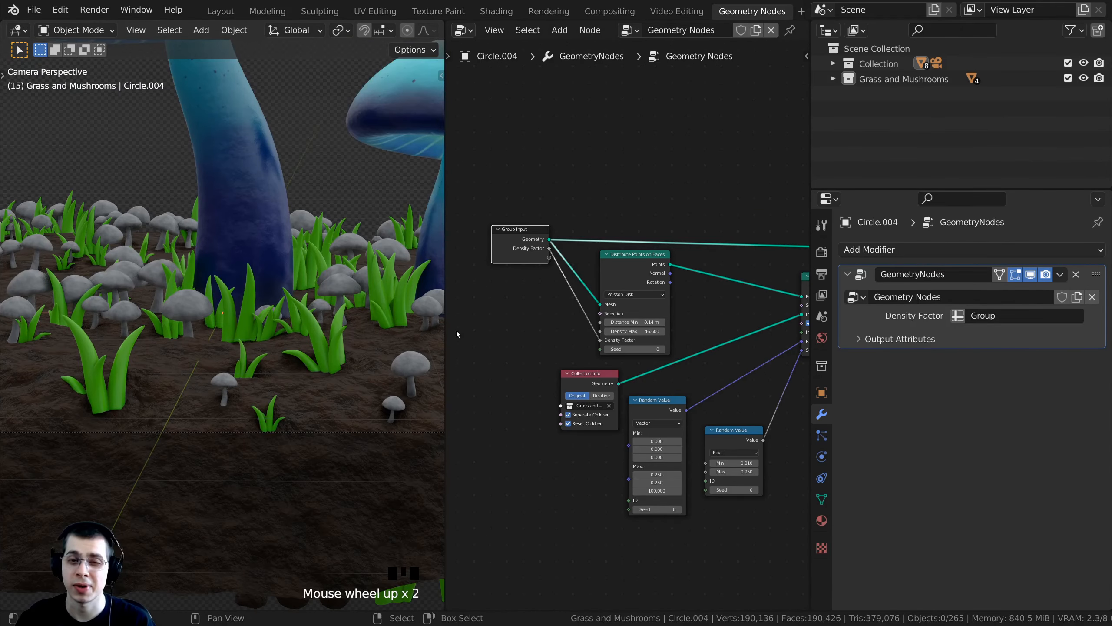
Widen the 3D viewport and the node editor so the ground's whole scatter node tree fits.
{"action": "left_click_drag", "start_coordinate": [445, 315], "coordinate": [501, 315]}
{"action": "scroll", "coordinate": [601, 310], "scroll_direction": "down", "scroll_amount": 5}
{"action": "middle_click_drag", "start_coordinate": [602, 311], "coordinate": [518, 325]}
{"action": "scroll", "coordinate": [696, 328], "scroll_direction": "down", "scroll_amount": 1}
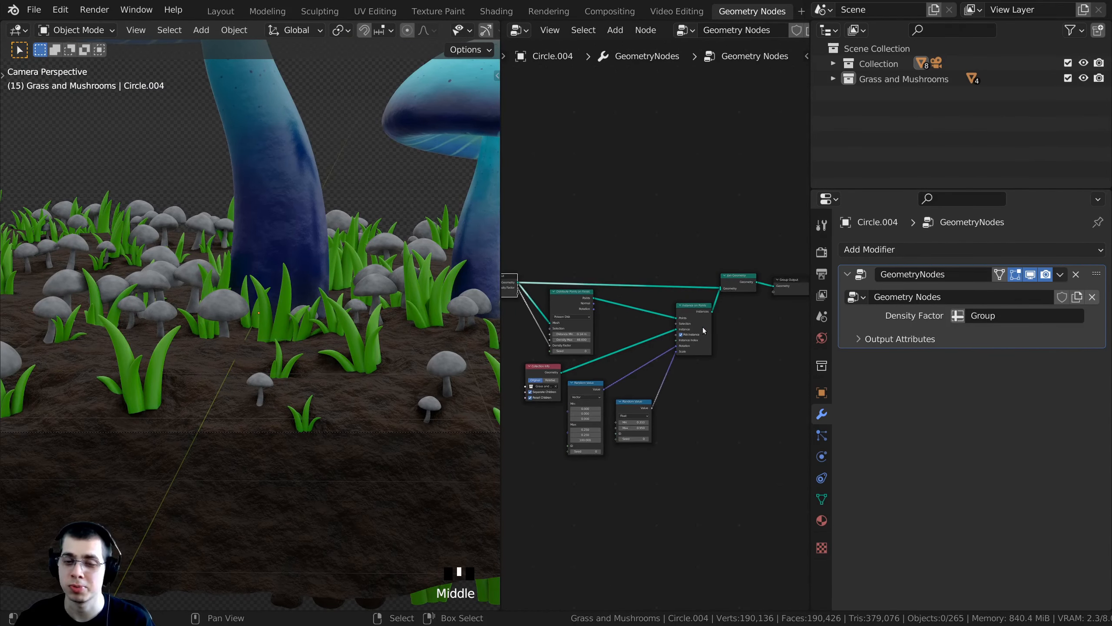
{"action": "left_click_drag", "start_coordinate": [812, 279], "coordinate": [945, 263]}
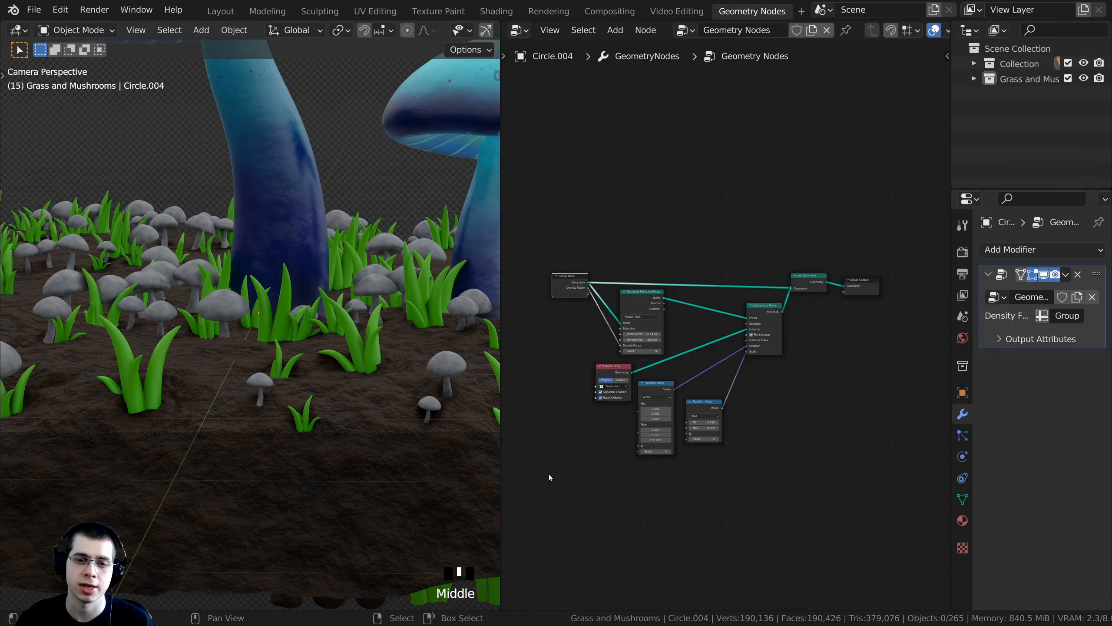
{"action": "scroll", "coordinate": [655, 441], "scroll_direction": "up", "scroll_amount": 1}
{"action": "middle_click_drag", "start_coordinate": [656, 442], "coordinate": [691, 391]}
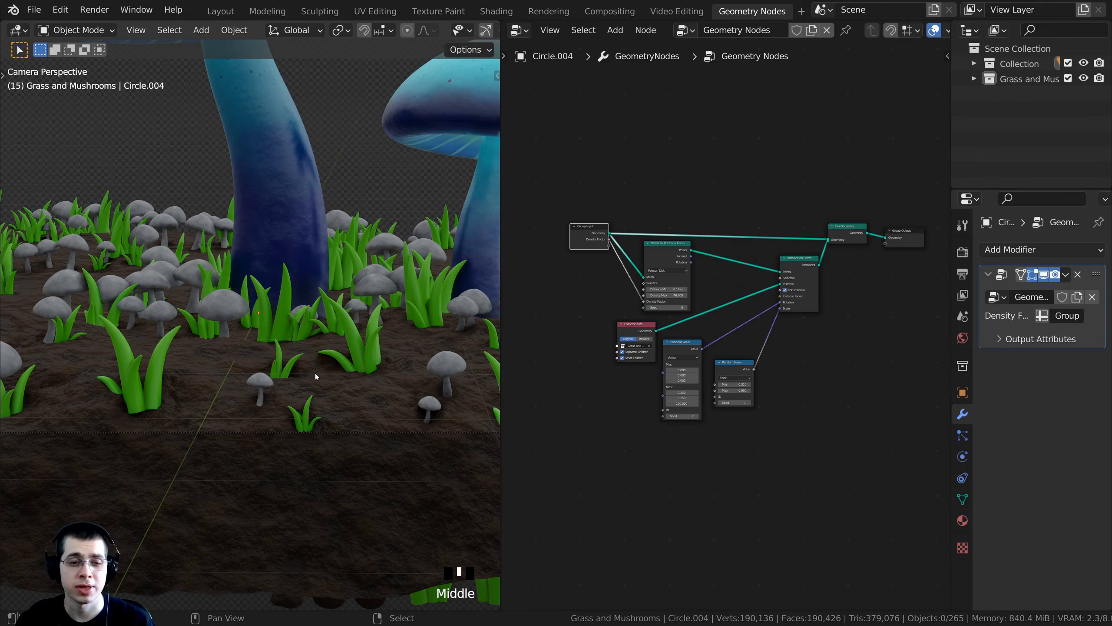
Inspect the bare dirt between the grass and small mushrooms in the camera view.
{"action": "middle_click_drag", "start_coordinate": [316, 376], "coordinate": [377, 312], "text": "shift"}
{"action": "scroll", "coordinate": [382, 308], "scroll_direction": "up", "scroll_amount": 2}
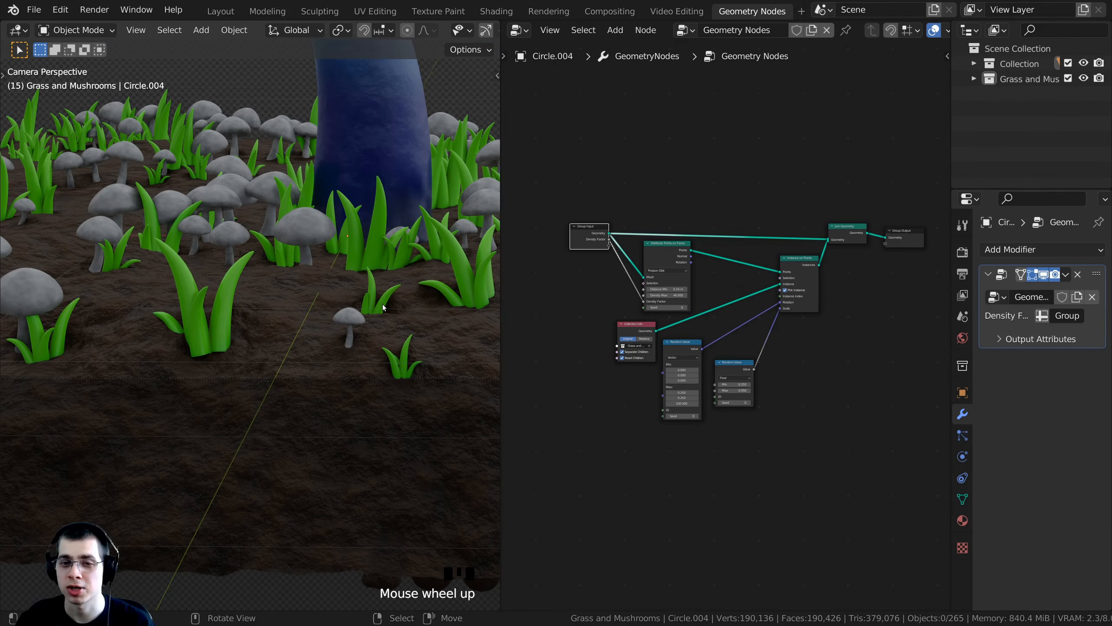
{"action": "scroll", "coordinate": [398, 319], "scroll_direction": "down", "scroll_amount": 2}
{"action": "scroll", "coordinate": [359, 363], "scroll_direction": "up", "scroll_amount": 4}
{"action": "scroll", "coordinate": [317, 412], "scroll_direction": "down", "scroll_amount": 4}
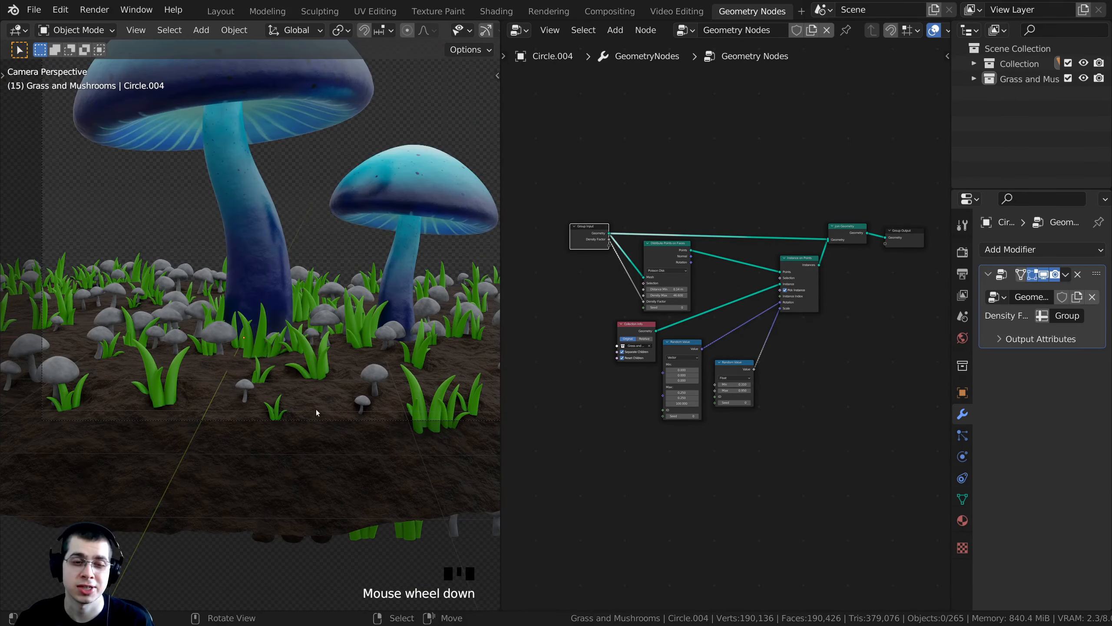
{"action": "middle_click_drag", "start_coordinate": [318, 422], "coordinate": [452, 287], "text": "shift"}
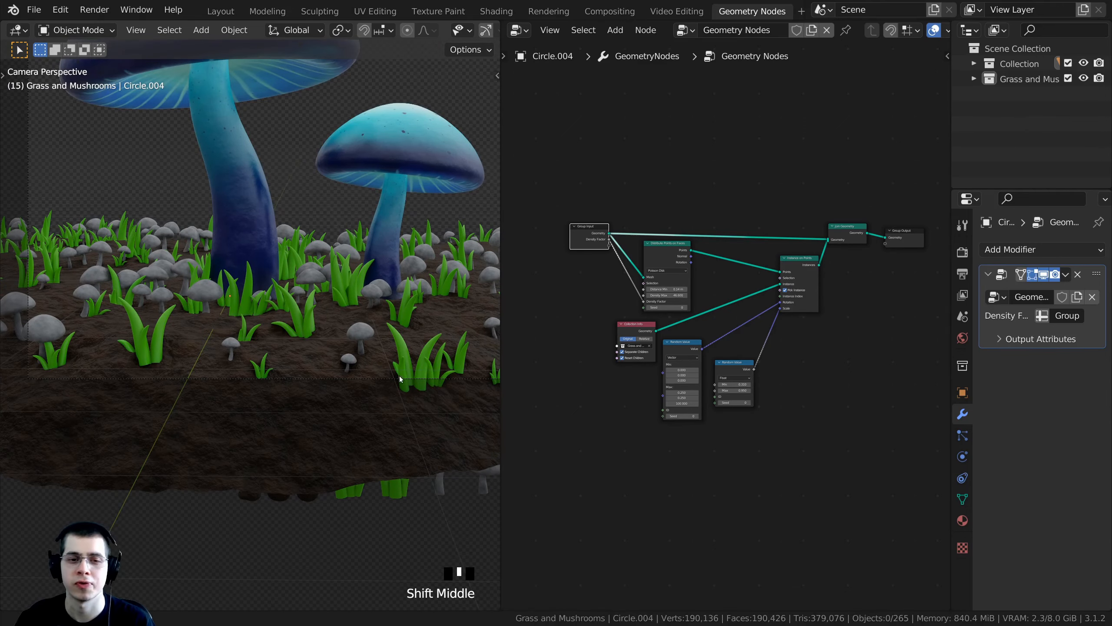
{"action": "middle_click_drag", "start_coordinate": [415, 412], "coordinate": [382, 426], "text": "shift"}
Select the three rock objects beneath the ground.
{"action": "middle_click_drag", "start_coordinate": [342, 373], "coordinate": [245, 370]}
{"action": "scroll", "coordinate": [267, 368], "scroll_direction": "up", "scroll_amount": 2}
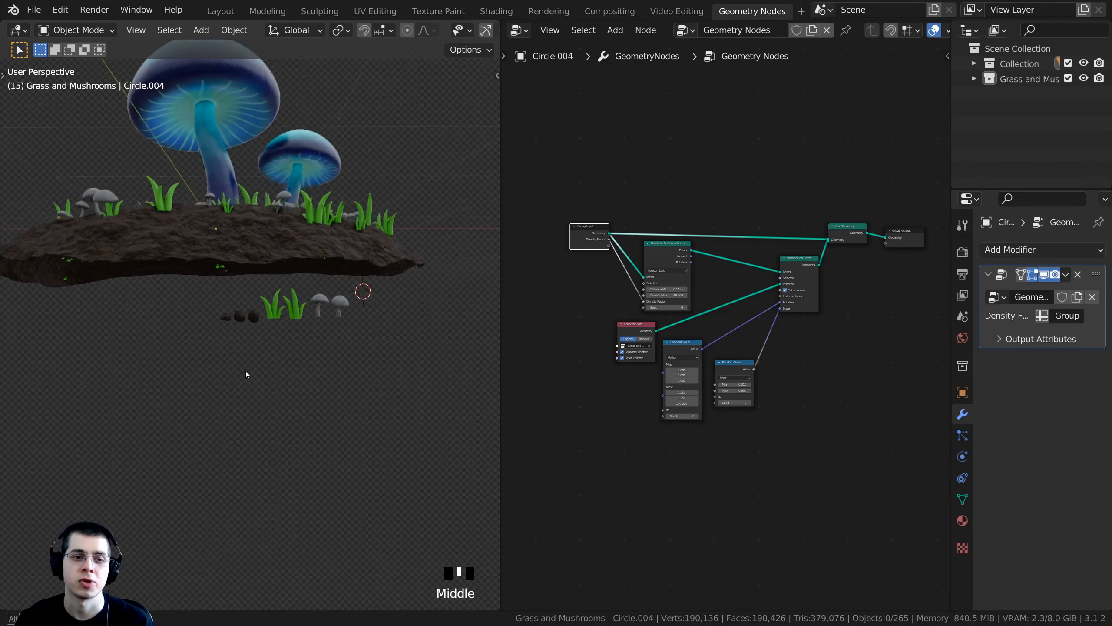
{"action": "scroll", "coordinate": [246, 371], "scroll_direction": "up", "scroll_amount": 6}
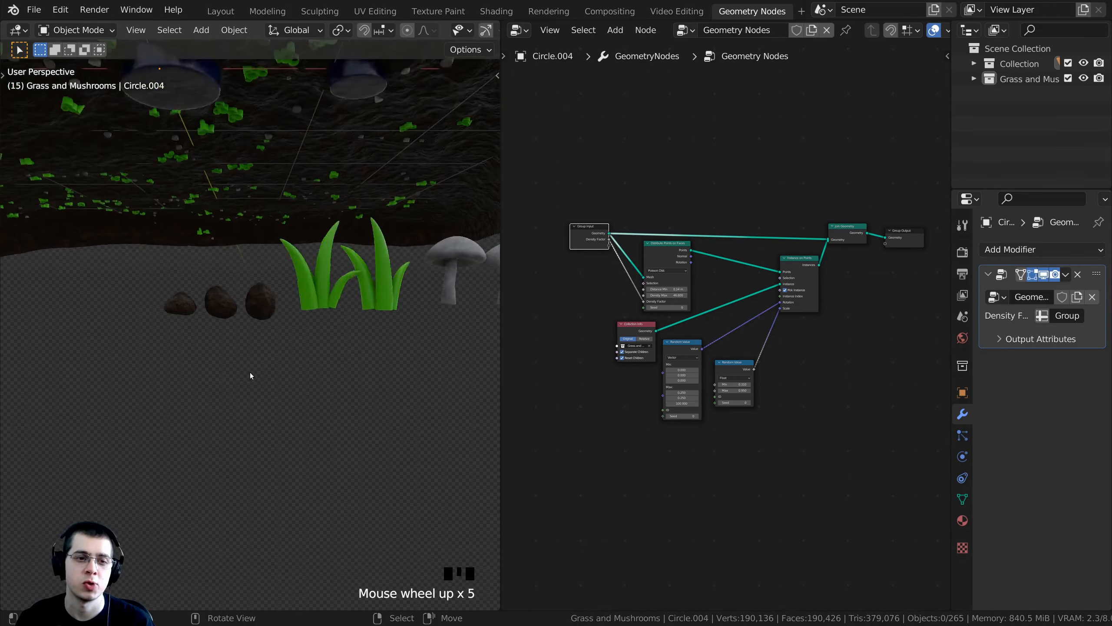
{"action": "right_click", "coordinate": [248, 304]}
{"action": "right_click", "coordinate": [220, 306], "text": "shift"}
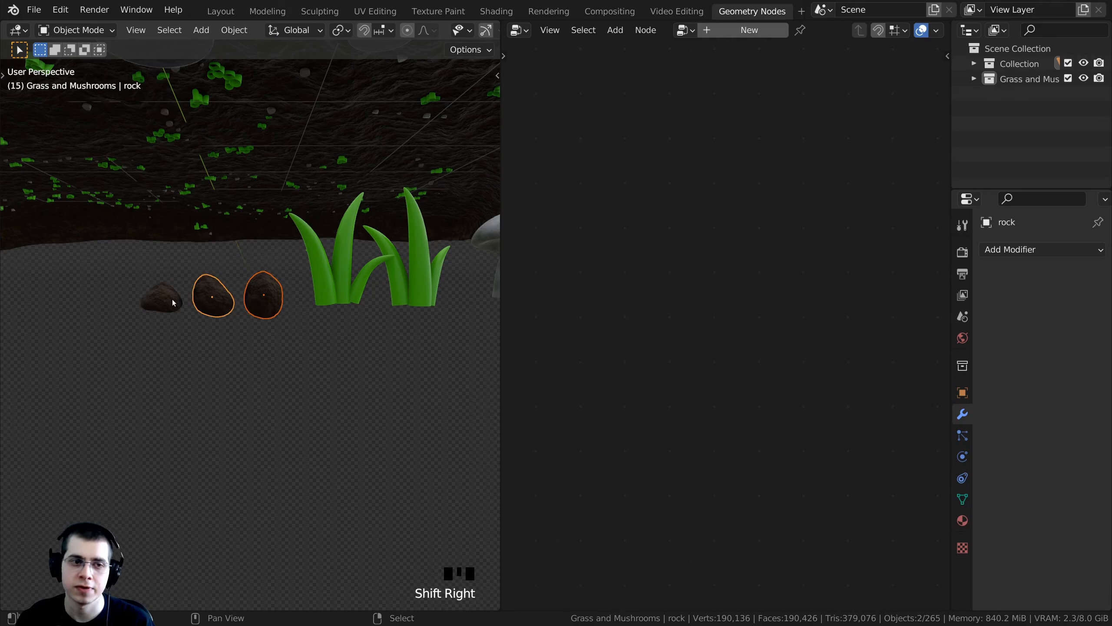
{"action": "right_click", "coordinate": [171, 303], "text": "shift"}
{"action": "middle_click_drag", "start_coordinate": [191, 295], "coordinate": [258, 307], "text": "shift"}
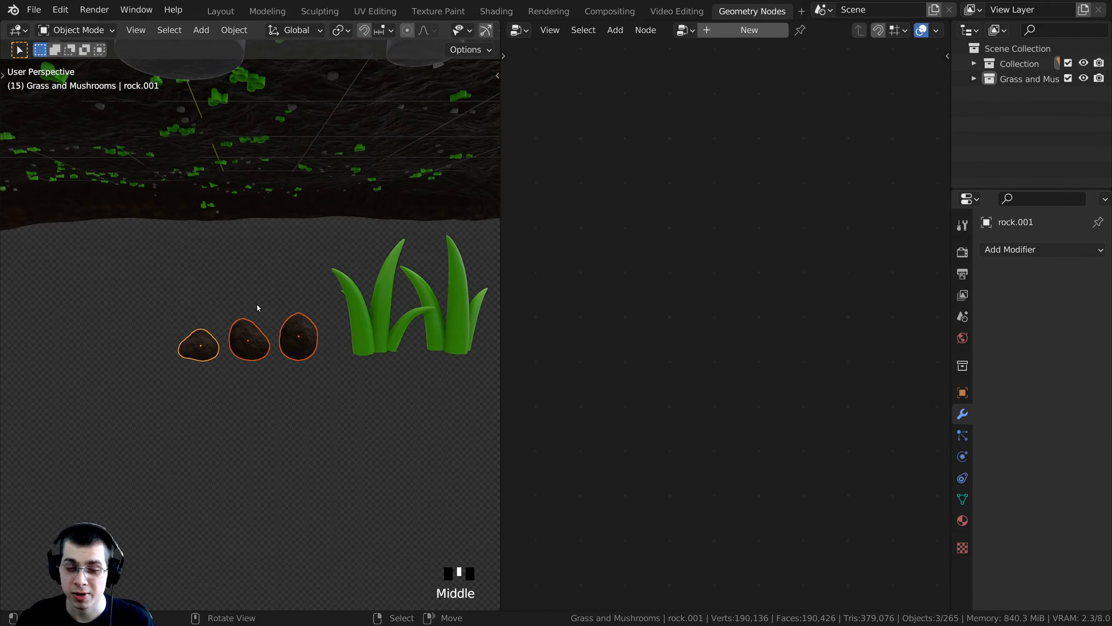
Move the selected rocks into a new collection named Pebbles and collapse it in the widened outliner.
{"action": "key", "text": "m"}
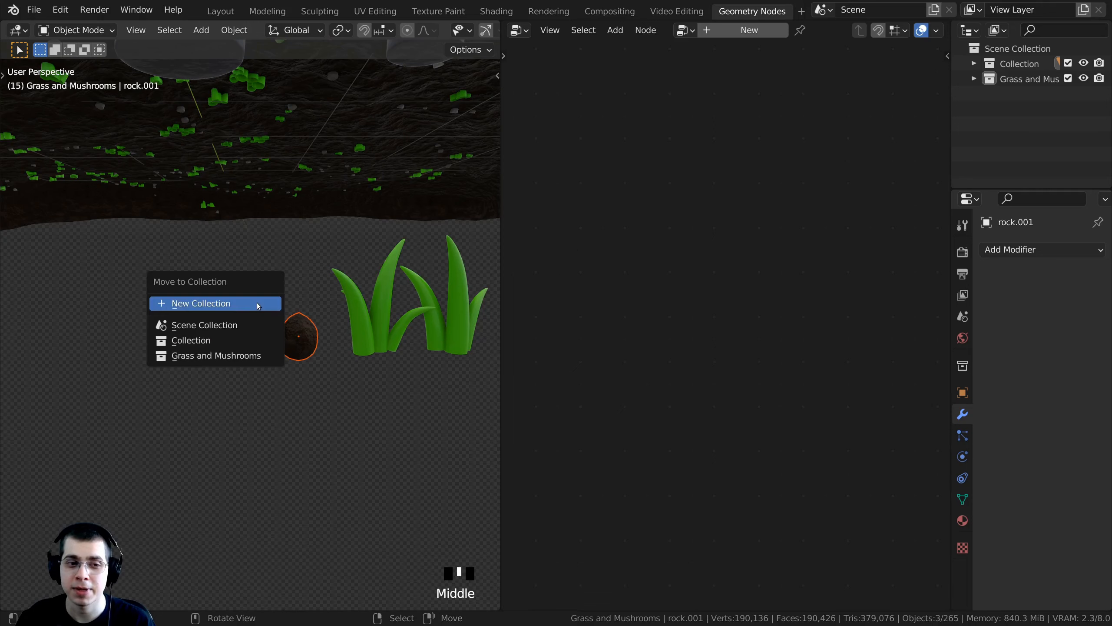
{"action": "left_click", "coordinate": [201, 306]}
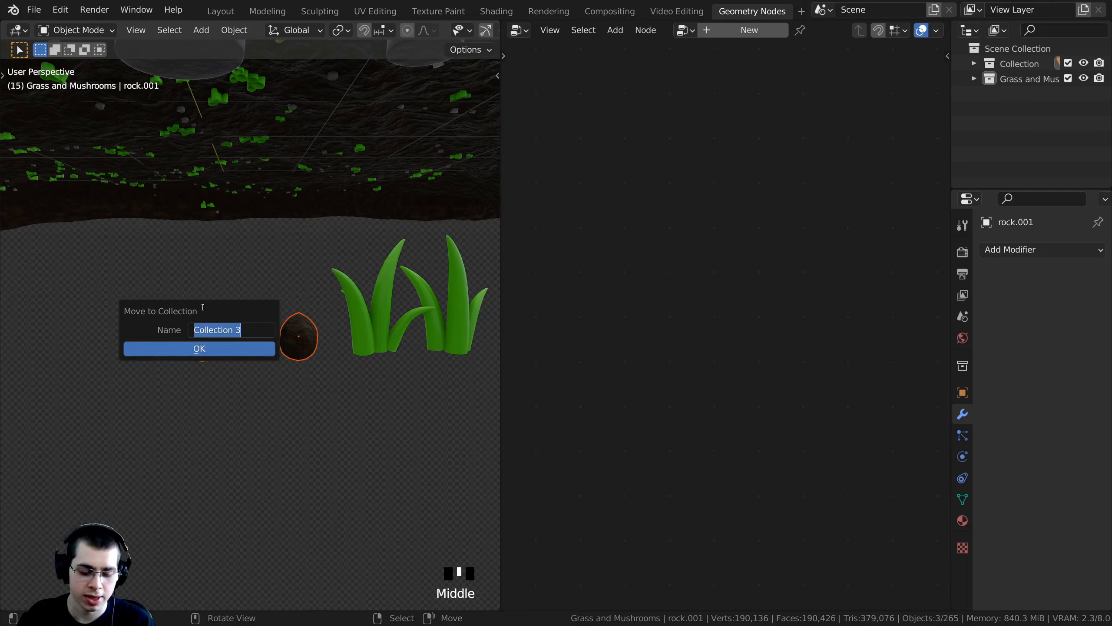
{"action": "type", "text": "Pebbles"}
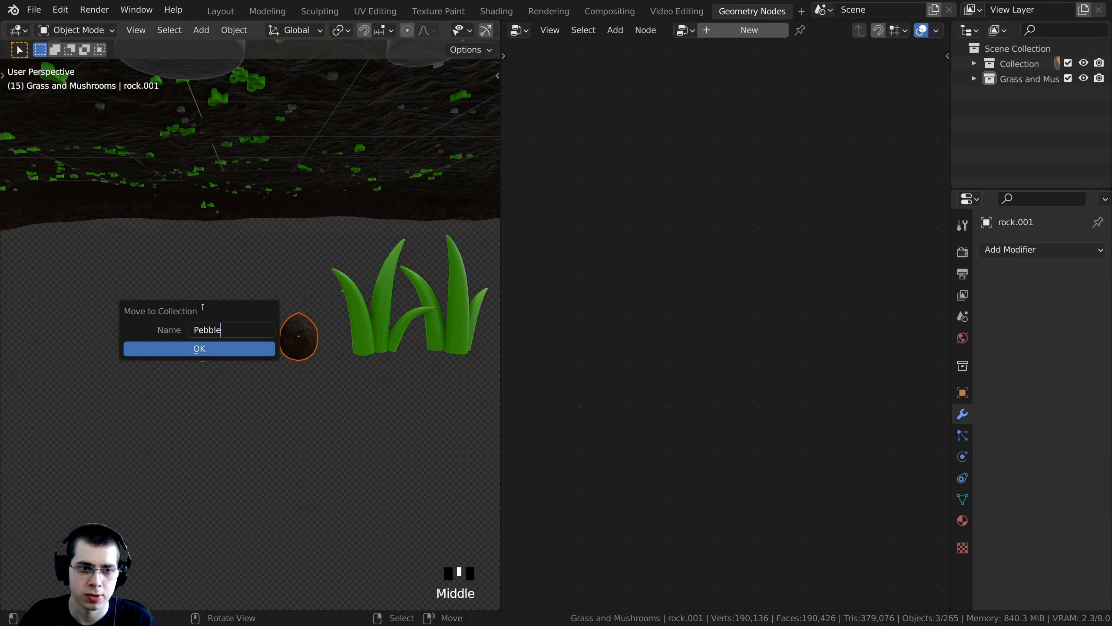
{"action": "left_click", "coordinate": [218, 349]}
{"action": "middle_click_drag", "start_coordinate": [219, 352], "coordinate": [177, 380], "text": "shift"}
{"action": "left_click_drag", "start_coordinate": [950, 131], "coordinate": [886, 131]}
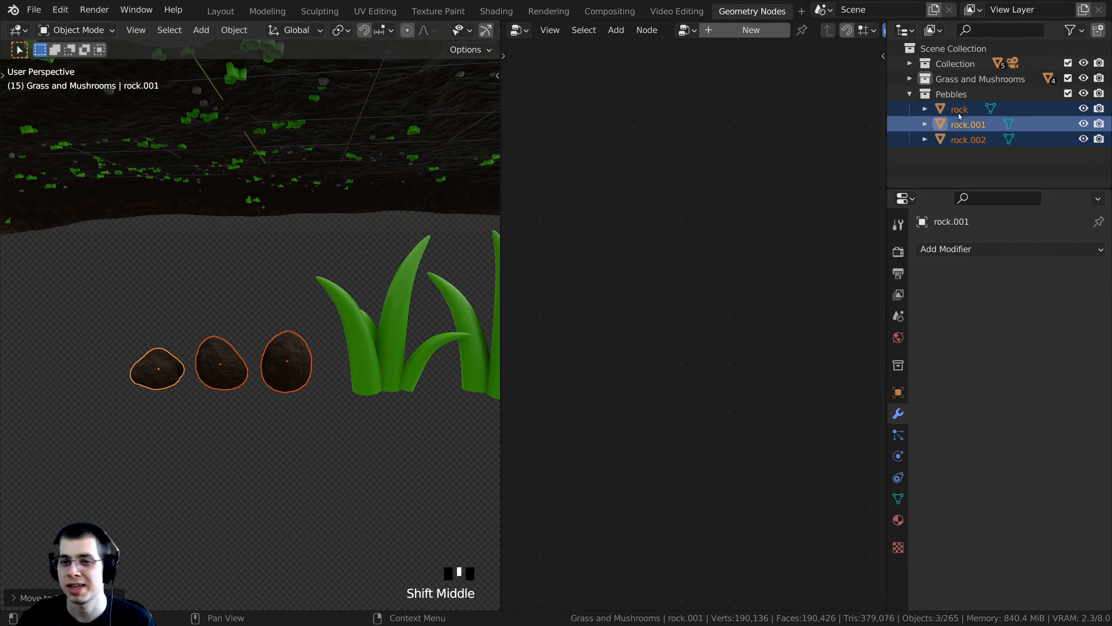
{"action": "left_click", "coordinate": [910, 94]}
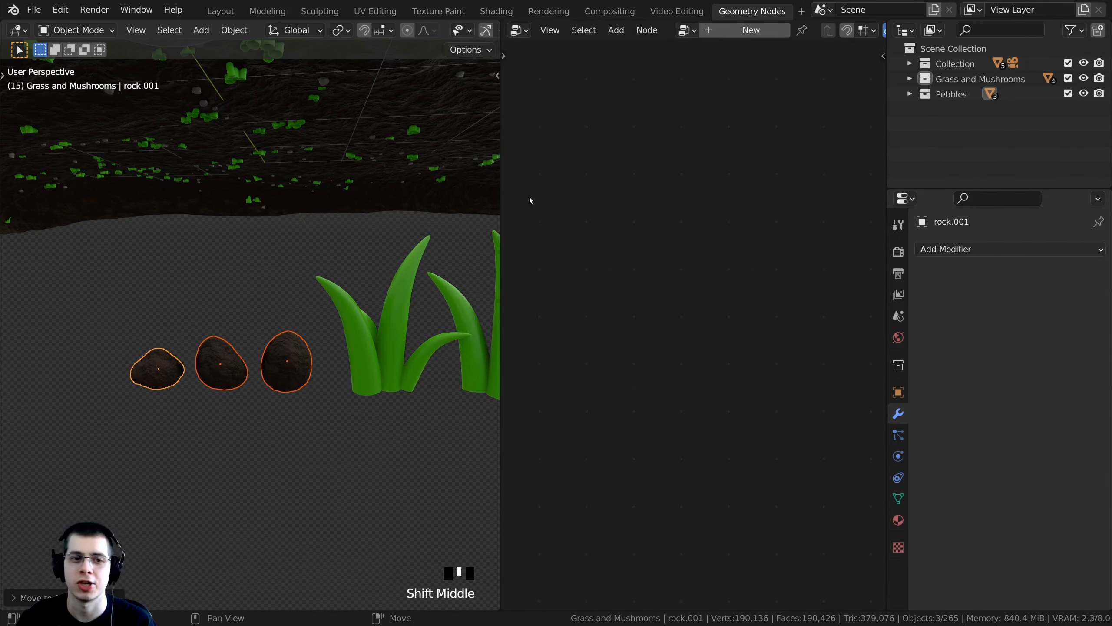
Select the ground object to bring up its scatter node tree.
{"action": "scroll", "coordinate": [315, 263], "scroll_direction": "down", "scroll_amount": 2}
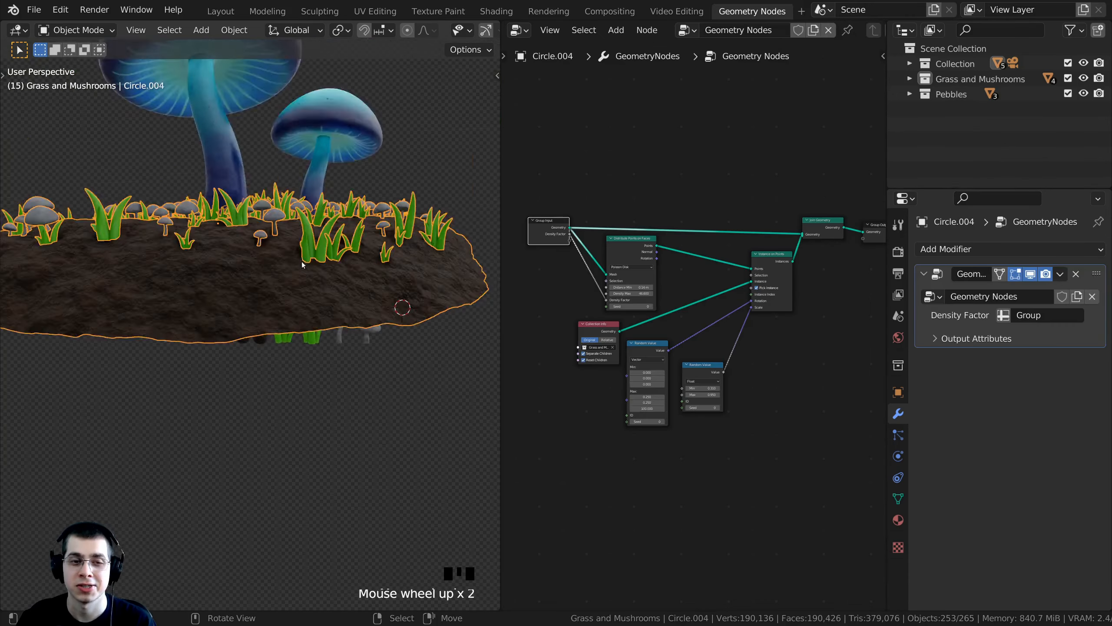
{"action": "scroll", "coordinate": [317, 257], "scroll_direction": "up", "scroll_amount": 1}
{"action": "middle_click_drag", "start_coordinate": [317, 251], "coordinate": [312, 271]}
{"action": "scroll", "coordinate": [313, 271], "scroll_direction": "down", "scroll_amount": 1}
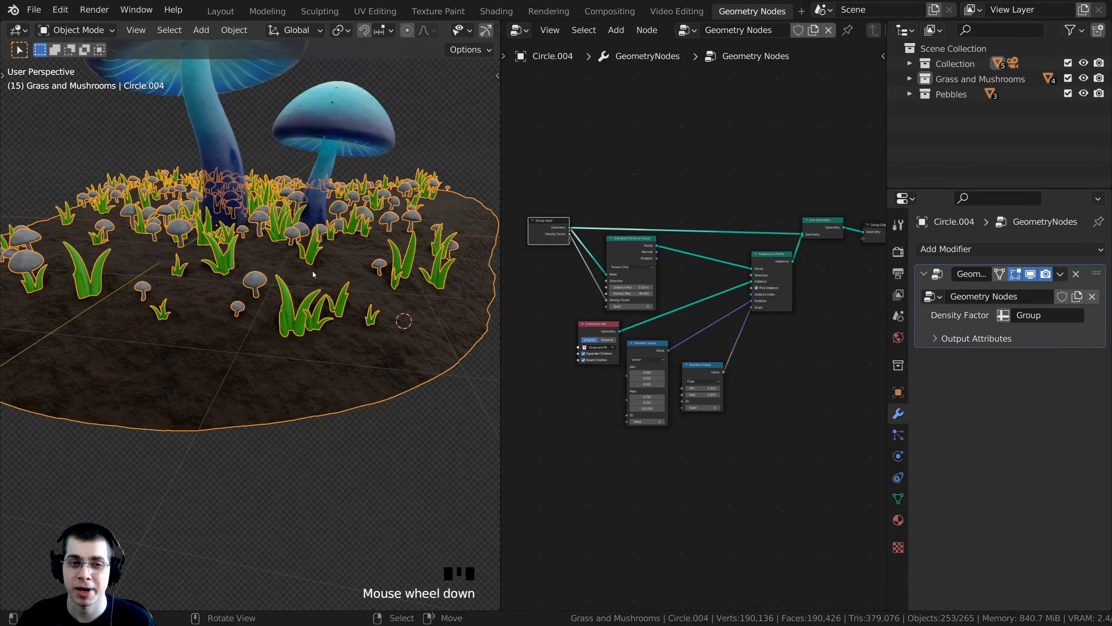
Widen the node editor by narrowing the 3D viewport and the outliner and properties areas, keeping the whole scatter node tree in view.
{"action": "left_click_drag", "start_coordinate": [501, 234], "coordinate": [367, 237]}
{"action": "left_click_drag", "start_coordinate": [887, 240], "coordinate": [931, 240]}
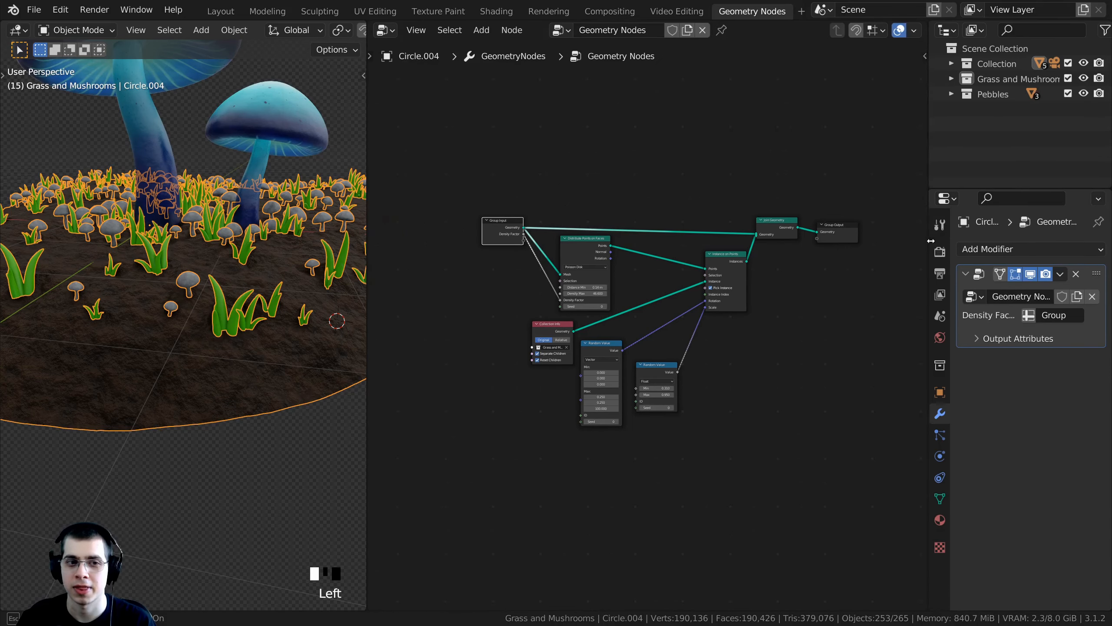
{"action": "scroll", "coordinate": [607, 283], "scroll_direction": "up", "scroll_amount": 1}
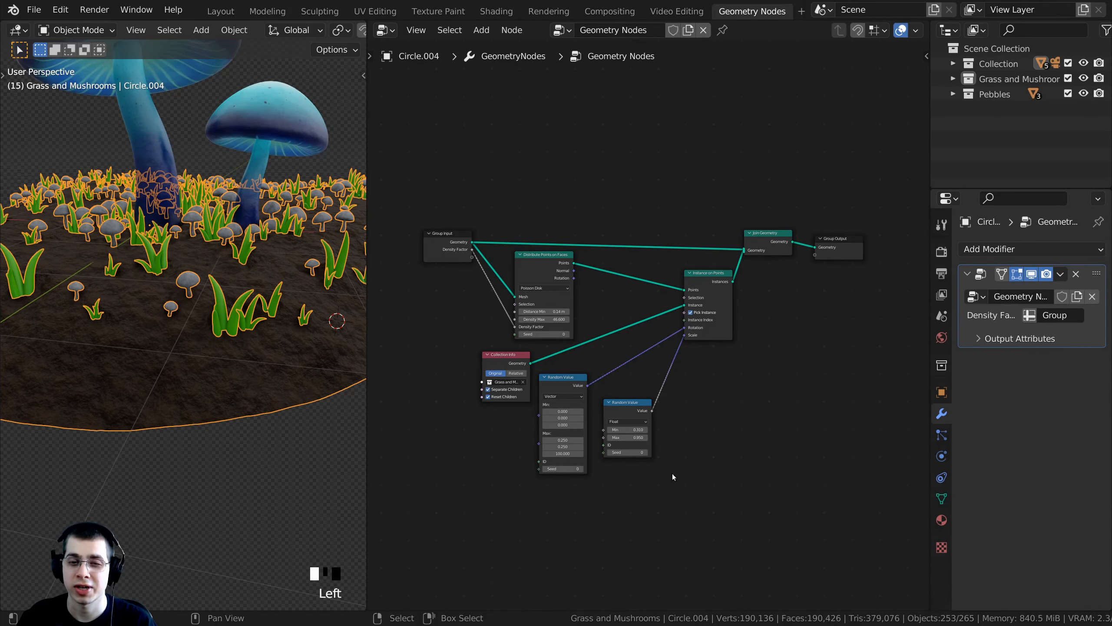
{"action": "middle_click_drag", "start_coordinate": [600, 370], "coordinate": [581, 372]}
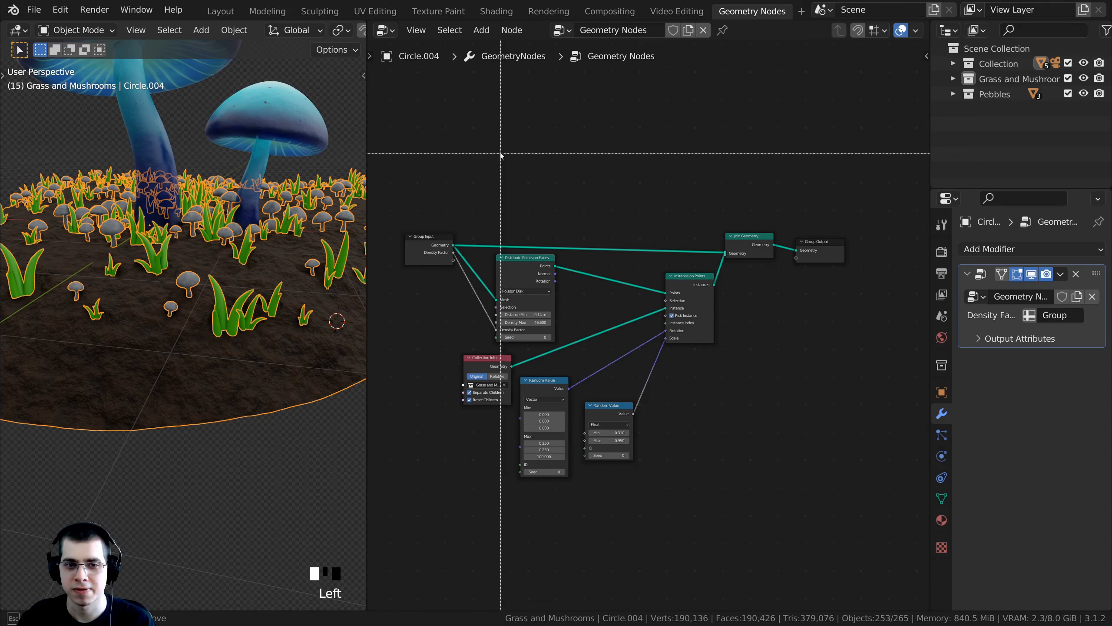
Duplicate all scatter nodes except Group Input and Group Output with their incoming links, placing the copies above the originals.
{"action": "left_click_drag", "start_coordinate": [477, 134], "coordinate": [753, 507]}
{"action": "middle_click_drag", "start_coordinate": [577, 386], "coordinate": [609, 433]}
{"action": "scroll", "coordinate": [569, 389], "scroll_direction": "down", "scroll_amount": 1}
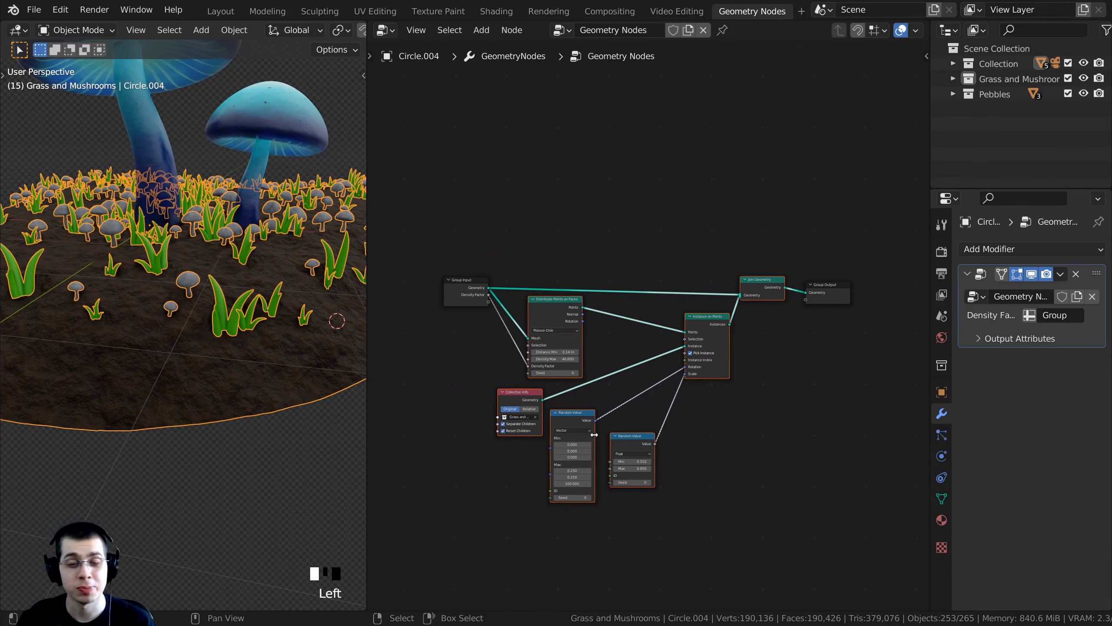
{"action": "key", "text": "ctrl+shift+d"}
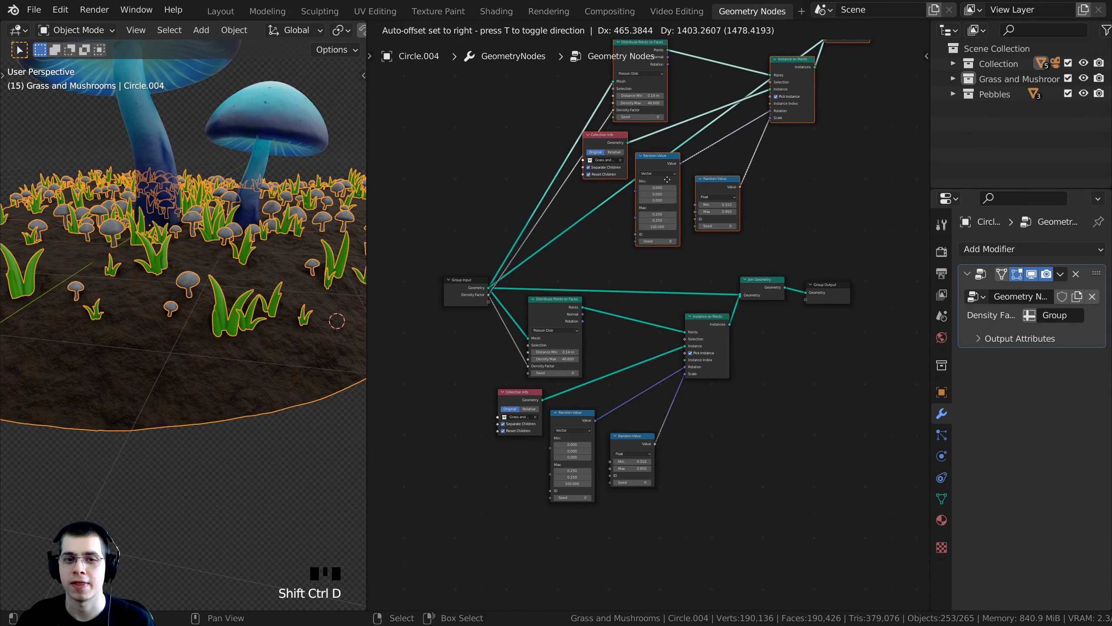
{"action": "left_click", "coordinate": [668, 178]}
Reposition the duplicated node branch farther up, leaving clear space above the original scatter nodes.
{"action": "middle_click_drag", "start_coordinate": [467, 292], "coordinate": [513, 329]}
{"action": "left_click_drag", "start_coordinate": [514, 330], "coordinate": [501, 329]}
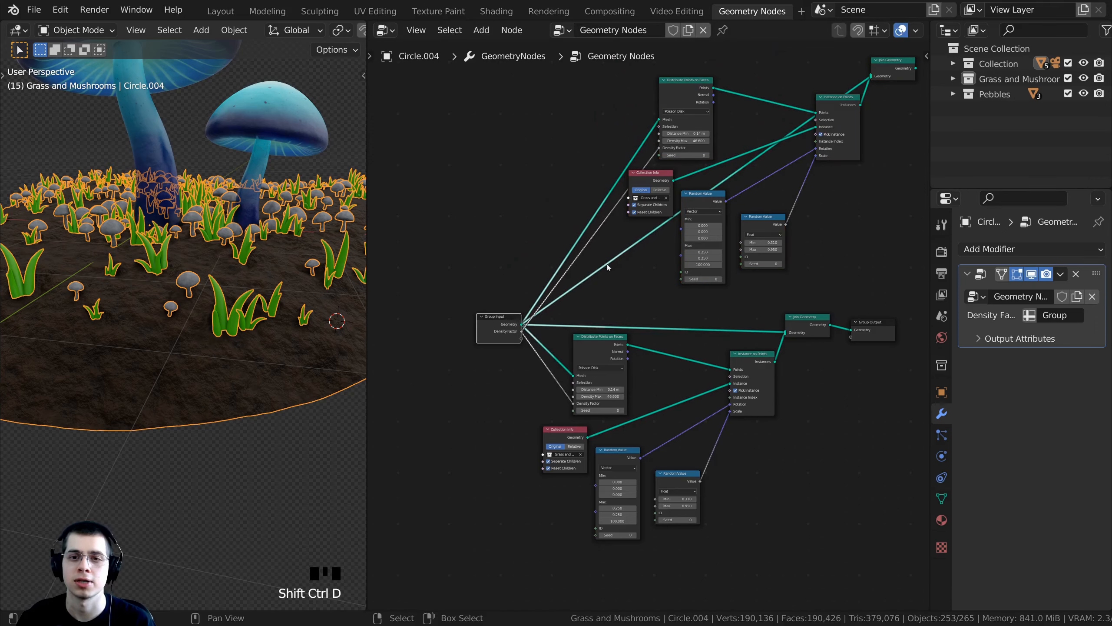
{"action": "left_click_drag", "start_coordinate": [608, 266], "coordinate": [880, 72]}
{"action": "scroll", "coordinate": [779, 293], "scroll_direction": "up", "scroll_amount": 1}
{"action": "middle_click_drag", "start_coordinate": [780, 293], "coordinate": [701, 363]}
{"action": "key", "text": "g"}
{"action": "left_click", "coordinate": [804, 315]}
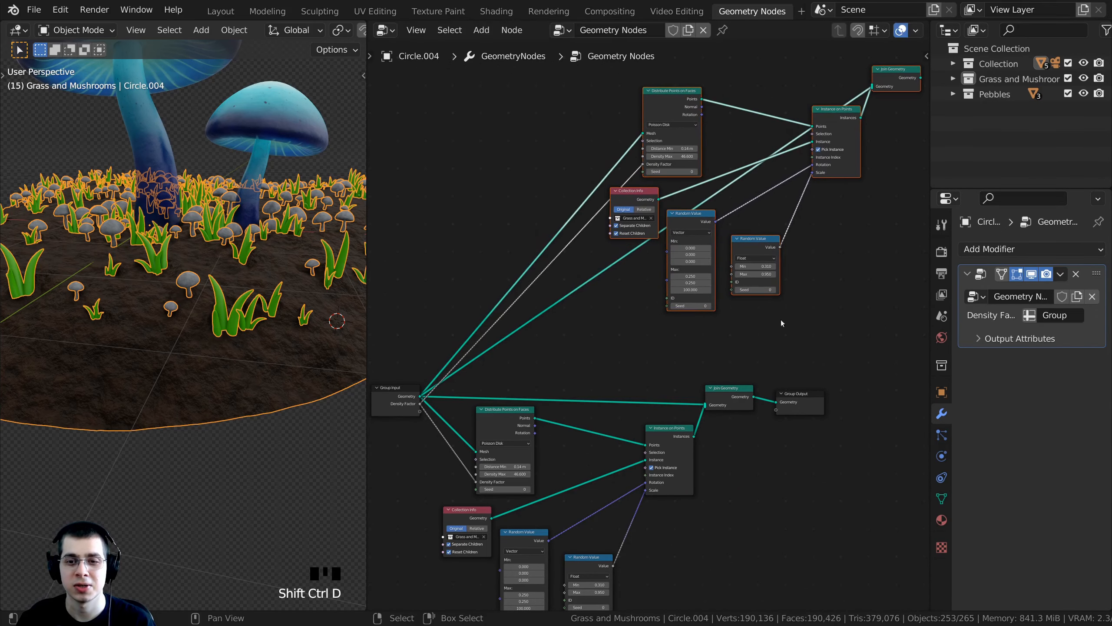
{"action": "scroll", "coordinate": [782, 323], "scroll_direction": "down", "scroll_amount": 4}
{"action": "key", "text": "g"}
{"action": "left_click", "coordinate": [797, 218]}
{"action": "middle_click_drag", "start_coordinate": [756, 231], "coordinate": [765, 340]}
Shift the duplicated Collection Info node away from its neighbours and set its collection to Pebbles.
{"action": "left_click", "coordinate": [732, 240]}
{"action": "scroll", "coordinate": [752, 254], "scroll_direction": "up", "scroll_amount": 1}
{"action": "scroll", "coordinate": [752, 256], "scroll_direction": "up", "scroll_amount": 2}
{"action": "scroll", "coordinate": [784, 264], "scroll_direction": "up", "scroll_amount": 1}
{"action": "scroll", "coordinate": [766, 340], "scroll_direction": "up", "scroll_amount": 4}
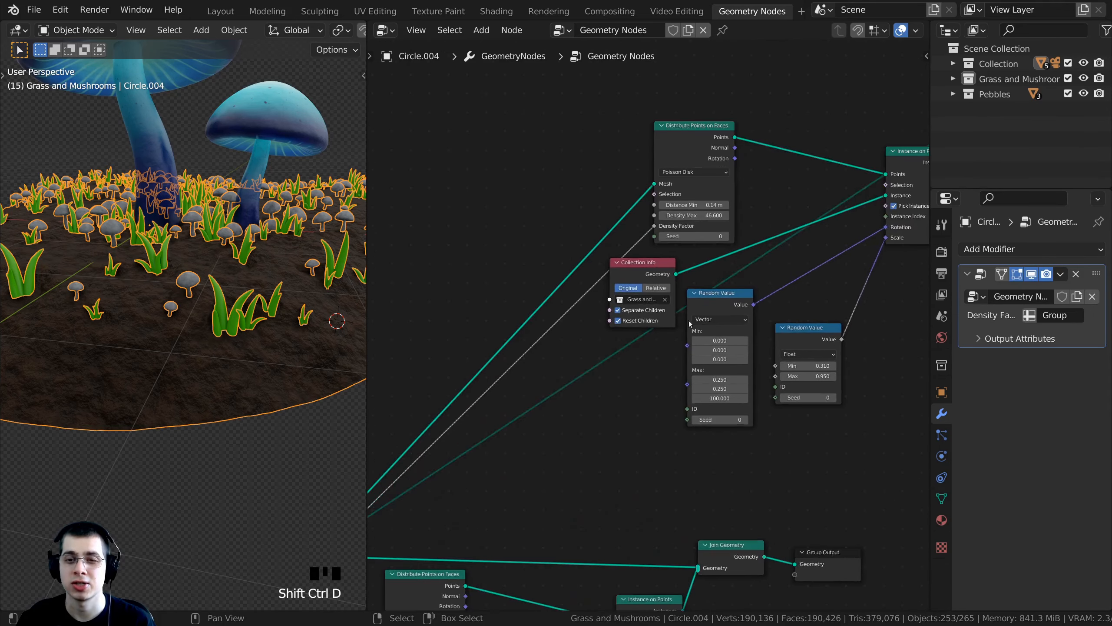
{"action": "left_click_drag", "start_coordinate": [603, 275], "coordinate": [503, 254]}
{"action": "scroll", "coordinate": [612, 314], "scroll_direction": "up", "scroll_amount": 2}
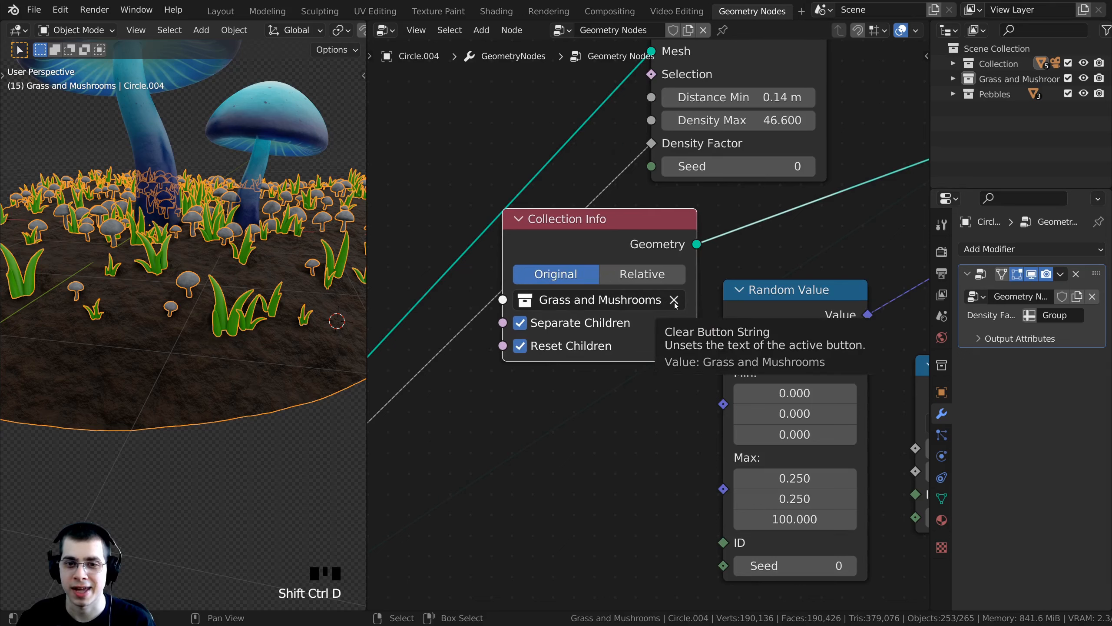
{"action": "left_click", "coordinate": [674, 301]}
{"action": "left_click", "coordinate": [543, 301]}
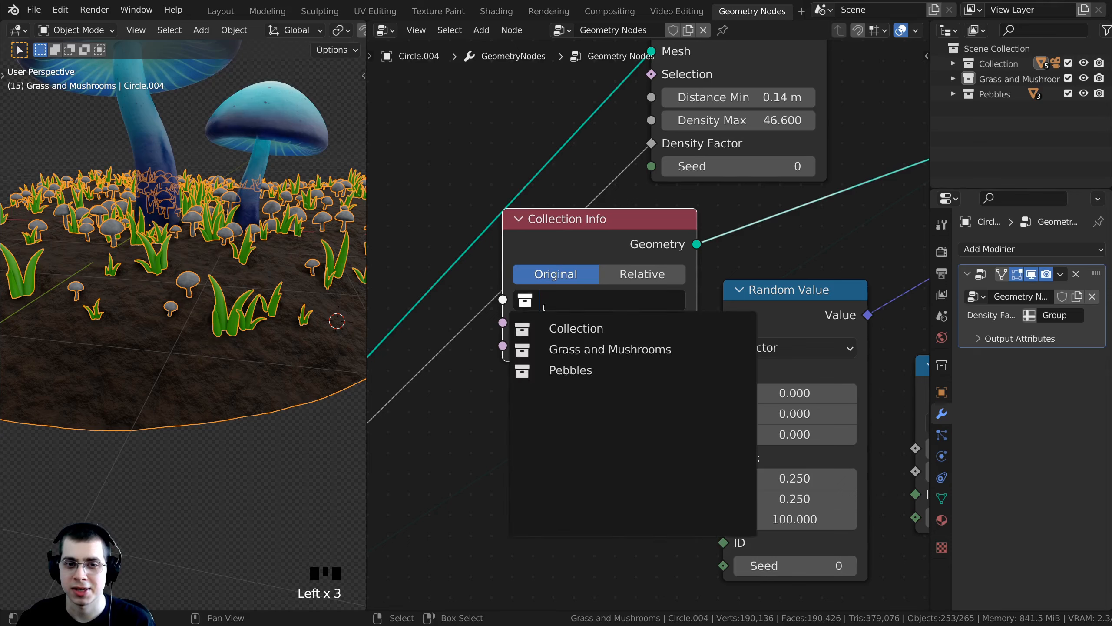
{"action": "left_click", "coordinate": [560, 371]}
Disconnect the Density Factor link from the Pebbles branch's Distribute Points on Faces node.
{"action": "scroll", "coordinate": [559, 369], "scroll_direction": "down", "scroll_amount": 6}
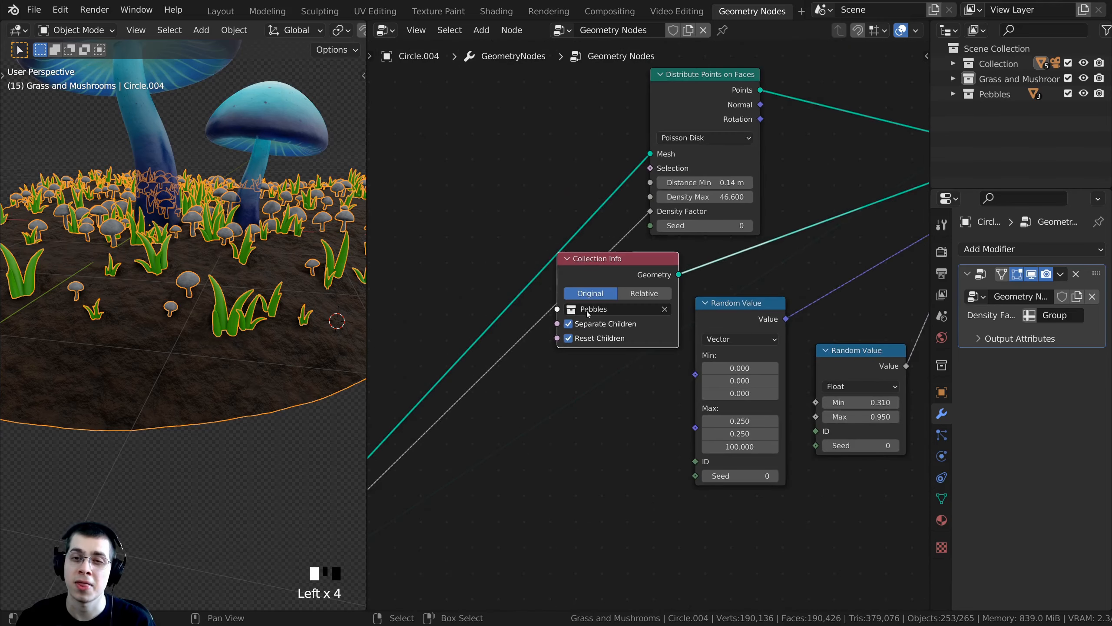
{"action": "middle_click_drag", "start_coordinate": [611, 267], "coordinate": [662, 255]}
{"action": "scroll", "coordinate": [708, 205], "scroll_direction": "up", "scroll_amount": 3}
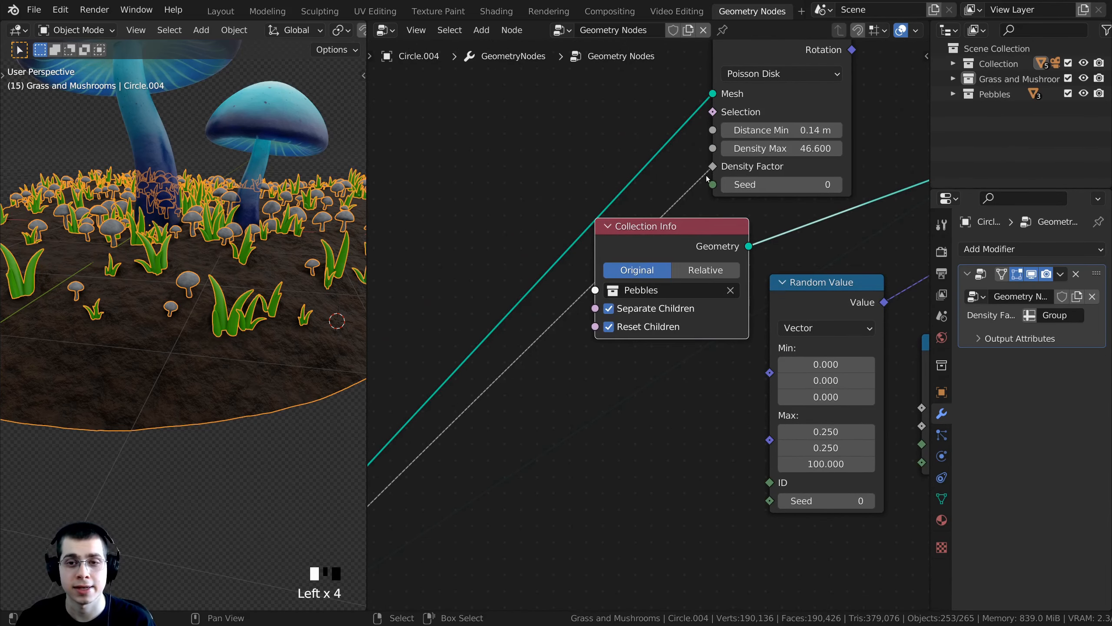
{"action": "left_click_drag", "start_coordinate": [712, 166], "coordinate": [591, 129]}
{"action": "scroll", "coordinate": [674, 287], "scroll_direction": "down", "scroll_amount": 2}
Move the duplicated Join Geometry node down beside the original branch and shift Group Output farther along to make room.
{"action": "scroll", "coordinate": [565, 302], "scroll_direction": "down", "scroll_amount": 7}
{"action": "middle_click_drag", "start_coordinate": [674, 287], "coordinate": [549, 251]}
{"action": "left_click_drag", "start_coordinate": [781, 147], "coordinate": [792, 362]}
{"action": "middle_click_drag", "start_coordinate": [670, 419], "coordinate": [625, 344]}
{"action": "scroll", "coordinate": [624, 343], "scroll_direction": "up", "scroll_amount": 1}
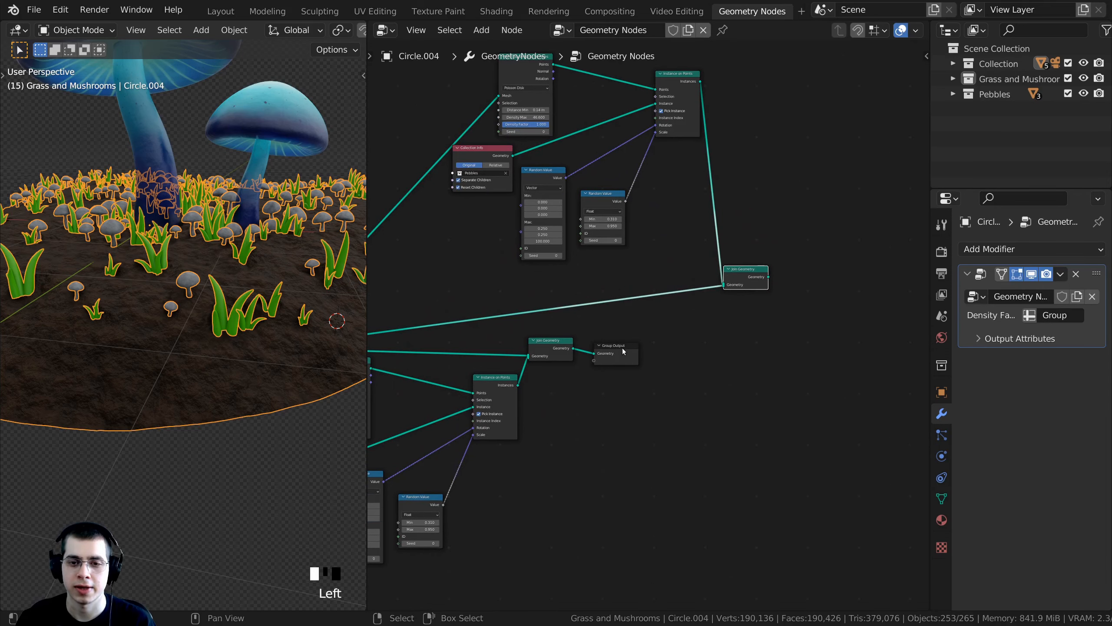
{"action": "scroll", "coordinate": [625, 343], "scroll_direction": "up", "scroll_amount": 1}
{"action": "left_click_drag", "start_coordinate": [625, 343], "coordinate": [880, 354]}
{"action": "left_click_drag", "start_coordinate": [785, 263], "coordinate": [751, 282]}
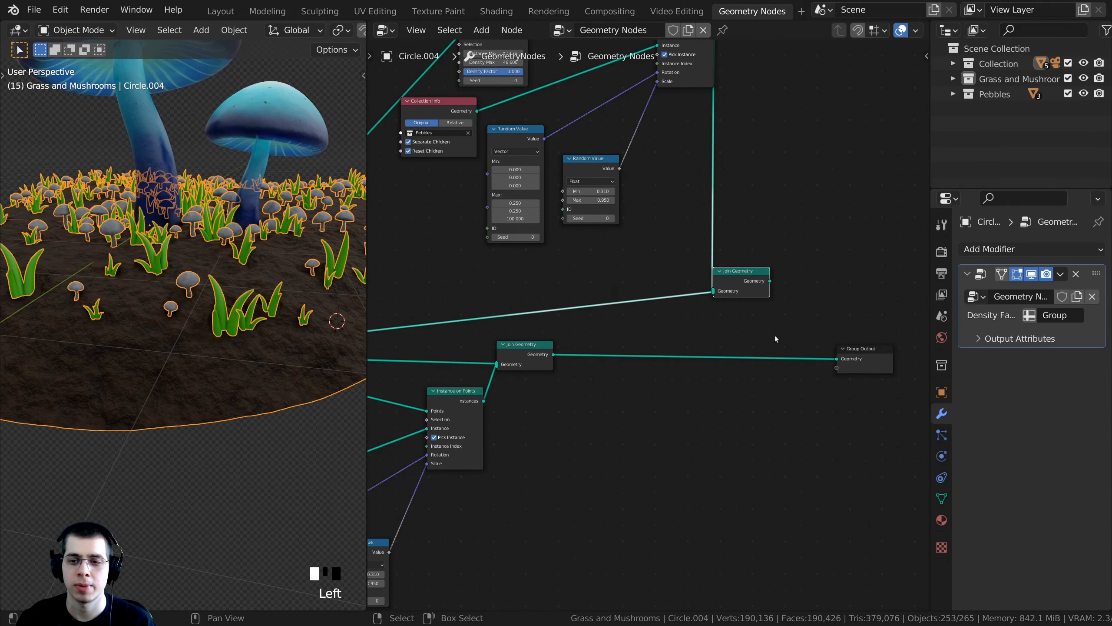
Connect the original Join Geometry into the duplicated Join Geometry and link the duplicate's output to Group Output.
{"action": "scroll", "coordinate": [619, 347], "scroll_direction": "up", "scroll_amount": 1}
{"action": "scroll", "coordinate": [619, 346], "scroll_direction": "up", "scroll_amount": 1}
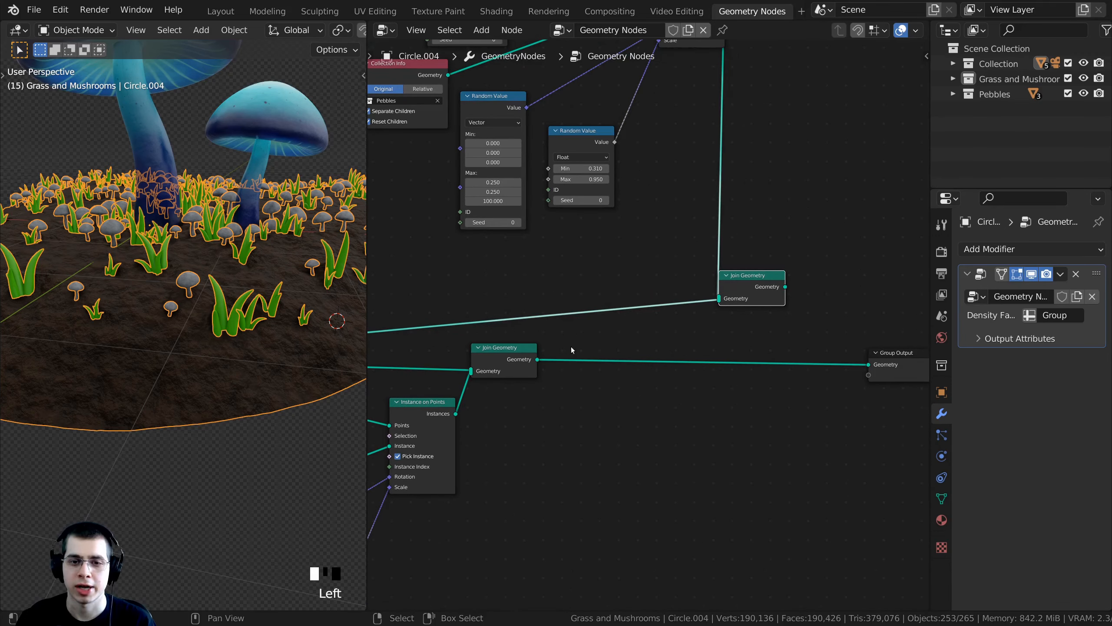
{"action": "left_click_drag", "start_coordinate": [514, 363], "coordinate": [743, 299]}
{"action": "middle_click_drag", "start_coordinate": [738, 290], "coordinate": [561, 316]}
{"action": "scroll", "coordinate": [587, 316], "scroll_direction": "up", "scroll_amount": 2}
{"action": "left_click_drag", "start_coordinate": [595, 314], "coordinate": [656, 329]}
{"action": "left_click_drag", "start_coordinate": [690, 405], "coordinate": [734, 323]}
Move the Pebbles branch nodes closer above the original branch and nudge the final Join Geometry node.
{"action": "middle_click_drag", "start_coordinate": [263, 333], "coordinate": [302, 342]}
{"action": "scroll", "coordinate": [534, 306], "scroll_direction": "down", "scroll_amount": 6}
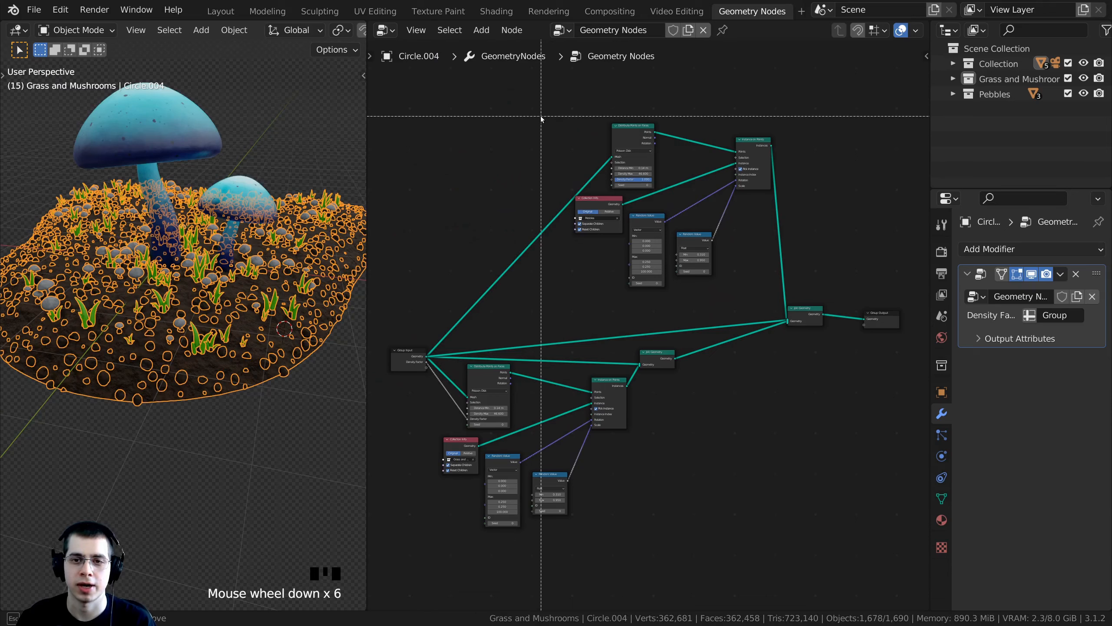
{"action": "left_click_drag", "start_coordinate": [541, 116], "coordinate": [753, 272]}
{"action": "key", "text": "g"}
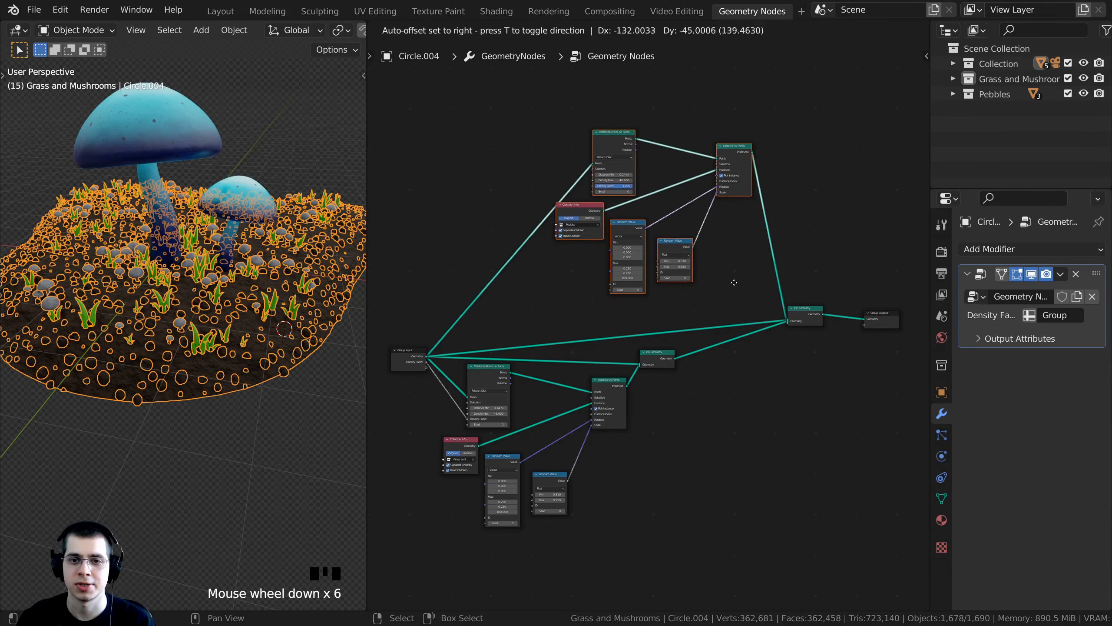
{"action": "left_click", "coordinate": [708, 293]}
{"action": "key", "text": "g"}
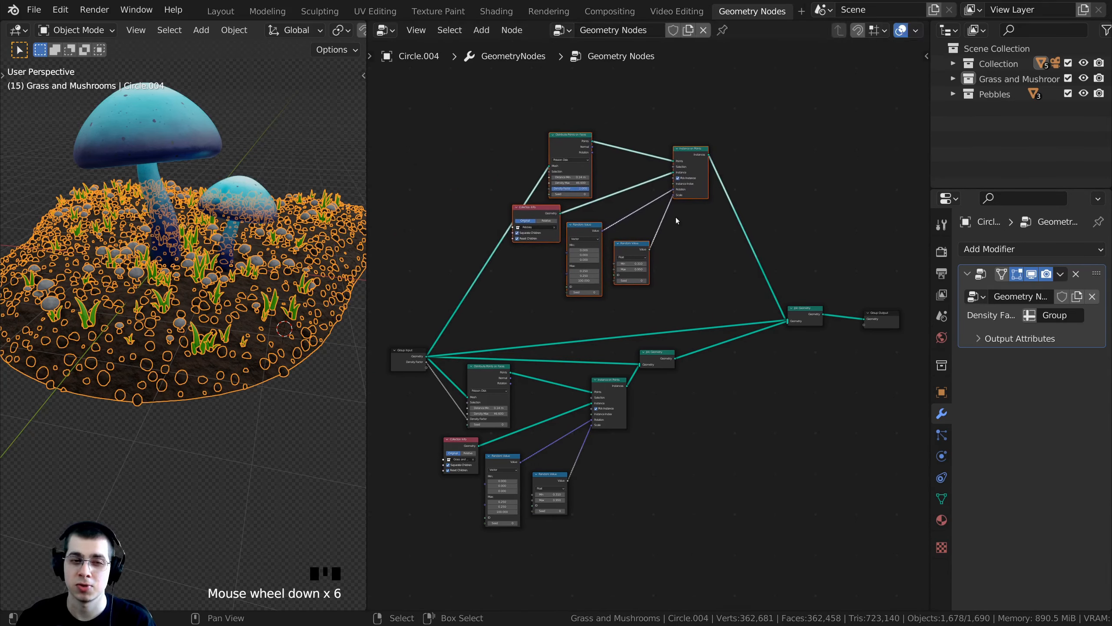
{"action": "left_click", "coordinate": [670, 224]}
{"action": "scroll", "coordinate": [660, 262], "scroll_direction": "up", "scroll_amount": 2}
{"action": "left_click", "coordinate": [661, 262]}
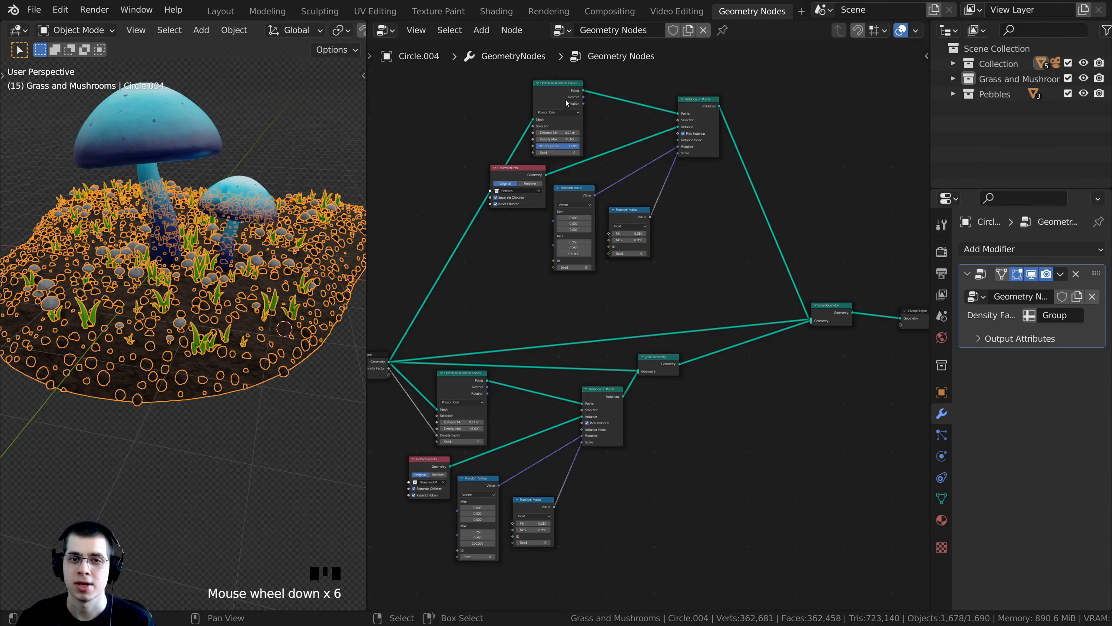
{"action": "middle_click_drag", "start_coordinate": [742, 232], "coordinate": [653, 226]}
{"action": "scroll", "coordinate": [653, 226], "scroll_direction": "up", "scroll_amount": 3}
{"action": "scroll", "coordinate": [529, 377], "scroll_direction": "down", "scroll_amount": 6}
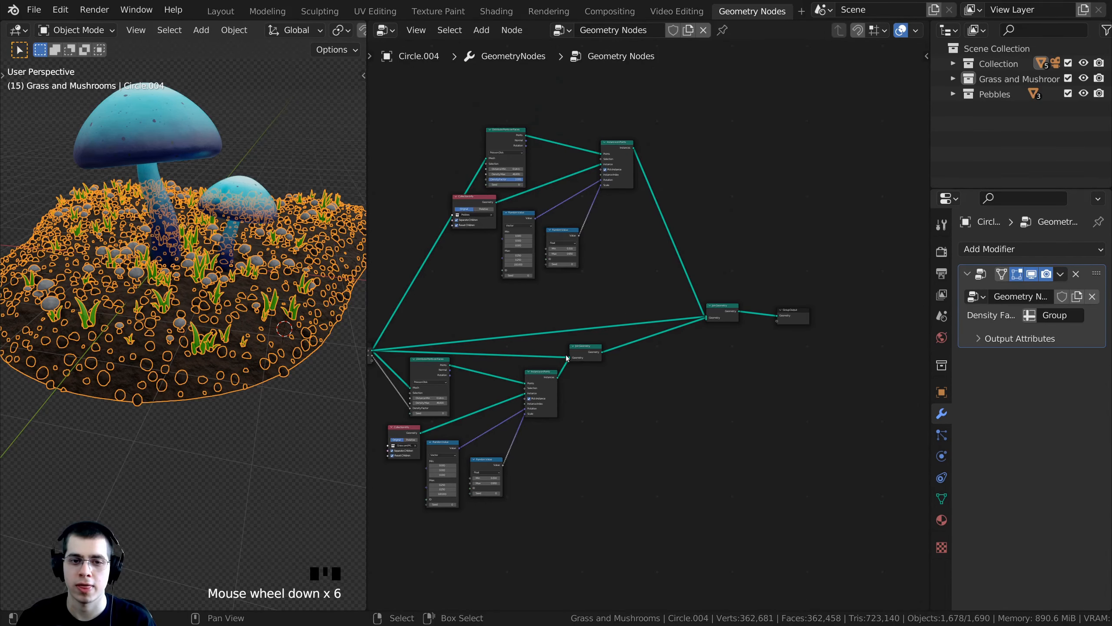
{"action": "scroll", "coordinate": [746, 308], "scroll_direction": "up", "scroll_amount": 5}
{"action": "left_click_drag", "start_coordinate": [758, 297], "coordinate": [765, 308]}
Deselect the ground and examine the pebbles scattered over the dirt up close.
{"action": "middle_click_drag", "start_coordinate": [210, 372], "coordinate": [245, 397]}
{"action": "left_click", "coordinate": [232, 417]}
{"action": "scroll", "coordinate": [214, 385], "scroll_direction": "down", "scroll_amount": 1}
{"action": "middle_click_drag", "start_coordinate": [198, 366], "coordinate": [235, 335], "text": "shift"}
{"action": "scroll", "coordinate": [235, 335], "scroll_direction": "up", "scroll_amount": 2}
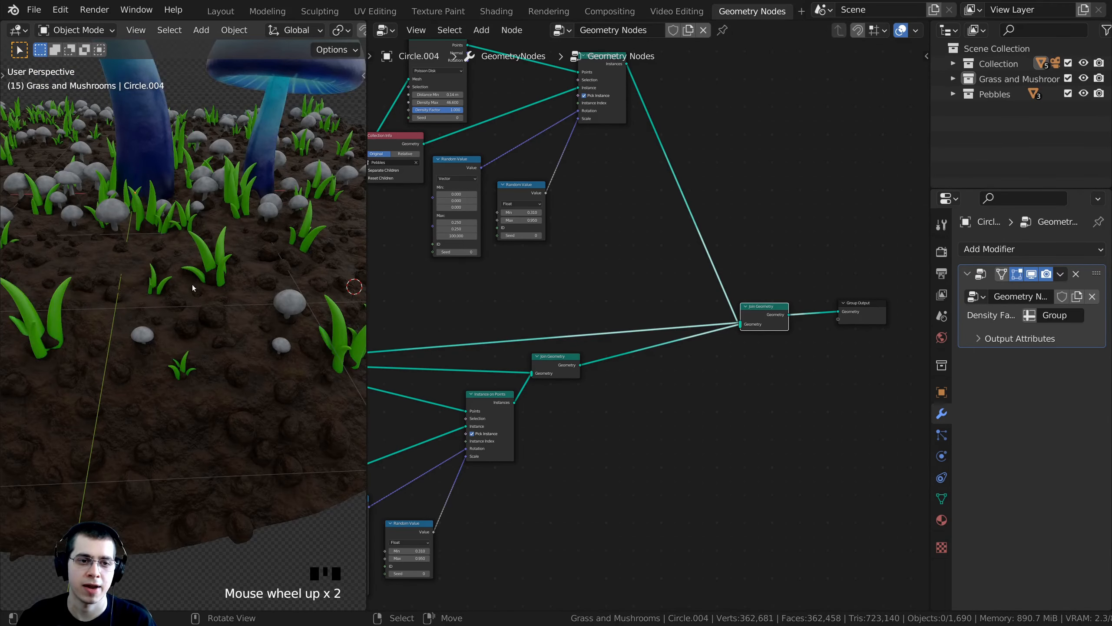
{"action": "scroll", "coordinate": [235, 326], "scroll_direction": "up", "scroll_amount": 1, "text": "shift"}
{"action": "scroll", "coordinate": [189, 355], "scroll_direction": "up", "scroll_amount": 2}
{"action": "scroll", "coordinate": [574, 226], "scroll_direction": "up", "scroll_amount": 3}
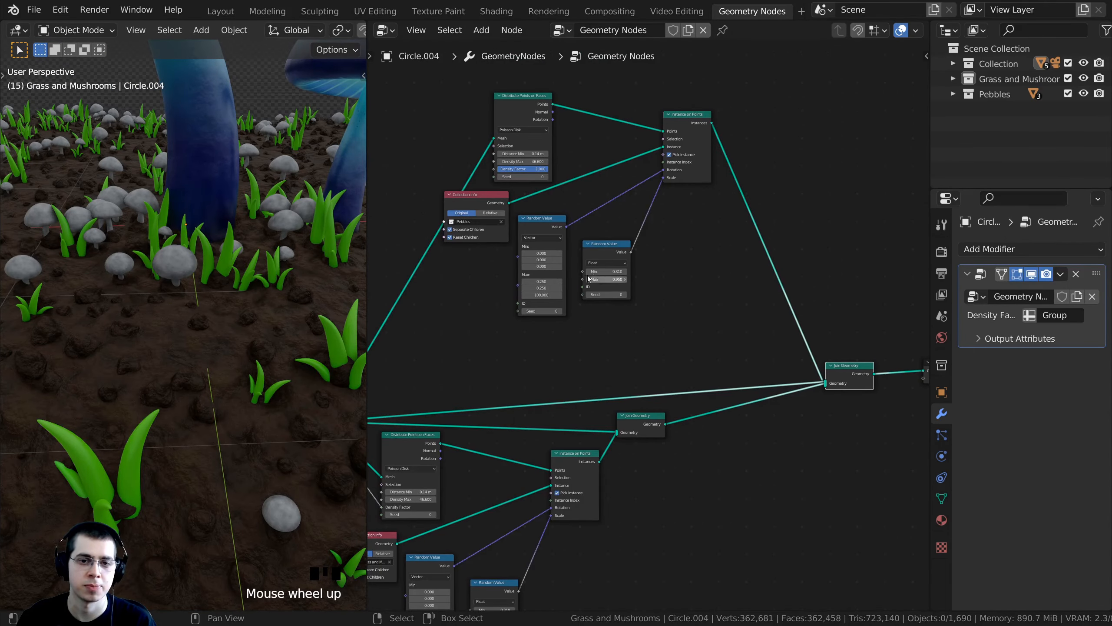
Change the Pebbles branch's rotation Random Value node to Float and reconnect it to the Rotation input of Instance on Points.
{"action": "middle_click_drag", "start_coordinate": [573, 227], "coordinate": [579, 311]}
{"action": "scroll", "coordinate": [553, 256], "scroll_direction": "up", "scroll_amount": 3}
{"action": "scroll", "coordinate": [578, 289], "scroll_direction": "down", "scroll_amount": 3}
{"action": "scroll", "coordinate": [598, 323], "scroll_direction": "up", "scroll_amount": 2}
{"action": "scroll", "coordinate": [589, 309], "scroll_direction": "up", "scroll_amount": 2}
{"action": "scroll", "coordinate": [578, 293], "scroll_direction": "up", "scroll_amount": 3}
{"action": "left_click", "coordinate": [615, 277]}
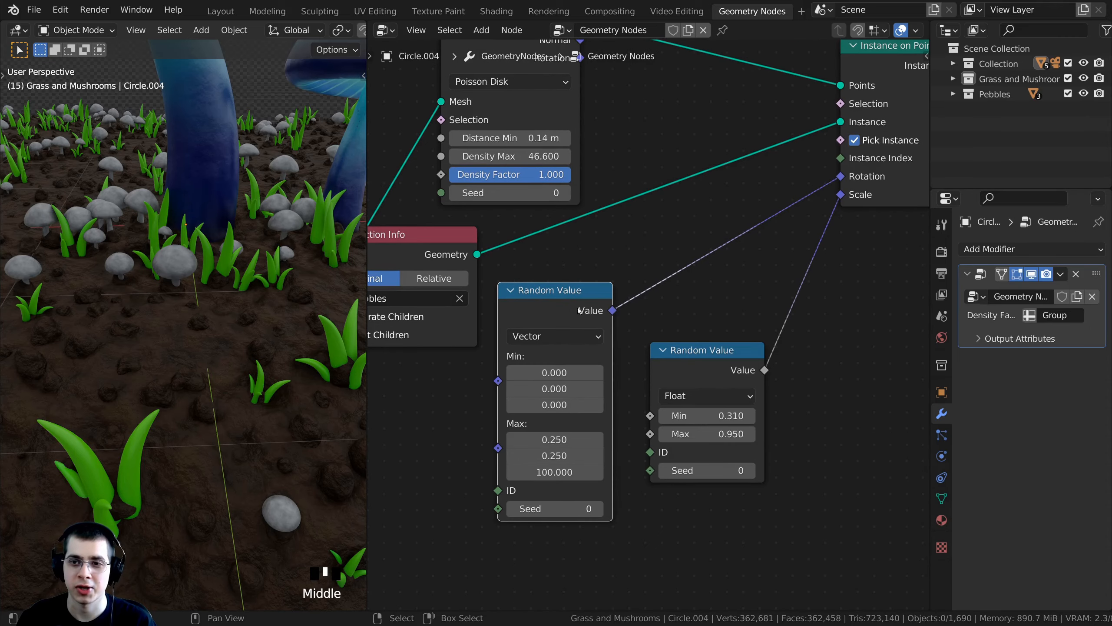
{"action": "left_click", "coordinate": [531, 336]}
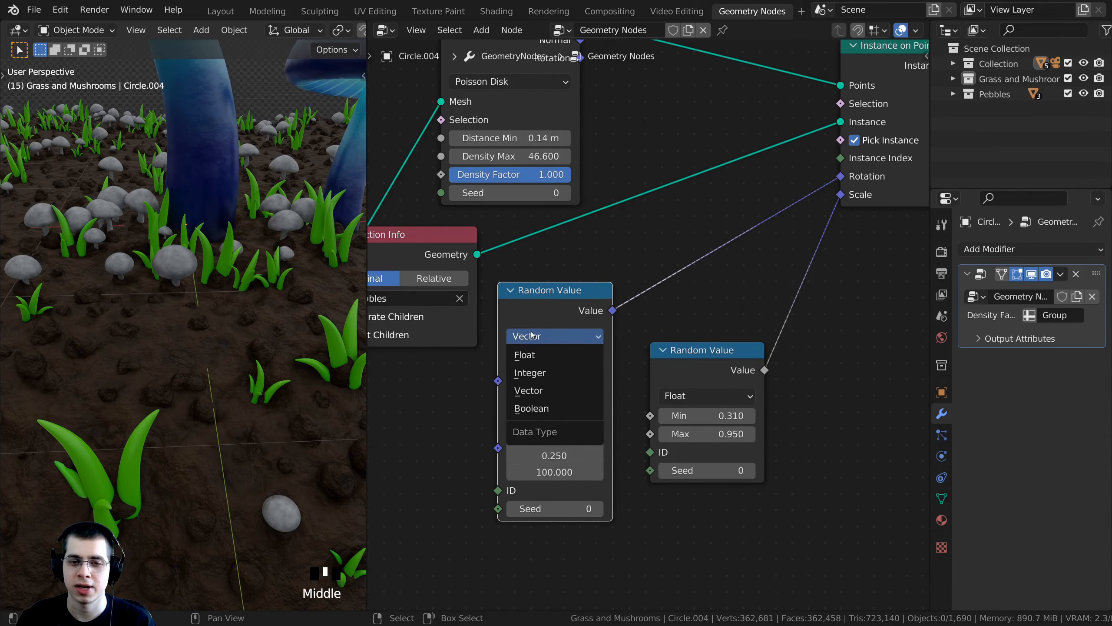
{"action": "left_click", "coordinate": [539, 356]}
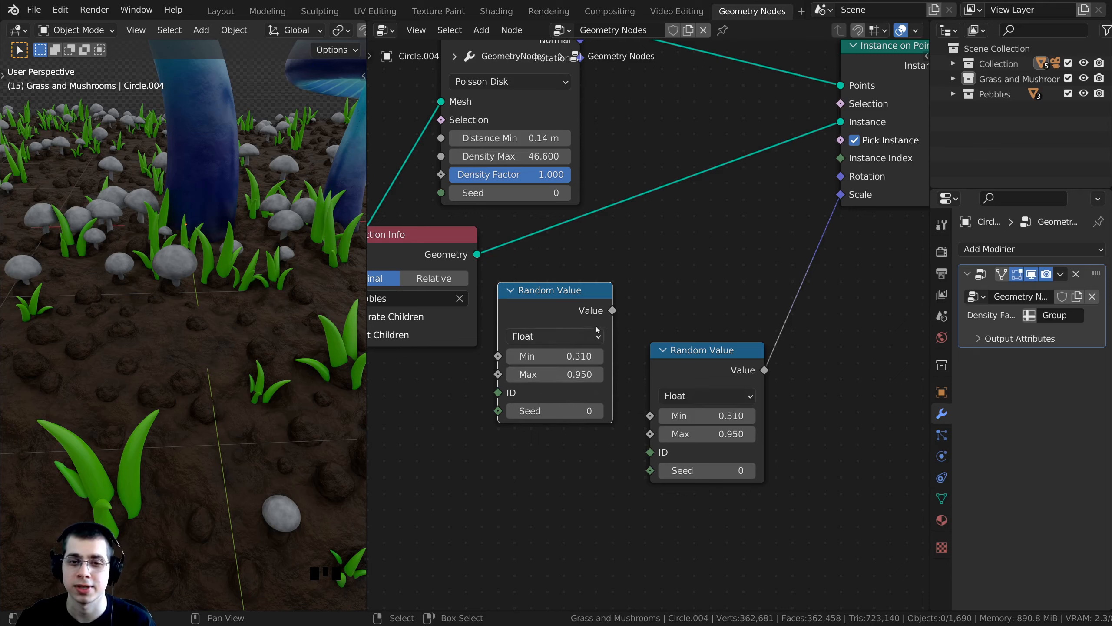
{"action": "left_click_drag", "start_coordinate": [613, 310], "coordinate": [845, 177]}
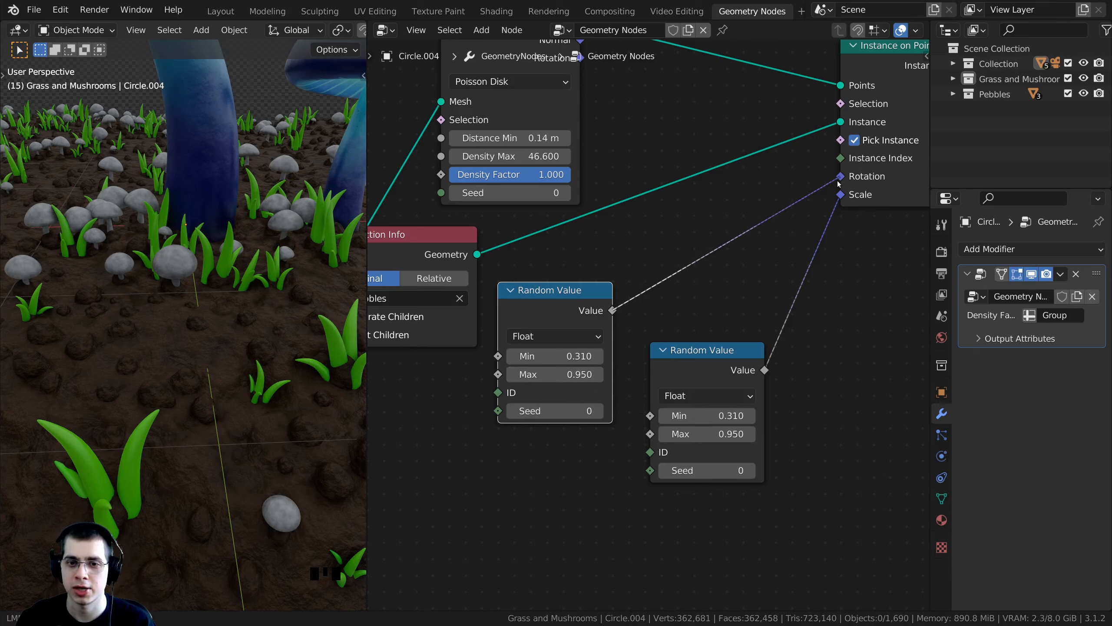
Set the Pebbles rotation Random Value to Min 0.1 and Max 100, and check the pebbles in the viewport.
{"action": "left_click", "coordinate": [544, 356]}
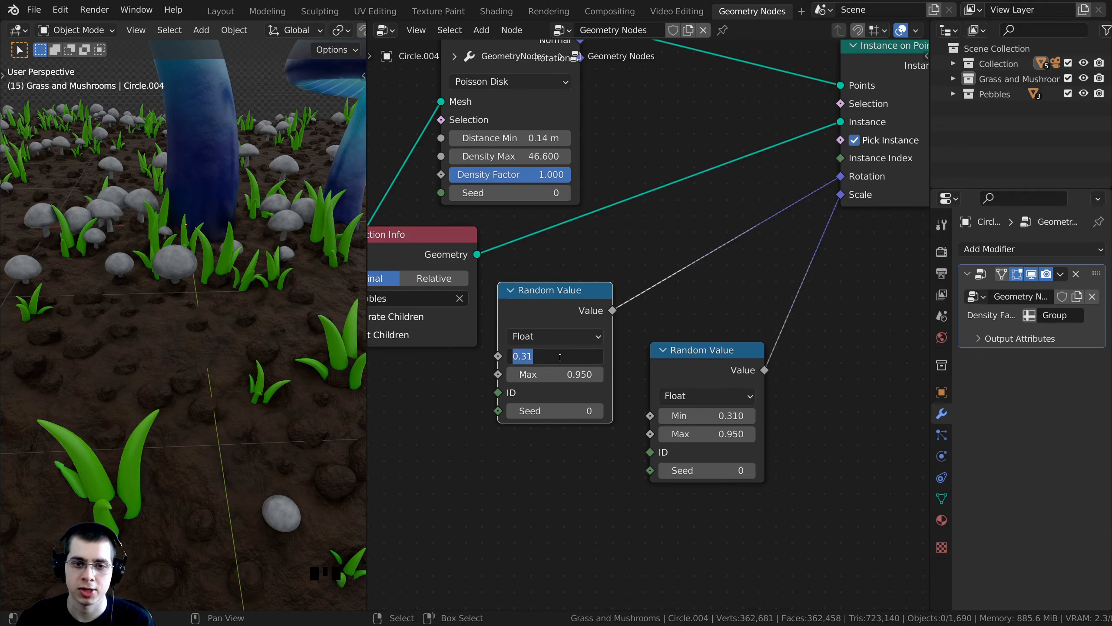
{"action": "left_click", "coordinate": [564, 372]}
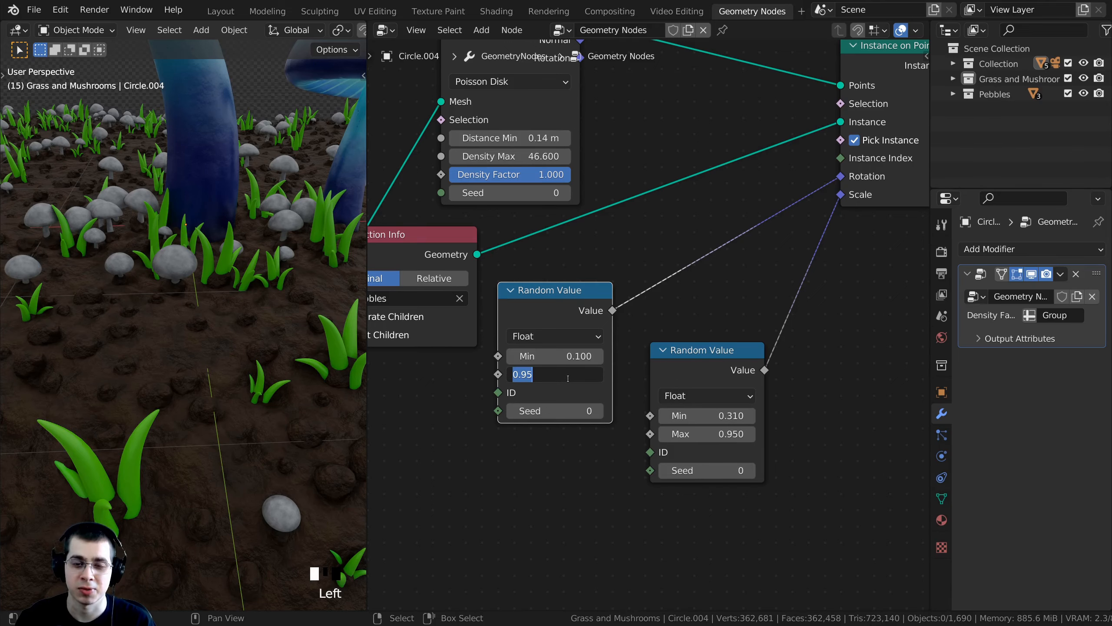
{"action": "key", "text": "Return"}
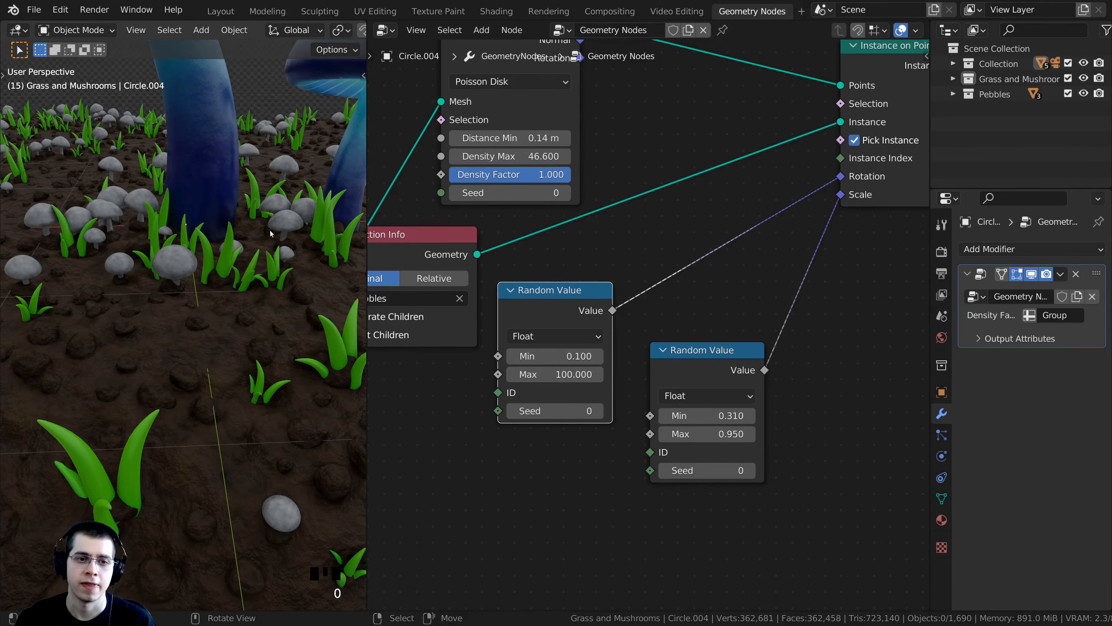
{"action": "middle_click_drag", "start_coordinate": [270, 229], "coordinate": [244, 326]}
{"action": "scroll", "coordinate": [314, 343], "scroll_direction": "up", "scroll_amount": 2}
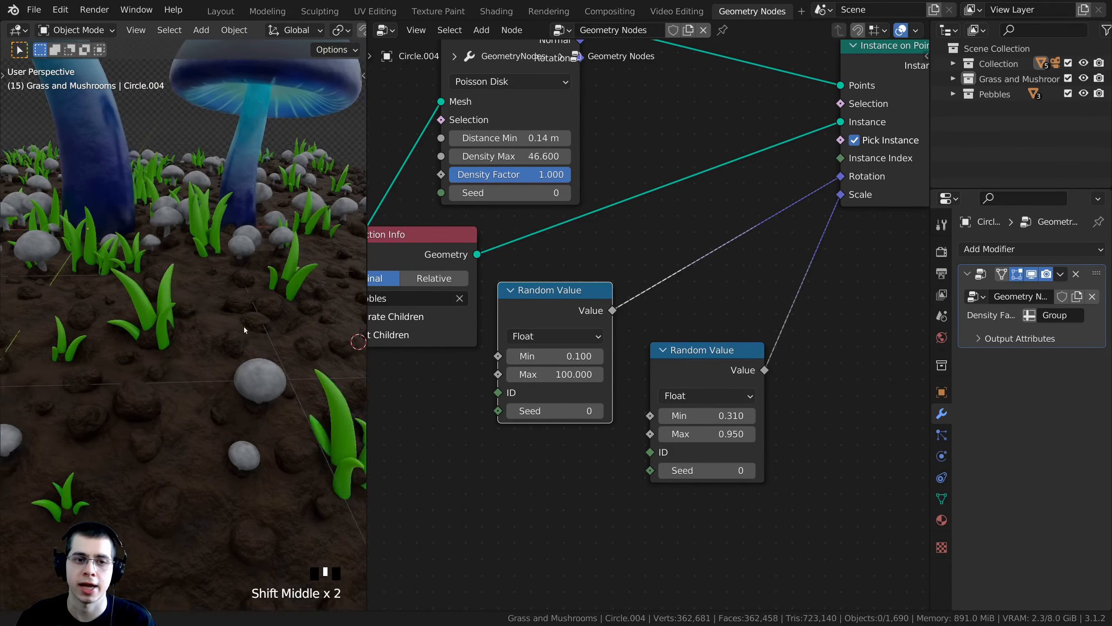
Set the Random Value driving the pebbles' scale to Min 0.38 and Max 0.53, checking their size on the ground.
{"action": "middle_click_drag", "start_coordinate": [624, 317], "coordinate": [580, 317], "text": "shift"}
{"action": "left_click", "coordinate": [652, 360]}
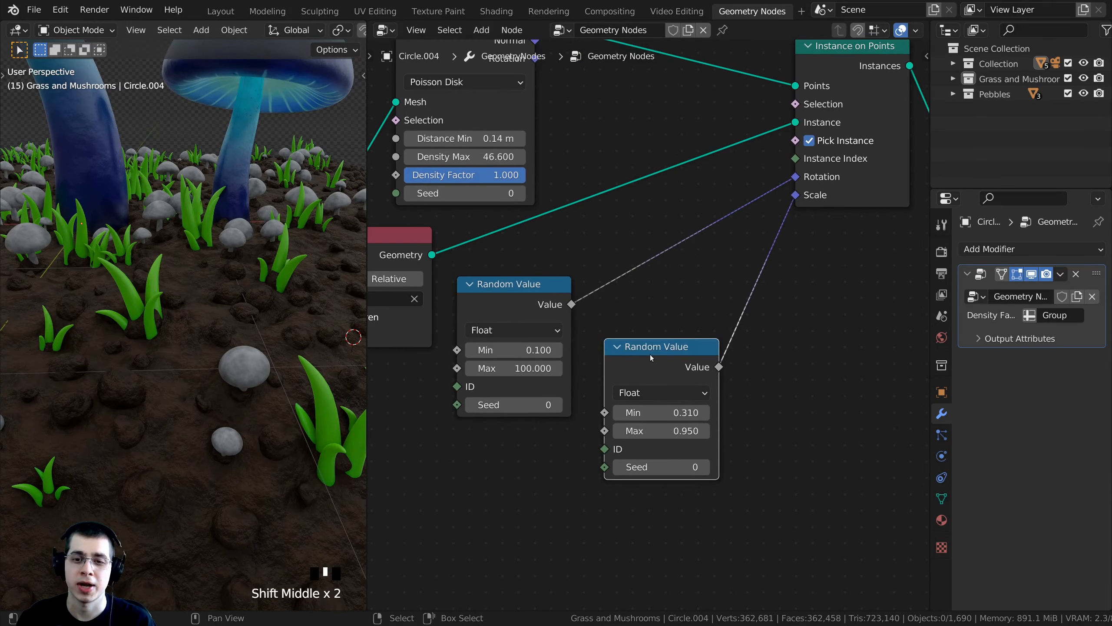
{"action": "mouse_move", "coordinate": [245, 377]}
{"action": "middle_mouse_down"}
{"action": "mouse_move", "coordinate": [226, 392]}
{"action": "mouse_move", "coordinate": [256, 362]}
{"action": "middle_mouse_up"}
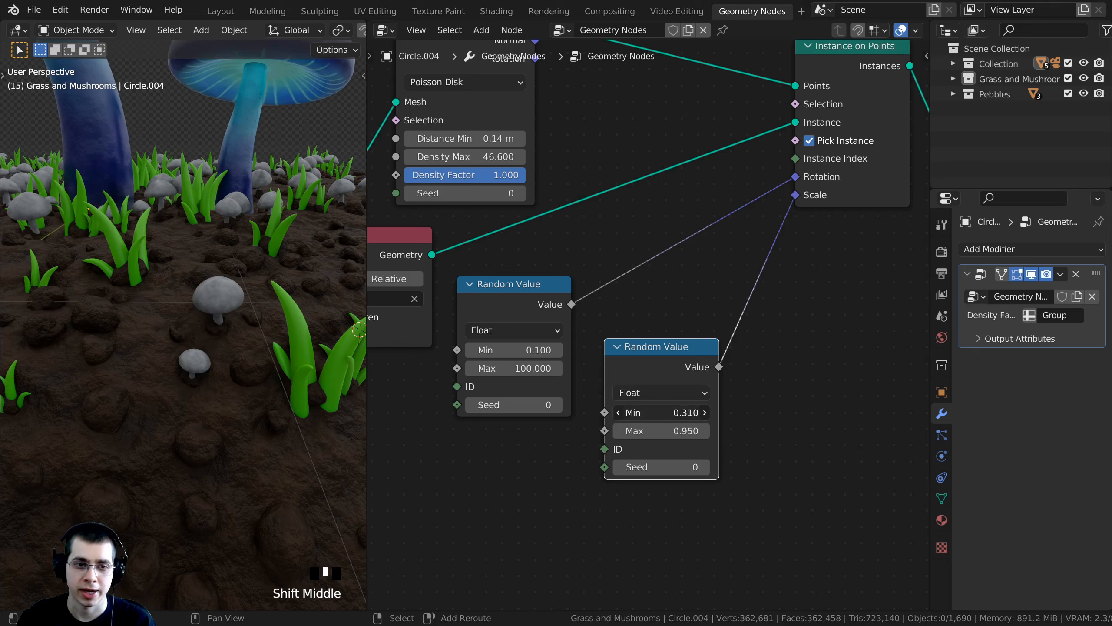
{"action": "left_click_drag", "start_coordinate": [661, 413], "coordinate": [728, 412], "text": "shift"}
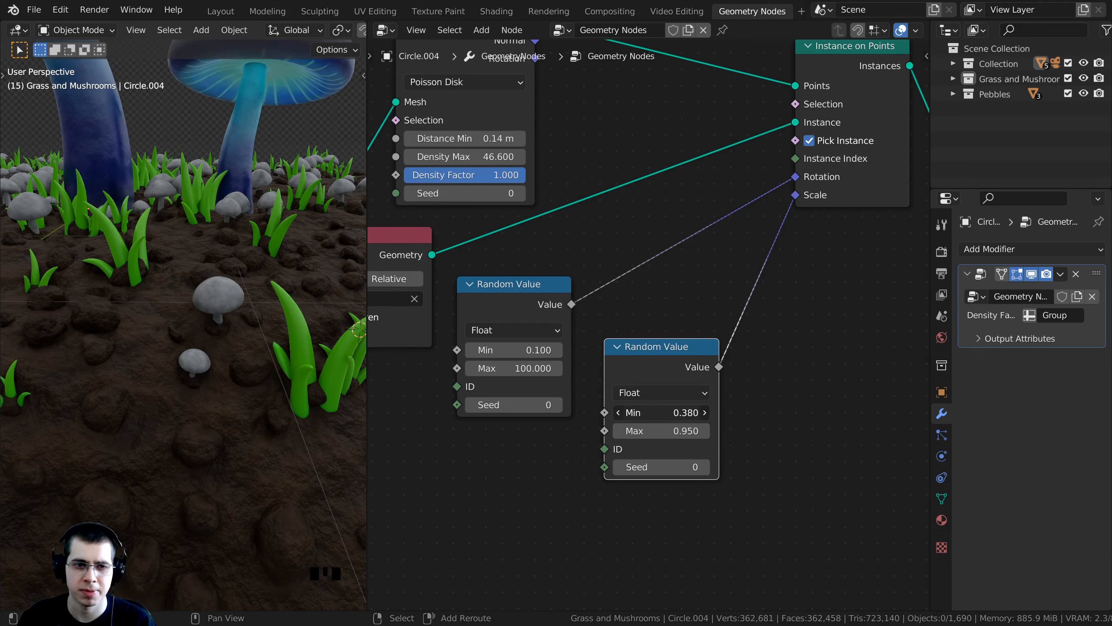
{"action": "left_click_drag", "start_coordinate": [665, 431], "coordinate": [634, 431]}
{"action": "middle_click_drag", "start_coordinate": [655, 398], "coordinate": [647, 373]}
{"action": "scroll", "coordinate": [647, 373], "scroll_direction": "up", "scroll_amount": 2}
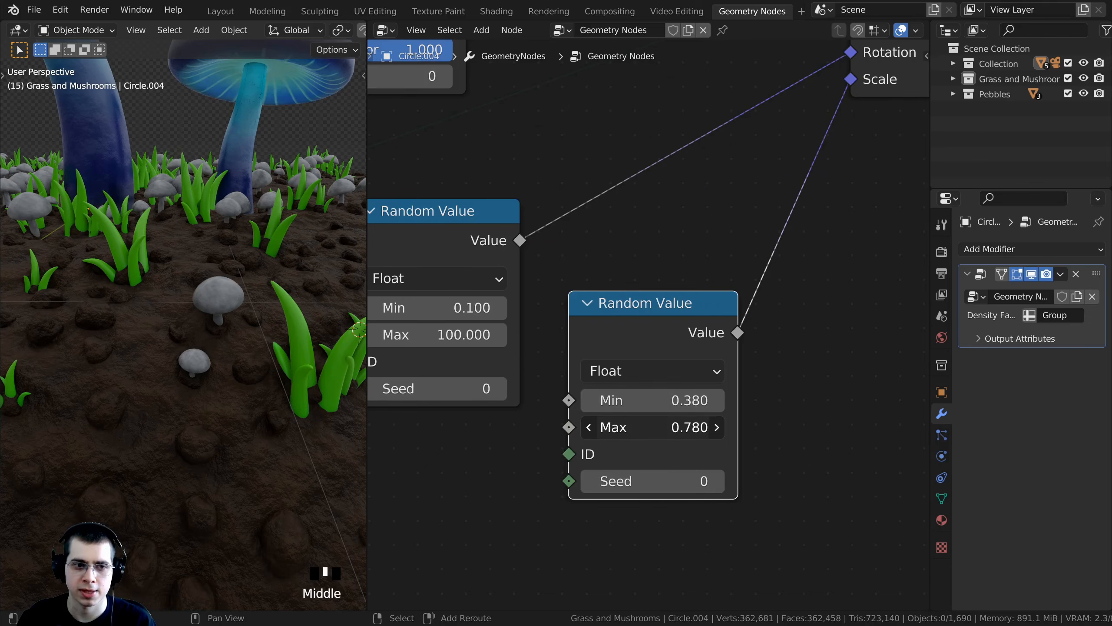
{"action": "left_click_drag", "start_coordinate": [652, 427], "coordinate": [629, 427], "text": "shift"}
{"action": "scroll", "coordinate": [266, 417], "scroll_direction": "down", "scroll_amount": 2}
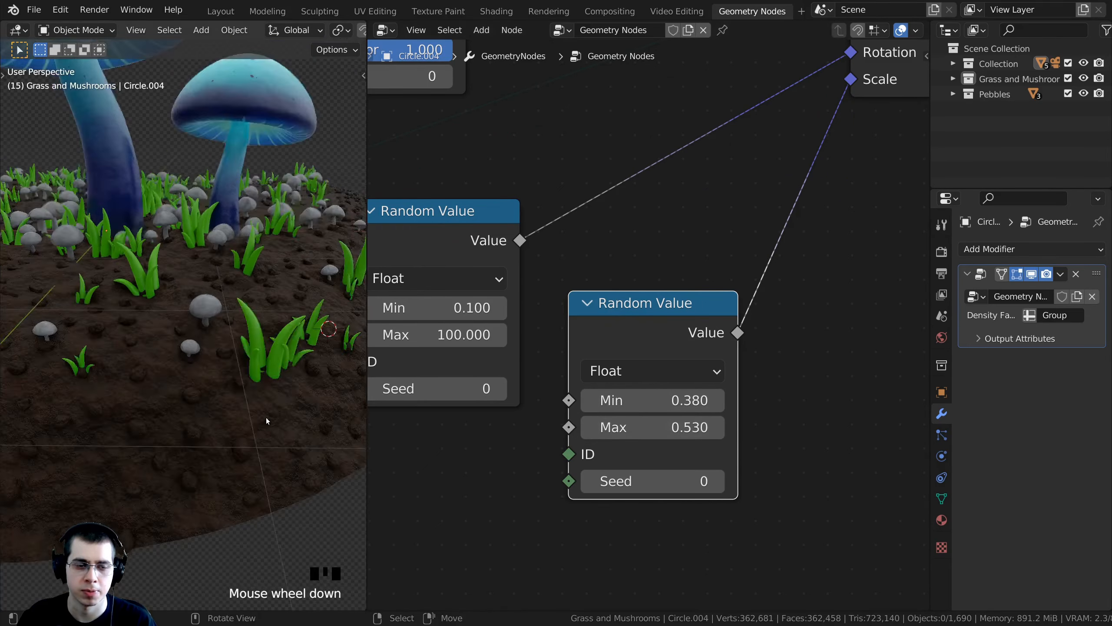
Switch the viewport to Solid shading and set the Max of the pebbles' scale Random Value to 0.46.
{"action": "middle_click_drag", "start_coordinate": [265, 417], "coordinate": [223, 331]}
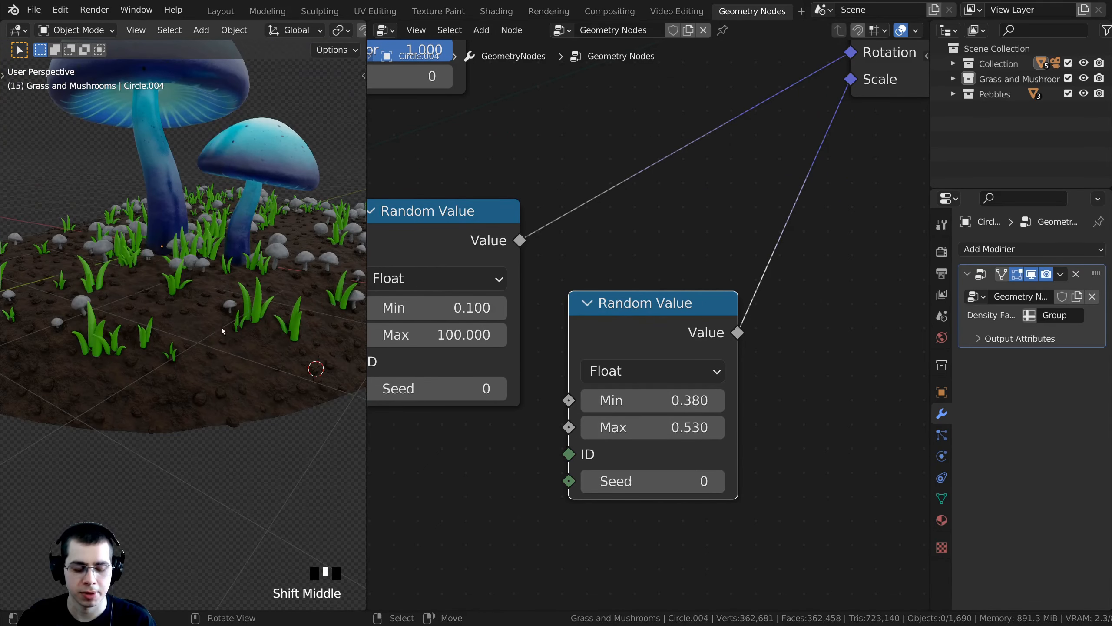
{"action": "key", "text": "z"}
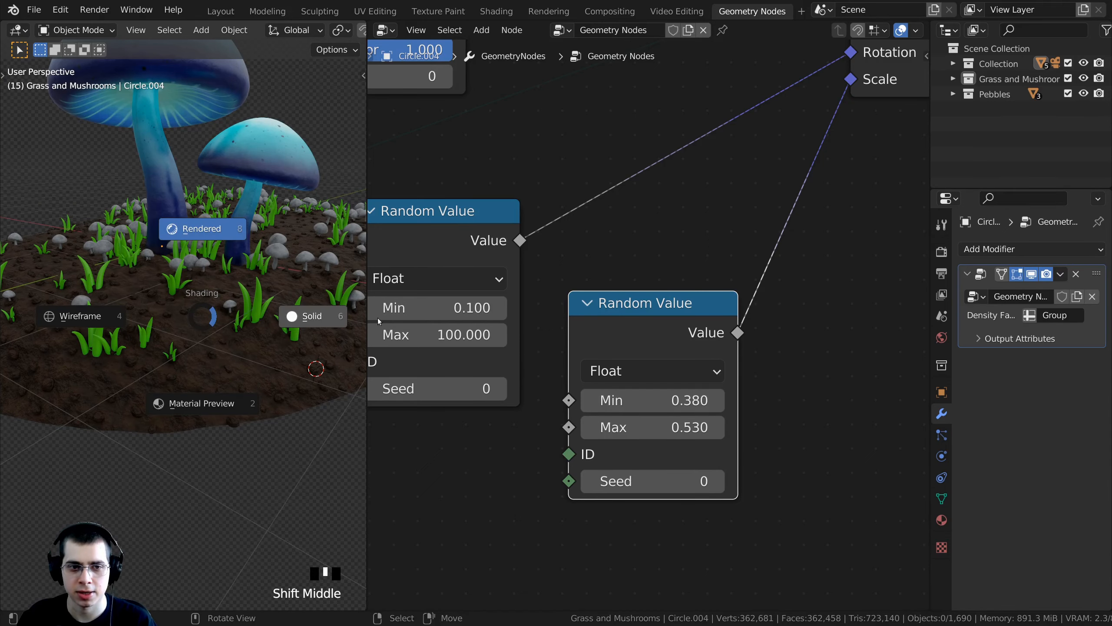
{"action": "left_click", "coordinate": [306, 316]}
{"action": "scroll", "coordinate": [263, 315], "scroll_direction": "up", "scroll_amount": 2}
{"action": "left_click_drag", "start_coordinate": [667, 435], "coordinate": [637, 435], "text": "shift"}
{"action": "scroll", "coordinate": [289, 311], "scroll_direction": "down", "scroll_amount": 4}
{"action": "middle_click_drag", "start_coordinate": [289, 311], "coordinate": [328, 287]}
{"action": "scroll", "coordinate": [484, 336], "scroll_direction": "up", "scroll_amount": 1}
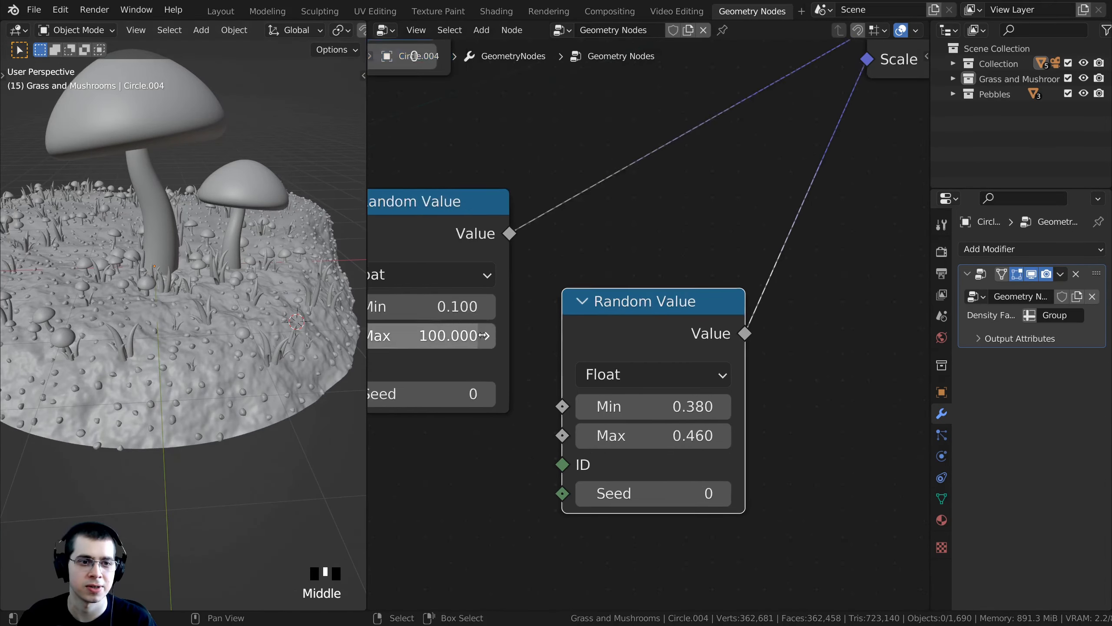
Set Distance Min to 0 m on the Distribute Points on Faces node of the Pebbles branch.
{"action": "scroll", "coordinate": [483, 336], "scroll_direction": "down", "scroll_amount": 2}
{"action": "scroll", "coordinate": [605, 195], "scroll_direction": "up", "scroll_amount": 1}
{"action": "scroll", "coordinate": [621, 205], "scroll_direction": "down", "scroll_amount": 1}
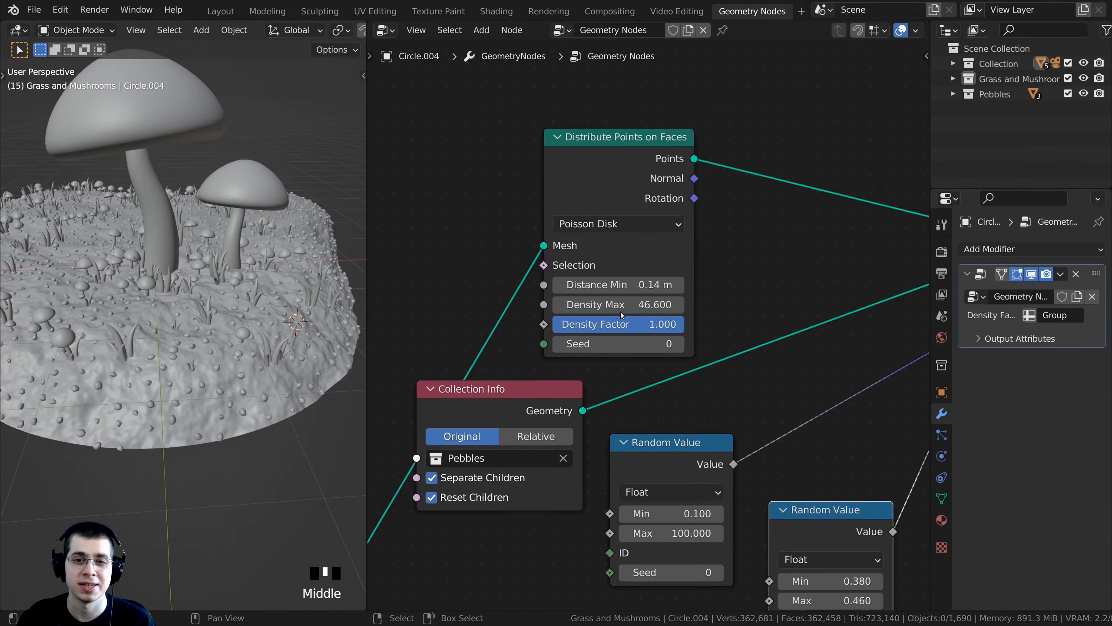
{"action": "left_click", "coordinate": [620, 204]}
{"action": "left_click_drag", "start_coordinate": [613, 132], "coordinate": [615, 124]}
{"action": "scroll", "coordinate": [630, 155], "scroll_direction": "up", "scroll_amount": 1}
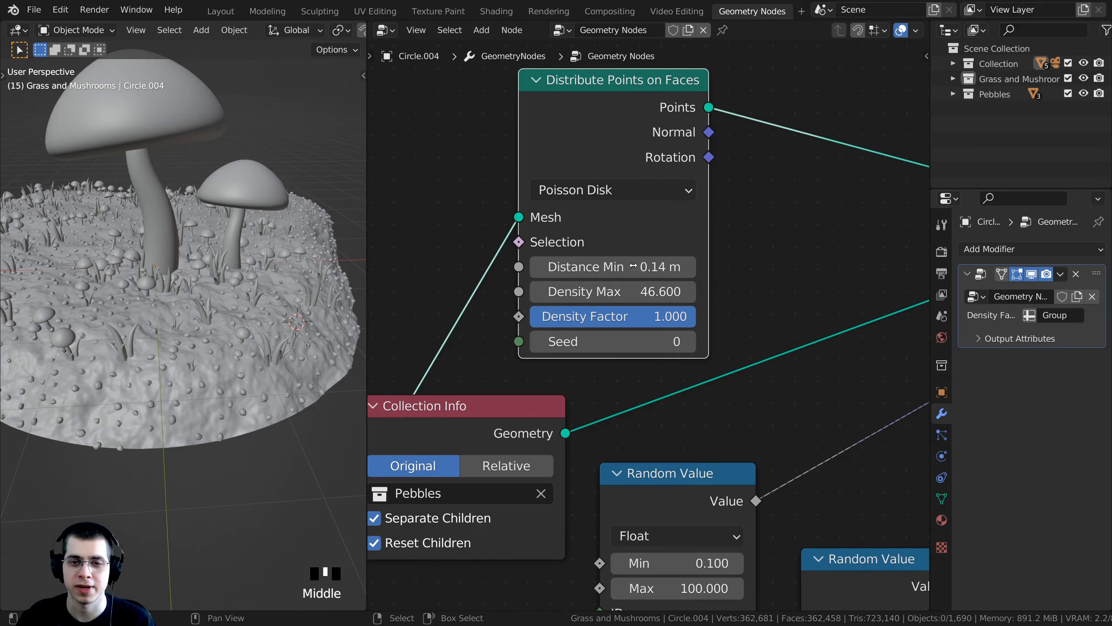
{"action": "key", "text": "Return"}
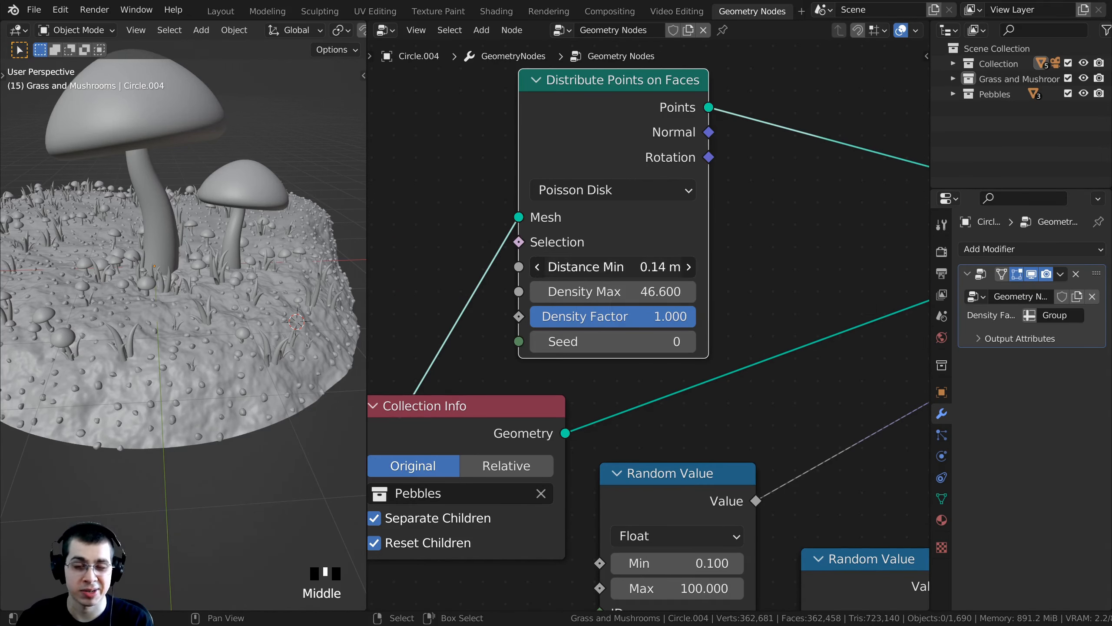
{"action": "type", "text": "0"}
{"action": "left_click", "coordinate": [263, 354]}
Examine the pebbles' spacing and overlap on the ground up close.
{"action": "scroll", "coordinate": [263, 354], "scroll_direction": "up", "scroll_amount": 2}
{"action": "middle_click_drag", "start_coordinate": [262, 354], "coordinate": [261, 297], "text": "shift"}
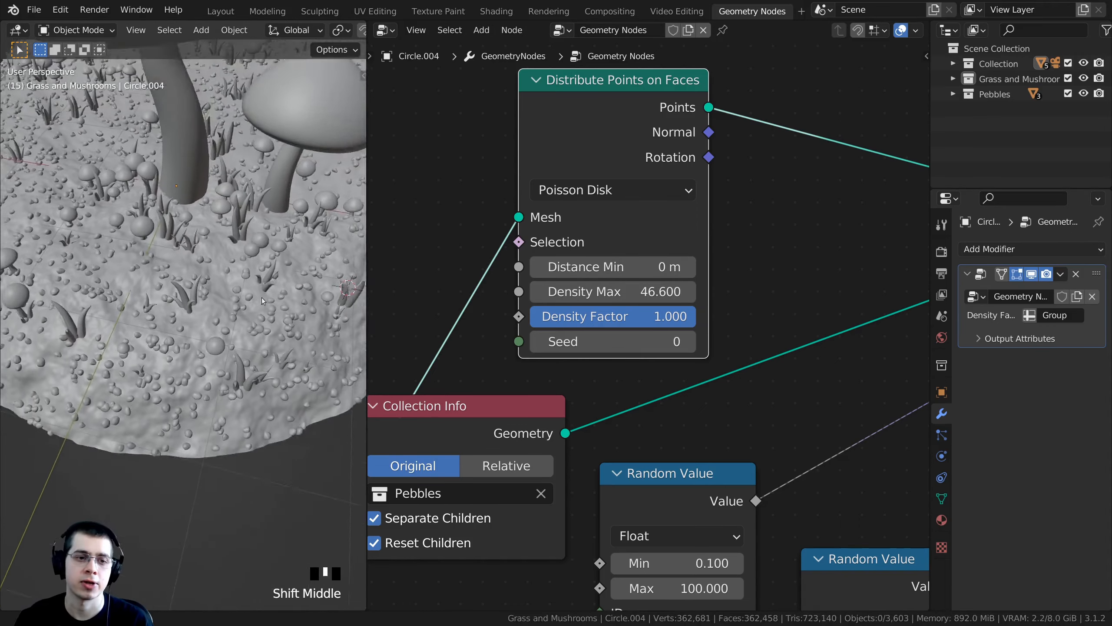
{"action": "scroll", "coordinate": [276, 437], "scroll_direction": "up", "scroll_amount": 2}
{"action": "scroll", "coordinate": [161, 321], "scroll_direction": "up", "scroll_amount": 1}
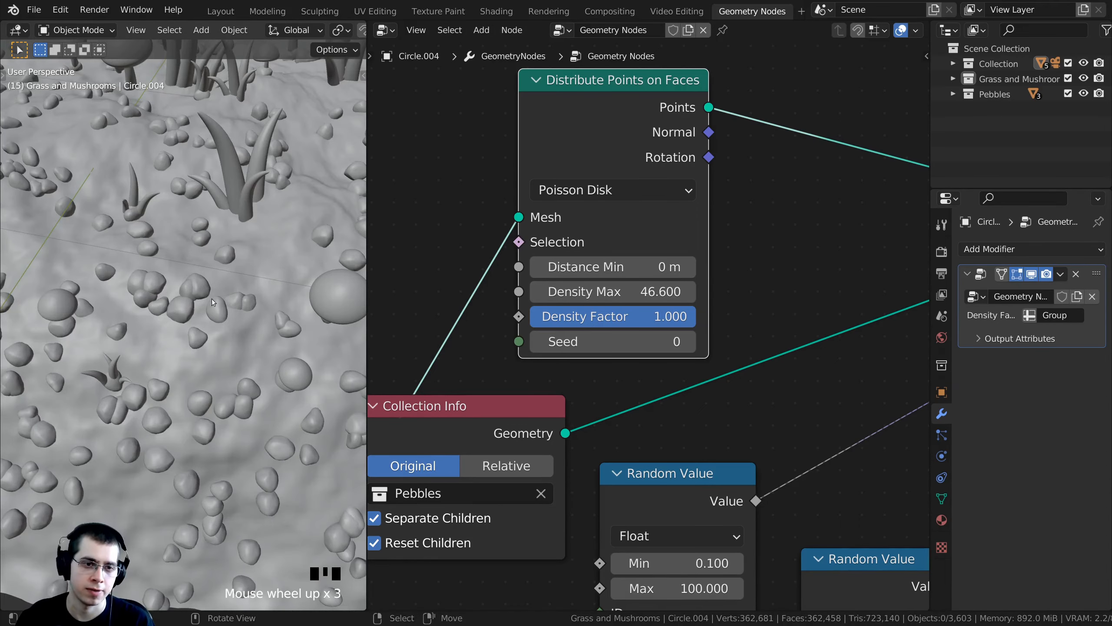
{"action": "scroll", "coordinate": [206, 306], "scroll_direction": "down", "scroll_amount": 1}
{"action": "middle_click_drag", "start_coordinate": [206, 306], "coordinate": [231, 286]}
{"action": "scroll", "coordinate": [232, 331], "scroll_direction": "up", "scroll_amount": 4}
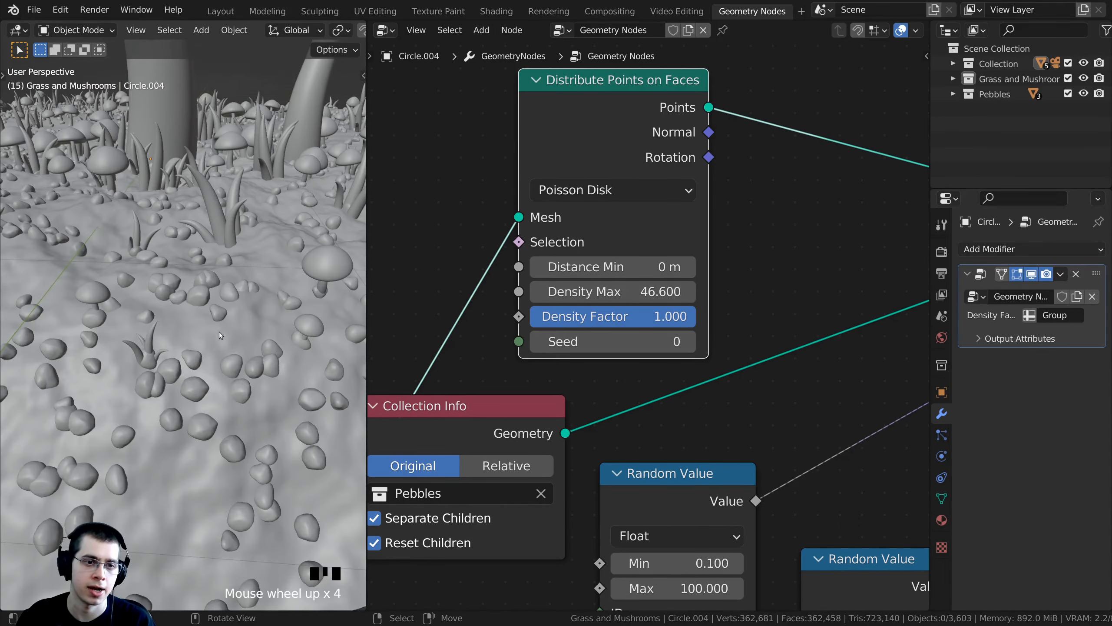
Set the Max of the Random Value driving the pebbles' scale to 0.28.
{"action": "scroll", "coordinate": [643, 452], "scroll_direction": "down", "scroll_amount": 5}
{"action": "middle_click_drag", "start_coordinate": [651, 452], "coordinate": [607, 364]}
{"action": "scroll", "coordinate": [613, 368], "scroll_direction": "up", "scroll_amount": 3}
{"action": "middle_click_drag", "start_coordinate": [788, 475], "coordinate": [669, 457]}
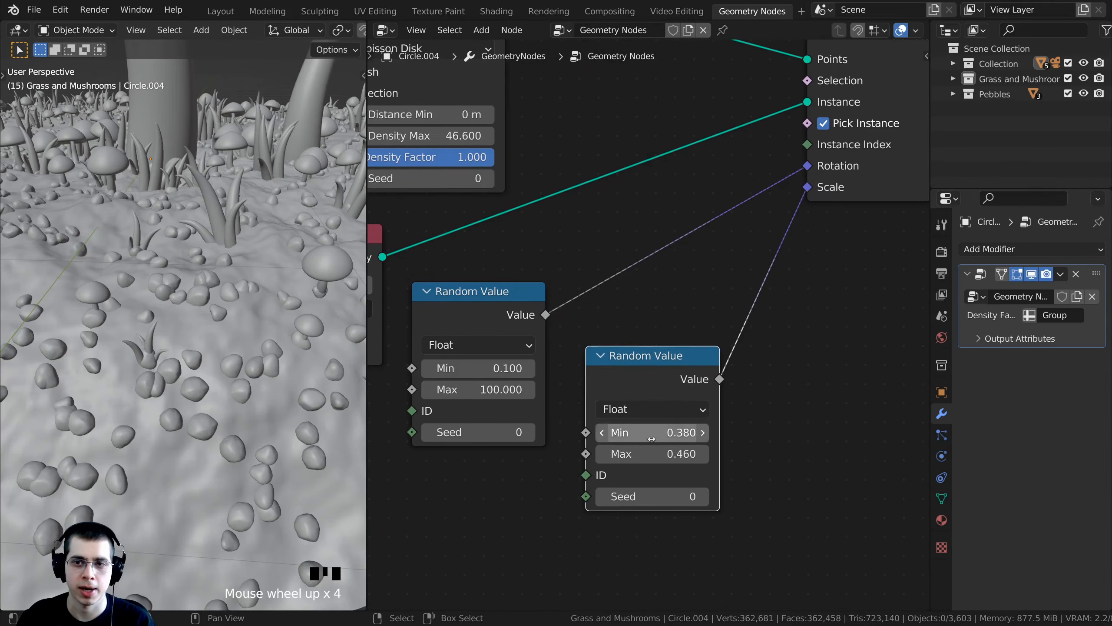
{"action": "left_click_drag", "start_coordinate": [653, 454], "coordinate": [613, 454], "text": "shift"}
Set Density Max to 89.1 on the Pebbles branch's Distribute Points on Faces node.
{"action": "middle_click_drag", "start_coordinate": [559, 307], "coordinate": [599, 394]}
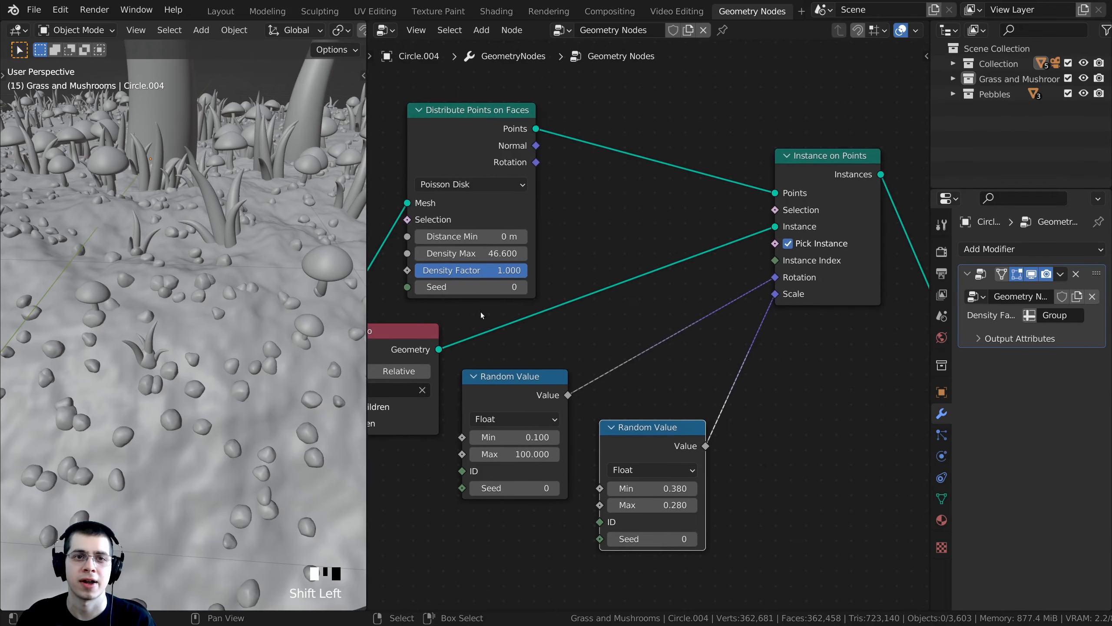
{"action": "middle_click_drag", "start_coordinate": [481, 118], "coordinate": [625, 256]}
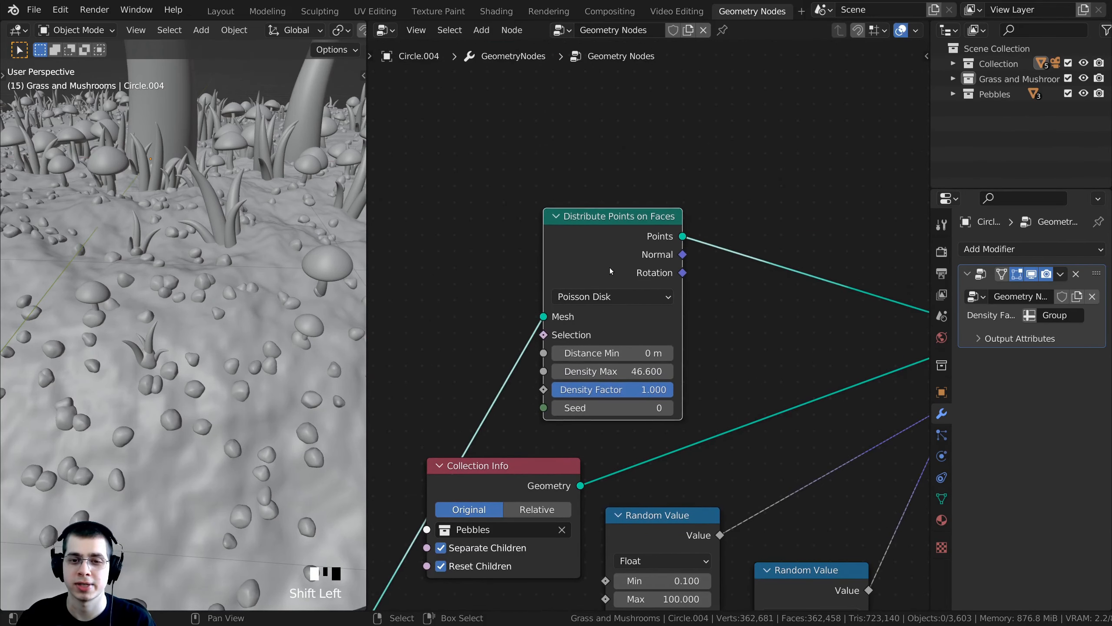
{"action": "middle_click_drag", "start_coordinate": [577, 326], "coordinate": [558, 226]}
{"action": "scroll", "coordinate": [567, 244], "scroll_direction": "up", "scroll_amount": 2}
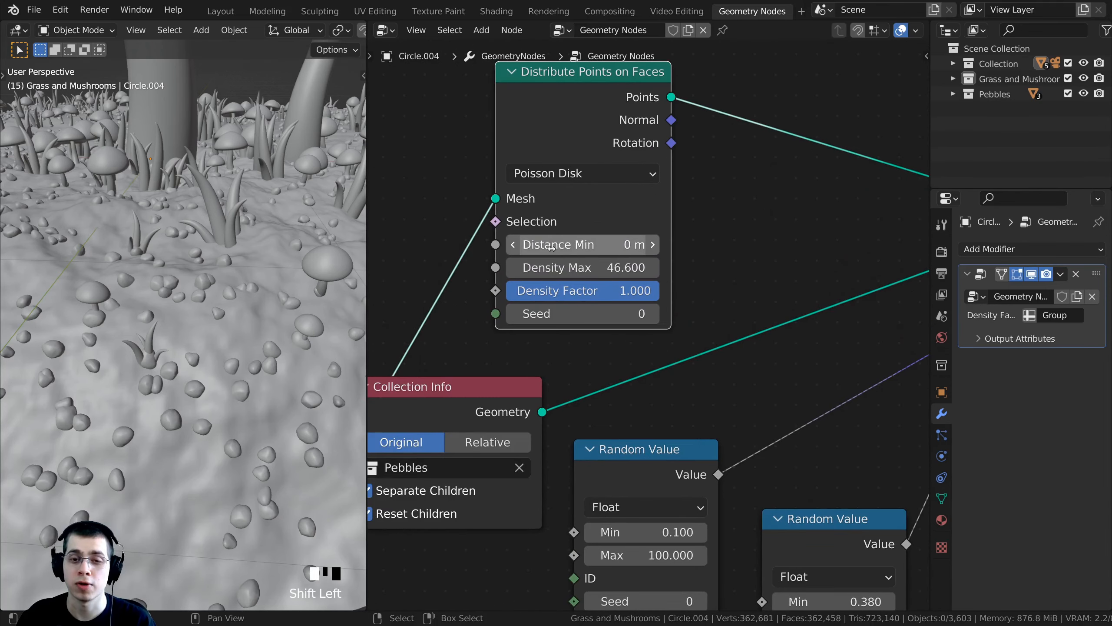
{"action": "left_click_drag", "start_coordinate": [582, 267], "coordinate": [648, 267]}
{"action": "scroll", "coordinate": [635, 350], "scroll_direction": "down", "scroll_amount": 1}
{"action": "scroll", "coordinate": [228, 413], "scroll_direction": "down", "scroll_amount": 2}
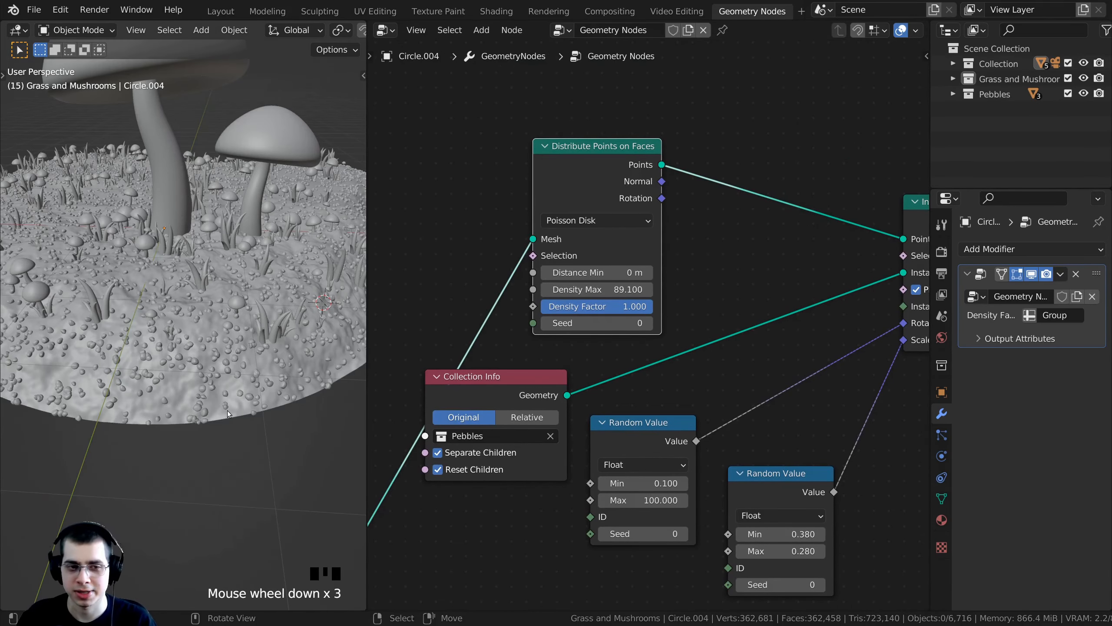
Show the scene through the camera in Rendered shading and widen the viewport to inspect the pebbles among the grass.
{"action": "key", "text": "KP_0"}
{"action": "middle_click_drag", "start_coordinate": [219, 411], "coordinate": [264, 407], "text": "shift"}
{"action": "scroll", "coordinate": [236, 478], "scroll_direction": "up", "scroll_amount": 2}
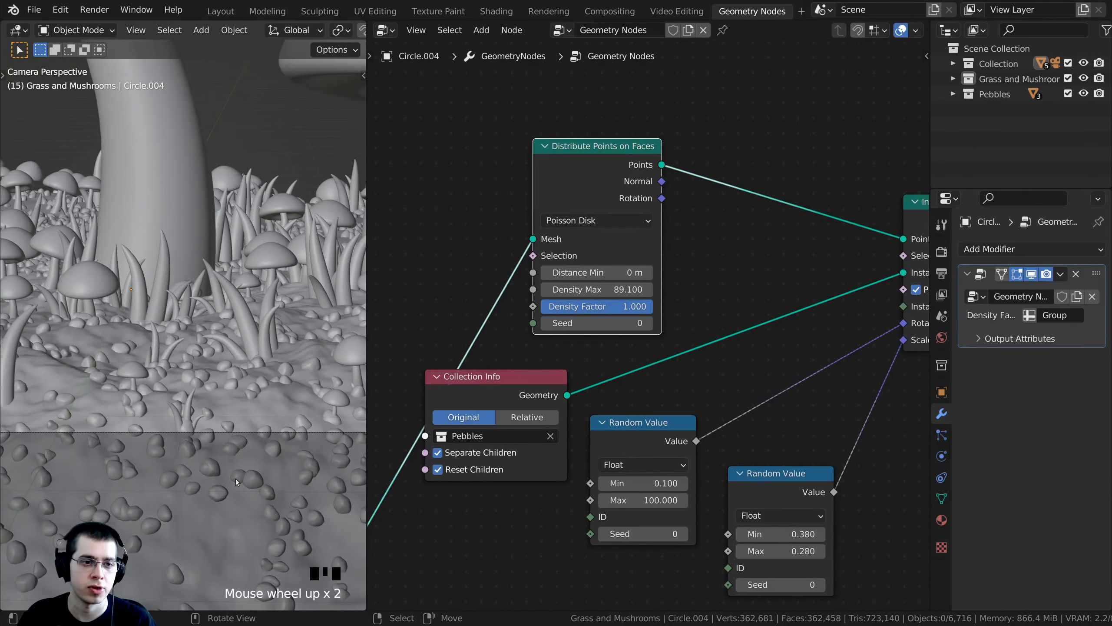
{"action": "key", "text": "z"}
{"action": "left_click", "coordinate": [250, 356]}
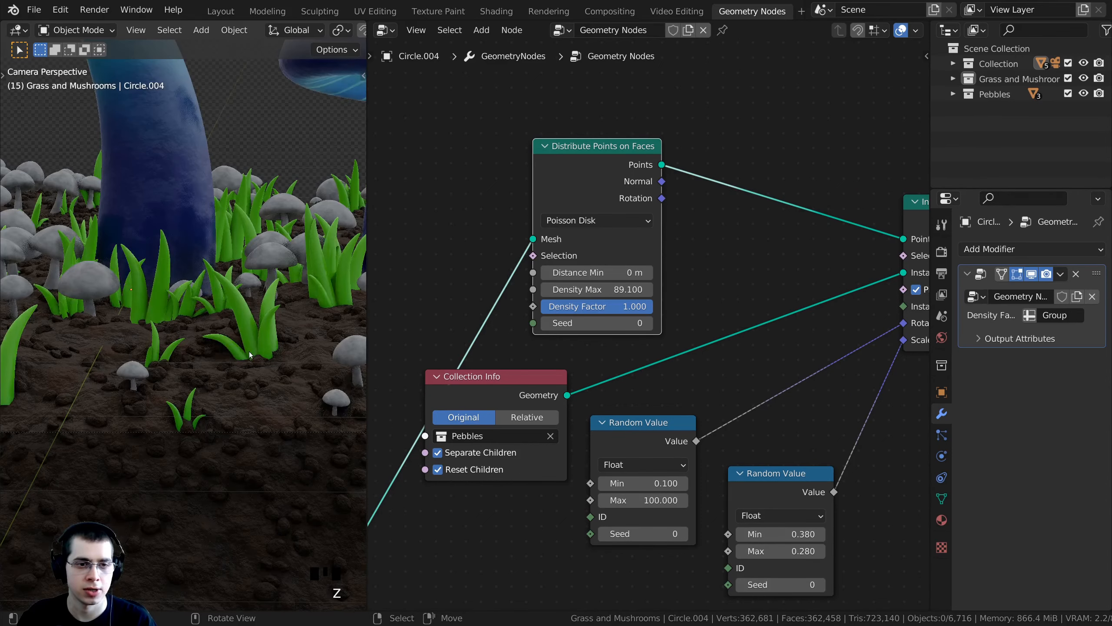
{"action": "scroll", "coordinate": [177, 375], "scroll_direction": "down", "scroll_amount": 2}
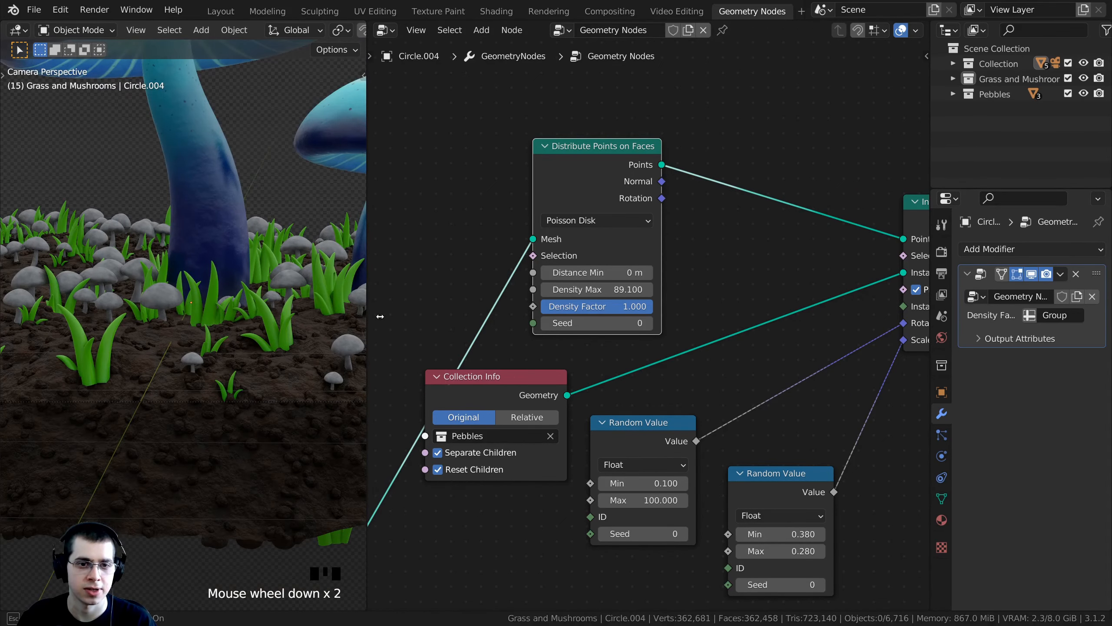
{"action": "left_click_drag", "start_coordinate": [368, 317], "coordinate": [502, 321]}
{"action": "middle_click_drag", "start_coordinate": [353, 321], "coordinate": [201, 294], "text": "shift"}
{"action": "scroll", "coordinate": [201, 294], "scroll_direction": "up", "scroll_amount": 4}
{"action": "scroll", "coordinate": [872, 456], "scroll_direction": "down", "scroll_amount": 1}
Adjust the Random Value driving the pebbles' scale to Min 0.21 and Max 0.41.
{"action": "middle_click_drag", "start_coordinate": [871, 456], "coordinate": [705, 334]}
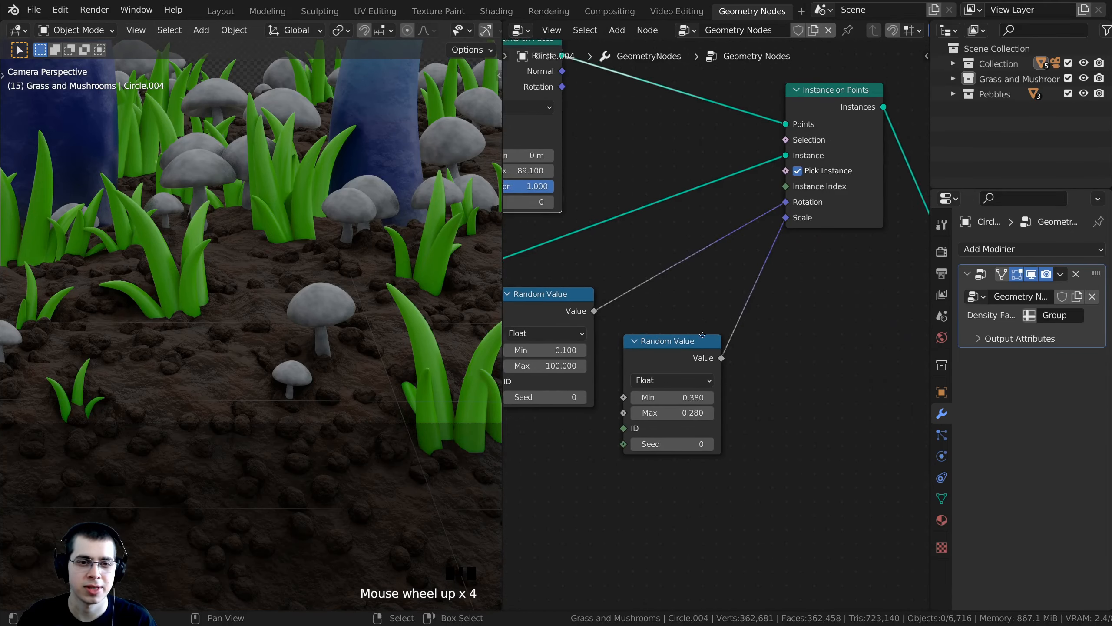
{"action": "scroll", "coordinate": [843, 226], "scroll_direction": "up", "scroll_amount": 3}
{"action": "middle_click_drag", "start_coordinate": [843, 227], "coordinate": [858, 243]}
{"action": "scroll", "coordinate": [687, 453], "scroll_direction": "up", "scroll_amount": 2}
{"action": "middle_click_drag", "start_coordinate": [687, 453], "coordinate": [700, 428]}
{"action": "left_click_drag", "start_coordinate": [700, 428], "coordinate": [667, 427], "text": "shift"}
{"action": "right_click", "coordinate": [699, 424]}
{"action": "left_click_drag", "start_coordinate": [698, 351], "coordinate": [694, 341]}
{"action": "left_click_drag", "start_coordinate": [693, 419], "coordinate": [683, 420]}
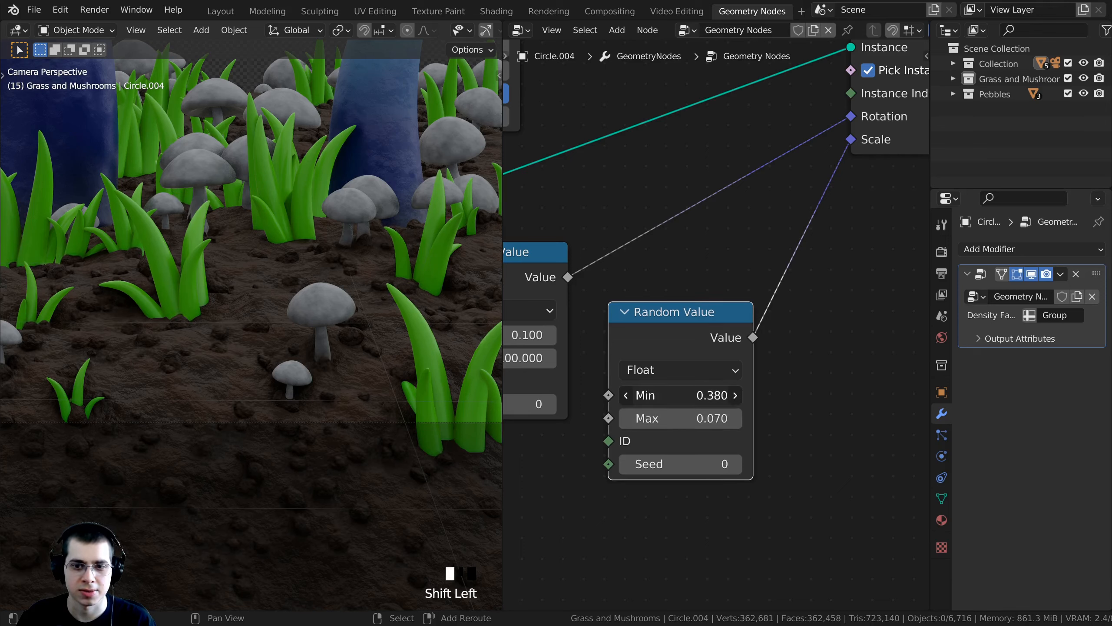
{"action": "left_click_drag", "start_coordinate": [697, 395], "coordinate": [681, 396], "text": "shift"}
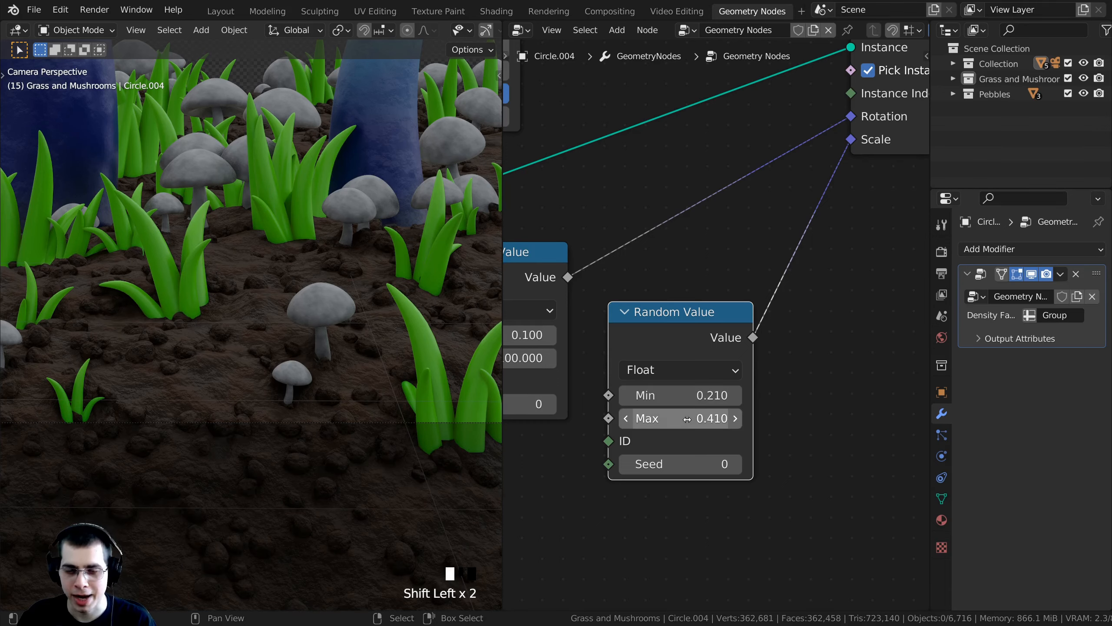
Round the pebbles' scale Random Value to Max 0.4 and Min 0.2.
{"action": "scroll", "coordinate": [688, 419], "scroll_direction": "up", "scroll_amount": 1}
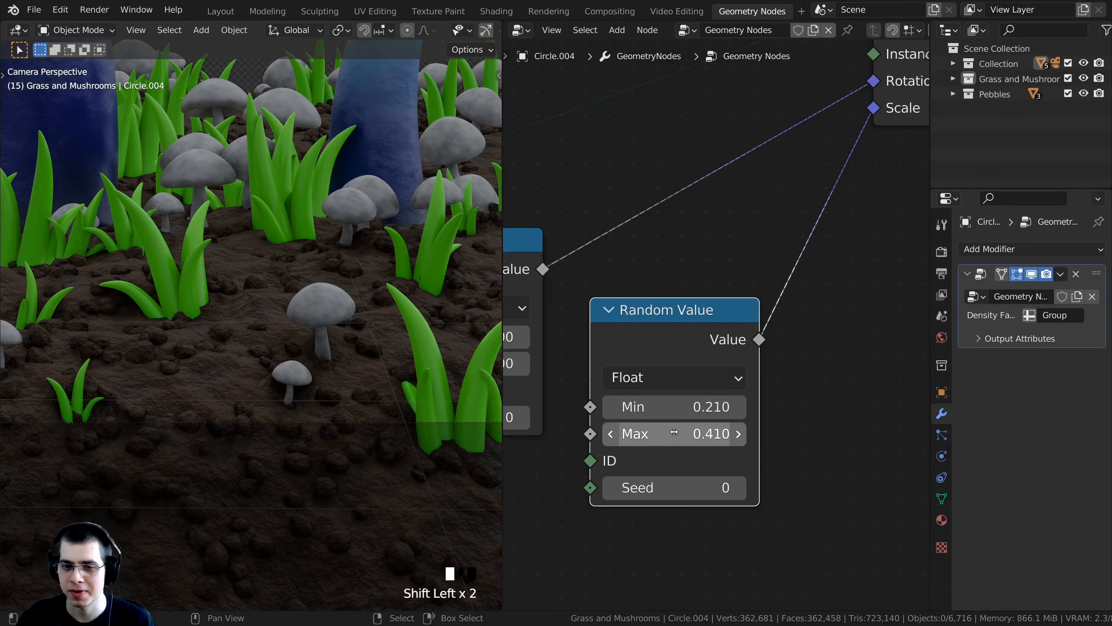
{"action": "left_click", "coordinate": [674, 432]}
{"action": "left_click", "coordinate": [682, 432]}
{"action": "key", "text": "BackSpace"}
{"action": "left_click", "coordinate": [568, 432]}
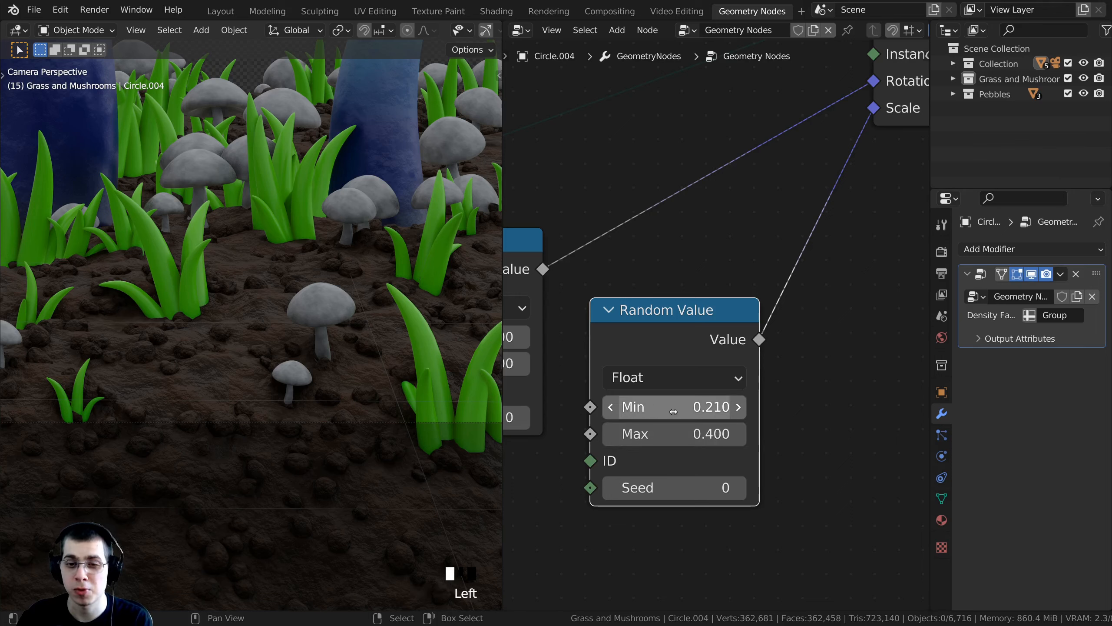
{"action": "left_click", "coordinate": [652, 407]}
{"action": "key", "text": "BackSpace"}
{"action": "left_click", "coordinate": [266, 348]}
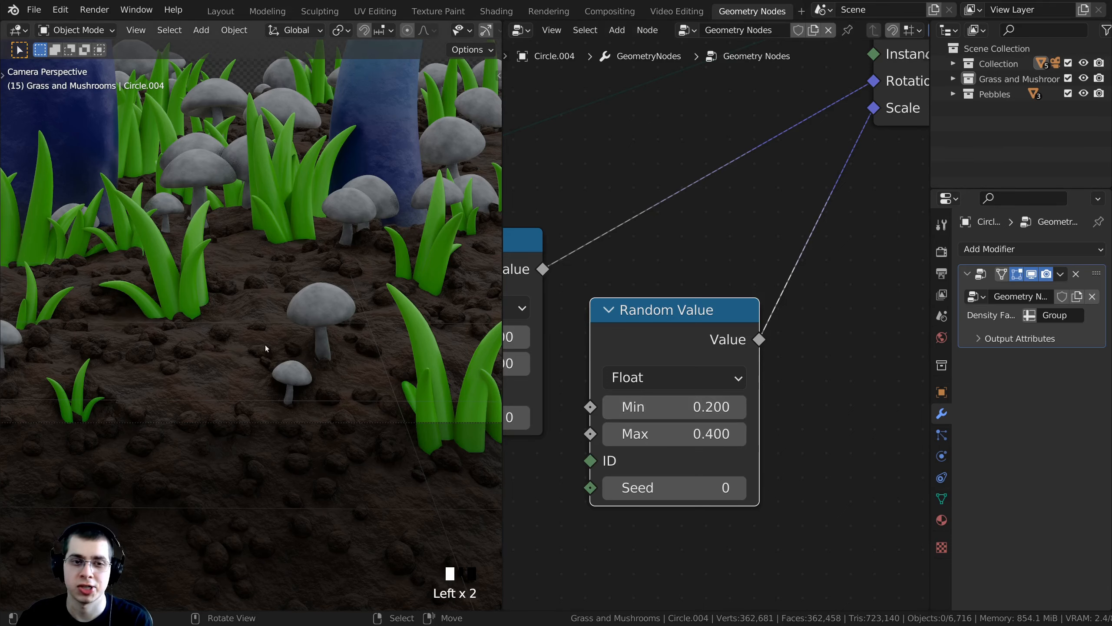
Set the Min of the pebbles' scale Random Value to 0.1 and check the size variation up close on the dirt.
{"action": "scroll", "coordinate": [258, 351], "scroll_direction": "down", "scroll_amount": 4}
{"action": "middle_click_drag", "start_coordinate": [257, 351], "coordinate": [363, 355], "text": "shift"}
{"action": "scroll", "coordinate": [718, 328], "scroll_direction": "up", "scroll_amount": 1}
{"action": "left_click", "coordinate": [687, 404]}
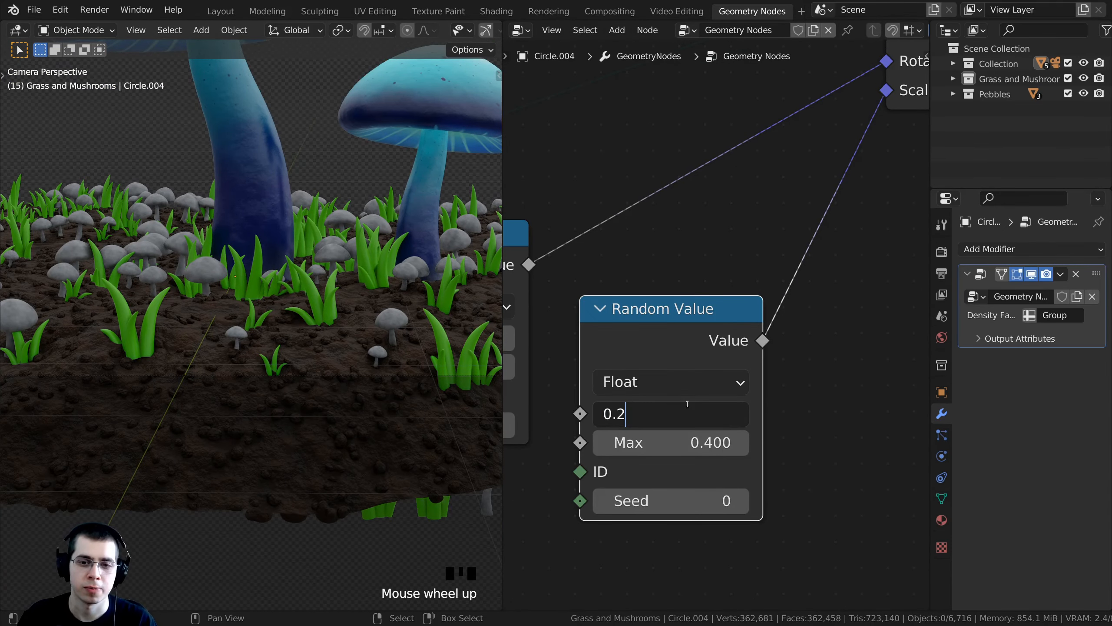
{"action": "key", "text": "Return"}
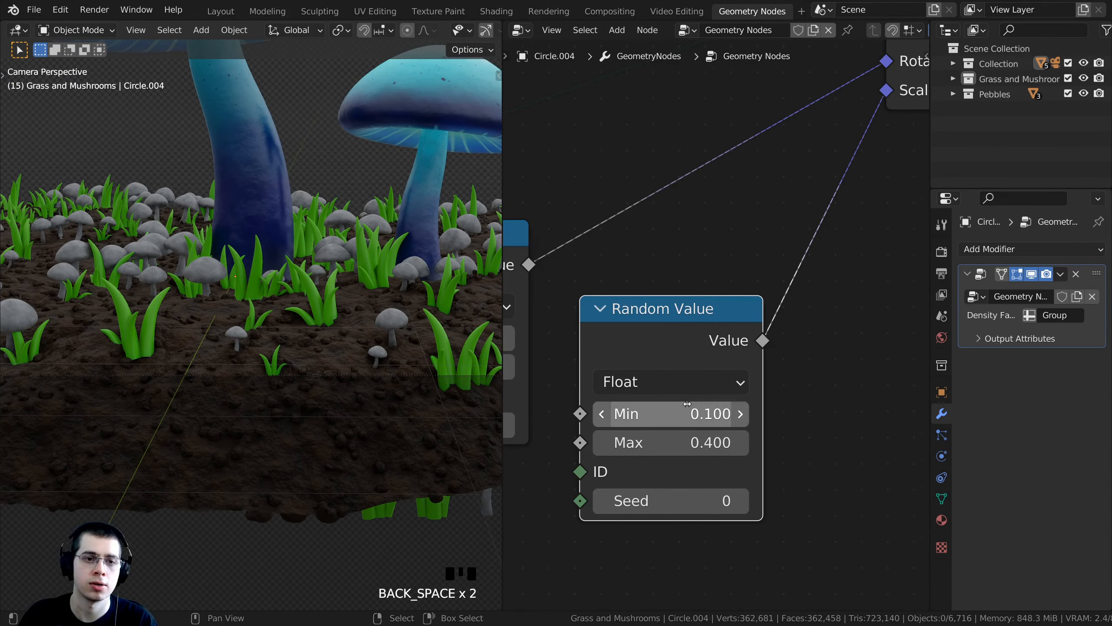
{"action": "middle_click_drag", "start_coordinate": [674, 452], "coordinate": [708, 396]}
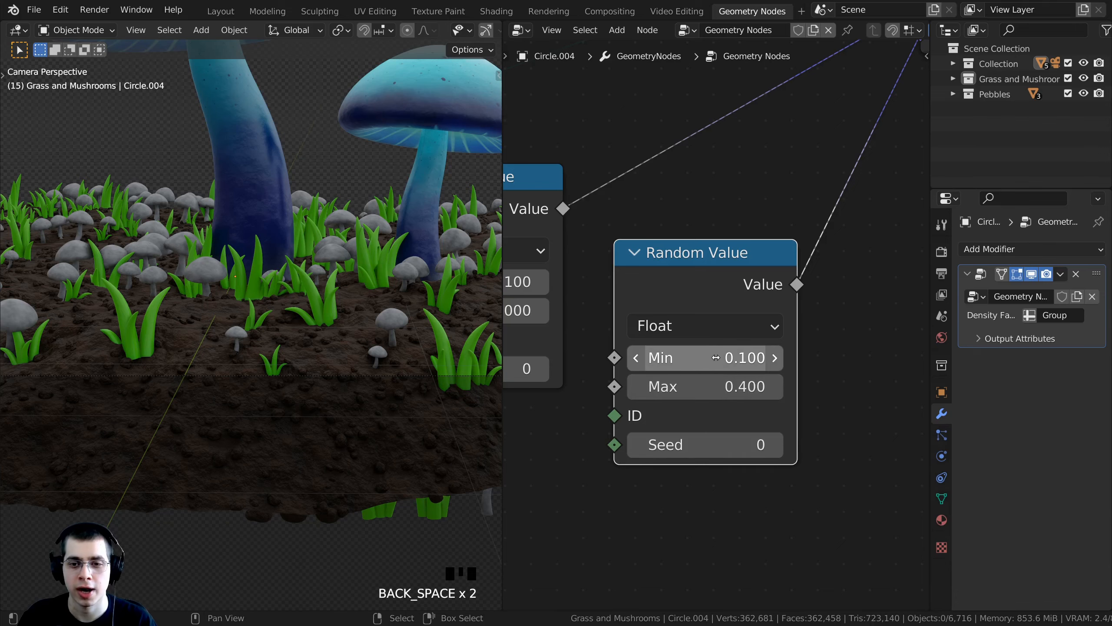
{"action": "middle_click_drag", "start_coordinate": [254, 407], "coordinate": [270, 395], "text": "shift"}
{"action": "scroll", "coordinate": [284, 331], "scroll_direction": "up", "scroll_amount": 7}
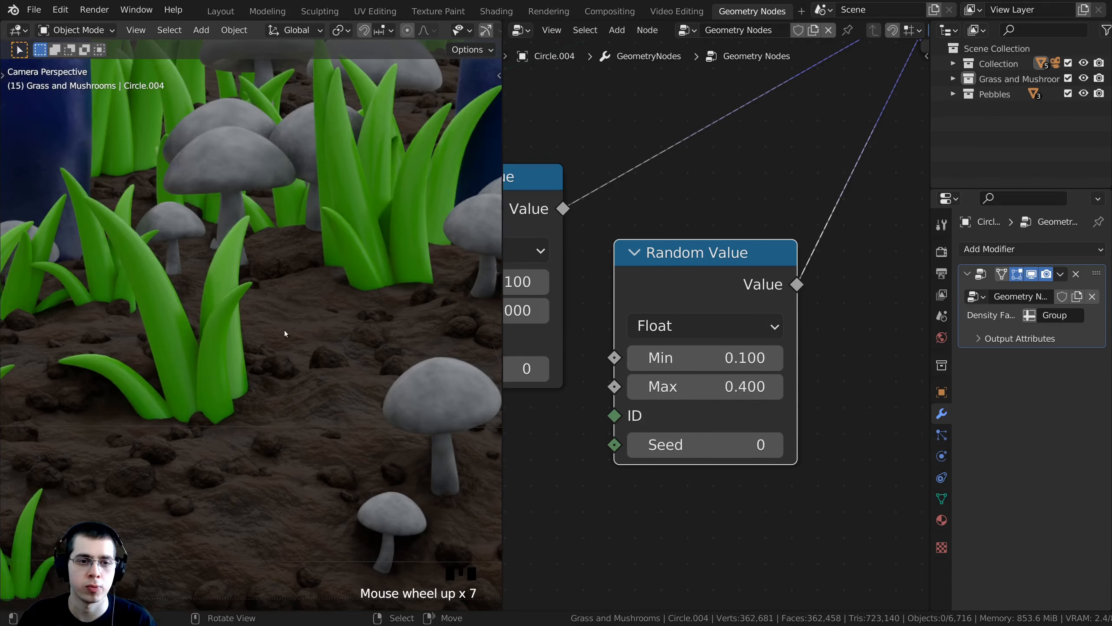
{"action": "middle_click_drag", "start_coordinate": [284, 330], "coordinate": [330, 306], "text": "shift"}
{"action": "scroll", "coordinate": [205, 348], "scroll_direction": "down", "scroll_amount": 3}
{"action": "middle_click_drag", "start_coordinate": [20, 352], "coordinate": [163, 387], "text": "shift"}
Set Density Max to 150 on the Pebbles branch's Distribute Points on Faces node.
{"action": "scroll", "coordinate": [716, 326], "scroll_direction": "down", "scroll_amount": 5}
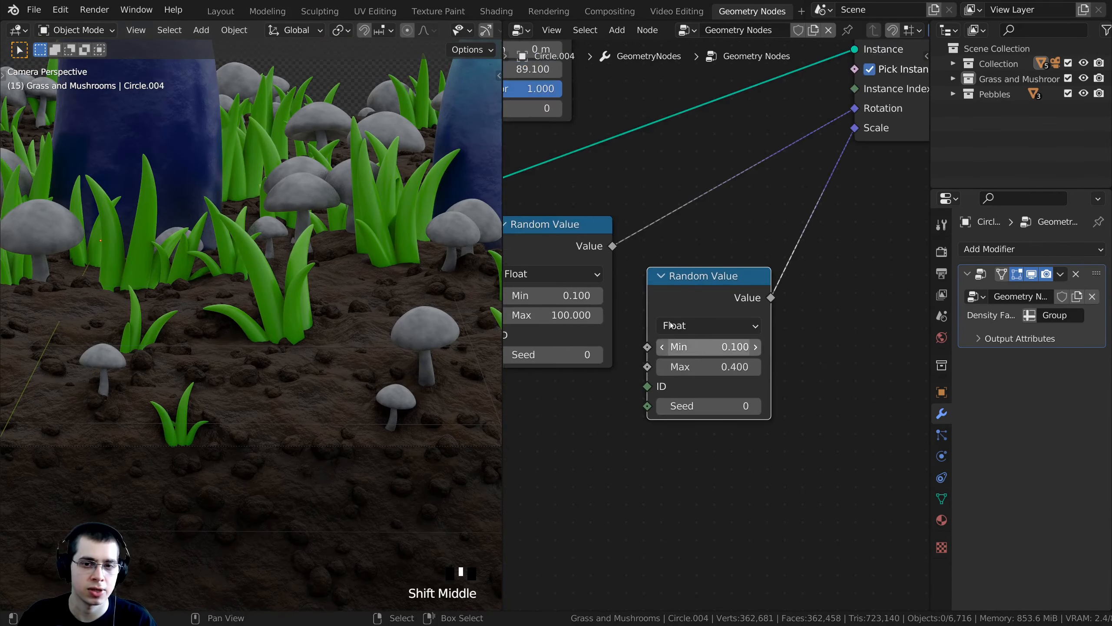
{"action": "middle_click_drag", "start_coordinate": [715, 342], "coordinate": [834, 494], "text": "shift"}
{"action": "middle_click_drag", "start_coordinate": [640, 266], "coordinate": [683, 279], "text": "shift"}
{"action": "left_click", "coordinate": [647, 232]}
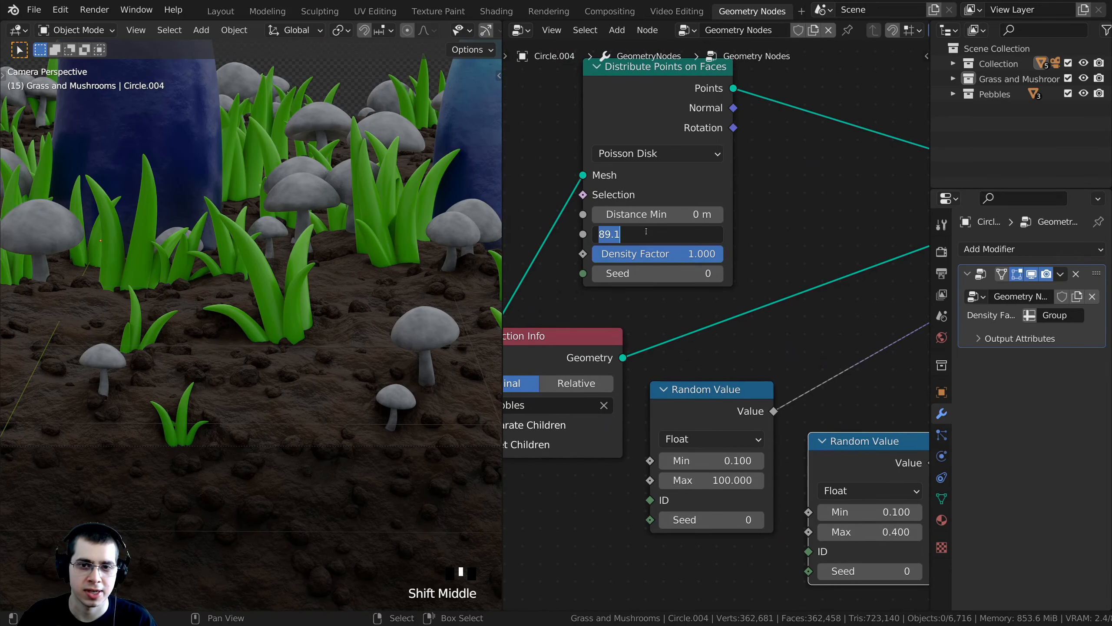
{"action": "type", "text": "150"}
{"action": "key", "text": "Return"}
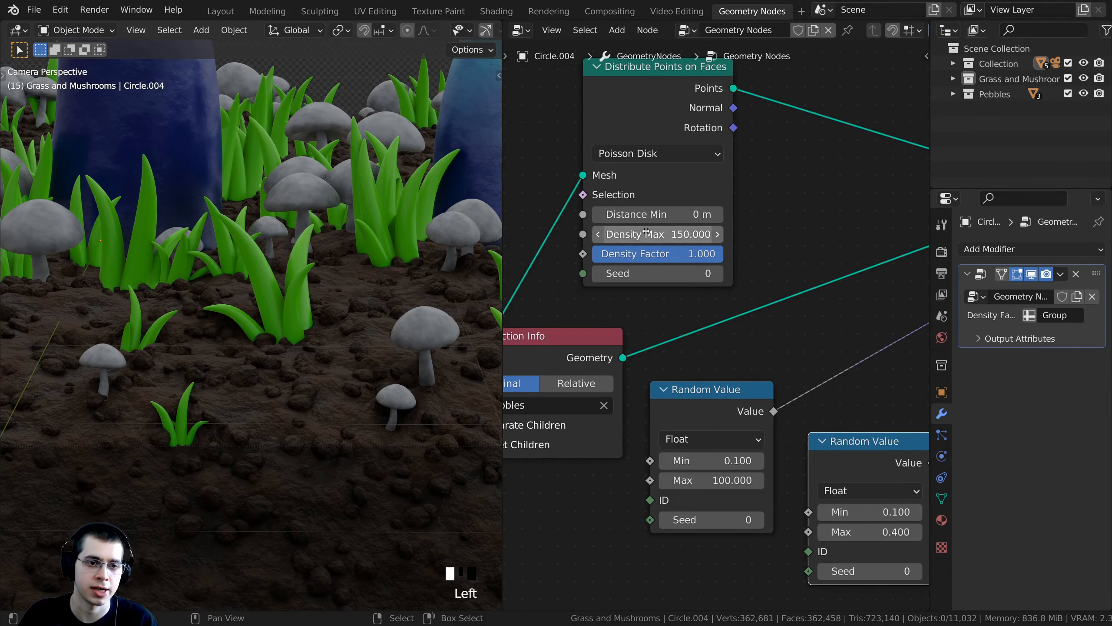
Check the denser pebbles across the whole camera view and save the file.
{"action": "scroll", "coordinate": [301, 477], "scroll_direction": "down", "scroll_amount": 4}
{"action": "middle_click_drag", "start_coordinate": [372, 357], "coordinate": [315, 374], "text": "shift"}
{"action": "middle_click_drag", "start_coordinate": [288, 415], "coordinate": [284, 389], "text": "shift"}
{"action": "scroll", "coordinate": [328, 378], "scroll_direction": "up", "scroll_amount": 3}
{"action": "scroll", "coordinate": [284, 388], "scroll_direction": "down", "scroll_amount": 3}
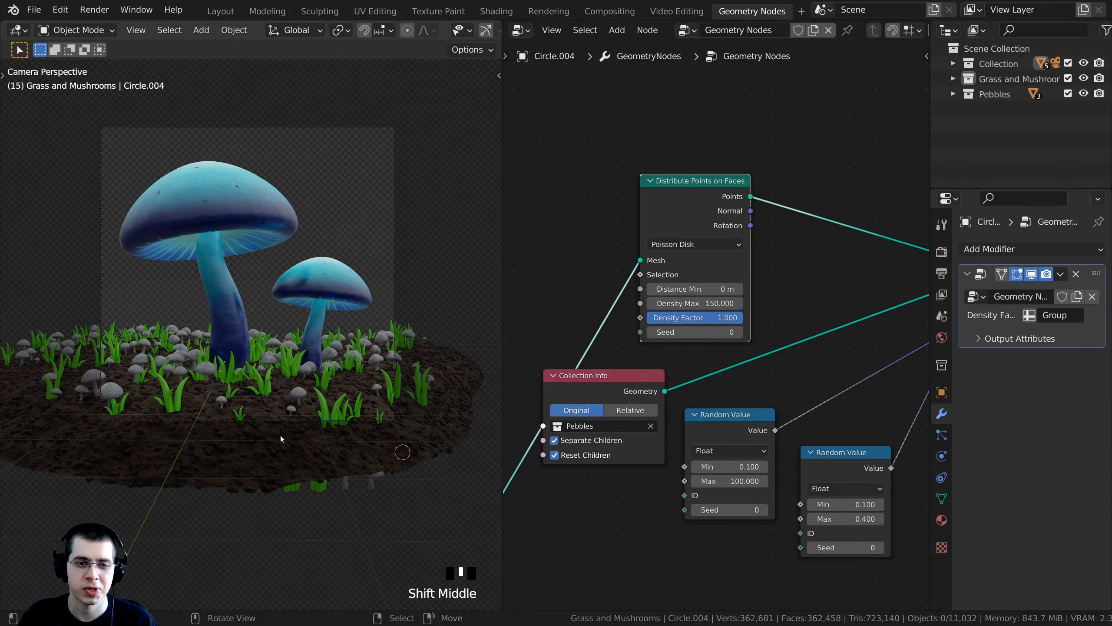
{"action": "key", "text": "ctrl+s"}
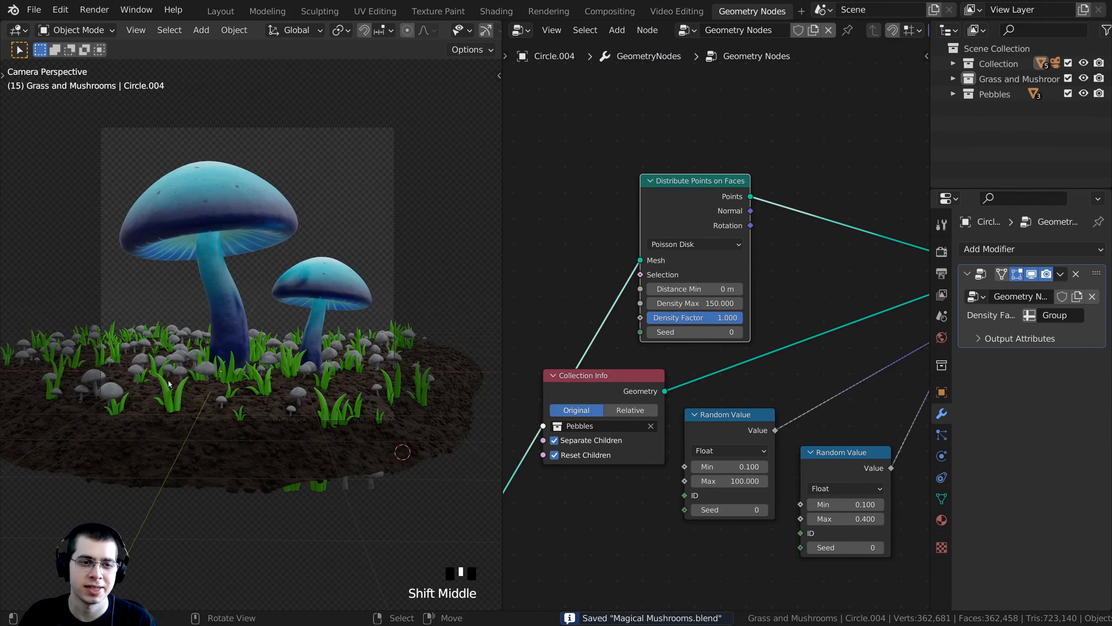
Switch to the Layout workspace and select the ground object with its scattered instances.
{"action": "middle_click_drag", "start_coordinate": [365, 394], "coordinate": [376, 421], "text": "shift"}
{"action": "scroll", "coordinate": [715, 319], "scroll_direction": "down", "scroll_amount": 1}
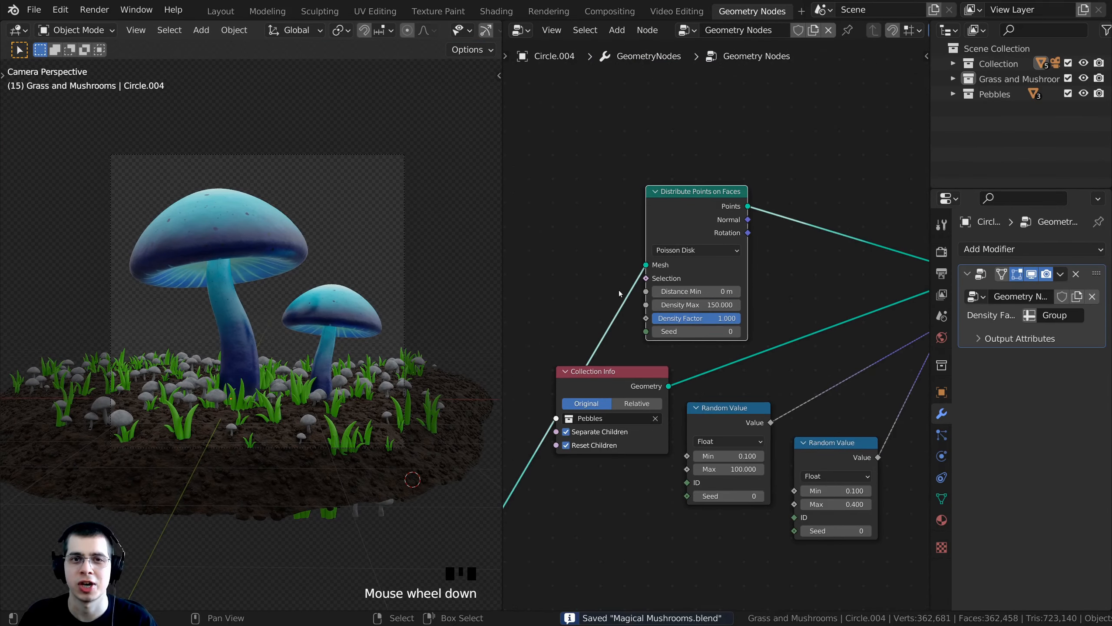
{"action": "left_click", "coordinate": [216, 17]}
{"action": "middle_click_drag", "start_coordinate": [756, 388], "coordinate": [749, 439], "text": "shift"}
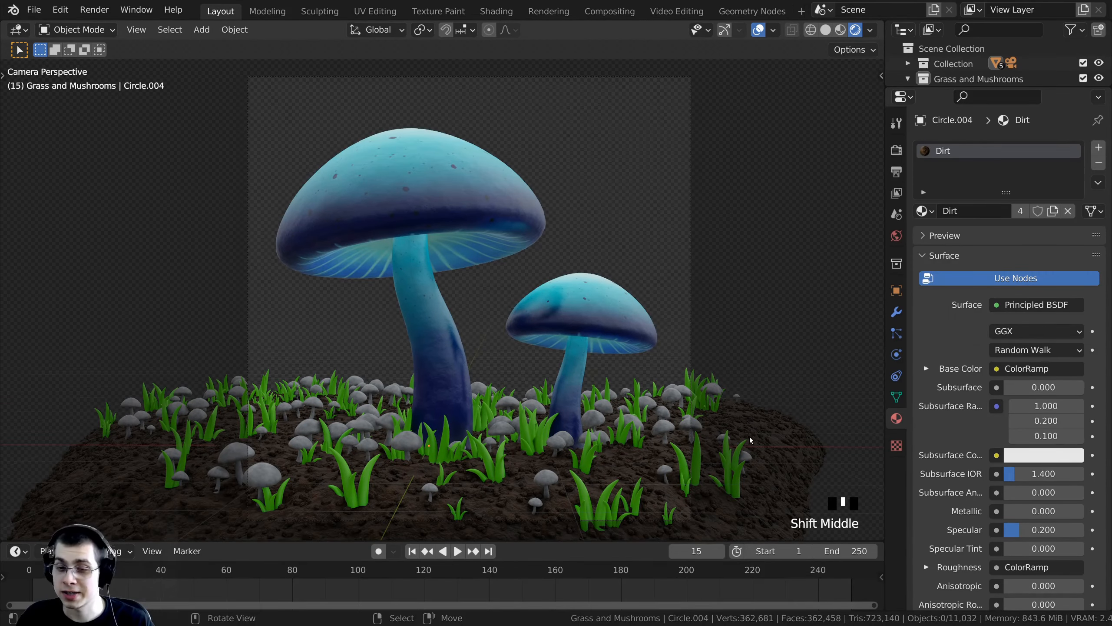
{"action": "right_click", "coordinate": [752, 429]}
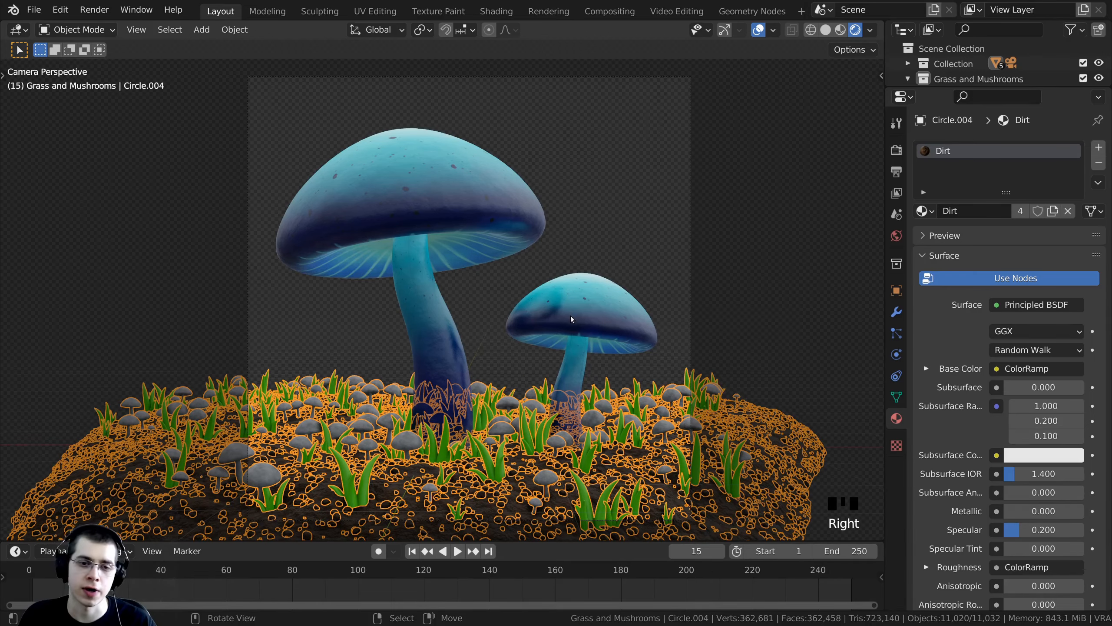
Switch the viewport to Solid shading and duplicate the ground object, placing the copy well behind the original ground.
{"action": "mouse_move", "coordinate": [568, 351]}
{"action": "middle_mouse_down"}
{"action": "mouse_move", "coordinate": [163, 417]}
{"action": "mouse_move", "coordinate": [141, 288]}
{"action": "middle_mouse_up"}
{"action": "scroll", "coordinate": [164, 417], "scroll_direction": "down", "scroll_amount": 5}
{"action": "key", "text": "z"}
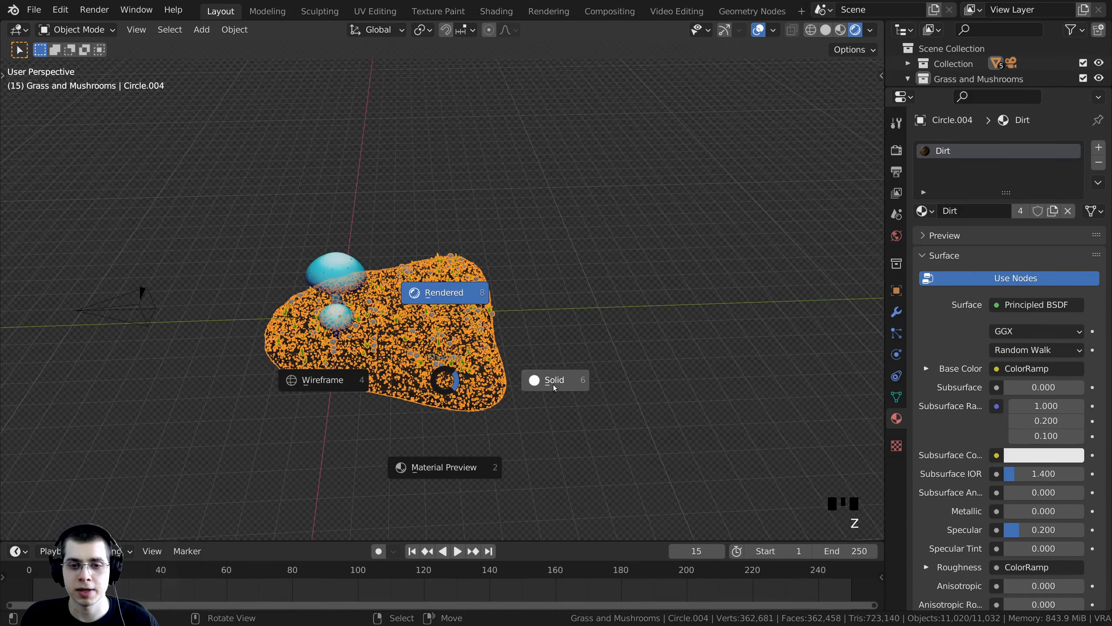
{"action": "left_click", "coordinate": [555, 385]}
{"action": "middle_click_drag", "start_coordinate": [556, 387], "coordinate": [464, 409], "text": "shift"}
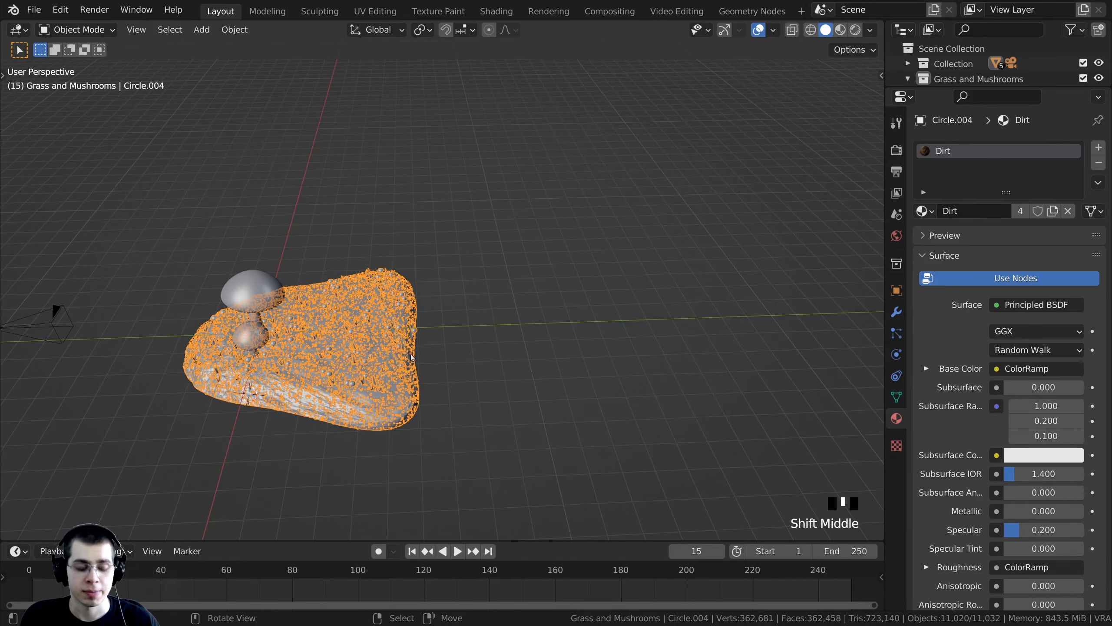
{"action": "key", "text": "shift+d"}
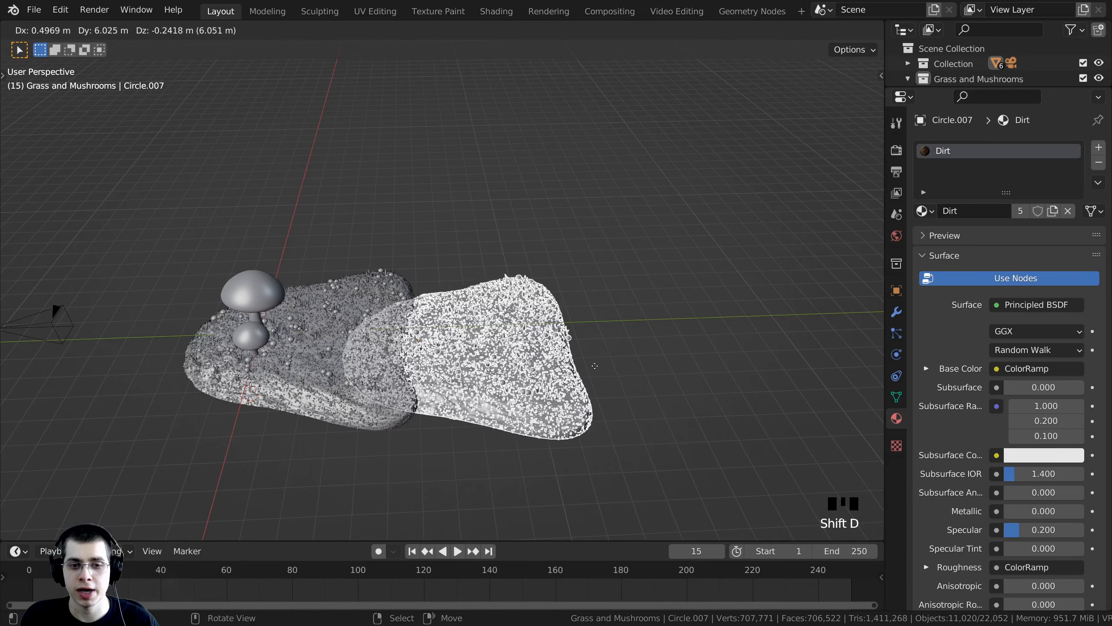
{"action": "left_click", "coordinate": [752, 366]}
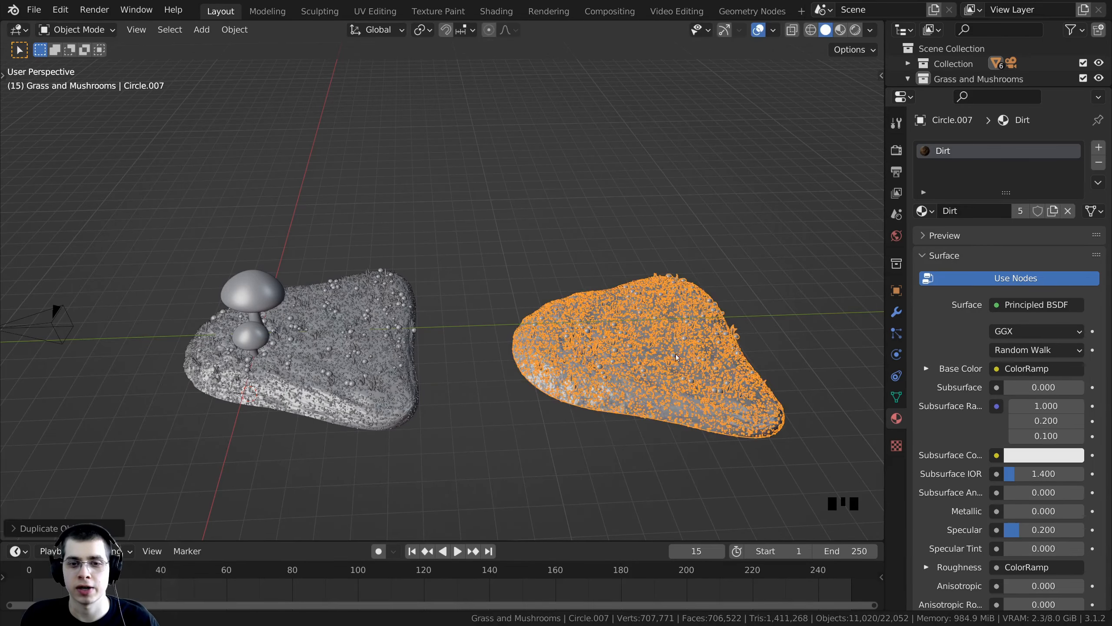
Remove the Geometry Nodes modifier from the duplicated ground so it carries no scattered instances.
{"action": "scroll", "coordinate": [450, 361], "scroll_direction": "up", "scroll_amount": 3}
{"action": "scroll", "coordinate": [458, 377], "scroll_direction": "up", "scroll_amount": 1}
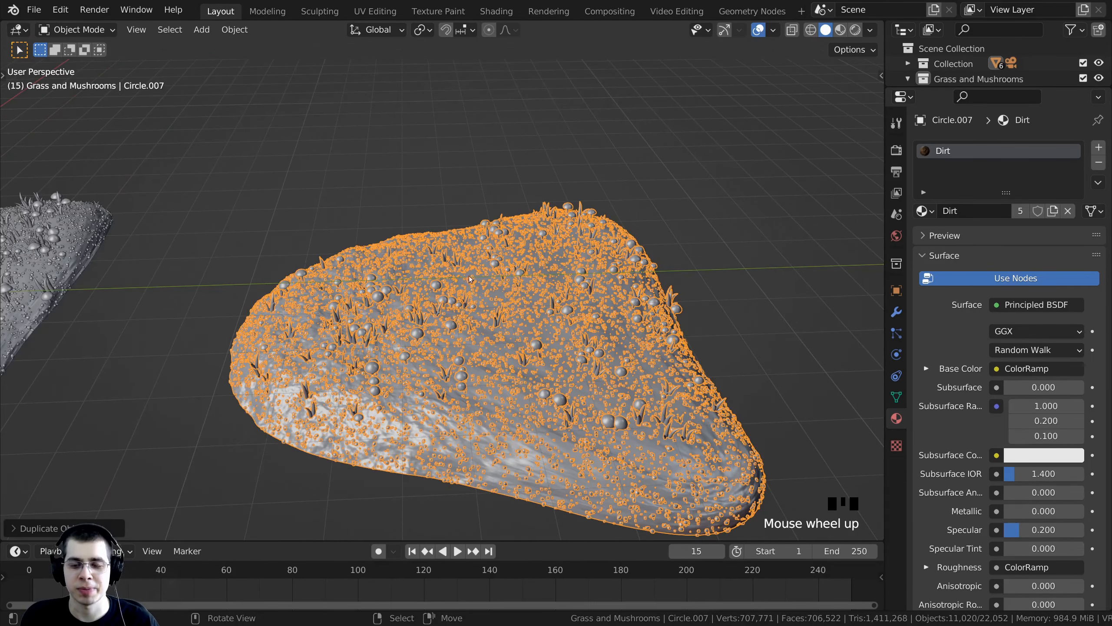
{"action": "scroll", "coordinate": [408, 312], "scroll_direction": "down", "scroll_amount": 4}
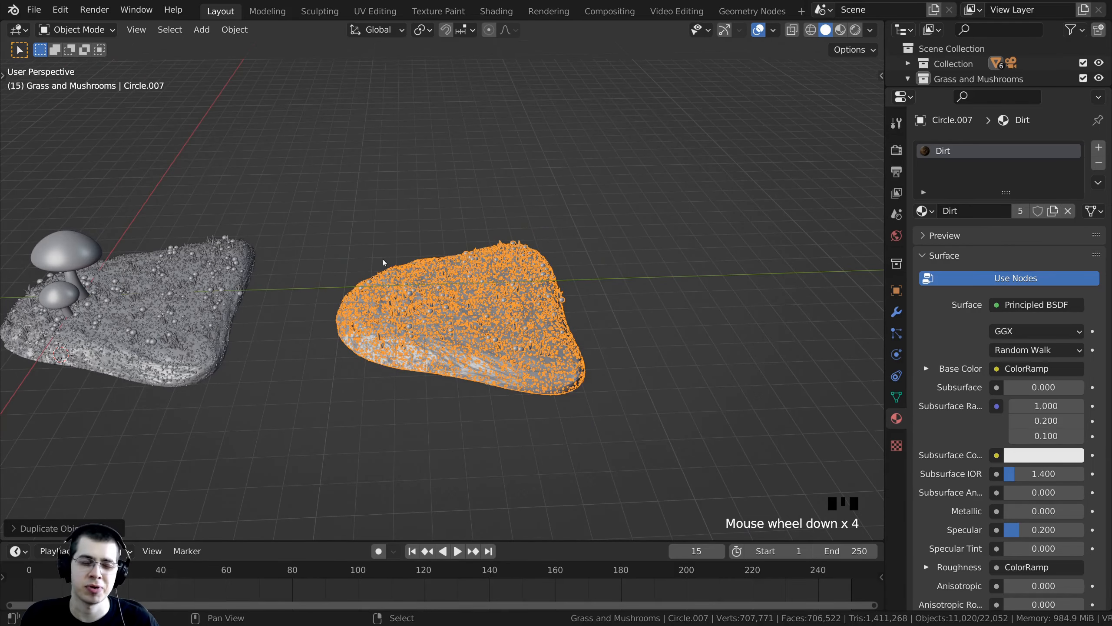
{"action": "middle_click_drag", "start_coordinate": [264, 298], "coordinate": [479, 398], "text": "shift"}
{"action": "scroll", "coordinate": [505, 384], "scroll_direction": "up", "scroll_amount": 2}
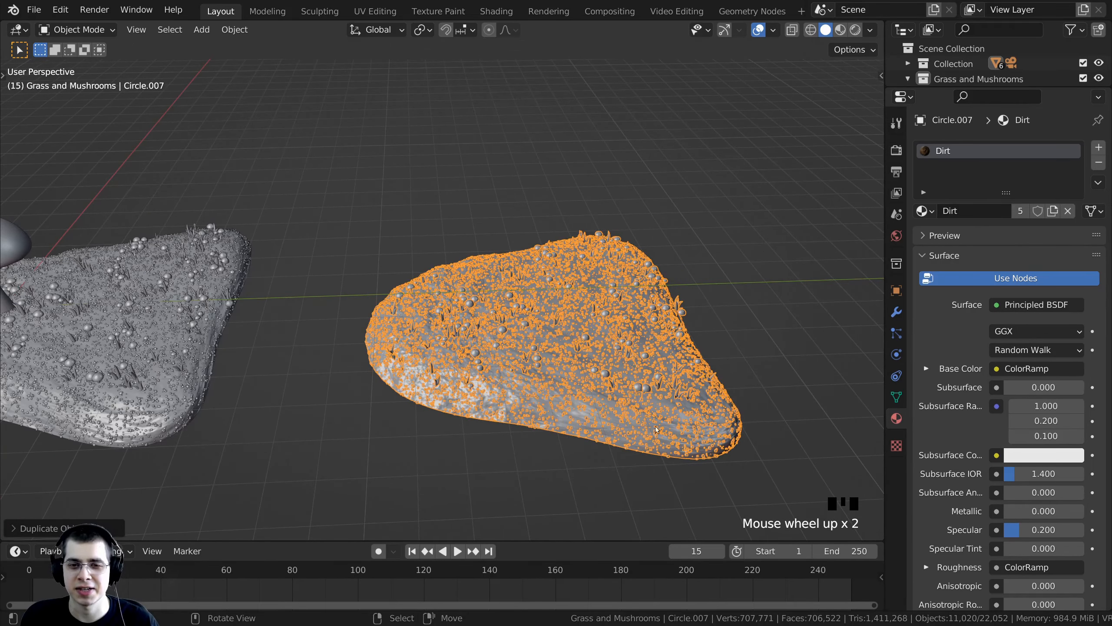
{"action": "left_click", "coordinate": [897, 313]}
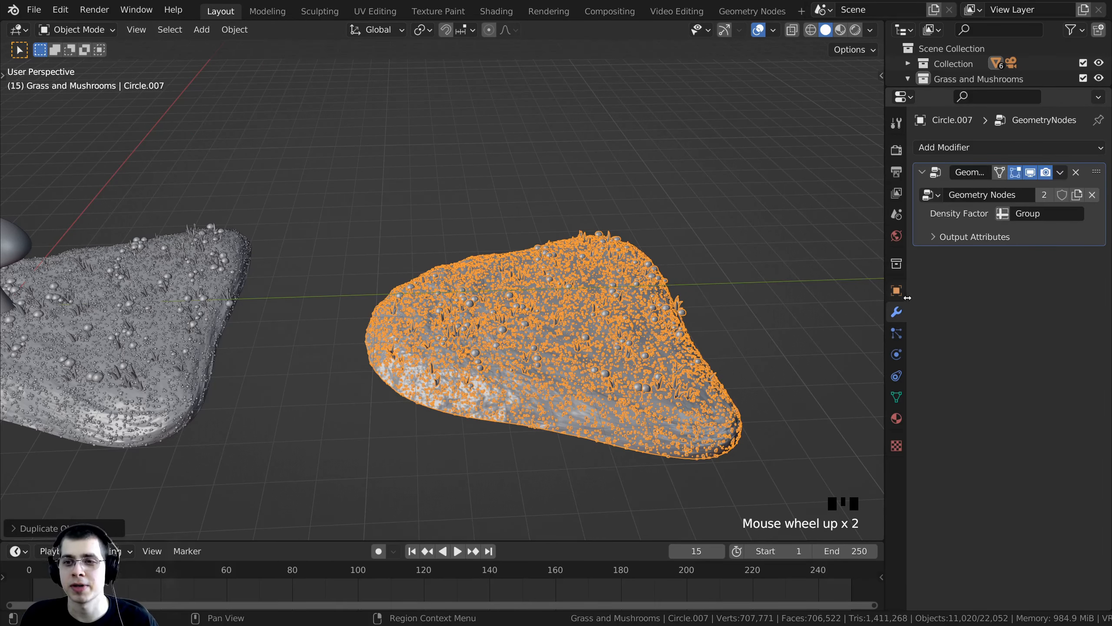
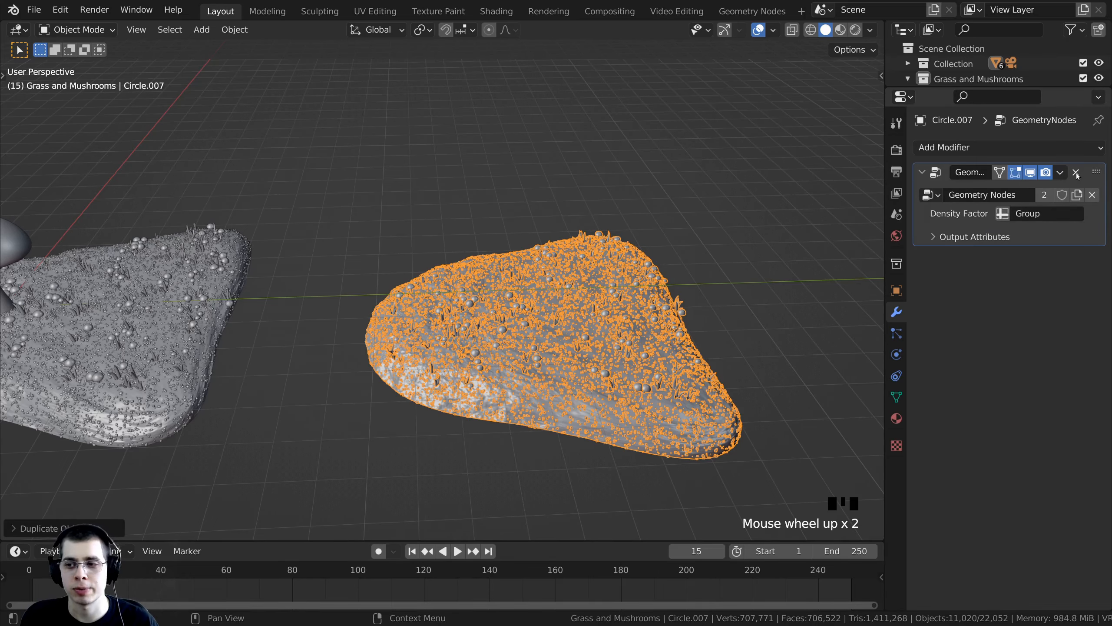
{"action": "left_click", "coordinate": [1076, 173]}
Move the bare ground copy much farther back from the mushrooms, keeping it roughly in line with the Y axis.
{"action": "middle_click_drag", "start_coordinate": [522, 335], "coordinate": [540, 385]}
{"action": "middle_click_drag", "start_coordinate": [539, 351], "coordinate": [489, 330], "text": "shift"}
{"action": "key", "text": "g"}
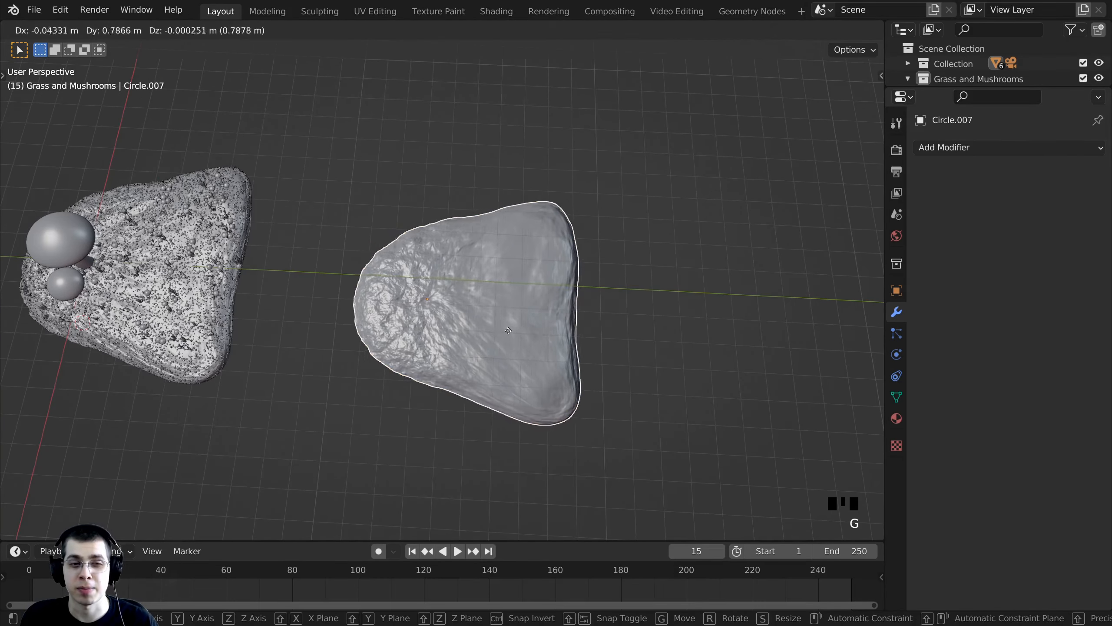
{"action": "left_click", "coordinate": [646, 331]}
{"action": "middle_click_drag", "start_coordinate": [642, 331], "coordinate": [480, 331], "text": "shift"}
{"action": "key", "text": "g"}
{"action": "left_click", "coordinate": [627, 331]}
{"action": "middle_click_drag", "start_coordinate": [616, 332], "coordinate": [565, 346], "text": "shift"}
{"action": "key", "text": "g"}
{"action": "left_click", "coordinate": [537, 310]}
{"action": "middle_click_drag", "start_coordinate": [532, 407], "coordinate": [561, 360], "text": "shift"}
Add a Decimate modifier to the ground copy and set its Ratio to 0.2.
{"action": "scroll", "coordinate": [561, 360], "scroll_direction": "up", "scroll_amount": 10}
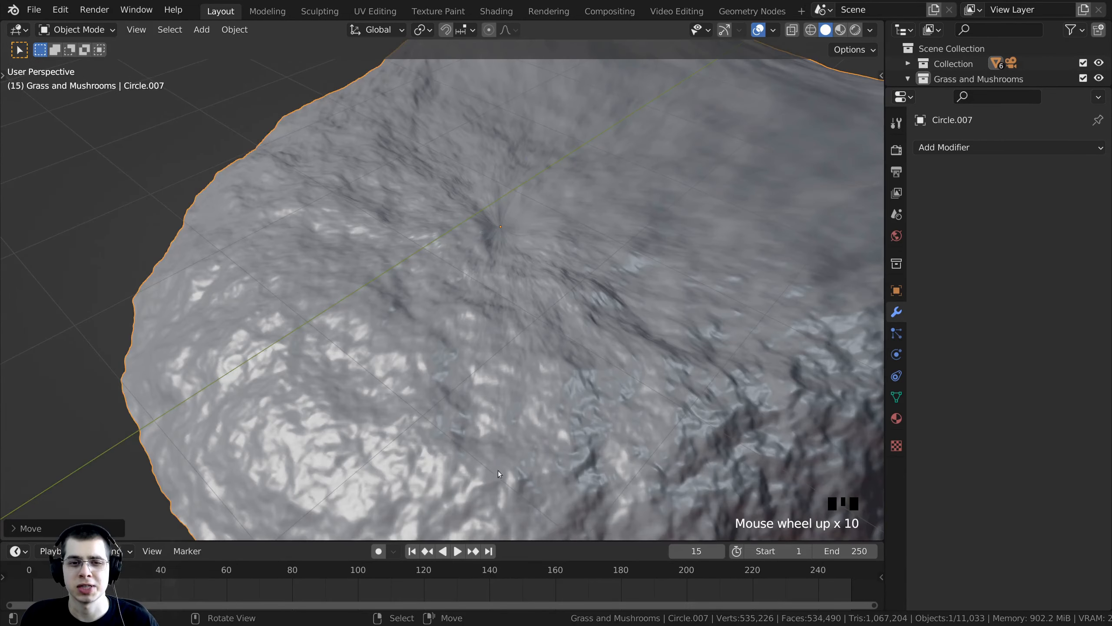
{"action": "middle_click_drag", "start_coordinate": [498, 471], "coordinate": [452, 399], "text": "shift"}
{"action": "scroll", "coordinate": [537, 356], "scroll_direction": "down", "scroll_amount": 1}
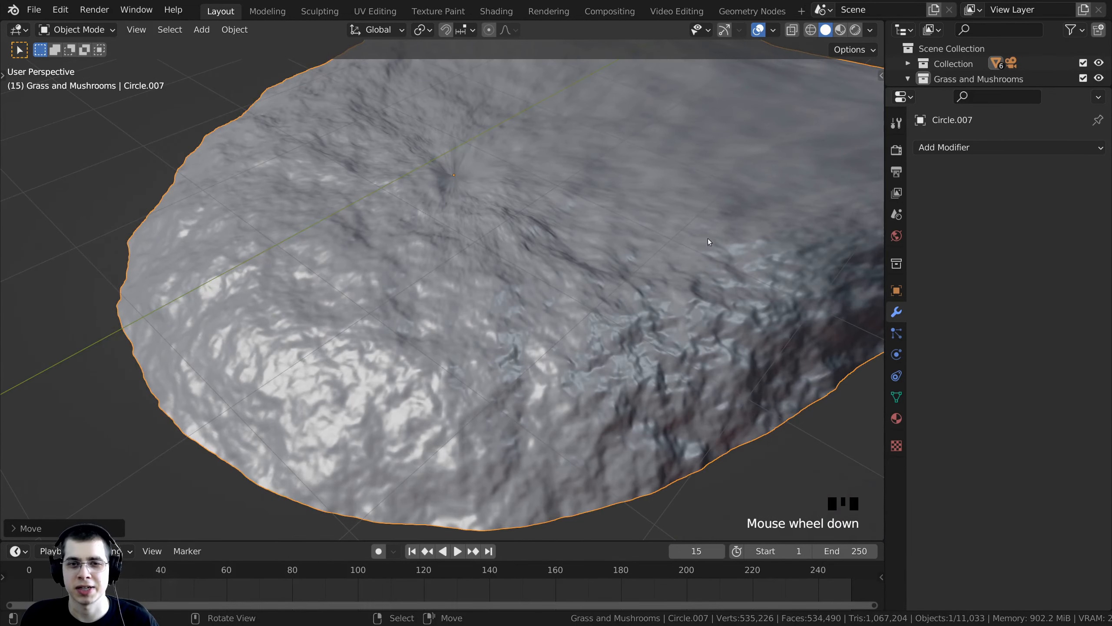
{"action": "left_click", "coordinate": [943, 148]}
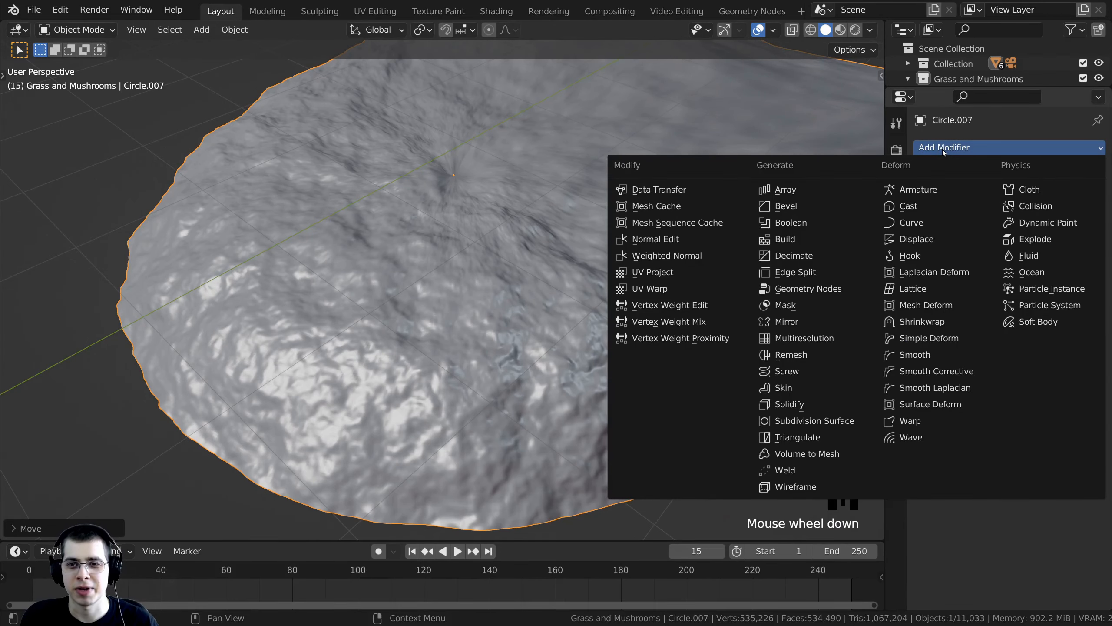
{"action": "left_click", "coordinate": [816, 255]}
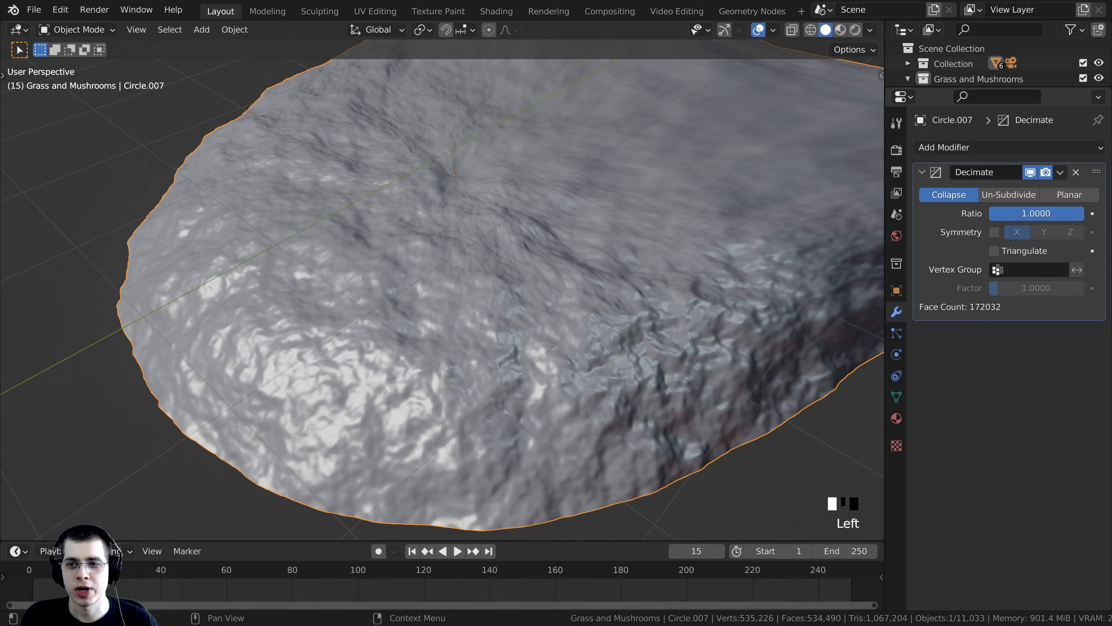
{"action": "left_click", "coordinate": [1021, 211]}
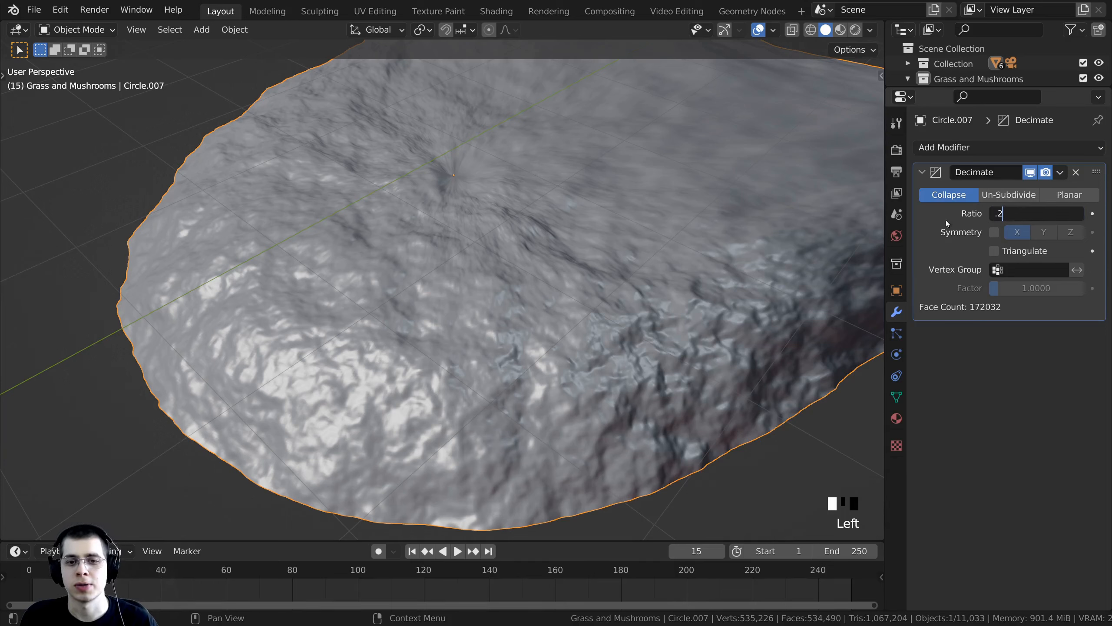
{"action": "key", "text": "Return"}
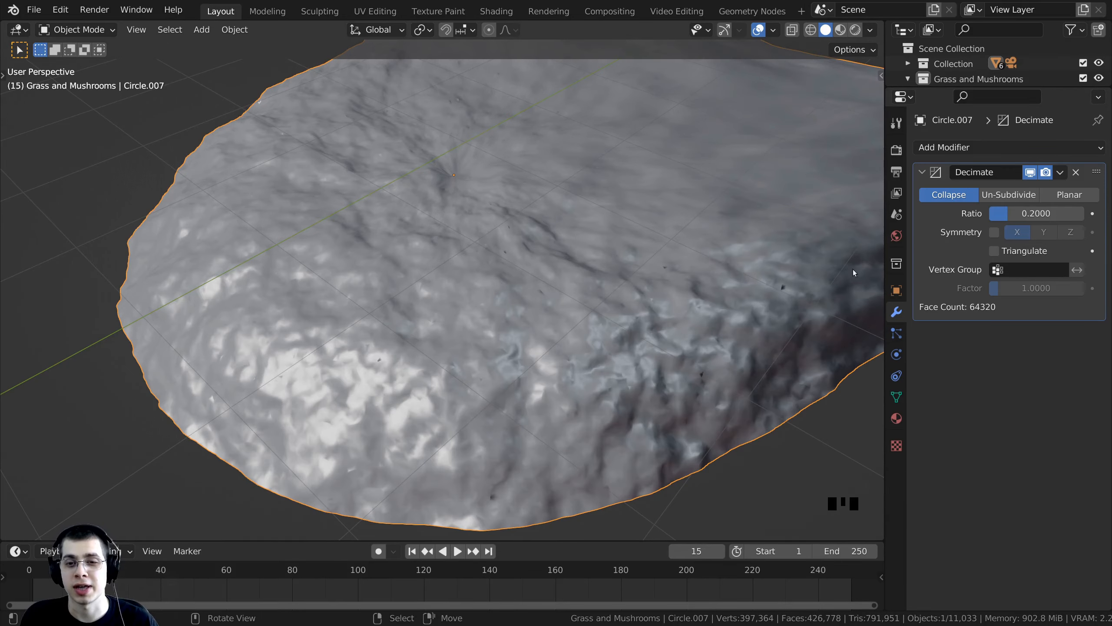
Set the Decimate Ratio to 0.3 and apply the modifier to the ground copy.
{"action": "left_click", "coordinate": [1016, 214]}
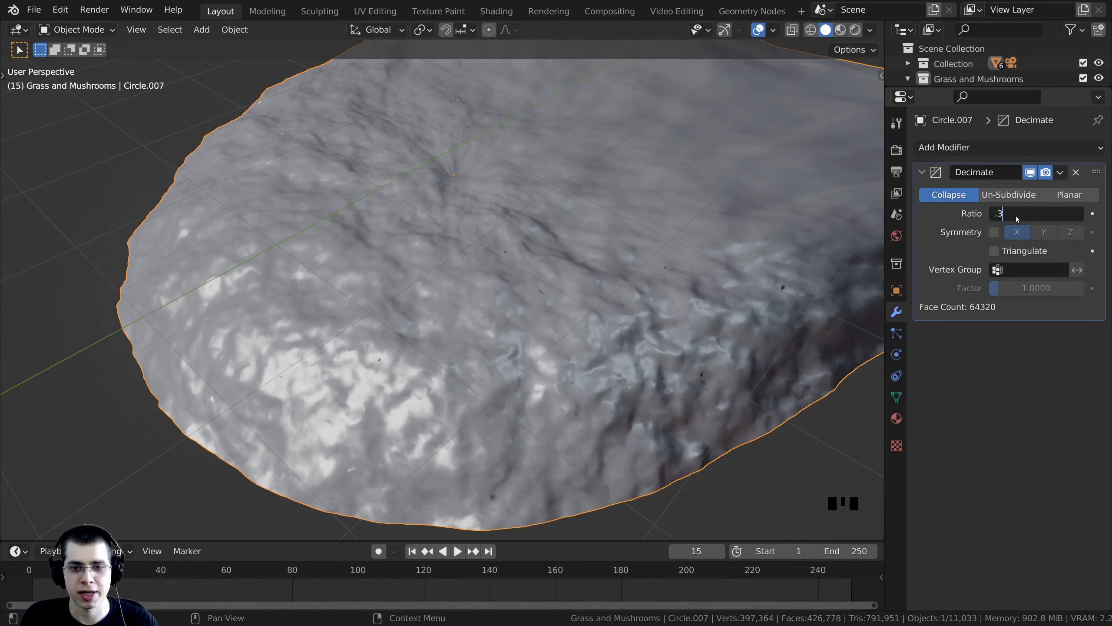
{"action": "type", "text": ".3"}
{"action": "key", "text": "Return"}
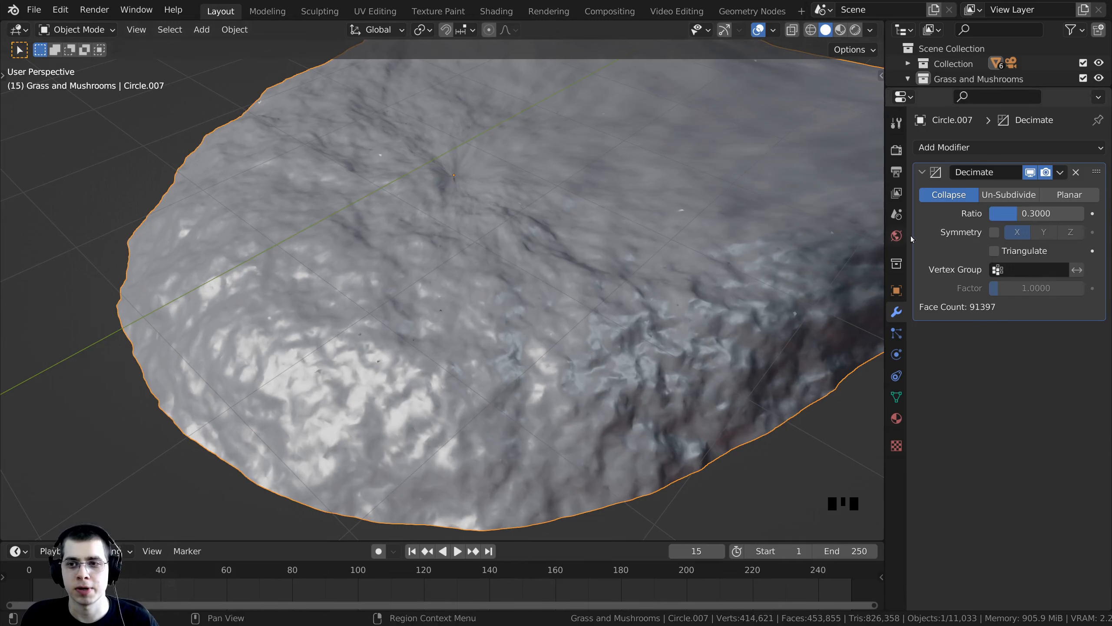
{"action": "left_click", "coordinate": [940, 181]}
{"action": "left_click", "coordinate": [1064, 175]}
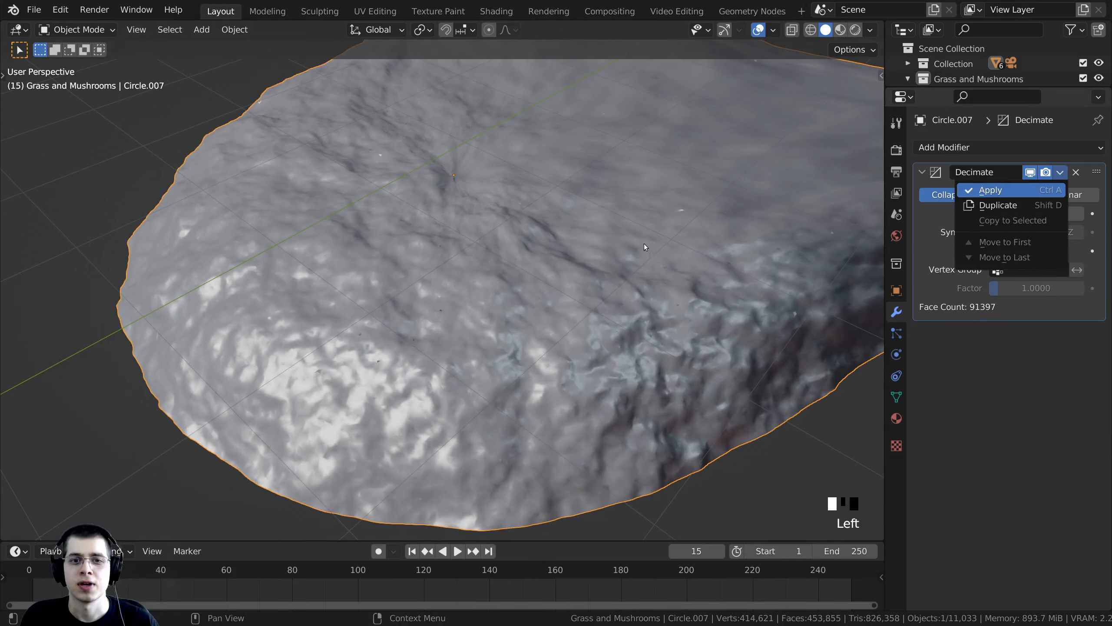
{"action": "key", "text": "ctrl+a"}
Examine the decimated ground copy's mesh in Edit Mode and from farther away.
{"action": "scroll", "coordinate": [671, 242], "scroll_direction": "down", "scroll_amount": 3}
{"action": "scroll", "coordinate": [692, 268], "scroll_direction": "up", "scroll_amount": 1}
{"action": "key", "text": "Tab"}
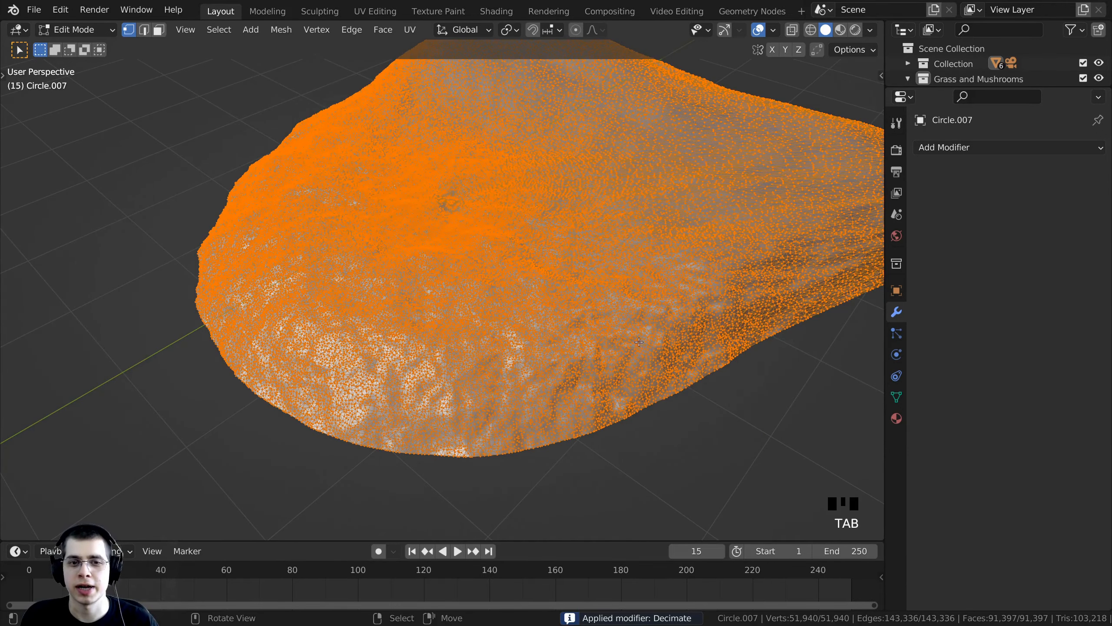
{"action": "middle_click_drag", "start_coordinate": [693, 268], "coordinate": [576, 253]}
{"action": "scroll", "coordinate": [622, 306], "scroll_direction": "down", "scroll_amount": 4}
{"action": "key", "text": "Tab"}
{"action": "key", "text": "Tab"}
{"action": "key", "text": "Tab"}
{"action": "scroll", "coordinate": [552, 322], "scroll_direction": "down", "scroll_amount": 5}
{"action": "scroll", "coordinate": [541, 325], "scroll_direction": "up", "scroll_amount": 2}
In Edit Mode, scale the ground copy's whole mesh along X to more than double its width.
{"action": "key", "text": "Tab"}
{"action": "scroll", "coordinate": [591, 289], "scroll_direction": "down", "scroll_amount": 3}
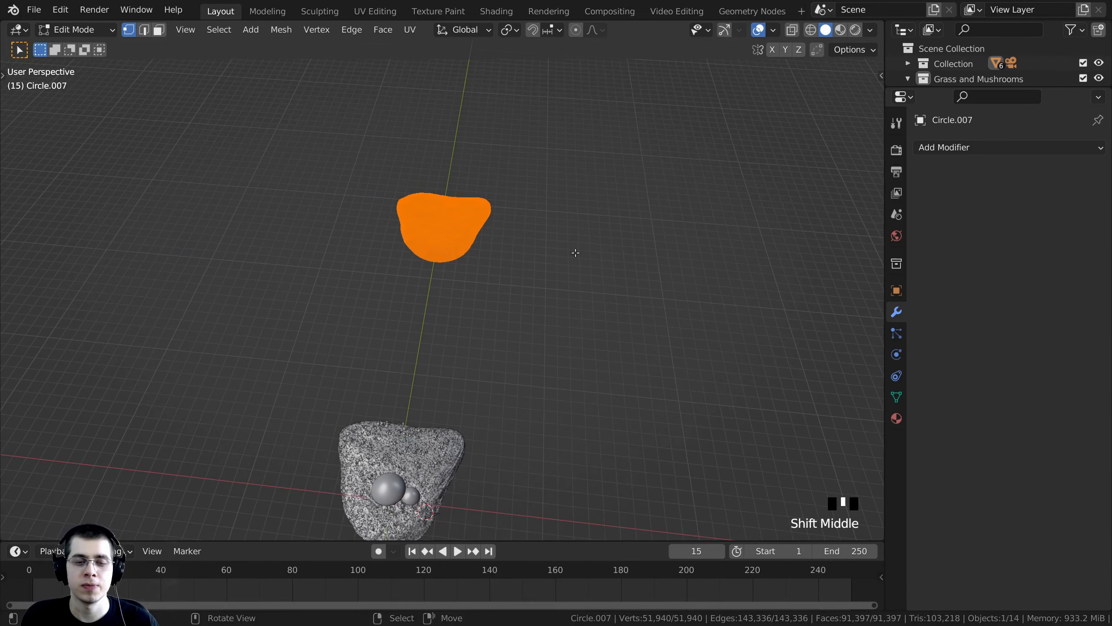
{"action": "key", "text": "s"}
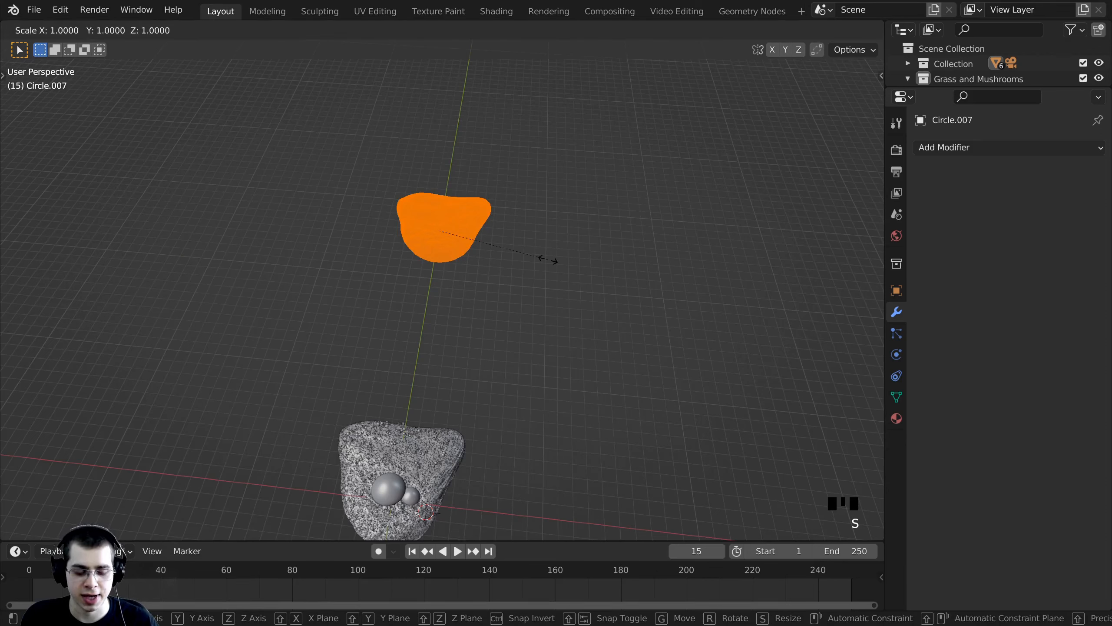
{"action": "key", "text": "x"}
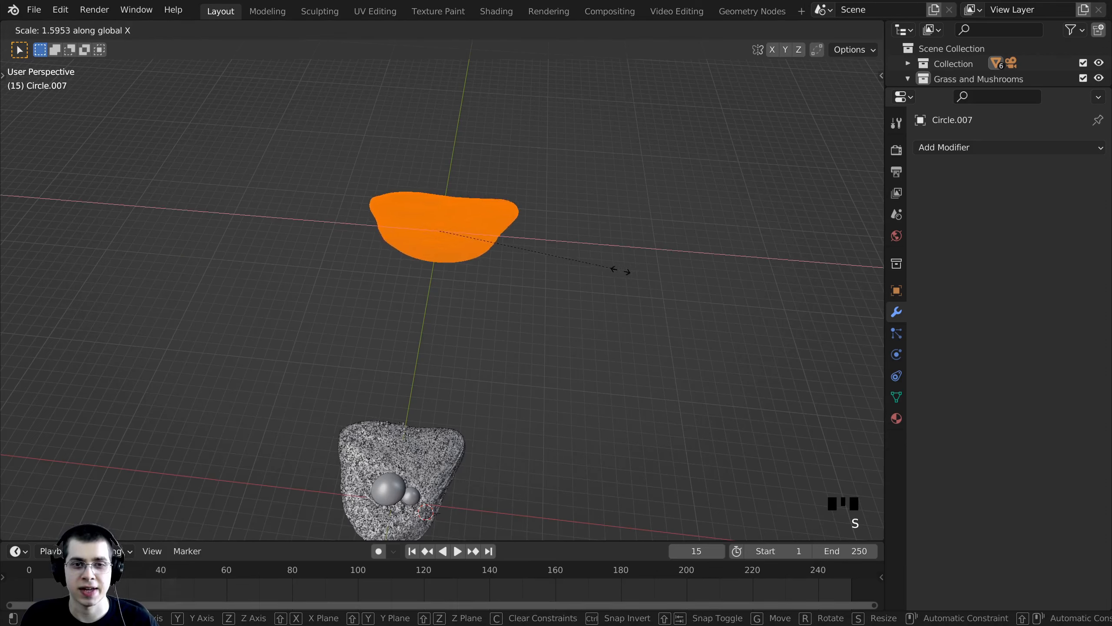
{"action": "left_click", "coordinate": [722, 300]}
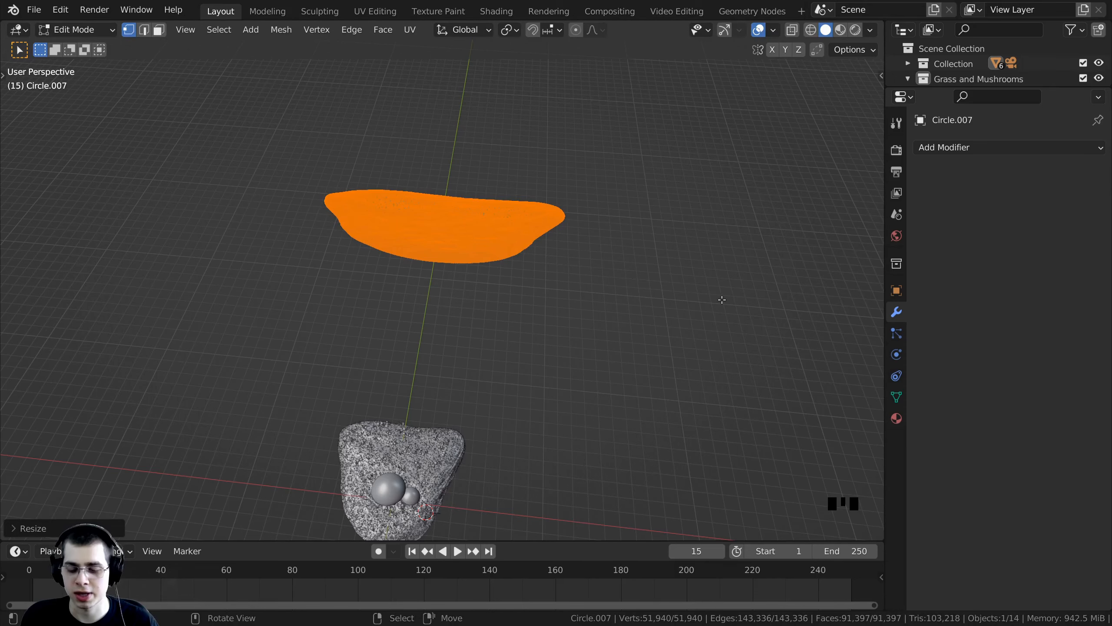
In camera view, stretch the background ground mesh slightly wider along X and make it taller along Z.
{"action": "key", "text": "KP_0"}
{"action": "scroll", "coordinate": [722, 300], "scroll_direction": "up", "scroll_amount": 1}
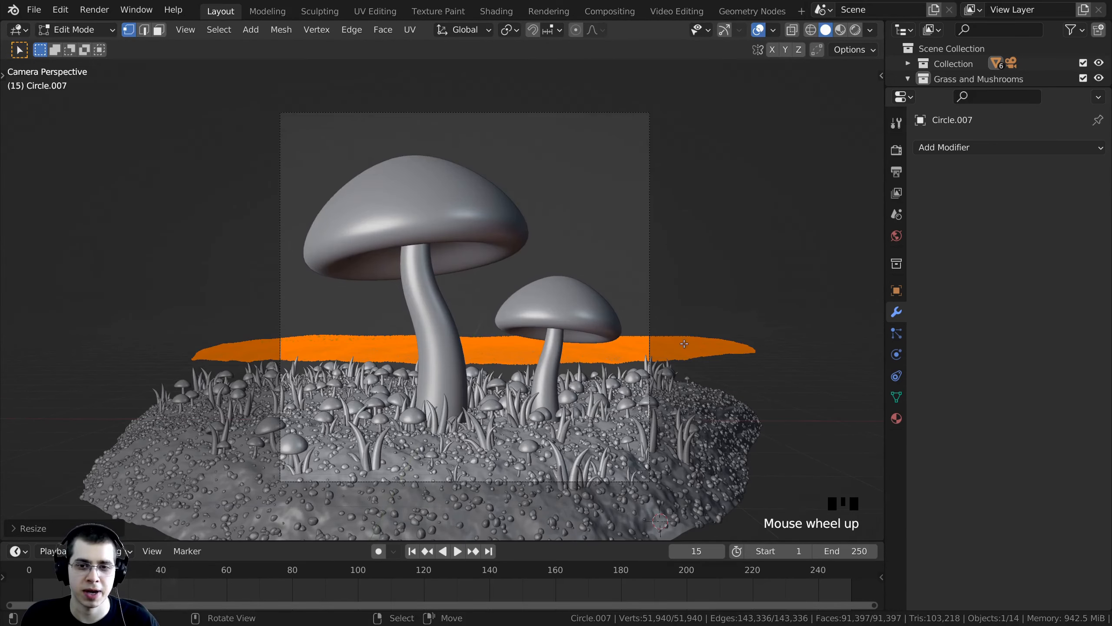
{"action": "key", "text": "s"}
{"action": "key", "text": "x"}
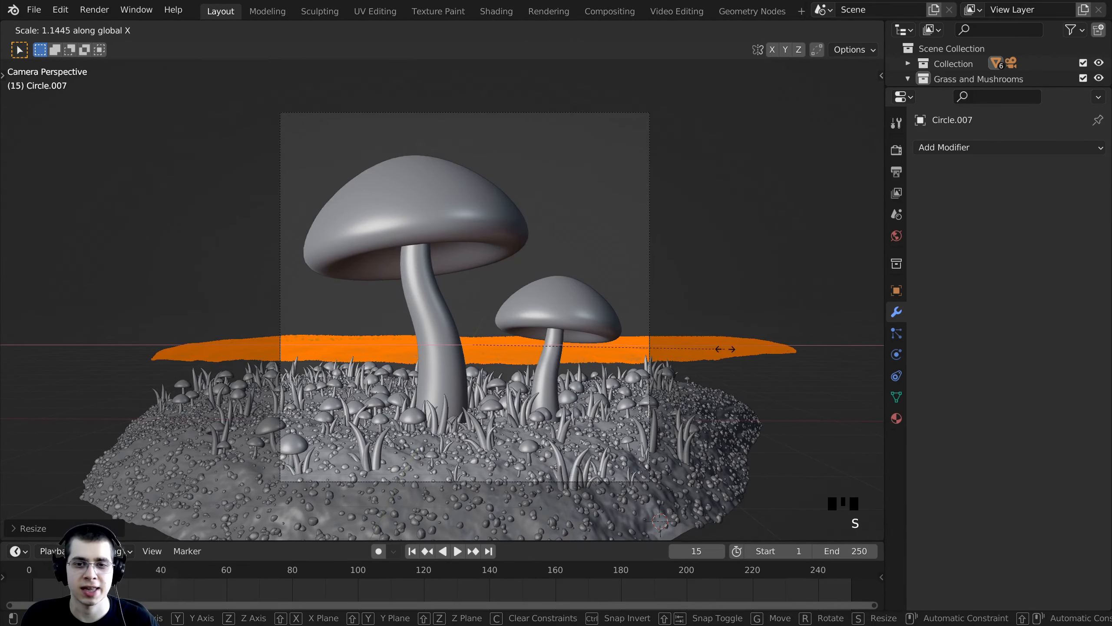
{"action": "left_click", "coordinate": [704, 313]}
{"action": "key", "text": "s"}
{"action": "key", "text": "z"}
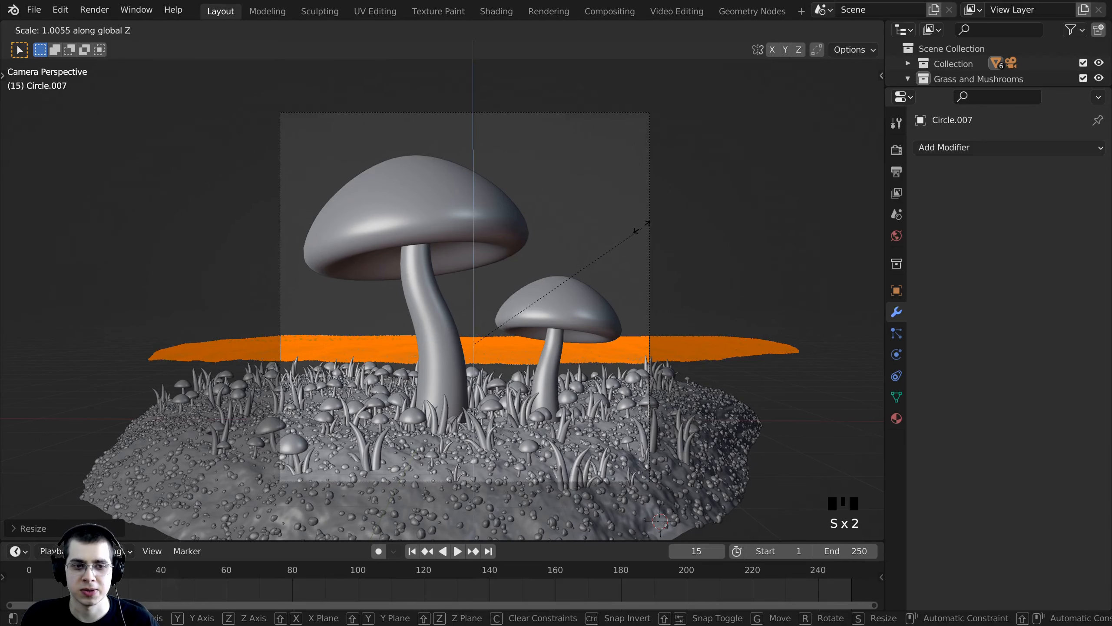
{"action": "left_click", "coordinate": [657, 154]}
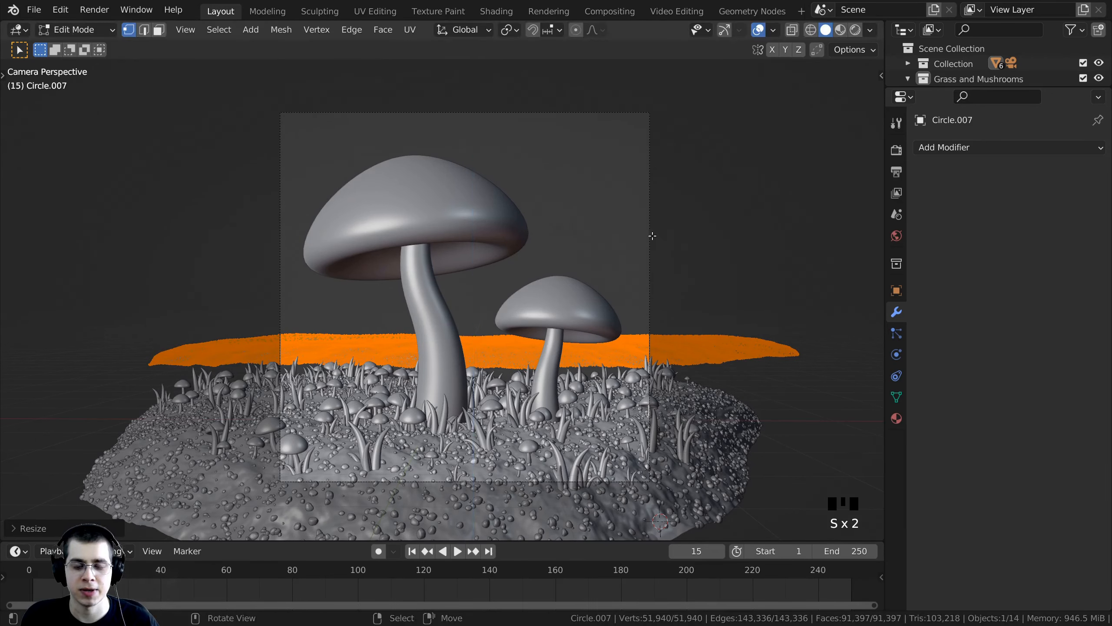
In Object Mode, enlarge the background ground slightly and lower it behind the foreground dirt.
{"action": "key", "text": "Tab"}
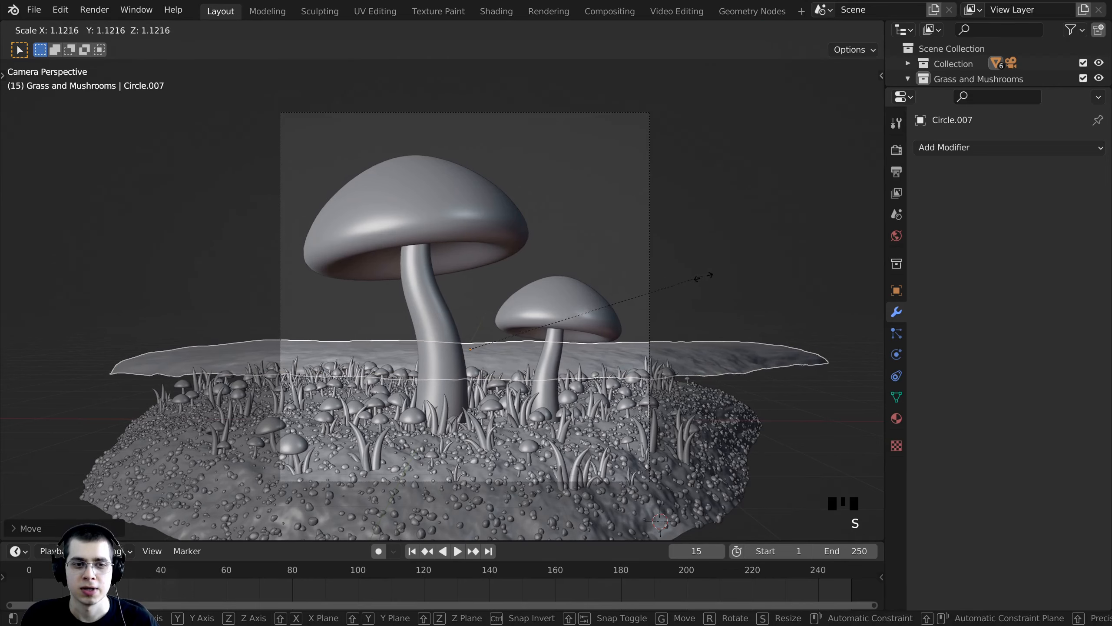
{"action": "left_click", "coordinate": [719, 273]}
{"action": "key", "text": "g"}
{"action": "left_click", "coordinate": [711, 294]}
Scale the background ground mesh along X again in Edit Mode, then return to Object Mode.
{"action": "key", "text": "Tab"}
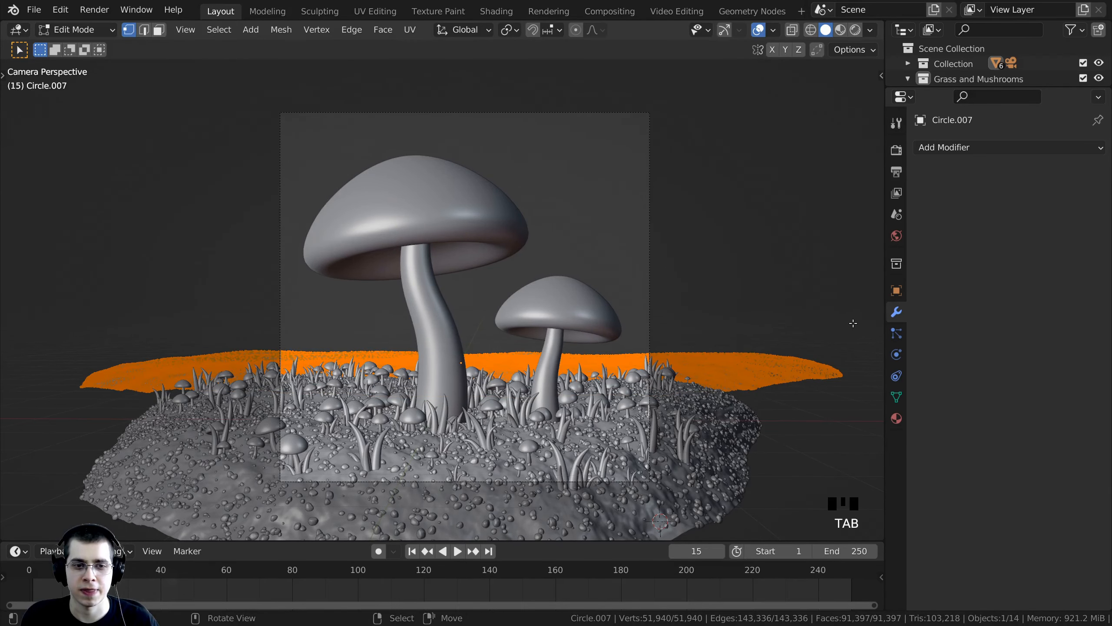
{"action": "key", "text": "s"}
{"action": "key", "text": "x"}
{"action": "left_click", "coordinate": [794, 318]}
{"action": "key", "text": "Tab"}
Shift the background ground along the Y axis and return to the camera view.
{"action": "middle_click_drag", "start_coordinate": [794, 318], "coordinate": [543, 325]}
{"action": "left_click", "coordinate": [543, 324]}
{"action": "key", "text": "g"}
{"action": "key", "text": "y"}
{"action": "left_click", "coordinate": [541, 320]}
{"action": "key", "text": "KP_0"}
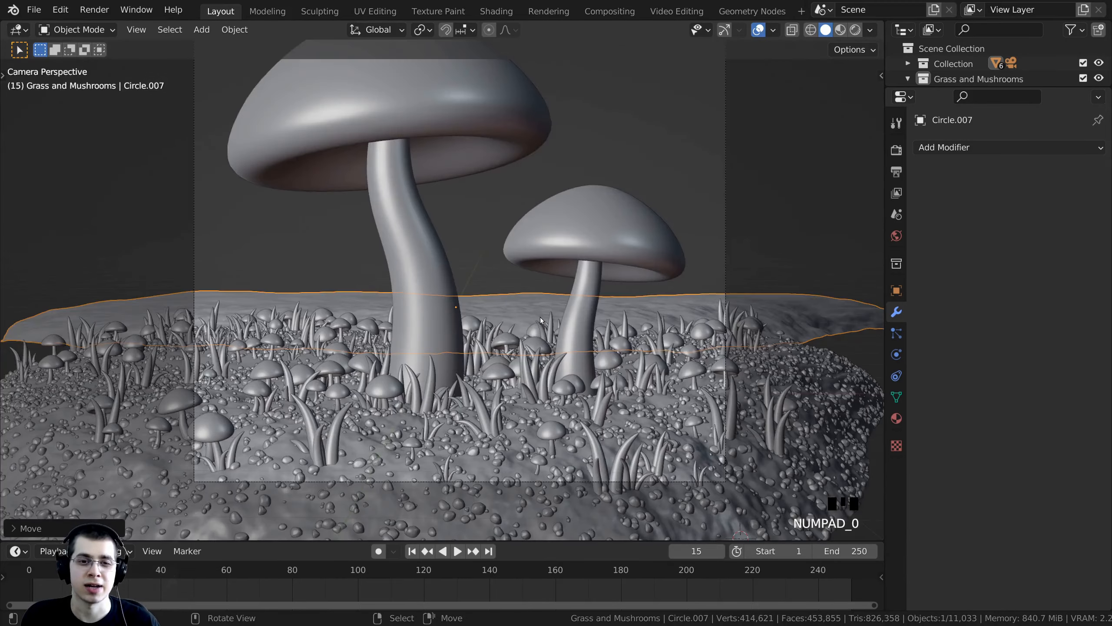
Nudge and slightly enlarge the background ground in camera view, then deselect everything and check the whole frame.
{"action": "key", "text": "g"}
{"action": "left_click", "coordinate": [536, 324]}
{"action": "key", "text": "s"}
{"action": "left_click", "coordinate": [543, 325]}
{"action": "key", "text": "g"}
{"action": "right_click", "coordinate": [466, 335]}
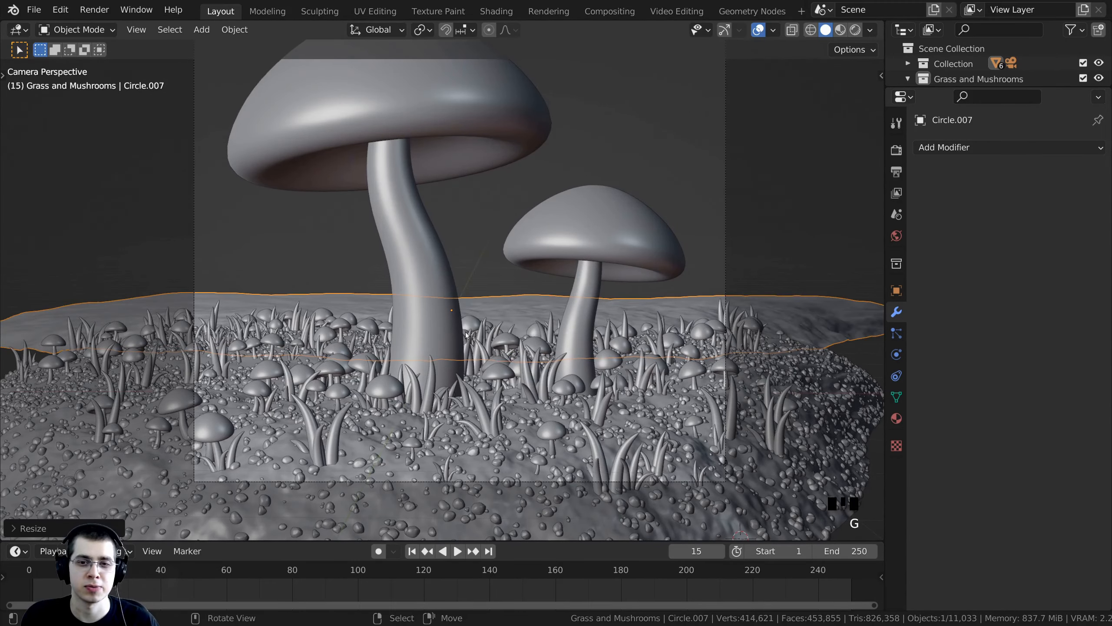
{"action": "key", "text": "g"}
{"action": "right_click", "coordinate": [466, 335]}
{"action": "key", "text": "alt+a"}
{"action": "scroll", "coordinate": [438, 372], "scroll_direction": "down", "scroll_amount": 3}
{"action": "middle_click_drag", "start_coordinate": [396, 395], "coordinate": [337, 384], "text": "shift"}
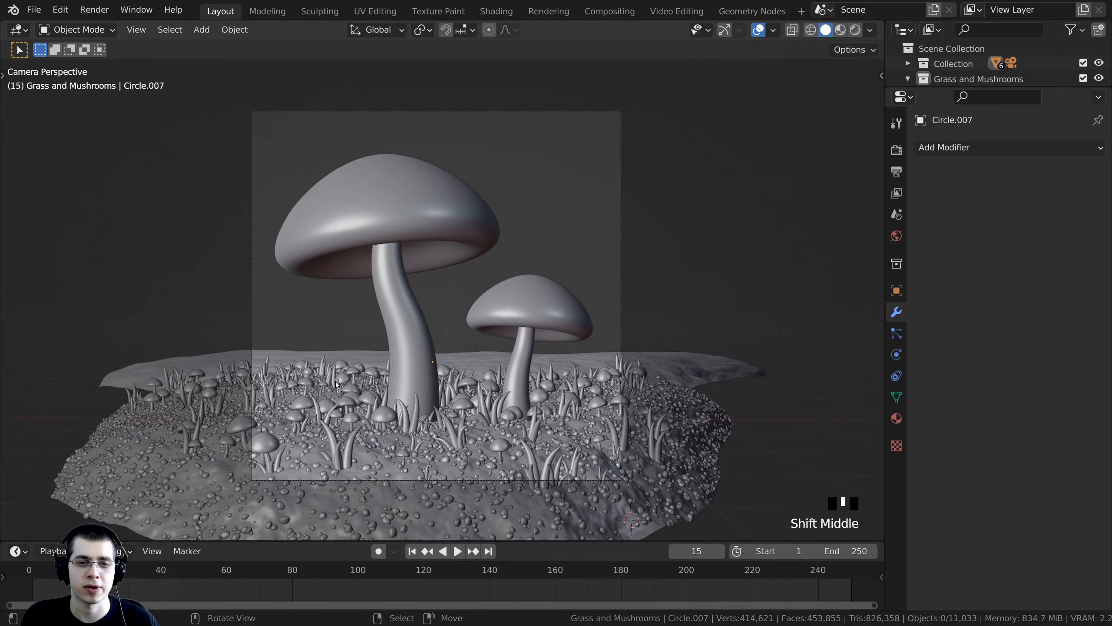
Enter Edit Mode on the background ground mesh and enable proportional editing.
{"action": "scroll", "coordinate": [288, 353], "scroll_direction": "up", "scroll_amount": 4}
{"action": "key", "text": "Tab"}
{"action": "middle_click_drag", "start_coordinate": [241, 377], "coordinate": [262, 334], "text": "shift"}
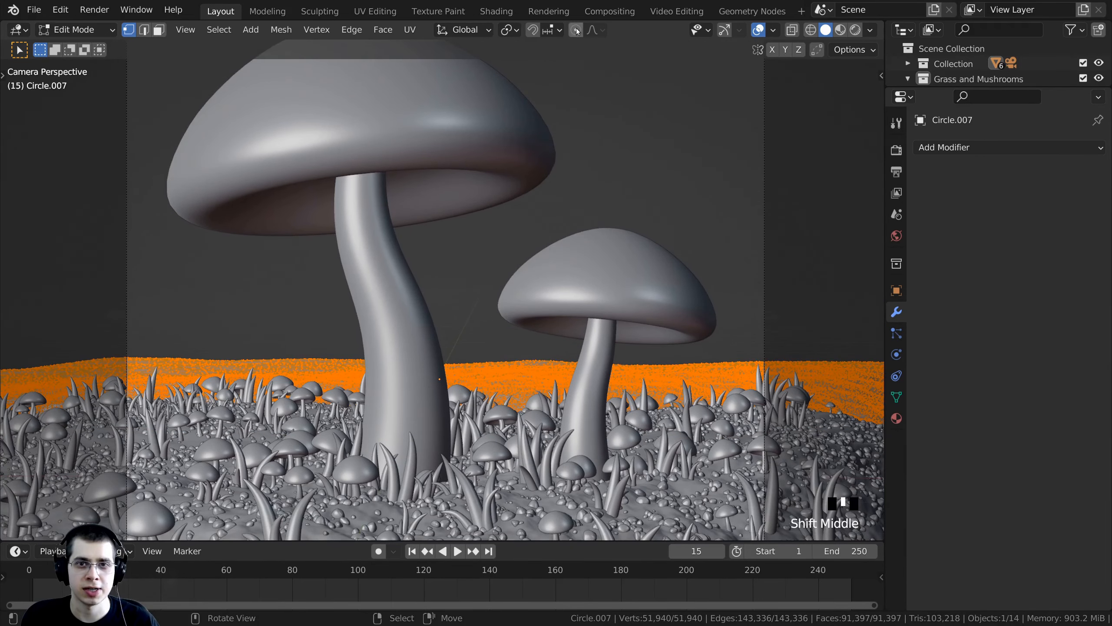
{"action": "left_click", "coordinate": [576, 30]}
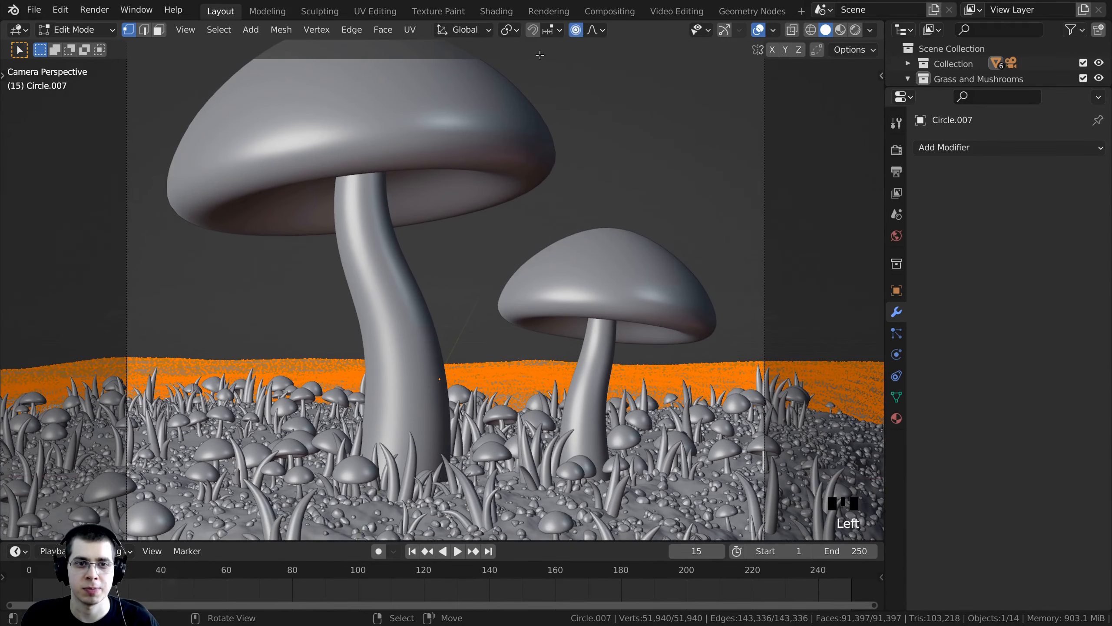
Raise soft hills along the background ground's horizon edge around the large mushroom's stem using proportional editing.
{"action": "left_click", "coordinate": [234, 360]}
{"action": "scroll", "coordinate": [340, 268], "scroll_direction": "up", "scroll_amount": 4}
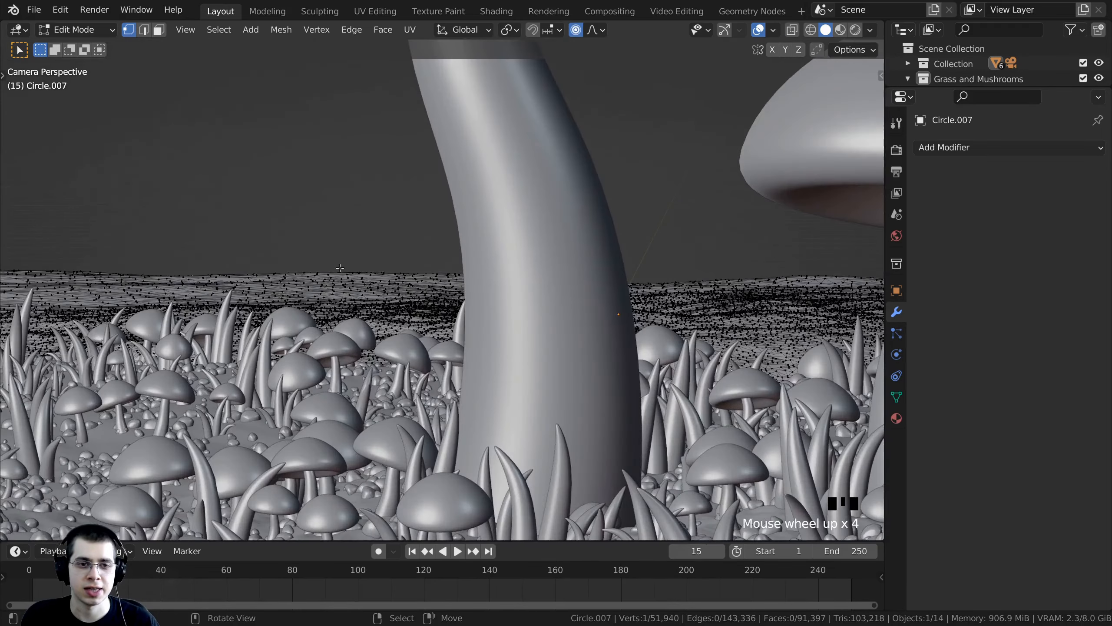
{"action": "key", "text": "g"}
{"action": "left_click", "coordinate": [747, 298]}
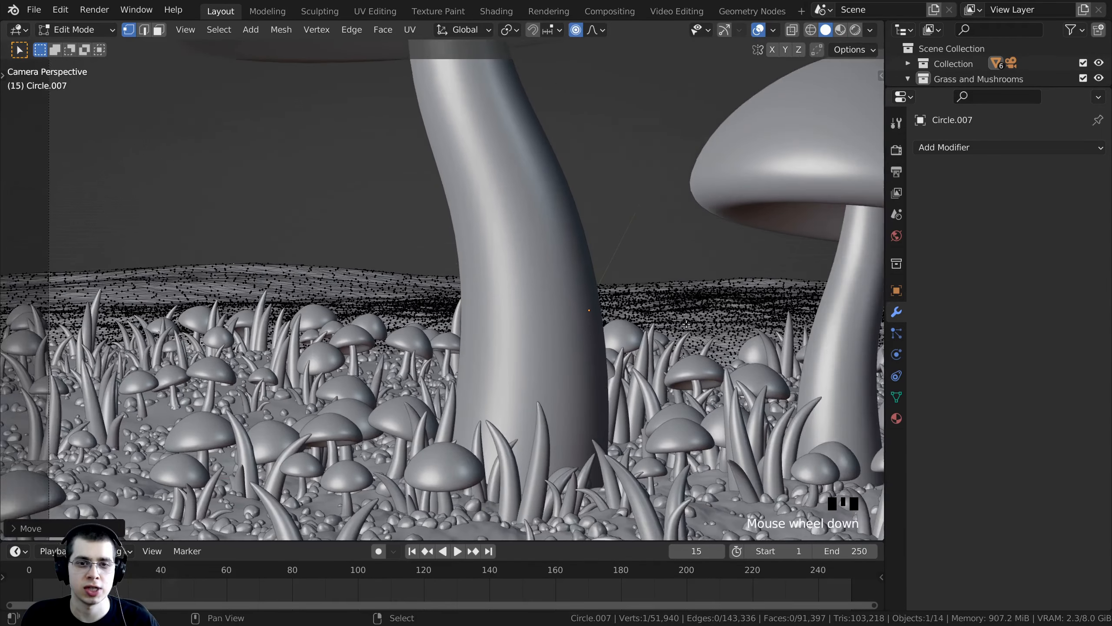
{"action": "middle_click_drag", "start_coordinate": [747, 298], "coordinate": [307, 273], "text": "shift"}
{"action": "key", "text": "g"}
{"action": "left_click", "coordinate": [478, 272]}
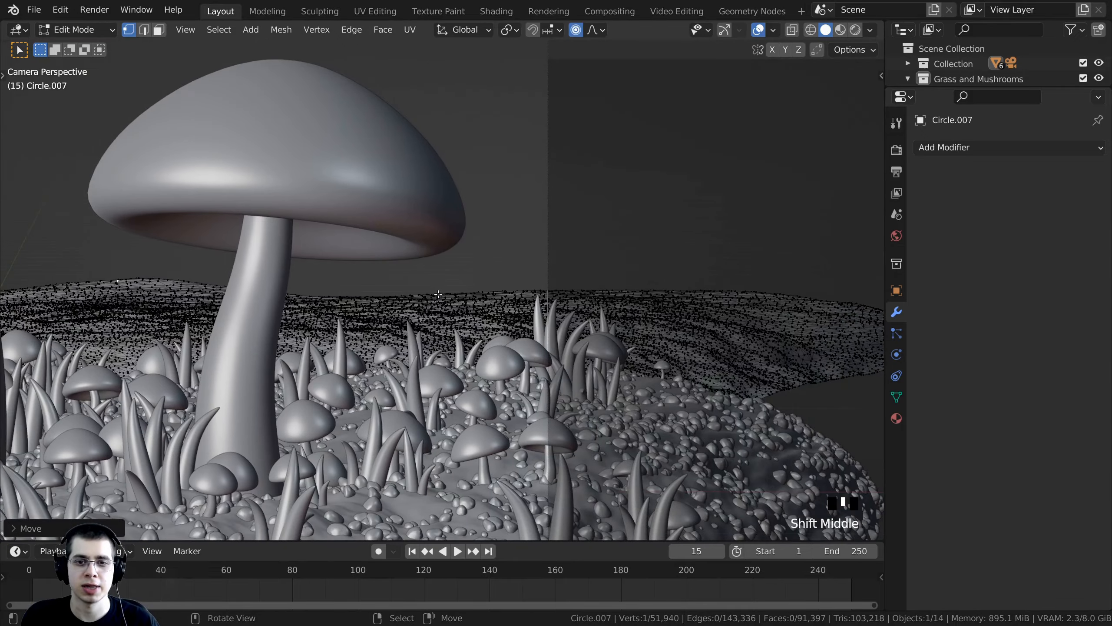
Pull up more proportional bumps on the background ridge beyond the small mushroom and vary their heights.
{"action": "key", "text": "g"}
{"action": "left_click", "coordinate": [686, 285]}
{"action": "key", "text": "g"}
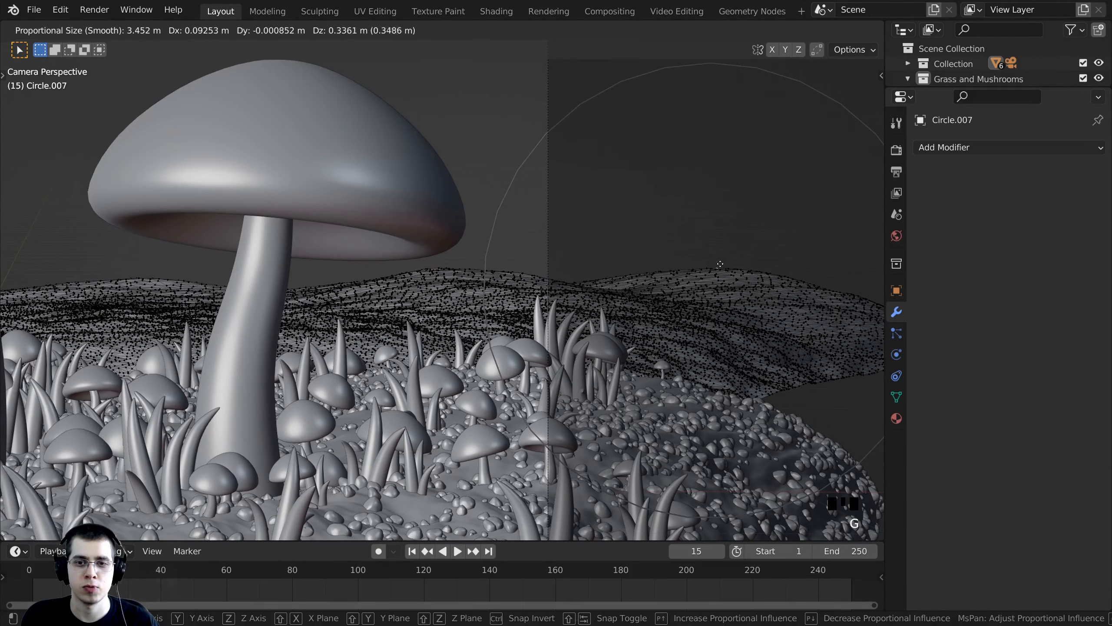
{"action": "left_click", "coordinate": [616, 329]}
{"action": "left_click", "coordinate": [616, 329]}
{"action": "key", "text": "g"}
{"action": "left_click", "coordinate": [612, 316]}
{"action": "key", "text": "g"}
{"action": "left_click", "coordinate": [431, 313]}
Reshape the background ridge between the two mushrooms and toward its far left end with soft vertex moves.
{"action": "middle_click_drag", "start_coordinate": [271, 309], "coordinate": [611, 316], "text": "shift"}
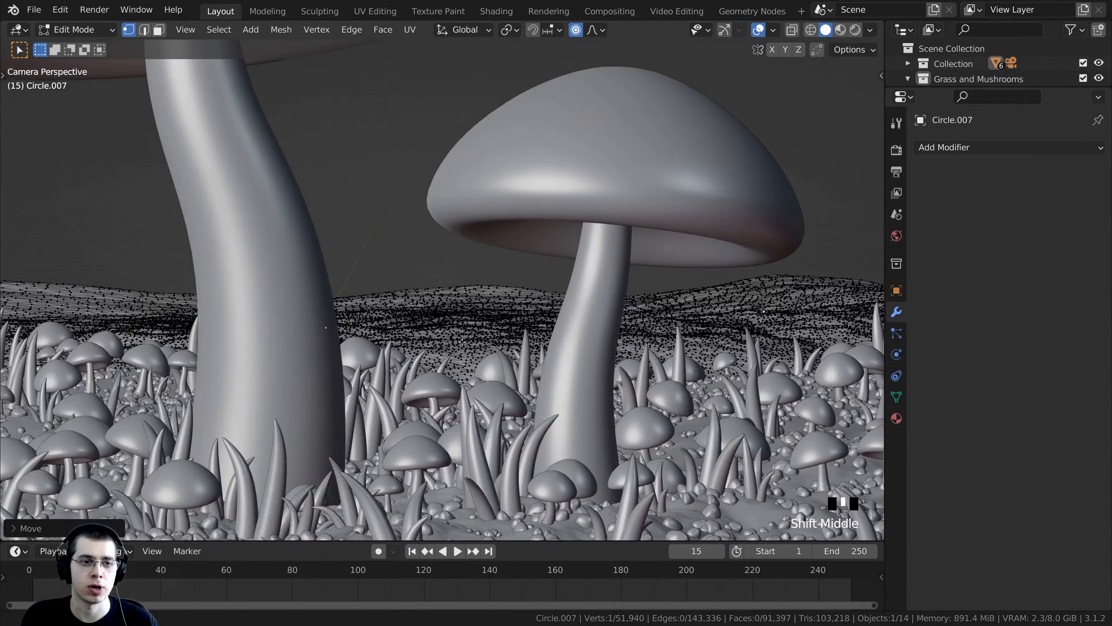
{"action": "left_click", "coordinate": [462, 333]}
{"action": "key", "text": "g"}
{"action": "left_click", "coordinate": [465, 320]}
{"action": "scroll", "coordinate": [464, 320], "scroll_direction": "down", "scroll_amount": 4}
{"action": "right_click", "coordinate": [181, 325]}
{"action": "middle_click_drag", "start_coordinate": [188, 326], "coordinate": [399, 373], "text": "shift"}
{"action": "scroll", "coordinate": [420, 375], "scroll_direction": "up", "scroll_amount": 2}
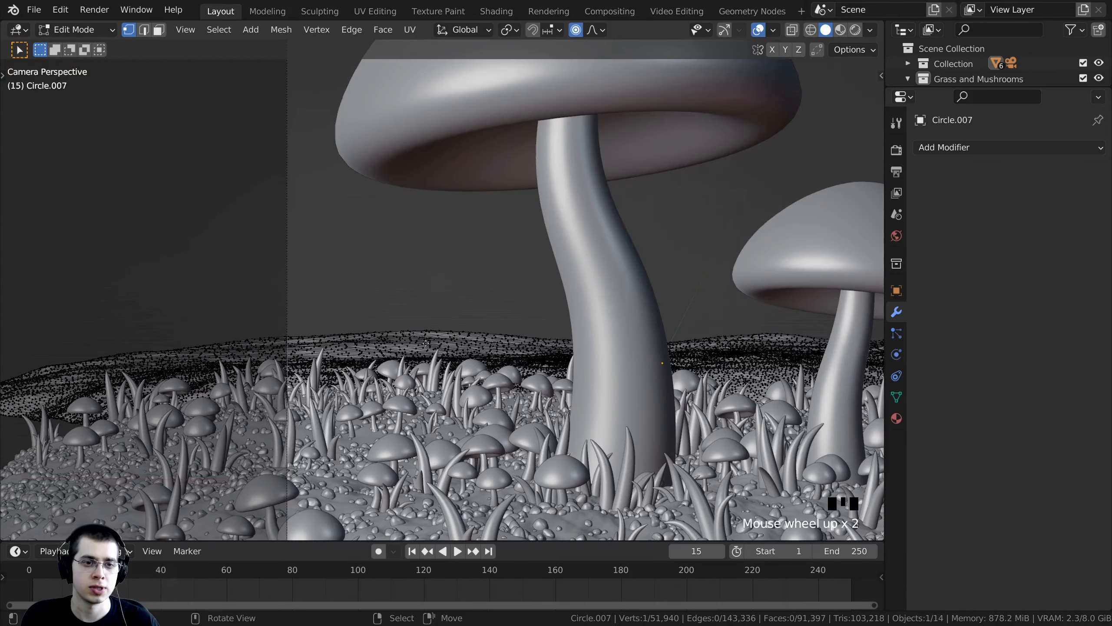
{"action": "key", "text": "g"}
{"action": "left_click", "coordinate": [425, 333]}
{"action": "key", "text": "g"}
{"action": "right_click", "coordinate": [206, 340]}
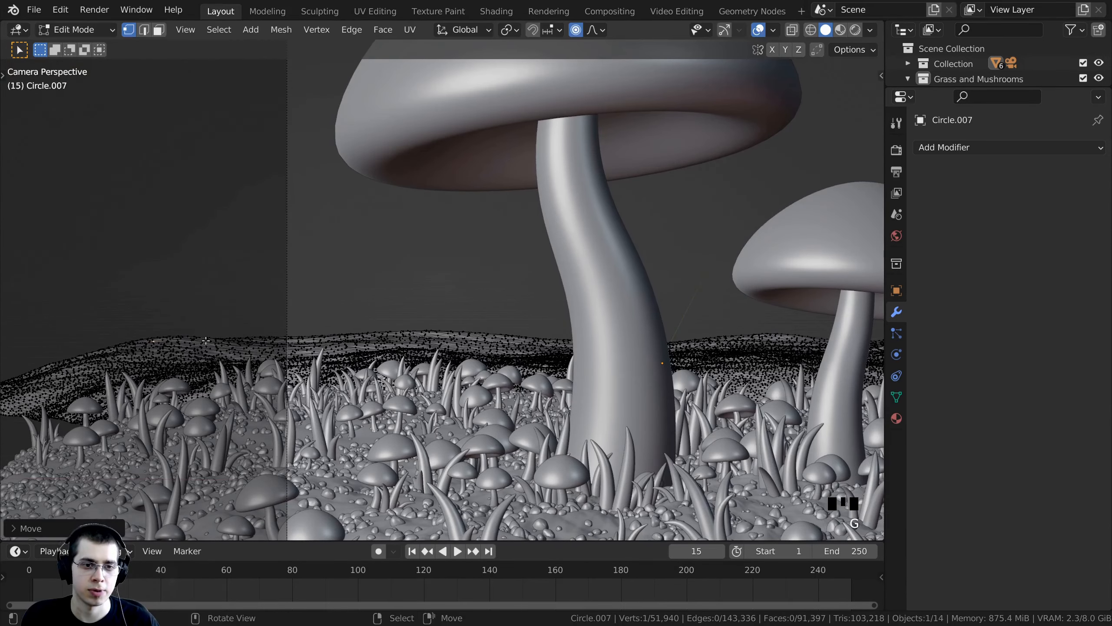
Return to Object Mode, deselect everything and switch to Rendered shading to check the reshaped horizon.
{"action": "scroll", "coordinate": [287, 335], "scroll_direction": "down", "scroll_amount": 3}
{"action": "key", "text": "Tab"}
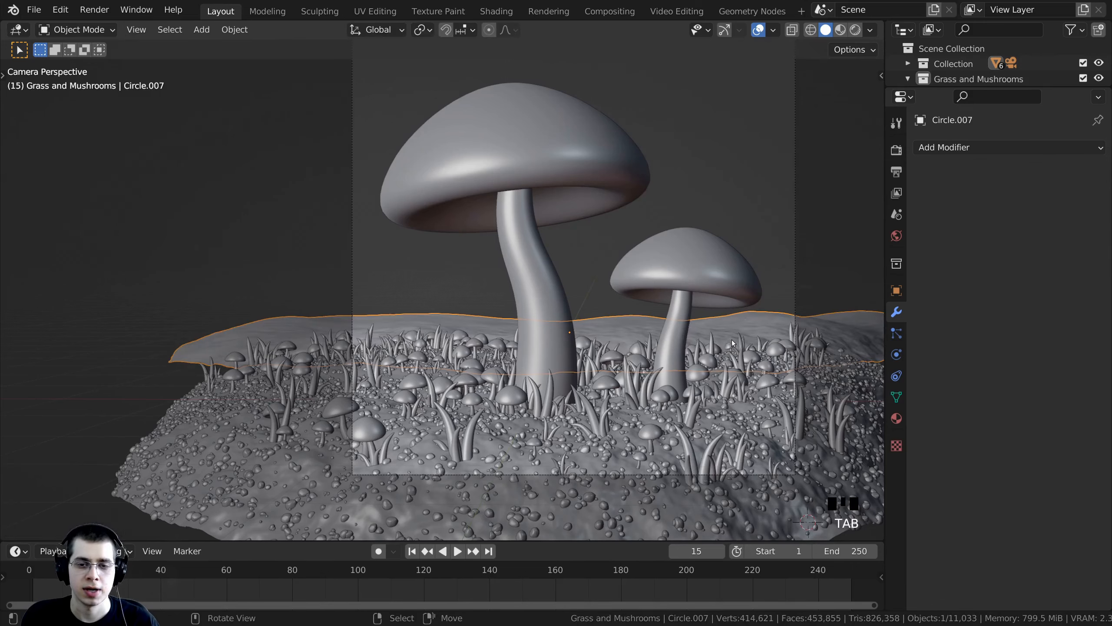
{"action": "mouse_move", "coordinate": [657, 347]}
{"action": "middle_mouse_down", "text": "shift"}
{"action": "mouse_move", "coordinate": [354, 344]}
{"action": "mouse_move", "coordinate": [562, 344]}
{"action": "middle_mouse_up", "text": "shift"}
{"action": "key", "text": "alt+a"}
{"action": "key", "text": "z"}
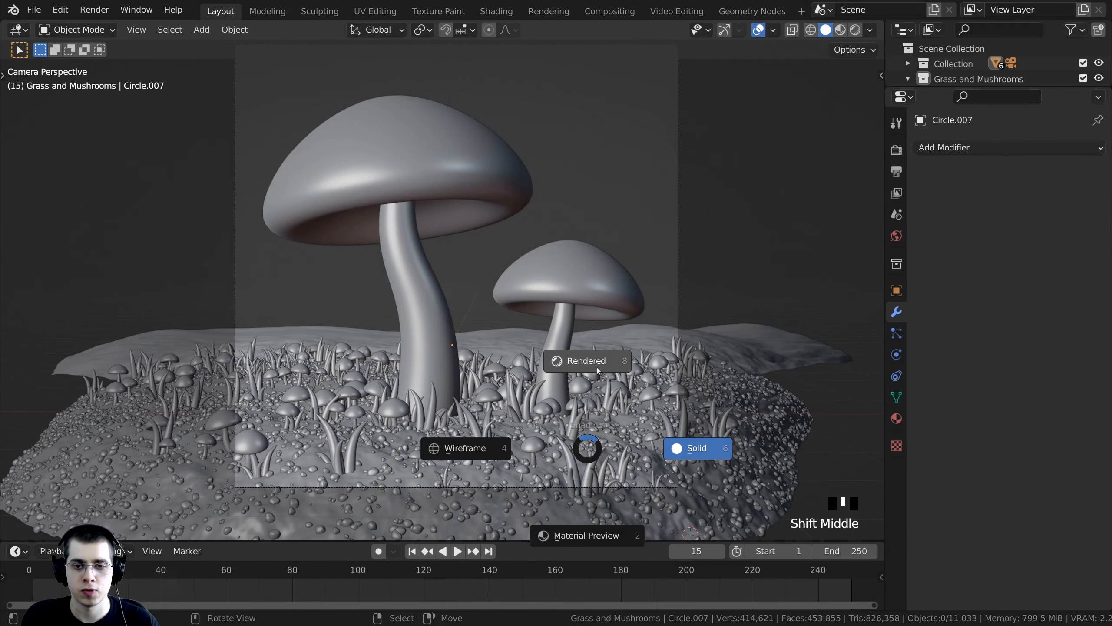
{"action": "left_click", "coordinate": [598, 370]}
{"action": "scroll", "coordinate": [436, 403], "scroll_direction": "up", "scroll_amount": 2, "text": "shift"}
{"action": "scroll", "coordinate": [469, 302], "scroll_direction": "up", "scroll_amount": 2}
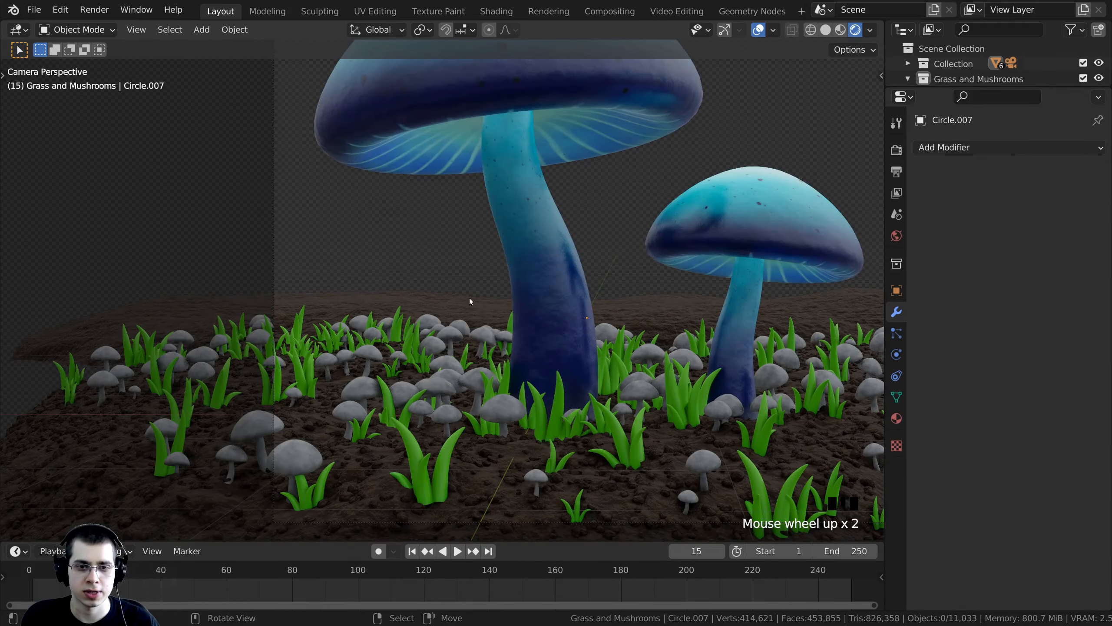
{"action": "middle_click_drag", "start_coordinate": [693, 313], "coordinate": [460, 324], "text": "shift"}
{"action": "scroll", "coordinate": [459, 324], "scroll_direction": "down", "scroll_amount": 5}
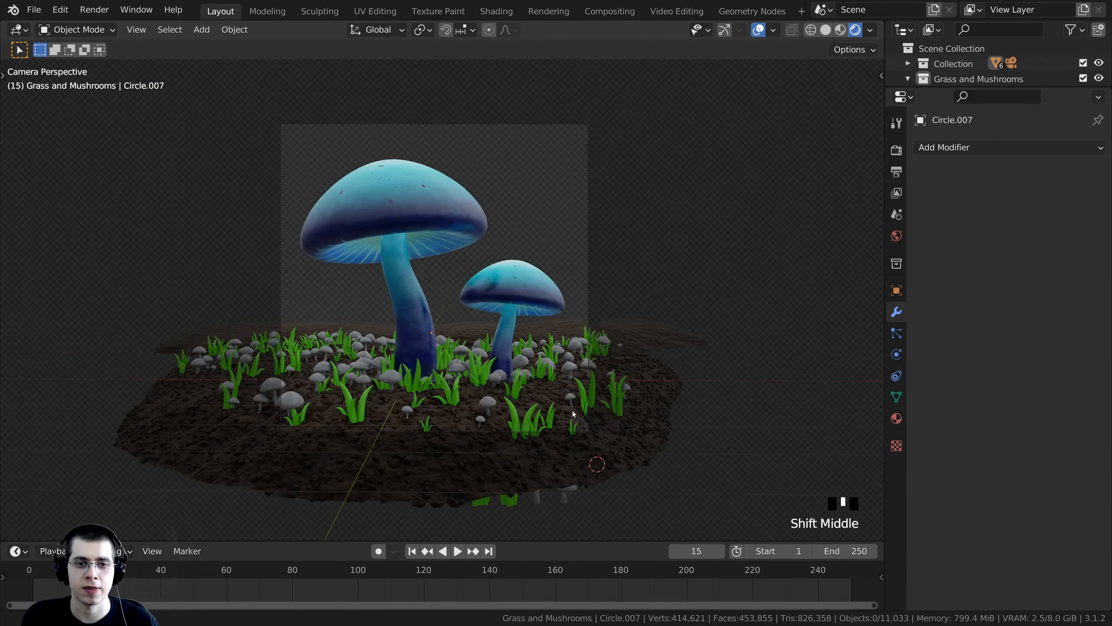
{"action": "scroll", "coordinate": [567, 402], "scroll_direction": "up", "scroll_amount": 1}
Isolate the background ground in Solid shading, add a Decimate modifier with ratio 0.3439 and apply it.
{"action": "middle_click_drag", "start_coordinate": [566, 402], "coordinate": [502, 188]}
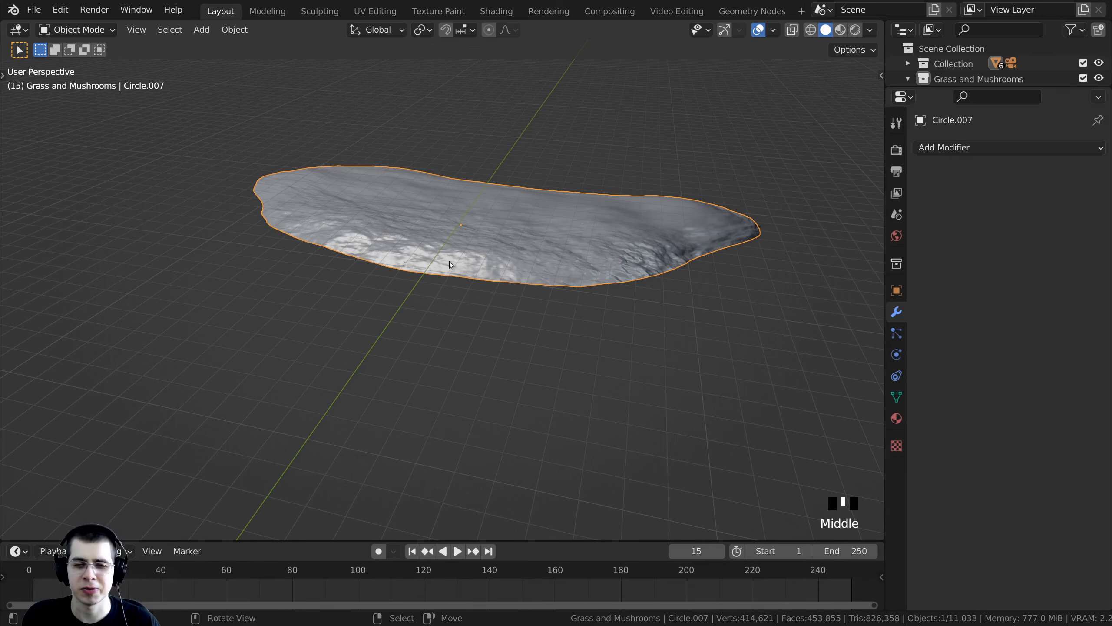
{"action": "middle_click_drag", "start_coordinate": [682, 241], "coordinate": [689, 268], "text": "shift"}
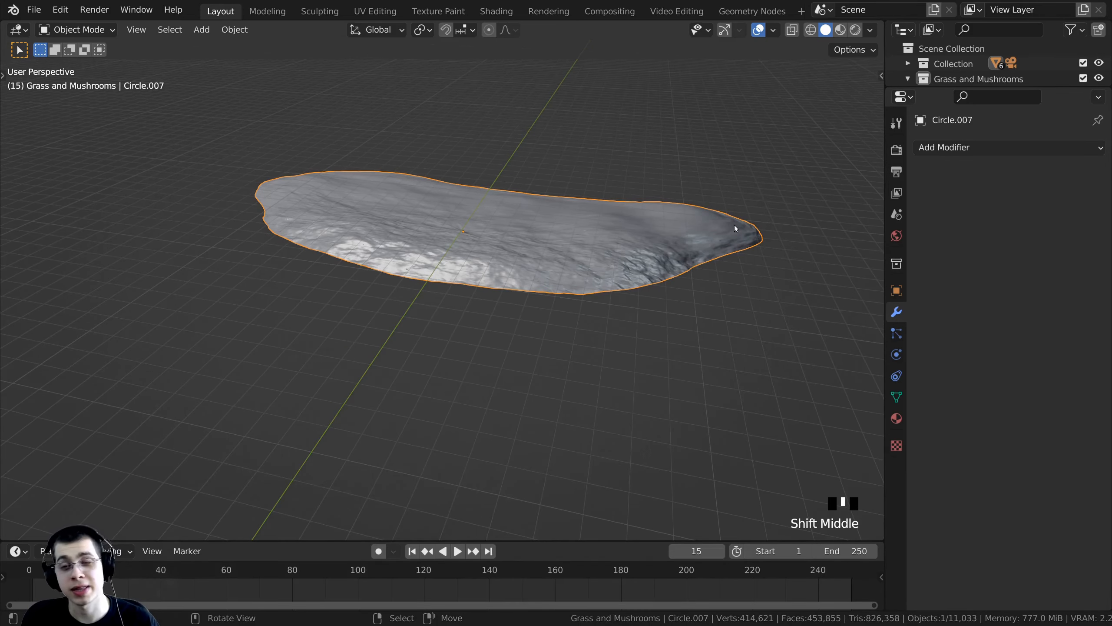
{"action": "left_click", "coordinate": [955, 149]}
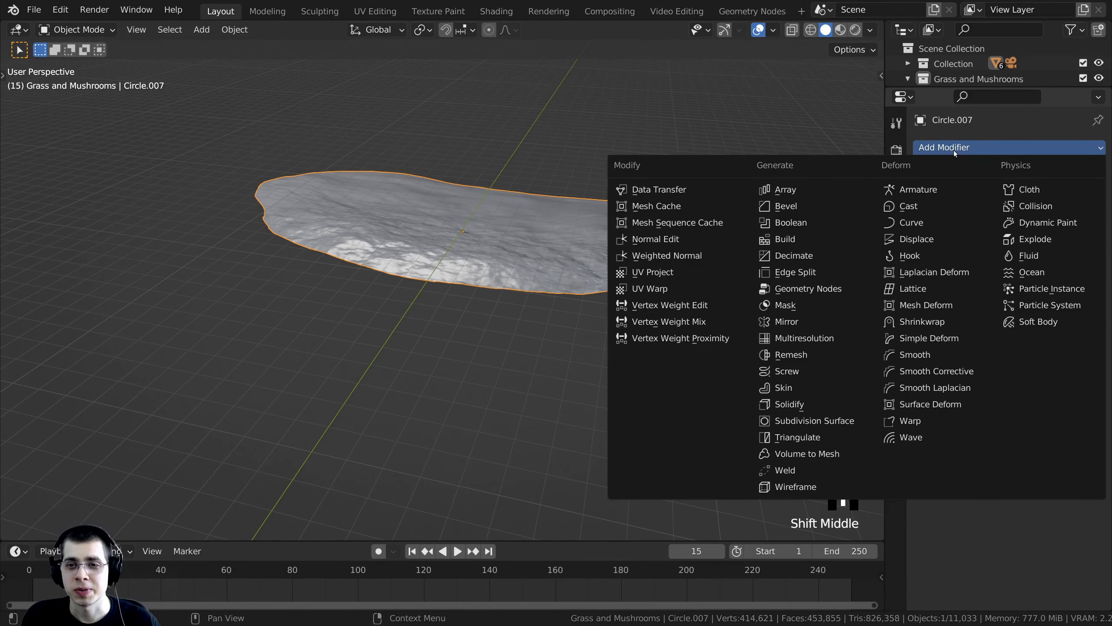
{"action": "left_click", "coordinate": [793, 255]}
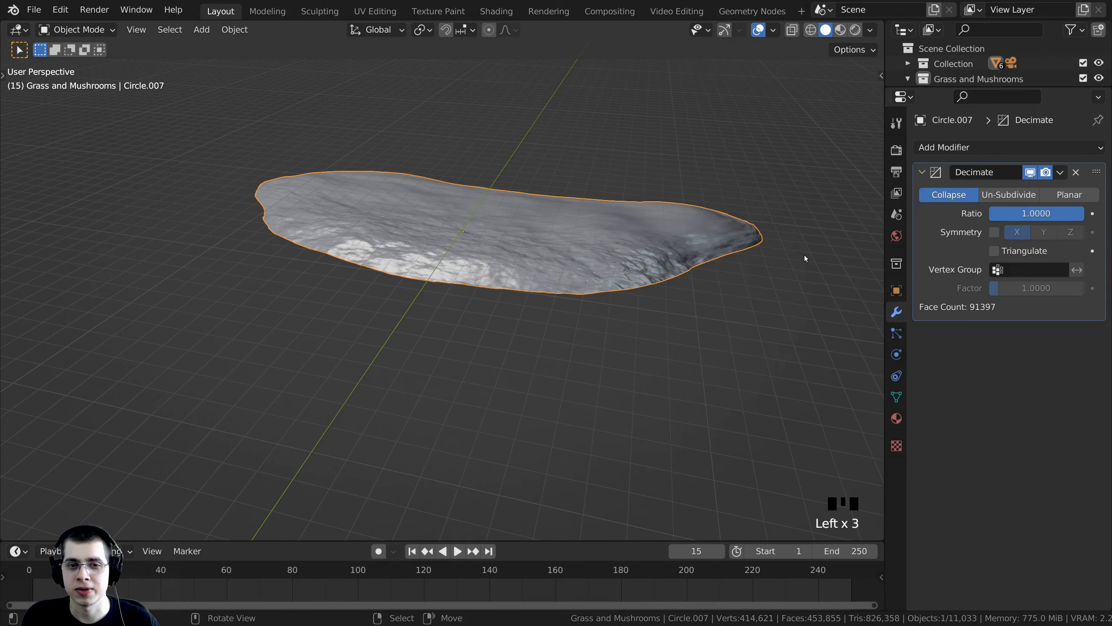
{"action": "left_click_drag", "start_coordinate": [1076, 218], "coordinate": [1021, 217]}
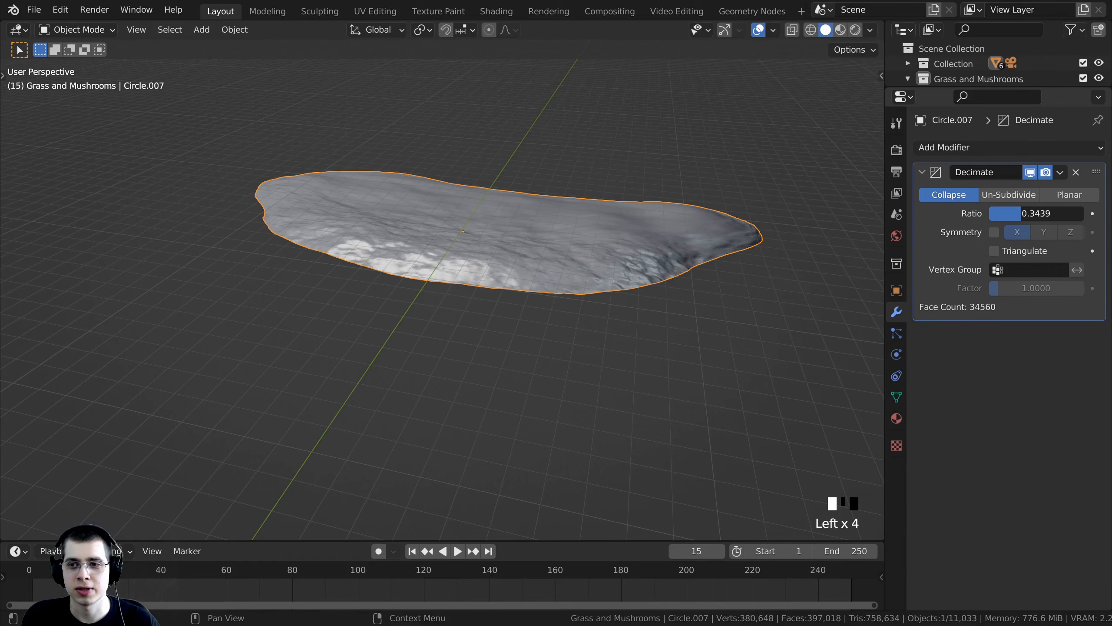
{"action": "middle_click_drag", "start_coordinate": [701, 285], "coordinate": [670, 298]}
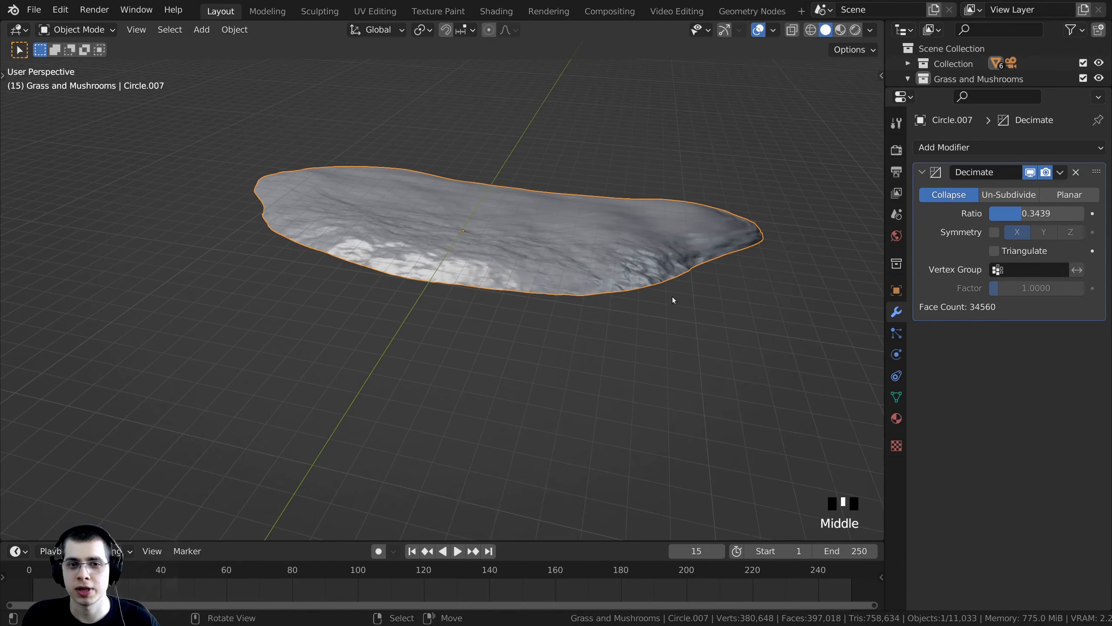
{"action": "left_click", "coordinate": [1061, 172]}
{"action": "left_click", "coordinate": [1042, 197]}
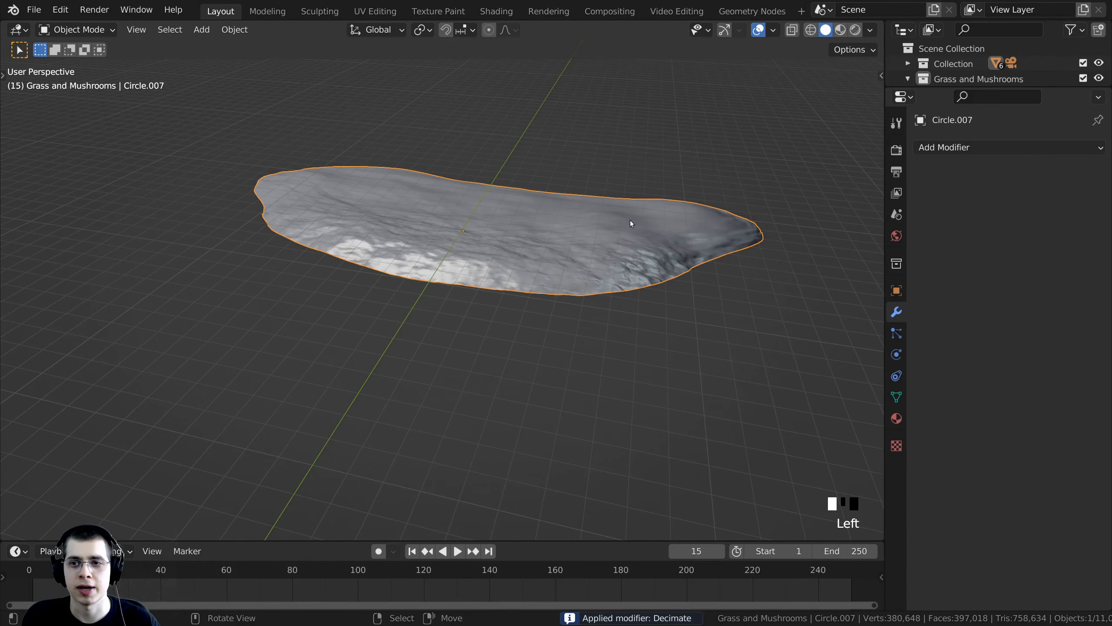
Bring back the full scene in camera view with Rendered shading and inspect the decimated background and framing.
{"action": "key", "text": "KP_0"}
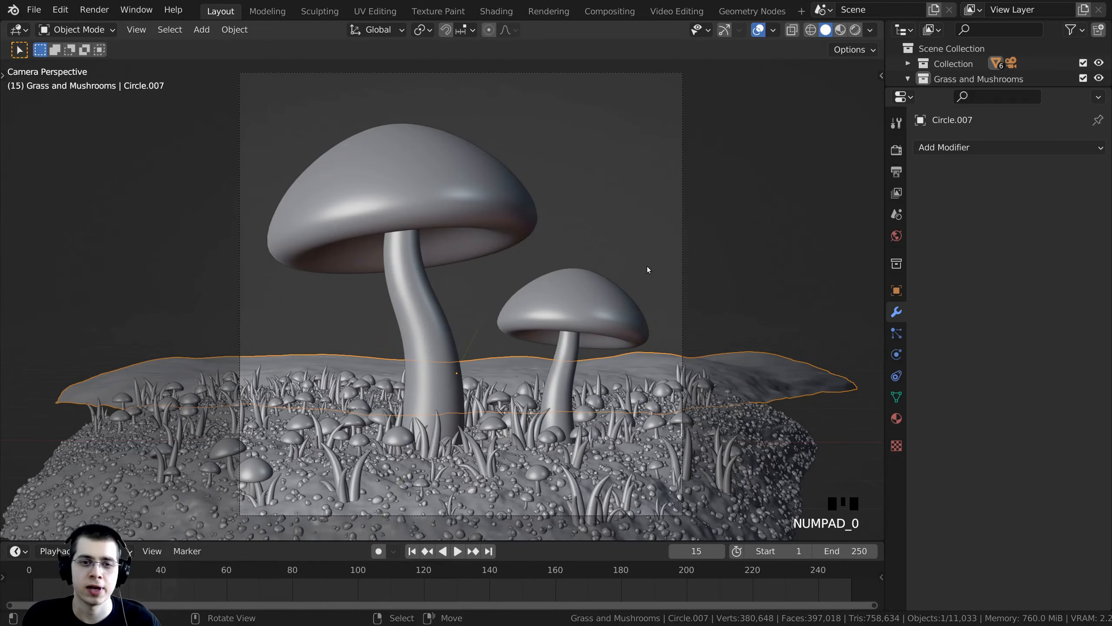
{"action": "key", "text": "z"}
{"action": "middle_click_drag", "start_coordinate": [627, 379], "coordinate": [579, 292], "text": "shift"}
{"action": "scroll", "coordinate": [505, 329], "scroll_direction": "up", "scroll_amount": 3}
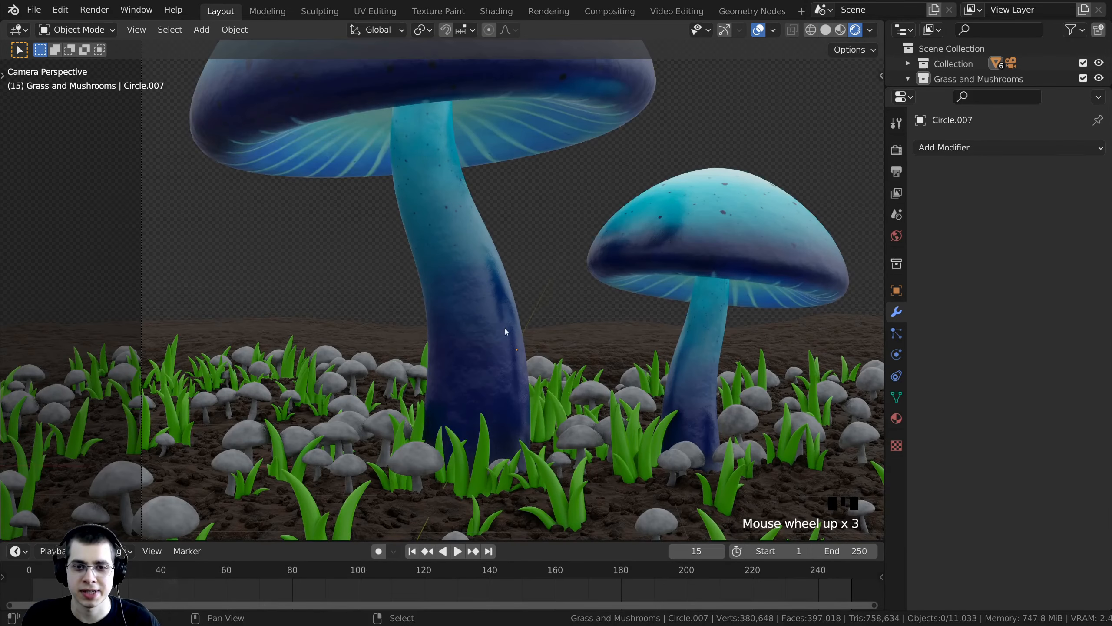
{"action": "scroll", "coordinate": [574, 319], "scroll_direction": "up", "scroll_amount": 3}
{"action": "scroll", "coordinate": [491, 296], "scroll_direction": "down", "scroll_amount": 5}
{"action": "middle_click_drag", "start_coordinate": [492, 296], "coordinate": [576, 134], "text": "shift"}
{"action": "scroll", "coordinate": [604, 372], "scroll_direction": "down", "scroll_amount": 2}
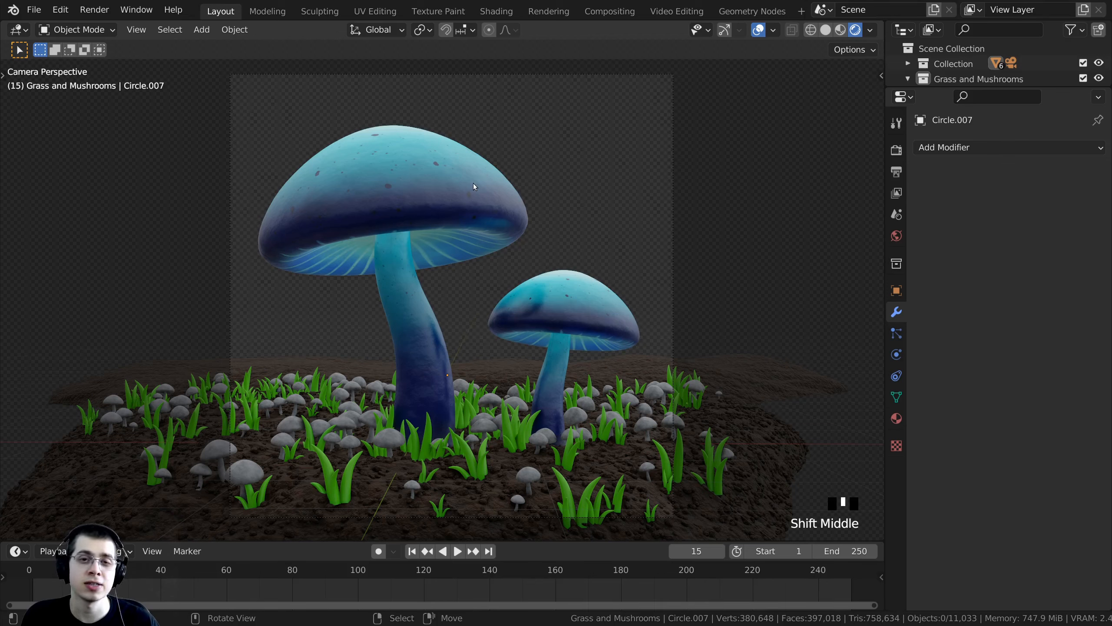
Select the camera, enable Depth of Field and expand its focus and aperture settings.
{"action": "right_click", "coordinate": [674, 74]}
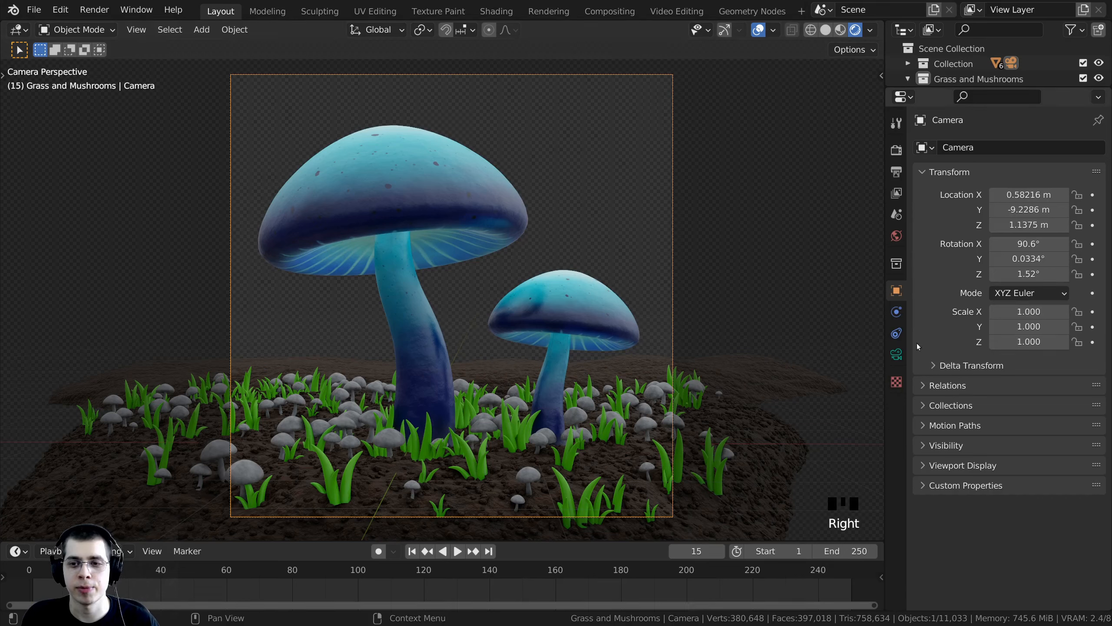
{"action": "left_click", "coordinate": [896, 354]}
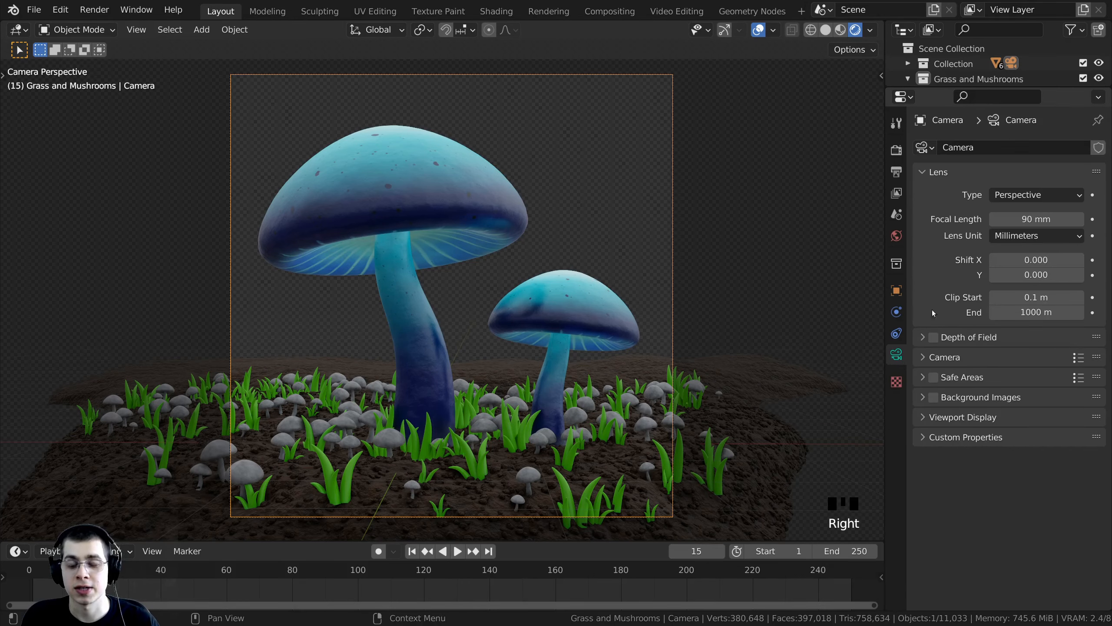
{"action": "left_click", "coordinate": [933, 337]}
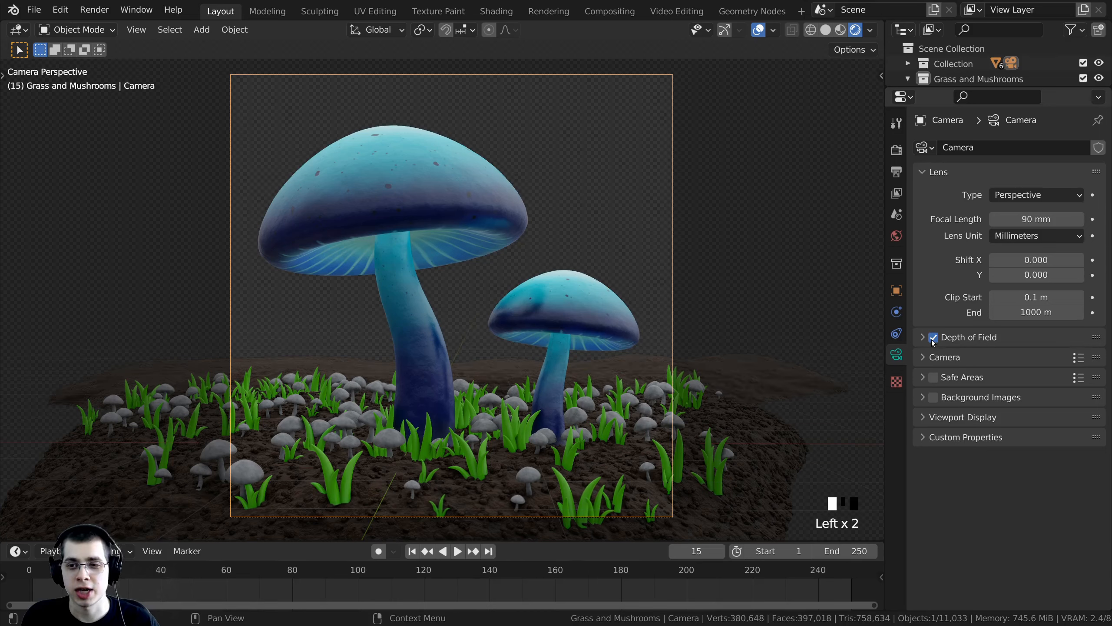
{"action": "left_click", "coordinate": [923, 337]}
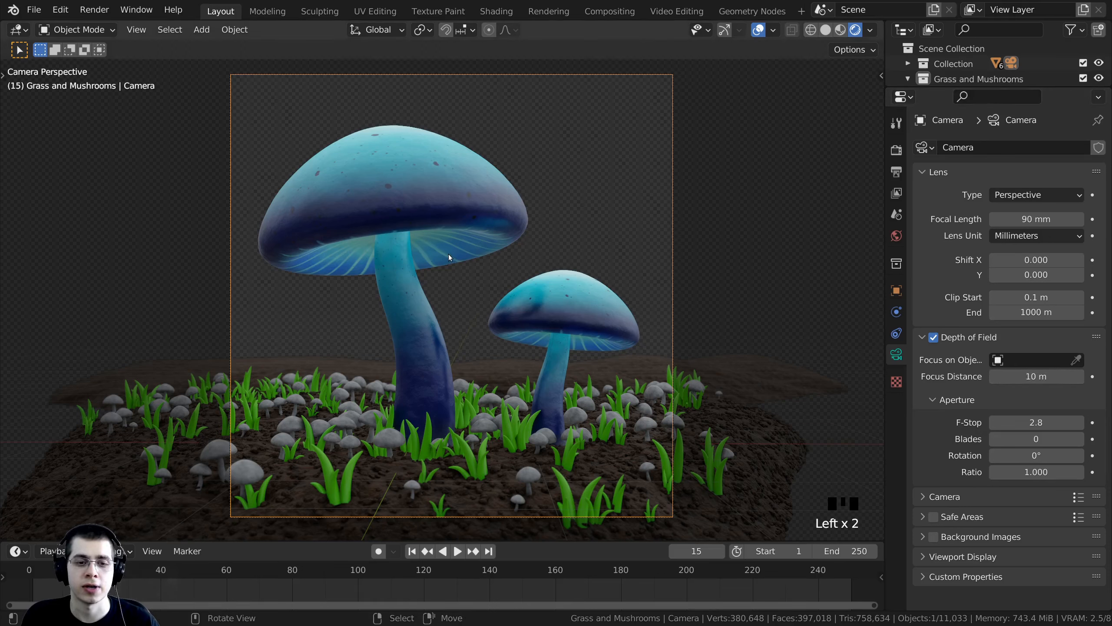
Add a Plain Axes empty and move it above the small mushroom, beside the large mushroom's cap.
{"action": "key", "text": "shift+a"}
{"action": "mouse_move", "coordinate": [450, 257]}
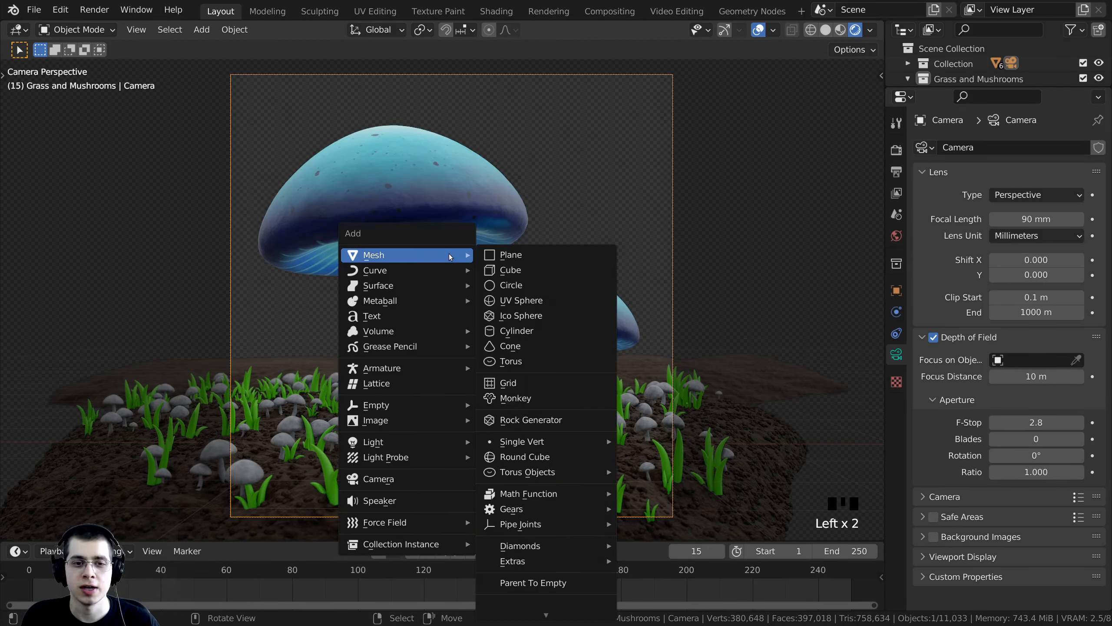
{"action": "mouse_move", "coordinate": [419, 404]}
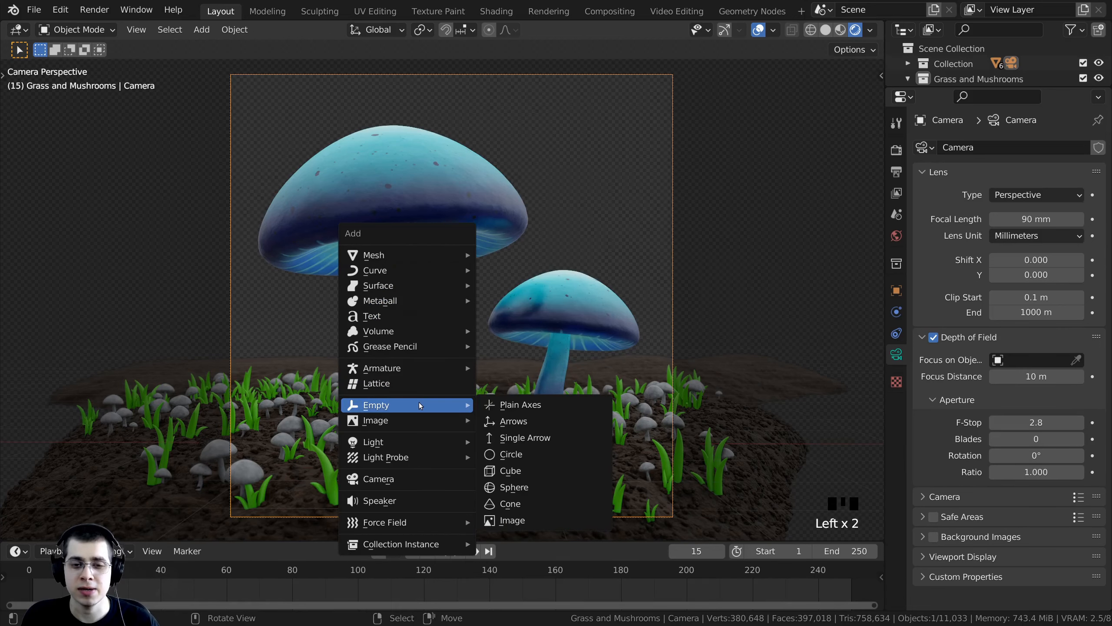
{"action": "left_click", "coordinate": [509, 408]}
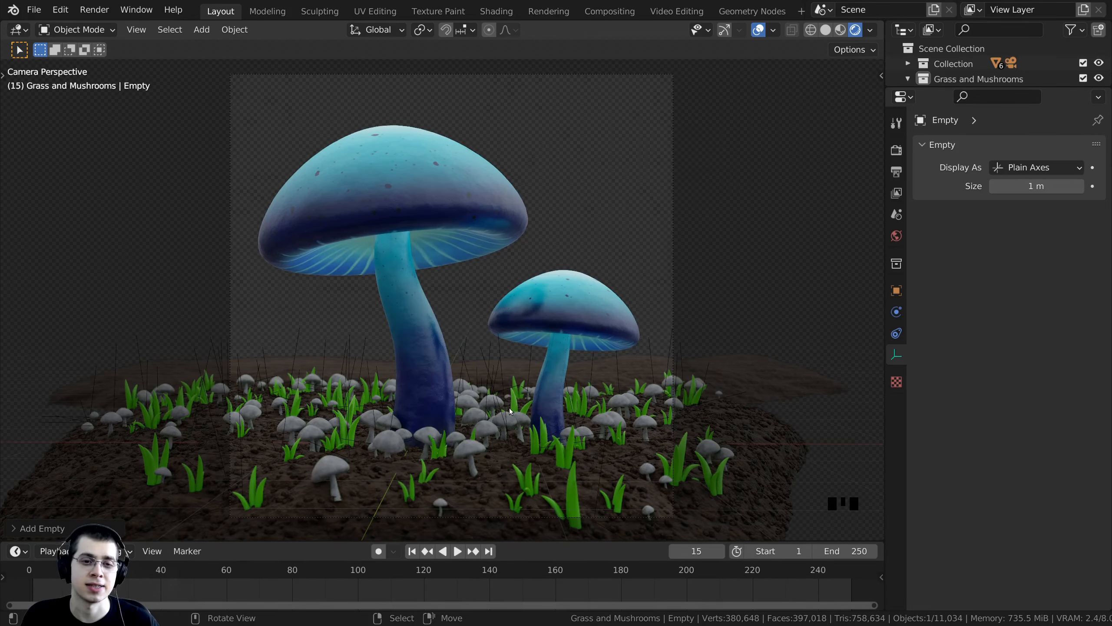
{"action": "scroll", "coordinate": [510, 408], "scroll_direction": "down", "scroll_amount": 2}
{"action": "key", "text": "g"}
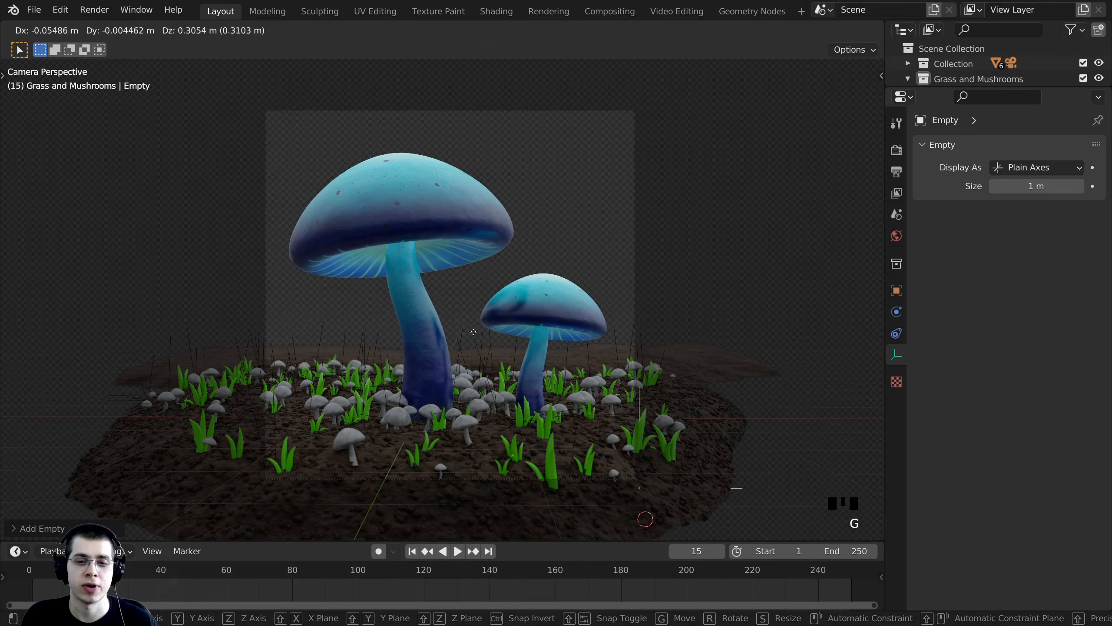
{"action": "left_click", "coordinate": [402, 127]}
{"action": "scroll", "coordinate": [428, 438], "scroll_direction": "up", "scroll_amount": 2}
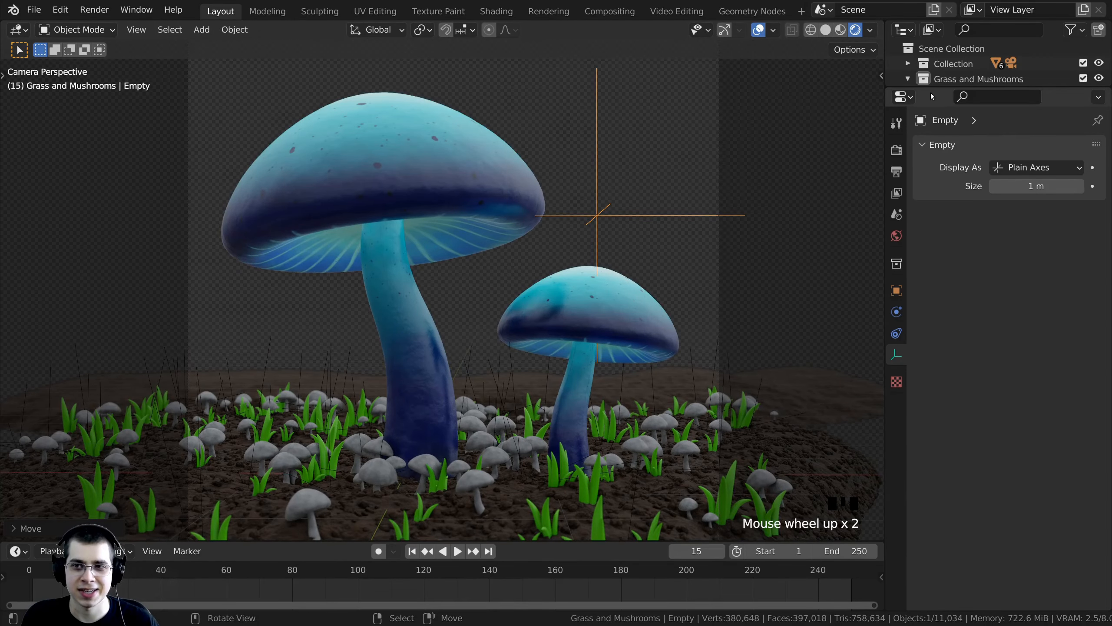
Enlarge the Outliner, move the empty into the main Collection and collapse the Grass and Mushrooms and Pebbles collections.
{"action": "left_click_drag", "start_coordinate": [932, 89], "coordinate": [931, 237]}
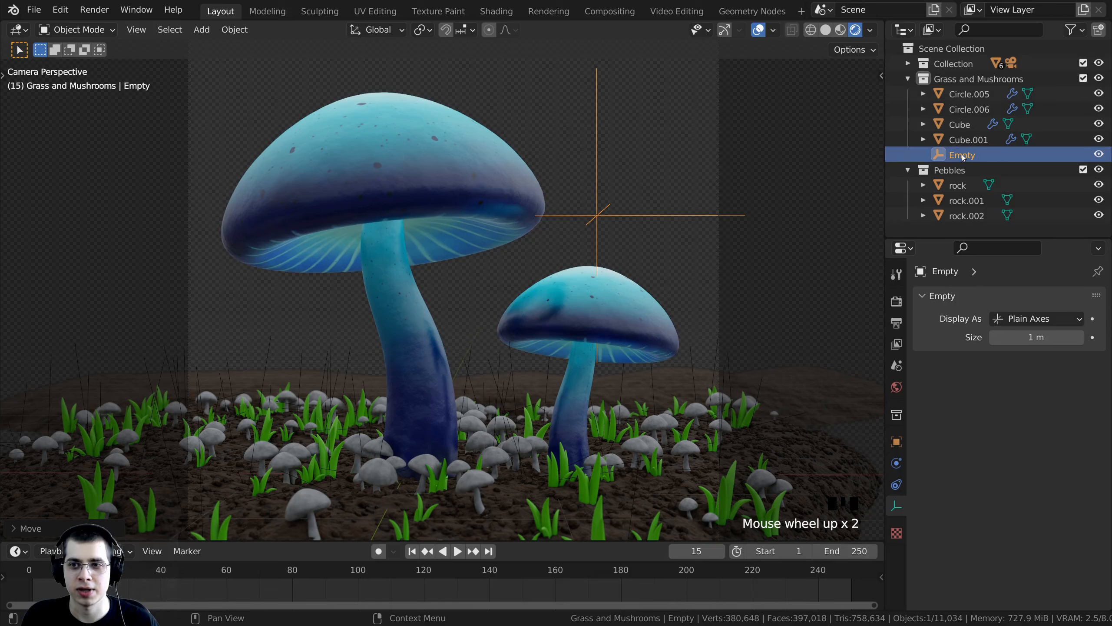
{"action": "left_click_drag", "start_coordinate": [962, 156], "coordinate": [964, 60]}
{"action": "left_click", "coordinate": [907, 79]}
{"action": "left_click", "coordinate": [908, 94]}
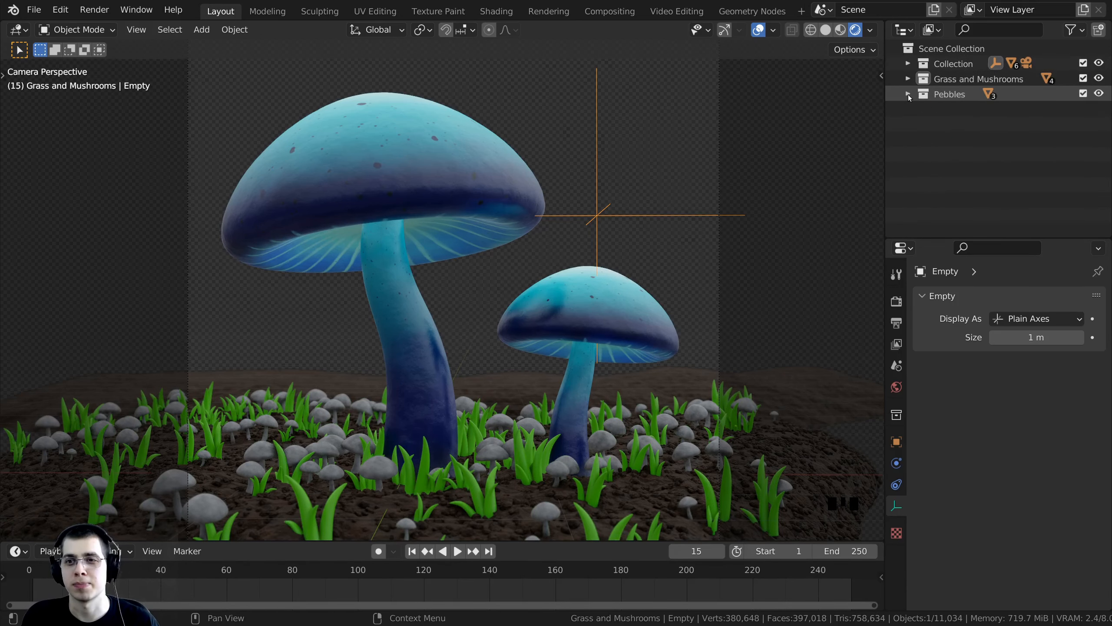
Scale the empty down and move it underneath the large mushroom's cap in the camera view.
{"action": "middle_click_drag", "start_coordinate": [612, 135], "coordinate": [776, 241], "text": "shift"}
{"action": "key", "text": "s"}
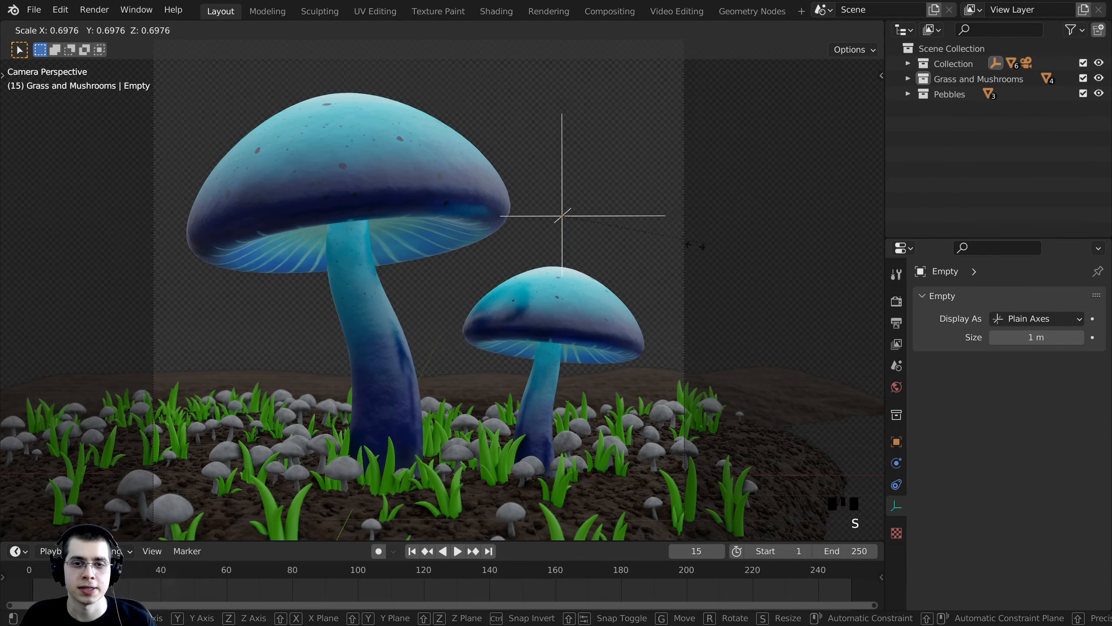
{"action": "left_click", "coordinate": [494, 280]}
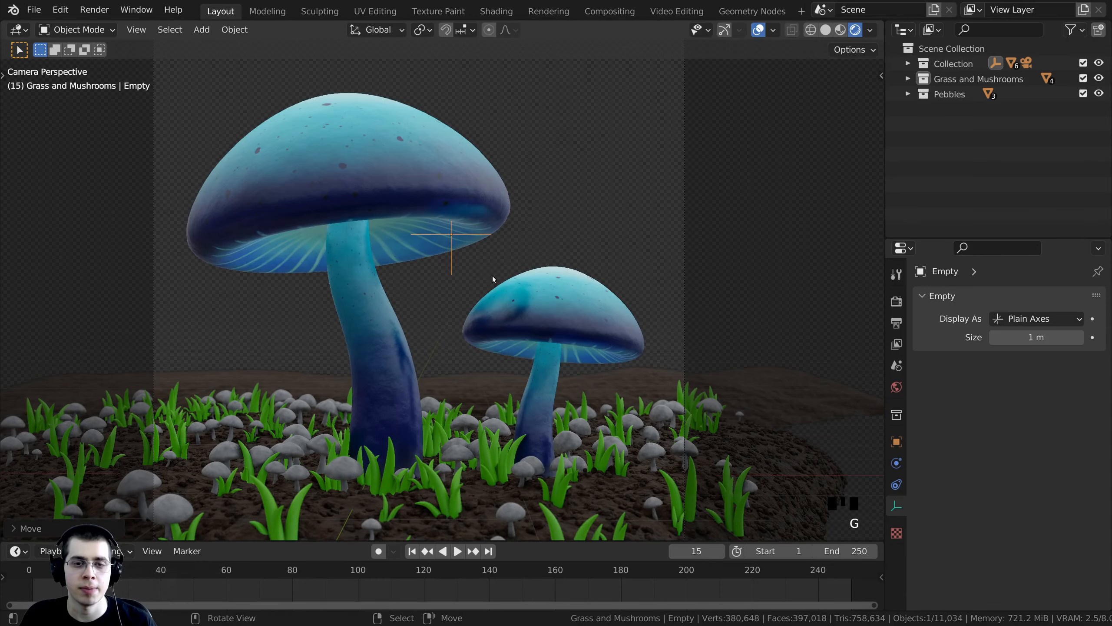
Move the empty to the top of the large mushroom's stem, directly beneath its cap.
{"action": "middle_click_drag", "start_coordinate": [494, 281], "coordinate": [574, 320]}
{"action": "scroll", "coordinate": [650, 318], "scroll_direction": "up", "scroll_amount": 4}
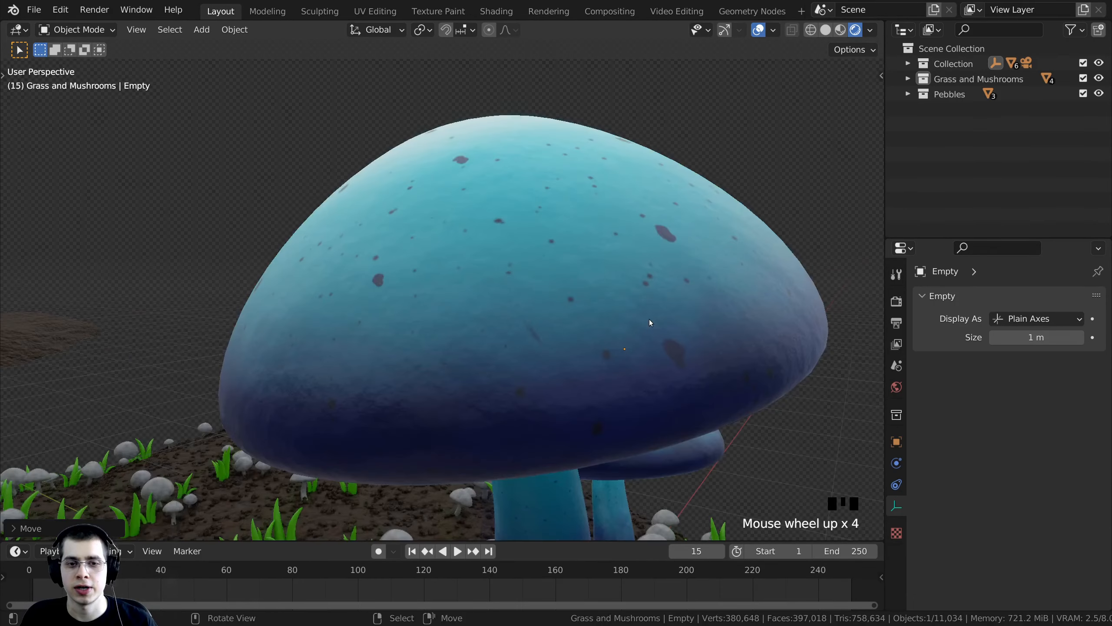
{"action": "scroll", "coordinate": [663, 316], "scroll_direction": "down", "scroll_amount": 1}
{"action": "middle_click_drag", "start_coordinate": [663, 316], "coordinate": [478, 280], "text": "shift"}
{"action": "key", "text": "KP_Decimal"}
{"action": "key", "text": "g"}
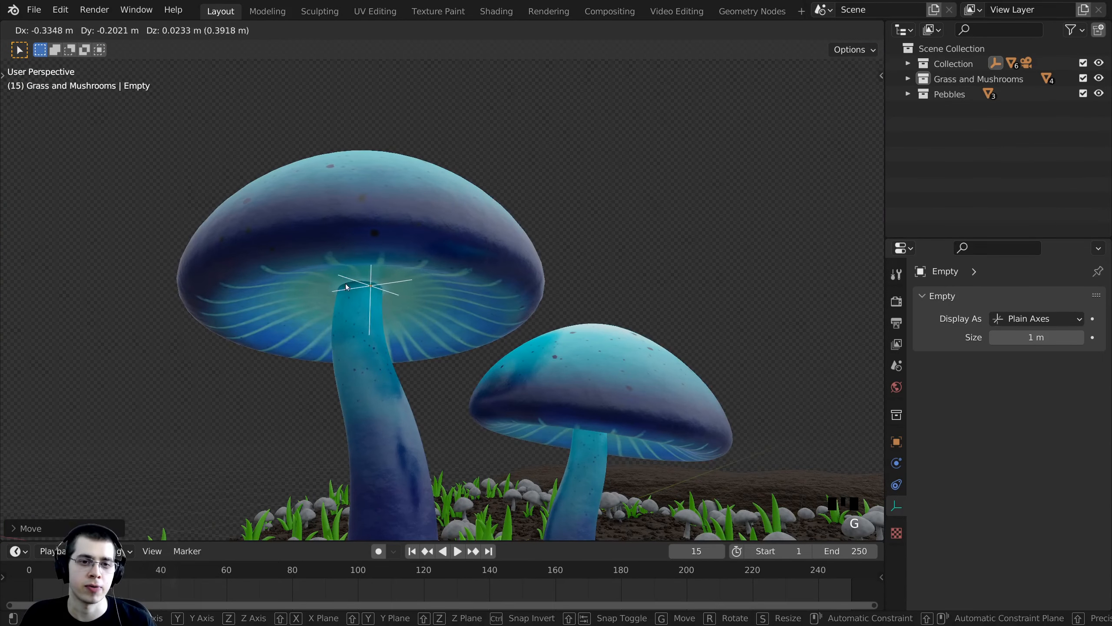
{"action": "left_click", "coordinate": [421, 271]}
{"action": "key", "text": "KP_Decimal"}
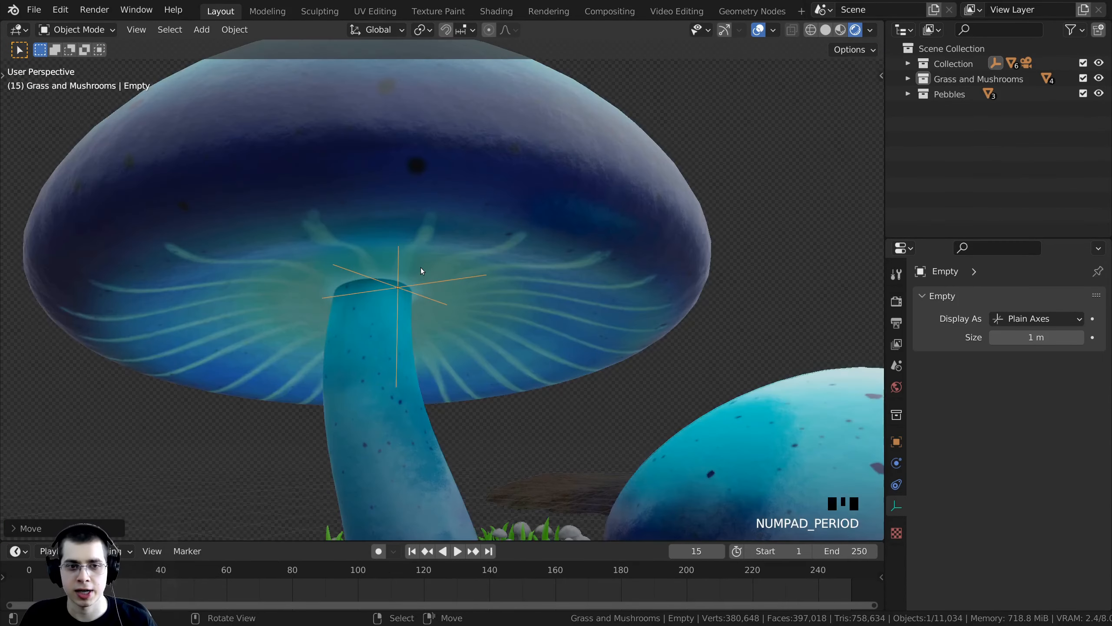
Shrink the empty further and adjust its position from several angles so it sits under the large cap beside the stem.
{"action": "middle_click_drag", "start_coordinate": [166, 306], "coordinate": [486, 263]}
{"action": "key", "text": "g"}
{"action": "left_click", "coordinate": [541, 312]}
{"action": "key", "text": "g"}
{"action": "left_click", "coordinate": [286, 287]}
{"action": "key", "text": "g"}
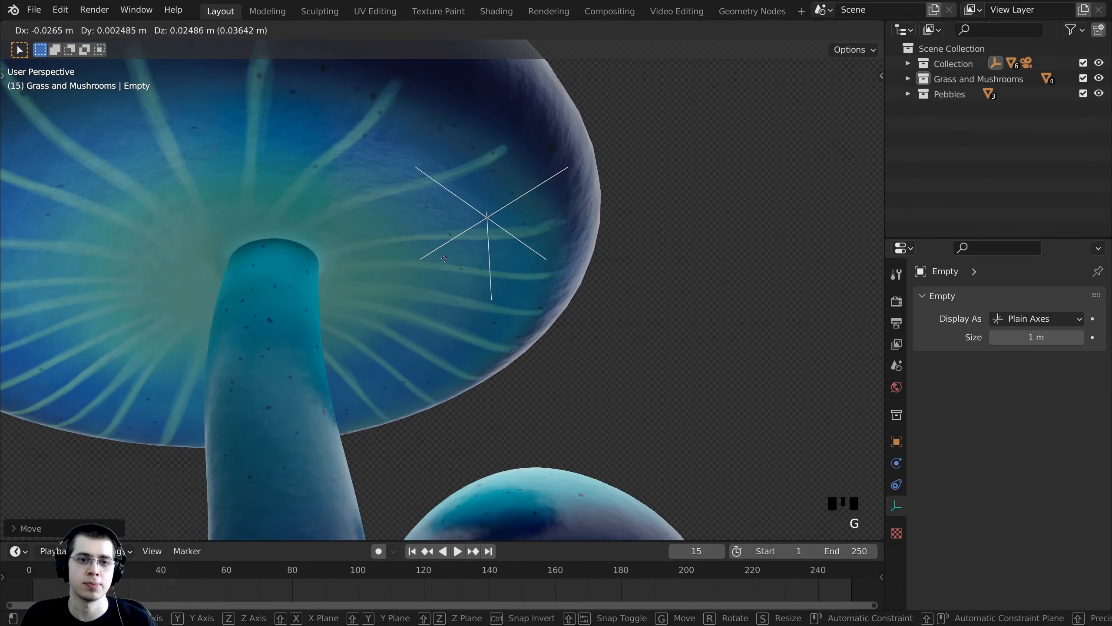
{"action": "left_click", "coordinate": [517, 246]}
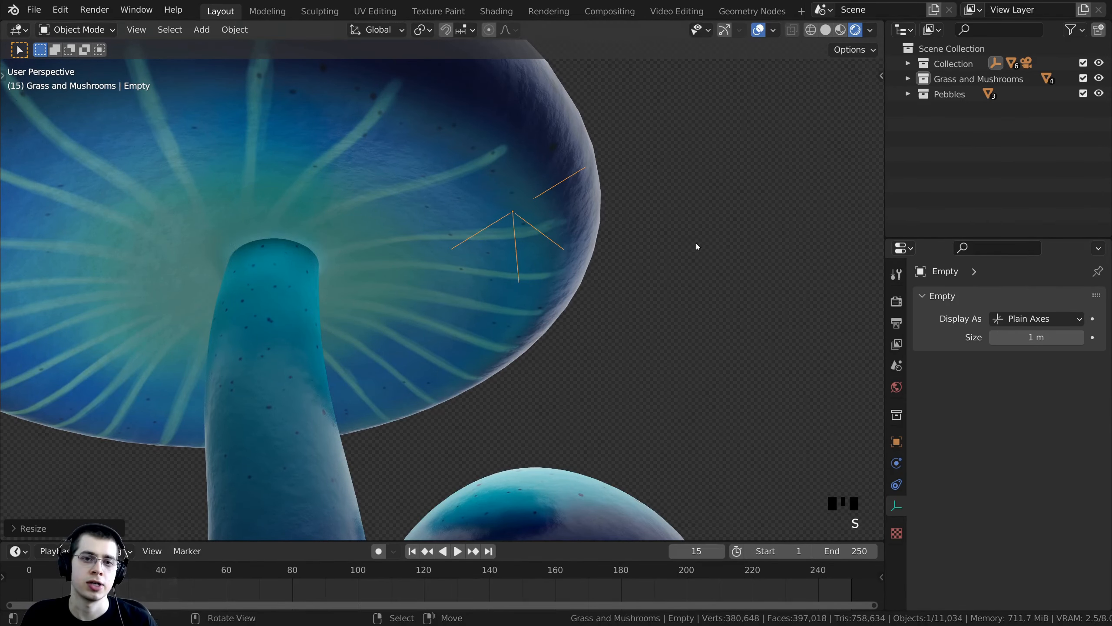
{"action": "middle_click_drag", "start_coordinate": [692, 245], "coordinate": [551, 207]}
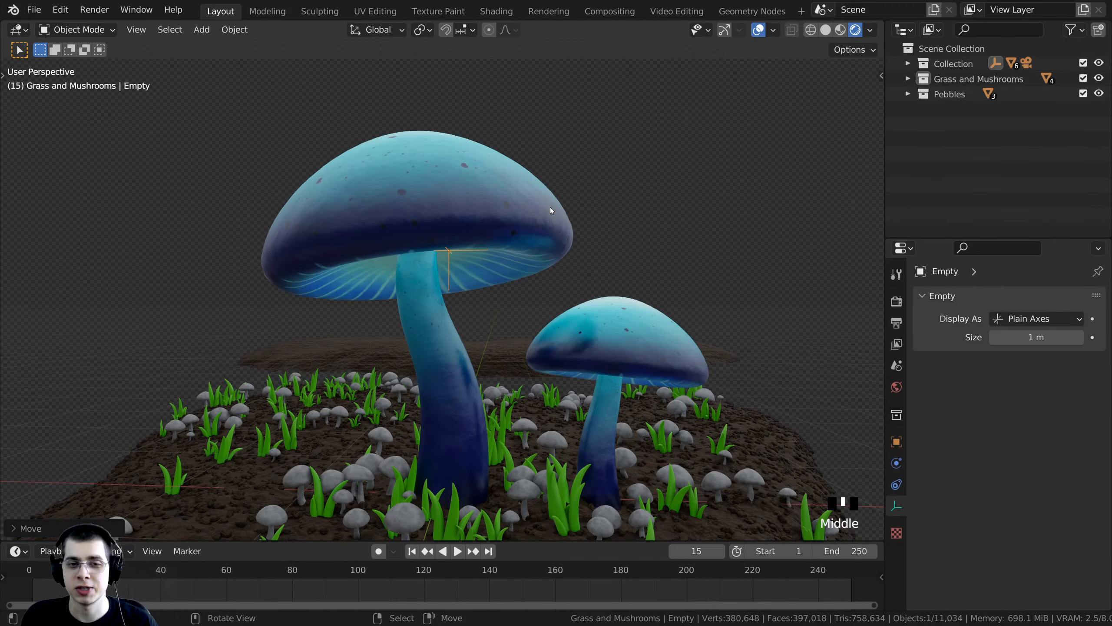
Return to the camera view, examine the empty's placement under the large cap and deselect everything.
{"action": "key", "text": "KP_0"}
{"action": "middle_click_drag", "start_coordinate": [421, 186], "coordinate": [430, 189], "text": "shift"}
{"action": "scroll", "coordinate": [437, 207], "scroll_direction": "up", "scroll_amount": 2}
{"action": "scroll", "coordinate": [433, 209], "scroll_direction": "up", "scroll_amount": 2}
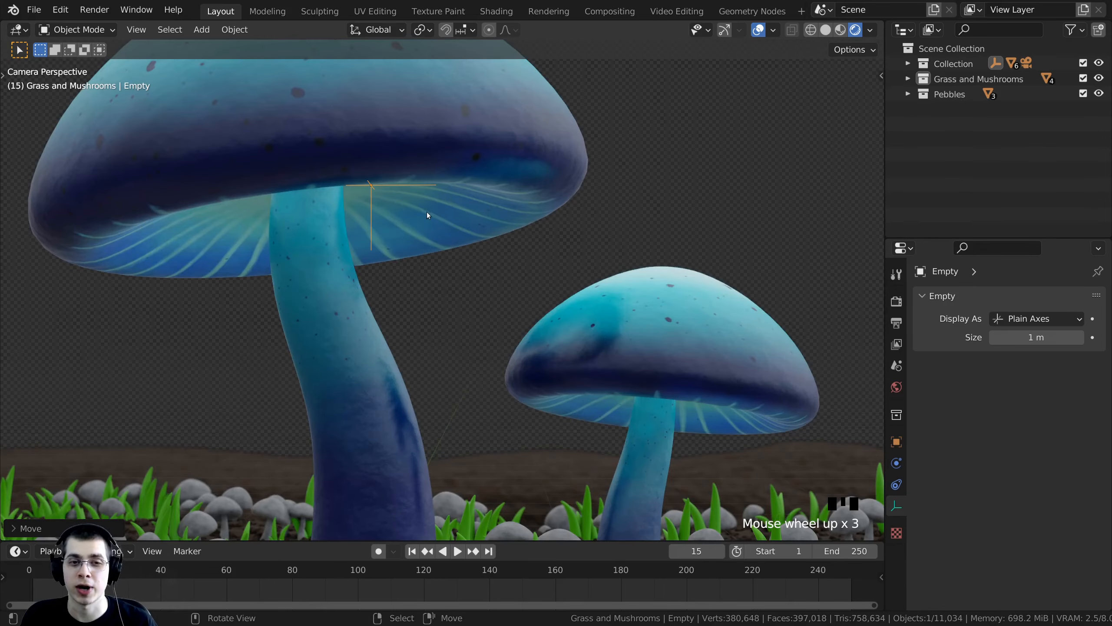
{"action": "key", "text": "alt+a"}
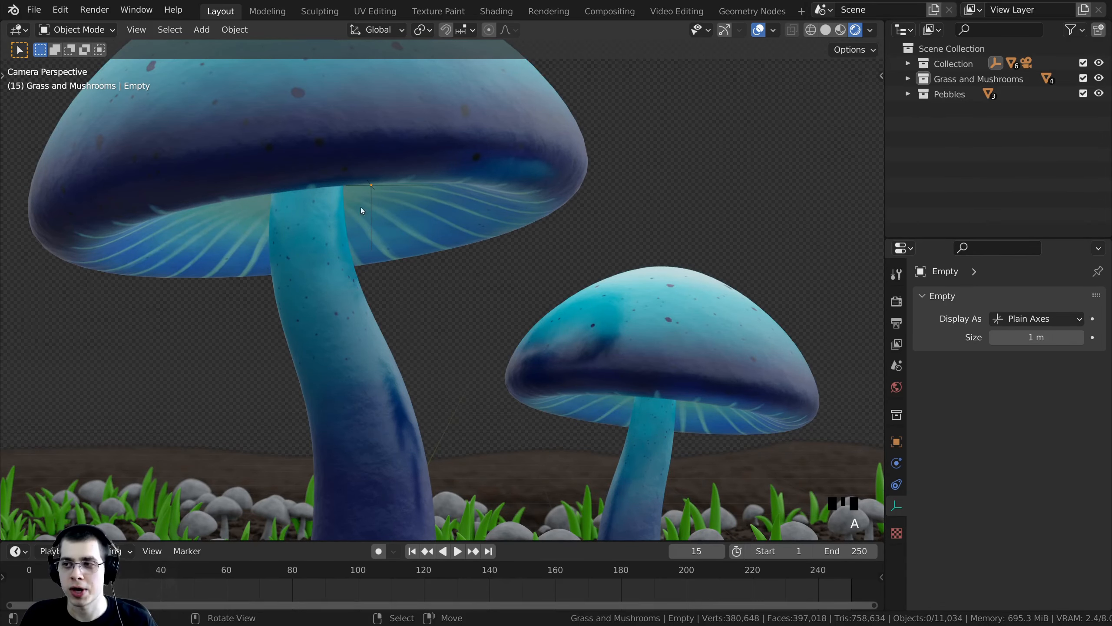
{"action": "scroll", "coordinate": [360, 213], "scroll_direction": "down", "scroll_amount": 3}
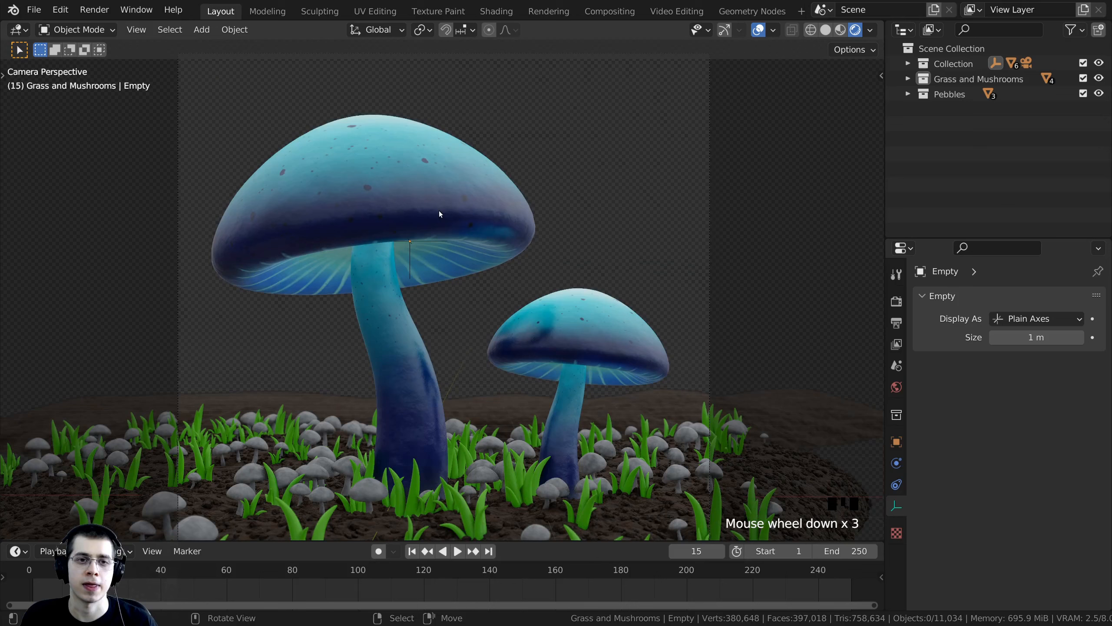
{"action": "scroll", "coordinate": [440, 213], "scroll_direction": "down", "scroll_amount": 1}
Select the camera and set its depth of field to focus on the Empty object.
{"action": "left_click", "coordinate": [518, 93]}
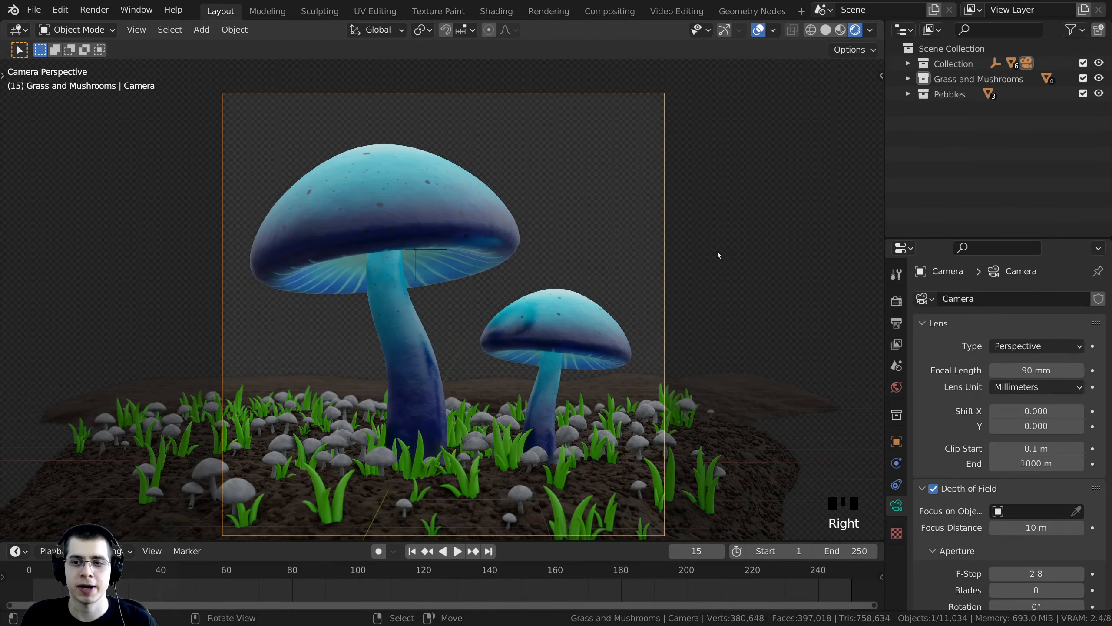
{"action": "scroll", "coordinate": [979, 394], "scroll_direction": "down", "scroll_amount": 5}
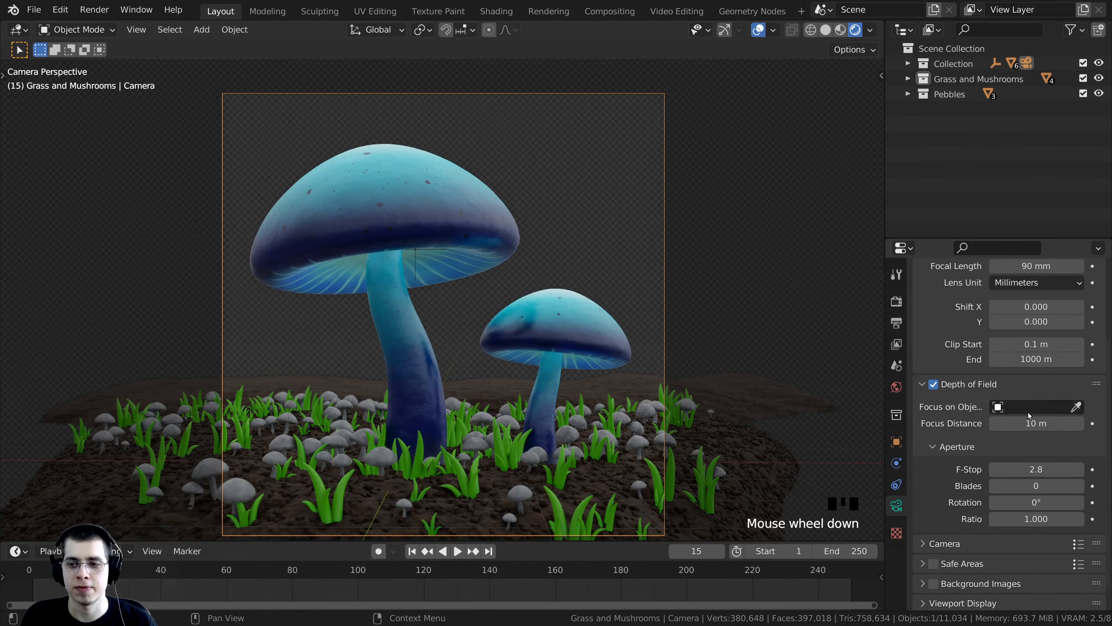
{"action": "left_click", "coordinate": [1009, 410]}
{"action": "type", "text": "E"}
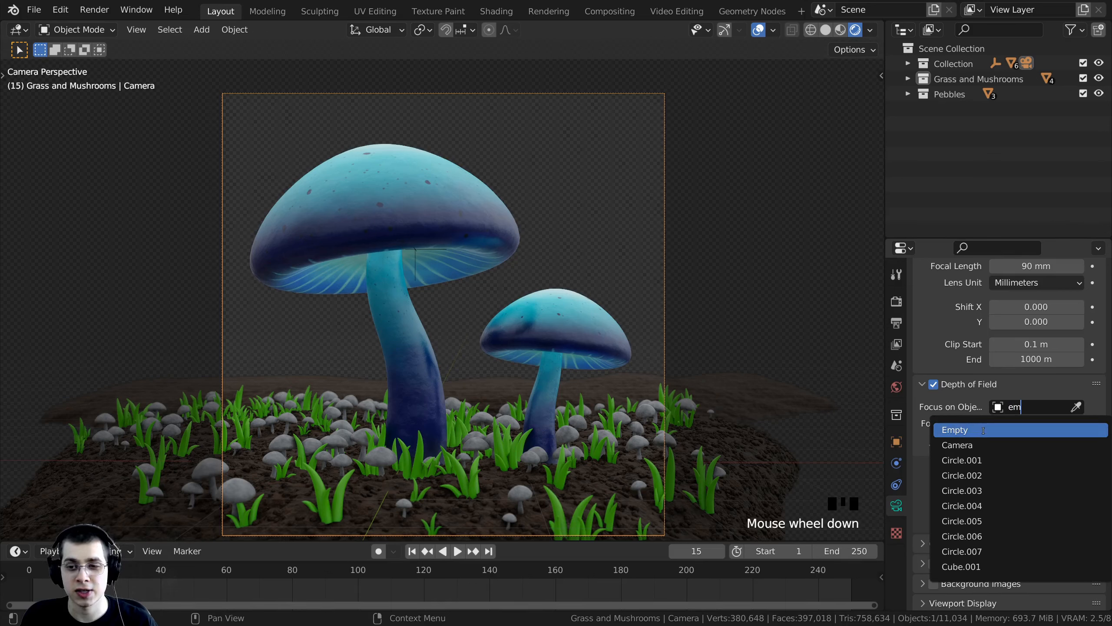
{"action": "left_click", "coordinate": [962, 432]}
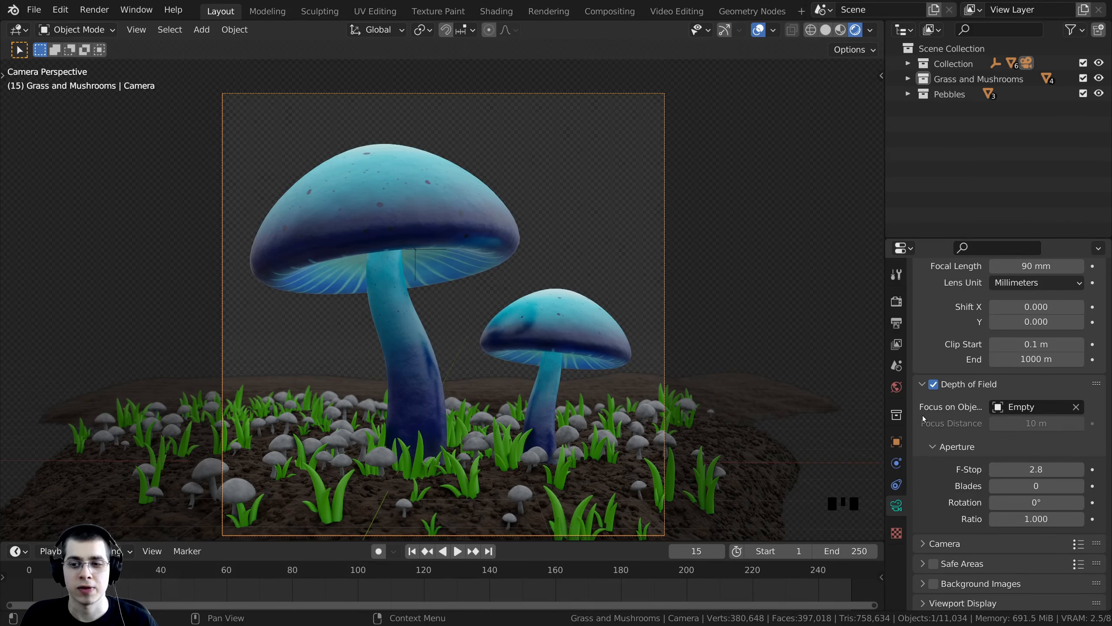
Widen the Properties editor and examine the depth of field blur around the mushroom stems and grass.
{"action": "left_click_drag", "start_coordinate": [885, 369], "coordinate": [791, 368]}
{"action": "scroll", "coordinate": [519, 360], "scroll_direction": "up", "scroll_amount": 8}
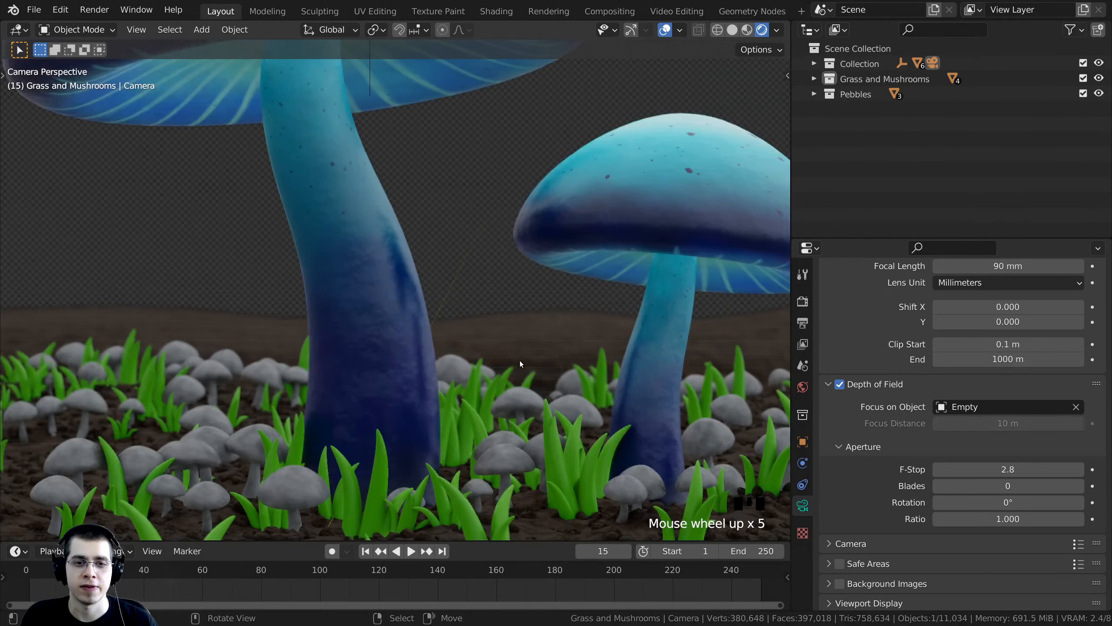
{"action": "scroll", "coordinate": [701, 365], "scroll_direction": "down", "scroll_amount": 3}
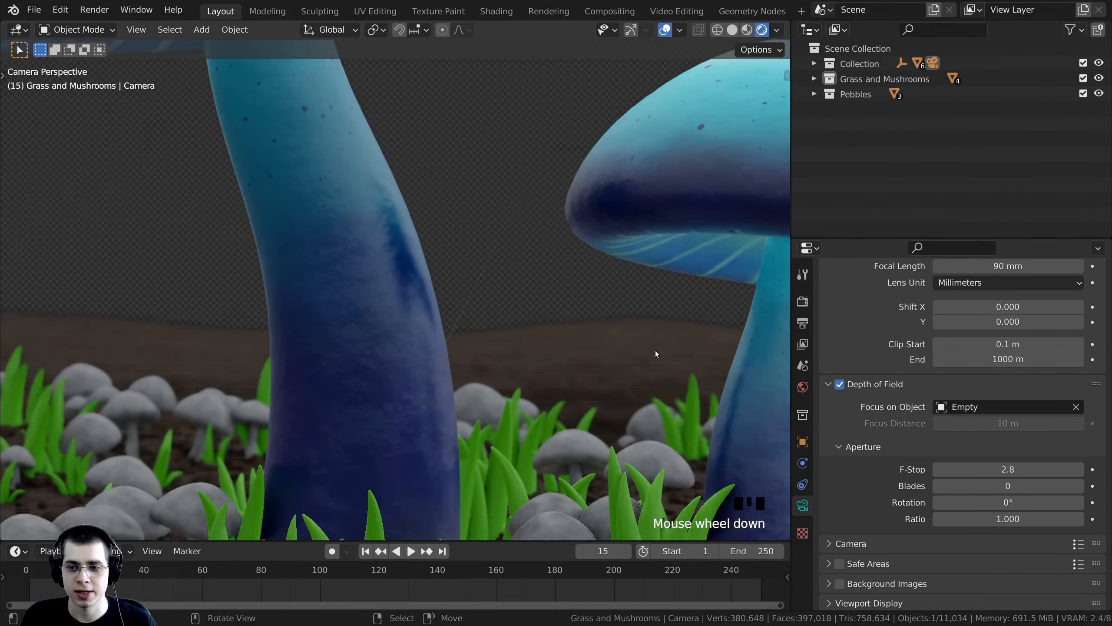
{"action": "scroll", "coordinate": [744, 394], "scroll_direction": "down", "scroll_amount": 1, "text": "shift"}
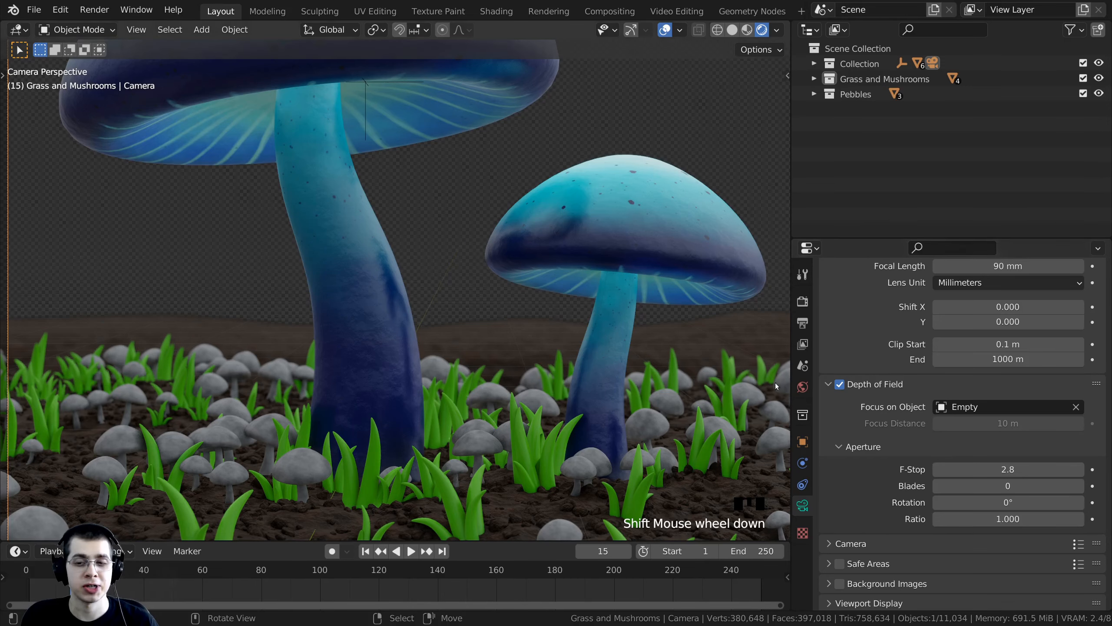
{"action": "scroll", "coordinate": [696, 376], "scroll_direction": "down", "scroll_amount": 2}
{"action": "middle_click_drag", "start_coordinate": [692, 373], "coordinate": [695, 389], "text": "shift"}
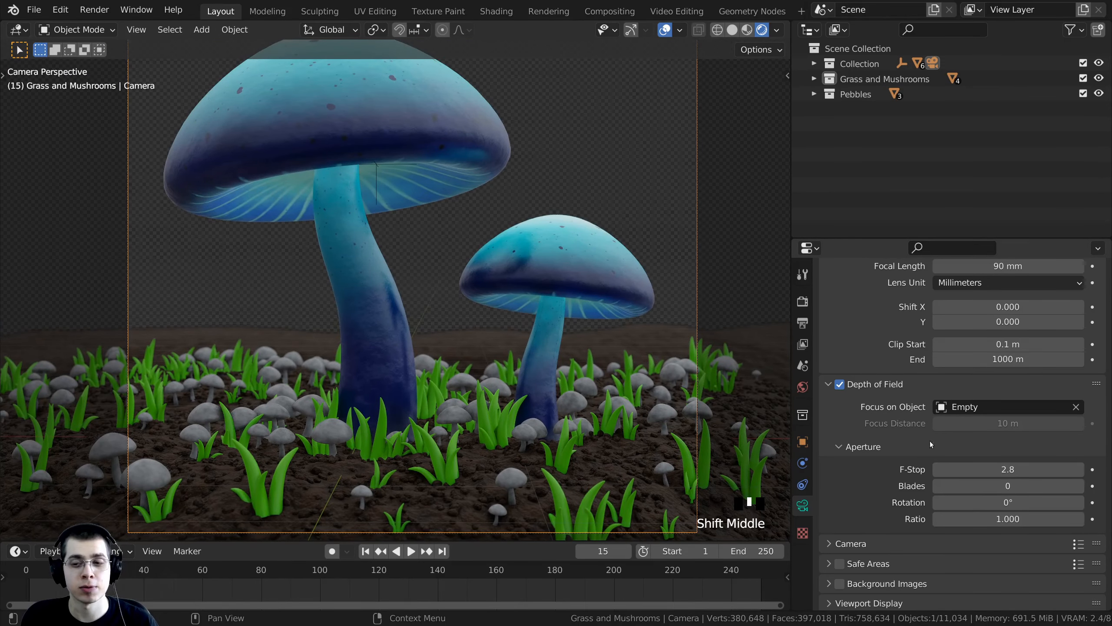
Try the camera's F-Stop at 0.1, check the blur, and raise it gradually to 0.6.
{"action": "left_click_drag", "start_coordinate": [1001, 470], "coordinate": [946, 470]}
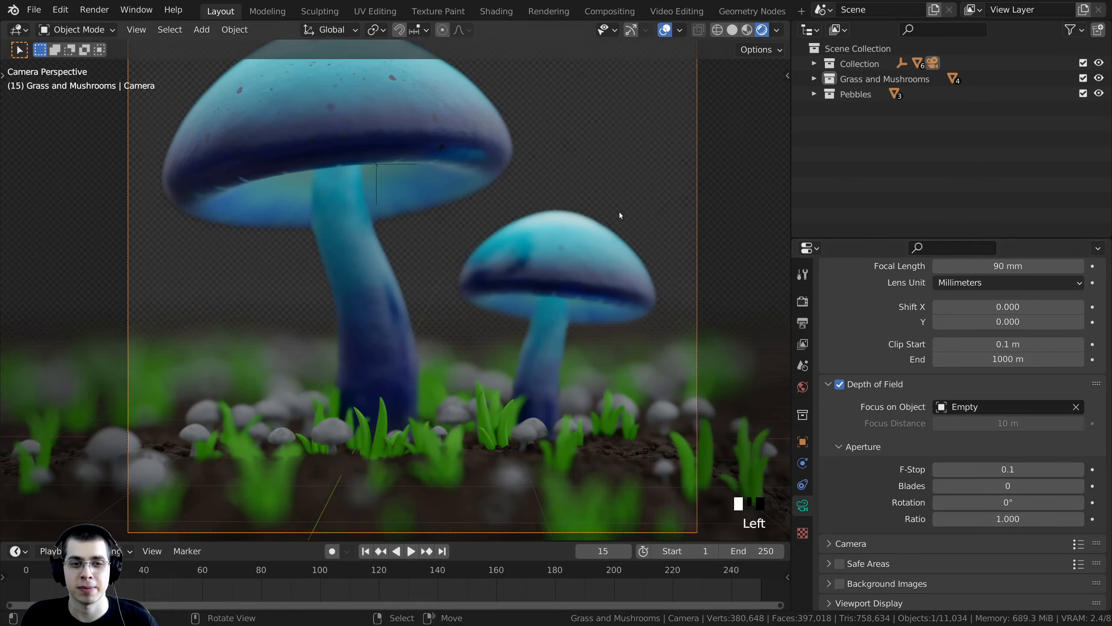
{"action": "middle_click_drag", "start_coordinate": [618, 216], "coordinate": [355, 80], "text": "shift"}
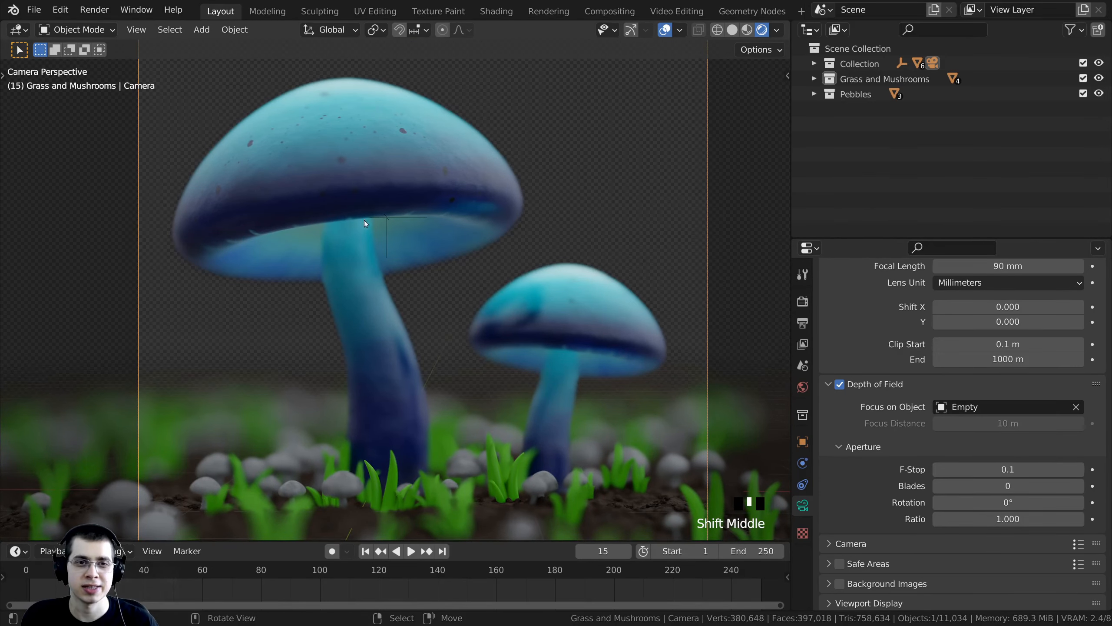
{"action": "left_click", "coordinate": [1080, 469]}
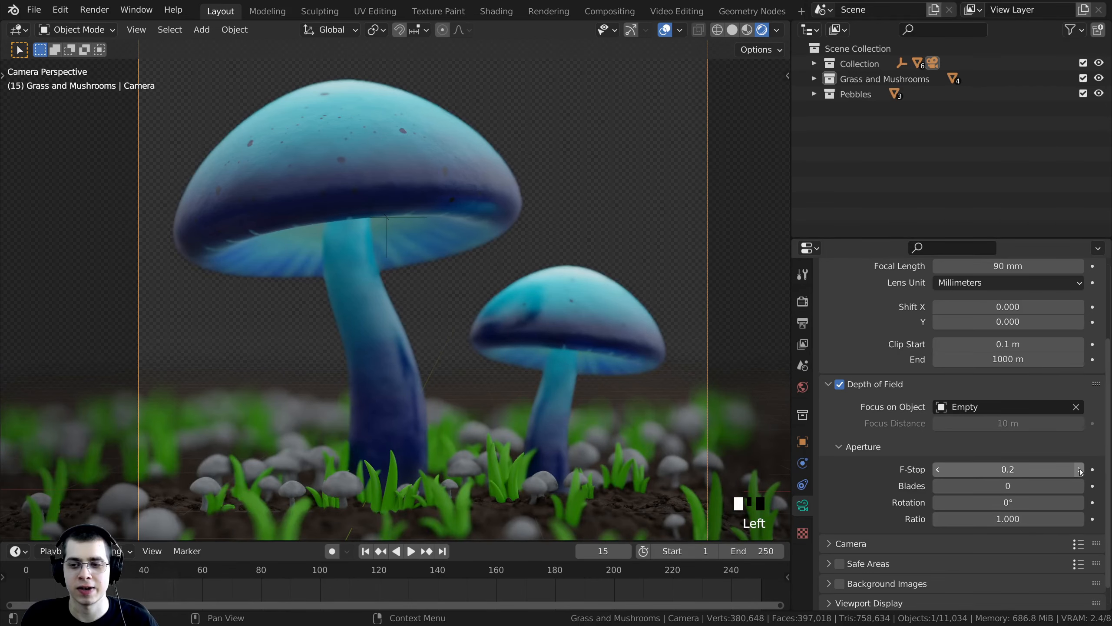
{"action": "left_click", "coordinate": [1079, 470]}
{"action": "left_click", "coordinate": [1080, 470]}
{"action": "left_click", "coordinate": [1080, 470]}
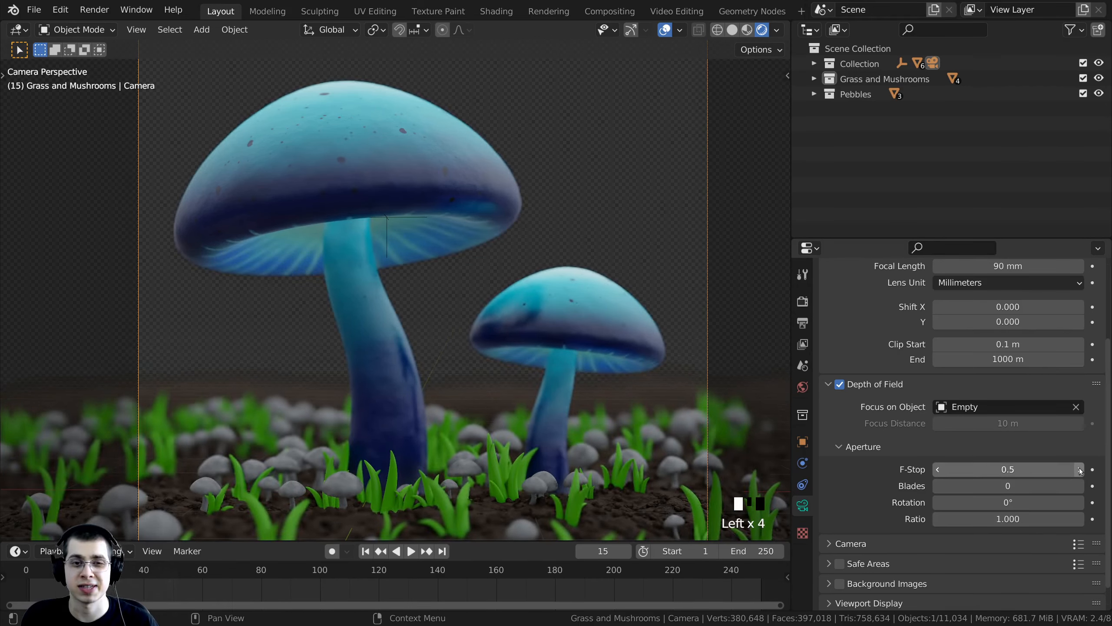
{"action": "left_click", "coordinate": [1079, 470]}
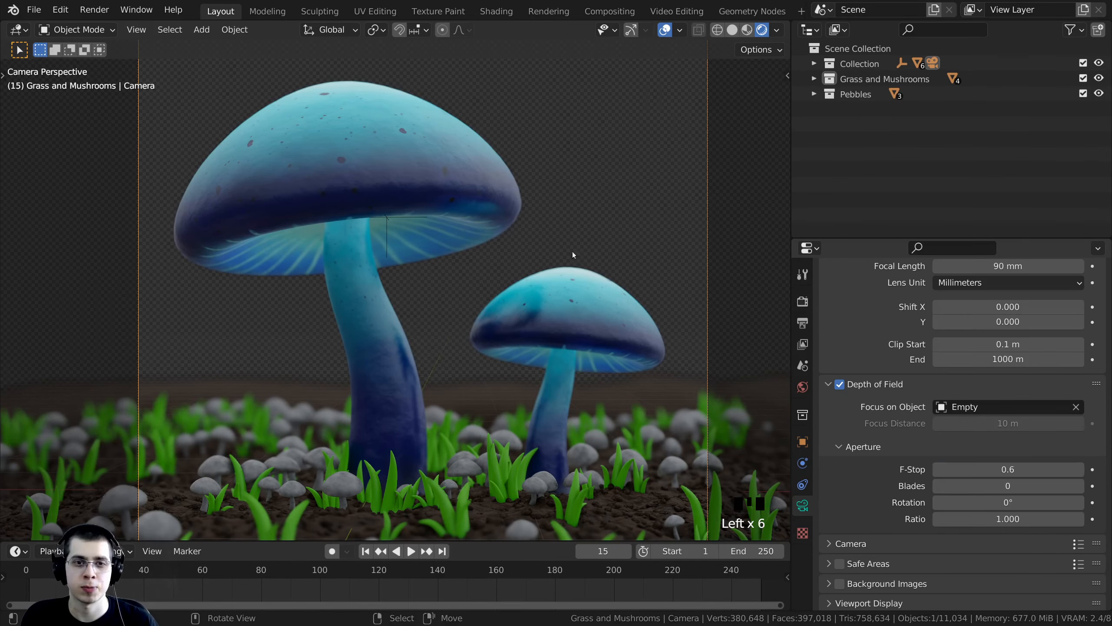
Examine the large mushroom's cap up close and set the camera's F-Stop to 0.7.
{"action": "middle_click_drag", "start_coordinate": [571, 249], "coordinate": [318, 348], "text": "shift"}
{"action": "scroll", "coordinate": [318, 348], "scroll_direction": "up", "scroll_amount": 3}
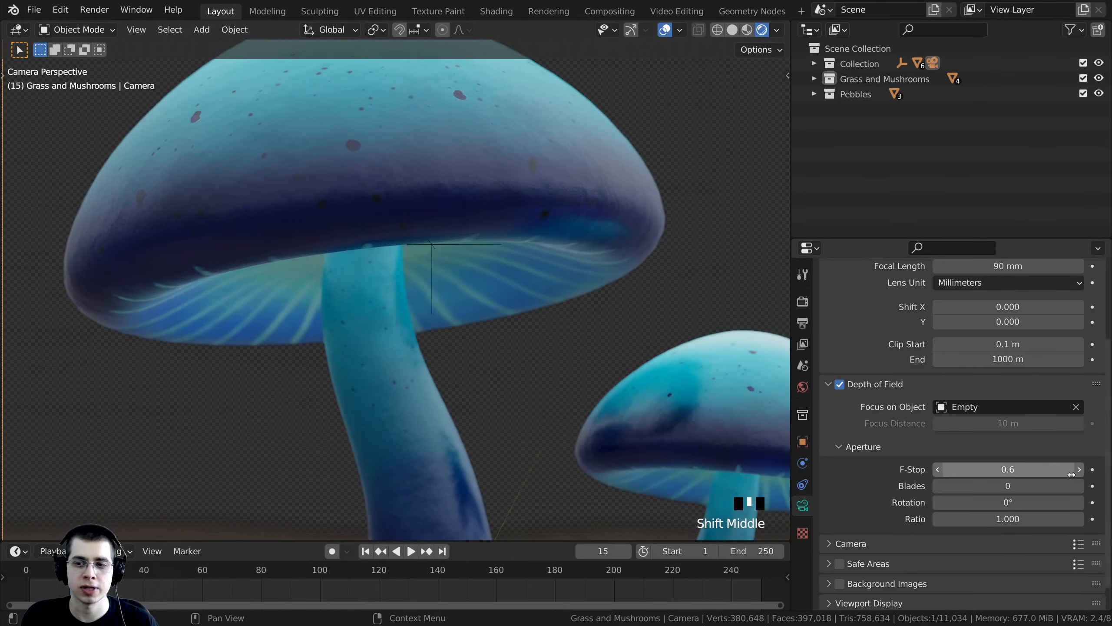
{"action": "left_click", "coordinate": [1078, 470]}
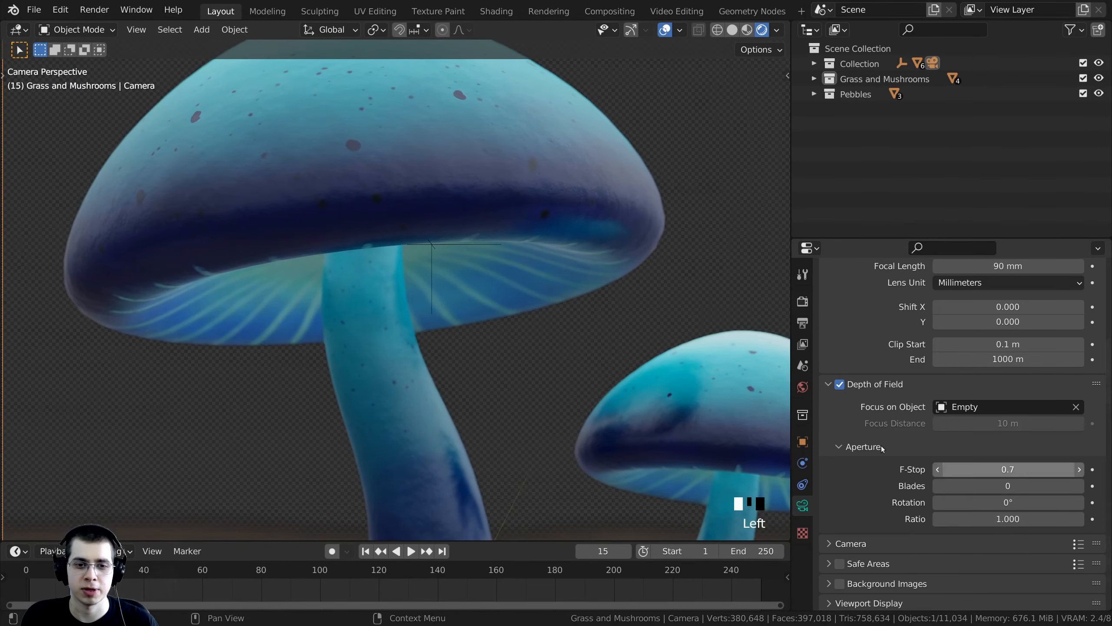
Examine the focus and blur on the mushroom stems, grass and ground, up close and across the whole camera frame.
{"action": "middle_click_drag", "start_coordinate": [492, 247], "coordinate": [355, 187], "text": "shift"}
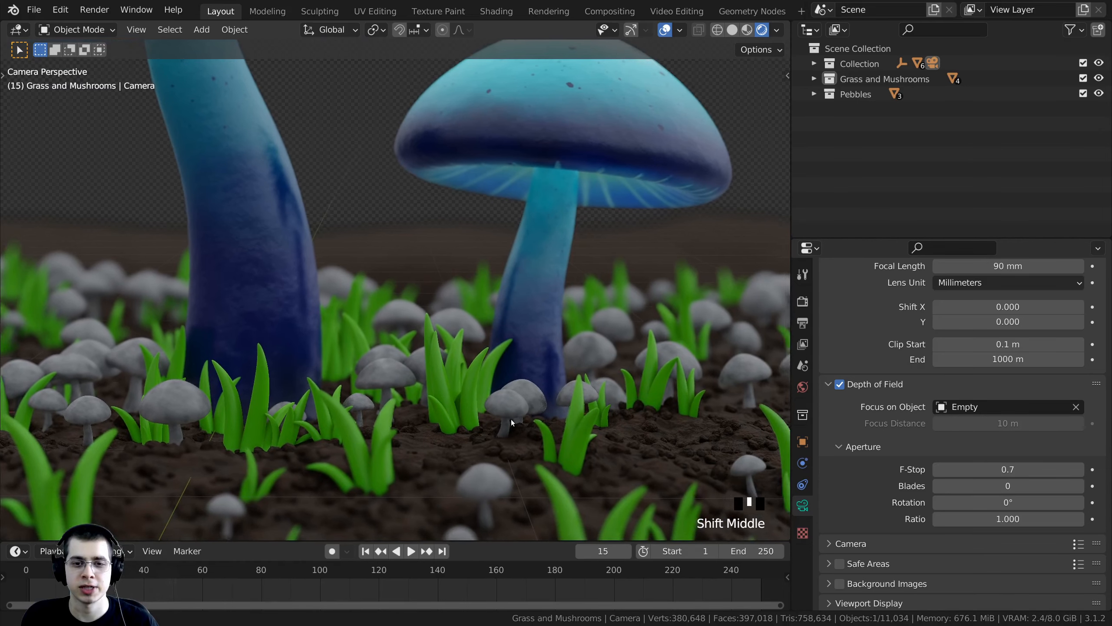
{"action": "scroll", "coordinate": [507, 403], "scroll_direction": "up", "scroll_amount": 1, "text": "shift"}
{"action": "scroll", "coordinate": [477, 347], "scroll_direction": "up", "scroll_amount": 2}
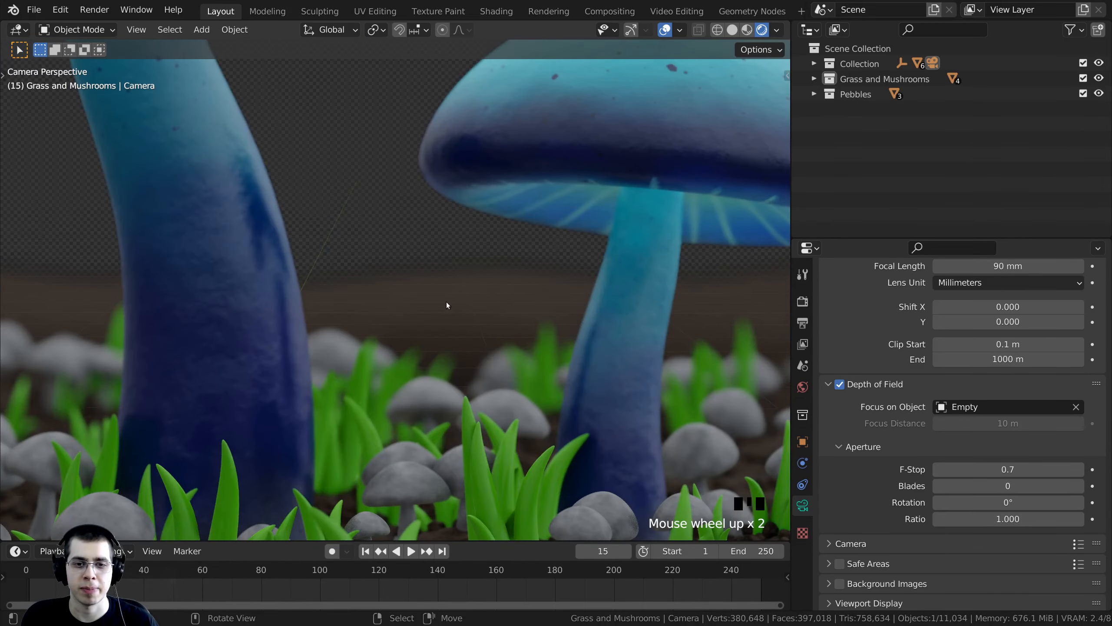
{"action": "scroll", "coordinate": [433, 296], "scroll_direction": "down", "scroll_amount": 7}
{"action": "middle_click_drag", "start_coordinate": [424, 291], "coordinate": [495, 350], "text": "shift"}
{"action": "scroll", "coordinate": [457, 354], "scroll_direction": "up", "scroll_amount": 1}
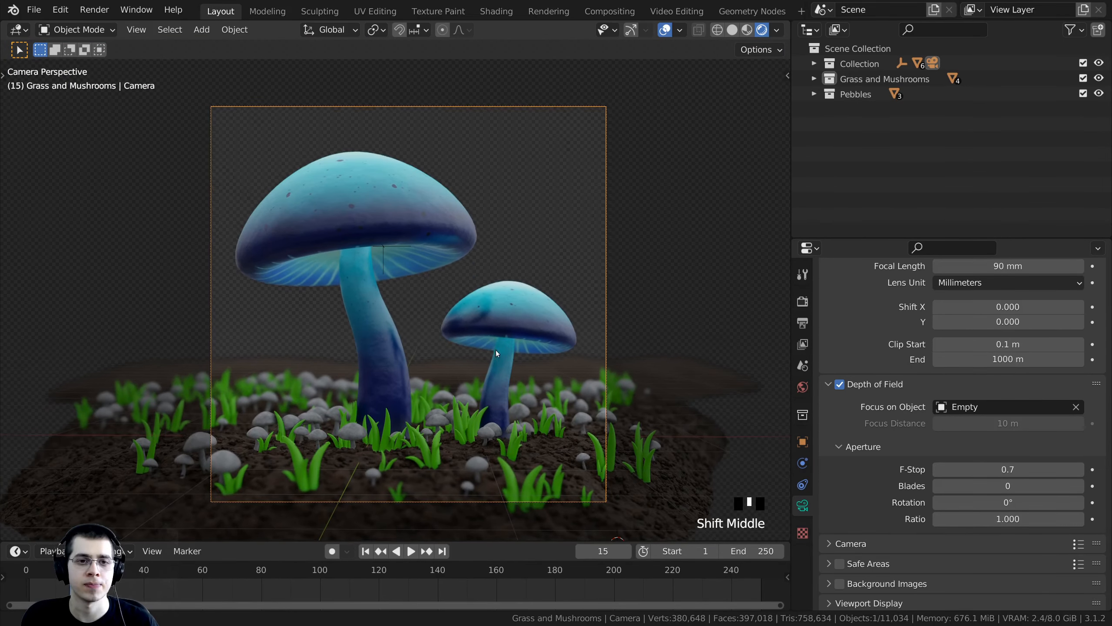
{"action": "scroll", "coordinate": [498, 348], "scroll_direction": "down", "scroll_amount": 1}
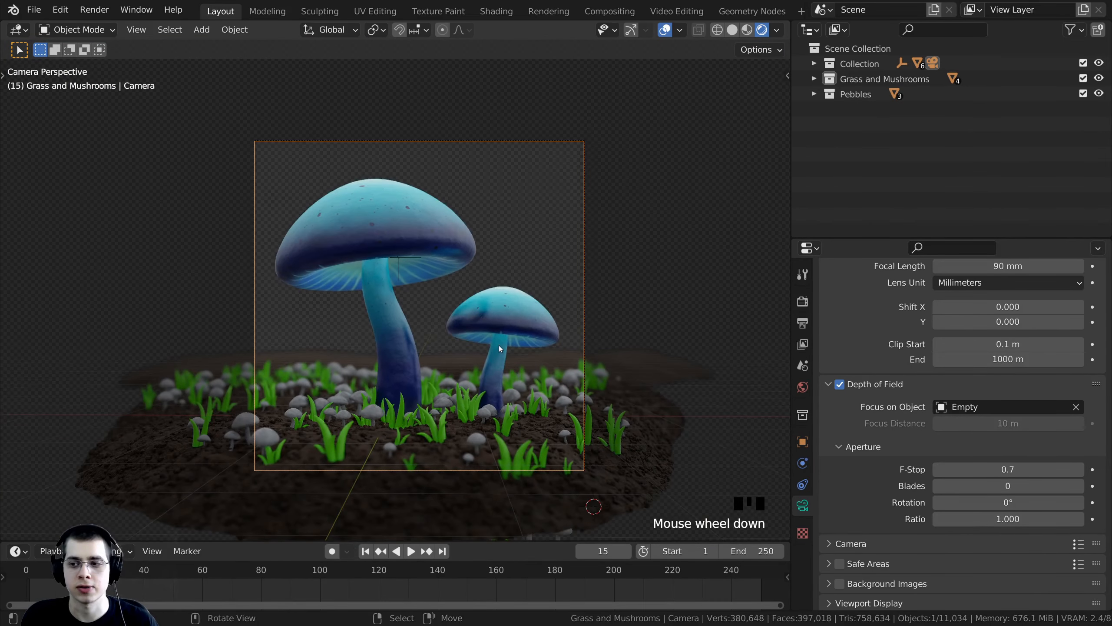
{"action": "scroll", "coordinate": [421, 307], "scroll_direction": "up", "scroll_amount": 1}
Switch the viewport to solid shading and duplicate the large mushroom's cap and stem over to the background ground.
{"action": "key", "text": "z"}
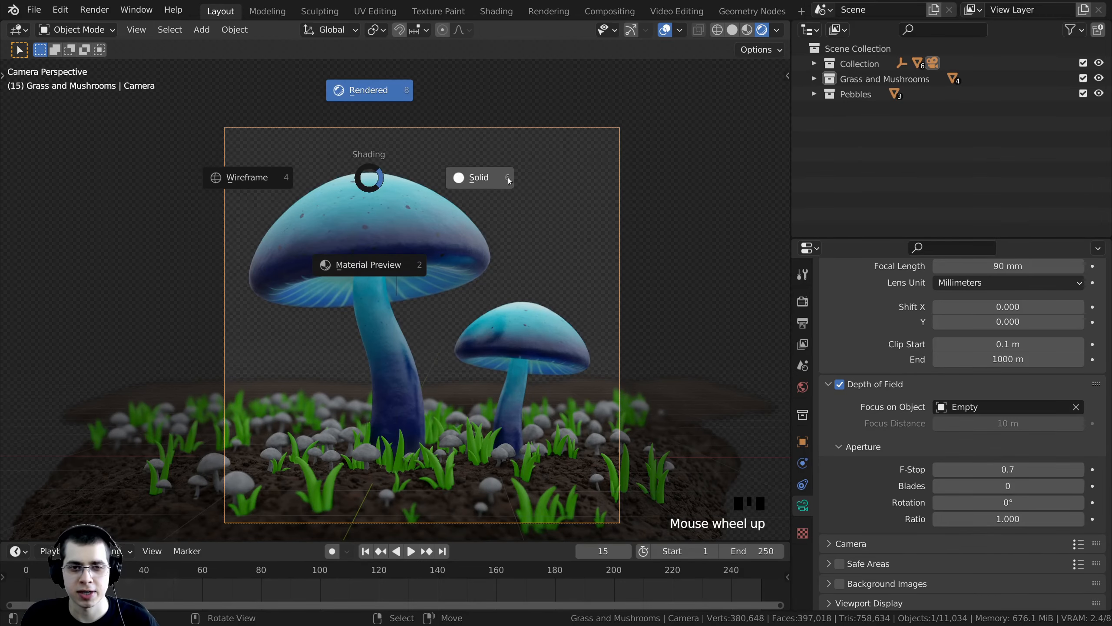
{"action": "left_click", "coordinate": [536, 176]}
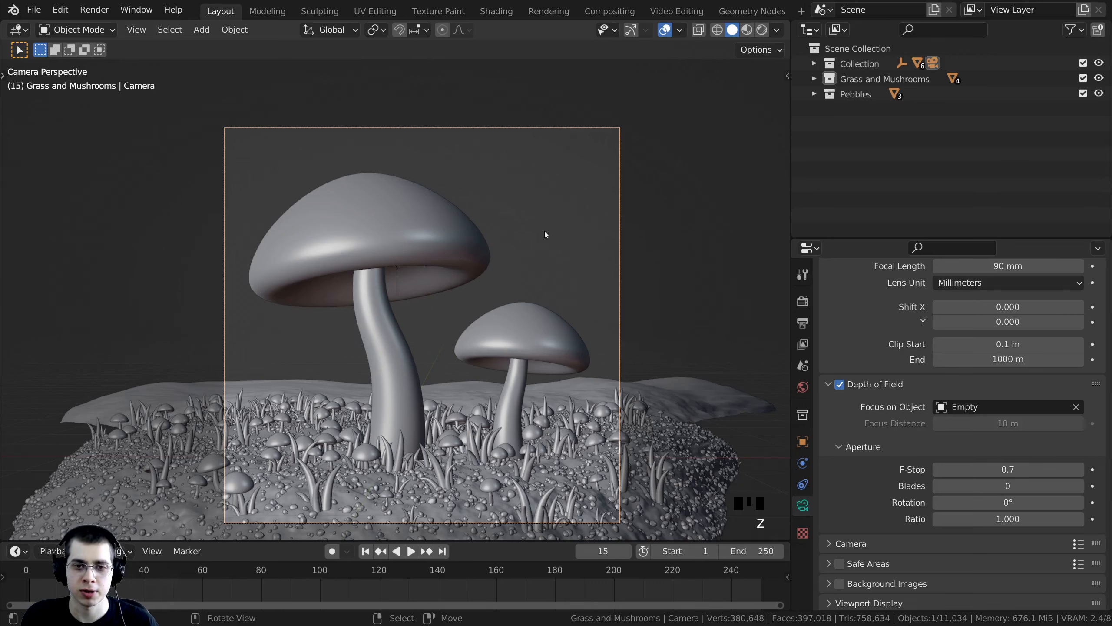
{"action": "right_click", "coordinate": [432, 239]}
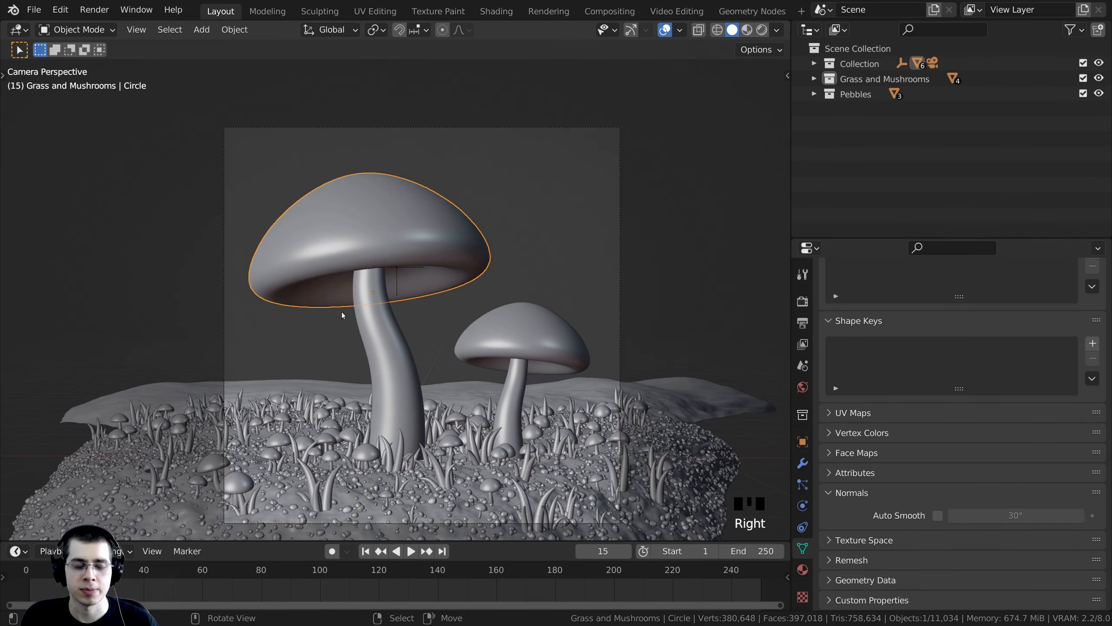
{"action": "right_click", "coordinate": [372, 358], "text": "shift"}
{"action": "middle_click_drag", "start_coordinate": [372, 358], "coordinate": [582, 375]}
{"action": "scroll", "coordinate": [501, 367], "scroll_direction": "down", "scroll_amount": 6}
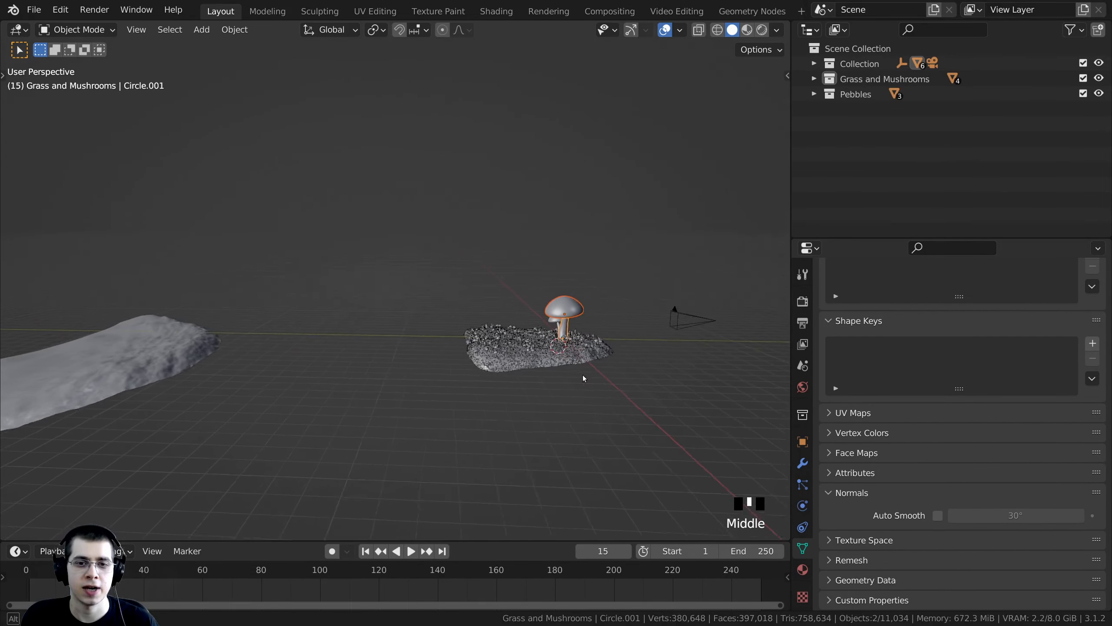
{"action": "scroll", "coordinate": [673, 360], "scroll_direction": "down", "scroll_amount": 2}
{"action": "key", "text": "shift+d"}
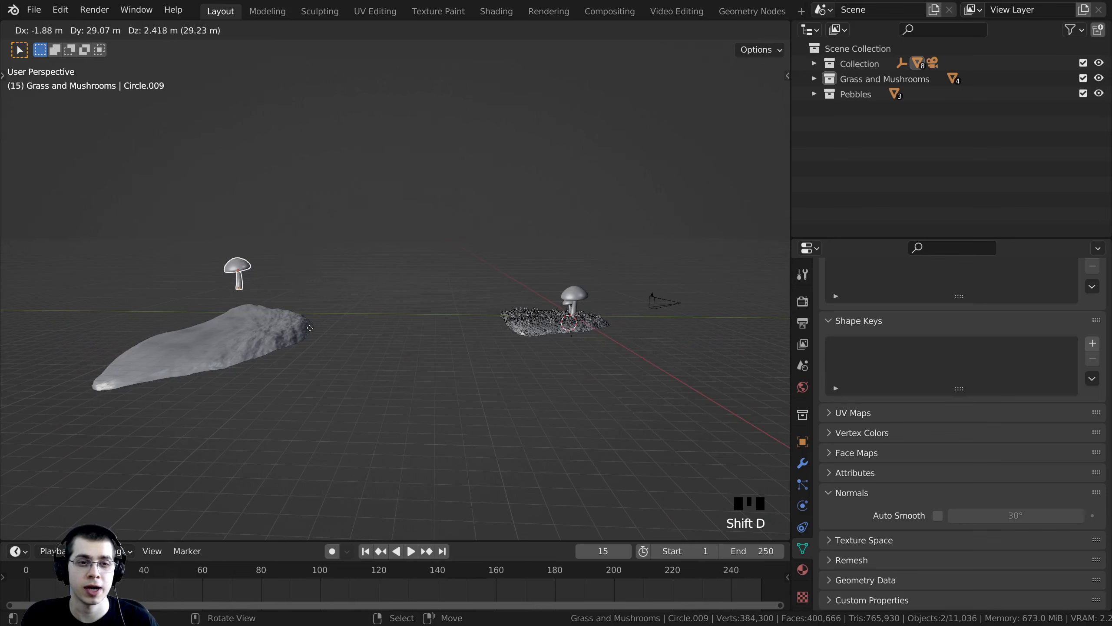
{"action": "left_click", "coordinate": [279, 356]}
Enlarge the duplicated mushroom and seat its stem on the background ground.
{"action": "key", "text": "s"}
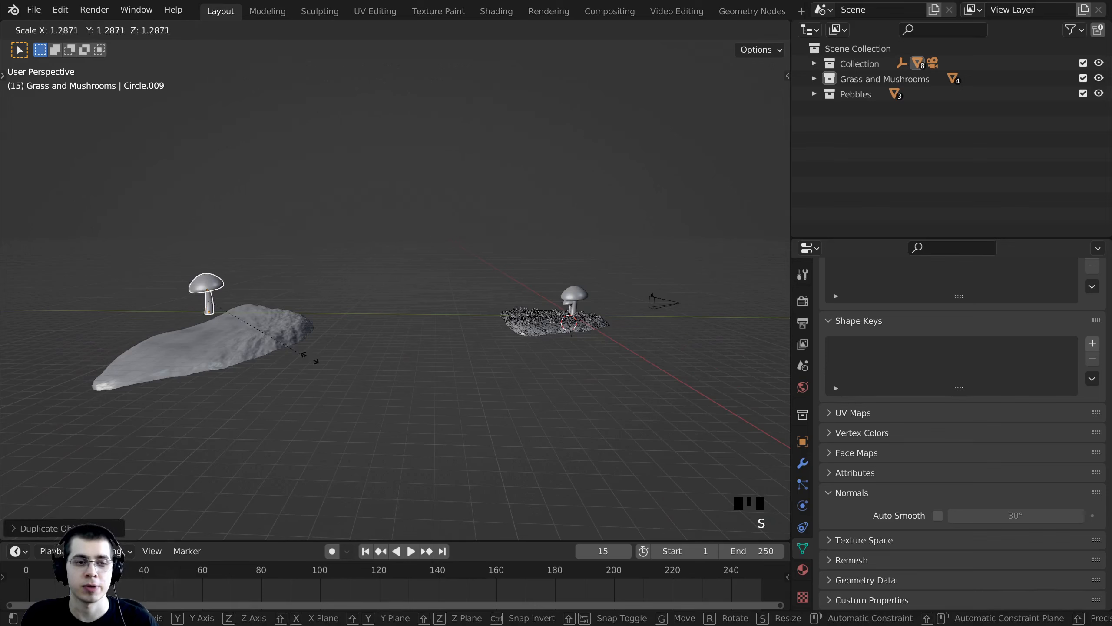
{"action": "left_click", "coordinate": [469, 383]}
{"action": "key", "text": "g"}
{"action": "left_click", "coordinate": [464, 384]}
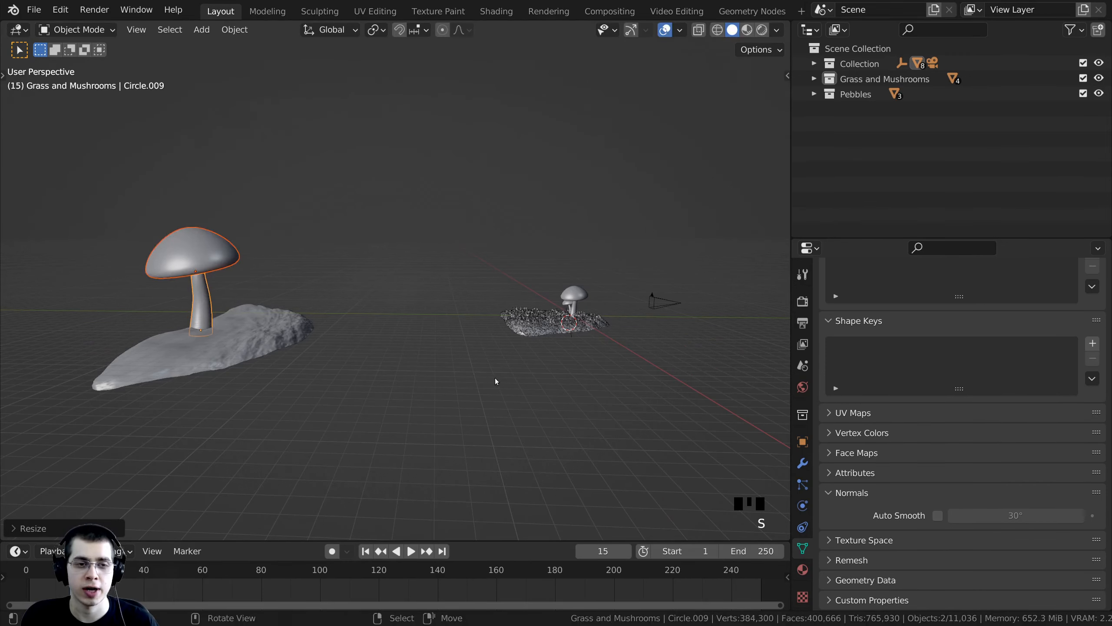
In the camera view, move the duplicated mushroom behind the small mushroom, to the right of the large one.
{"action": "middle_click_drag", "start_coordinate": [487, 381], "coordinate": [587, 355]}
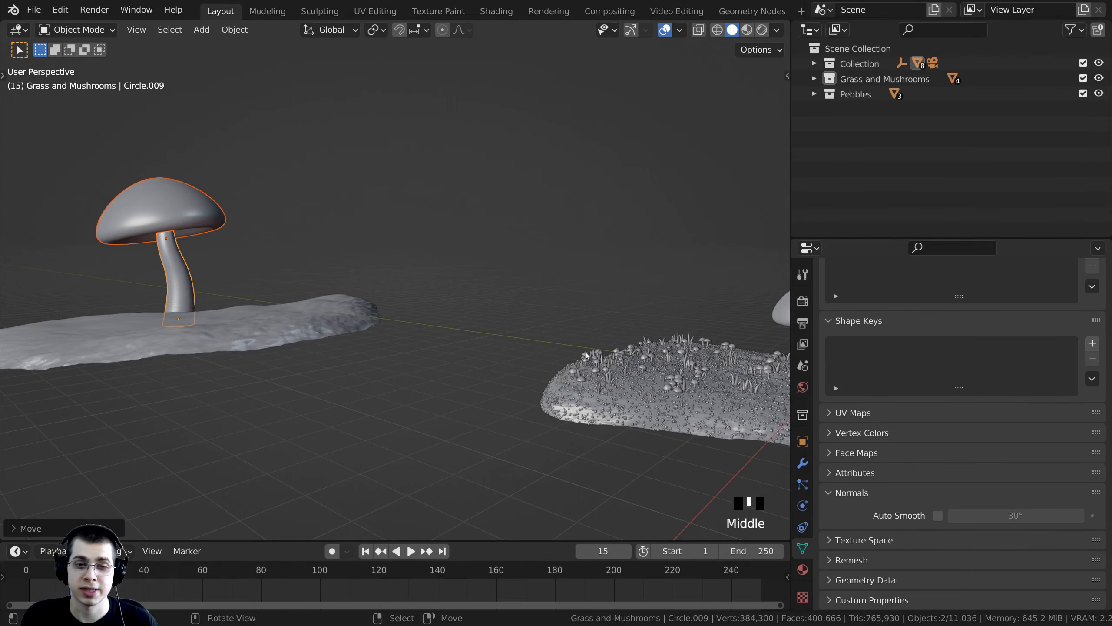
{"action": "key", "text": "KP_0"}
{"action": "scroll", "coordinate": [350, 310], "scroll_direction": "up", "scroll_amount": 1}
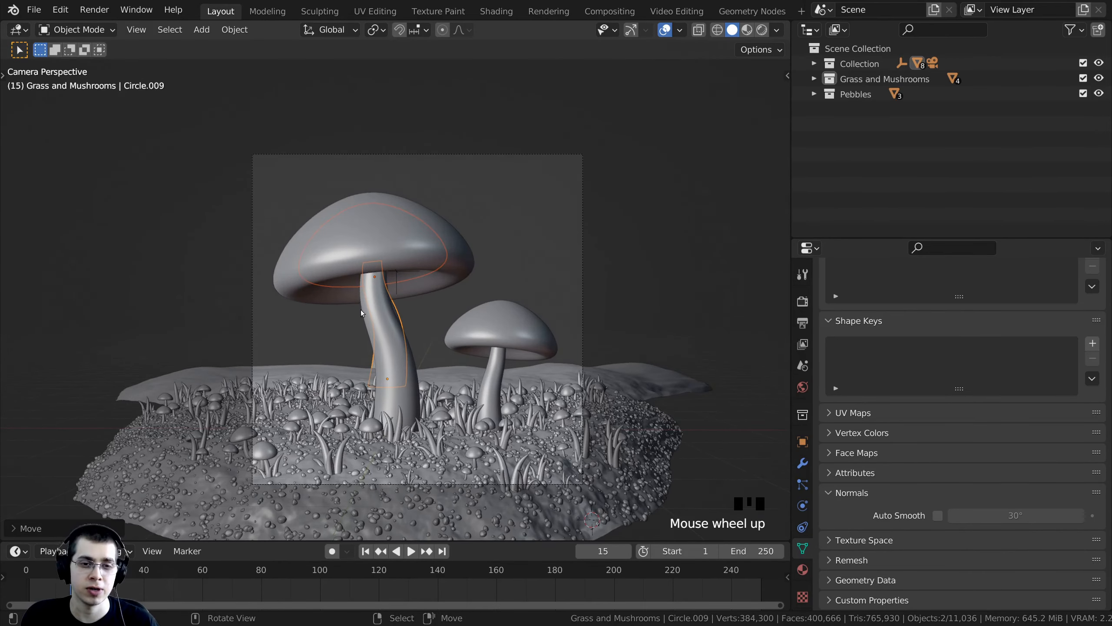
{"action": "scroll", "coordinate": [362, 312], "scroll_direction": "up", "scroll_amount": 1}
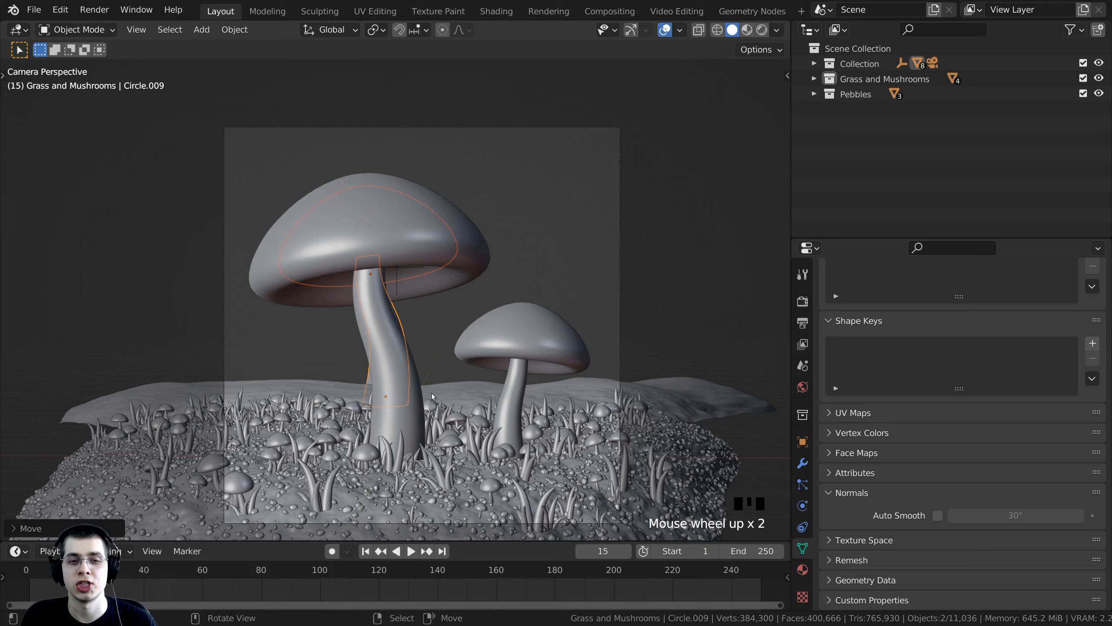
{"action": "key", "text": "g"}
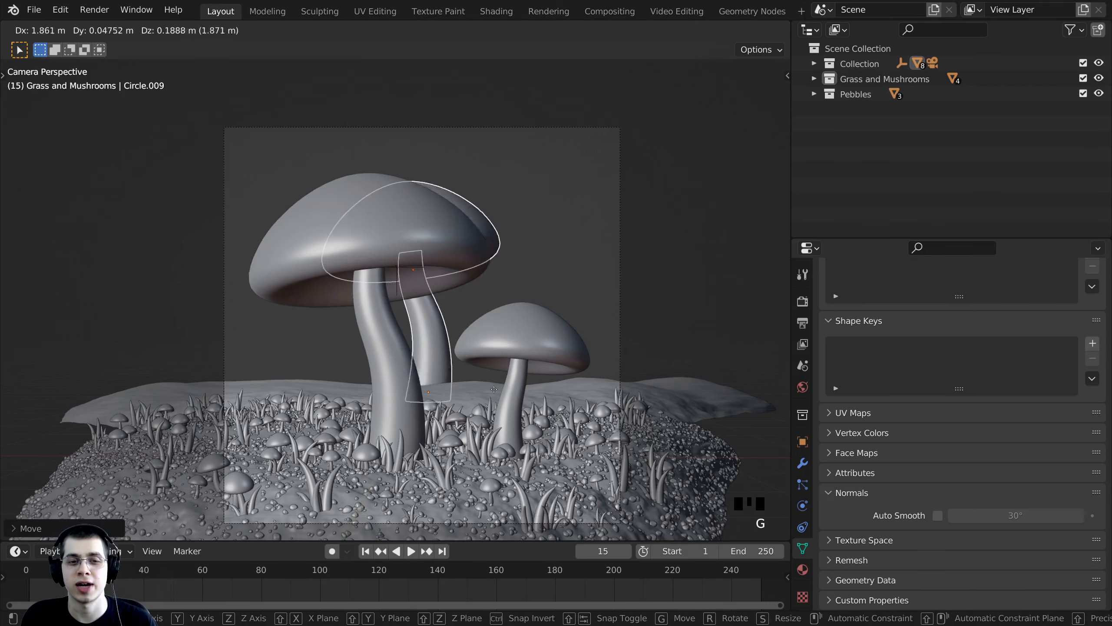
{"action": "left_click", "coordinate": [595, 381]}
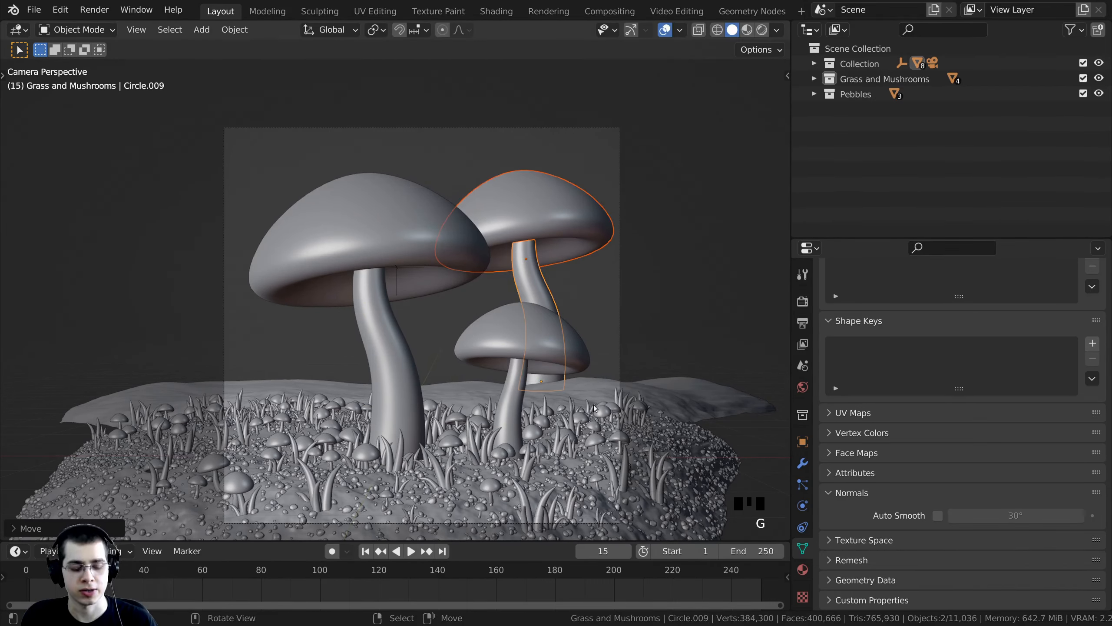
Rotate and slightly enlarge the background mushroom, shifting it up and toward the right edge of the camera frame.
{"action": "key", "text": "r"}
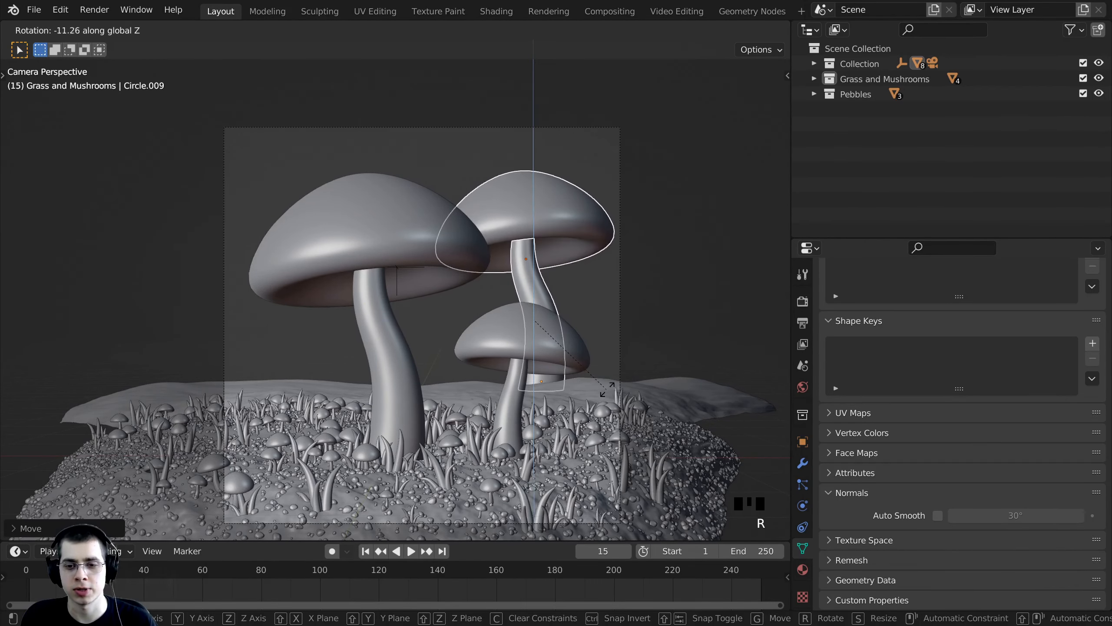
{"action": "key", "text": "g"}
{"action": "key", "text": "r"}
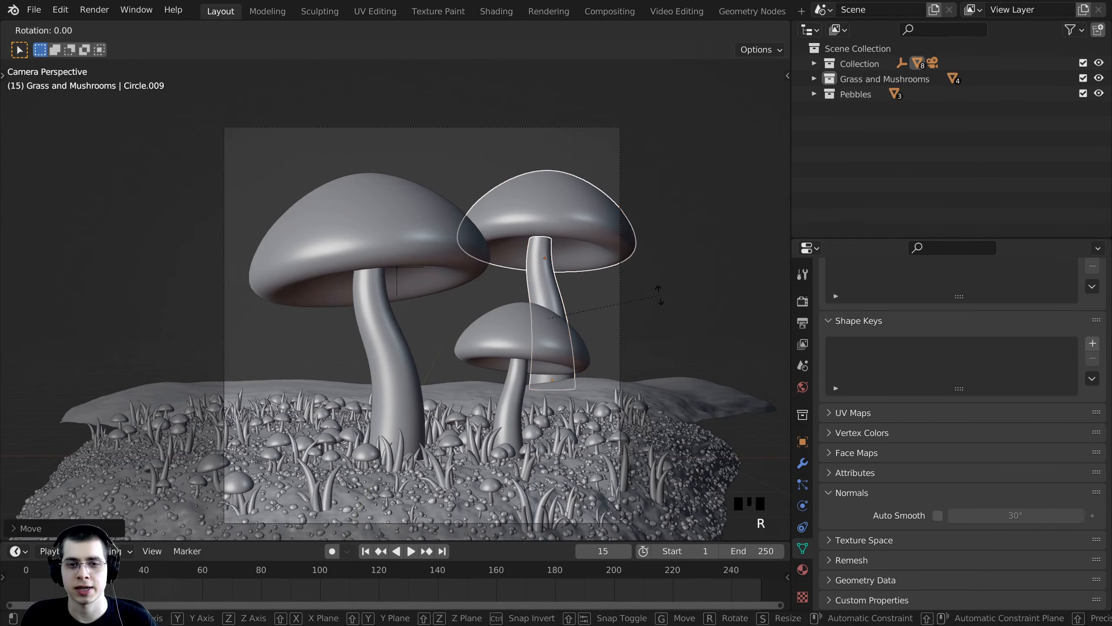
{"action": "key", "text": "s"}
{"action": "left_click", "coordinate": [694, 279]}
{"action": "key", "text": "s"}
{"action": "key", "text": "g"}
{"action": "left_click", "coordinate": [612, 233]}
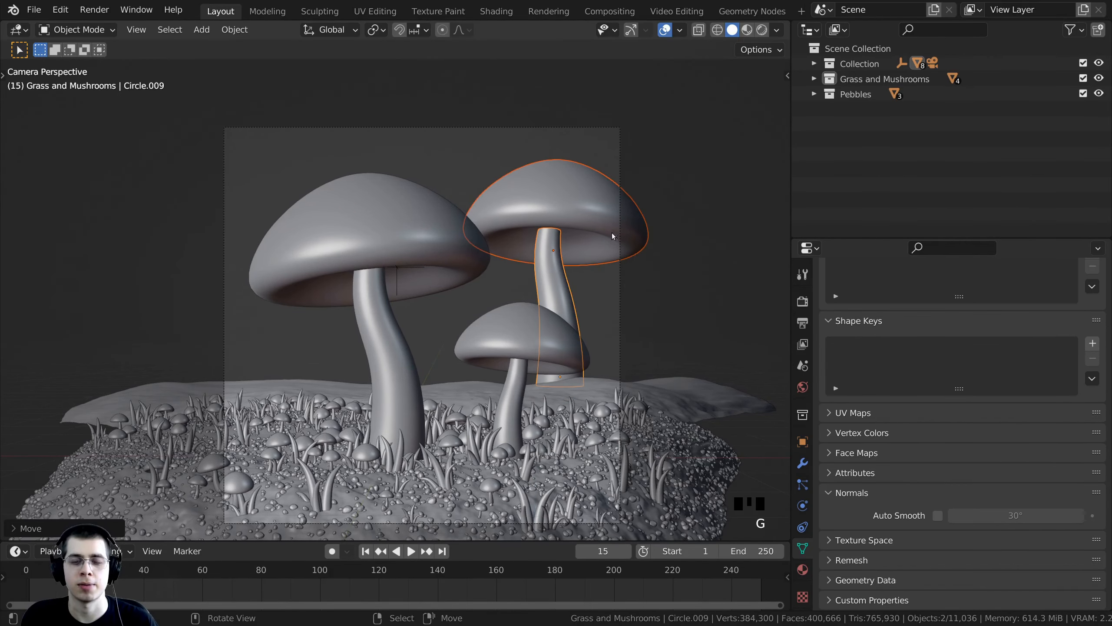
Tilt only the background mushroom's cap to show its underside and realign it with the stem.
{"action": "left_click", "coordinate": [610, 221]}
{"action": "key", "text": "g"}
{"action": "key", "text": "Escape"}
{"action": "key", "text": "r"}
{"action": "key", "text": "r"}
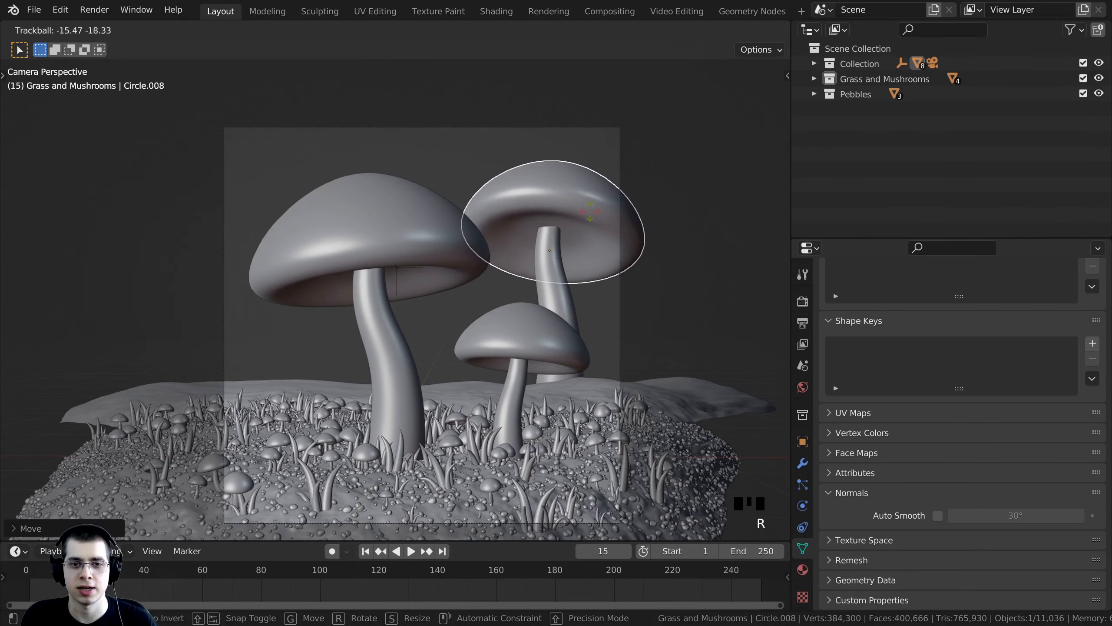
{"action": "key", "text": "g"}
{"action": "key", "text": "r"}
{"action": "key", "text": "g"}
{"action": "key", "text": "g"}
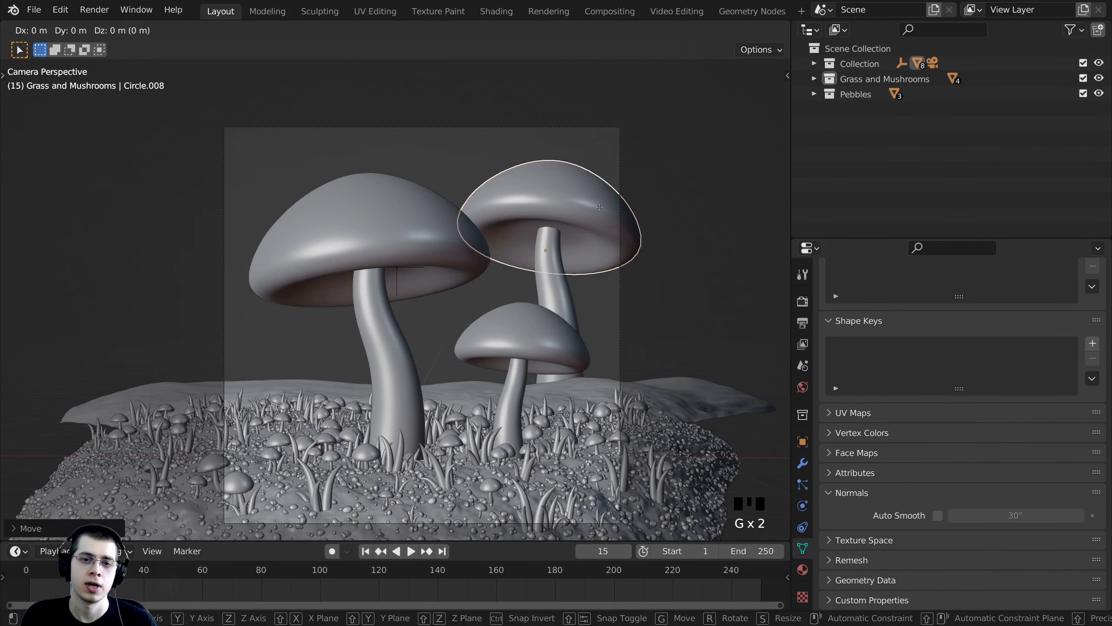
{"action": "left_click", "coordinate": [599, 208]}
Deselect everything and preview the camera view in rendered shading to check the background mushroom's blur.
{"action": "key", "text": "a"}
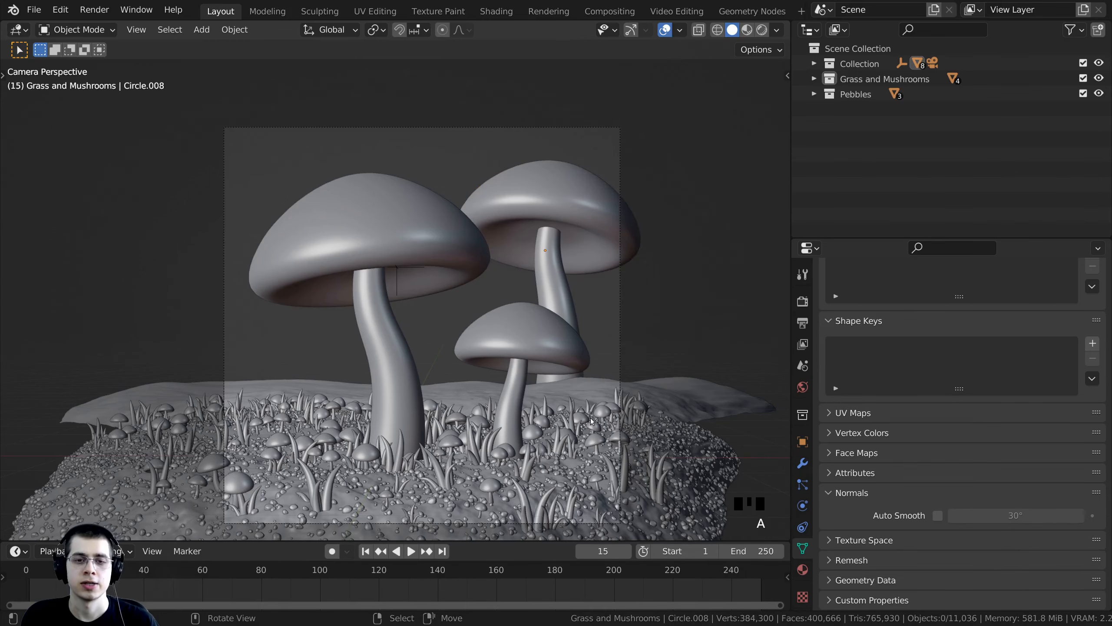
{"action": "key", "text": "z"}
{"action": "left_click", "coordinate": [585, 303]}
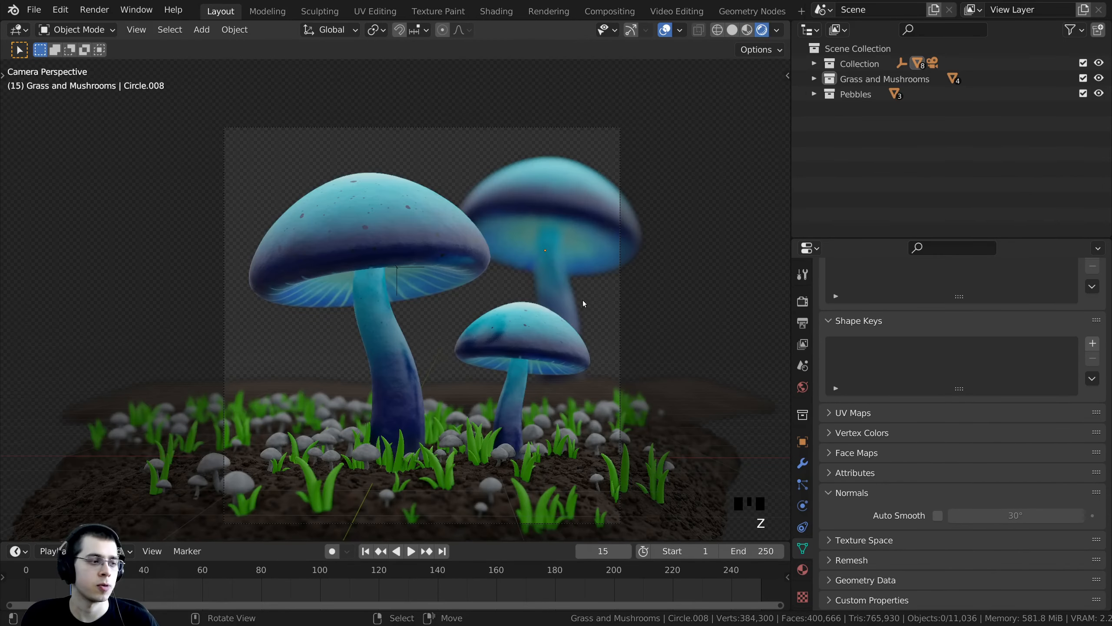
Move the background mushroom's cap and stem farther away from the camera, beyond the background ground, and check the camera view.
{"action": "right_click", "coordinate": [583, 203]}
{"action": "middle_click_drag", "start_coordinate": [552, 270], "coordinate": [373, 307]}
{"action": "scroll", "coordinate": [597, 308], "scroll_direction": "down", "scroll_amount": 2}
{"action": "key", "text": "g"}
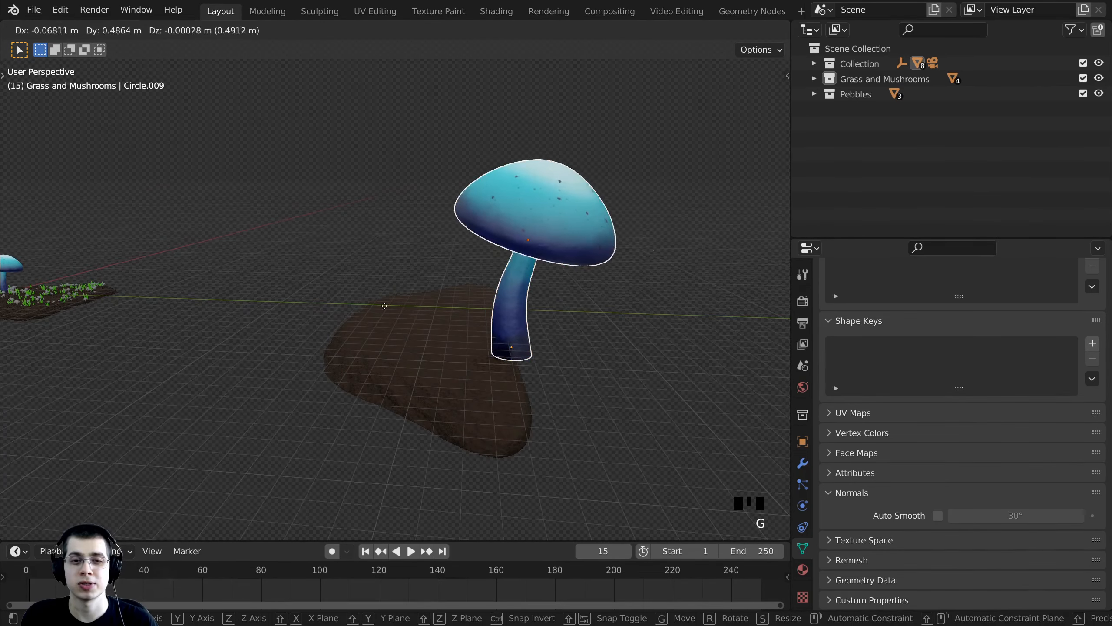
{"action": "left_click", "coordinate": [519, 312]}
{"action": "middle_click_drag", "start_coordinate": [456, 292], "coordinate": [392, 290], "text": "shift"}
{"action": "key", "text": "g"}
{"action": "left_click", "coordinate": [496, 304]}
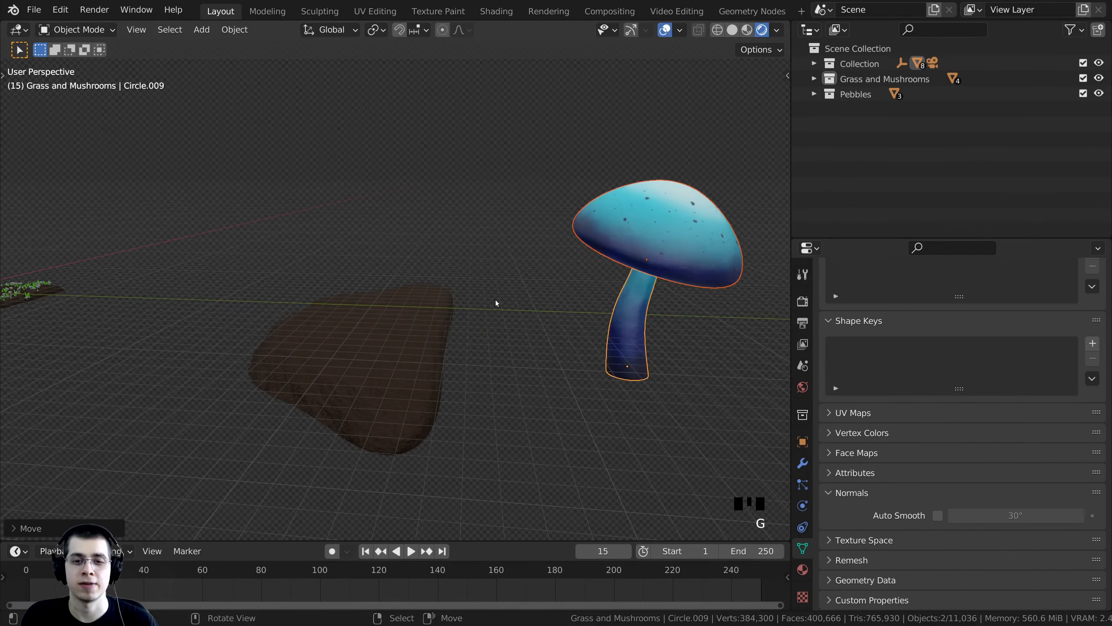
{"action": "scroll", "coordinate": [496, 304], "scroll_direction": "down", "scroll_amount": 3}
{"action": "key", "text": "KP_0"}
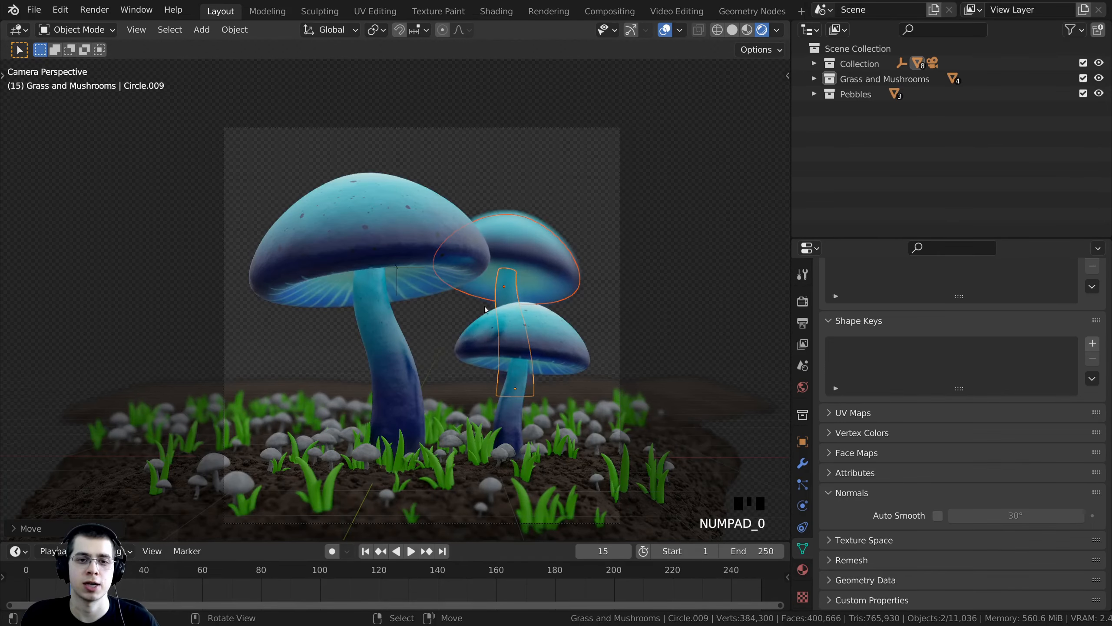
Enlarge the background mushroom and push it even farther back from the camera.
{"action": "key", "text": "s"}
{"action": "left_click", "coordinate": [403, 365]}
{"action": "scroll", "coordinate": [404, 364], "scroll_direction": "down", "scroll_amount": 1}
{"action": "scroll", "coordinate": [403, 365], "scroll_direction": "down", "scroll_amount": 2}
{"action": "key", "text": "g"}
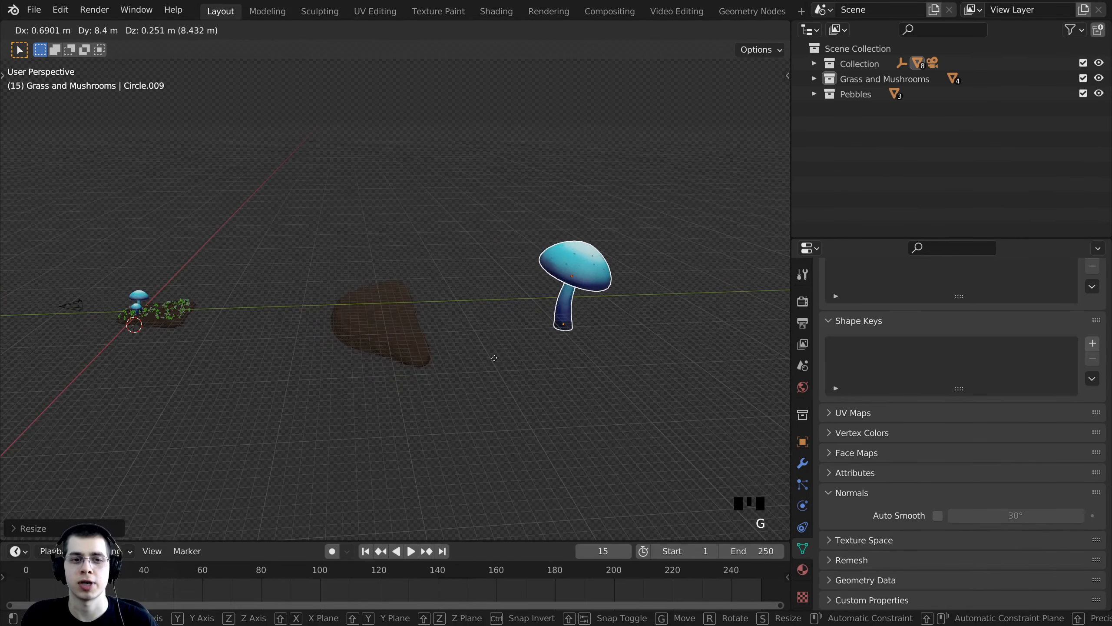
{"action": "left_click", "coordinate": [473, 354]}
Move the background ground farther back toward the distant mushroom.
{"action": "right_click", "coordinate": [394, 350], "text": "shift"}
{"action": "key", "text": "g"}
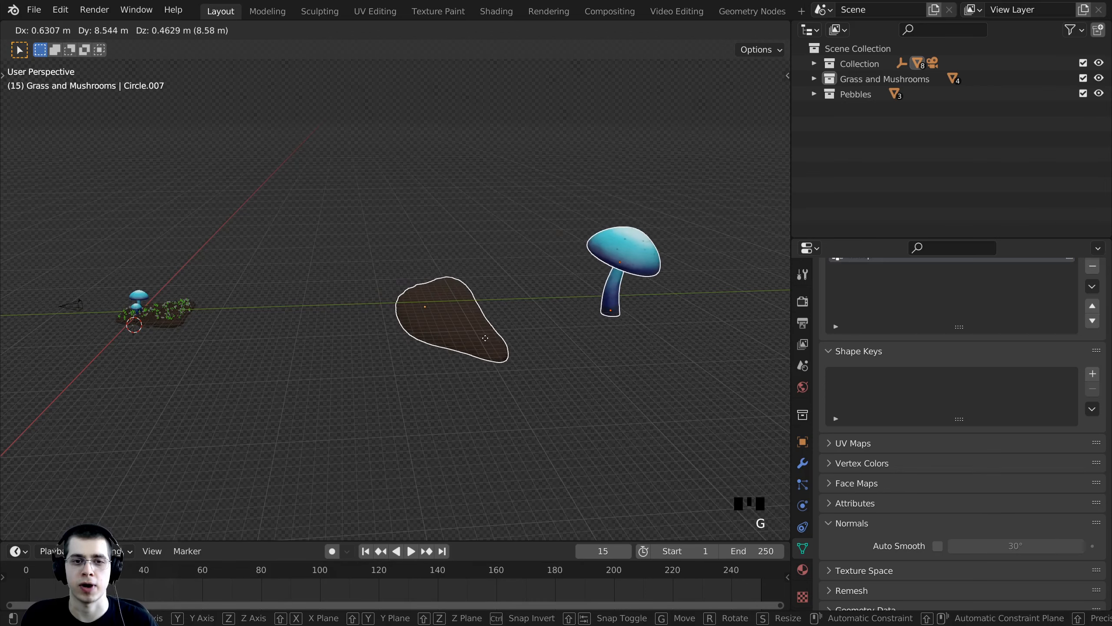
{"action": "left_click", "coordinate": [486, 338]}
{"action": "left_click", "coordinate": [484, 341]}
{"action": "key", "text": "g"}
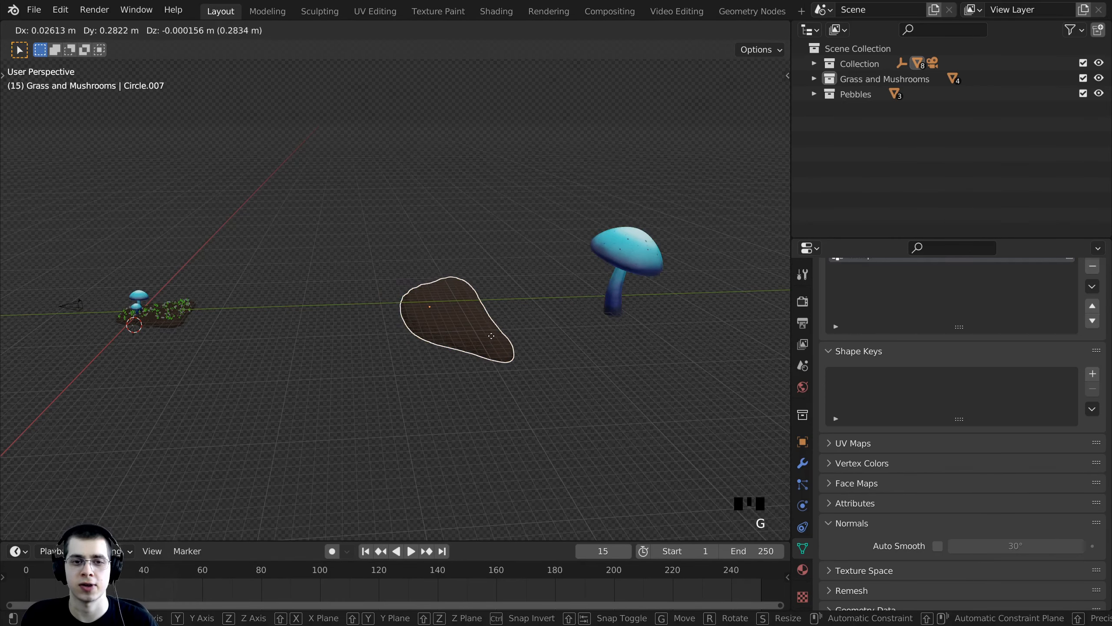
{"action": "left_click", "coordinate": [489, 348]}
Adjust the distant mushroom's position relative to the background ground and return to the camera view.
{"action": "middle_click_drag", "start_coordinate": [490, 348], "coordinate": [558, 289]}
{"action": "right_click", "coordinate": [567, 250]}
{"action": "key", "text": "g"}
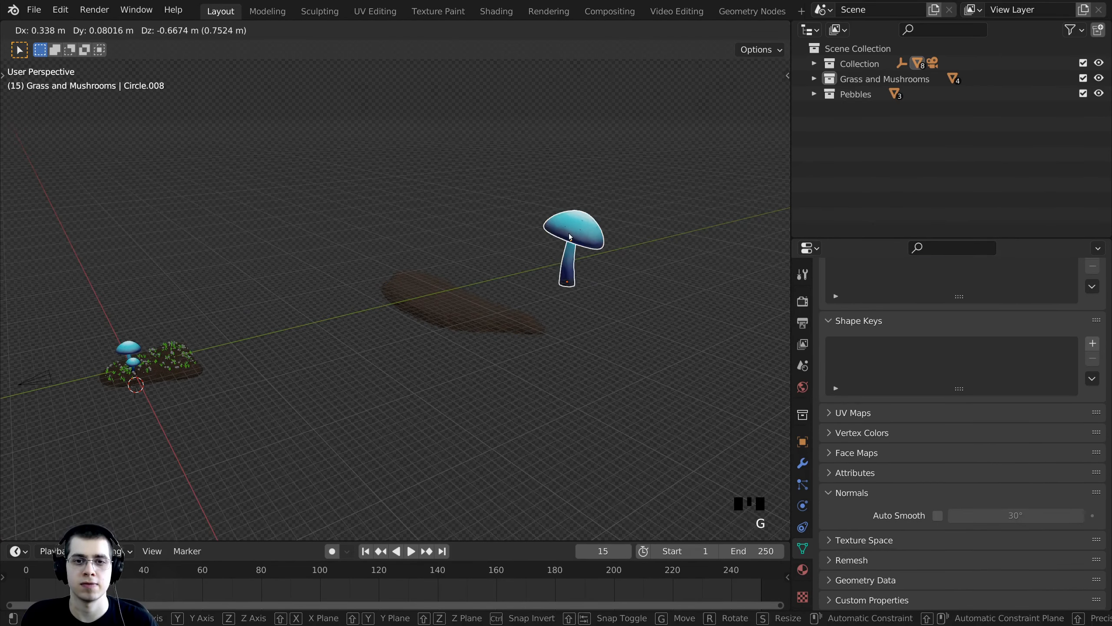
{"action": "left_click", "coordinate": [570, 237]}
{"action": "key", "text": "KP_5"}
{"action": "key", "text": "KP_1"}
{"action": "key", "text": "KP_8"}
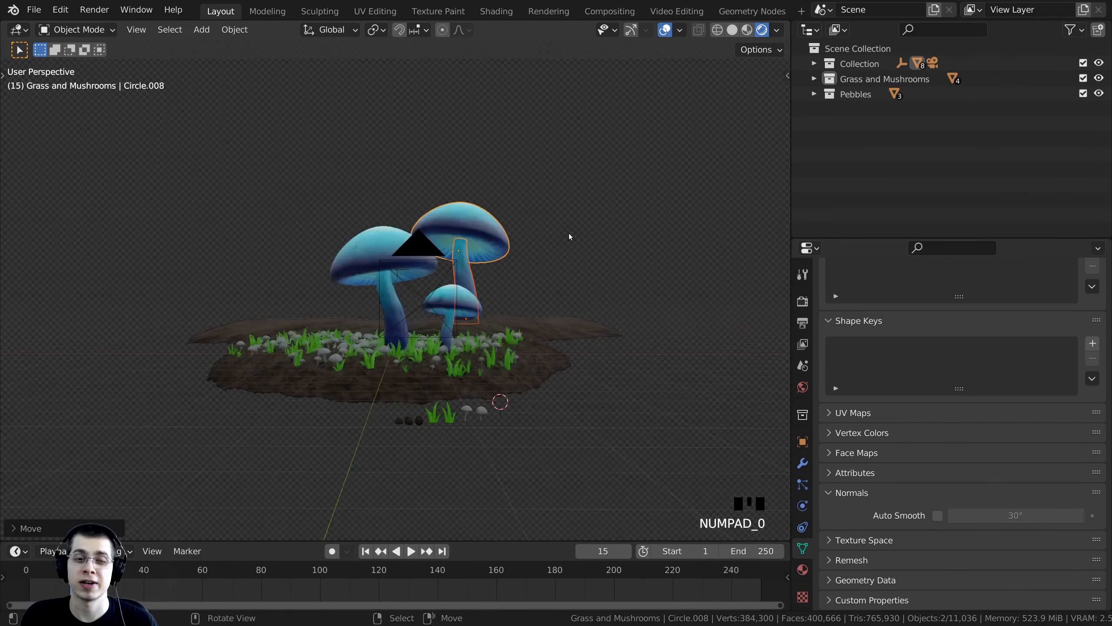
{"action": "key", "text": "KP_0"}
Scale the background mushroom in the camera view and adjust the rotation of its cap.
{"action": "key", "text": "s"}
{"action": "left_click", "coordinate": [674, 265]}
{"action": "key", "text": "g"}
{"action": "right_click", "coordinate": [692, 221]}
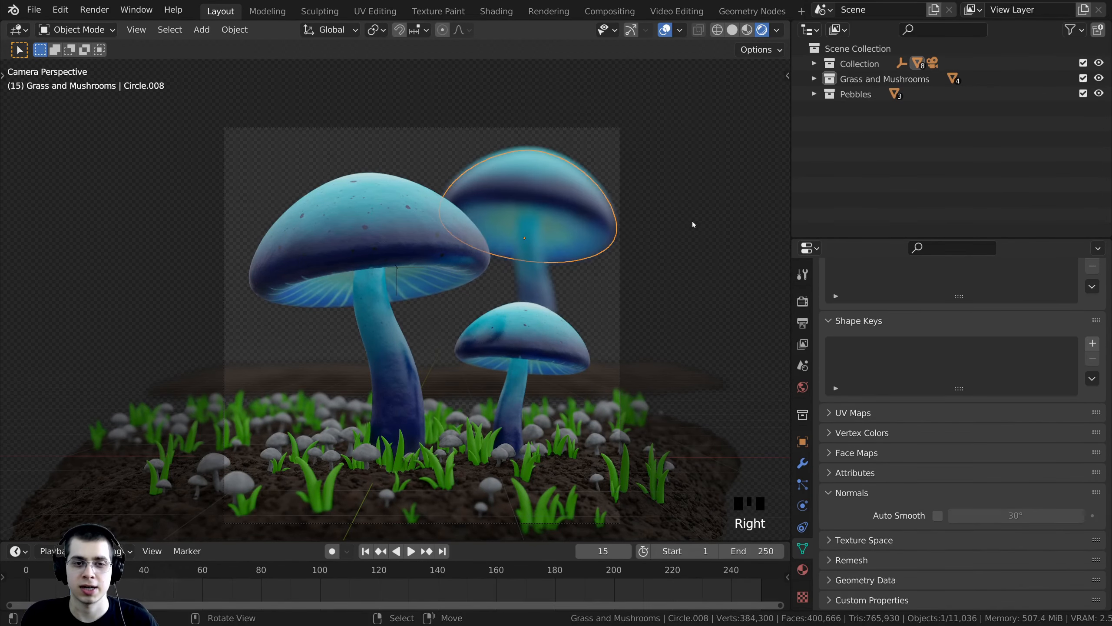
{"action": "key", "text": "r"}
{"action": "left_click", "coordinate": [674, 226]}
Move and slightly scale the background mushroom's cap and stem behind the small mushroom, and clear the selection.
{"action": "right_click", "coordinate": [540, 276], "text": "shift"}
{"action": "key", "text": "g"}
{"action": "left_click", "coordinate": [693, 278]}
{"action": "key", "text": "s"}
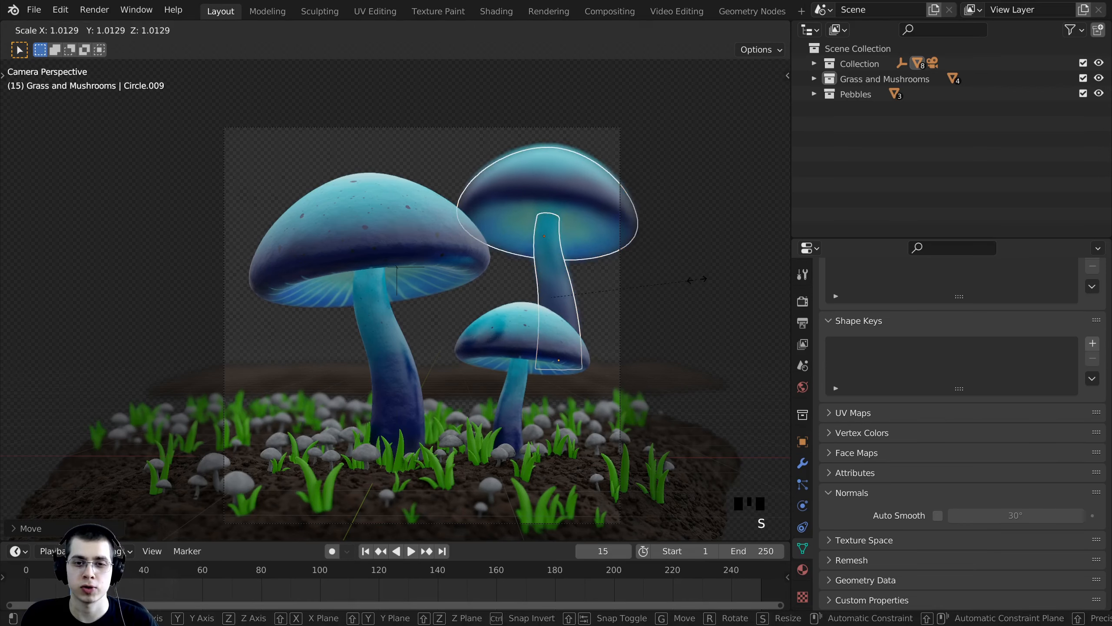
{"action": "left_click", "coordinate": [701, 280]}
{"action": "key", "text": "g"}
{"action": "left_click", "coordinate": [719, 298]}
{"action": "key", "text": "a"}
{"action": "middle_click_drag", "start_coordinate": [565, 242], "coordinate": [595, 258], "text": "shift"}
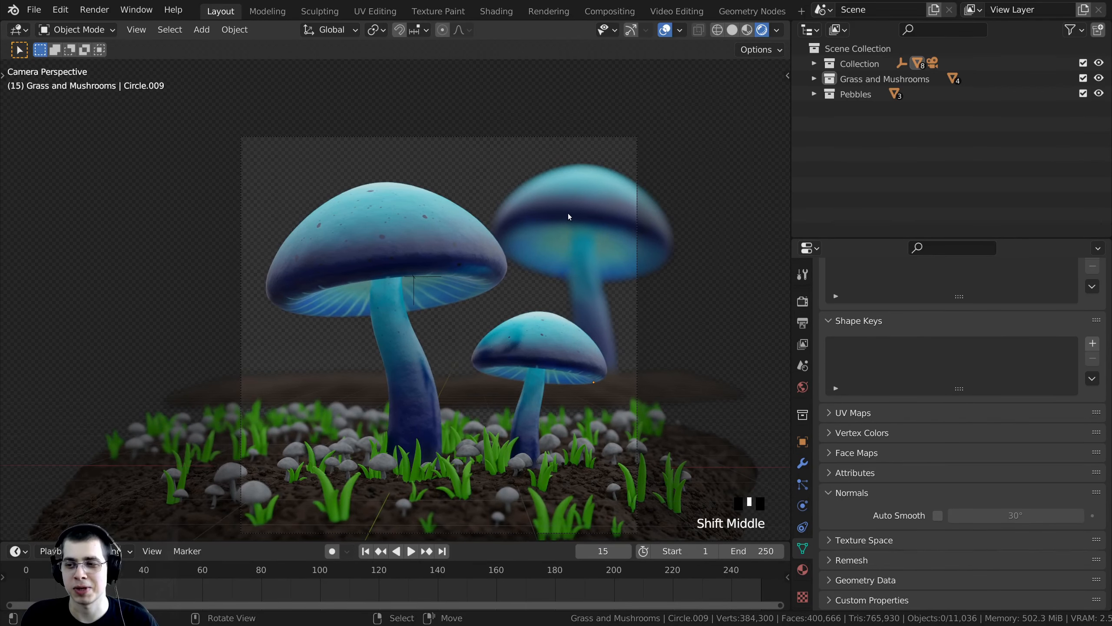
{"action": "middle_click_drag", "start_coordinate": [609, 217], "coordinate": [596, 214], "text": "shift"}
Select the background mushroom's cap and stem again and nudge them slightly farther right in the frame.
{"action": "right_click", "coordinate": [619, 205]}
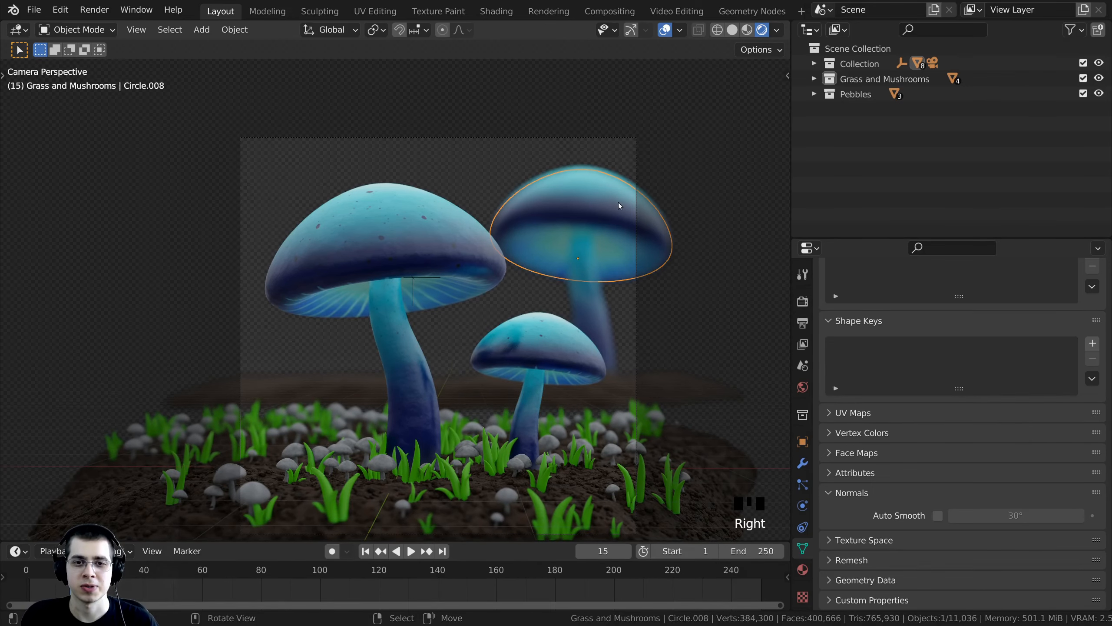
{"action": "right_click", "coordinate": [588, 295], "text": "shift"}
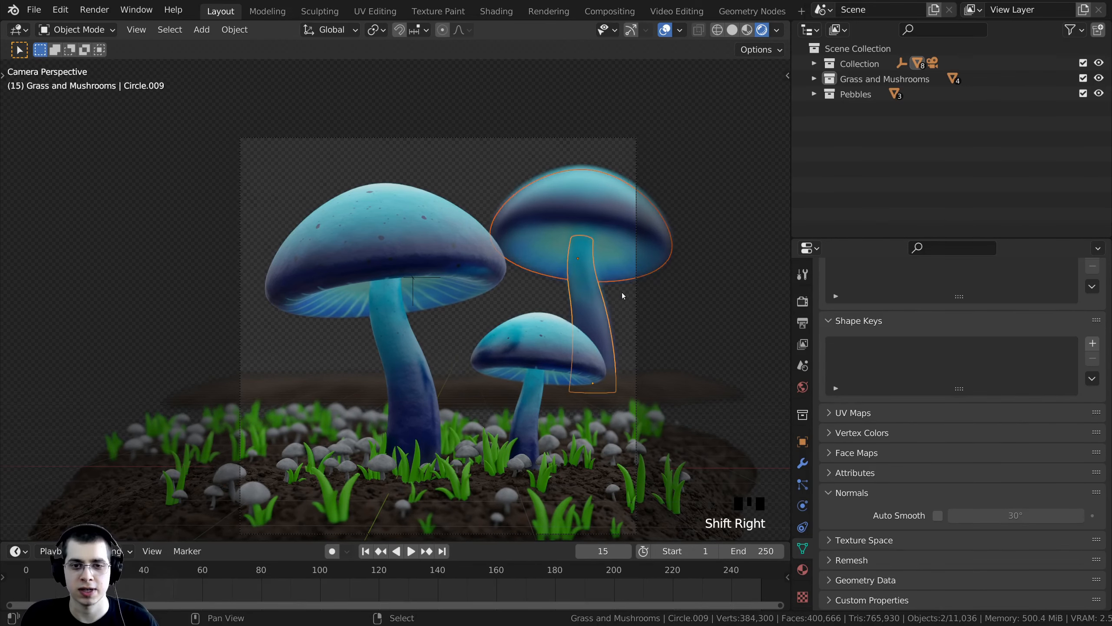
{"action": "key", "text": "g"}
{"action": "left_click", "coordinate": [659, 294]}
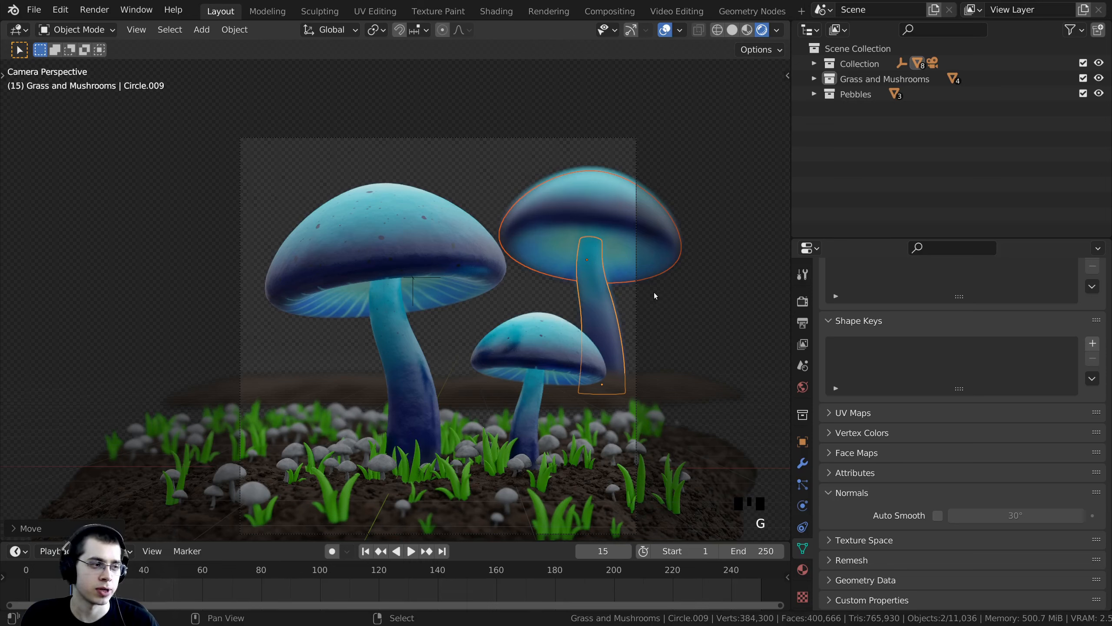
Duplicate the background mushroom's cap and stem, place the copy behind the main mushroom, and adjust its scale and position.
{"action": "key", "text": "shift+d"}
{"action": "left_click", "coordinate": [471, 328]}
{"action": "key", "text": "s"}
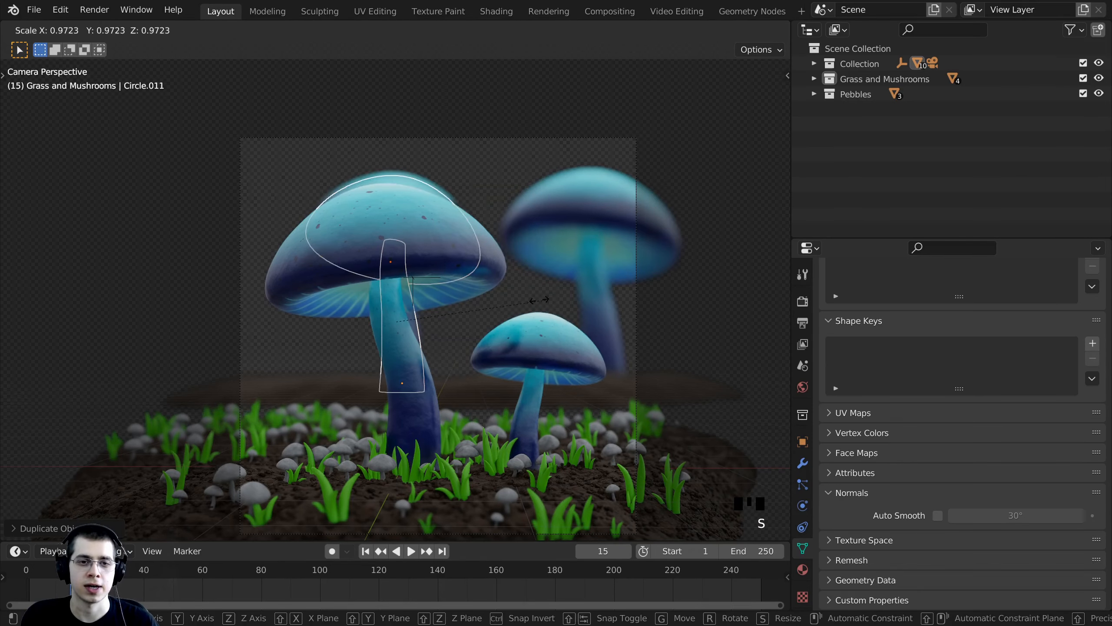
{"action": "left_click", "coordinate": [516, 309]}
{"action": "key", "text": "g"}
{"action": "left_click", "coordinate": [545, 333]}
Rotate the duplicated mushroom about the global Z axis and reposition it, first in camera view, then in an orbited perspective.
{"action": "key", "text": "r"}
{"action": "key", "text": "z"}
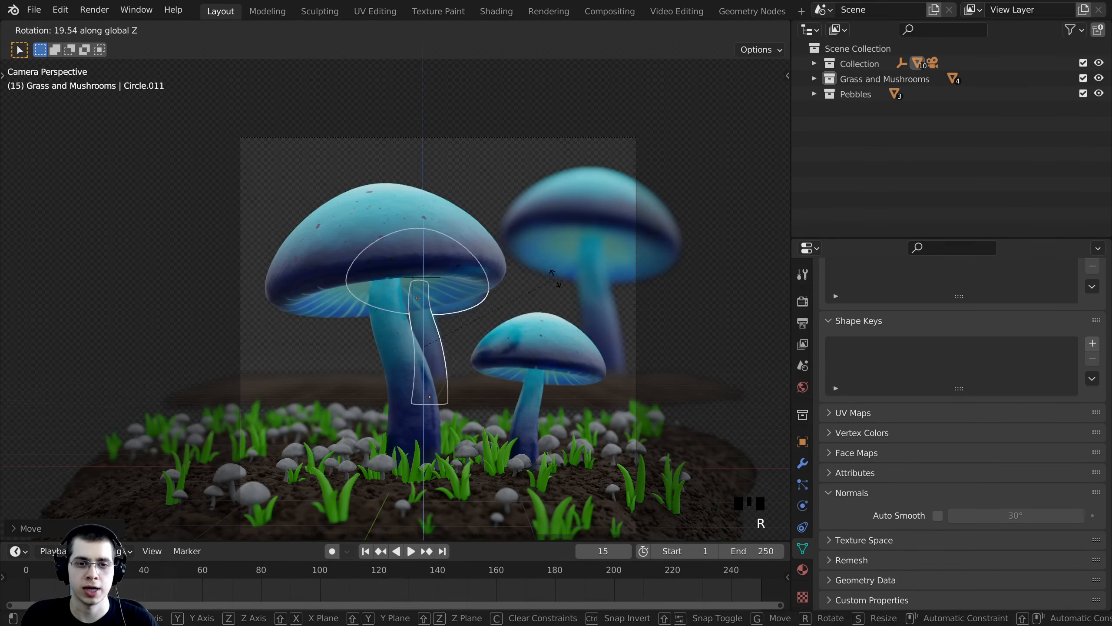
{"action": "left_click", "coordinate": [547, 232]}
{"action": "key", "text": "g"}
{"action": "left_click", "coordinate": [561, 265]}
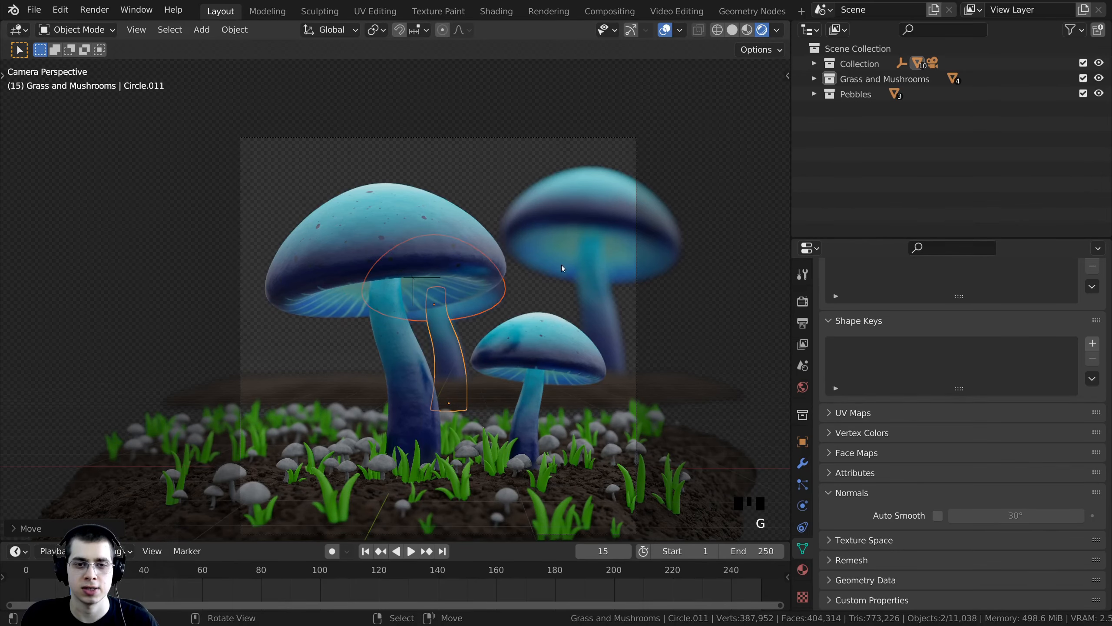
{"action": "mouse_move", "coordinate": [560, 264]}
{"action": "middle_mouse_down"}
{"action": "mouse_move", "coordinate": [494, 289]}
{"action": "mouse_move", "coordinate": [446, 342]}
{"action": "mouse_move", "coordinate": [439, 329]}
{"action": "mouse_move", "coordinate": [358, 331]}
{"action": "mouse_move", "coordinate": [482, 304]}
{"action": "mouse_move", "coordinate": [561, 266]}
{"action": "middle_mouse_up"}
{"action": "key", "text": "g"}
{"action": "left_click", "coordinate": [371, 323]}
Duplicate that mushroom again to the far left of the scene, enlarge the copy, and return to the camera view.
{"action": "key", "text": "shift+d"}
{"action": "left_click", "coordinate": [433, 266]}
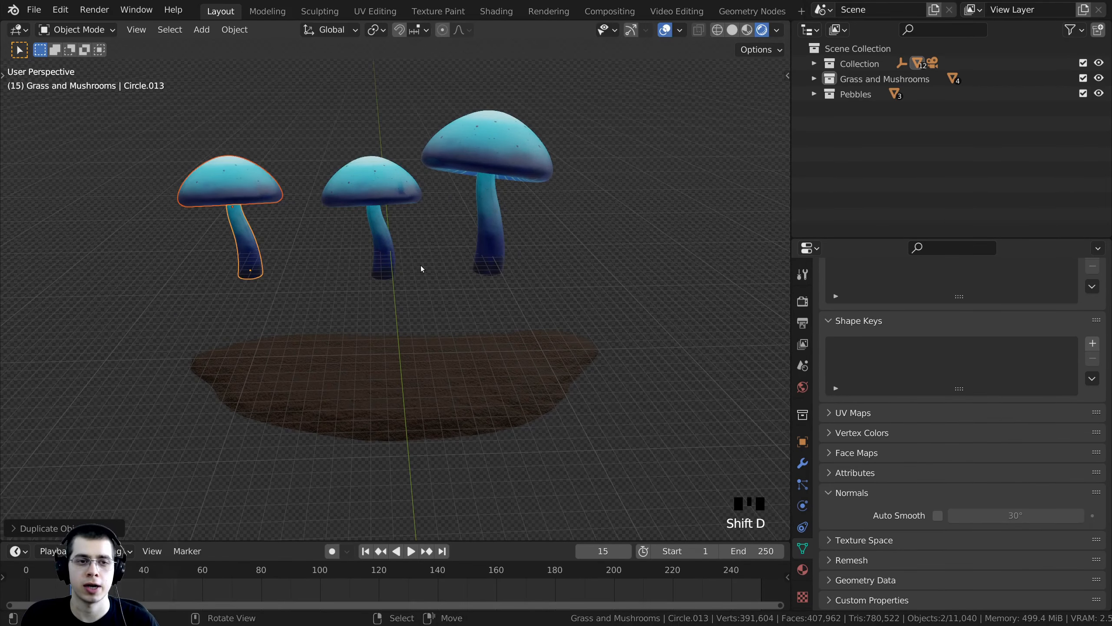
{"action": "key", "text": "s"}
{"action": "left_click", "coordinate": [488, 296]}
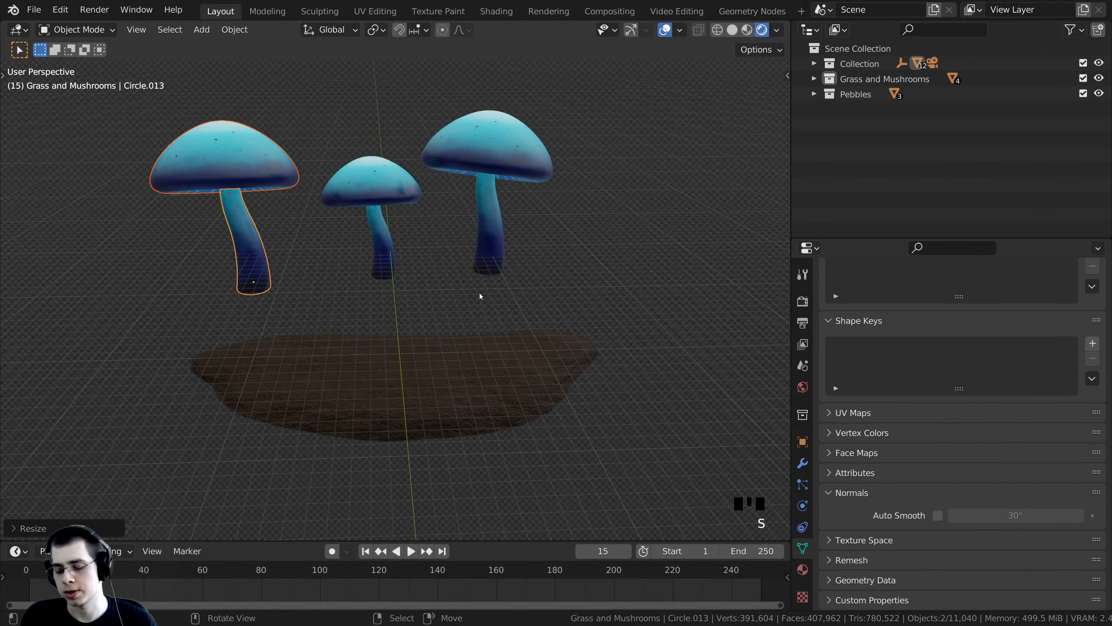
{"action": "key", "text": "KP_0"}
{"action": "middle_click_drag", "start_coordinate": [445, 256], "coordinate": [468, 252], "text": "shift"}
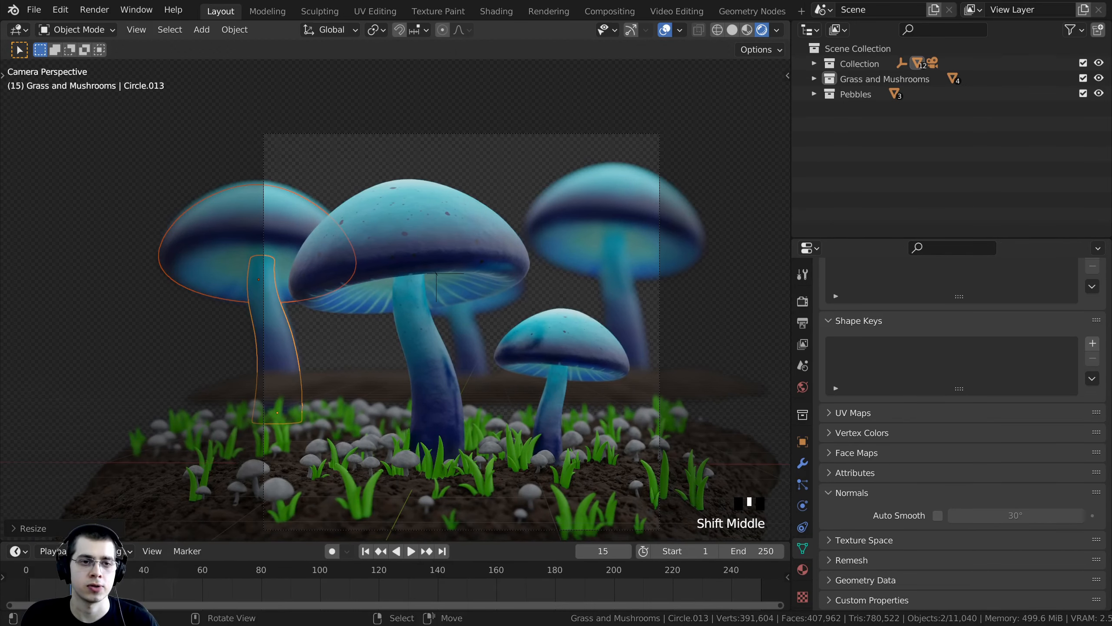
Rotate the left background mushroom about the Z axis and move it slightly up and right in the frame.
{"action": "key", "text": "r"}
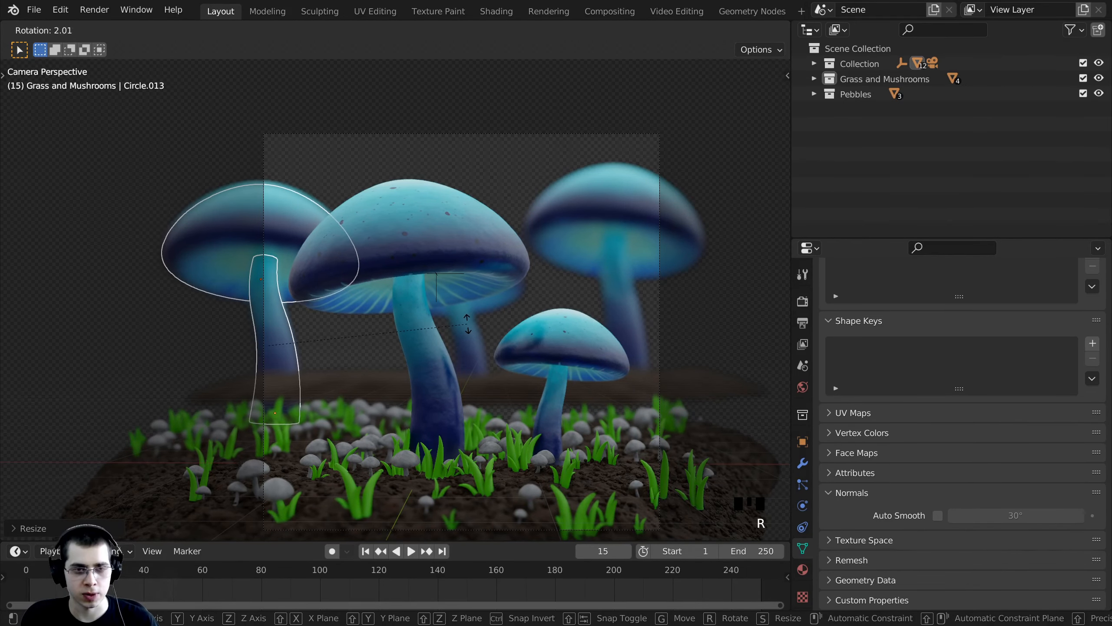
{"action": "key", "text": "z"}
{"action": "left_click", "coordinate": [346, 100]}
{"action": "key", "text": "g"}
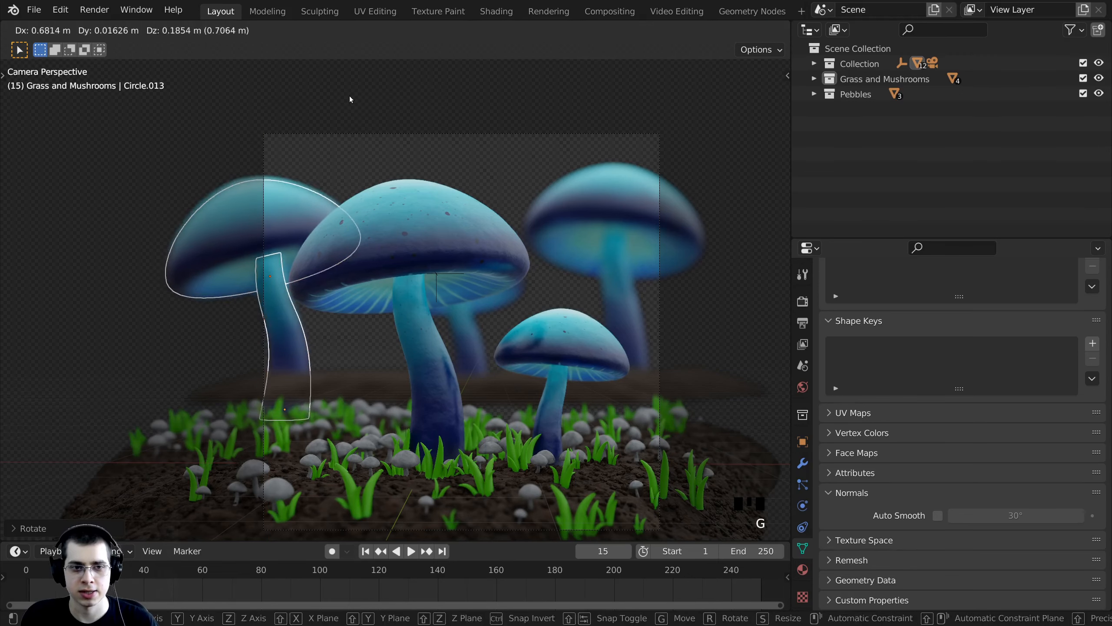
{"action": "left_click", "coordinate": [357, 96]}
Rescale the left background mushroom, turn it further about Z, and reposition it beside the main mushroom.
{"action": "key", "text": "s"}
{"action": "left_click", "coordinate": [369, 96]}
{"action": "key", "text": "r"}
{"action": "key", "text": "z"}
{"action": "left_click", "coordinate": [319, 58]}
{"action": "key", "text": "g"}
{"action": "left_click", "coordinate": [298, 389]}
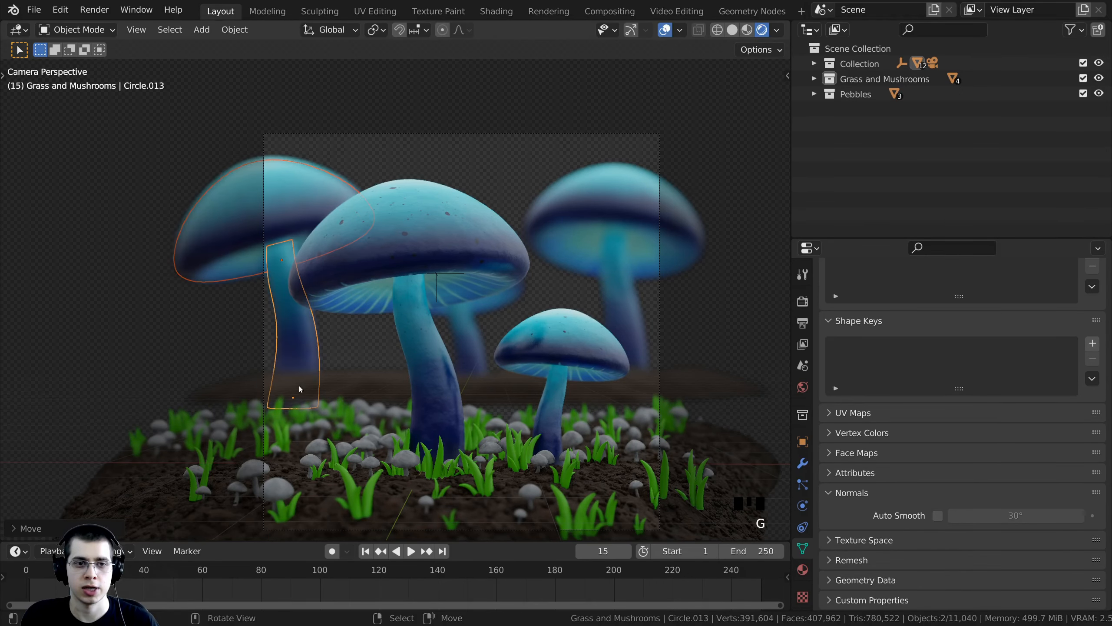
Select only the left background mushroom's cap, rotate it freely, and nudge it back onto its stem.
{"action": "right_click", "coordinate": [290, 192]}
{"action": "key", "text": "r"}
{"action": "key", "text": "r"}
{"action": "left_click", "coordinate": [305, 193]}
{"action": "key", "text": "g"}
{"action": "left_click", "coordinate": [308, 192]}
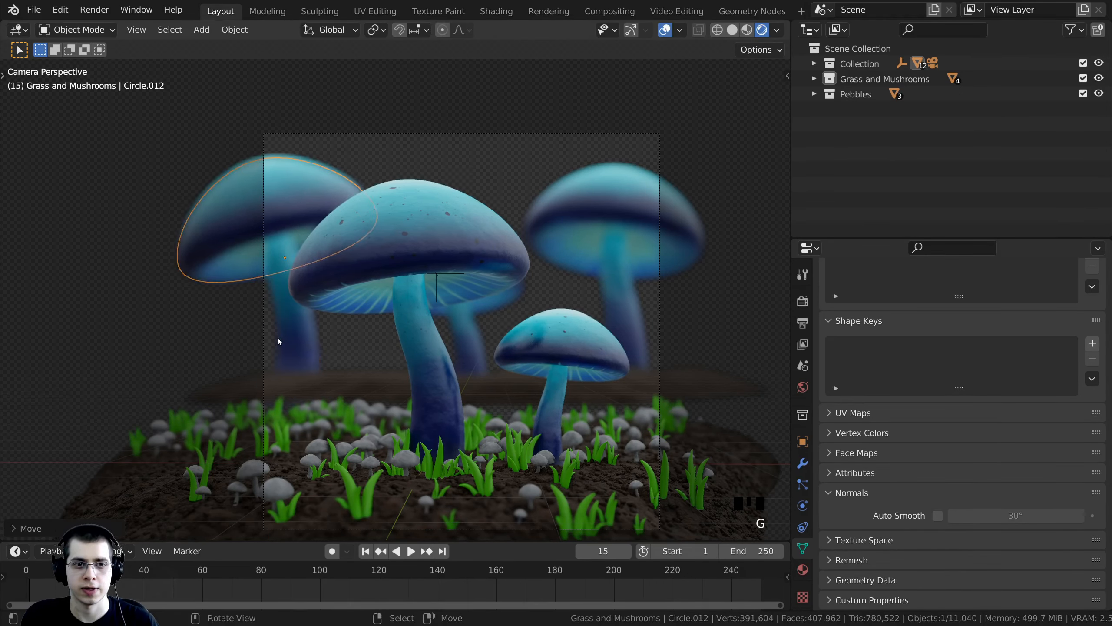
Add the left background mushroom's stem to the selection, nudge cap and stem together, and clear the selection.
{"action": "right_click", "coordinate": [285, 344], "text": "shift"}
{"action": "key", "text": "g"}
{"action": "left_click", "coordinate": [601, 392]}
{"action": "key", "text": "a"}
Select the middle background mushroom's cap and stem and move them right, out from behind the main mushroom.
{"action": "right_click", "coordinate": [515, 301]}
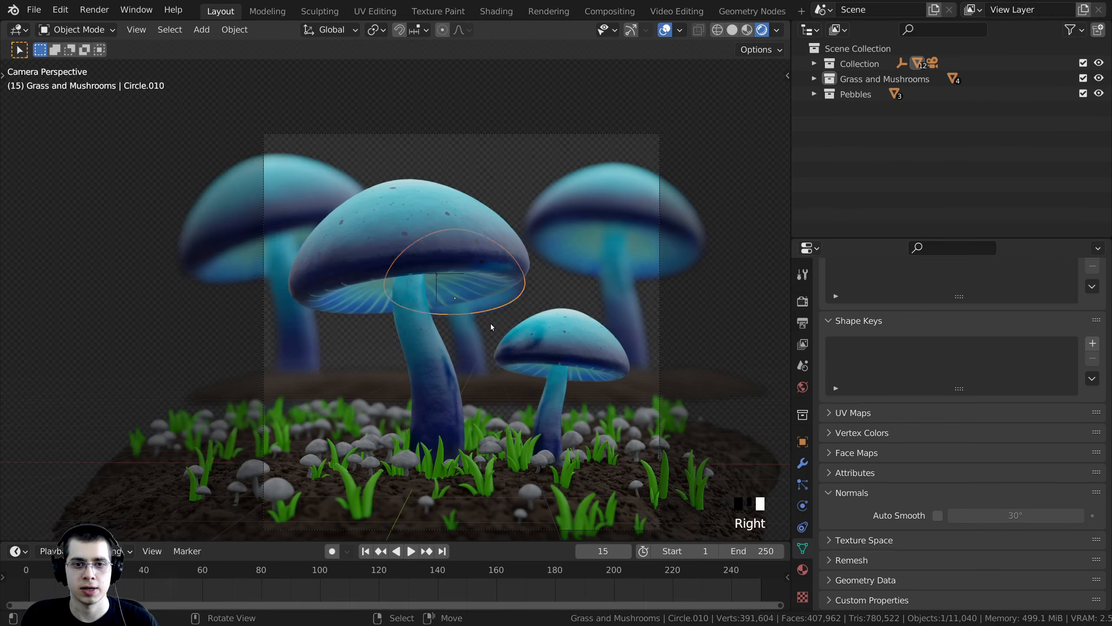
{"action": "right_click", "coordinate": [473, 334], "text": "shift"}
{"action": "key", "text": "s"}
{"action": "key", "text": "g"}
{"action": "left_click", "coordinate": [615, 347]}
Enlarge the middle background mushroom and raise it so its cap shows above and behind the main cap.
{"action": "key", "text": "s"}
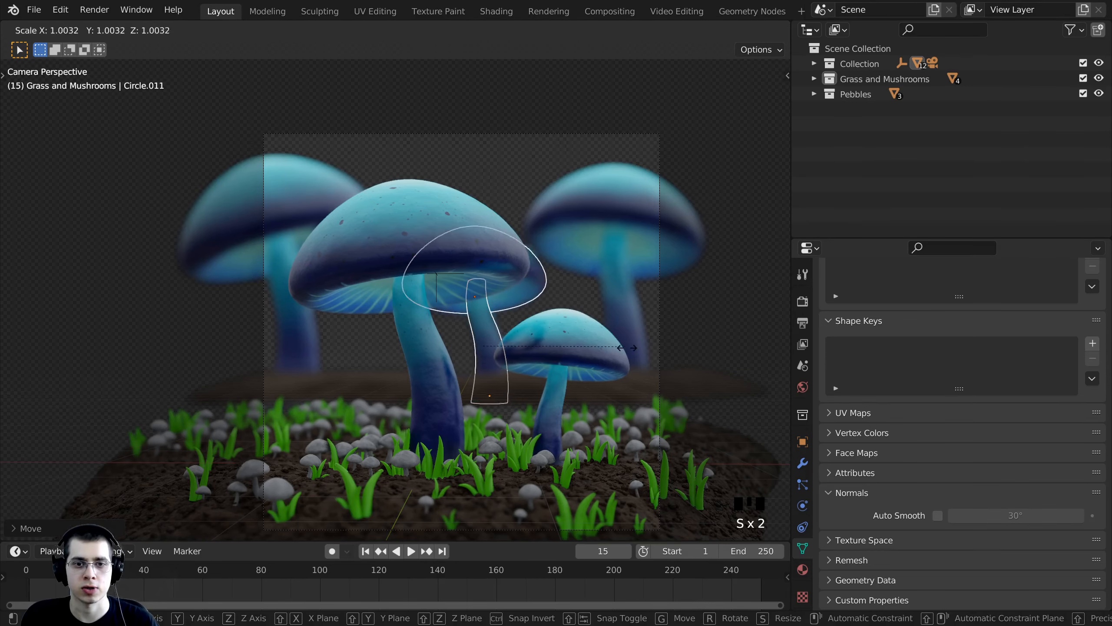
{"action": "left_click", "coordinate": [615, 342]}
{"action": "key", "text": "g"}
{"action": "left_click", "coordinate": [613, 287]}
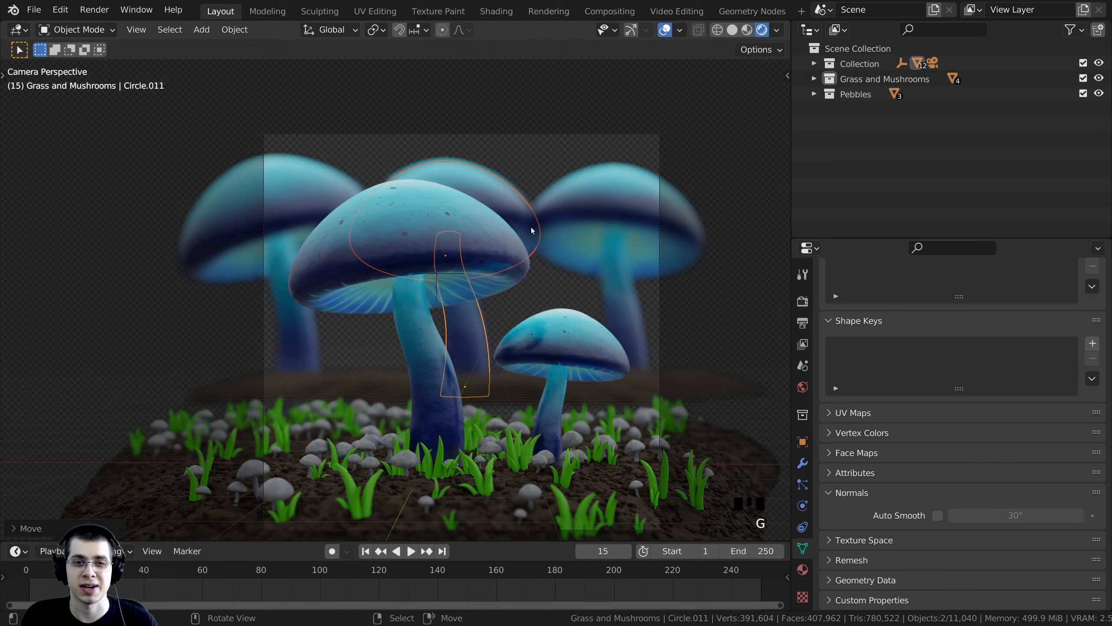
{"action": "key", "text": "s"}
{"action": "key", "text": "g"}
{"action": "left_click", "coordinate": [591, 247]}
Move the right background mushroom's cap and stem up and right in the frame, adjust their scale, and clear the selection.
{"action": "right_click", "coordinate": [592, 248]}
{"action": "right_click", "coordinate": [612, 273], "text": "shift"}
{"action": "key", "text": "g"}
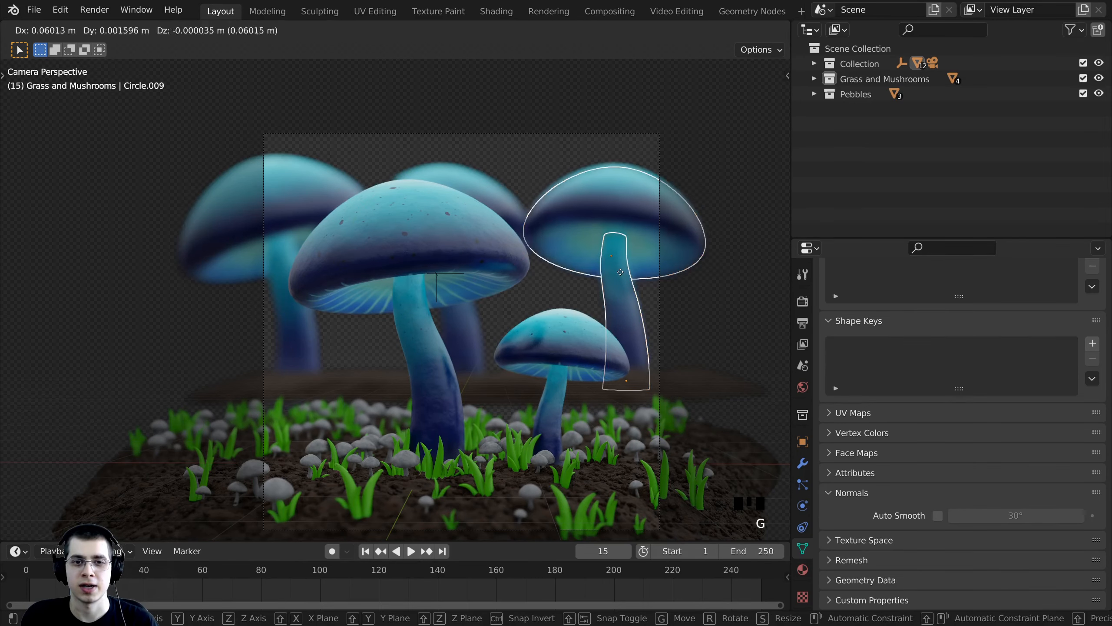
{"action": "left_click", "coordinate": [657, 271]}
{"action": "key", "text": "s"}
{"action": "left_click", "coordinate": [655, 268]}
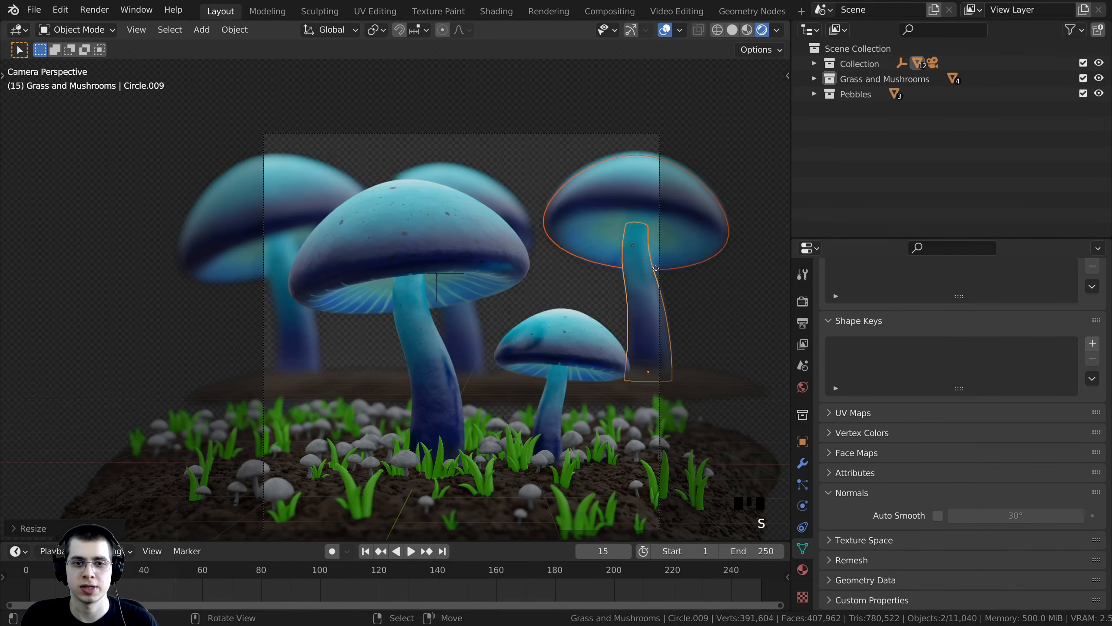
{"action": "left_click", "coordinate": [287, 191]}
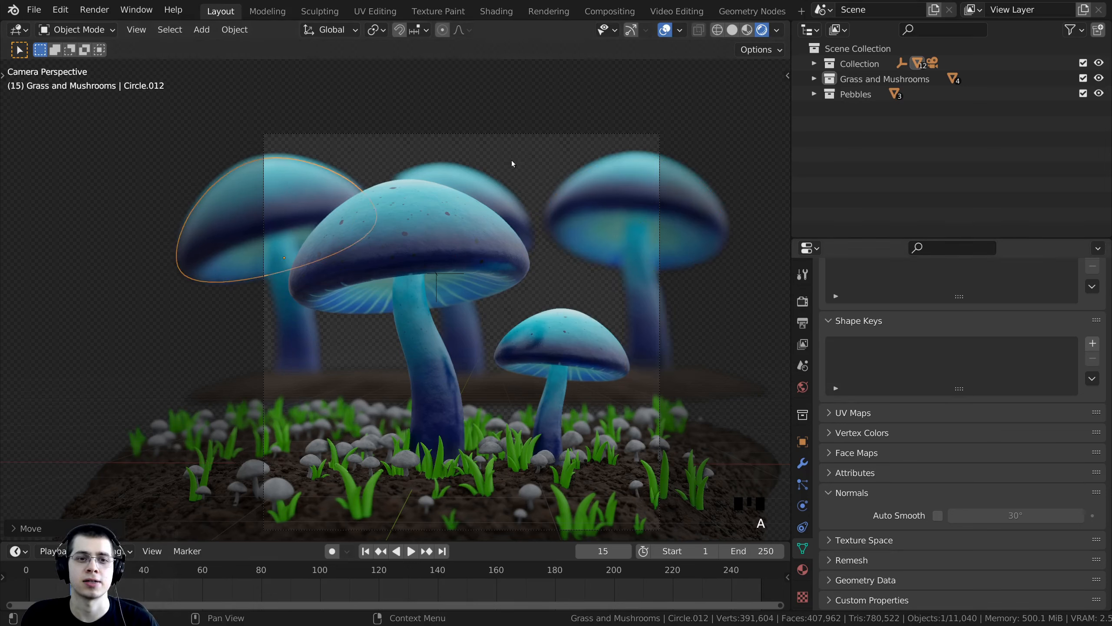
{"action": "key", "text": "a"}
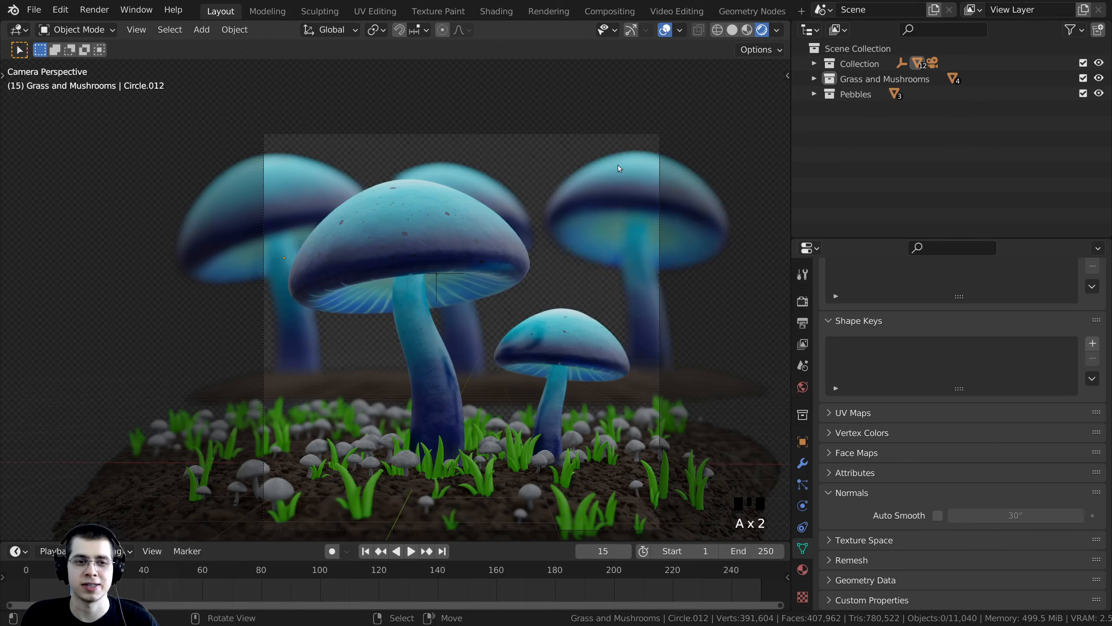
Select the background ground and scale it up slightly in all directions.
{"action": "right_click", "coordinate": [697, 396]}
{"action": "key", "text": "s"}
{"action": "right_click", "coordinate": [573, 404]}
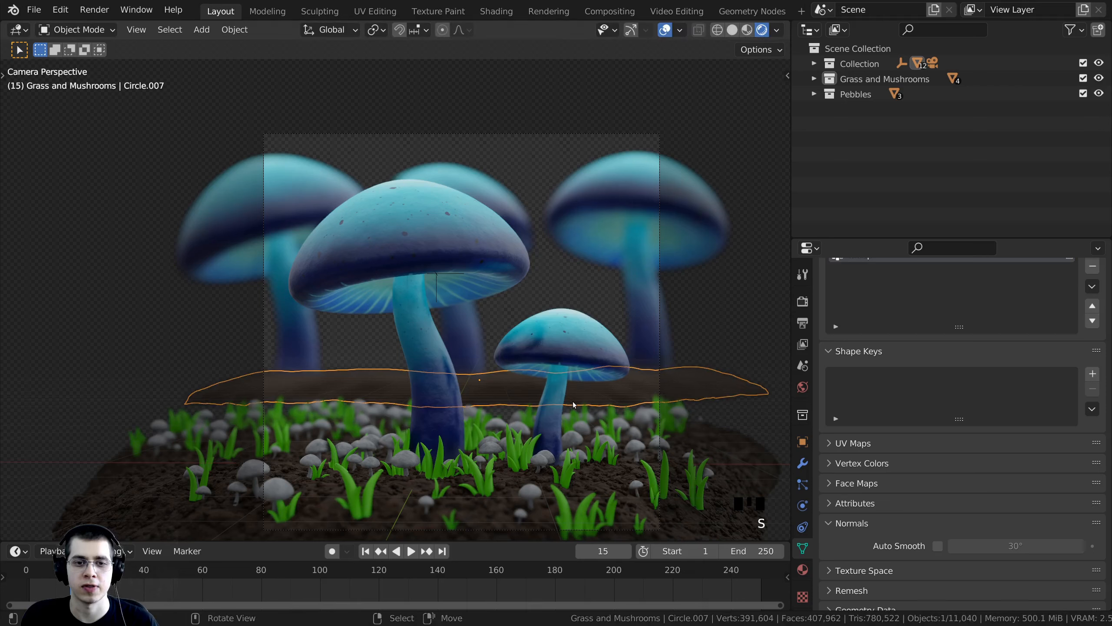
{"action": "key", "text": "s"}
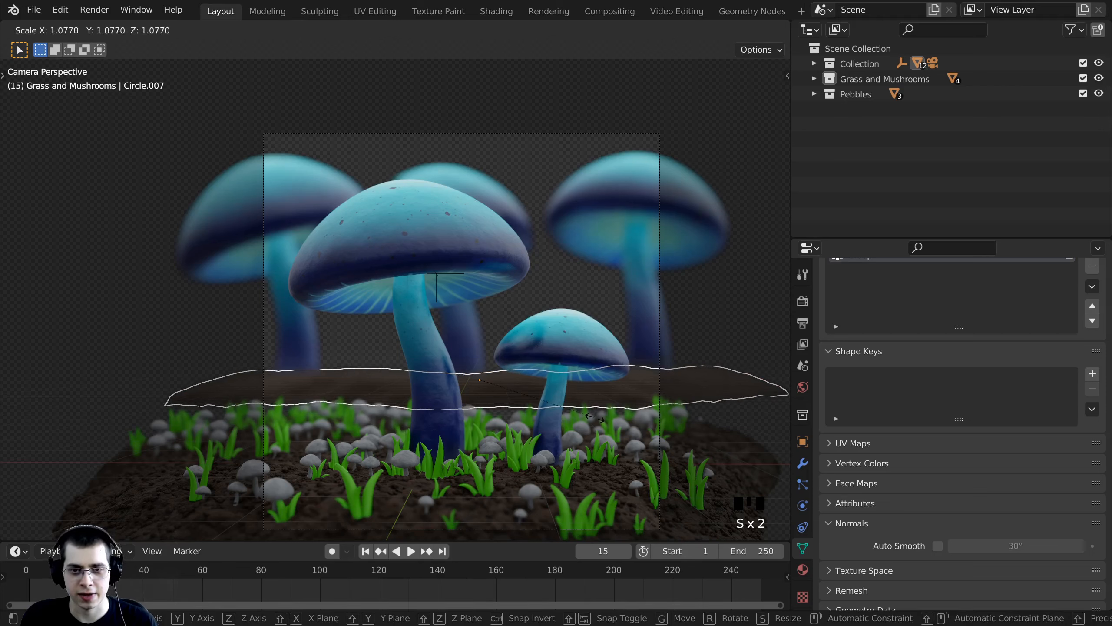
{"action": "left_click", "coordinate": [578, 422]}
Stretch the background ground along Z, enlarge it a little more, move it slightly lower, and clear the selection.
{"action": "key", "text": "s"}
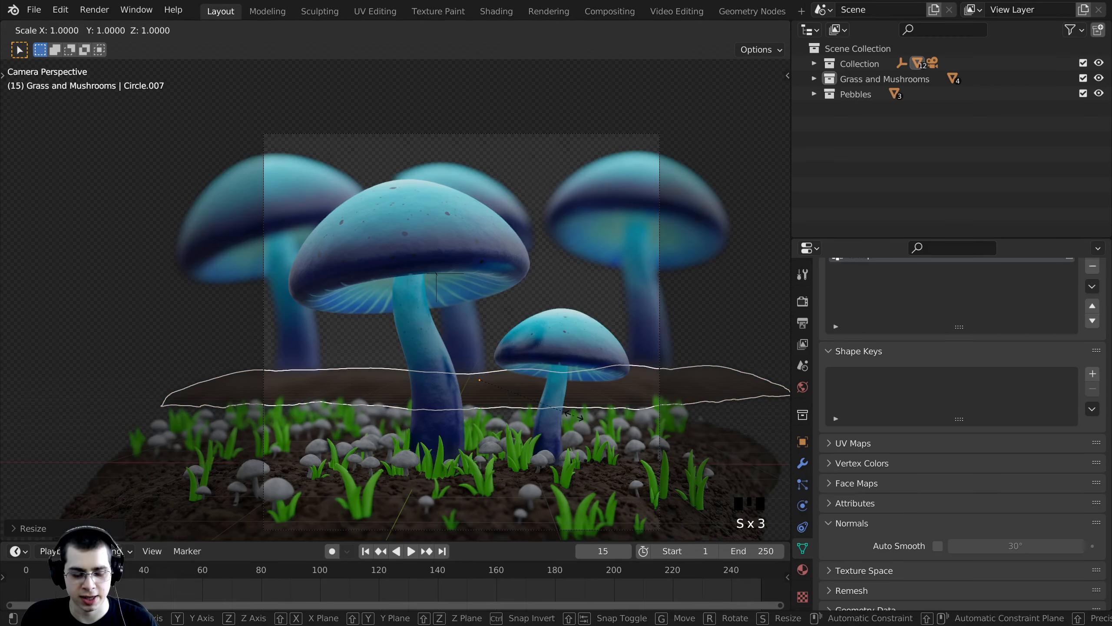
{"action": "key", "text": "z"}
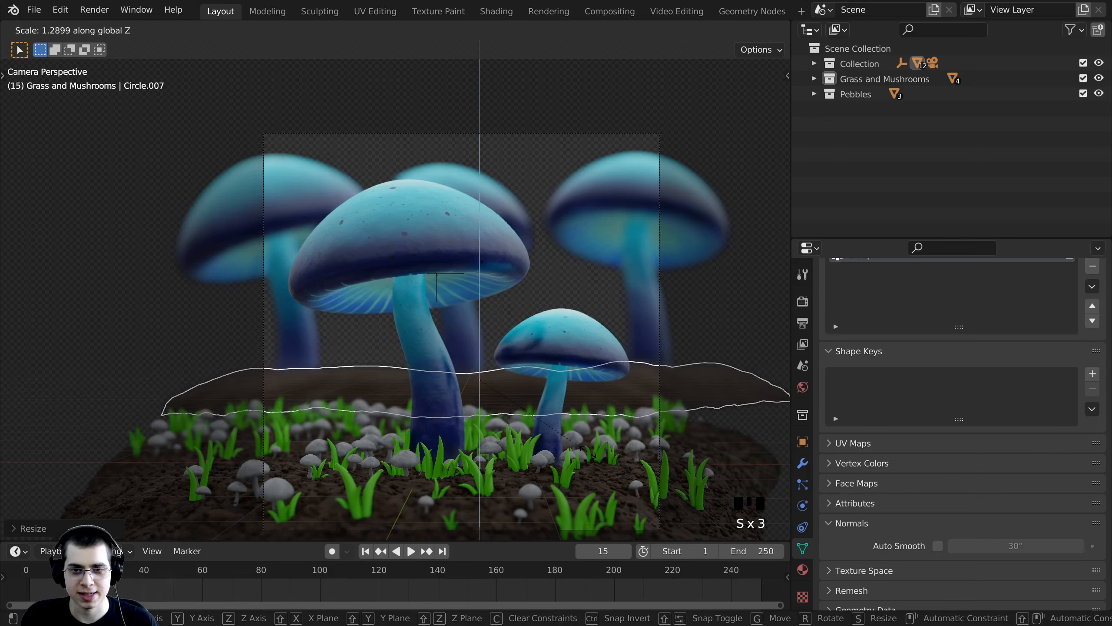
{"action": "left_click", "coordinate": [581, 448]}
{"action": "key", "text": "s"}
{"action": "left_click", "coordinate": [587, 450]}
{"action": "key", "text": "g"}
{"action": "left_click", "coordinate": [581, 456]}
{"action": "key", "text": "s"}
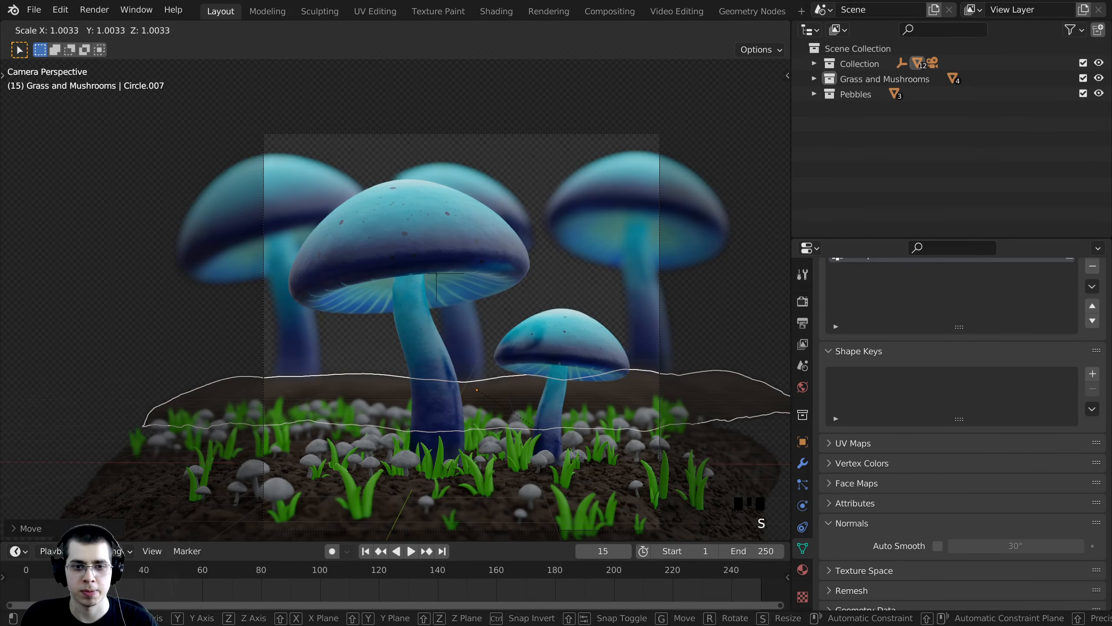
{"action": "key", "text": "Escape"}
{"action": "middle_click_drag", "start_coordinate": [714, 407], "coordinate": [600, 355], "text": "shift"}
{"action": "key", "text": "a"}
{"action": "key", "text": "a"}
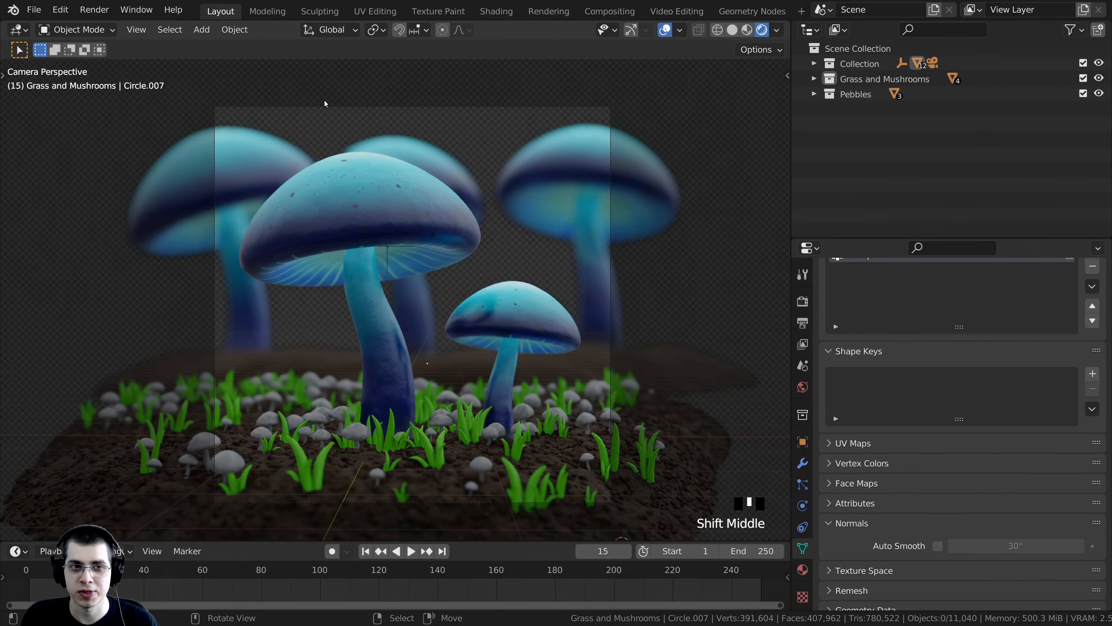
Set the camera's passepartout opacity to 1.000 in its viewport display settings and deselect the camera.
{"action": "right_click", "coordinate": [370, 107]}
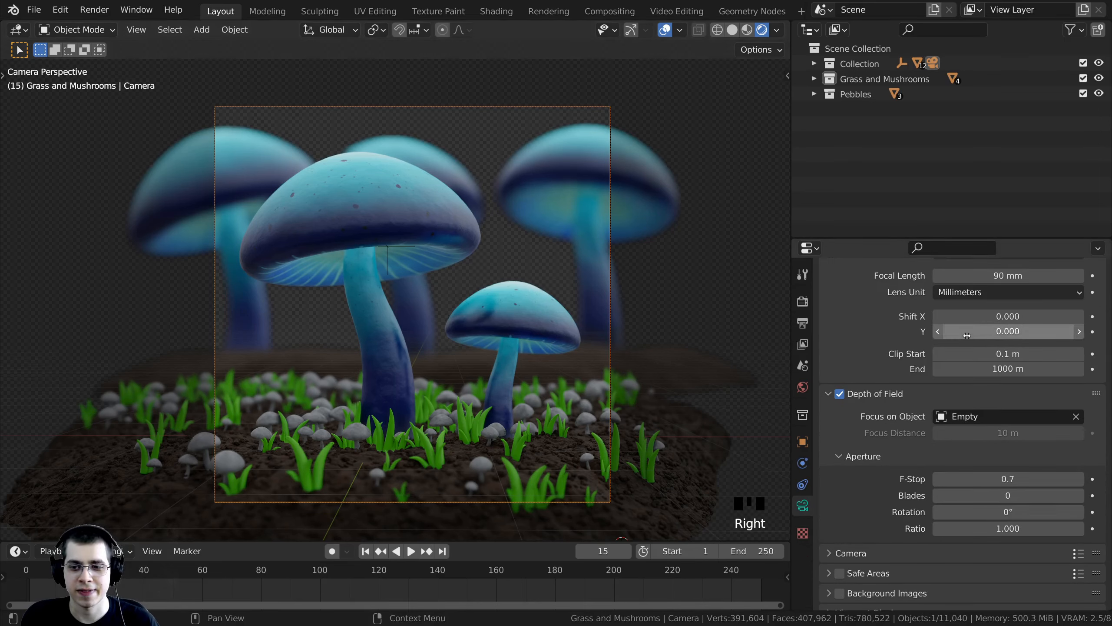
{"action": "scroll", "coordinate": [893, 425], "scroll_direction": "down", "scroll_amount": 2}
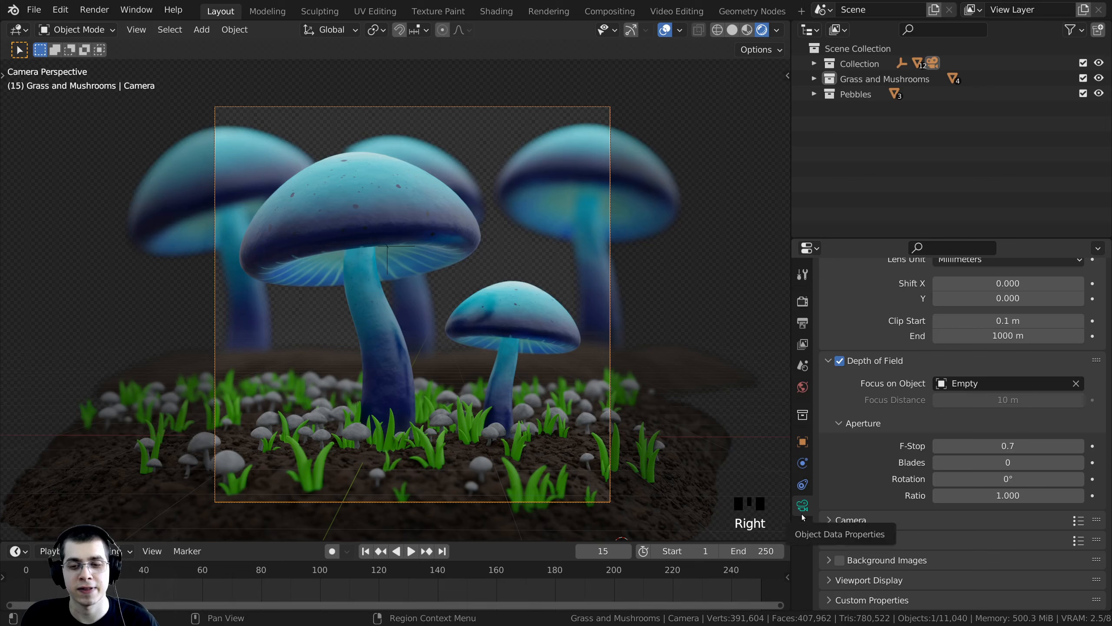
{"action": "left_click", "coordinate": [830, 579]}
{"action": "scroll", "coordinate": [832, 551], "scroll_direction": "down", "scroll_amount": 1}
{"action": "scroll", "coordinate": [831, 548], "scroll_direction": "down", "scroll_amount": 5}
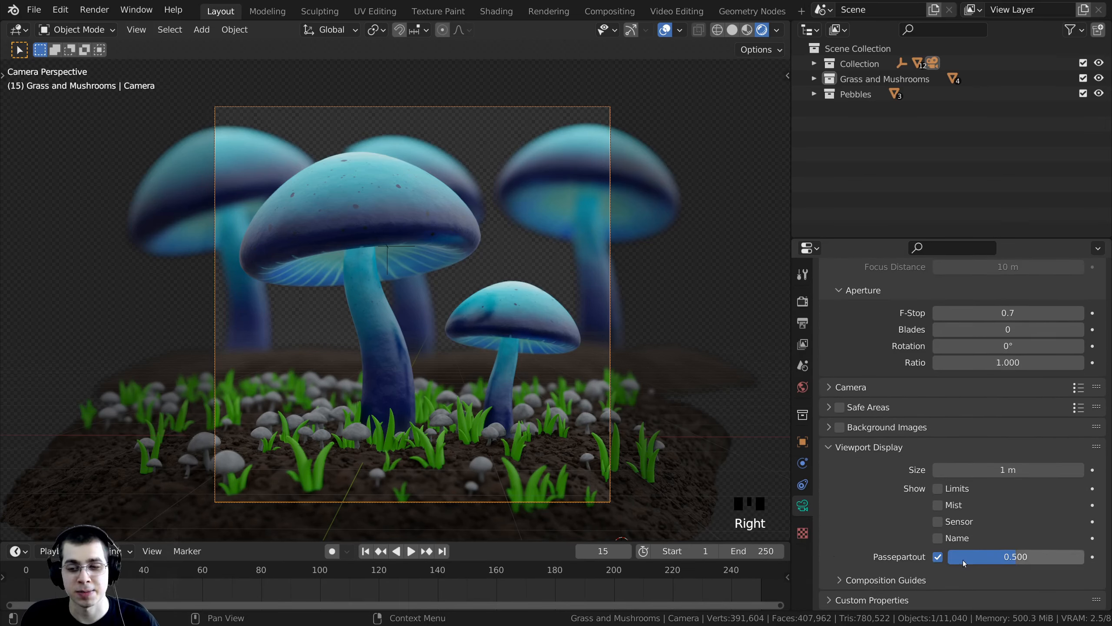
{"action": "left_click_drag", "start_coordinate": [1015, 556], "coordinate": [1081, 557]}
{"action": "key", "text": "alt+a"}
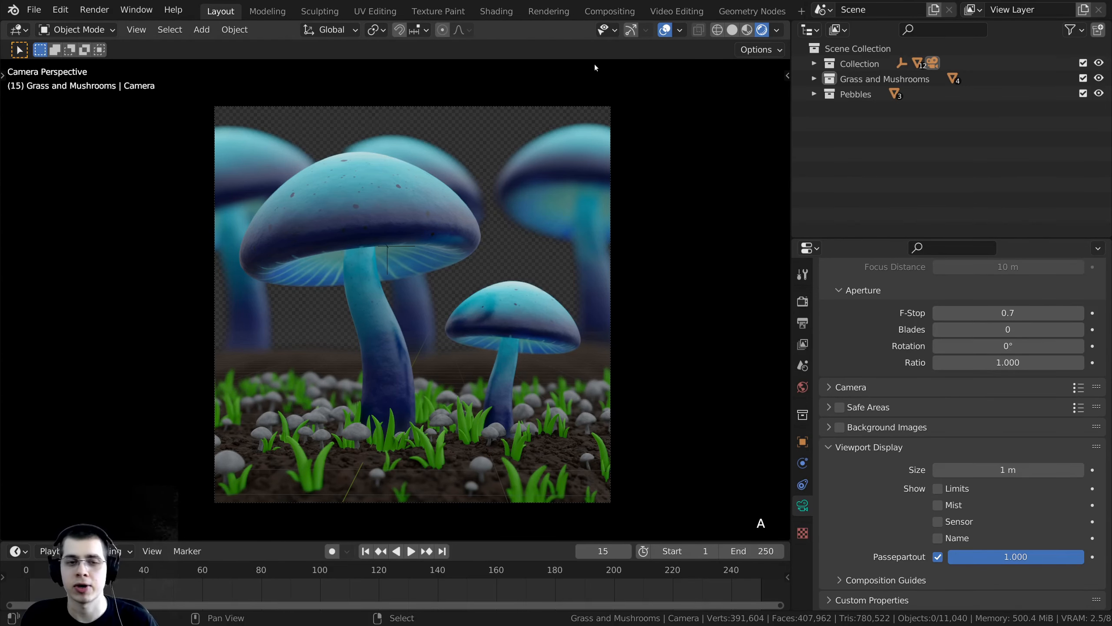
Nudge the right background mushroom's cap slightly within the camera frame and clear the selection.
{"action": "middle_click_drag", "start_coordinate": [579, 66], "coordinate": [571, 63], "text": "shift"}
{"action": "left_click", "coordinate": [577, 163]}
{"action": "key", "text": "g"}
{"action": "left_click", "coordinate": [580, 164]}
{"action": "key", "text": "alt+a"}
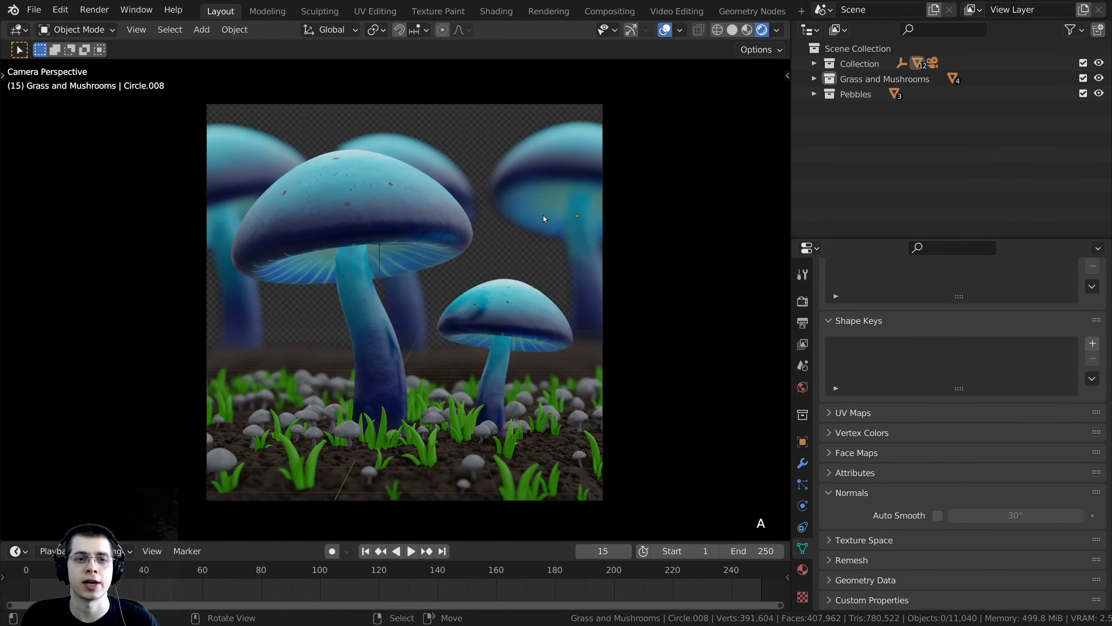
Examine the blurred background mushrooms and overall composition up close and from farther out in the camera frame.
{"action": "right_click", "coordinate": [452, 163]}
{"action": "key", "text": "a"}
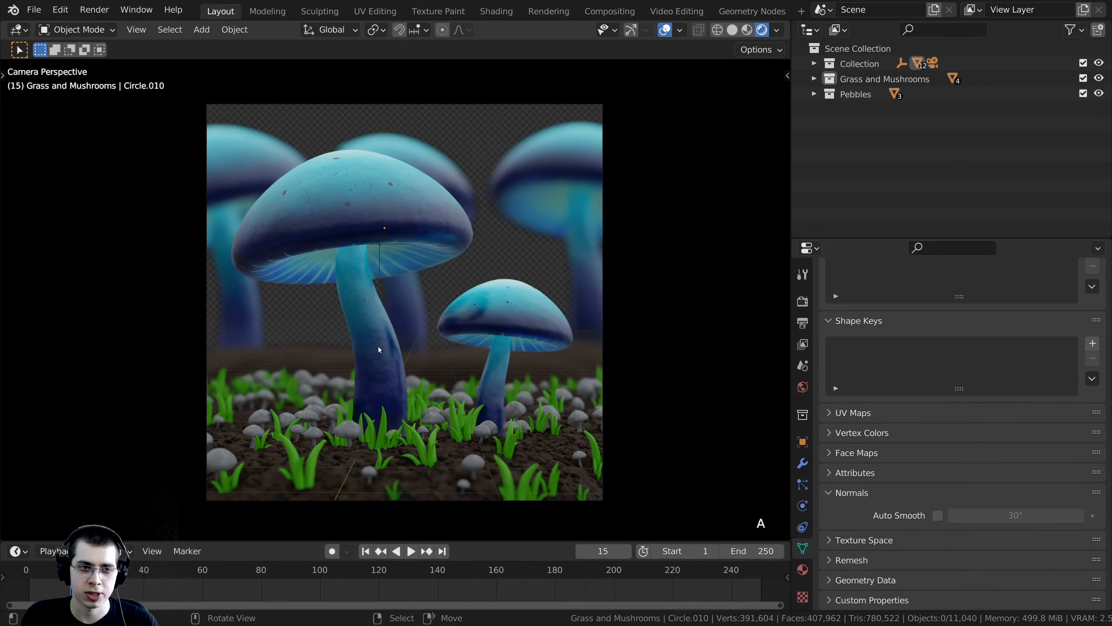
{"action": "key", "text": "a"}
{"action": "middle_click_drag", "start_coordinate": [532, 343], "coordinate": [539, 341], "text": "shift"}
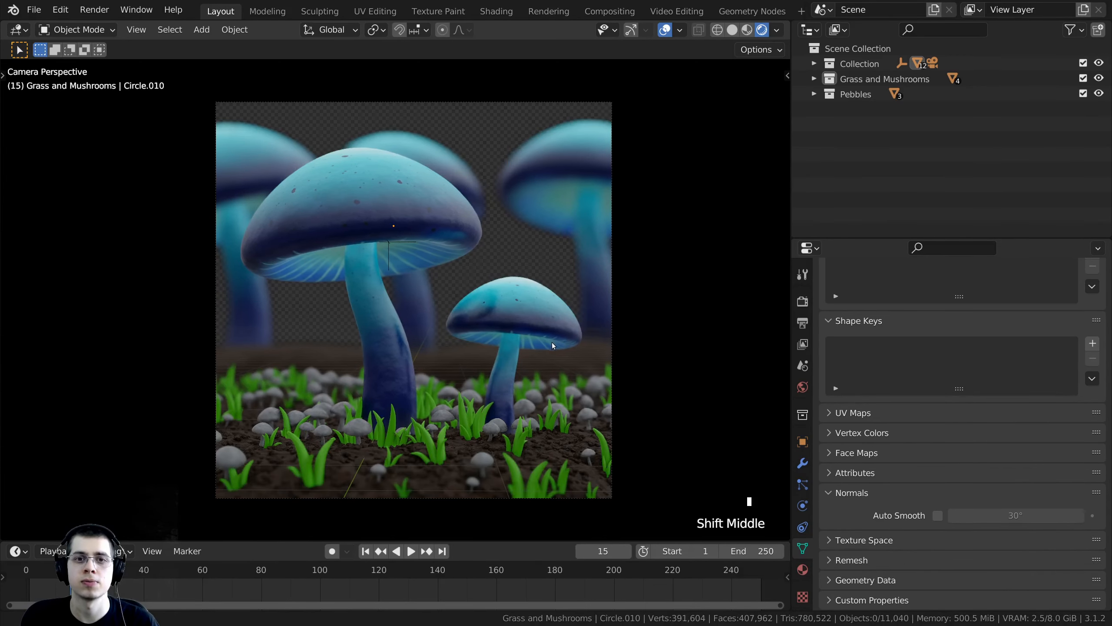
{"action": "scroll", "coordinate": [426, 288], "scroll_direction": "up", "scroll_amount": 4}
{"action": "scroll", "coordinate": [401, 228], "scroll_direction": "up", "scroll_amount": 2}
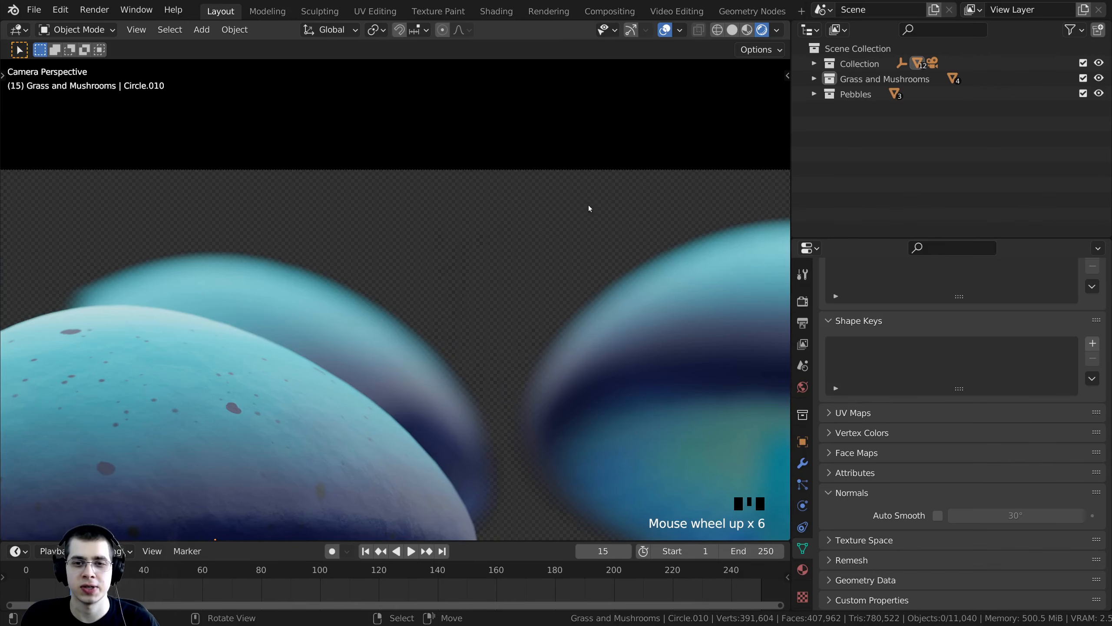
{"action": "middle_click_drag", "start_coordinate": [566, 334], "coordinate": [409, 109], "text": "shift"}
{"action": "scroll", "coordinate": [393, 246], "scroll_direction": "down", "scroll_amount": 2}
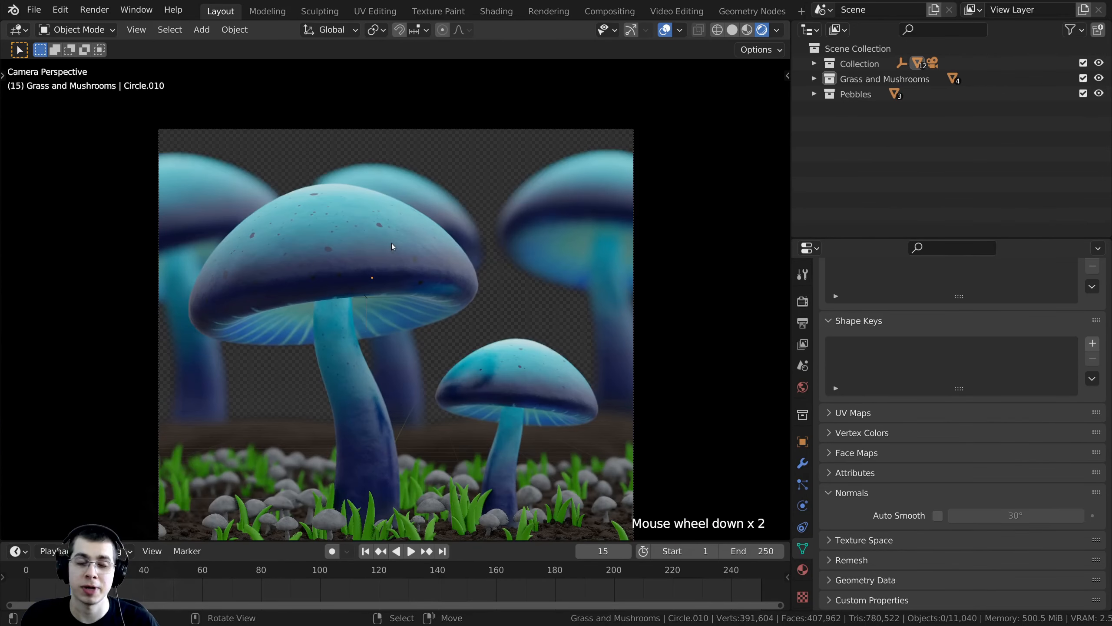
{"action": "middle_click_drag", "start_coordinate": [439, 224], "coordinate": [506, 169], "text": "shift"}
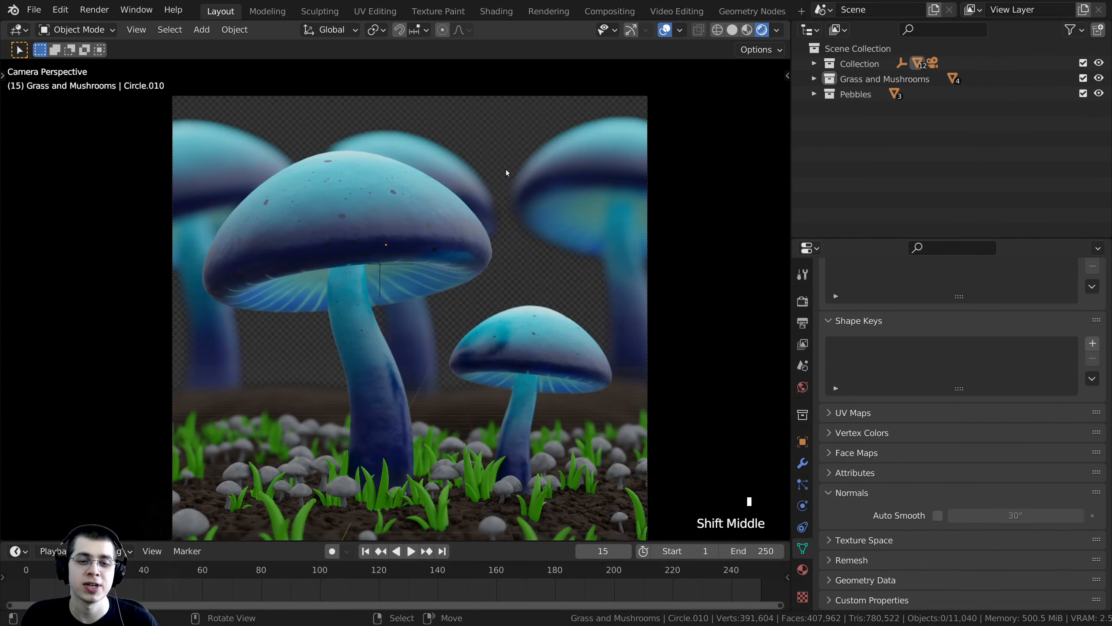
{"action": "scroll", "coordinate": [504, 169], "scroll_direction": "up", "scroll_amount": 1}
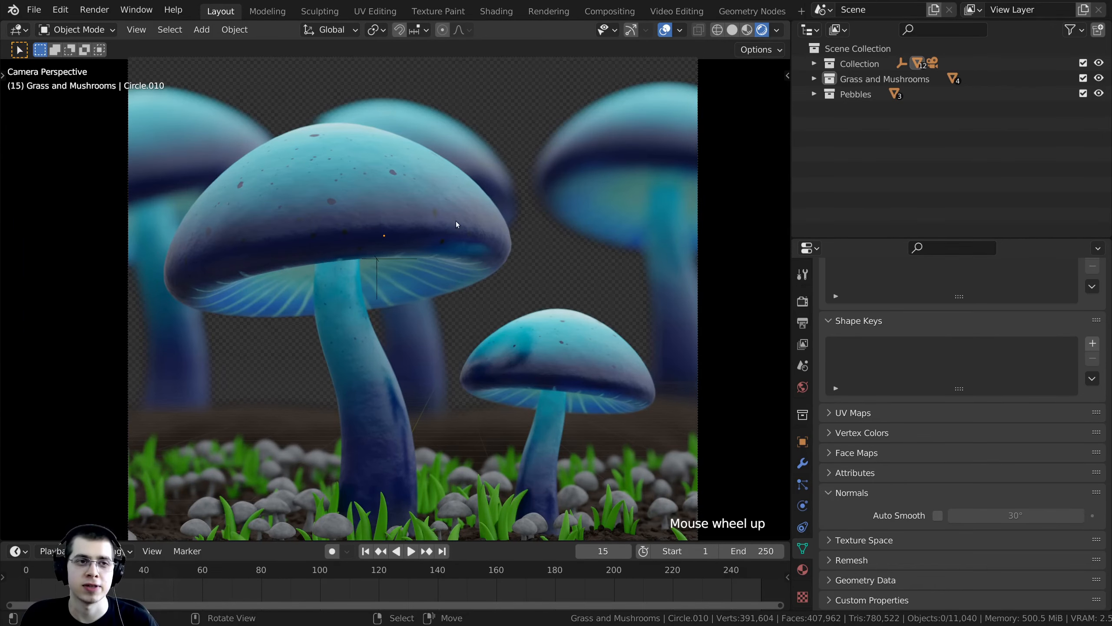
{"action": "middle_click_drag", "start_coordinate": [451, 233], "coordinate": [439, 220], "text": "shift"}
{"action": "scroll", "coordinate": [449, 228], "scroll_direction": "down", "scroll_amount": 1}
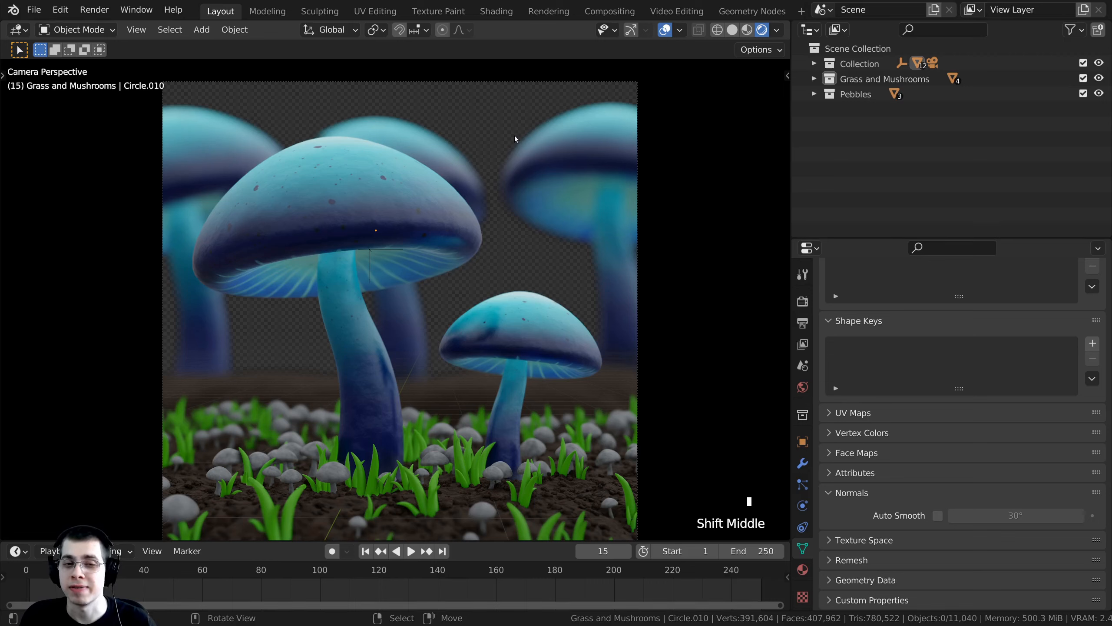
Enable the Import-Export: Import Images as Planes add-on in the preferences.
{"action": "left_click", "coordinate": [60, 9]}
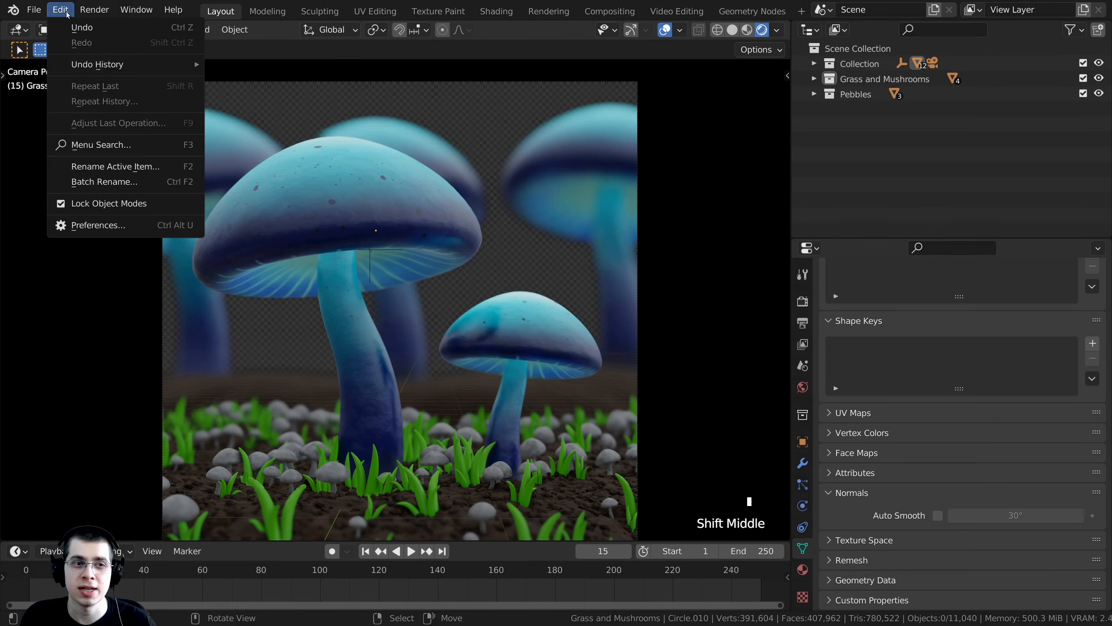
{"action": "left_click", "coordinate": [108, 225]}
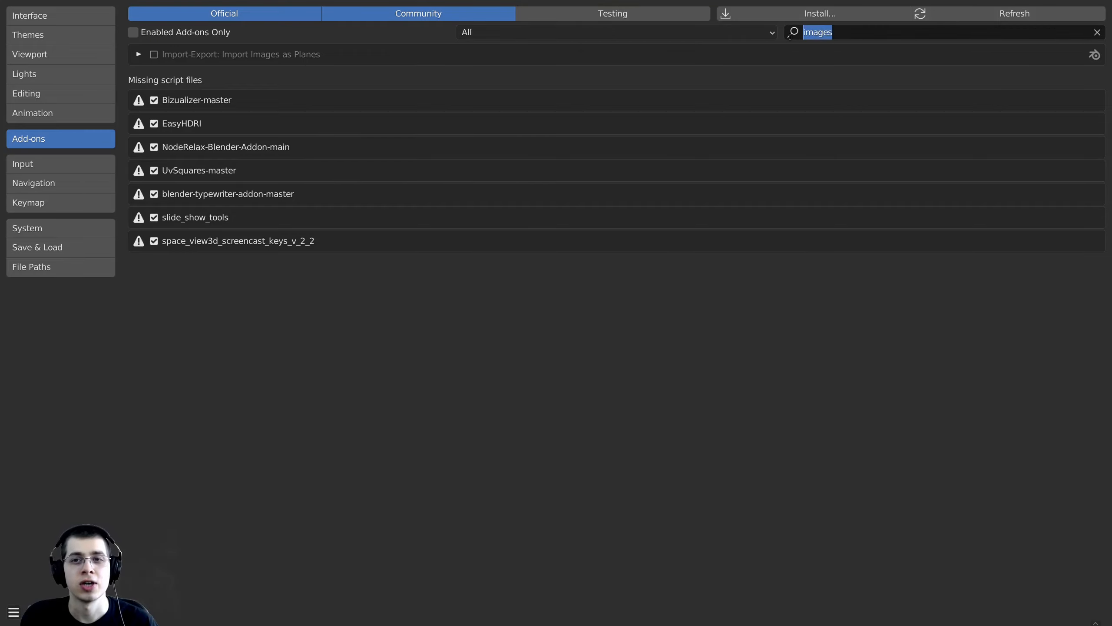
{"action": "left_click", "coordinate": [389, 87]}
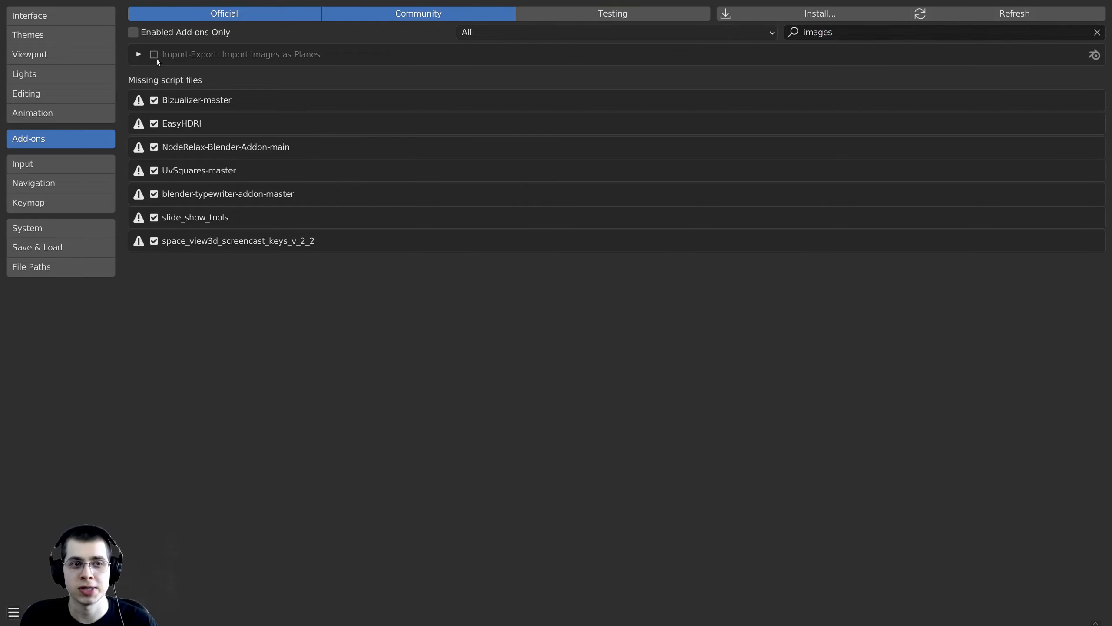
{"action": "left_click", "coordinate": [154, 56]}
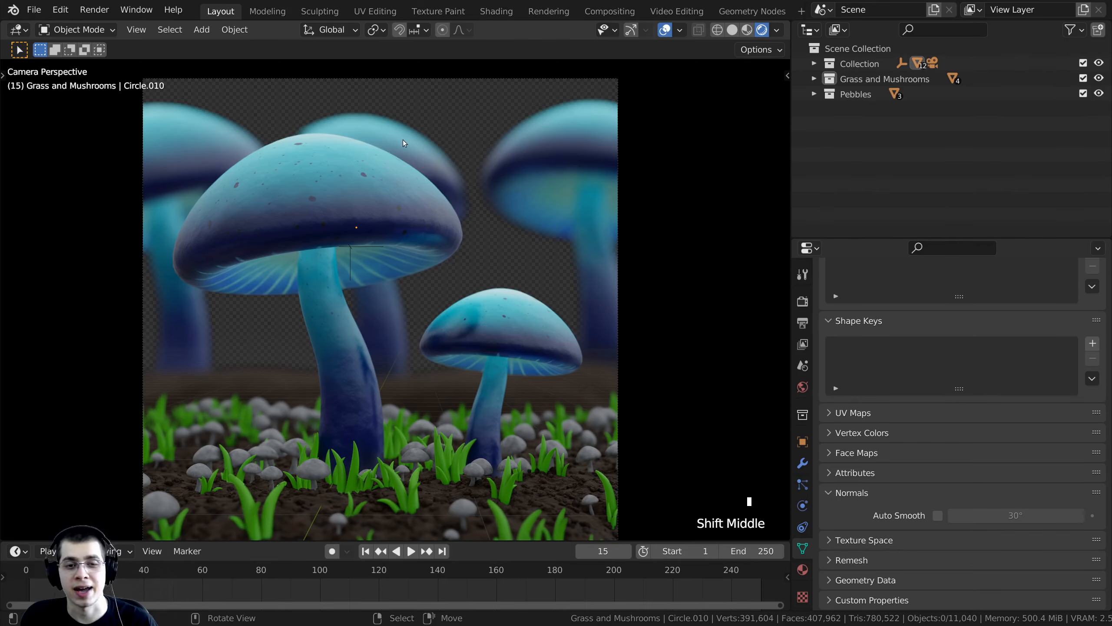
Import forest-2942477.jpg as an image plane with its material set to Emit.
{"action": "key", "text": "shift+a"}
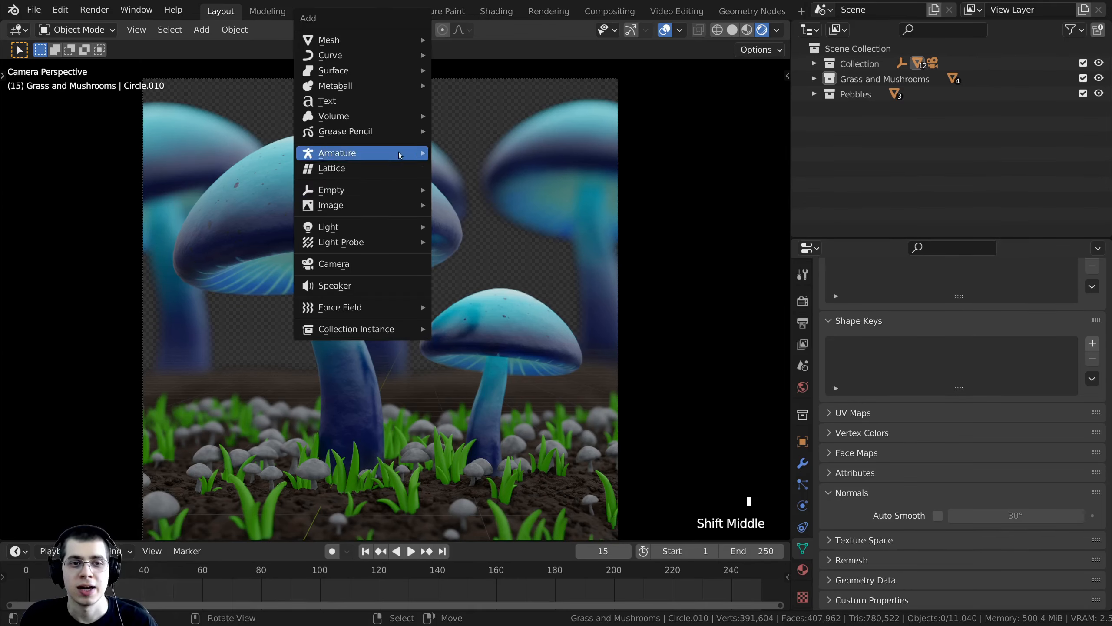
{"action": "mouse_move", "coordinate": [354, 214]}
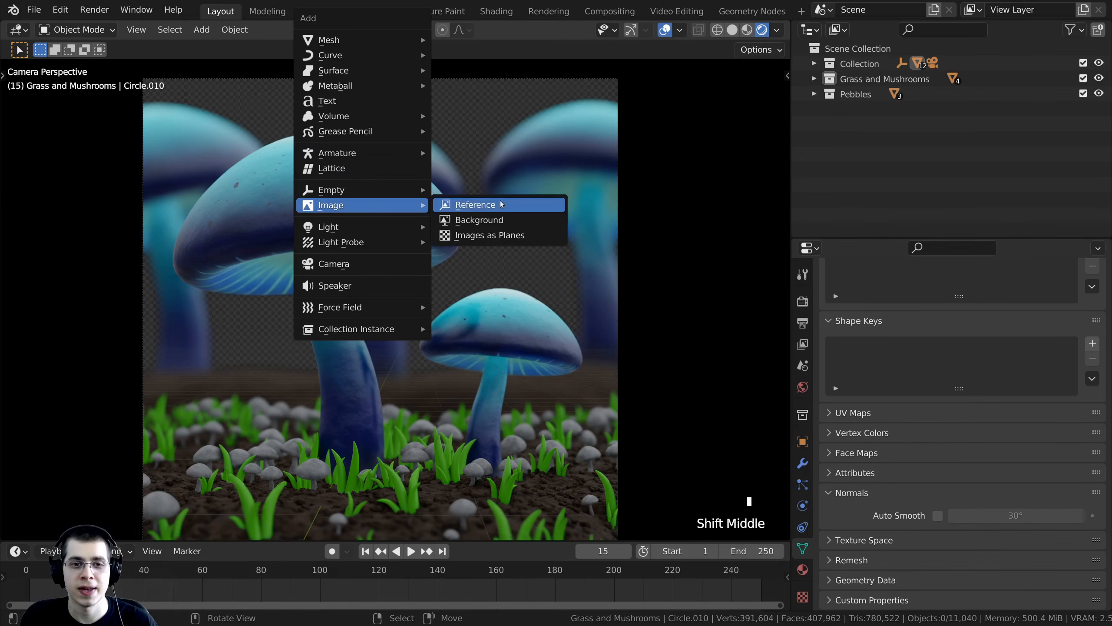
{"action": "left_click", "coordinate": [483, 239]}
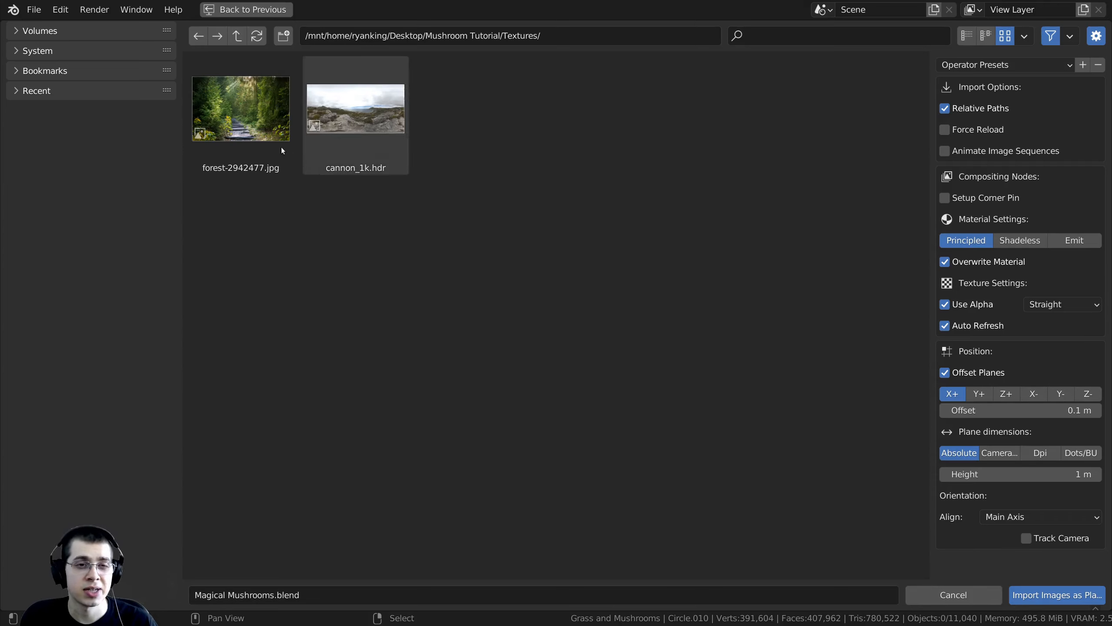
{"action": "left_click", "coordinate": [240, 126]}
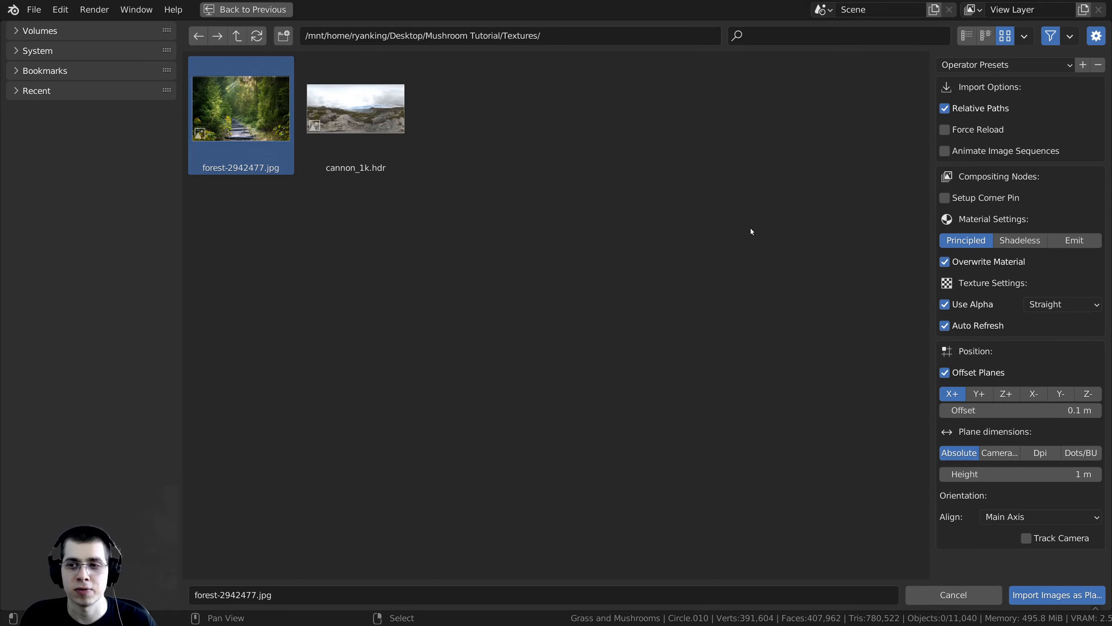
{"action": "left_click", "coordinate": [1069, 242]}
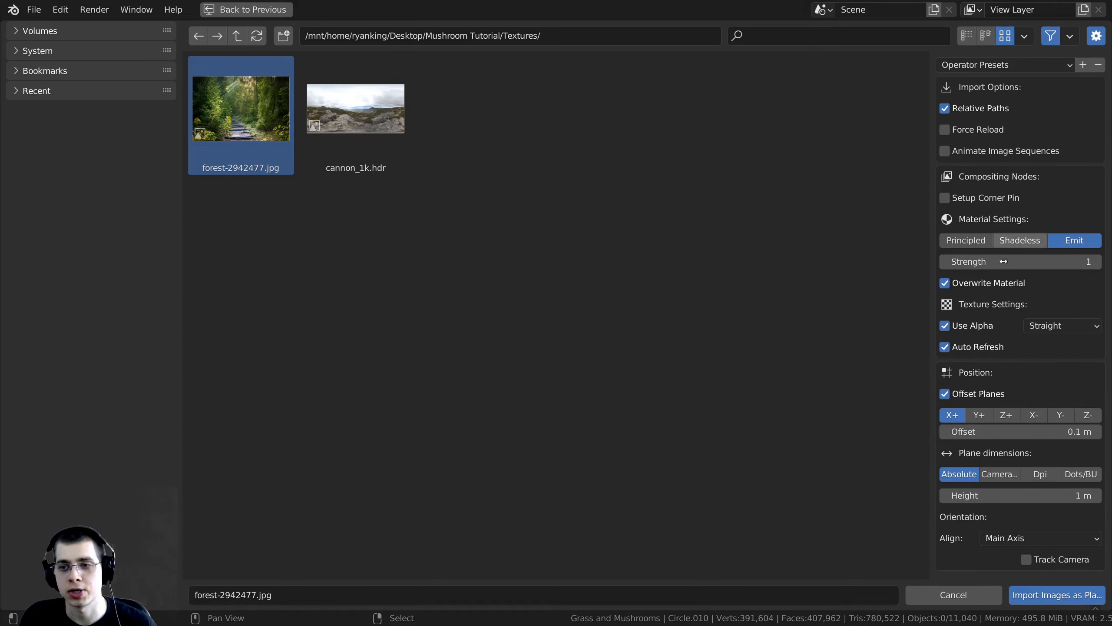
{"action": "left_click", "coordinate": [1057, 595]}
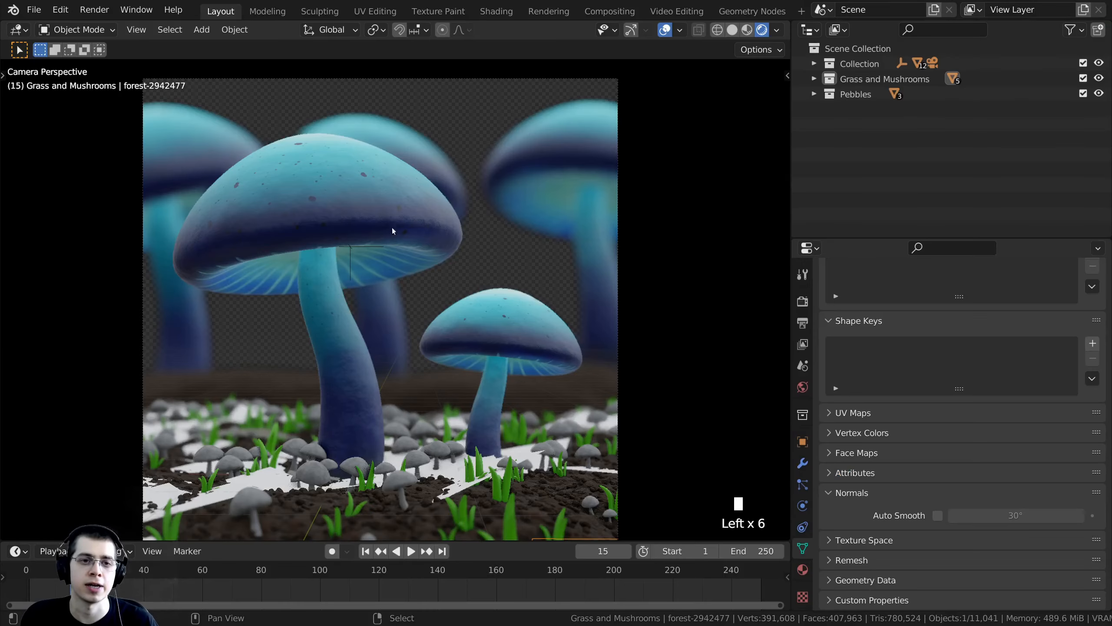
{"action": "left_click", "coordinate": [475, 276]}
Move the forest image plane from the Grass and Mushrooms collection into Collection, and make Collection the active one.
{"action": "middle_click_drag", "start_coordinate": [445, 283], "coordinate": [447, 315]}
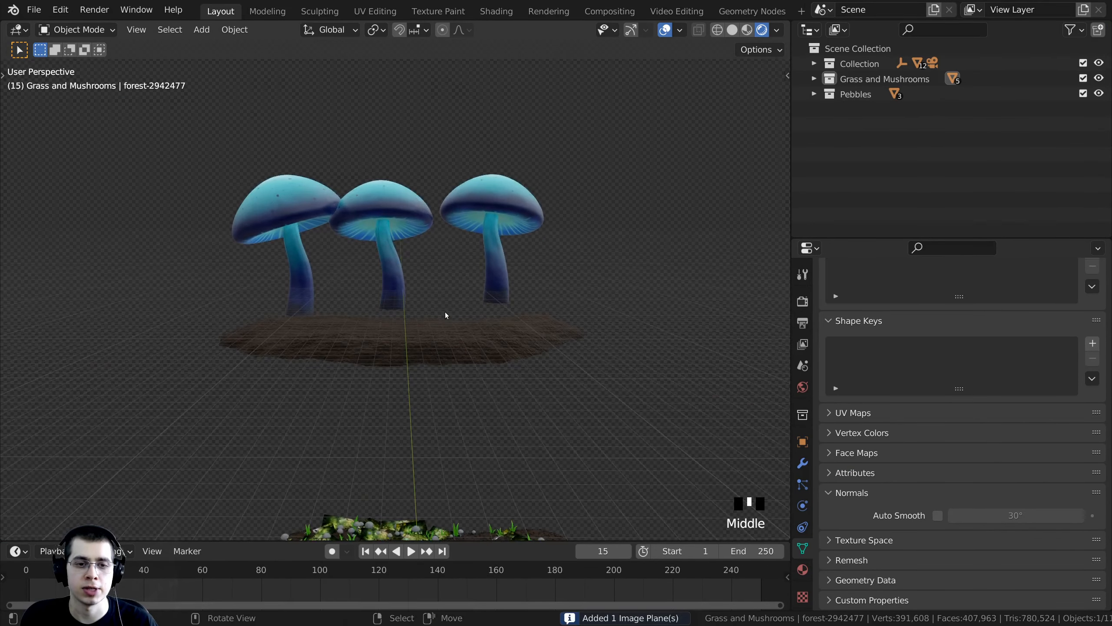
{"action": "scroll", "coordinate": [447, 315], "scroll_direction": "down", "scroll_amount": 2}
{"action": "scroll", "coordinate": [436, 279], "scroll_direction": "up", "scroll_amount": 3}
{"action": "scroll", "coordinate": [444, 282], "scroll_direction": "up", "scroll_amount": 2}
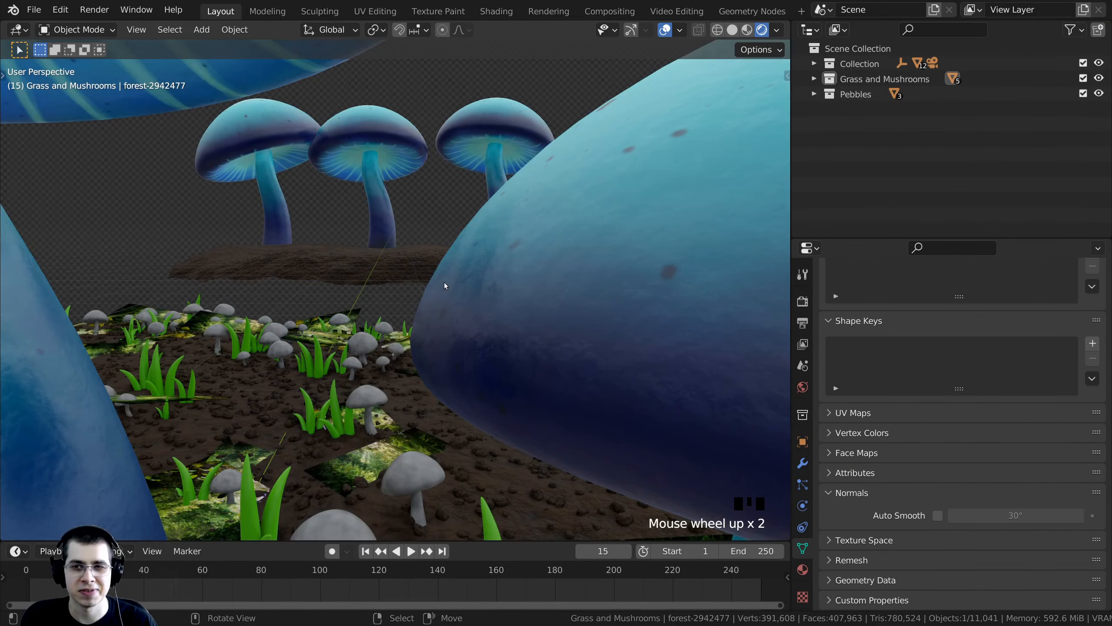
{"action": "scroll", "coordinate": [444, 282], "scroll_direction": "down", "scroll_amount": 2}
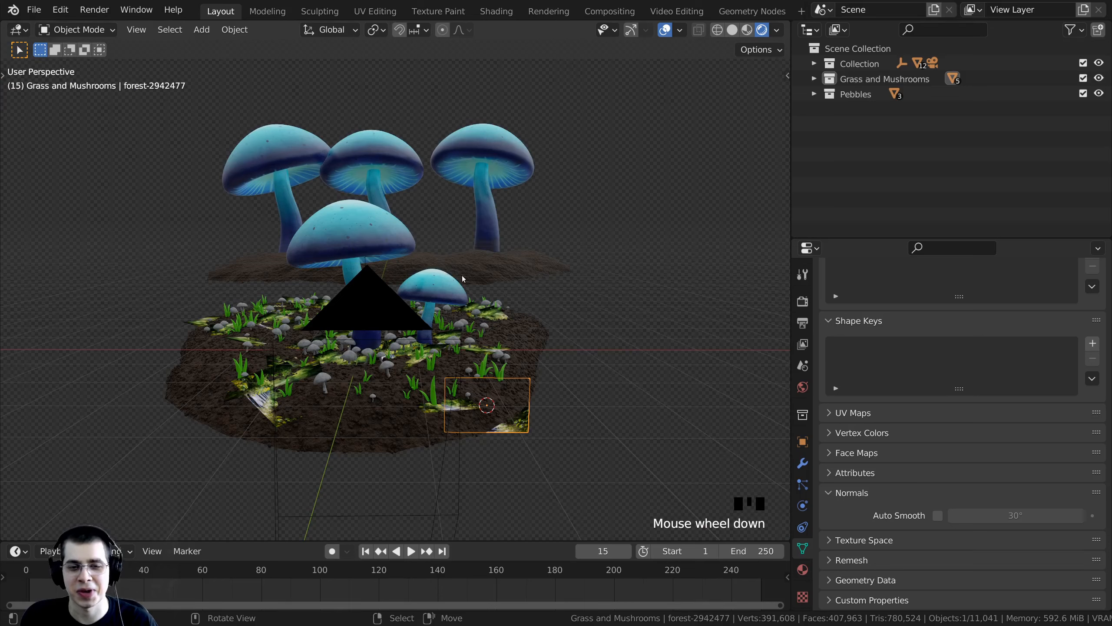
{"action": "left_click", "coordinate": [814, 79]}
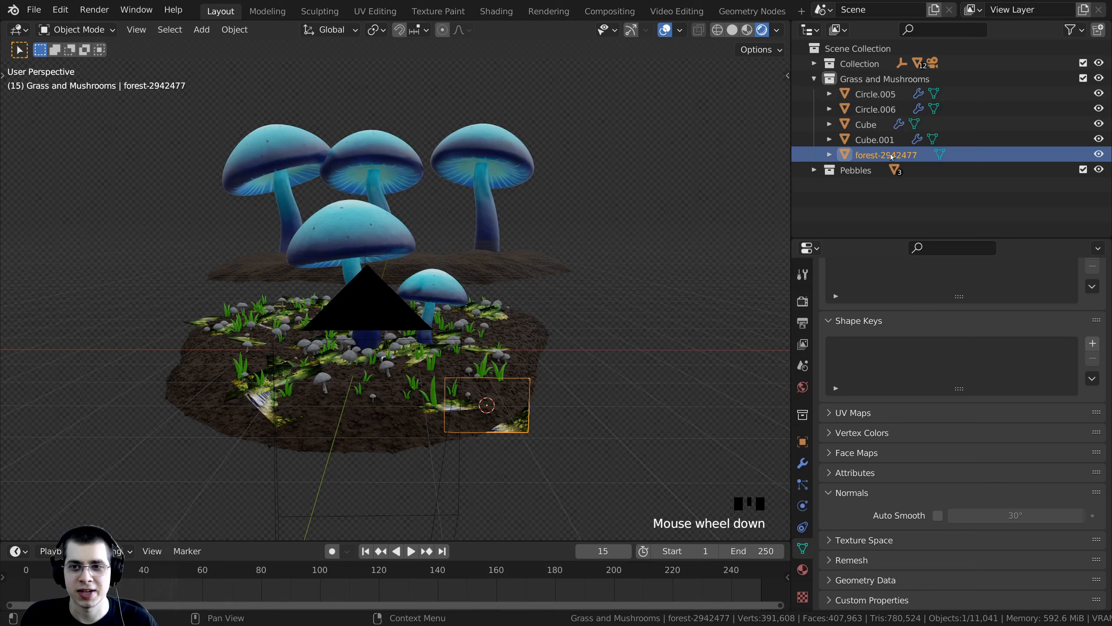
{"action": "left_click_drag", "start_coordinate": [879, 157], "coordinate": [859, 63]}
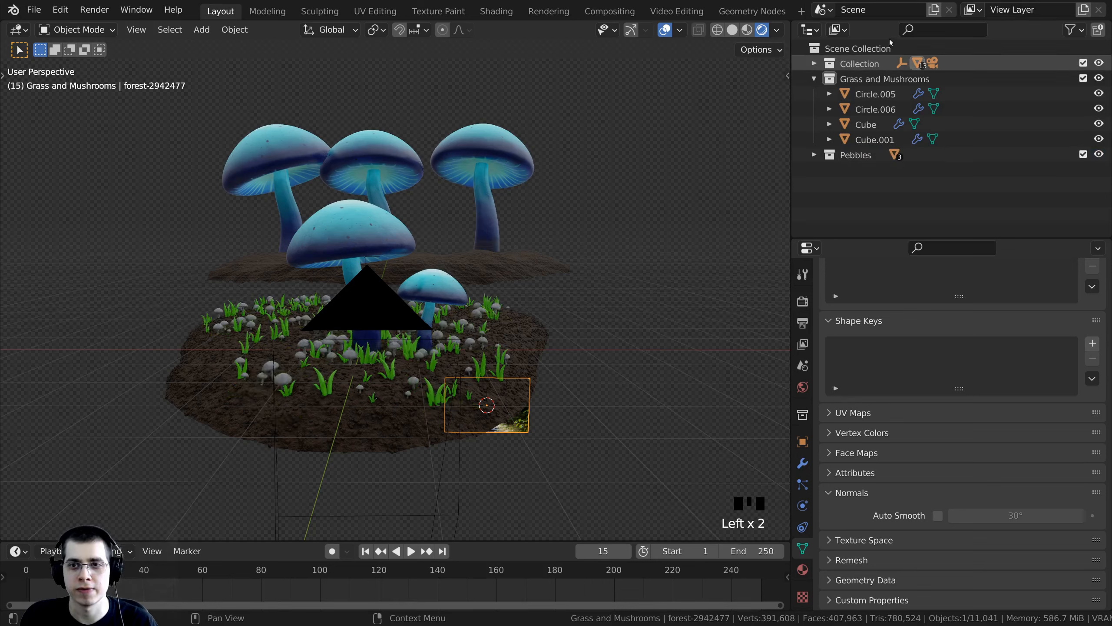
{"action": "left_click", "coordinate": [814, 79]}
{"action": "left_click", "coordinate": [851, 64]}
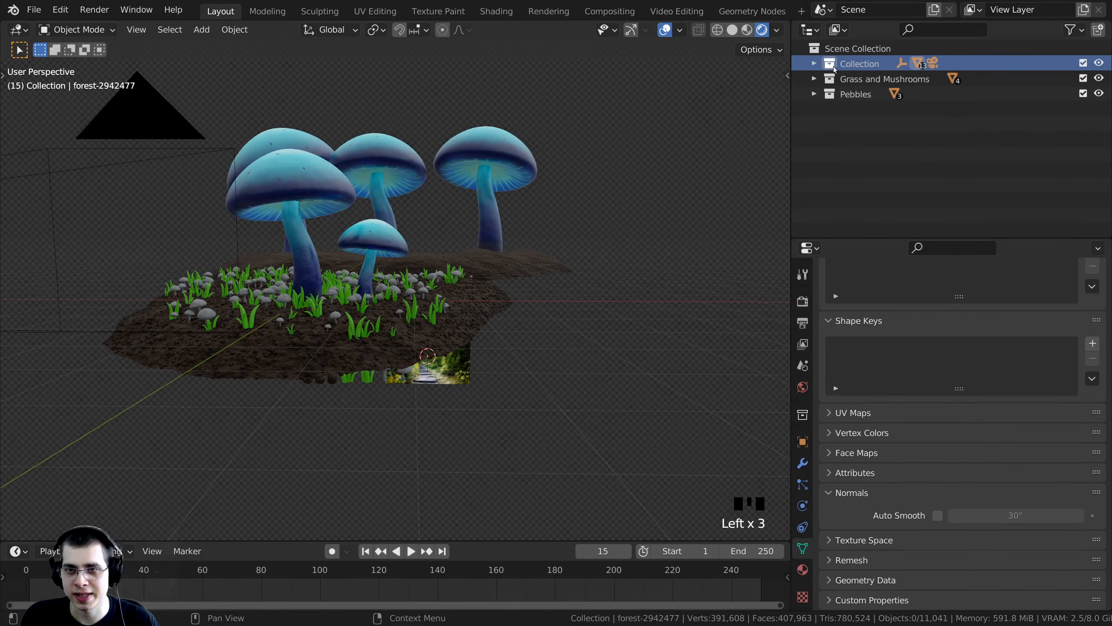
{"action": "left_click", "coordinate": [834, 73]}
{"action": "left_click", "coordinate": [834, 66]}
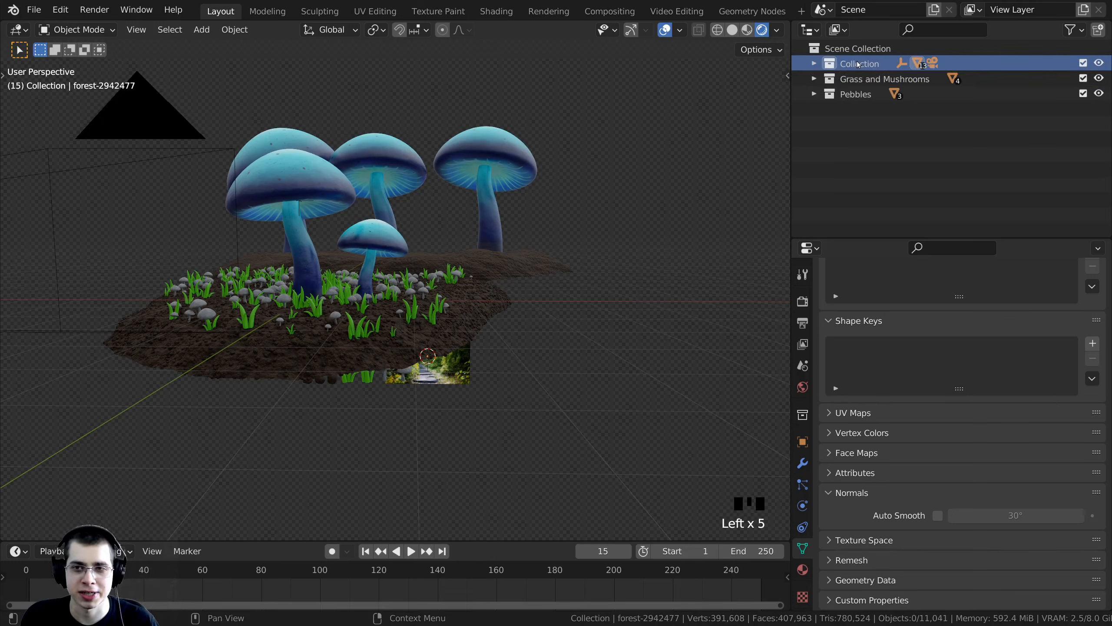
Select the forest image plane, switch to solid shading, and move the plane about 70 m away, behind the background mushrooms.
{"action": "middle_click_drag", "start_coordinate": [464, 438], "coordinate": [313, 244]}
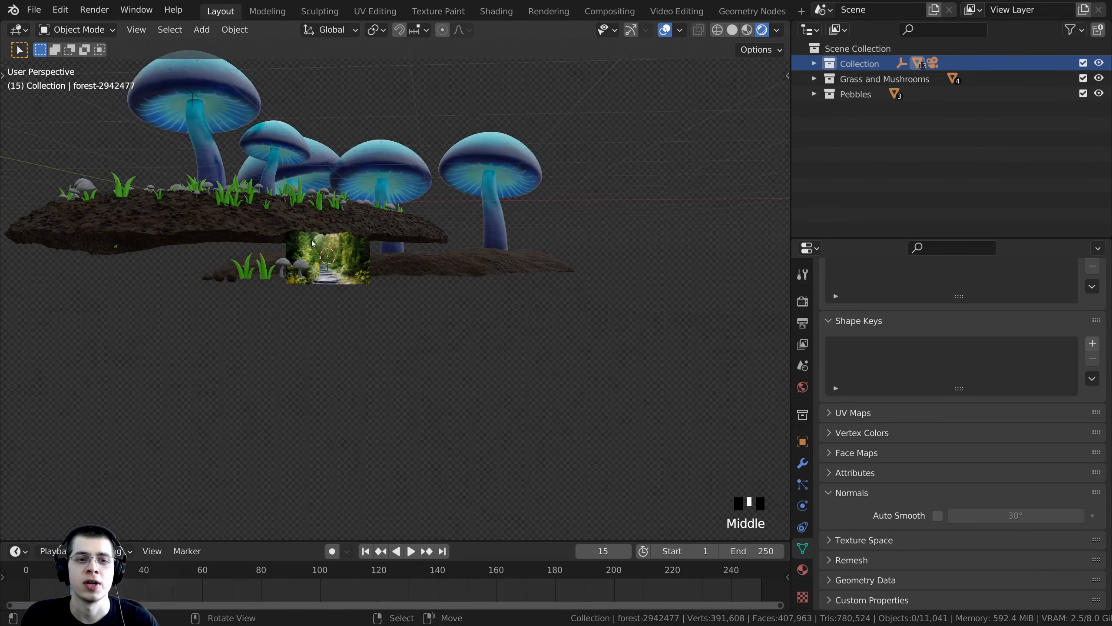
{"action": "right_click", "coordinate": [331, 262]}
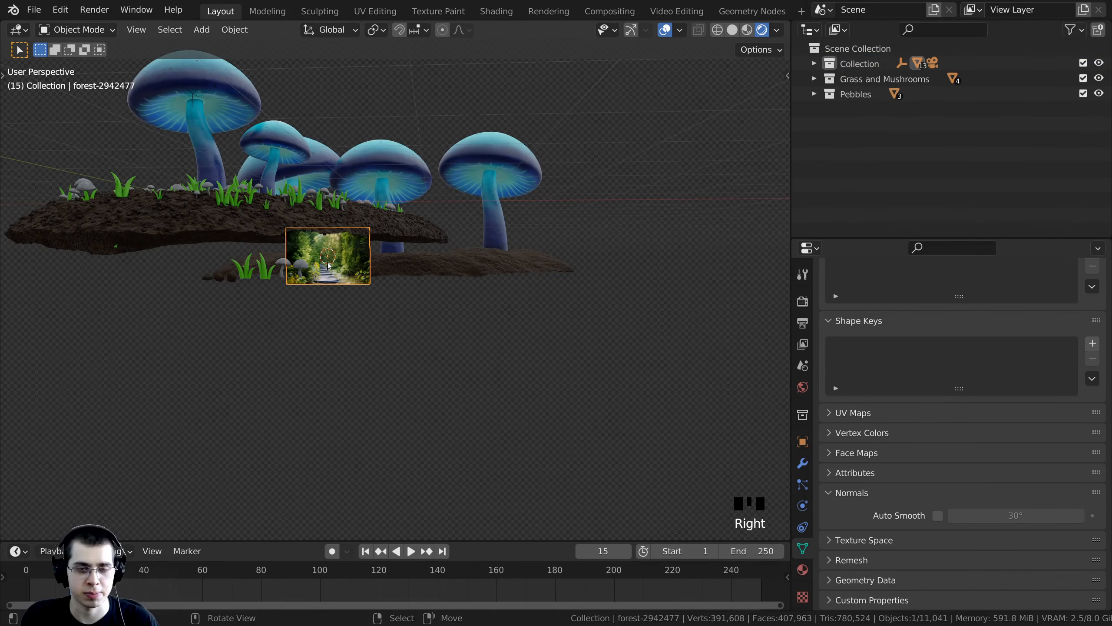
{"action": "key", "text": "z"}
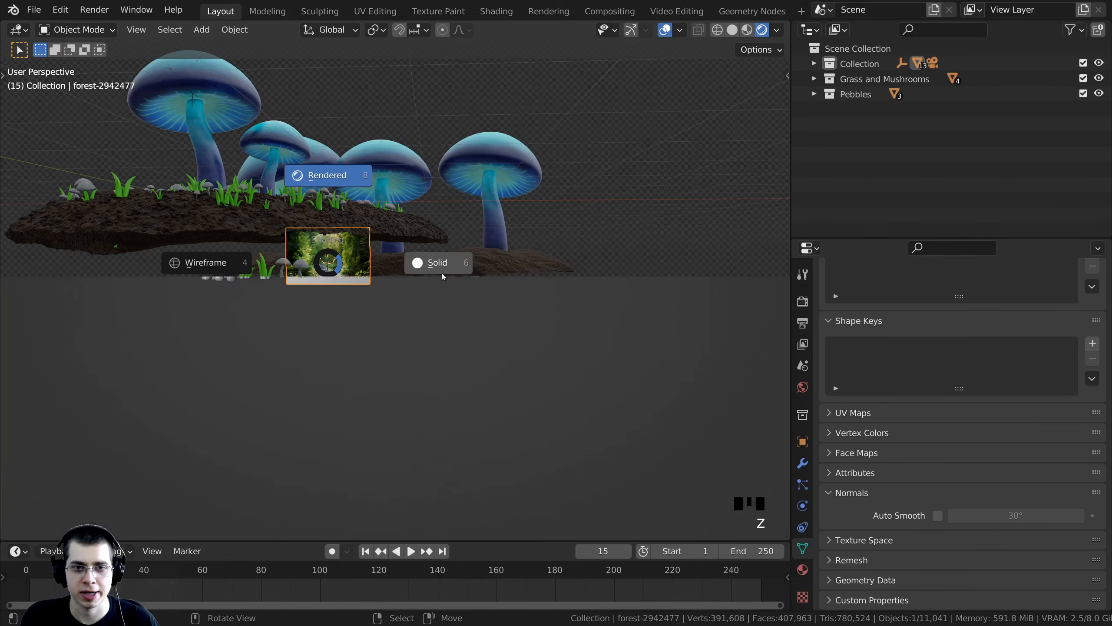
{"action": "left_click", "coordinate": [441, 273]}
{"action": "middle_click_drag", "start_coordinate": [441, 273], "coordinate": [319, 300]}
{"action": "scroll", "coordinate": [176, 323], "scroll_direction": "down", "scroll_amount": 2}
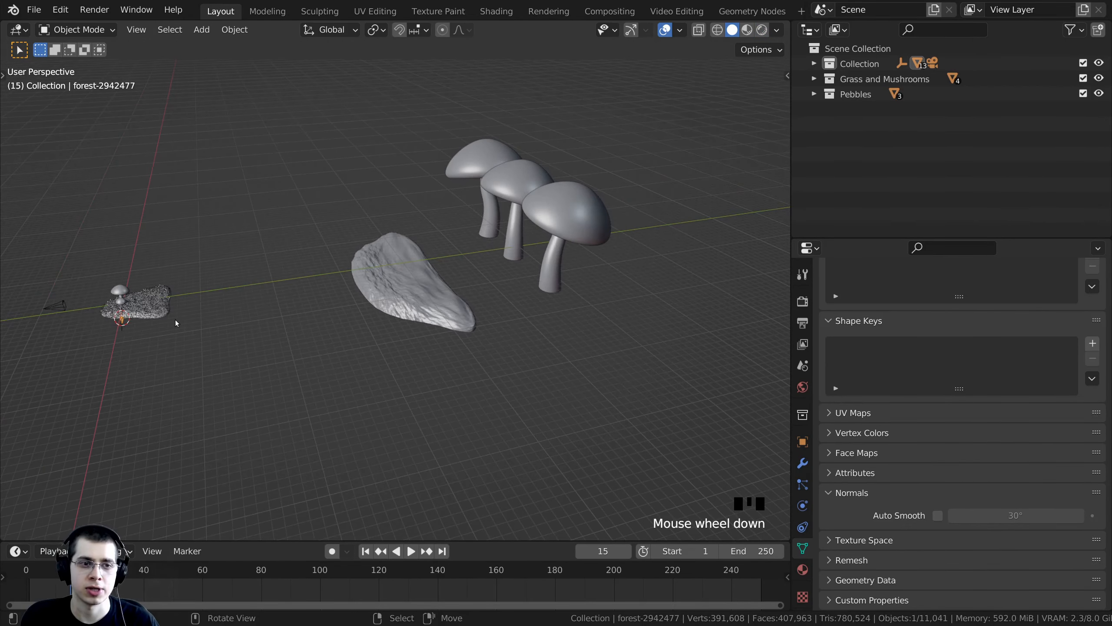
{"action": "key", "text": "g"}
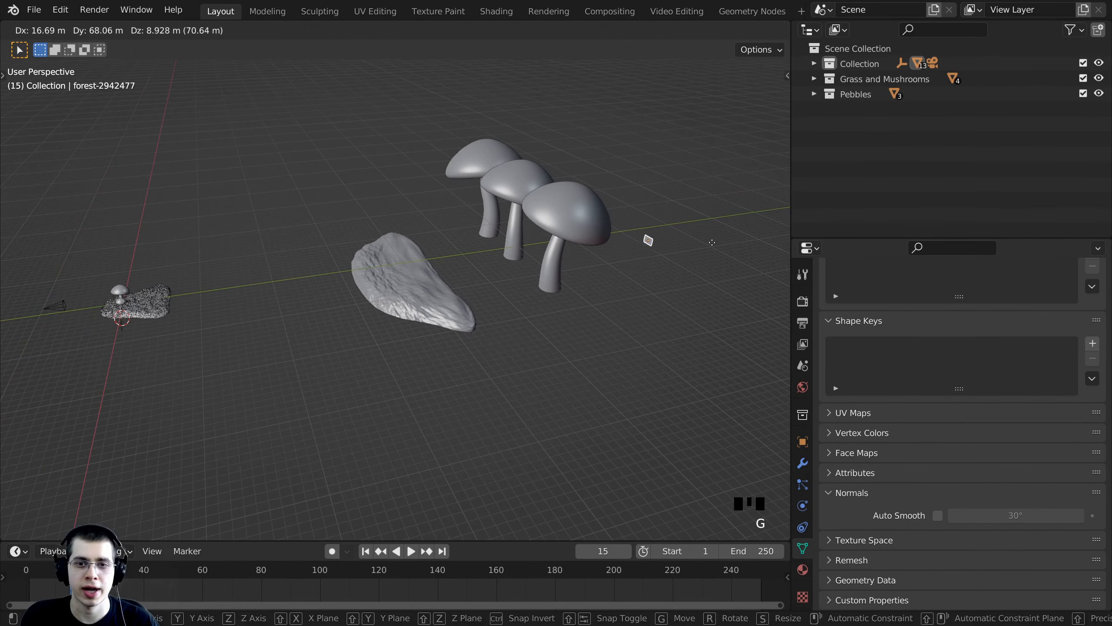
{"action": "left_click", "coordinate": [712, 242]}
Scale the forest plane up in two passes into a large backdrop and reposition it behind the background mushrooms.
{"action": "key", "text": "s"}
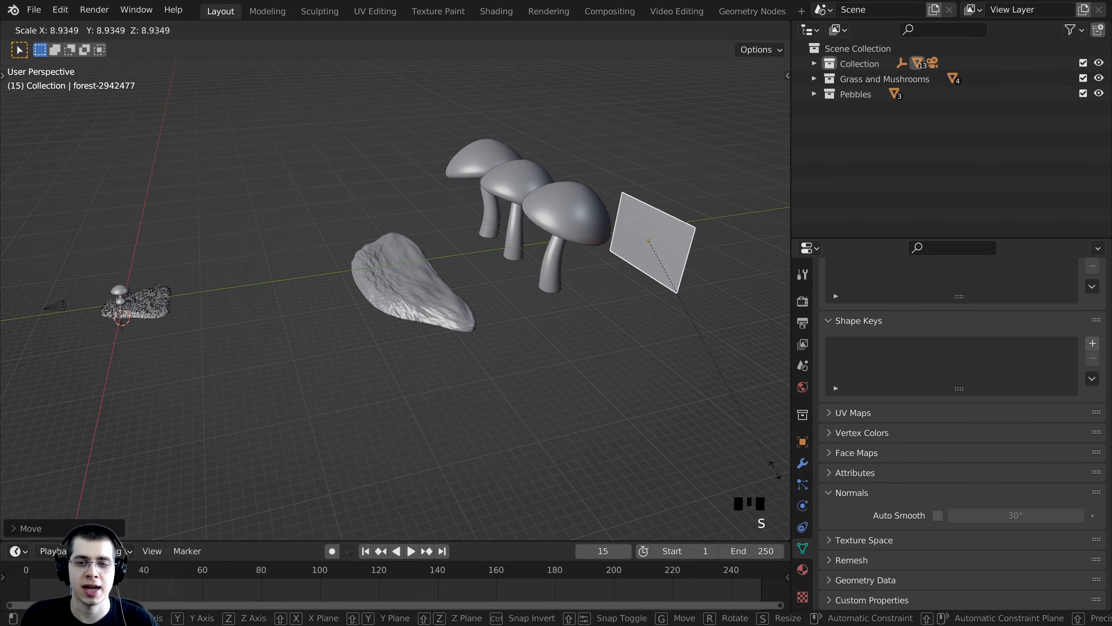
{"action": "left_click", "coordinate": [192, 331]}
{"action": "key", "text": "s"}
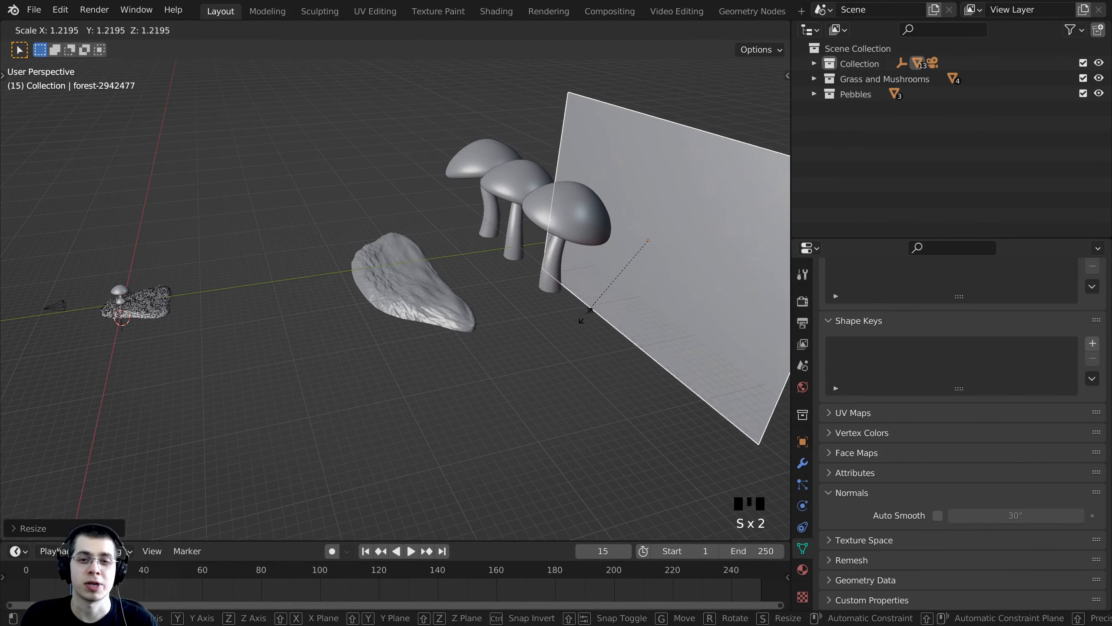
{"action": "left_click", "coordinate": [574, 303]}
{"action": "middle_click_drag", "start_coordinate": [573, 302], "coordinate": [586, 384]}
{"action": "key", "text": "g"}
{"action": "left_click", "coordinate": [598, 312]}
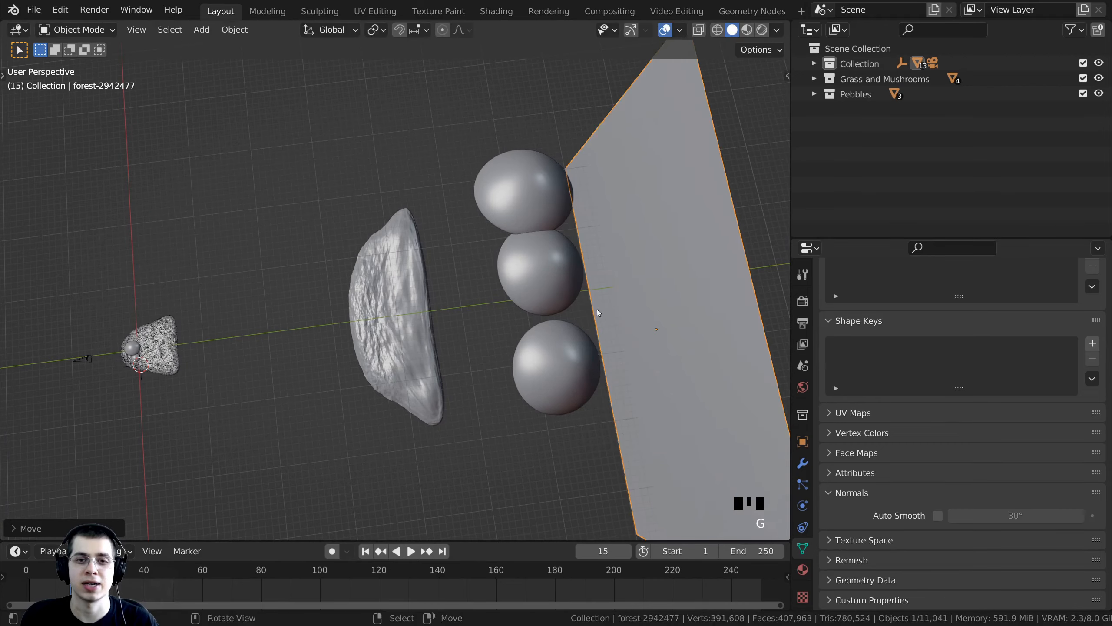
Show the scene through the camera in rendered shading with the whole frame in view.
{"action": "middle_click_drag", "start_coordinate": [521, 342], "coordinate": [601, 293]}
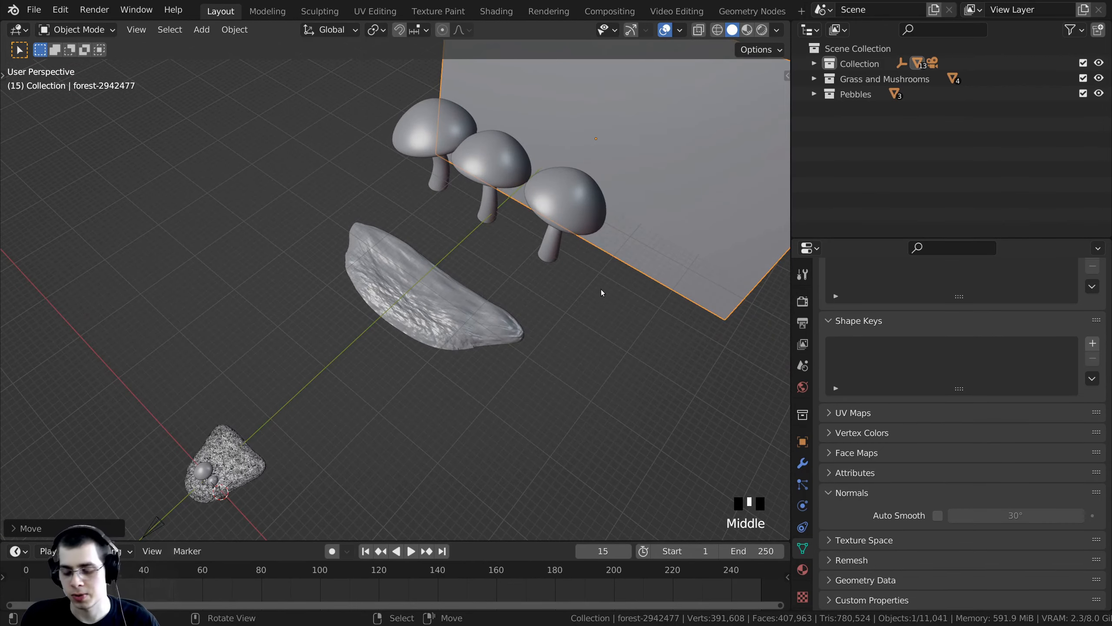
{"action": "key", "text": "KP_0"}
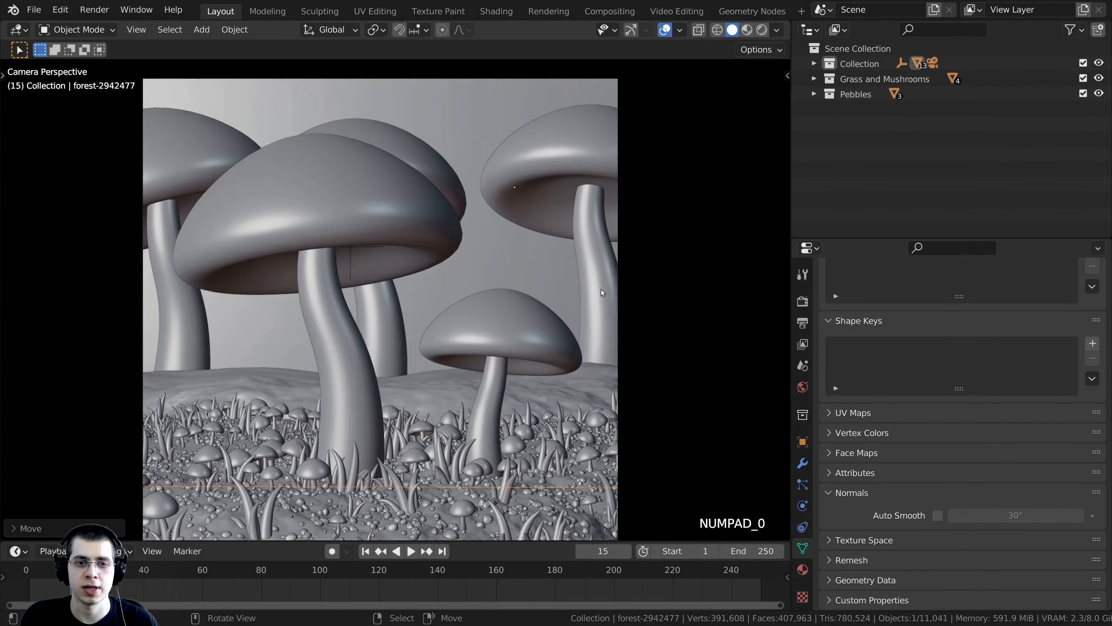
{"action": "scroll", "coordinate": [602, 292], "scroll_direction": "down", "scroll_amount": 4}
{"action": "key", "text": "z"}
{"action": "left_click", "coordinate": [503, 292]}
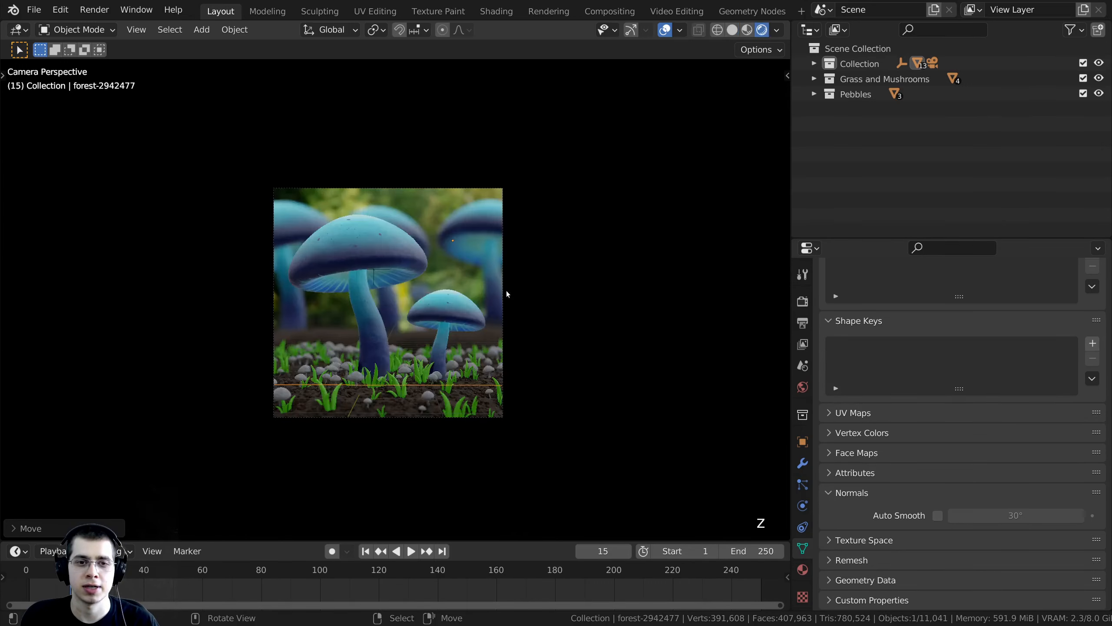
Enlarge the forest backdrop in the camera view and shift it slightly left and up.
{"action": "key", "text": "s"}
{"action": "left_click", "coordinate": [569, 314]}
{"action": "scroll", "coordinate": [498, 370], "scroll_direction": "up", "scroll_amount": 3}
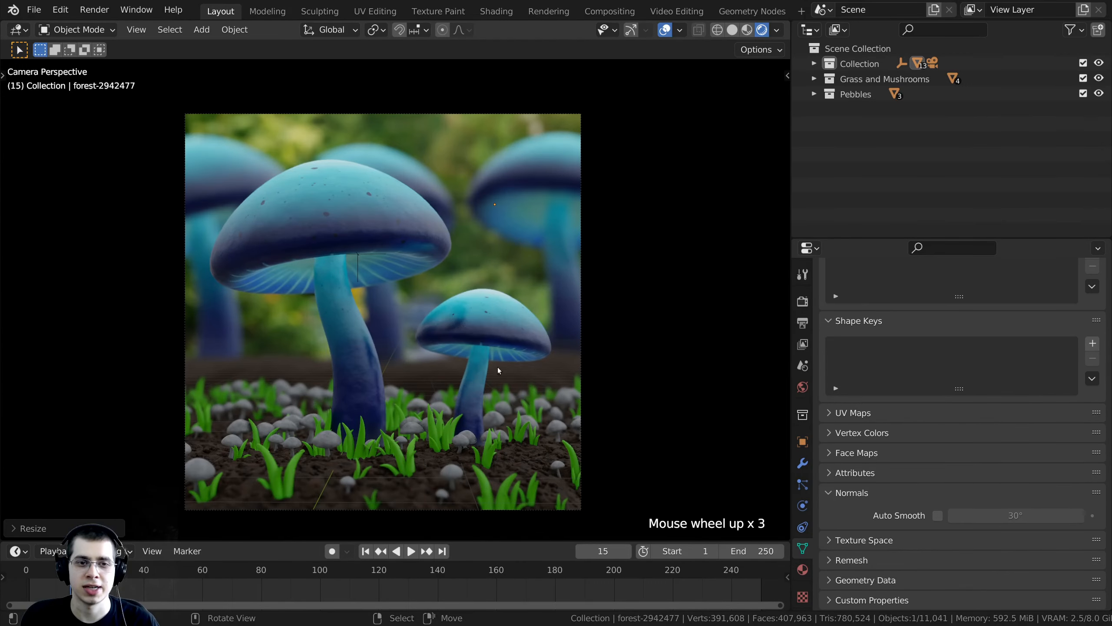
{"action": "key", "text": "g"}
{"action": "left_click", "coordinate": [498, 382]}
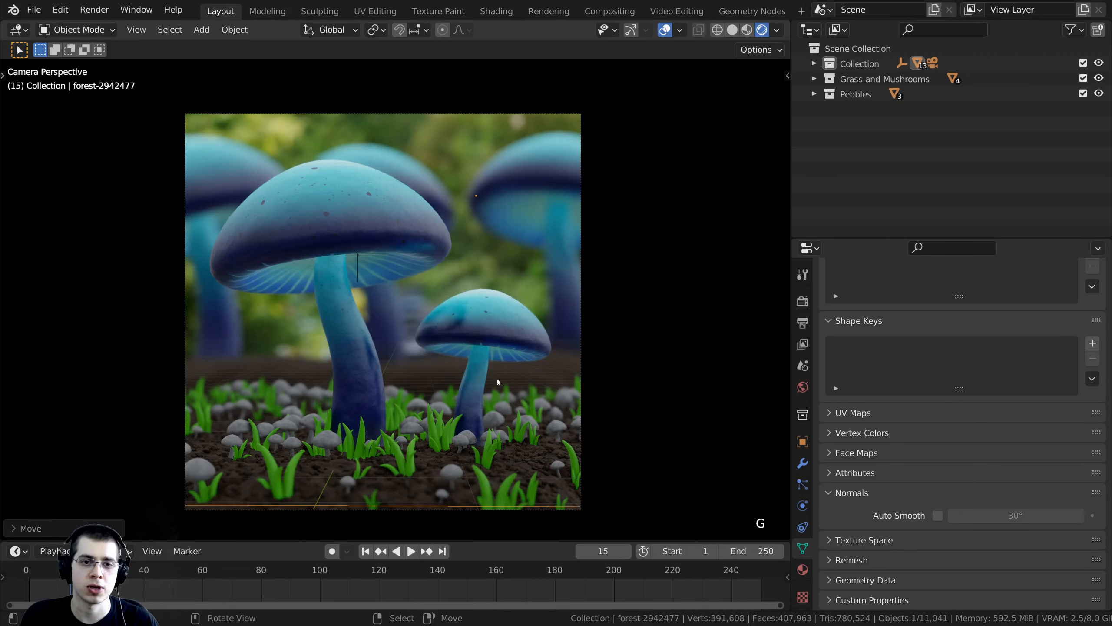
{"action": "key", "text": "z"}
{"action": "left_click", "coordinate": [600, 333]}
Scale the forest backdrop up further and slide it left along X until mostly green foliage sits behind the mushrooms.
{"action": "key", "text": "s"}
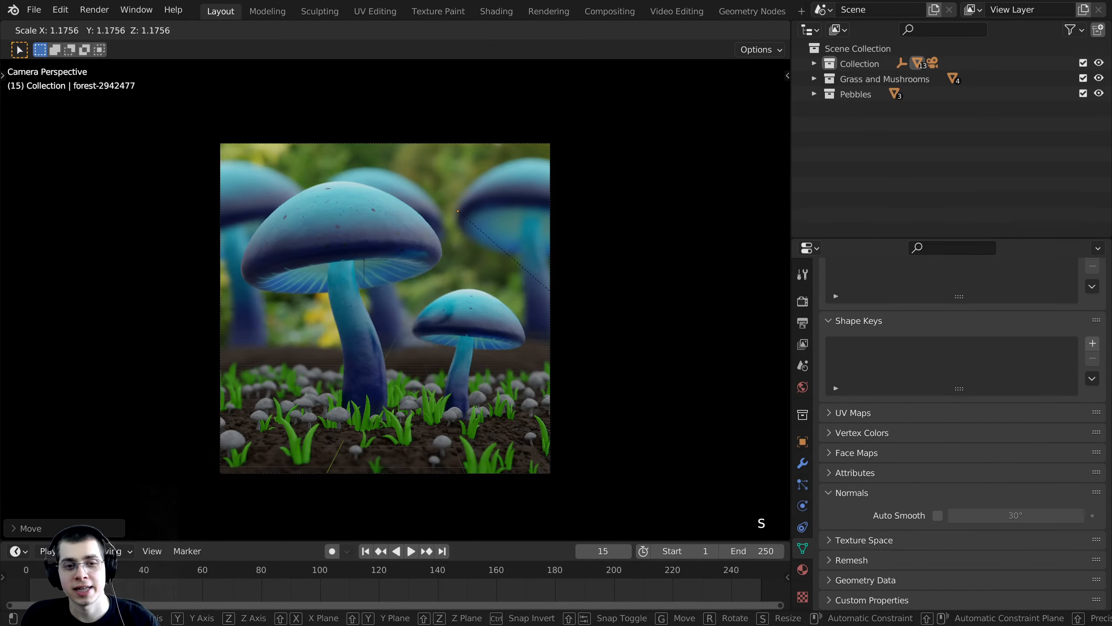
{"action": "left_click", "coordinate": [605, 319]}
{"action": "key", "text": "g"}
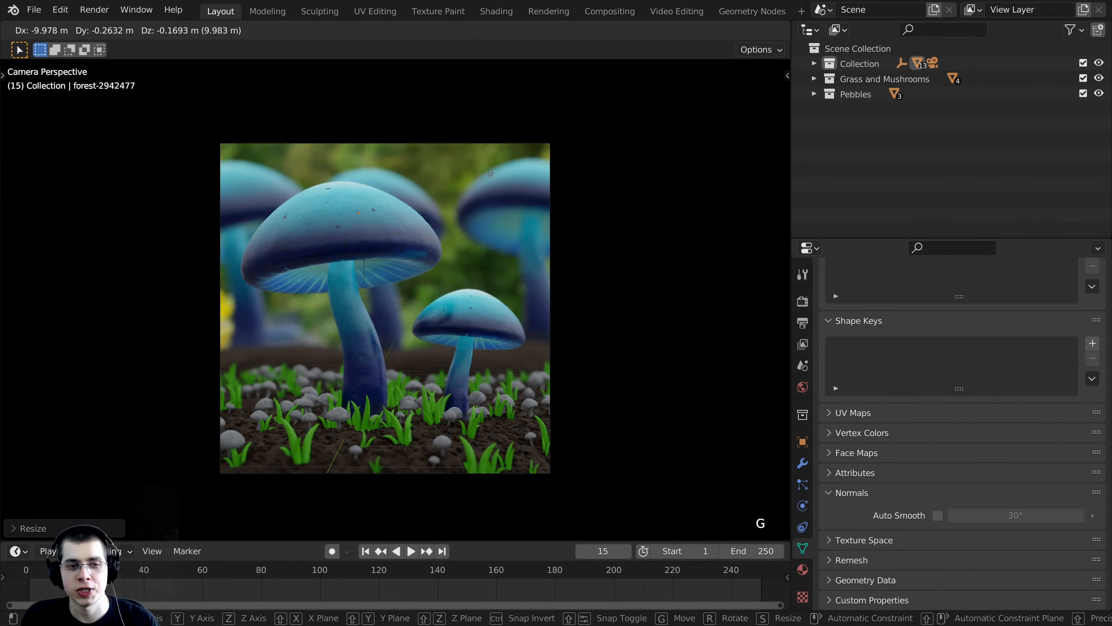
{"action": "left_click", "coordinate": [450, 220]}
{"action": "scroll", "coordinate": [541, 243], "scroll_direction": "up", "scroll_amount": 3}
{"action": "key", "text": "g"}
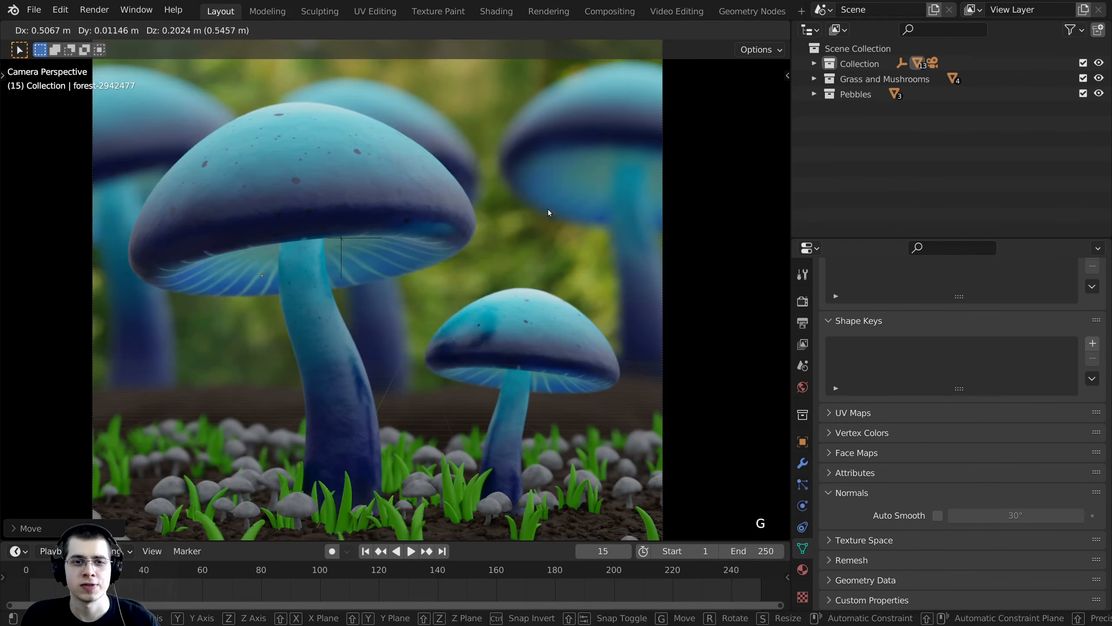
{"action": "left_click", "coordinate": [547, 207]}
Fine-tune the forest backdrop's position within the camera frame so its yellow-green foliage lies between the mushrooms.
{"action": "scroll", "coordinate": [359, 184], "scroll_direction": "down", "scroll_amount": 2}
{"action": "middle_click_drag", "start_coordinate": [355, 154], "coordinate": [344, 193], "text": "shift"}
{"action": "key", "text": "g"}
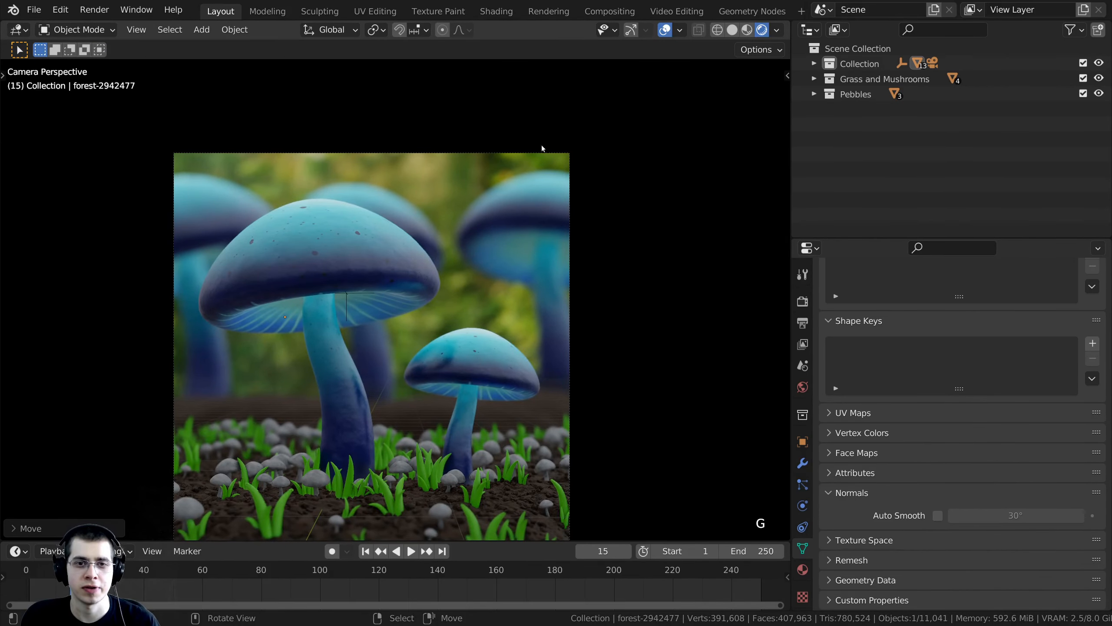
{"action": "key", "text": "g"}
{"action": "left_click", "coordinate": [409, 281]}
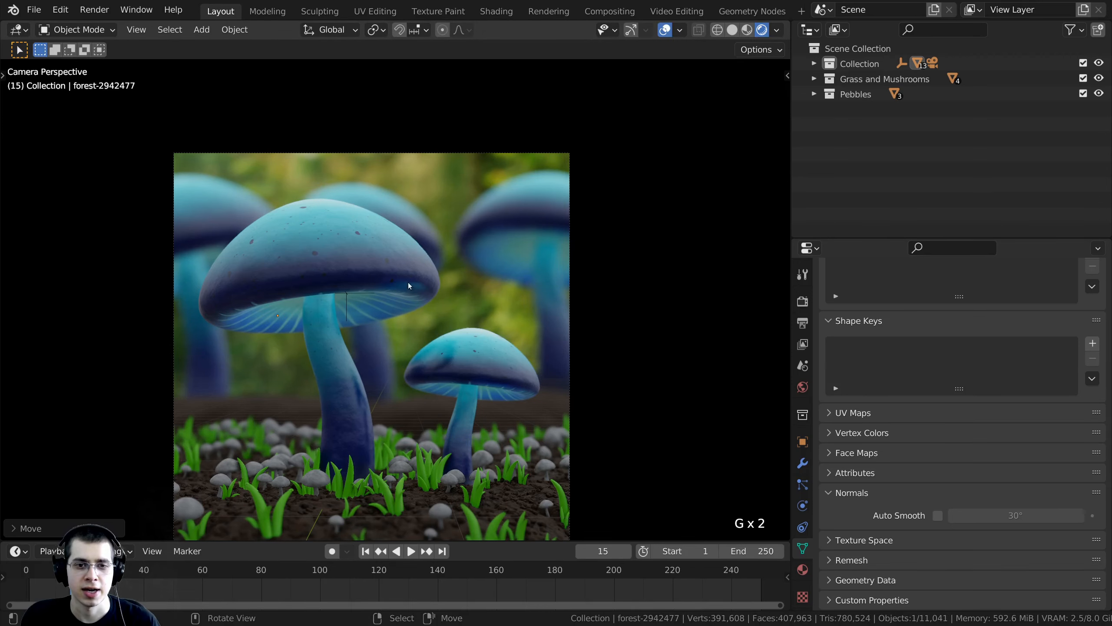
{"action": "scroll", "coordinate": [504, 232], "scroll_direction": "up", "scroll_amount": 2}
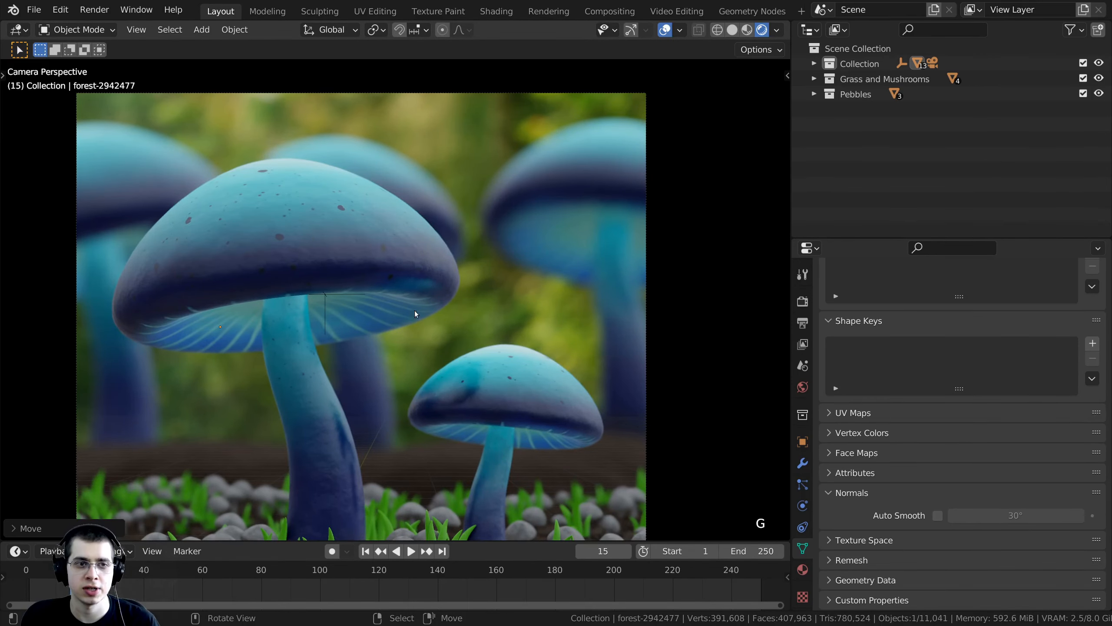
{"action": "scroll", "coordinate": [415, 310], "scroll_direction": "down", "scroll_amount": 3}
{"action": "middle_click_drag", "start_coordinate": [377, 293], "coordinate": [371, 305], "text": "shift"}
{"action": "scroll", "coordinate": [447, 387], "scroll_direction": "up", "scroll_amount": 1}
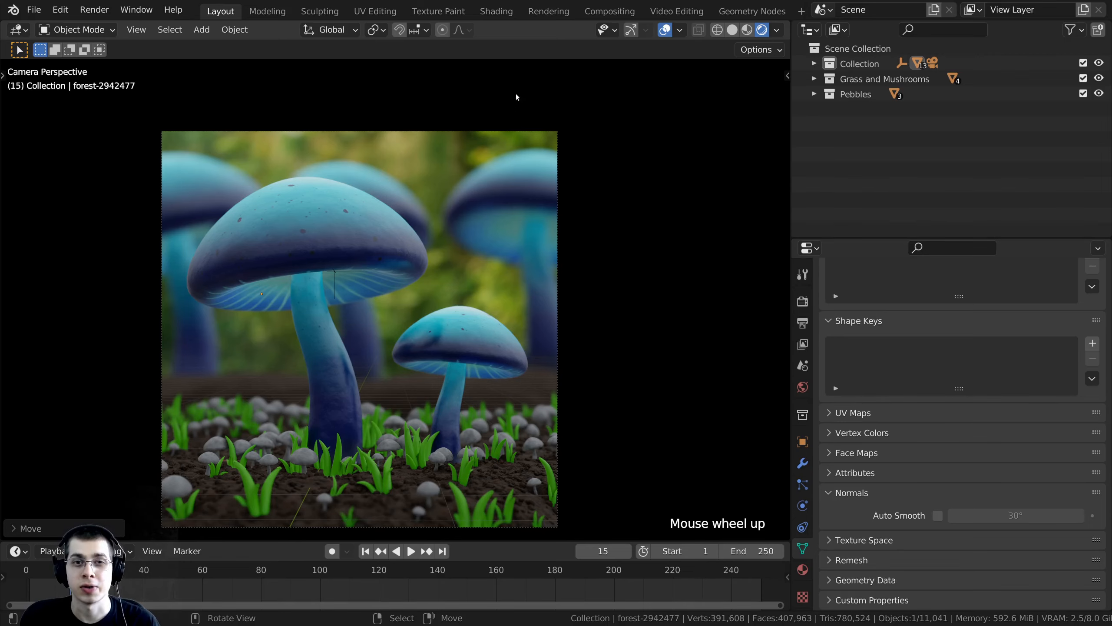
Switch to the Shading workspace and show the scene through the camera in rendered shading with the mushrooms in view.
{"action": "left_click", "coordinate": [493, 11]}
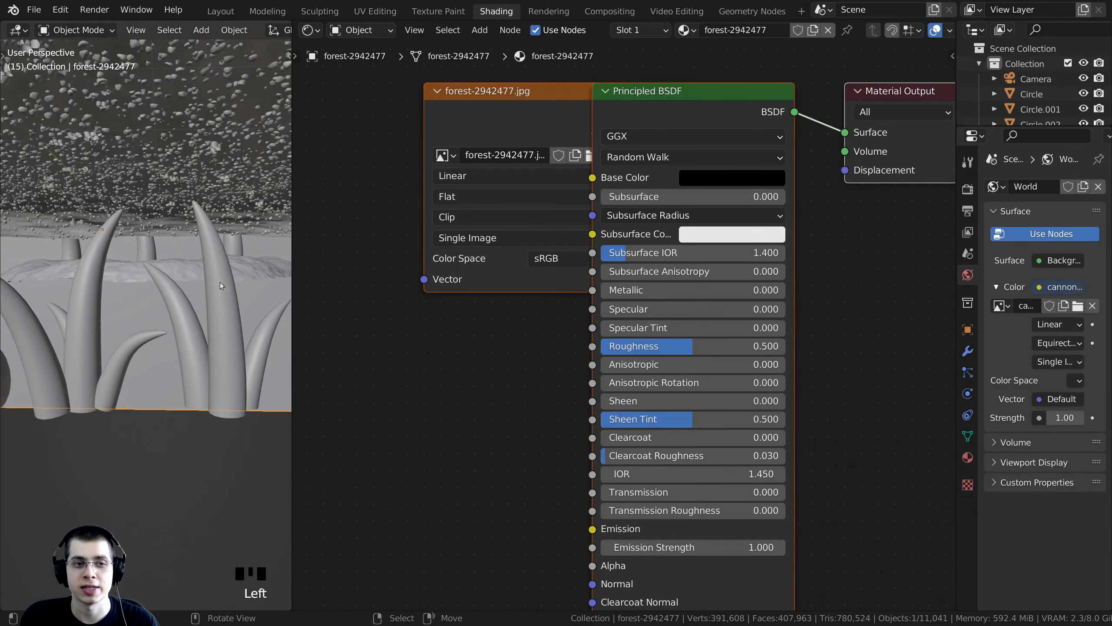
{"action": "key", "text": "KP_0"}
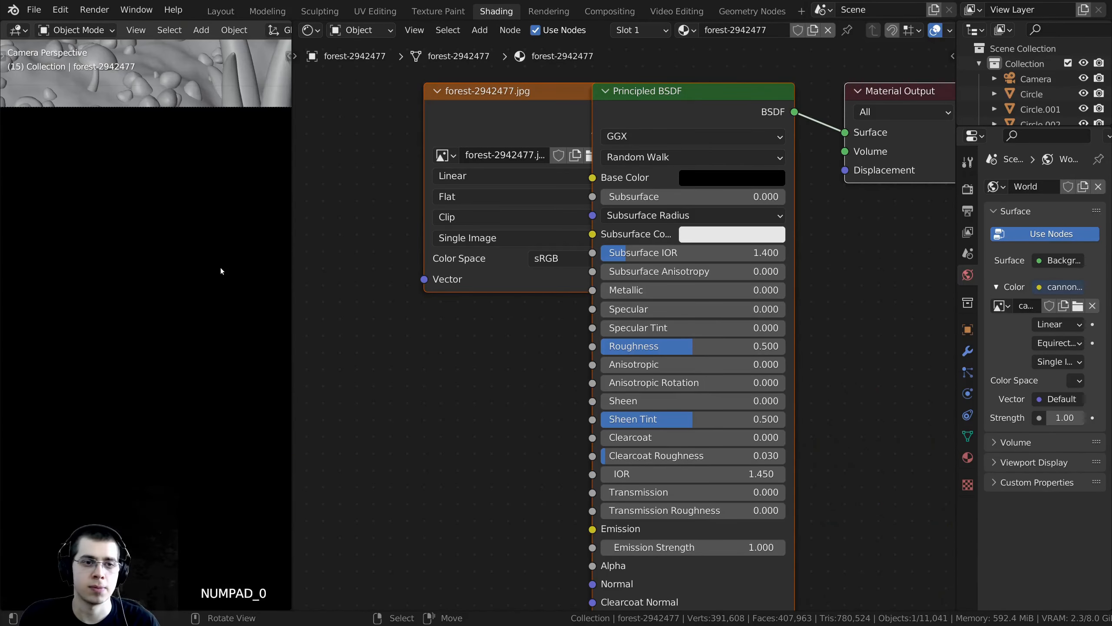
{"action": "scroll", "coordinate": [221, 267], "scroll_direction": "down", "scroll_amount": 3}
{"action": "middle_click_drag", "start_coordinate": [282, 213], "coordinate": [170, 427], "text": "shift"}
{"action": "scroll", "coordinate": [170, 428], "scroll_direction": "down", "scroll_amount": 1}
{"action": "key", "text": "z"}
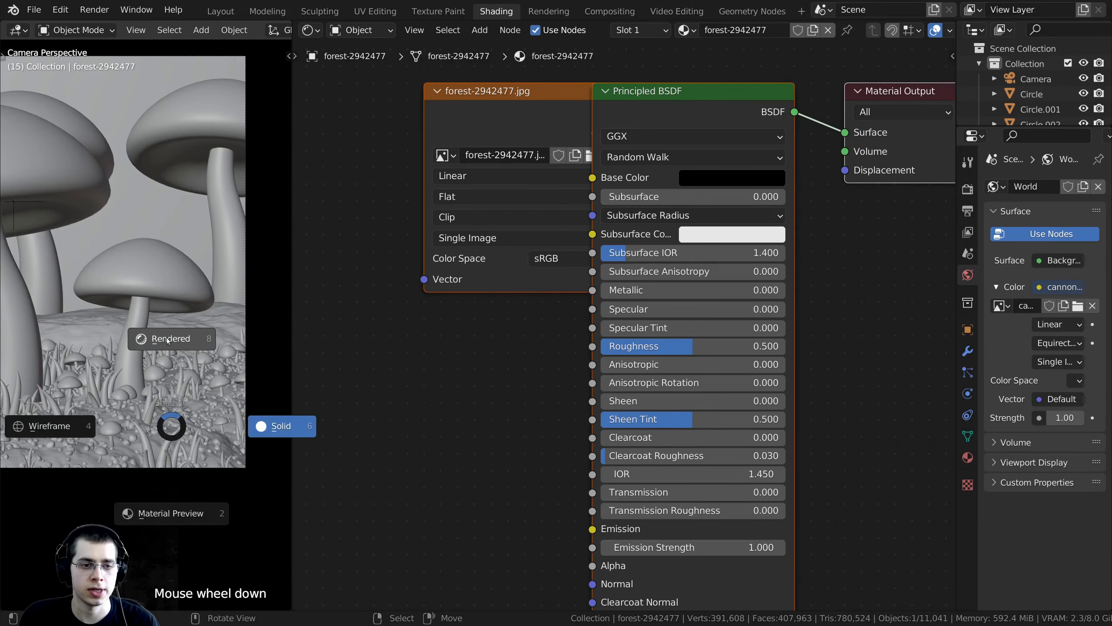
{"action": "left_click", "coordinate": [166, 287]}
{"action": "scroll", "coordinate": [181, 298], "scroll_direction": "down", "scroll_amount": 1}
{"action": "middle_click_drag", "start_coordinate": [180, 298], "coordinate": [272, 275], "text": "shift"}
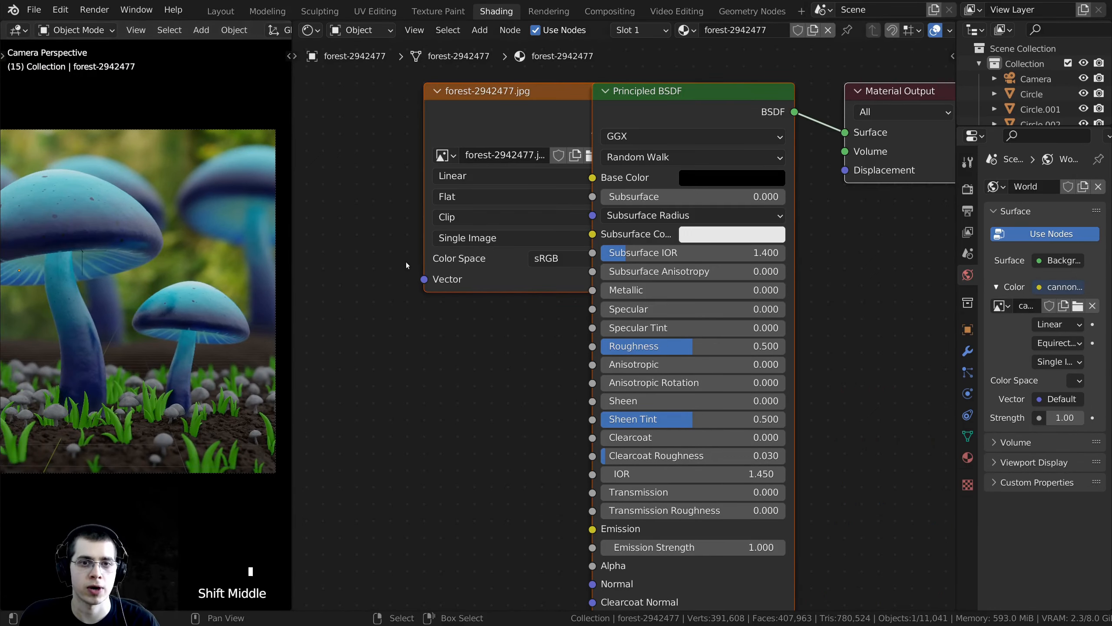
Move the forest image texture node clear of the Principled BSDF, leaving room between the two nodes.
{"action": "scroll", "coordinate": [438, 241], "scroll_direction": "down", "scroll_amount": 5}
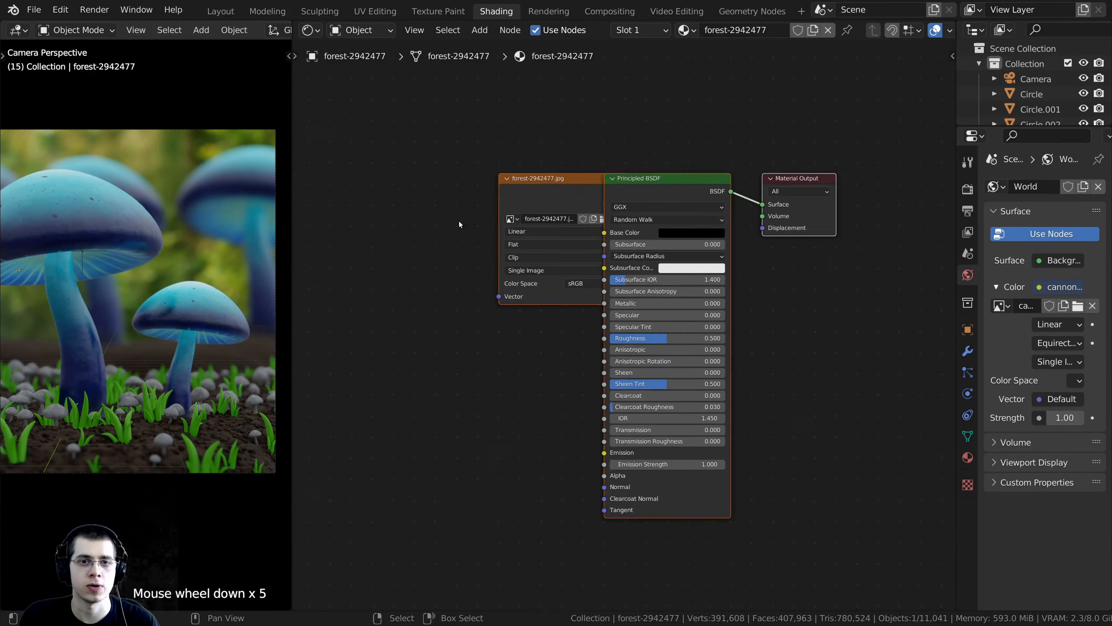
{"action": "middle_click_drag", "start_coordinate": [193, 250], "coordinate": [229, 264], "text": "shift"}
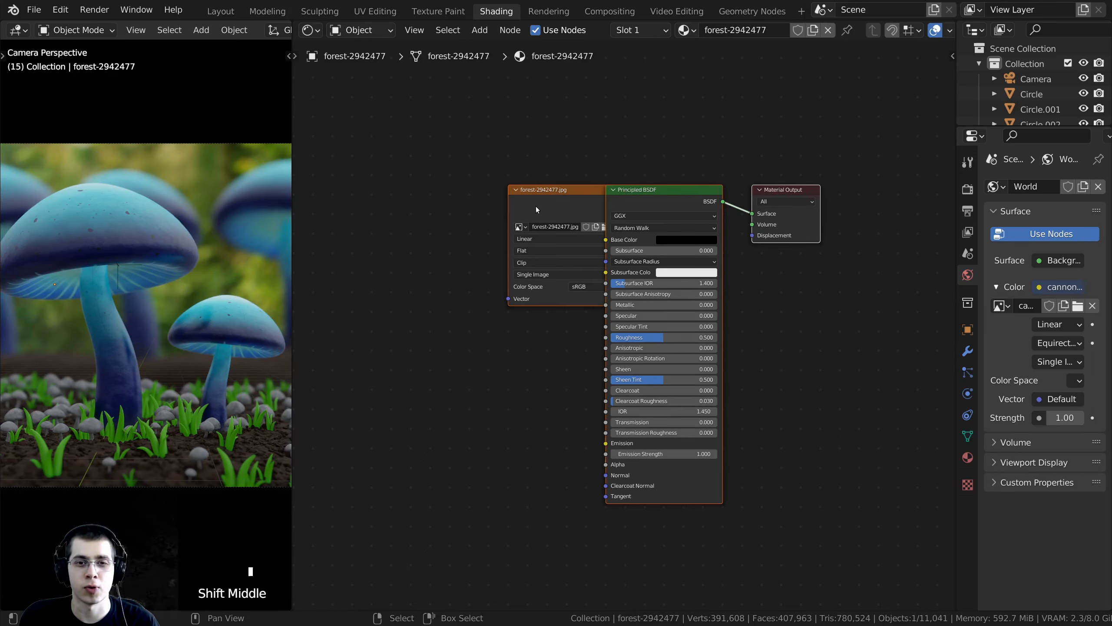
{"action": "left_click", "coordinate": [535, 206]}
{"action": "left_click_drag", "start_coordinate": [542, 204], "coordinate": [377, 391]}
{"action": "scroll", "coordinate": [377, 391], "scroll_direction": "up", "scroll_amount": 2}
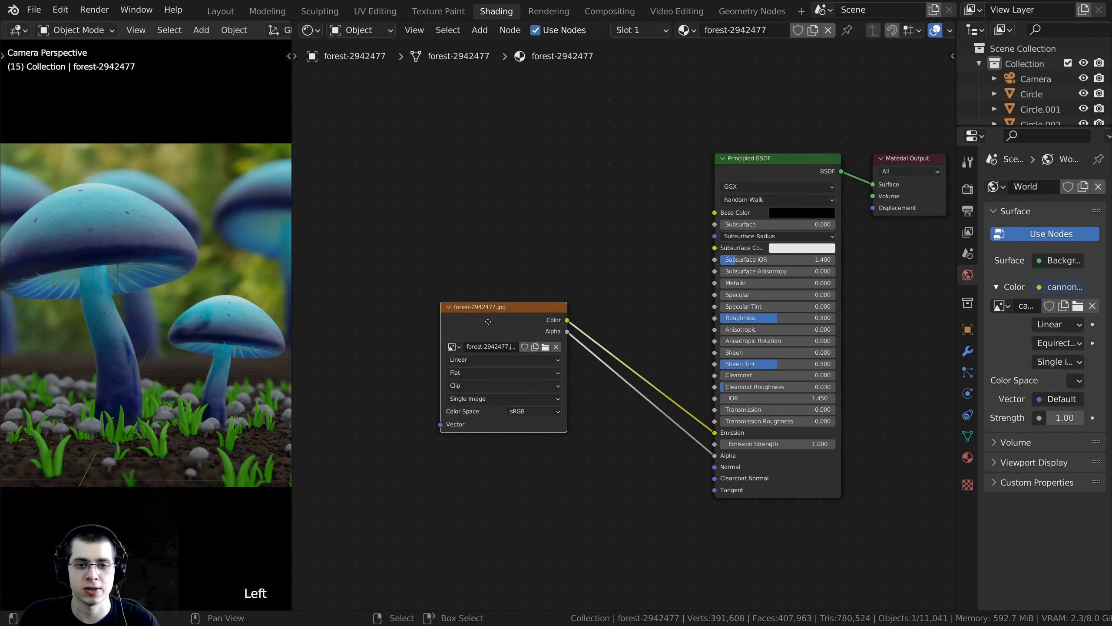
{"action": "scroll", "coordinate": [482, 362], "scroll_direction": "up", "scroll_amount": 1}
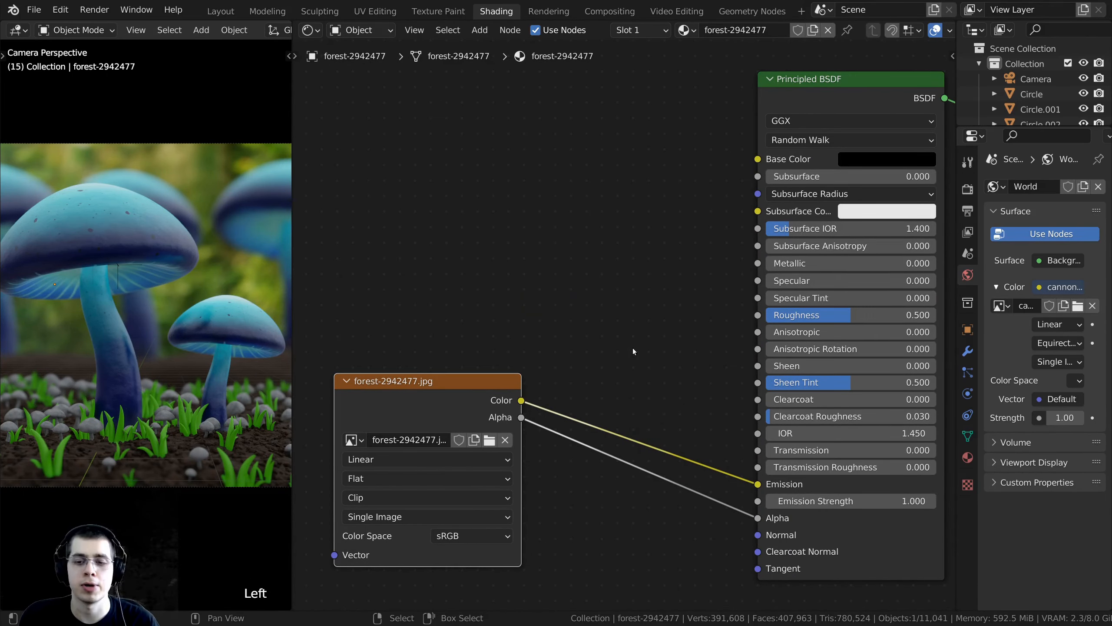
{"action": "middle_click_drag", "start_coordinate": [633, 348], "coordinate": [608, 338]}
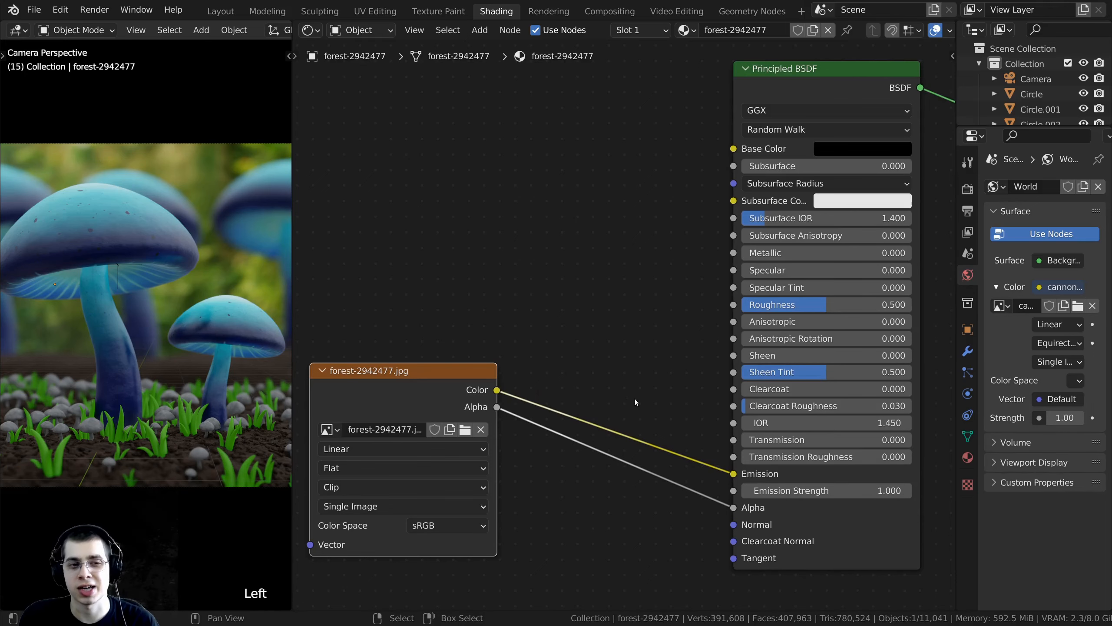
Add an RGB Curves node to the link between the forest image's Color output and the Principled BSDF's Emission input.
{"action": "scroll", "coordinate": [123, 379], "scroll_direction": "down", "scroll_amount": 2}
{"action": "scroll", "coordinate": [122, 379], "scroll_direction": "up", "scroll_amount": 1}
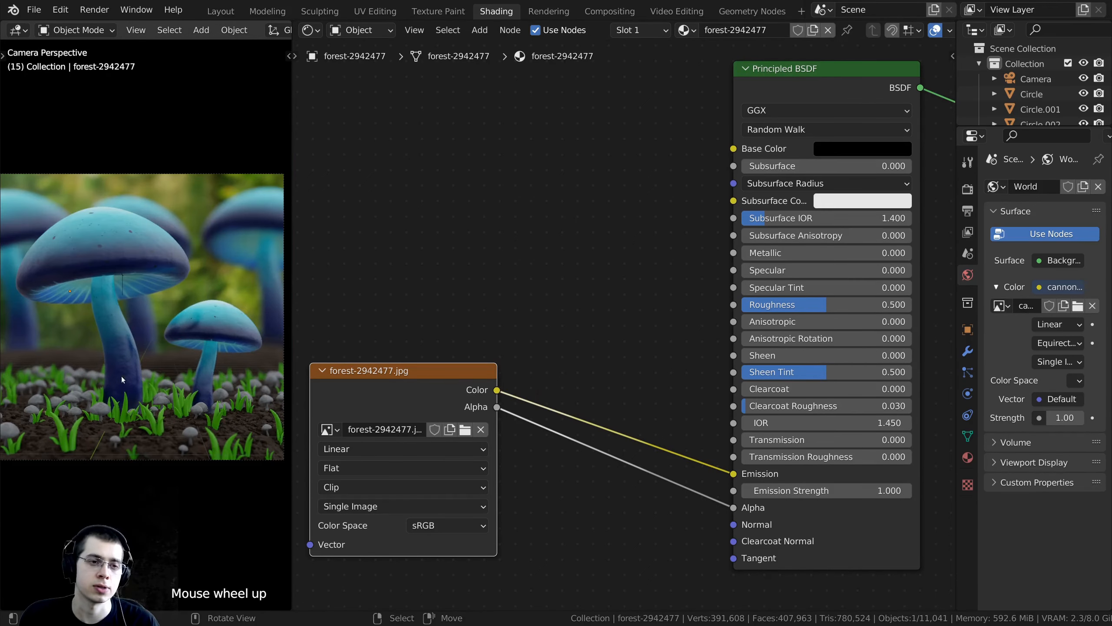
{"action": "scroll", "coordinate": [496, 297], "scroll_direction": "up", "scroll_amount": 1}
{"action": "key", "text": "shift+a"}
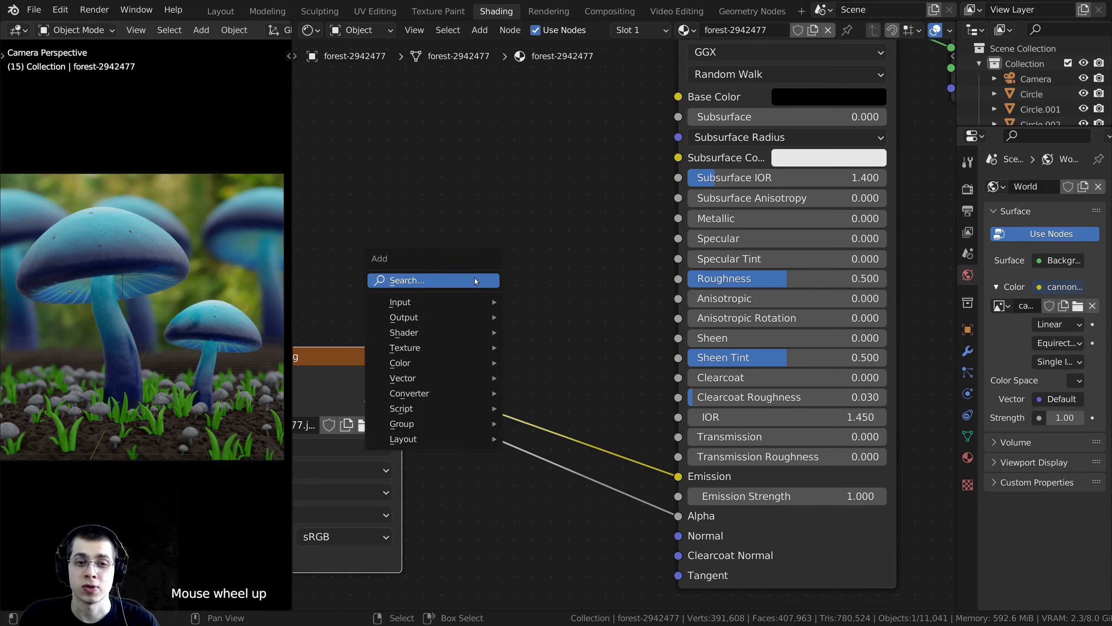
{"action": "left_click", "coordinate": [430, 279]}
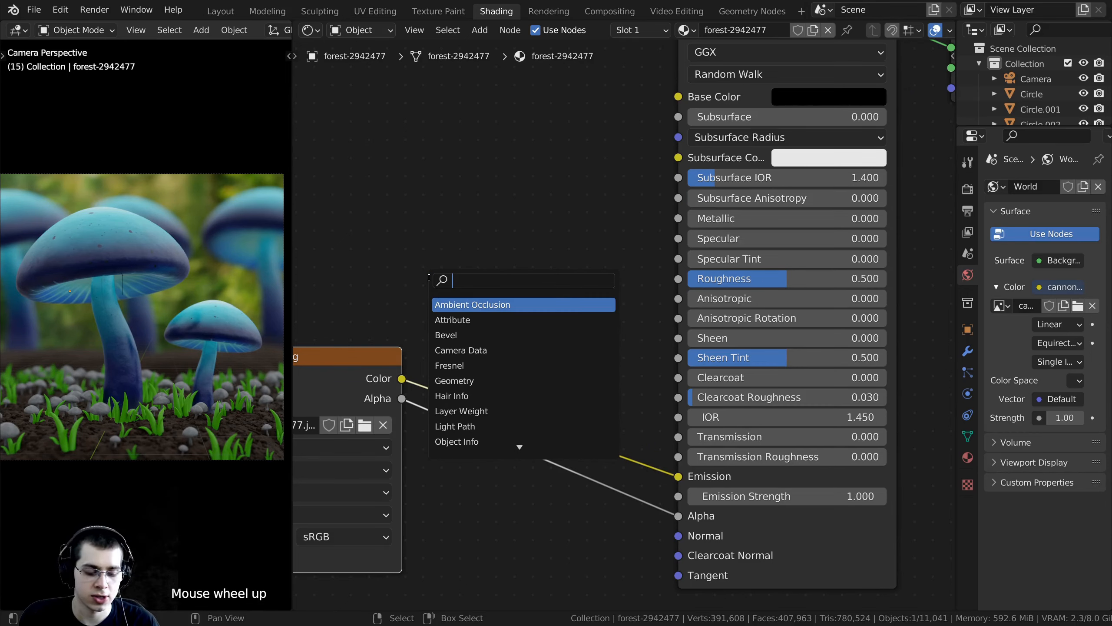
{"action": "type", "text": "rg"}
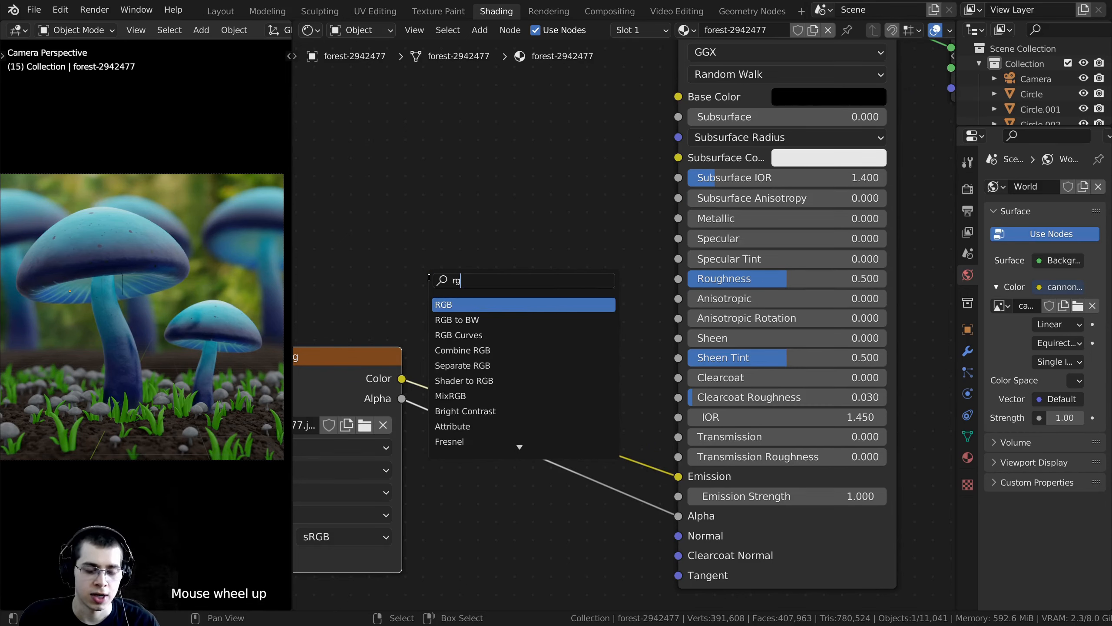
{"action": "left_click", "coordinate": [478, 335]}
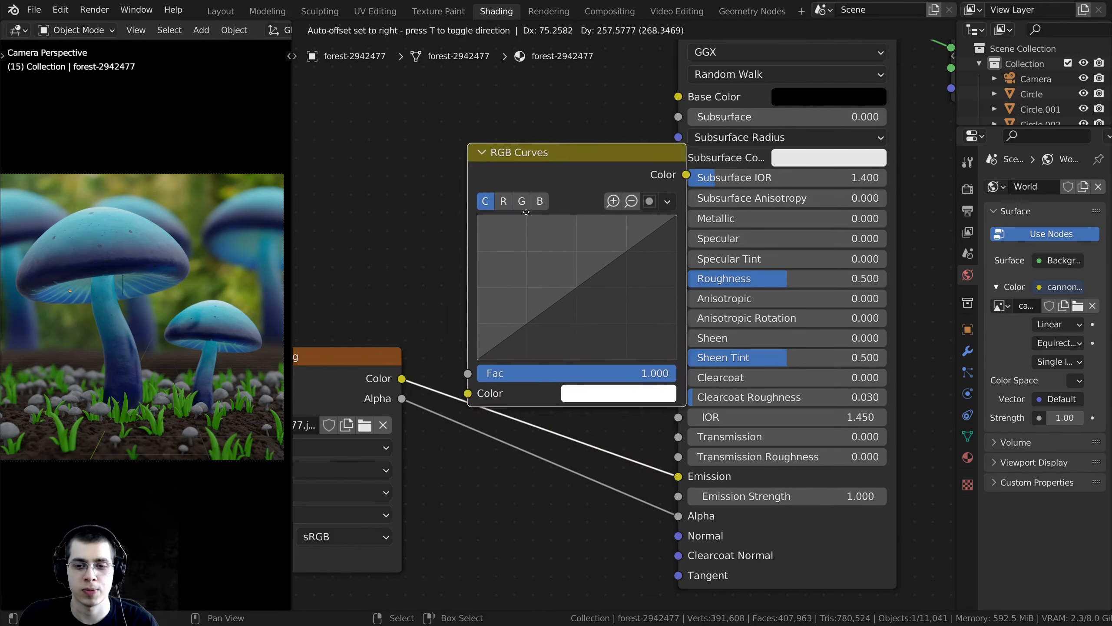
{"action": "left_click", "coordinate": [530, 216]}
Space out the RGB Curves and forest image nodes so the curve can be edited easily.
{"action": "left_click_drag", "start_coordinate": [583, 175], "coordinate": [584, 145]}
{"action": "scroll", "coordinate": [525, 228], "scroll_direction": "down", "scroll_amount": 3}
{"action": "middle_click_drag", "start_coordinate": [401, 354], "coordinate": [434, 385]}
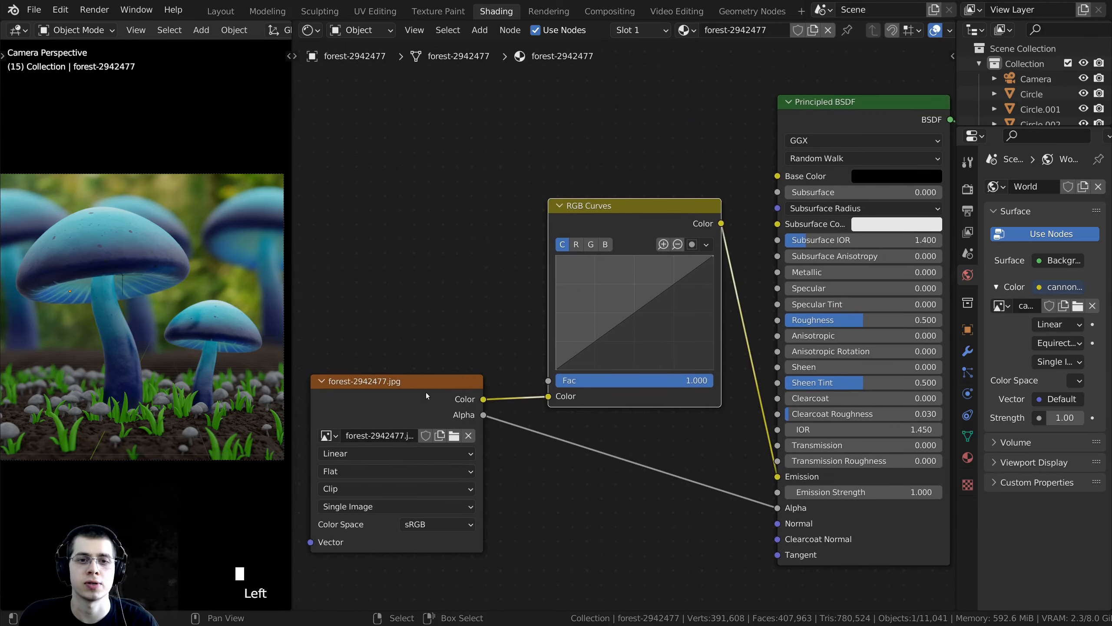
{"action": "left_click_drag", "start_coordinate": [426, 392], "coordinate": [411, 401]}
{"action": "left_click_drag", "start_coordinate": [630, 210], "coordinate": [644, 216]}
{"action": "middle_click_drag", "start_coordinate": [642, 230], "coordinate": [531, 238]}
{"action": "scroll", "coordinate": [620, 254], "scroll_direction": "up", "scroll_amount": 1}
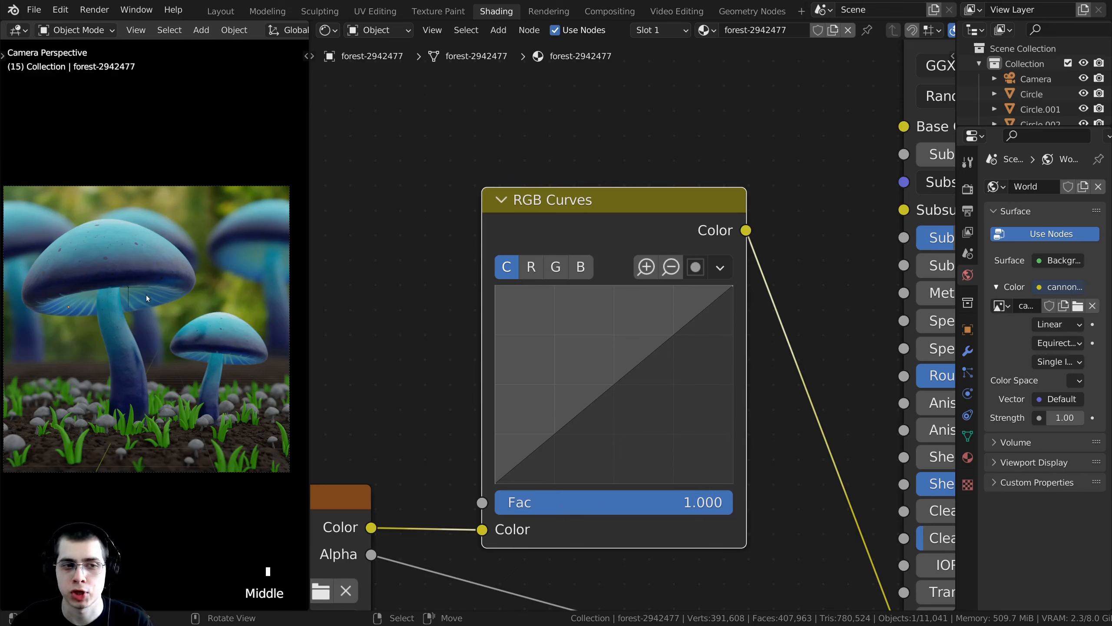
Darken the forest backdrop by pulling the combined curve's midpoint down to about 0.64, 0.30.
{"action": "middle_click_drag", "start_coordinate": [158, 279], "coordinate": [207, 256], "text": "shift"}
{"action": "scroll", "coordinate": [97, 330], "scroll_direction": "up", "scroll_amount": 1}
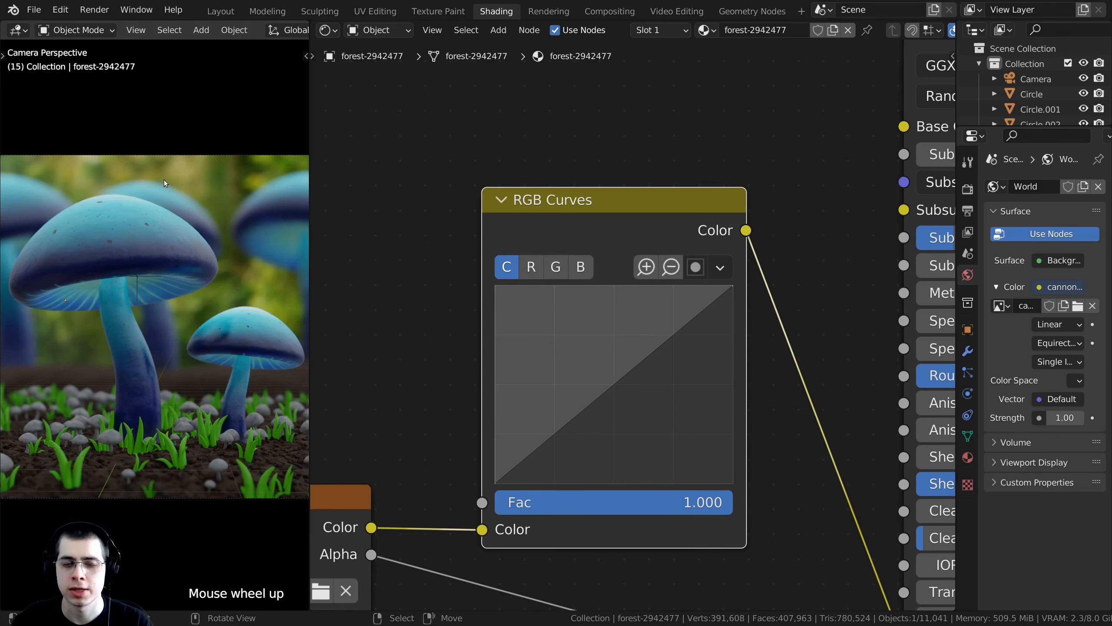
{"action": "scroll", "coordinate": [226, 252], "scroll_direction": "down", "scroll_amount": 1}
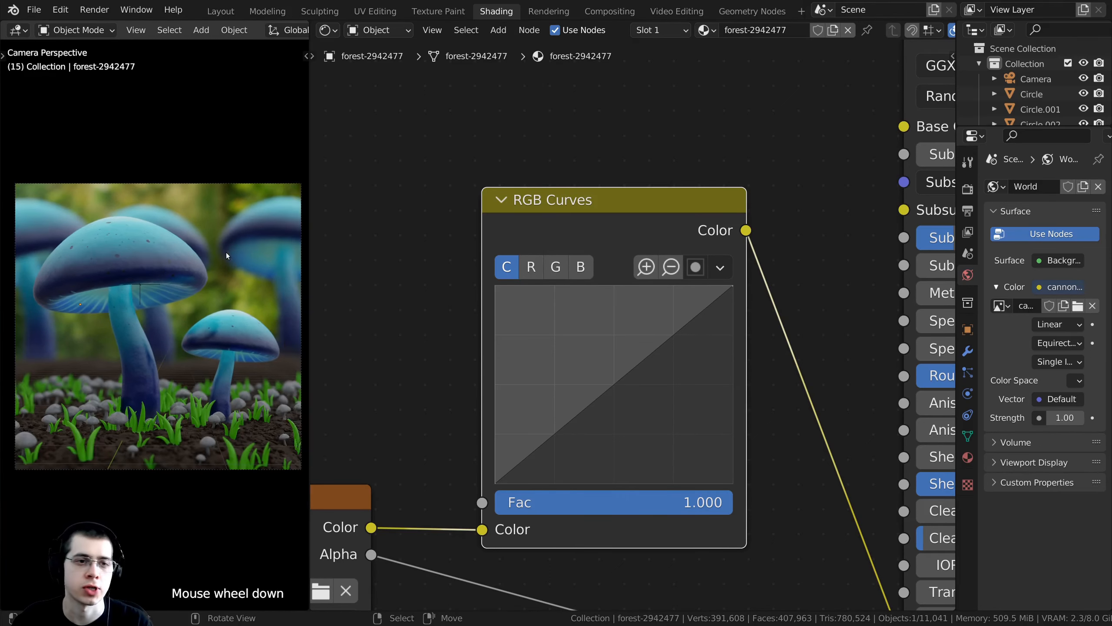
{"action": "middle_click_drag", "start_coordinate": [226, 252], "coordinate": [200, 185], "text": "shift"}
{"action": "middle_click_drag", "start_coordinate": [561, 206], "coordinate": [563, 162]}
{"action": "scroll", "coordinate": [597, 283], "scroll_direction": "down", "scroll_amount": 2}
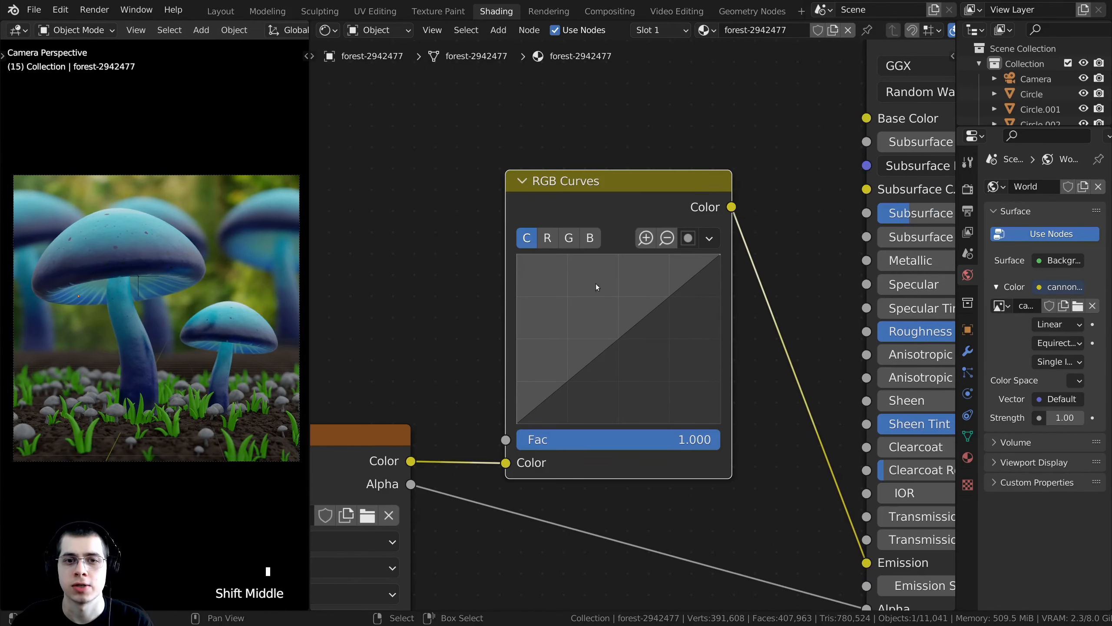
{"action": "left_click_drag", "start_coordinate": [581, 212], "coordinate": [581, 202]}
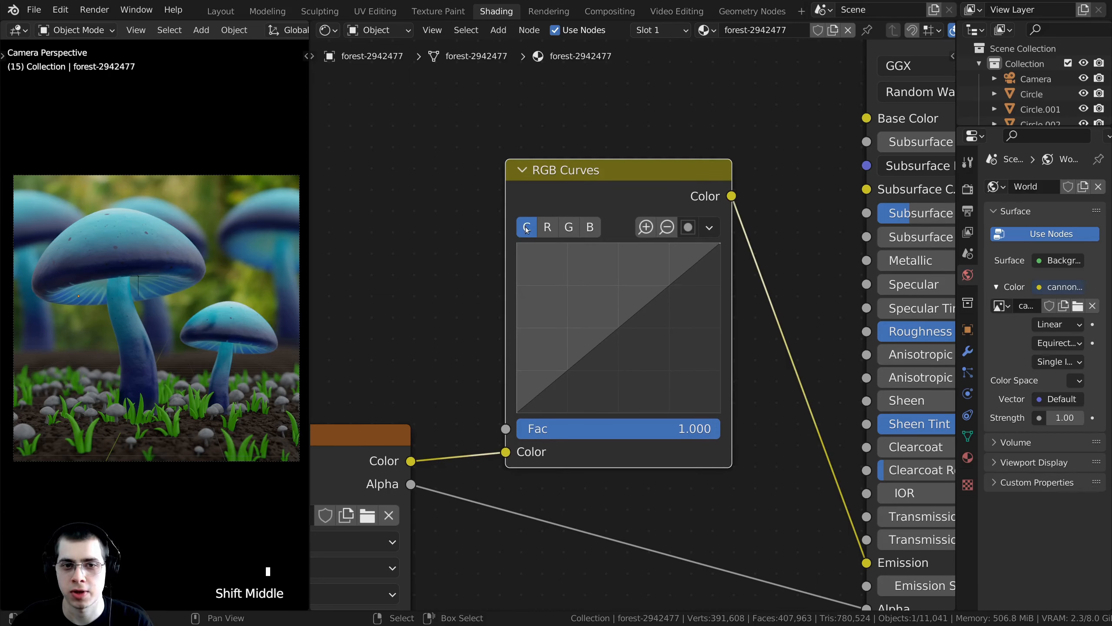
{"action": "left_click_drag", "start_coordinate": [617, 325], "coordinate": [648, 361]}
{"action": "middle_click_drag", "start_coordinate": [555, 233], "coordinate": [562, 229]}
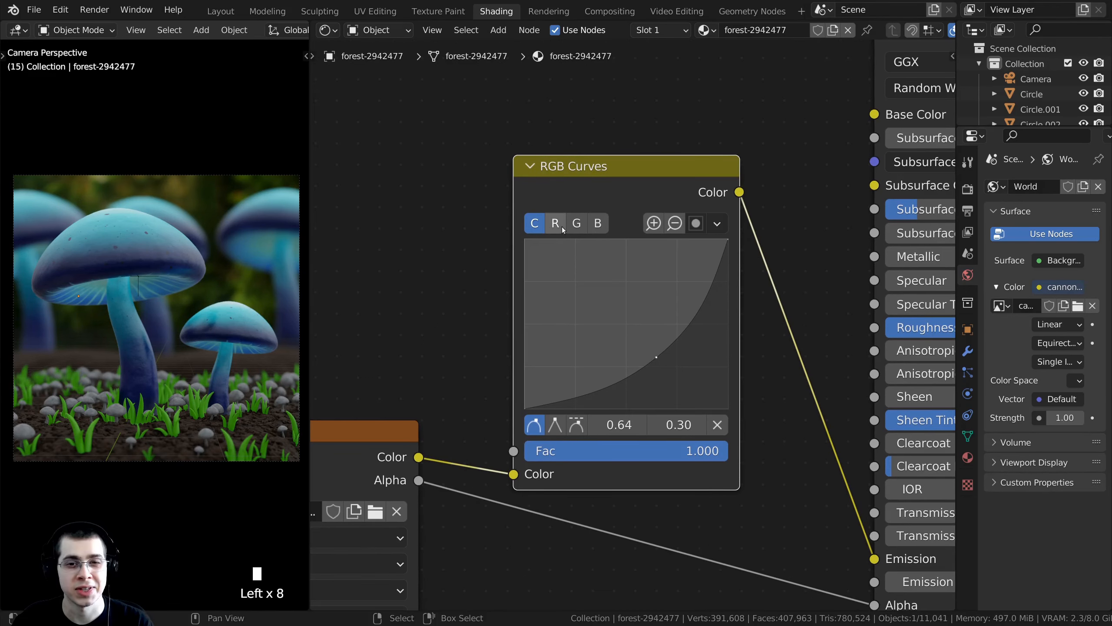
Raise the middle of the red channel's curve to about 0.41, 0.60 to warm the backdrop.
{"action": "left_click", "coordinate": [555, 223]}
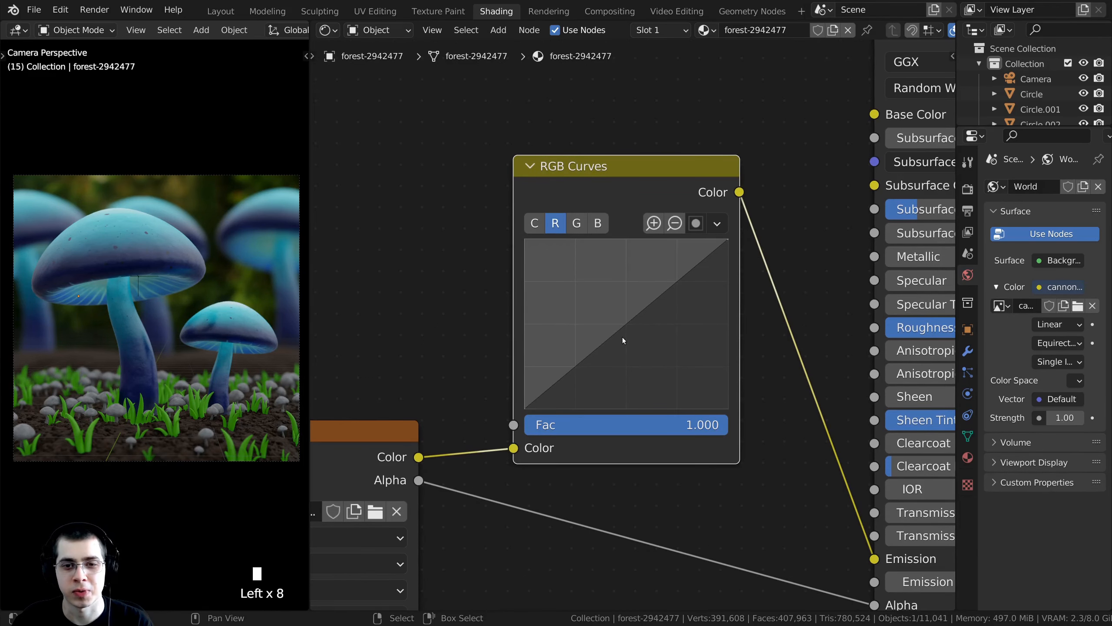
{"action": "left_click_drag", "start_coordinate": [629, 323], "coordinate": [610, 307]}
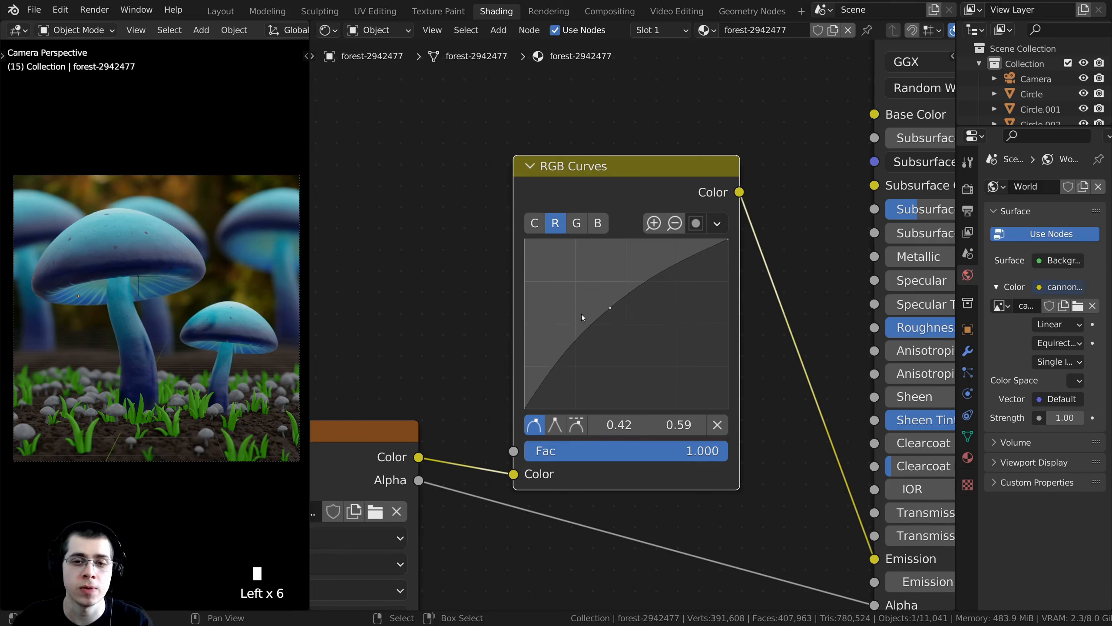
{"action": "left_click_drag", "start_coordinate": [607, 309], "coordinate": [608, 306]}
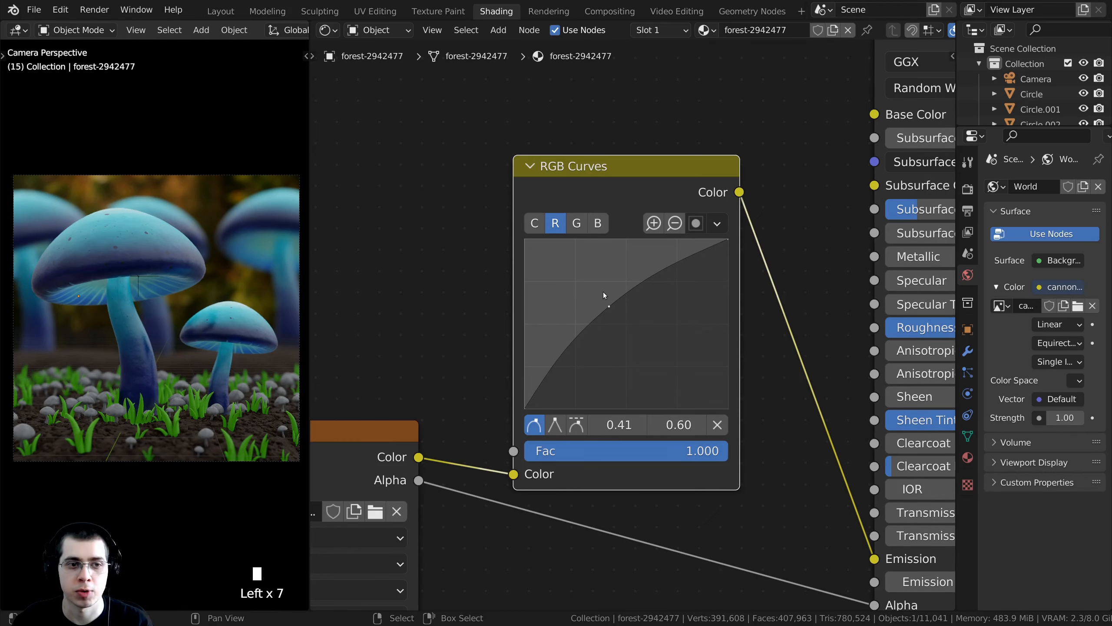
Add a point to the green channel's curve and raise it slightly to about 0.46, 0.55.
{"action": "left_click", "coordinate": [581, 223]}
{"action": "left_click", "coordinate": [620, 316]}
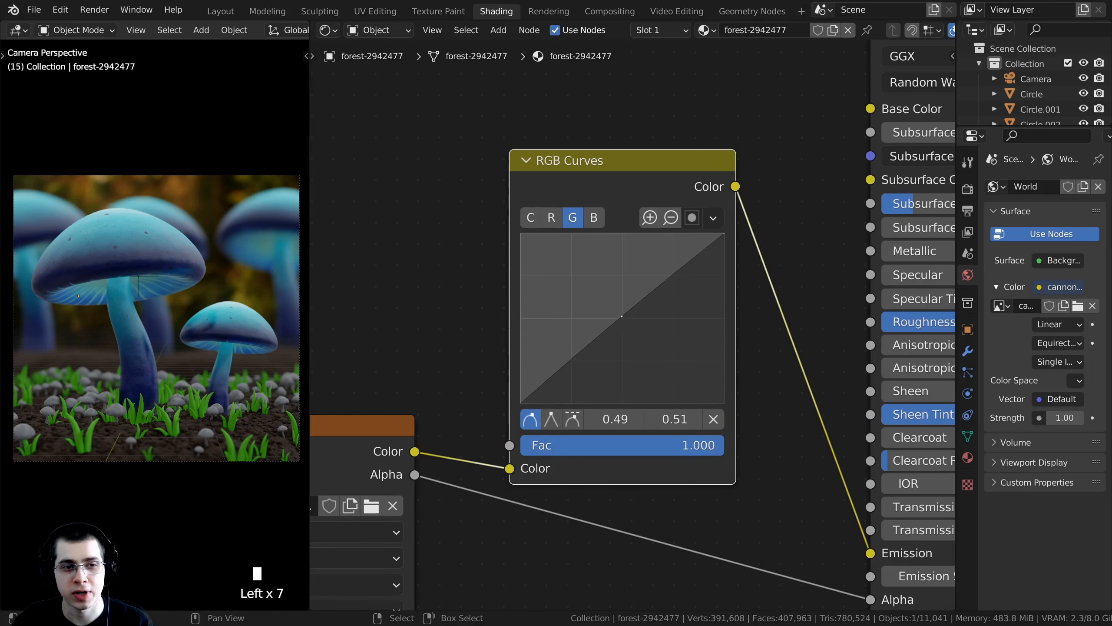
{"action": "left_click", "coordinate": [619, 315]}
{"action": "left_click", "coordinate": [617, 313]}
{"action": "left_click", "coordinate": [617, 312]}
{"action": "left_click_drag", "start_coordinate": [618, 311], "coordinate": [616, 309]}
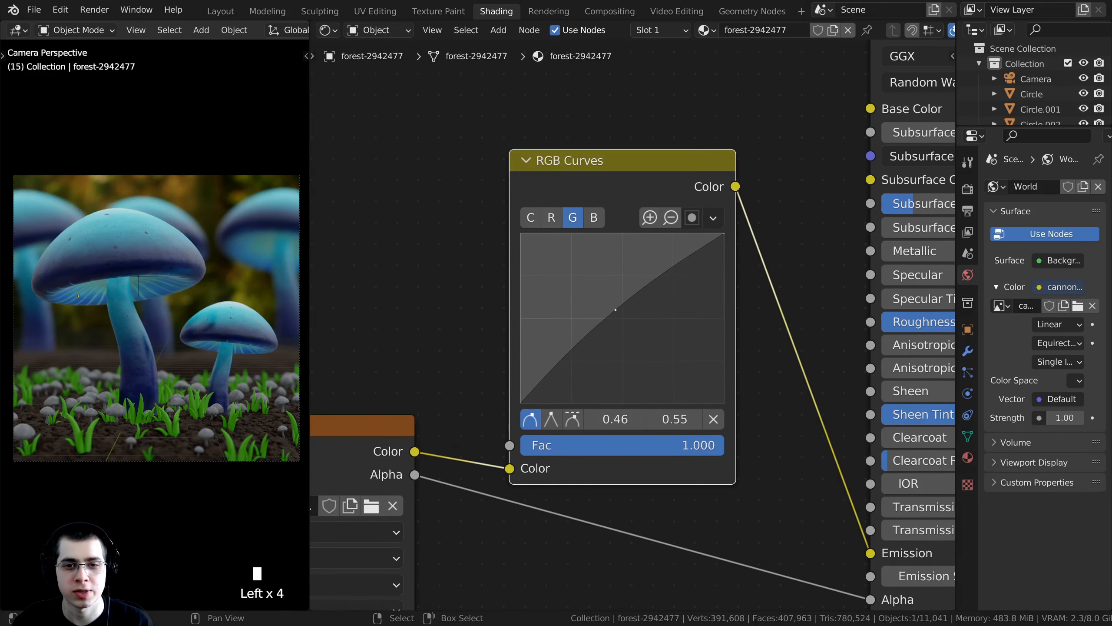
Tint the backdrop blue-purple by raising the blue channel's curve to about 0.25, 0.75.
{"action": "middle_click_drag", "start_coordinate": [596, 218], "coordinate": [592, 227]}
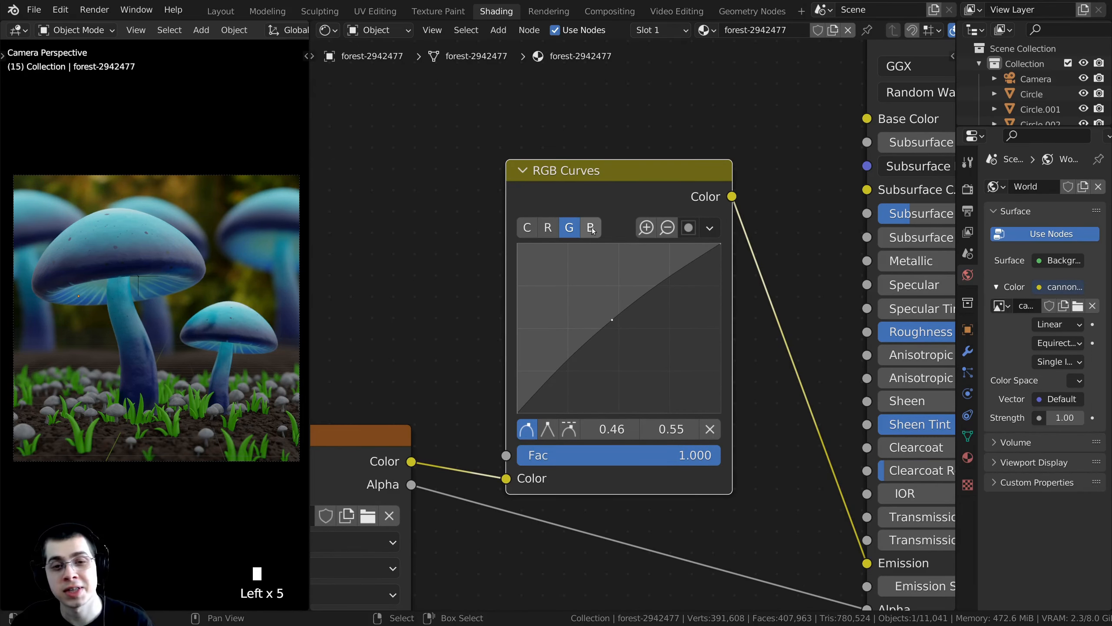
{"action": "left_click", "coordinate": [590, 228]}
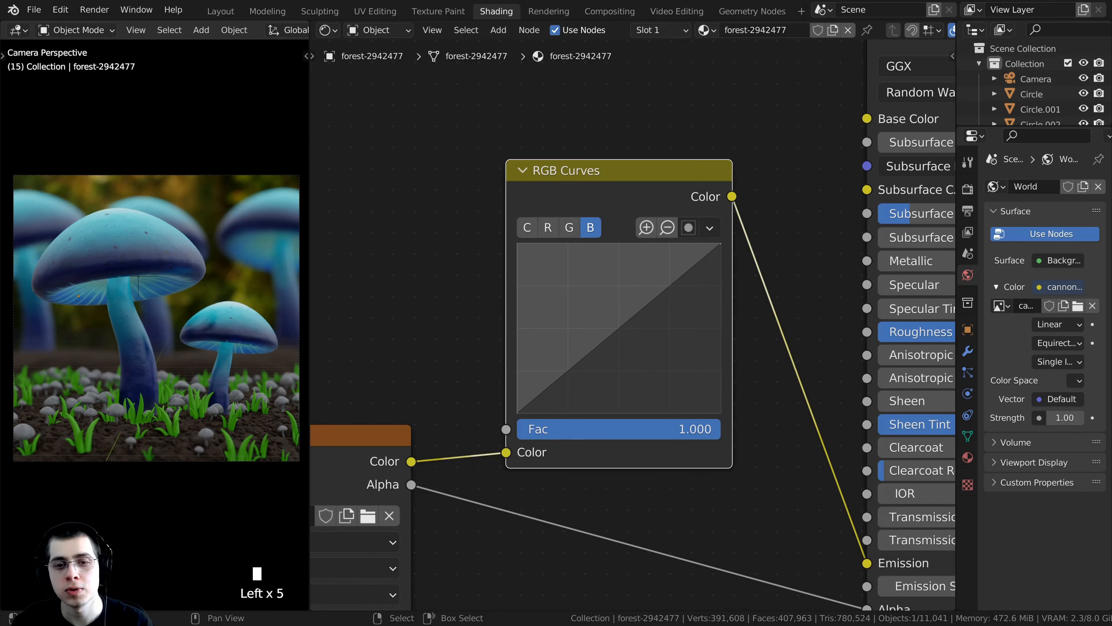
{"action": "left_click_drag", "start_coordinate": [614, 331], "coordinate": [582, 302]}
{"action": "middle_click_drag", "start_coordinate": [597, 312], "coordinate": [643, 345]}
{"action": "left_click_drag", "start_coordinate": [626, 336], "coordinate": [615, 318]}
Inspect the recoloured backdrop from outside the camera, return to the camera view and raise the blue curve's point slightly further.
{"action": "scroll", "coordinate": [199, 166], "scroll_direction": "down", "scroll_amount": 2}
{"action": "middle_click_drag", "start_coordinate": [223, 154], "coordinate": [193, 97]}
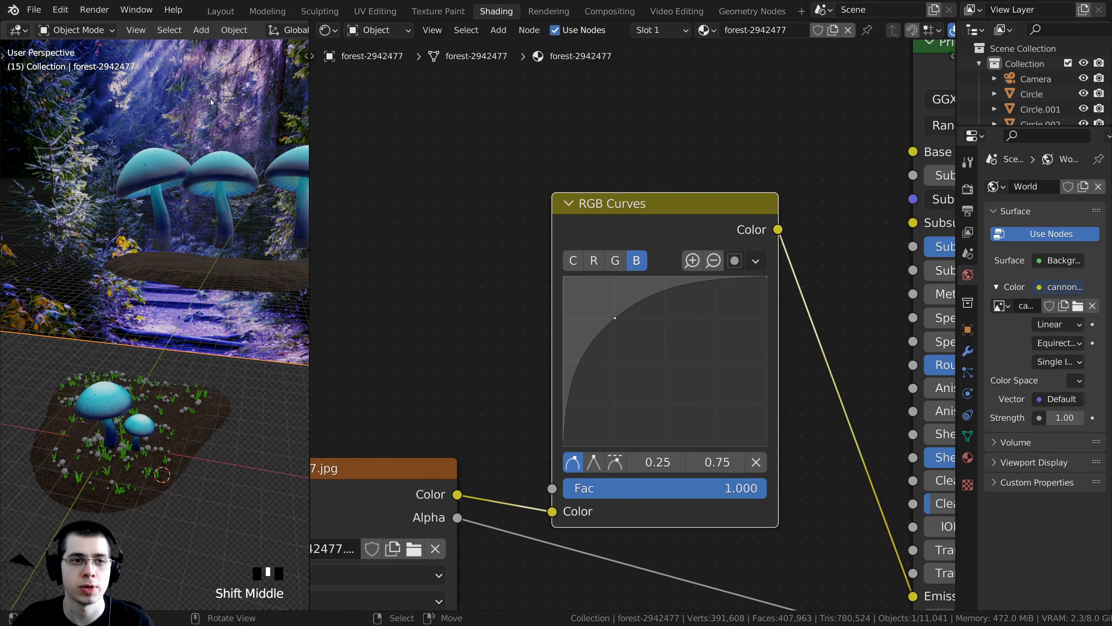
{"action": "key", "text": "KP_0"}
{"action": "scroll", "coordinate": [211, 106], "scroll_direction": "down", "scroll_amount": 2}
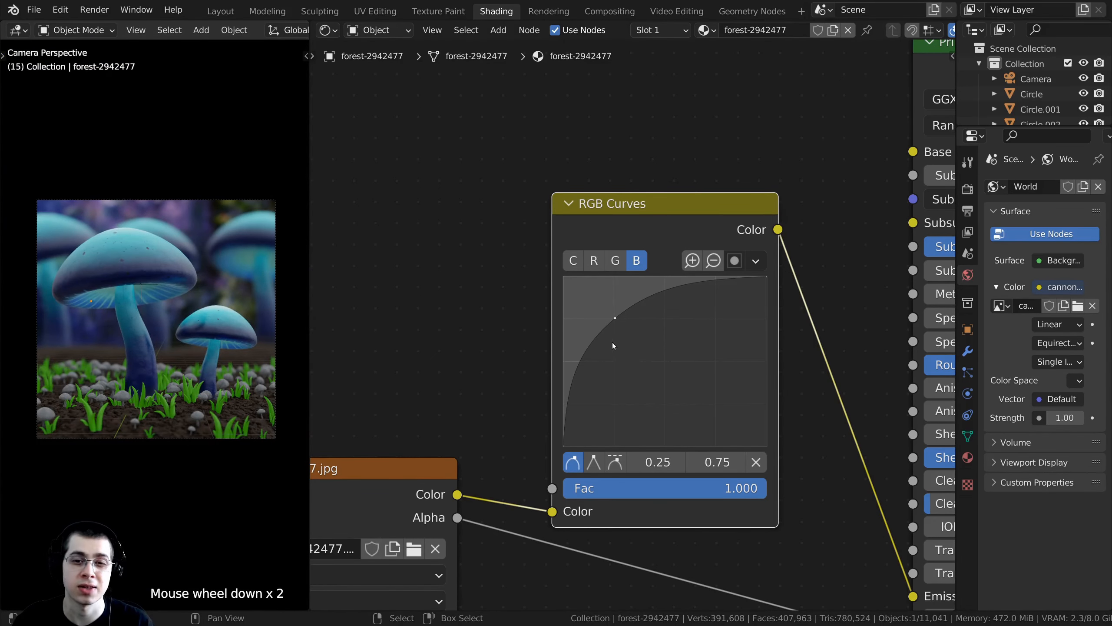
{"action": "left_click_drag", "start_coordinate": [615, 318], "coordinate": [613, 315]}
Darken the backdrop a little more by lowering the combined curve's point to 0.65, 0.29.
{"action": "left_click", "coordinate": [574, 263]}
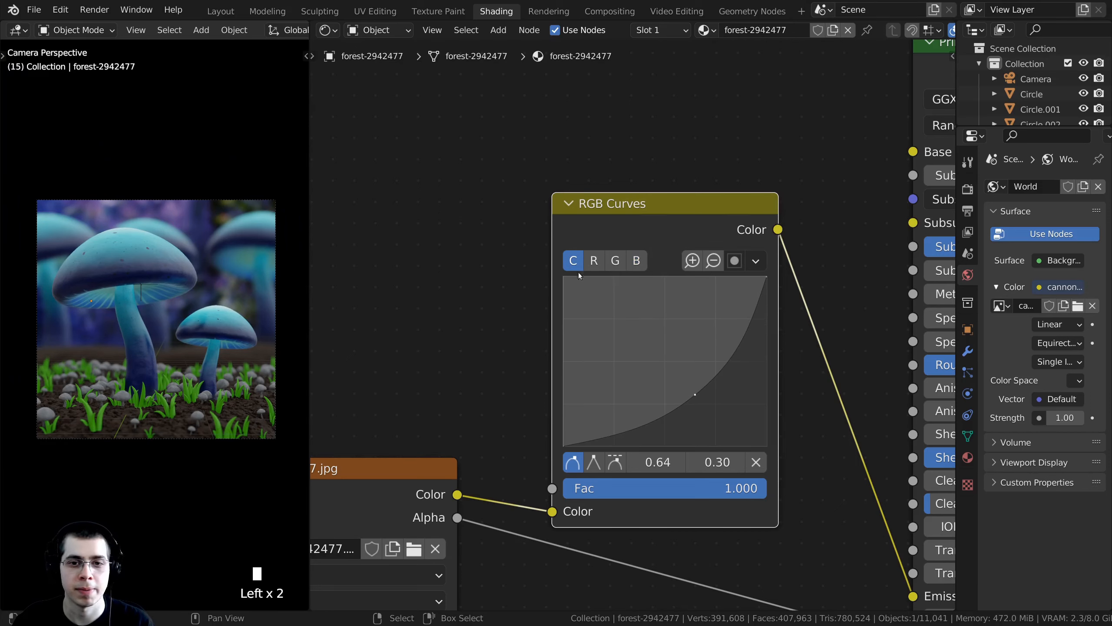
{"action": "left_click_drag", "start_coordinate": [695, 394], "coordinate": [696, 397]}
{"action": "left_click", "coordinate": [698, 398]}
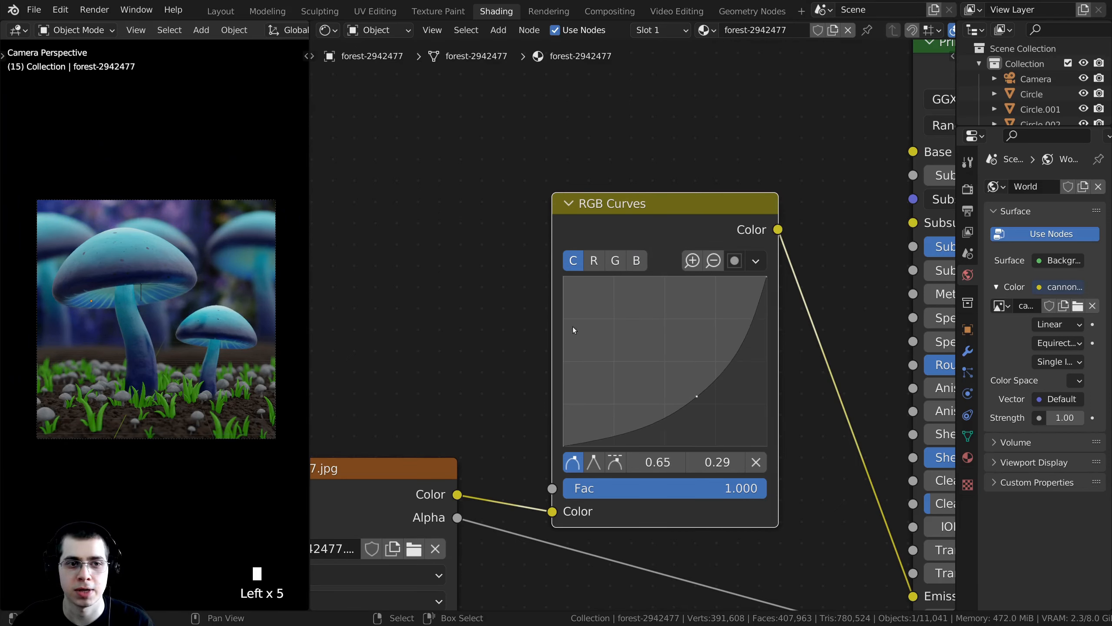
{"action": "middle_click_drag", "start_coordinate": [299, 297], "coordinate": [299, 317], "text": "shift"}
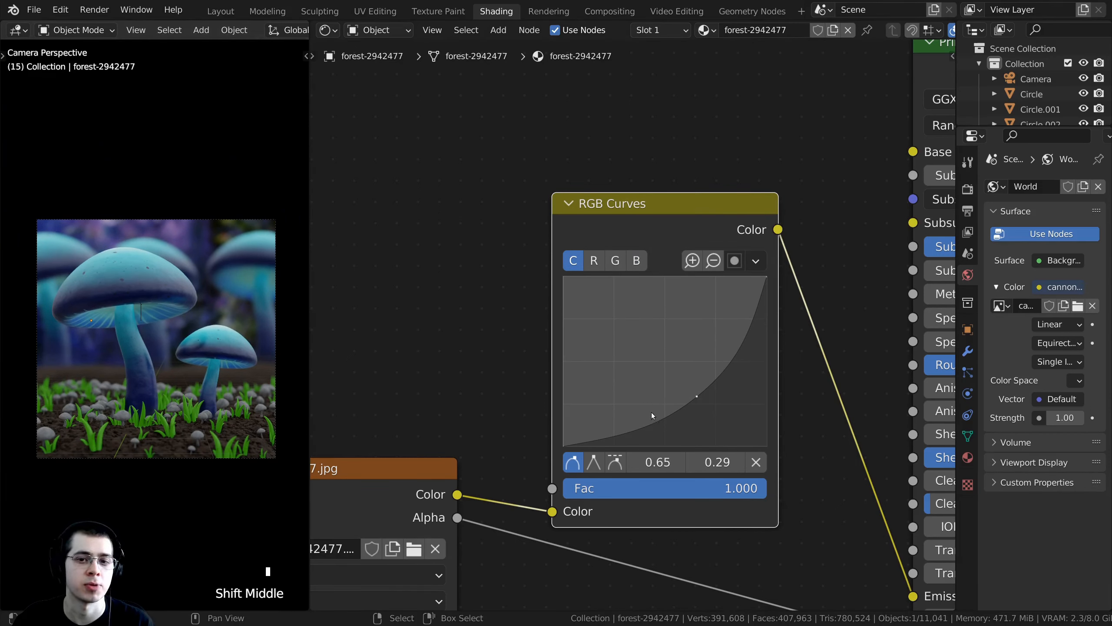
Widen the 3D viewport beside the node editor and examine the graded scene through the camera.
{"action": "left_click_drag", "start_coordinate": [309, 245], "coordinate": [376, 245]}
{"action": "scroll", "coordinate": [285, 206], "scroll_direction": "up", "scroll_amount": 2}
{"action": "scroll", "coordinate": [304, 192], "scroll_direction": "down", "scroll_amount": 2}
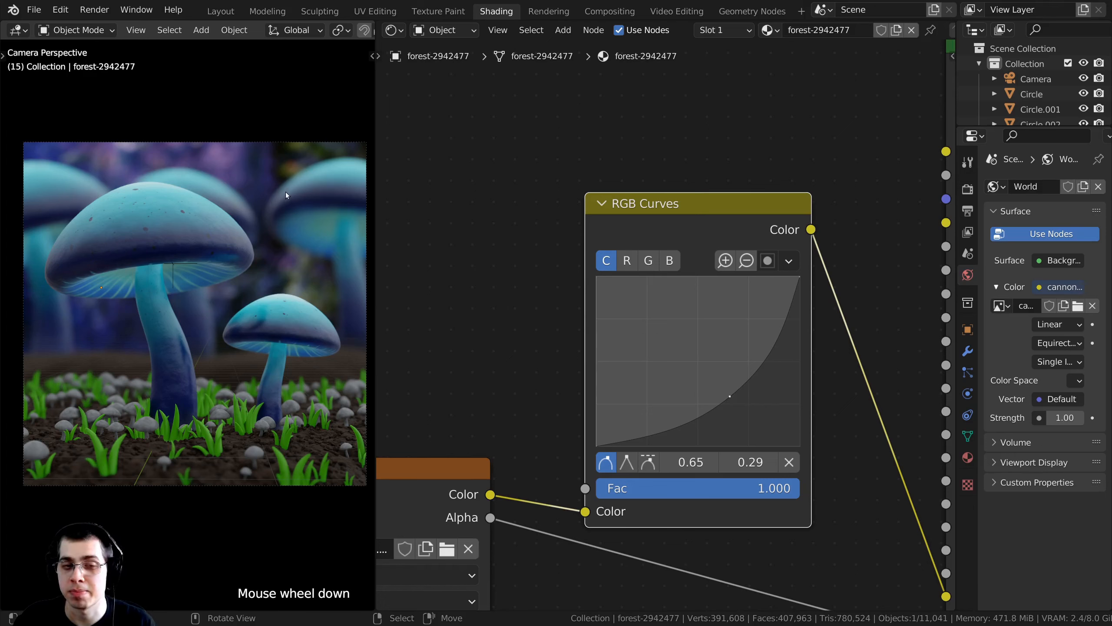
{"action": "scroll", "coordinate": [241, 148], "scroll_direction": "up", "scroll_amount": 2}
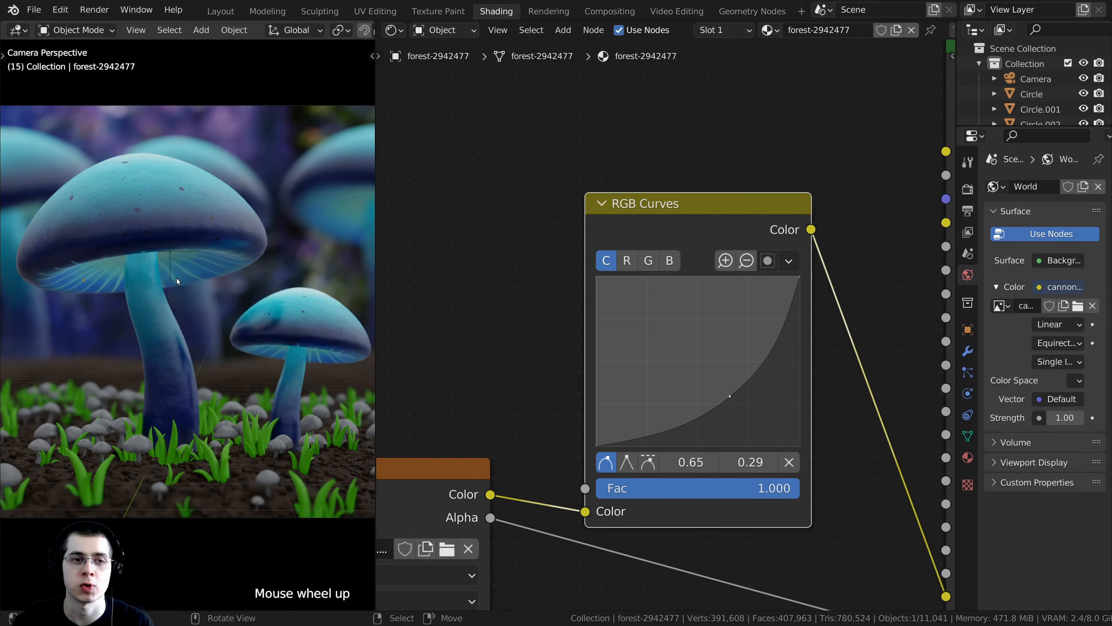
Add a plane and, in Solid shading, move it between the foreground mushrooms and the forest backdrop.
{"action": "middle_click_drag", "start_coordinate": [177, 278], "coordinate": [185, 240]}
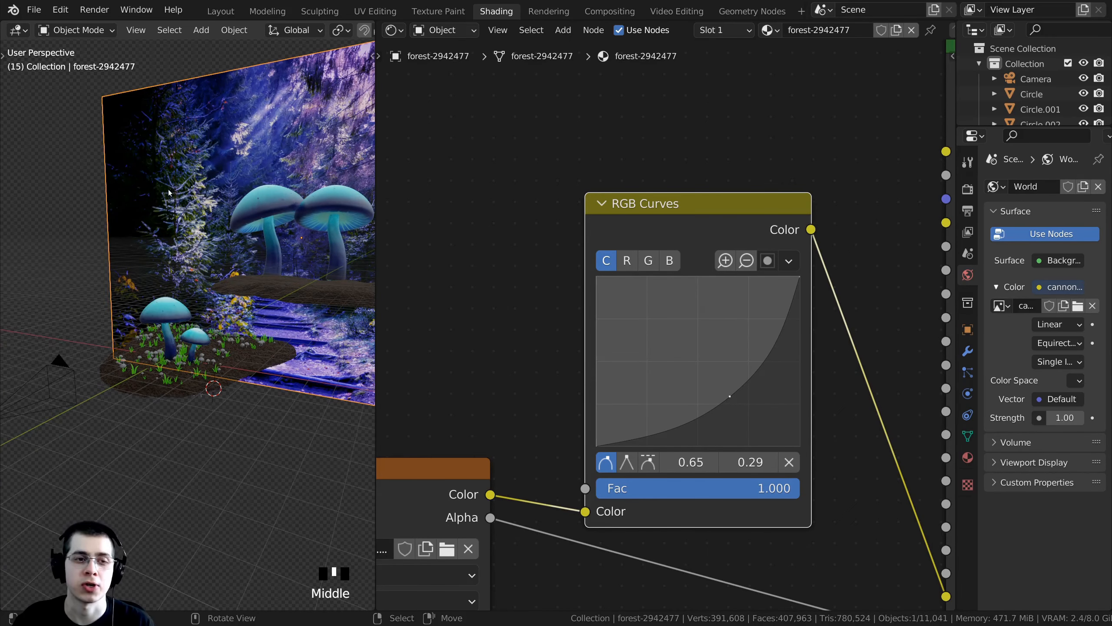
{"action": "key", "text": "shift+a"}
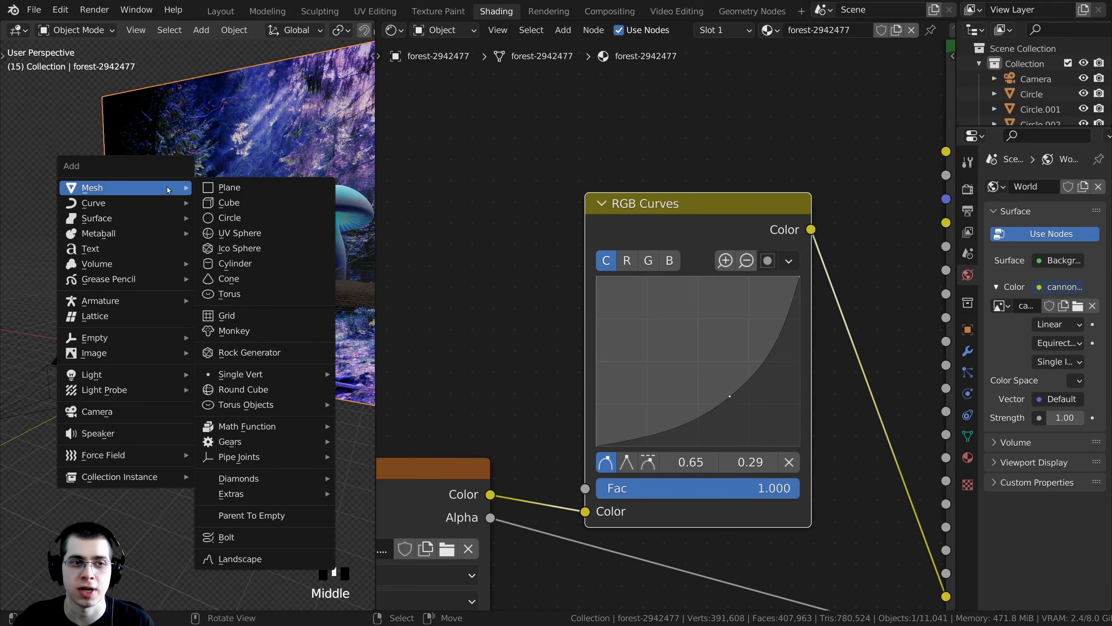
{"action": "left_click", "coordinate": [253, 188]}
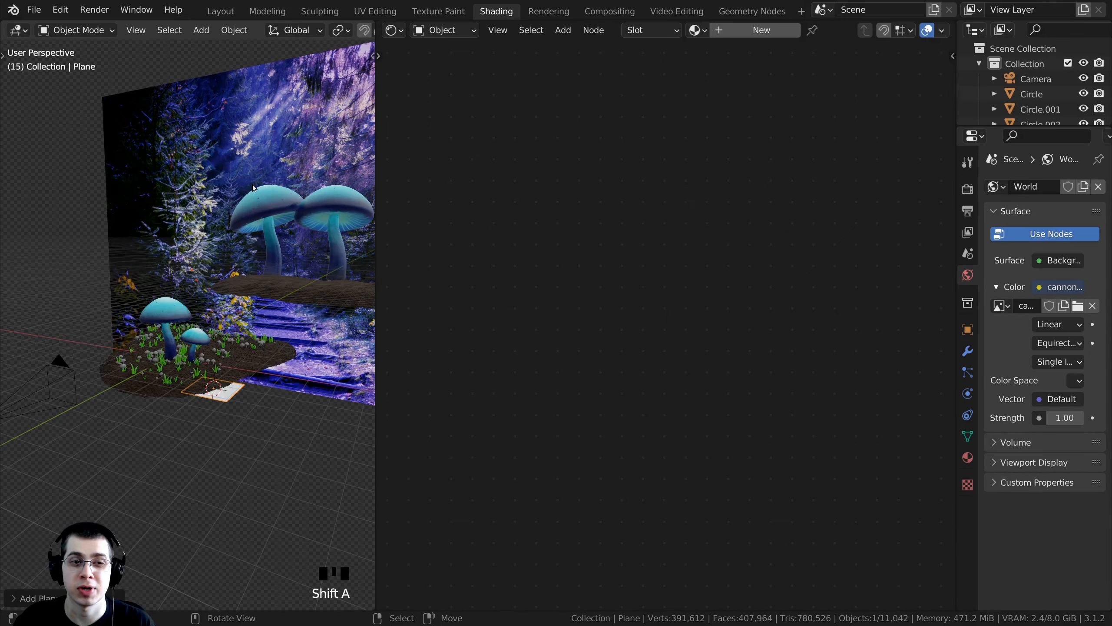
{"action": "middle_click_drag", "start_coordinate": [253, 188], "coordinate": [179, 316]}
{"action": "key", "text": "z"}
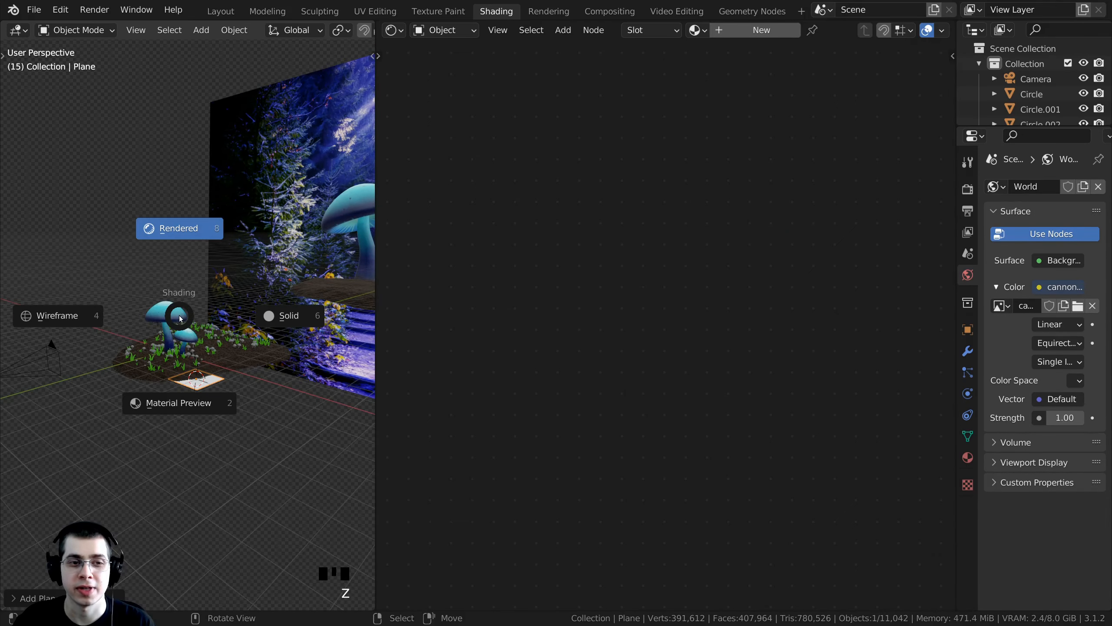
{"action": "left_click", "coordinate": [305, 323]}
{"action": "scroll", "coordinate": [302, 325], "scroll_direction": "down", "scroll_amount": 3}
{"action": "mouse_move", "coordinate": [303, 325]}
{"action": "middle_mouse_down", "text": "shift"}
{"action": "mouse_move", "coordinate": [178, 322]}
{"action": "mouse_move", "coordinate": [101, 335]}
{"action": "middle_mouse_up", "text": "shift"}
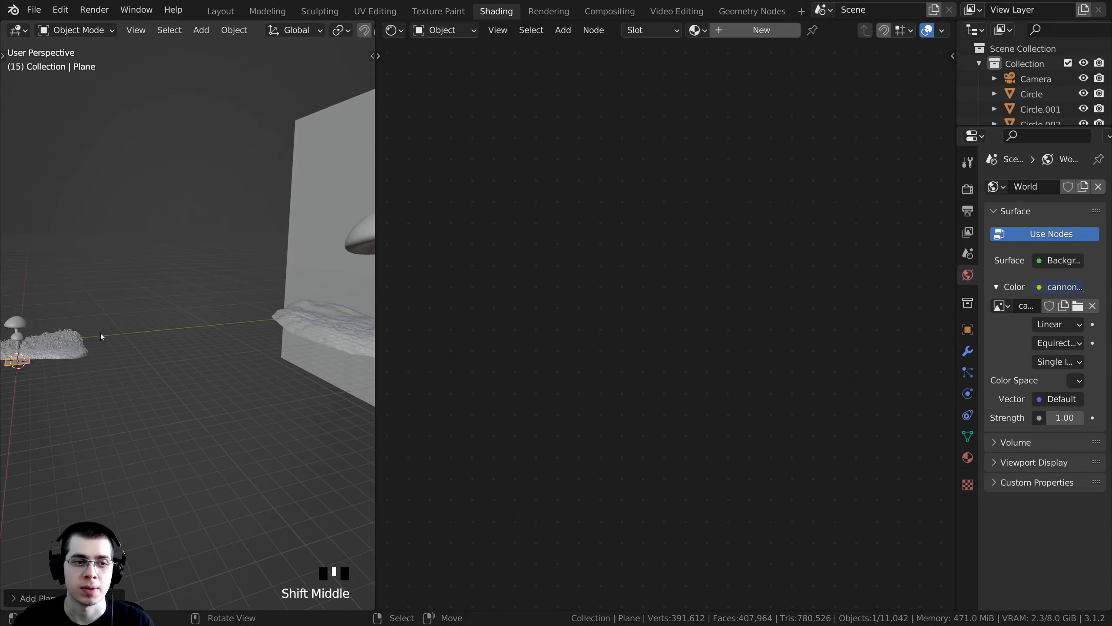
{"action": "key", "text": "g"}
{"action": "left_click", "coordinate": [249, 281]}
Enlarge the plane and rotate it 90° about the X axis so it stands upright.
{"action": "key", "text": "s"}
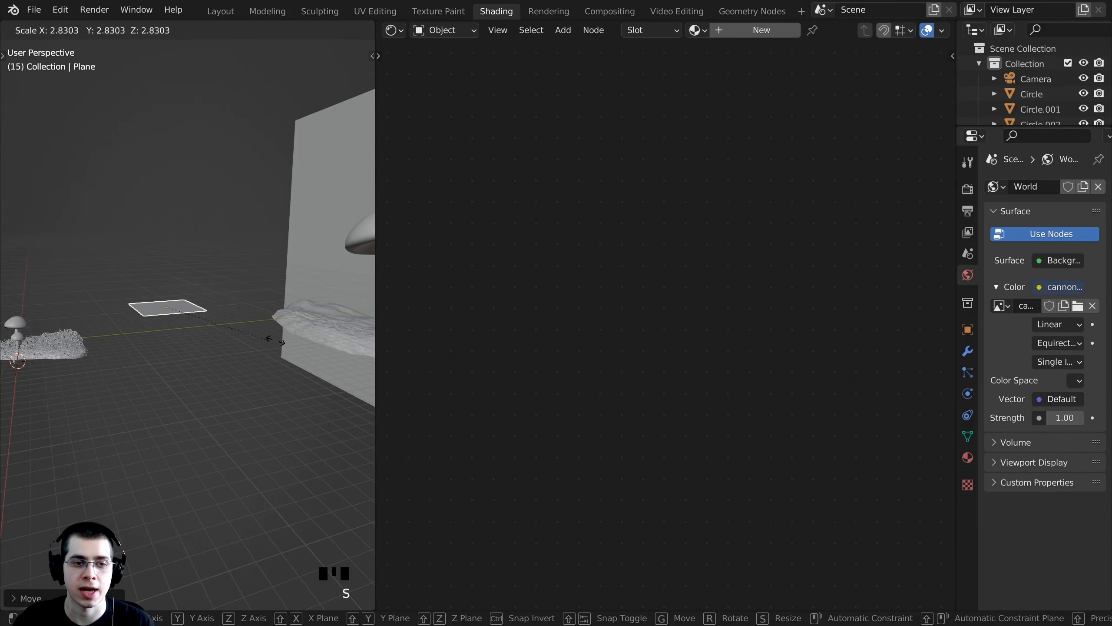
{"action": "left_click", "coordinate": [235, 319]}
{"action": "scroll", "coordinate": [236, 319], "scroll_direction": "down", "scroll_amount": 2}
{"action": "key", "text": "r"}
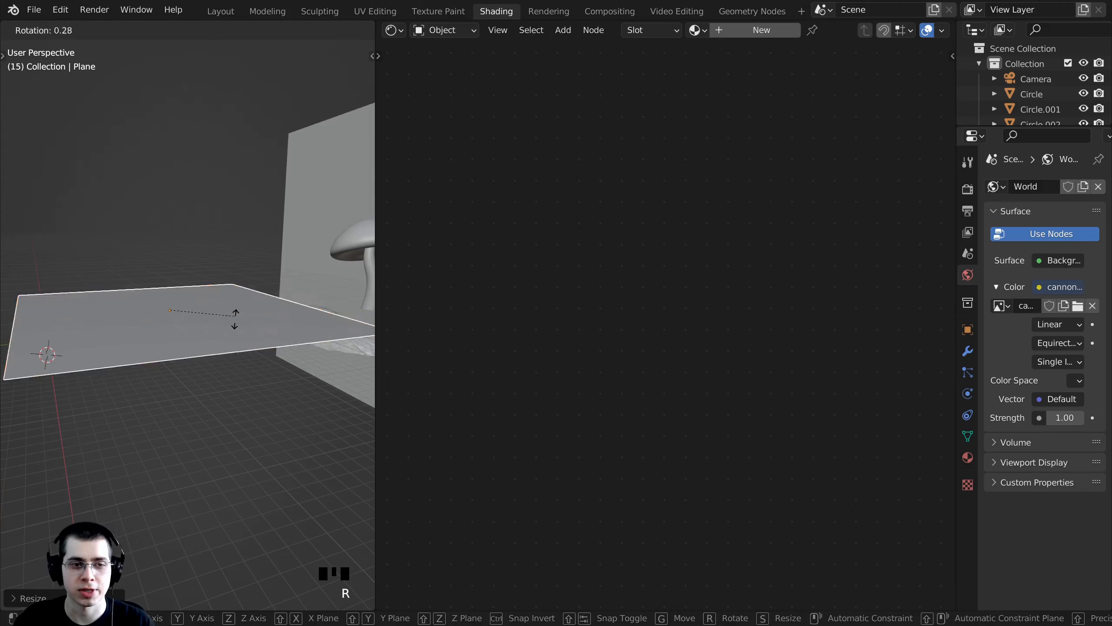
{"action": "key", "text": "x"}
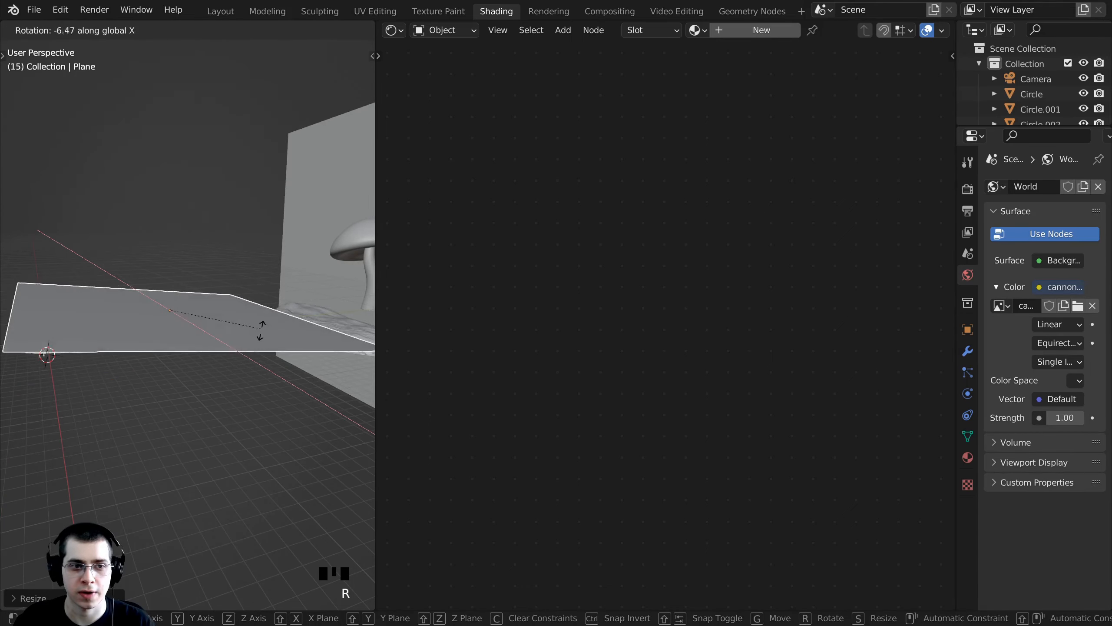
{"action": "type", "text": "9"}
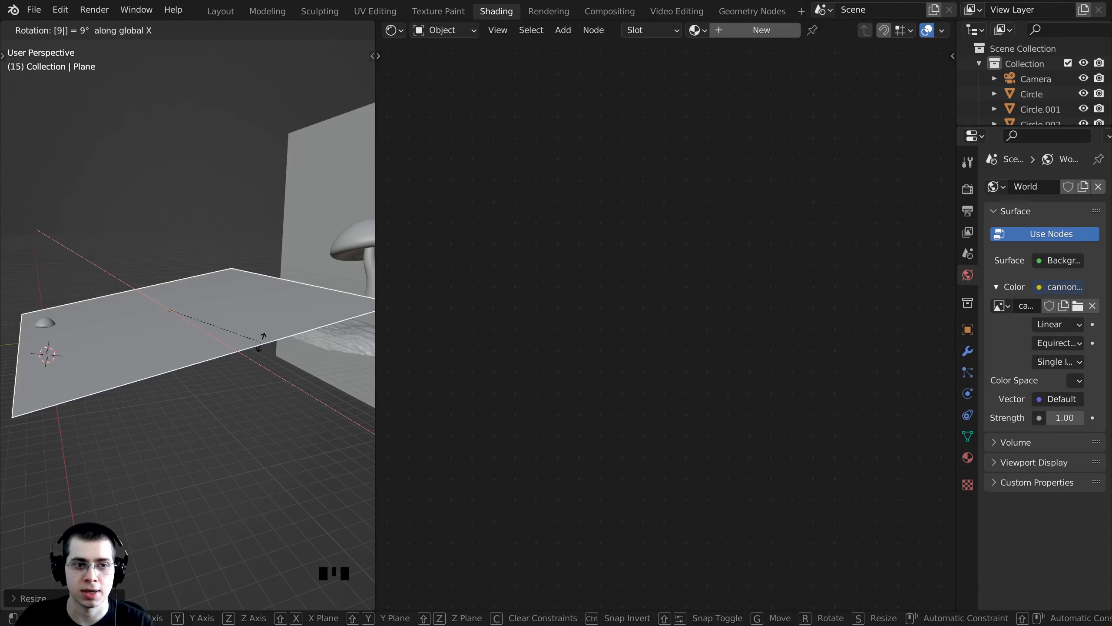
{"action": "type", "text": "0"}
{"action": "key", "text": "Return"}
Scale the upright plane up further until it fills the background of the camera view.
{"action": "key", "text": "s"}
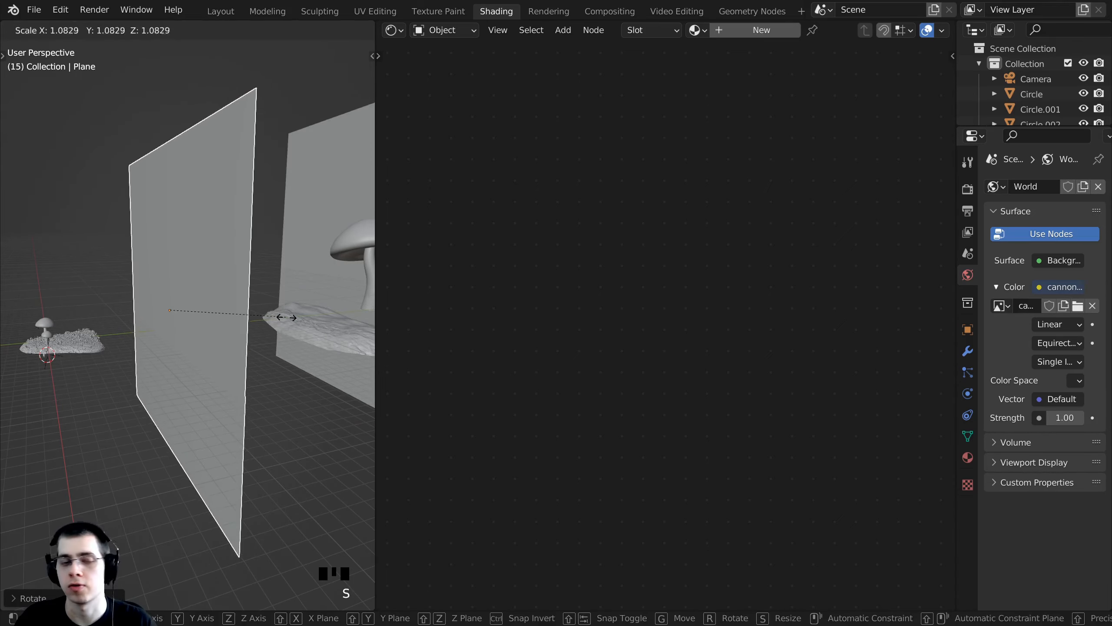
{"action": "left_click", "coordinate": [295, 317]}
{"action": "middle_click_drag", "start_coordinate": [237, 331], "coordinate": [270, 326]}
{"action": "key", "text": "s"}
{"action": "left_click", "coordinate": [289, 328]}
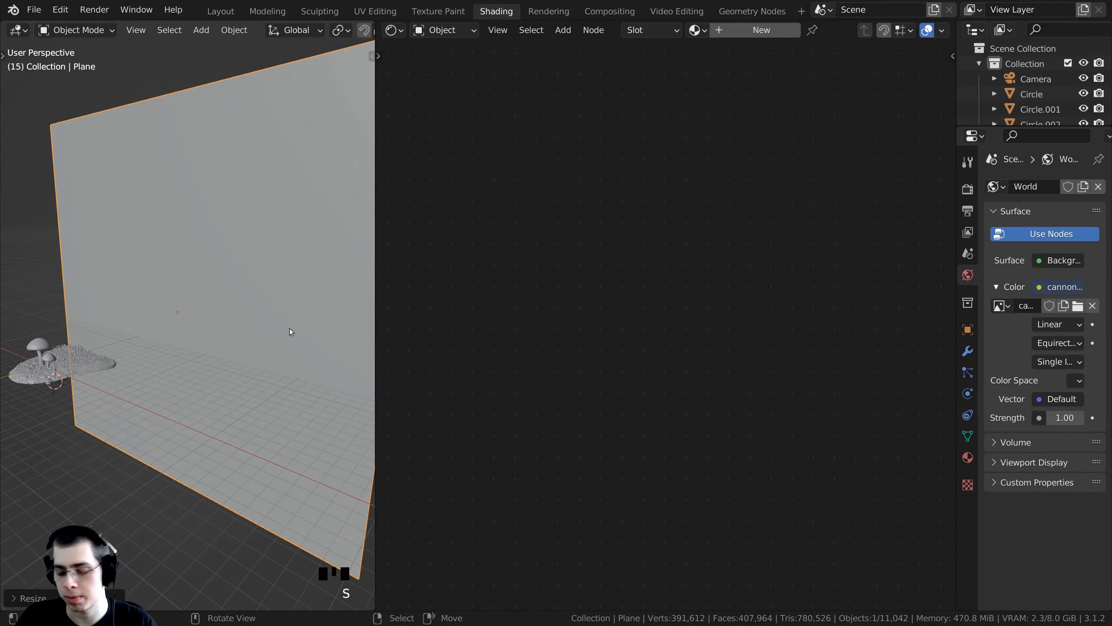
{"action": "key", "text": "KP_0"}
{"action": "scroll", "coordinate": [289, 331], "scroll_direction": "down", "scroll_amount": 7}
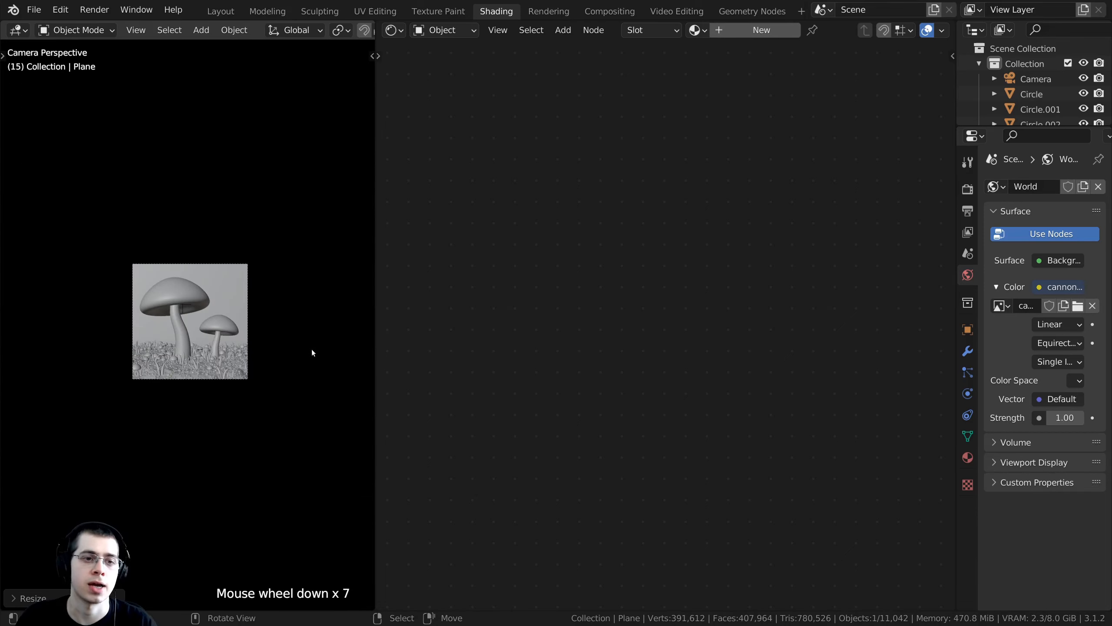
{"action": "scroll", "coordinate": [264, 438], "scroll_direction": "up", "scroll_amount": 2}
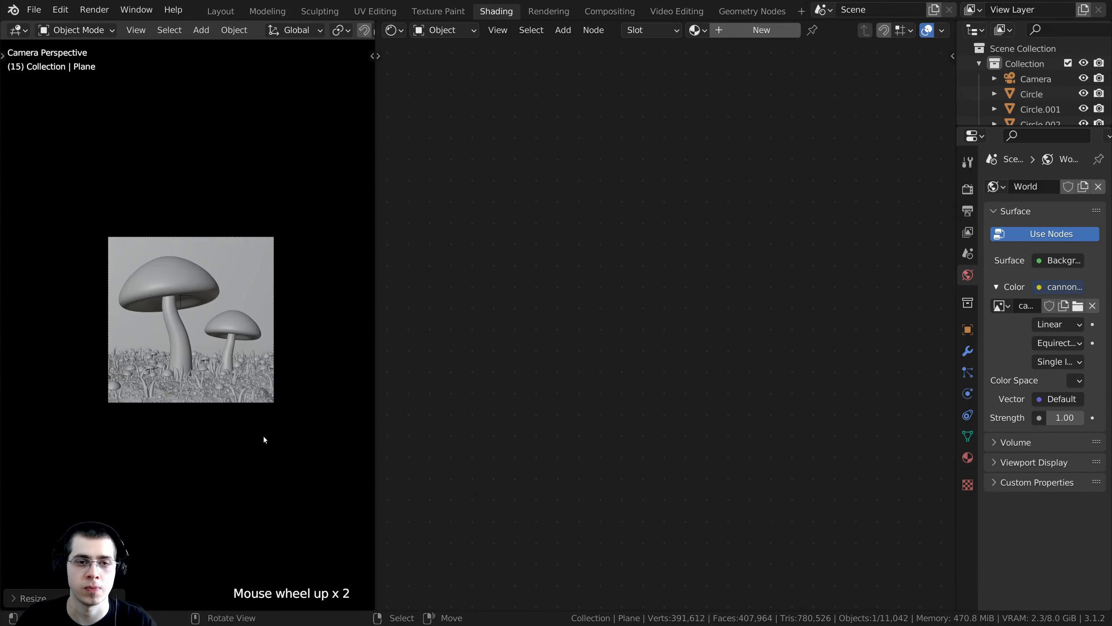
Switch the viewport to Rendered shading and check the plane behind the mushrooms through the camera.
{"action": "key", "text": "z"}
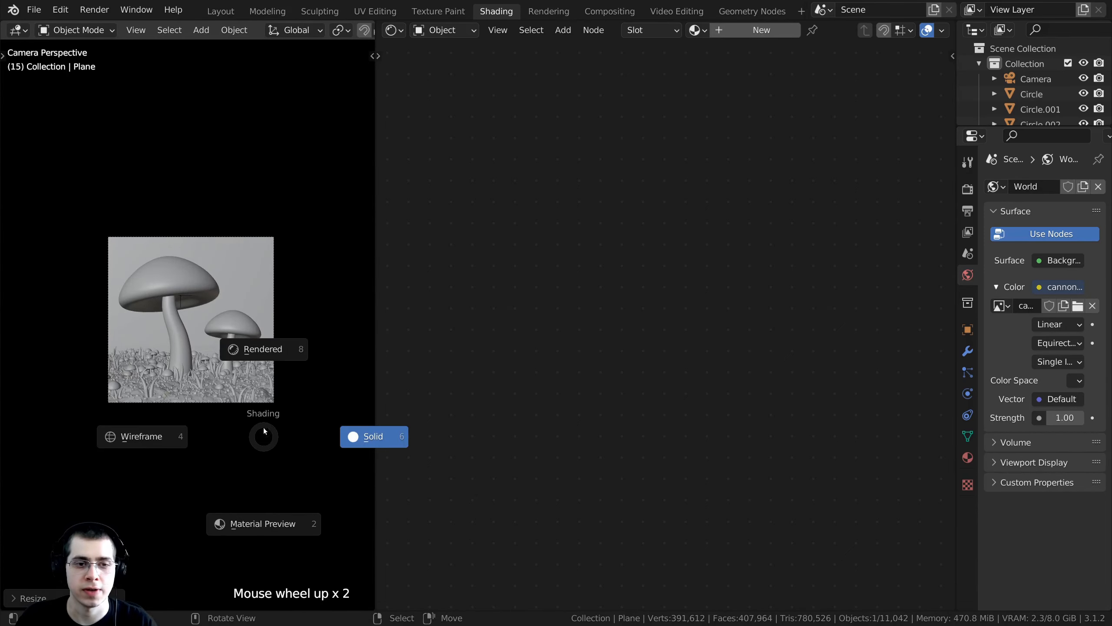
{"action": "left_click", "coordinate": [263, 352]}
{"action": "scroll", "coordinate": [264, 353], "scroll_direction": "down", "scroll_amount": 1}
{"action": "scroll", "coordinate": [264, 352], "scroll_direction": "up", "scroll_amount": 4}
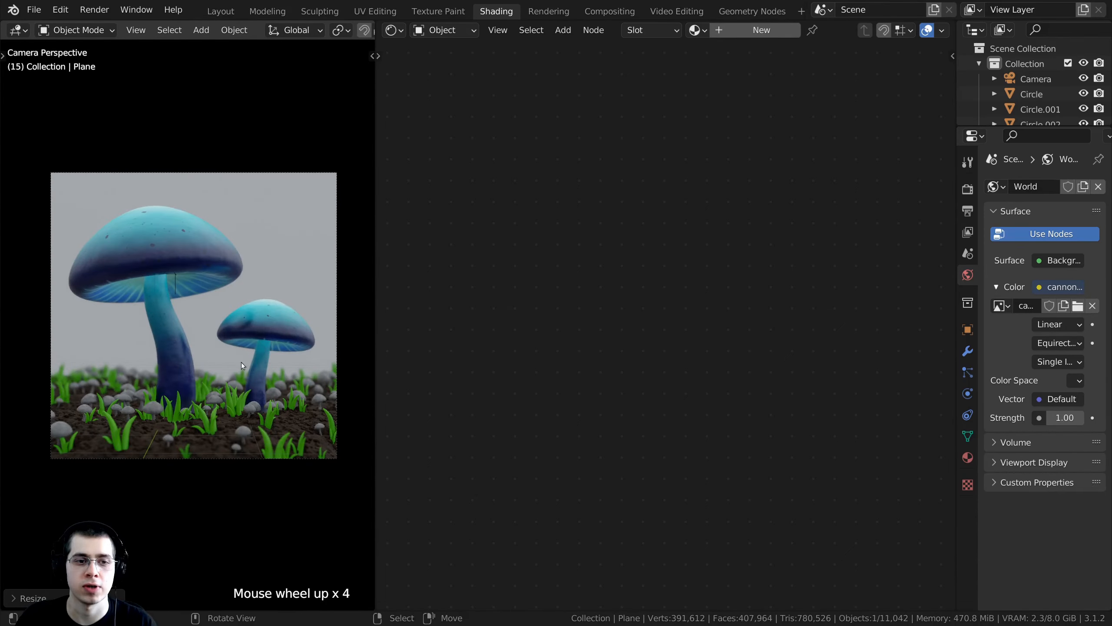
{"action": "key", "text": "KP_0"}
{"action": "scroll", "coordinate": [212, 358], "scroll_direction": "down", "scroll_amount": 5}
{"action": "key", "text": "KP_0"}
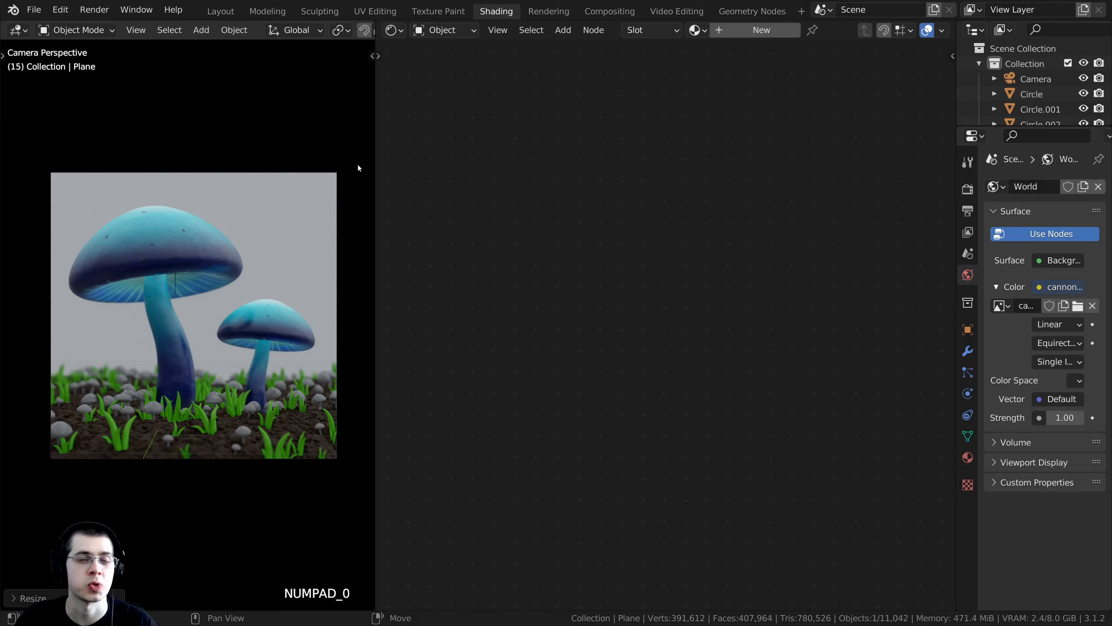
Give the plane a new material named Transparent.
{"action": "left_click", "coordinate": [753, 31]}
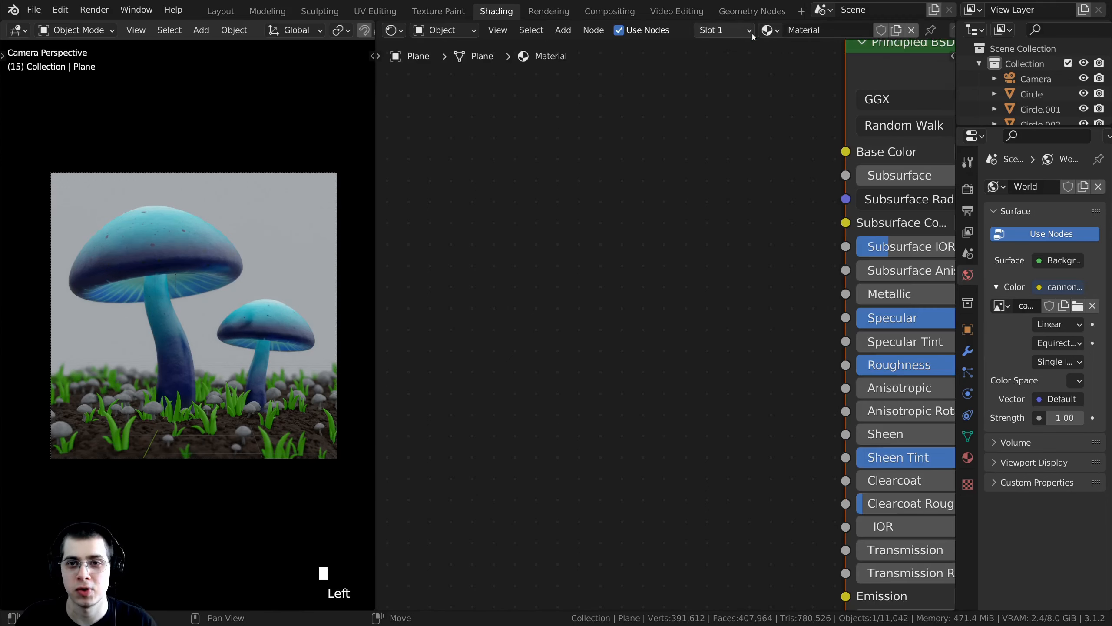
{"action": "double_click", "coordinate": [816, 30]}
{"action": "type", "text": "T"}
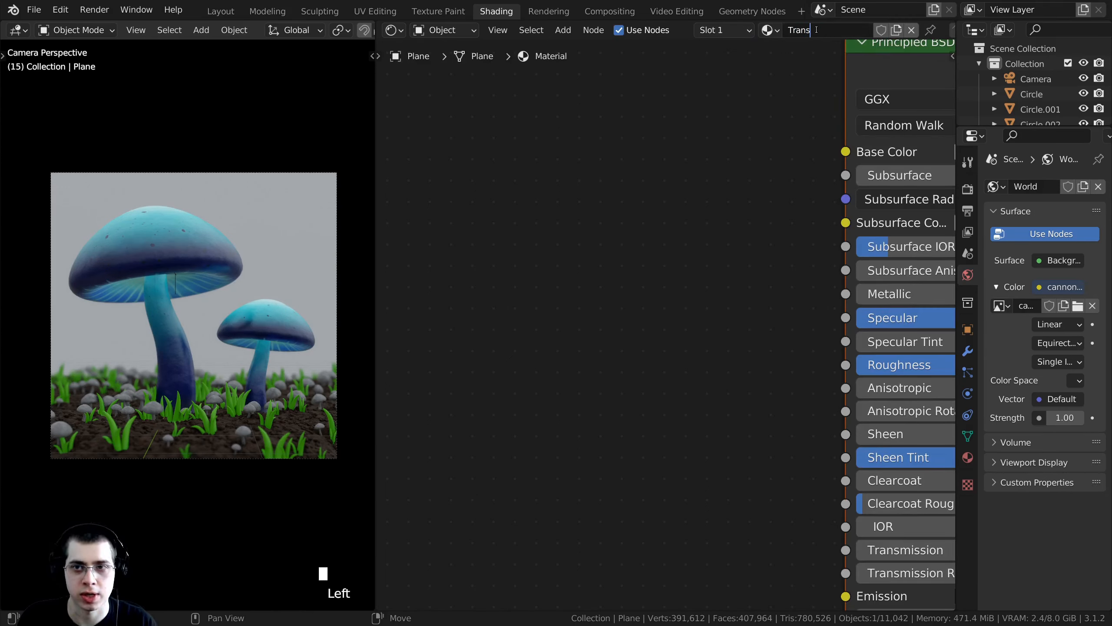
{"action": "type", "text": "rans"}
{"action": "type", "text": "parent"}
{"action": "key", "text": "Return"}
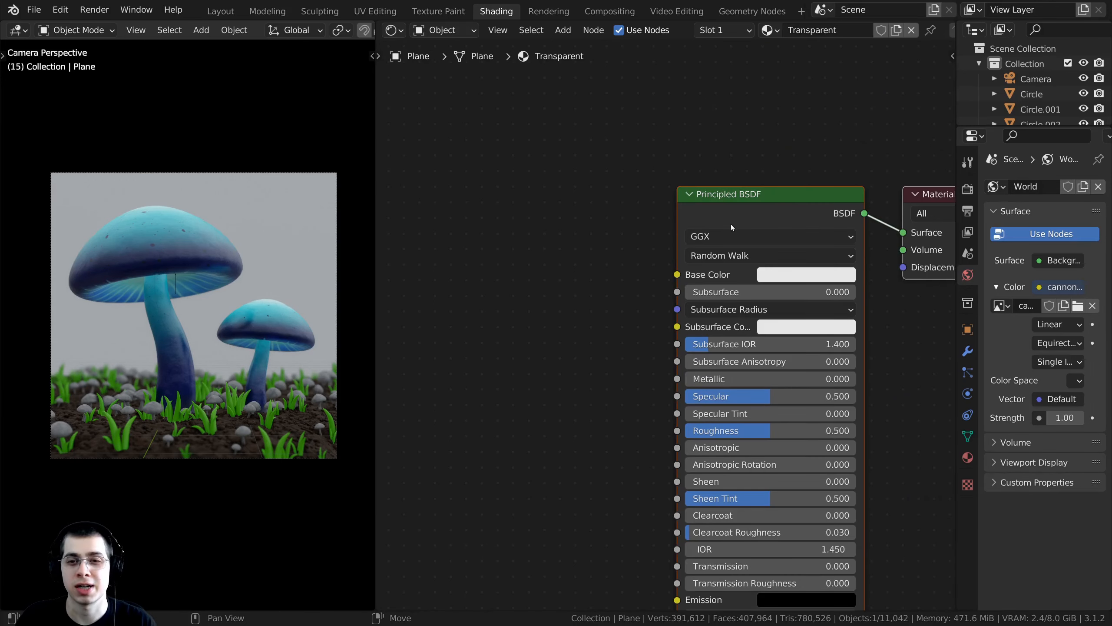
Replace the Principled BSDF with a Transparent BSDF connected to the Material Output's Surface.
{"action": "middle_click_drag", "start_coordinate": [731, 224], "coordinate": [586, 161]}
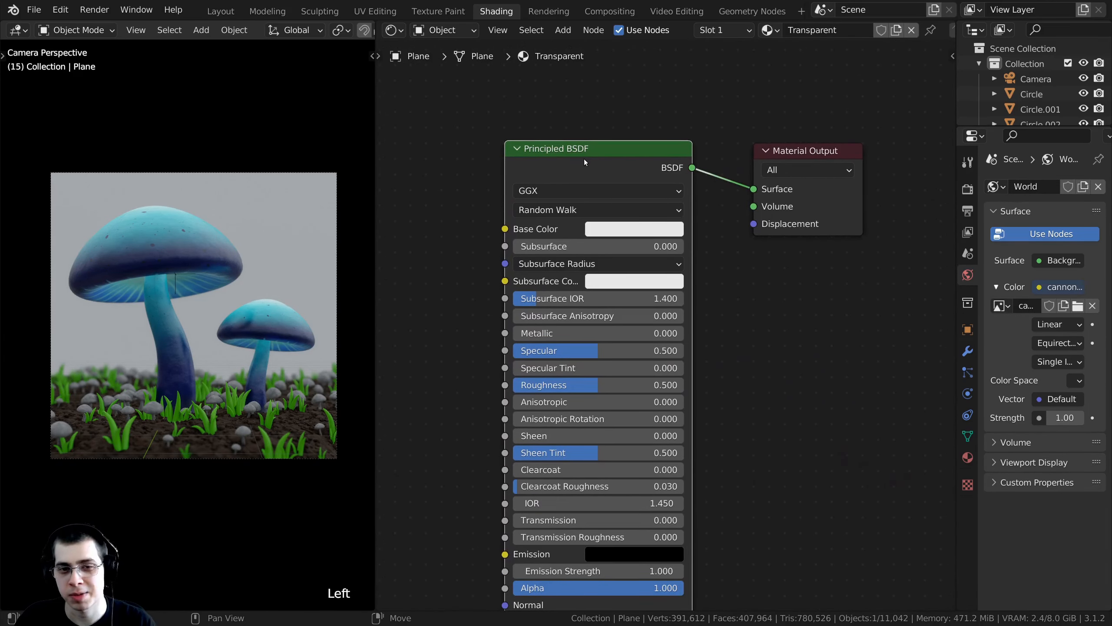
{"action": "key", "text": "x"}
{"action": "key", "text": "shift+a"}
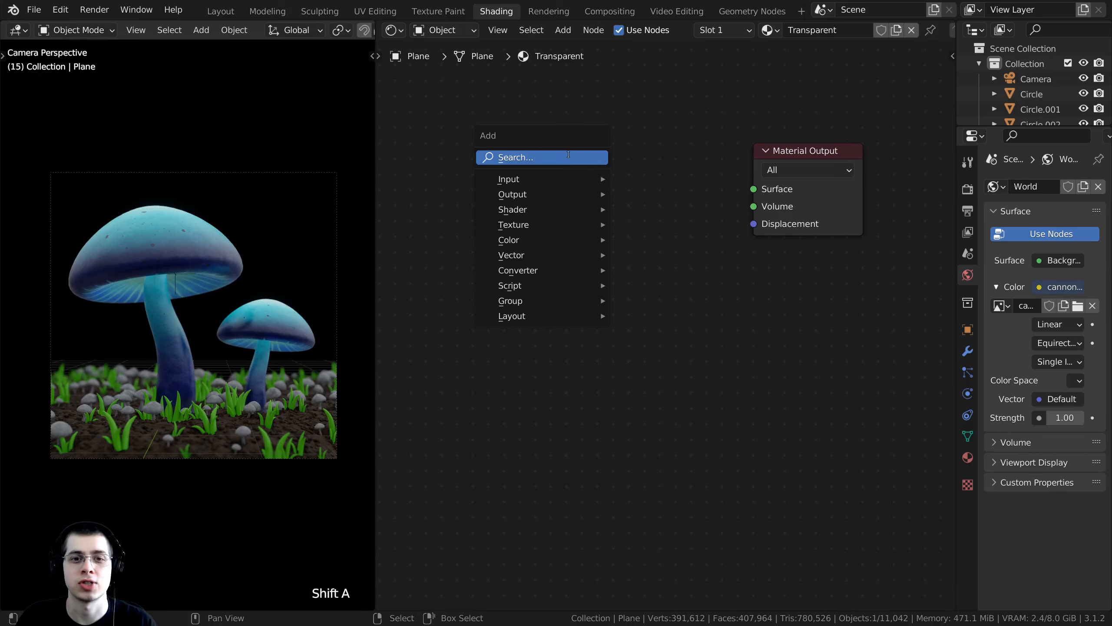
{"action": "left_click", "coordinate": [568, 157]}
{"action": "type", "text": "tra"}
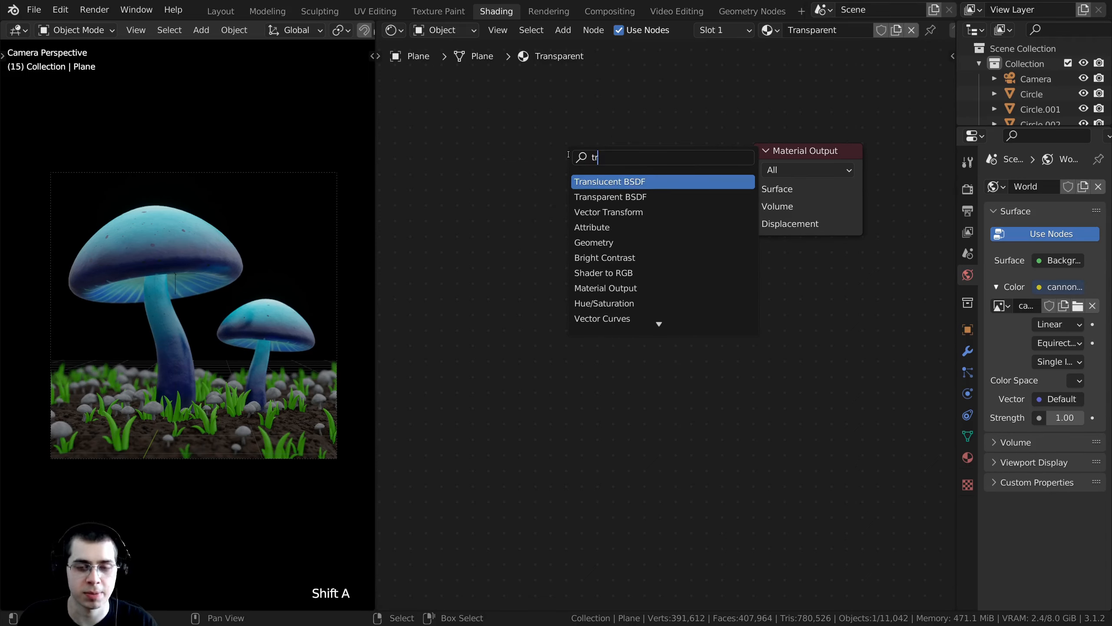
{"action": "left_click", "coordinate": [604, 200]}
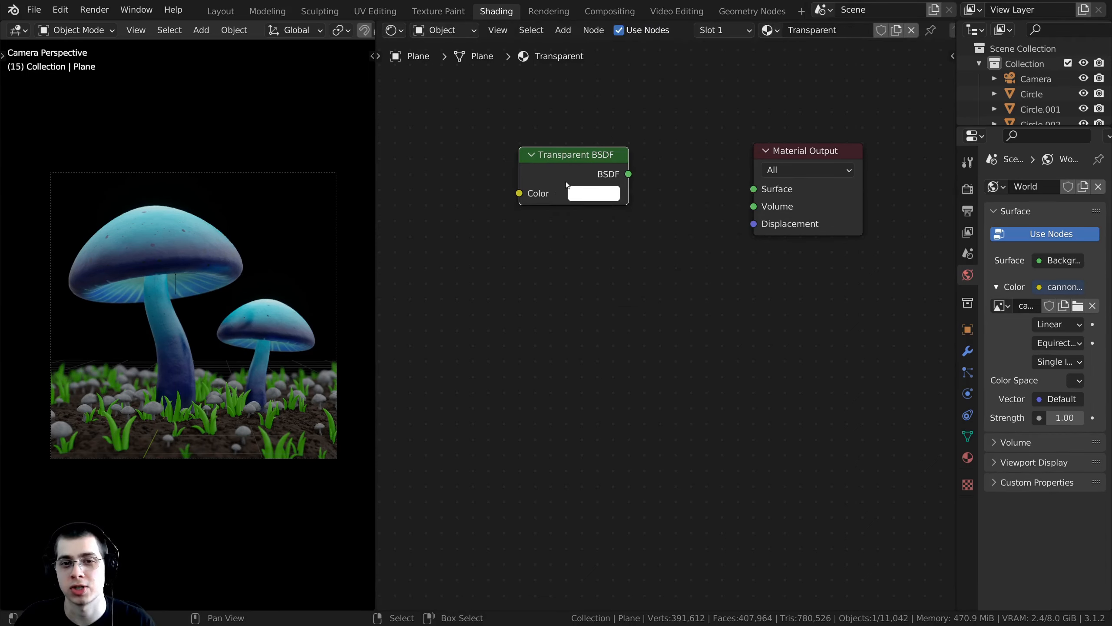
{"action": "left_click_drag", "start_coordinate": [629, 171], "coordinate": [750, 189]}
{"action": "left_click_drag", "start_coordinate": [573, 154], "coordinate": [575, 174]}
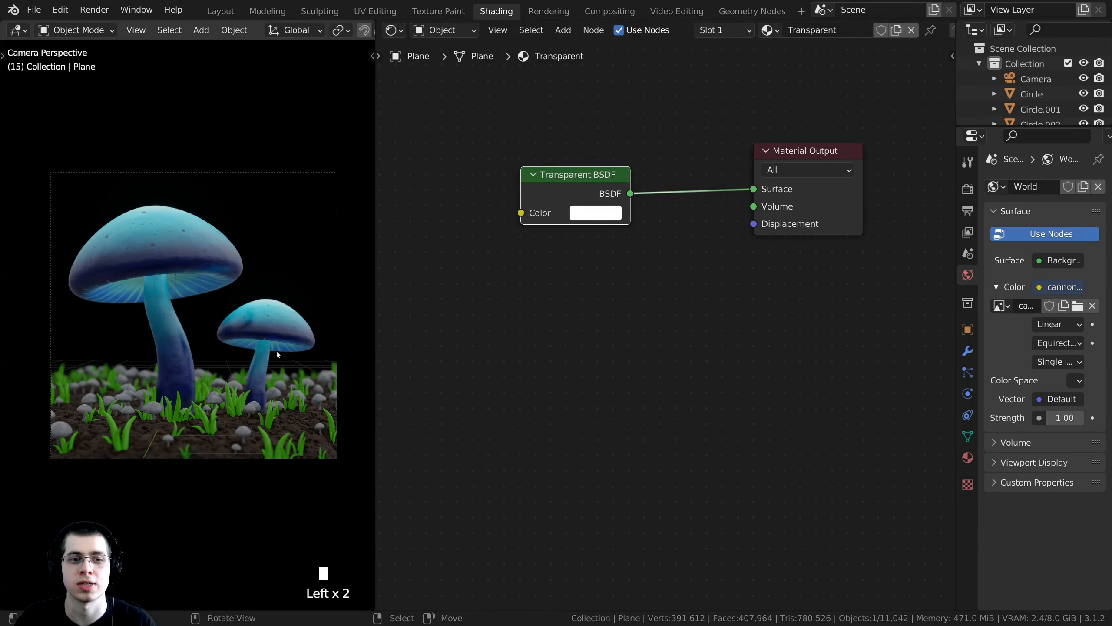
Open the Transparent material's properties.
{"action": "left_click", "coordinate": [961, 463]}
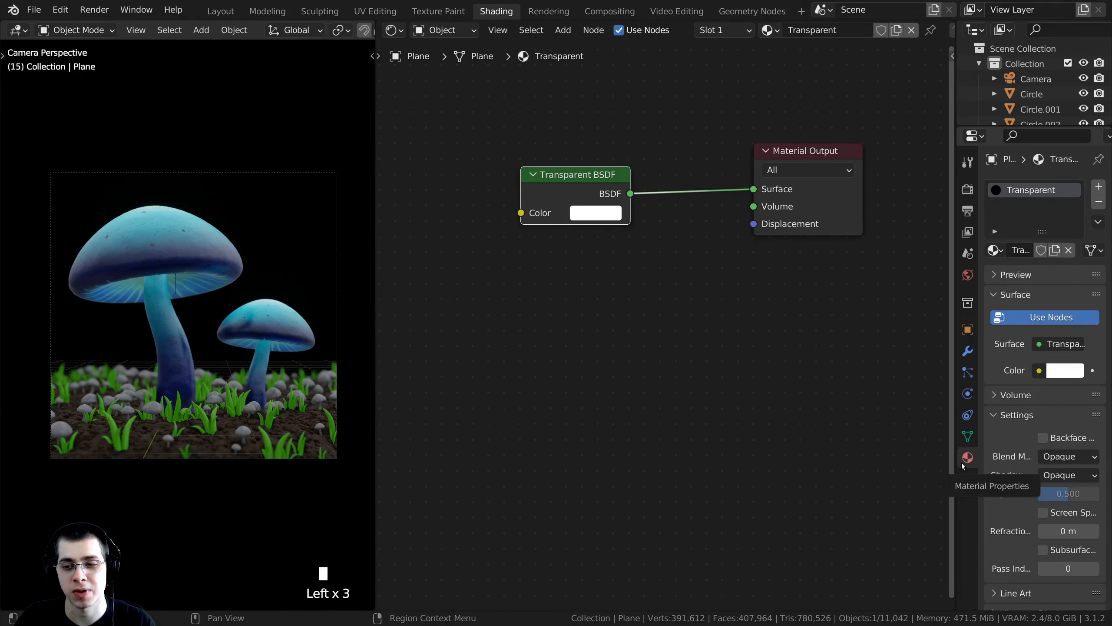
Set the Transparent material's Blend Mode and Shadow Mode to Alpha Hashed.
{"action": "left_click_drag", "start_coordinate": [955, 461], "coordinate": [892, 460]}
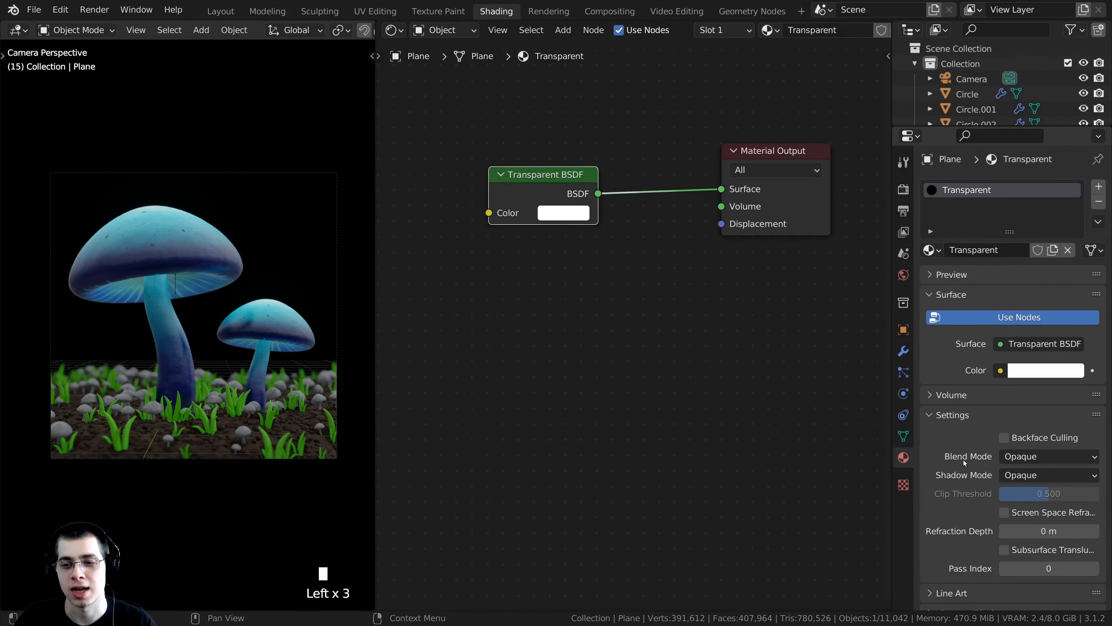
{"action": "left_click", "coordinate": [1026, 461]}
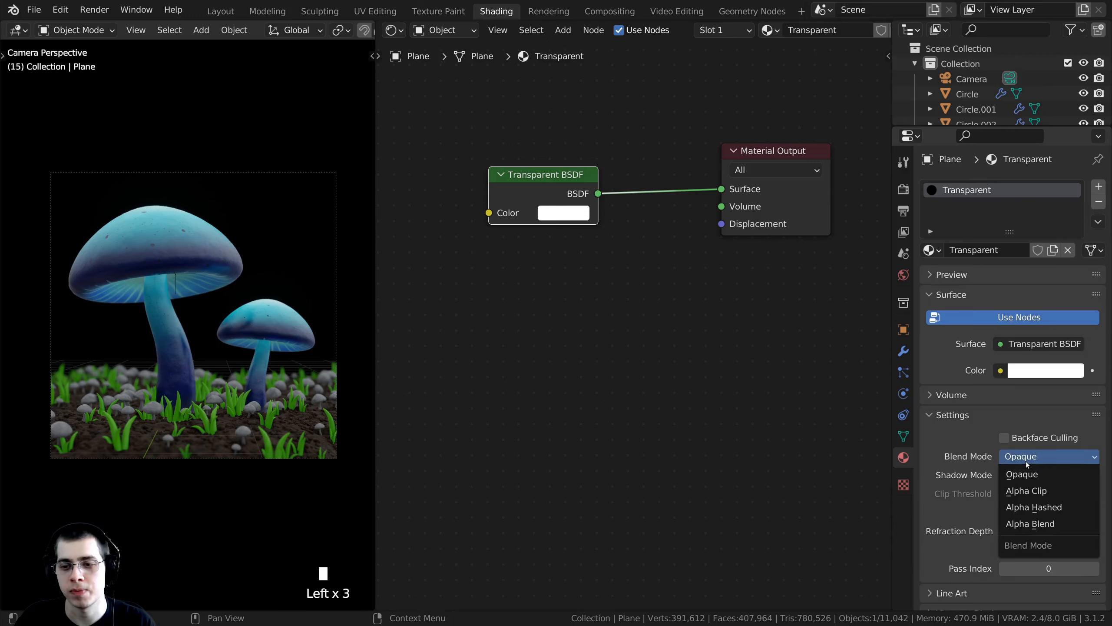
{"action": "left_click", "coordinate": [1034, 507]}
{"action": "left_click", "coordinate": [1033, 477]}
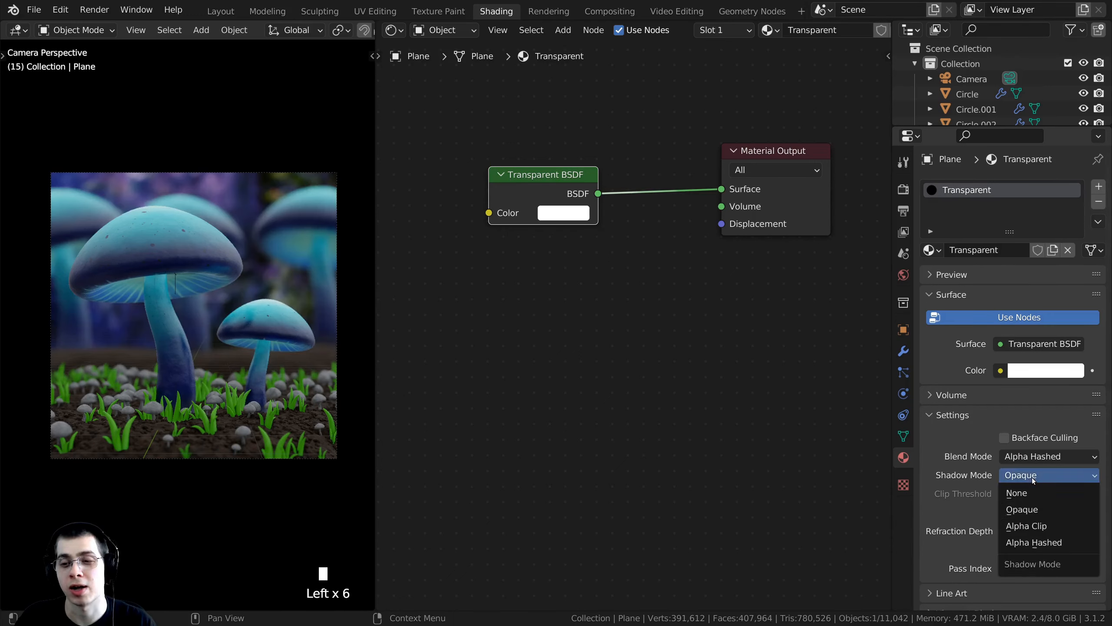
{"action": "left_click", "coordinate": [1034, 541]}
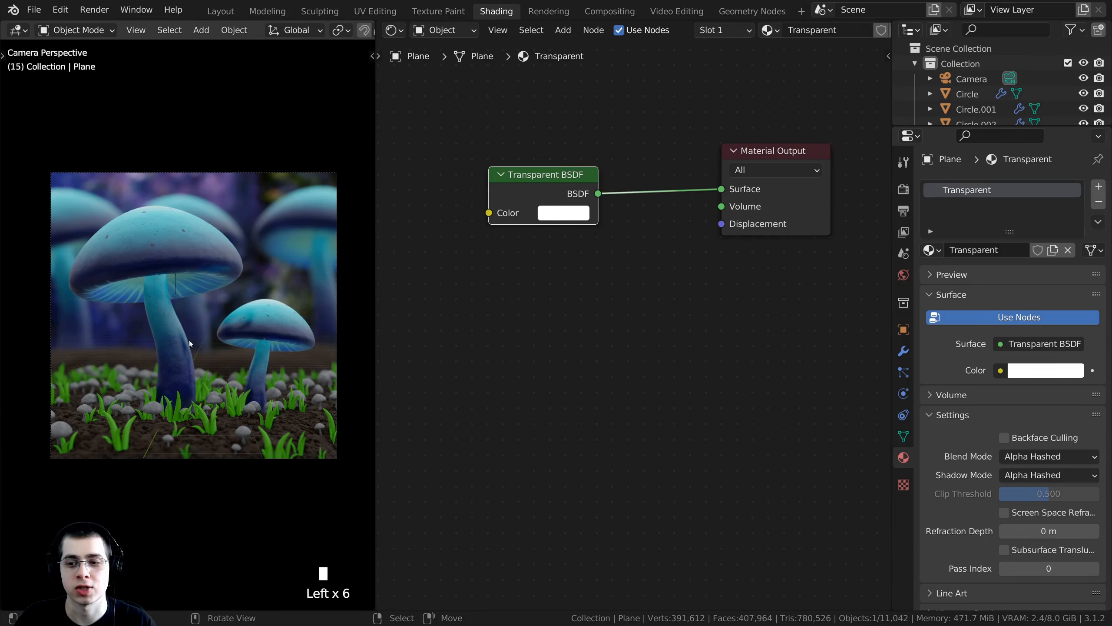
Darken the Transparent BSDF color from white to a neutral grey, with a value slightly below 0.21, to dim the background.
{"action": "middle_click_drag", "start_coordinate": [508, 200], "coordinate": [544, 307]}
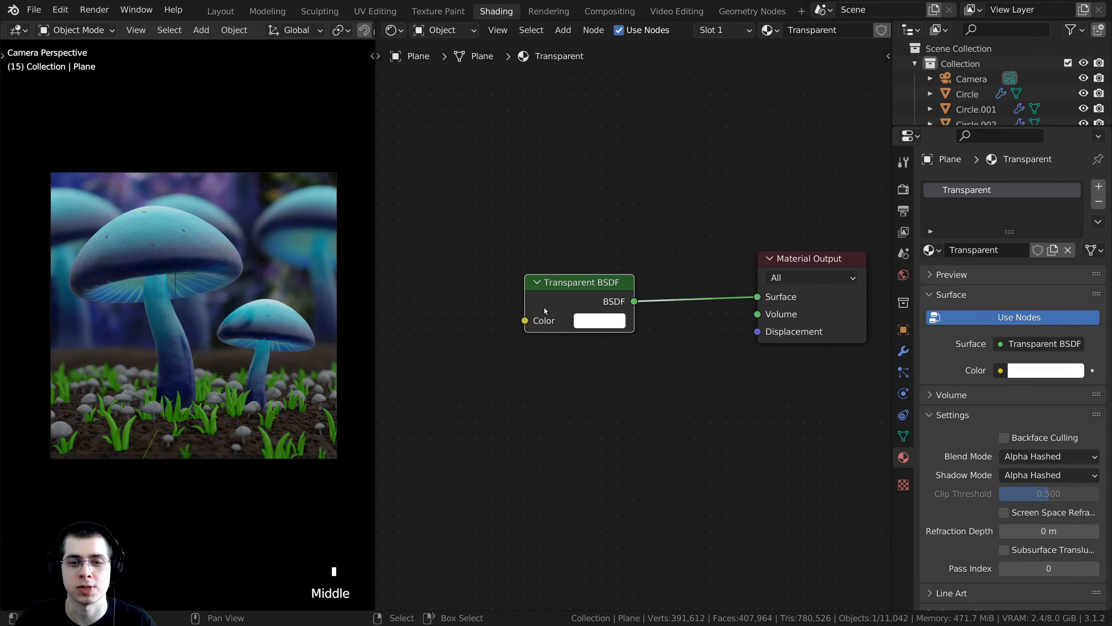
{"action": "left_click", "coordinate": [583, 320]}
{"action": "left_click_drag", "start_coordinate": [707, 196], "coordinate": [706, 143]}
{"action": "middle_click_drag", "start_coordinate": [220, 231], "coordinate": [219, 234], "text": "shift"}
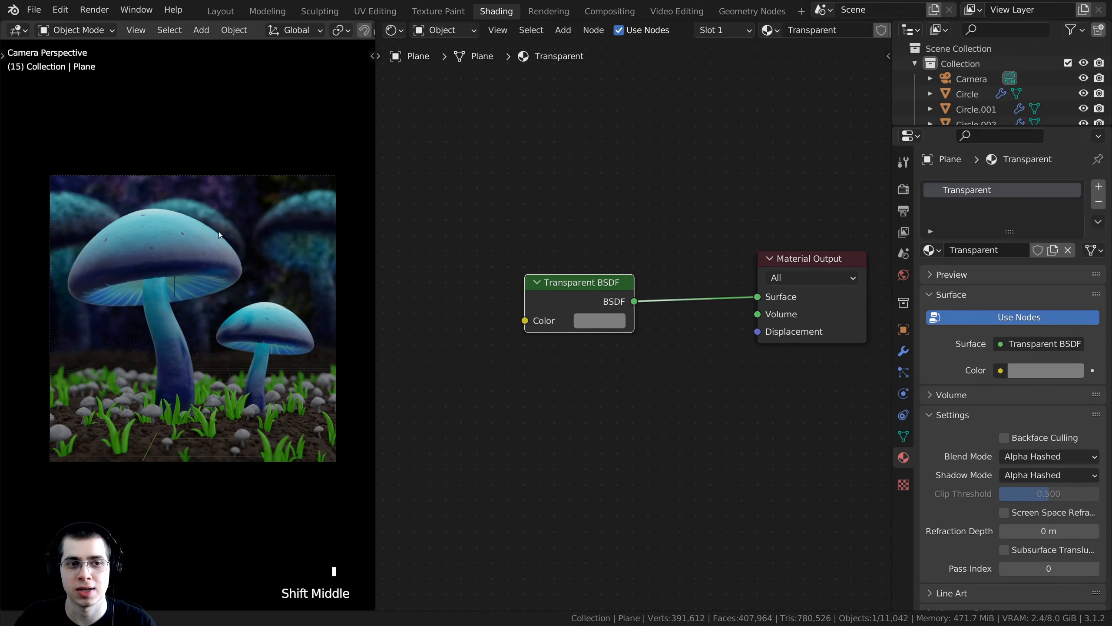
{"action": "scroll", "coordinate": [220, 235], "scroll_direction": "up", "scroll_amount": 2}
{"action": "left_click", "coordinate": [600, 320]}
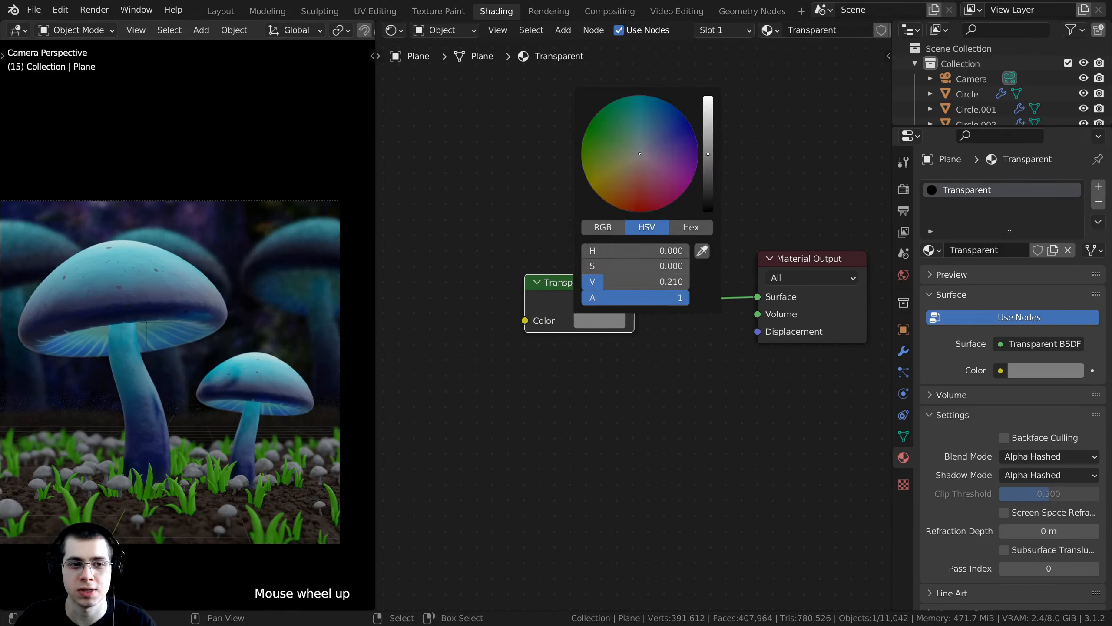
{"action": "left_click_drag", "start_coordinate": [708, 154], "coordinate": [708, 161]}
Widen the 3D viewport and add a spot light to the scene.
{"action": "middle_click_drag", "start_coordinate": [229, 207], "coordinate": [245, 236], "text": "shift"}
{"action": "scroll", "coordinate": [315, 255], "scroll_direction": "up", "scroll_amount": 3}
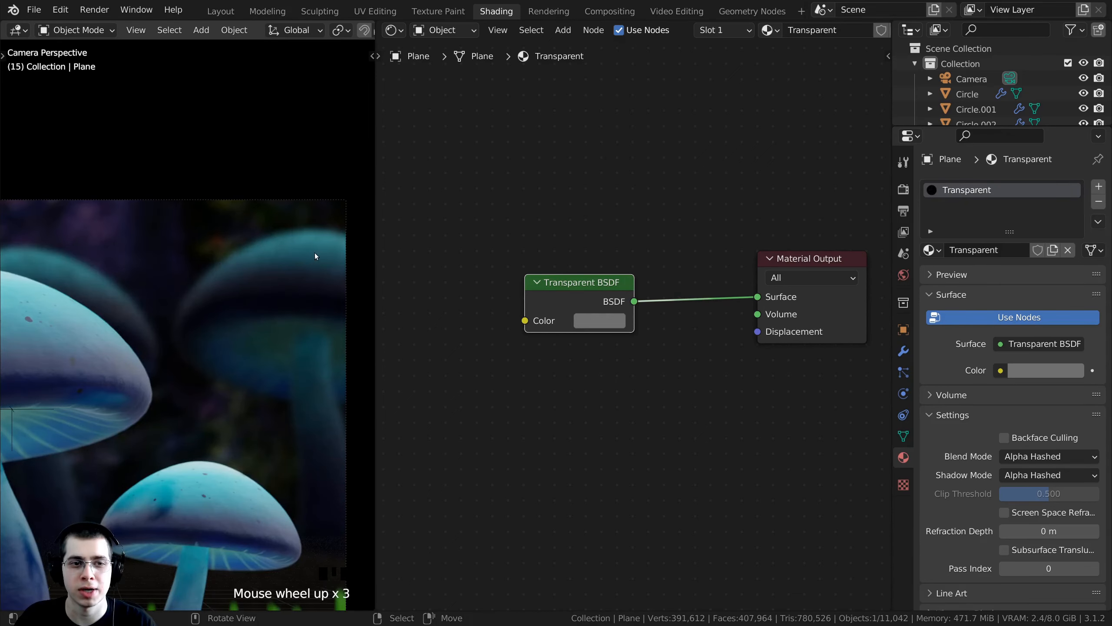
{"action": "scroll", "coordinate": [201, 268], "scroll_direction": "down", "scroll_amount": 3}
{"action": "middle_click_drag", "start_coordinate": [211, 300], "coordinate": [239, 263], "text": "shift"}
{"action": "left_click_drag", "start_coordinate": [375, 250], "coordinate": [615, 247]}
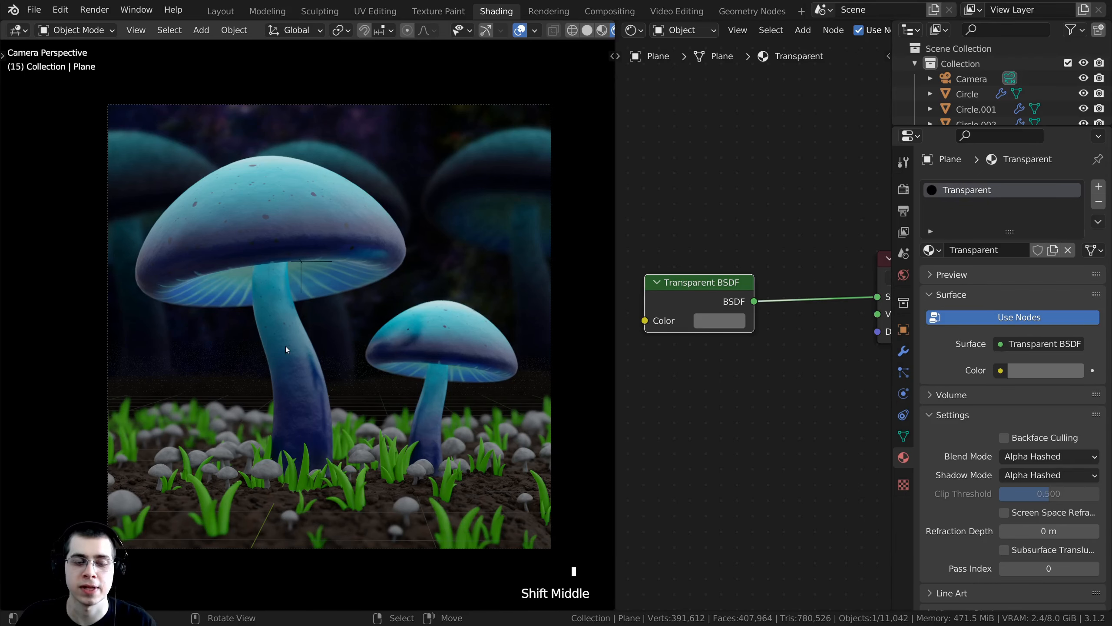
{"action": "middle_click_drag", "start_coordinate": [414, 151], "coordinate": [390, 142], "text": "shift"}
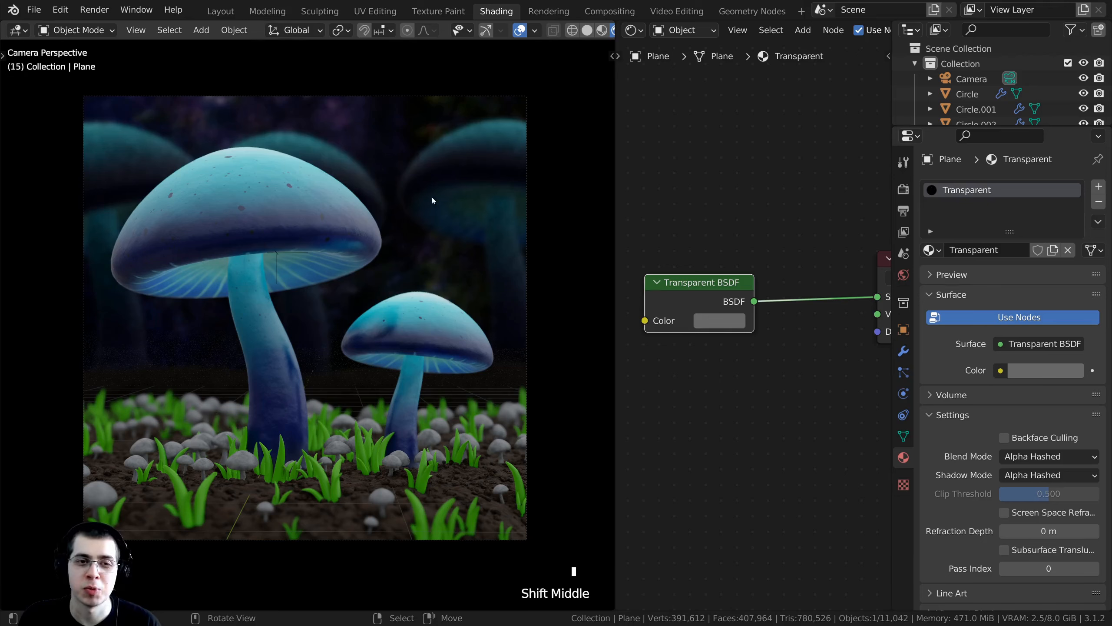
{"action": "key", "text": "shift+a"}
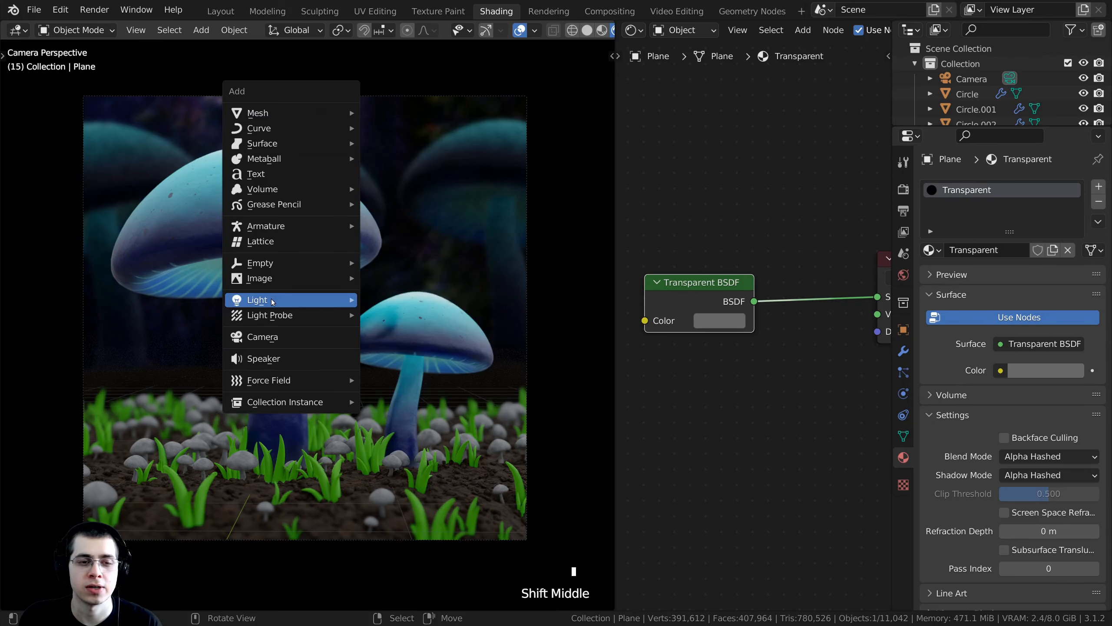
{"action": "mouse_move", "coordinate": [315, 300]}
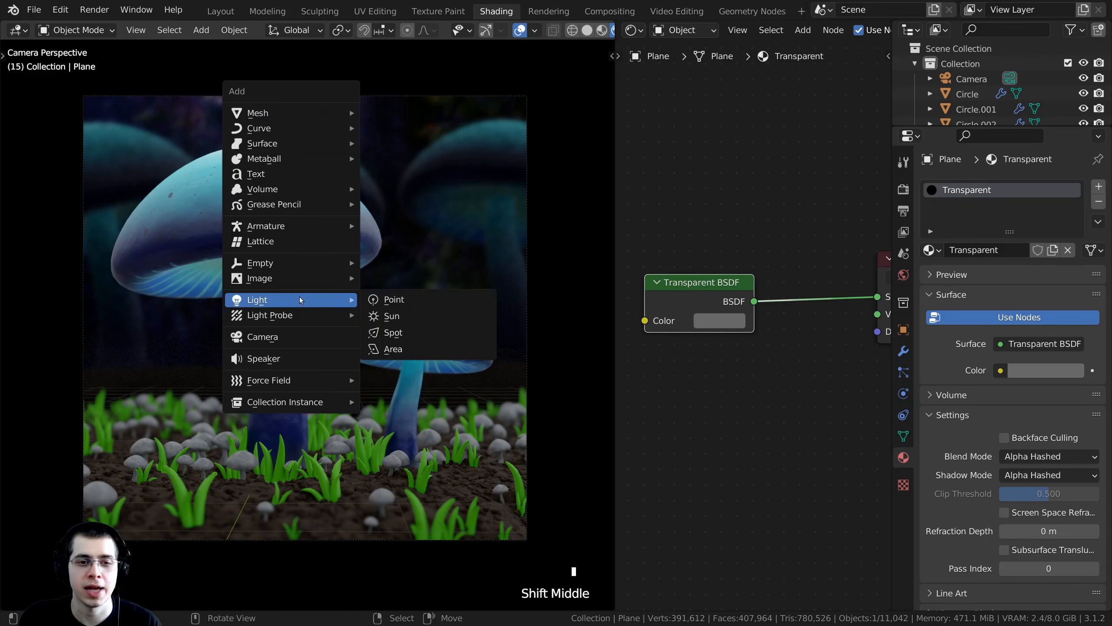
{"action": "left_click", "coordinate": [413, 331]}
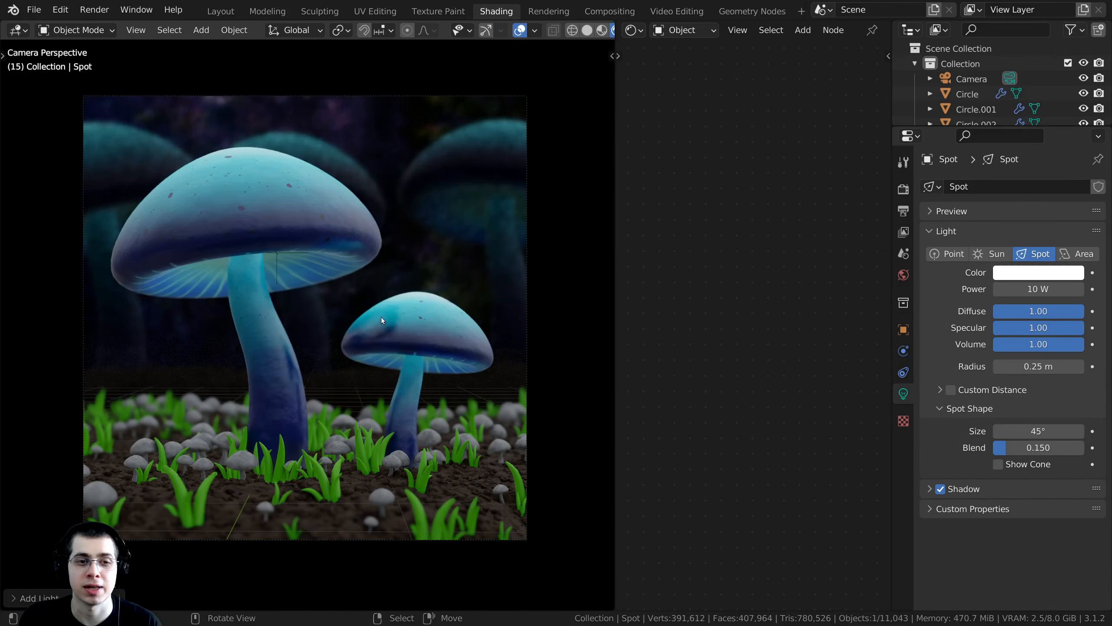
Switch to the Layout workspace, use solid shading and widen the 3D viewport.
{"action": "left_click", "coordinate": [220, 11]}
{"action": "key", "text": "z"}
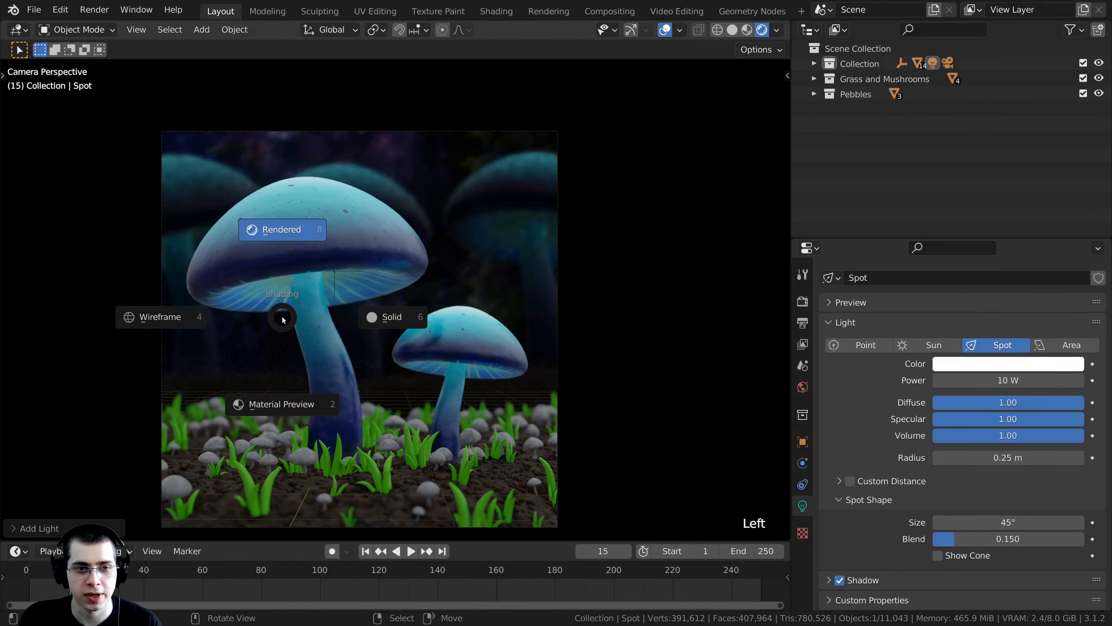
{"action": "left_click", "coordinate": [390, 327]}
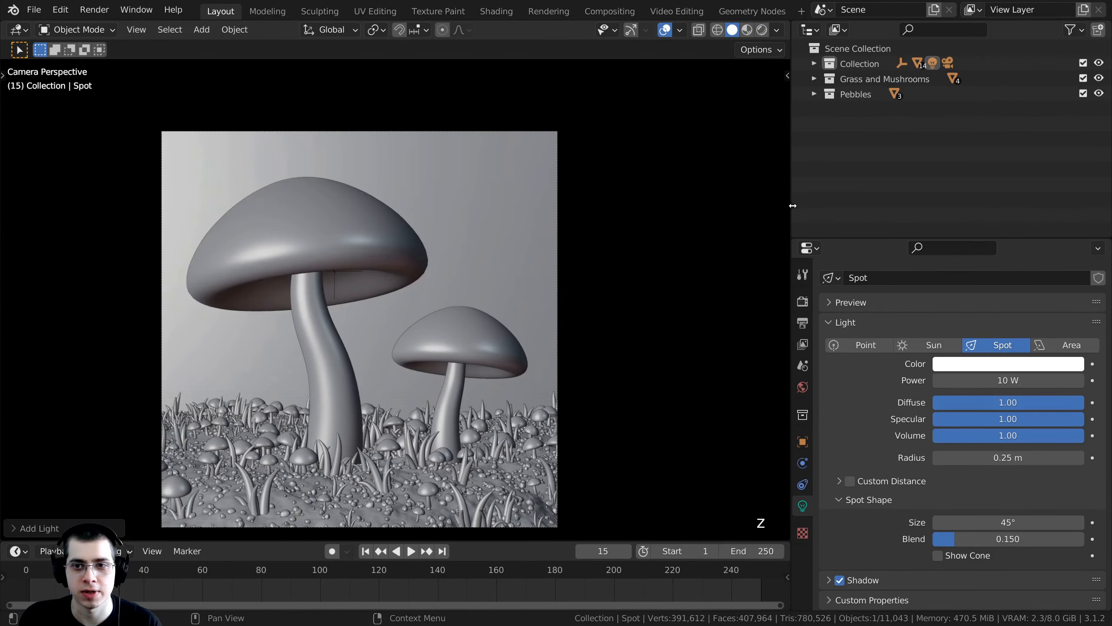
{"action": "left_click_drag", "start_coordinate": [793, 206], "coordinate": [984, 205]}
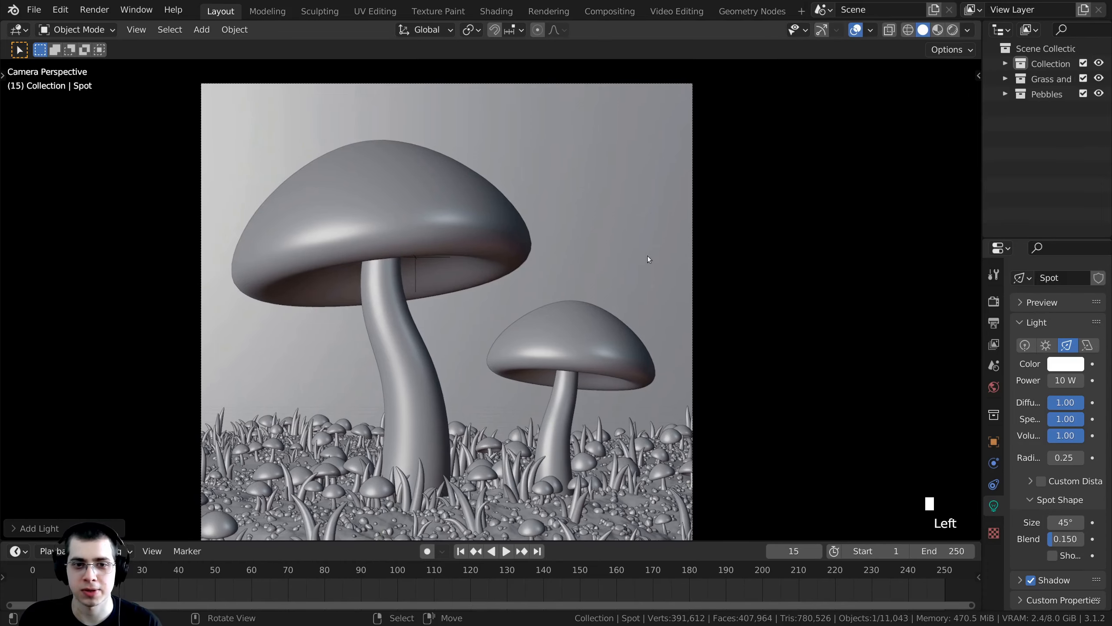
Raise the spot light high above the ground beside the mushrooms and rotate it so its cone points towards them.
{"action": "scroll", "coordinate": [589, 296], "scroll_direction": "down", "scroll_amount": 4}
{"action": "middle_click_drag", "start_coordinate": [589, 296], "coordinate": [602, 290]}
{"action": "scroll", "coordinate": [575, 360], "scroll_direction": "up", "scroll_amount": 2}
{"action": "middle_click_drag", "start_coordinate": [575, 360], "coordinate": [565, 369]}
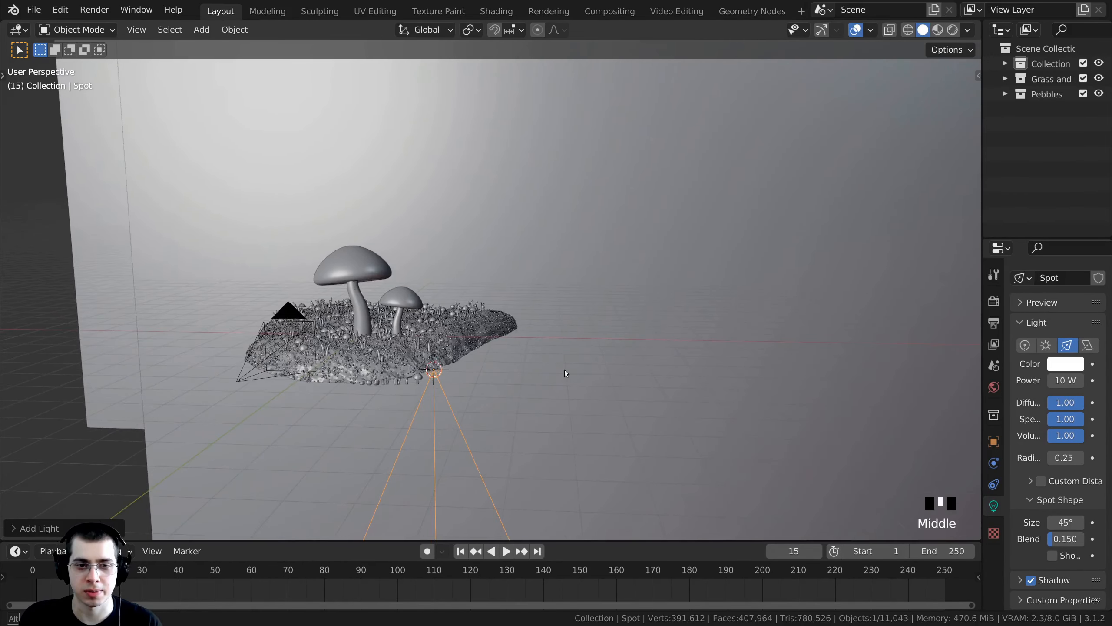
{"action": "key", "text": "g"}
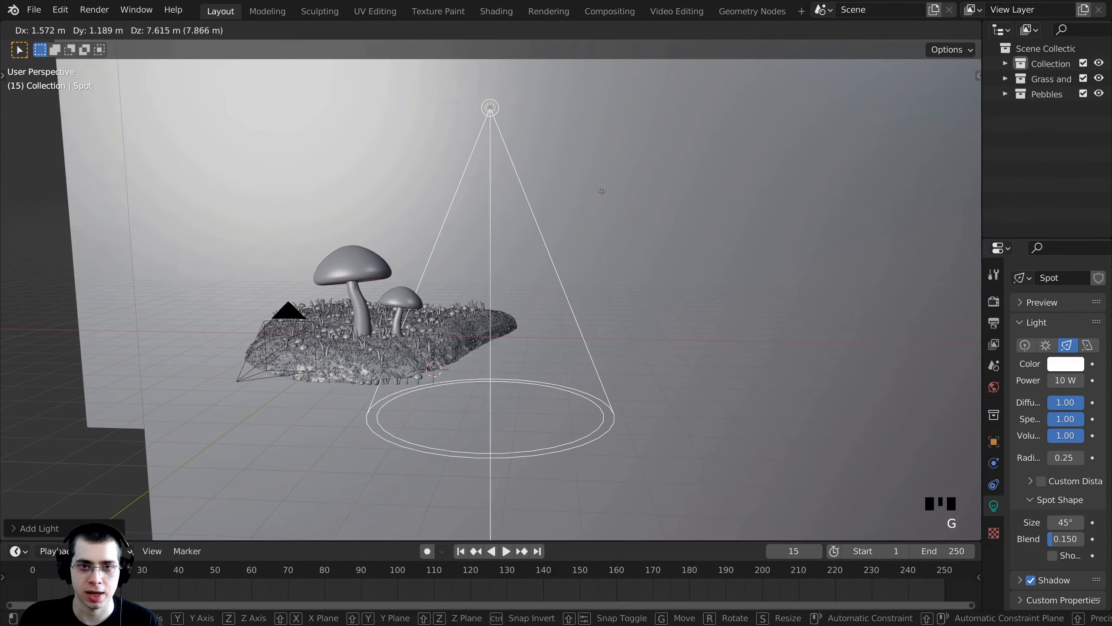
{"action": "left_click", "coordinate": [604, 193]}
{"action": "key", "text": "r"}
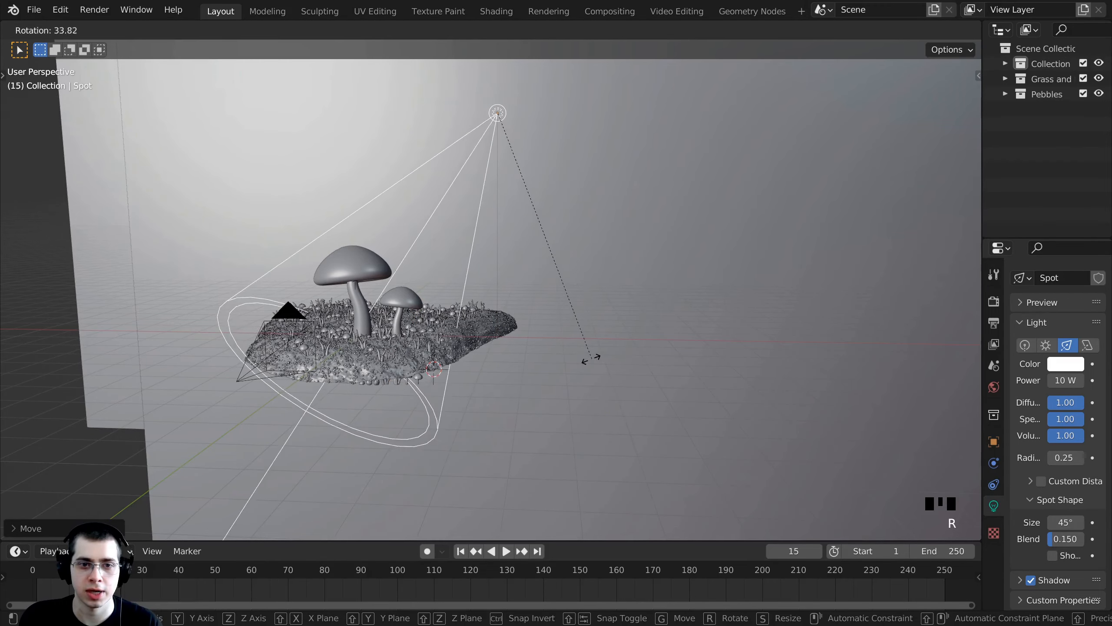
{"action": "left_click", "coordinate": [563, 362]}
Reposition the spot light around the mushrooms, adjusting its placement from different viewing angles.
{"action": "middle_click_drag", "start_coordinate": [563, 360], "coordinate": [684, 406]}
{"action": "key", "text": "KP_Decimal"}
{"action": "scroll", "coordinate": [629, 366], "scroll_direction": "down", "scroll_amount": 8}
{"action": "scroll", "coordinate": [684, 406], "scroll_direction": "up", "scroll_amount": 2}
{"action": "key", "text": "g"}
{"action": "left_click", "coordinate": [714, 361]}
{"action": "middle_click_drag", "start_coordinate": [713, 361], "coordinate": [723, 318]}
{"action": "middle_click_drag", "start_coordinate": [475, 158], "coordinate": [514, 241]}
{"action": "key", "text": "g"}
{"action": "left_click", "coordinate": [575, 267]}
Rotate the spot light to aim its cone at the mushrooms and fine-tune its position.
{"action": "middle_click_drag", "start_coordinate": [576, 267], "coordinate": [401, 192]}
{"action": "key", "text": "r"}
{"action": "left_click", "coordinate": [503, 272]}
{"action": "key", "text": "g"}
{"action": "left_click", "coordinate": [542, 272]}
{"action": "middle_click_drag", "start_coordinate": [542, 272], "coordinate": [613, 416], "text": "shift"}
{"action": "scroll", "coordinate": [552, 271], "scroll_direction": "up", "scroll_amount": 1}
Show the rendered scene through the camera and widen the properties area for the spot light's settings.
{"action": "key", "text": "KP_0"}
{"action": "middle_click_drag", "start_coordinate": [534, 394], "coordinate": [528, 401], "text": "shift"}
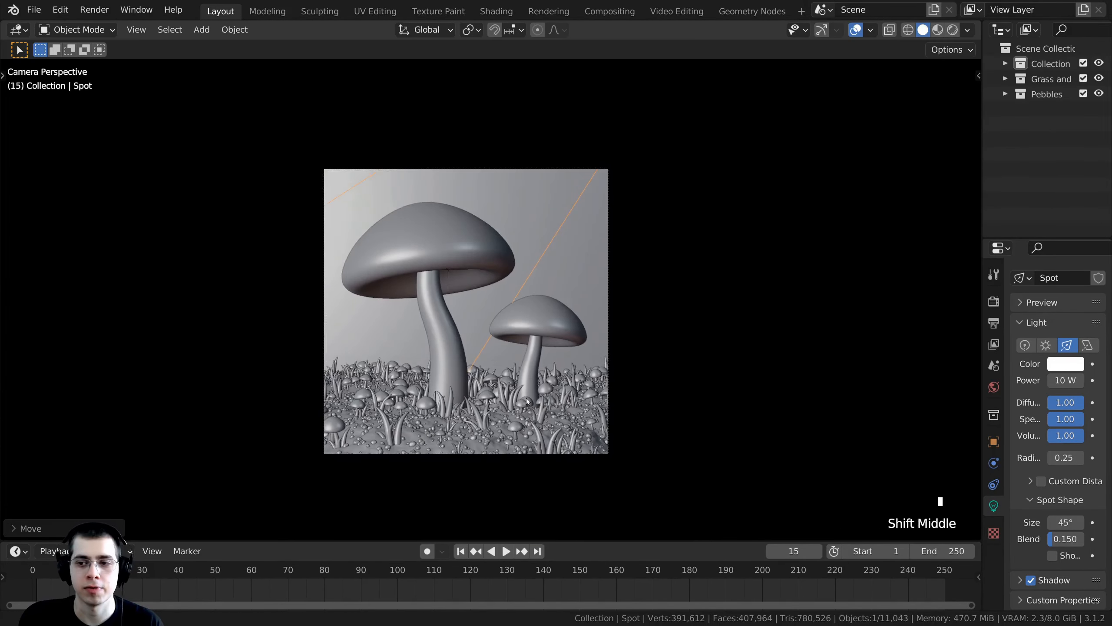
{"action": "key", "text": "z"}
{"action": "left_click", "coordinate": [509, 342]}
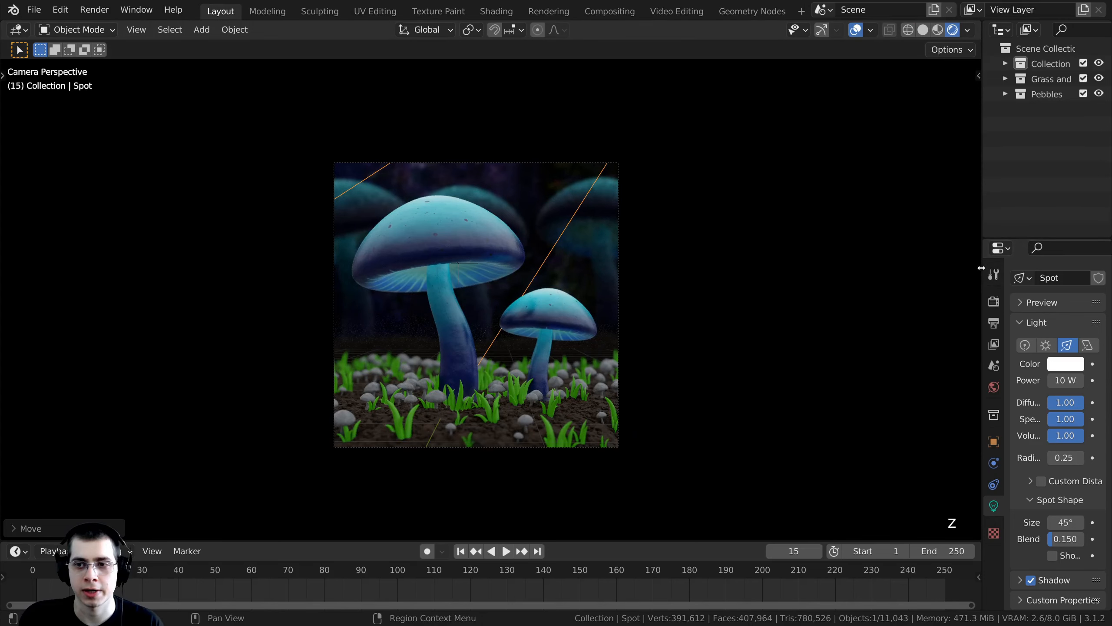
{"action": "left_click_drag", "start_coordinate": [981, 267], "coordinate": [791, 270]}
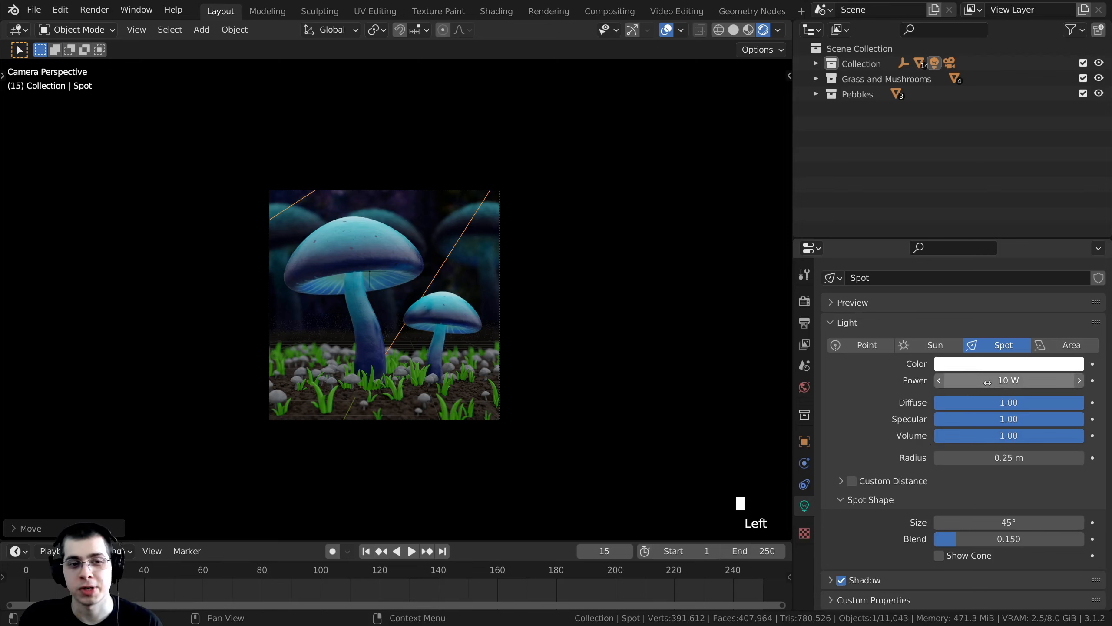
Set the spot light's power to 5000 W.
{"action": "left_click_drag", "start_coordinate": [987, 382], "coordinate": [1045, 383]}
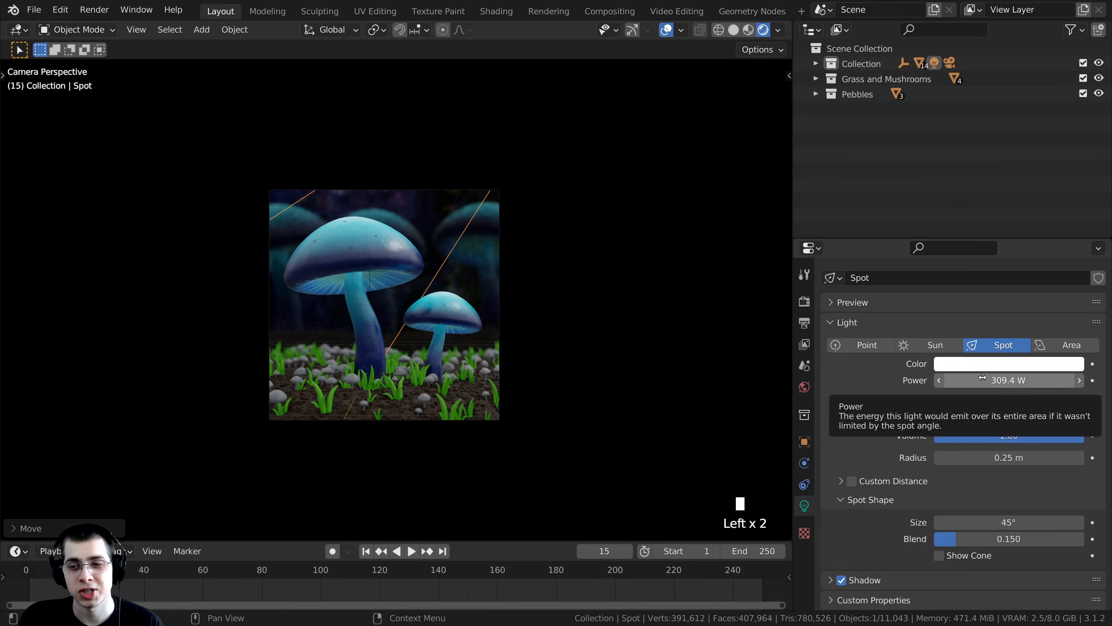
{"action": "left_click", "coordinate": [992, 379]}
{"action": "type", "text": "500"}
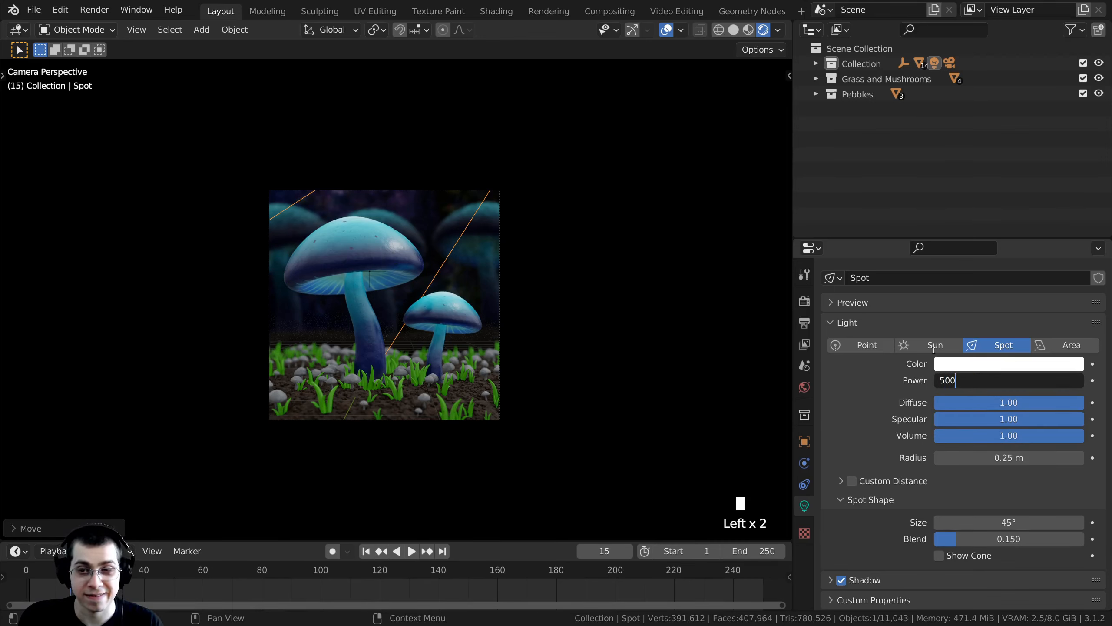
{"action": "type", "text": "0"}
{"action": "key", "text": "Return"}
Tint the spot light with a light blue color, hex 71D2FF.
{"action": "scroll", "coordinate": [415, 231], "scroll_direction": "up", "scroll_amount": 2}
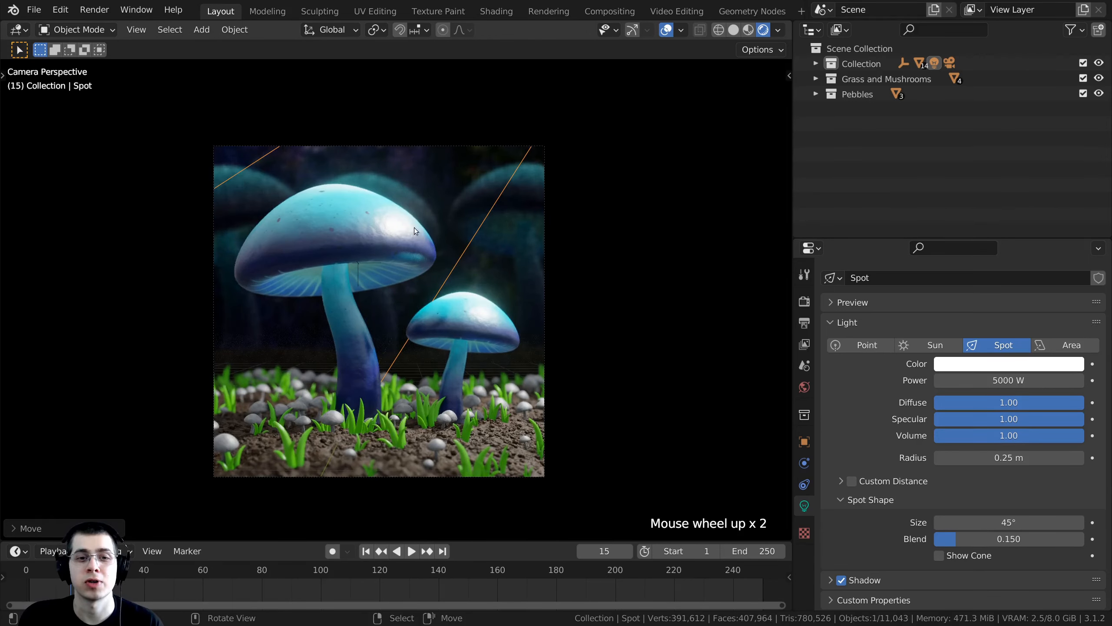
{"action": "left_click", "coordinate": [955, 366]}
{"action": "left_click", "coordinate": [954, 366]}
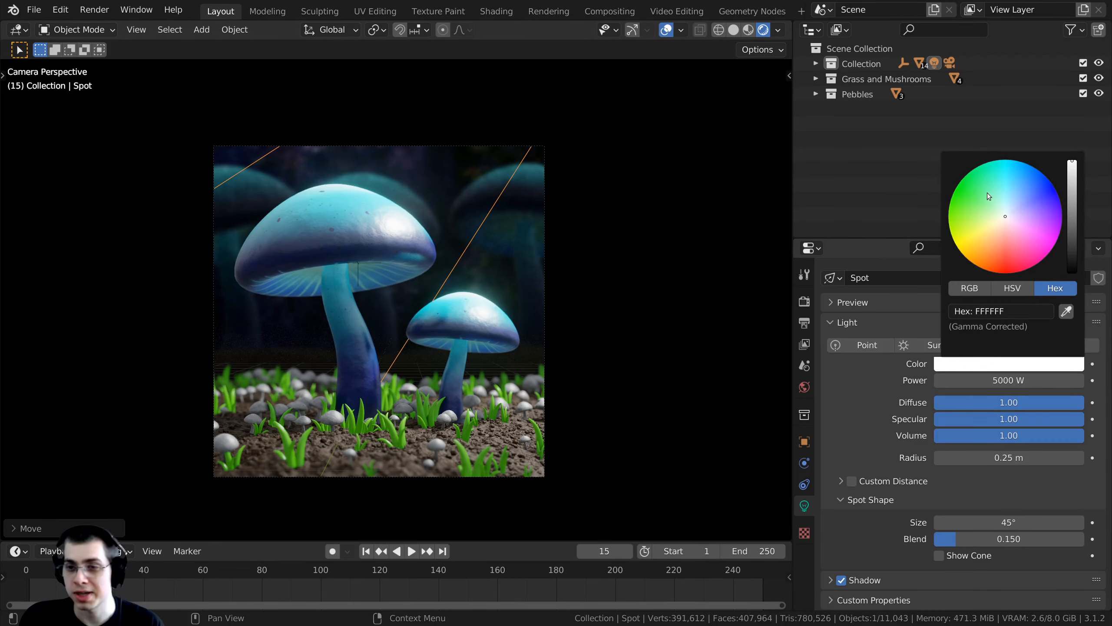
{"action": "left_click_drag", "start_coordinate": [1006, 216], "coordinate": [1015, 186]}
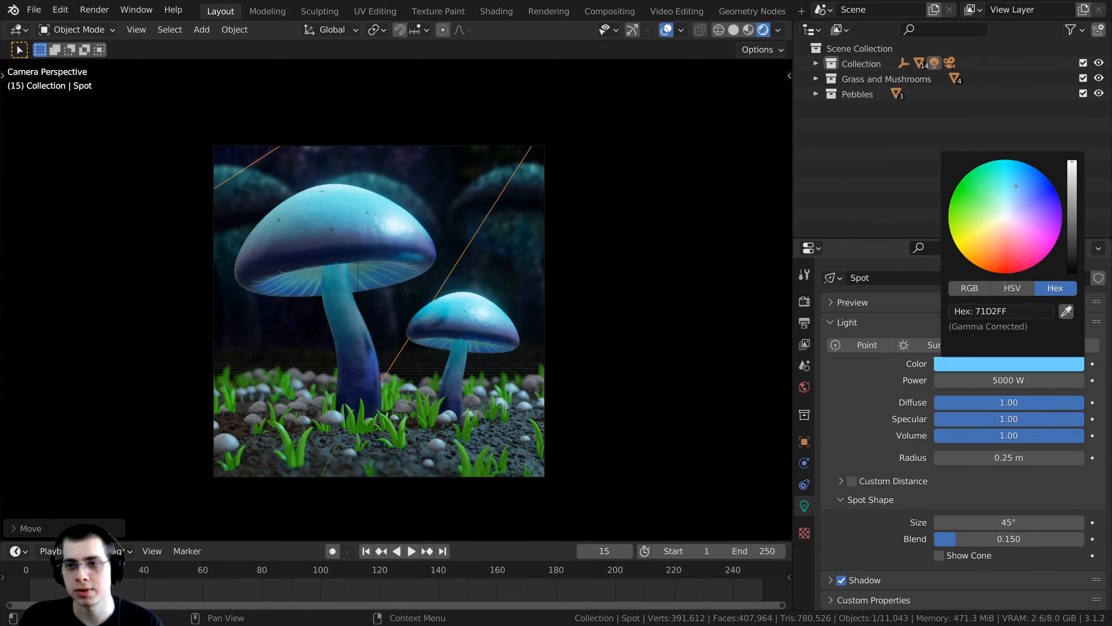
{"action": "middle_click_drag", "start_coordinate": [458, 286], "coordinate": [506, 309], "text": "shift"}
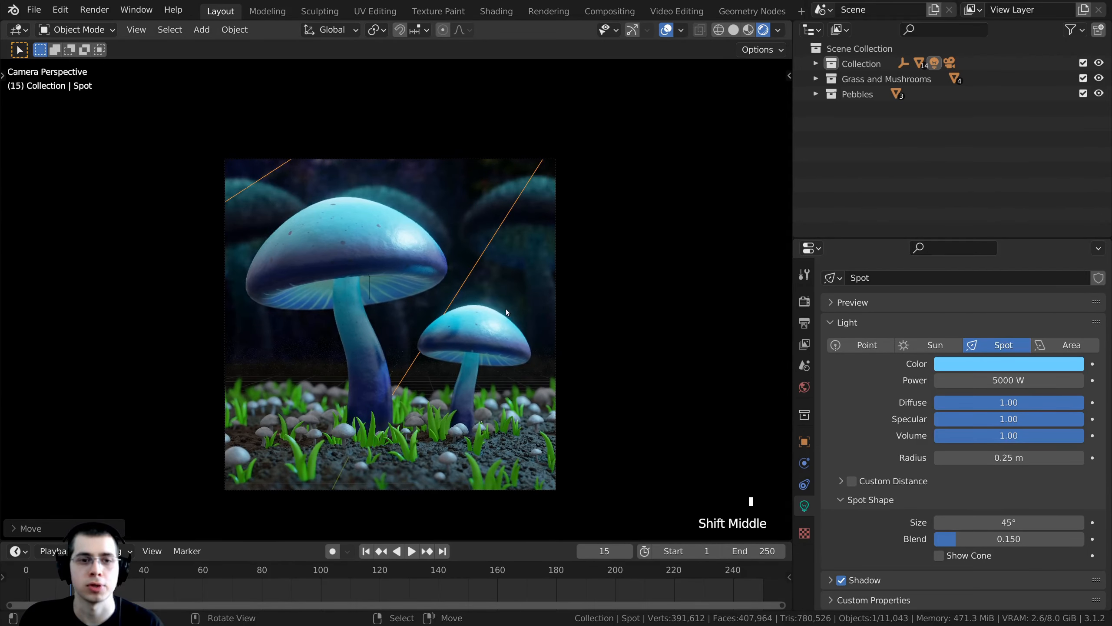
{"action": "scroll", "coordinate": [415, 84], "scroll_direction": "up", "scroll_amount": 1}
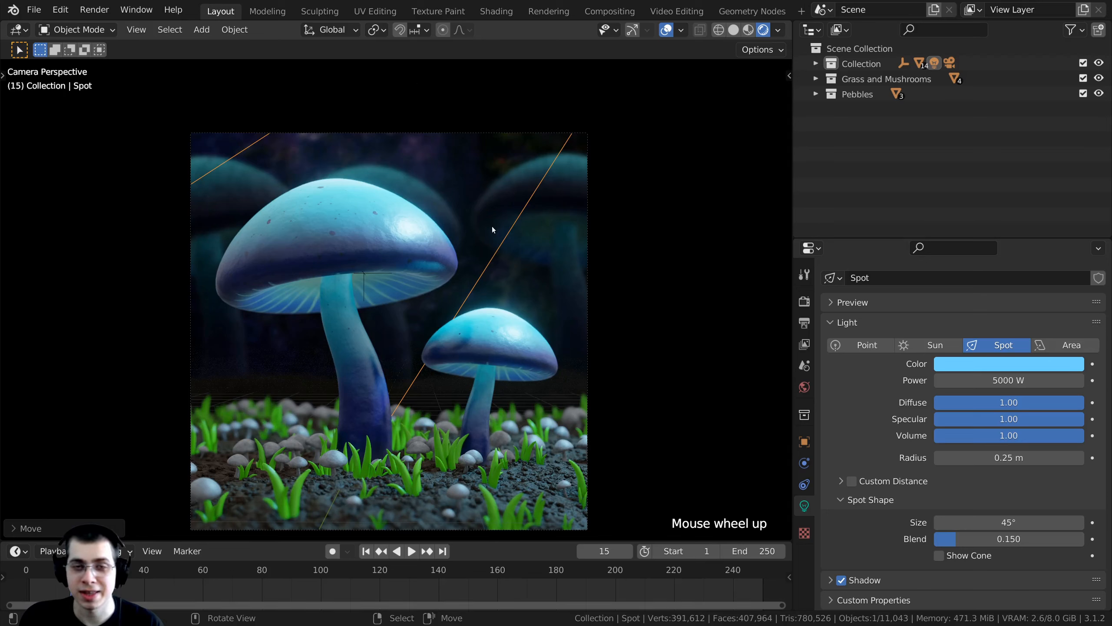
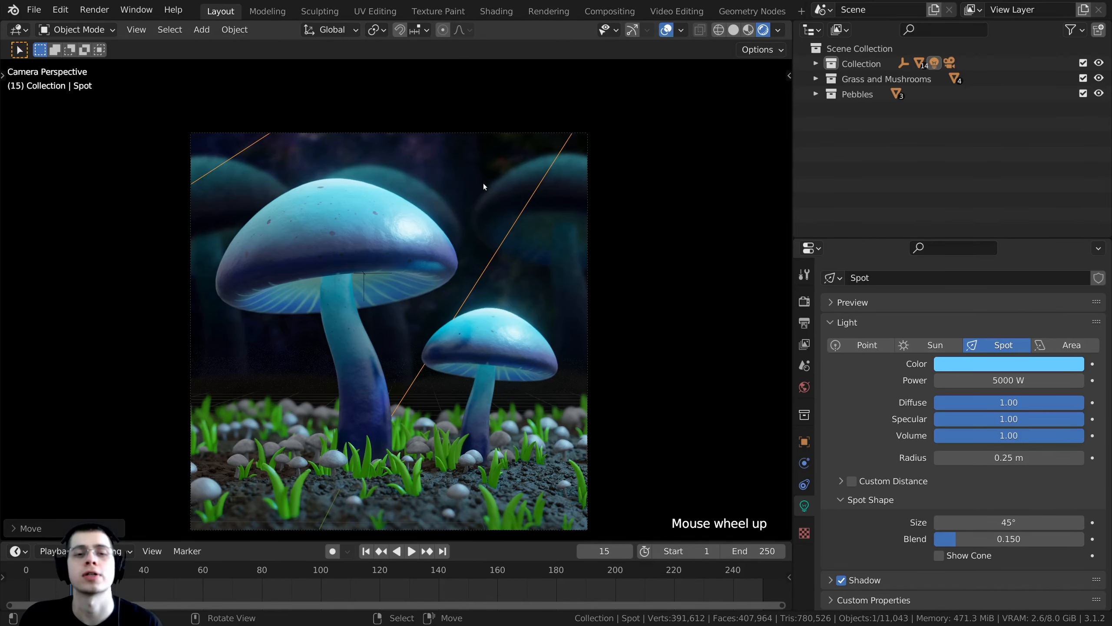
Switch the viewport to solid shading and add a circle mesh to the scene.
{"action": "key", "text": "z"}
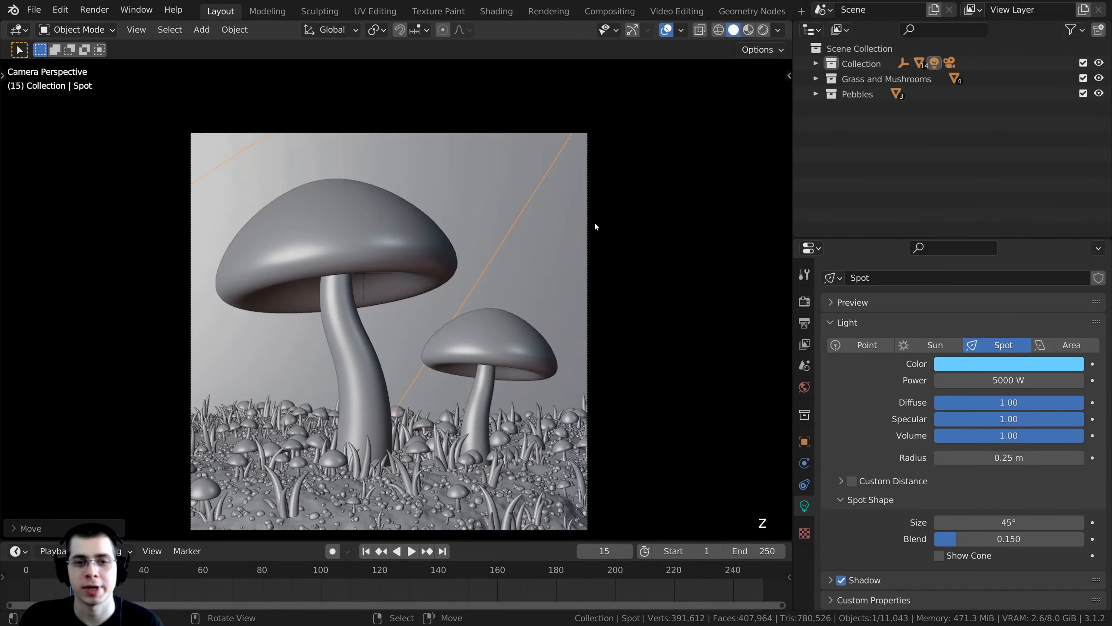
{"action": "middle_click_drag", "start_coordinate": [594, 222], "coordinate": [566, 256]}
{"action": "scroll", "coordinate": [476, 211], "scroll_direction": "down", "scroll_amount": 3}
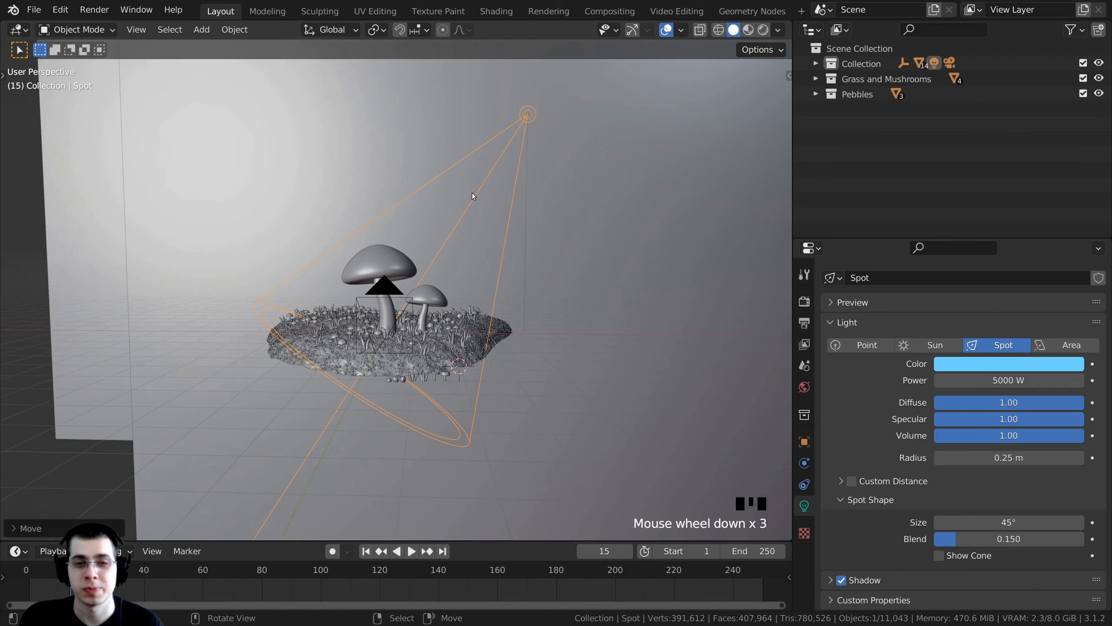
{"action": "key", "text": "shift+a"}
{"action": "mouse_move", "coordinate": [444, 47]}
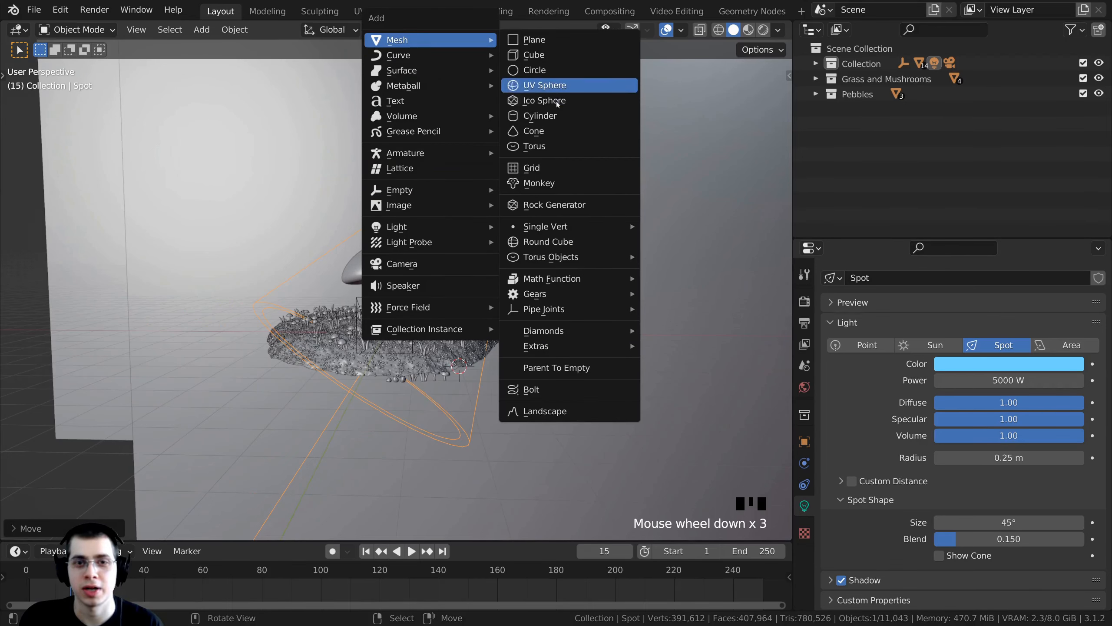
{"action": "left_click", "coordinate": [537, 70]}
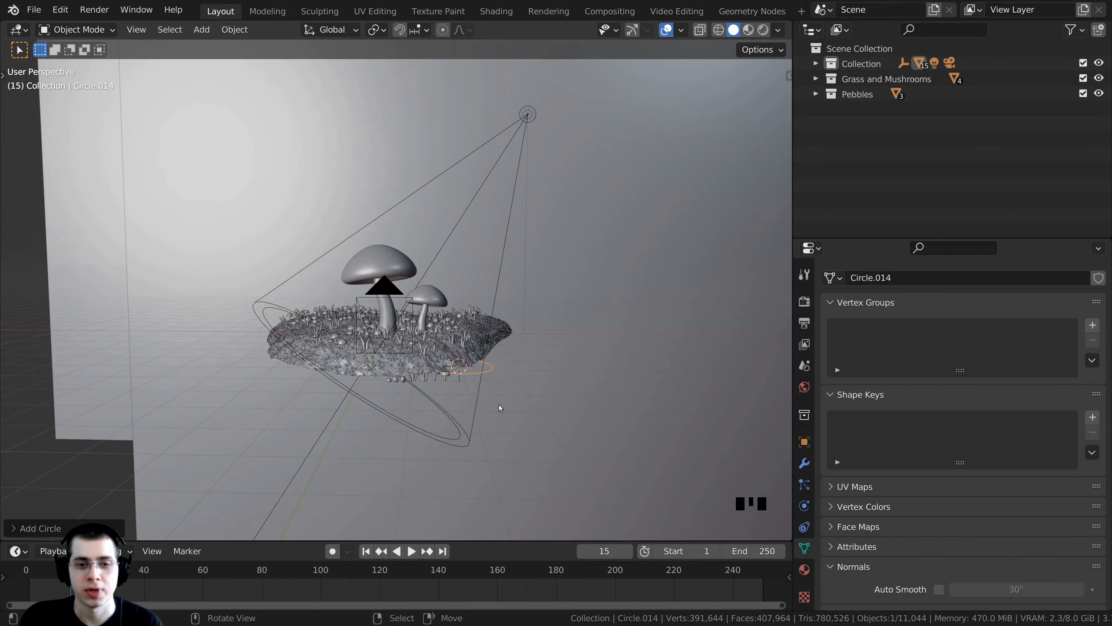
Raise the circle into the spot light's cone above the mushrooms and scale it up to about 2.2 times.
{"action": "key", "text": "g"}
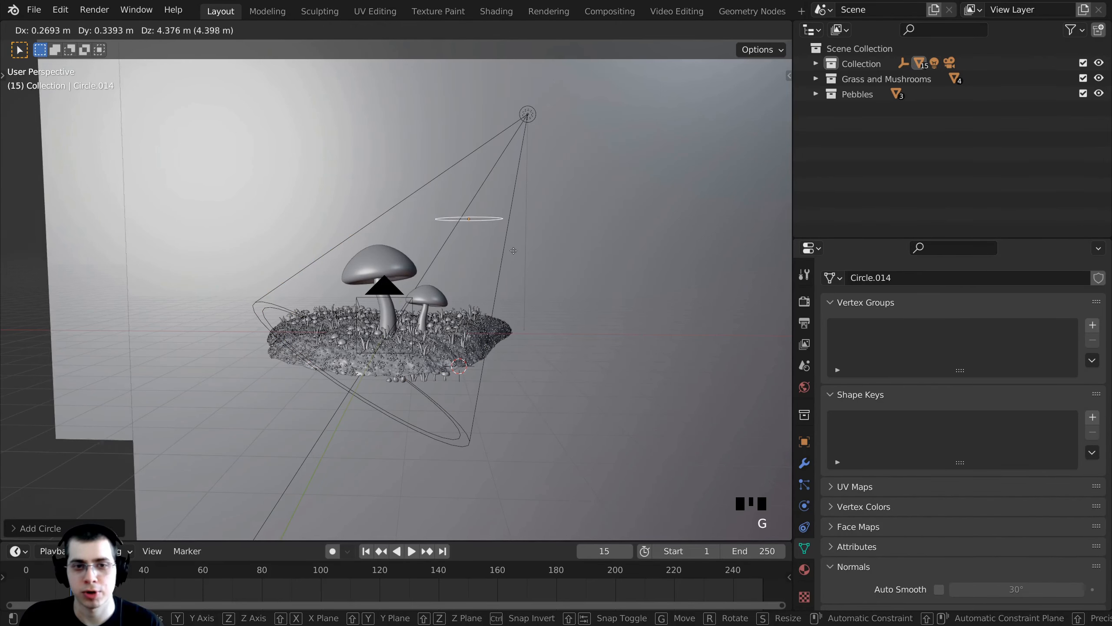
{"action": "left_click", "coordinate": [514, 249]}
{"action": "key", "text": "s"}
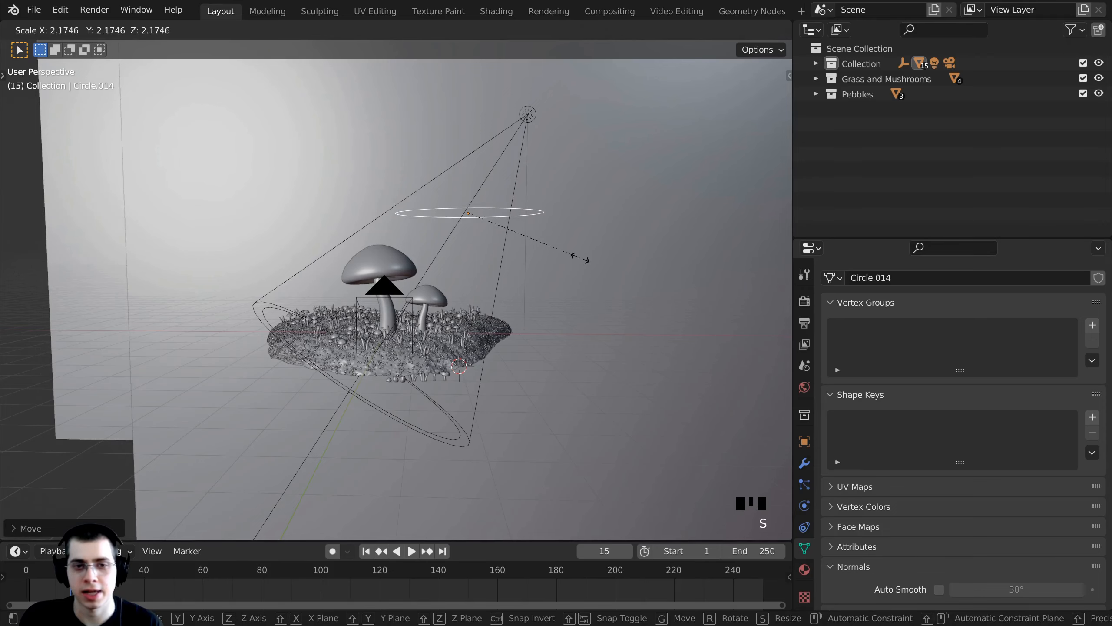
{"action": "left_click", "coordinate": [579, 256]}
Fill the circle with a face in Edit Mode, then return to Object Mode.
{"action": "middle_click_drag", "start_coordinate": [578, 256], "coordinate": [543, 221]}
{"action": "key", "text": "Tab"}
{"action": "key", "text": "Tab"}
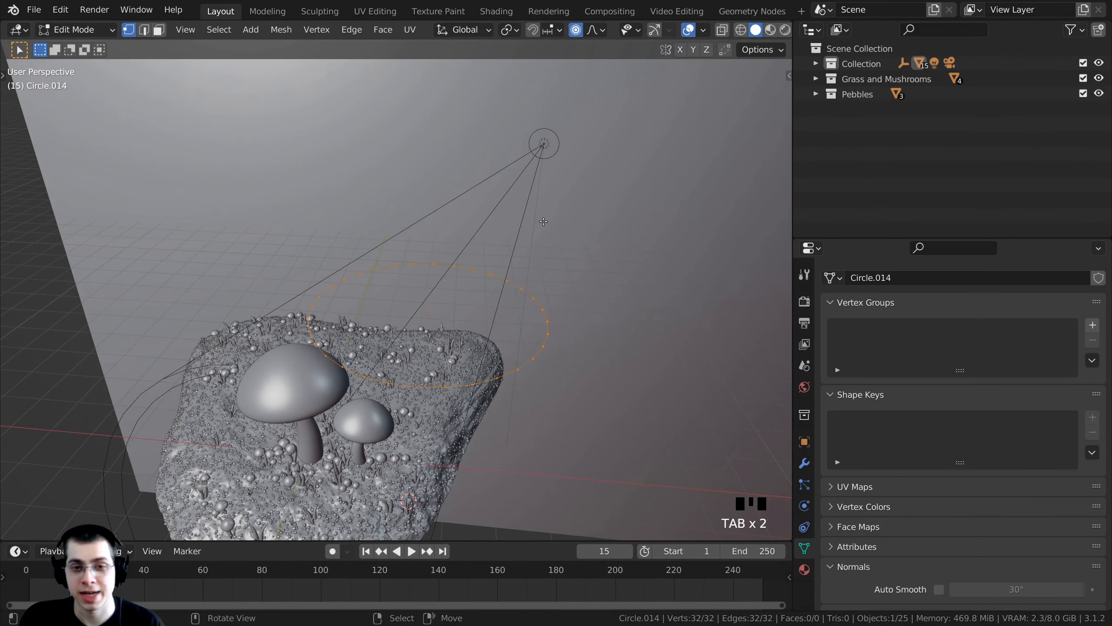
{"action": "key", "text": "f"}
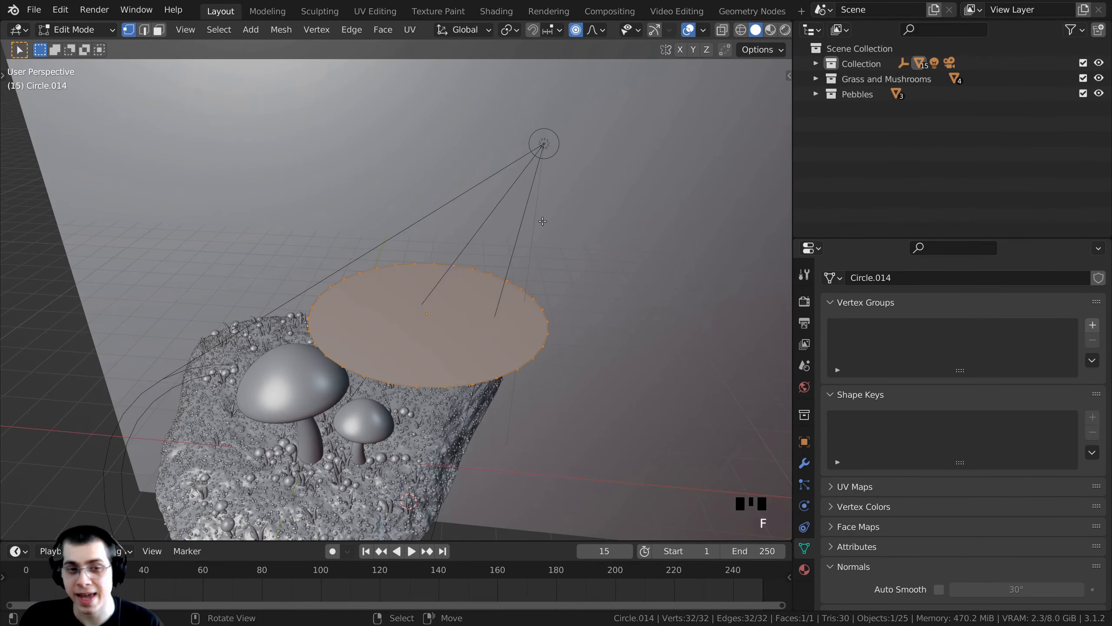
{"action": "middle_click_drag", "start_coordinate": [387, 327], "coordinate": [473, 307]}
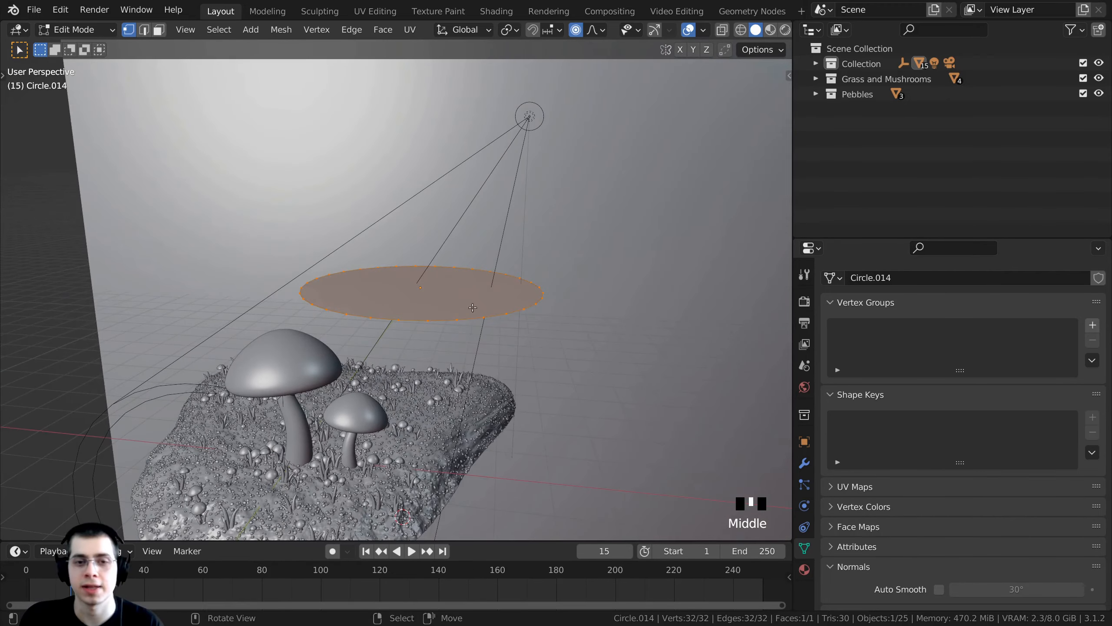
{"action": "key", "text": "Tab"}
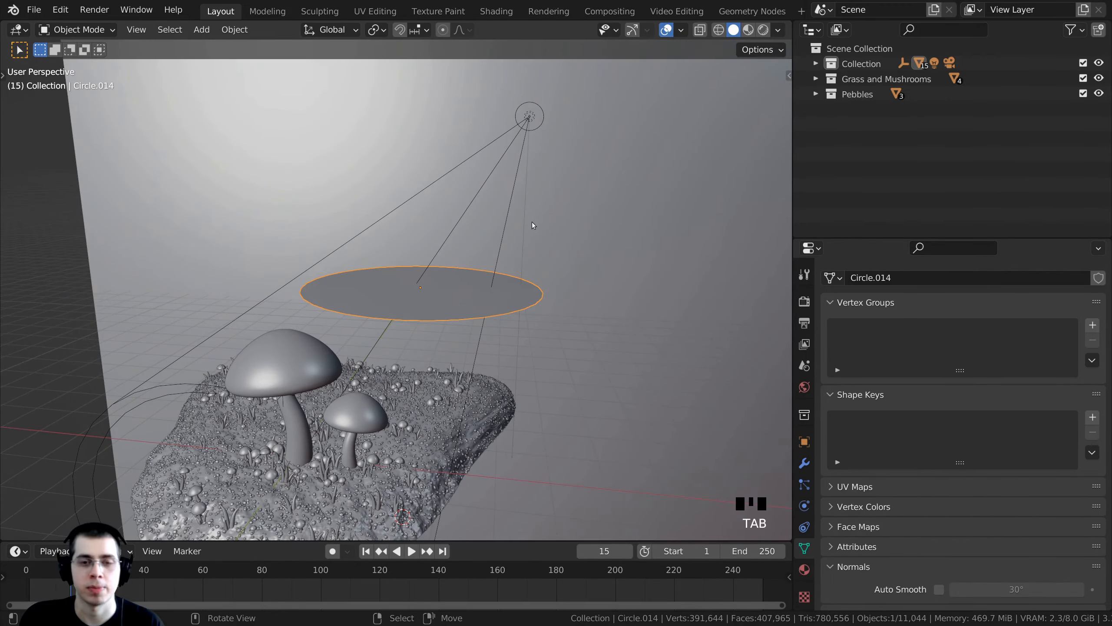
Tilt the disc to face the spot light and move it into the light's beam.
{"action": "middle_click_drag", "start_coordinate": [532, 225], "coordinate": [562, 225]}
{"action": "key", "text": "r"}
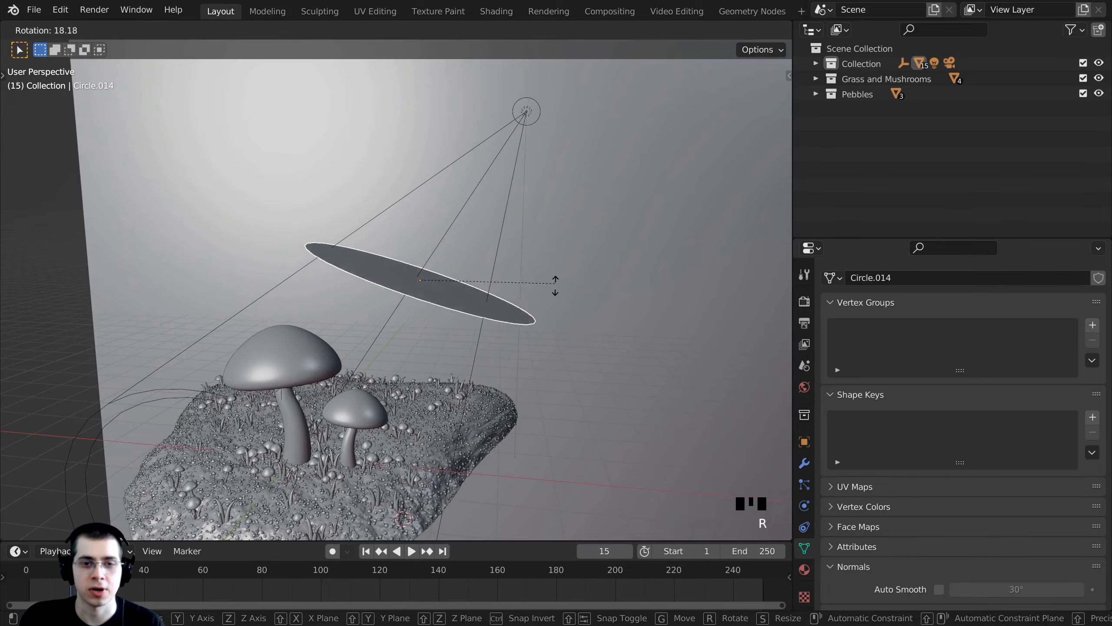
{"action": "left_click", "coordinate": [535, 320]}
{"action": "key", "text": "g"}
{"action": "left_click", "coordinate": [519, 321]}
{"action": "middle_click_drag", "start_coordinate": [489, 330], "coordinate": [362, 162]}
{"action": "key", "text": "g"}
{"action": "left_click", "coordinate": [411, 431]}
Refine the disc's rotation and position from several angles so that it covers the center of the light cone.
{"action": "middle_click_drag", "start_coordinate": [371, 241], "coordinate": [508, 139]}
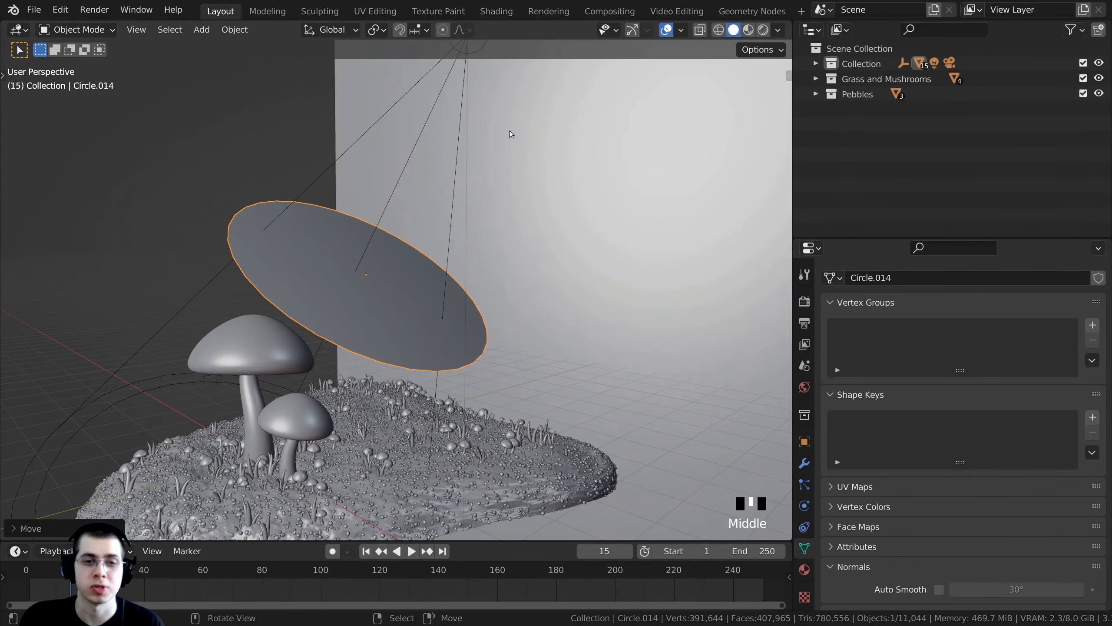
{"action": "key", "text": "g"}
{"action": "middle_click_drag", "start_coordinate": [391, 216], "coordinate": [360, 211]}
{"action": "key", "text": "r"}
{"action": "left_click", "coordinate": [398, 234]}
{"action": "key", "text": "g"}
{"action": "left_click", "coordinate": [394, 237]}
{"action": "key", "text": "g"}
{"action": "left_click", "coordinate": [459, 353]}
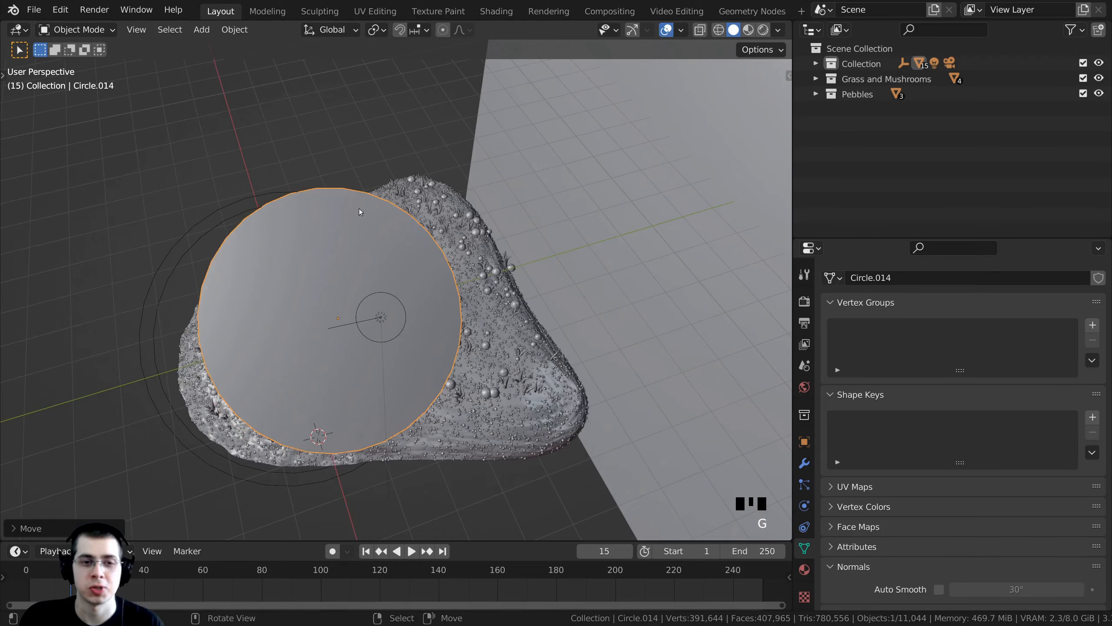
Open the Shading workspace, create a new material for the disc and enlarge the node editor.
{"action": "middle_click_drag", "start_coordinate": [335, 355], "coordinate": [389, 318]}
{"action": "middle_click_drag", "start_coordinate": [477, 239], "coordinate": [513, 234], "text": "shift"}
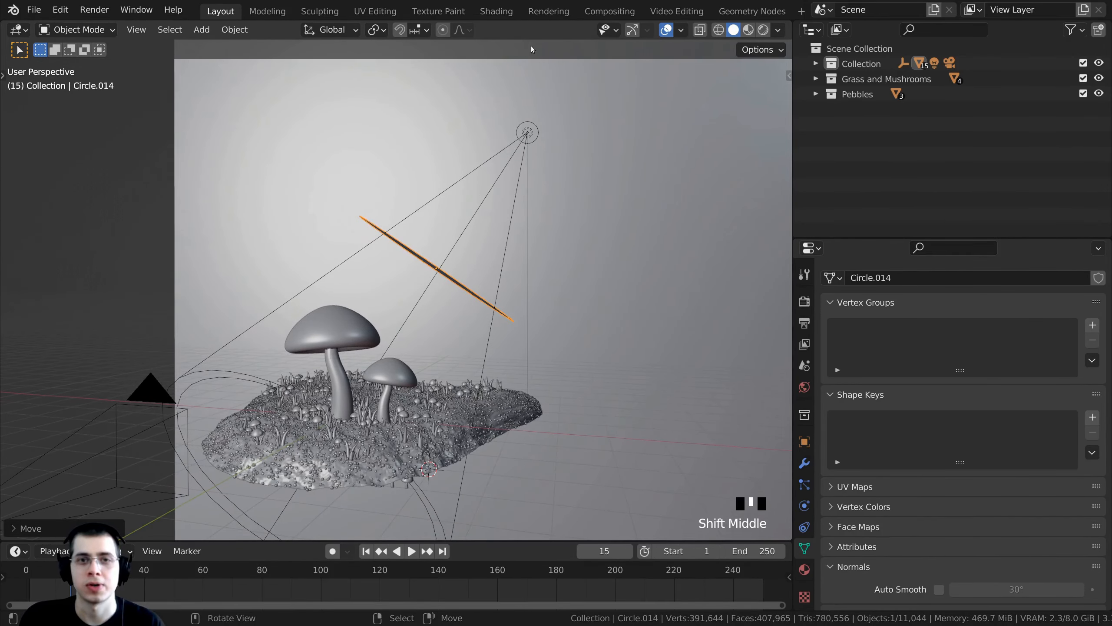
{"action": "left_click", "coordinate": [487, 13]}
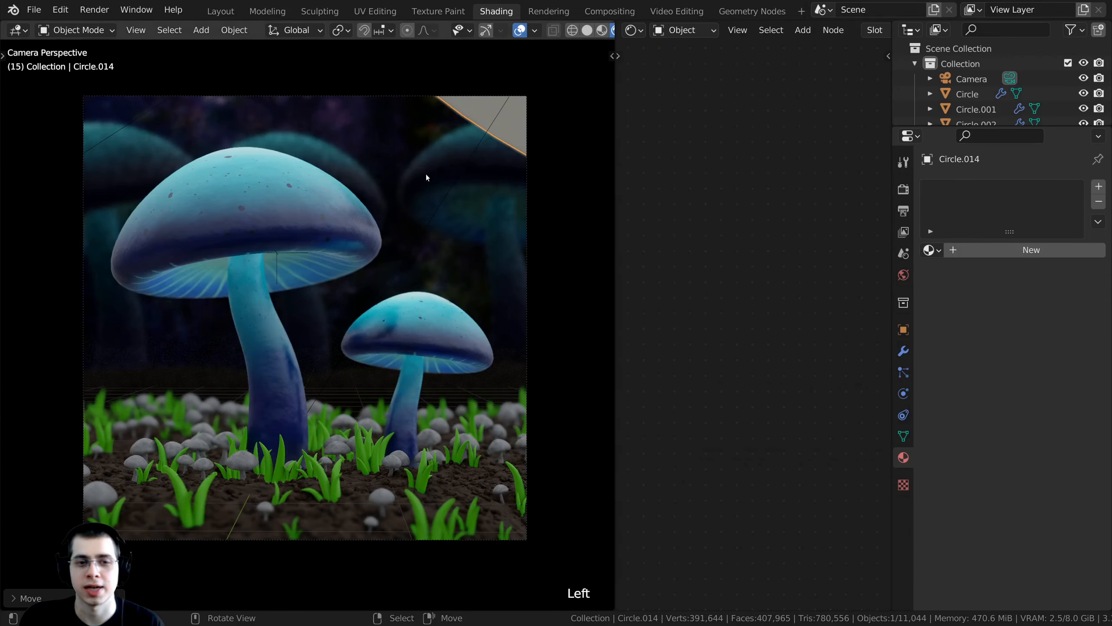
{"action": "left_click", "coordinate": [986, 251]}
{"action": "left_click_drag", "start_coordinate": [616, 158], "coordinate": [357, 184]}
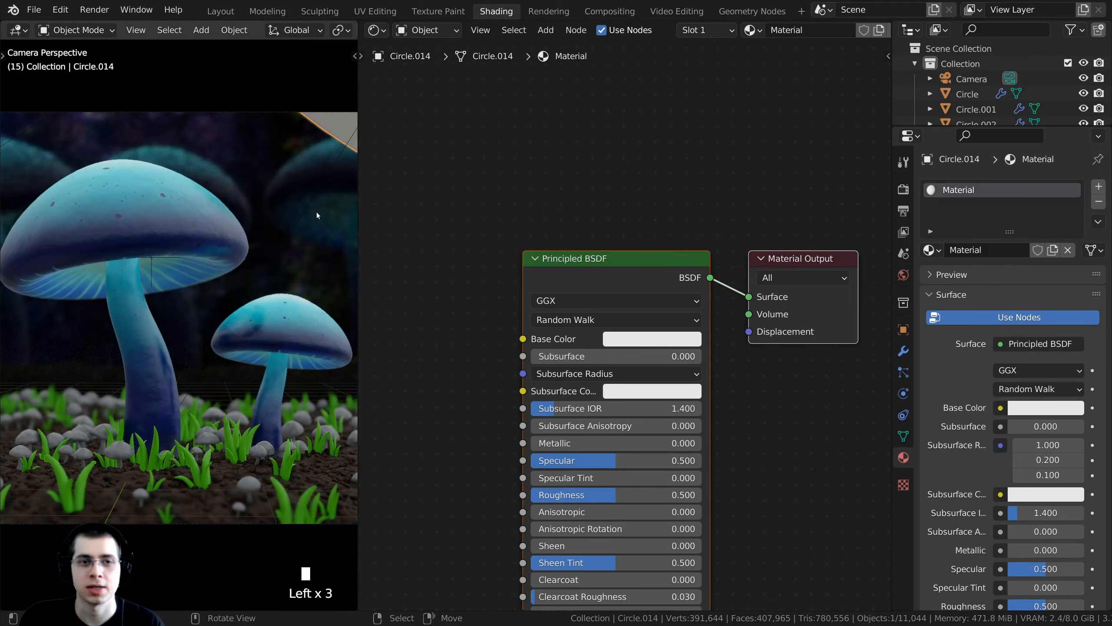
Move the disc and rotate it freely in the camera view until it is out of the camera frame.
{"action": "middle_click_drag", "start_coordinate": [317, 215], "coordinate": [245, 307], "text": "shift"}
{"action": "key", "text": "g"}
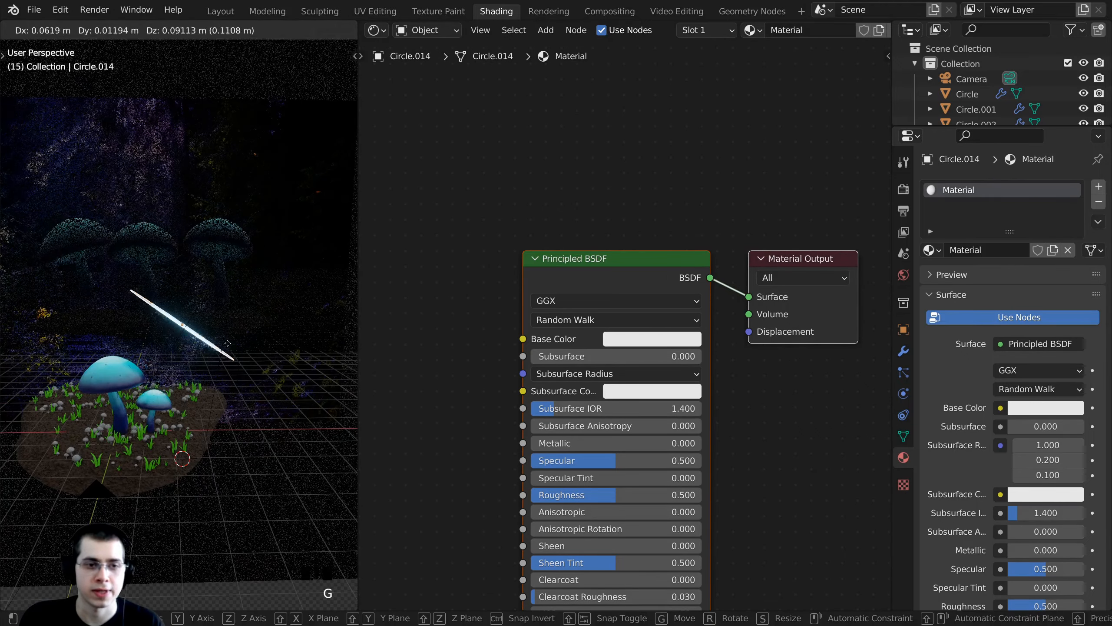
{"action": "left_click", "coordinate": [269, 332]}
{"action": "key", "text": "KP_0"}
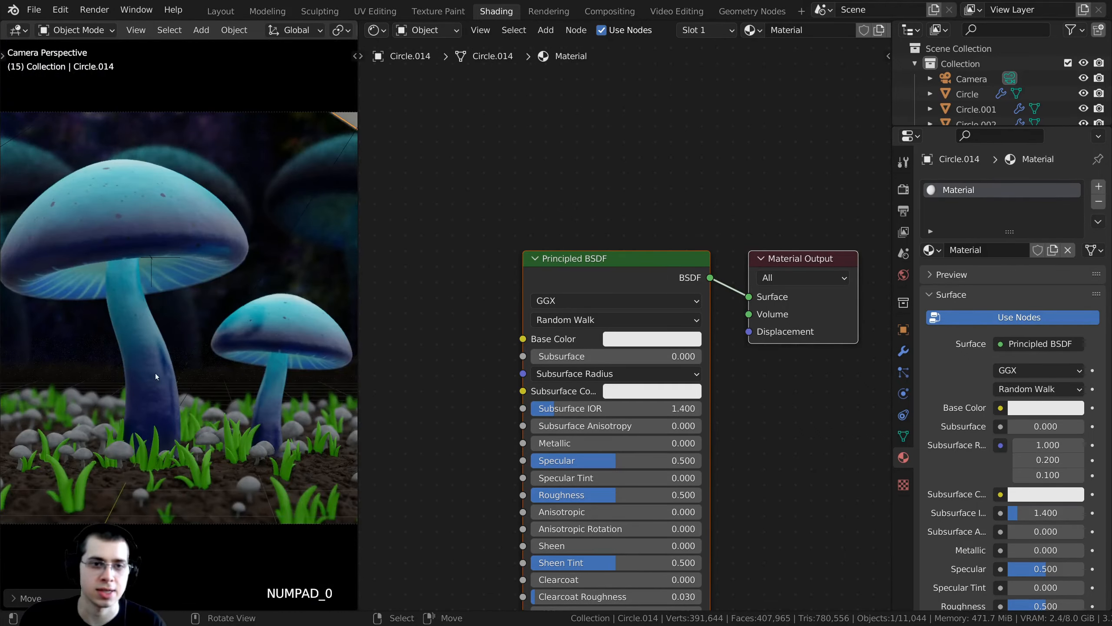
{"action": "middle_click_drag", "start_coordinate": [154, 373], "coordinate": [237, 188], "text": "shift"}
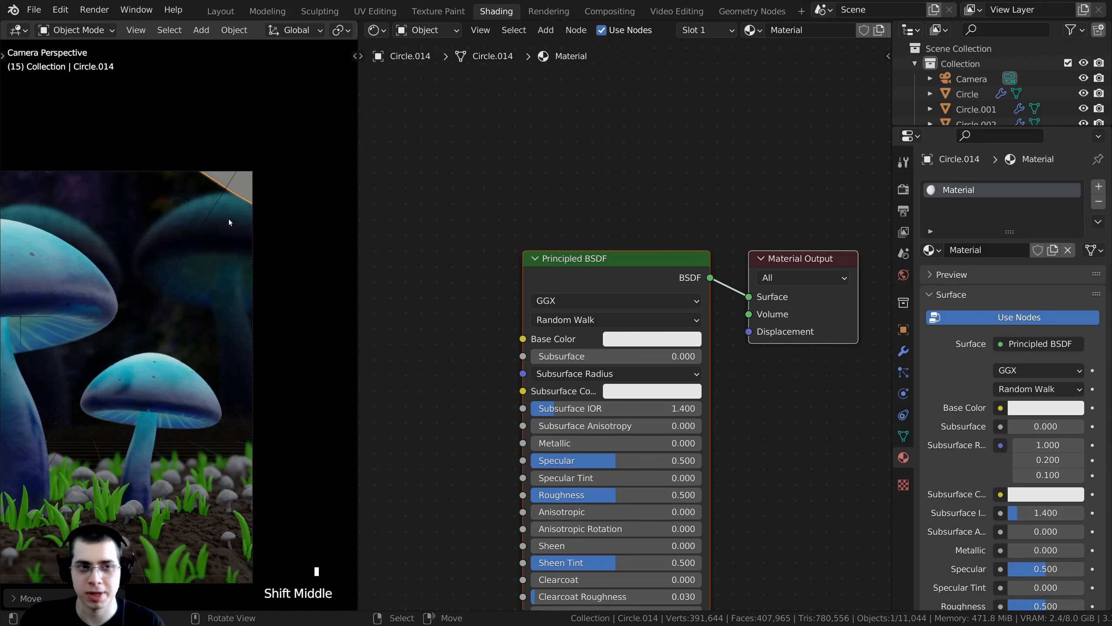
{"action": "key", "text": "r"}
{"action": "key", "text": "r"}
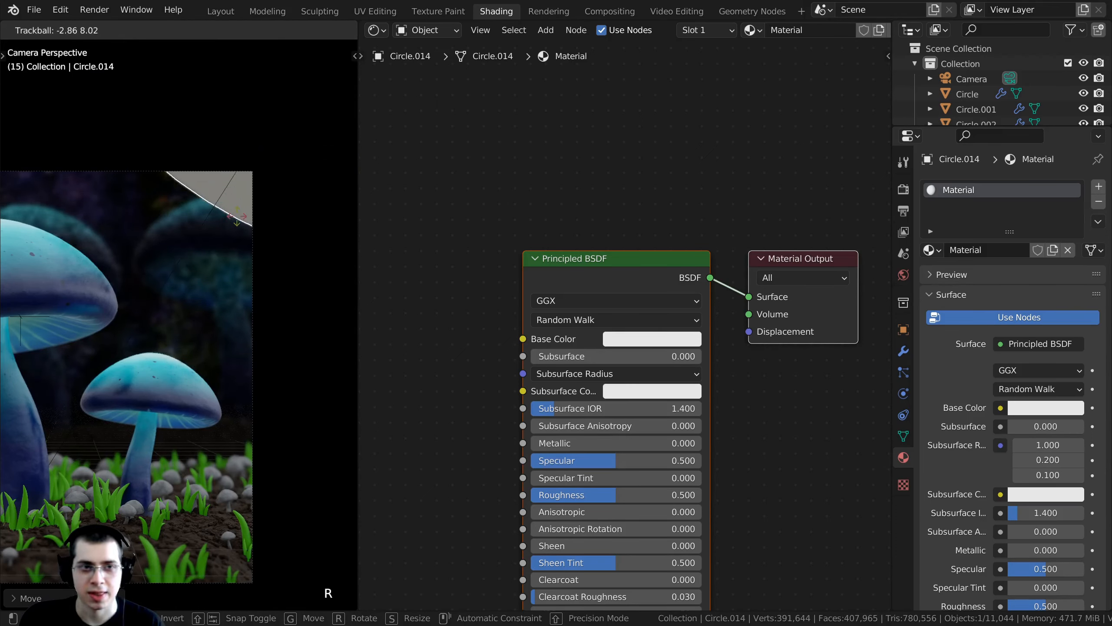
{"action": "left_click", "coordinate": [236, 226]}
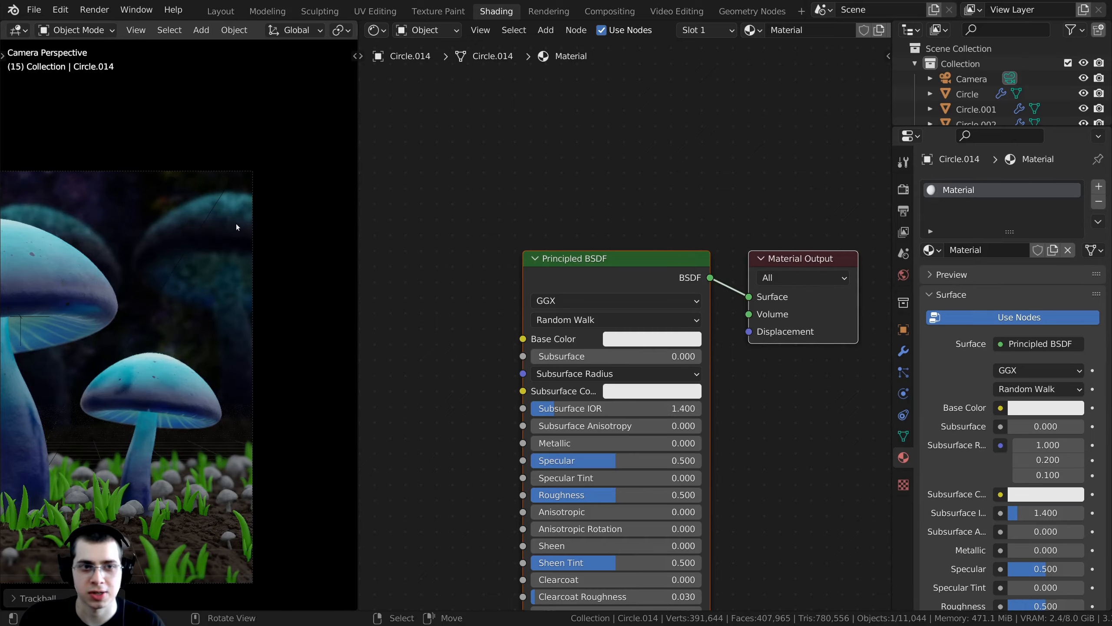
Adjust the disc's placement in the spot light's beam and frame it in the rendered viewport.
{"action": "scroll", "coordinate": [249, 285], "scroll_direction": "down", "scroll_amount": 4}
{"action": "mouse_move", "coordinate": [236, 224]}
{"action": "middle_mouse_down"}
{"action": "mouse_move", "coordinate": [249, 285]}
{"action": "mouse_move", "coordinate": [208, 328]}
{"action": "mouse_move", "coordinate": [200, 288]}
{"action": "mouse_move", "coordinate": [258, 407]}
{"action": "mouse_move", "coordinate": [198, 400]}
{"action": "mouse_move", "coordinate": [296, 382]}
{"action": "mouse_move", "coordinate": [191, 490]}
{"action": "mouse_move", "coordinate": [216, 414]}
{"action": "mouse_move", "coordinate": [223, 439]}
{"action": "middle_mouse_up"}
{"action": "key", "text": "z"}
{"action": "key", "text": "KP_Decimal"}
{"action": "key", "text": "z"}
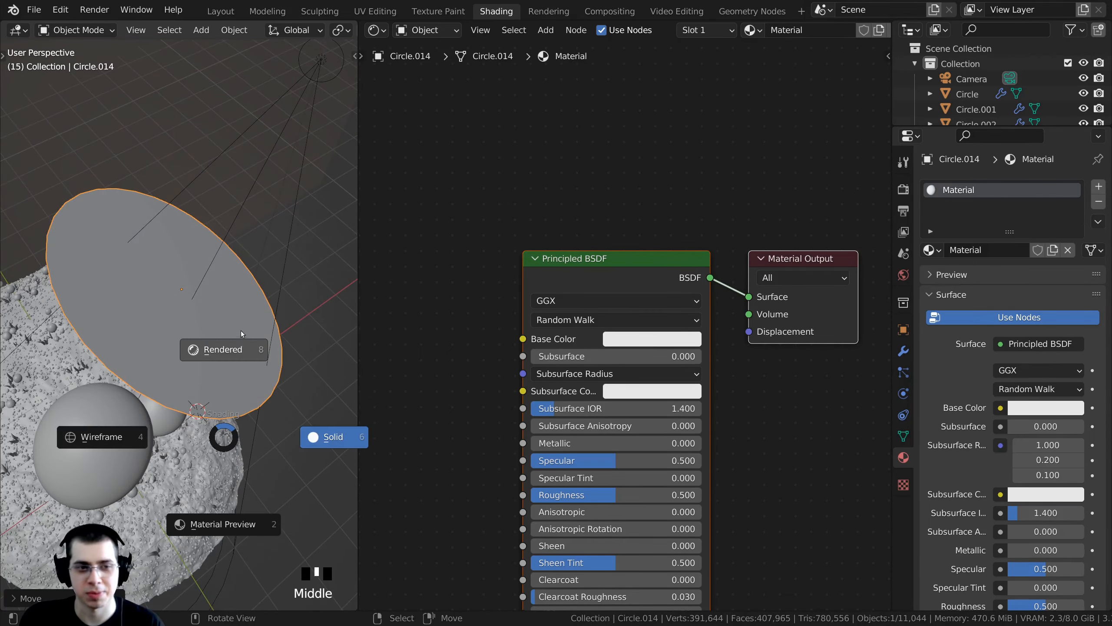
{"action": "left_click", "coordinate": [238, 282]}
{"action": "scroll", "coordinate": [239, 282], "scroll_direction": "up", "scroll_amount": 2}
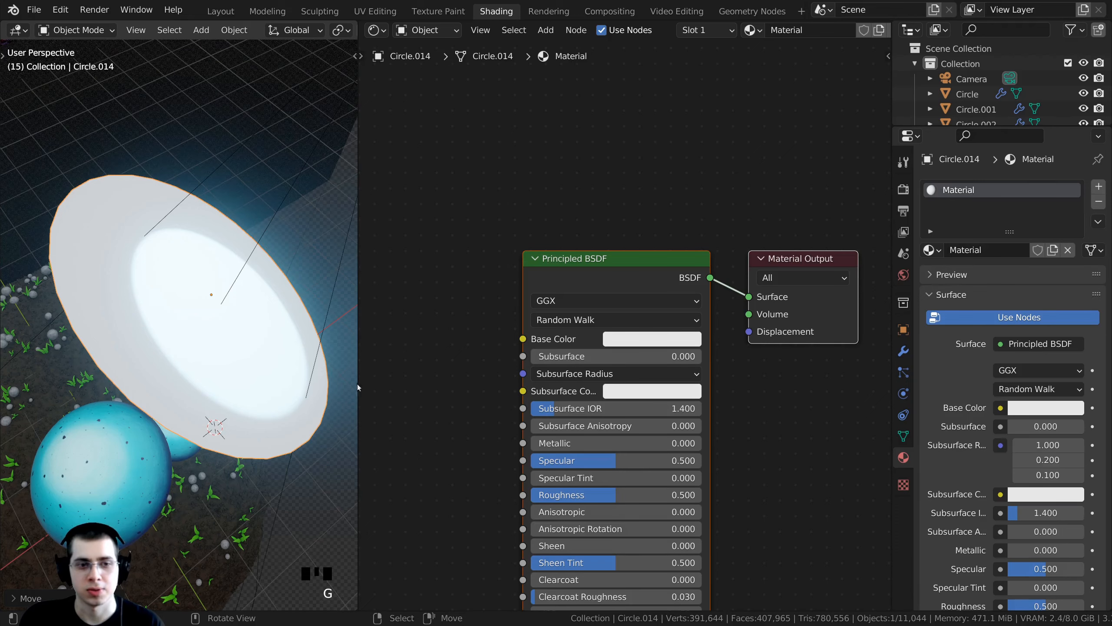
Rename the disc's material to Leaves.
{"action": "scroll", "coordinate": [386, 362], "scroll_direction": "down", "scroll_amount": 1}
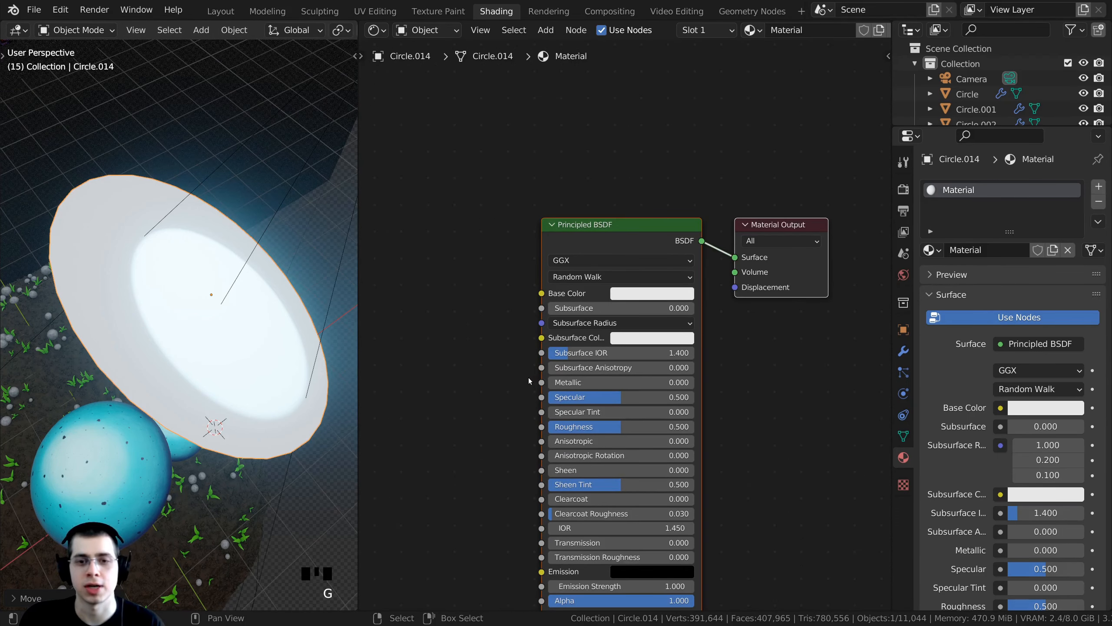
{"action": "scroll", "coordinate": [761, 76], "scroll_direction": "down", "scroll_amount": 1}
{"action": "left_click", "coordinate": [815, 31]}
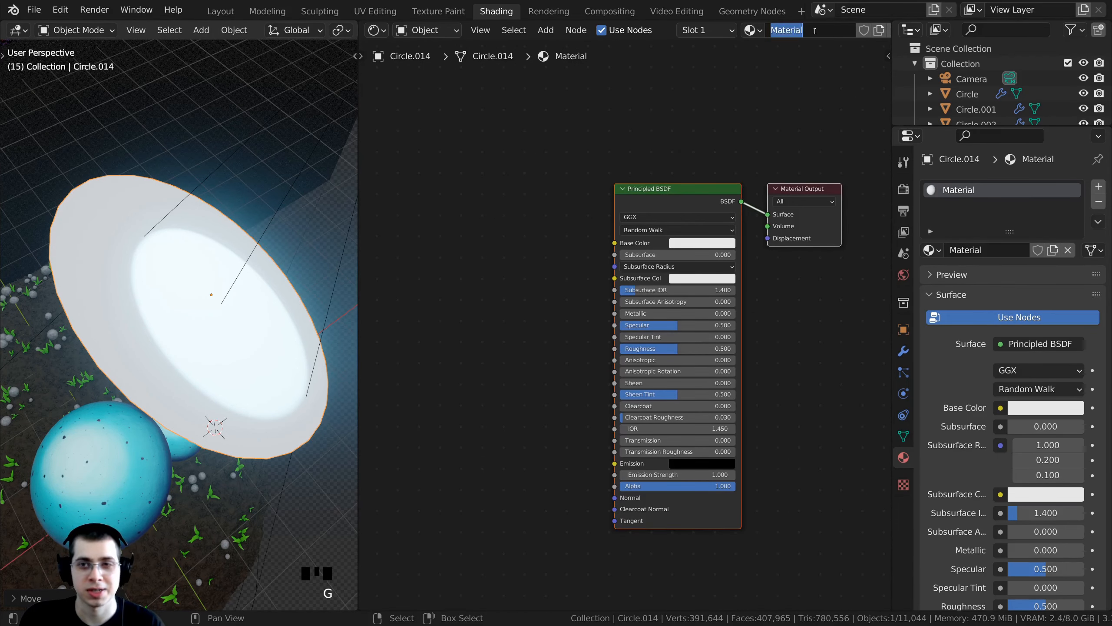
{"action": "type", "text": "Leaves"}
{"action": "left_click", "coordinate": [816, 34]}
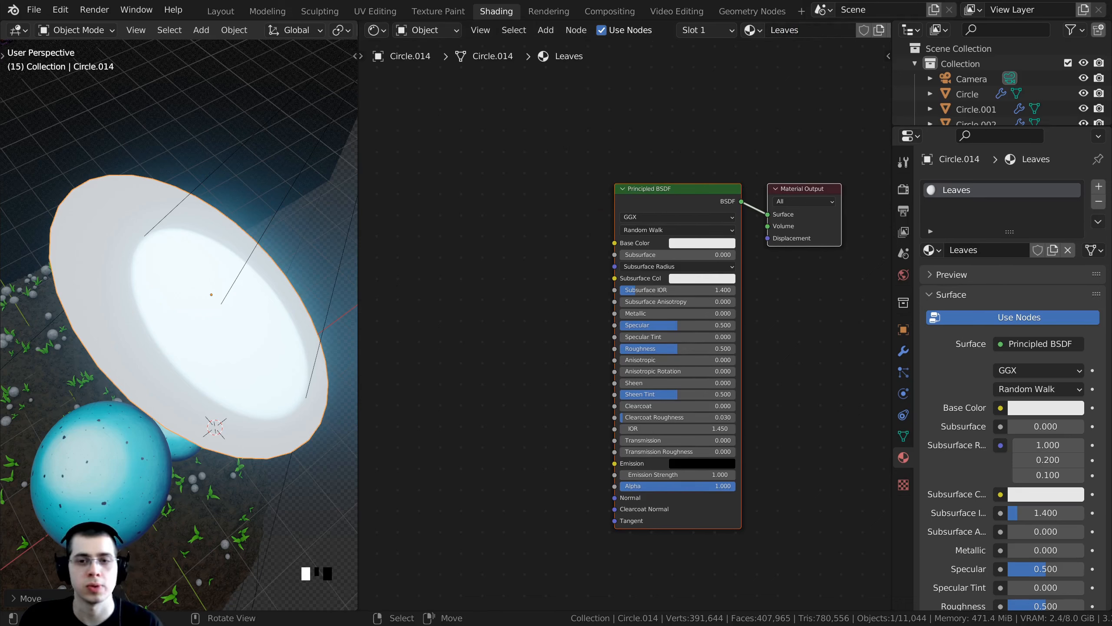
Move the Principled BSDF node lower in the Leaves material to make room for another shader.
{"action": "middle_click_drag", "start_coordinate": [522, 236], "coordinate": [500, 247]}
{"action": "scroll", "coordinate": [486, 295], "scroll_direction": "up", "scroll_amount": 2}
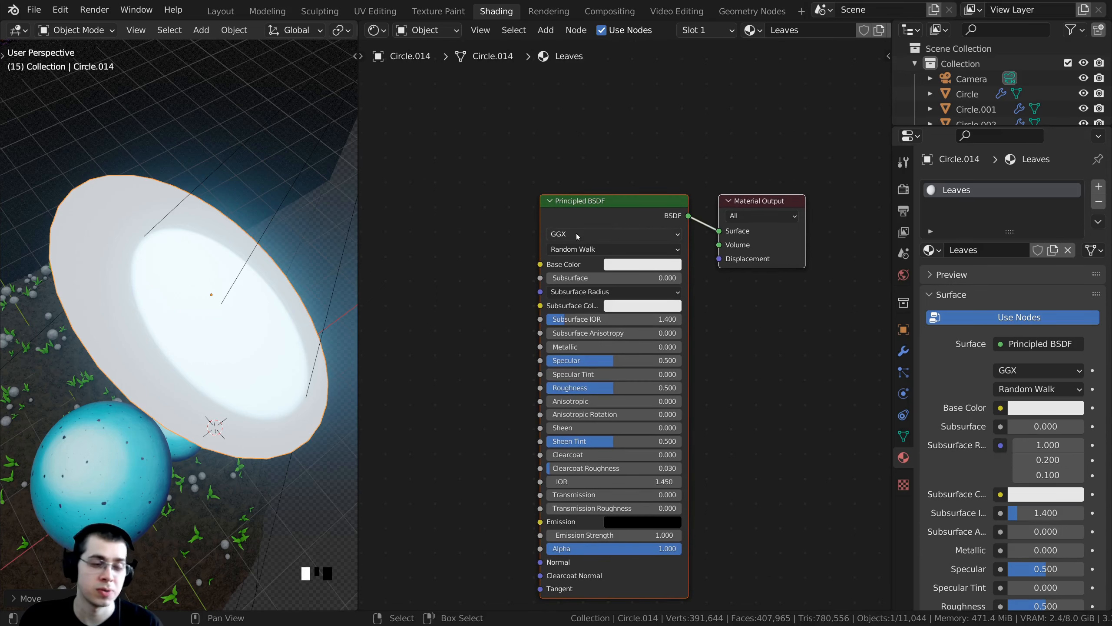
{"action": "left_click_drag", "start_coordinate": [579, 218], "coordinate": [561, 259]}
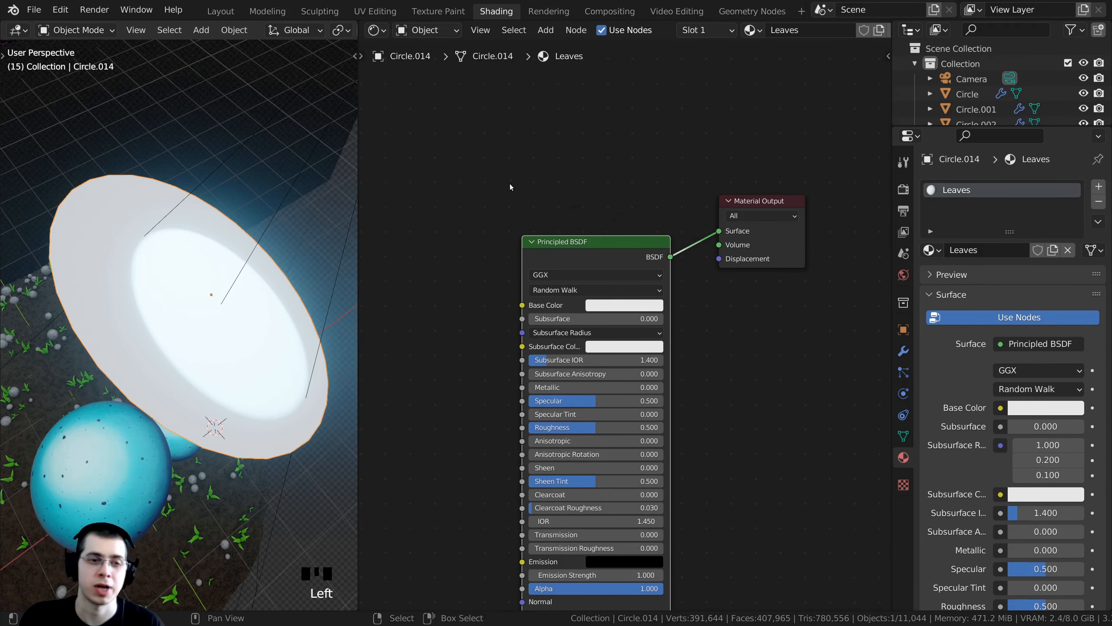
{"action": "scroll", "coordinate": [534, 229], "scroll_direction": "up", "scroll_amount": 1}
{"action": "middle_click_drag", "start_coordinate": [510, 187], "coordinate": [614, 250]}
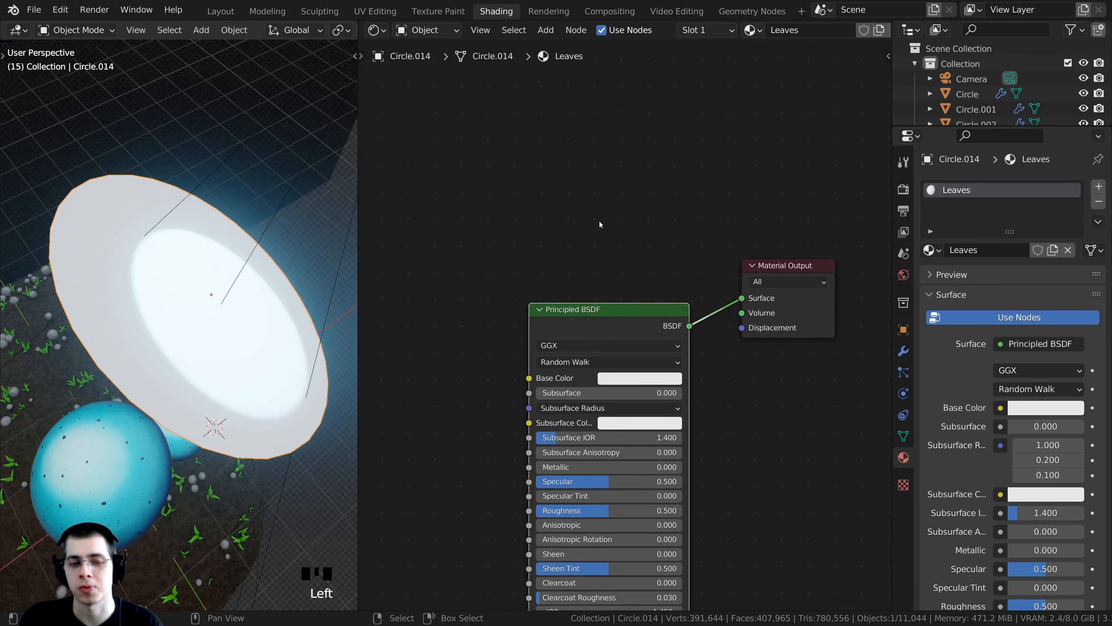
Add a Transparent BSDF node above the Principled BSDF.
{"action": "key", "text": "shift+a"}
{"action": "left_click", "coordinate": [593, 212]}
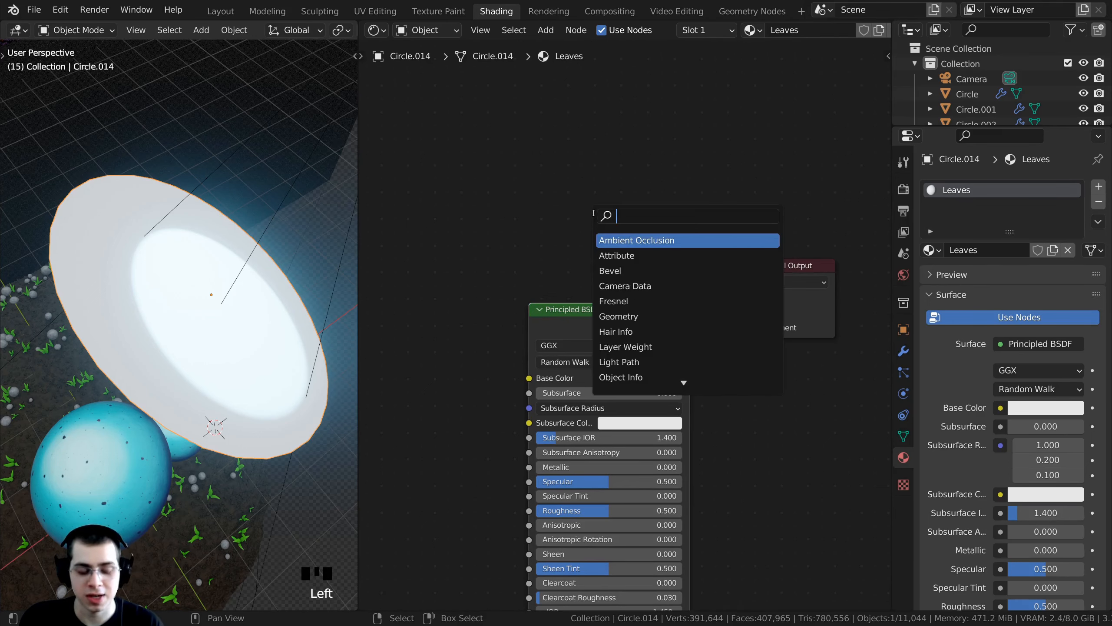
{"action": "type", "text": "tra"}
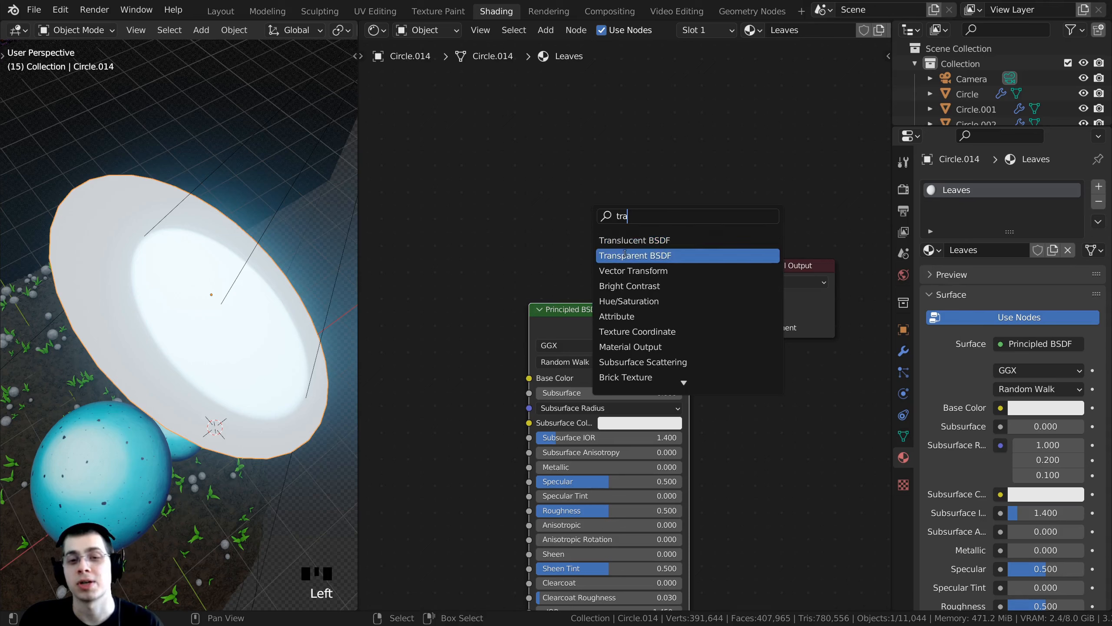
{"action": "left_click", "coordinate": [625, 255]}
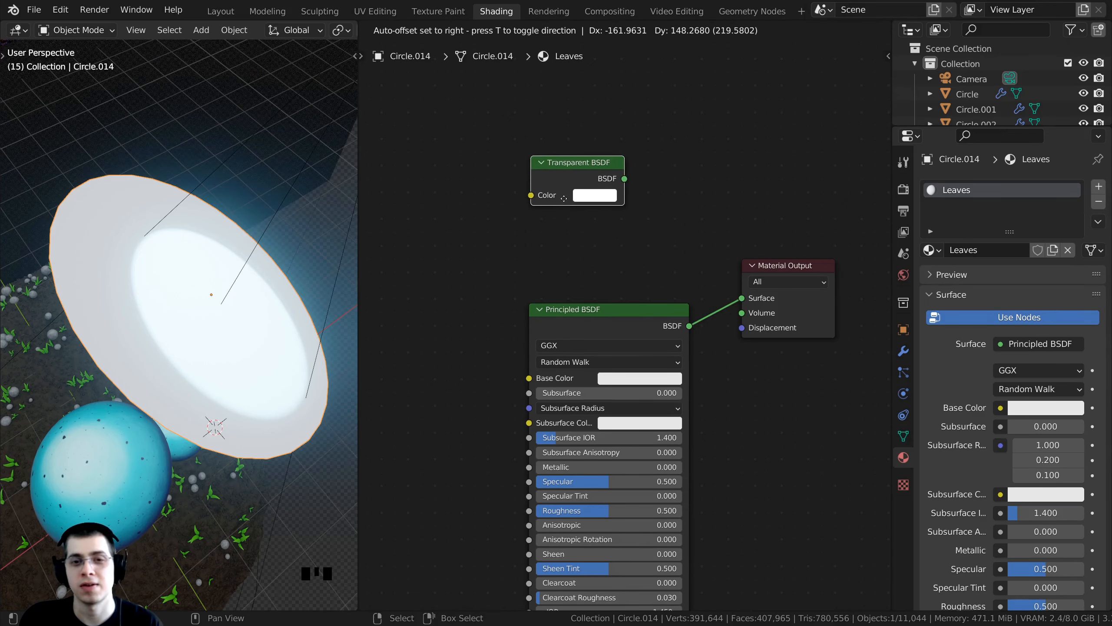
{"action": "left_click", "coordinate": [575, 252]}
Move the Material Output node aside and insert a Mix Shader between the Principled BSDF and the output's Surface input.
{"action": "left_click_drag", "start_coordinate": [739, 308], "coordinate": [787, 311]}
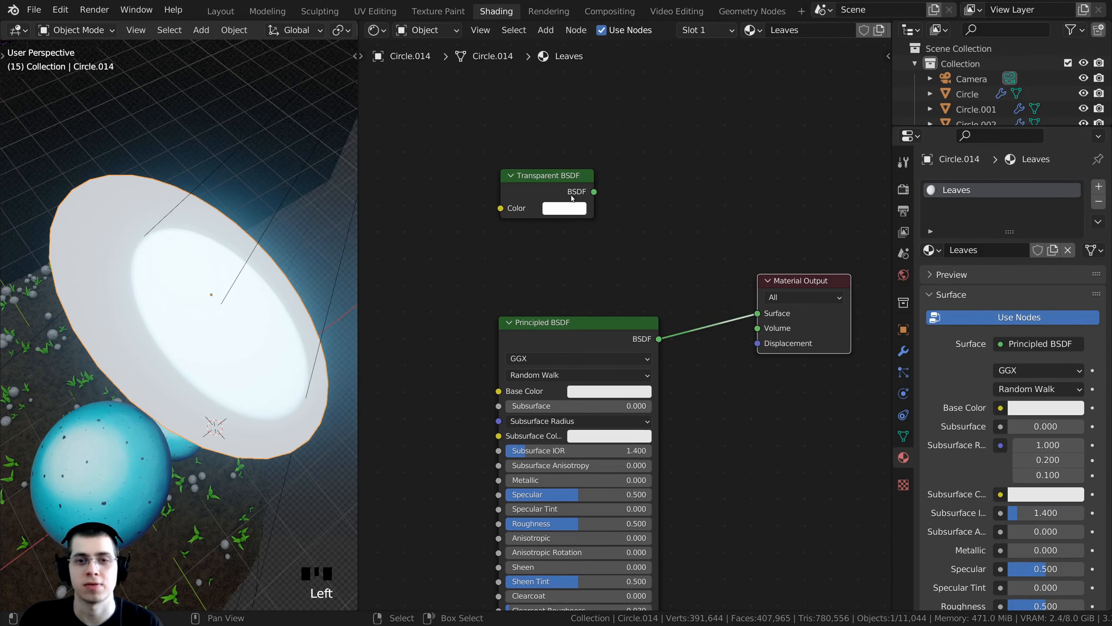
{"action": "left_click", "coordinate": [555, 185]}
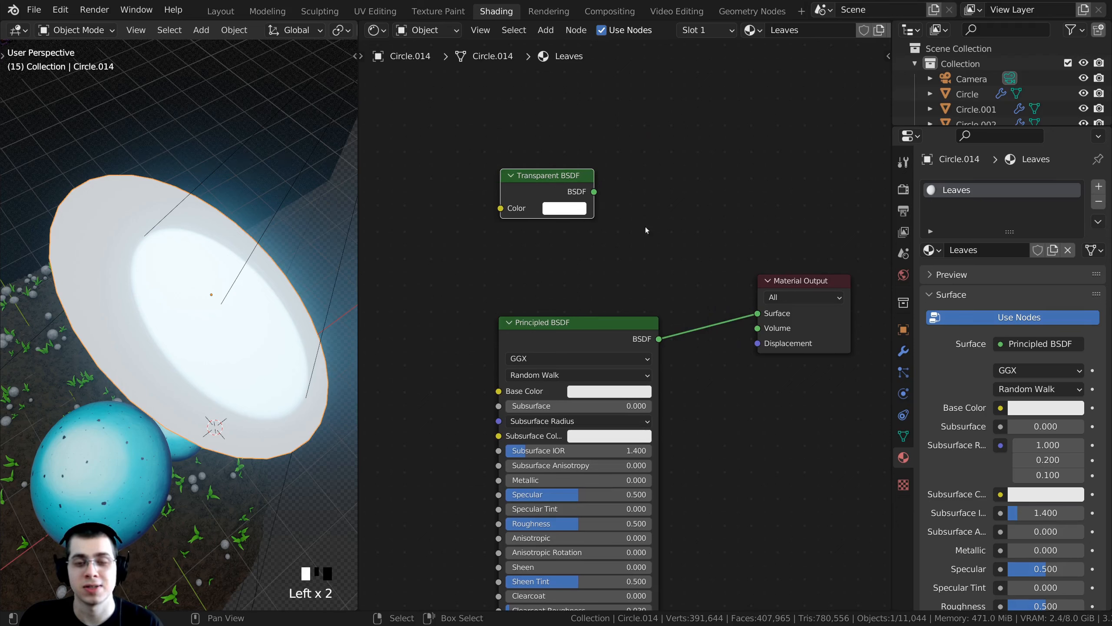
{"action": "key", "text": "shift+a"}
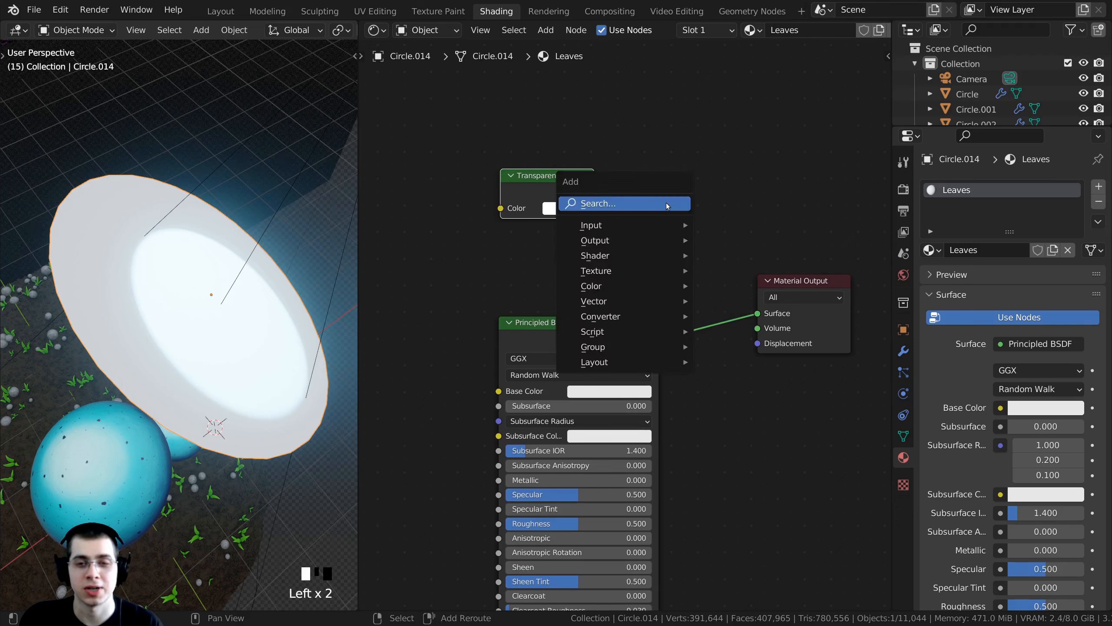
{"action": "left_click", "coordinate": [605, 203]}
{"action": "type", "text": "mix"}
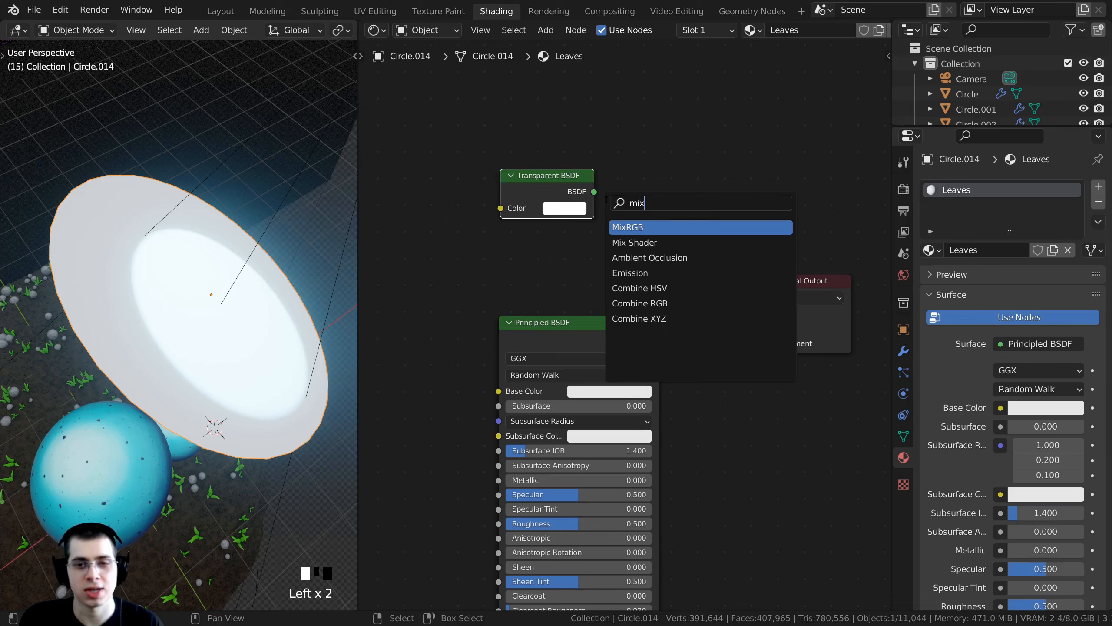
{"action": "left_click", "coordinate": [631, 242]}
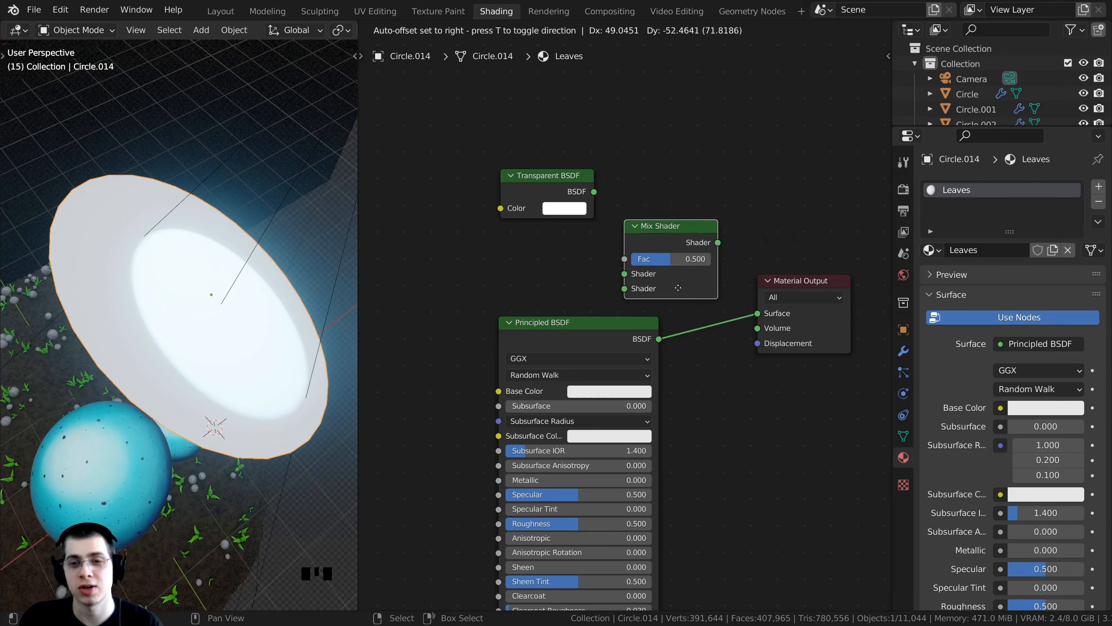
{"action": "left_click", "coordinate": [782, 300]}
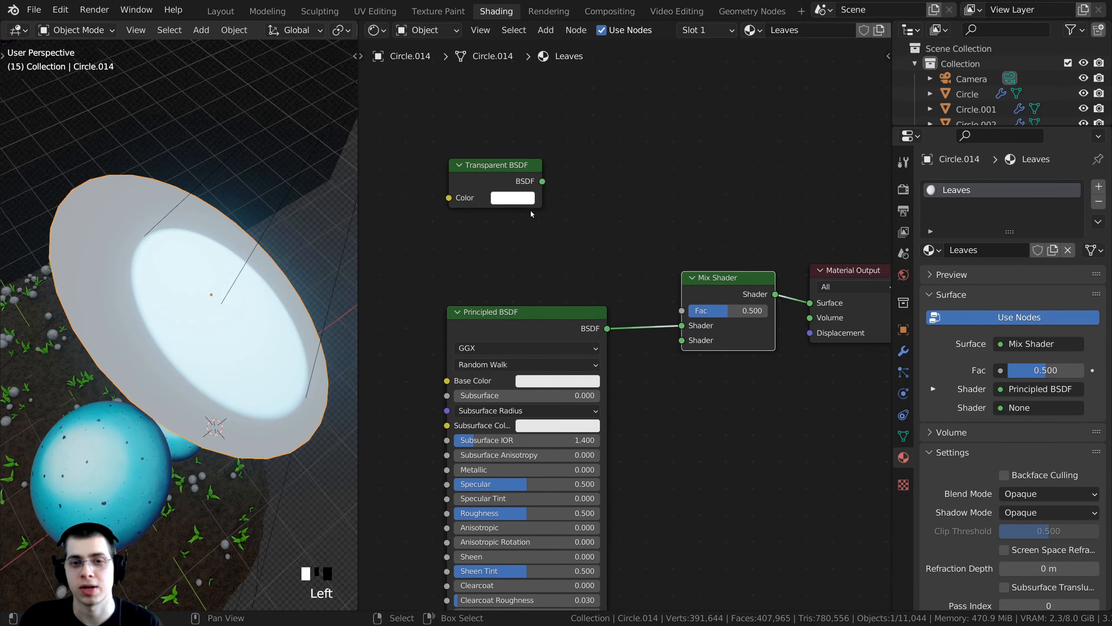
Connect the Transparent BSDF to the Mix Shader's second Shader input and shift the Principled BSDF node away from the Mix Shader.
{"action": "middle_click_drag", "start_coordinate": [775, 294], "coordinate": [721, 281]}
{"action": "left_click_drag", "start_coordinate": [646, 284], "coordinate": [680, 338]}
{"action": "left_click_drag", "start_coordinate": [568, 324], "coordinate": [547, 322]}
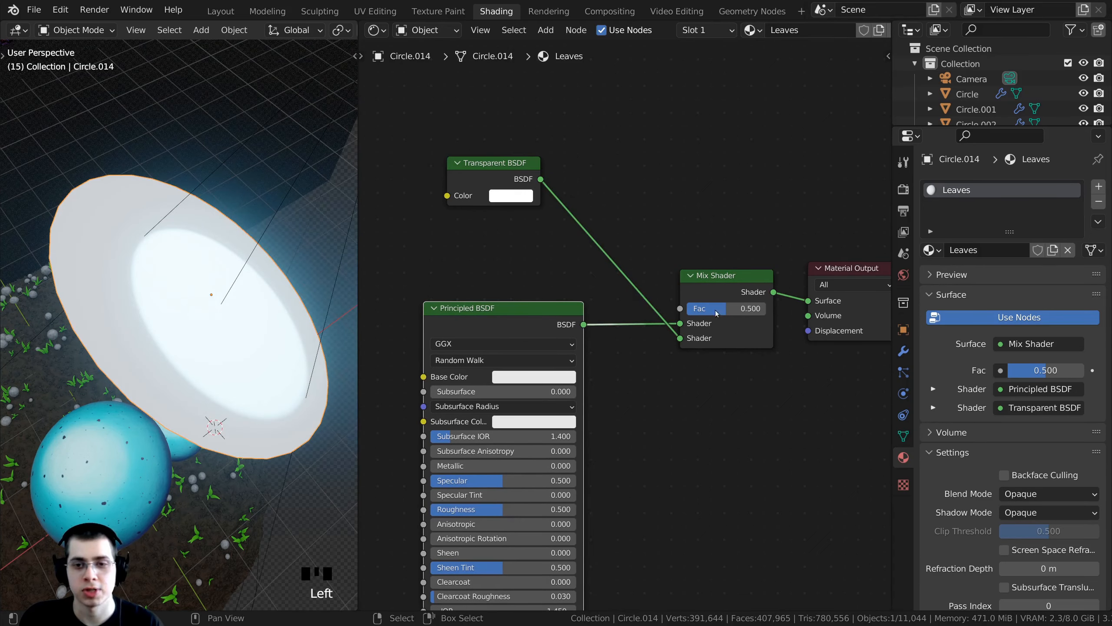
{"action": "left_click_drag", "start_coordinate": [718, 313], "coordinate": [715, 302]}
{"action": "scroll", "coordinate": [744, 287], "scroll_direction": "up", "scroll_amount": 1}
{"action": "middle_click_drag", "start_coordinate": [745, 287], "coordinate": [661, 292]}
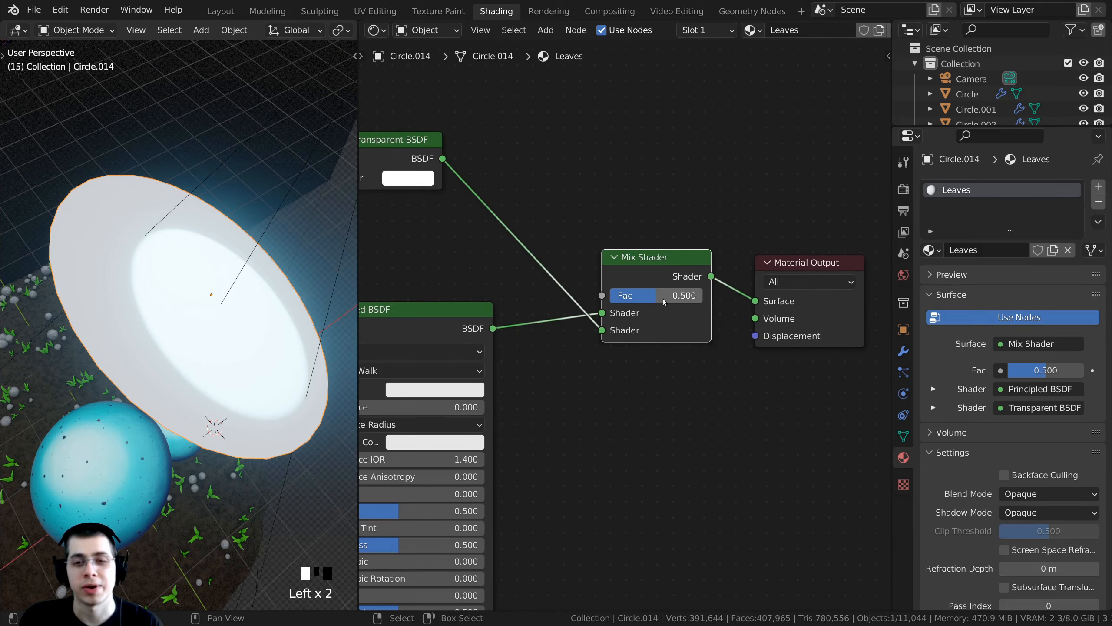
{"action": "left_click_drag", "start_coordinate": [660, 291], "coordinate": [641, 291]}
{"action": "right_click", "coordinate": [631, 296]}
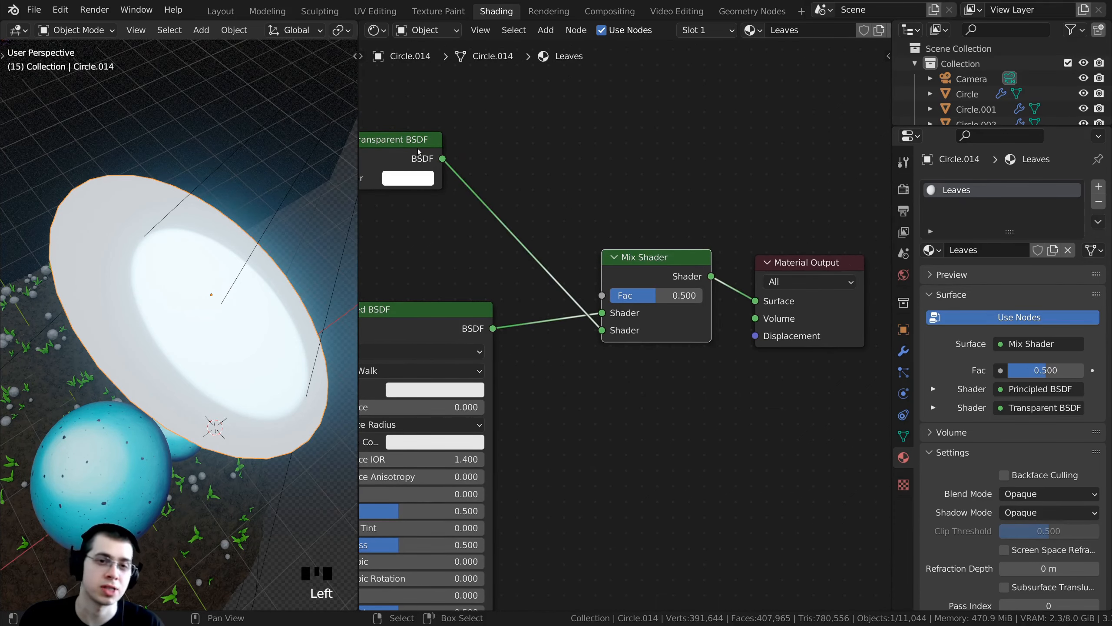
{"action": "scroll", "coordinate": [437, 265], "scroll_direction": "up", "scroll_amount": 1}
{"action": "middle_click_drag", "start_coordinate": [437, 266], "coordinate": [525, 277]}
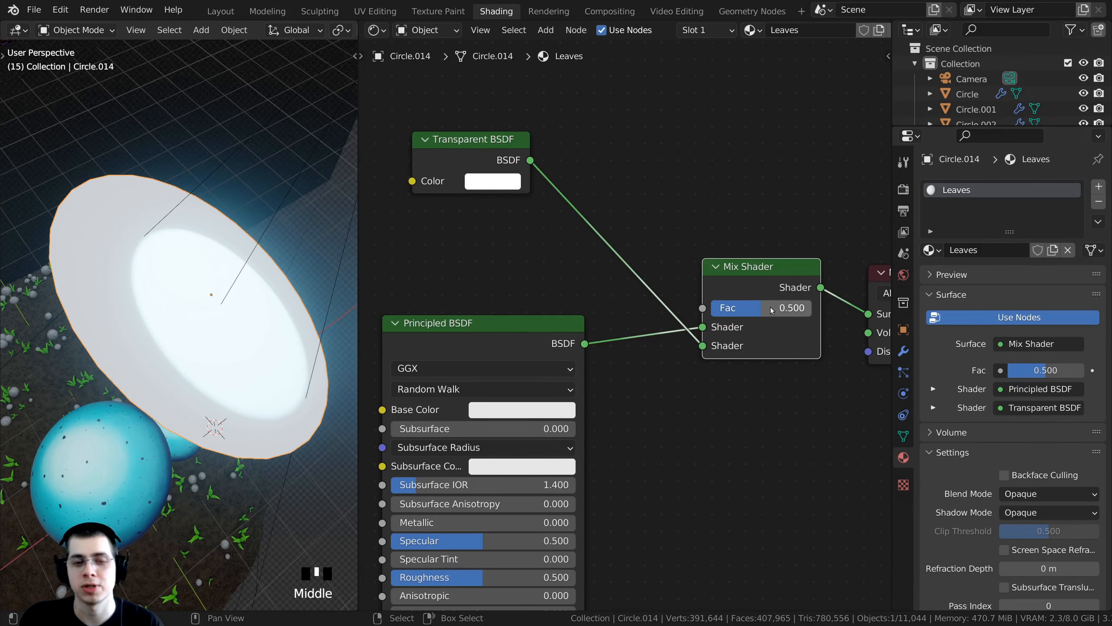
{"action": "mouse_move", "coordinate": [771, 310]}
{"action": "left_mouse_down"}
{"action": "mouse_move", "coordinate": [734, 309]}
{"action": "mouse_move", "coordinate": [824, 309]}
{"action": "mouse_move", "coordinate": [791, 309]}
{"action": "left_mouse_up"}
{"action": "right_click", "coordinate": [789, 309]}
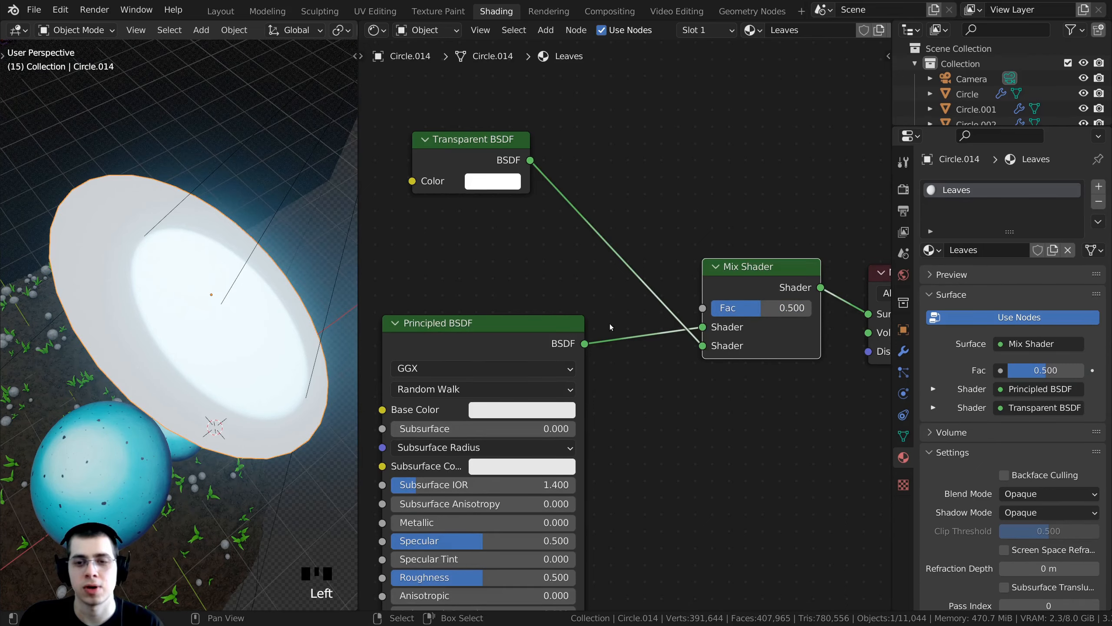
Add a Noise Texture node beside the Transparent BSDF in the Leaves material.
{"action": "scroll", "coordinate": [611, 327], "scroll_direction": "down", "scroll_amount": 4}
{"action": "key", "text": "shift+a"}
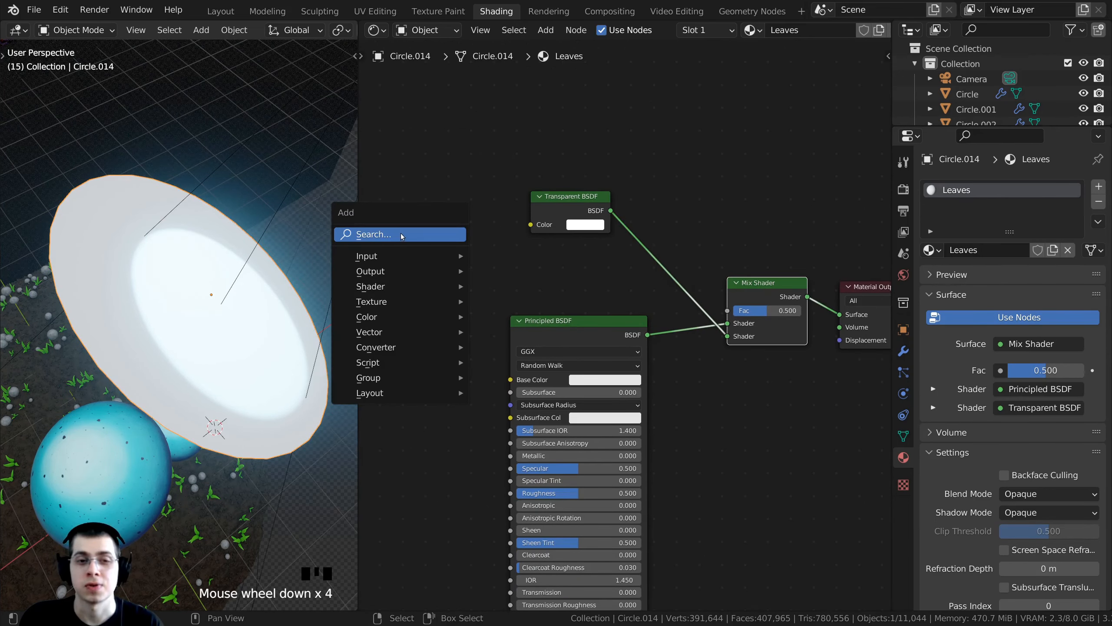
{"action": "left_click", "coordinate": [389, 234]}
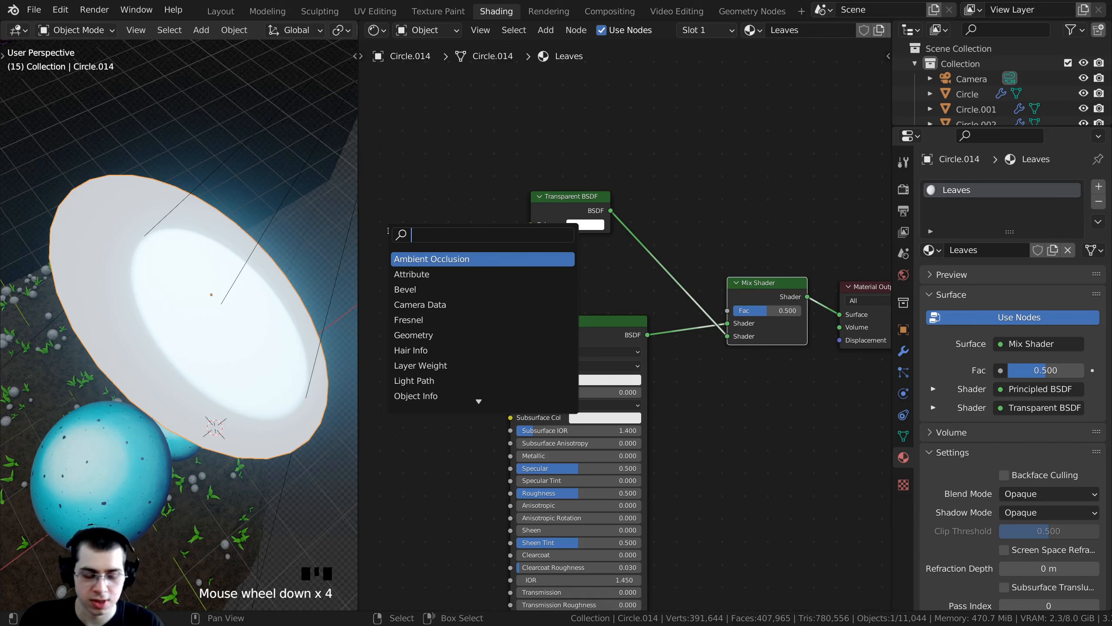
{"action": "type", "text": "noisw"}
{"action": "key", "text": "Down"}
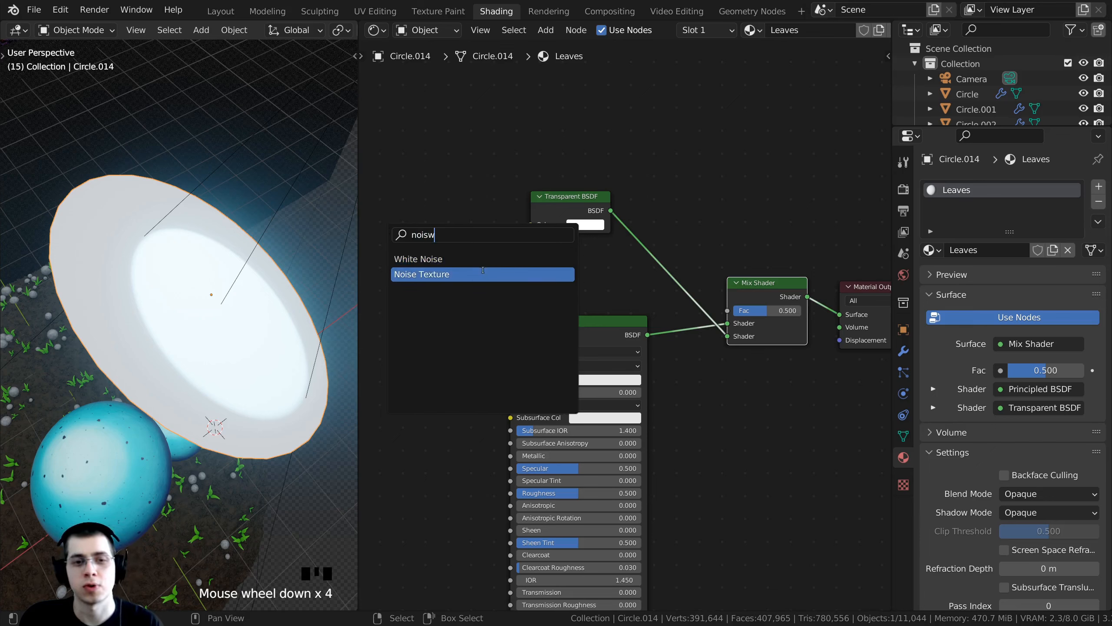
{"action": "key", "text": "Return"}
{"action": "left_click", "coordinate": [505, 222]}
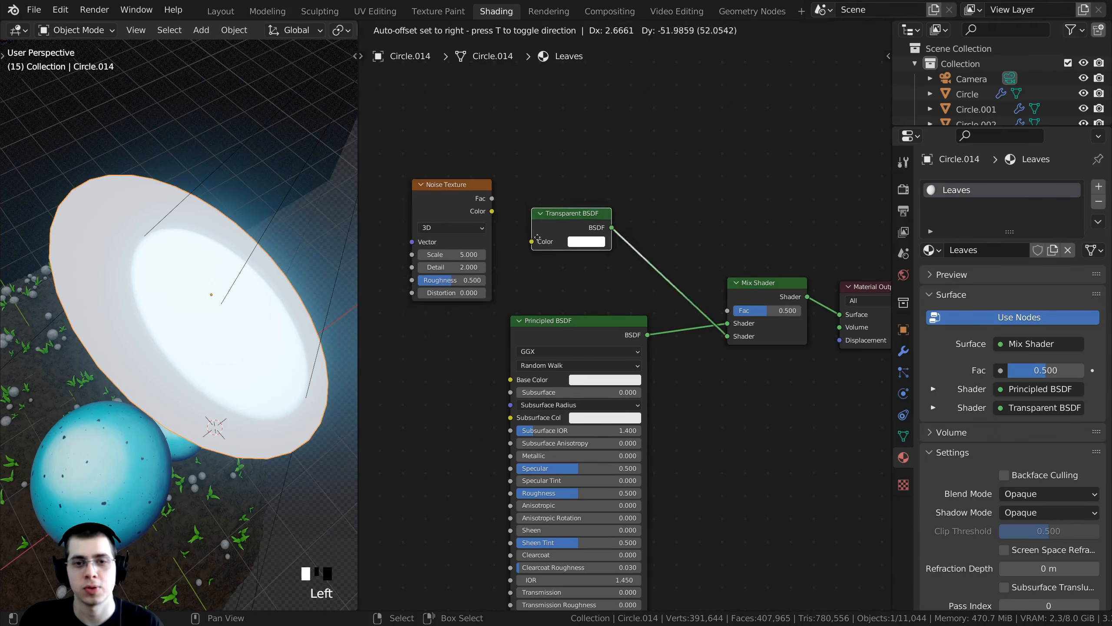
Stack the Noise Texture above the Transparent BSDF and connect its Fac output to the Mix Shader's Fac input.
{"action": "left_click_drag", "start_coordinate": [433, 205], "coordinate": [716, 323]}
{"action": "left_click", "coordinate": [530, 138]}
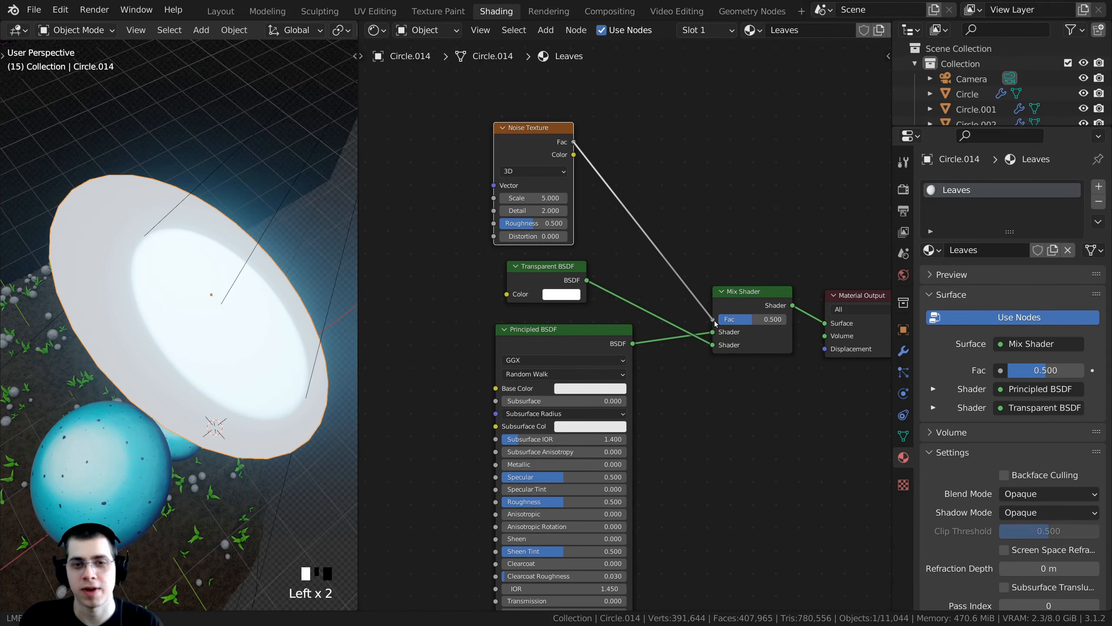
{"action": "middle_click_drag", "start_coordinate": [560, 164], "coordinate": [590, 206]}
Add Mapping and Texture Coordinate nodes to the Noise Texture and use the Object coordinates for the mapping vector.
{"action": "mouse_move", "coordinate": [571, 179]}
{"action": "left_mouse_down"}
{"action": "mouse_move", "coordinate": [550, 177]}
{"action": "mouse_move", "coordinate": [562, 179]}
{"action": "left_mouse_up"}
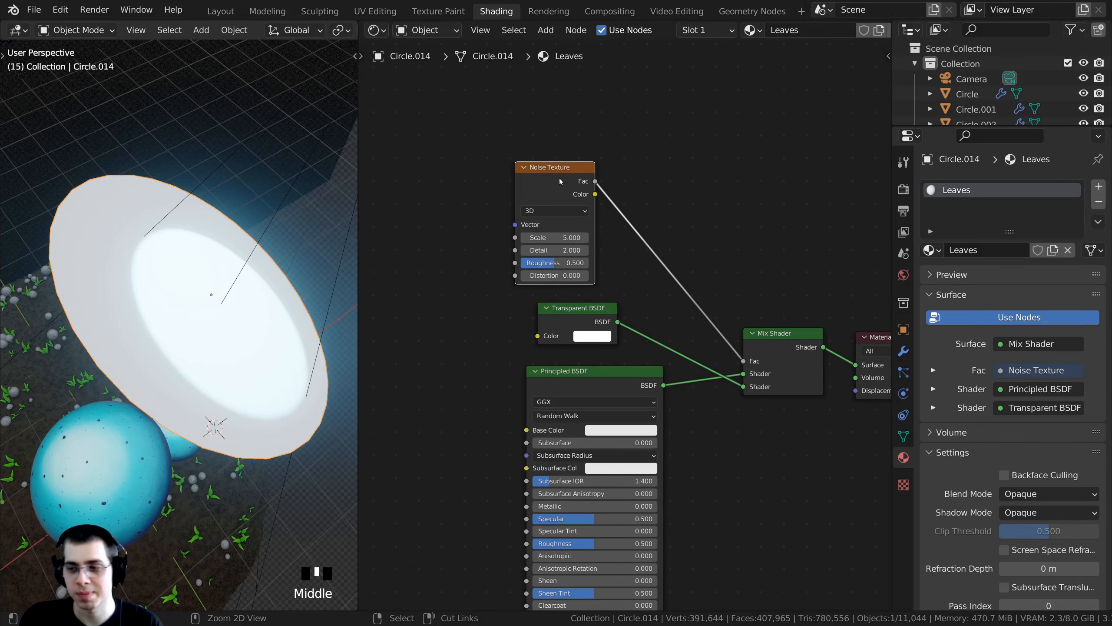
{"action": "key", "text": "ctrl+t"}
{"action": "scroll", "coordinate": [557, 186], "scroll_direction": "down", "scroll_amount": 3}
{"action": "middle_click_drag", "start_coordinate": [503, 211], "coordinate": [608, 212]}
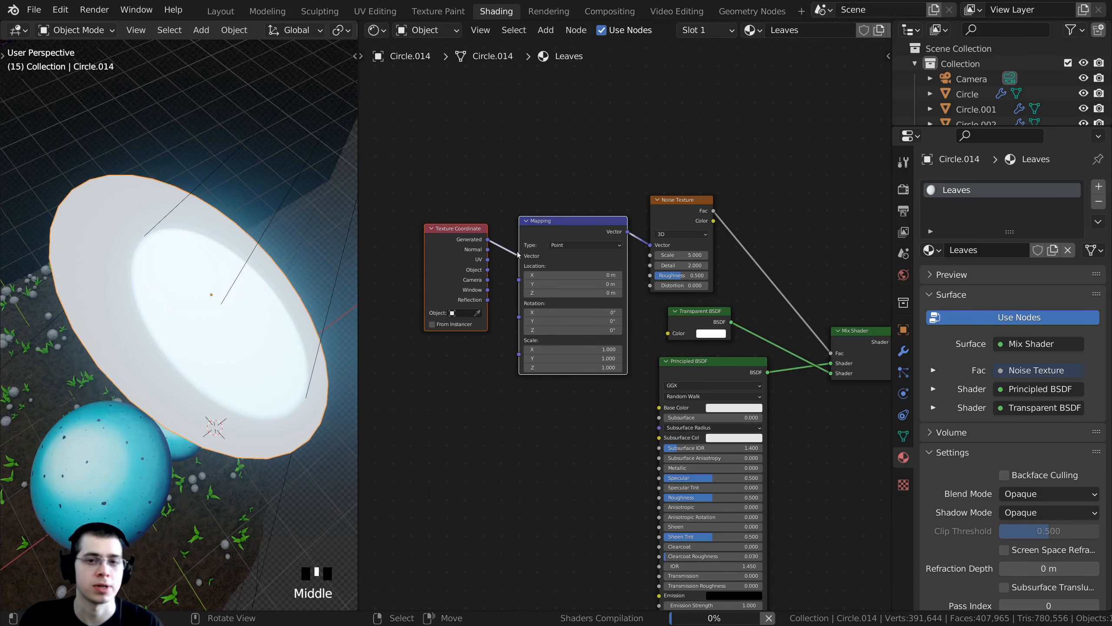
{"action": "scroll", "coordinate": [443, 257], "scroll_direction": "up", "scroll_amount": 2}
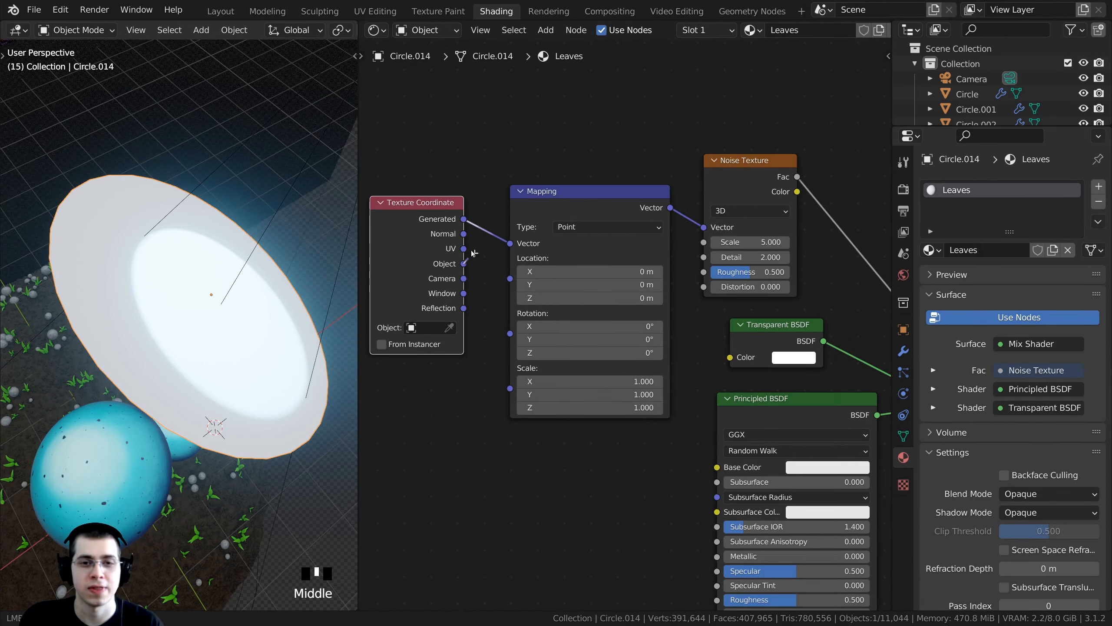
{"action": "left_click_drag", "start_coordinate": [517, 249], "coordinate": [515, 248]}
Arrange the Texture Coordinate, Mapping and Noise Texture nodes into a tidy row.
{"action": "left_click_drag", "start_coordinate": [432, 206], "coordinate": [425, 179]}
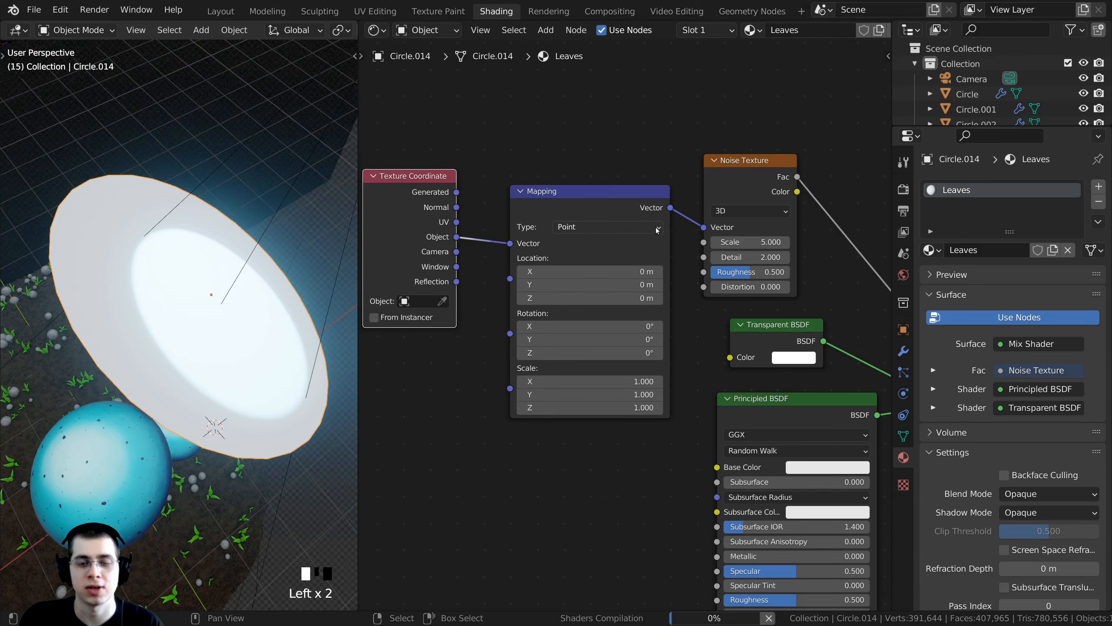
{"action": "left_click_drag", "start_coordinate": [566, 211], "coordinate": [560, 189]}
{"action": "left_click_drag", "start_coordinate": [561, 190], "coordinate": [556, 179]}
{"action": "left_click_drag", "start_coordinate": [446, 214], "coordinate": [416, 181]}
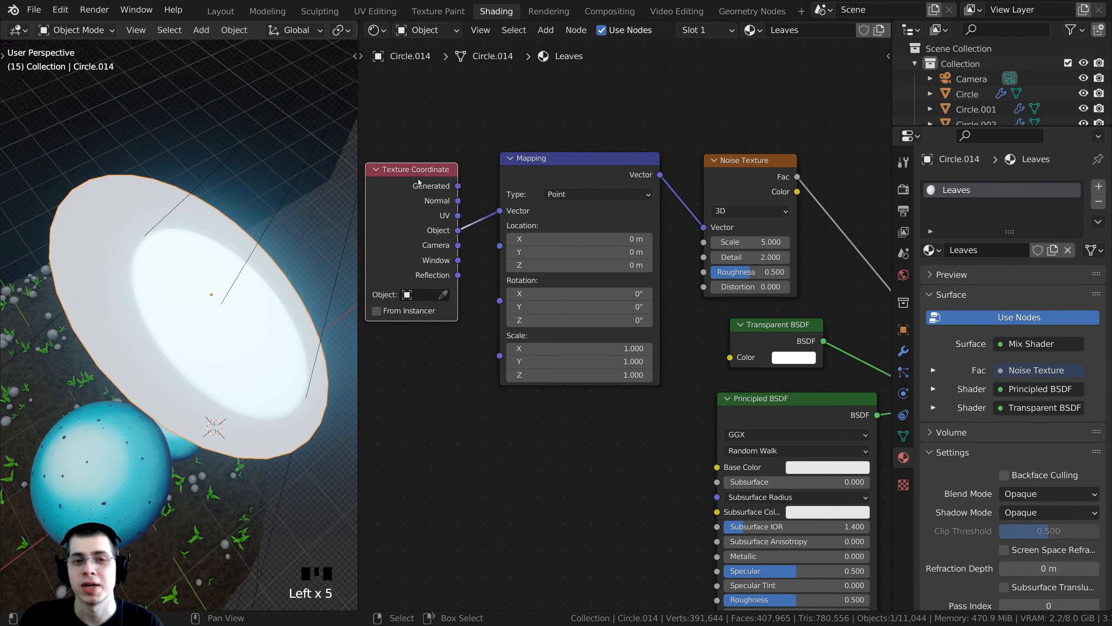
{"action": "left_click_drag", "start_coordinate": [597, 177], "coordinate": [584, 177]}
{"action": "left_click_drag", "start_coordinate": [759, 179], "coordinate": [749, 179]}
{"action": "middle_click_drag", "start_coordinate": [749, 179], "coordinate": [717, 184]}
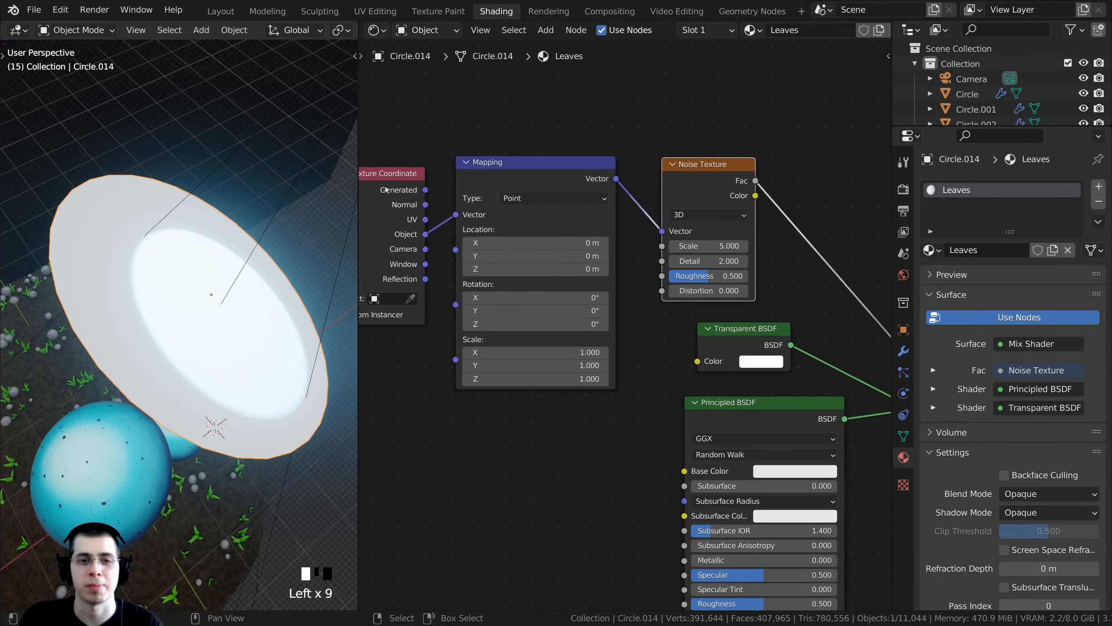
Insert a ColorRamp node between the Noise Texture's Fac output and the Mix Shader's Fac input.
{"action": "middle_click_drag", "start_coordinate": [764, 248], "coordinate": [699, 257]}
{"action": "scroll", "coordinate": [701, 257], "scroll_direction": "up", "scroll_amount": 3}
{"action": "scroll", "coordinate": [701, 258], "scroll_direction": "down", "scroll_amount": 4}
{"action": "middle_click_drag", "start_coordinate": [245, 252], "coordinate": [219, 274]}
{"action": "scroll", "coordinate": [603, 254], "scroll_direction": "up", "scroll_amount": 2}
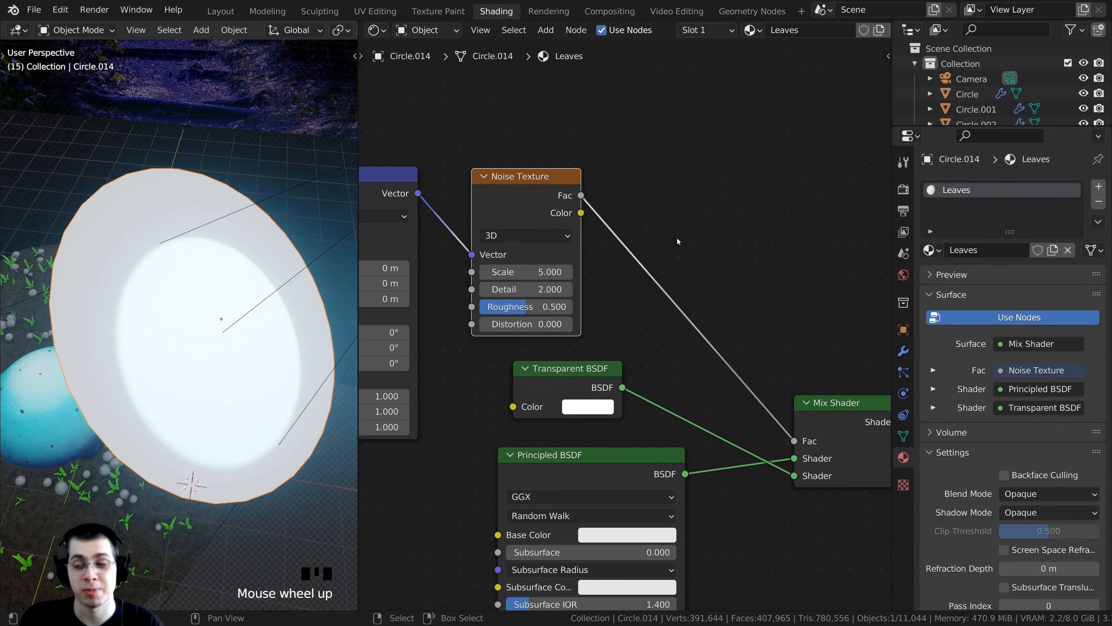
{"action": "middle_click_drag", "start_coordinate": [676, 191], "coordinate": [668, 191]}
{"action": "key", "text": "shift+a"}
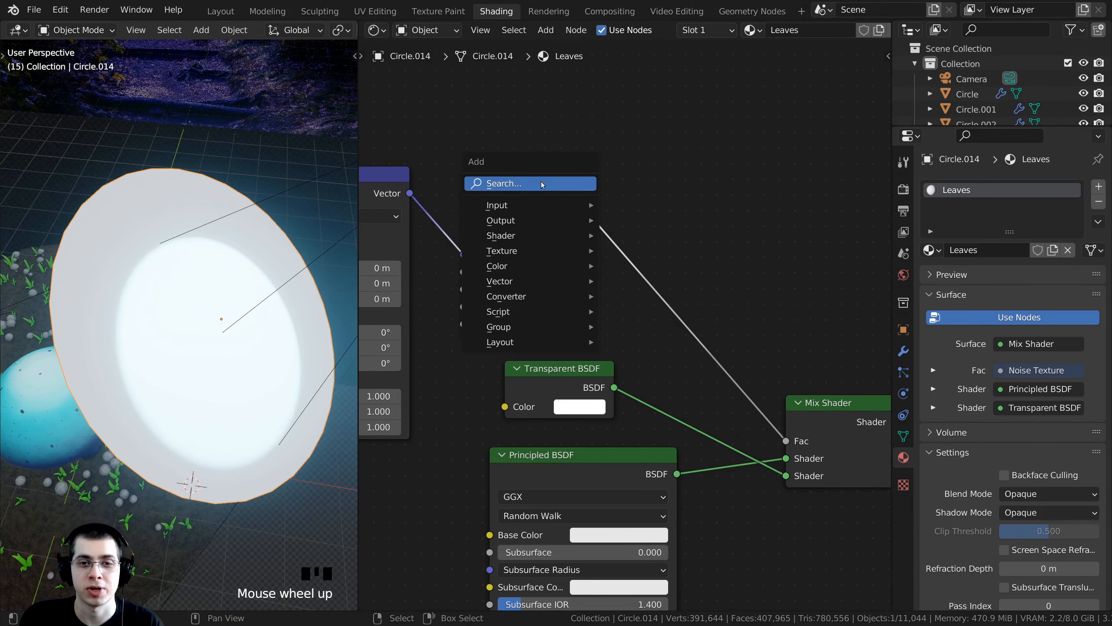
{"action": "left_click", "coordinate": [541, 184]}
{"action": "type", "text": "col"}
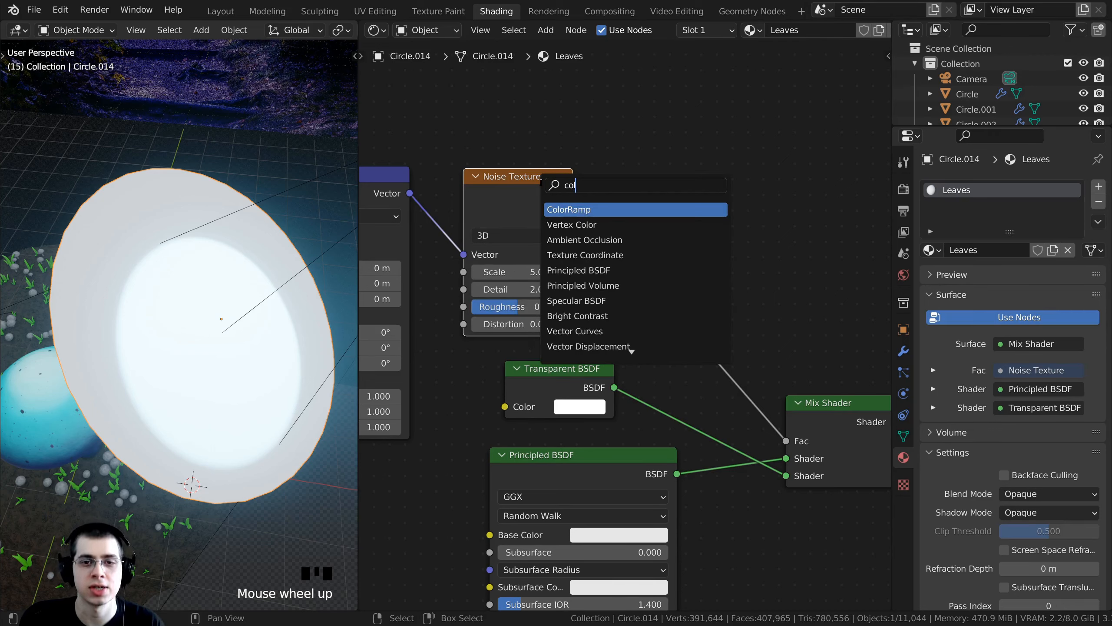
{"action": "left_click", "coordinate": [559, 209]}
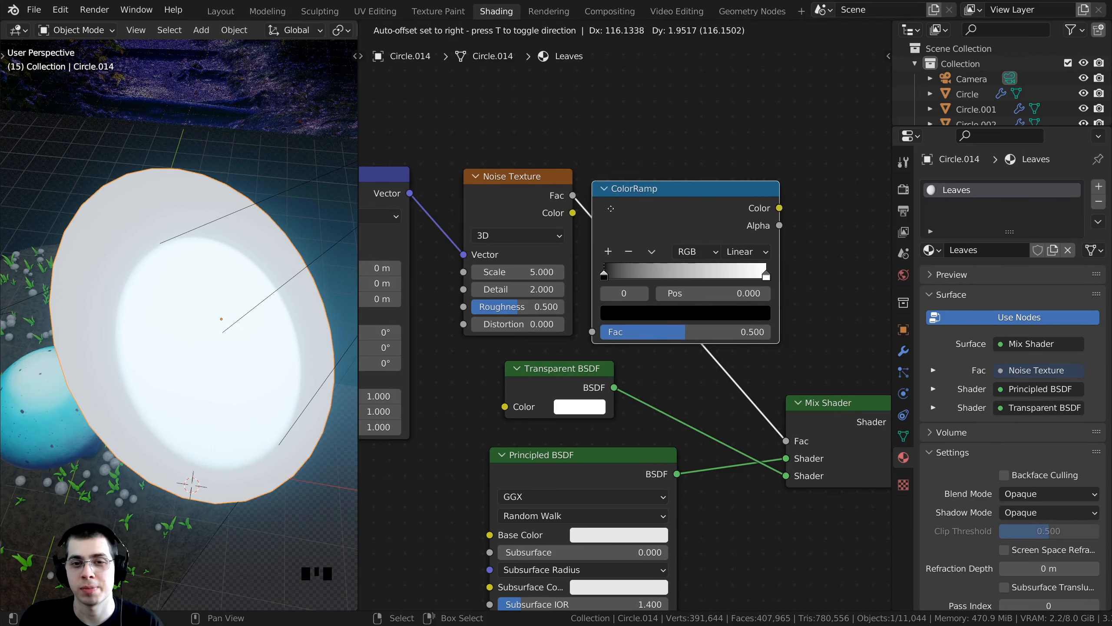
{"action": "left_click", "coordinate": [645, 220]}
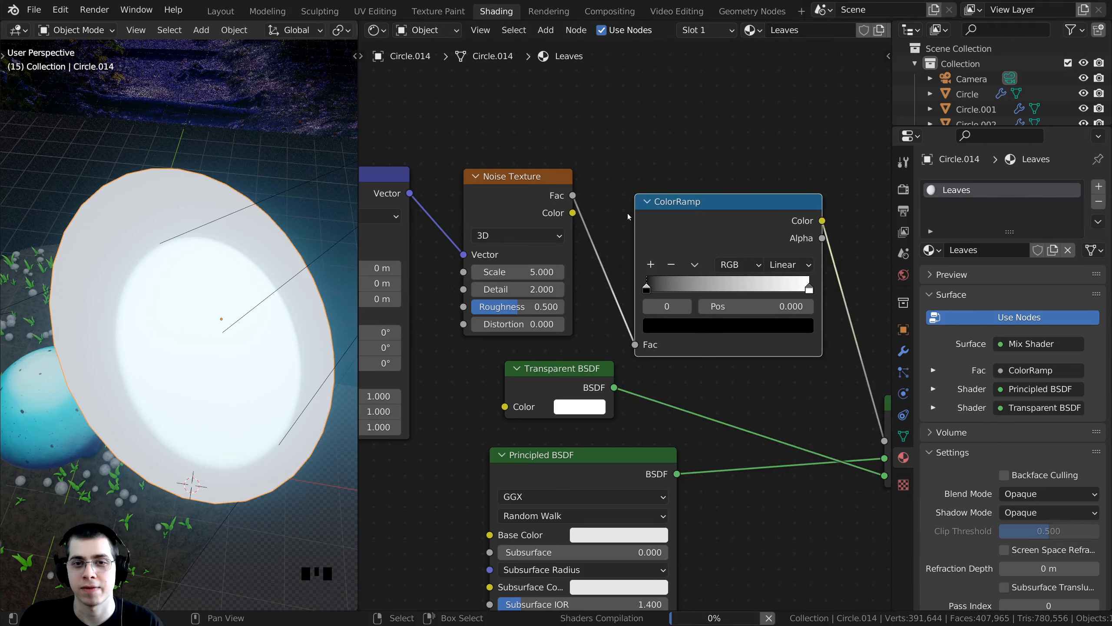
Sharpen the ColorRamp's contrast by moving the black stop near the middle and the white stop to position 0.496.
{"action": "middle_click_drag", "start_coordinate": [637, 240], "coordinate": [539, 241]}
{"action": "left_click_drag", "start_coordinate": [542, 290], "coordinate": [614, 289]}
{"action": "left_click_drag", "start_coordinate": [699, 288], "coordinate": [625, 290]}
{"action": "middle_click_drag", "start_coordinate": [184, 349], "coordinate": [147, 351]}
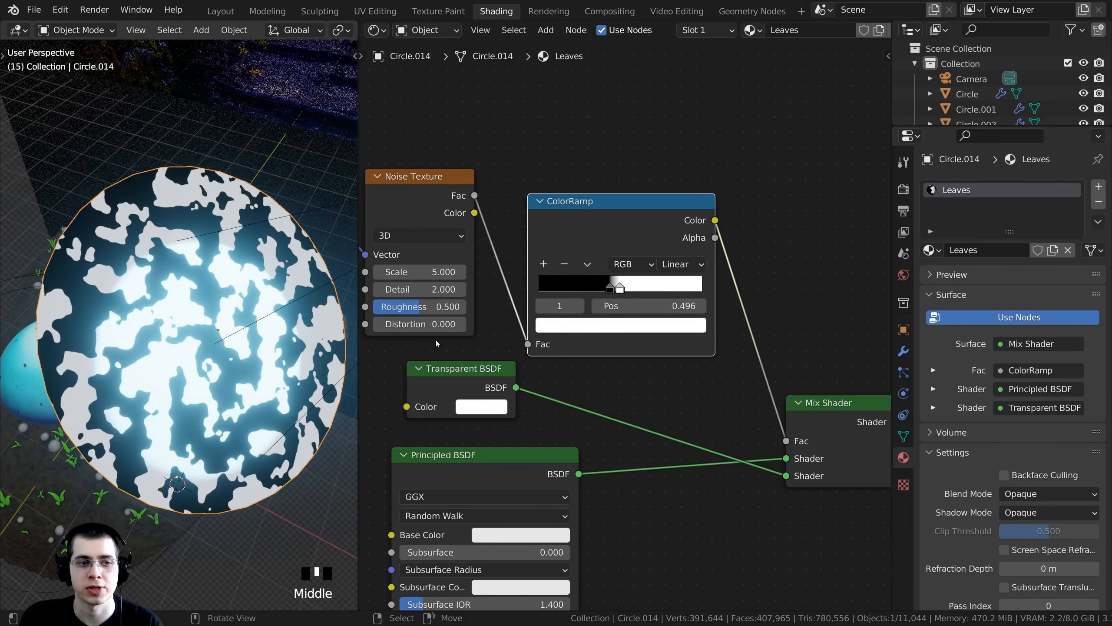
Set the Noise Texture's Scale to 40.
{"action": "middle_click_drag", "start_coordinate": [437, 343], "coordinate": [577, 340]}
{"action": "scroll", "coordinate": [591, 302], "scroll_direction": "up", "scroll_amount": 1}
{"action": "left_click_drag", "start_coordinate": [564, 186], "coordinate": [561, 172]}
{"action": "scroll", "coordinate": [543, 210], "scroll_direction": "up", "scroll_amount": 2}
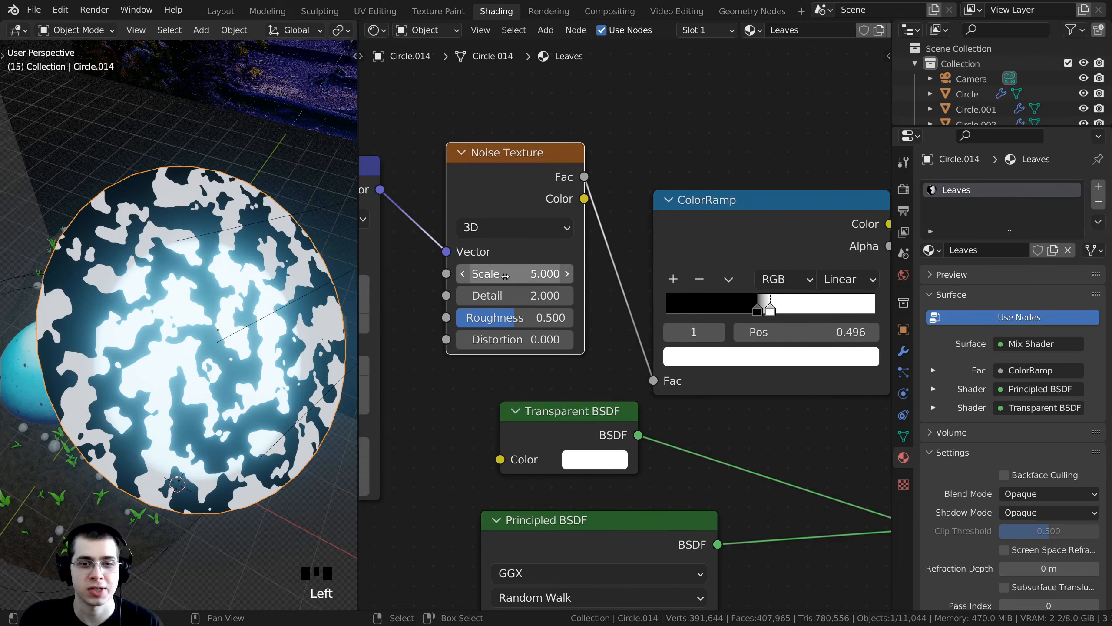
{"action": "left_click", "coordinate": [534, 274]}
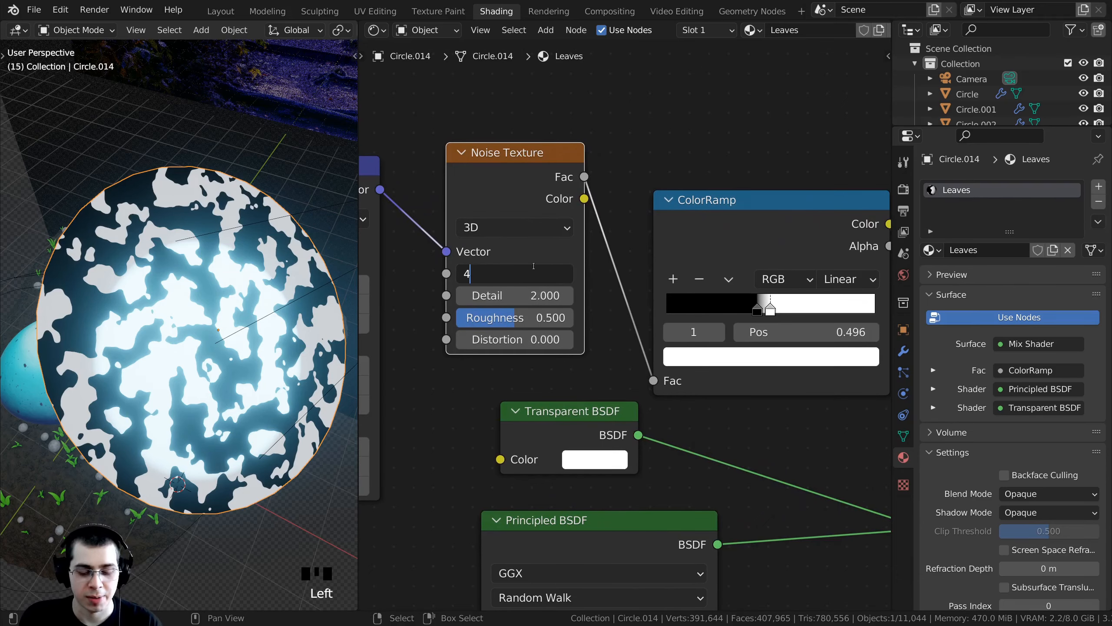
{"action": "type", "text": "40"}
{"action": "key", "text": "Return"}
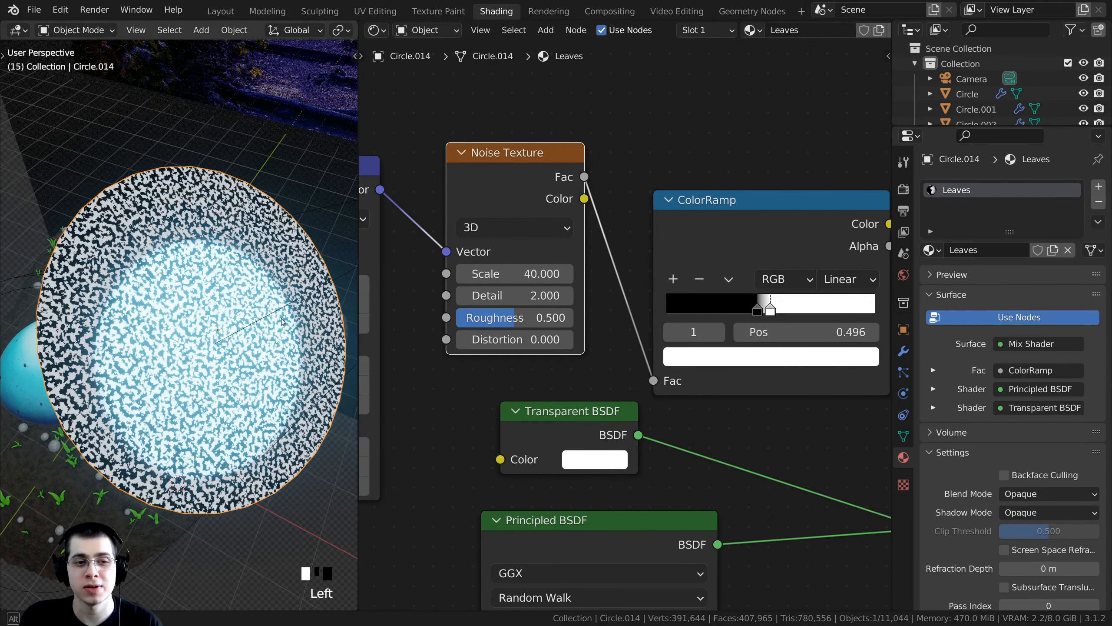
Set both the Blend Mode and the Shadow Mode of the Leaves material to Alpha Hashed.
{"action": "middle_click_drag", "start_coordinate": [188, 346], "coordinate": [272, 251]}
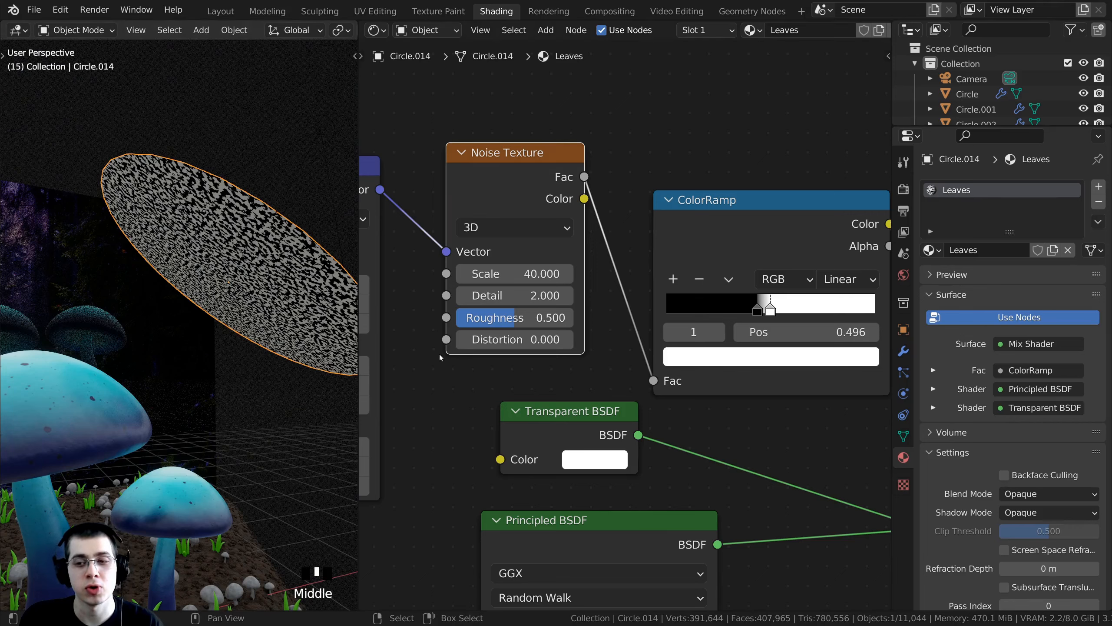
{"action": "scroll", "coordinate": [981, 259], "scroll_direction": "down", "scroll_amount": 4}
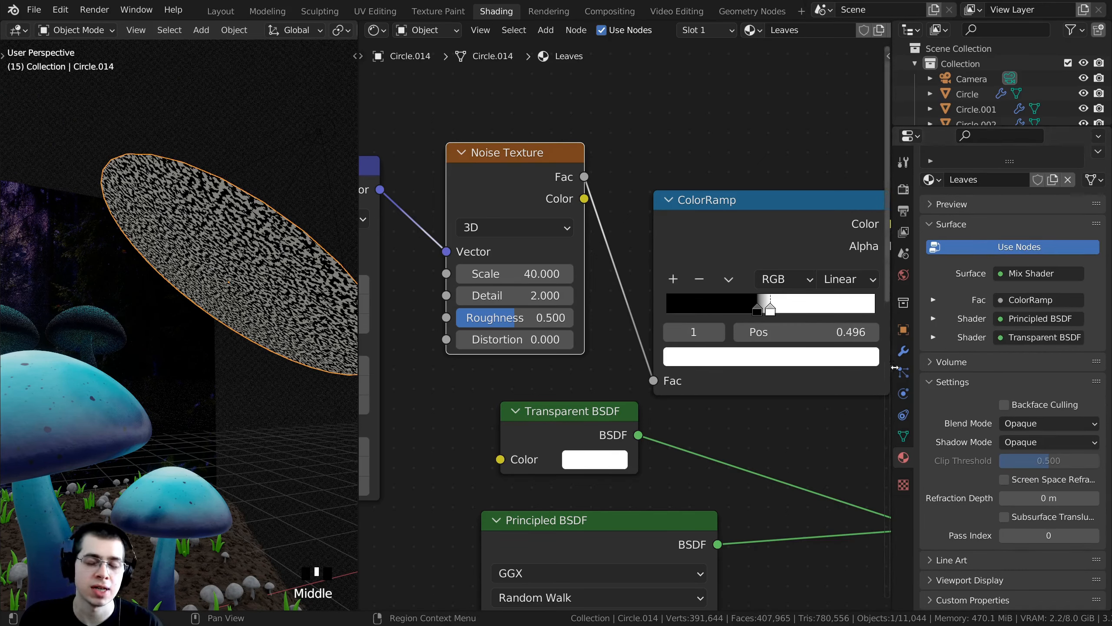
{"action": "scroll", "coordinate": [631, 438], "scroll_direction": "down", "scroll_amount": 5}
{"action": "middle_click_drag", "start_coordinate": [630, 438], "coordinate": [569, 378]}
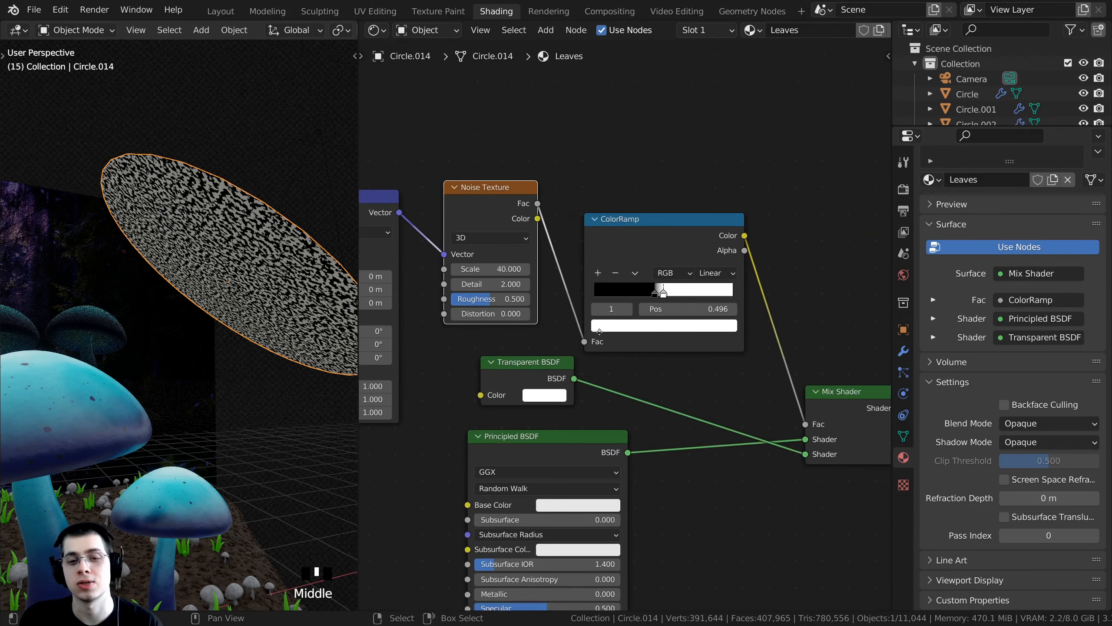
{"action": "left_click", "coordinate": [1010, 426]}
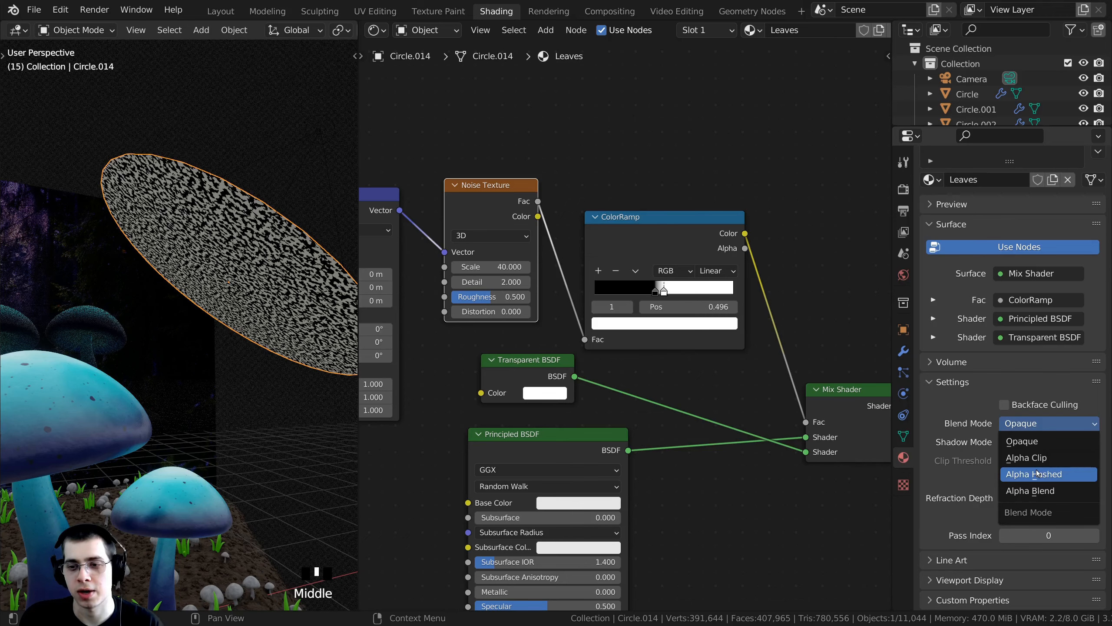
{"action": "left_click", "coordinate": [1037, 474]}
{"action": "left_click", "coordinate": [1018, 443]}
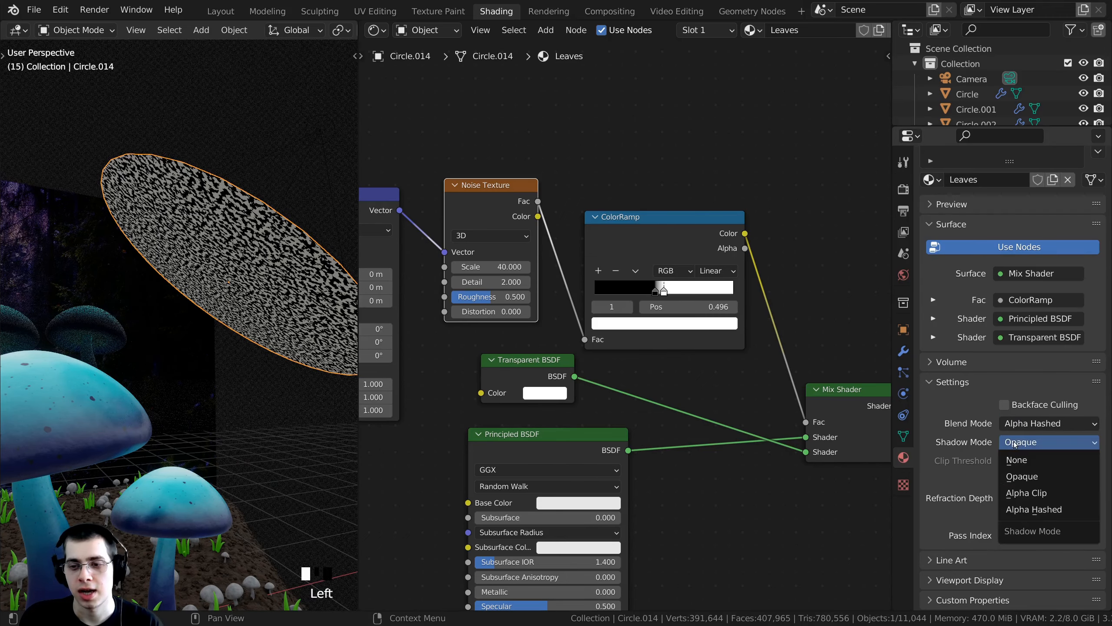
{"action": "left_click", "coordinate": [1032, 512]}
{"action": "scroll", "coordinate": [210, 306], "scroll_direction": "down", "scroll_amount": 4}
{"action": "middle_click_drag", "start_coordinate": [210, 307], "coordinate": [223, 360]}
{"action": "middle_click_drag", "start_coordinate": [193, 342], "coordinate": [194, 373], "text": "shift"}
{"action": "scroll", "coordinate": [219, 306], "scroll_direction": "up", "scroll_amount": 5}
{"action": "scroll", "coordinate": [217, 342], "scroll_direction": "down", "scroll_amount": 2}
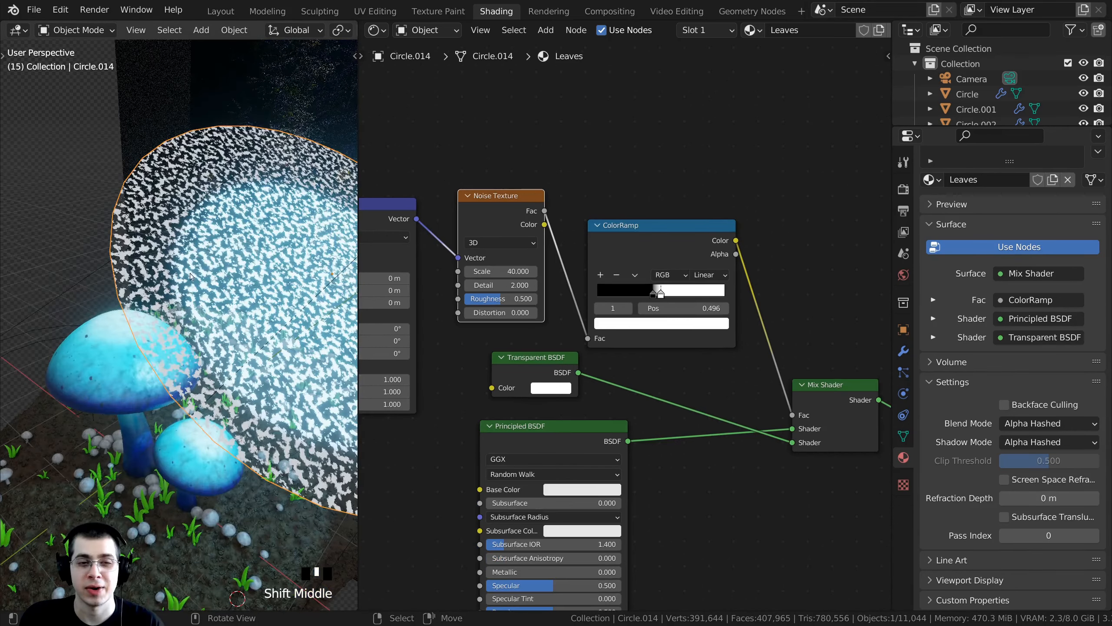
Try larger noise patches by setting the Noise Texture's Scale to 30 and then to 25.
{"action": "middle_click_drag", "start_coordinate": [492, 283], "coordinate": [539, 316], "text": "shift"}
{"action": "scroll", "coordinate": [538, 316], "scroll_direction": "up", "scroll_amount": 4}
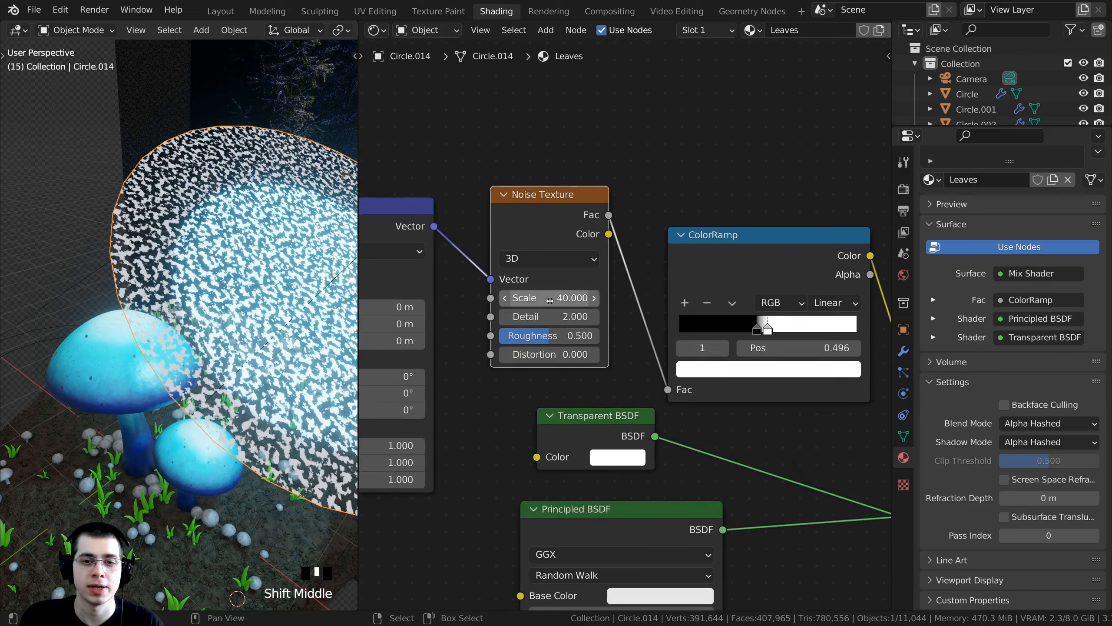
{"action": "left_click", "coordinate": [550, 299]}
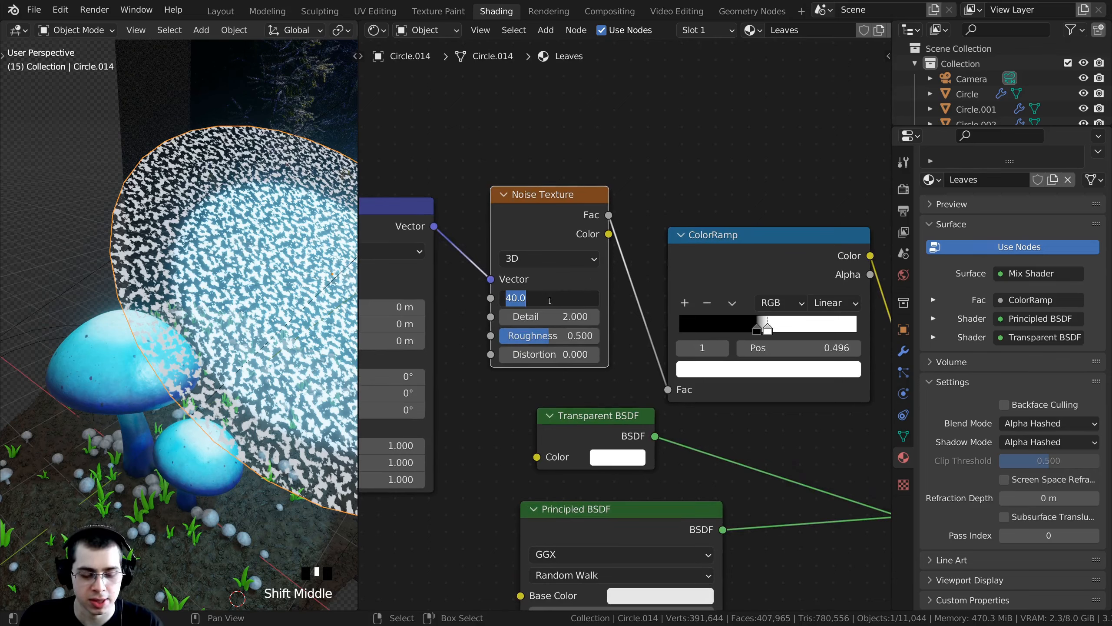
{"action": "type", "text": "30"}
{"action": "left_click", "coordinate": [536, 291]}
{"action": "left_click", "coordinate": [554, 295]}
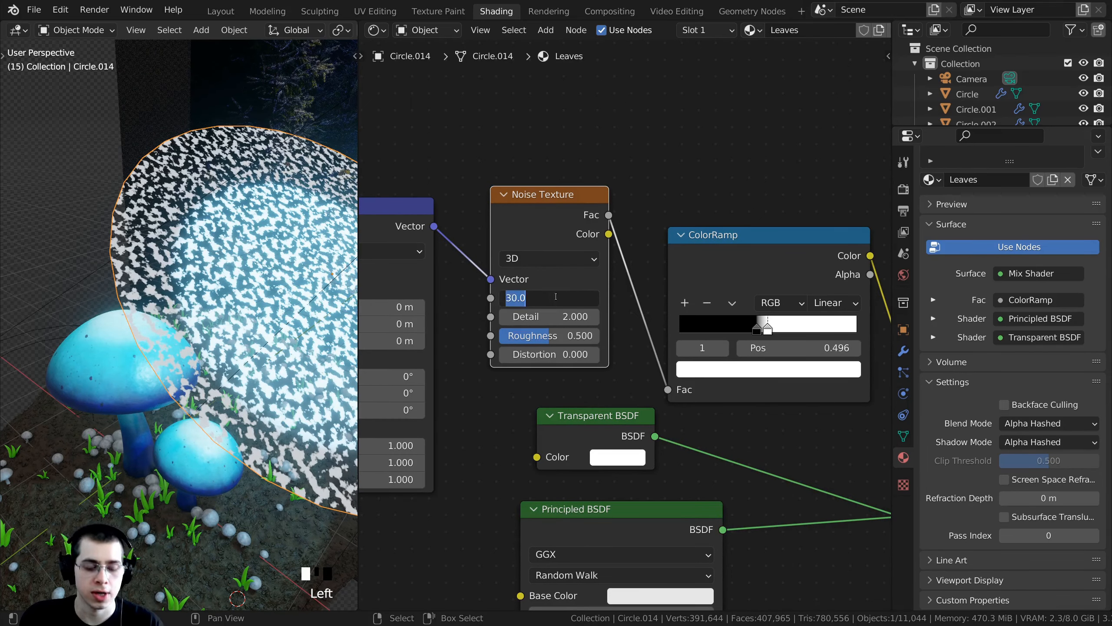
{"action": "type", "text": "25"}
{"action": "key", "text": "Return"}
{"action": "middle_click_drag", "start_coordinate": [22, 370], "coordinate": [309, 380]}
{"action": "scroll", "coordinate": [134, 366], "scroll_direction": "up", "scroll_amount": 2}
{"action": "scroll", "coordinate": [134, 366], "scroll_direction": "up", "scroll_amount": 3}
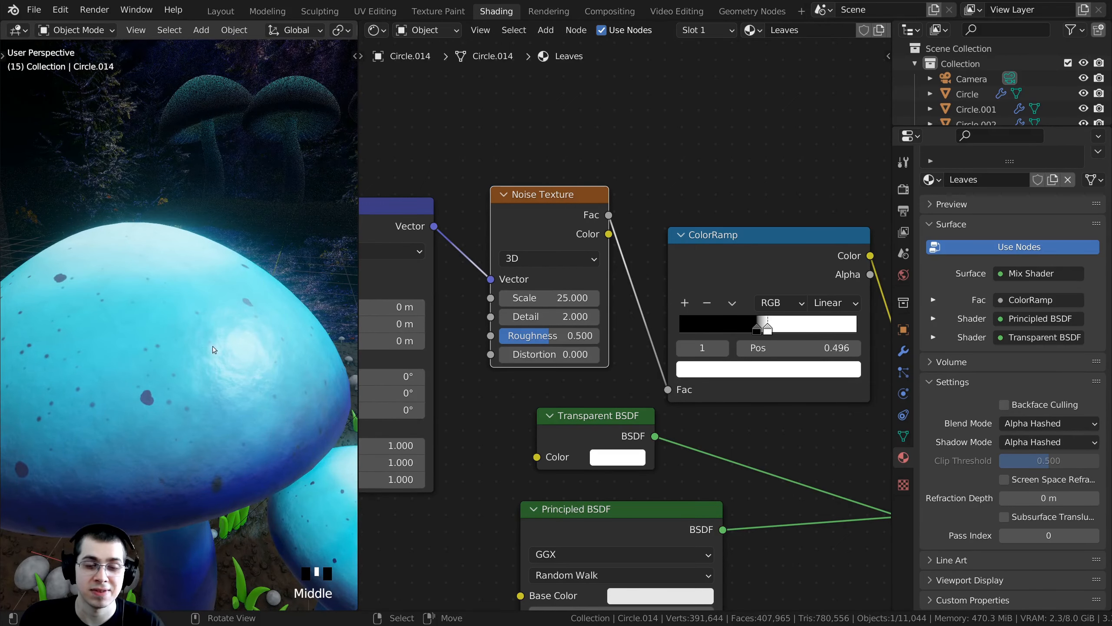
{"action": "scroll", "coordinate": [201, 305], "scroll_direction": "down", "scroll_amount": 2}
{"action": "scroll", "coordinate": [212, 327], "scroll_direction": "down", "scroll_amount": 5}
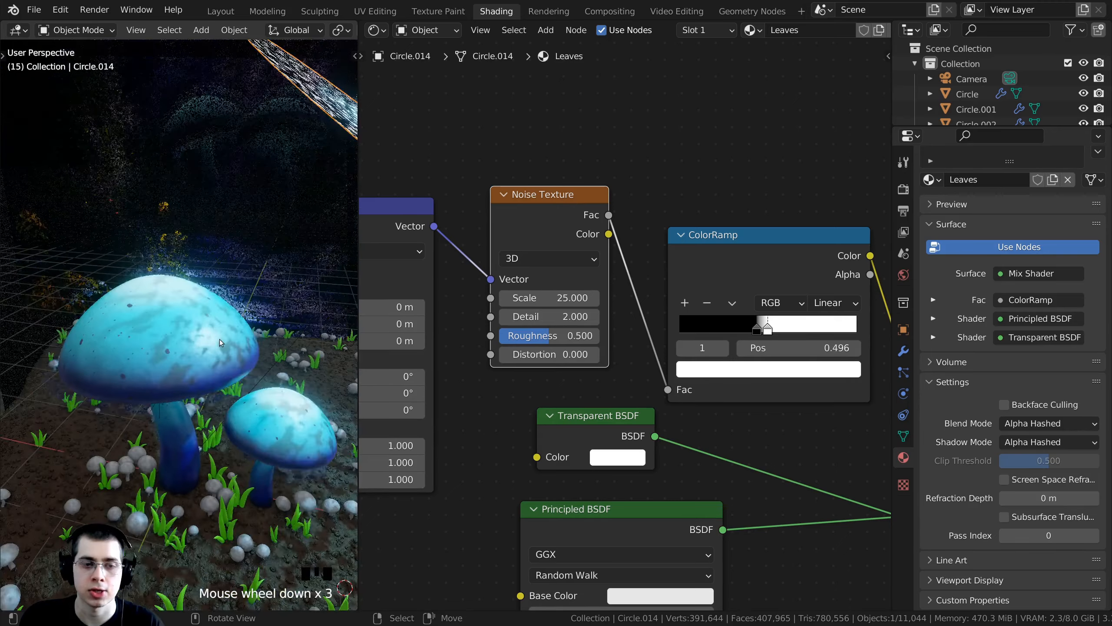
Select the spot light above the disc and reduce its Radius to 0 m for sharper leaf shadows.
{"action": "middle_click_drag", "start_coordinate": [307, 197], "coordinate": [286, 210], "text": "shift"}
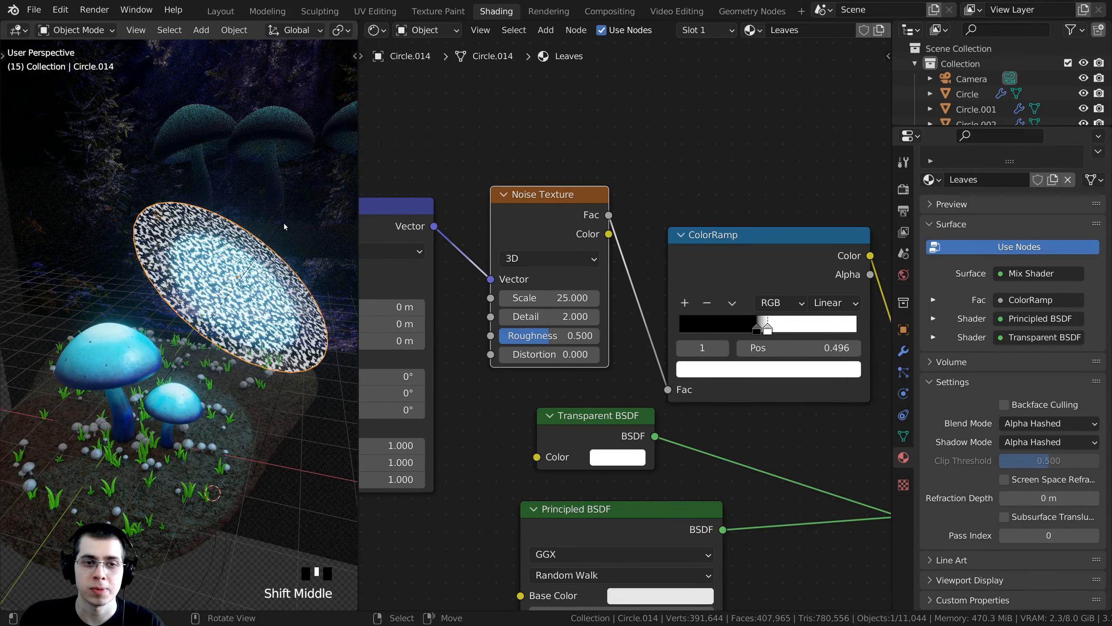
{"action": "right_click", "coordinate": [284, 225]}
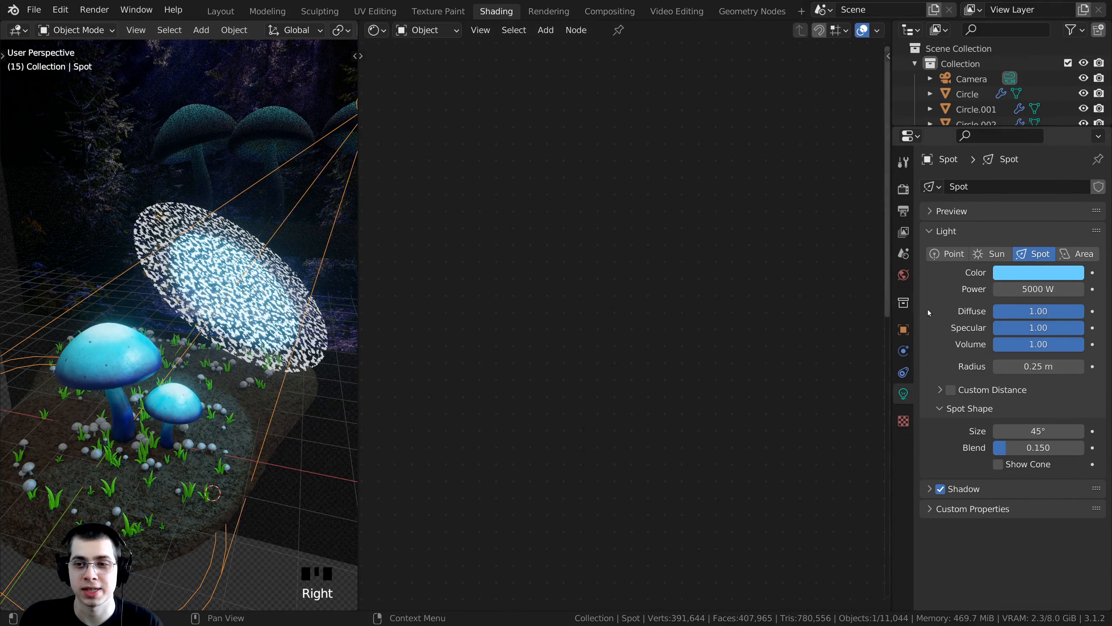
{"action": "left_click_drag", "start_coordinate": [890, 267], "coordinate": [841, 266]}
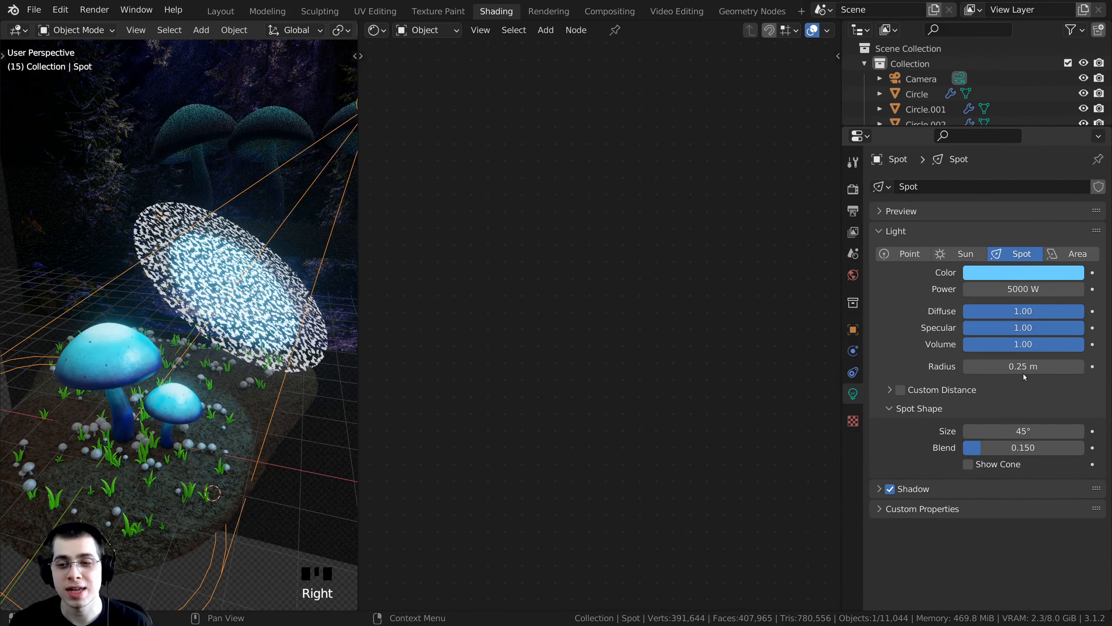
{"action": "left_click_drag", "start_coordinate": [1022, 372], "coordinate": [552, 376]}
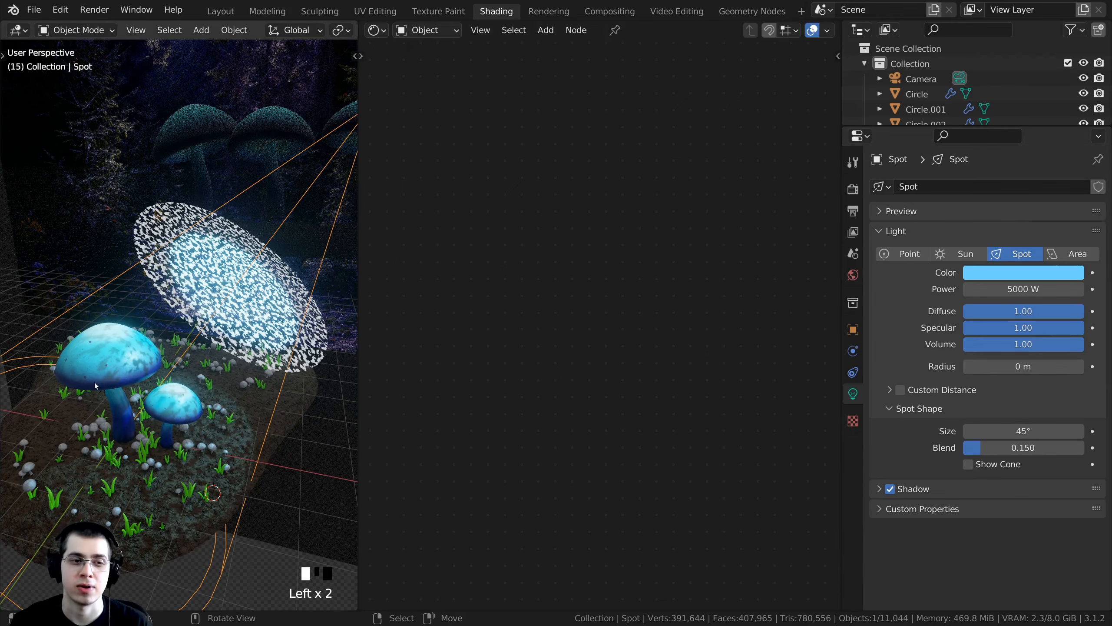
{"action": "middle_click_drag", "start_coordinate": [114, 442], "coordinate": [146, 305], "text": "shift"}
{"action": "scroll", "coordinate": [160, 343], "scroll_direction": "up", "scroll_amount": 6}
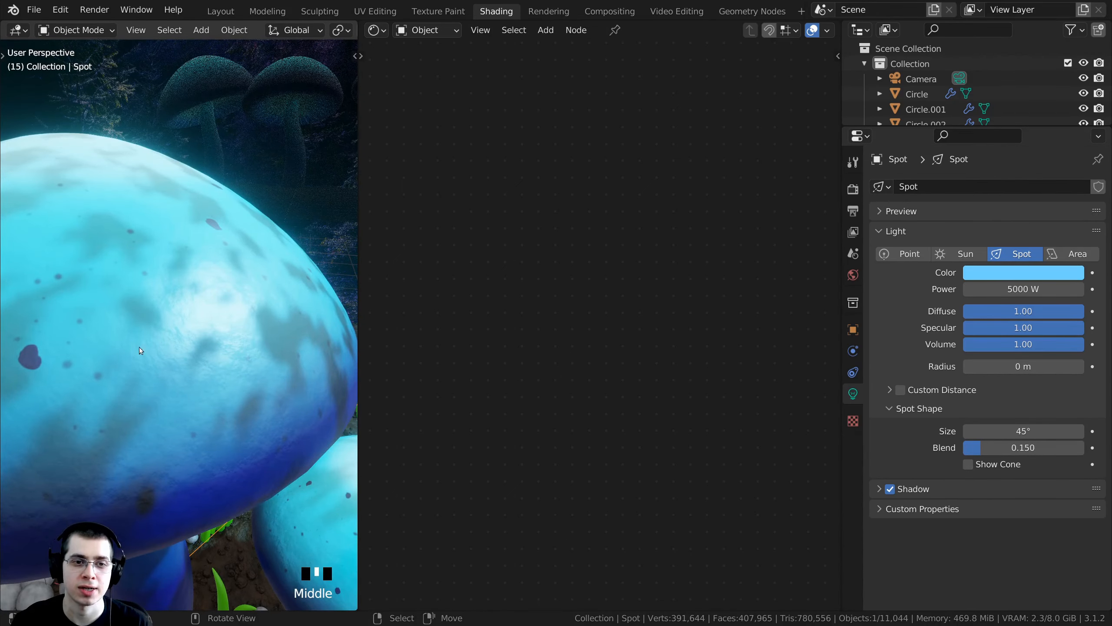
{"action": "middle_click_drag", "start_coordinate": [140, 347], "coordinate": [163, 358]}
{"action": "mouse_move", "coordinate": [1023, 367]}
{"action": "left_mouse_down"}
{"action": "mouse_move", "coordinate": [1082, 366]}
{"action": "mouse_move", "coordinate": [1019, 367]}
{"action": "left_mouse_up"}
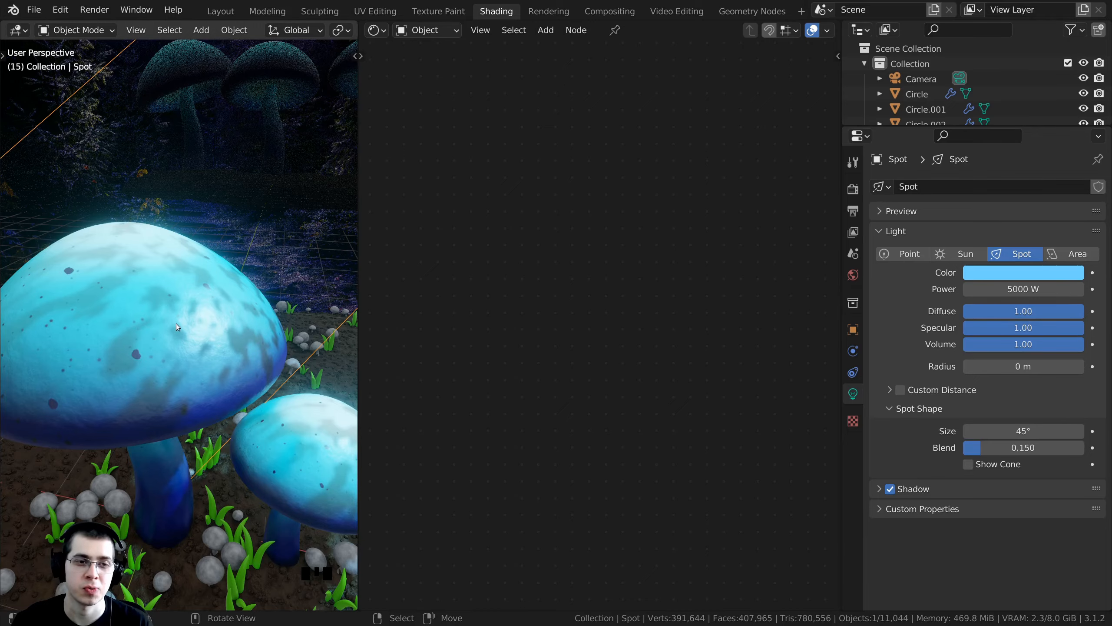
Move the black stop of the disc's ColorRamp to position 0.491, closer to the white stop.
{"action": "scroll", "coordinate": [177, 327], "scroll_direction": "down", "scroll_amount": 3}
{"action": "middle_click_drag", "start_coordinate": [177, 327], "coordinate": [169, 206]}
{"action": "right_click", "coordinate": [272, 197]}
{"action": "middle_click_drag", "start_coordinate": [569, 350], "coordinate": [470, 347]}
{"action": "scroll", "coordinate": [475, 354], "scroll_direction": "up", "scroll_amount": 1}
{"action": "scroll", "coordinate": [697, 319], "scroll_direction": "up", "scroll_amount": 1}
{"action": "middle_click_drag", "start_coordinate": [697, 318], "coordinate": [660, 337]}
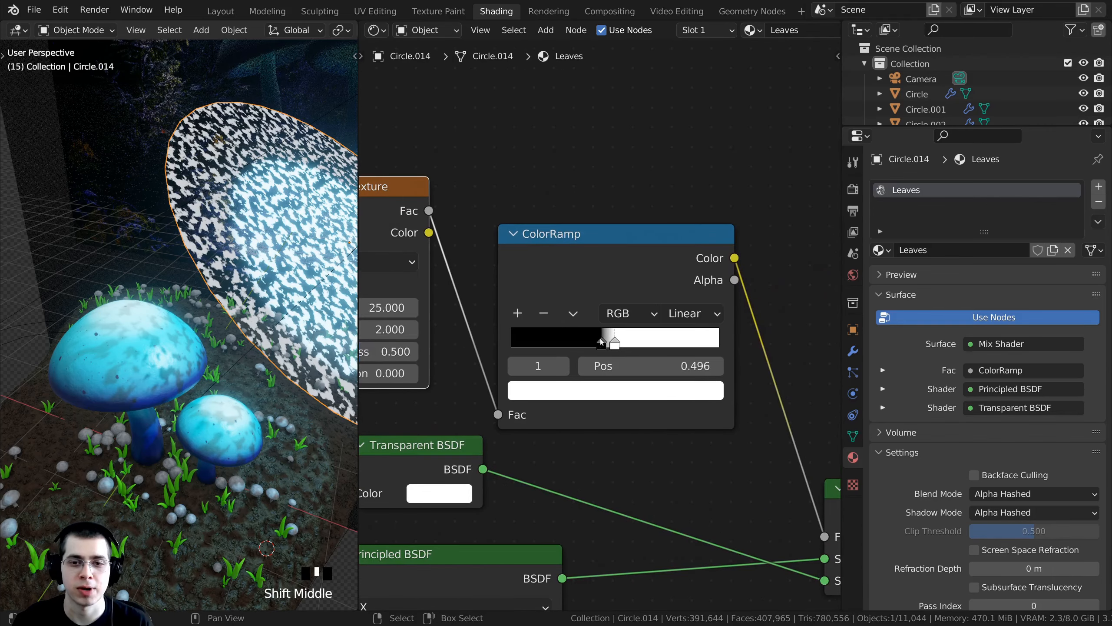
{"action": "mouse_move", "coordinate": [601, 344]}
{"action": "left_mouse_down"}
{"action": "mouse_move", "coordinate": [611, 343]}
{"action": "mouse_move", "coordinate": [590, 343]}
{"action": "mouse_move", "coordinate": [643, 346]}
{"action": "mouse_move", "coordinate": [620, 344]}
{"action": "left_mouse_up"}
{"action": "middle_click_drag", "start_coordinate": [106, 417], "coordinate": [221, 196]}
{"action": "scroll", "coordinate": [149, 411], "scroll_direction": "up", "scroll_amount": 4}
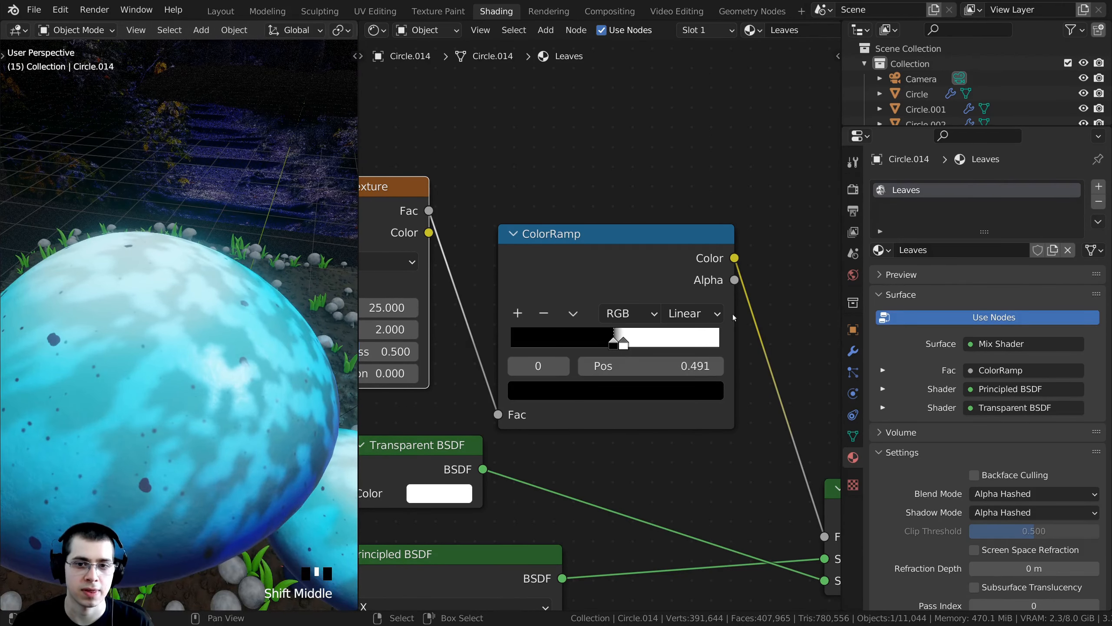
{"action": "scroll", "coordinate": [219, 198], "scroll_direction": "down", "scroll_amount": 2}
{"action": "middle_click_drag", "start_coordinate": [192, 433], "coordinate": [225, 388]}
Switch to the camera view and set the disc's Noise Texture Scale to 15.
{"action": "key", "text": "KP_0"}
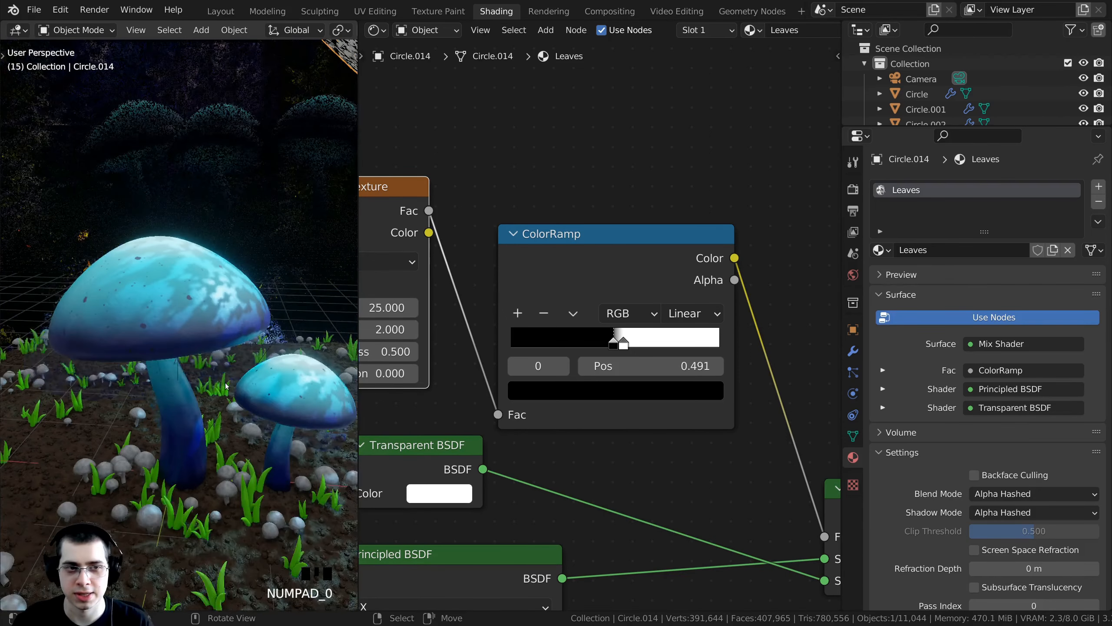
{"action": "middle_click_drag", "start_coordinate": [311, 261], "coordinate": [237, 372], "text": "shift"}
{"action": "scroll", "coordinate": [237, 372], "scroll_direction": "up", "scroll_amount": 2}
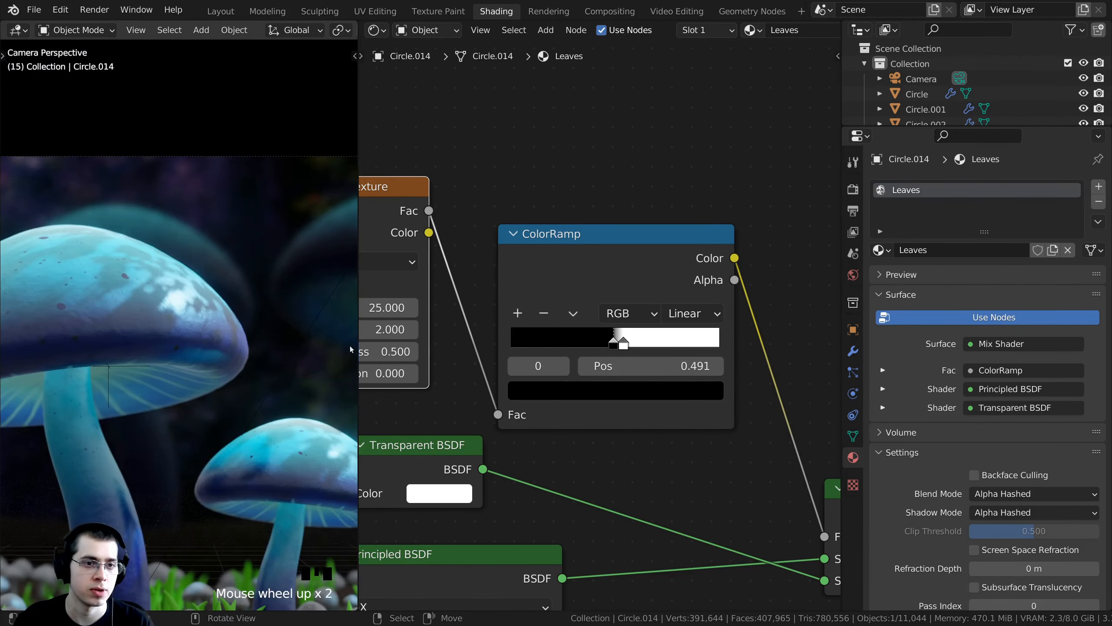
{"action": "middle_click_drag", "start_coordinate": [648, 380], "coordinate": [739, 377]}
{"action": "middle_click_drag", "start_coordinate": [410, 300], "coordinate": [496, 300], "text": "shift"}
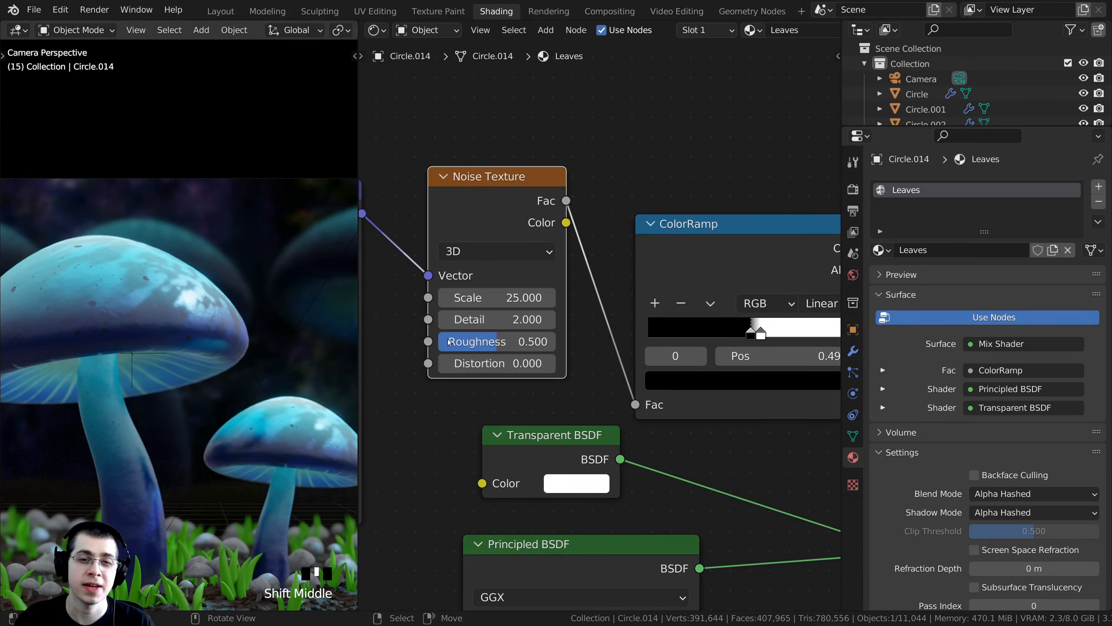
{"action": "left_click", "coordinate": [485, 294]}
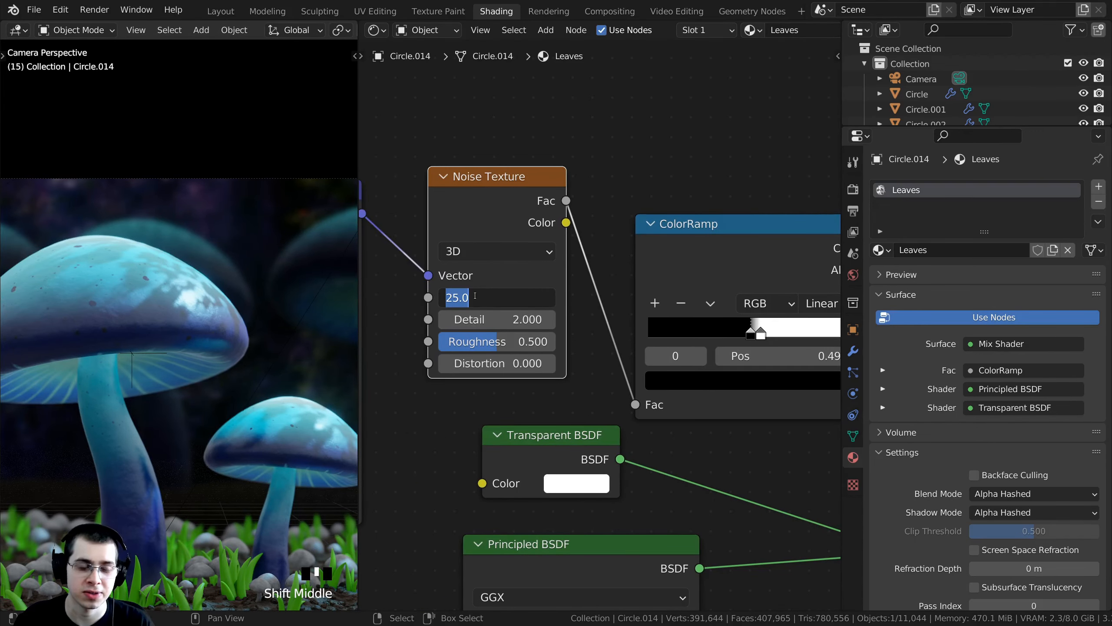
{"action": "key", "text": "Return"}
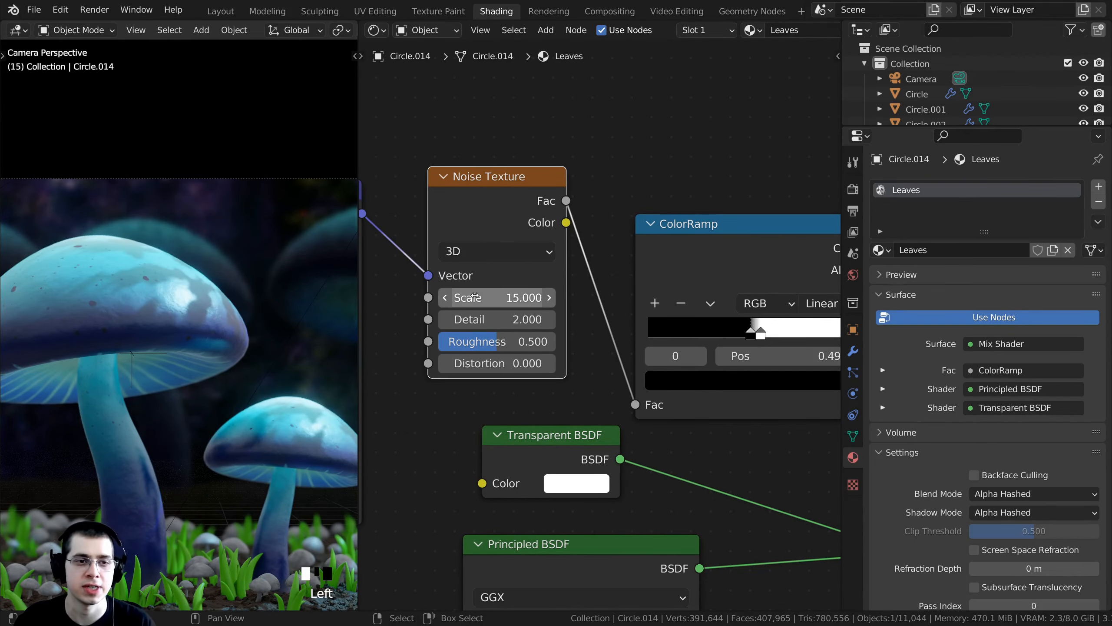
{"action": "scroll", "coordinate": [600, 324], "scroll_direction": "down", "scroll_amount": 3}
{"action": "scroll", "coordinate": [223, 277], "scroll_direction": "down", "scroll_amount": 3}
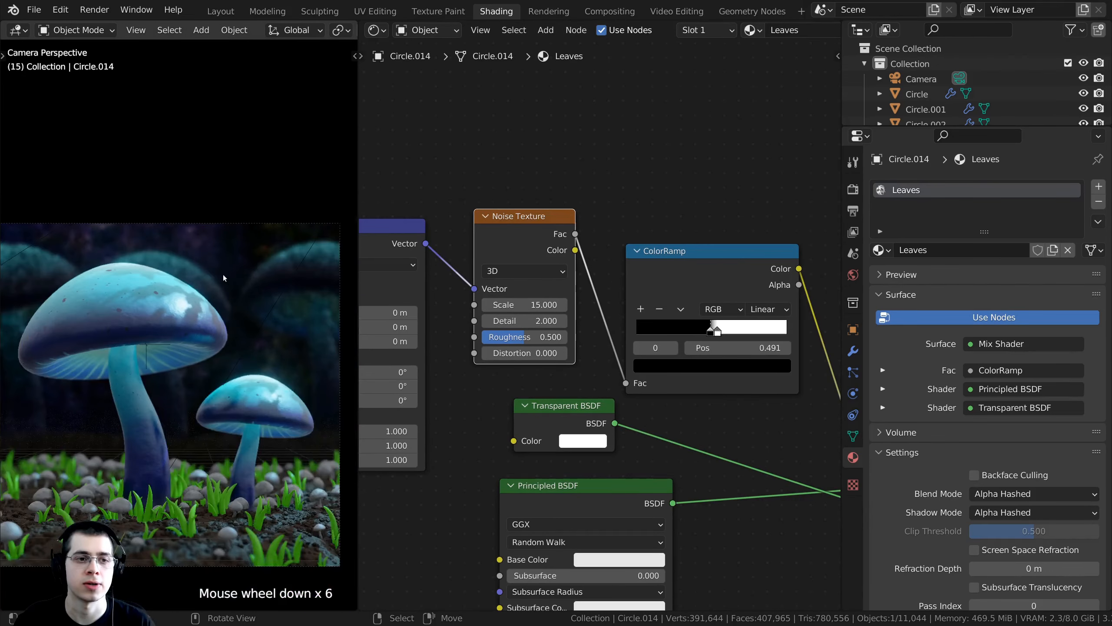
{"action": "middle_click_drag", "start_coordinate": [223, 278], "coordinate": [173, 243], "text": "shift"}
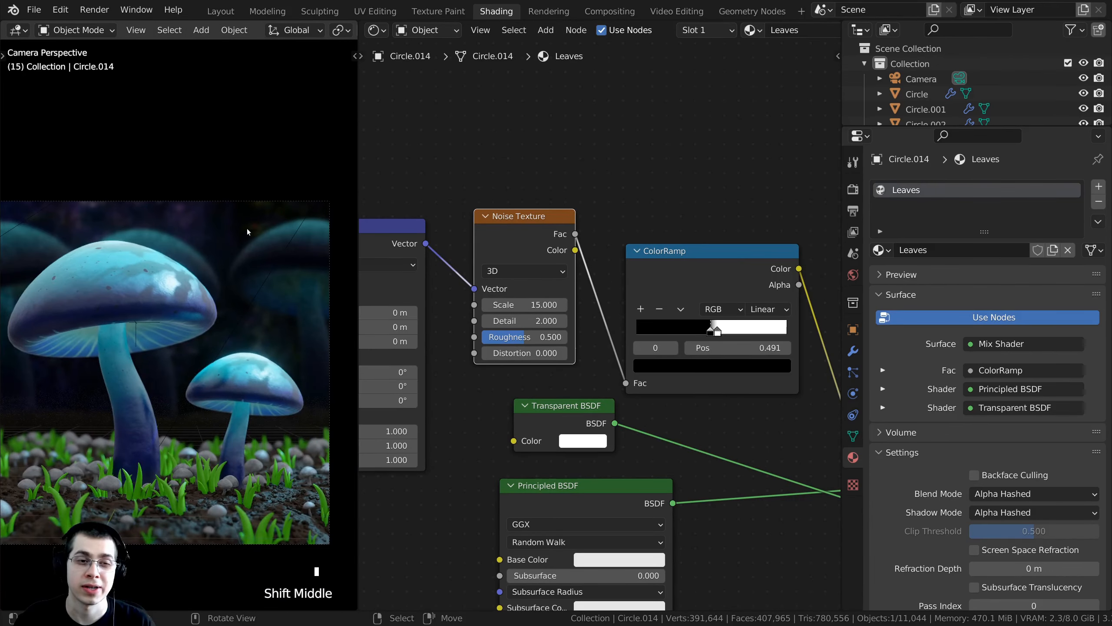
{"action": "scroll", "coordinate": [171, 241], "scroll_direction": "down", "scroll_amount": 1}
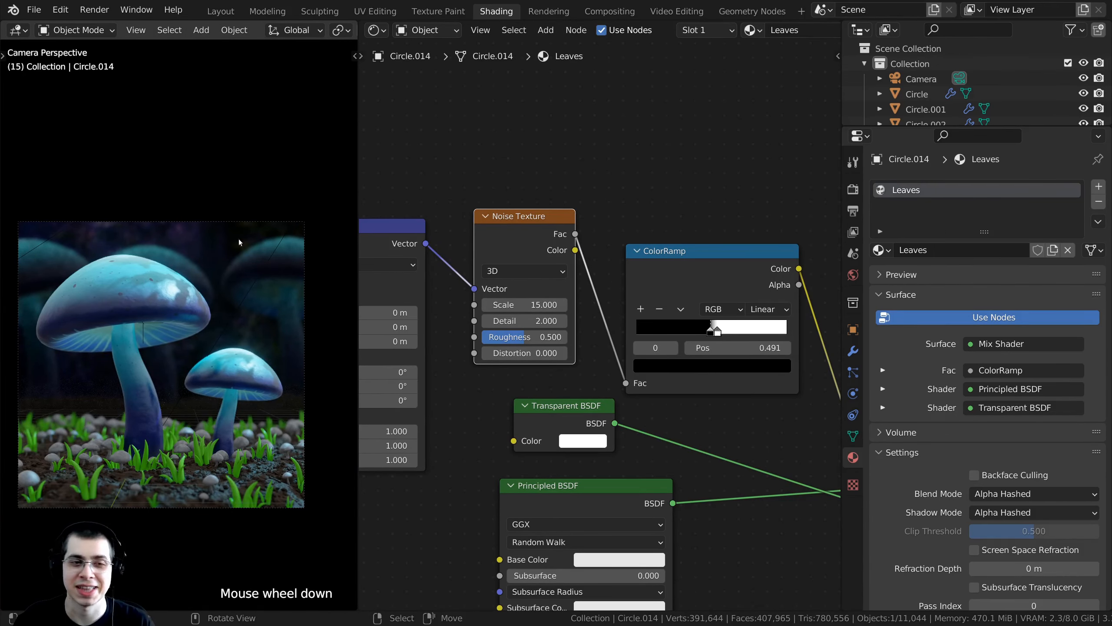
Duplicate the spot light together with its Leaves disc and place the copies beside the originals.
{"action": "middle_click_drag", "start_coordinate": [146, 376], "coordinate": [262, 240]}
{"action": "scroll", "coordinate": [197, 306], "scroll_direction": "down", "scroll_amount": 2}
{"action": "right_click", "coordinate": [271, 220]}
{"action": "middle_click_drag", "start_coordinate": [262, 240], "coordinate": [285, 252], "text": "shift"}
{"action": "right_click", "coordinate": [213, 266], "text": "shift"}
{"action": "key", "text": "shift+d"}
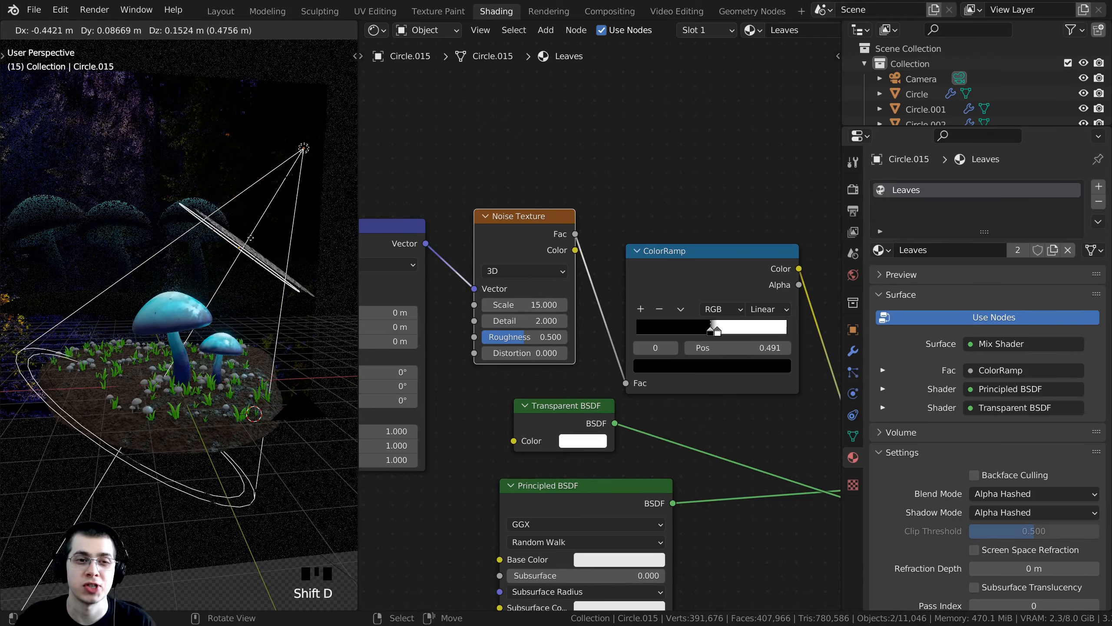
{"action": "left_click", "coordinate": [236, 215]}
Rotate and move the duplicated spot light and disc to the opposite side of the mushrooms.
{"action": "middle_click_drag", "start_coordinate": [237, 215], "coordinate": [267, 305]}
{"action": "key", "text": "r"}
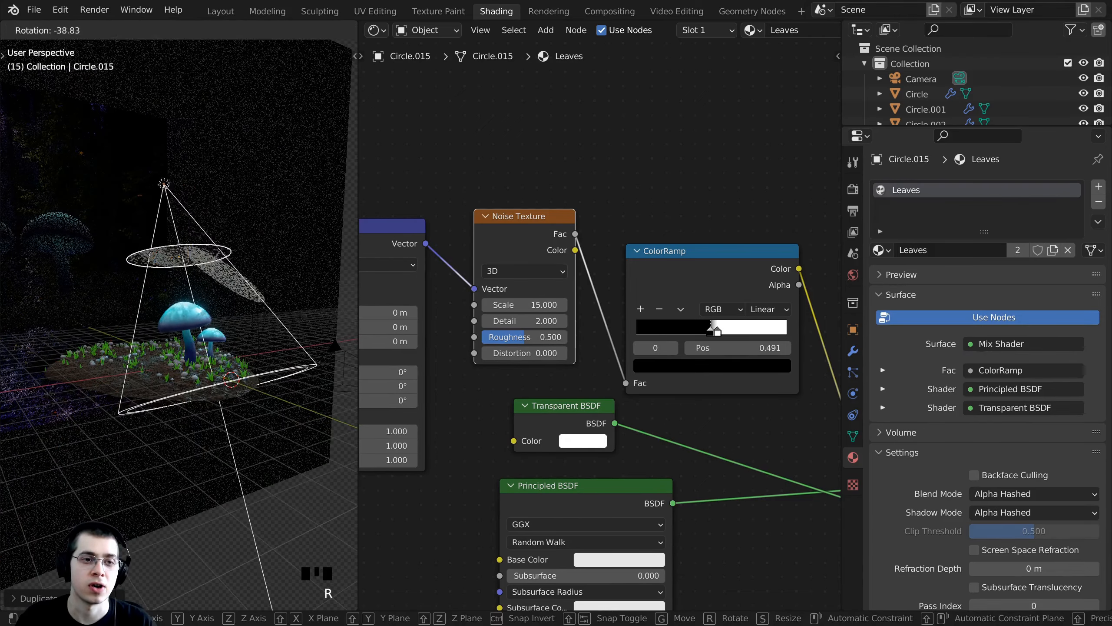
{"action": "left_click", "coordinate": [266, 223]}
{"action": "left_click", "coordinate": [166, 279]}
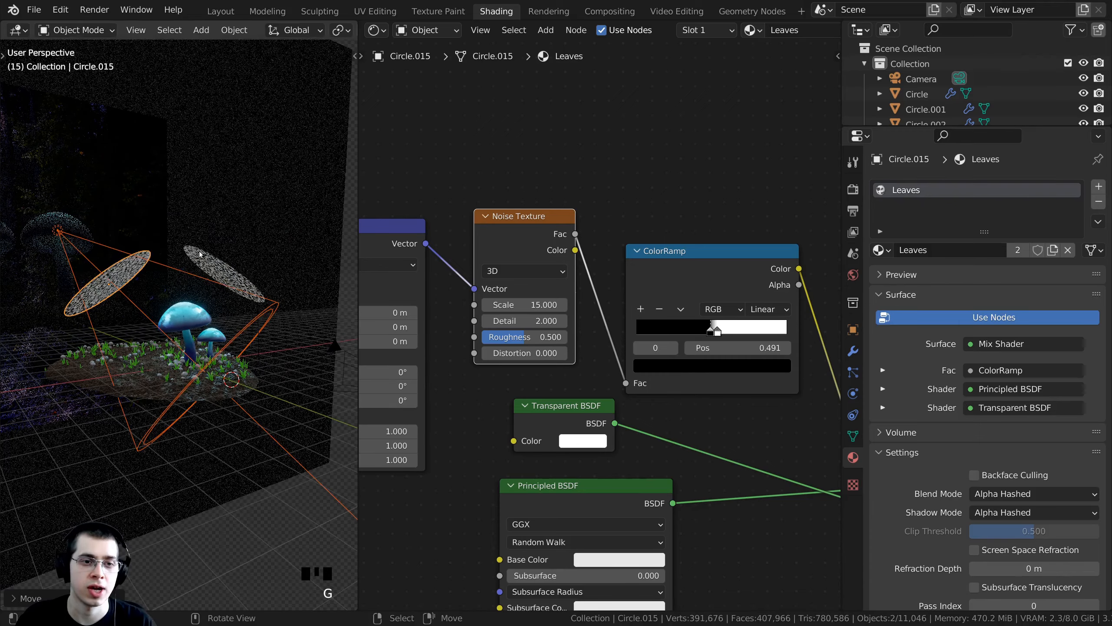
{"action": "key", "text": "r"}
{"action": "left_click", "coordinate": [177, 270]}
Fine-tune the duplicated light and disc's angle and position so their patterned light falls on the mushrooms and ground.
{"action": "middle_click_drag", "start_coordinate": [258, 219], "coordinate": [280, 346]}
{"action": "key", "text": "r"}
{"action": "key", "text": "g"}
{"action": "left_click", "coordinate": [324, 289]}
{"action": "middle_click_drag", "start_coordinate": [281, 315], "coordinate": [267, 340], "text": "shift"}
{"action": "scroll", "coordinate": [267, 324], "scroll_direction": "up", "scroll_amount": 4}
{"action": "scroll", "coordinate": [102, 353], "scroll_direction": "up", "scroll_amount": 2}
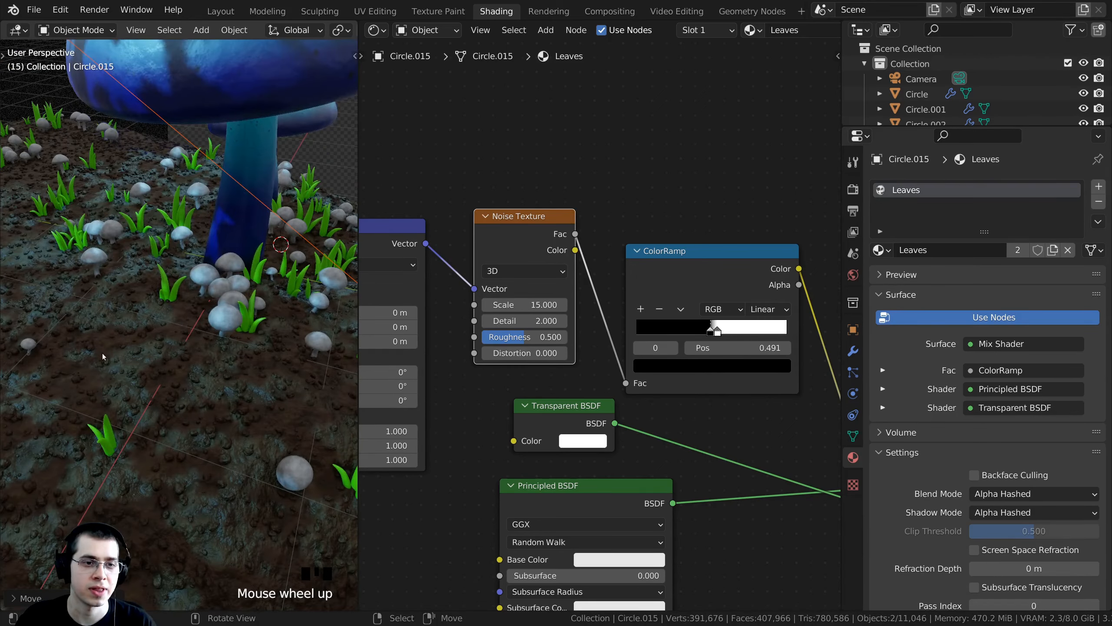
{"action": "scroll", "coordinate": [175, 366], "scroll_direction": "down", "scroll_amount": 3}
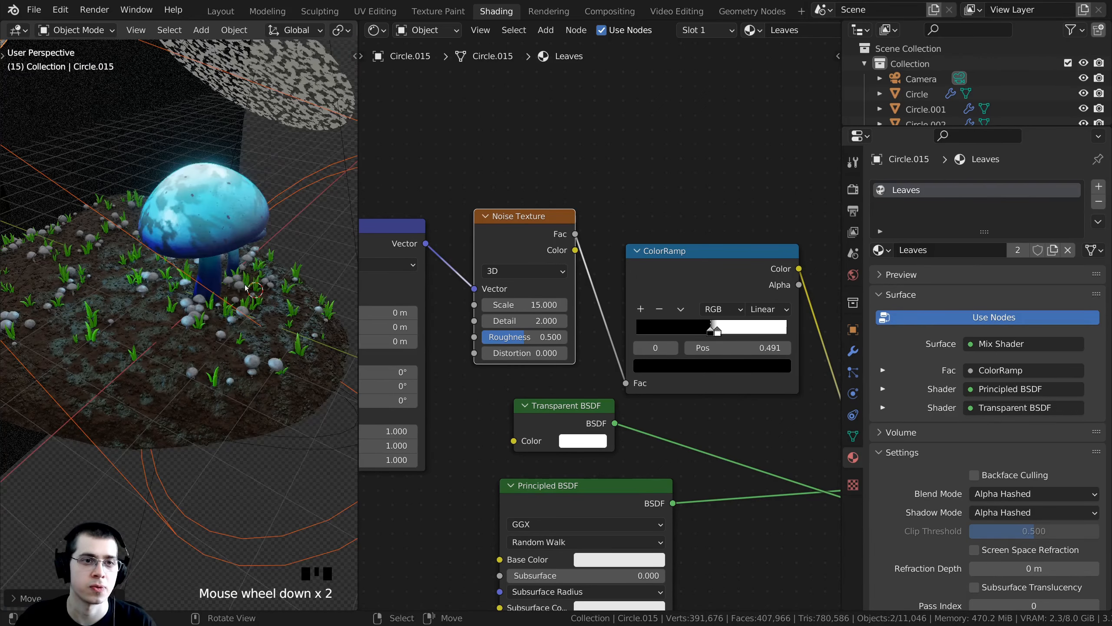
{"action": "middle_click_drag", "start_coordinate": [267, 519], "coordinate": [261, 325], "text": "shift"}
Widen the 3D viewport and reposition the duplicated spot light and disc above the scene.
{"action": "left_click_drag", "start_coordinate": [358, 316], "coordinate": [442, 307]}
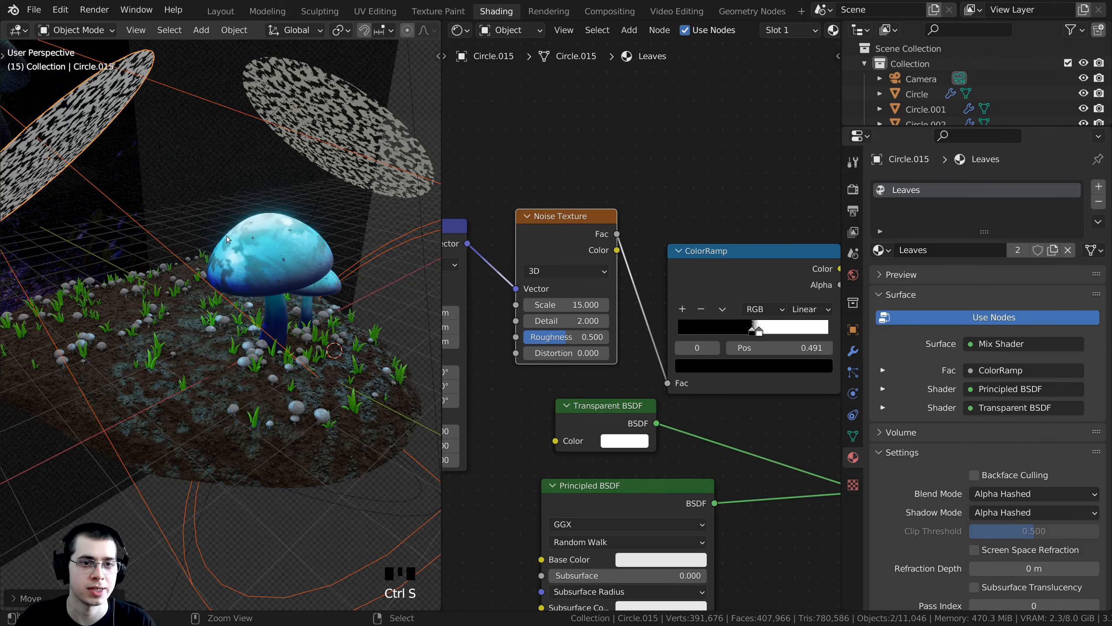
{"action": "middle_click_drag", "start_coordinate": [226, 236], "coordinate": [243, 246], "text": "shift"}
{"action": "scroll", "coordinate": [175, 197], "scroll_direction": "down", "scroll_amount": 2}
{"action": "key", "text": "g"}
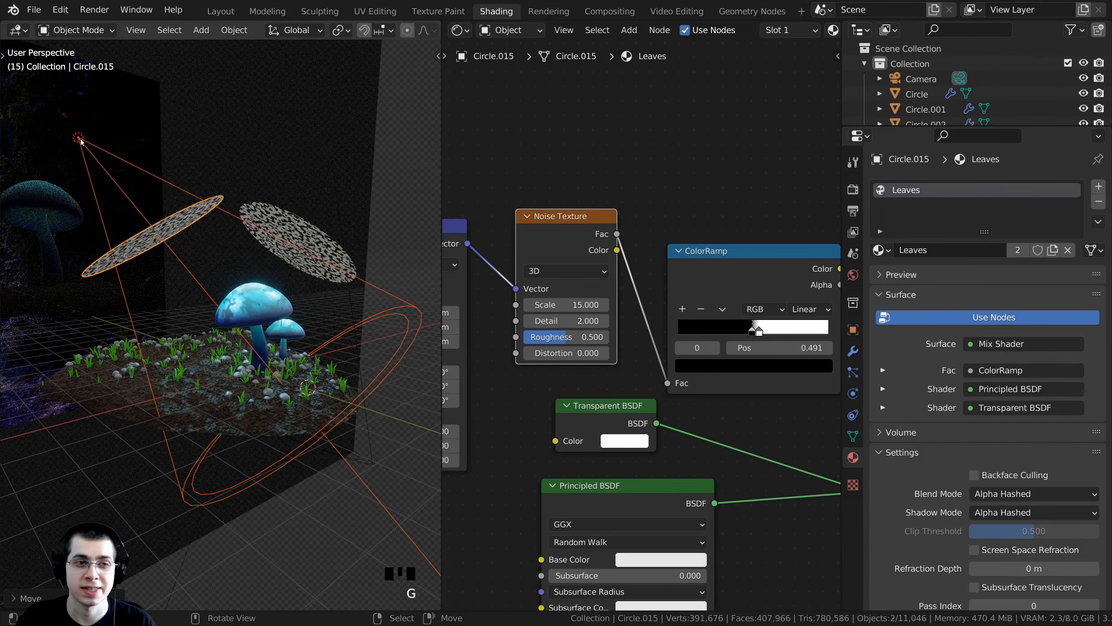
Change the duplicated spot light's colour to green, hex 58FF47.
{"action": "right_click", "coordinate": [79, 139]}
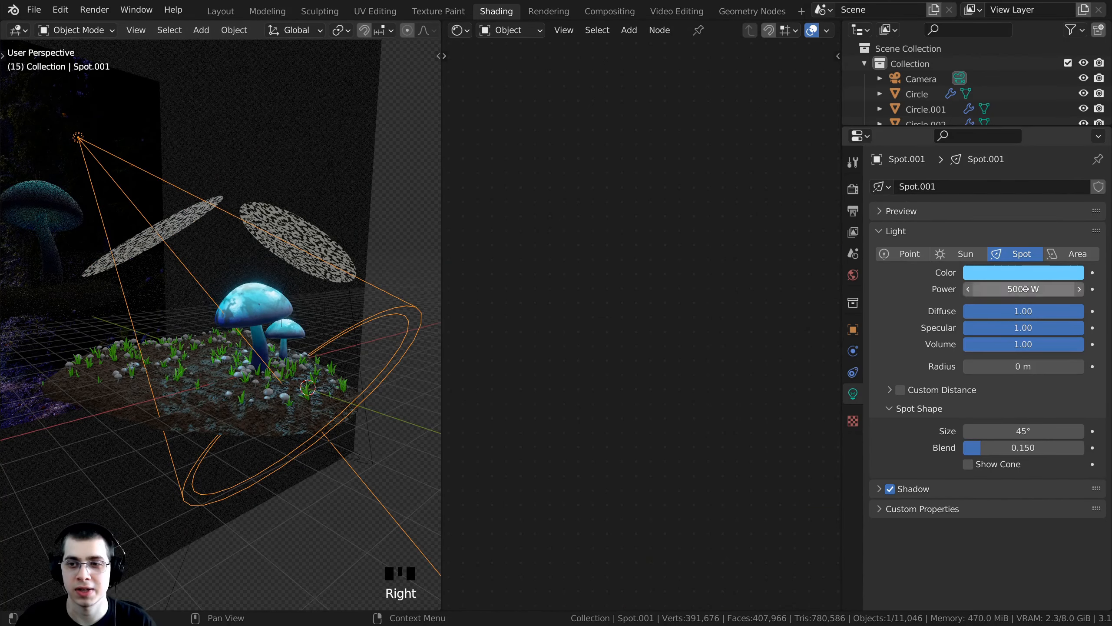
{"action": "left_click", "coordinate": [1022, 275]}
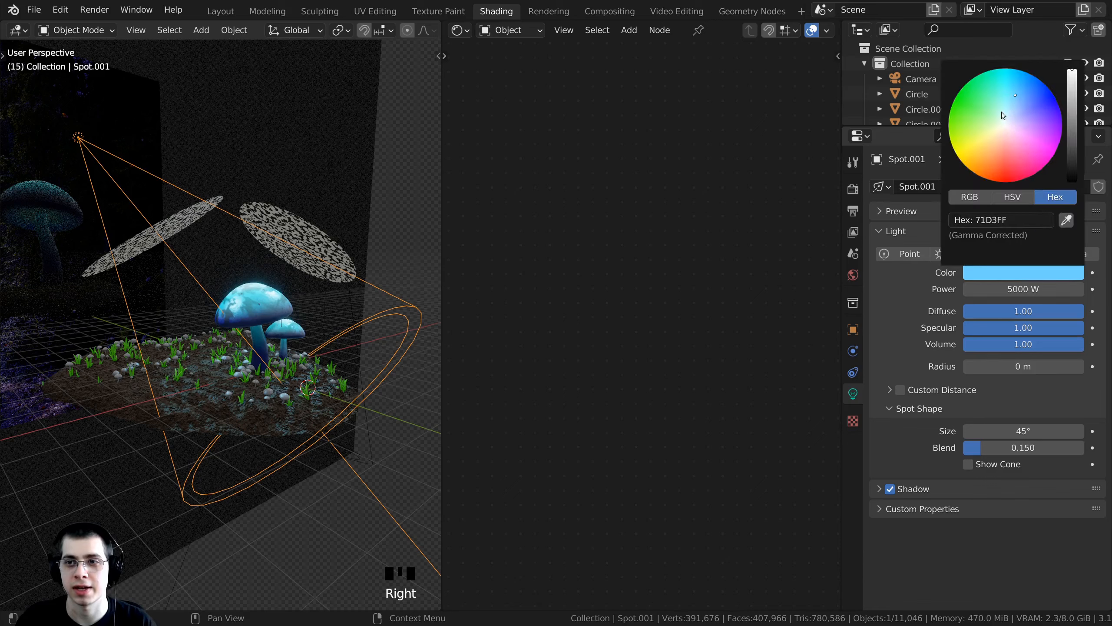
{"action": "left_click_drag", "start_coordinate": [1003, 115], "coordinate": [967, 108]}
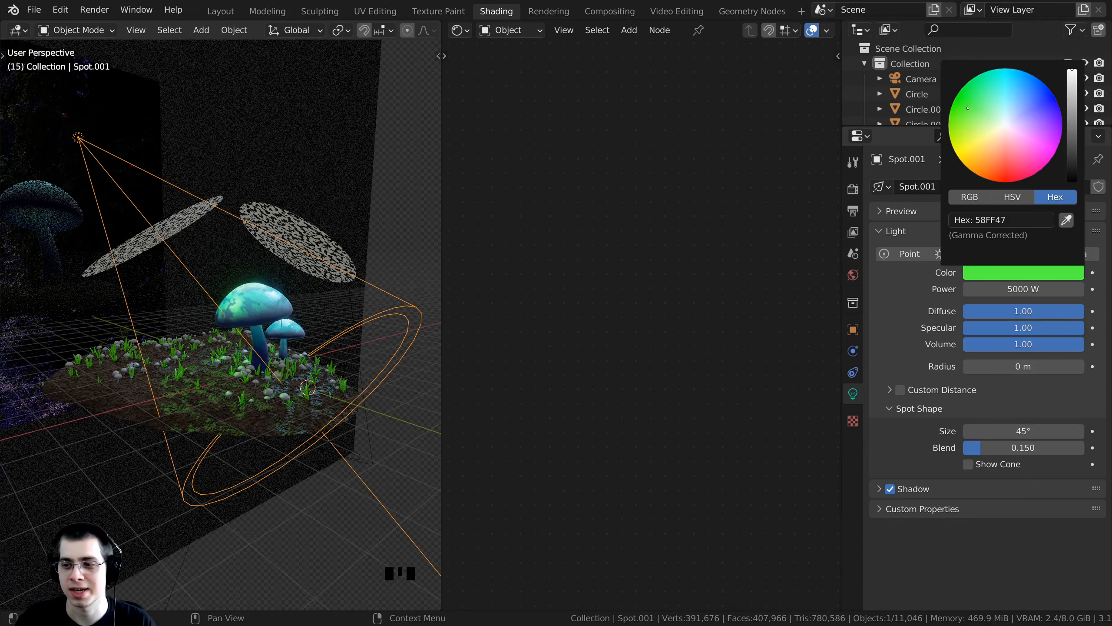
Examine through the camera how the green spot light falls on the mushroom caps and ground.
{"action": "middle_click_drag", "start_coordinate": [332, 246], "coordinate": [301, 294]}
{"action": "scroll", "coordinate": [346, 243], "scroll_direction": "up", "scroll_amount": 2}
{"action": "key", "text": "KP_0"}
{"action": "scroll", "coordinate": [259, 353], "scroll_direction": "up", "scroll_amount": 2}
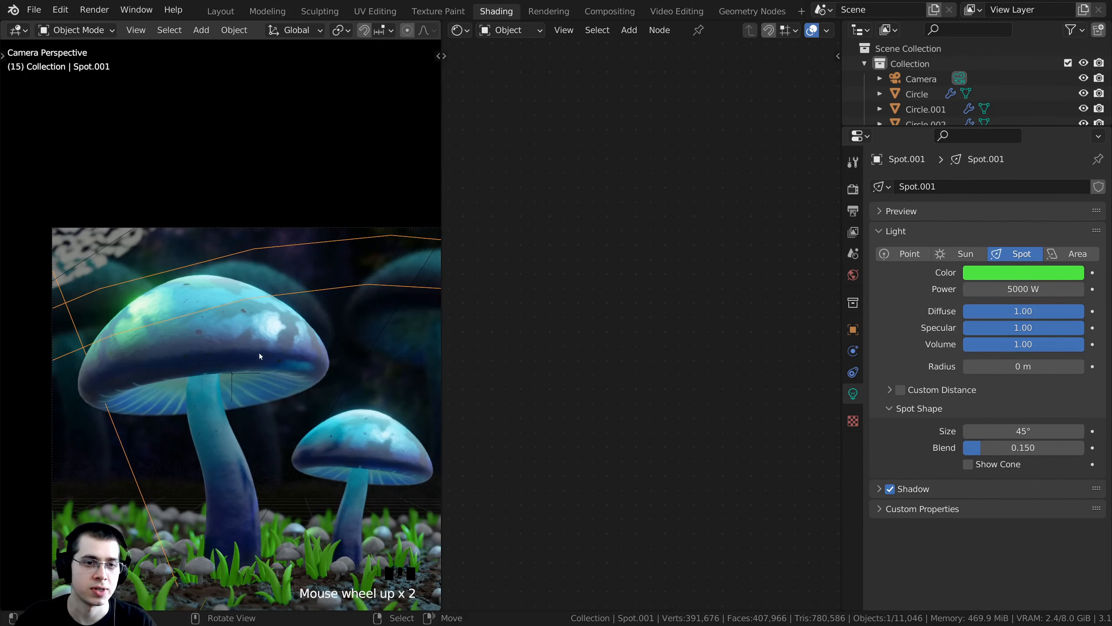
{"action": "scroll", "coordinate": [97, 285], "scroll_direction": "up", "scroll_amount": 1}
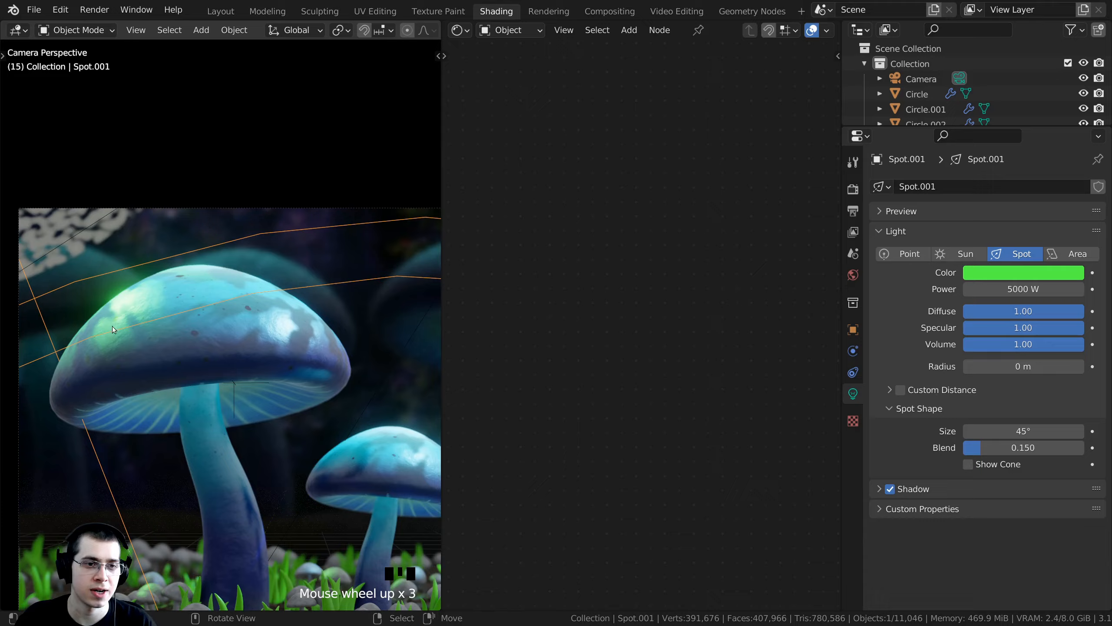
{"action": "scroll", "coordinate": [131, 328], "scroll_direction": "down", "scroll_amount": 2}
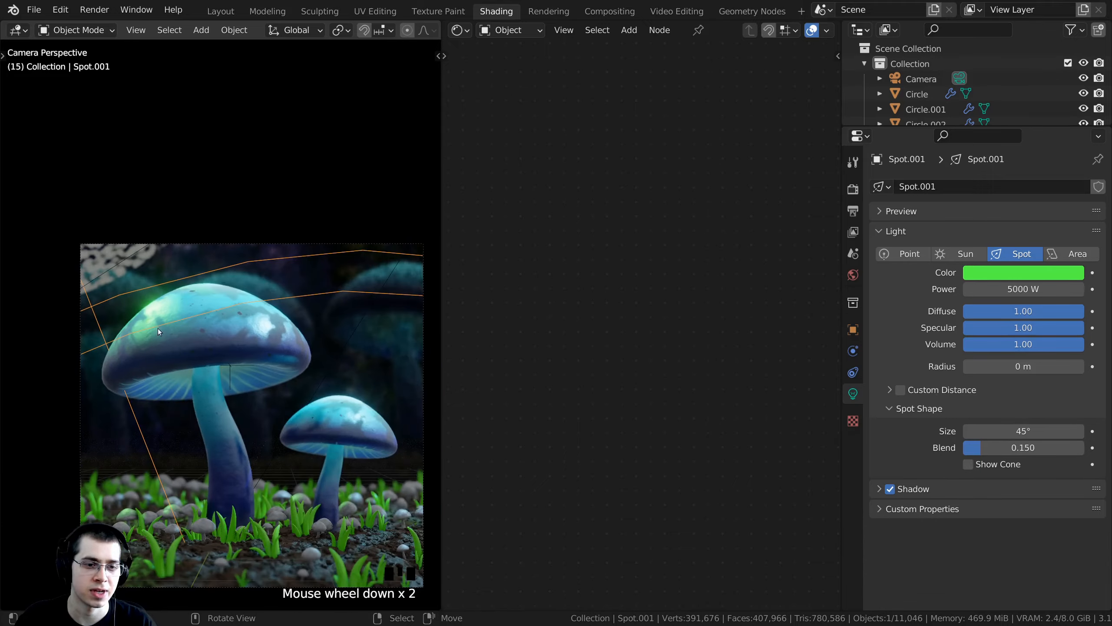
{"action": "middle_click_drag", "start_coordinate": [158, 328], "coordinate": [190, 415], "text": "shift"}
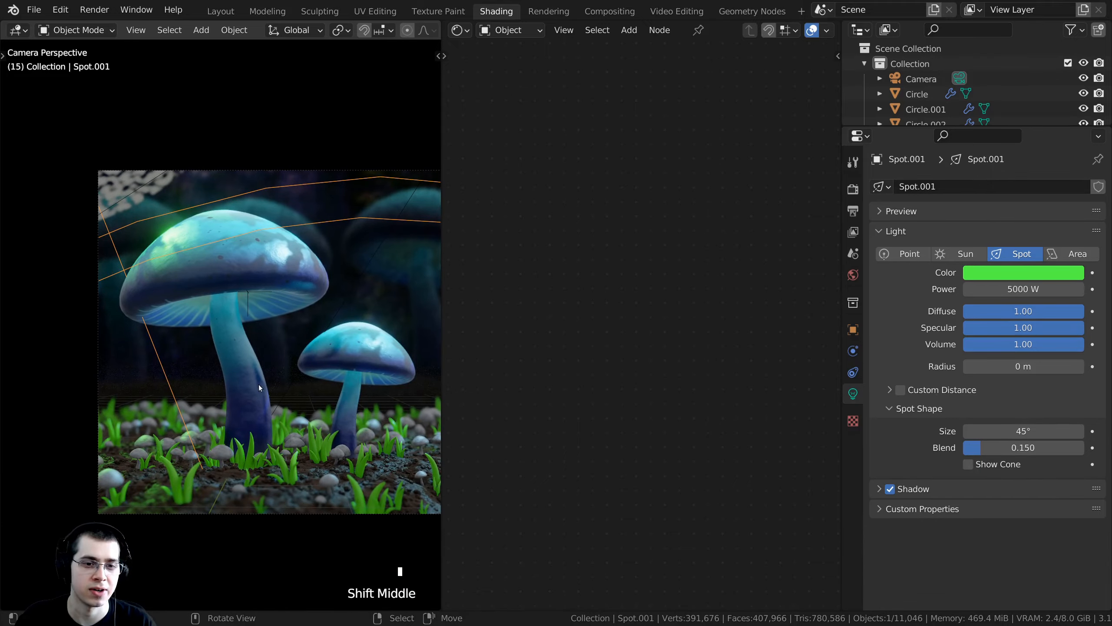
{"action": "scroll", "coordinate": [321, 313], "scroll_direction": "down", "scroll_amount": 2}
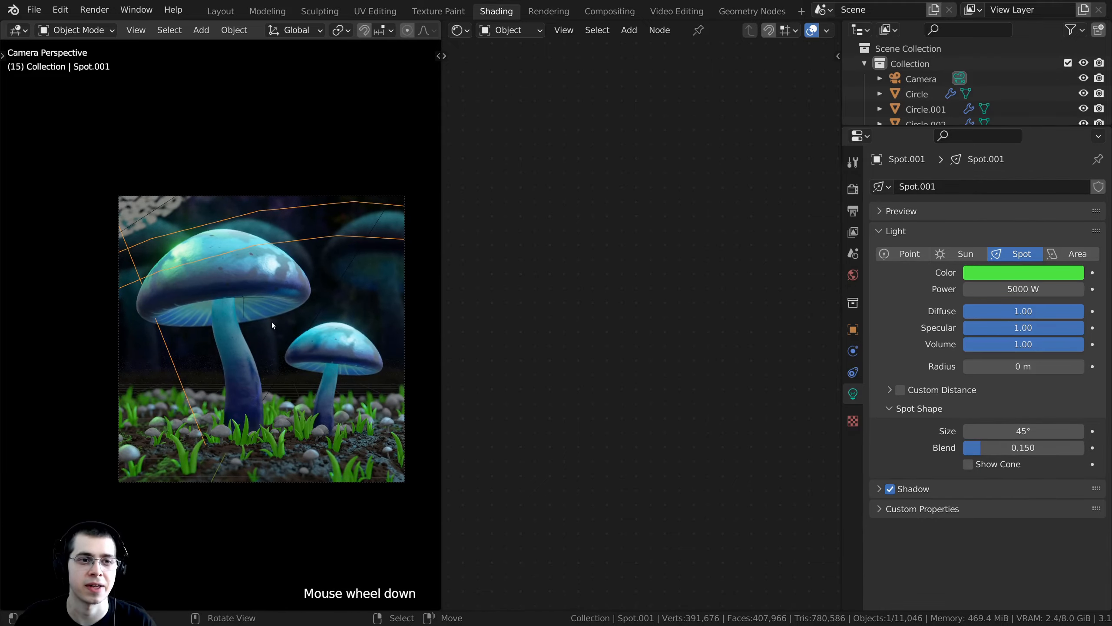
Duplicate the green spot light together with its Leaves disc and place the copies on the camera side of the mushrooms.
{"action": "middle_click_drag", "start_coordinate": [271, 321], "coordinate": [79, 162]}
{"action": "right_click", "coordinate": [118, 184]}
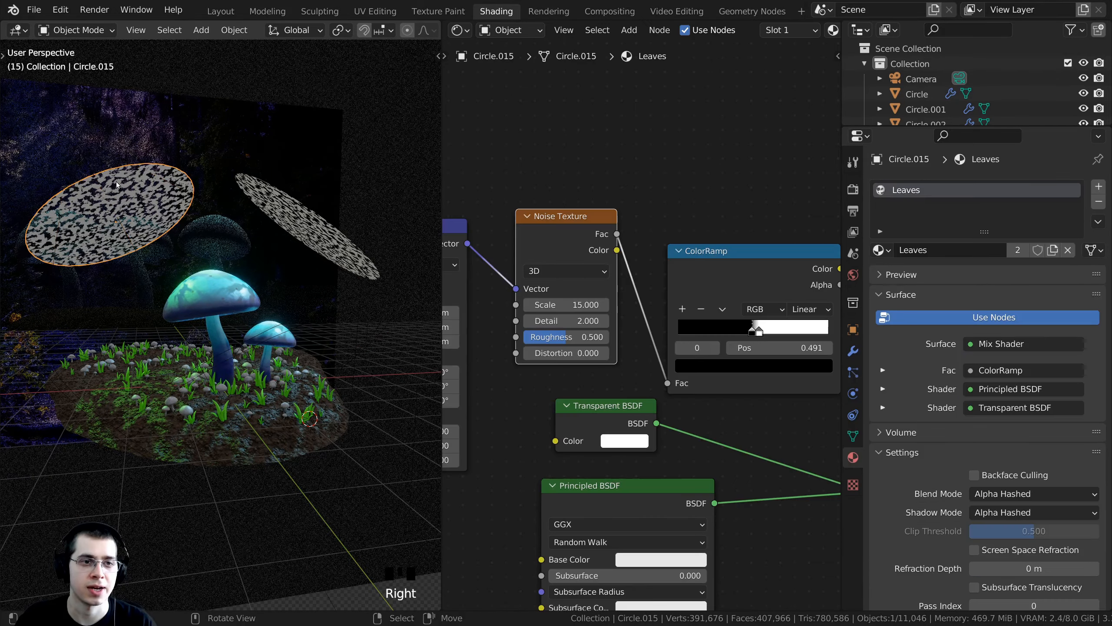
{"action": "right_click", "coordinate": [72, 144], "text": "shift"}
{"action": "scroll", "coordinate": [289, 197], "scroll_direction": "down", "scroll_amount": 3}
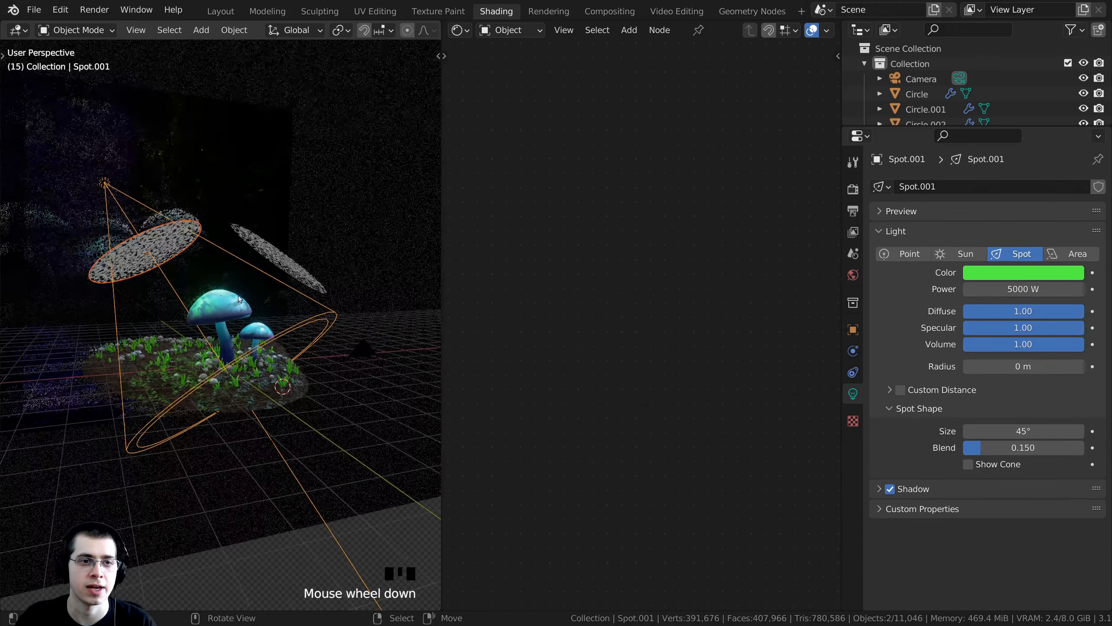
{"action": "middle_click_drag", "start_coordinate": [288, 197], "coordinate": [271, 280], "text": "shift"}
{"action": "scroll", "coordinate": [272, 280], "scroll_direction": "down", "scroll_amount": 2}
{"action": "key", "text": "shift+d"}
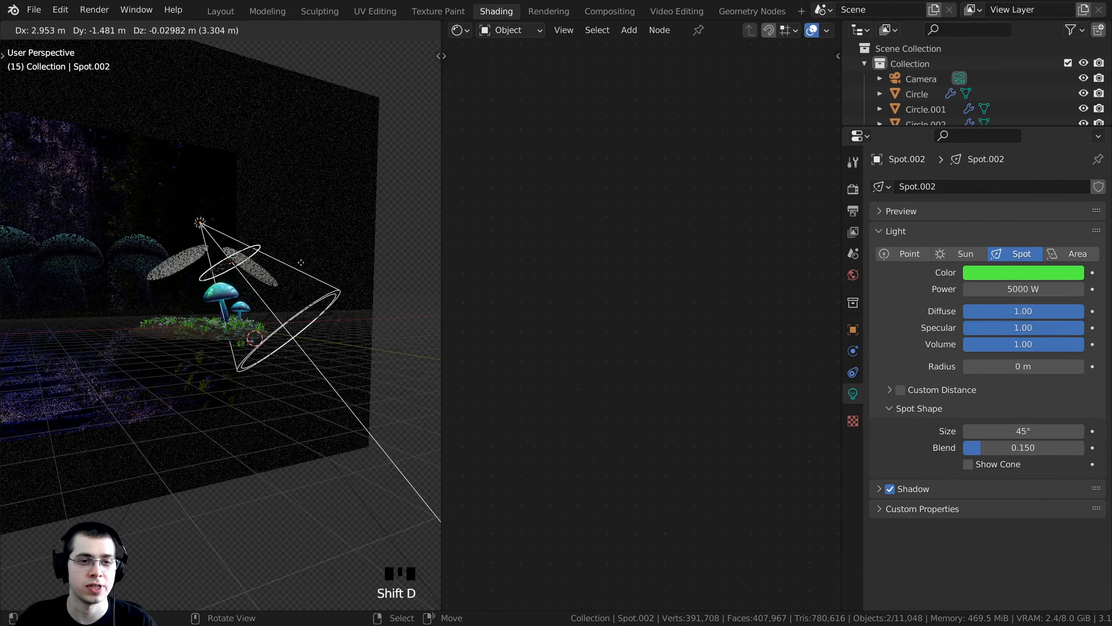
{"action": "left_click", "coordinate": [385, 275]}
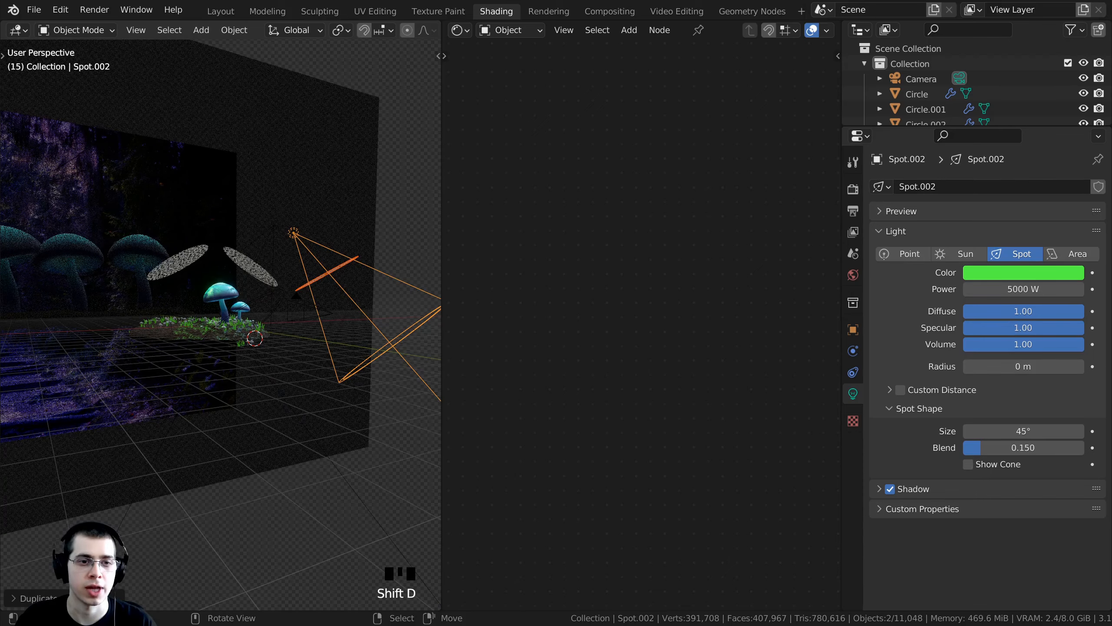
Rotate and lower the new spot light and disc so they shine almost horizontally at the mushrooms.
{"action": "key", "text": "r"}
{"action": "left_click", "coordinate": [350, 303]}
{"action": "key", "text": "g"}
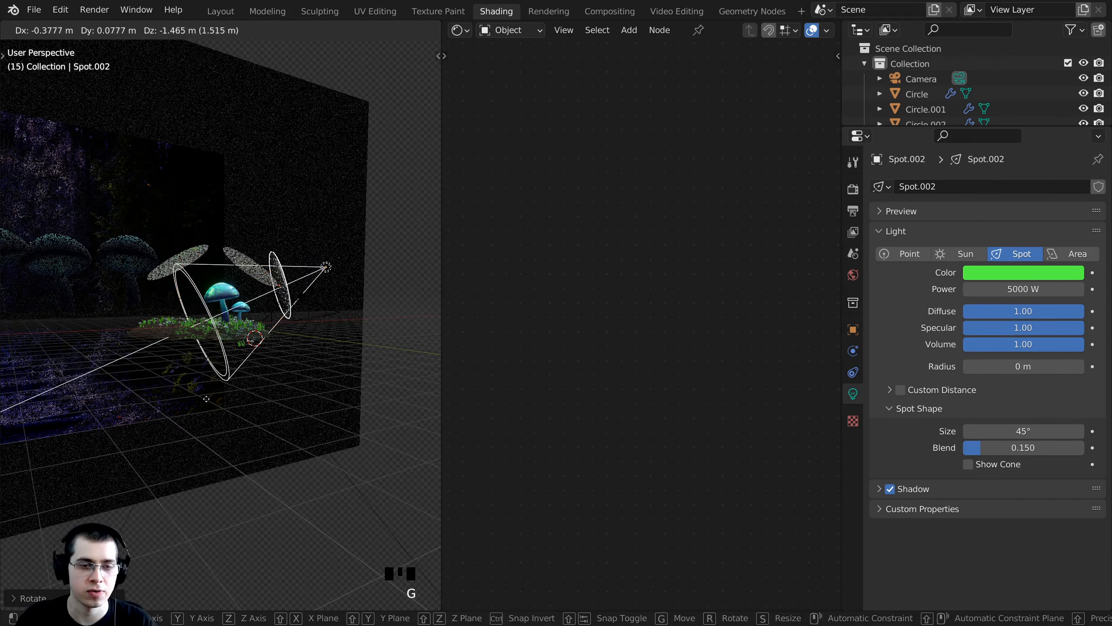
{"action": "left_click", "coordinate": [358, 308]}
{"action": "key", "text": "r"}
{"action": "left_click", "coordinate": [361, 326]}
{"action": "key", "text": "g"}
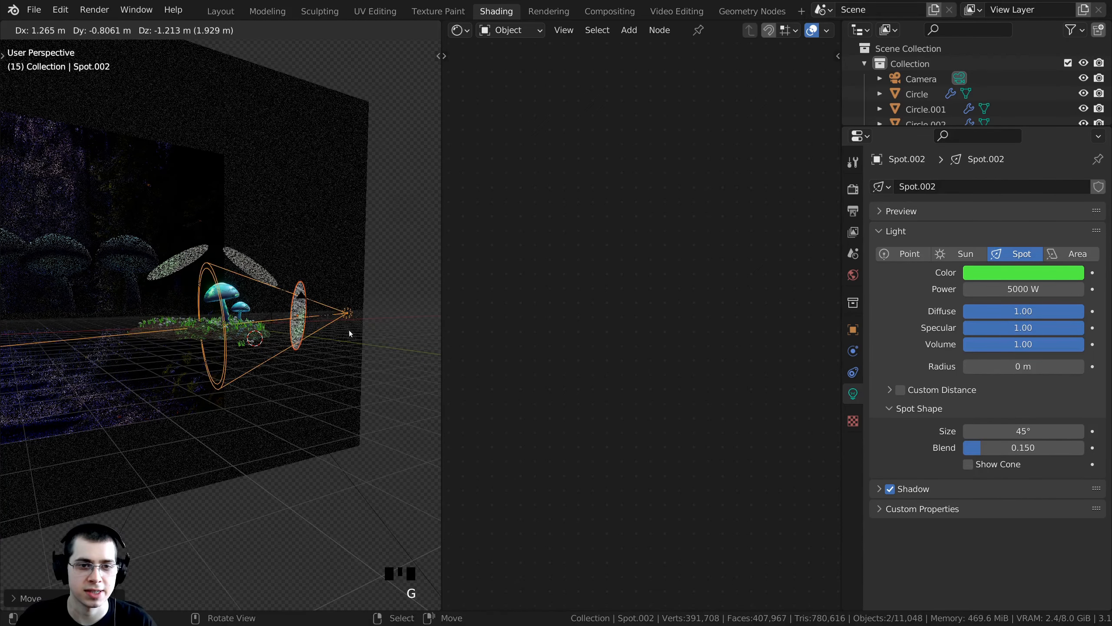
{"action": "left_click", "coordinate": [350, 330]}
Turn the new light and disc as seen from above and move them diagonally in front of the mushrooms.
{"action": "middle_click_drag", "start_coordinate": [349, 331], "coordinate": [245, 431]}
{"action": "key", "text": "r"}
{"action": "left_click", "coordinate": [251, 352]}
{"action": "middle_click_drag", "start_coordinate": [251, 351], "coordinate": [247, 370]}
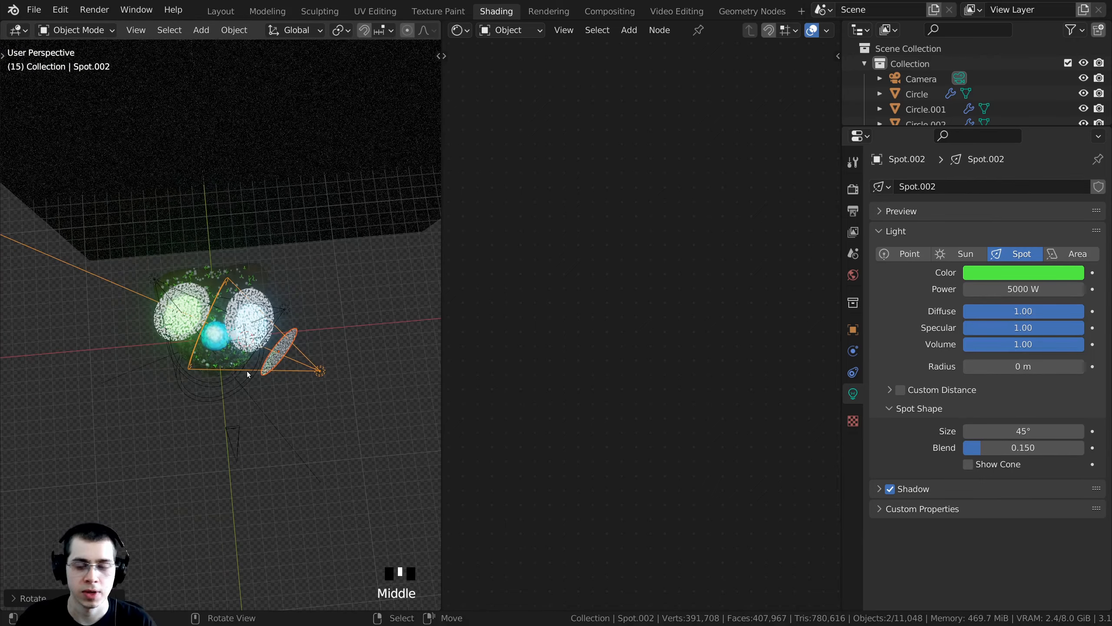
{"action": "key", "text": "KP_7"}
{"action": "scroll", "coordinate": [247, 370], "scroll_direction": "up", "scroll_amount": 2}
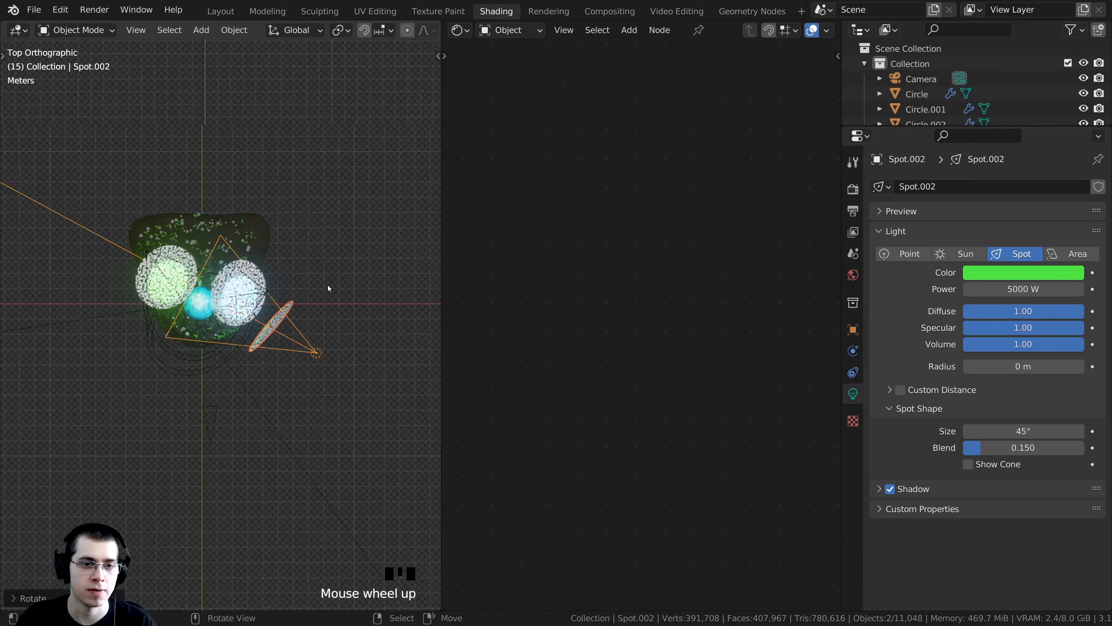
{"action": "key", "text": "r"}
{"action": "key", "text": "g"}
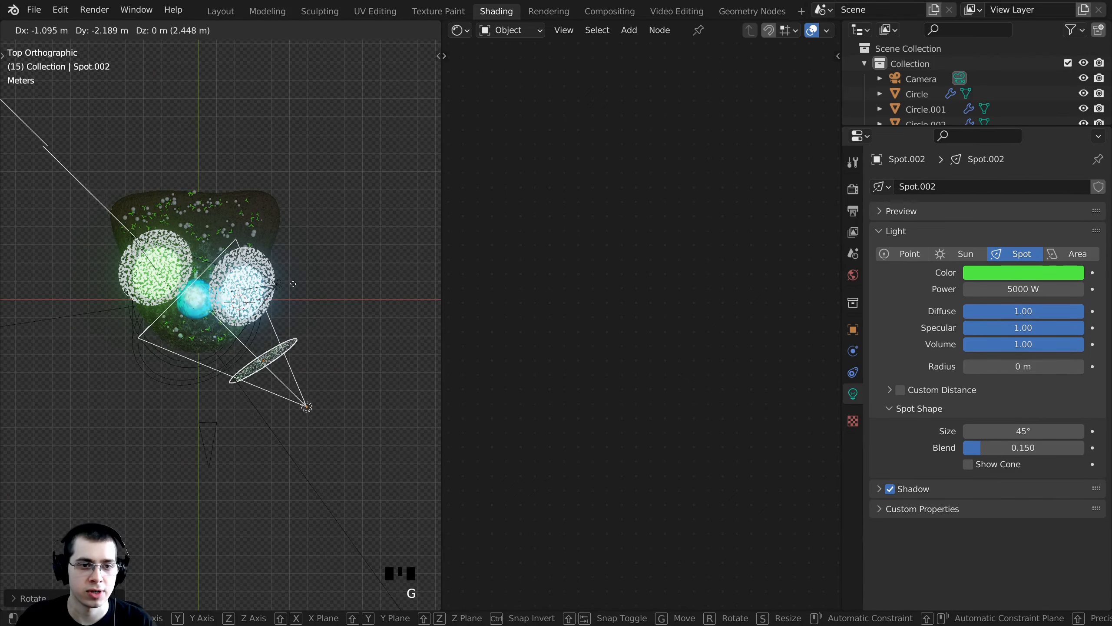
{"action": "left_click", "coordinate": [312, 292]}
{"action": "key", "text": "g"}
{"action": "left_click", "coordinate": [321, 293]}
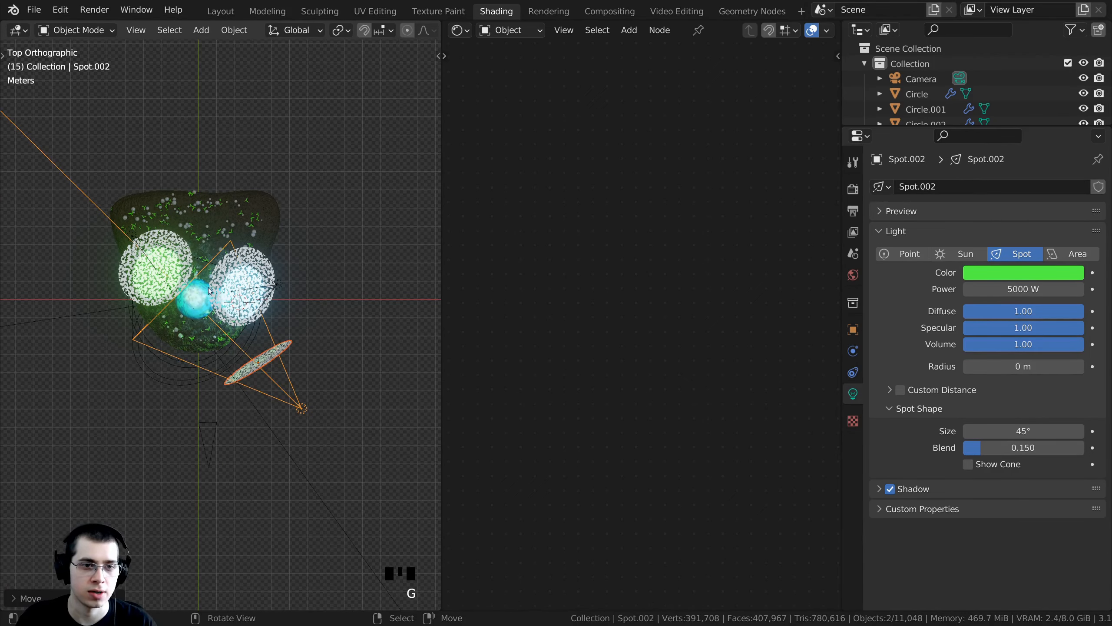
Adjust the new light and disc's distance and height so their pattern reaches the mushroom stems and caps.
{"action": "key", "text": "g"}
{"action": "left_click", "coordinate": [360, 320]}
{"action": "key", "text": "g"}
{"action": "left_click", "coordinate": [344, 330]}
{"action": "middle_click_drag", "start_coordinate": [345, 330], "coordinate": [351, 274]}
{"action": "scroll", "coordinate": [351, 275], "scroll_direction": "up", "scroll_amount": 3}
{"action": "key", "text": "g"}
{"action": "left_click", "coordinate": [386, 245]}
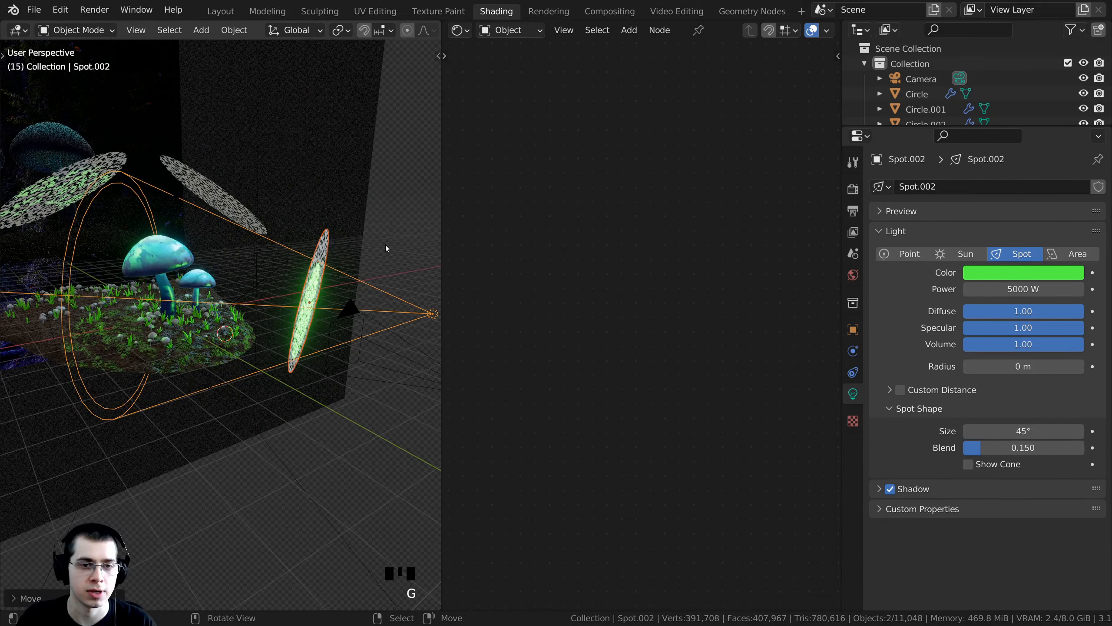
{"action": "key", "text": "KP_0"}
{"action": "key", "text": "g"}
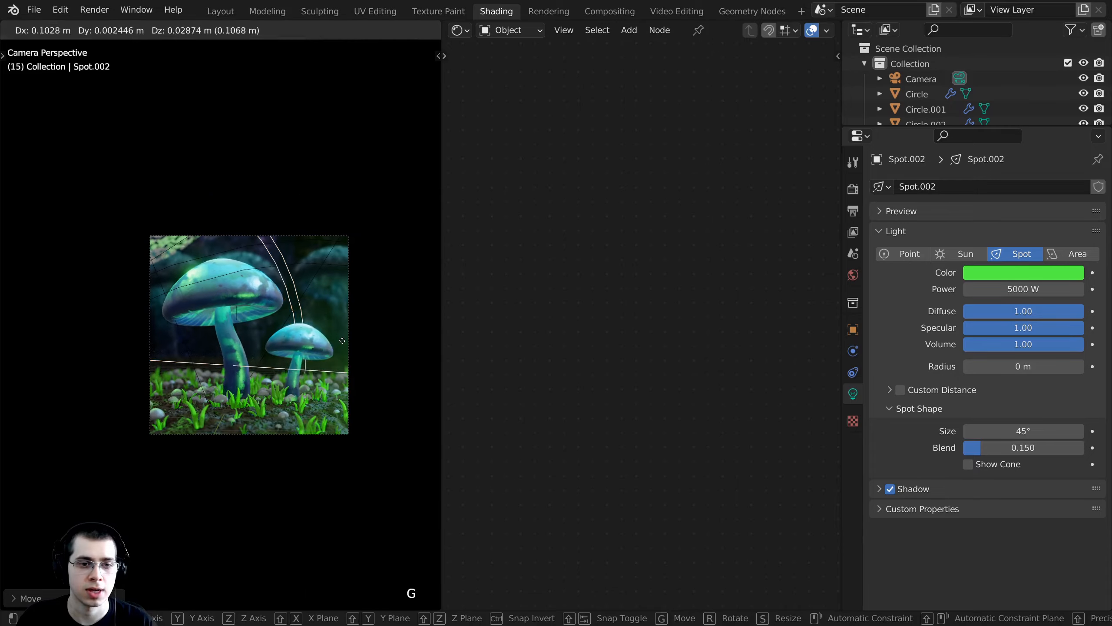
{"action": "left_click", "coordinate": [342, 341]}
Fine-tune the front light and disc's rotation and position, keeping the beam aimed at the mushrooms.
{"action": "middle_click_drag", "start_coordinate": [342, 341], "coordinate": [298, 385]}
{"action": "scroll", "coordinate": [285, 401], "scroll_direction": "down", "scroll_amount": 3}
{"action": "key", "text": "r"}
{"action": "left_click", "coordinate": [383, 366]}
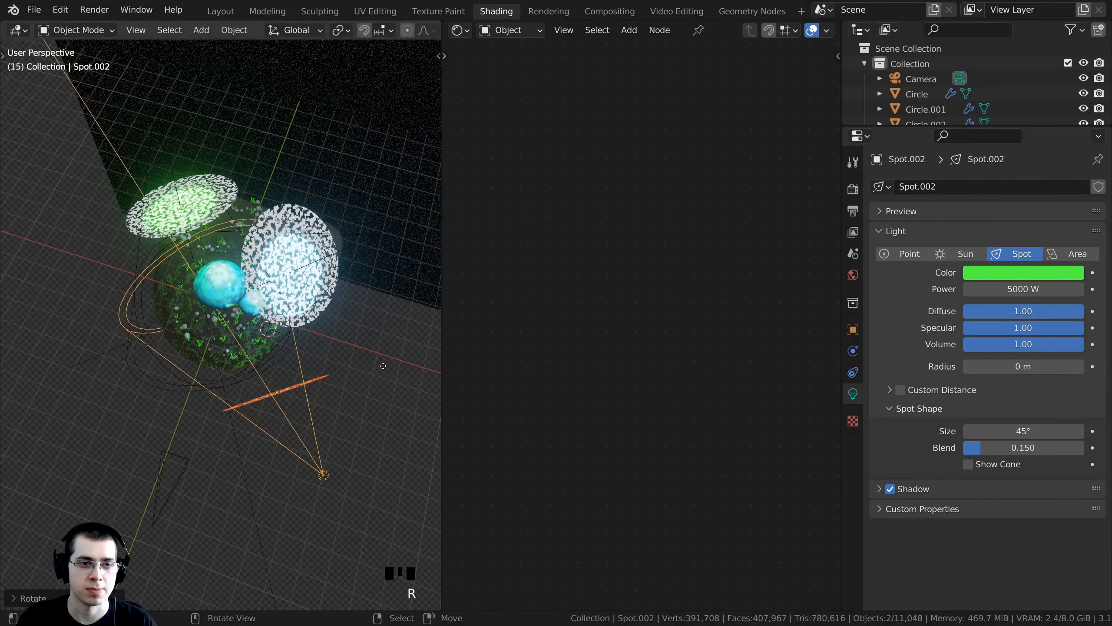
{"action": "key", "text": "g"}
{"action": "key", "text": "g"}
{"action": "left_click", "coordinate": [396, 383]}
{"action": "middle_click_drag", "start_coordinate": [396, 383], "coordinate": [379, 297]}
{"action": "key", "text": "r"}
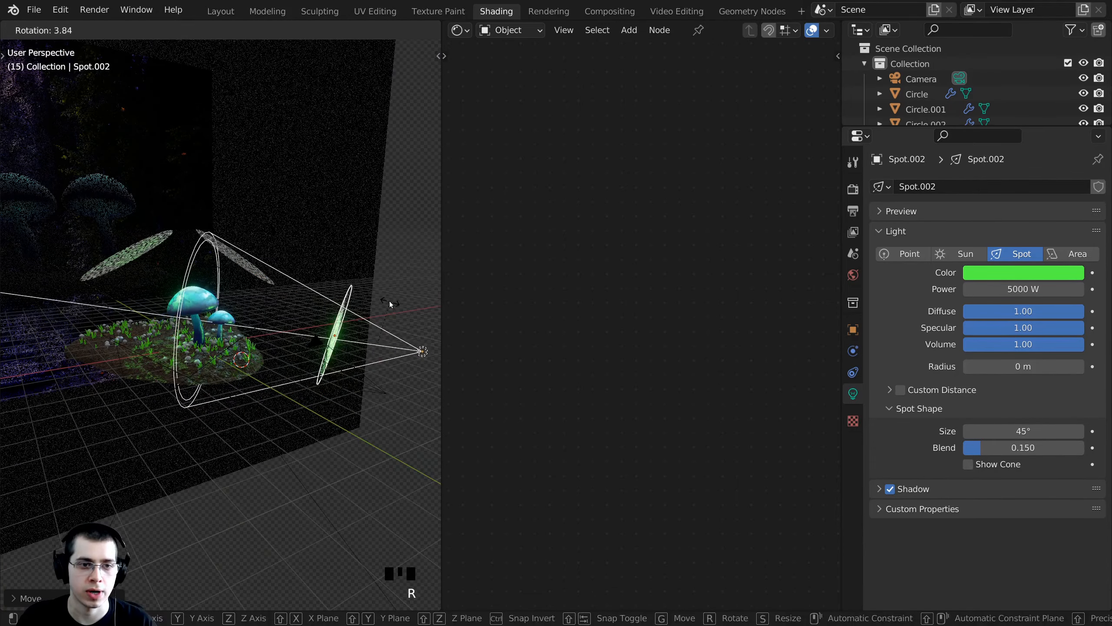
{"action": "key", "text": "g"}
{"action": "key", "text": "r"}
{"action": "key", "text": "g"}
{"action": "left_click", "coordinate": [391, 271]}
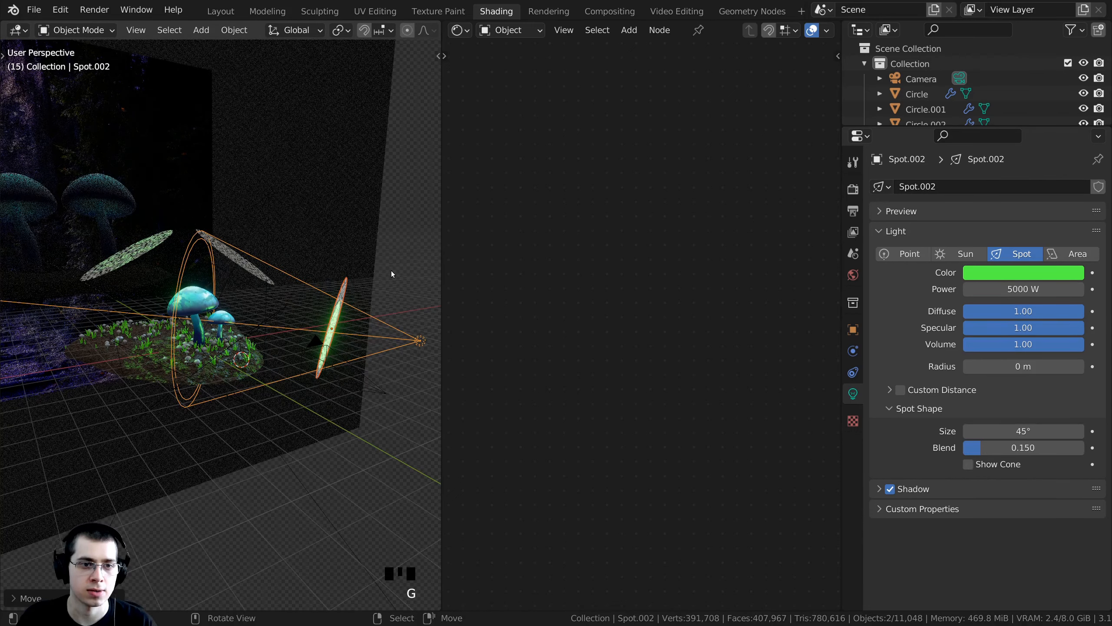
Change the front spot light's colour from green to a medium blue.
{"action": "middle_click_drag", "start_coordinate": [391, 272], "coordinate": [341, 307], "text": "shift"}
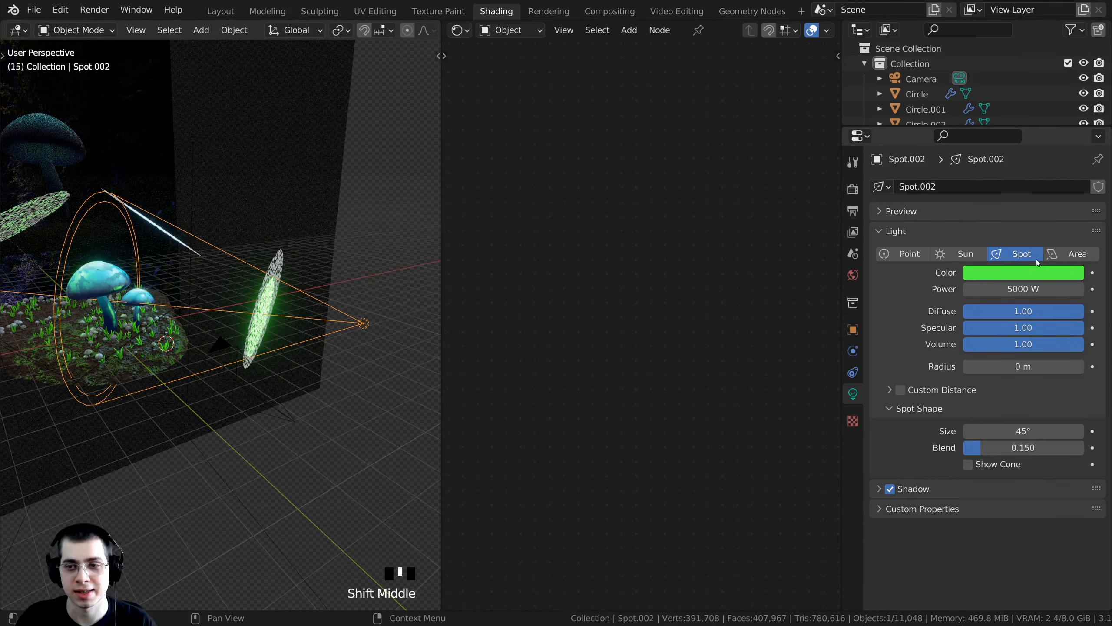
{"action": "left_click", "coordinate": [1017, 274]}
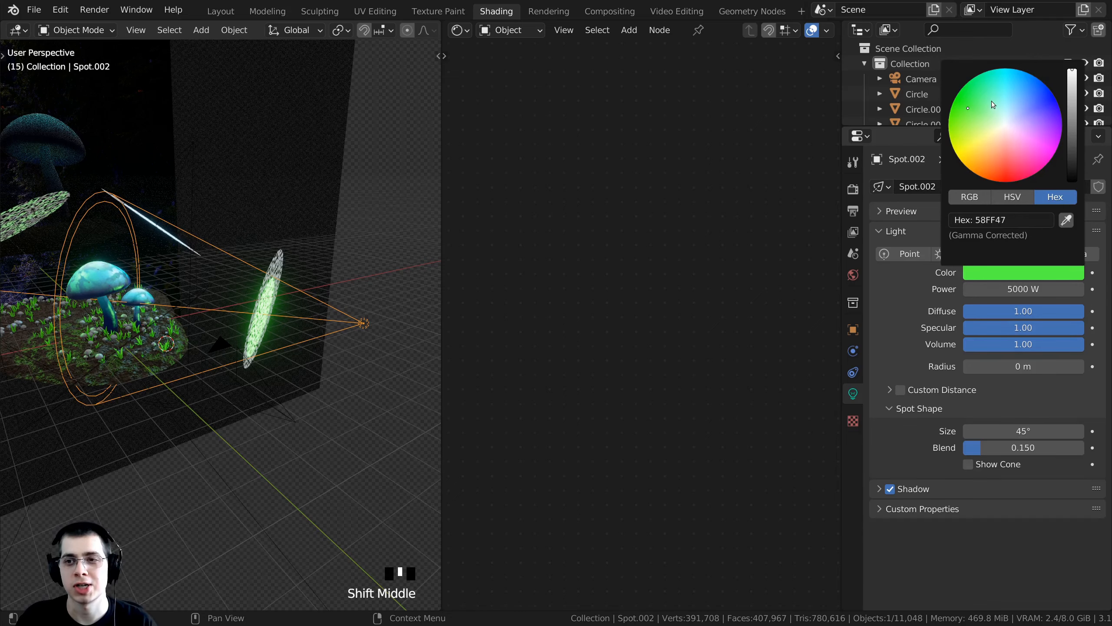
{"action": "left_click_drag", "start_coordinate": [993, 104], "coordinate": [1023, 92]}
Copy the original spot light's light blue colour onto the front spot light.
{"action": "middle_click_drag", "start_coordinate": [267, 166], "coordinate": [173, 169], "text": "shift"}
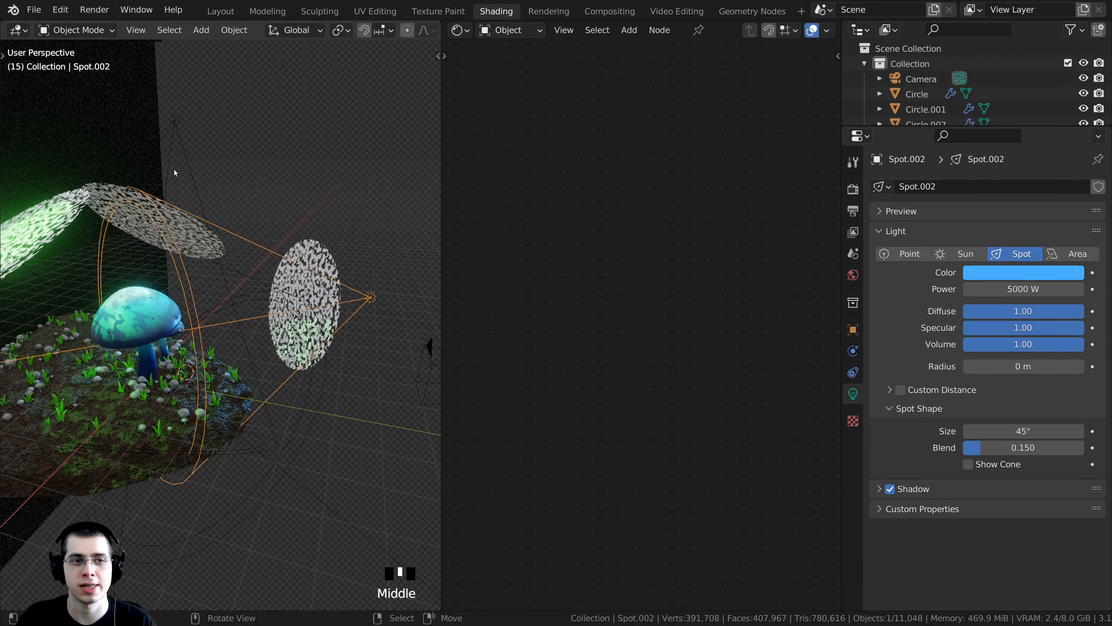
{"action": "scroll", "coordinate": [176, 134], "scroll_direction": "down", "scroll_amount": 2}
{"action": "right_click", "coordinate": [180, 155]}
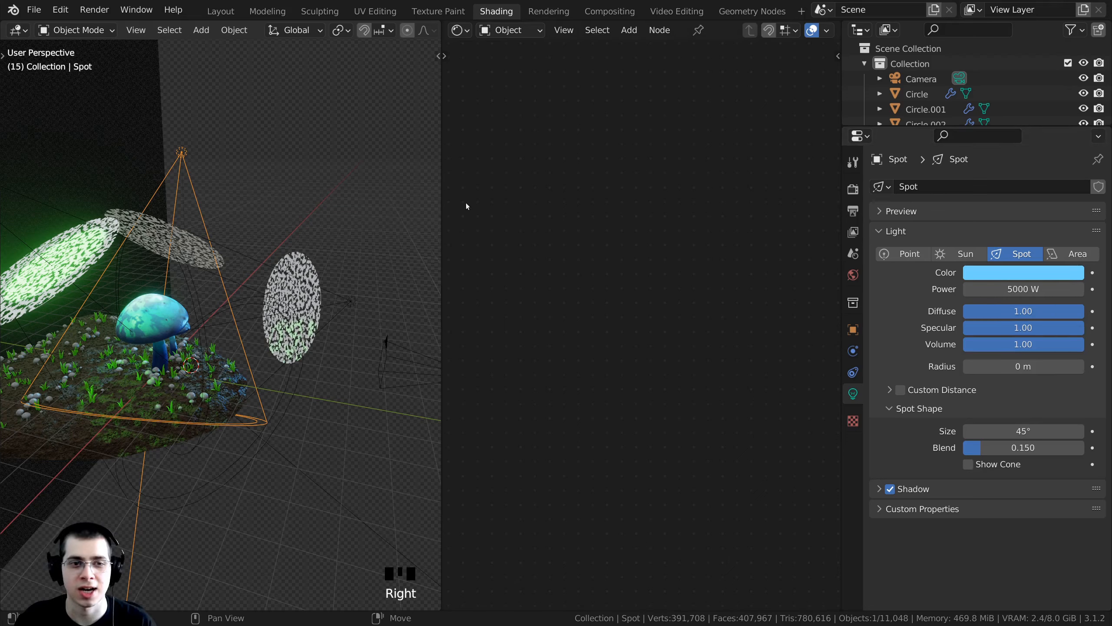
{"action": "right_click", "coordinate": [345, 303]}
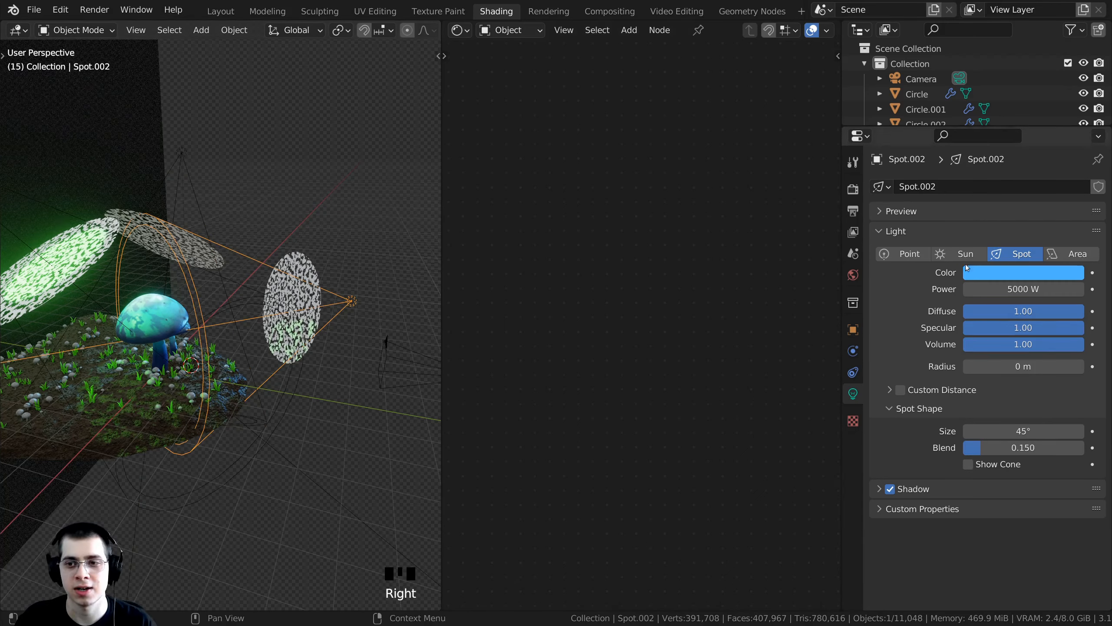
{"action": "key", "text": "ctrl+v"}
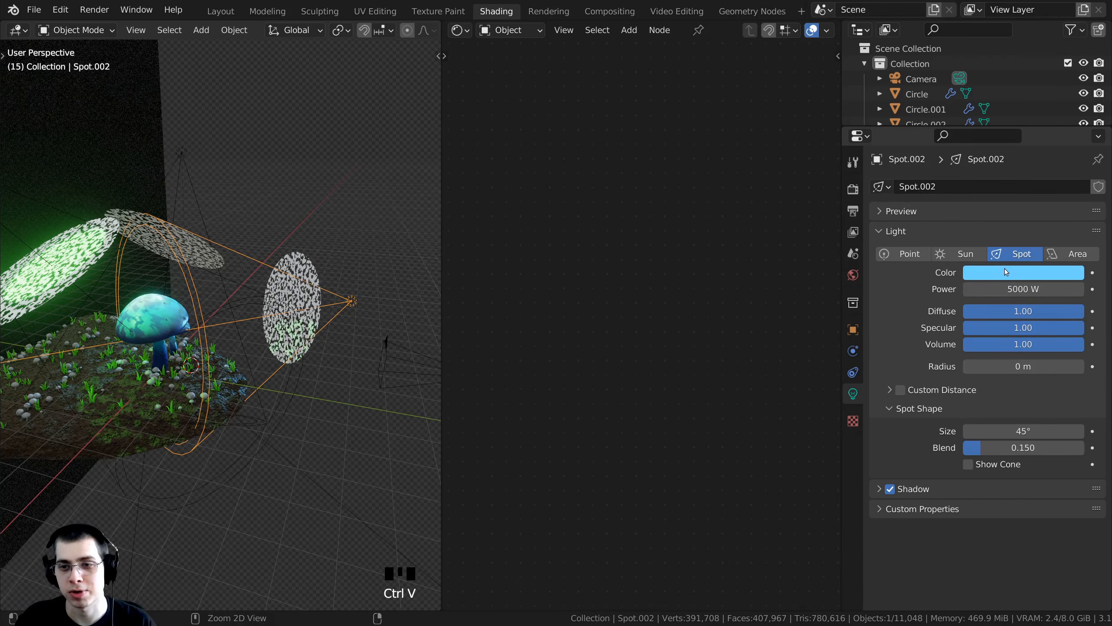
Select the Leaves disc visible in the upper corner of the camera view and freely rotate it out of frame.
{"action": "middle_click_drag", "start_coordinate": [419, 357], "coordinate": [344, 362]}
{"action": "key", "text": "KP_0"}
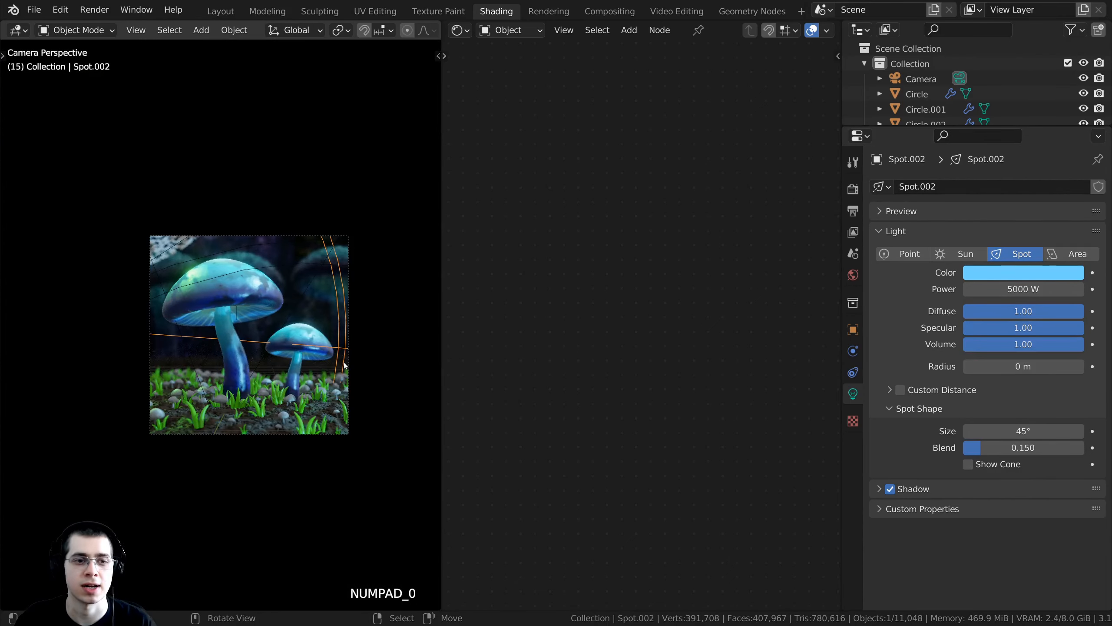
{"action": "scroll", "coordinate": [337, 360], "scroll_direction": "up", "scroll_amount": 2}
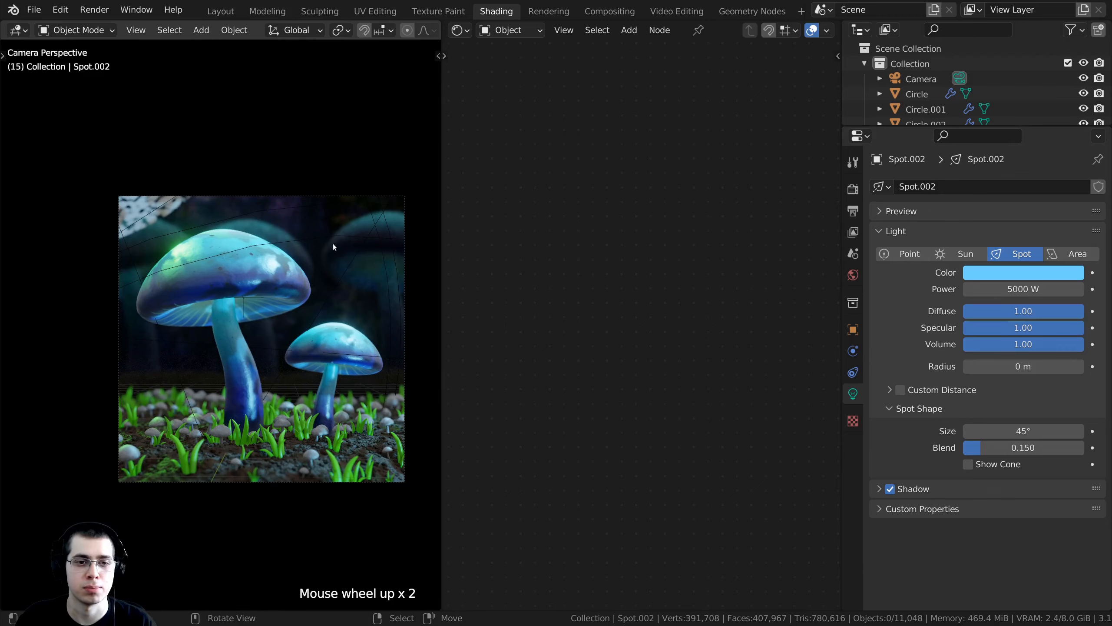
{"action": "scroll", "coordinate": [145, 206], "scroll_direction": "up", "scroll_amount": 1}
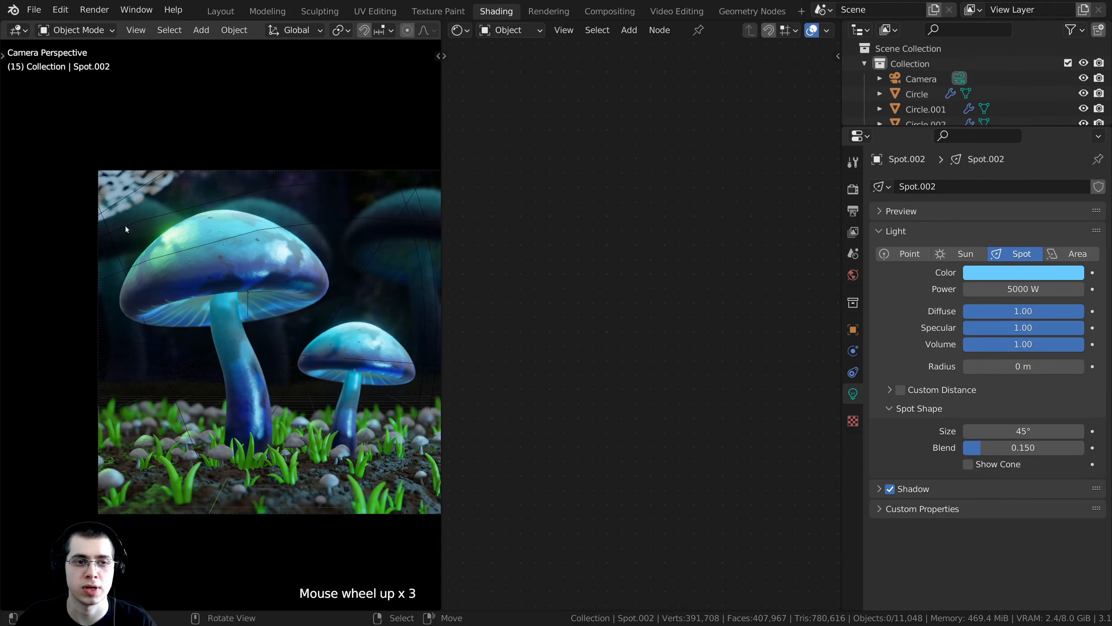
{"action": "middle_click_drag", "start_coordinate": [199, 262], "coordinate": [211, 276], "text": "shift"}
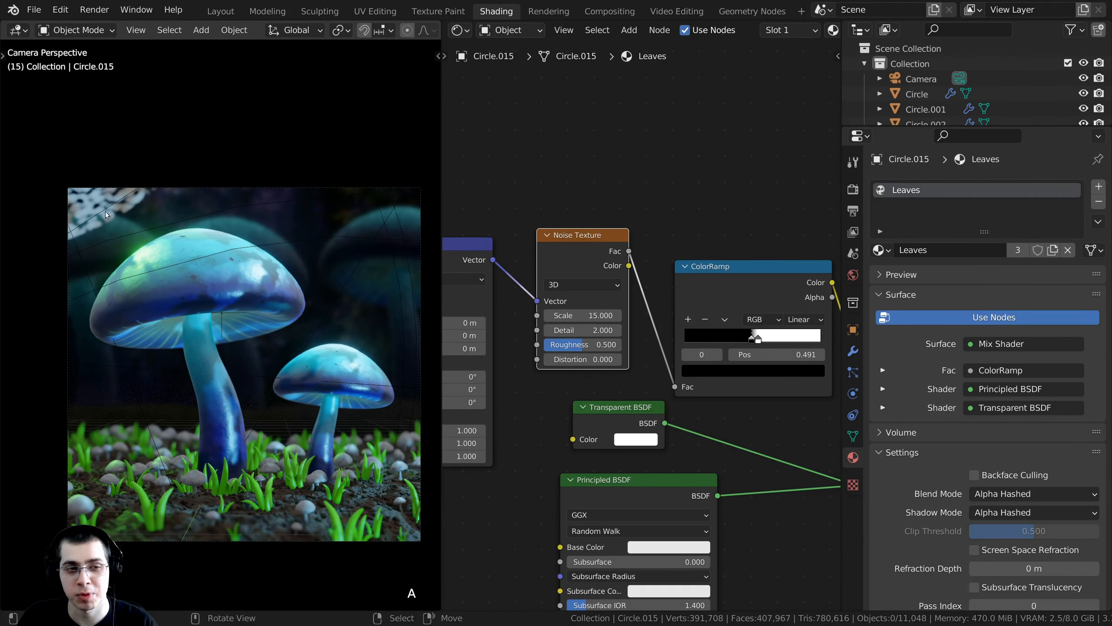
{"action": "right_click", "coordinate": [83, 203]}
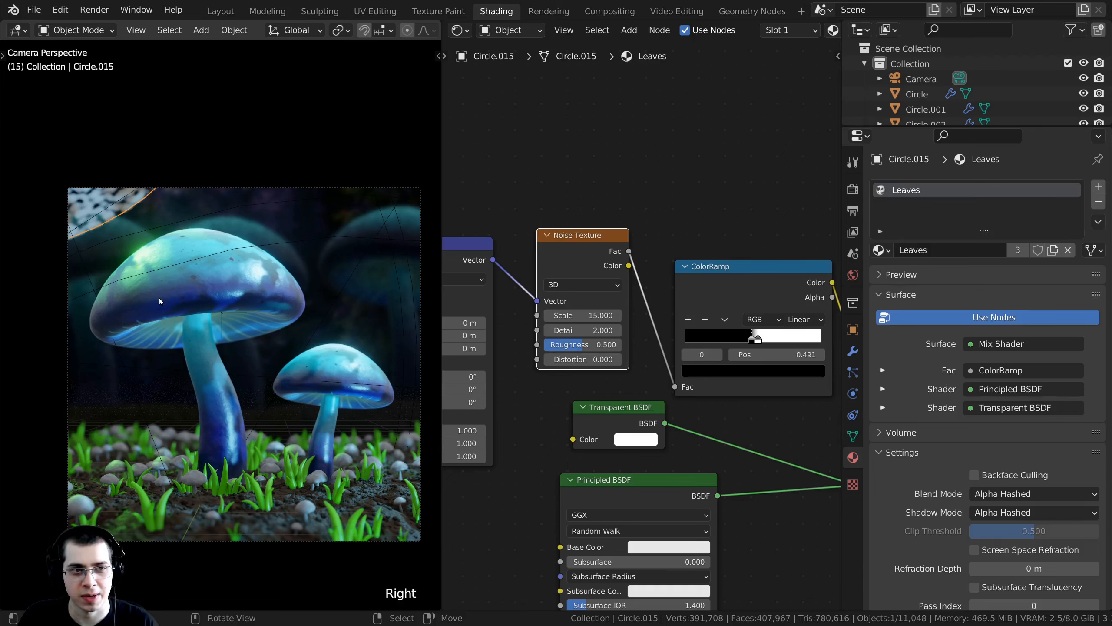
{"action": "key", "text": "r"}
{"action": "key", "text": "r"}
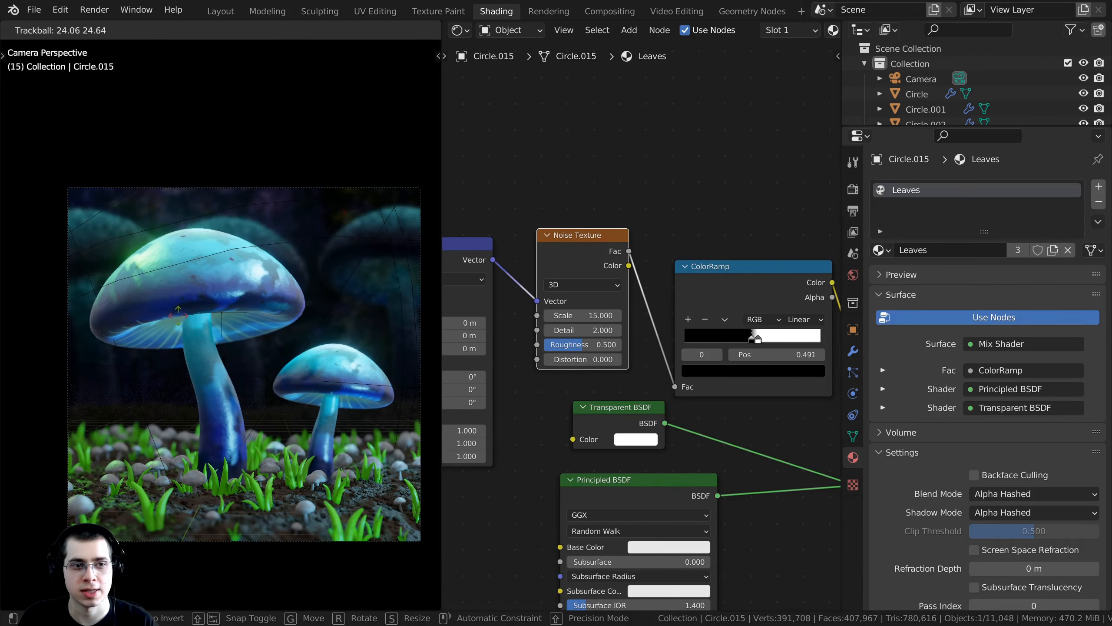
{"action": "left_click", "coordinate": [158, 293]}
Move and scale the disc to cover the green spot light's beam while staying outside the camera frame, and save the file.
{"action": "key", "text": "KP_Decimal"}
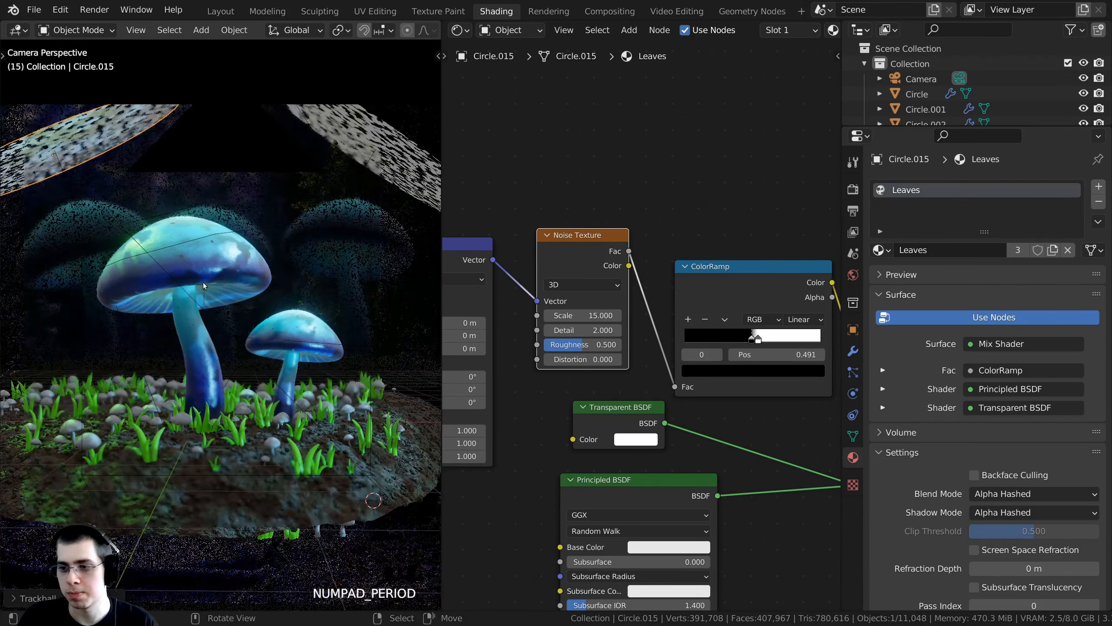
{"action": "middle_click_drag", "start_coordinate": [307, 386], "coordinate": [333, 404]}
{"action": "scroll", "coordinate": [334, 404], "scroll_direction": "down", "scroll_amount": 2}
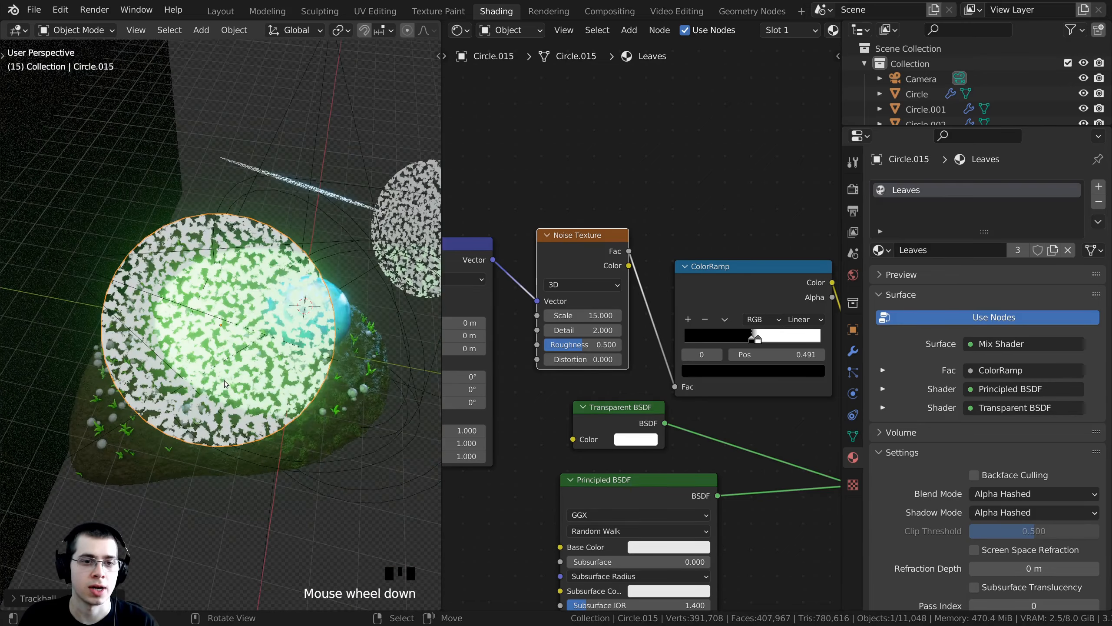
{"action": "key", "text": "g"}
{"action": "left_click", "coordinate": [277, 375]}
{"action": "middle_click_drag", "start_coordinate": [277, 375], "coordinate": [286, 303]}
{"action": "key", "text": "s"}
{"action": "left_click", "coordinate": [325, 376]}
{"action": "key", "text": "g"}
{"action": "left_click", "coordinate": [334, 369]}
{"action": "key", "text": "KP_0"}
{"action": "scroll", "coordinate": [640, 311], "scroll_direction": "down", "scroll_amount": 2}
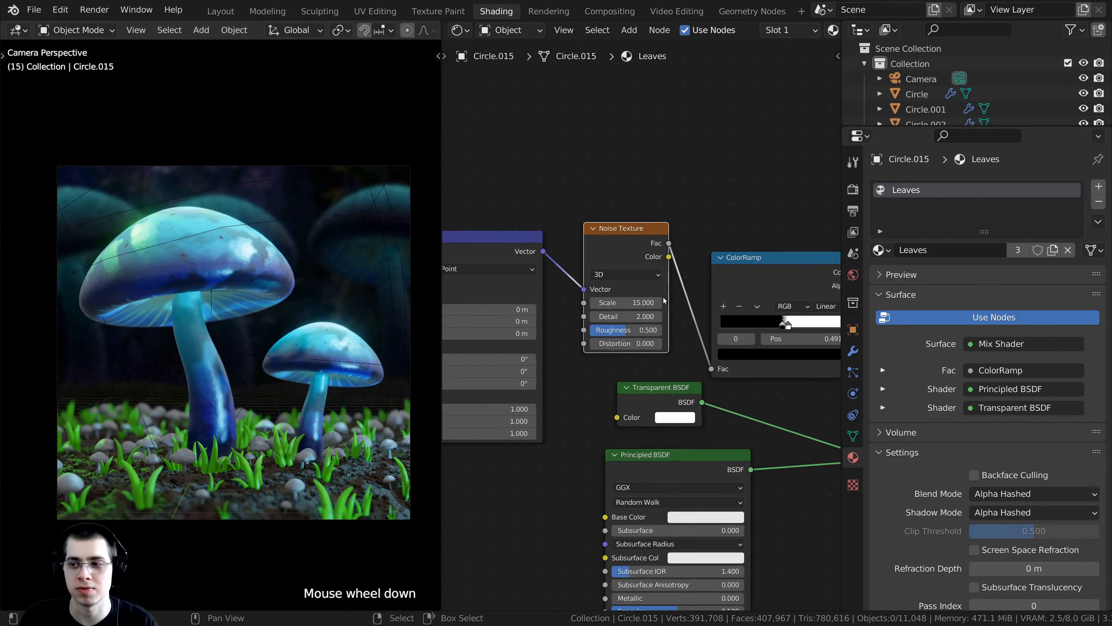
{"action": "key", "text": "ctrl+s"}
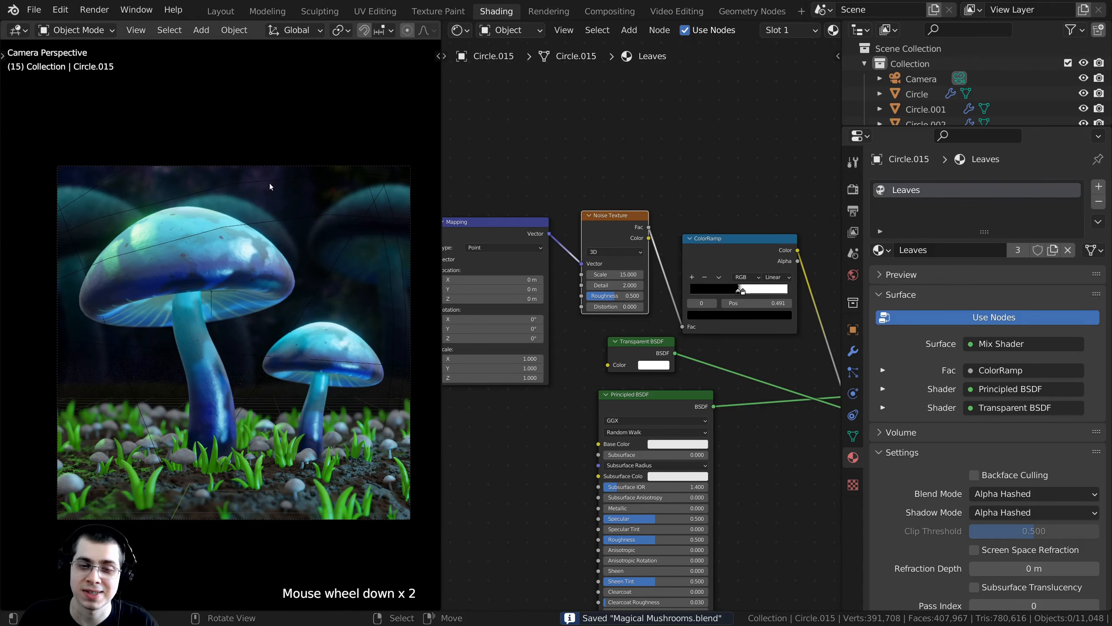
Switch to the Layout workspace and add an area light to the mushroom scene.
{"action": "left_click", "coordinate": [240, 26]}
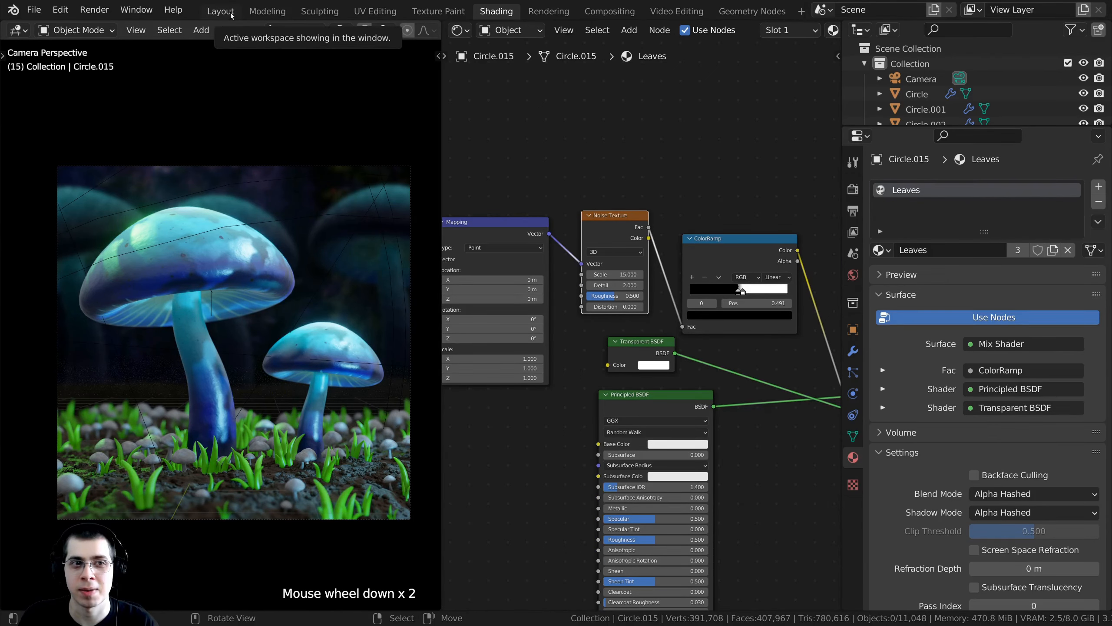
{"action": "left_click", "coordinate": [231, 13]}
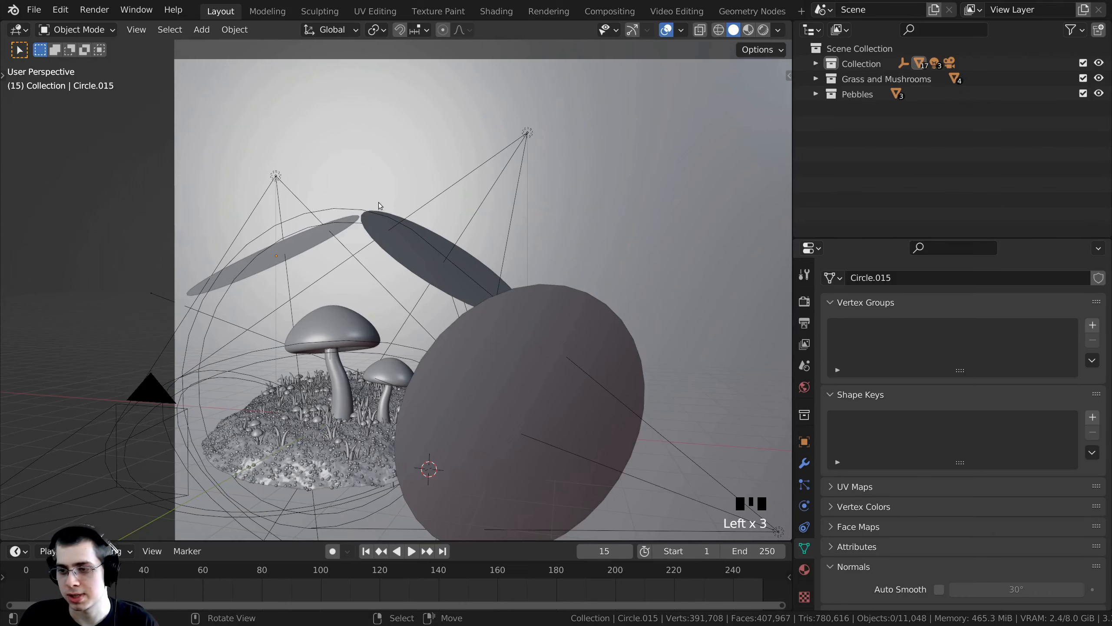
{"action": "key", "text": "KP_0"}
{"action": "scroll", "coordinate": [403, 362], "scroll_direction": "up", "scroll_amount": 2}
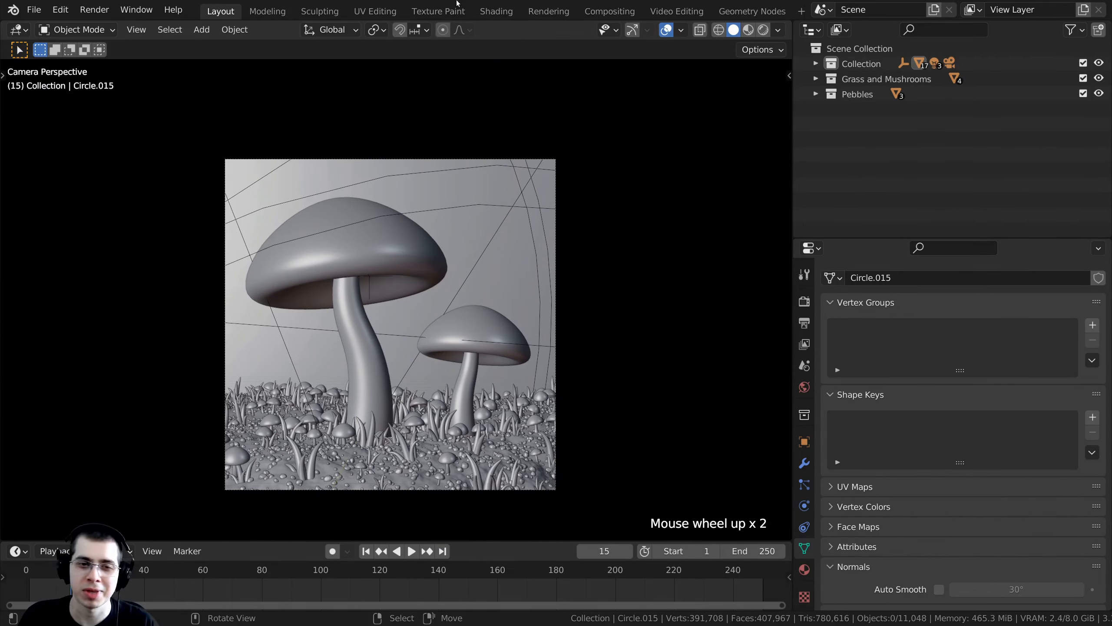
{"action": "middle_click_drag", "start_coordinate": [288, 343], "coordinate": [432, 285], "text": "shift"}
{"action": "scroll", "coordinate": [439, 326], "scroll_direction": "up", "scroll_amount": 2}
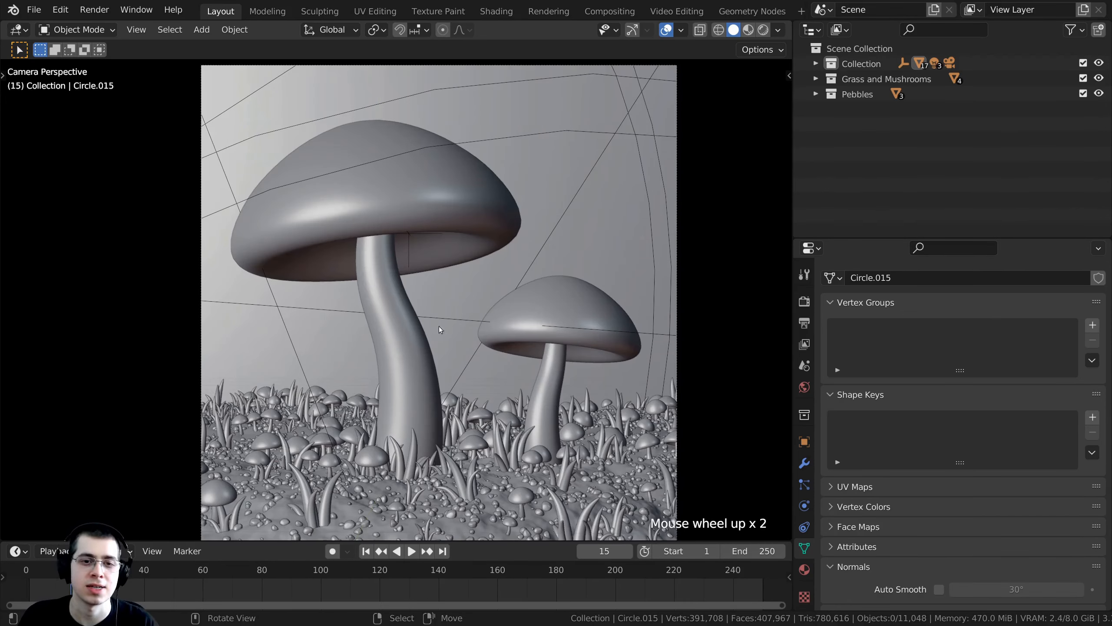
{"action": "middle_click_drag", "start_coordinate": [439, 326], "coordinate": [445, 250], "text": "shift"}
{"action": "scroll", "coordinate": [444, 250], "scroll_direction": "down", "scroll_amount": 1}
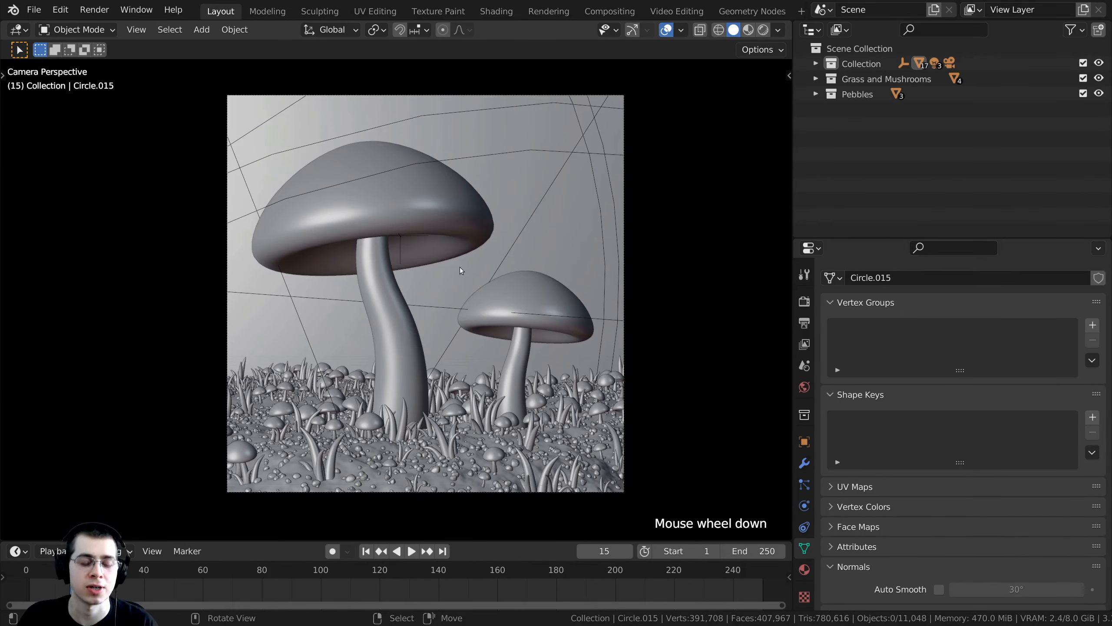
{"action": "key", "text": "shift+a"}
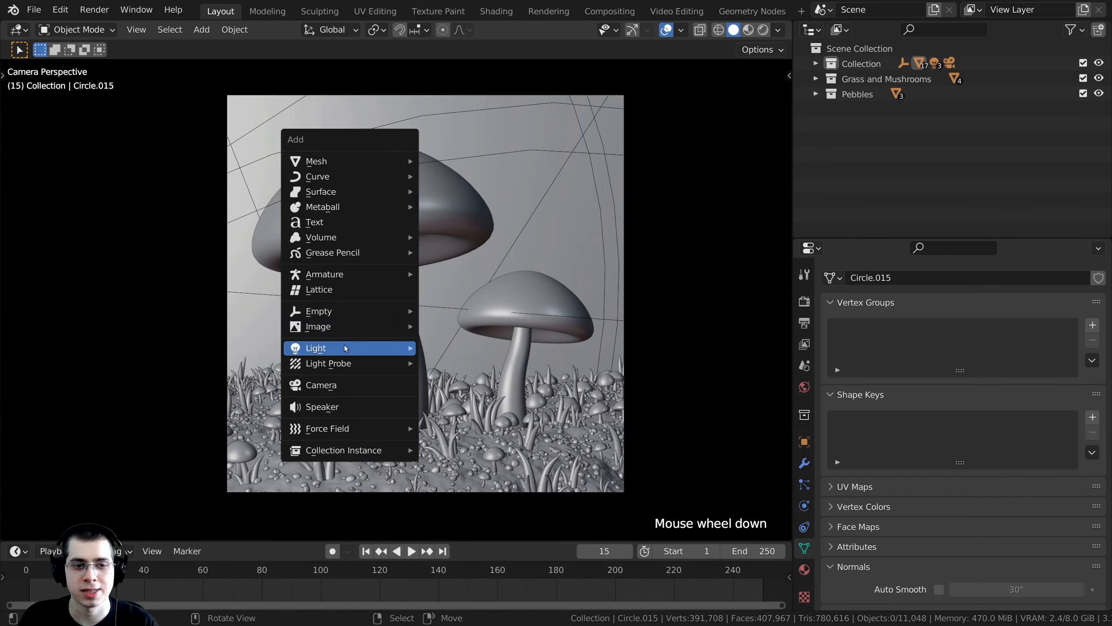
{"action": "mouse_move", "coordinate": [344, 346]}
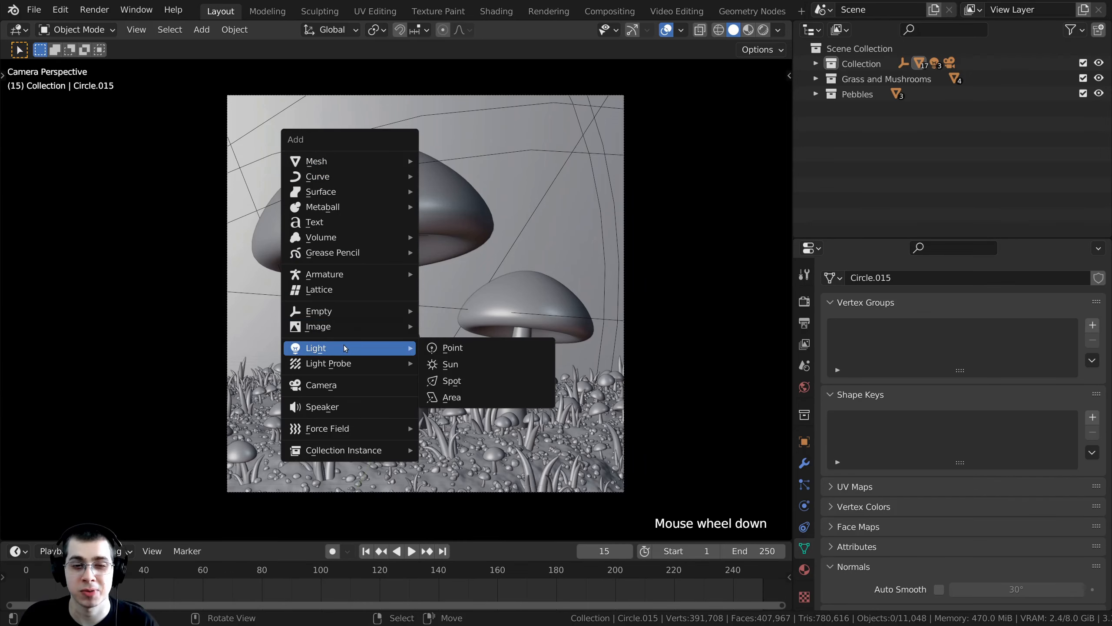
{"action": "left_click", "coordinate": [470, 398]}
Move the new area light up above the ground, beside the large mushroom's cap.
{"action": "scroll", "coordinate": [589, 366], "scroll_direction": "down", "scroll_amount": 1}
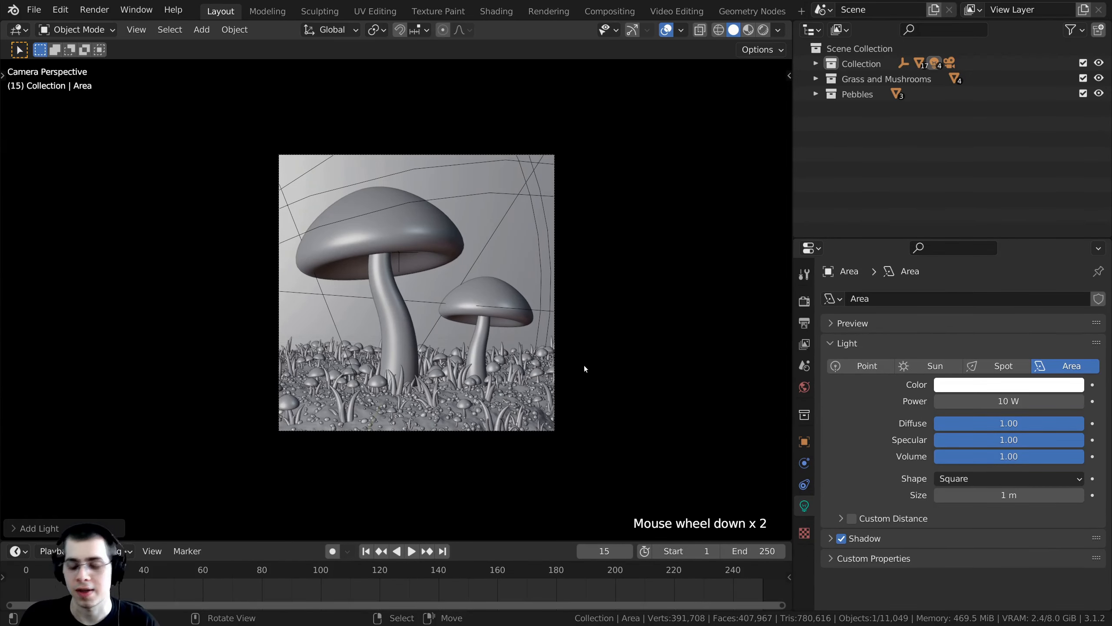
{"action": "key", "text": "KP_Decimal"}
{"action": "scroll", "coordinate": [430, 311], "scroll_direction": "down", "scroll_amount": 5}
{"action": "middle_click_drag", "start_coordinate": [429, 311], "coordinate": [630, 382]}
{"action": "key", "text": "g"}
{"action": "left_click", "coordinate": [295, 213]}
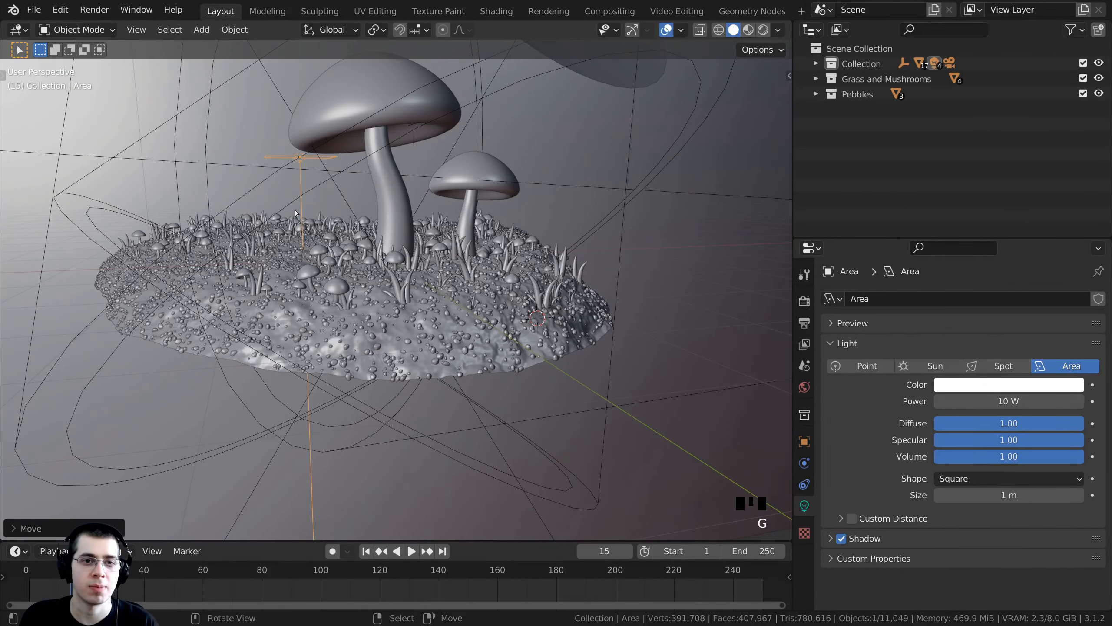
Move the area light behind the mushrooms, over the back-left corner of the ground.
{"action": "middle_click_drag", "start_coordinate": [294, 214], "coordinate": [474, 301], "text": "shift"}
{"action": "scroll", "coordinate": [646, 313], "scroll_direction": "up", "scroll_amount": 2}
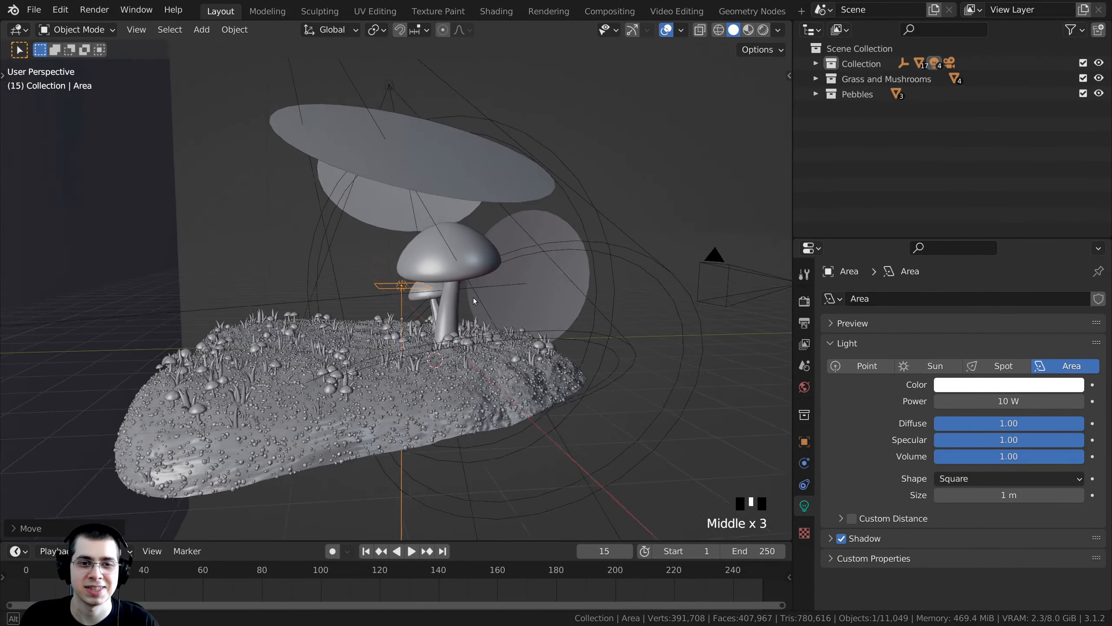
{"action": "scroll", "coordinate": [475, 301], "scroll_direction": "down", "scroll_amount": 2}
{"action": "key", "text": "g"}
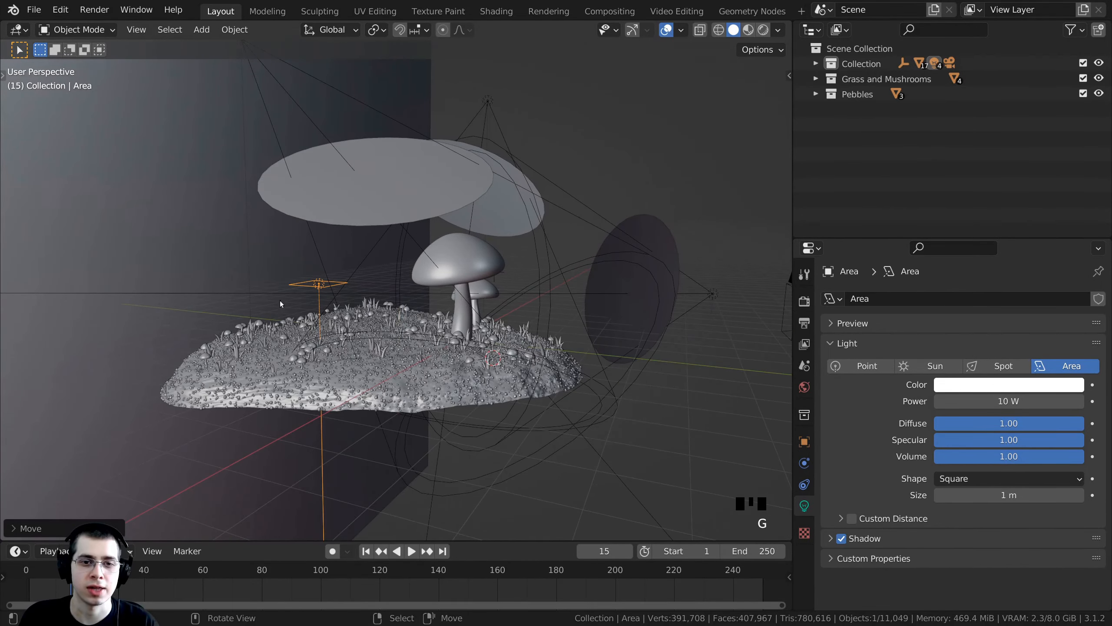
{"action": "middle_click_drag", "start_coordinate": [407, 292], "coordinate": [330, 298]}
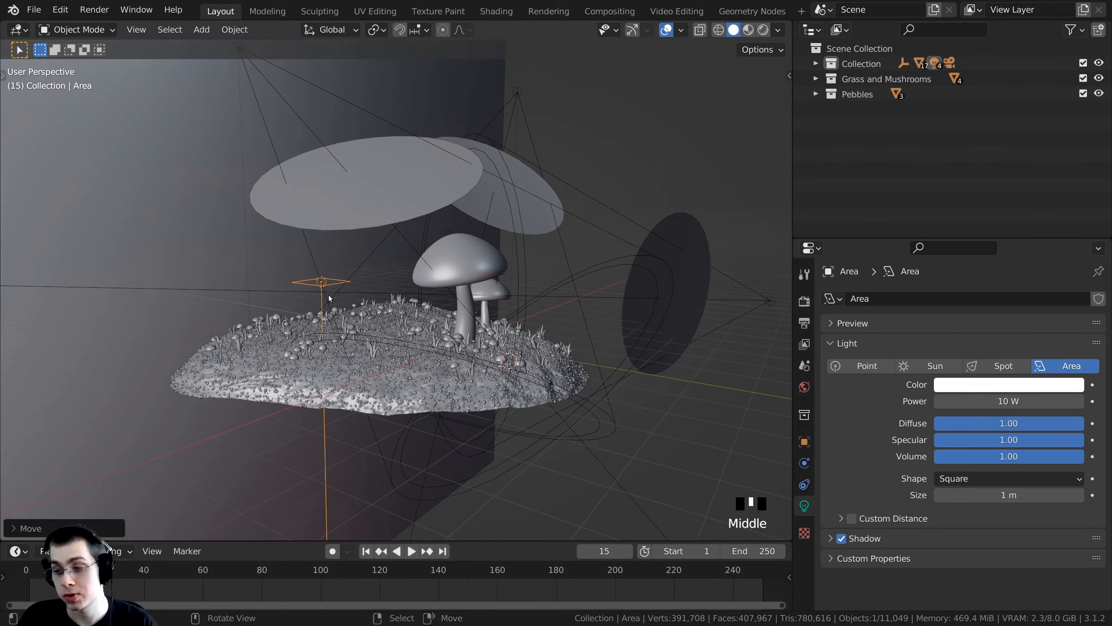
{"action": "key", "text": "KP_7"}
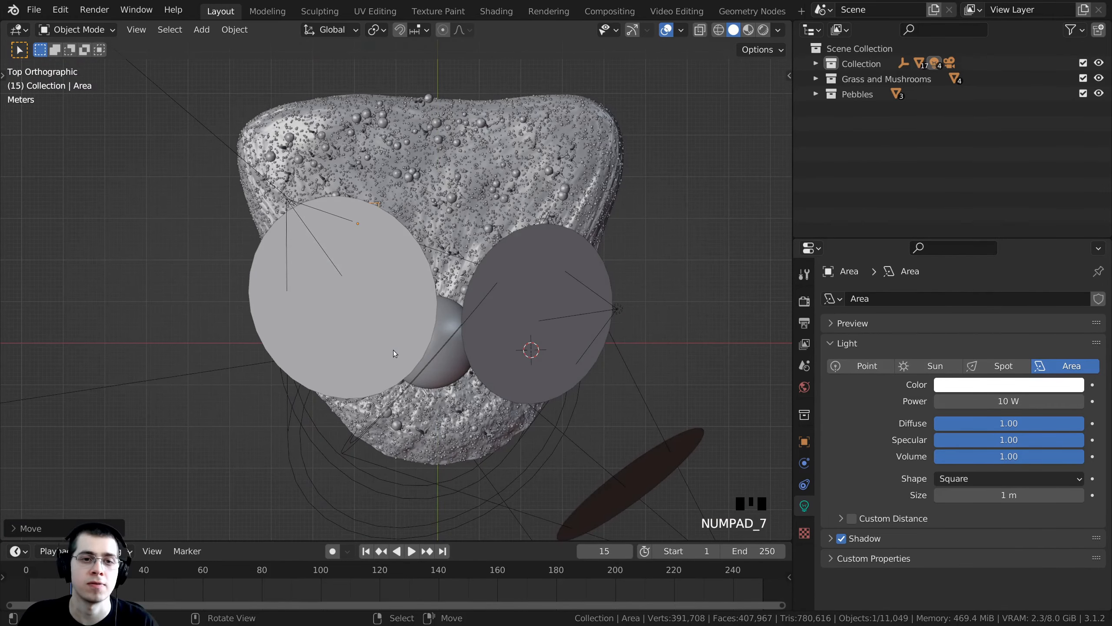
{"action": "key", "text": "g"}
{"action": "left_click", "coordinate": [320, 305]}
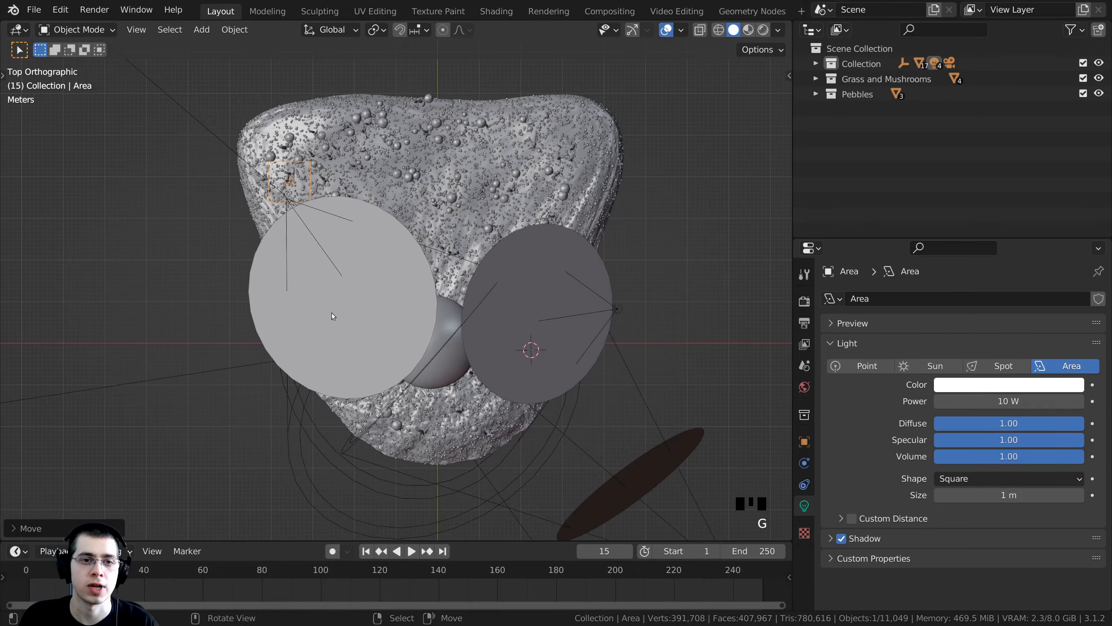
Tilt the area light upright and turn it in top view so its beam points toward the mushrooms.
{"action": "middle_click_drag", "start_coordinate": [332, 313], "coordinate": [519, 157]}
{"action": "key", "text": "r"}
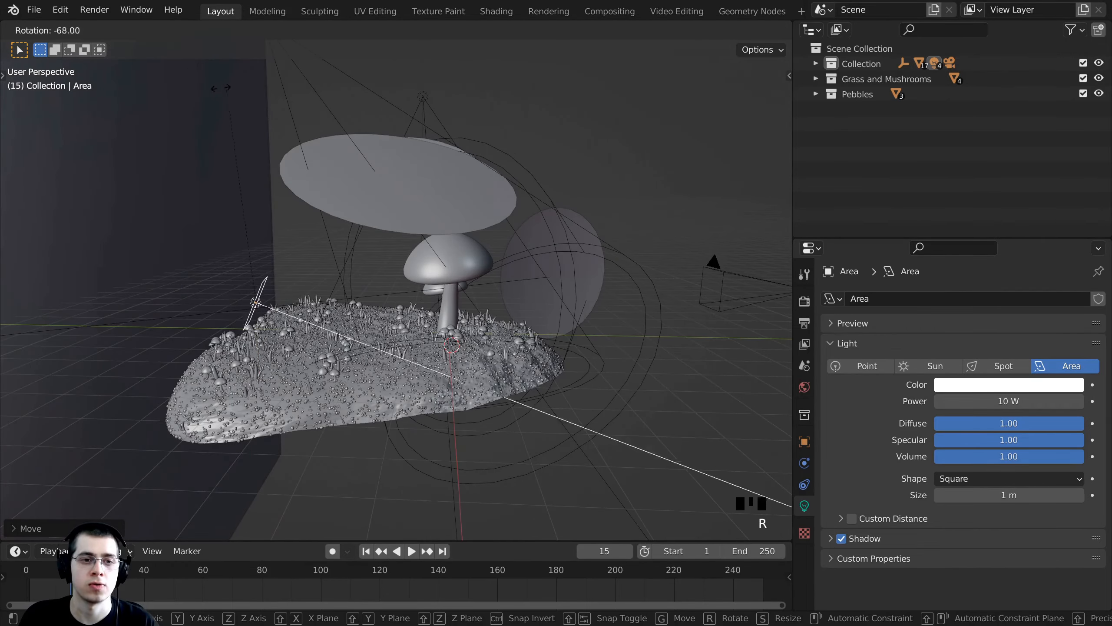
{"action": "left_click", "coordinate": [450, 194]}
{"action": "middle_click_drag", "start_coordinate": [449, 193], "coordinate": [344, 304]}
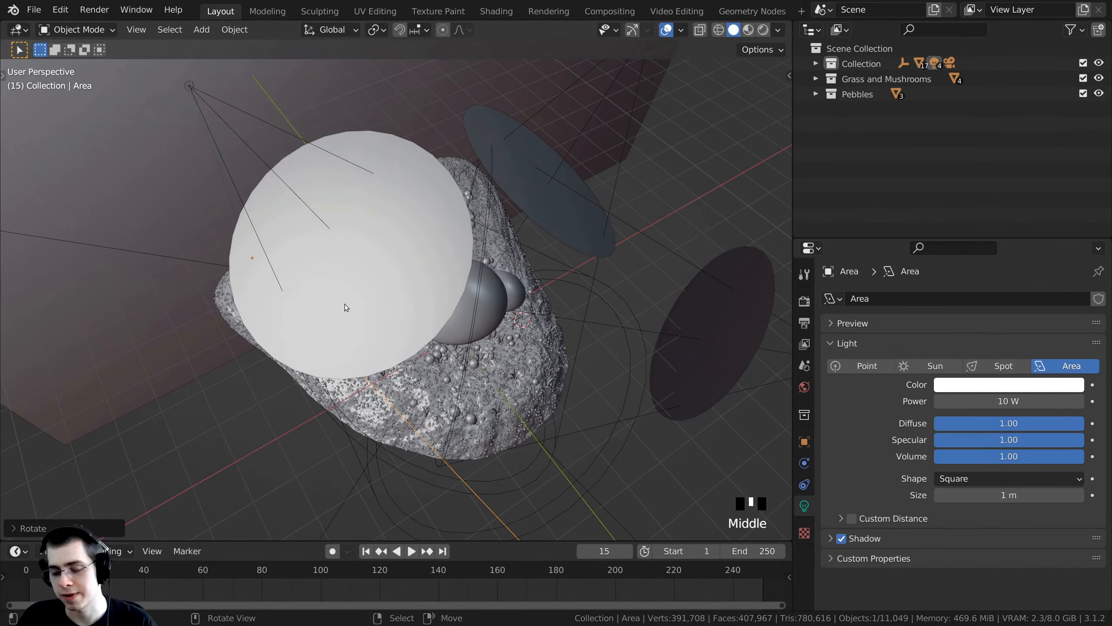
{"action": "key", "text": "KP_7"}
{"action": "key", "text": "g"}
{"action": "left_click", "coordinate": [319, 128]}
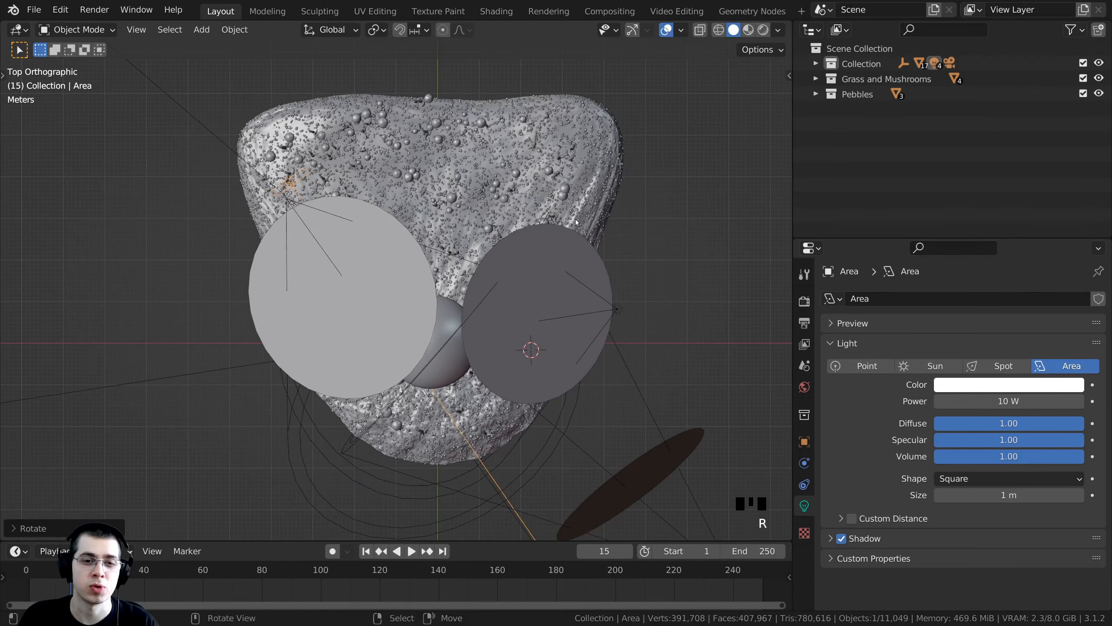
Level the area light's beam toward the mushrooms and move the light outward past the ground's back edge.
{"action": "scroll", "coordinate": [425, 325], "scroll_direction": "down", "scroll_amount": 5}
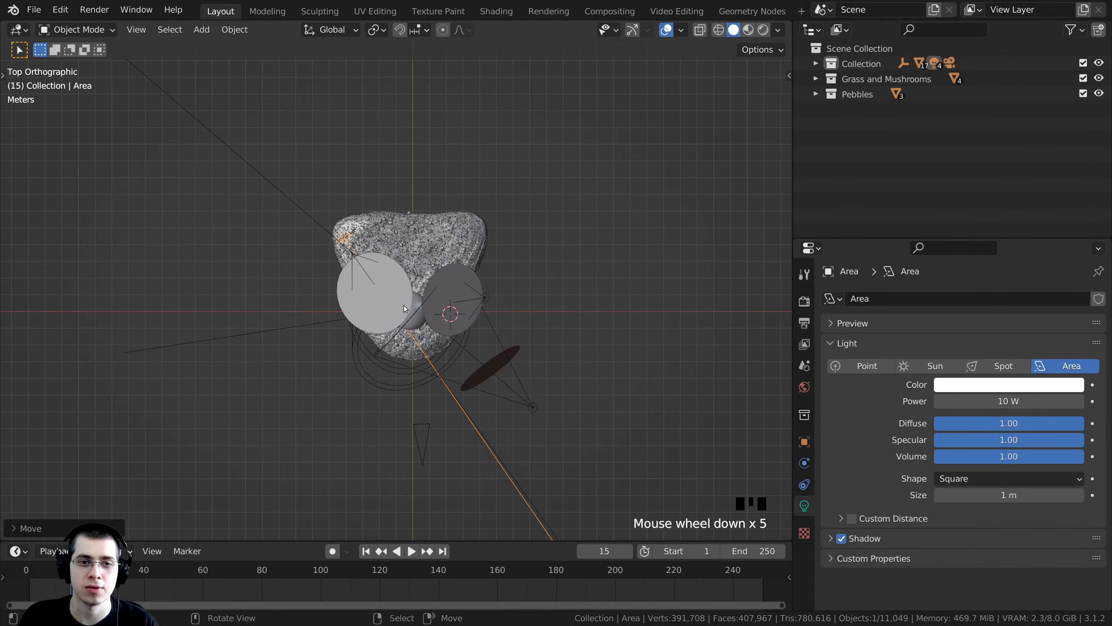
{"action": "middle_click_drag", "start_coordinate": [405, 309], "coordinate": [394, 245]}
{"action": "key", "text": "r"}
{"action": "left_click", "coordinate": [491, 165]}
{"action": "key", "text": "g"}
{"action": "left_click", "coordinate": [468, 151]}
{"action": "scroll", "coordinate": [462, 191], "scroll_direction": "up", "scroll_amount": 1}
{"action": "middle_click_drag", "start_coordinate": [394, 246], "coordinate": [346, 357], "text": "shift"}
{"action": "scroll", "coordinate": [429, 283], "scroll_direction": "up", "scroll_amount": 4}
{"action": "middle_click_drag", "start_coordinate": [400, 204], "coordinate": [396, 338]}
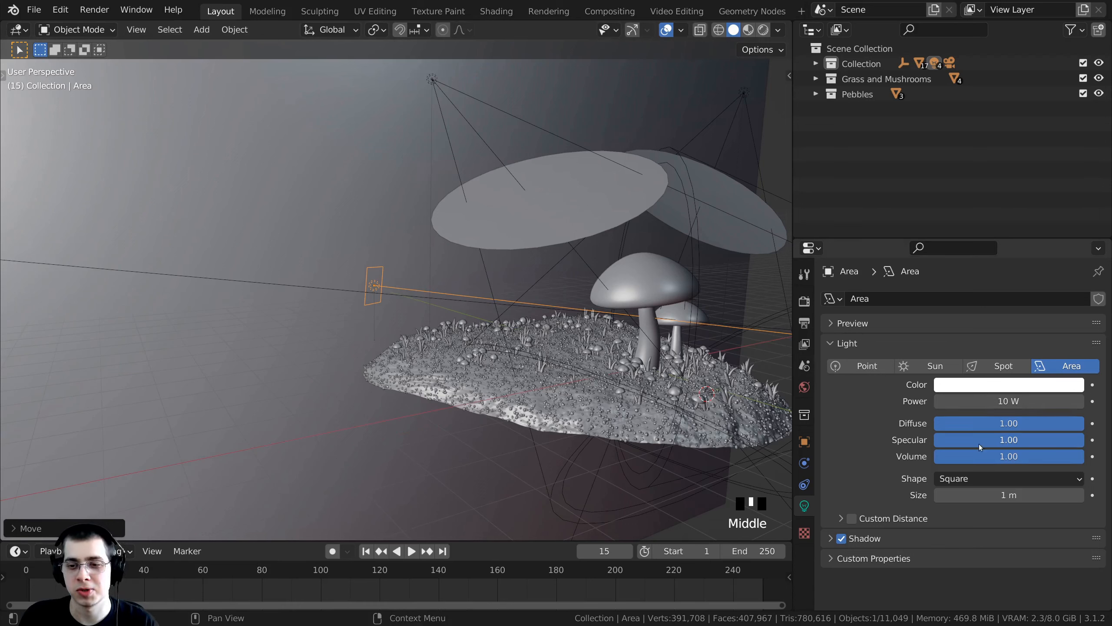
Change the area light's shape to Rectangle and set its Y size to 6.81 m.
{"action": "left_click", "coordinate": [966, 481]}
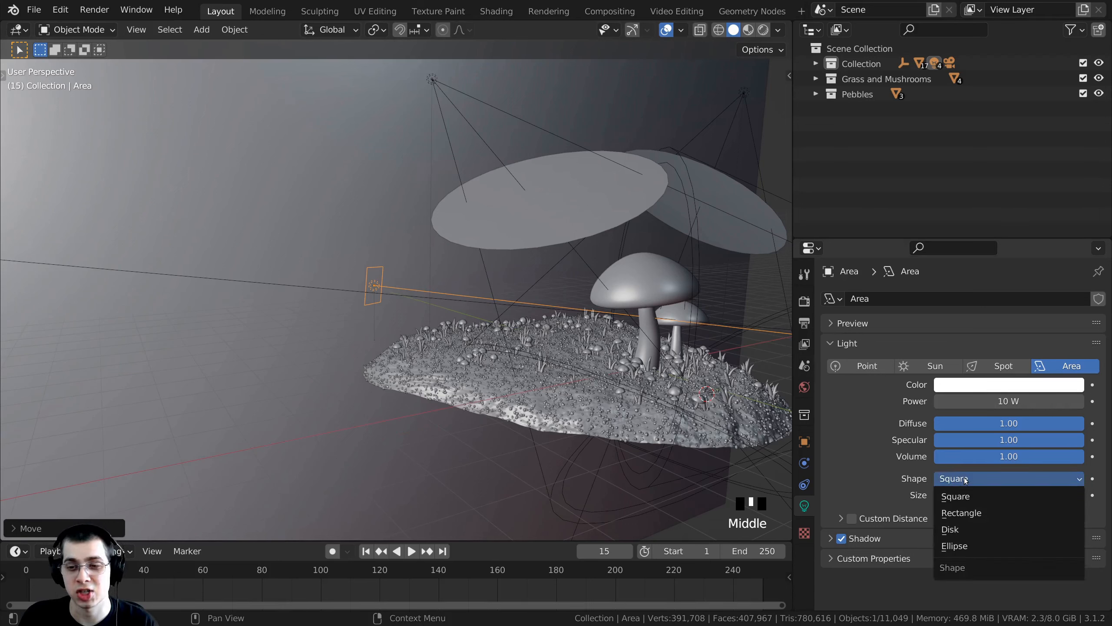
{"action": "left_click", "coordinate": [971, 512]}
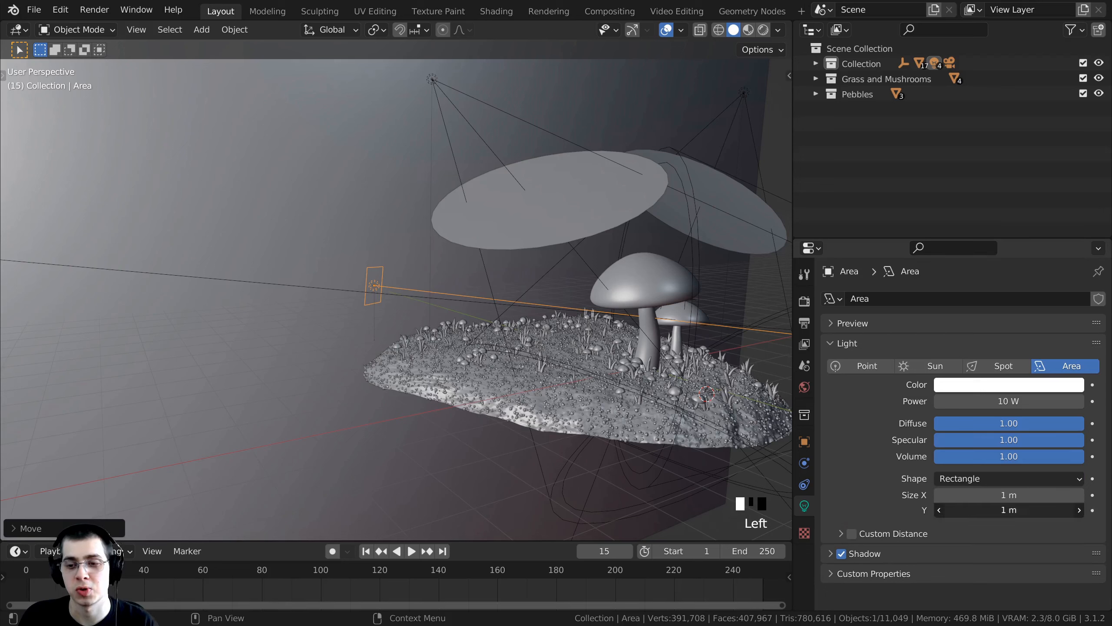
{"action": "left_click_drag", "start_coordinate": [1019, 513], "coordinate": [1078, 509]}
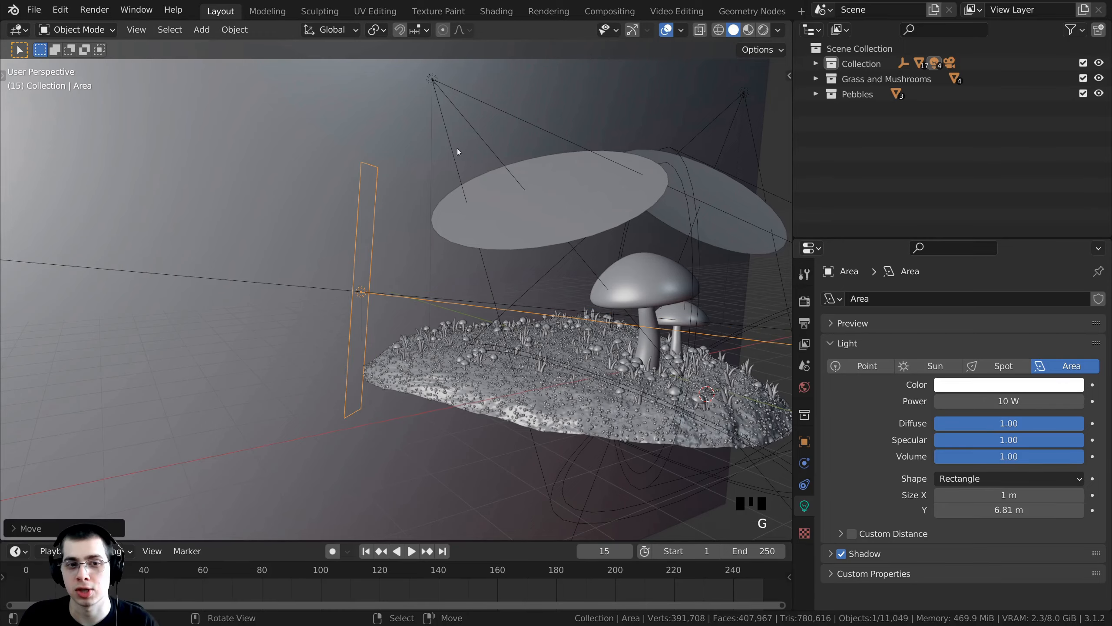
Fine-tune the tall area light's position and rotation so it keeps facing the mushrooms from behind.
{"action": "middle_click_drag", "start_coordinate": [427, 303], "coordinate": [370, 312]}
{"action": "key", "text": "g"}
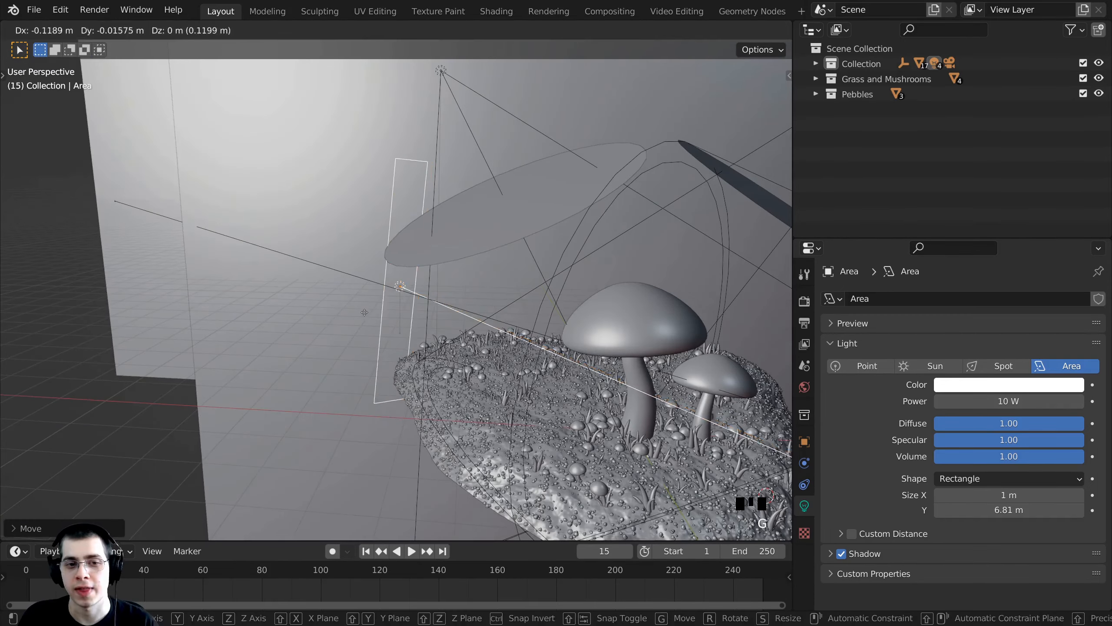
{"action": "left_click", "coordinate": [364, 312]}
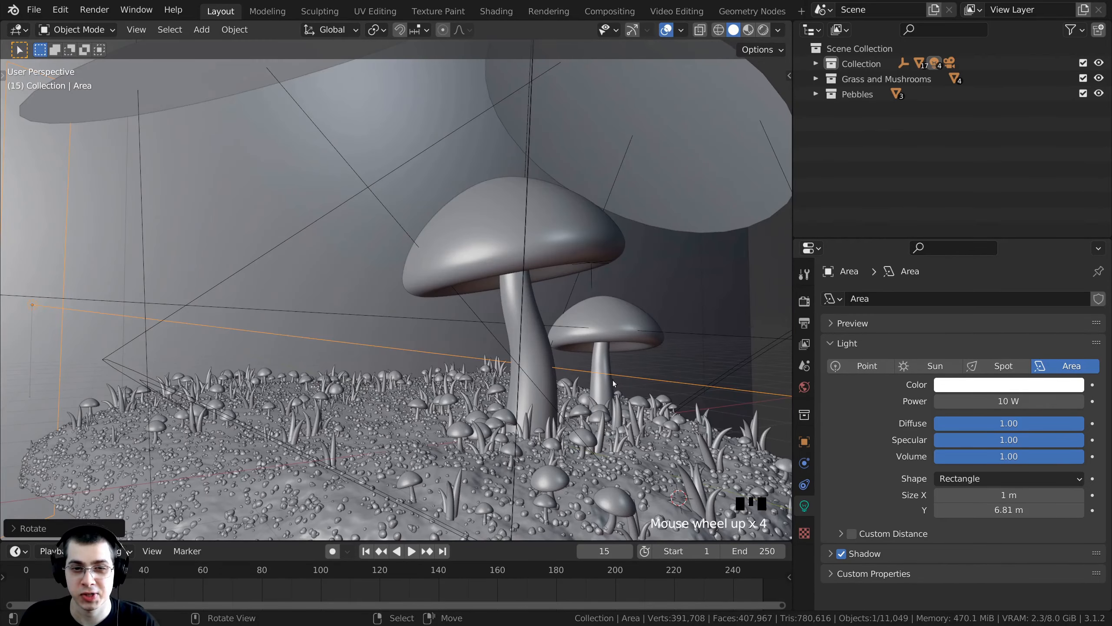
{"action": "middle_click_drag", "start_coordinate": [613, 383], "coordinate": [554, 401]}
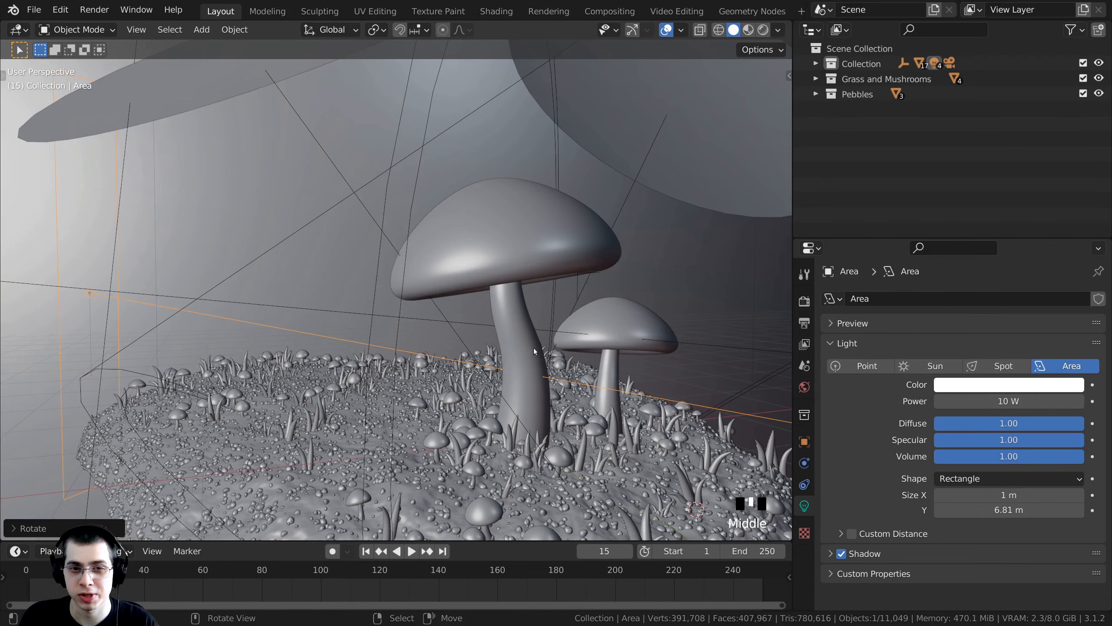
Adjust the area light's rotation and position while viewing the rendered scene through the camera.
{"action": "key", "text": "KP_0"}
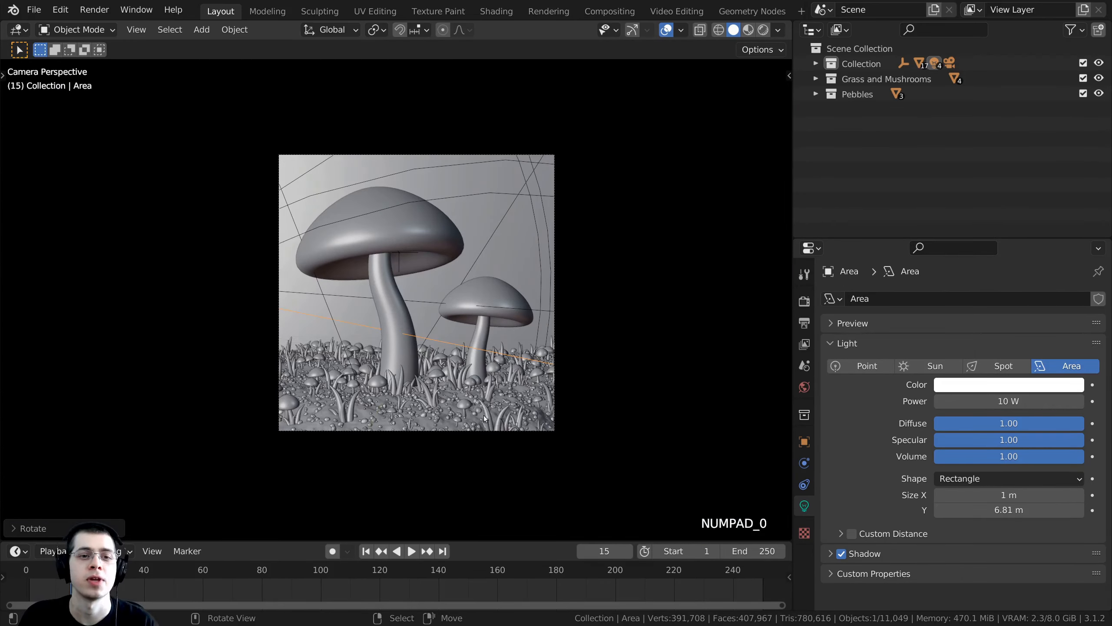
{"action": "key", "text": "z"}
{"action": "left_click", "coordinate": [457, 297]}
{"action": "key", "text": "r"}
{"action": "key", "text": "r"}
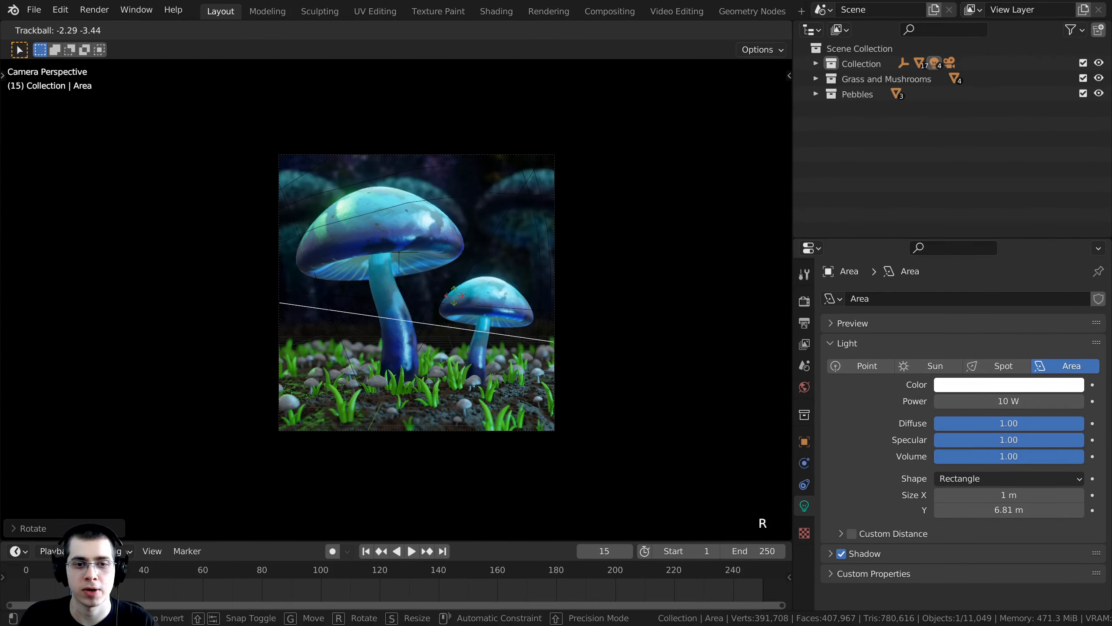
{"action": "left_click", "coordinate": [463, 301]}
{"action": "key", "text": "g"}
{"action": "left_click", "coordinate": [469, 296]}
{"action": "key", "text": "r"}
{"action": "key", "text": "r"}
{"action": "left_click", "coordinate": [467, 299]}
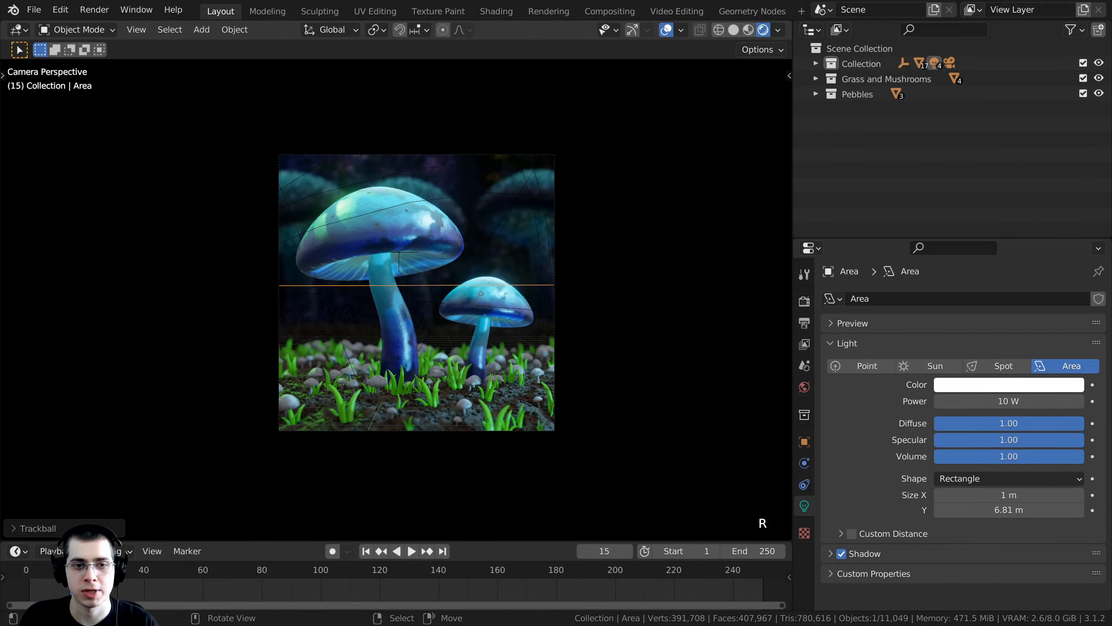
{"action": "key", "text": "g"}
{"action": "left_click", "coordinate": [345, 311]}
Reposition and re-aim the area light in an orbited solid view so its beam points level toward the mushrooms.
{"action": "middle_click_drag", "start_coordinate": [345, 311], "coordinate": [322, 331]}
{"action": "scroll", "coordinate": [322, 334], "scroll_direction": "down", "scroll_amount": 2}
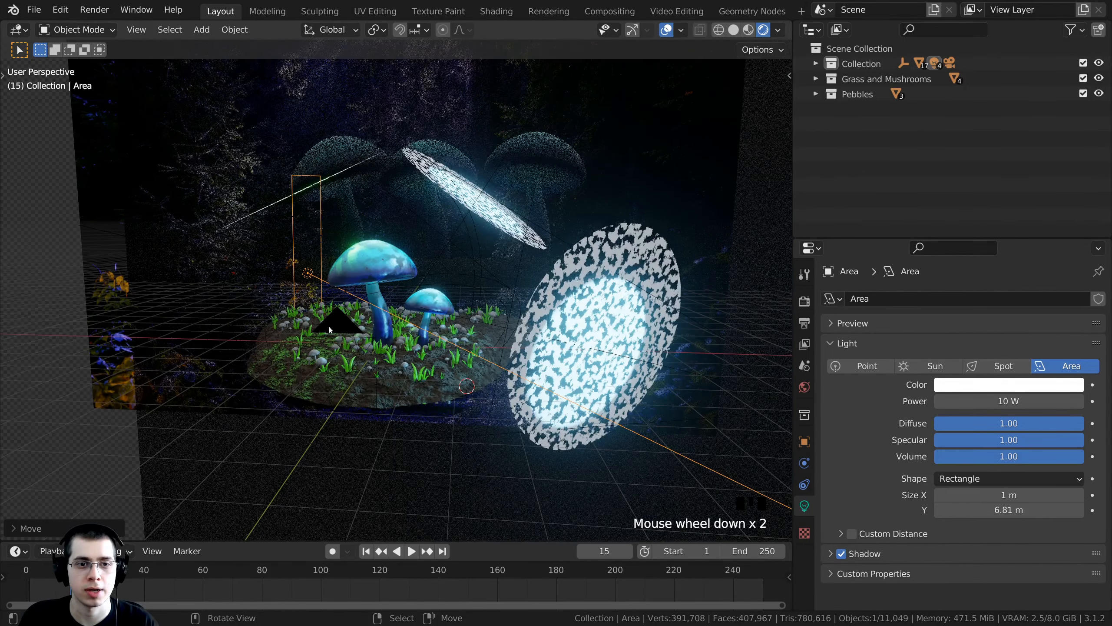
{"action": "key", "text": "z"}
{"action": "left_click", "coordinate": [407, 351]}
{"action": "key", "text": "r"}
{"action": "key", "text": "r"}
{"action": "left_click", "coordinate": [406, 353]}
{"action": "key", "text": "g"}
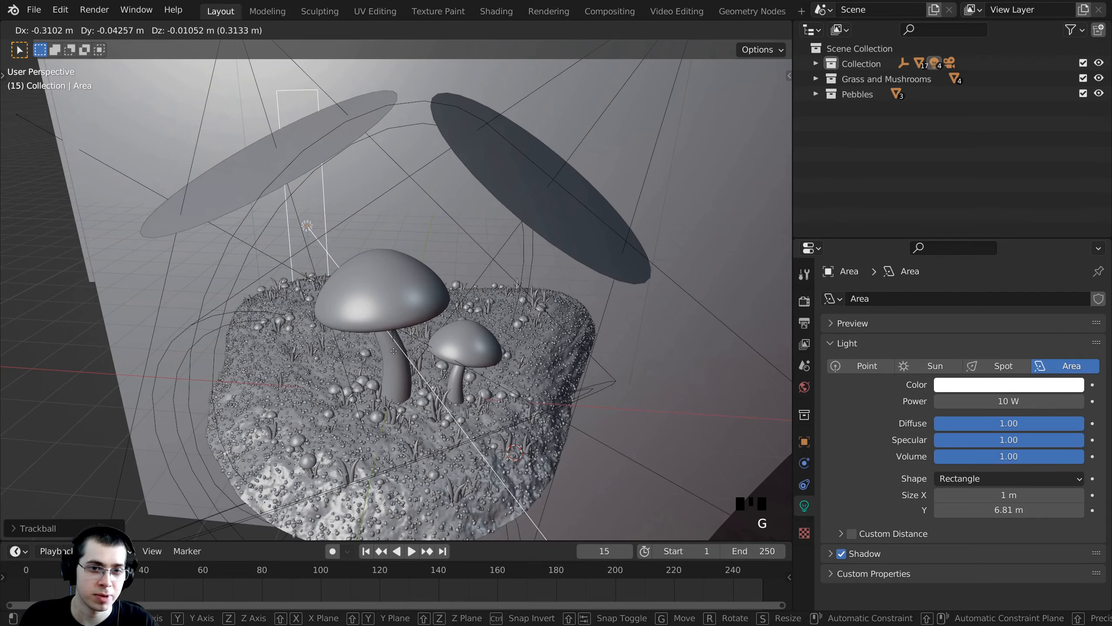
{"action": "left_click", "coordinate": [391, 345]}
{"action": "middle_click_drag", "start_coordinate": [391, 345], "coordinate": [413, 291]}
{"action": "key", "text": "g"}
{"action": "left_click", "coordinate": [404, 286]}
{"action": "key", "text": "r"}
{"action": "left_click", "coordinate": [414, 336]}
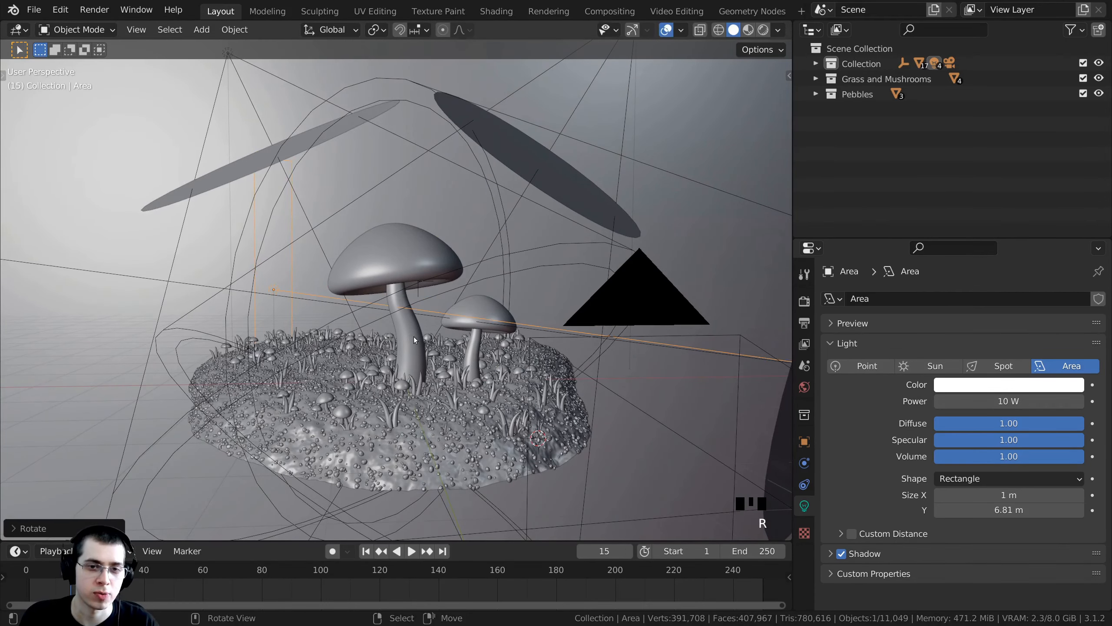
Return to the rendered camera view and set the area light's power to 4000 W.
{"action": "key", "text": "KP_0"}
{"action": "key", "text": "z"}
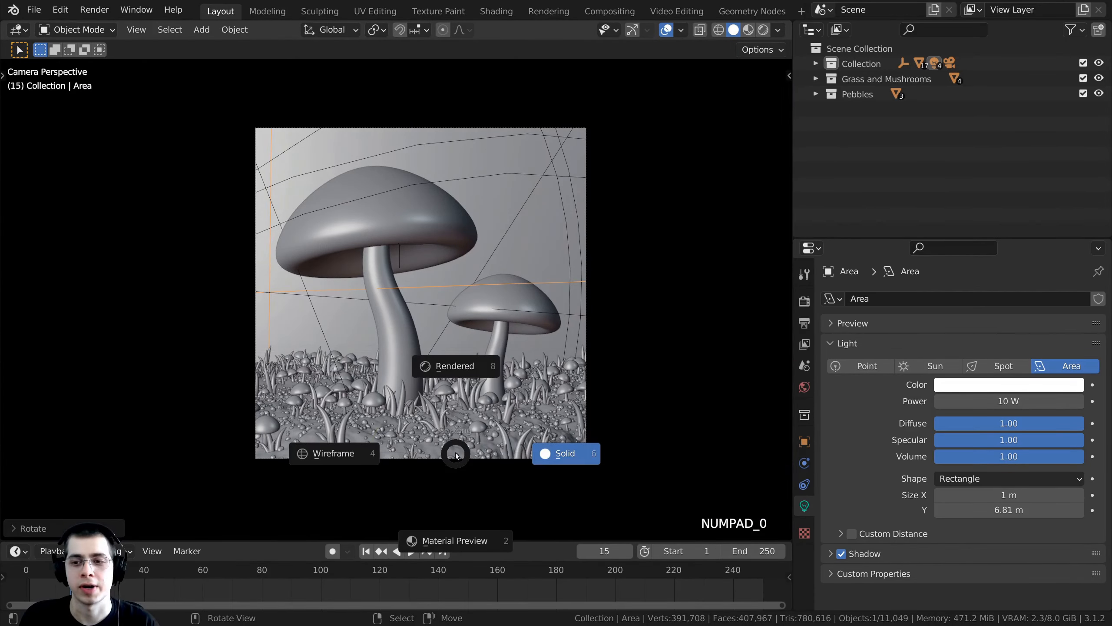
{"action": "left_click", "coordinate": [459, 365]}
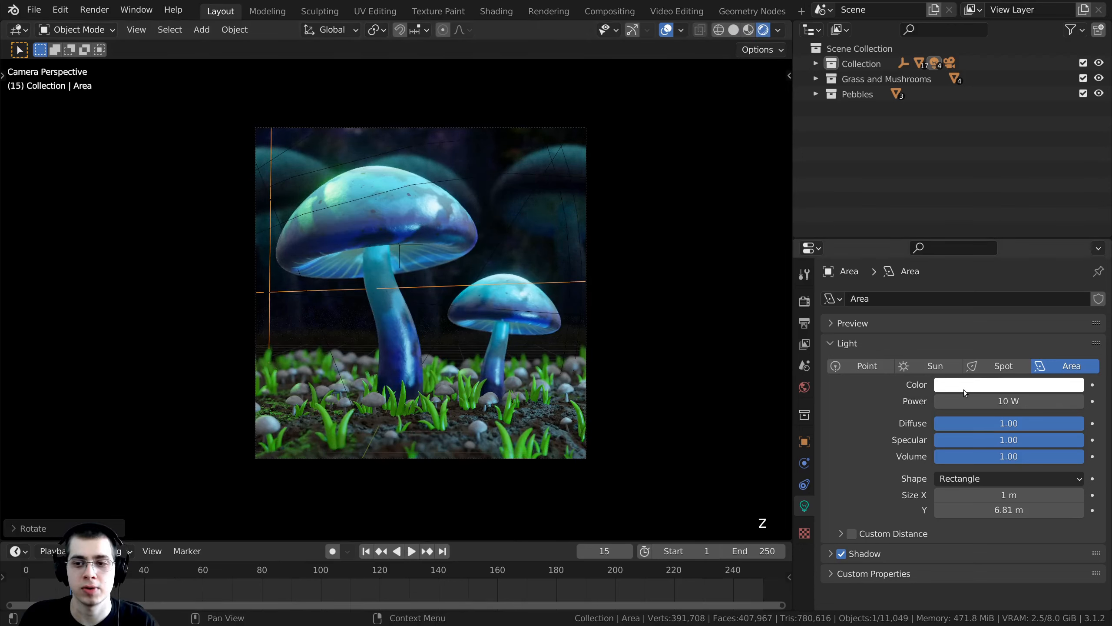
{"action": "left_click_drag", "start_coordinate": [966, 401], "coordinate": [998, 403]}
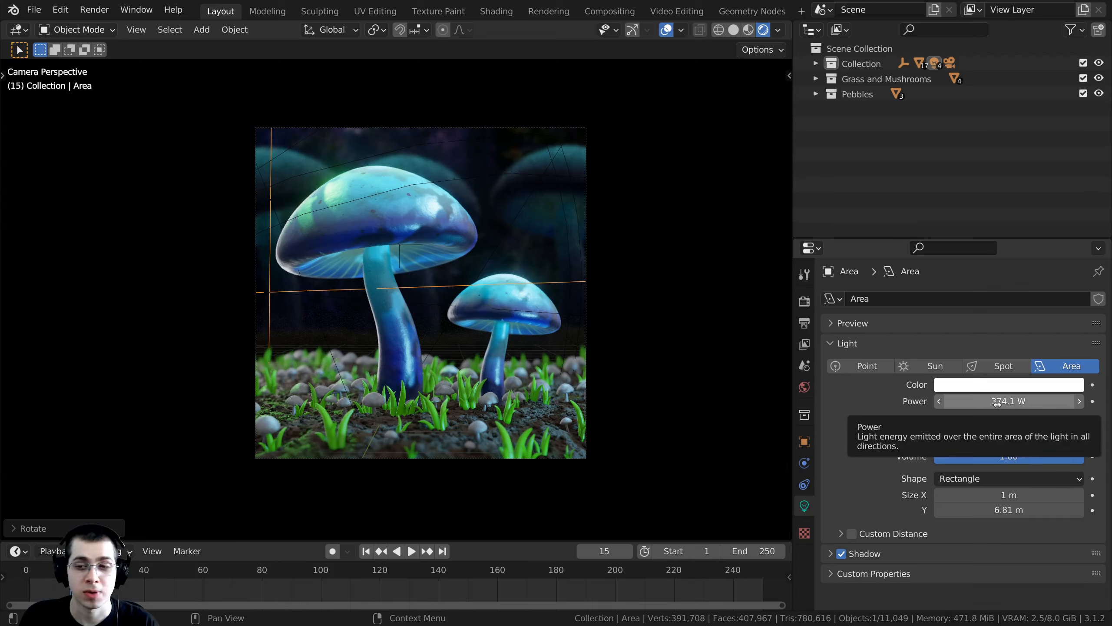
{"action": "left_click", "coordinate": [1001, 405]}
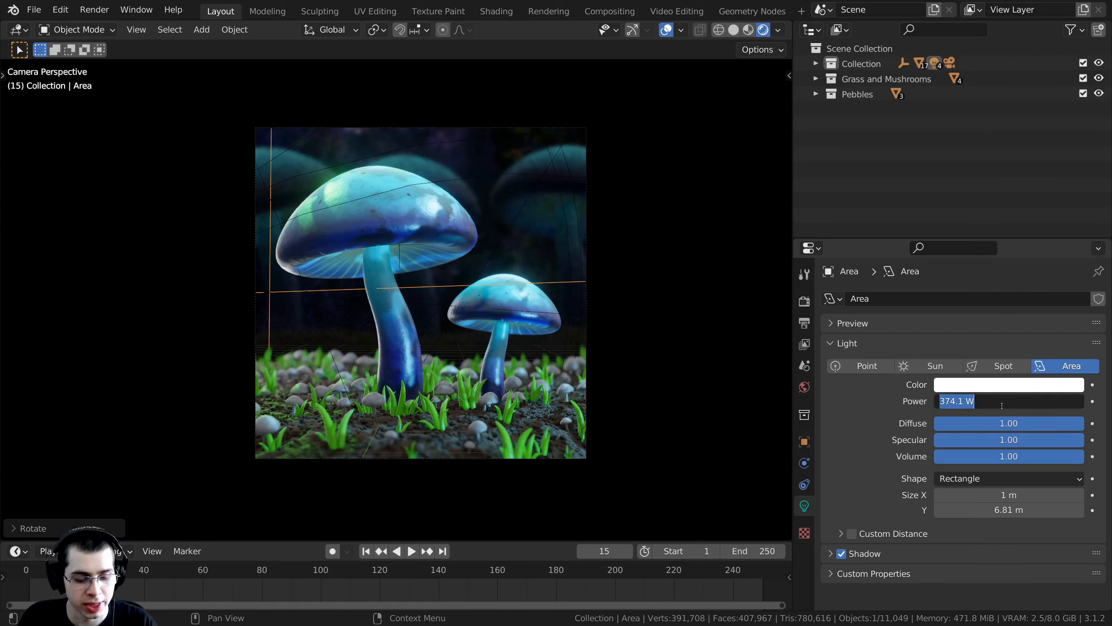
{"action": "type", "text": "4000"}
{"action": "key", "text": "Return"}
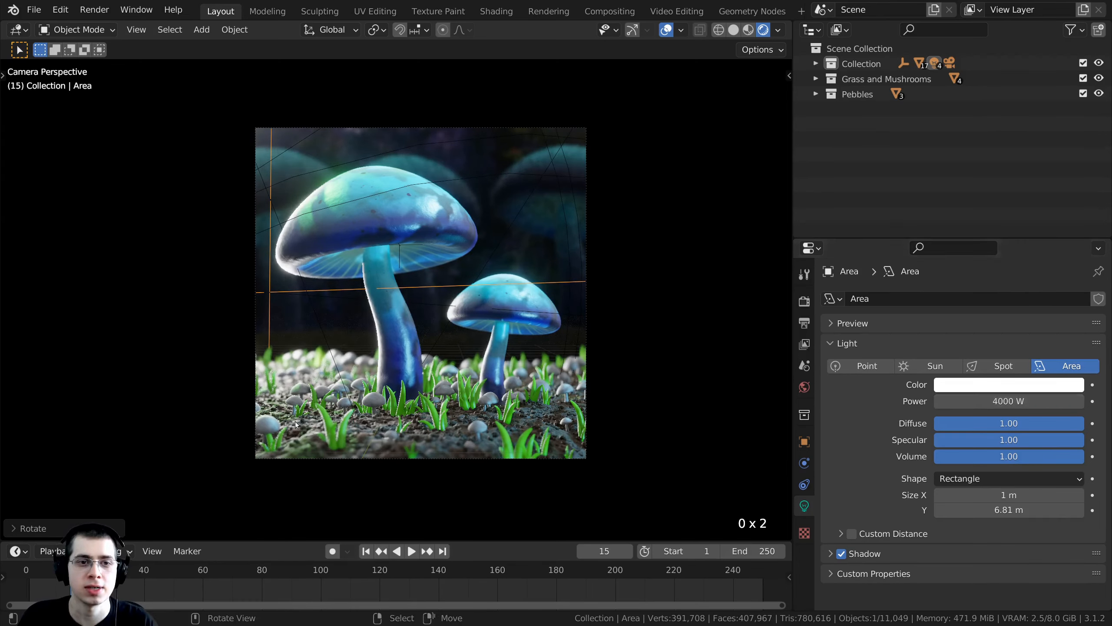
Shift the area light within the camera view and shorten its Y size to 3.11 m.
{"action": "key", "text": "g"}
{"action": "left_click", "coordinate": [376, 386]}
{"action": "middle_click_drag", "start_coordinate": [607, 450], "coordinate": [646, 421], "text": "shift"}
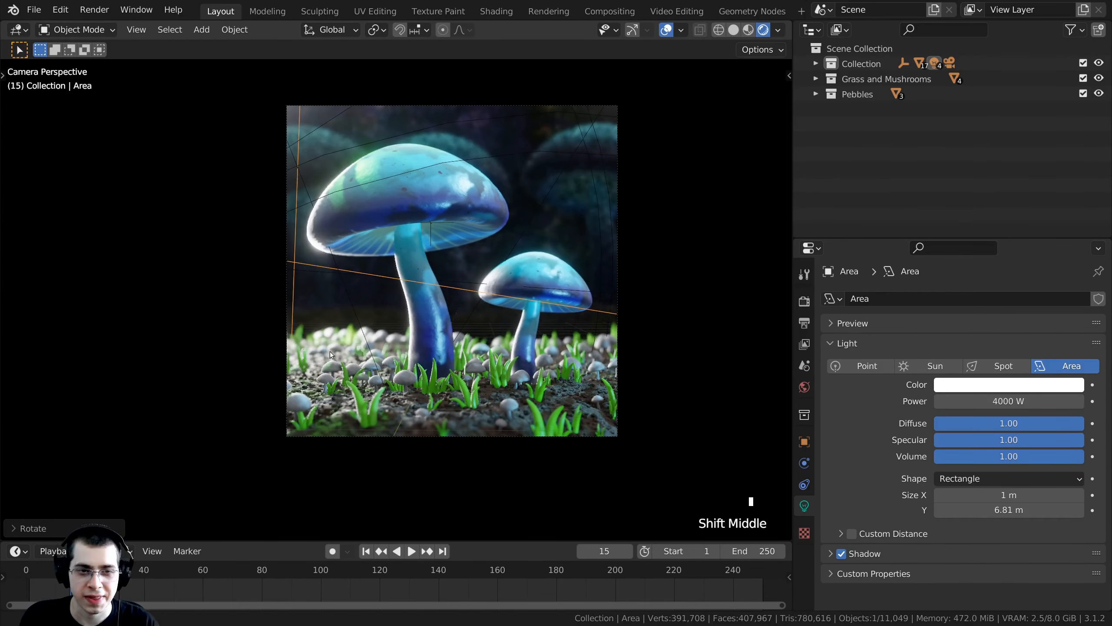
{"action": "scroll", "coordinate": [645, 421], "scroll_direction": "up", "scroll_amount": 1}
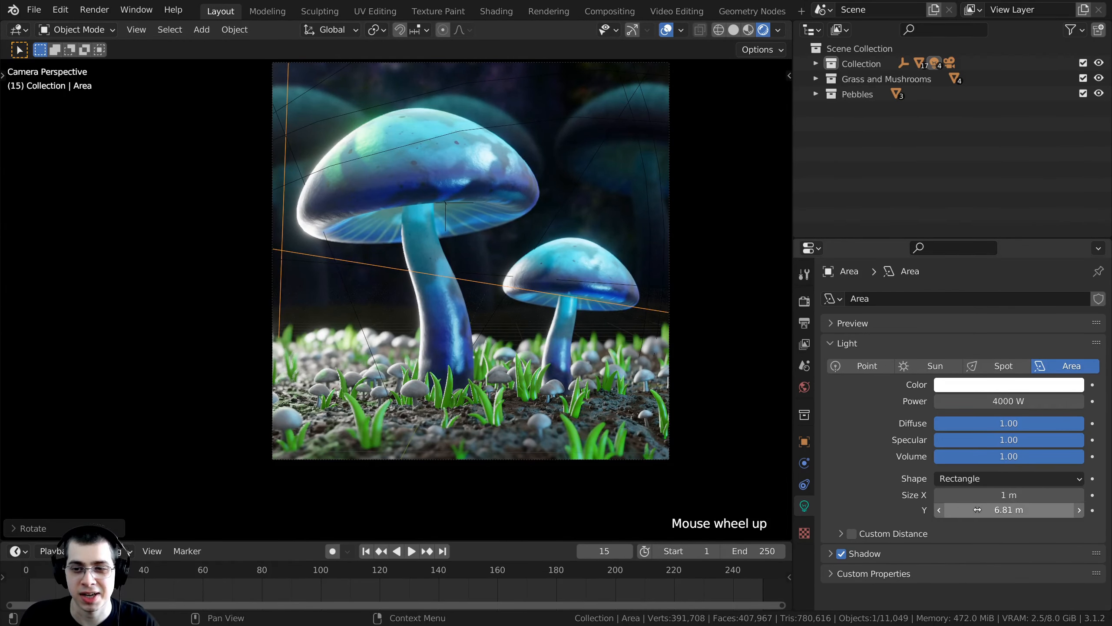
{"action": "left_click_drag", "start_coordinate": [995, 514], "coordinate": [959, 514]}
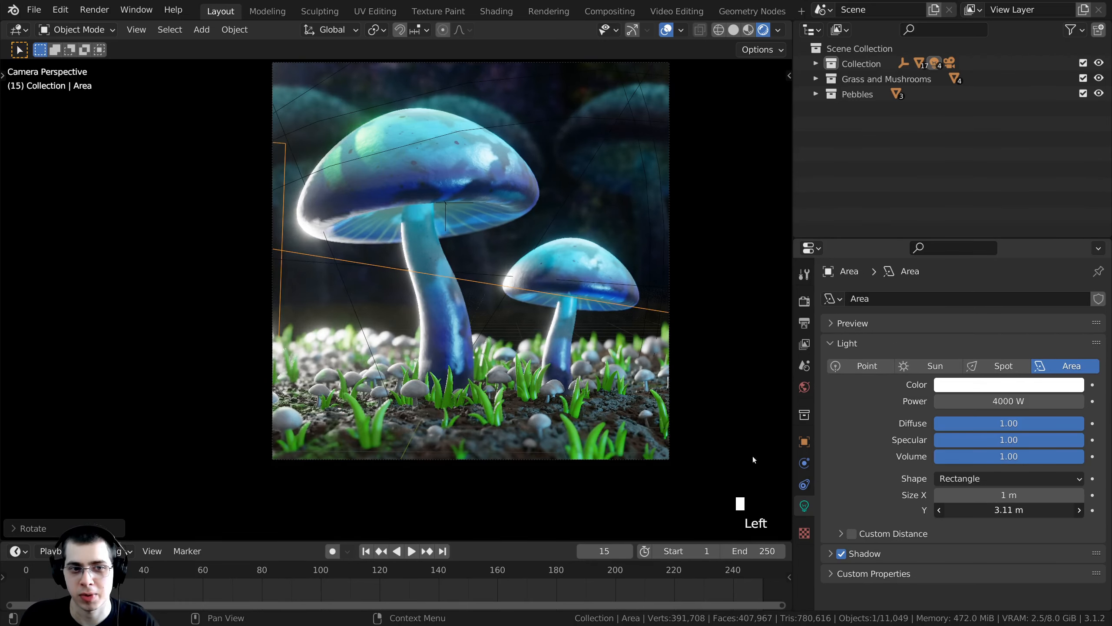
Raise the shortened area light and freely rotate it to change how it rims the mushrooms.
{"action": "key", "text": "g"}
{"action": "left_click", "coordinate": [392, 335]}
{"action": "key", "text": "r"}
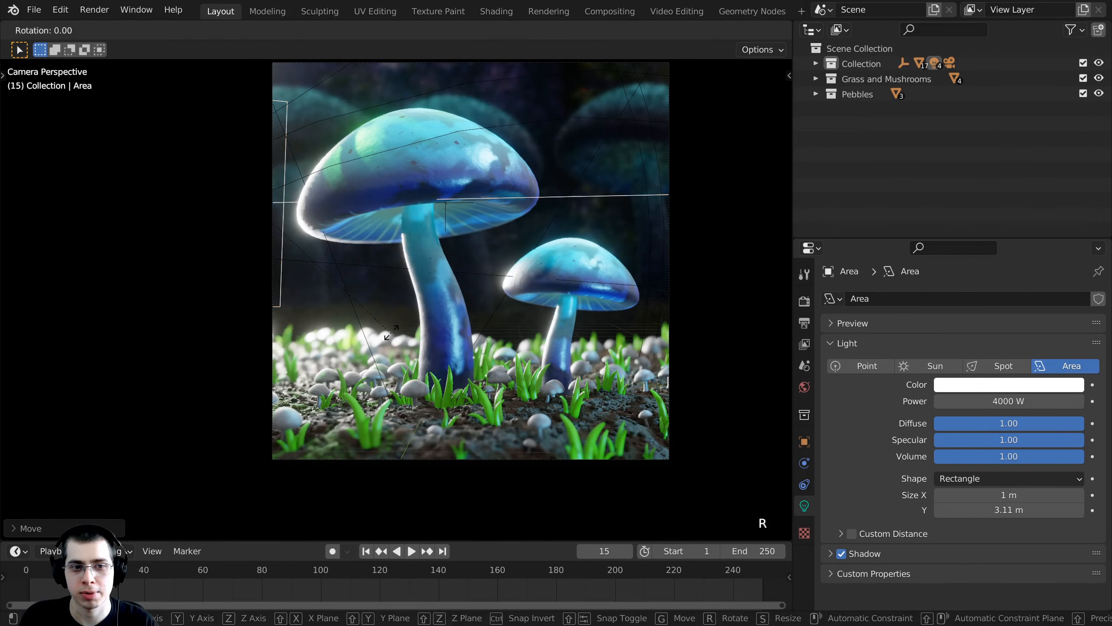
{"action": "key", "text": "r"}
{"action": "key", "text": "Return"}
{"action": "key", "text": "r"}
{"action": "key", "text": "r"}
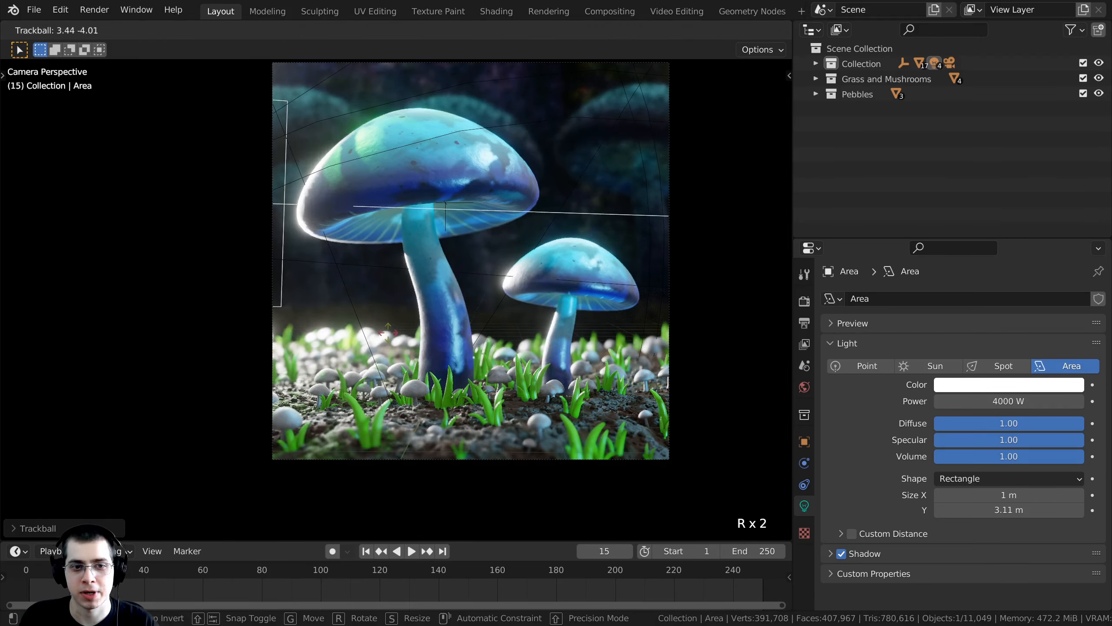
{"action": "left_click", "coordinate": [525, 324]}
Lower the area light slightly and refine its free rotation for a stronger rim on the mushroom stems.
{"action": "key", "text": "g"}
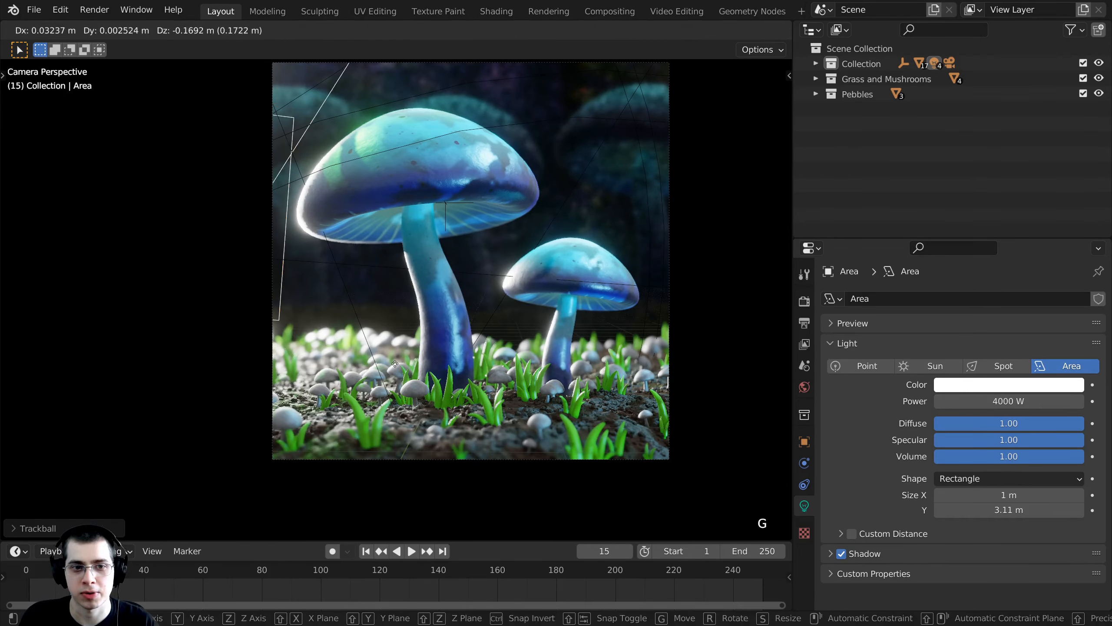
{"action": "left_click", "coordinate": [557, 341]}
{"action": "key", "text": "r"}
{"action": "key", "text": "r"}
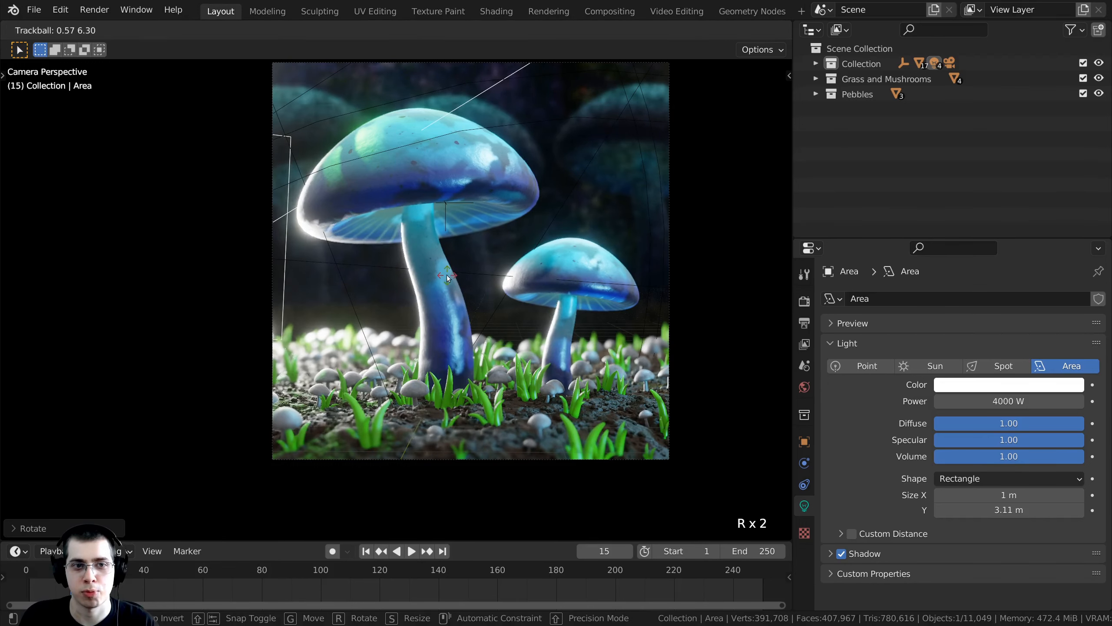
{"action": "left_click", "coordinate": [421, 294]}
{"action": "middle_click_drag", "start_coordinate": [420, 292], "coordinate": [442, 296], "text": "shift"}
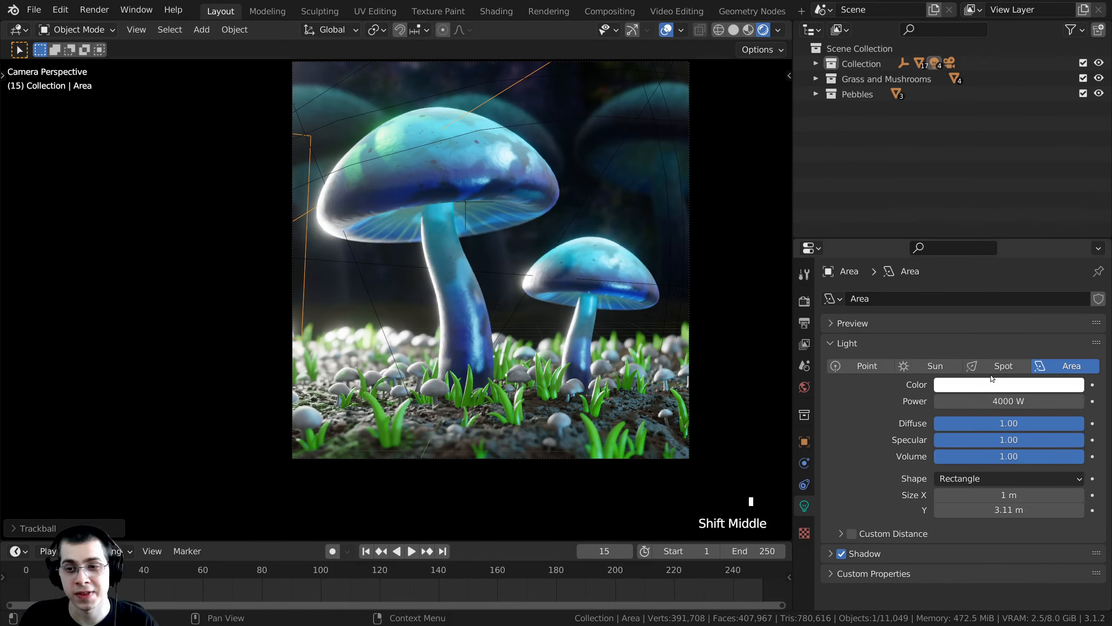
Change the area light's color to a saturated blue, hex 0021FF.
{"action": "left_click", "coordinate": [995, 386]}
{"action": "left_click", "coordinate": [1048, 217]}
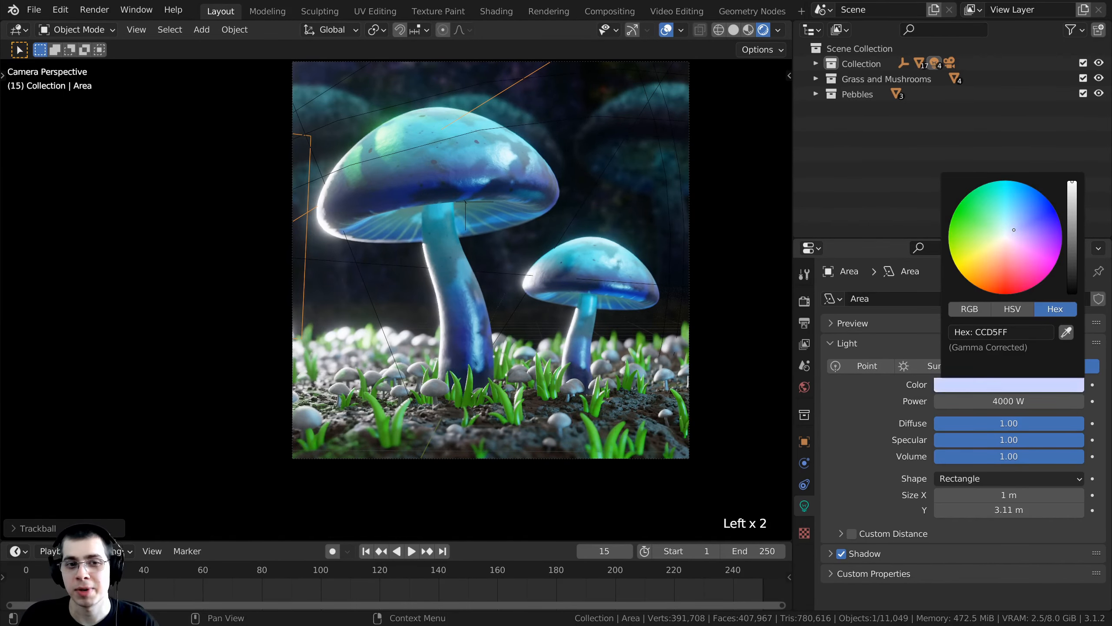
{"action": "left_click", "coordinate": [1051, 202]}
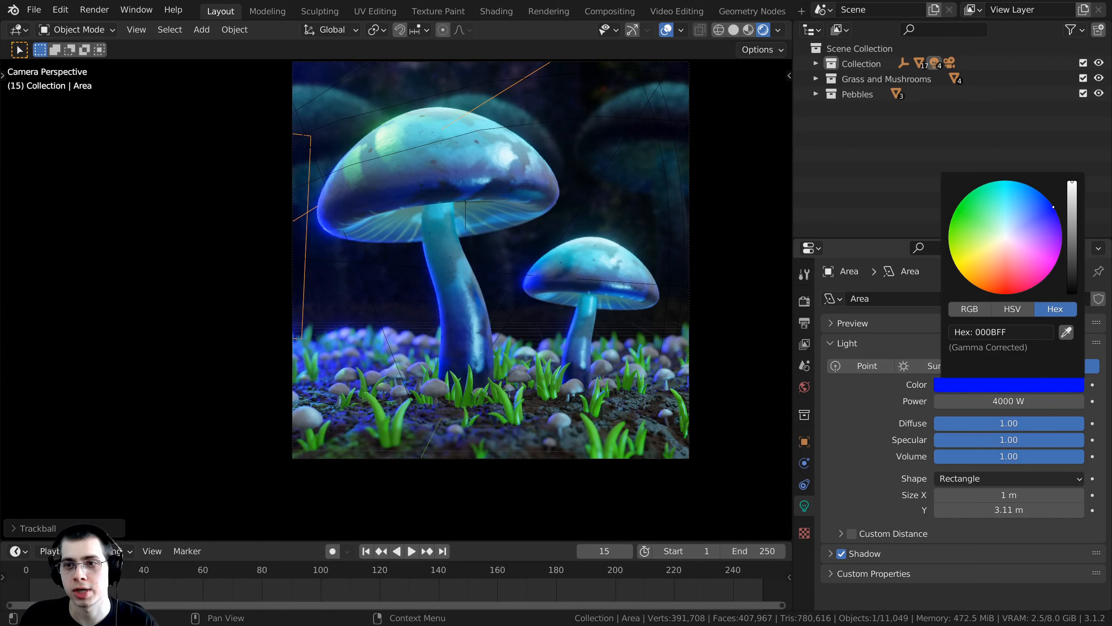
{"action": "left_click", "coordinate": [1050, 202]}
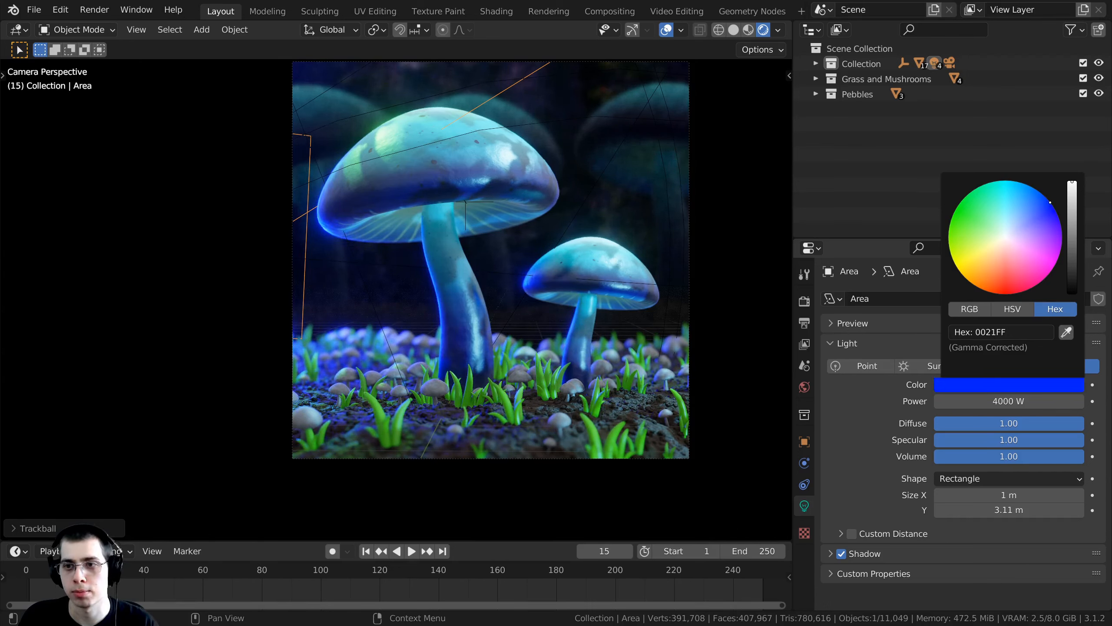
Shift the area light's blue slightly toward cyan and examine the rim glow on the mushroom caps and stems.
{"action": "middle_click_drag", "start_coordinate": [443, 314], "coordinate": [457, 325], "text": "shift"}
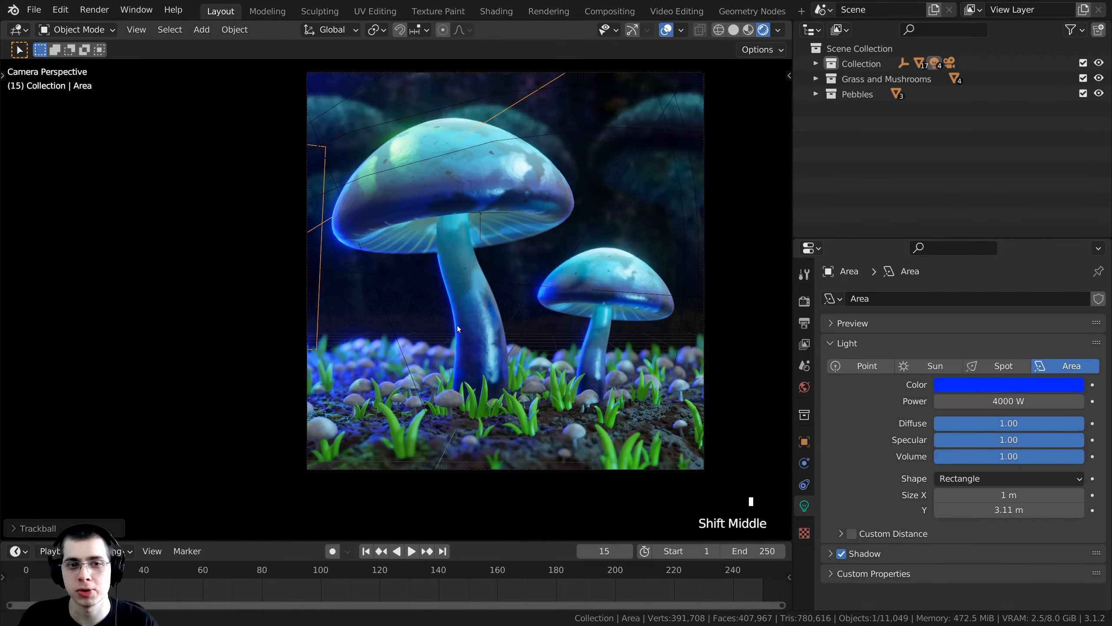
{"action": "scroll", "coordinate": [457, 325], "scroll_direction": "up", "scroll_amount": 4}
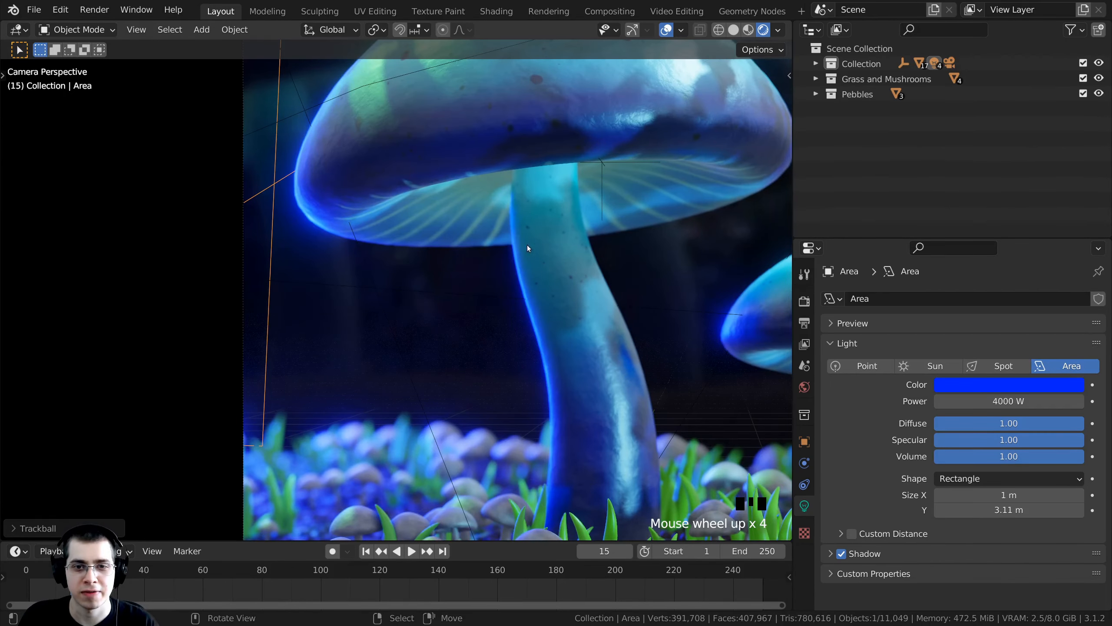
{"action": "middle_click_drag", "start_coordinate": [526, 246], "coordinate": [480, 195], "text": "shift"}
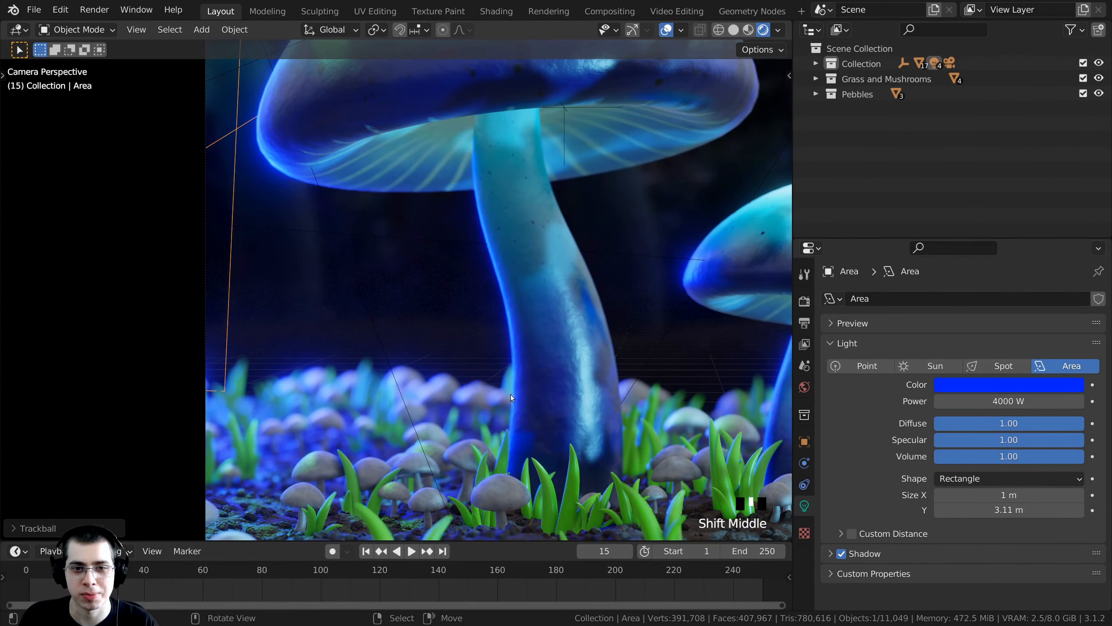
{"action": "left_click", "coordinate": [1007, 384]}
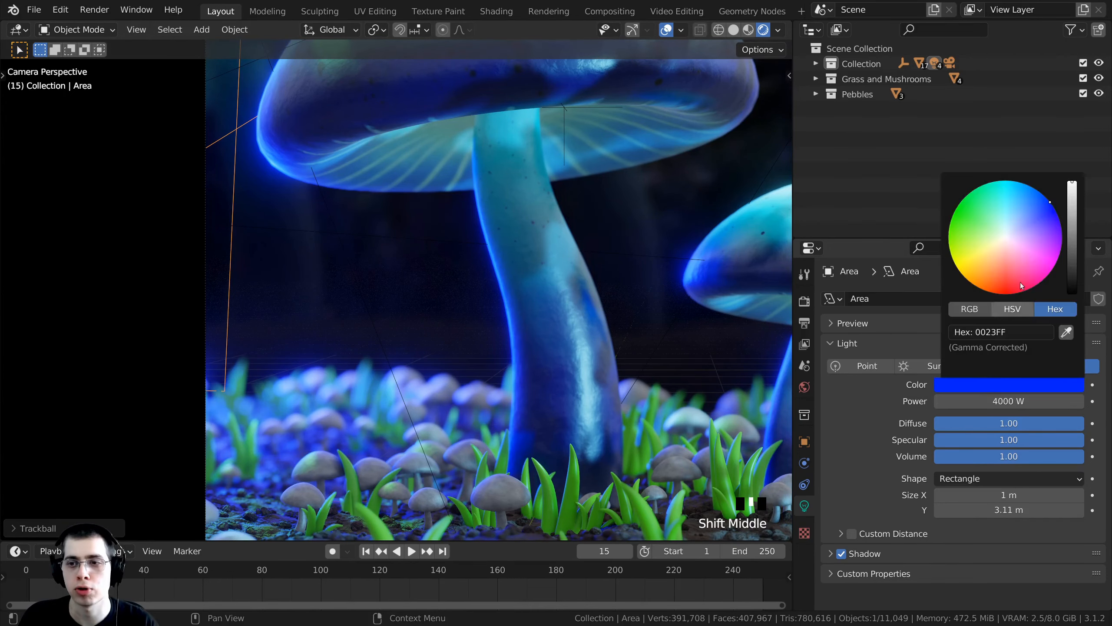
{"action": "scroll", "coordinate": [381, 236], "scroll_direction": "down", "scroll_amount": 5}
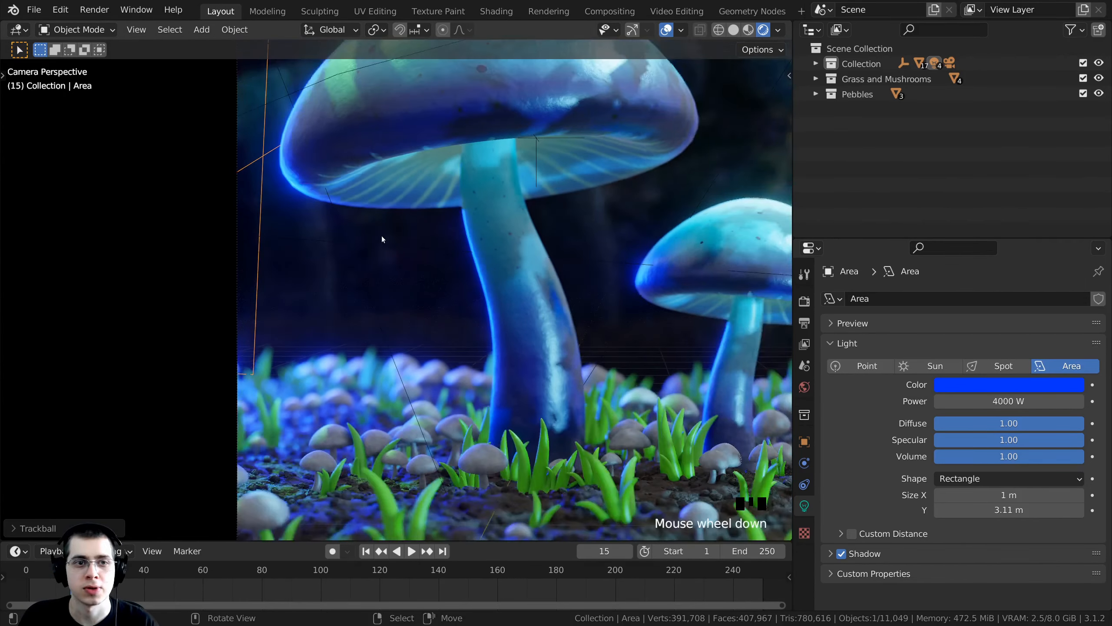
{"action": "middle_click_drag", "start_coordinate": [345, 245], "coordinate": [285, 243], "text": "shift"}
{"action": "scroll", "coordinate": [320, 223], "scroll_direction": "up", "scroll_amount": 2}
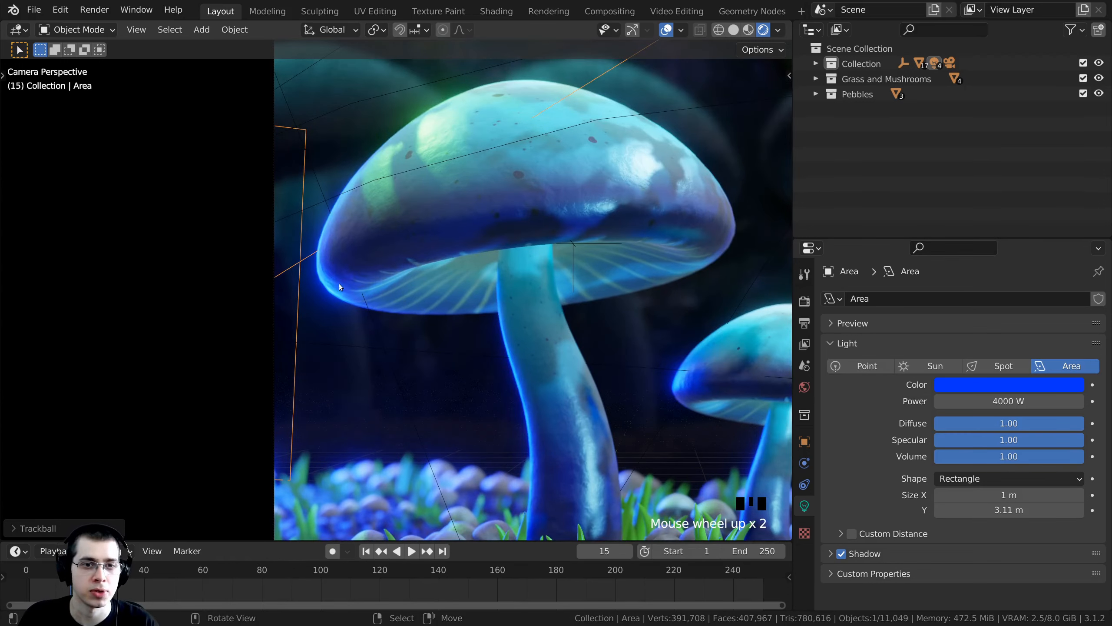
{"action": "scroll", "coordinate": [389, 294], "scroll_direction": "down", "scroll_amount": 4}
{"action": "scroll", "coordinate": [419, 320], "scroll_direction": "up", "scroll_amount": 2}
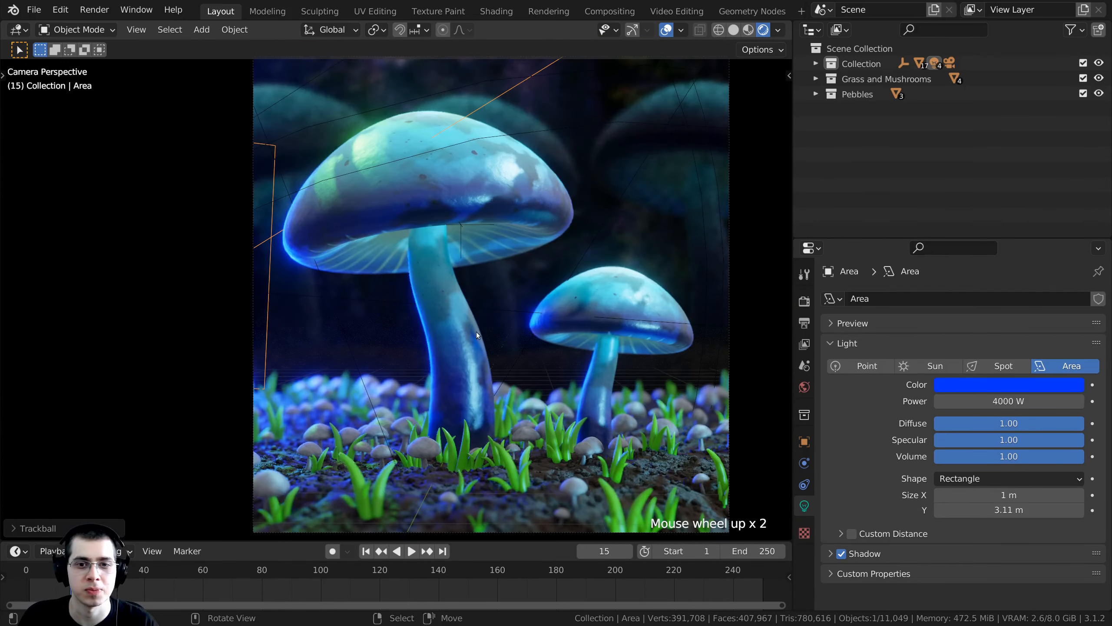
{"action": "scroll", "coordinate": [476, 332], "scroll_direction": "down", "scroll_amount": 1}
{"action": "left_click", "coordinate": [477, 307]}
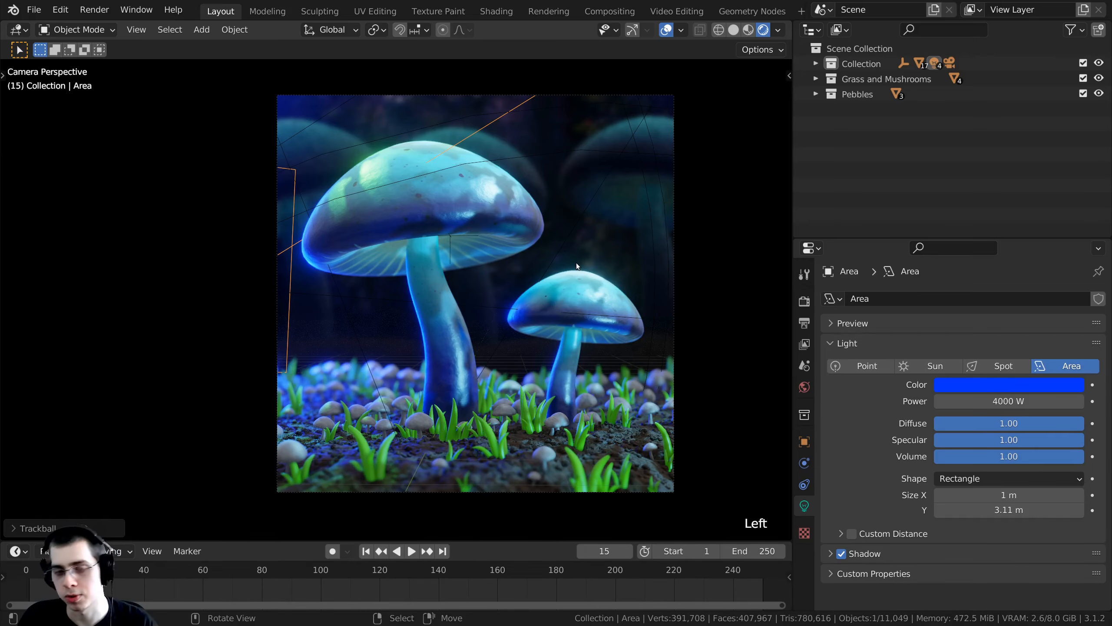
In wireframe top view, duplicate the blue area light and place the copy at the ground's opposite rear corner.
{"action": "key", "text": "KP_7"}
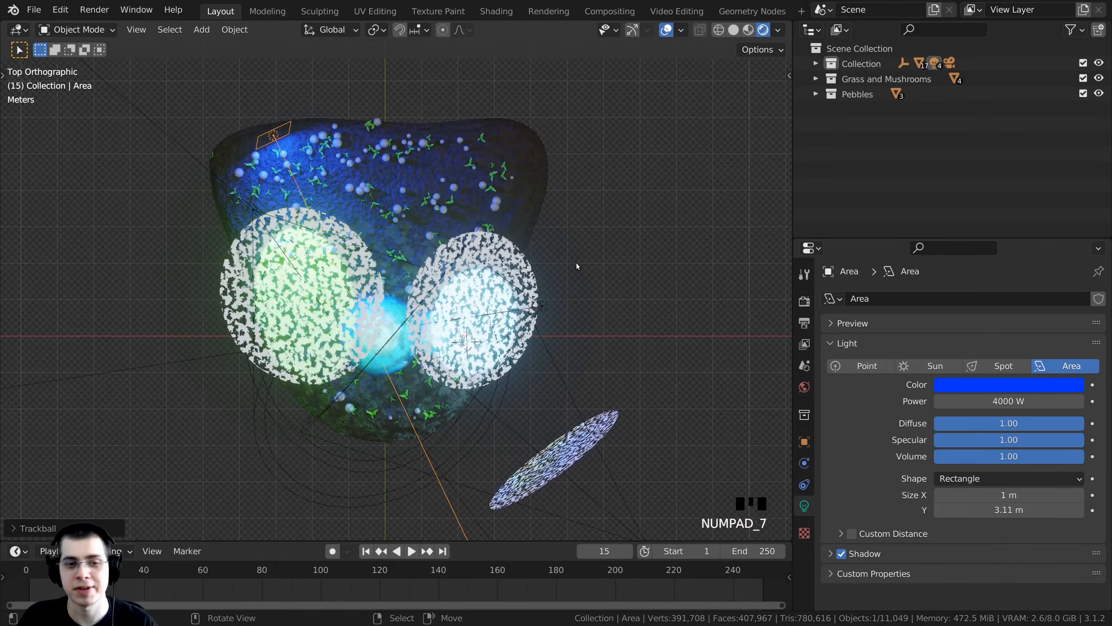
{"action": "left_click", "coordinate": [596, 240]}
{"action": "key", "text": "z"}
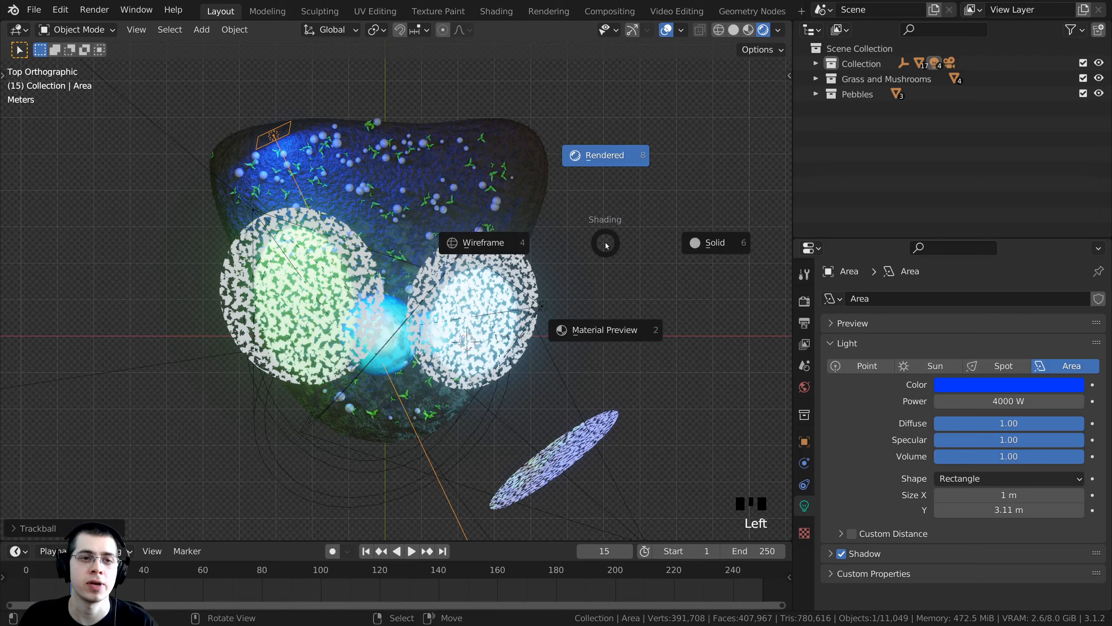
{"action": "left_click", "coordinate": [448, 245]}
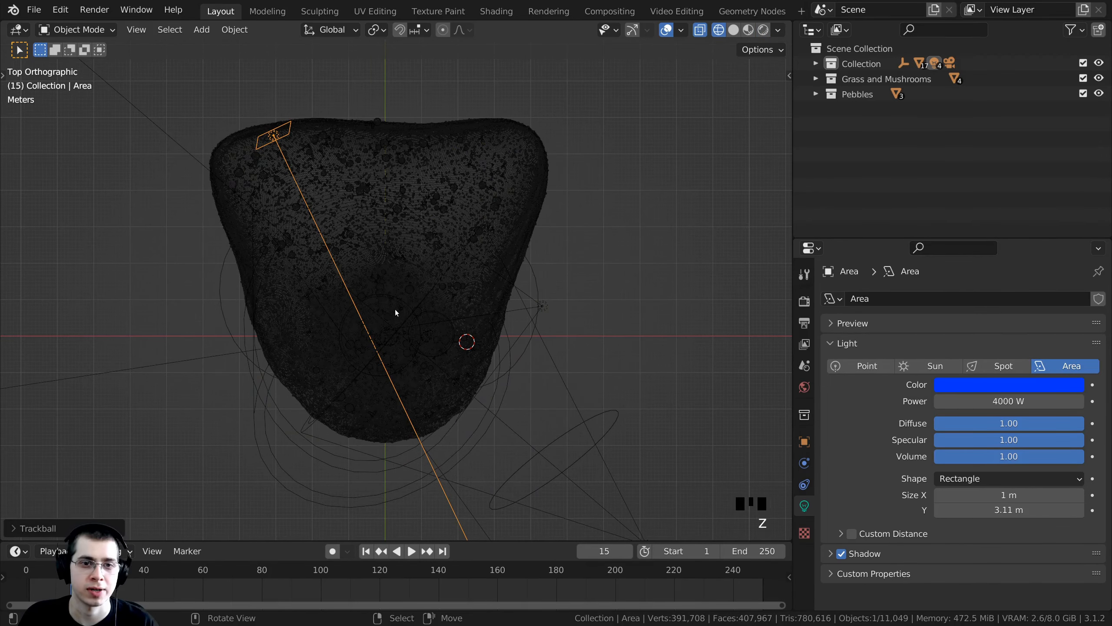
{"action": "middle_click_drag", "start_coordinate": [321, 191], "coordinate": [339, 193], "text": "shift"}
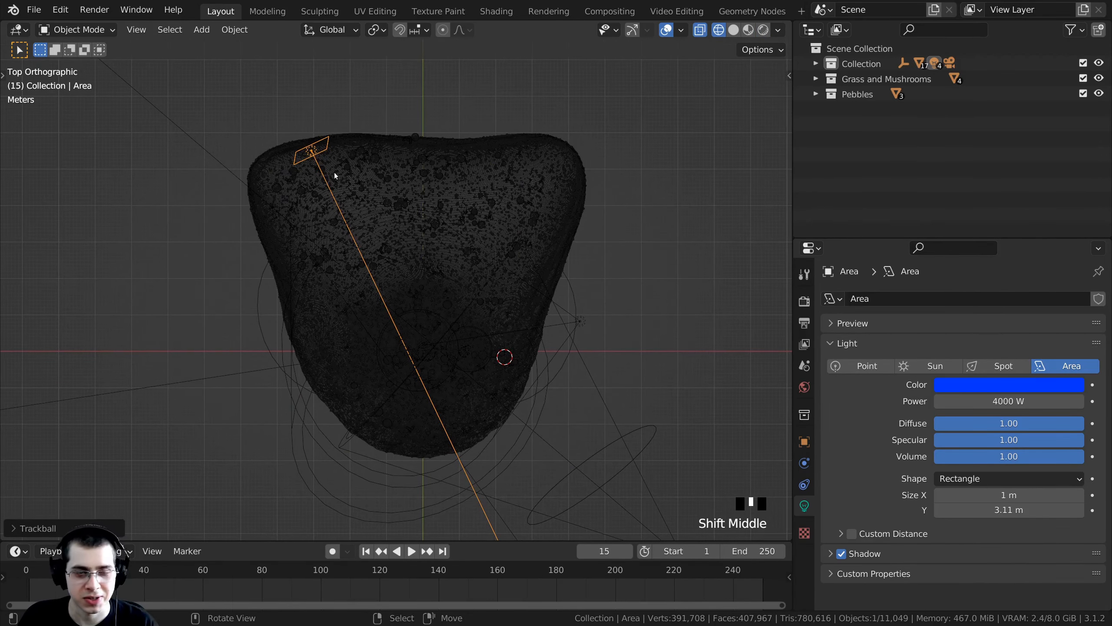
{"action": "key", "text": "shift+d"}
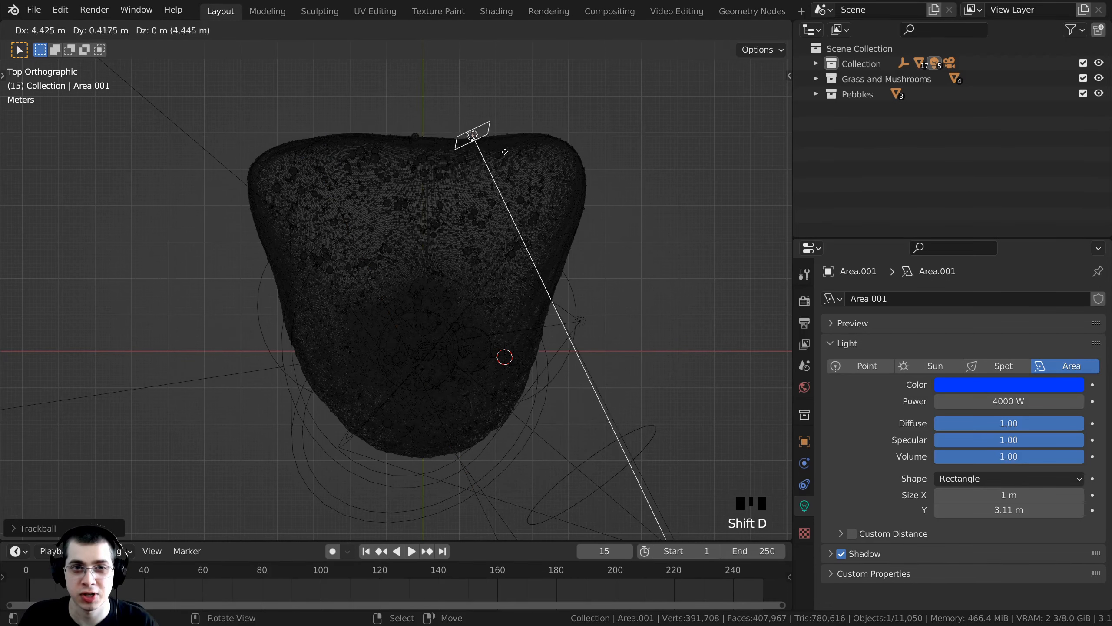
{"action": "left_click", "coordinate": [576, 152]}
Rotate the duplicated area light in top view to aim diagonally at the mushrooms, with small free-rotation adjustments.
{"action": "key", "text": "r"}
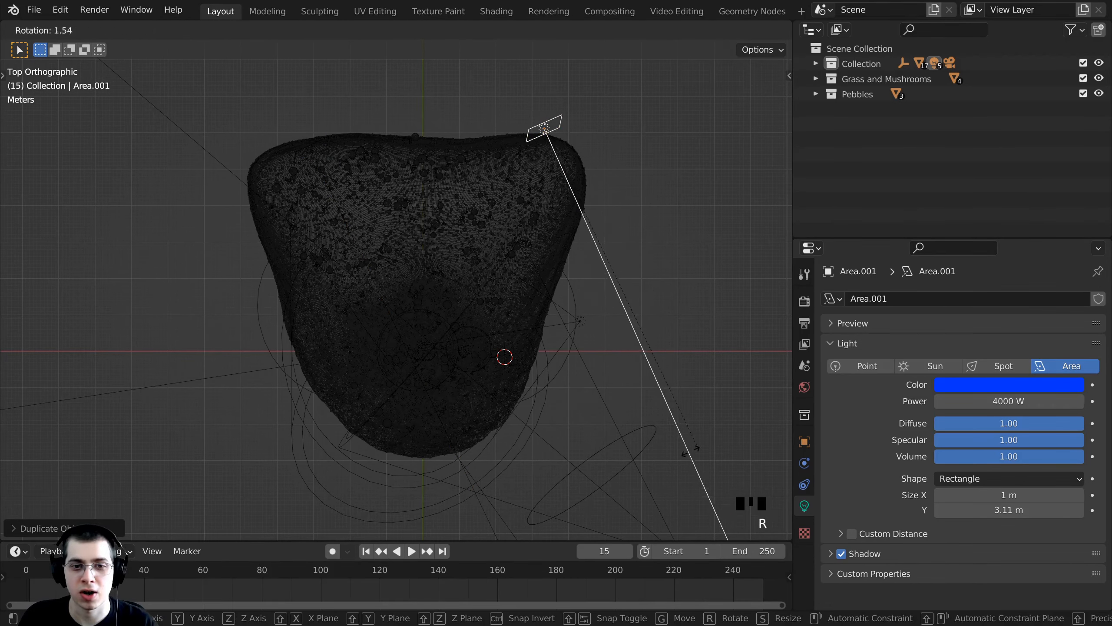
{"action": "left_click", "coordinate": [400, 427]}
{"action": "key", "text": "g"}
{"action": "left_click", "coordinate": [401, 427]}
{"action": "key", "text": "r"}
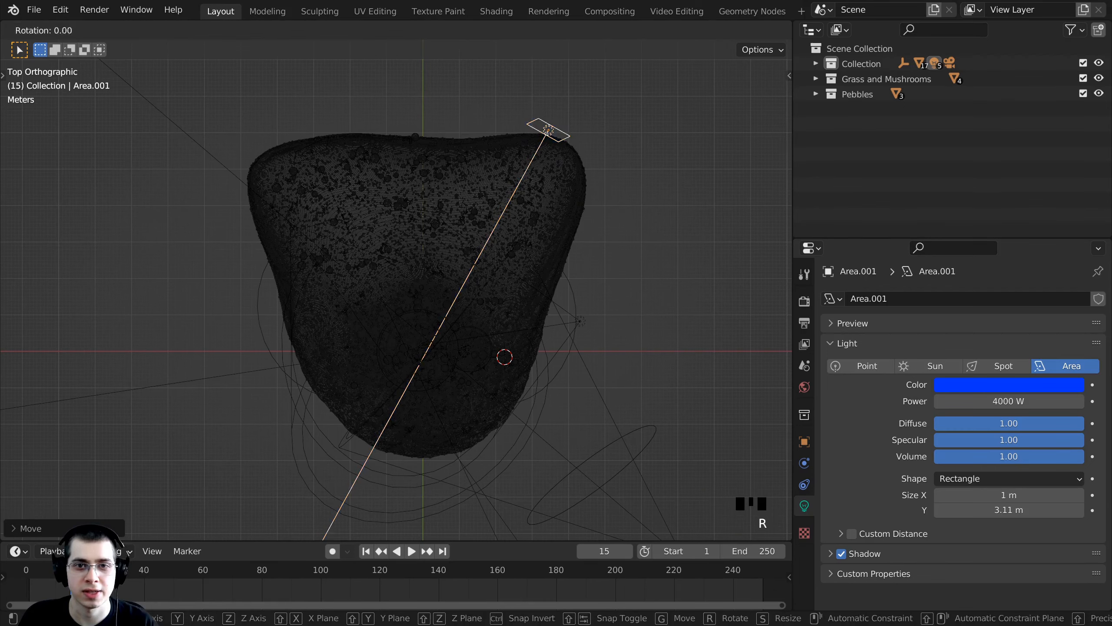
{"action": "key", "text": "r"}
{"action": "left_click", "coordinate": [546, 411]}
{"action": "key", "text": "g"}
{"action": "left_click", "coordinate": [562, 402]}
{"action": "key", "text": "r"}
{"action": "key", "text": "r"}
{"action": "left_click", "coordinate": [562, 401]}
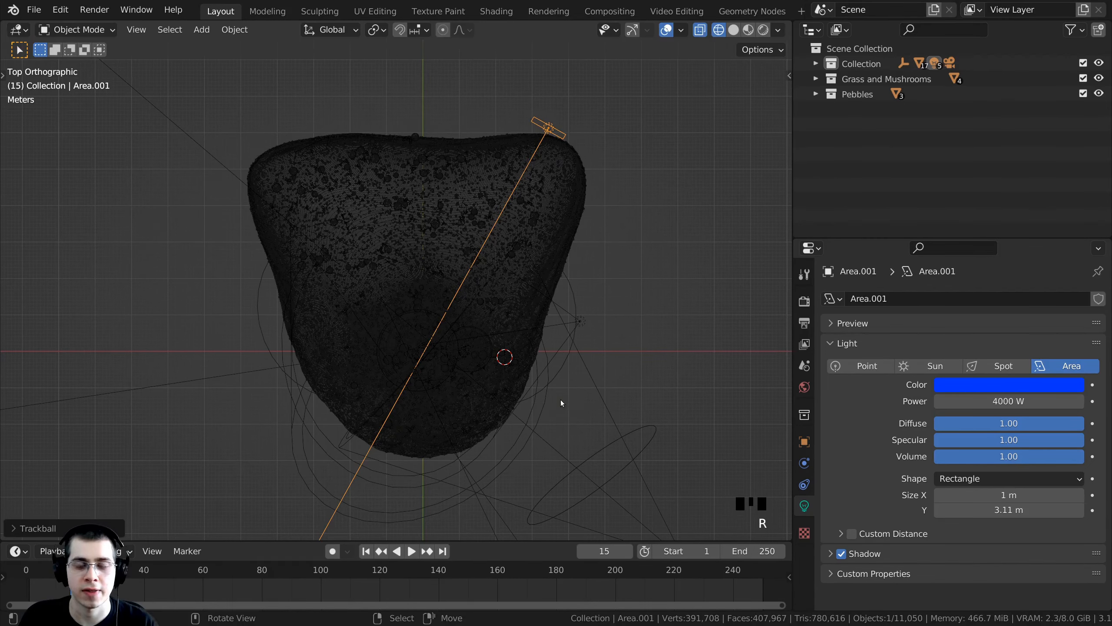
Nudge the duplicated area light slightly upward in the rendered camera view.
{"action": "key", "text": "KP_0"}
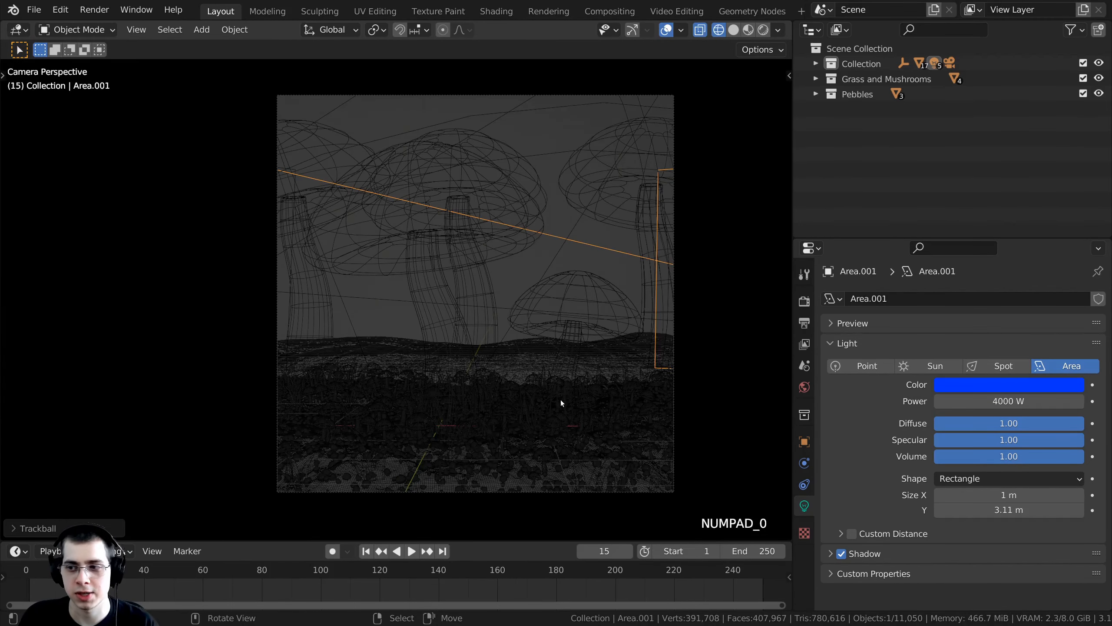
{"action": "key", "text": "z"}
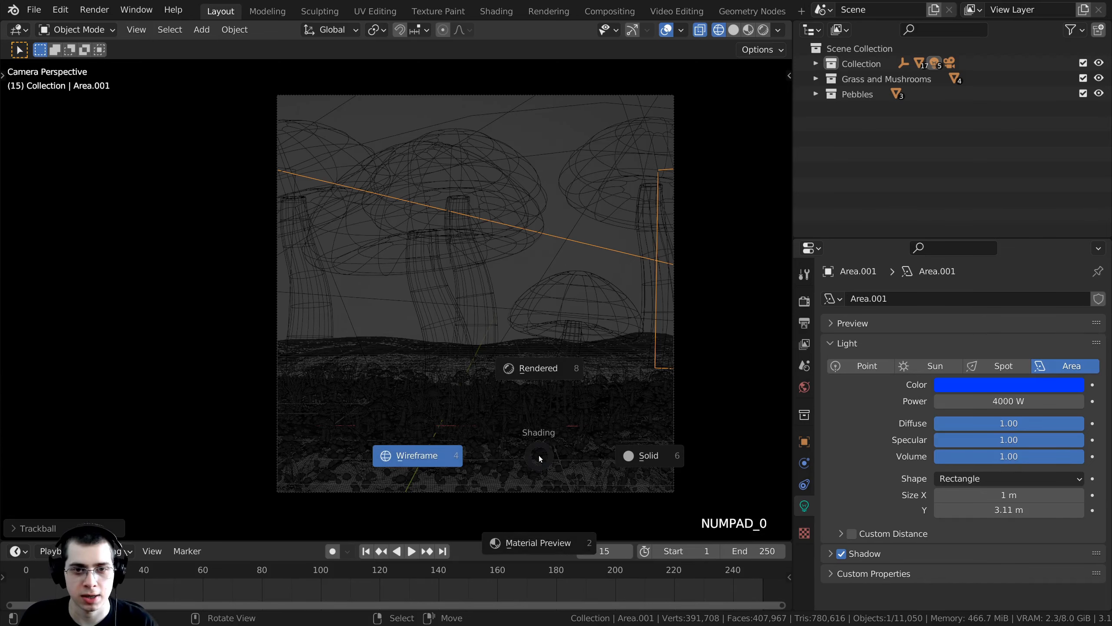
{"action": "left_click", "coordinate": [539, 345]}
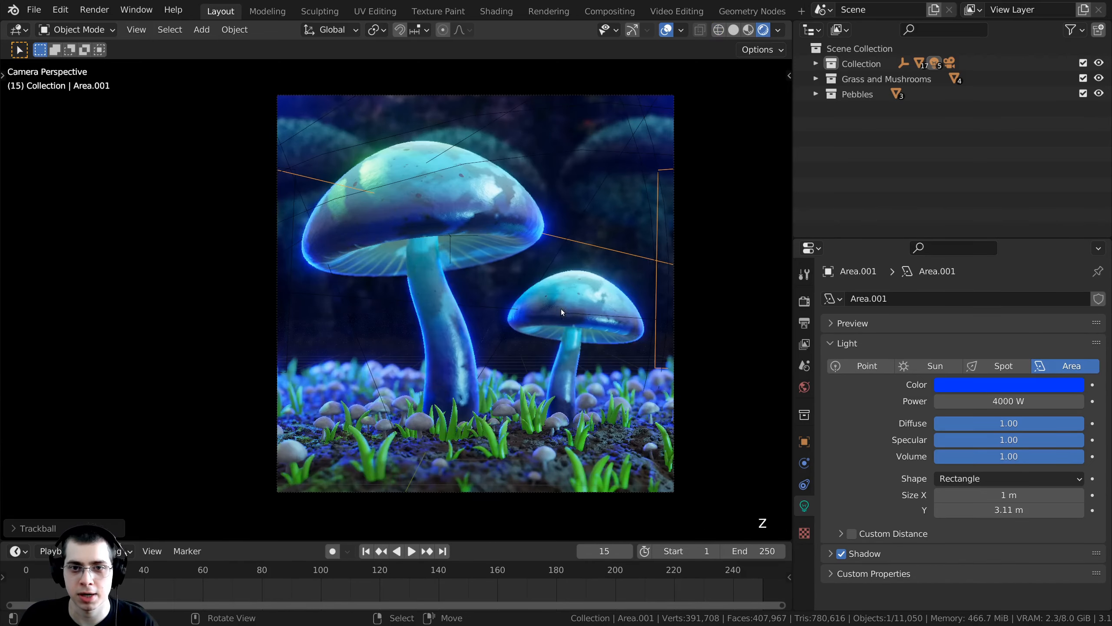
{"action": "key", "text": "g"}
{"action": "left_click", "coordinate": [599, 301]}
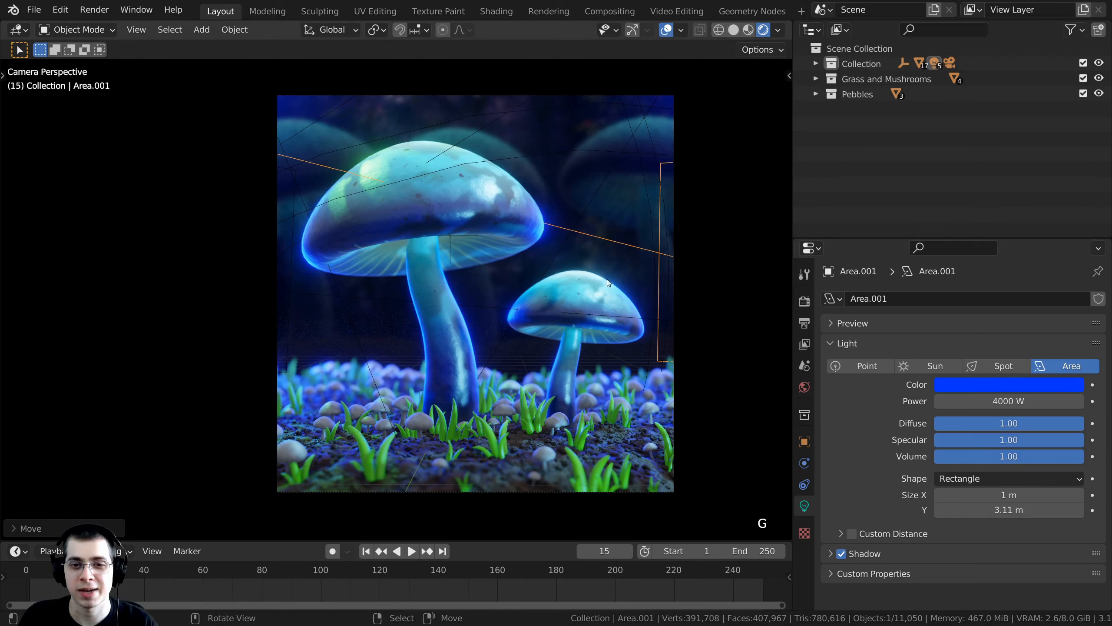
Change the duplicated area light's color to a blue-violet around hex 4500FF and examine the rim on the mushrooms.
{"action": "left_click", "coordinate": [1015, 385]}
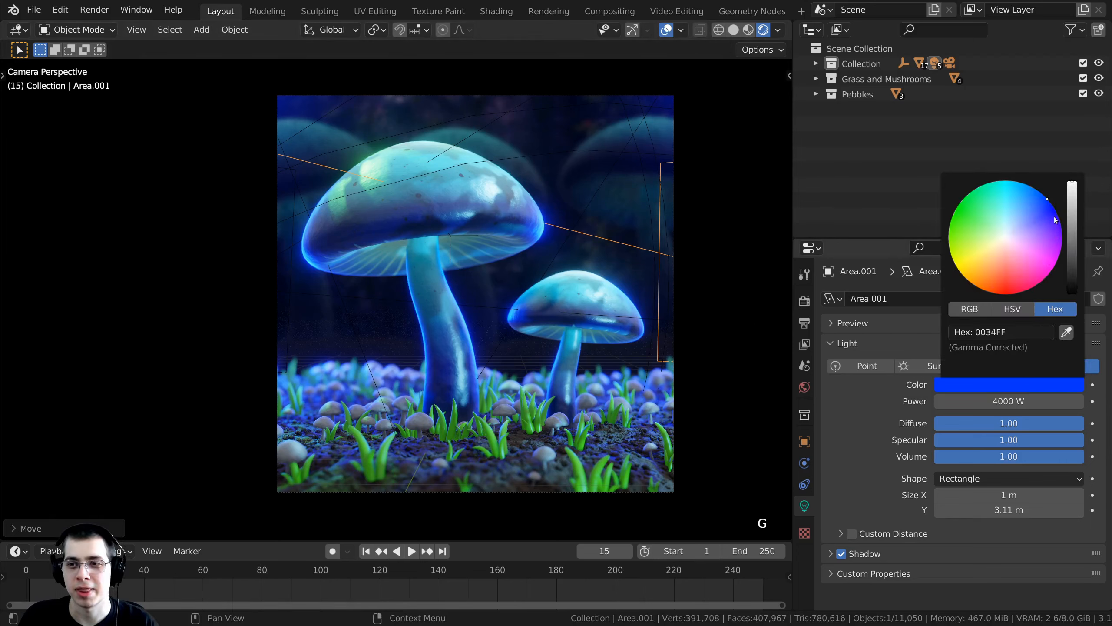
{"action": "left_click_drag", "start_coordinate": [1054, 216], "coordinate": [1061, 228]}
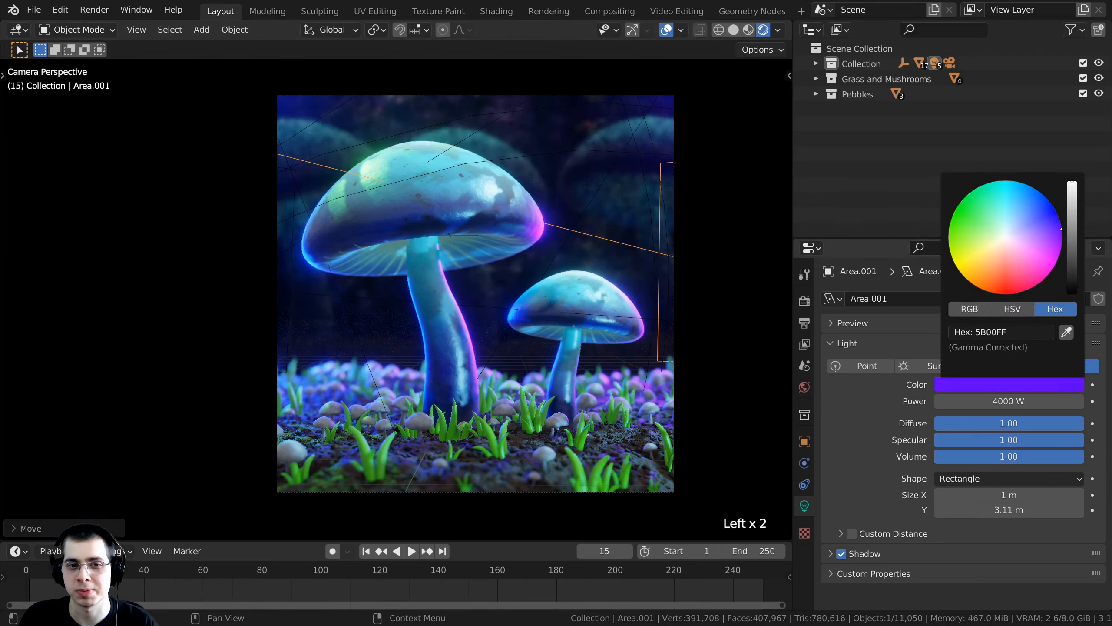
{"action": "middle_click_drag", "start_coordinate": [696, 322], "coordinate": [559, 291], "text": "shift"}
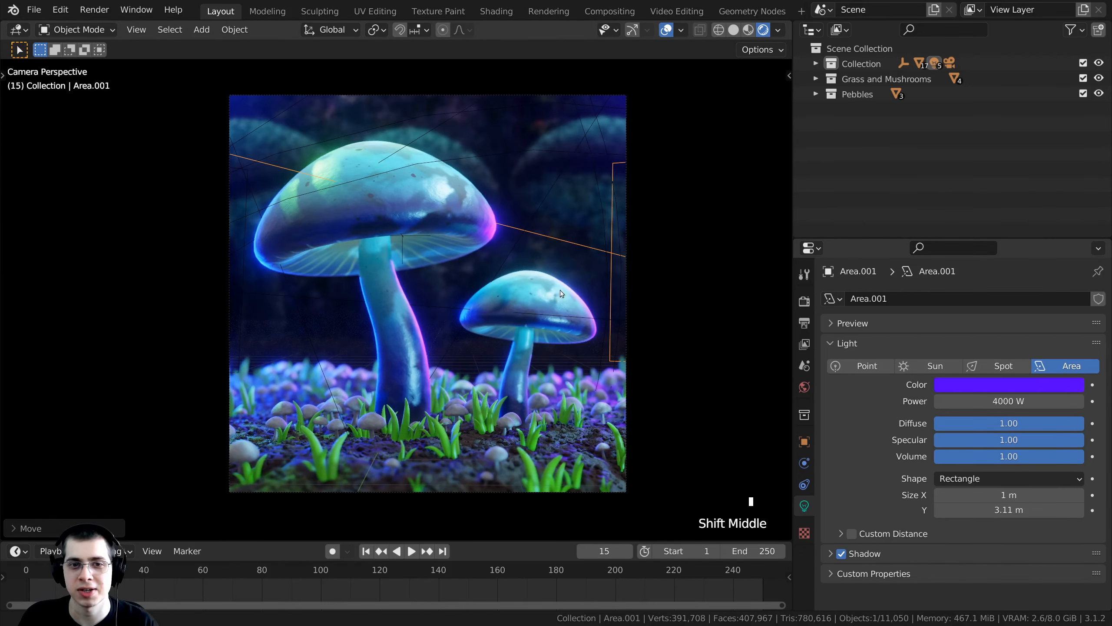
{"action": "scroll", "coordinate": [560, 291], "scroll_direction": "up", "scroll_amount": 4}
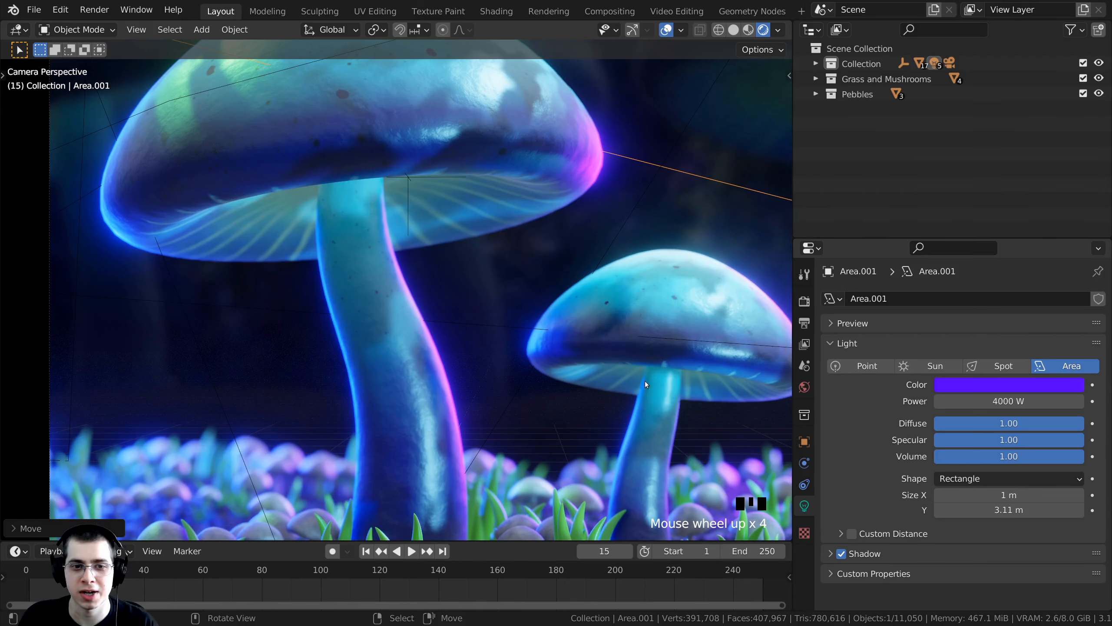
{"action": "left_click", "coordinate": [1007, 385]}
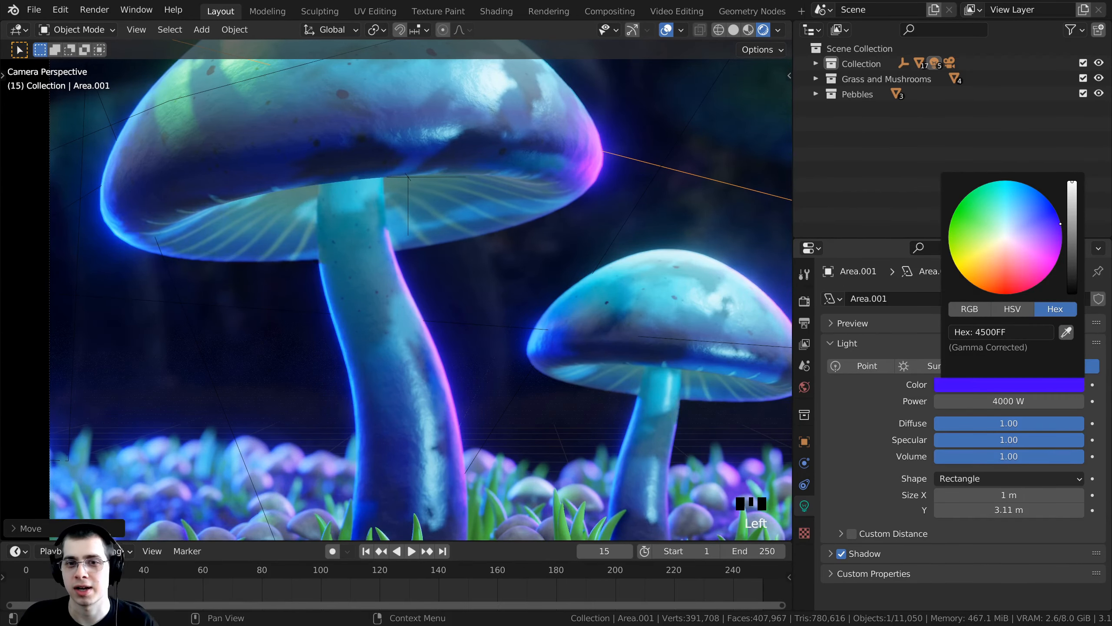
{"action": "middle_click_drag", "start_coordinate": [433, 276], "coordinate": [440, 271], "text": "shift"}
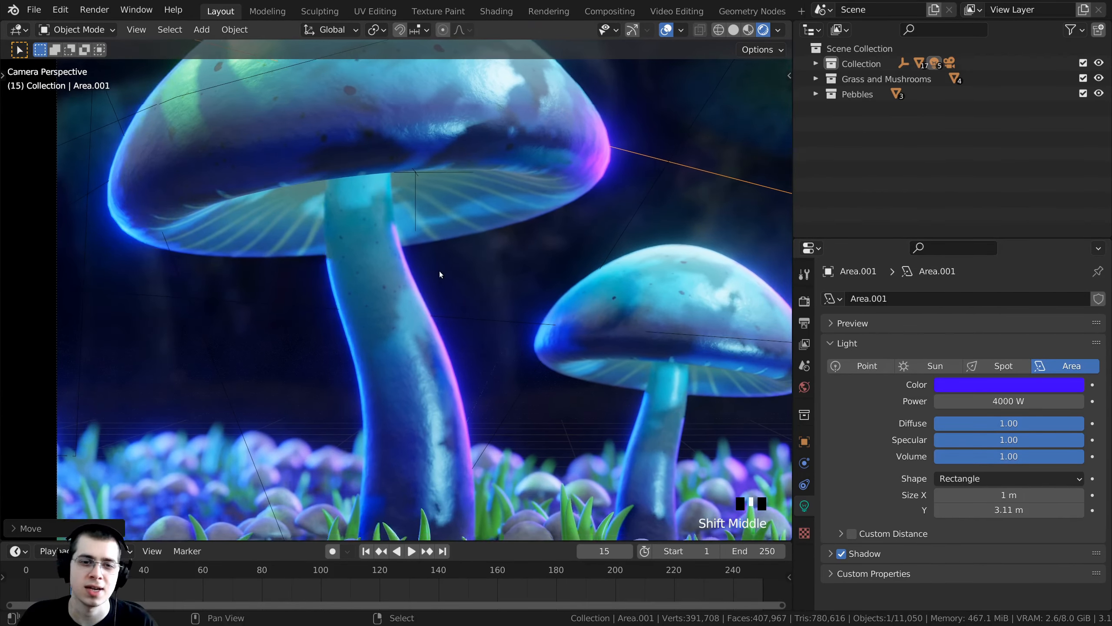
{"action": "scroll", "coordinate": [440, 274], "scroll_direction": "down", "scroll_amount": 2}
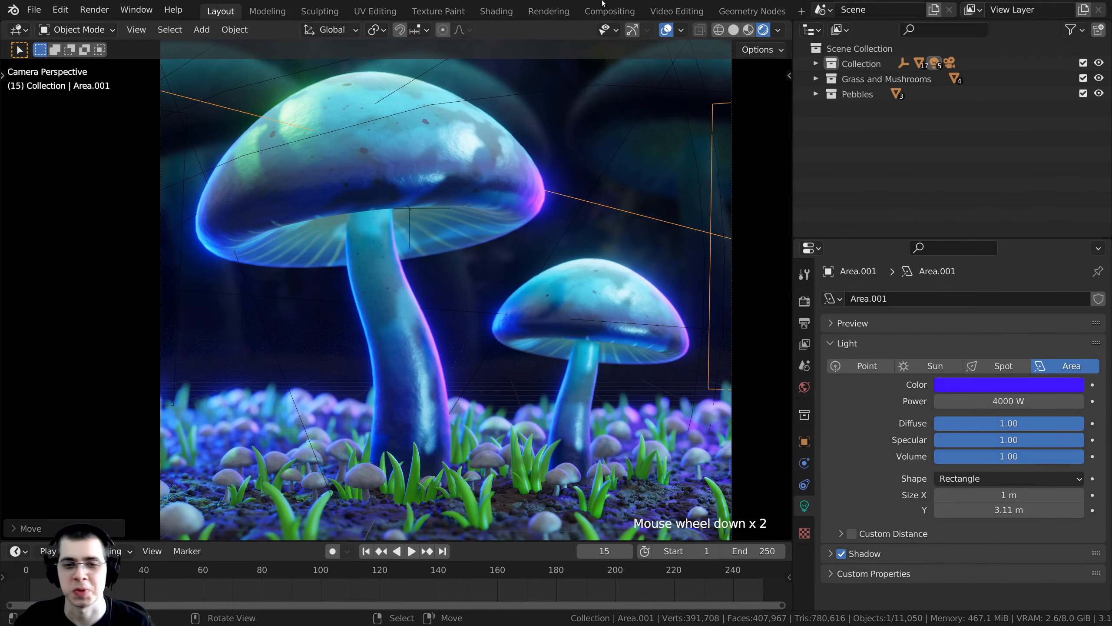
Freely rotate the violet area light to refine the stem and cap rims, and lengthen its Y size to 4.78 m.
{"action": "middle_click_drag", "start_coordinate": [624, 380], "coordinate": [618, 363], "text": "shift"}
{"action": "key", "text": "r"}
{"action": "key", "text": "r"}
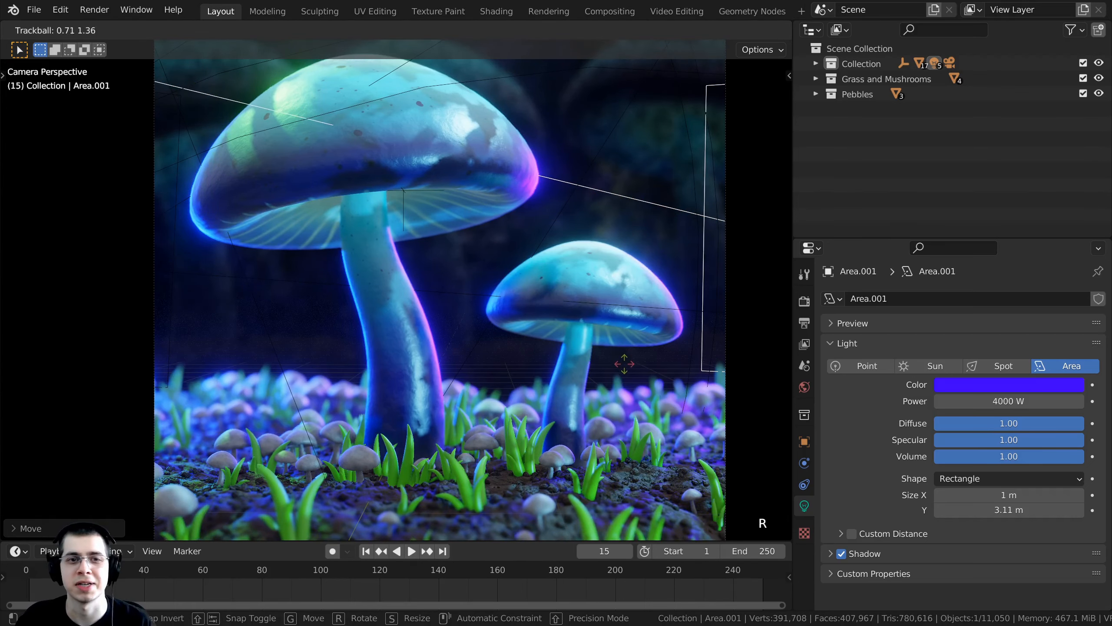
{"action": "left_click", "coordinate": [638, 399]}
{"action": "scroll", "coordinate": [467, 223], "scroll_direction": "down", "scroll_amount": 1}
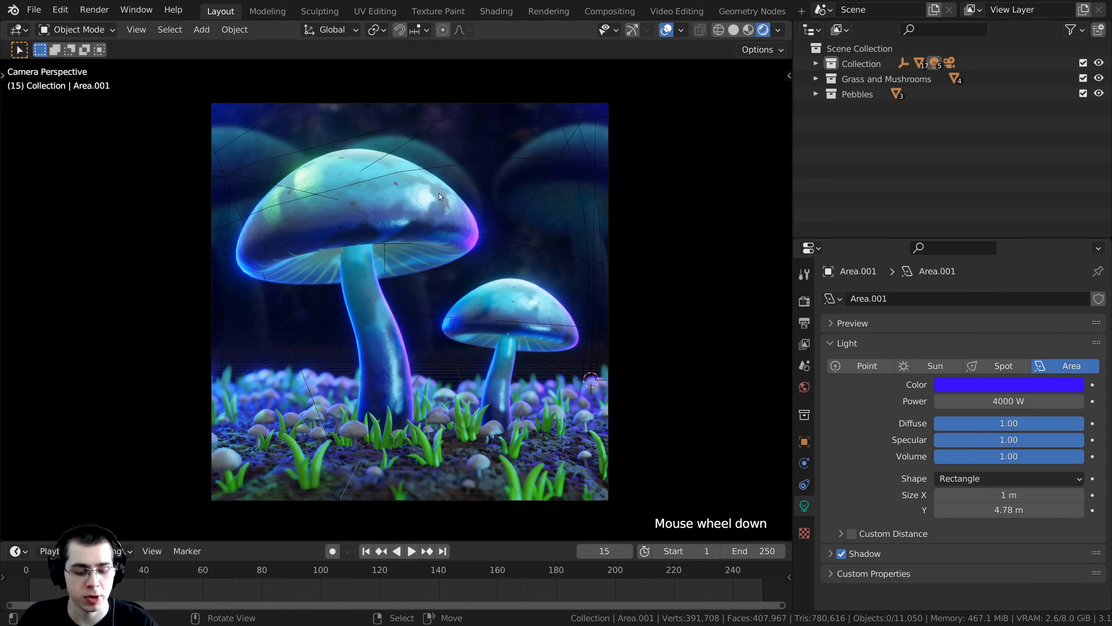
Snap the 3D cursor to the world origin and add a cube mesh there.
{"action": "key", "text": "shift+s"}
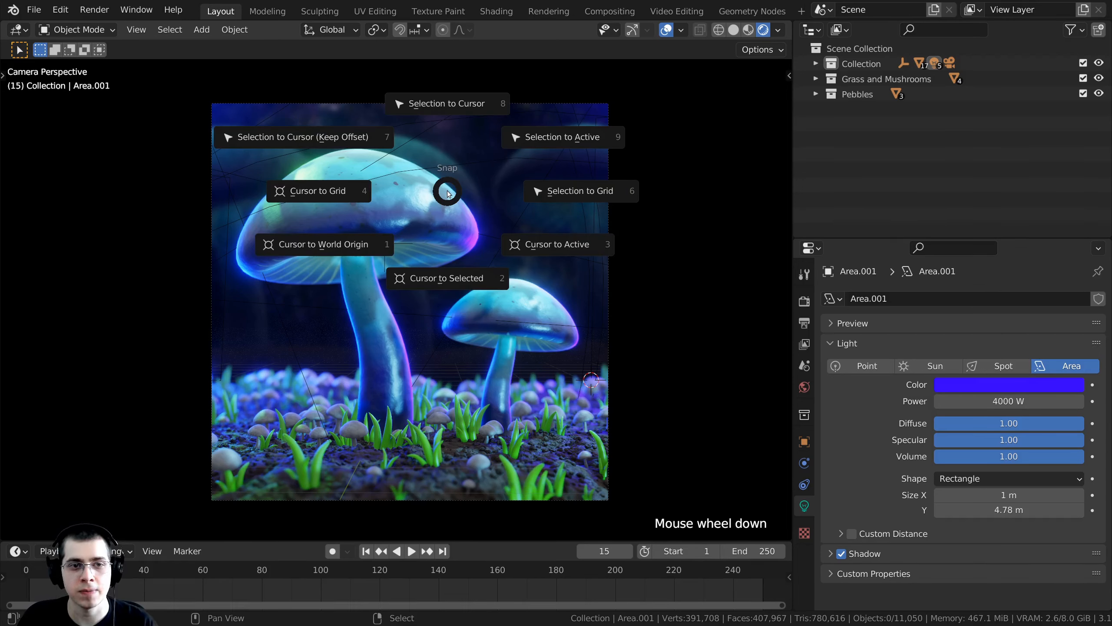
{"action": "left_click", "coordinate": [317, 252]}
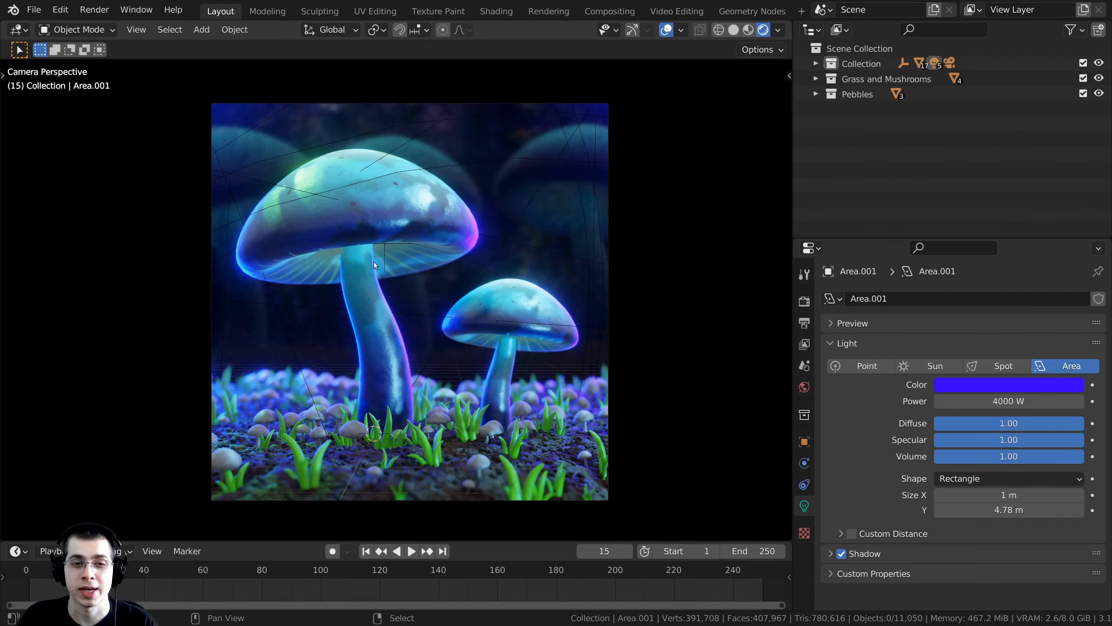
{"action": "key", "text": "shift+a"}
{"action": "mouse_move", "coordinate": [350, 73]}
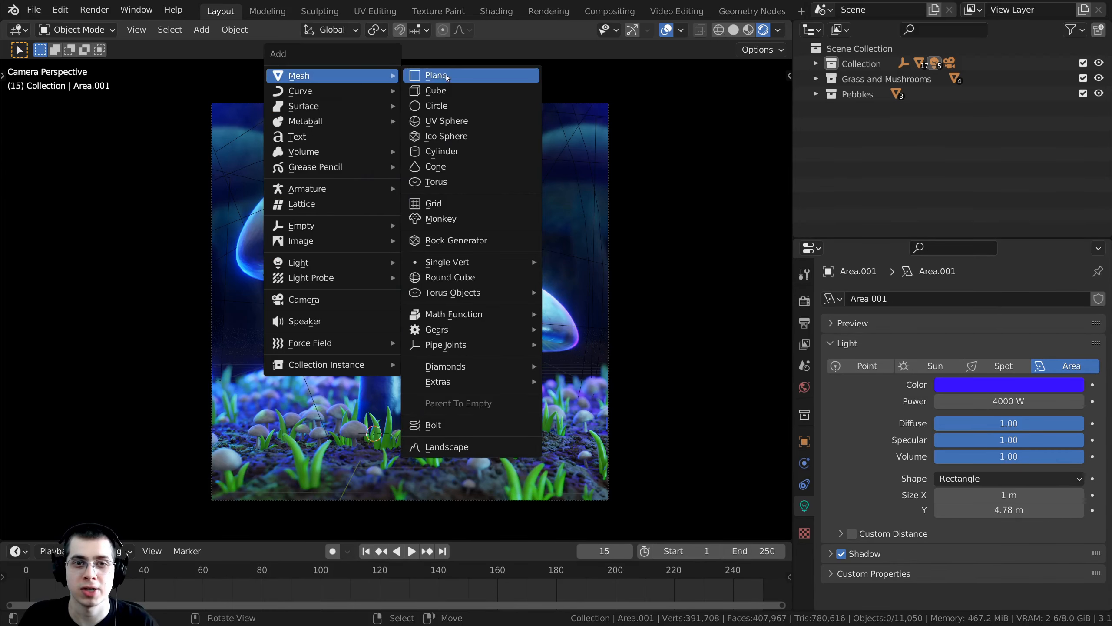
{"action": "left_click", "coordinate": [454, 92]}
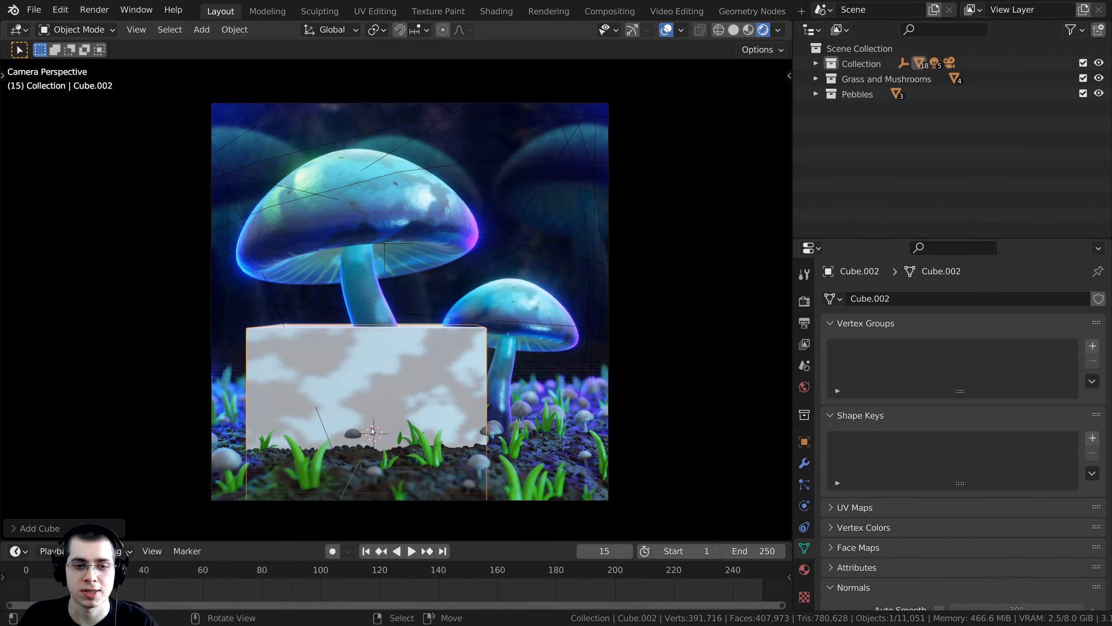
Scale the new cube uniformly up to about three times its size.
{"action": "scroll", "coordinate": [388, 397], "scroll_direction": "down", "scroll_amount": 2}
{"action": "key", "text": "s"}
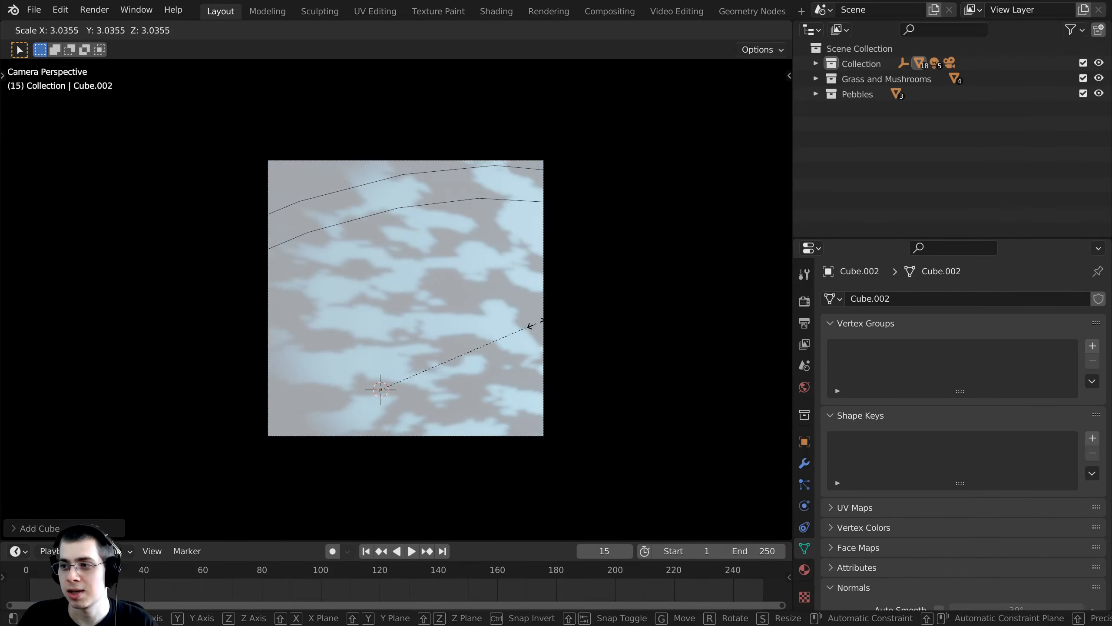
{"action": "left_click", "coordinate": [535, 324]}
Leave the camera view, use solid shading, and raise the cube along the Z axis over the ground.
{"action": "key", "text": "KP_0"}
{"action": "key", "text": "z"}
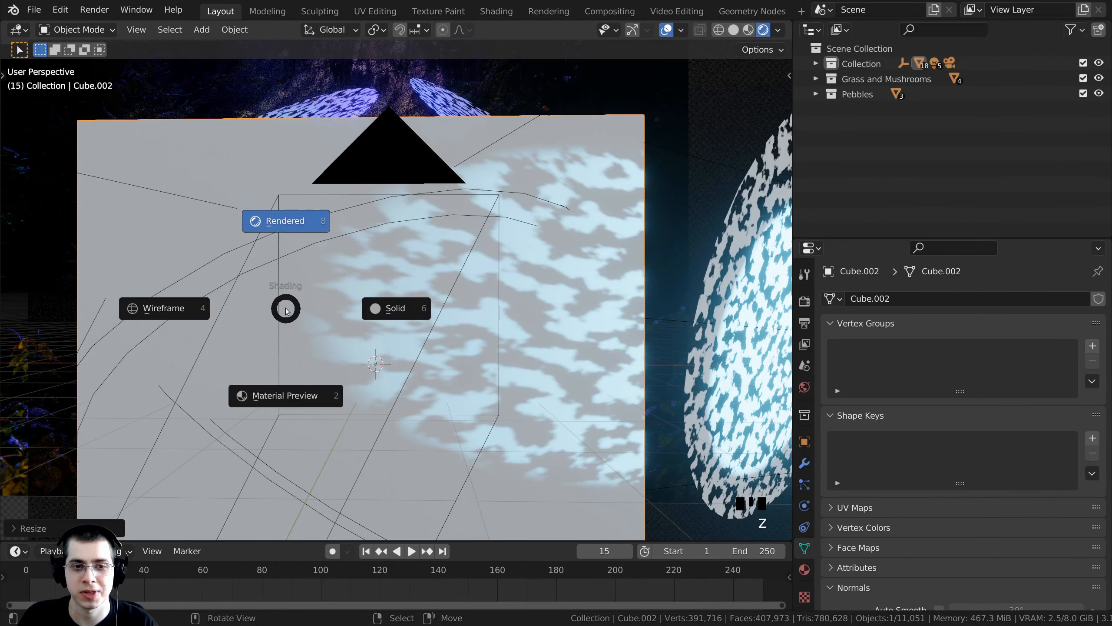
{"action": "left_click", "coordinate": [427, 307]}
{"action": "scroll", "coordinate": [433, 305], "scroll_direction": "down", "scroll_amount": 2}
{"action": "mouse_move", "coordinate": [433, 306]}
{"action": "middle_mouse_down"}
{"action": "mouse_move", "coordinate": [430, 353]}
{"action": "mouse_move", "coordinate": [431, 328]}
{"action": "mouse_move", "coordinate": [446, 366]}
{"action": "middle_mouse_up"}
{"action": "key", "text": "g"}
{"action": "key", "text": "z"}
{"action": "left_click", "coordinate": [432, 313]}
{"action": "scroll", "coordinate": [447, 367], "scroll_direction": "up", "scroll_amount": 2}
{"action": "key", "text": "g"}
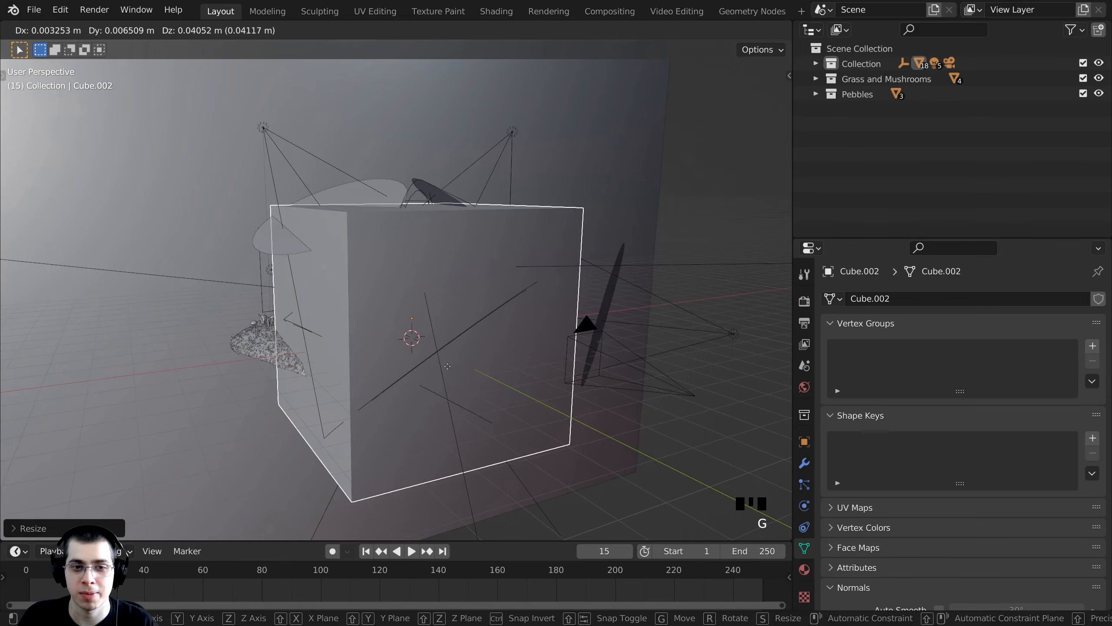
{"action": "key", "text": "z"}
{"action": "left_click", "coordinate": [468, 363]}
Scale the cube up in two passes and move it so it covers the Leaves discs and the mushroom ground.
{"action": "middle_click_drag", "start_coordinate": [468, 363], "coordinate": [548, 435]}
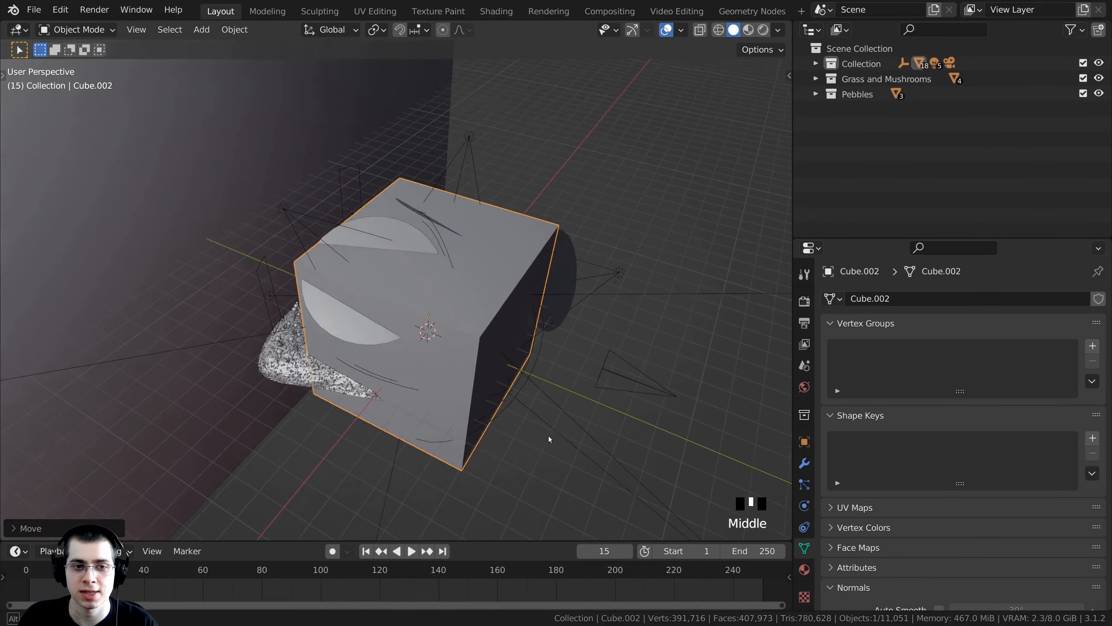
{"action": "key", "text": "s"}
{"action": "left_click", "coordinate": [608, 438]}
{"action": "middle_click_drag", "start_coordinate": [543, 377], "coordinate": [559, 426]}
{"action": "key", "text": "s"}
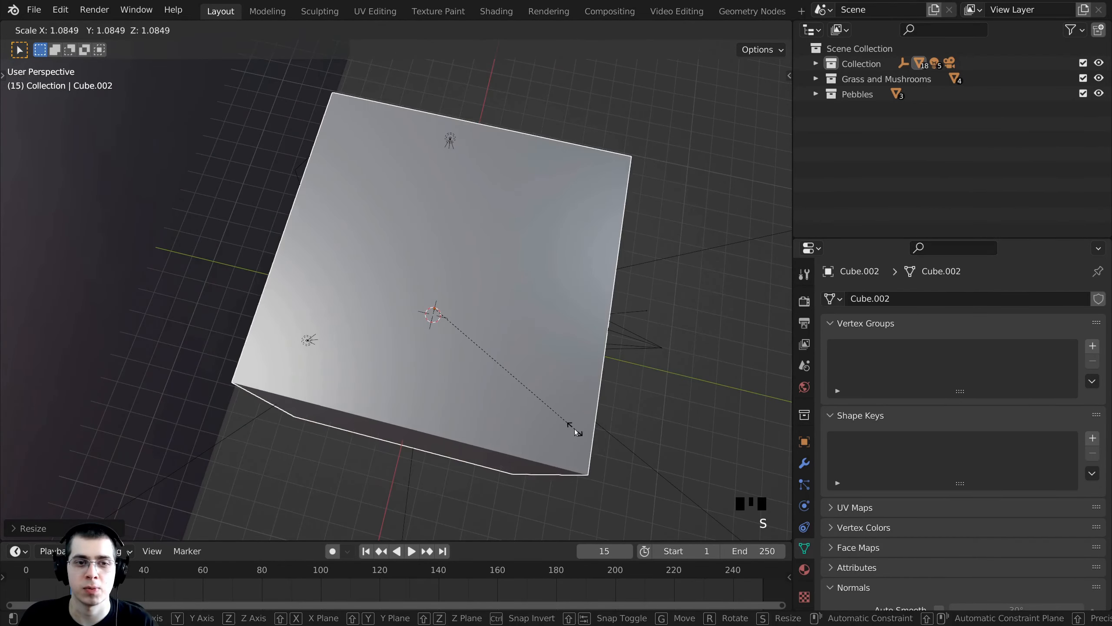
{"action": "left_click", "coordinate": [574, 430]}
{"action": "key", "text": "g"}
{"action": "left_click", "coordinate": [614, 402]}
Enlarge the cube a bit more and fine-tune its position around the mushroom scene.
{"action": "middle_click_drag", "start_coordinate": [615, 405], "coordinate": [567, 309]}
{"action": "key", "text": "s"}
{"action": "left_click", "coordinate": [641, 270]}
{"action": "scroll", "coordinate": [645, 271], "scroll_direction": "down", "scroll_amount": 3}
{"action": "key", "text": "g"}
{"action": "left_click", "coordinate": [611, 291]}
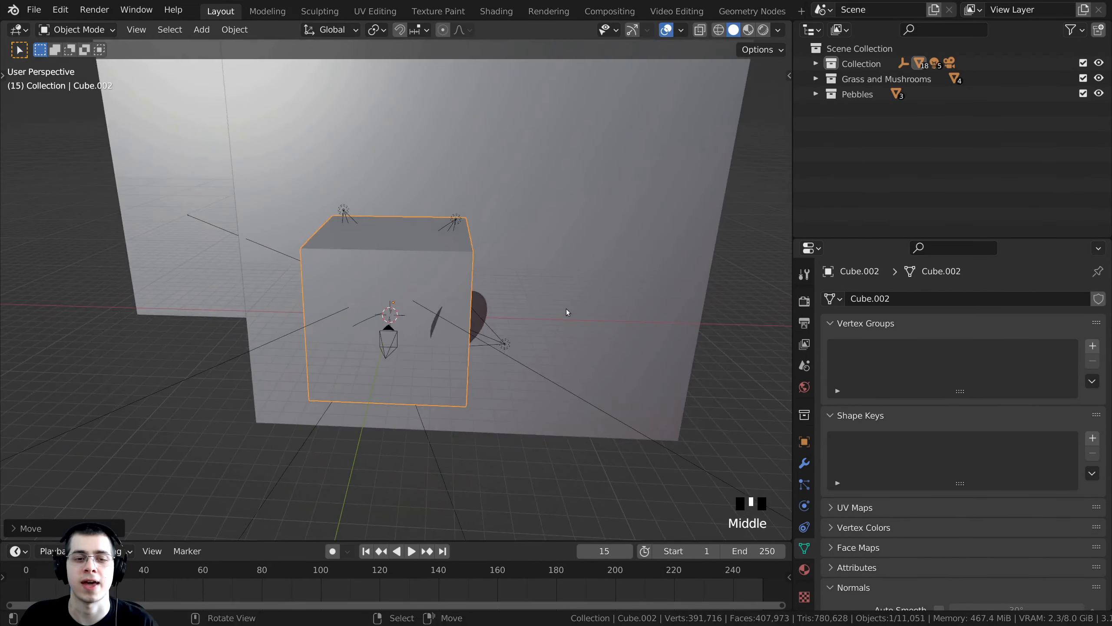
{"action": "key", "text": "g"}
{"action": "left_click", "coordinate": [569, 310]}
In the Shading workspace, create a new material named Fog for the cube and widen the node editor.
{"action": "left_click", "coordinate": [497, 10]}
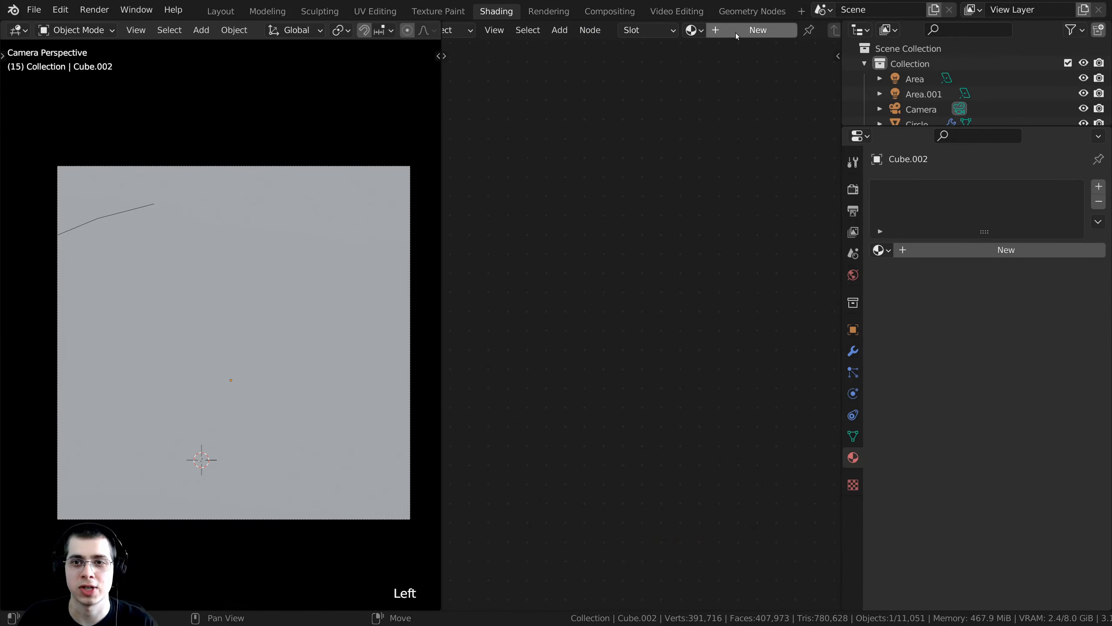
{"action": "left_click", "coordinate": [735, 31]}
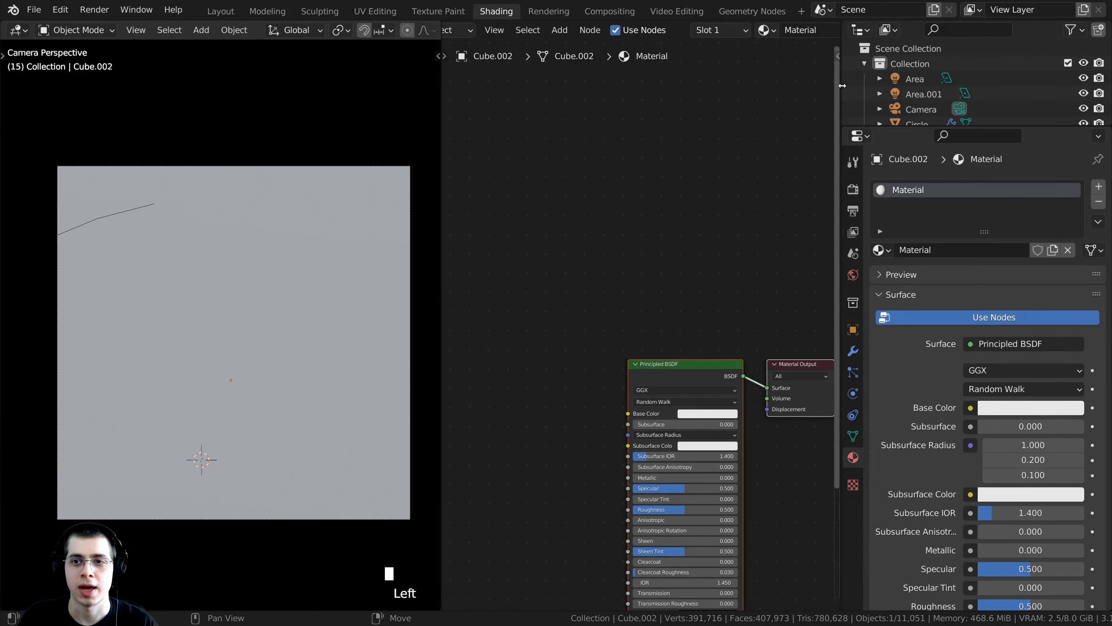
{"action": "left_click_drag", "start_coordinate": [841, 85], "coordinate": [882, 86]}
{"action": "left_click", "coordinate": [823, 30]}
{"action": "type", "text": "Fog"}
{"action": "left_click", "coordinate": [898, 53]}
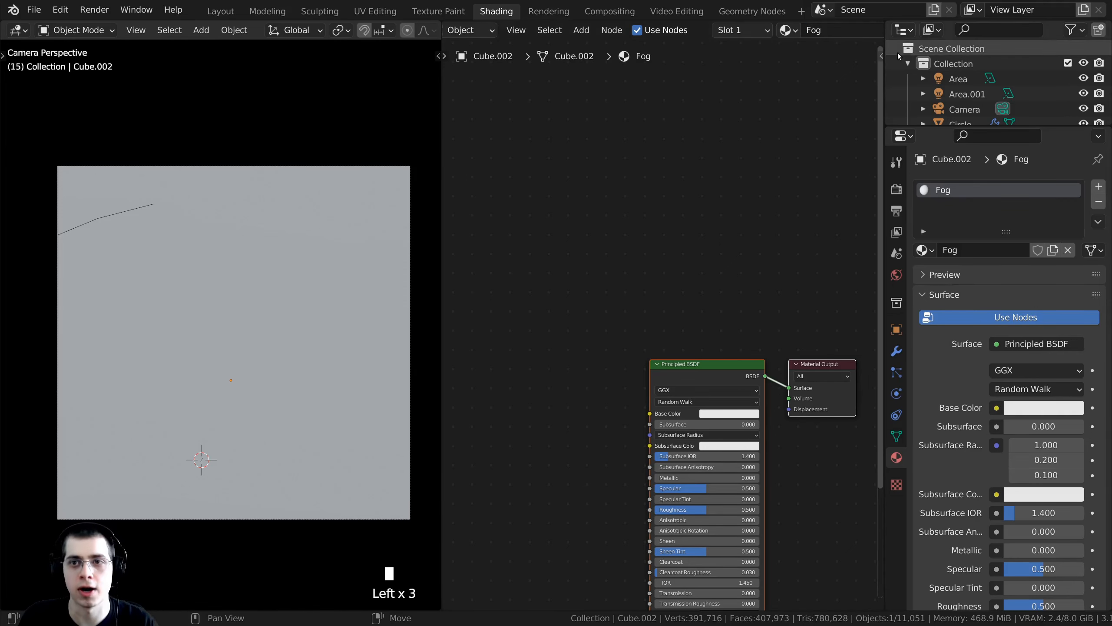
{"action": "left_click_drag", "start_coordinate": [886, 233], "coordinate": [929, 237]}
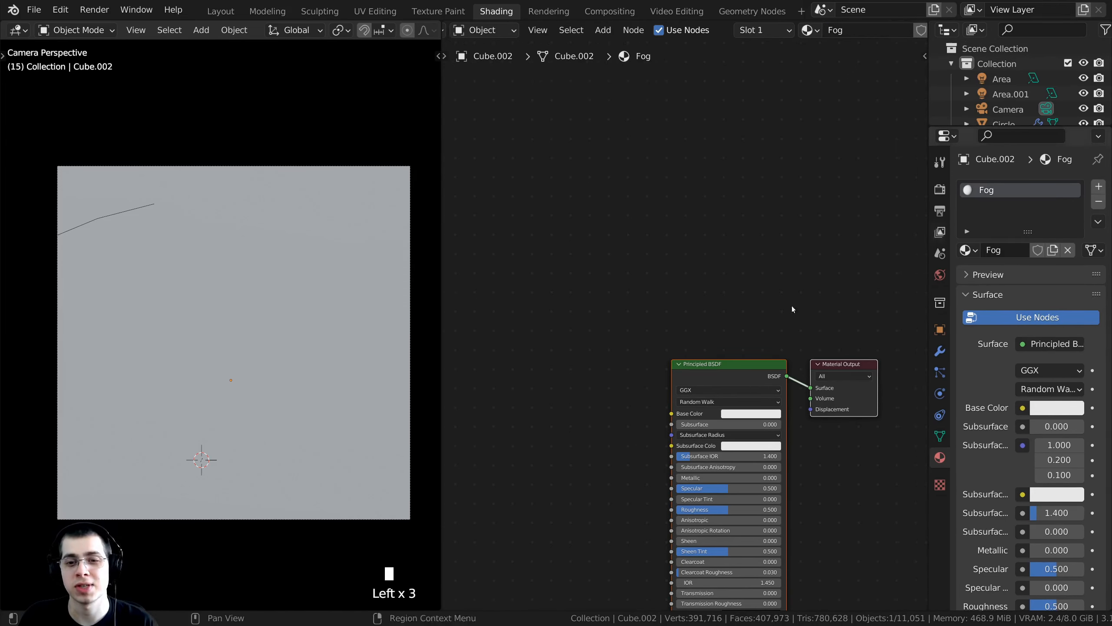
Delete the Principled BSDF node from the Fog material.
{"action": "middle_click_drag", "start_coordinate": [791, 306], "coordinate": [815, 157]}
{"action": "scroll", "coordinate": [788, 162], "scroll_direction": "up", "scroll_amount": 5}
{"action": "middle_click_drag", "start_coordinate": [732, 189], "coordinate": [661, 193]}
{"action": "scroll", "coordinate": [660, 193], "scroll_direction": "up", "scroll_amount": 1}
{"action": "left_click", "coordinate": [661, 194]}
{"action": "scroll", "coordinate": [661, 207], "scroll_direction": "down", "scroll_amount": 1}
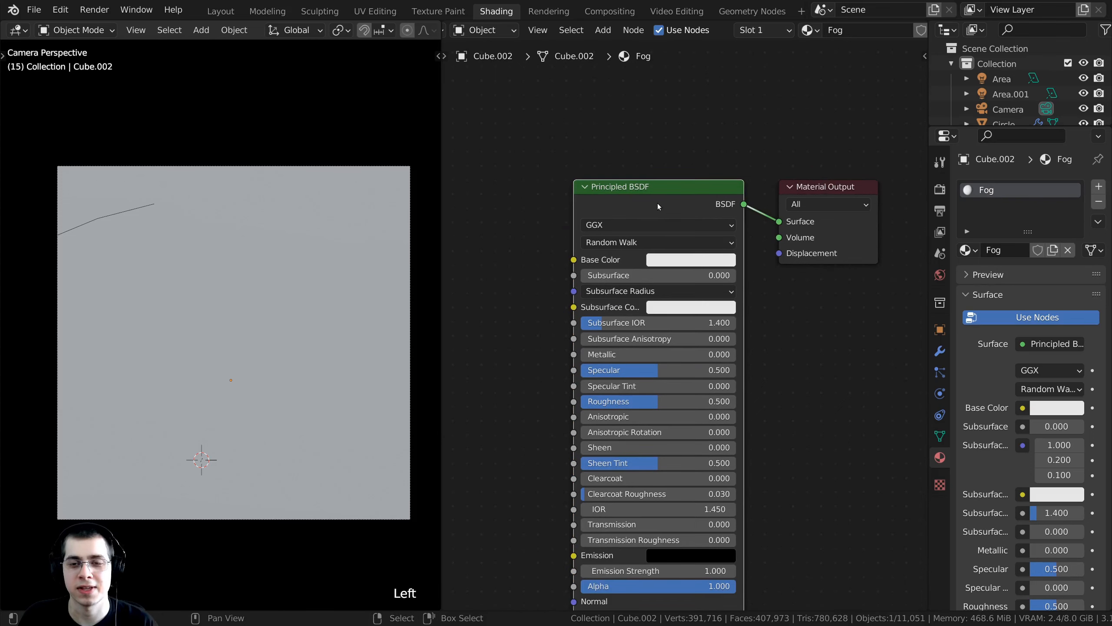
{"action": "left_click_drag", "start_coordinate": [657, 203], "coordinate": [650, 203]}
{"action": "key", "text": "x"}
Add a Principled Volume node and connect its output to the Volume input of the Material Output.
{"action": "key", "text": "shift+a"}
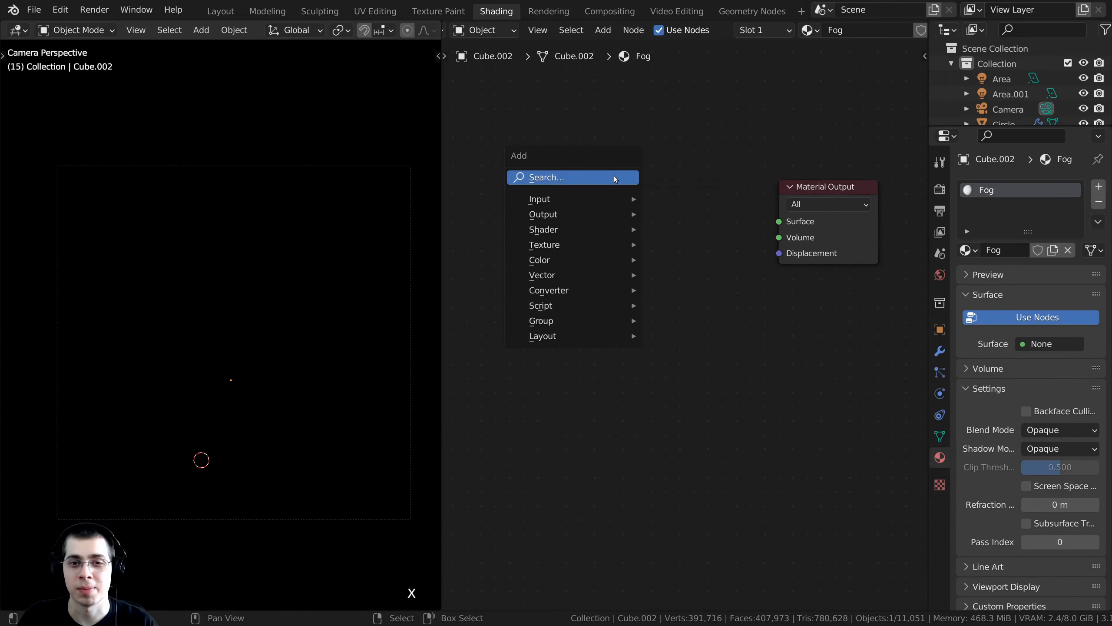
{"action": "left_click", "coordinate": [613, 176]}
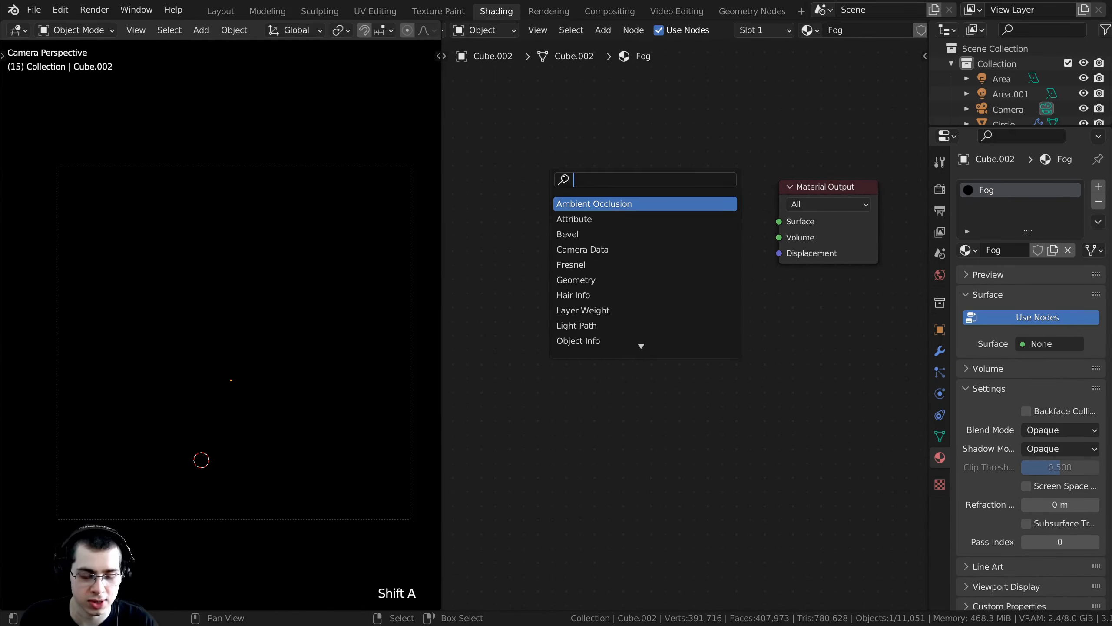
{"action": "type", "text": "vol"}
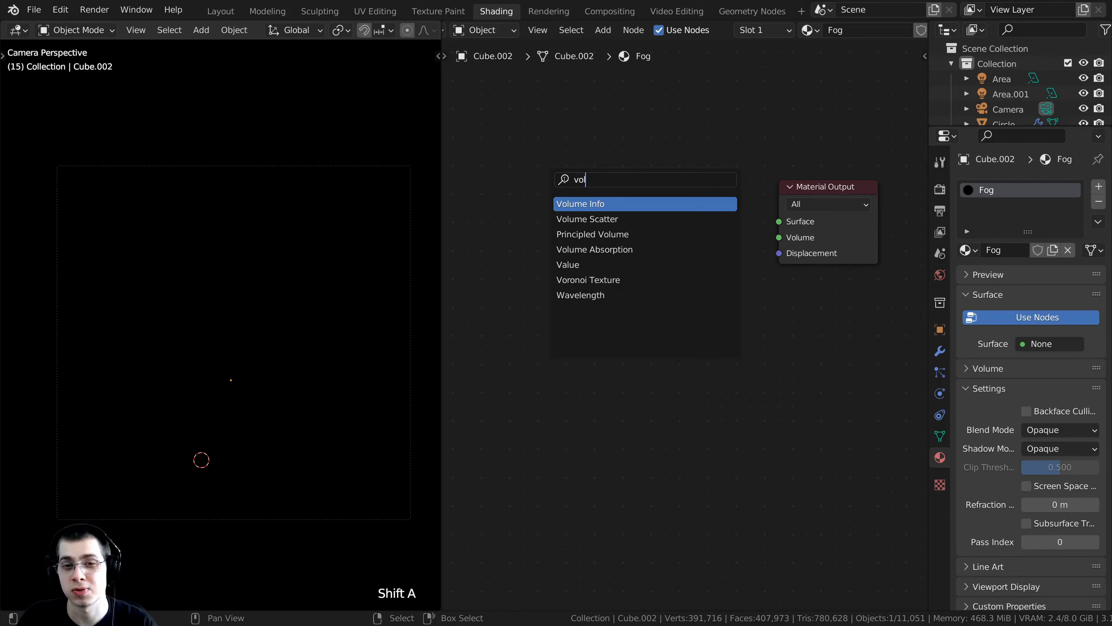
{"action": "left_click", "coordinate": [581, 236]}
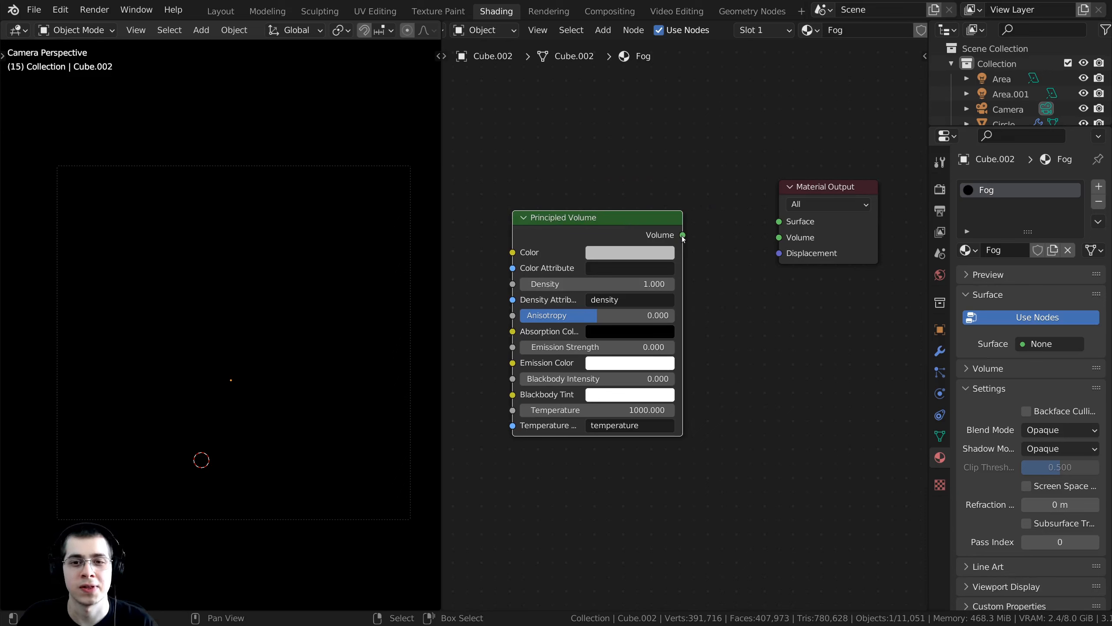
{"action": "left_click_drag", "start_coordinate": [683, 236], "coordinate": [778, 237]}
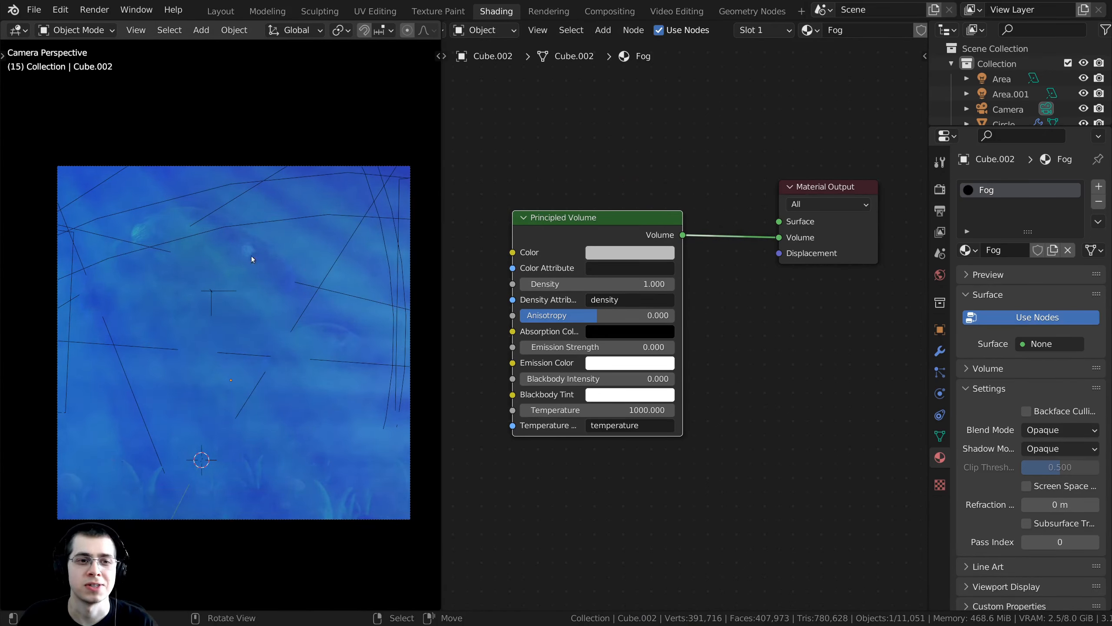
Add a Noise Texture node ahead of the Principled Volume and widen the node editor for more working room.
{"action": "scroll", "coordinate": [652, 250], "scroll_direction": "down", "scroll_amount": 3}
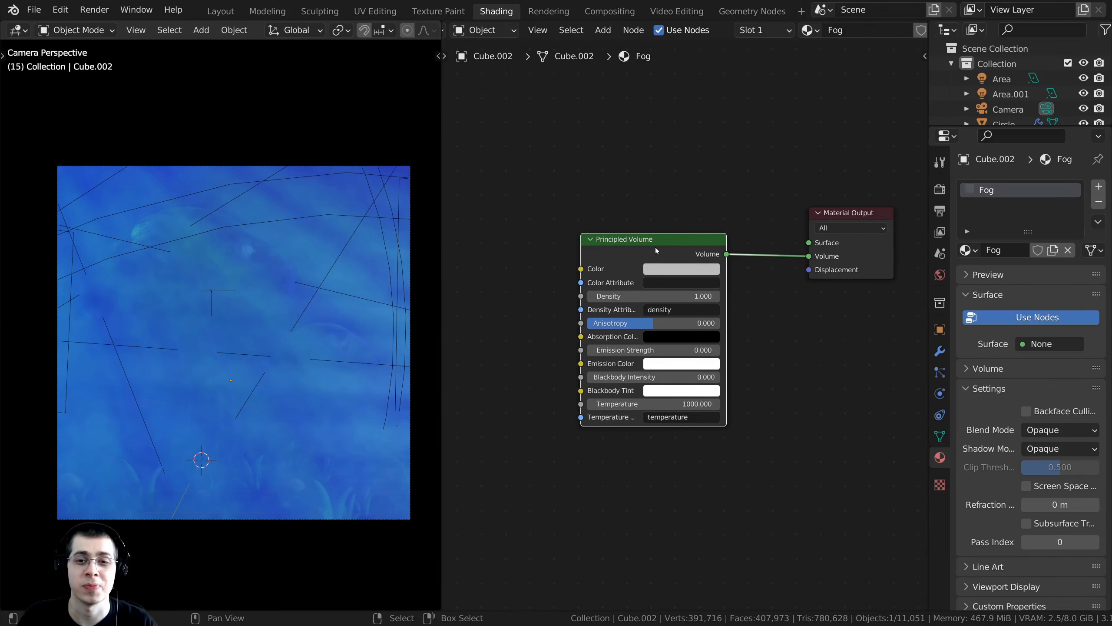
{"action": "middle_click_drag", "start_coordinate": [645, 253], "coordinate": [711, 271]}
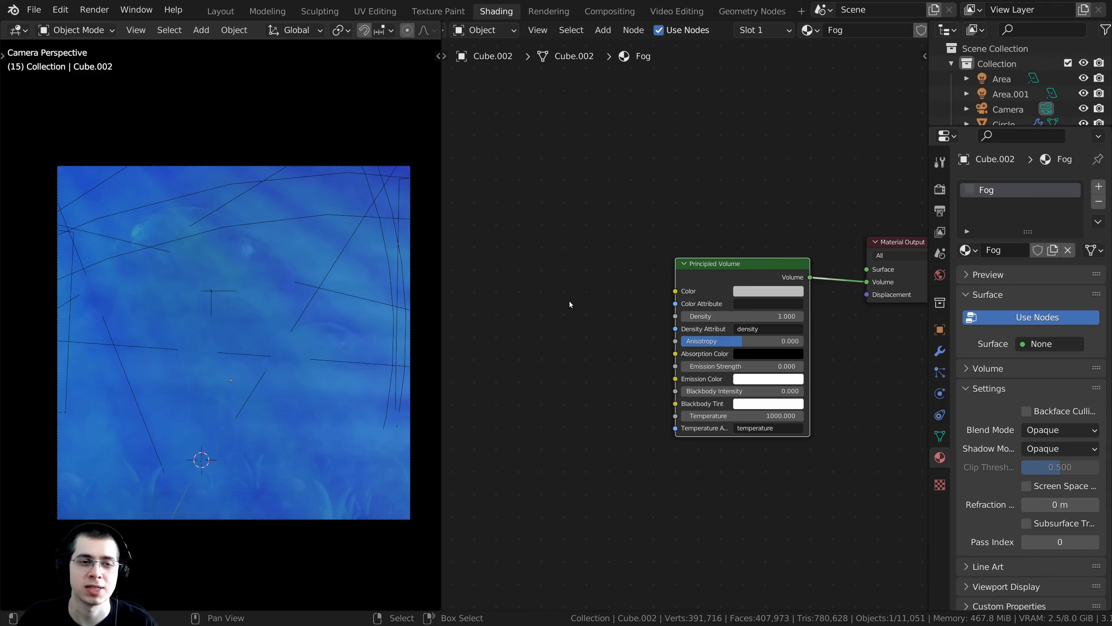
{"action": "middle_click_drag", "start_coordinate": [602, 276], "coordinate": [596, 271]}
{"action": "scroll", "coordinate": [504, 361], "scroll_direction": "up", "scroll_amount": 1}
{"action": "key", "text": "shift+a"}
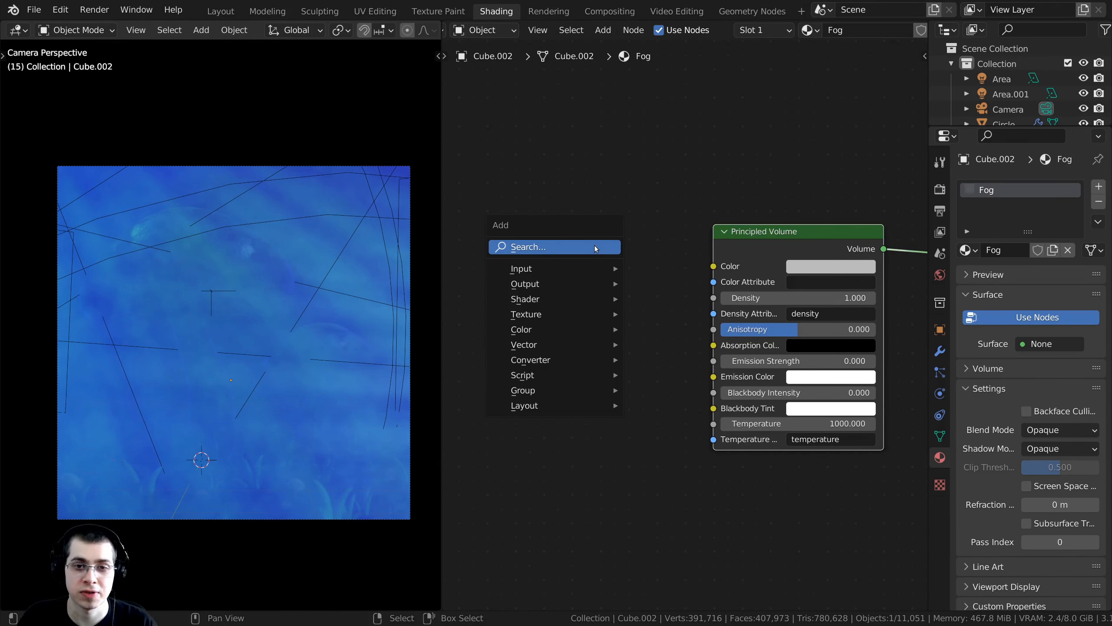
{"action": "left_click", "coordinate": [596, 248]}
{"action": "type", "text": "noi"}
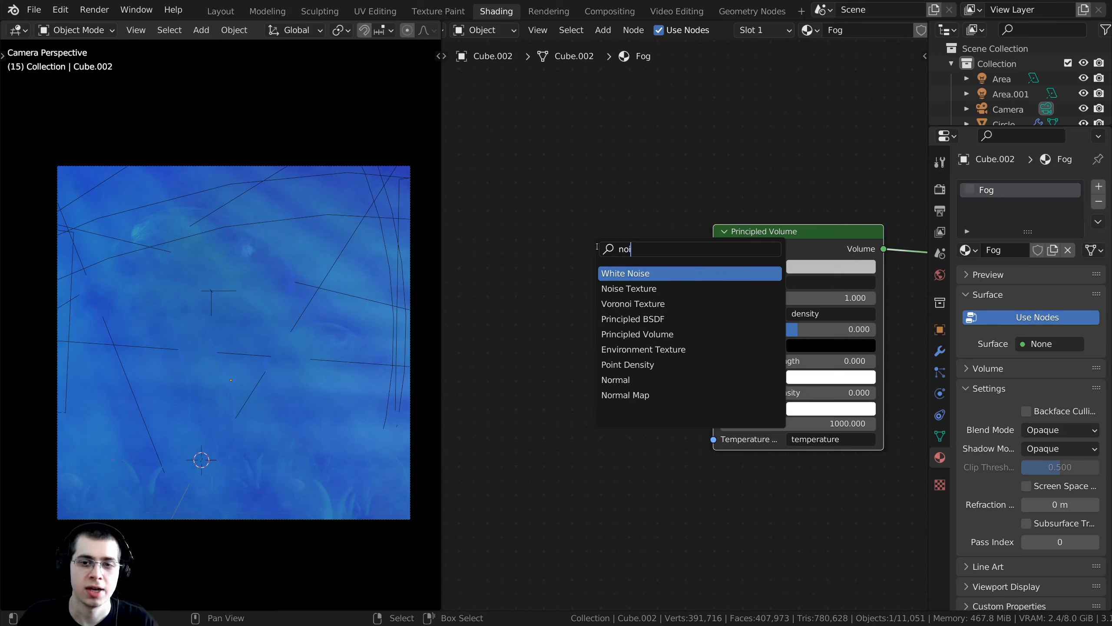
{"action": "left_click", "coordinate": [613, 289]}
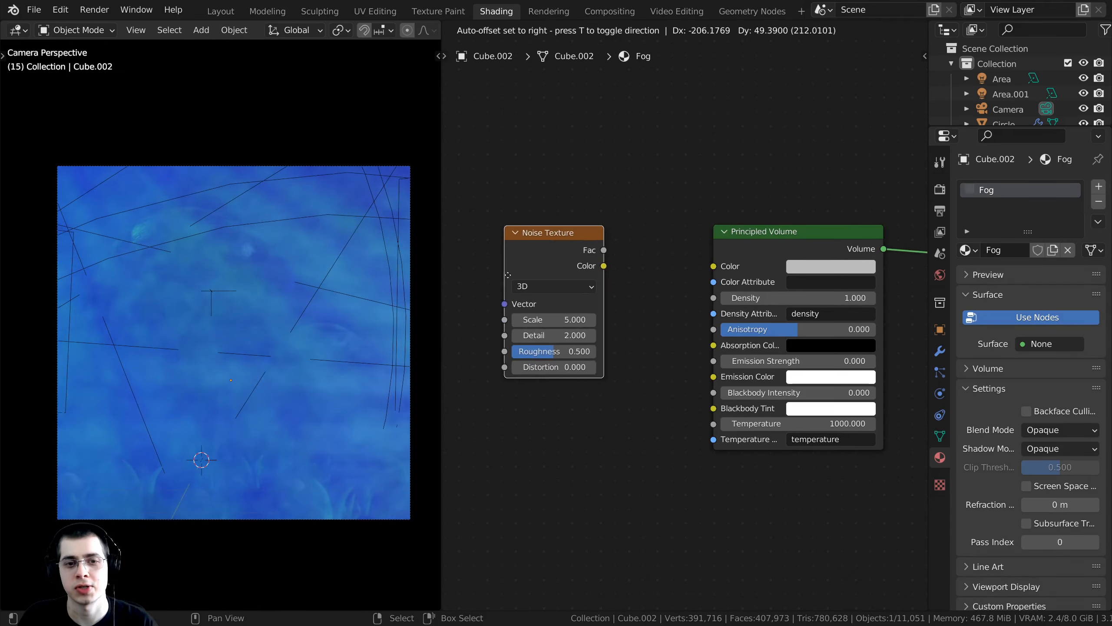
{"action": "left_click", "coordinate": [476, 330]}
{"action": "left_click_drag", "start_coordinate": [442, 294], "coordinate": [258, 294]}
{"action": "middle_click_drag", "start_coordinate": [350, 312], "coordinate": [549, 319]}
{"action": "left_click_drag", "start_coordinate": [548, 318], "coordinate": [523, 306]}
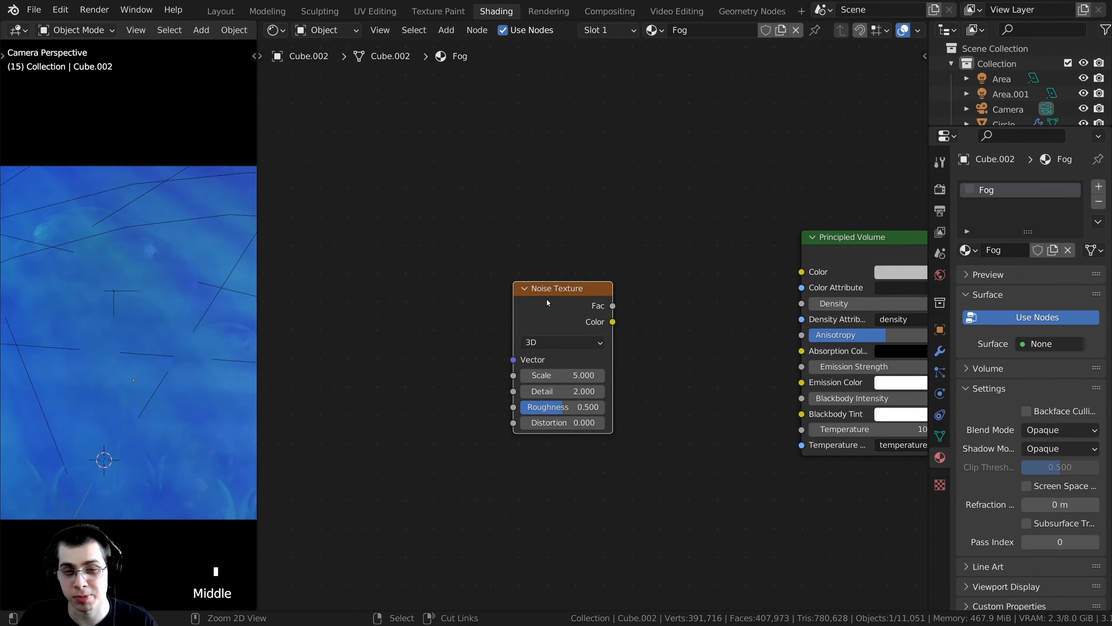
Add Node Wrangler's texture coordinate setup to the Noise Texture, delete the Mapping node, and link Object coordinates to the noise's Vector input.
{"action": "key", "text": "ctrl+t"}
{"action": "middle_click_drag", "start_coordinate": [472, 345], "coordinate": [533, 320]}
{"action": "left_click", "coordinate": [507, 305]}
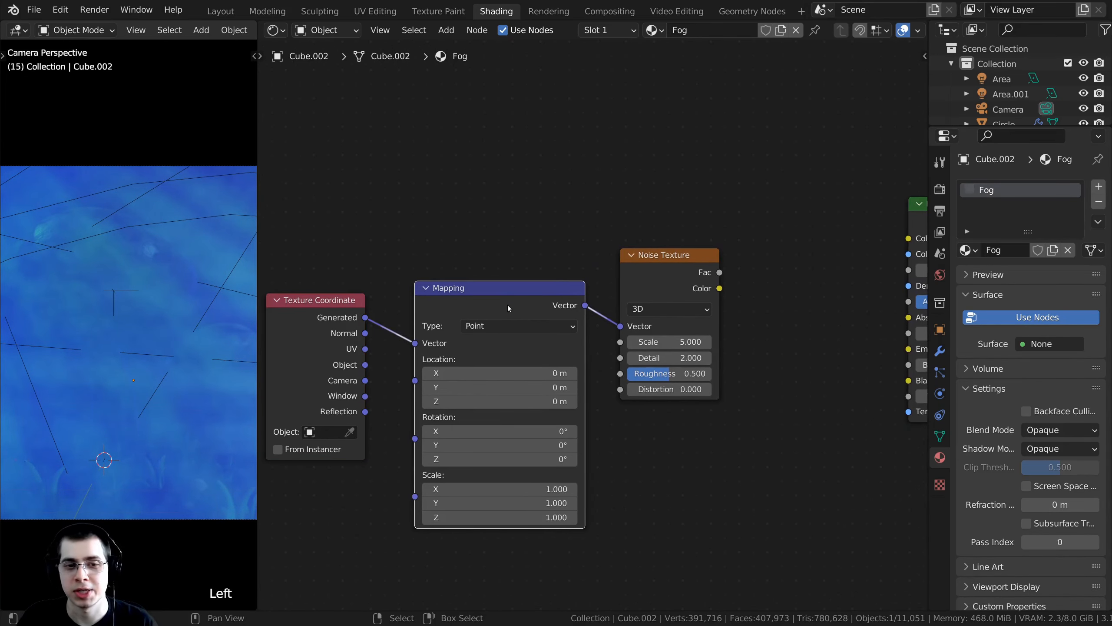
{"action": "left_click_drag", "start_coordinate": [507, 305], "coordinate": [481, 266]}
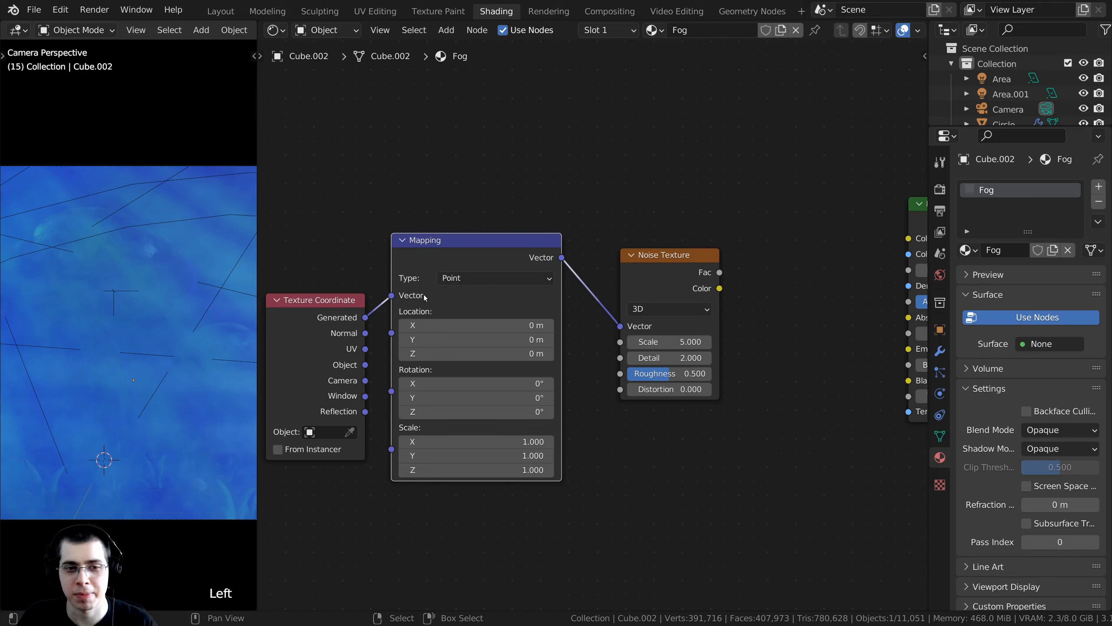
{"action": "key", "text": "x"}
{"action": "left_click_drag", "start_coordinate": [353, 377], "coordinate": [622, 325]}
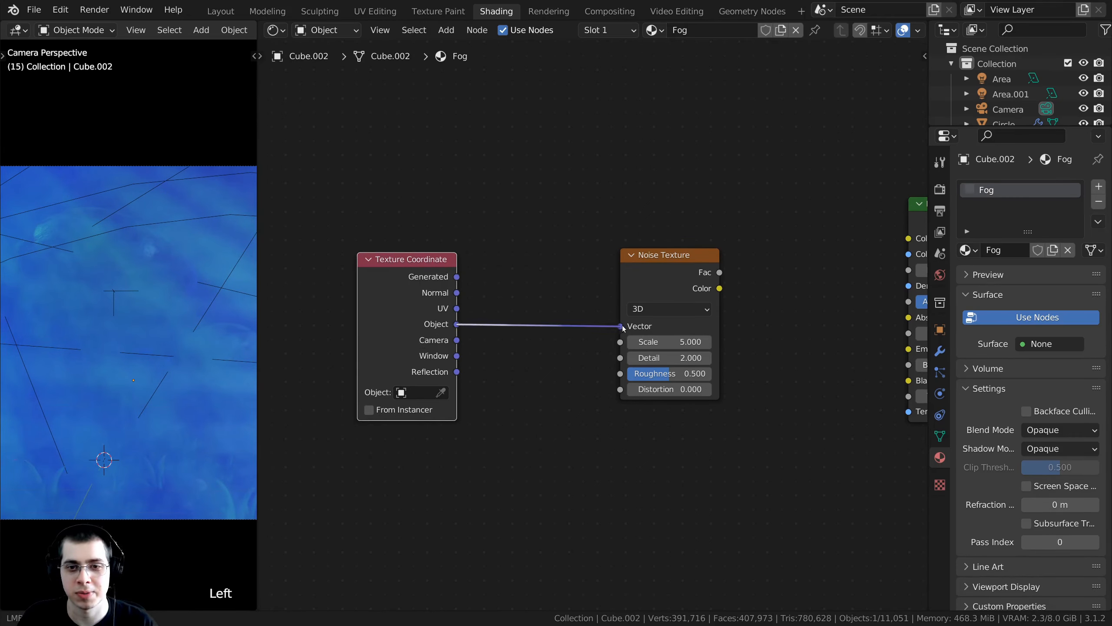
Connect the Noise Texture's Fac output to the Density input of the Principled Volume.
{"action": "left_click_drag", "start_coordinate": [631, 288], "coordinate": [582, 287]}
{"action": "middle_click_drag", "start_coordinate": [642, 278], "coordinate": [499, 286]}
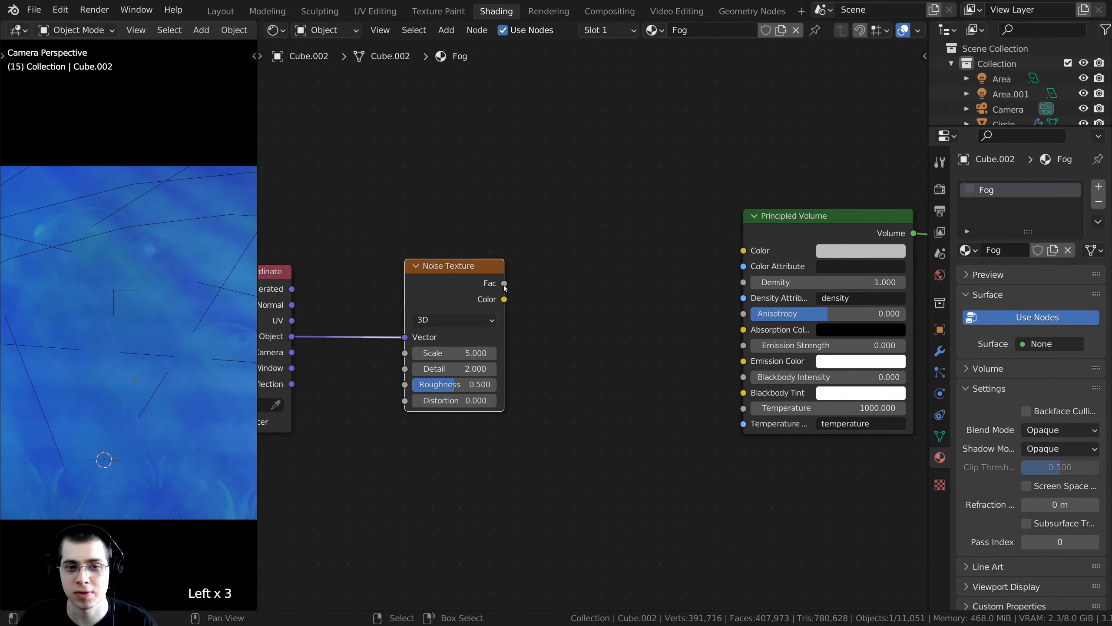
{"action": "left_click_drag", "start_coordinate": [504, 285], "coordinate": [750, 285]}
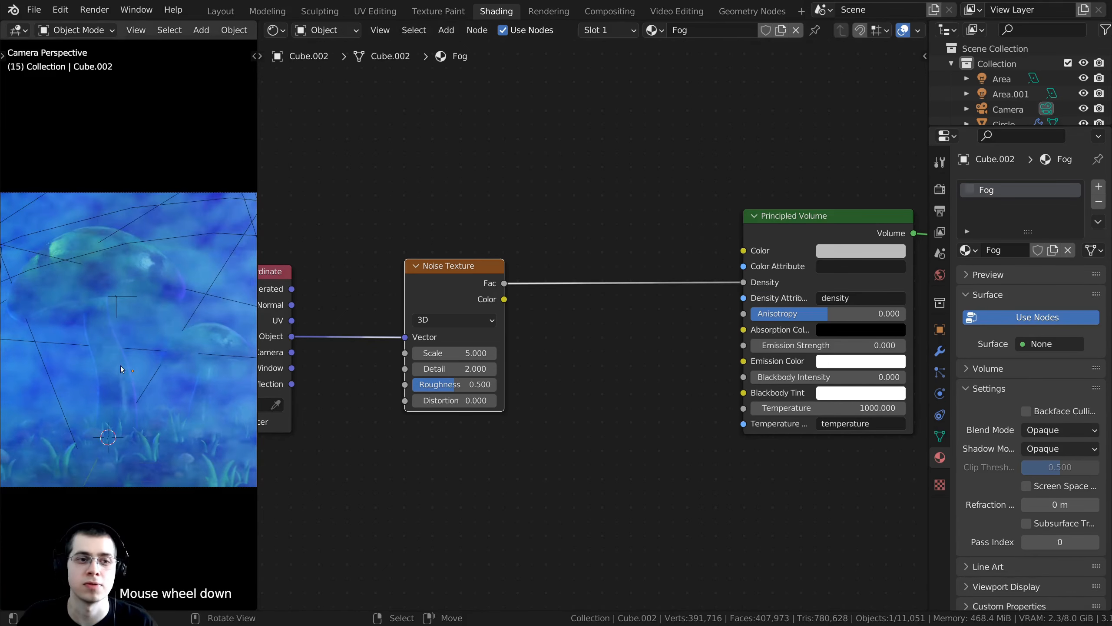
{"action": "scroll", "coordinate": [120, 365], "scroll_direction": "down", "scroll_amount": 2}
Insert a ColorRamp node on the link between the Noise Texture and the Principled Volume's Density.
{"action": "middle_click_drag", "start_coordinate": [452, 347], "coordinate": [411, 360]}
{"action": "scroll", "coordinate": [194, 340], "scroll_direction": "down", "scroll_amount": 1}
{"action": "left_click_drag", "start_coordinate": [439, 274], "coordinate": [447, 270]}
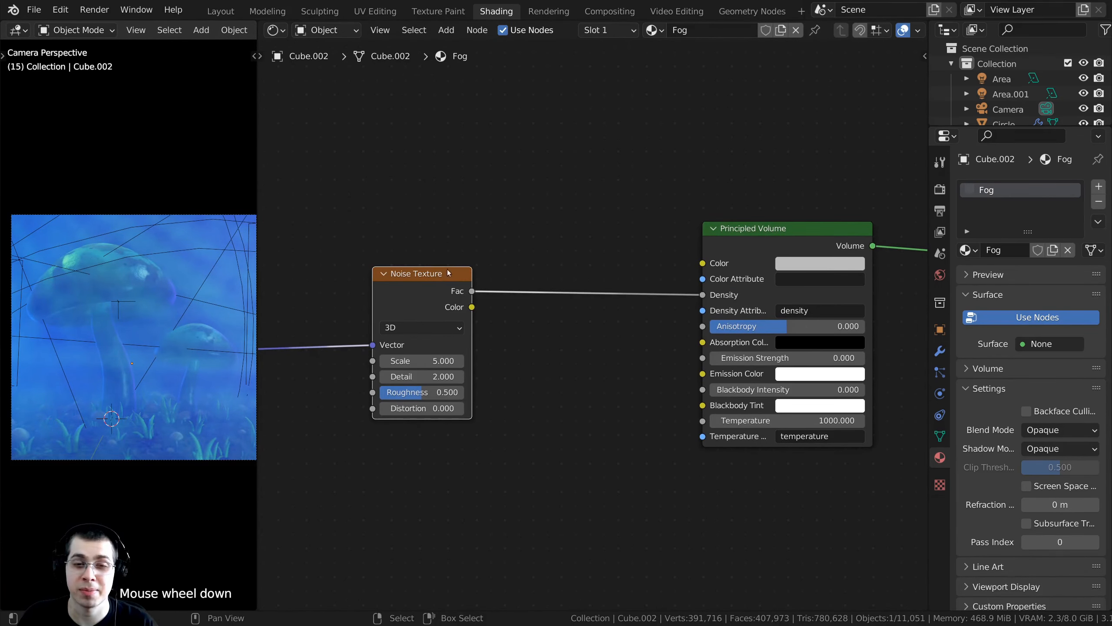
{"action": "key", "text": "shift+a"}
{"action": "left_click", "coordinate": [517, 223]}
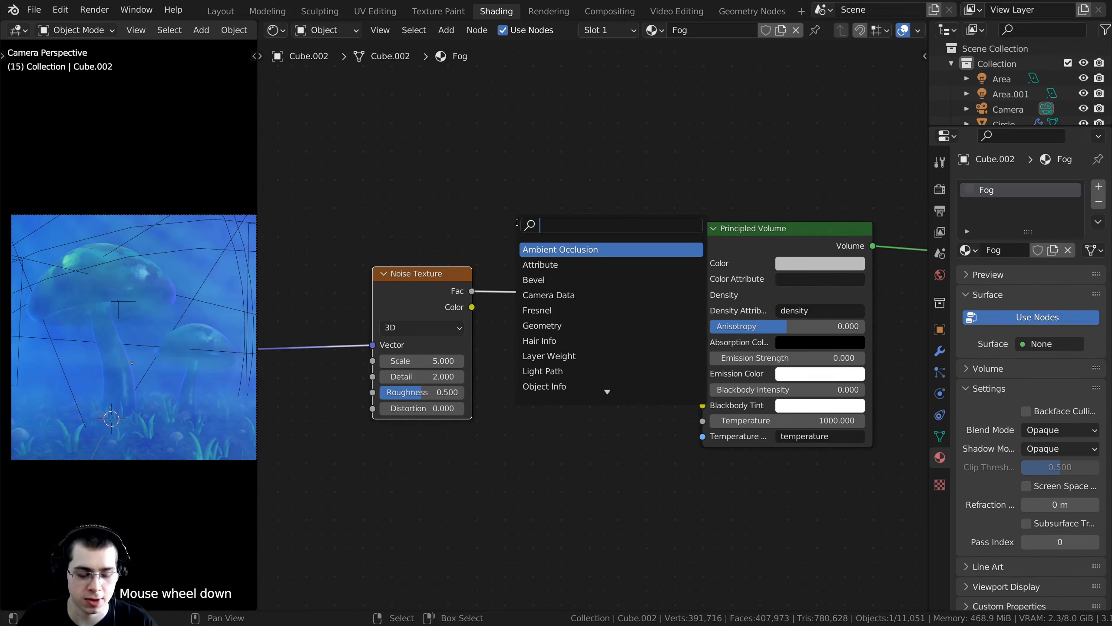
{"action": "type", "text": "col"}
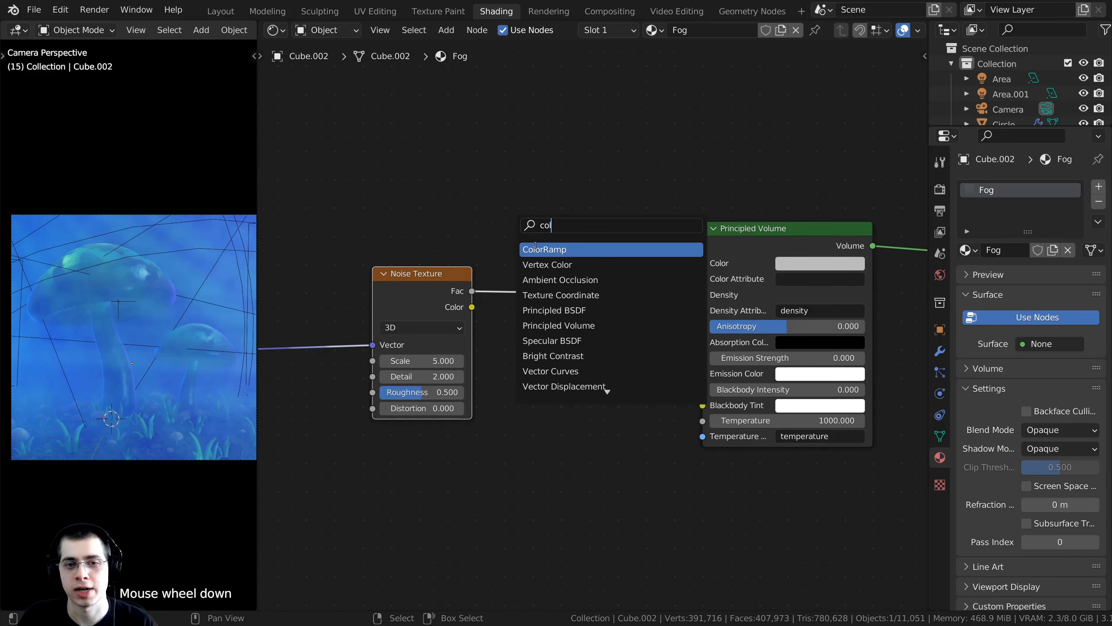
{"action": "left_click", "coordinate": [535, 249]}
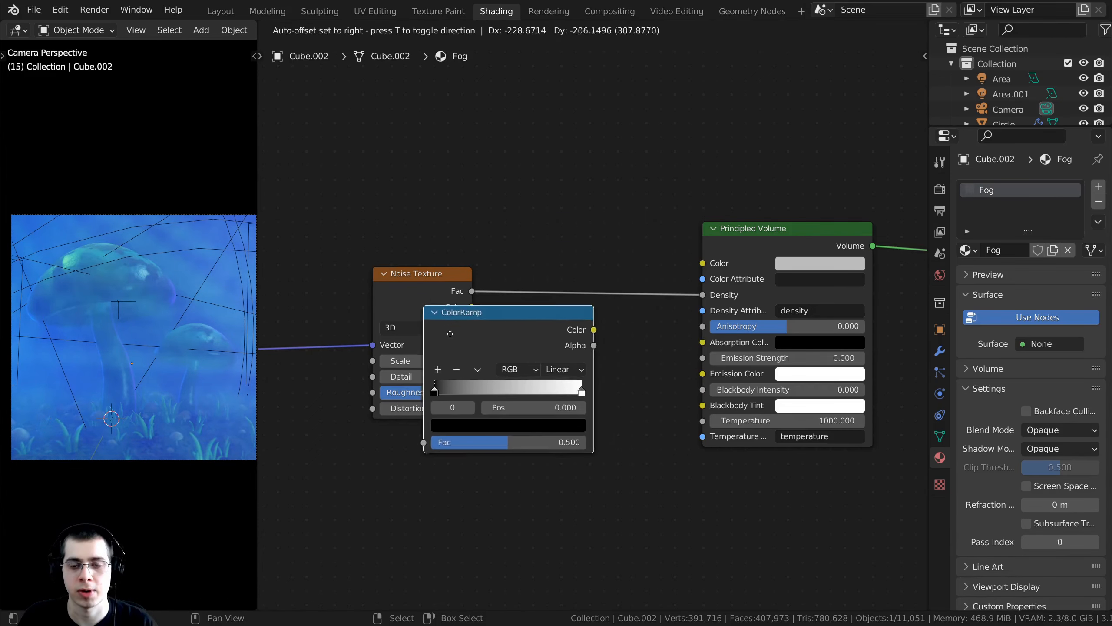
{"action": "left_click", "coordinate": [587, 260]}
Move the ColorRamp's black stop to position 0.603 to thin out the fog.
{"action": "middle_click_drag", "start_coordinate": [577, 263], "coordinate": [565, 269]}
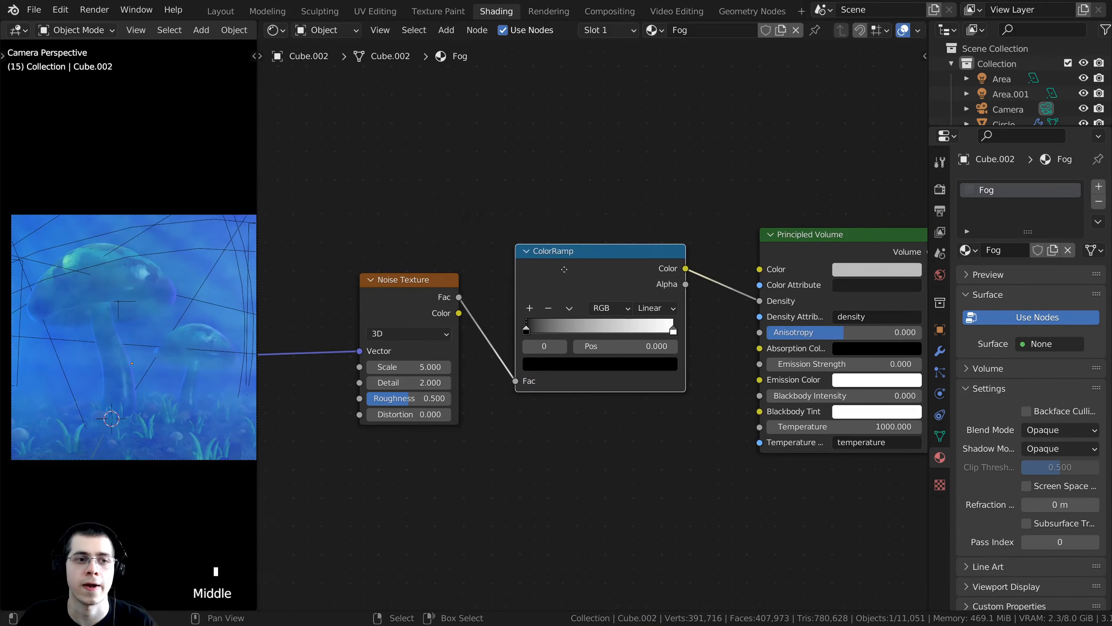
{"action": "scroll", "coordinate": [513, 330], "scroll_direction": "up", "scroll_amount": 2}
{"action": "left_click_drag", "start_coordinate": [506, 337], "coordinate": [621, 336]}
{"action": "middle_click_drag", "start_coordinate": [192, 252], "coordinate": [137, 248], "text": "shift"}
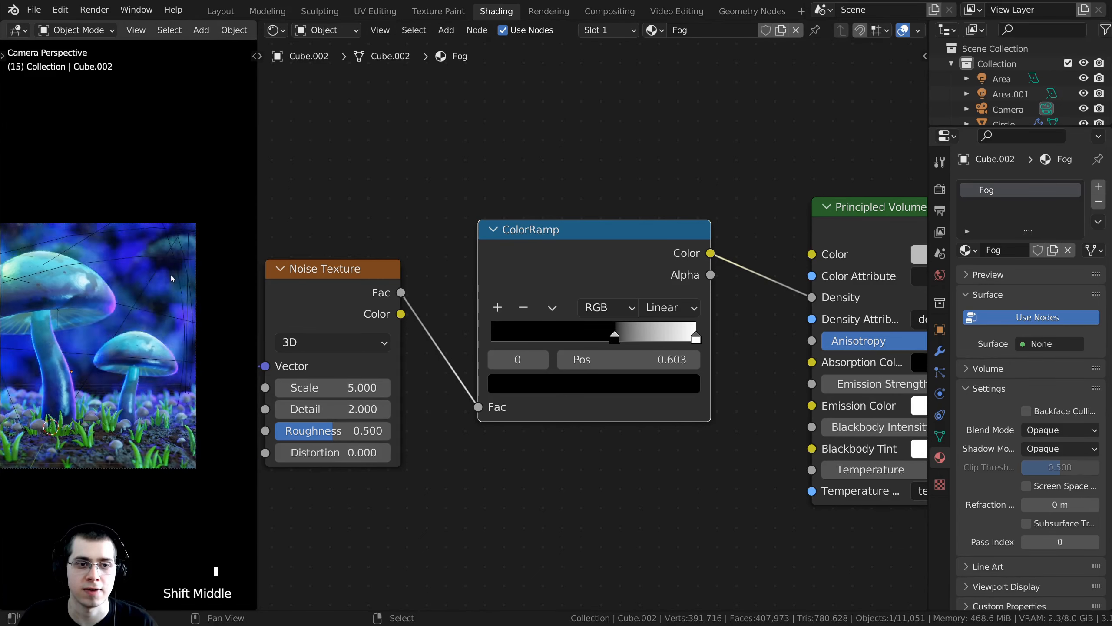
{"action": "scroll", "coordinate": [137, 248], "scroll_direction": "up", "scroll_amount": 1}
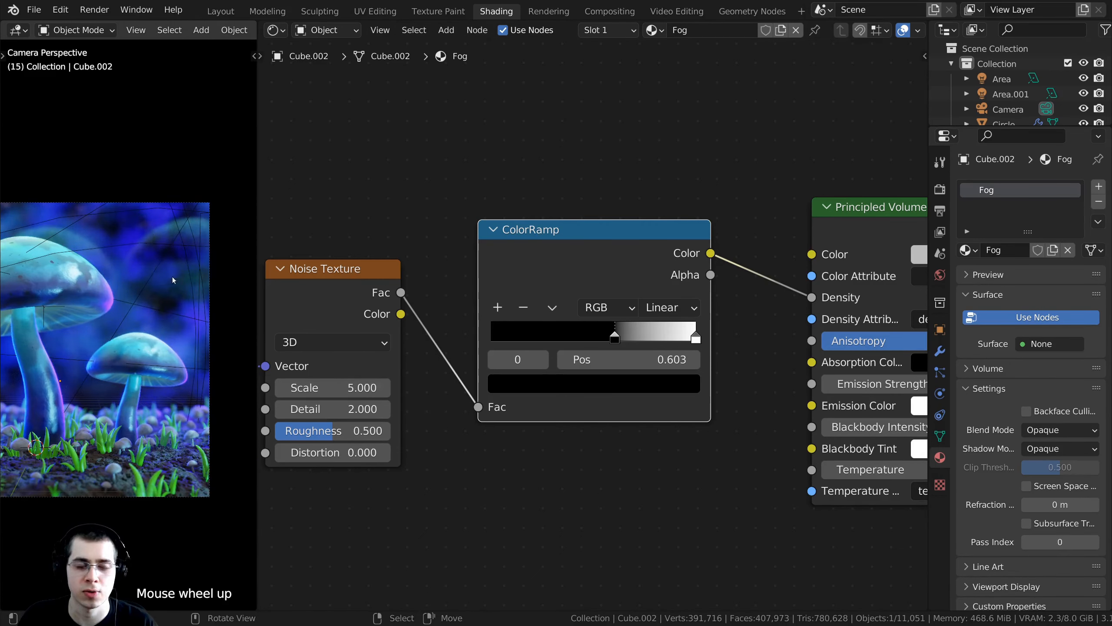
{"action": "scroll", "coordinate": [392, 342], "scroll_direction": "up", "scroll_amount": 2}
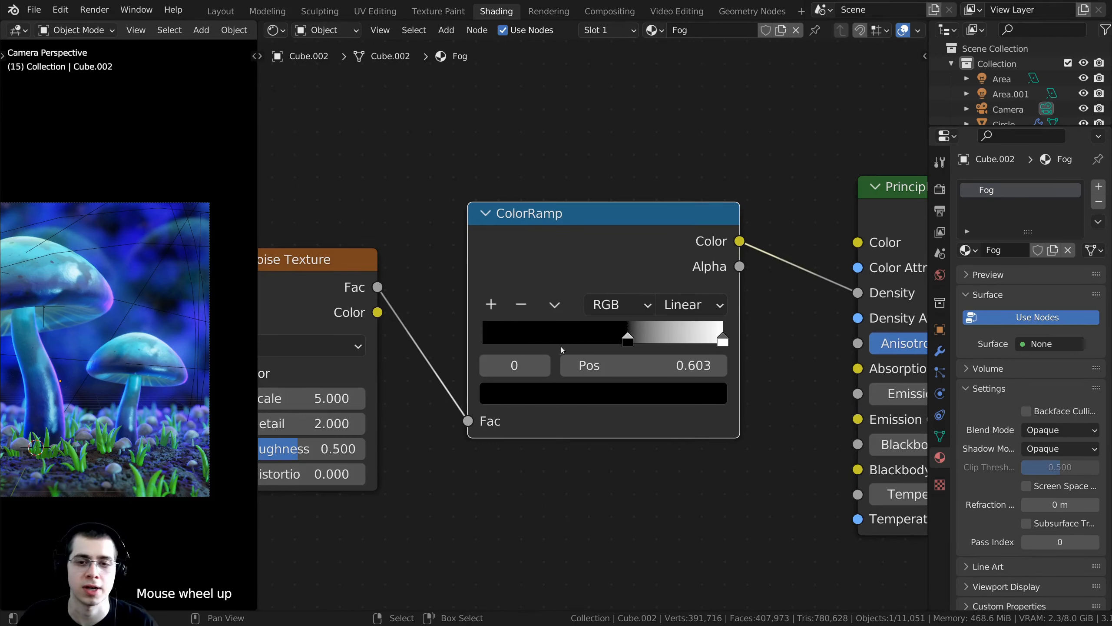
Set the Noise Texture's Scale to 10 and its Detail to 15.
{"action": "scroll", "coordinate": [219, 342], "scroll_direction": "down", "scroll_amount": 1}
{"action": "middle_click_drag", "start_coordinate": [413, 379], "coordinate": [481, 369]}
{"action": "scroll", "coordinate": [219, 376], "scroll_direction": "down", "scroll_amount": 1}
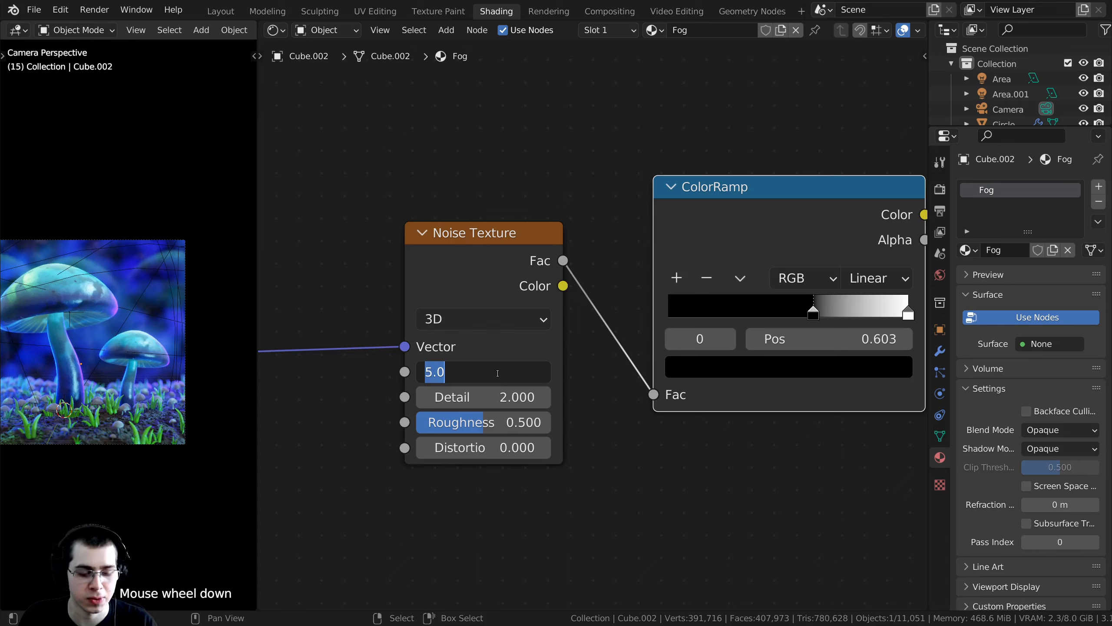
{"action": "left_click", "coordinate": [235, 369]}
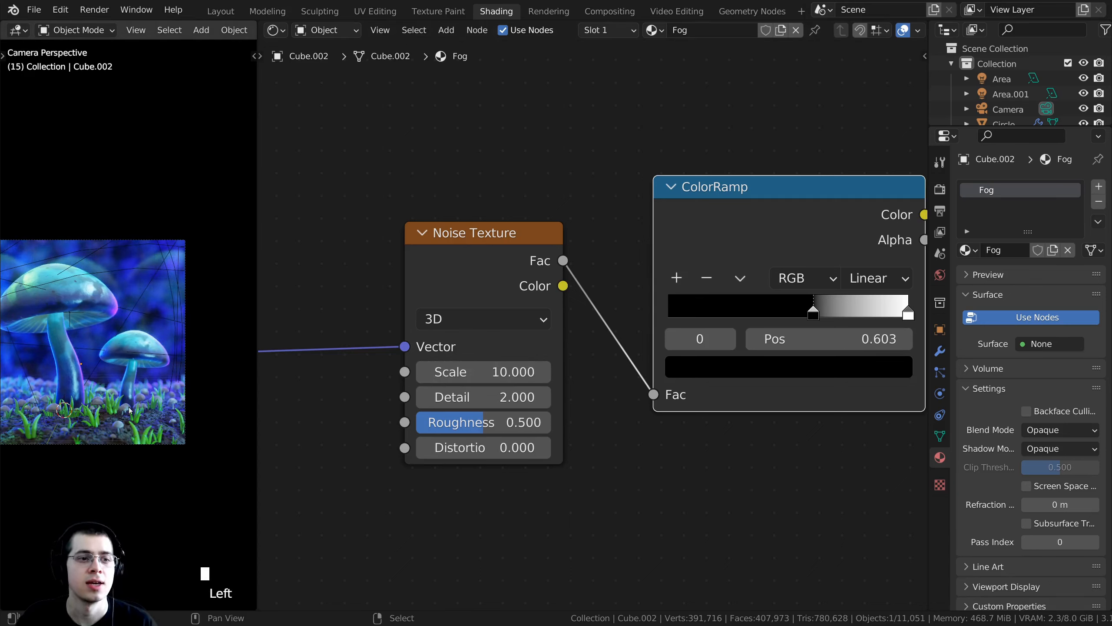
{"action": "middle_click_drag", "start_coordinate": [130, 411], "coordinate": [185, 415], "text": "shift"}
{"action": "left_click_drag", "start_coordinate": [490, 398], "coordinate": [613, 398]}
{"action": "middle_click_drag", "start_coordinate": [188, 368], "coordinate": [170, 366], "text": "shift"}
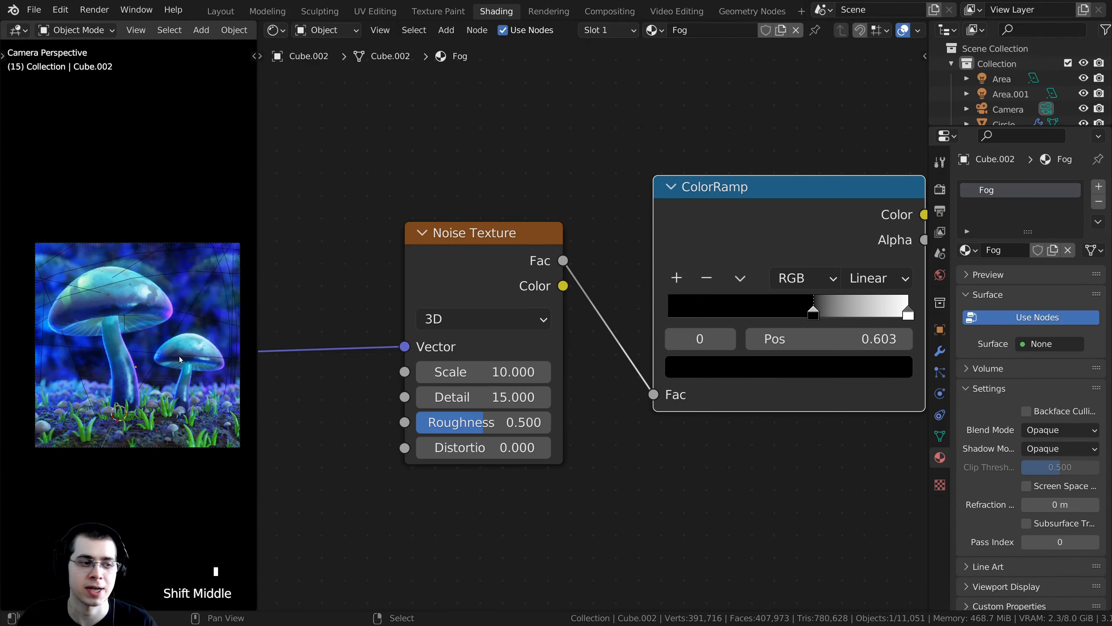
Try black on the ColorRamp's white end stop, and settle on a medium grey to lower the fog density.
{"action": "scroll", "coordinate": [618, 299], "scroll_direction": "down", "scroll_amount": 3}
{"action": "middle_click_drag", "start_coordinate": [569, 354], "coordinate": [473, 356]}
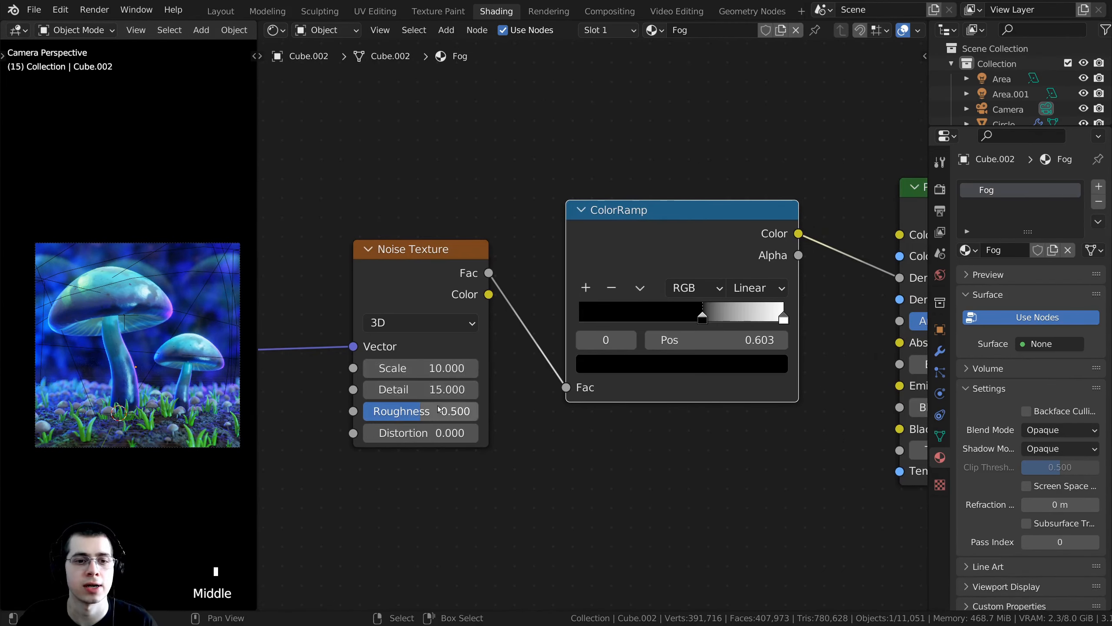
{"action": "scroll", "coordinate": [473, 385], "scroll_direction": "up", "scroll_amount": 1}
{"action": "scroll", "coordinate": [223, 331], "scroll_direction": "up", "scroll_amount": 1}
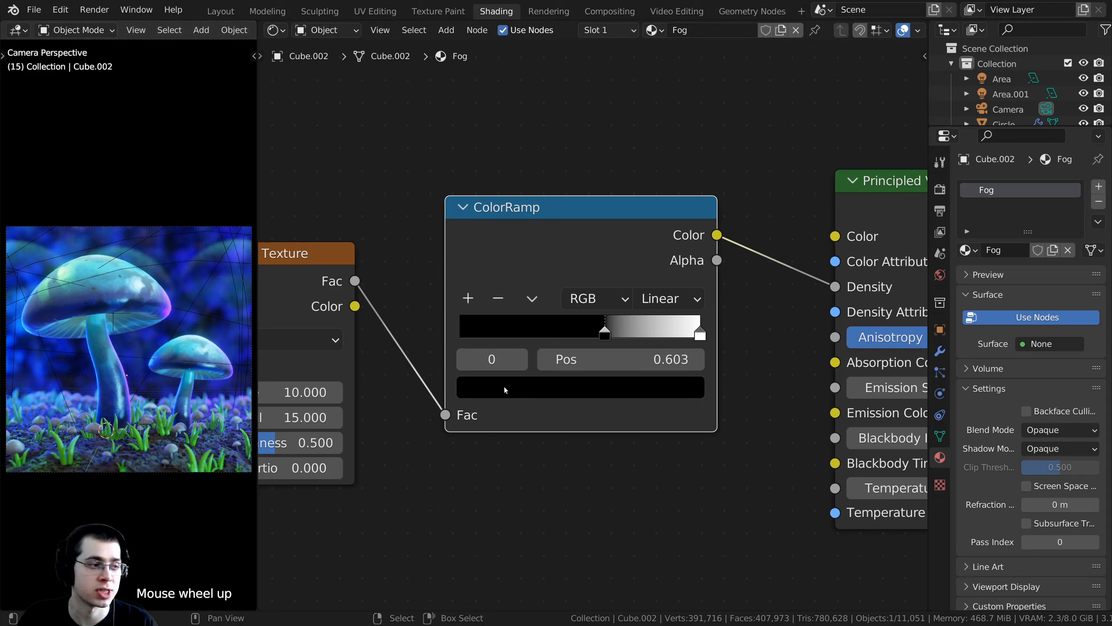
{"action": "left_click", "coordinate": [700, 334]}
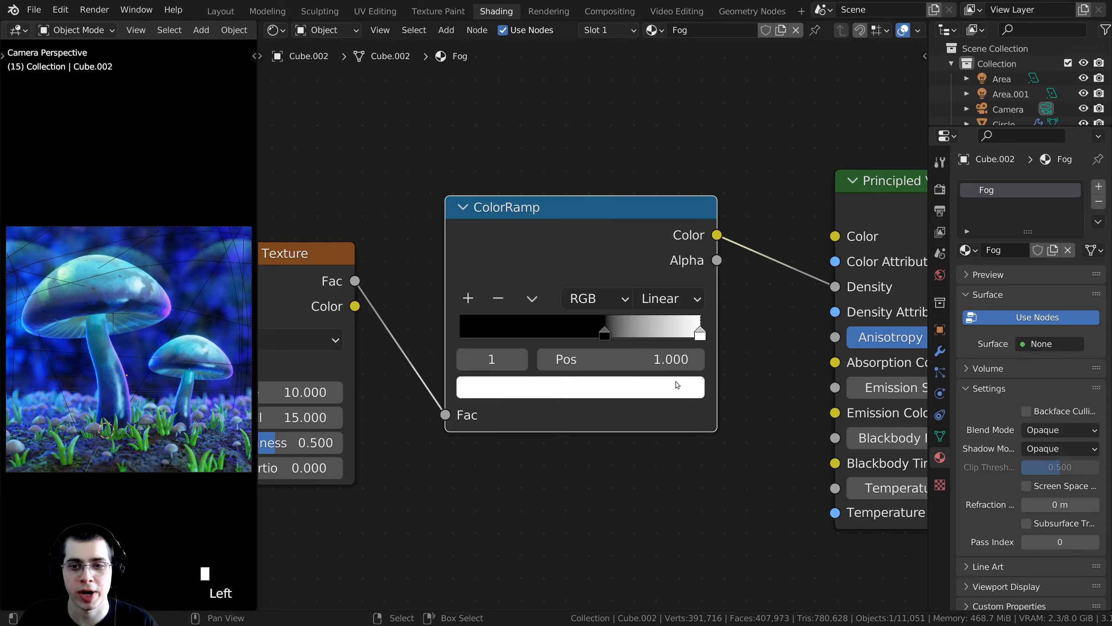
{"action": "left_click", "coordinate": [660, 395]}
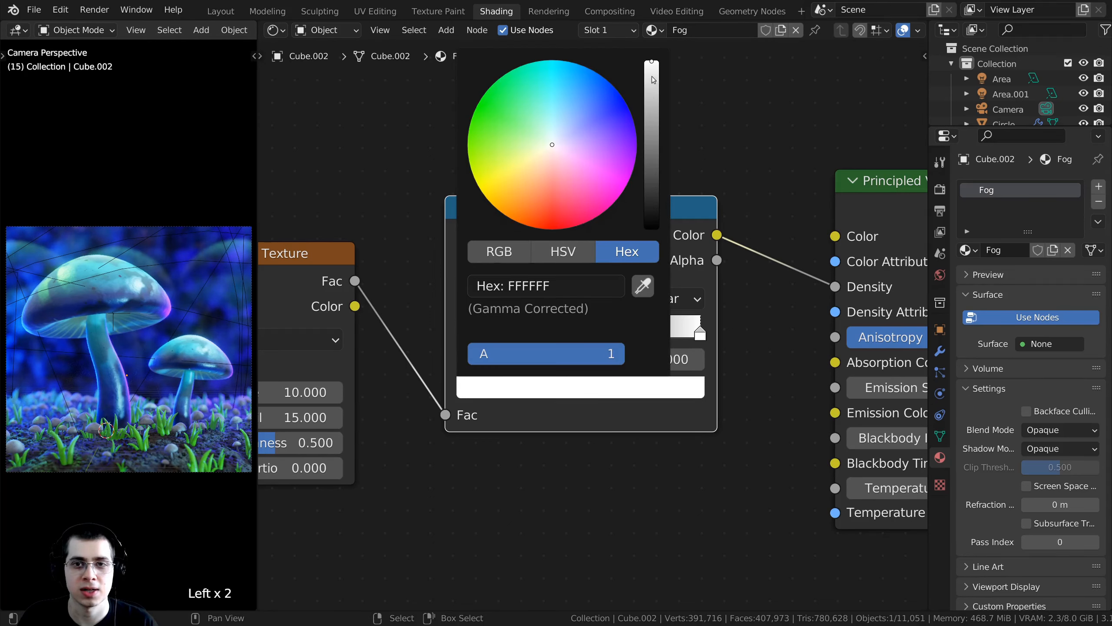
{"action": "left_click_drag", "start_coordinate": [653, 80], "coordinate": [652, 228]}
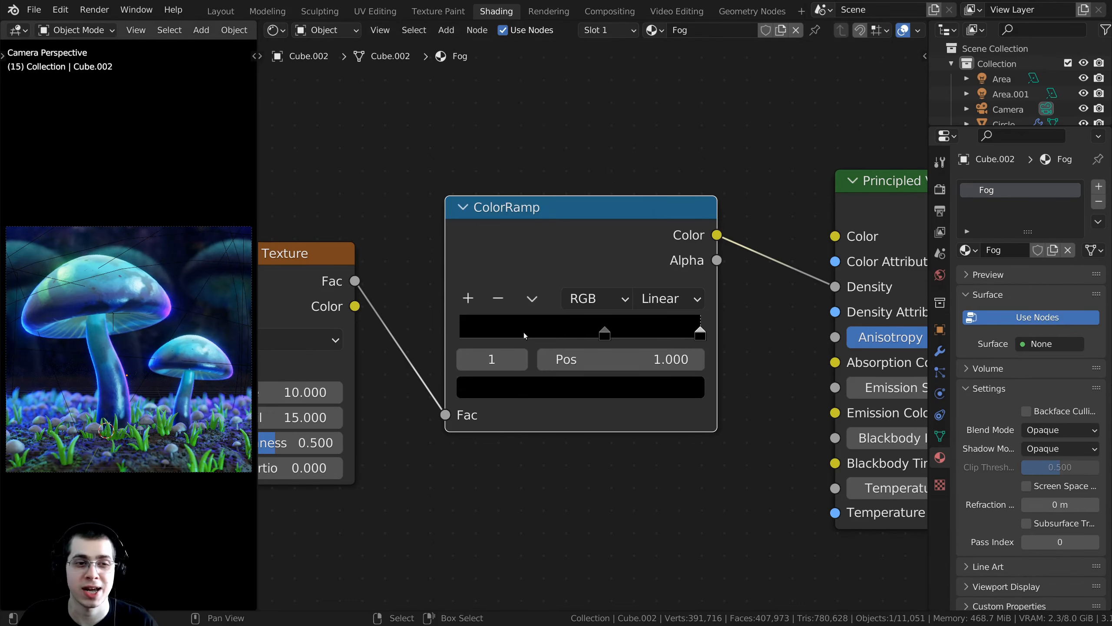
{"action": "left_click", "coordinate": [639, 389]}
{"action": "left_click_drag", "start_coordinate": [652, 227], "coordinate": [652, 144]}
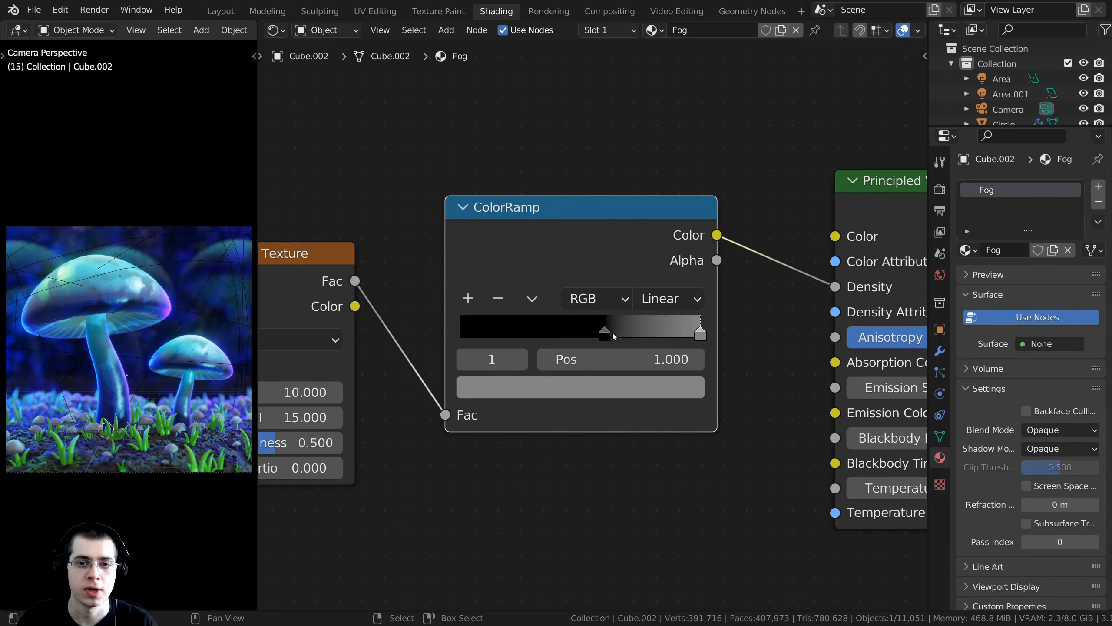
Move the ColorRamp's black stop to position 0.584, widen the 3D viewport, and leave the camera view.
{"action": "left_click_drag", "start_coordinate": [613, 336], "coordinate": [595, 336]}
{"action": "left_click_drag", "start_coordinate": [257, 192], "coordinate": [442, 193]}
{"action": "middle_click_drag", "start_coordinate": [307, 232], "coordinate": [298, 243]}
{"action": "scroll", "coordinate": [298, 243], "scroll_direction": "down", "scroll_amount": 2}
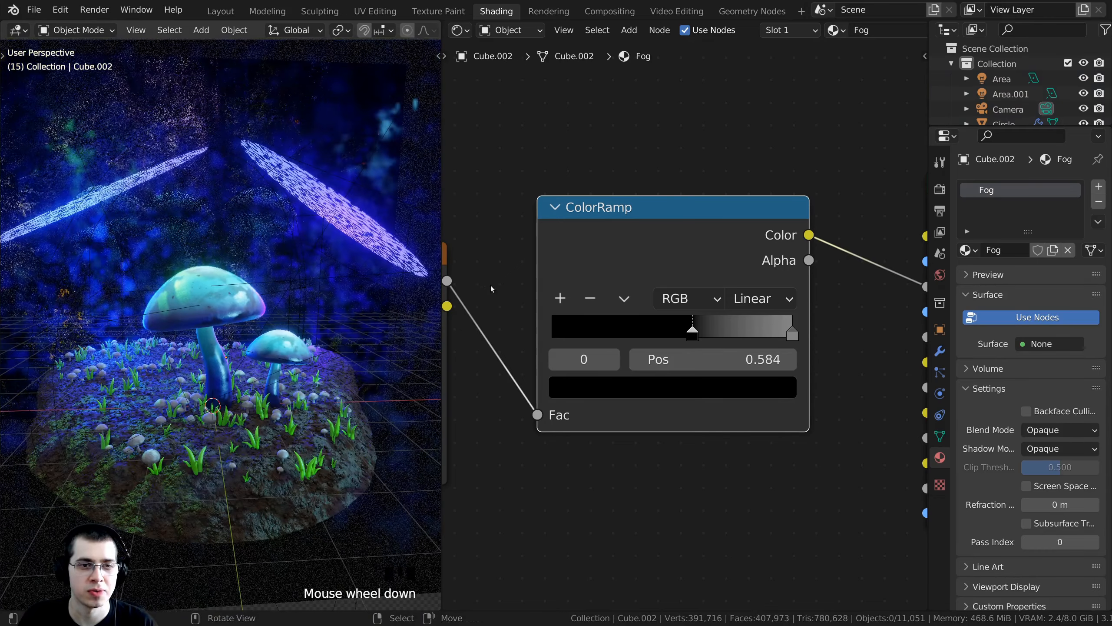
Set the Noise Texture's Scale to 6 and inspect the fog from an orbited view and through the camera.
{"action": "middle_click_drag", "start_coordinate": [456, 306], "coordinate": [606, 308]}
{"action": "middle_click_drag", "start_coordinate": [190, 279], "coordinate": [255, 296]}
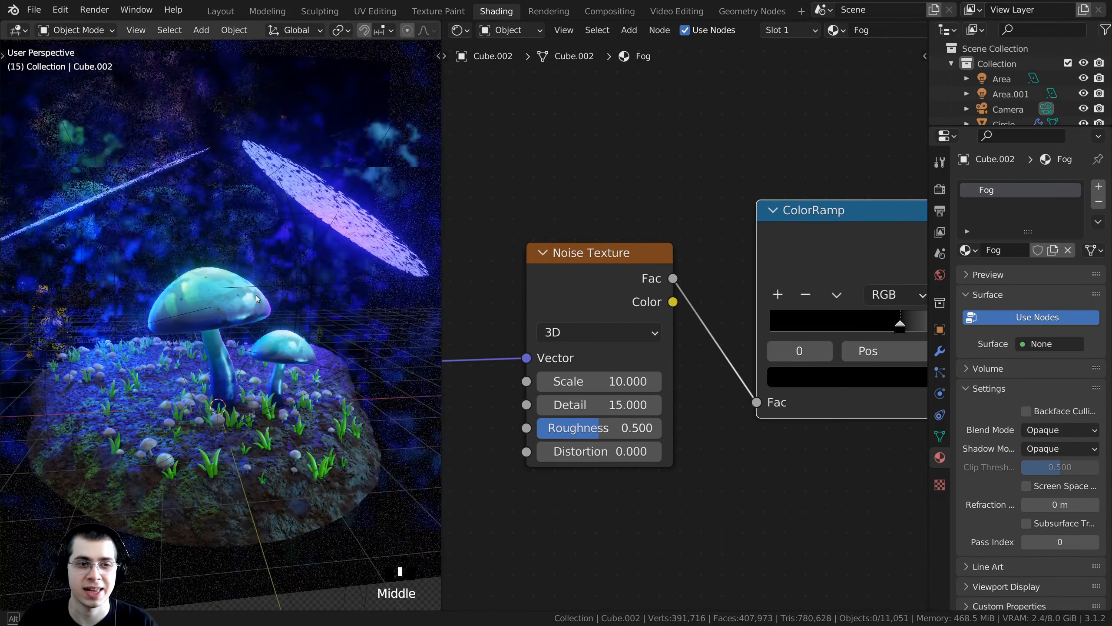
{"action": "left_click", "coordinate": [609, 380]}
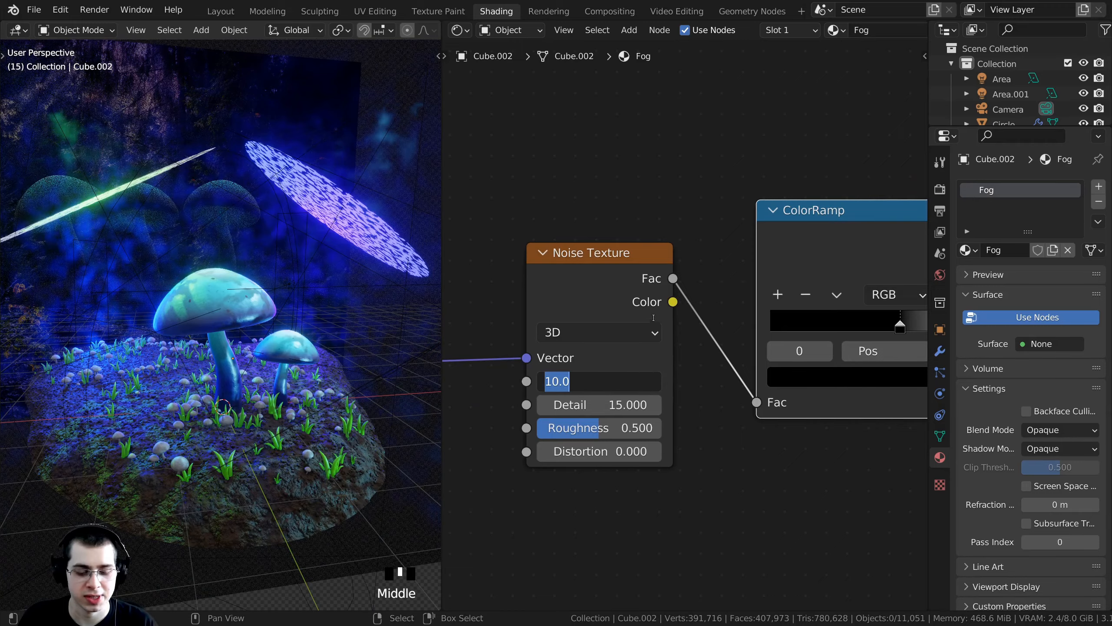
{"action": "type", "text": "6"}
{"action": "left_click", "coordinate": [227, 333]}
{"action": "middle_click_drag", "start_coordinate": [228, 333], "coordinate": [264, 341]}
{"action": "scroll", "coordinate": [244, 352], "scroll_direction": "up", "scroll_amount": 2}
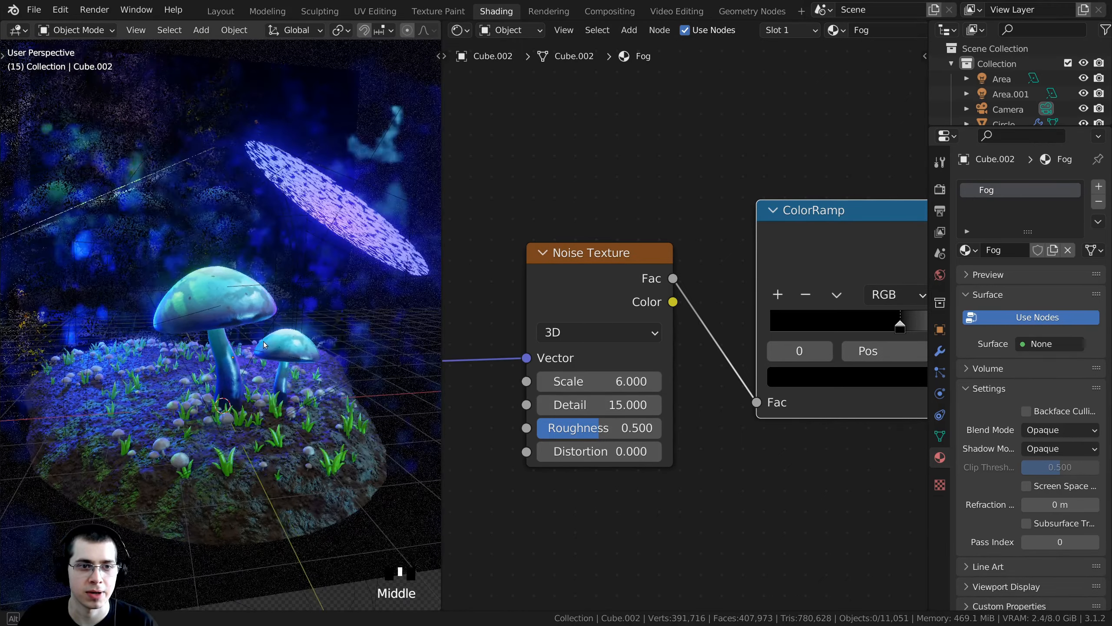
{"action": "scroll", "coordinate": [296, 185], "scroll_direction": "up", "scroll_amount": 1}
{"action": "middle_click_drag", "start_coordinate": [158, 332], "coordinate": [263, 338]}
{"action": "key", "text": "KP_0"}
{"action": "scroll", "coordinate": [703, 264], "scroll_direction": "down", "scroll_amount": 3}
{"action": "middle_click_drag", "start_coordinate": [271, 419], "coordinate": [344, 439], "text": "shift"}
{"action": "scroll", "coordinate": [256, 440], "scroll_direction": "up", "scroll_amount": 3}
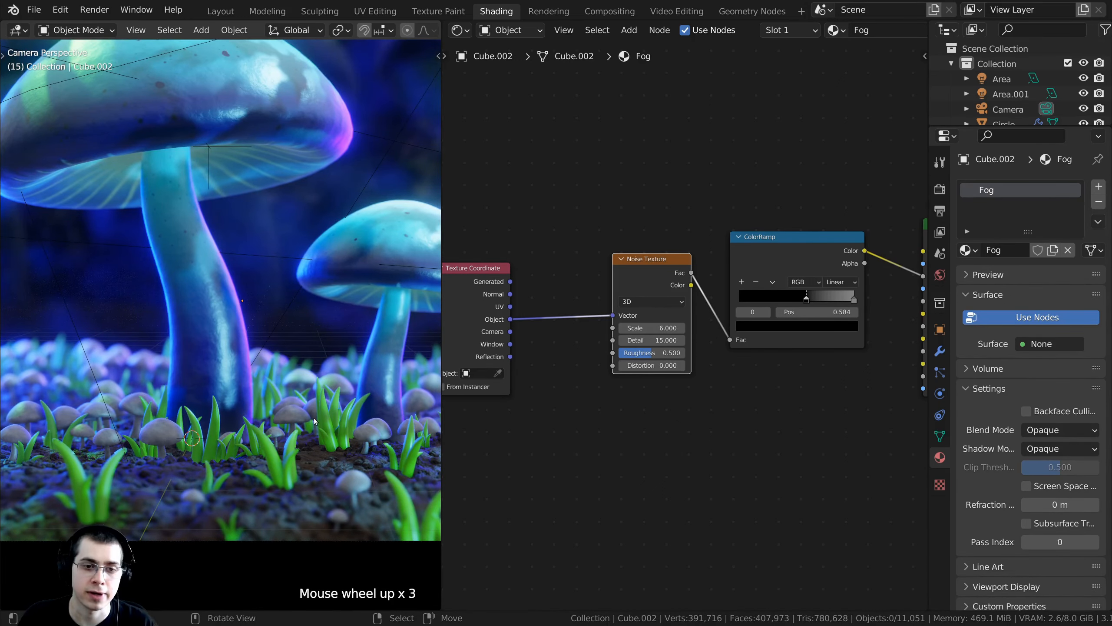
{"action": "scroll", "coordinate": [314, 430], "scroll_direction": "down", "scroll_amount": 2}
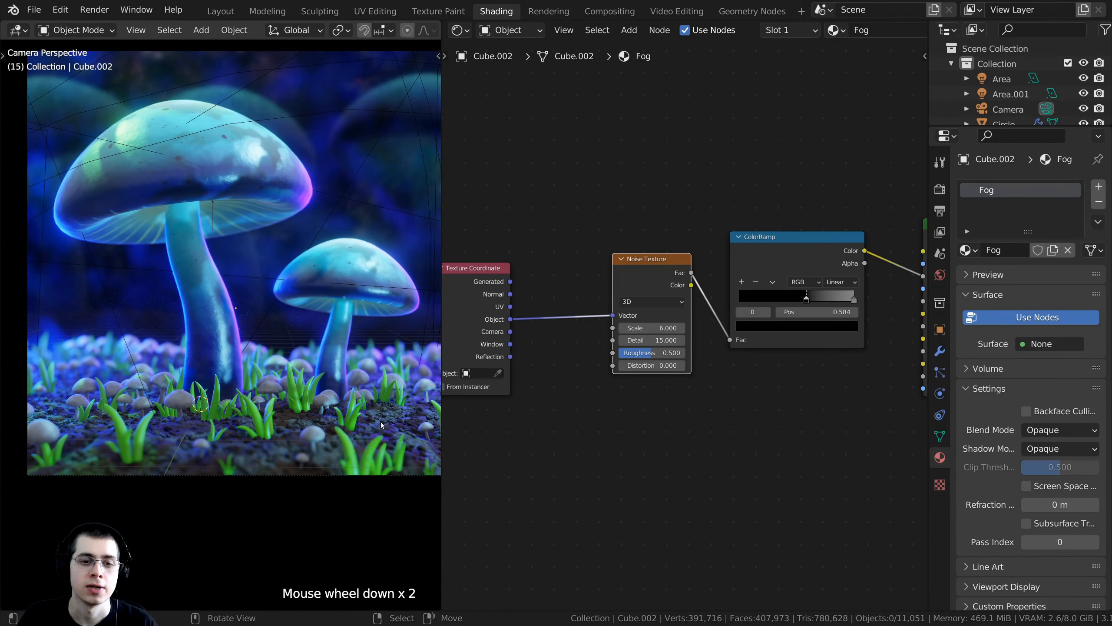
Set the current 3D viewport to solid shading and switch to the Layout workspace.
{"action": "key", "text": "z"}
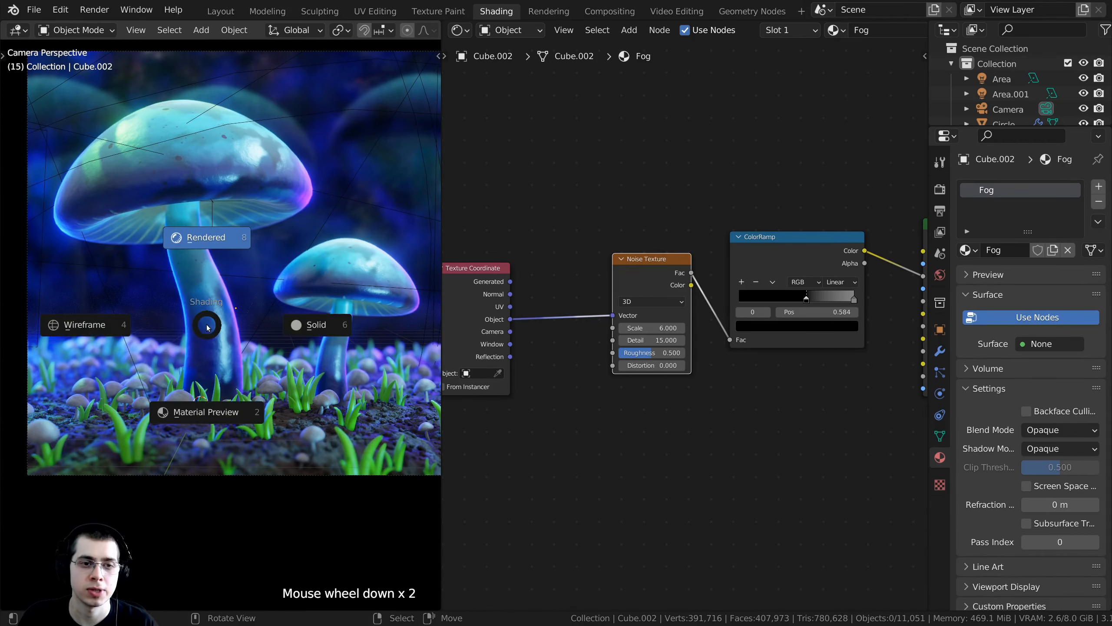
{"action": "left_click", "coordinate": [325, 327]}
{"action": "left_click", "coordinate": [221, 11]}
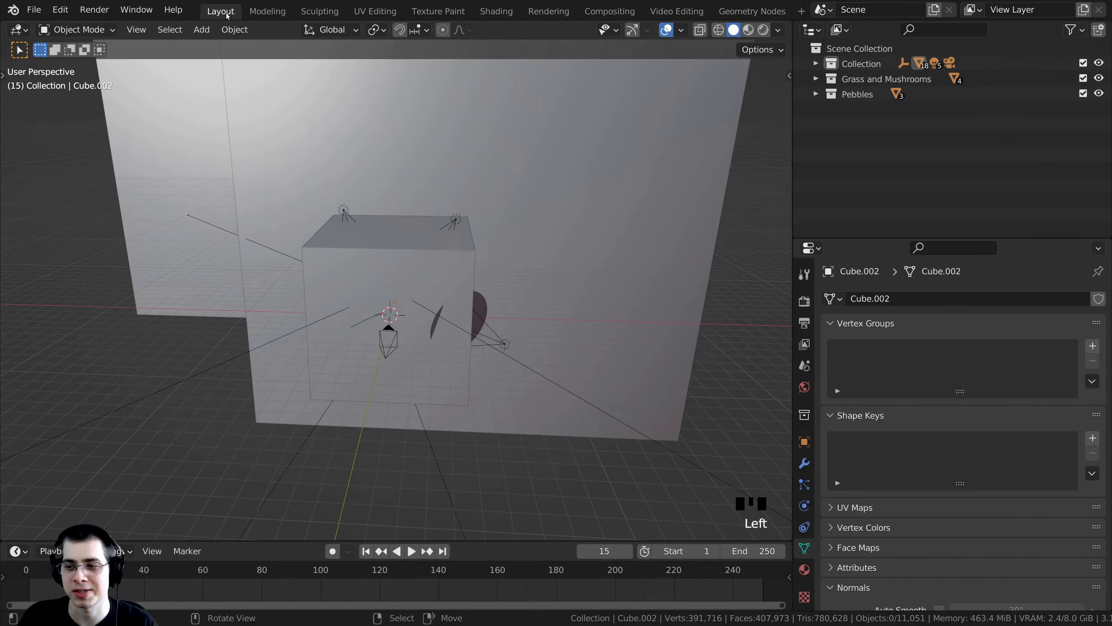
Scale both grass clumps beneath the ground down together to about 0.56 and apply their scale.
{"action": "middle_click_drag", "start_coordinate": [570, 375], "coordinate": [550, 329]}
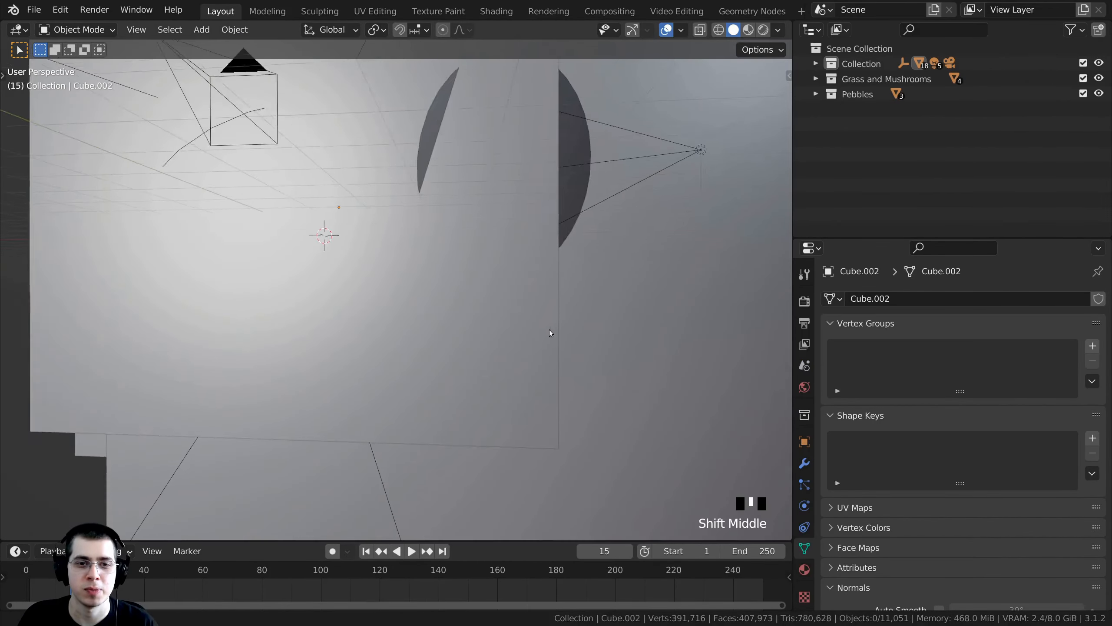
{"action": "scroll", "coordinate": [521, 401], "scroll_direction": "up", "scroll_amount": 2}
{"action": "scroll", "coordinate": [521, 401], "scroll_direction": "up", "scroll_amount": 4}
{"action": "middle_click_drag", "start_coordinate": [518, 422], "coordinate": [406, 340], "text": "shift"}
{"action": "scroll", "coordinate": [407, 339], "scroll_direction": "up", "scroll_amount": 2}
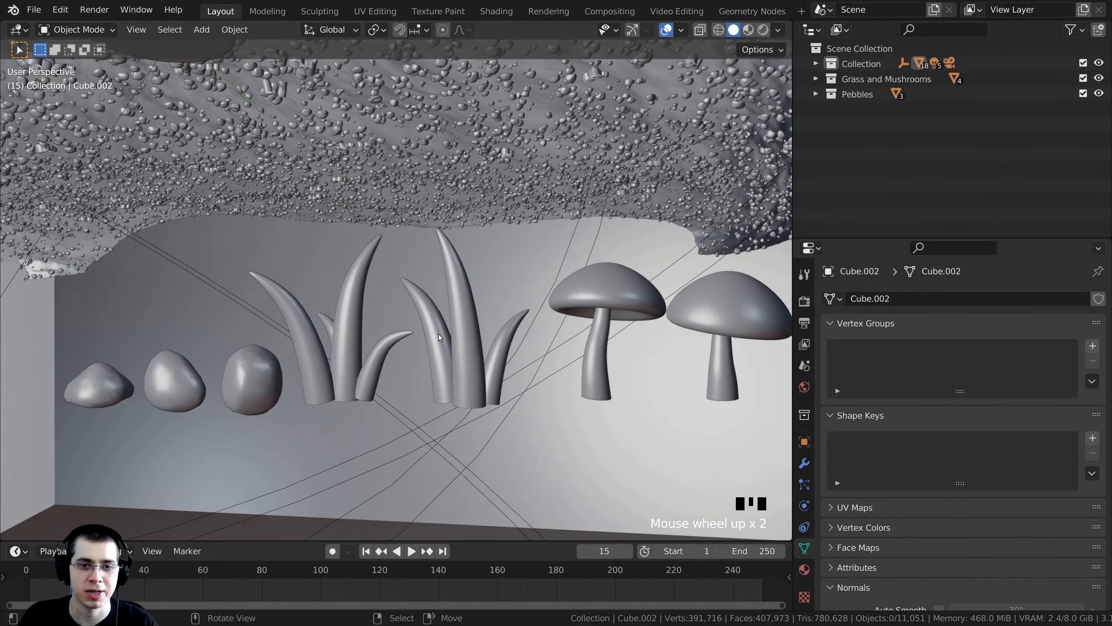
{"action": "right_click", "coordinate": [436, 335]}
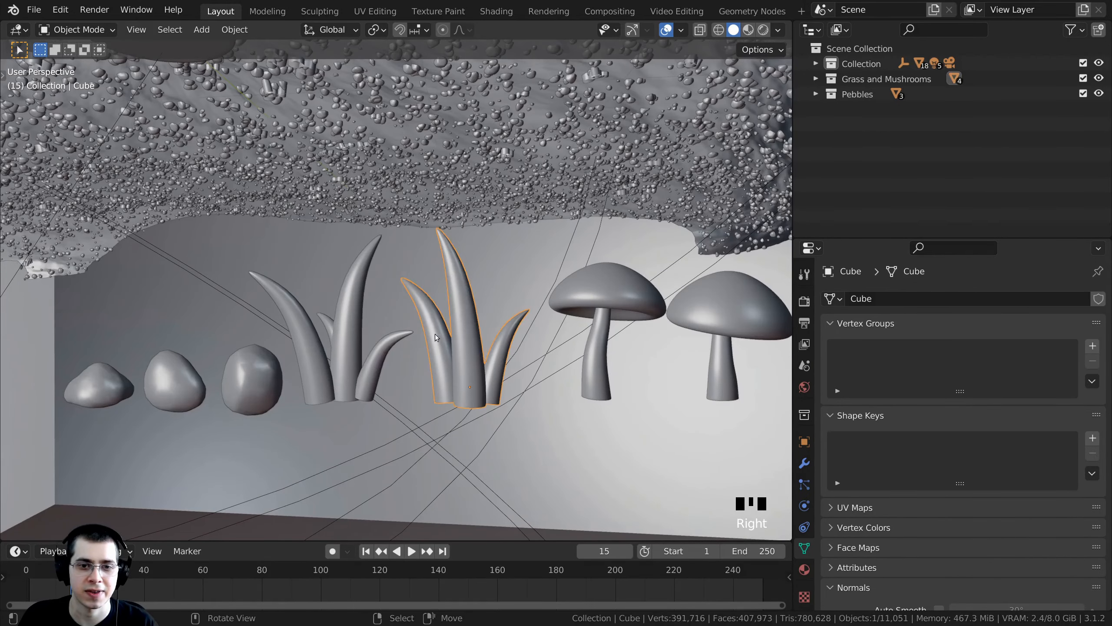
{"action": "right_click", "coordinate": [344, 337], "text": "shift"}
{"action": "scroll", "coordinate": [490, 349], "scroll_direction": "down", "scroll_amount": 1}
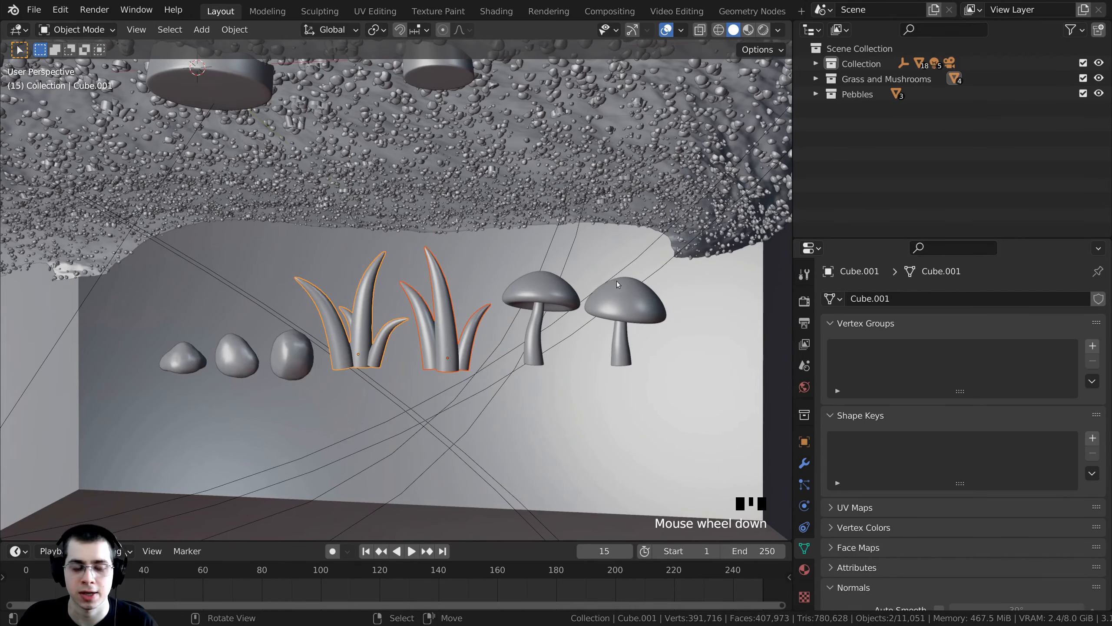
{"action": "key", "text": "s"}
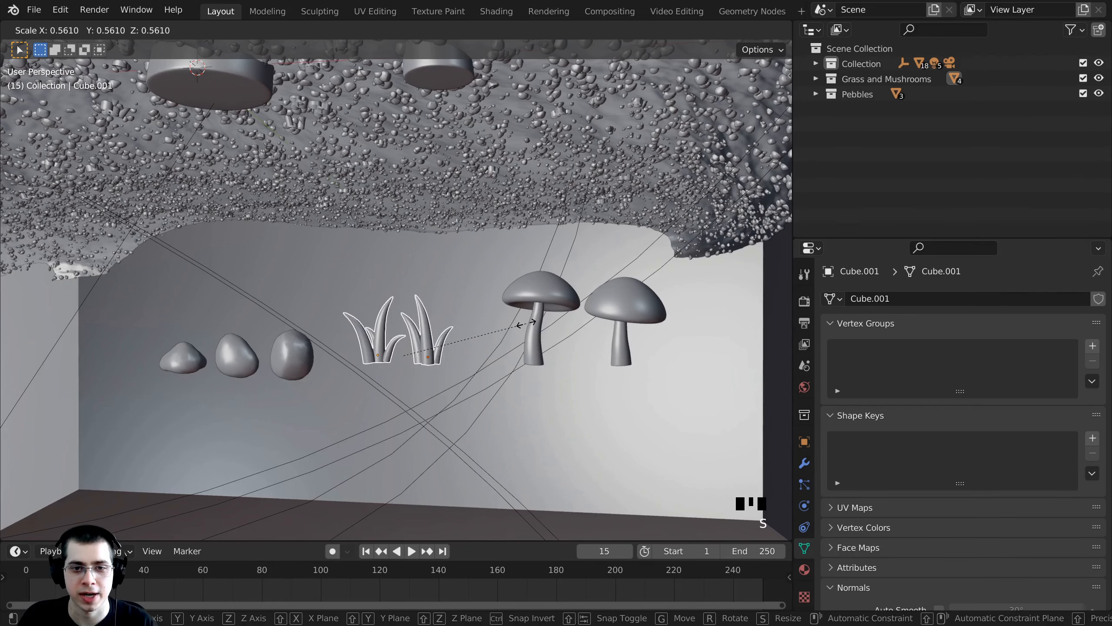
{"action": "left_click", "coordinate": [526, 324]}
{"action": "key", "text": "ctrl+a"}
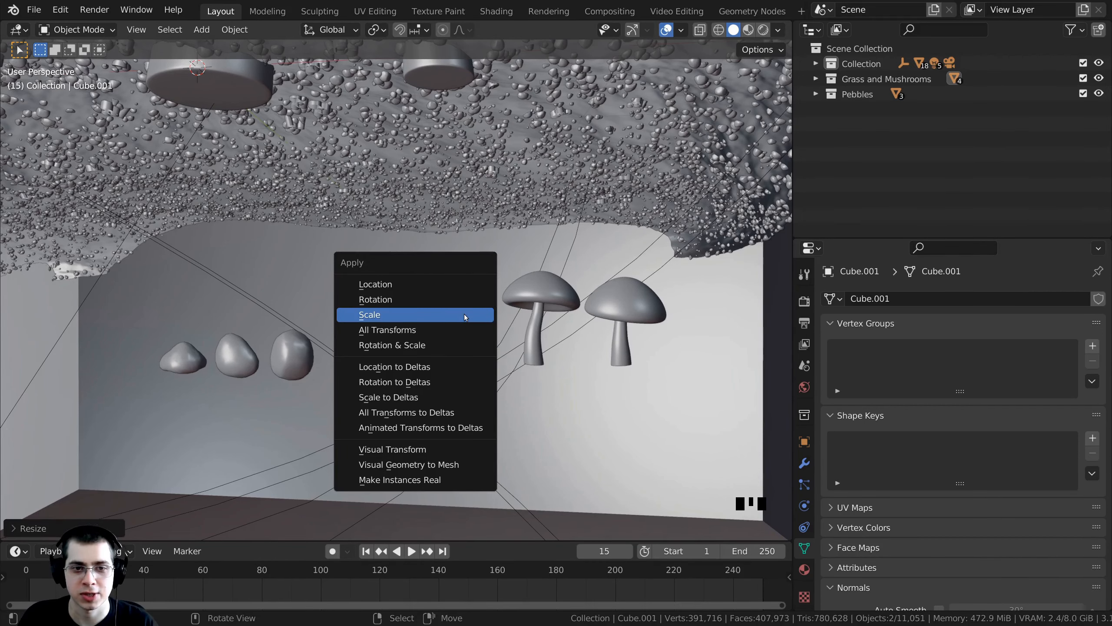
{"action": "left_click", "coordinate": [395, 316]}
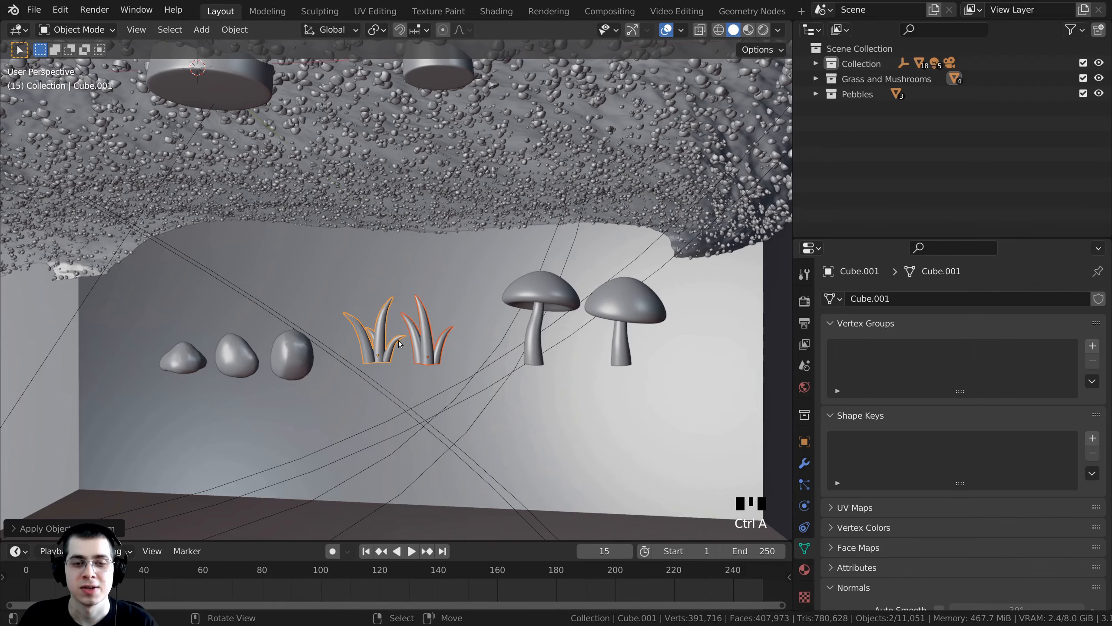
Show the camera view in rendered shading and check the size of the scattered grass around the mushrooms.
{"action": "key", "text": "KP_0"}
{"action": "key", "text": "z"}
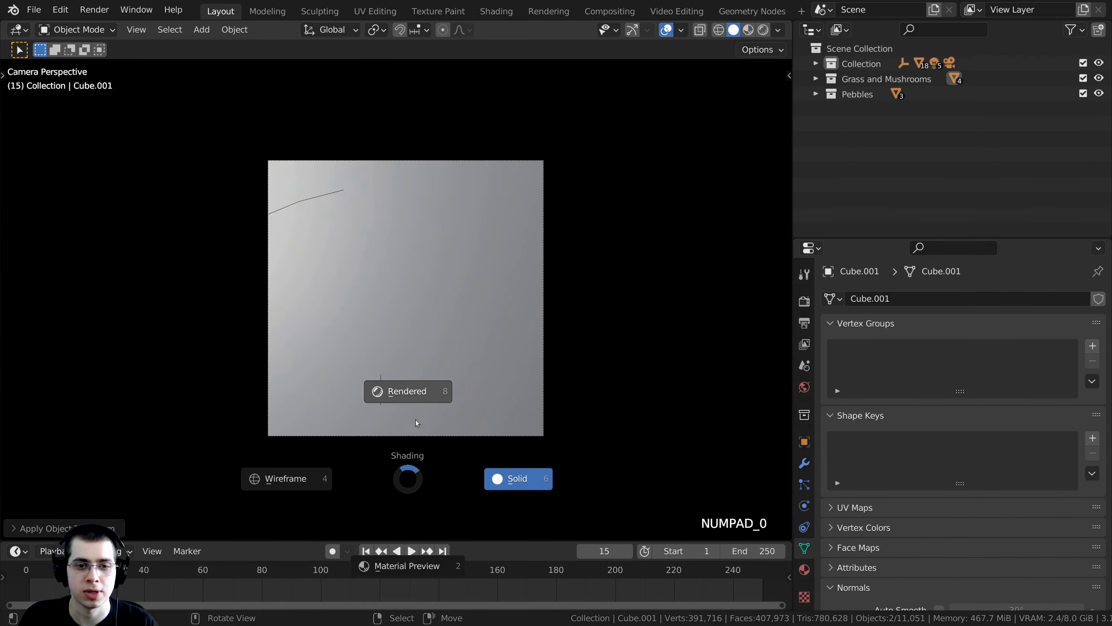
{"action": "left_click", "coordinate": [417, 384]}
{"action": "scroll", "coordinate": [416, 384], "scroll_direction": "up", "scroll_amount": 5}
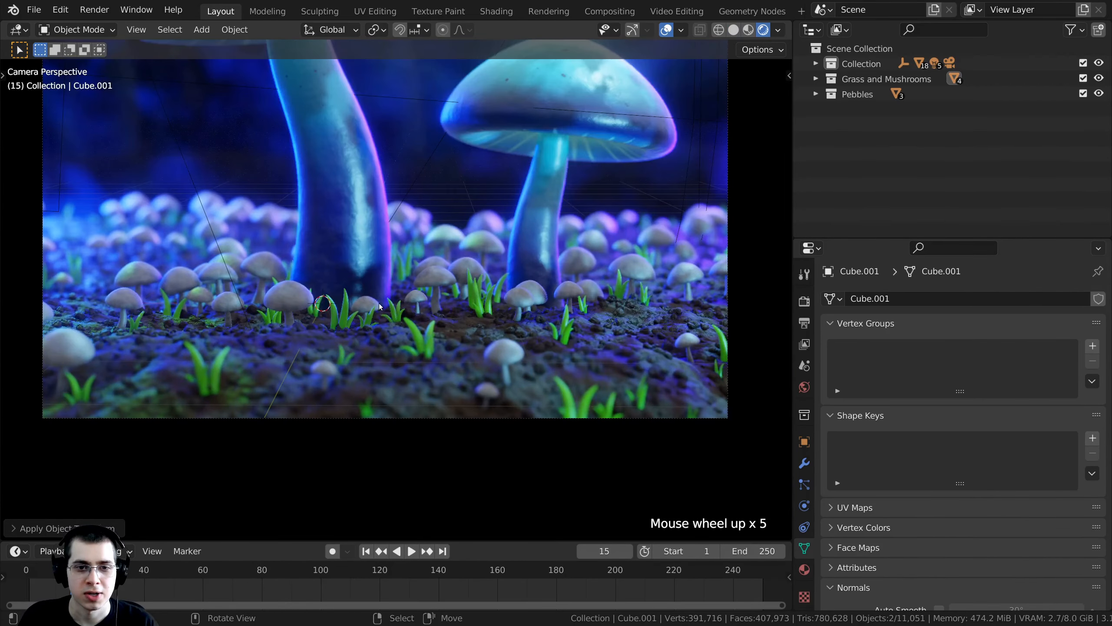
{"action": "middle_click_drag", "start_coordinate": [315, 289], "coordinate": [324, 313], "text": "shift"}
{"action": "scroll", "coordinate": [367, 387], "scroll_direction": "down", "scroll_amount": 2}
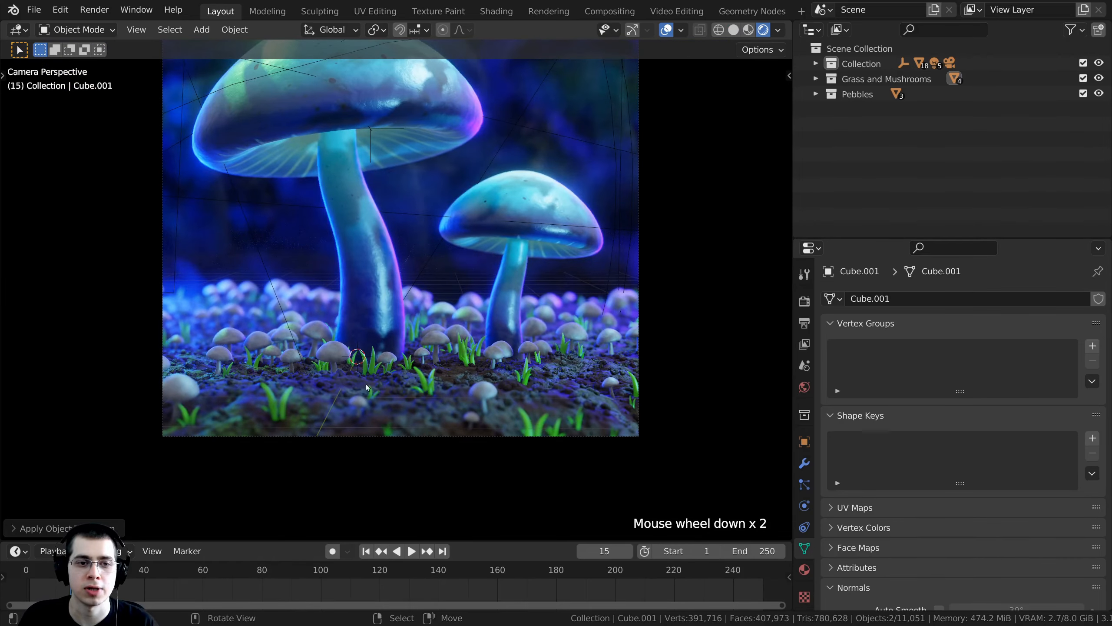
Return to solid shading, scale both grass clumps up by about 1.23 and apply their scale, saving the file along the way.
{"action": "key", "text": "z"}
{"action": "left_click", "coordinate": [510, 376]}
{"action": "mouse_move", "coordinate": [540, 405]}
{"action": "middle_mouse_down"}
{"action": "mouse_move", "coordinate": [517, 325]}
{"action": "mouse_move", "coordinate": [533, 324]}
{"action": "middle_mouse_up"}
{"action": "key", "text": "KP_Decimal"}
{"action": "scroll", "coordinate": [533, 324], "scroll_direction": "down", "scroll_amount": 1}
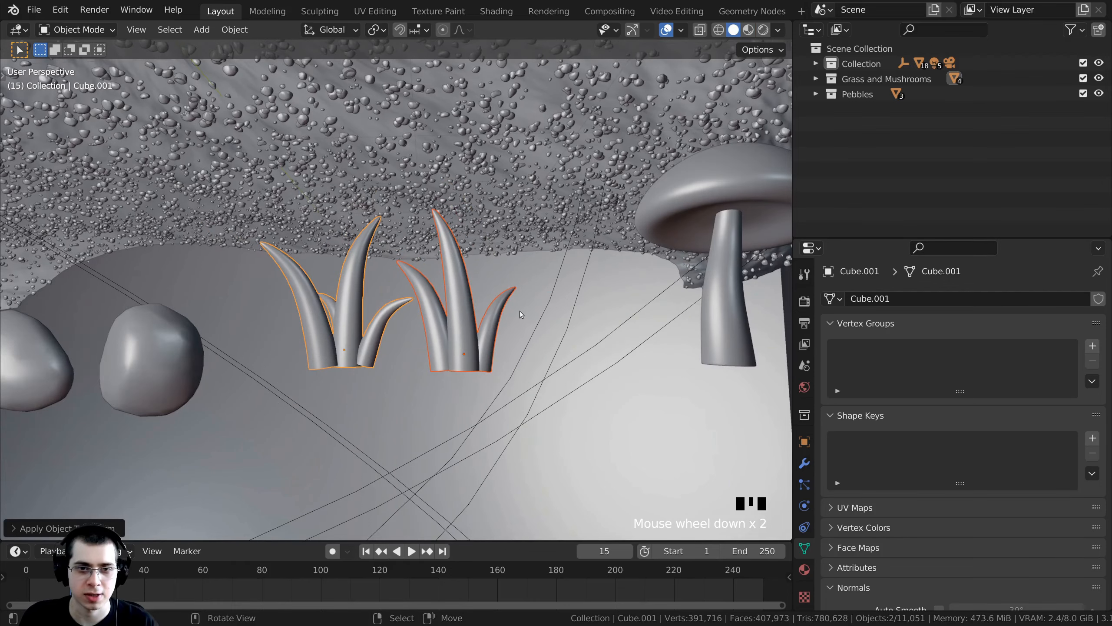
{"action": "key", "text": "s"}
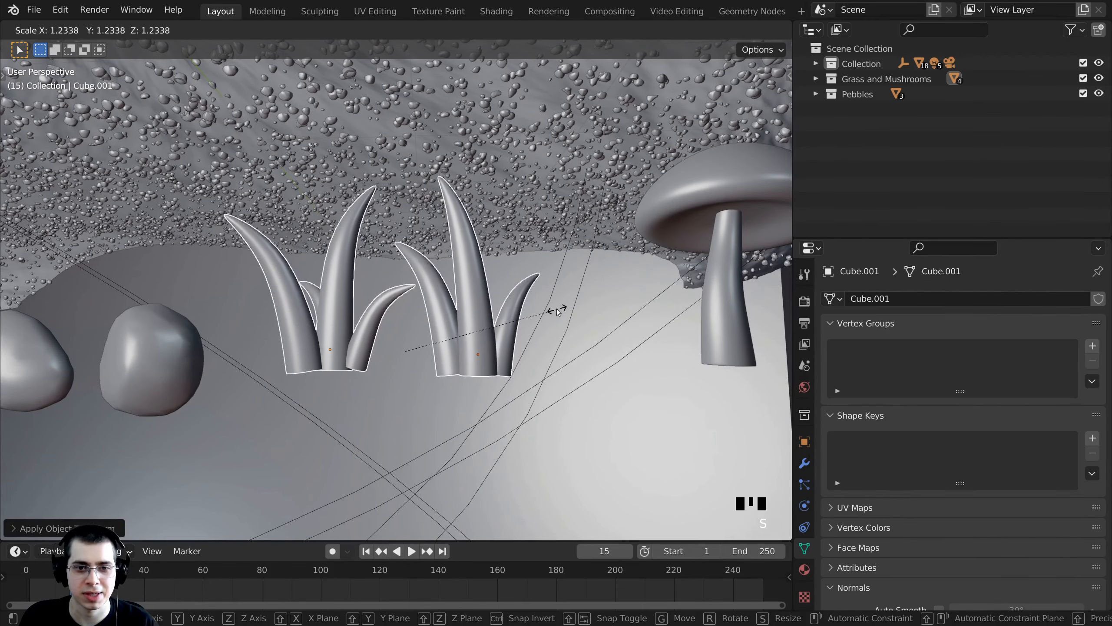
{"action": "left_click", "coordinate": [556, 310]}
{"action": "key", "text": "ctrl+s"}
{"action": "key", "text": "ctrl+a"}
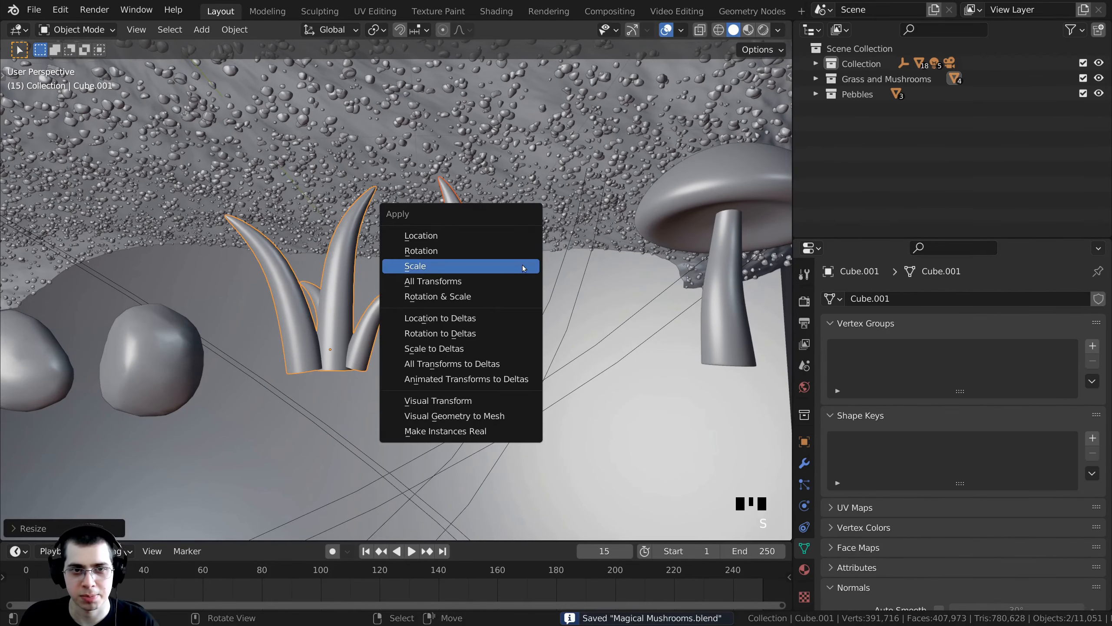
{"action": "left_click", "coordinate": [524, 268]}
Show the rendered camera view again and examine the enlarged grass and the overall mushroom composition.
{"action": "key", "text": "KP_0"}
{"action": "key", "text": "z"}
{"action": "left_click", "coordinate": [435, 323]}
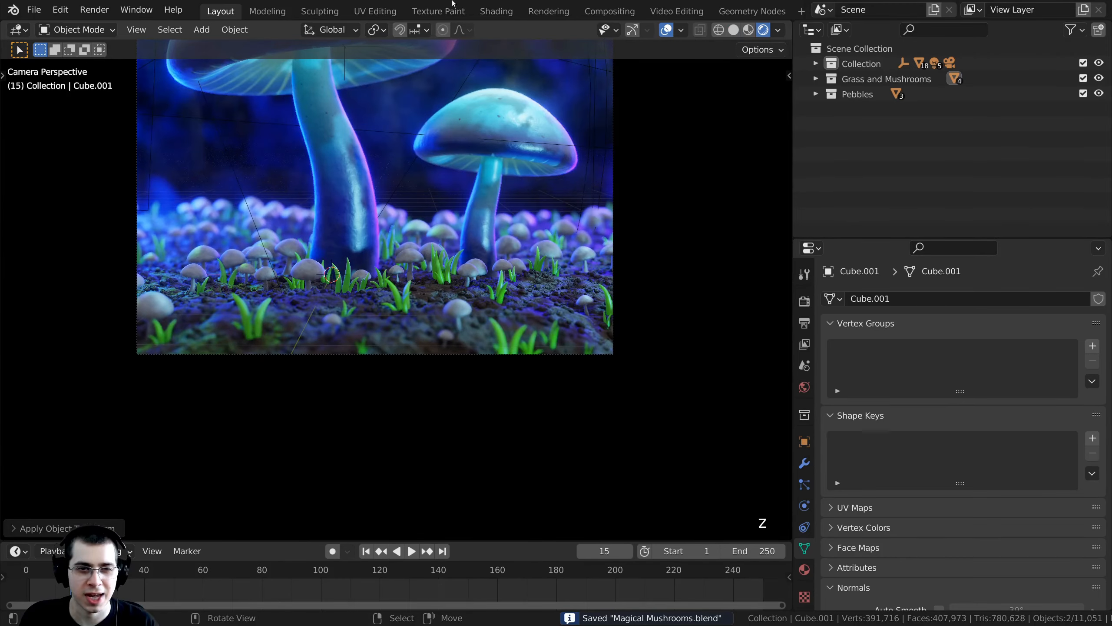
{"action": "middle_click_drag", "start_coordinate": [490, 255], "coordinate": [375, 341], "text": "shift"}
{"action": "scroll", "coordinate": [386, 173], "scroll_direction": "up", "scroll_amount": 1}
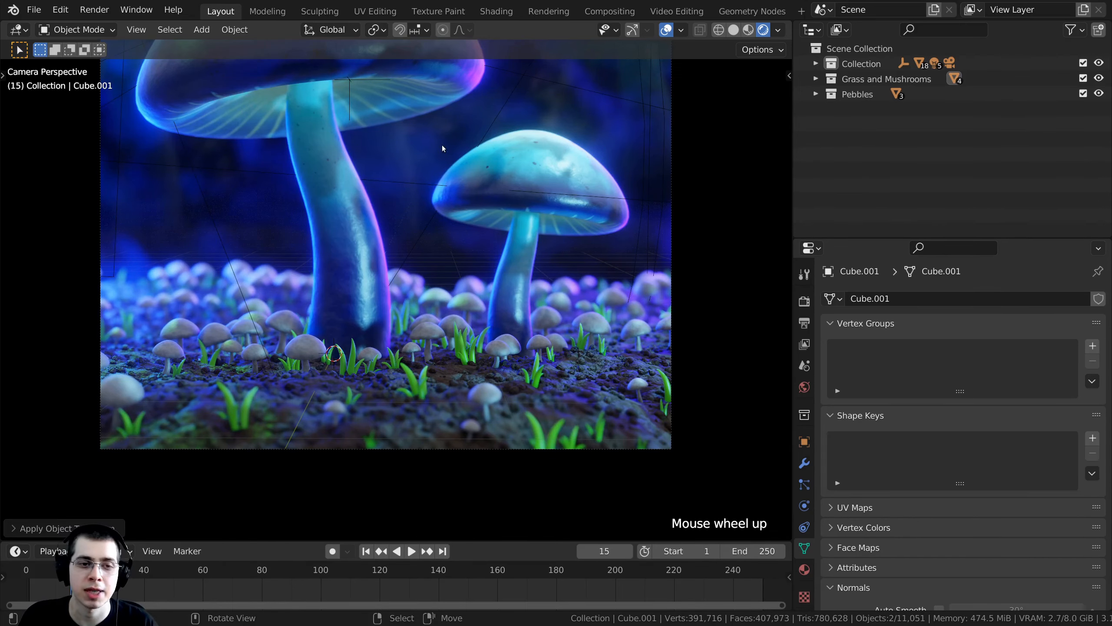
{"action": "middle_click_drag", "start_coordinate": [498, 43], "coordinate": [324, 363], "text": "shift"}
{"action": "scroll", "coordinate": [321, 369], "scroll_direction": "down", "scroll_amount": 1}
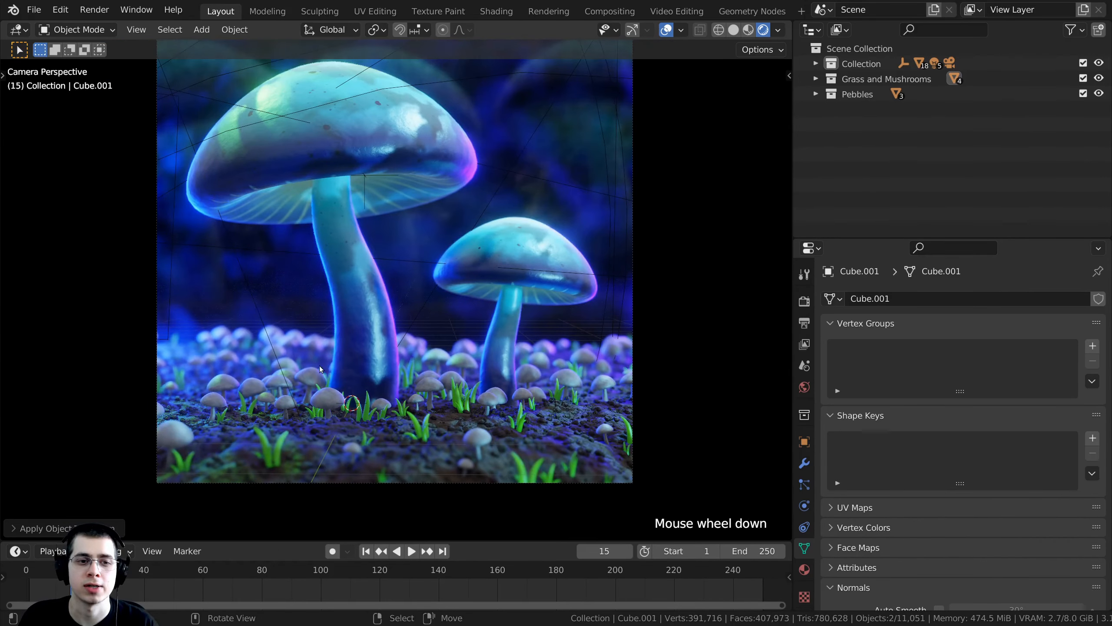
Switch to the Shading workspace and display its camera view in rendered shading.
{"action": "left_click", "coordinate": [505, 16]}
{"action": "scroll", "coordinate": [312, 289], "scroll_direction": "down", "scroll_amount": 3}
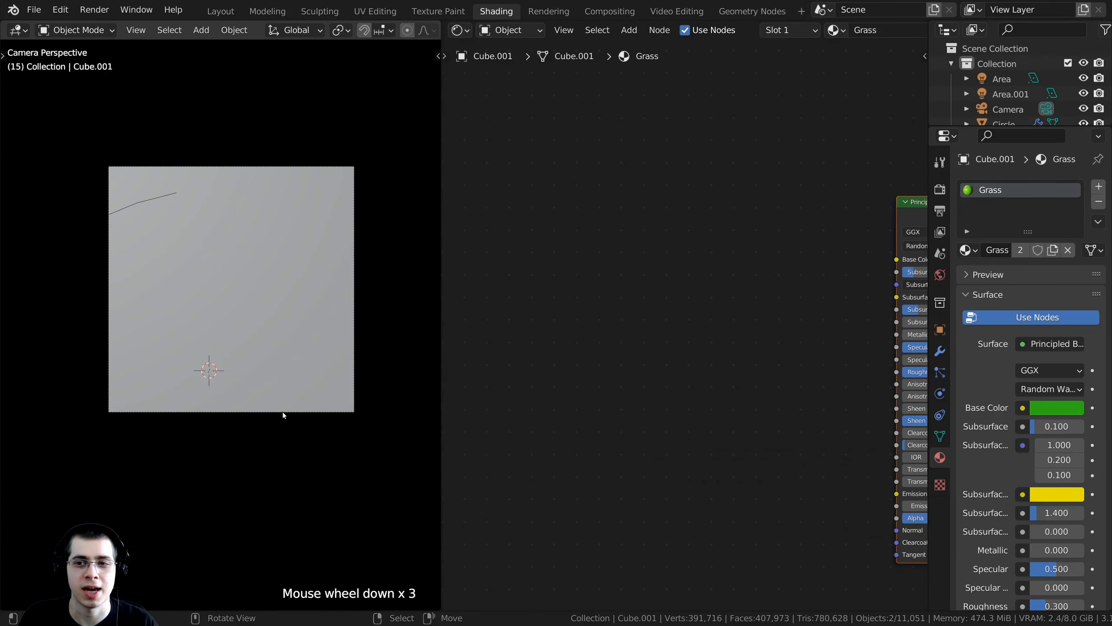
{"action": "key", "text": "z"}
{"action": "left_click", "coordinate": [393, 304]}
Darken the Grass material's Base Color to a deeper green and its Subsurface Color to a dark olive yellow, about hex 7A7600.
{"action": "middle_click_drag", "start_coordinate": [792, 287], "coordinate": [531, 278]}
{"action": "scroll", "coordinate": [752, 323], "scroll_direction": "up", "scroll_amount": 5}
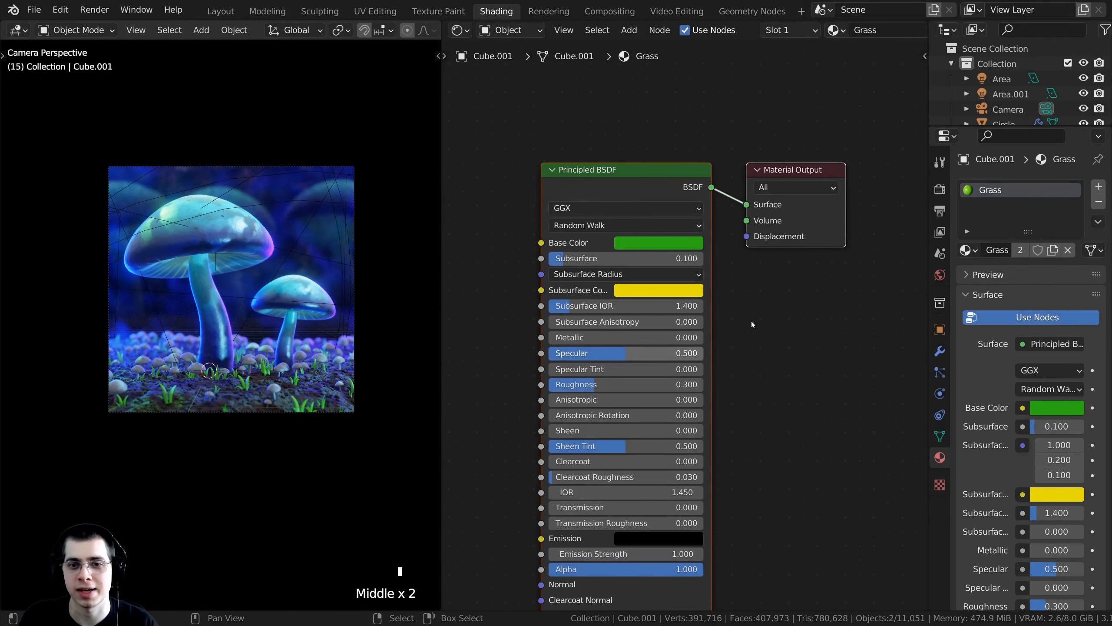
{"action": "middle_click_drag", "start_coordinate": [753, 322], "coordinate": [782, 342]}
{"action": "scroll", "coordinate": [313, 334], "scroll_direction": "up", "scroll_amount": 4}
{"action": "middle_click_drag", "start_coordinate": [696, 219], "coordinate": [690, 213]}
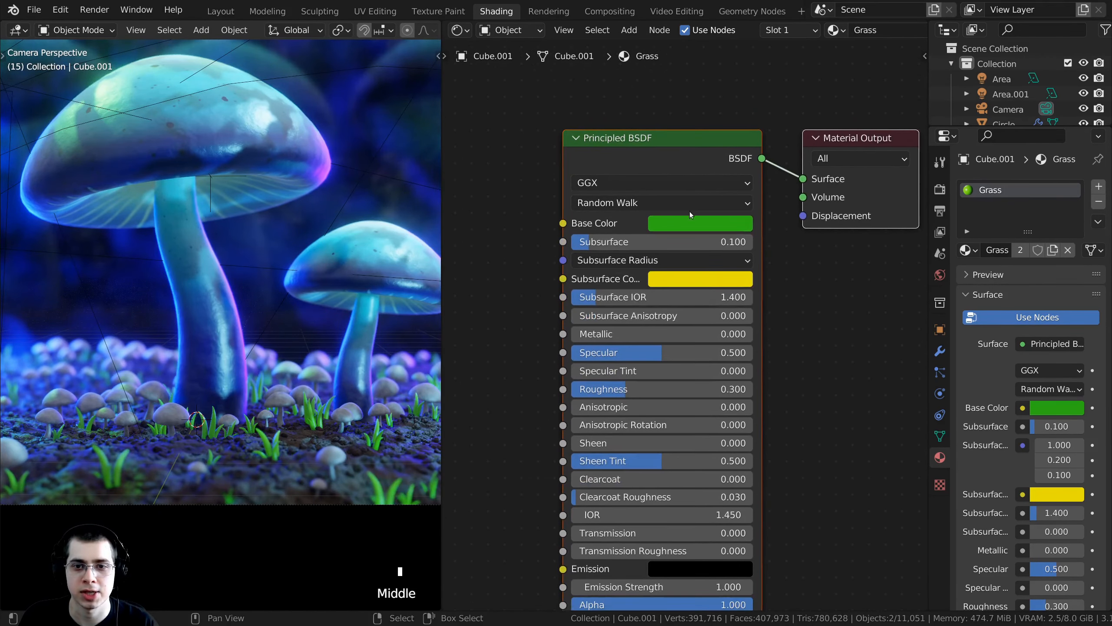
{"action": "left_click", "coordinate": [696, 222]}
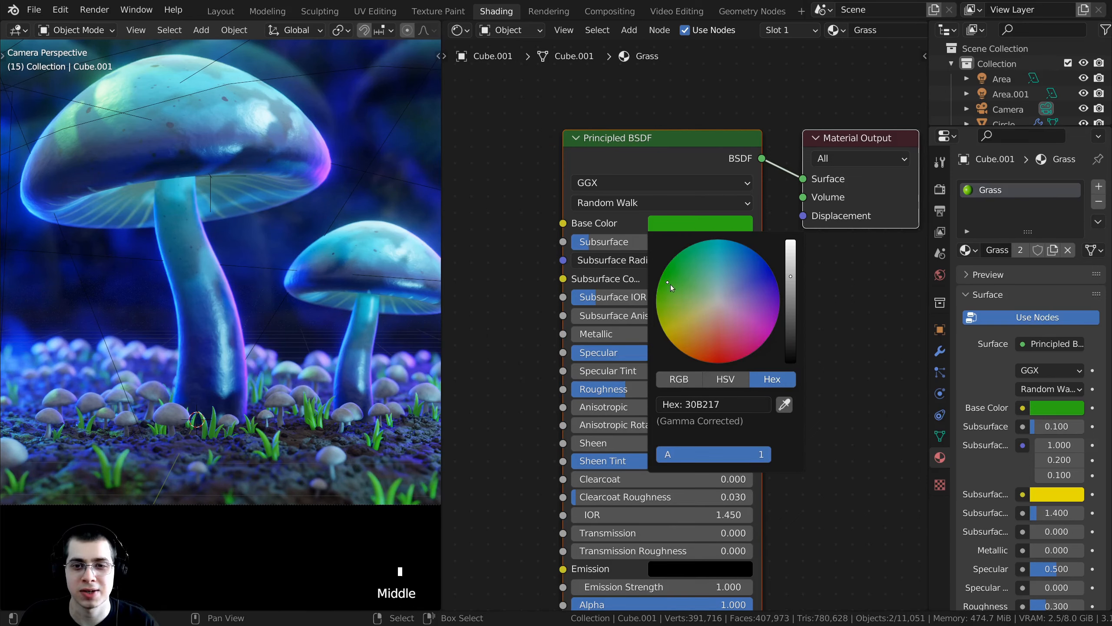
{"action": "left_click_drag", "start_coordinate": [790, 276], "coordinate": [790, 297]}
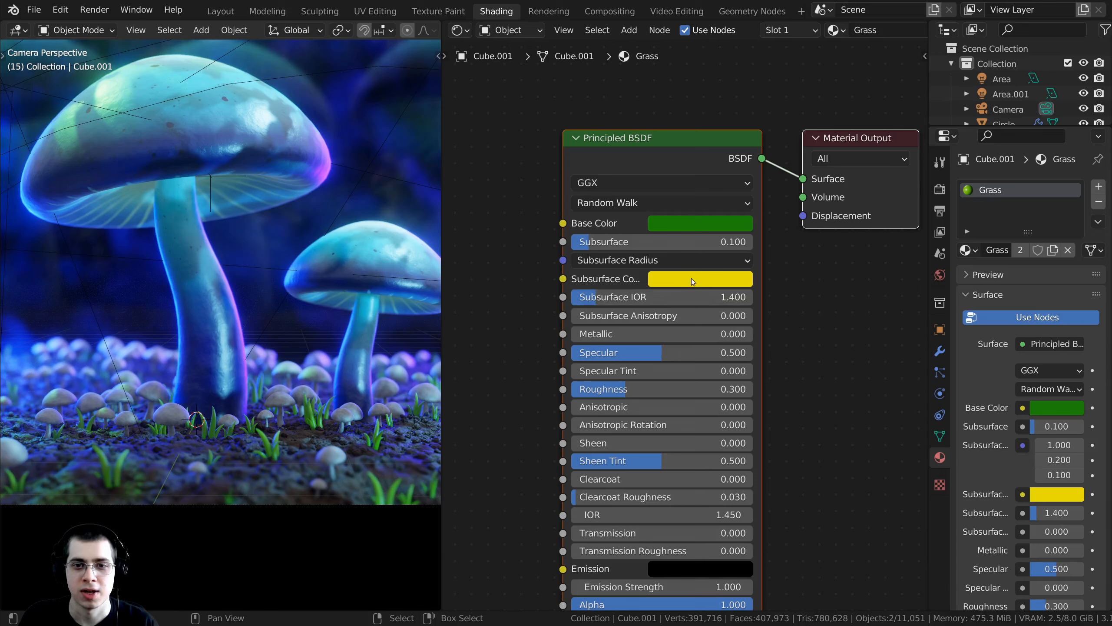
{"action": "left_click", "coordinate": [693, 281]}
{"action": "left_click_drag", "start_coordinate": [790, 50], "coordinate": [790, 104]}
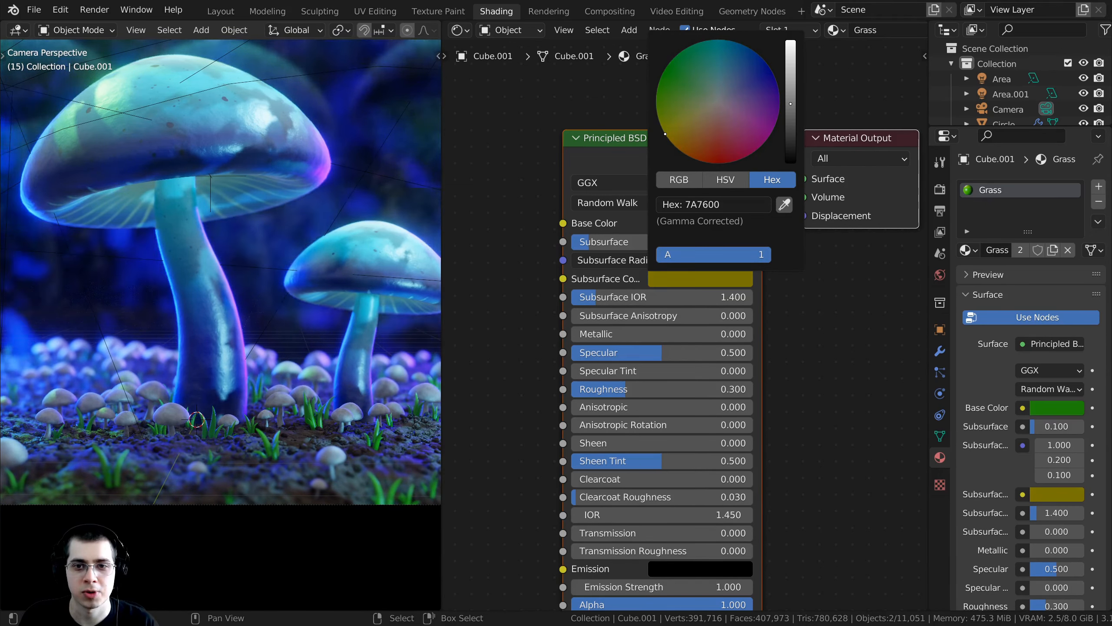
Examine the recolored grass and the whole scene from an orbited view and through the camera.
{"action": "middle_click_drag", "start_coordinate": [203, 411], "coordinate": [282, 437], "text": "shift"}
{"action": "scroll", "coordinate": [294, 380], "scroll_direction": "up", "scroll_amount": 2}
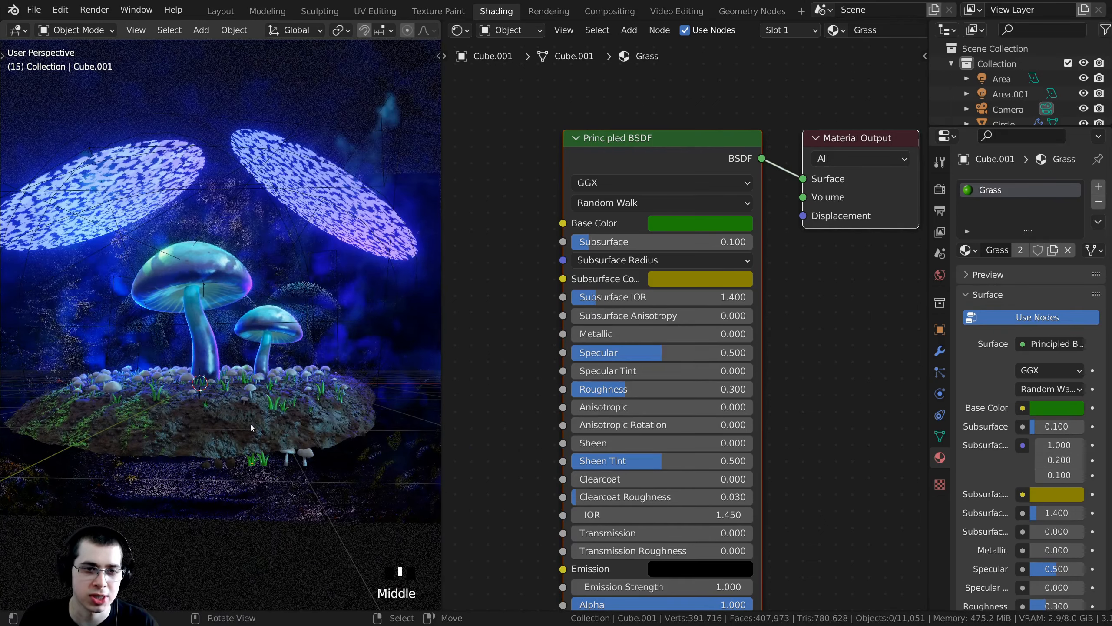
{"action": "key", "text": "KP_0"}
{"action": "left_click", "coordinate": [193, 350]}
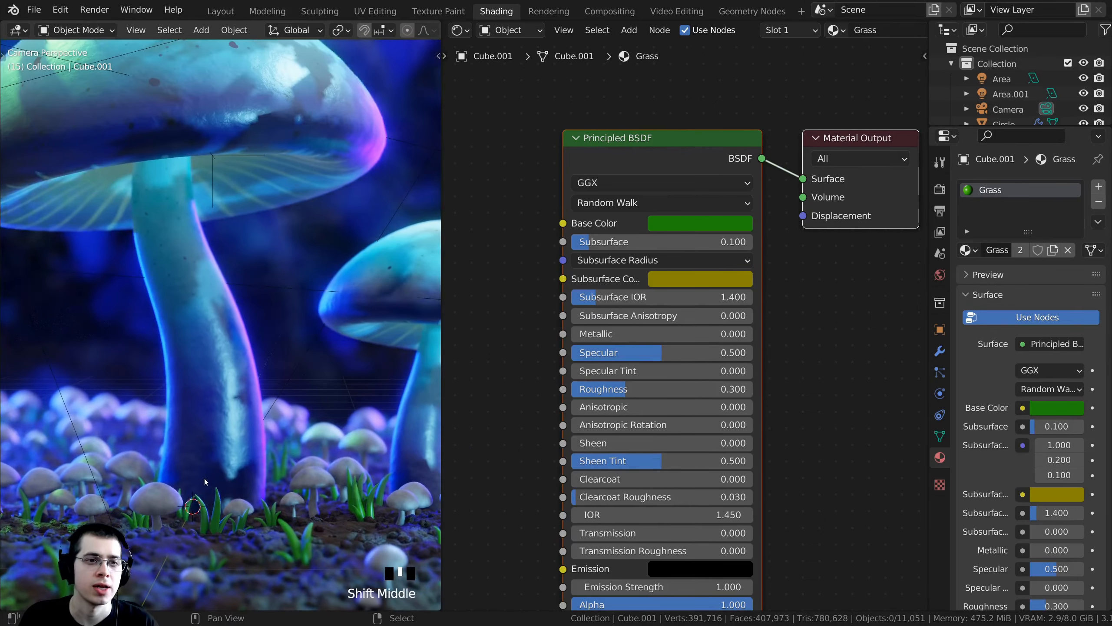
{"action": "scroll", "coordinate": [282, 436], "scroll_direction": "down", "scroll_amount": 3}
{"action": "middle_click_drag", "start_coordinate": [147, 368], "coordinate": [257, 409], "text": "shift"}
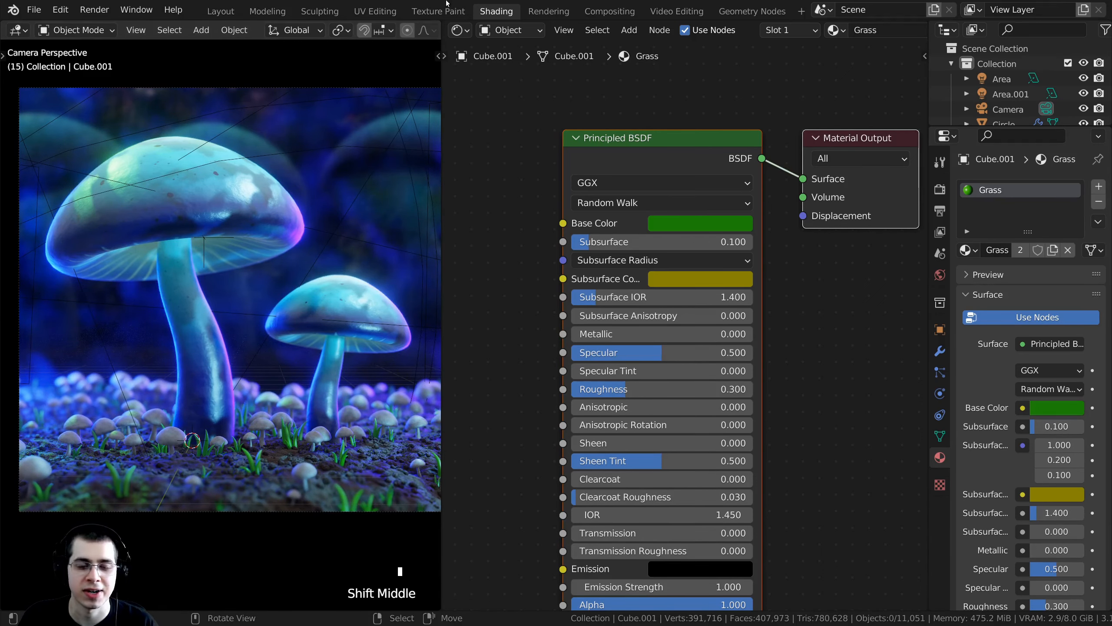
{"action": "middle_click_drag", "start_coordinate": [280, 324], "coordinate": [283, 341], "text": "shift"}
{"action": "scroll", "coordinate": [718, 462], "scroll_direction": "down", "scroll_amount": 2}
Open the Bloom options in the render settings and widen the properties area to read them fully.
{"action": "middle_click_drag", "start_coordinate": [718, 462], "coordinate": [722, 427]}
{"action": "left_click", "coordinate": [938, 193]}
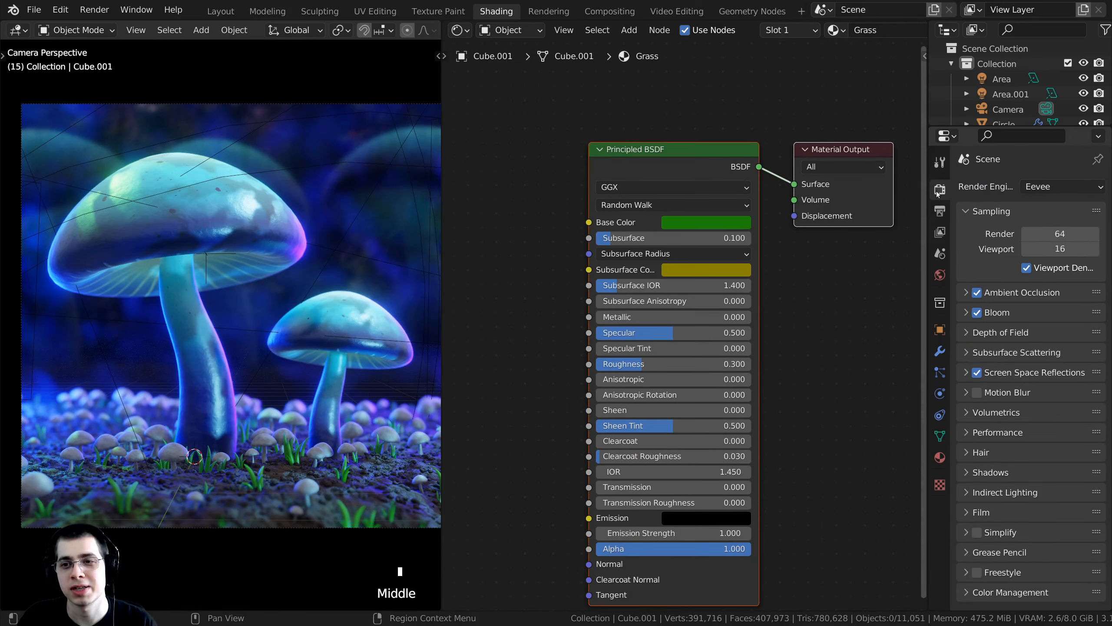
{"action": "left_click", "coordinate": [965, 312]}
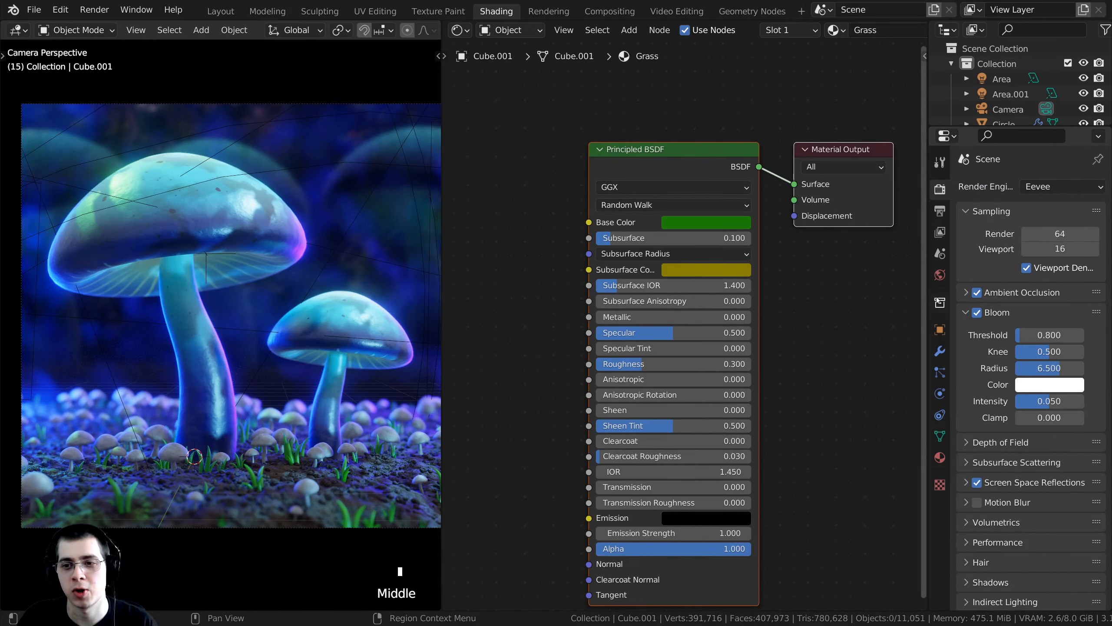
{"action": "left_click_drag", "start_coordinate": [927, 289], "coordinate": [798, 289]}
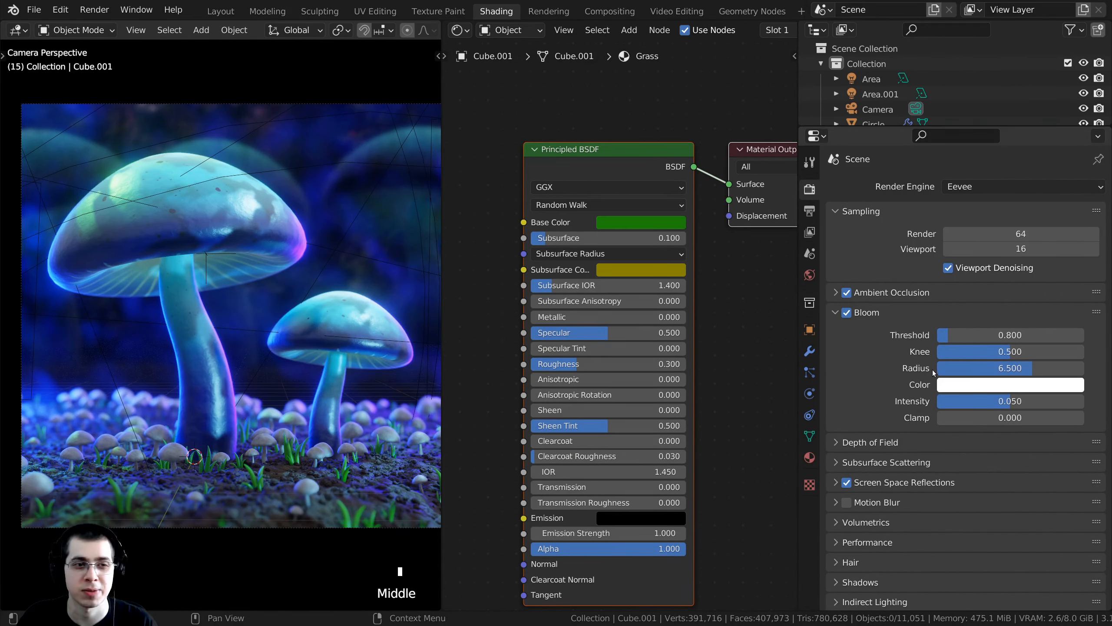
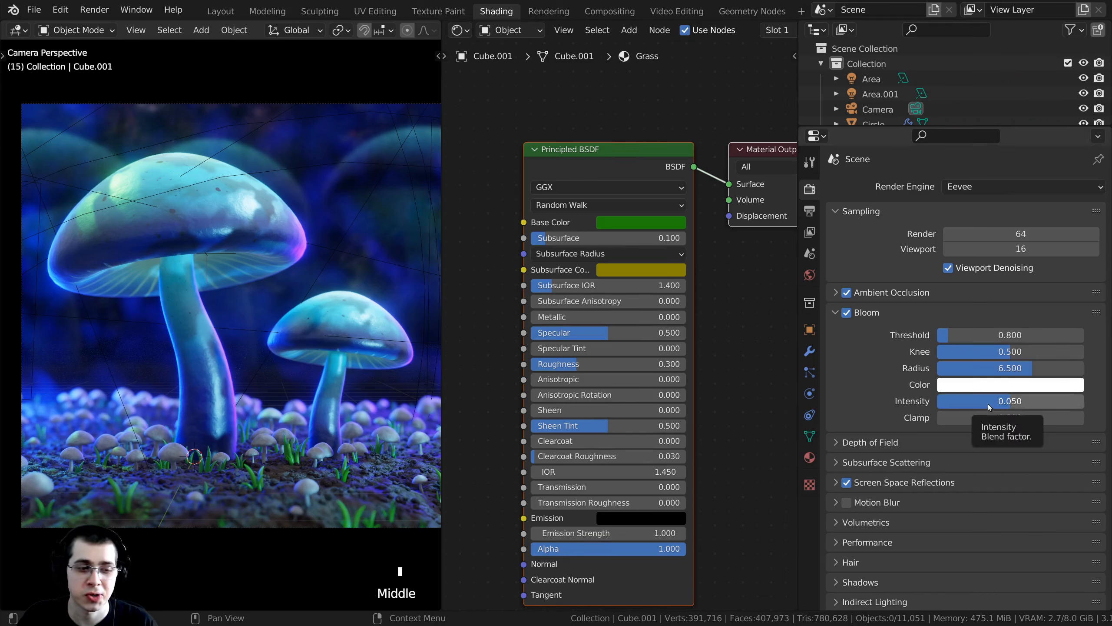
Try progressively stronger Bloom intensities of 0.1, 0.2 and 0.3.
{"action": "left_click_drag", "start_coordinate": [989, 407], "coordinate": [1064, 408]}
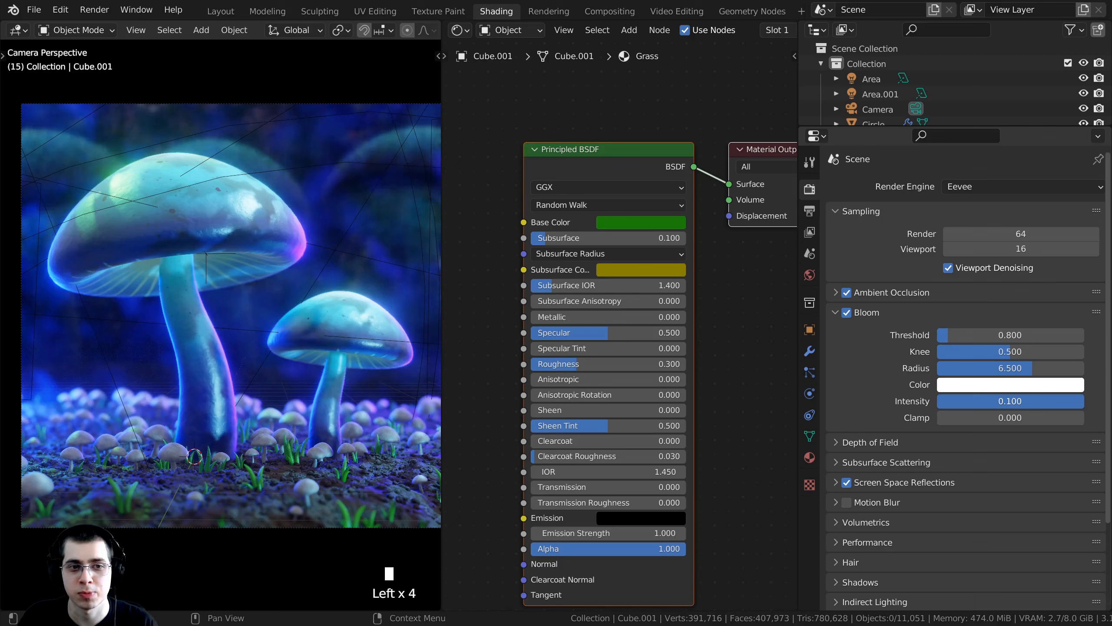
{"action": "left_click", "coordinate": [988, 402]}
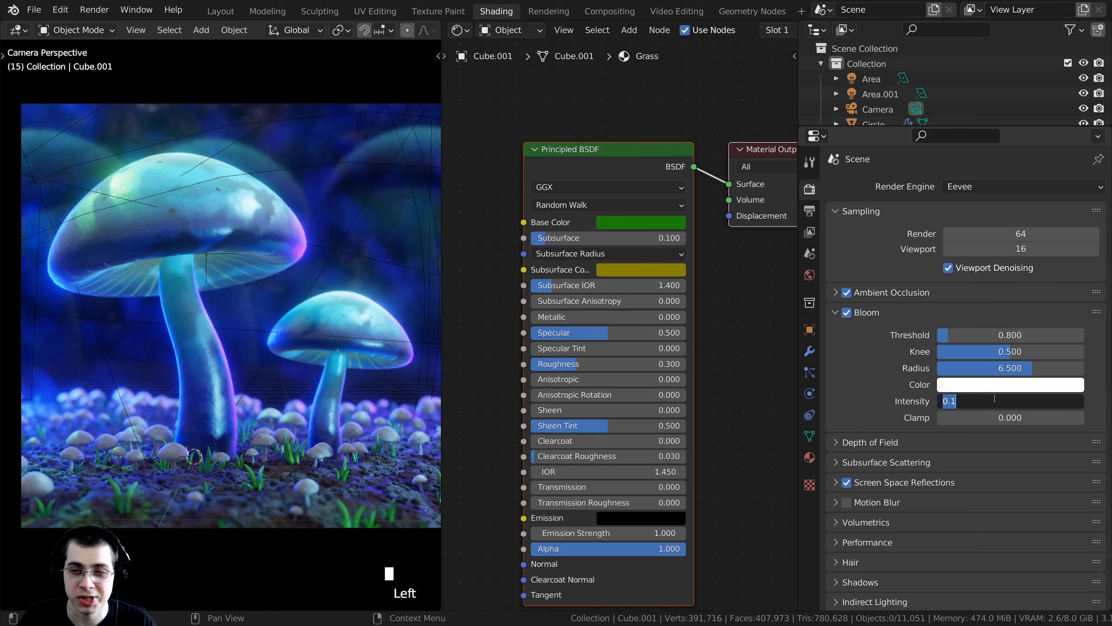
{"action": "type", "text": "."}
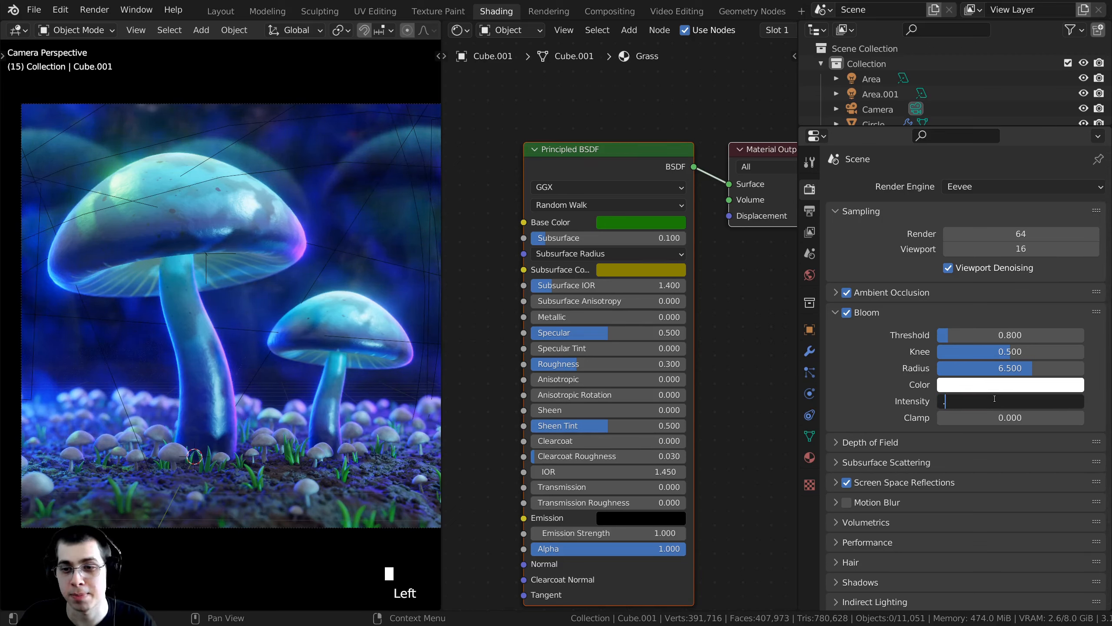
{"action": "type", "text": "2"}
{"action": "key", "text": "Return"}
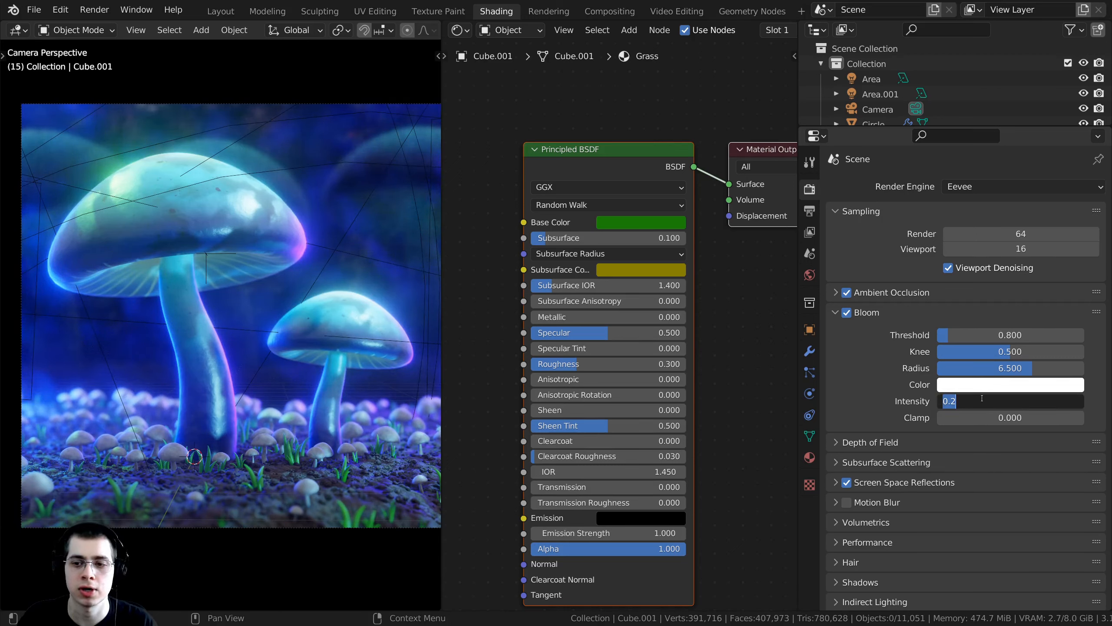
{"action": "type", "text": "0.3"}
{"action": "key", "text": "Return"}
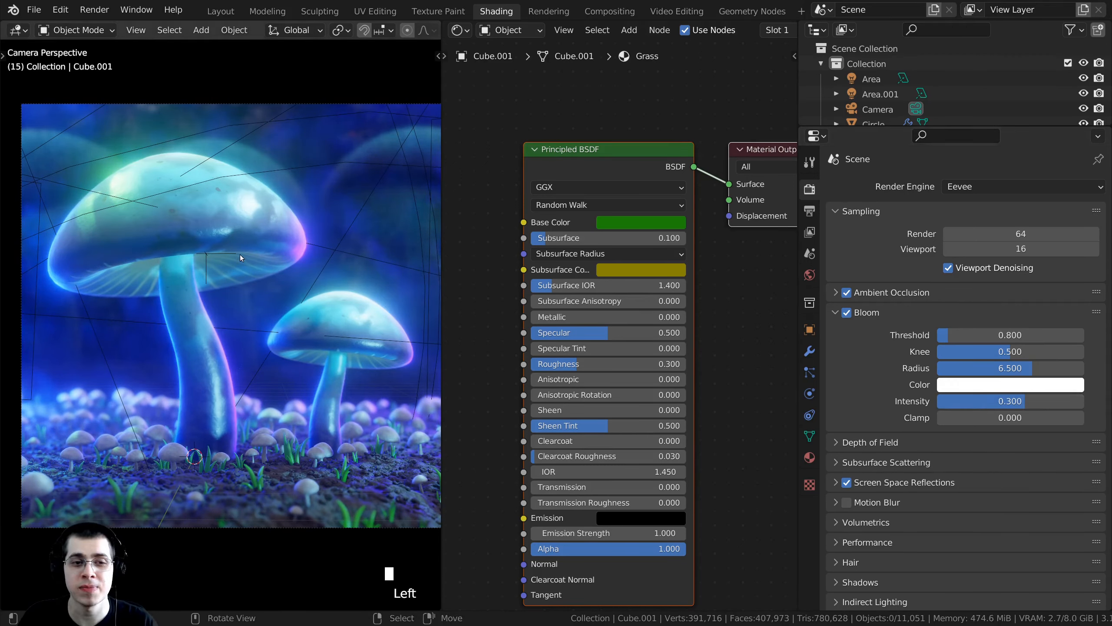
Reduce the Bloom radius to about 5.356 and tint the Bloom color light pink, hex F899FF.
{"action": "left_click_drag", "start_coordinate": [1012, 370], "coordinate": [995, 370]}
{"action": "middle_click_drag", "start_coordinate": [280, 316], "coordinate": [386, 355], "text": "shift"}
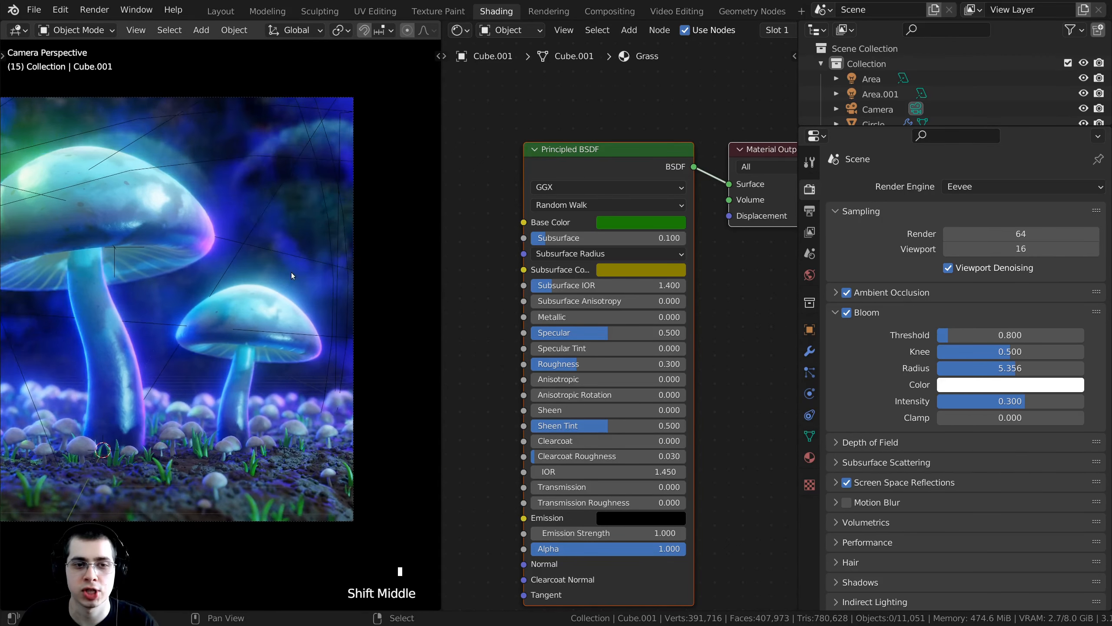
{"action": "scroll", "coordinate": [387, 356], "scroll_direction": "up", "scroll_amount": 2}
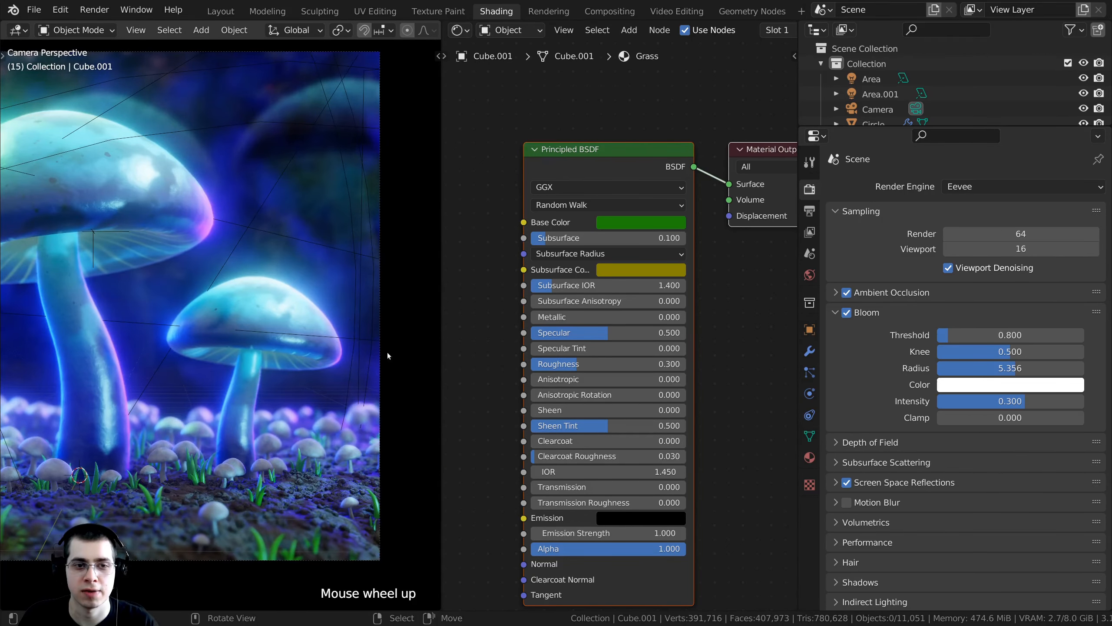
{"action": "left_click", "coordinate": [970, 389]}
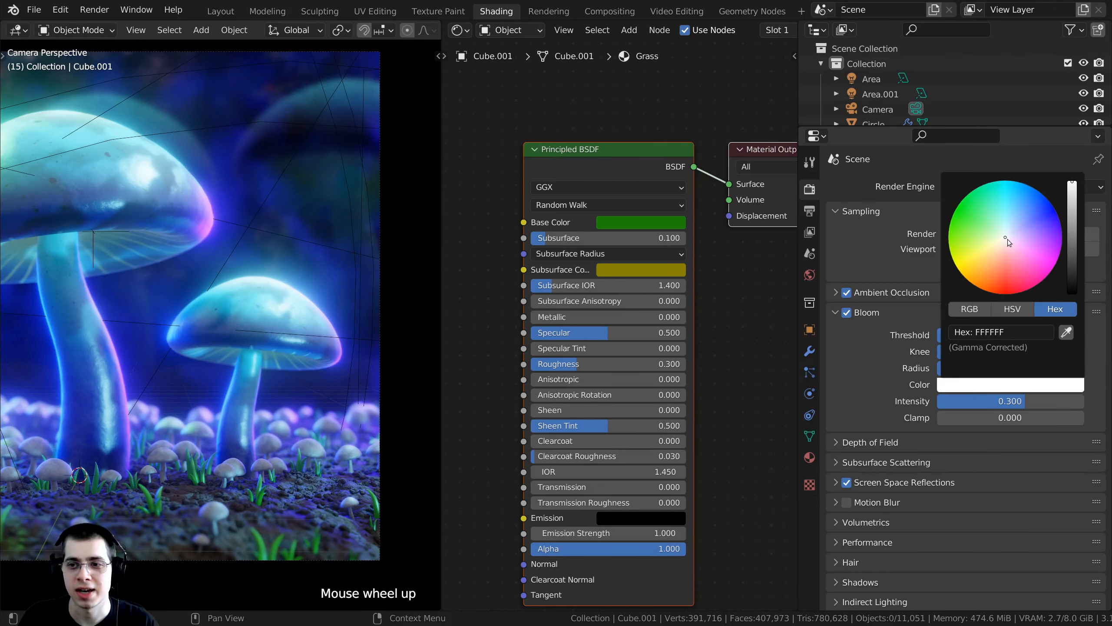
{"action": "left_click_drag", "start_coordinate": [1008, 239], "coordinate": [1024, 247]}
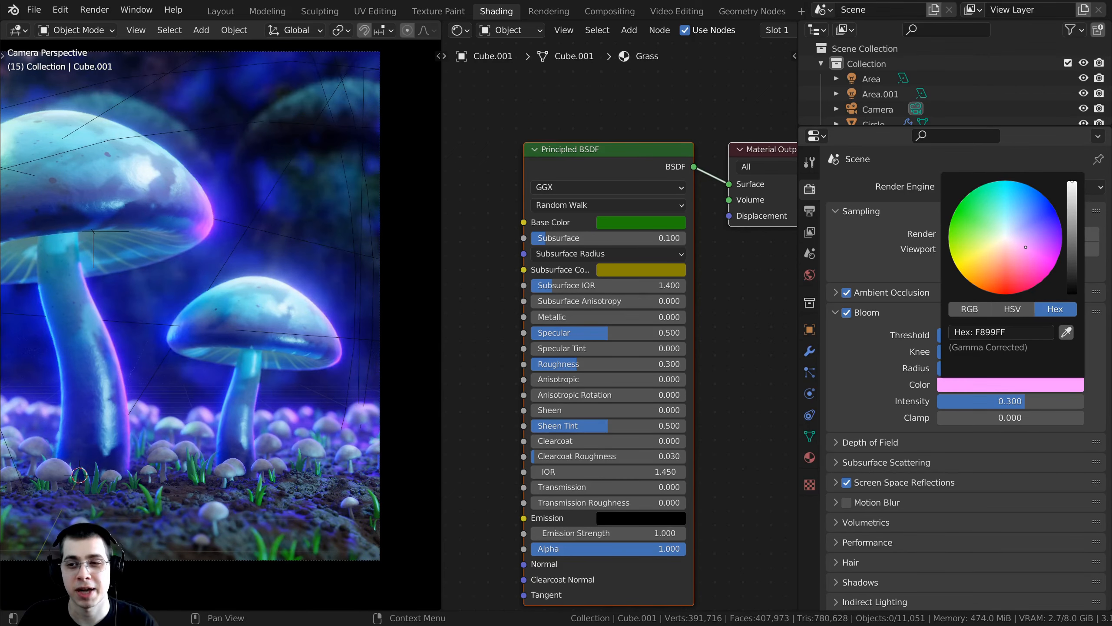
{"action": "scroll", "coordinate": [219, 325], "scroll_direction": "down", "scroll_amount": 2}
{"action": "middle_click_drag", "start_coordinate": [245, 359], "coordinate": [201, 307], "text": "shift"}
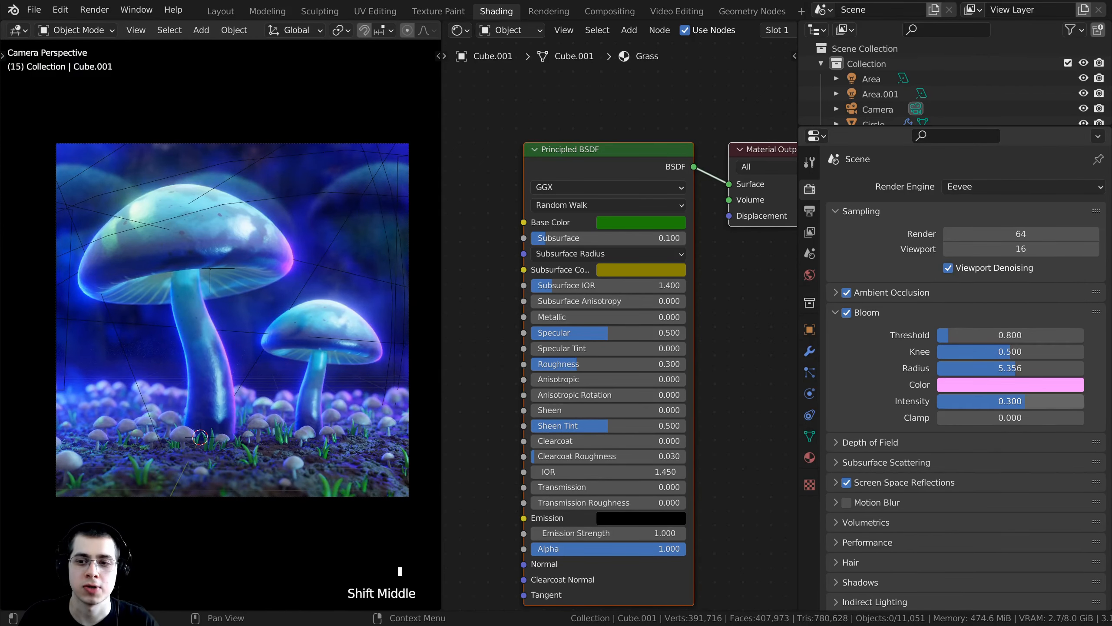
Try Bloom intensities of 0.5, 0.6 and 0.7, checking the glow on the large mushroom.
{"action": "left_click_drag", "start_coordinate": [1024, 402], "coordinate": [1084, 401]}
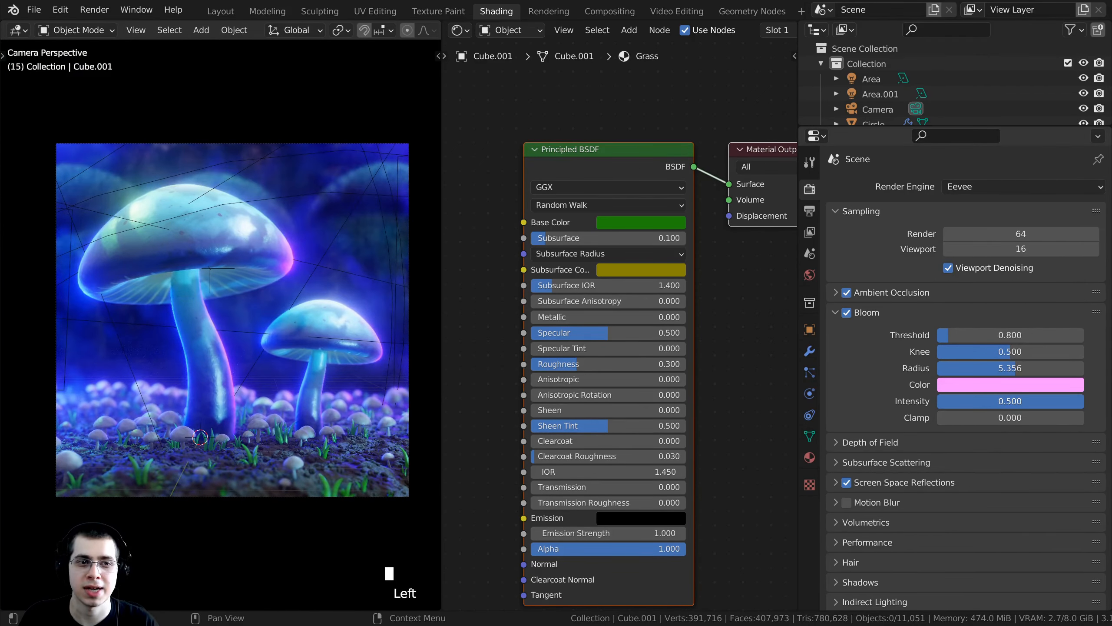
{"action": "double_click", "coordinate": [1034, 404]}
{"action": "type", "text": "0.6"}
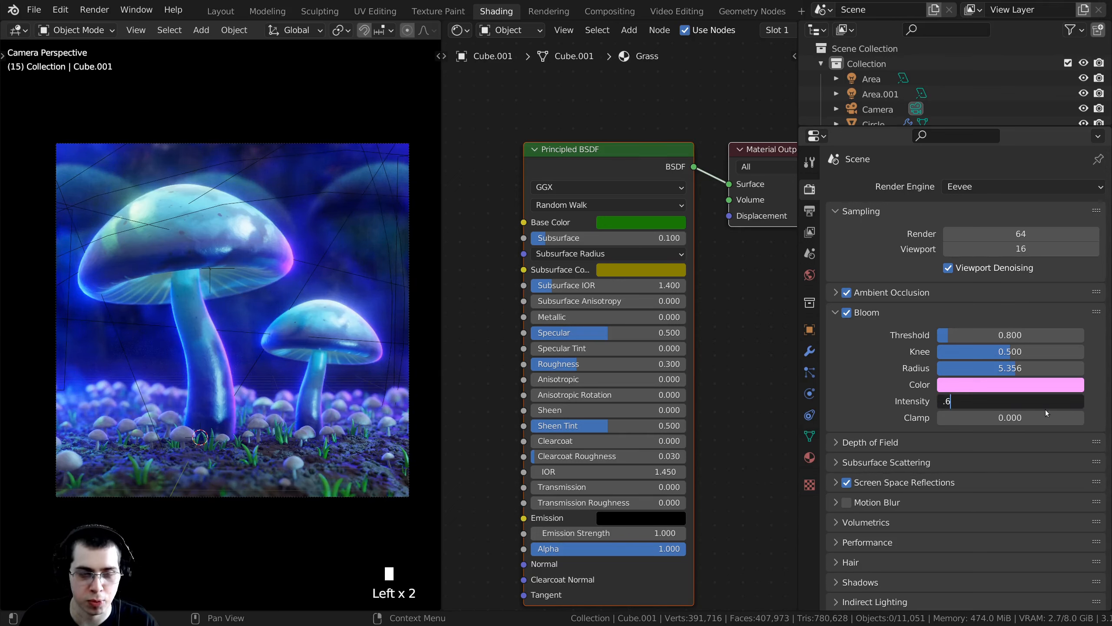
{"action": "key", "text": "Return"}
{"action": "double_click", "coordinate": [1050, 408]}
{"action": "key", "text": "BackSpace"}
{"action": "key", "text": "BackSpace"}
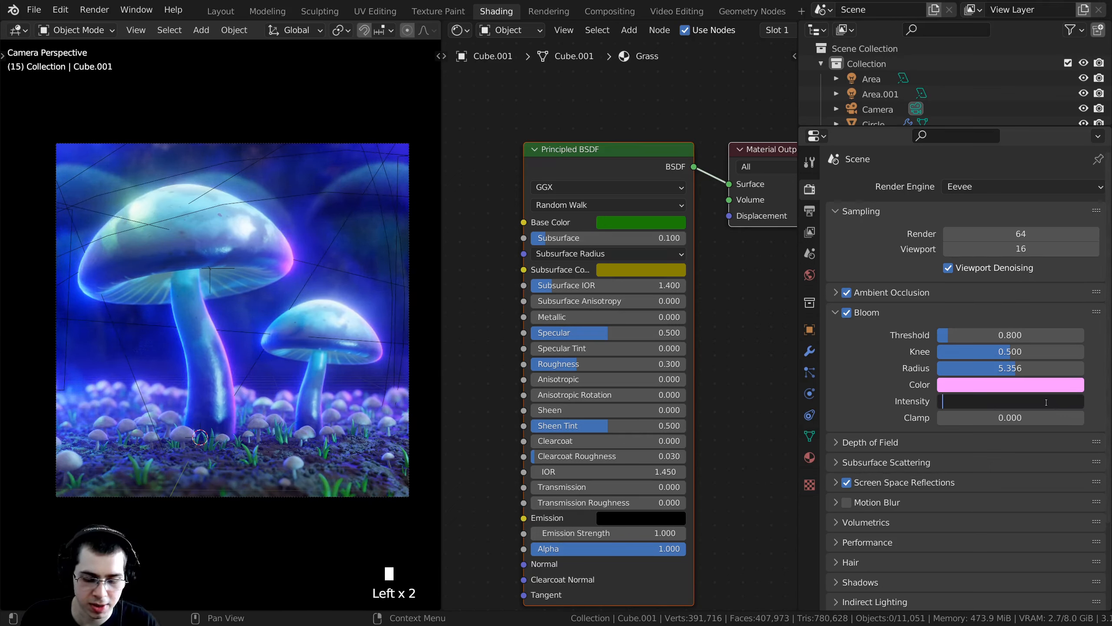
{"action": "type", "text": ".7"}
{"action": "key", "text": "Return"}
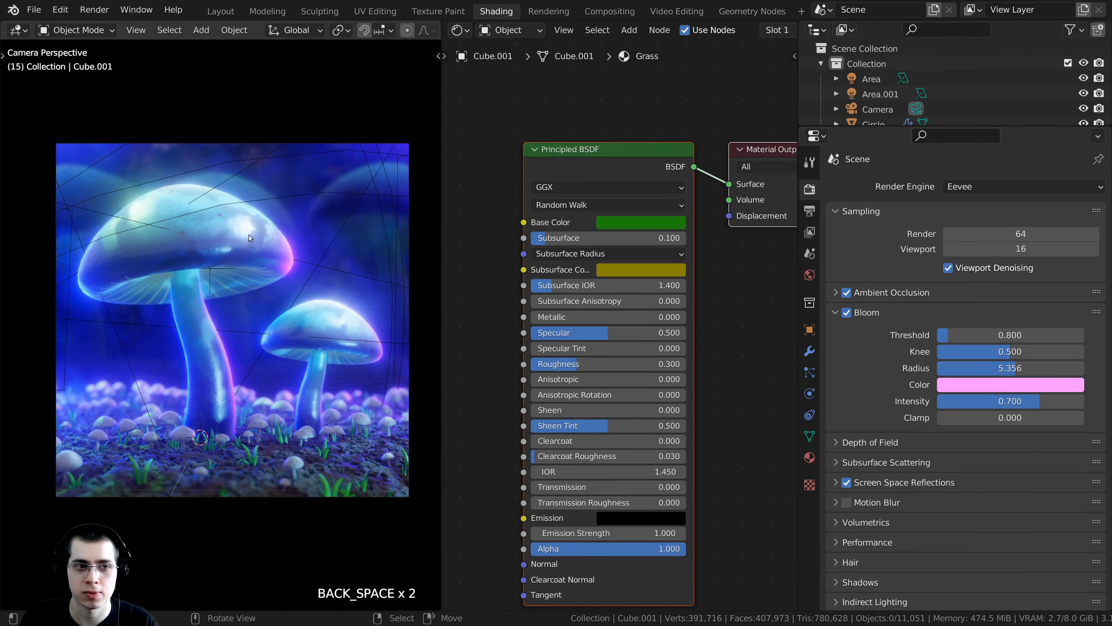
{"action": "scroll", "coordinate": [280, 268], "scroll_direction": "up", "scroll_amount": 2}
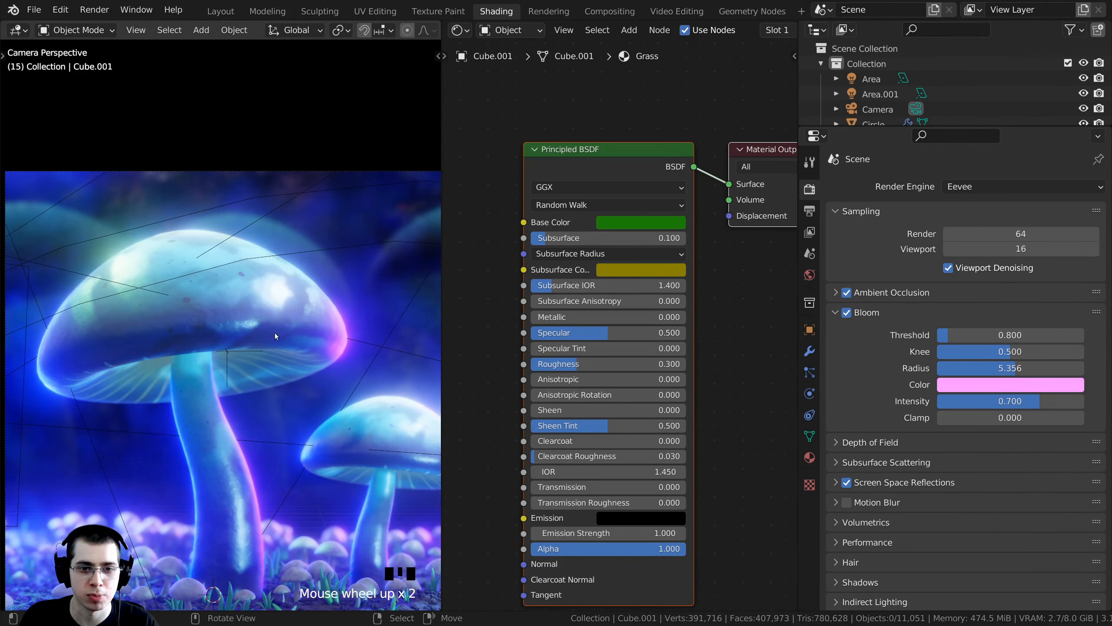
Set the Bloom intensity to 0.5 and check the glow over both mushrooms.
{"action": "double_click", "coordinate": [1011, 402]}
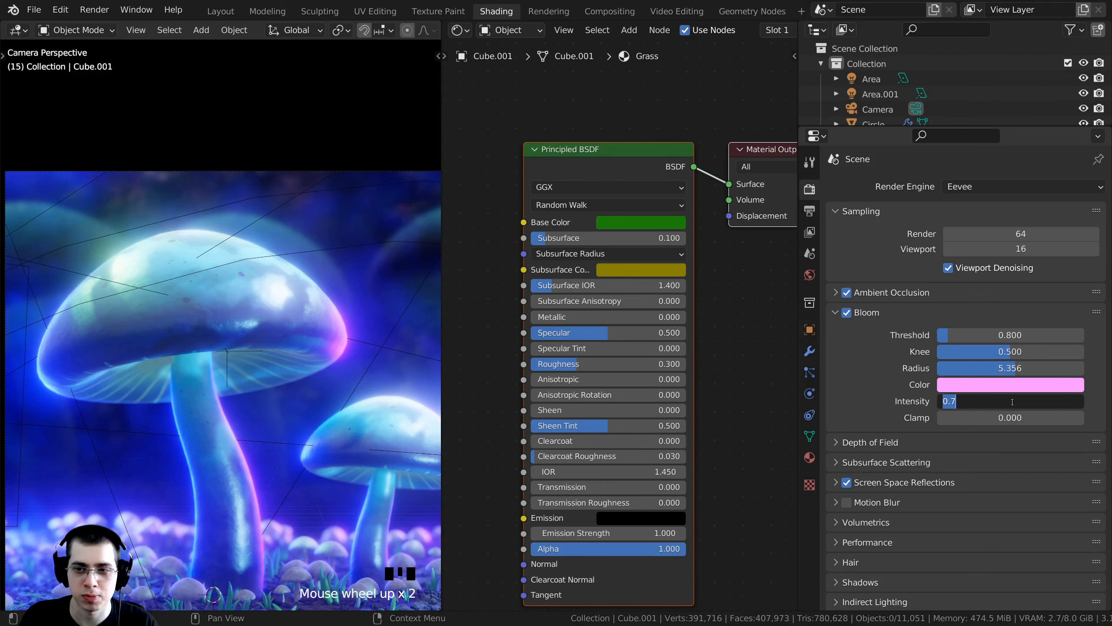
{"action": "type", "text": "0.5"}
{"action": "key", "text": "Return"}
{"action": "scroll", "coordinate": [387, 378], "scroll_direction": "down", "scroll_amount": 1}
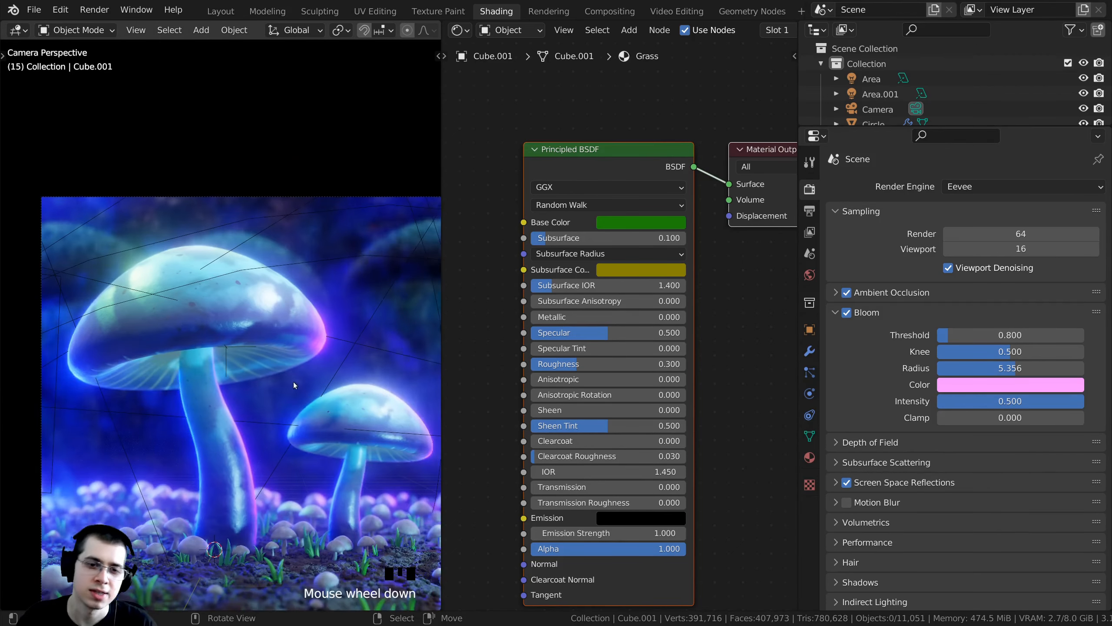
Inspect the glow around the mushroom caps up close and set the Bloom intensity to 0.65.
{"action": "middle_click_drag", "start_coordinate": [387, 377], "coordinate": [363, 362], "text": "shift"}
{"action": "mouse_move", "coordinate": [1016, 368]}
{"action": "left_mouse_down"}
{"action": "mouse_move", "coordinate": [972, 368]}
{"action": "mouse_move", "coordinate": [1016, 368]}
{"action": "left_mouse_up"}
{"action": "middle_click_drag", "start_coordinate": [271, 370], "coordinate": [262, 319], "text": "shift"}
{"action": "middle_click_drag", "start_coordinate": [191, 272], "coordinate": [283, 332], "text": "shift"}
{"action": "scroll", "coordinate": [145, 335], "scroll_direction": "up", "scroll_amount": 1}
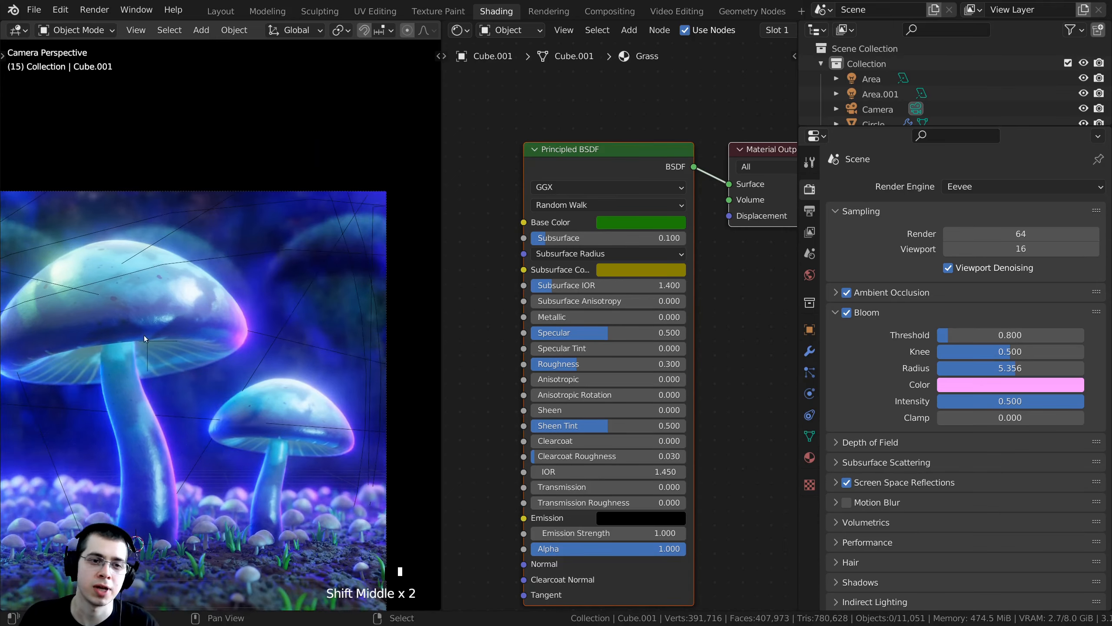
{"action": "scroll", "coordinate": [118, 361], "scroll_direction": "up", "scroll_amount": 4}
{"action": "middle_click_drag", "start_coordinate": [118, 361], "coordinate": [212, 302], "text": "shift"}
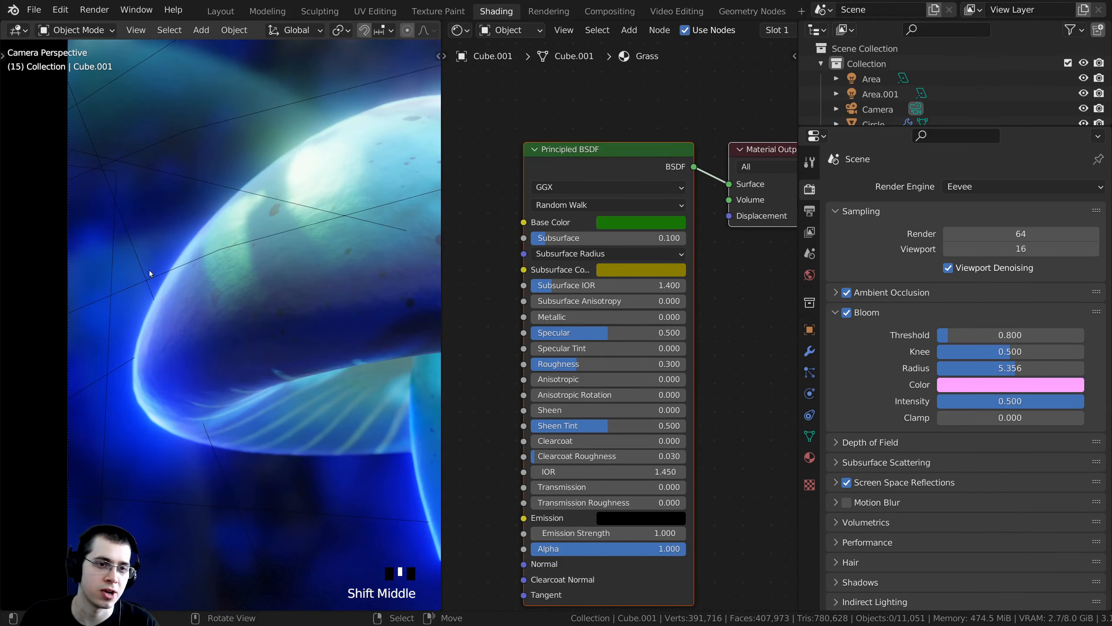
{"action": "scroll", "coordinate": [121, 397], "scroll_direction": "down", "scroll_amount": 4}
{"action": "middle_click_drag", "start_coordinate": [316, 403], "coordinate": [248, 376], "text": "shift"}
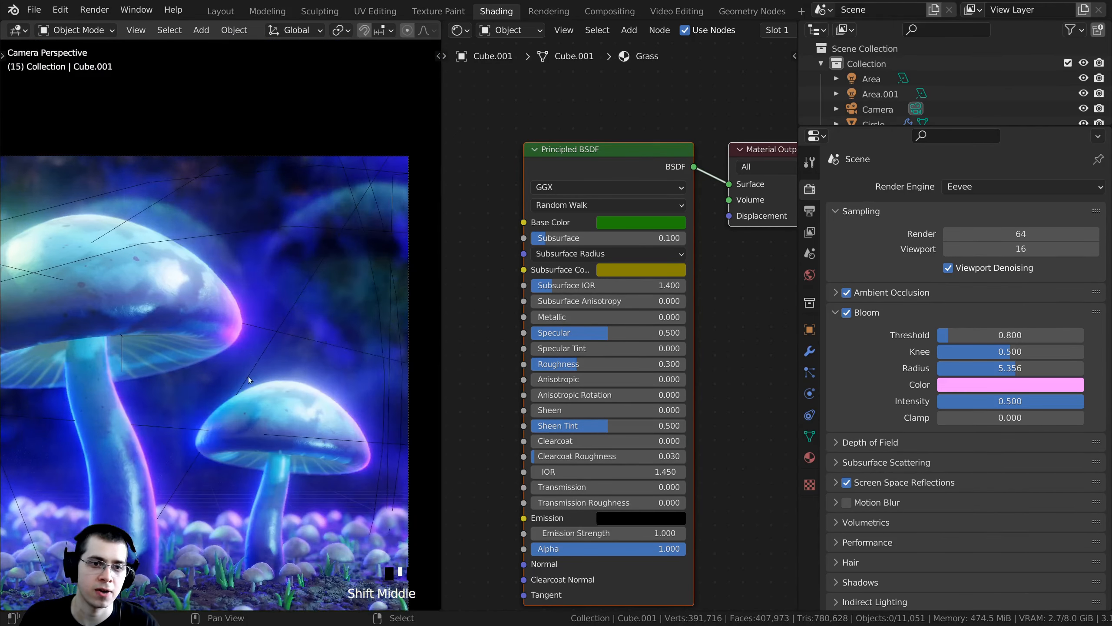
{"action": "scroll", "coordinate": [203, 296], "scroll_direction": "up", "scroll_amount": 2}
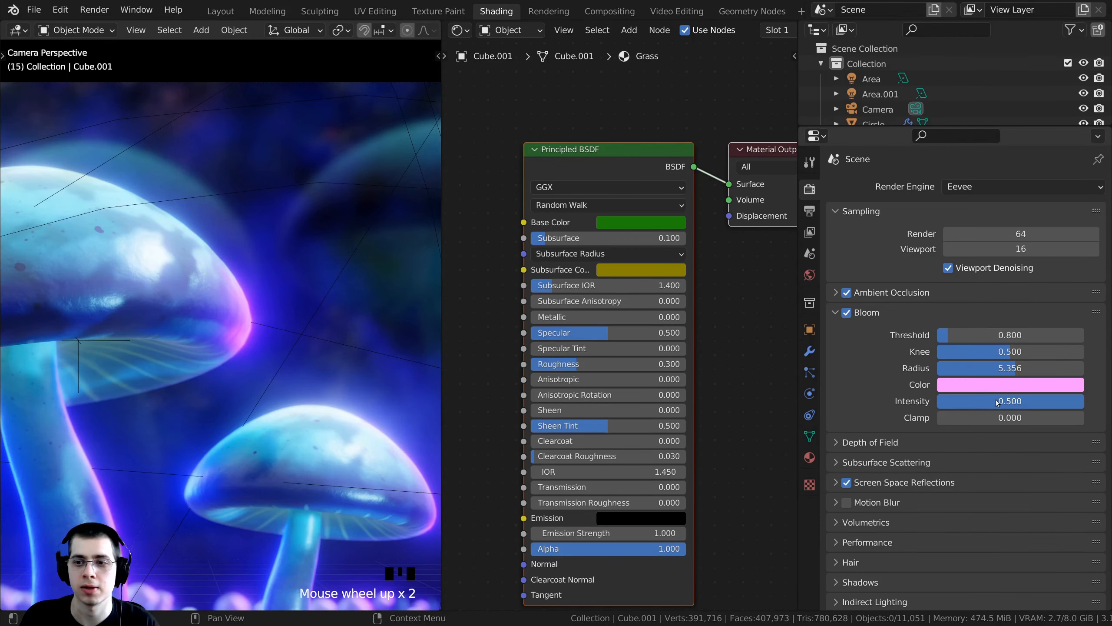
{"action": "scroll", "coordinate": [287, 291], "scroll_direction": "down", "scroll_amount": 3}
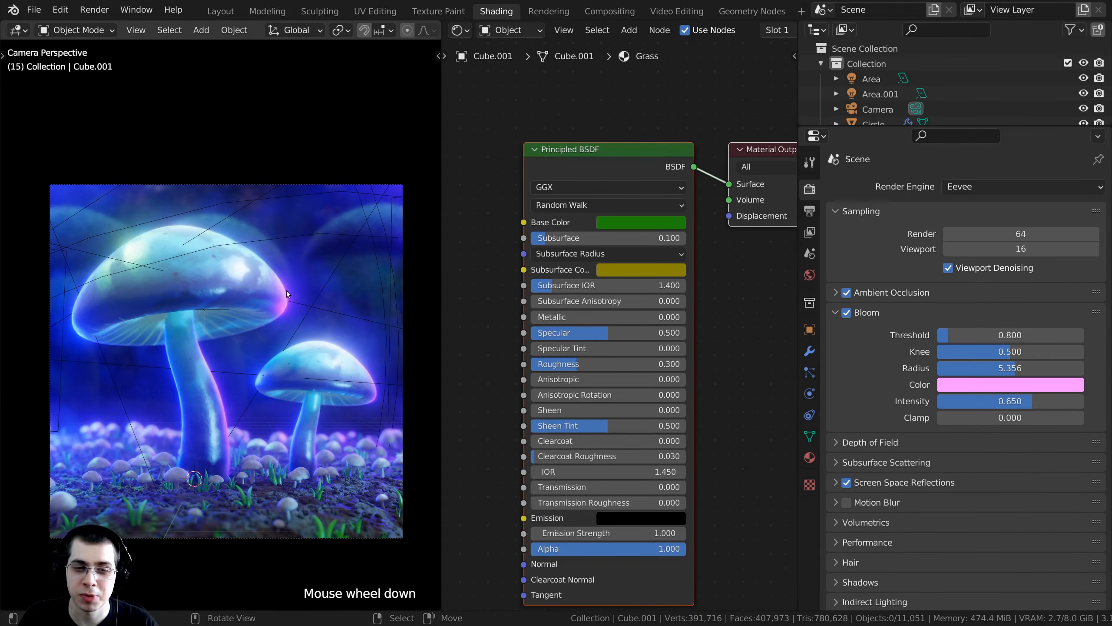
Save the project file and render the current frame, fitting the whole rendered image in its editor.
{"action": "key", "text": "ctrl+s"}
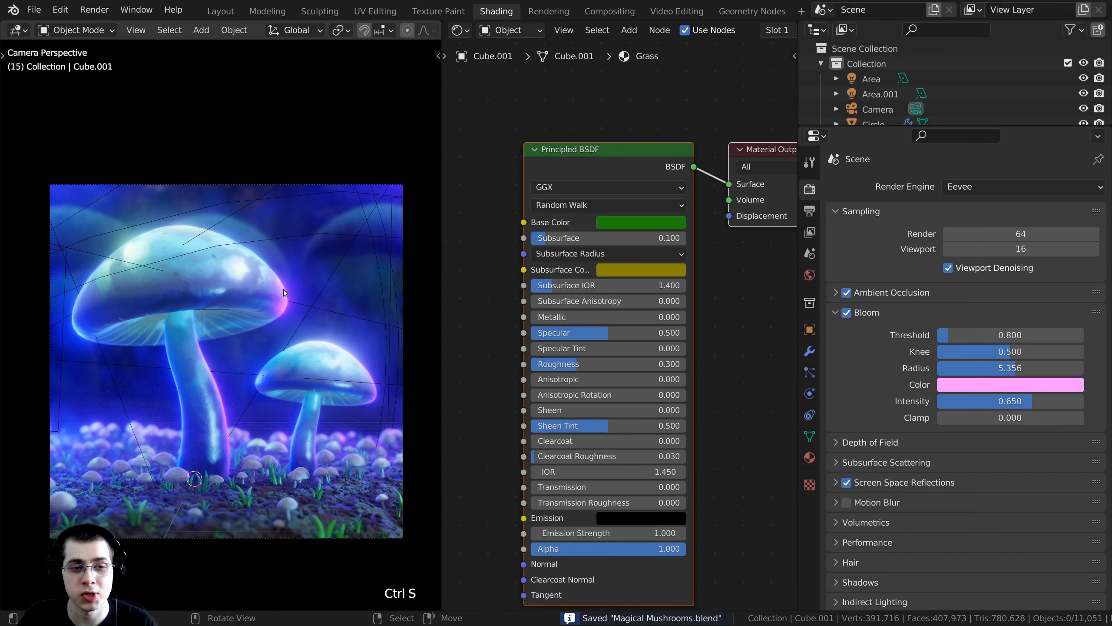
{"action": "key", "text": "F12"}
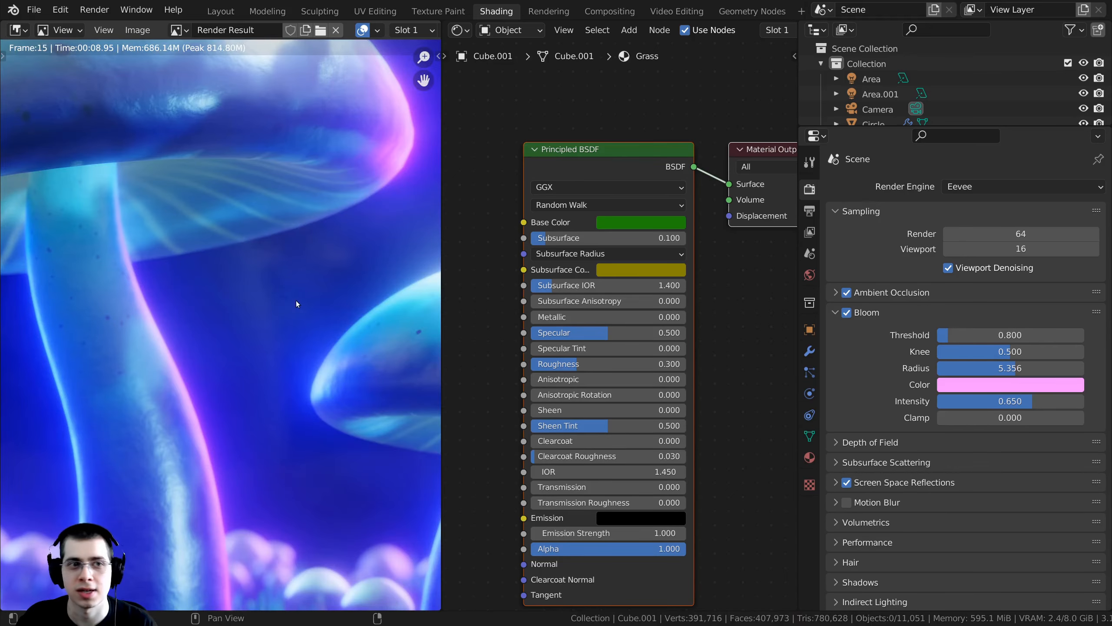
{"action": "scroll", "coordinate": [295, 301], "scroll_direction": "down", "scroll_amount": 2}
{"action": "key", "text": "Home"}
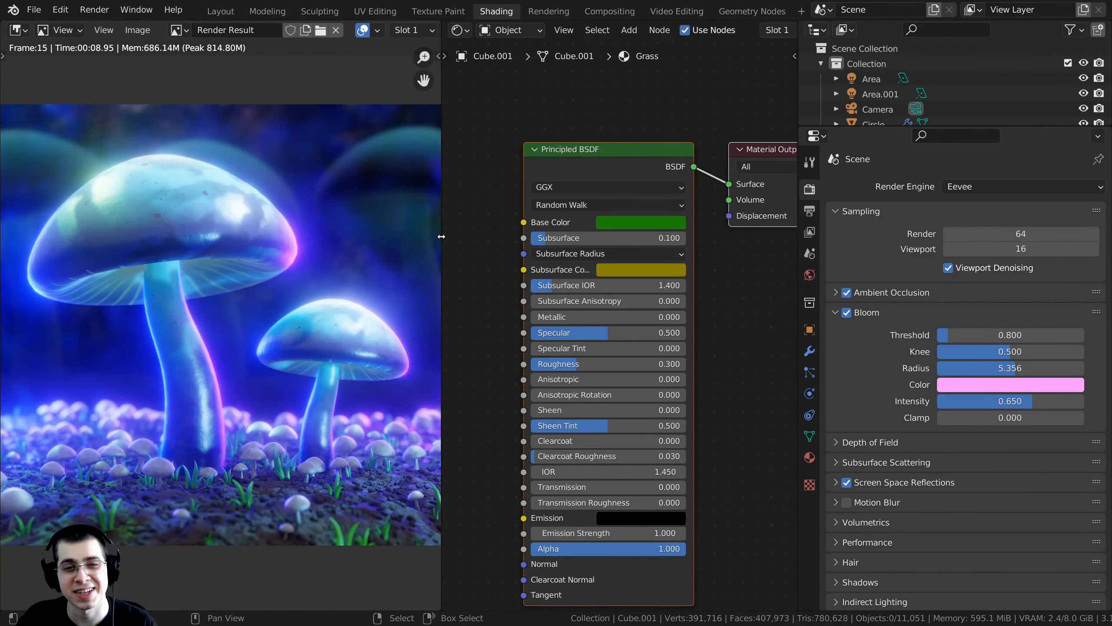
Enlarge the area showing the render and examine the mushroom caps, small mushrooms and grass in detail.
{"action": "left_click_drag", "start_coordinate": [441, 239], "coordinate": [568, 249]}
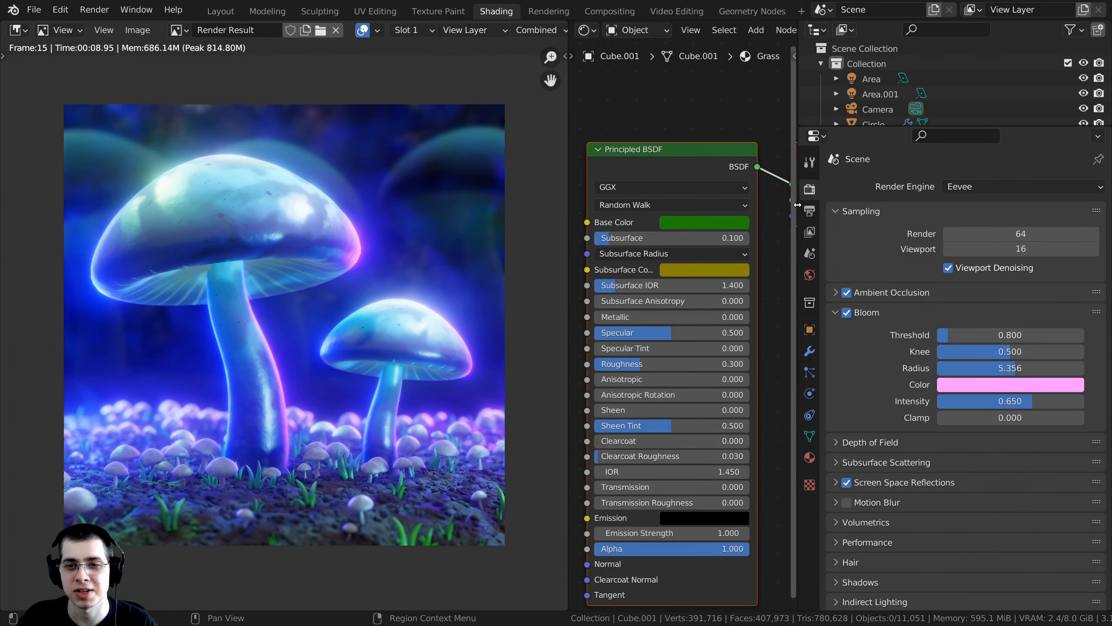
{"action": "left_click_drag", "start_coordinate": [793, 204], "coordinate": [884, 206]}
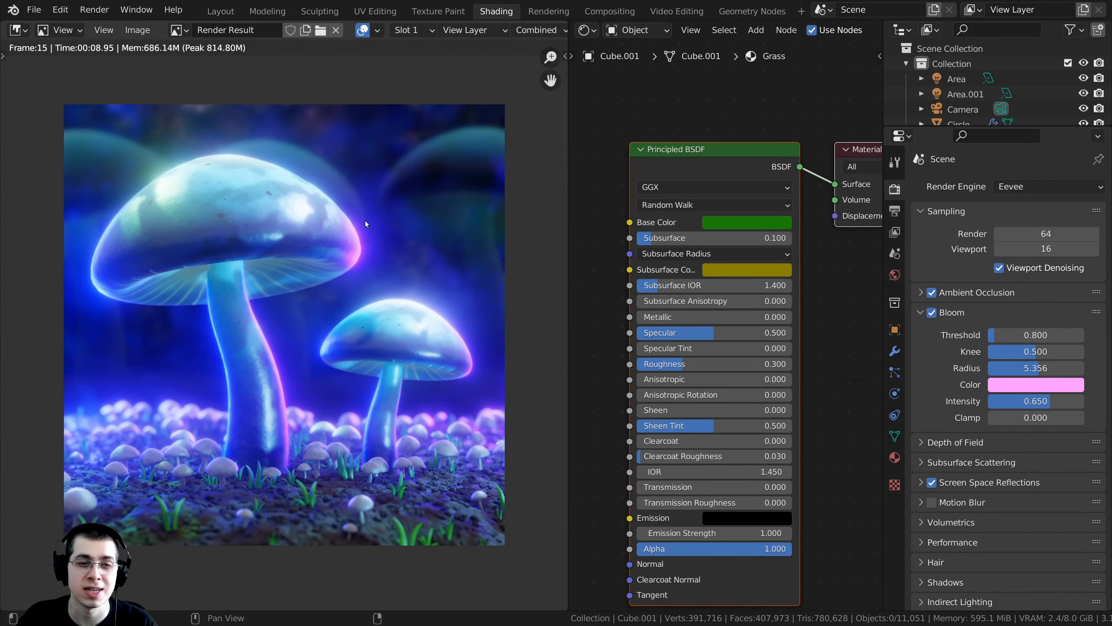
{"action": "scroll", "coordinate": [311, 275], "scroll_direction": "up", "scroll_amount": 5}
{"action": "scroll", "coordinate": [309, 328], "scroll_direction": "down", "scroll_amount": 3}
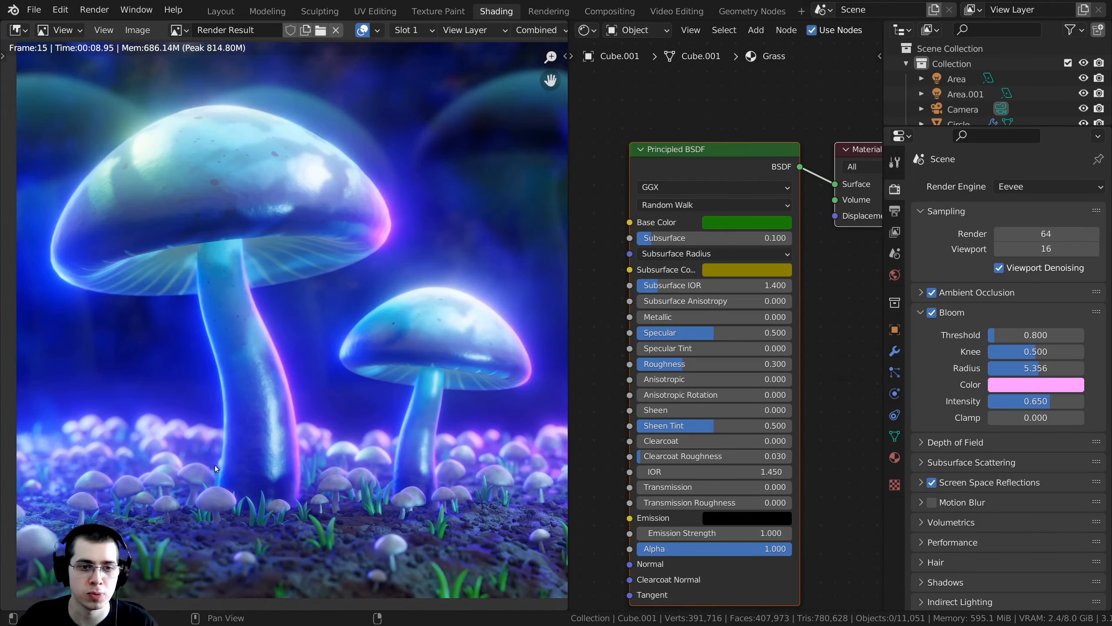
{"action": "scroll", "coordinate": [209, 519], "scroll_direction": "up", "scroll_amount": 6}
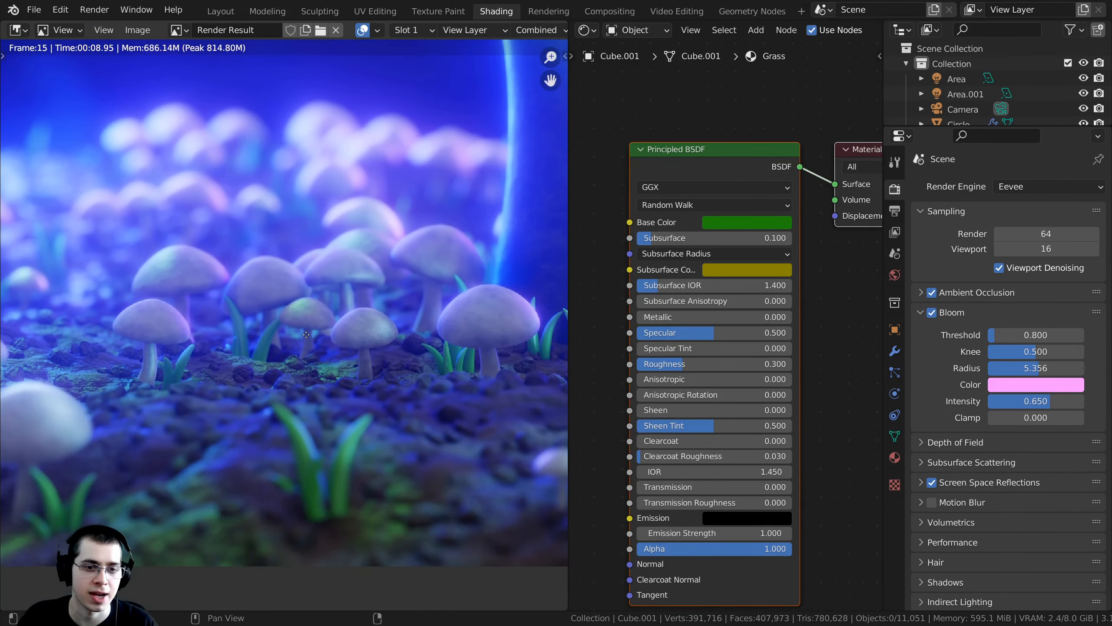
{"action": "scroll", "coordinate": [281, 418], "scroll_direction": "down", "scroll_amount": 8}
{"action": "scroll", "coordinate": [386, 293], "scroll_direction": "up", "scroll_amount": 2}
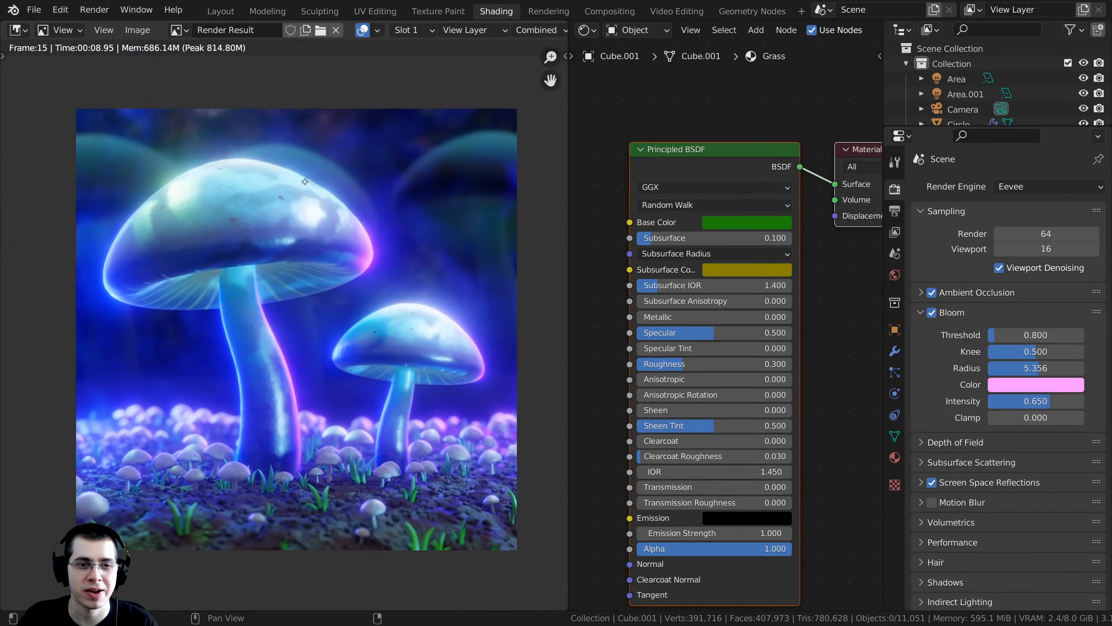
{"action": "left_click_drag", "start_coordinate": [567, 214], "coordinate": [603, 214]}
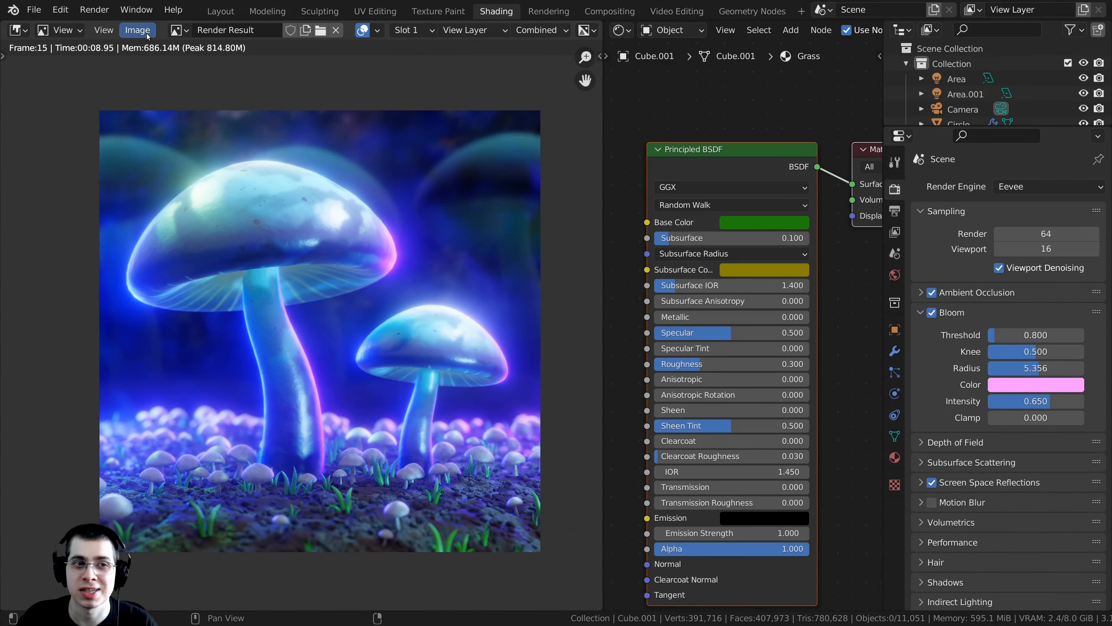
Save the rendered image as Final Render.png in the Tutorial Files folder, in 8-bit RGBA PNG format.
{"action": "left_click", "coordinate": [139, 31]}
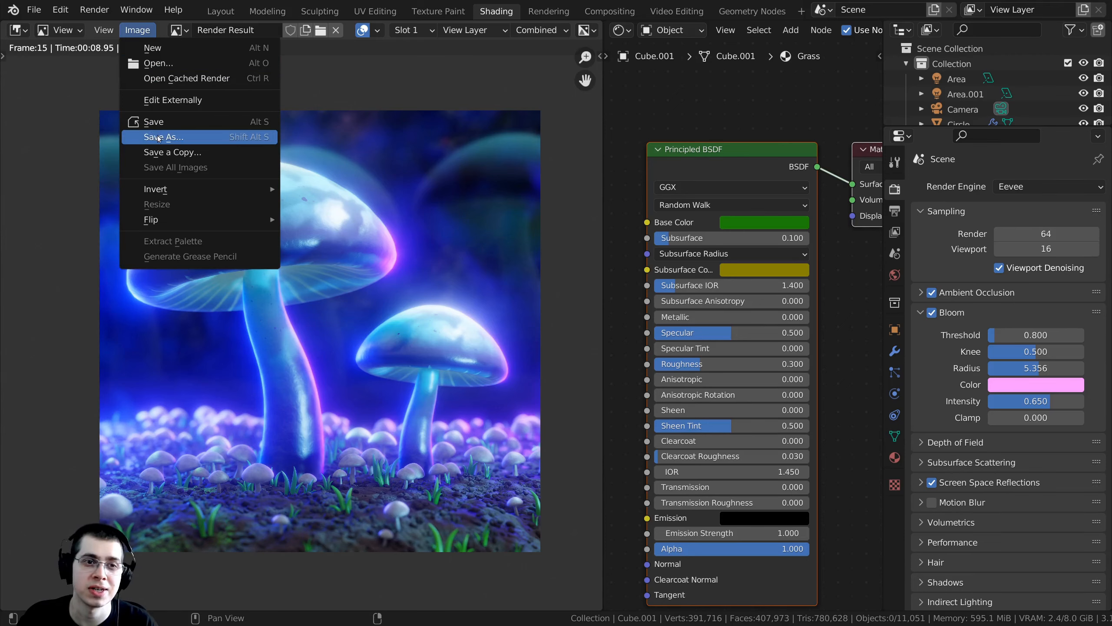
{"action": "left_click", "coordinate": [177, 139]}
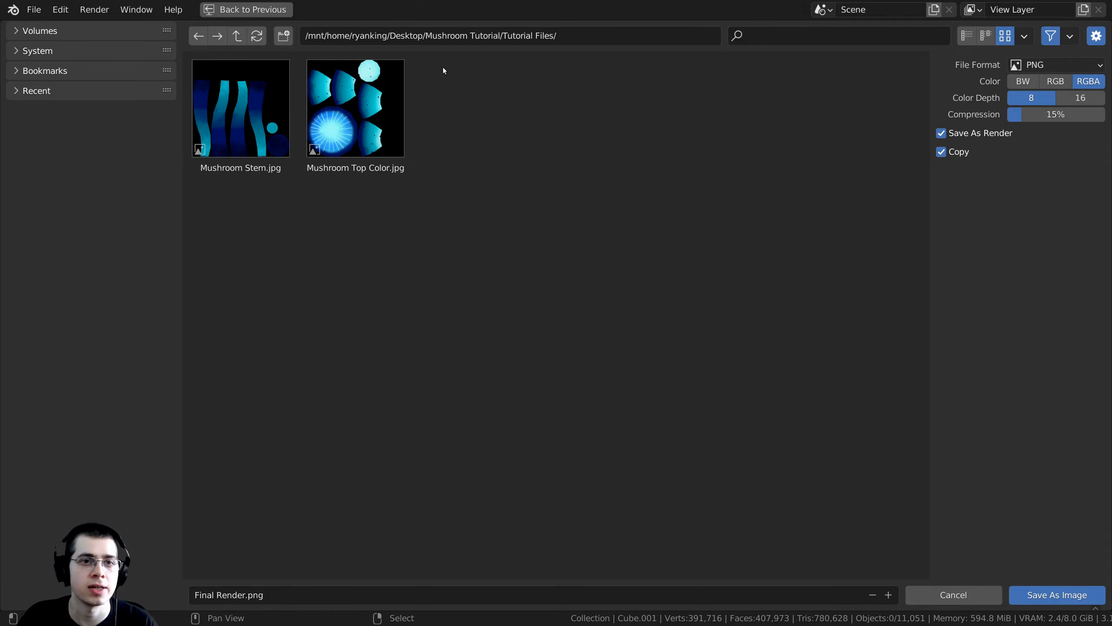
{"action": "left_click", "coordinate": [1057, 594]}
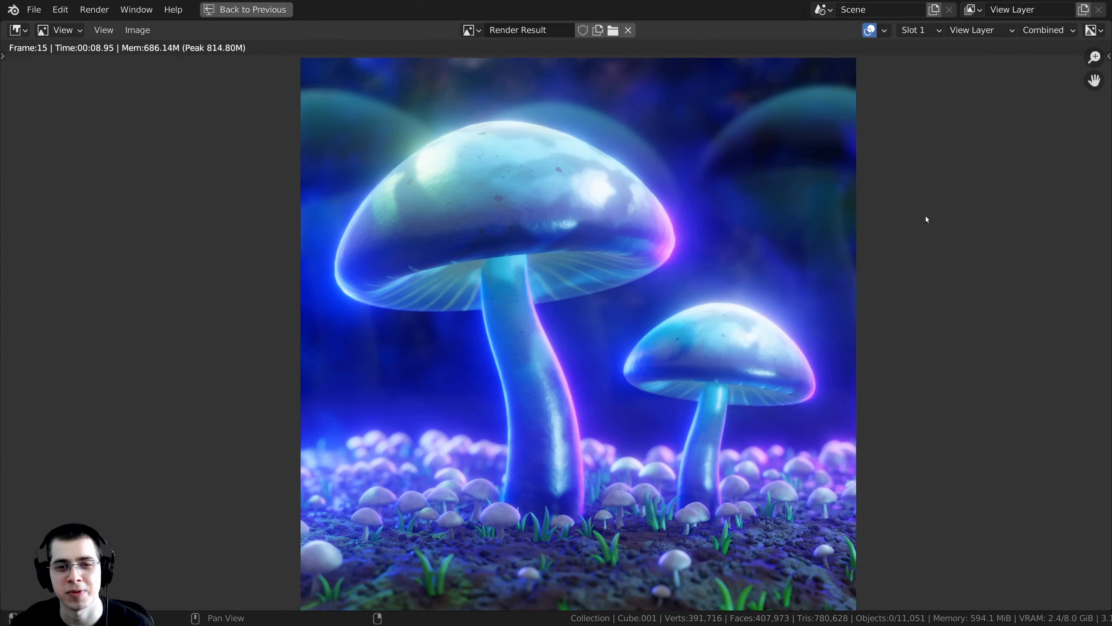
Examine the maximized final render, from close detail on the large cap to the whole composition.
{"action": "scroll", "coordinate": [566, 243], "scroll_direction": "up", "scroll_amount": 6}
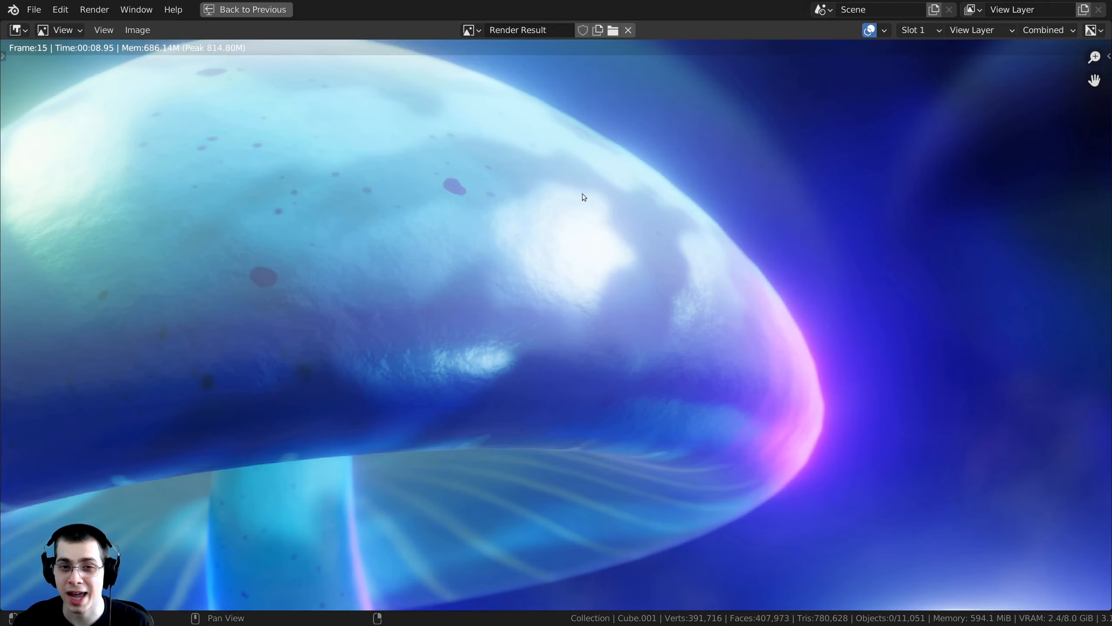
{"action": "scroll", "coordinate": [670, 237], "scroll_direction": "down", "scroll_amount": 5}
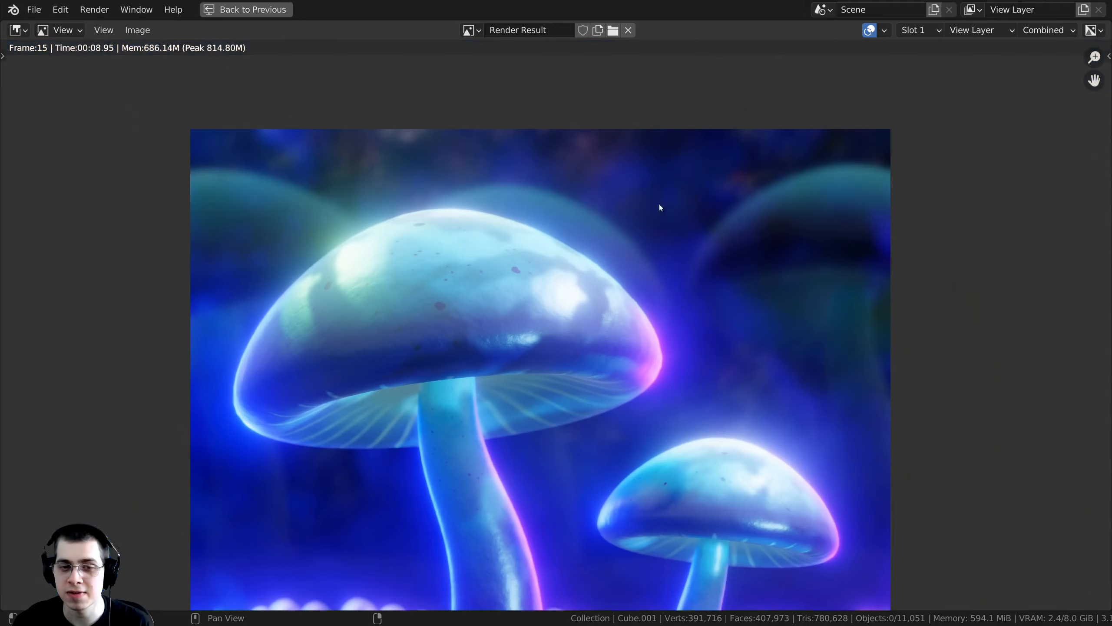
{"action": "middle_click_drag", "start_coordinate": [594, 272], "coordinate": [568, 209]}
{"action": "scroll", "coordinate": [573, 276], "scroll_direction": "down", "scroll_amount": 1}
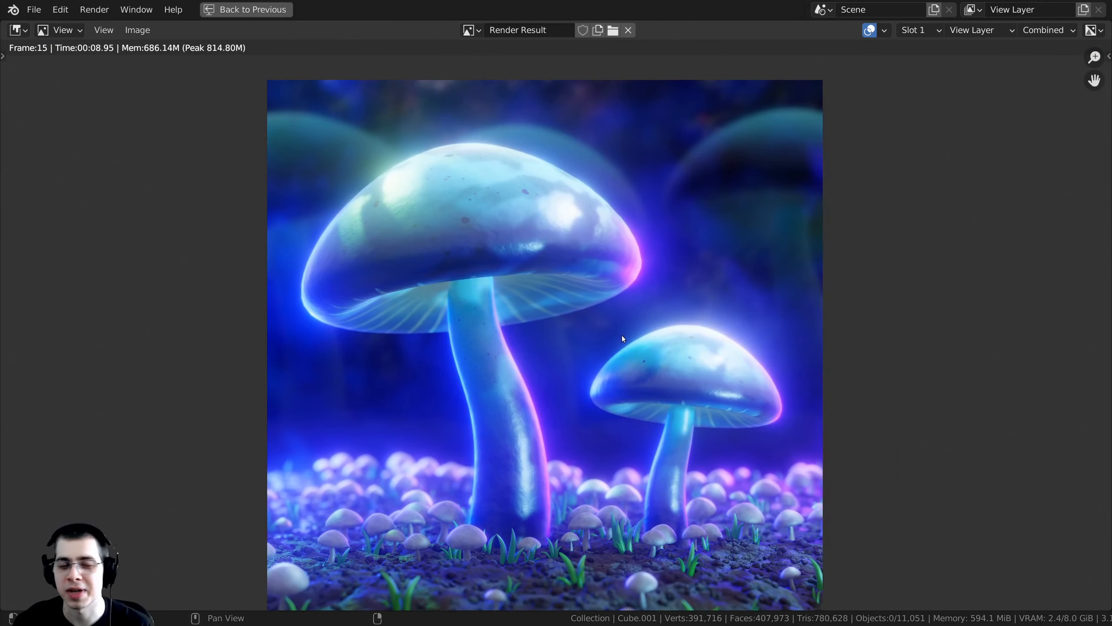
{"action": "middle_click_drag", "start_coordinate": [646, 364], "coordinate": [655, 346]}
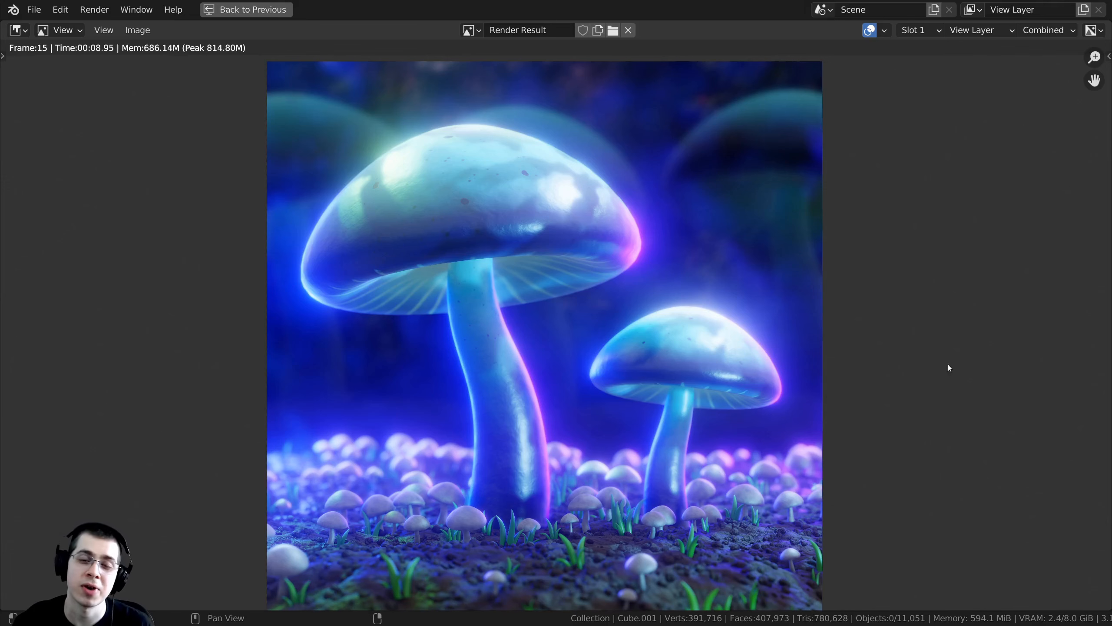
{"action": "middle_click_drag", "start_coordinate": [948, 364], "coordinate": [945, 343]}
{"action": "middle_click_drag", "start_coordinate": [971, 239], "coordinate": [972, 242]}
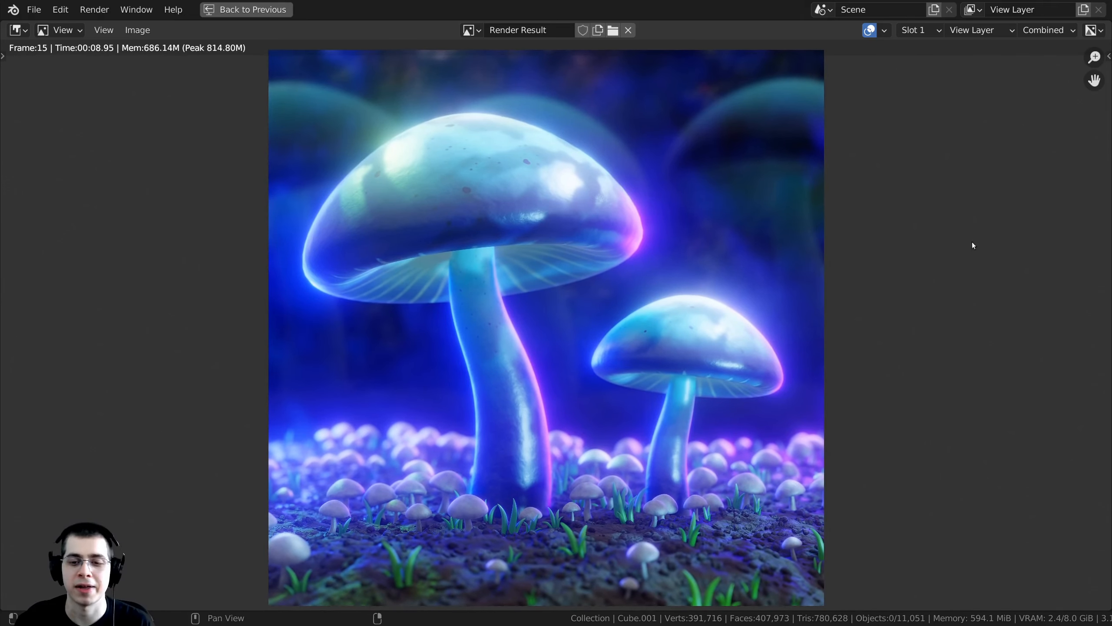